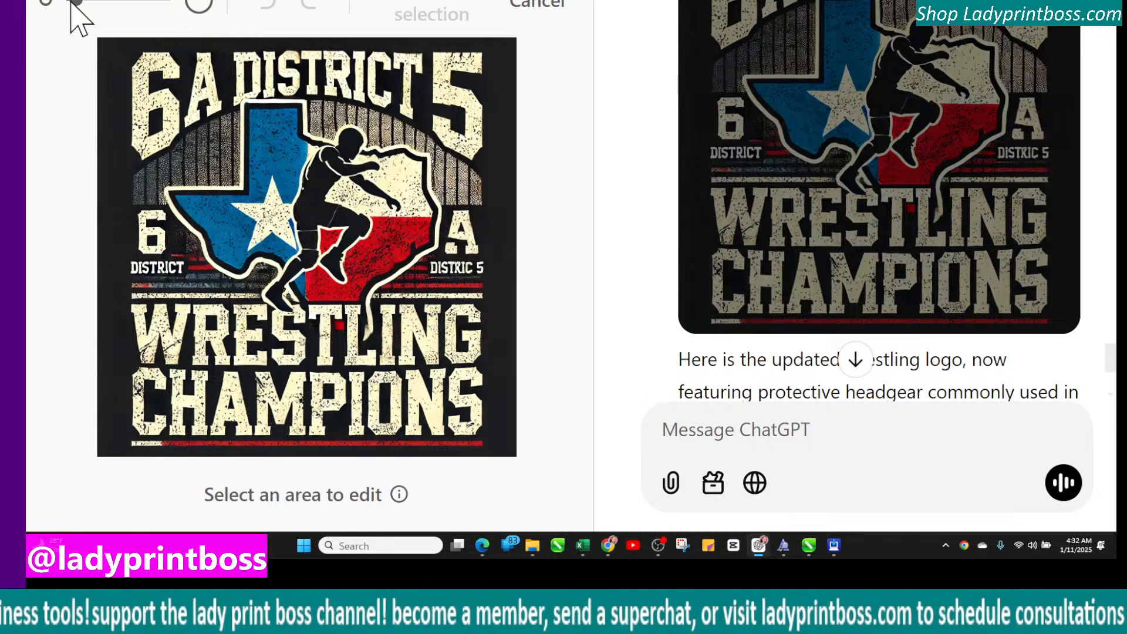
# Step: Mask the small "DISTRIC 5", "A", "DISTRICT" and "6" lettering beside the Texas shape and submit the edit prompt "REMOVE"
pyautogui.moveTo(480, 266); pyautogui.dragTo(438, 267)
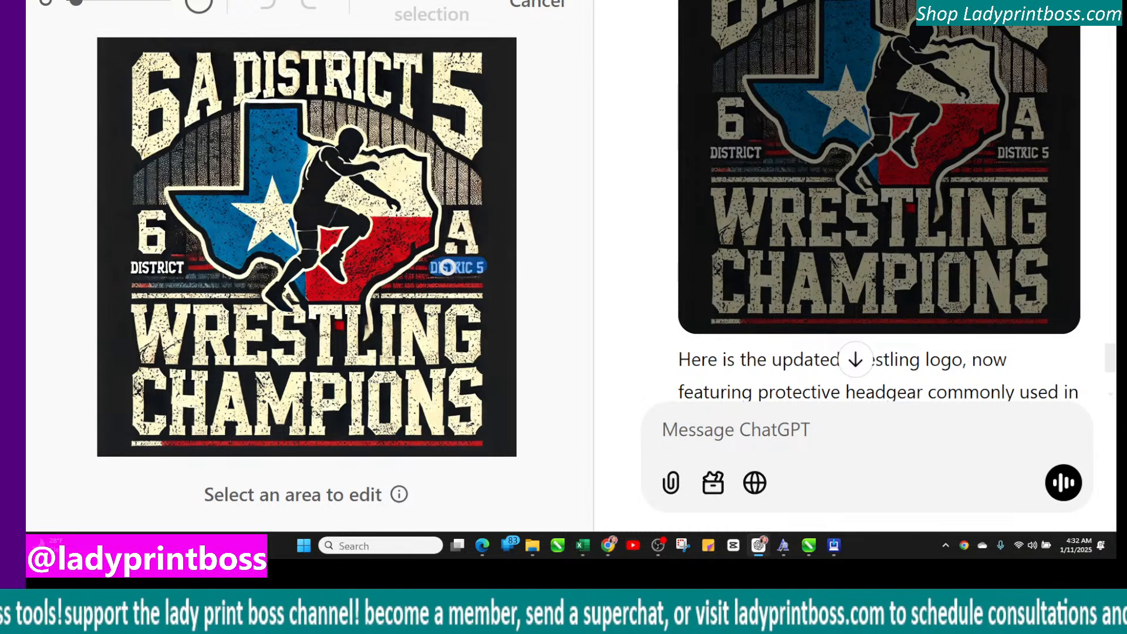
pyautogui.click(481, 266)
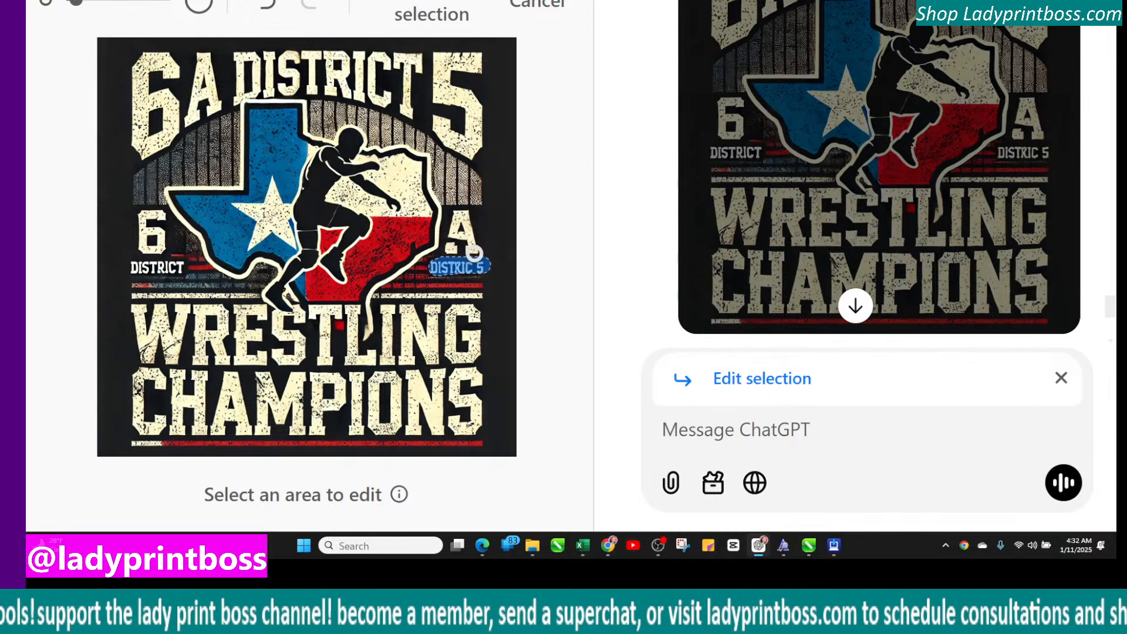
pyautogui.moveTo(475, 258)
pyautogui.mouseDown()
pyautogui.moveTo(464, 218)
pyautogui.moveTo(456, 236)
pyautogui.mouseUp()
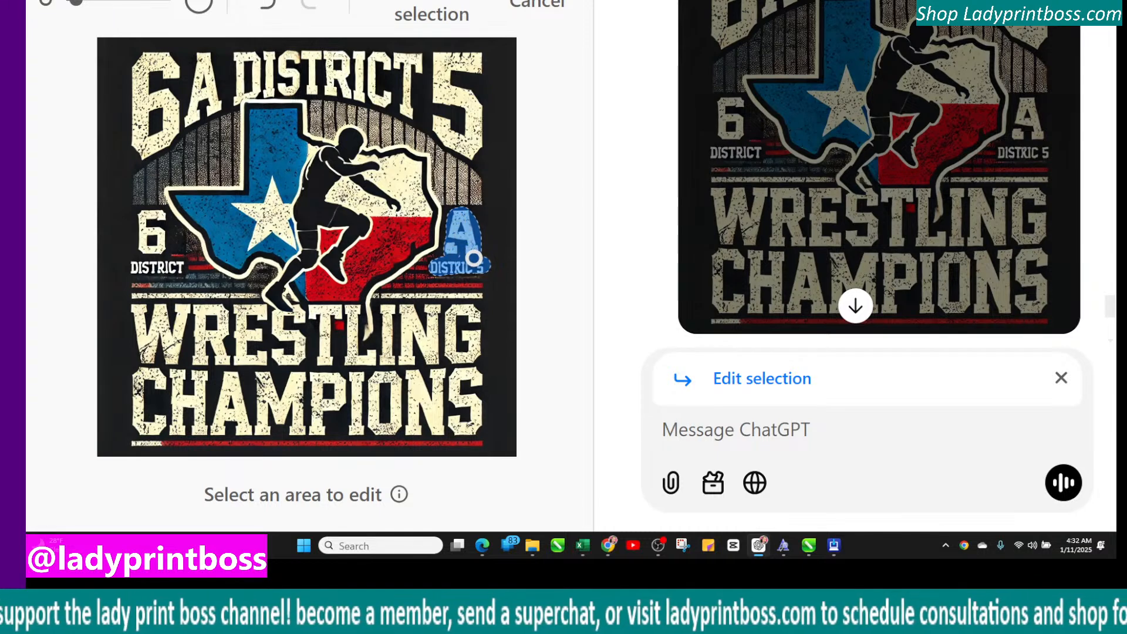
pyautogui.moveTo(163, 269)
pyautogui.mouseDown()
pyautogui.moveTo(126, 267)
pyautogui.moveTo(171, 268)
pyautogui.mouseUp()
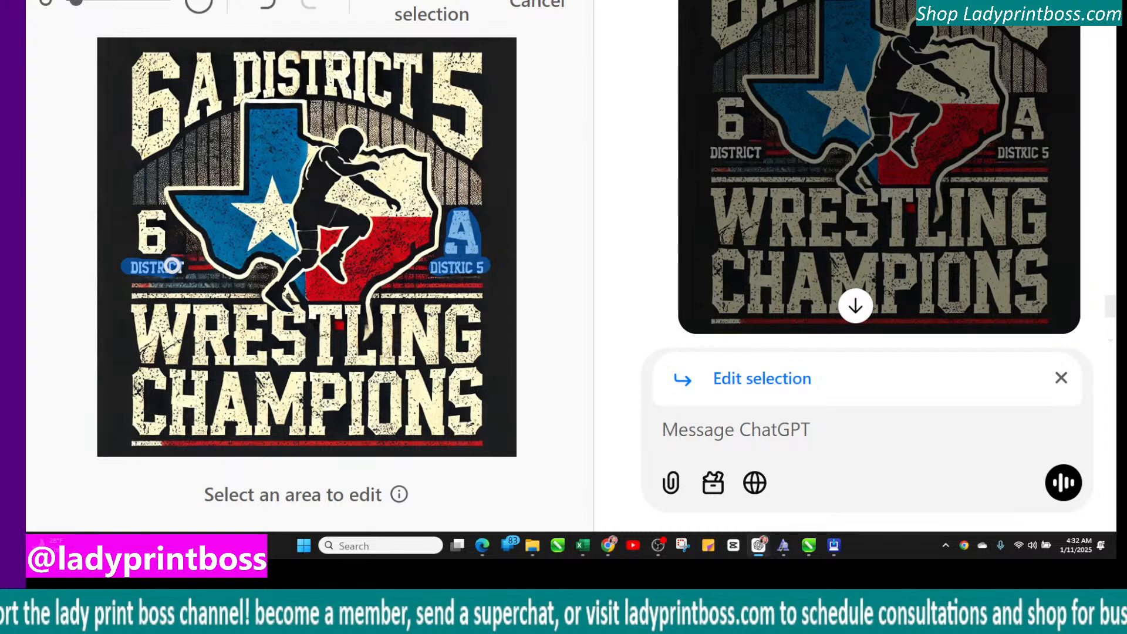
pyautogui.moveTo(156, 262)
pyautogui.mouseDown()
pyautogui.moveTo(163, 222)
pyautogui.moveTo(143, 219)
pyautogui.moveTo(158, 219)
pyautogui.moveTo(153, 255)
pyautogui.moveTo(144, 230)
pyautogui.moveTo(140, 262)
pyautogui.mouseUp()
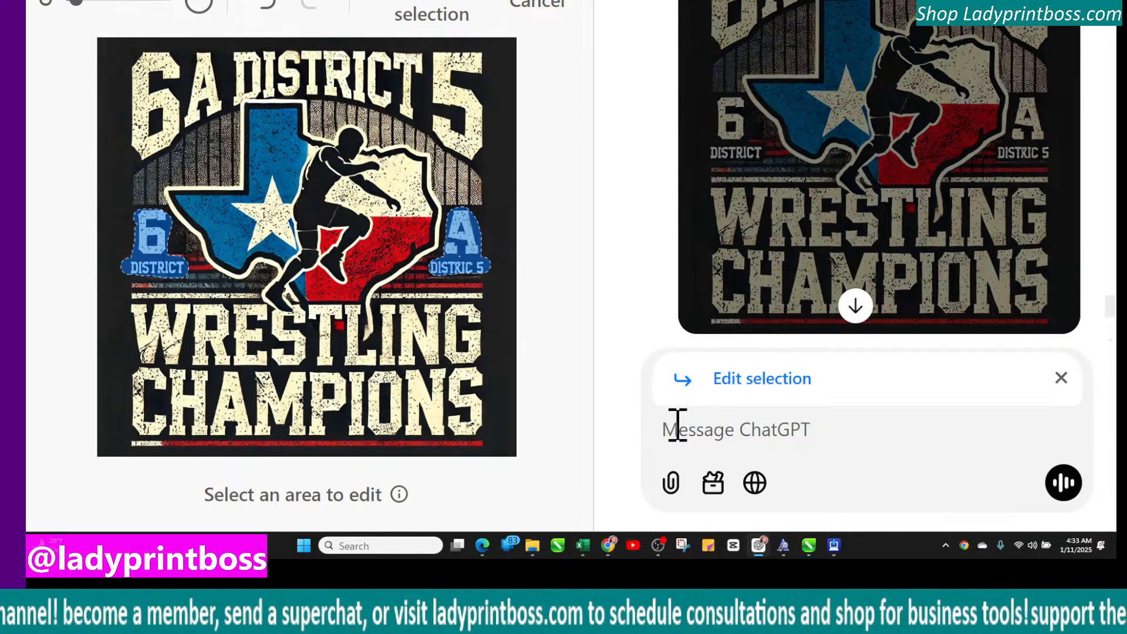
pyautogui.write('REMOVE')
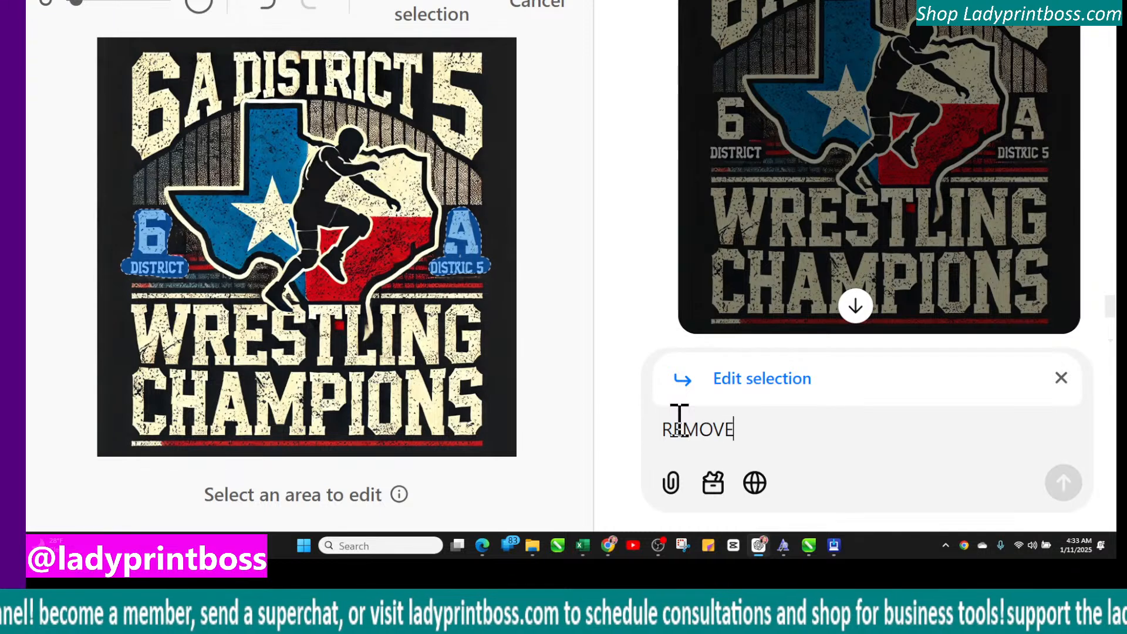
pyautogui.press('Return')
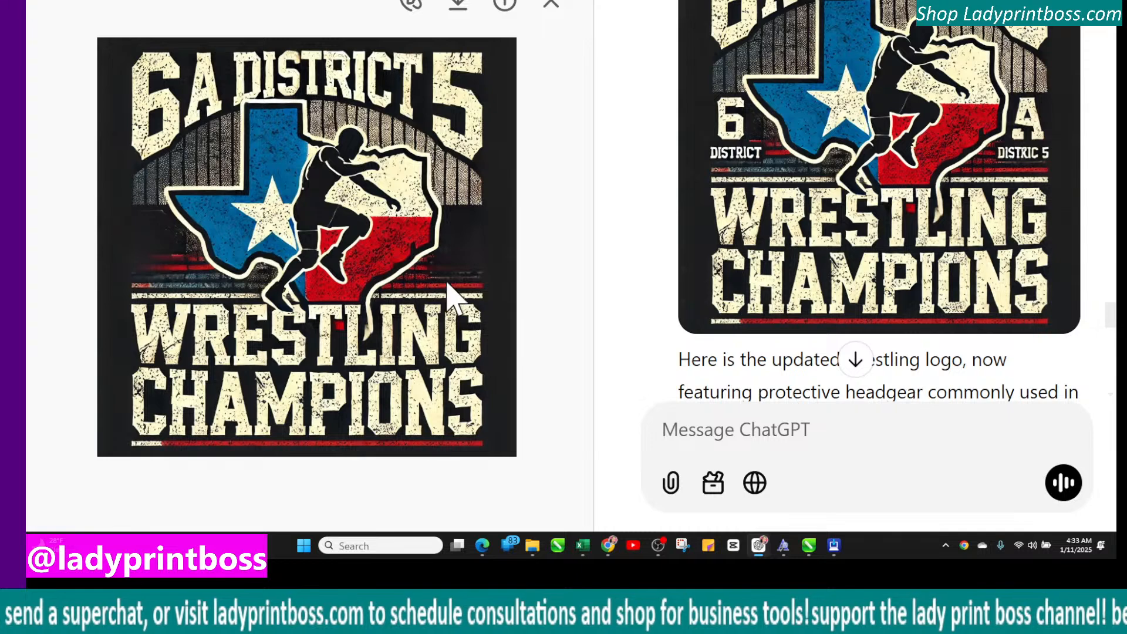
# Step: Start another area selection with a smaller brush and mask the leftover streaks on both sides of the Texas shape
pyautogui.click(412, 8)
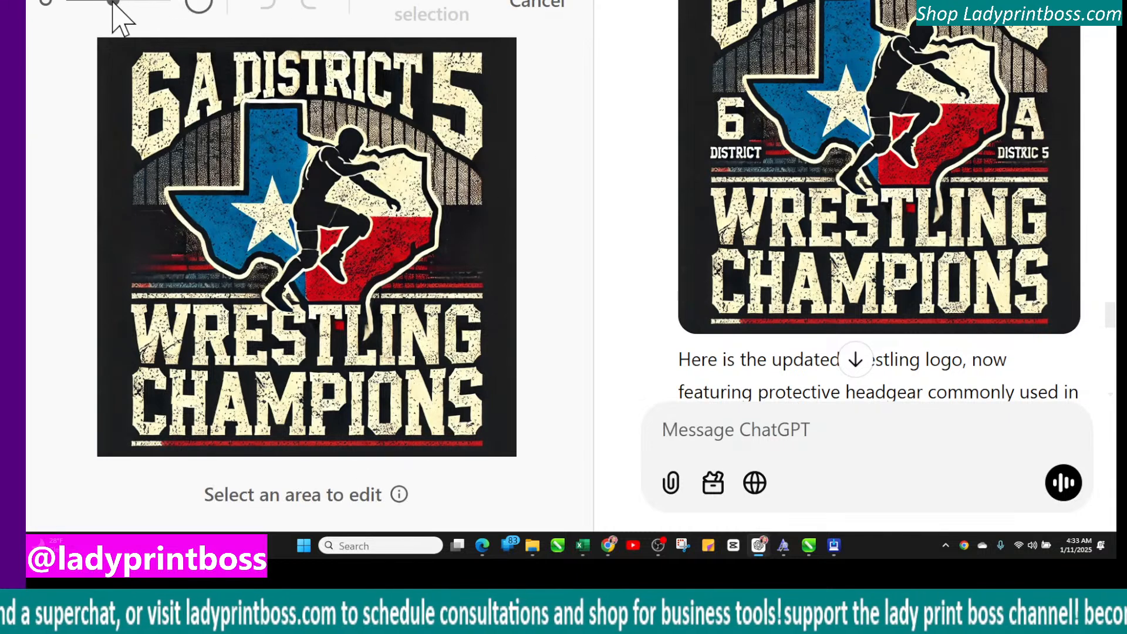
pyautogui.moveTo(113, 3); pyautogui.dragTo(96, 4)
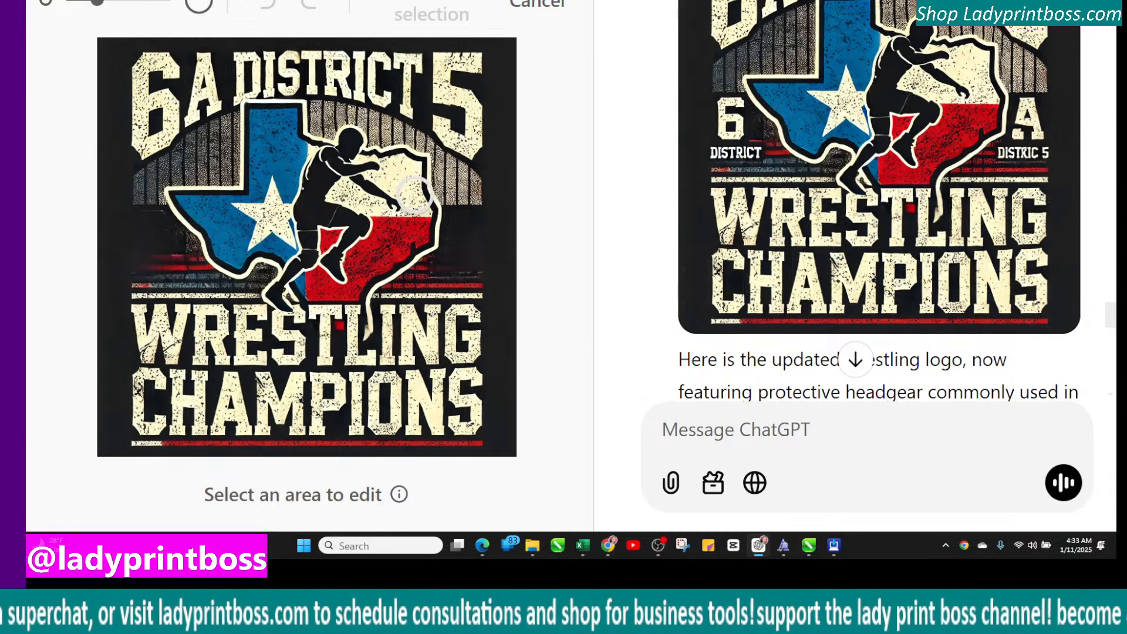
pyautogui.moveTo(102, 3); pyautogui.dragTo(83, 3)
pyautogui.moveTo(159, 227)
pyautogui.mouseDown()
pyautogui.moveTo(184, 253)
pyautogui.moveTo(177, 239)
pyautogui.moveTo(186, 244)
pyautogui.moveTo(197, 275)
pyautogui.moveTo(142, 269)
pyautogui.moveTo(145, 260)
pyautogui.moveTo(180, 263)
pyautogui.moveTo(134, 277)
pyautogui.moveTo(195, 279)
pyautogui.moveTo(129, 282)
pyautogui.moveTo(199, 278)
pyautogui.moveTo(185, 252)
pyautogui.mouseUp()
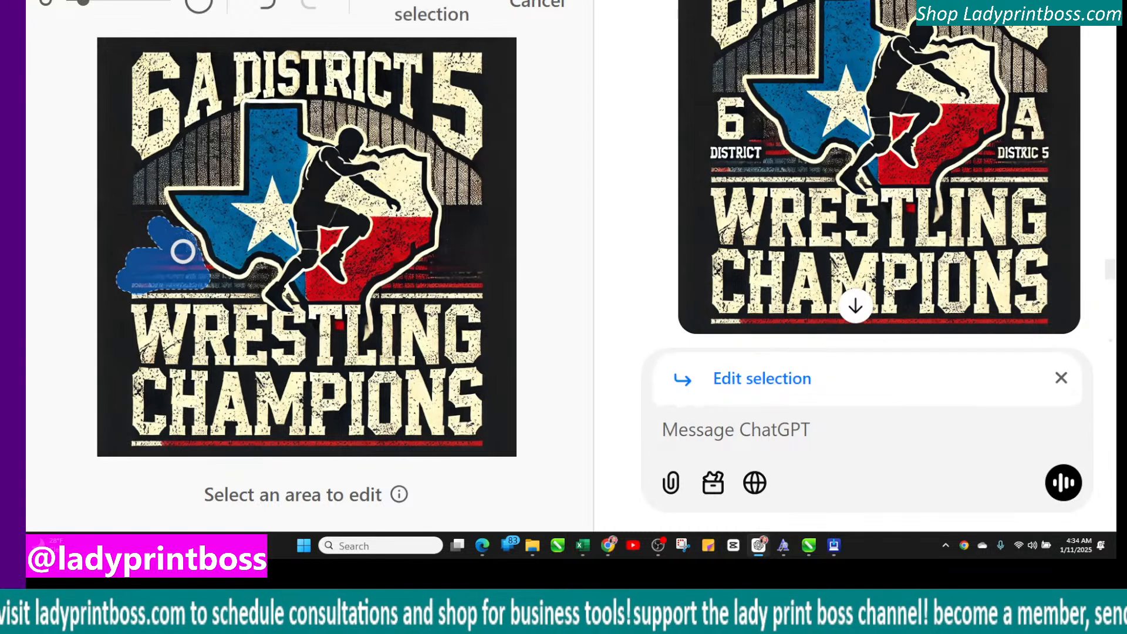
pyautogui.moveTo(490, 278); pyautogui.dragTo(428, 274)
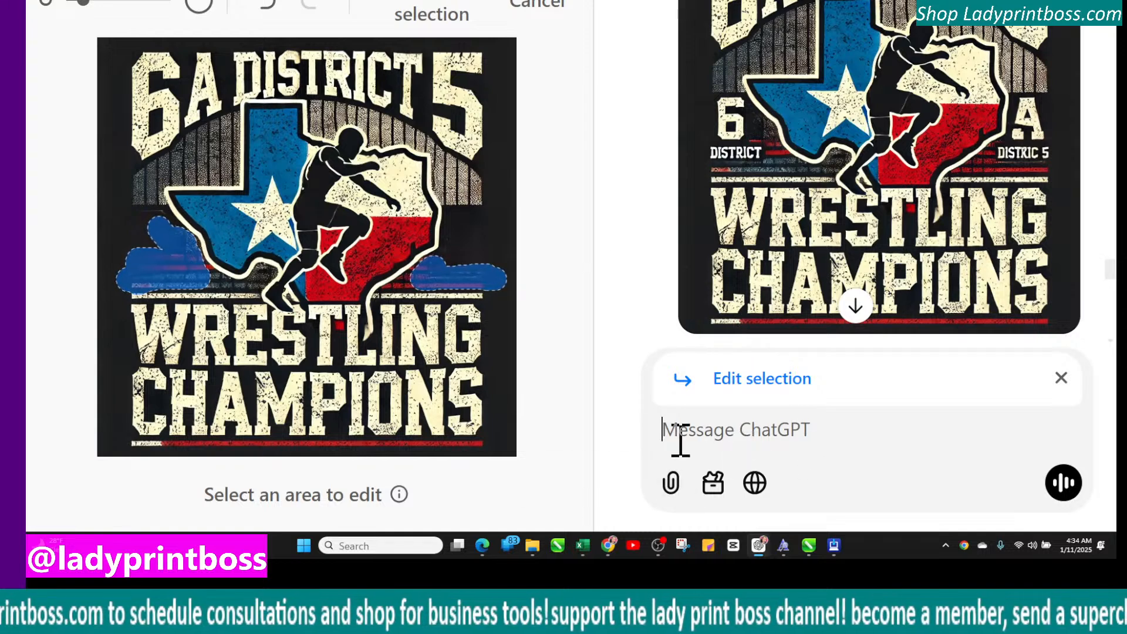
# Step: Submit the prompt "REMOVE" for the masked streaks and close the enlarged image once the edit is generated
pyautogui.write('REMO')
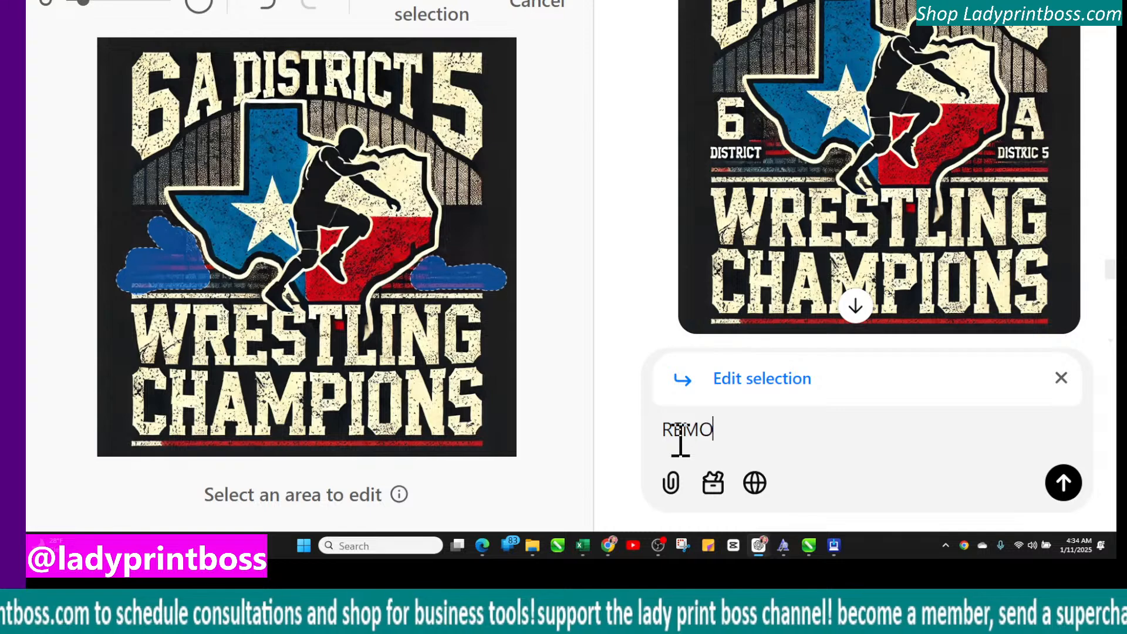
pyautogui.write('VE')
pyautogui.press('Return')
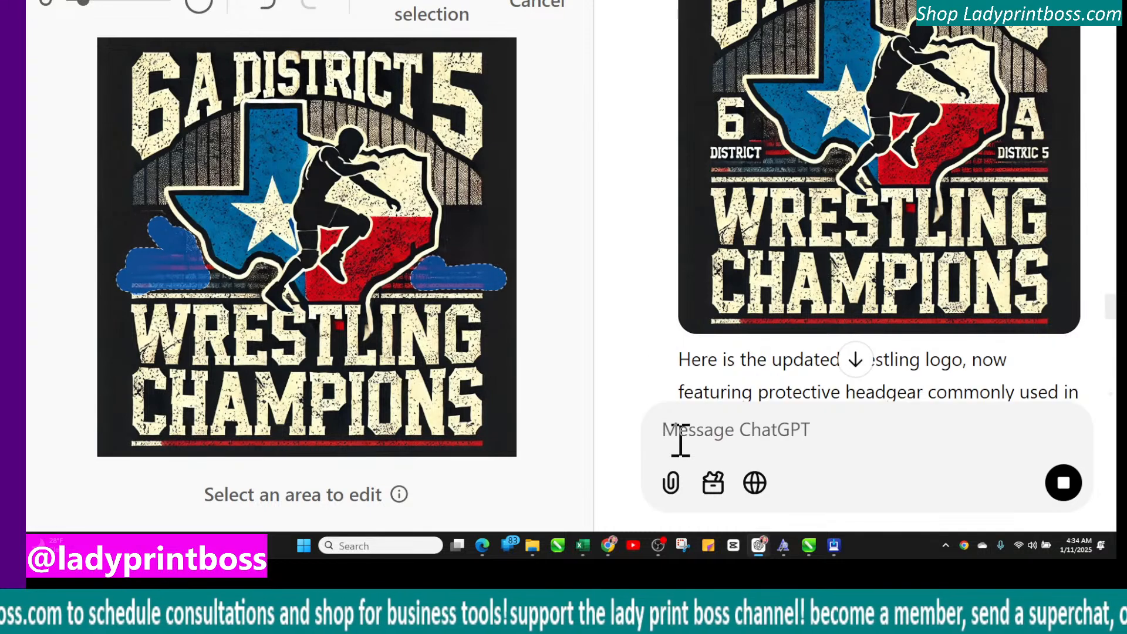
pyautogui.scroll(-5, 790, 372)
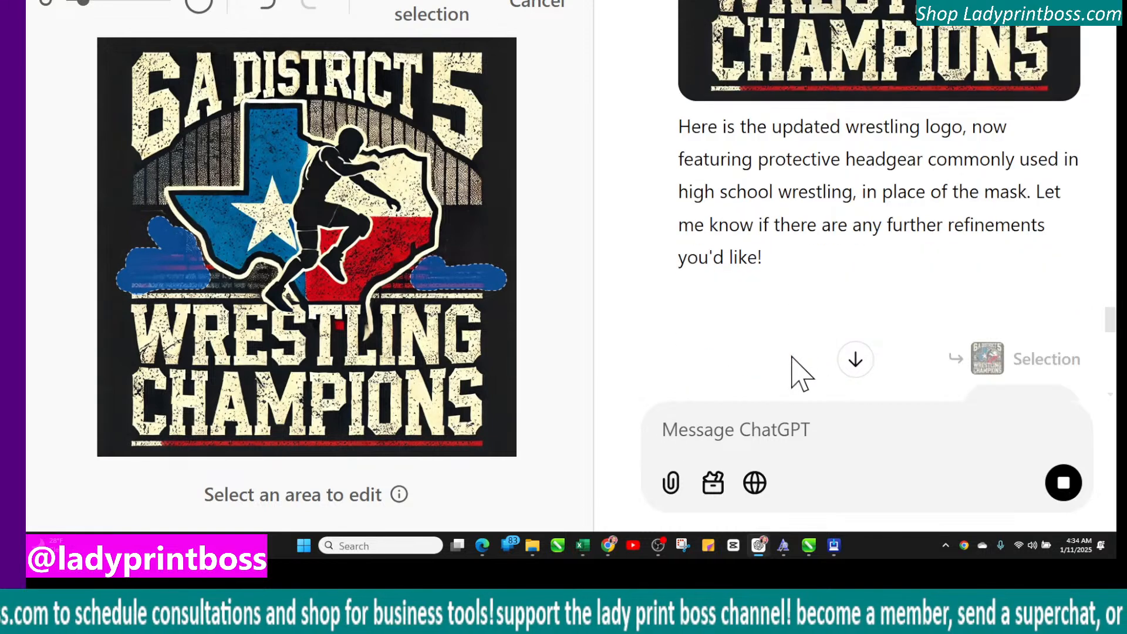
pyautogui.scroll(-4, 795, 377)
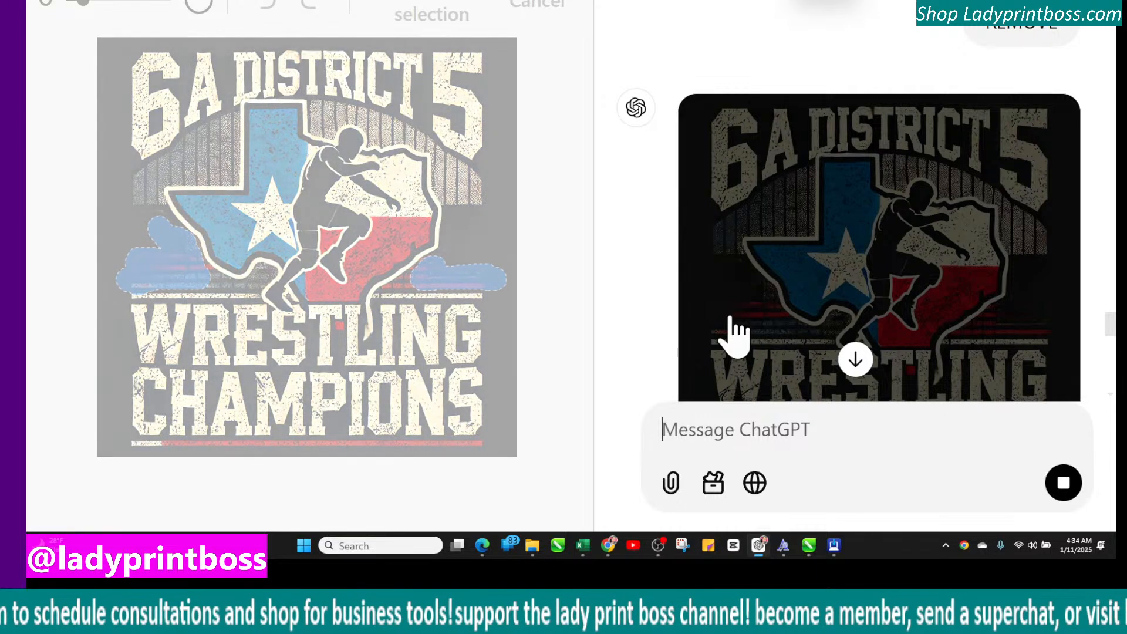
pyautogui.scroll(-4, 669, 381)
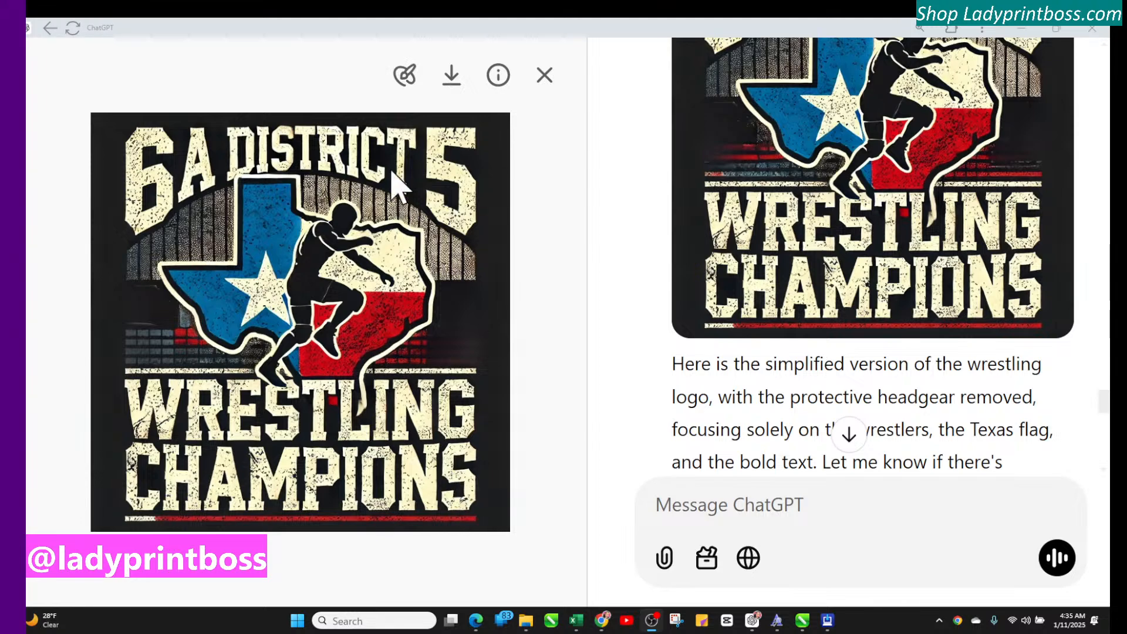
pyautogui.click(544, 75)
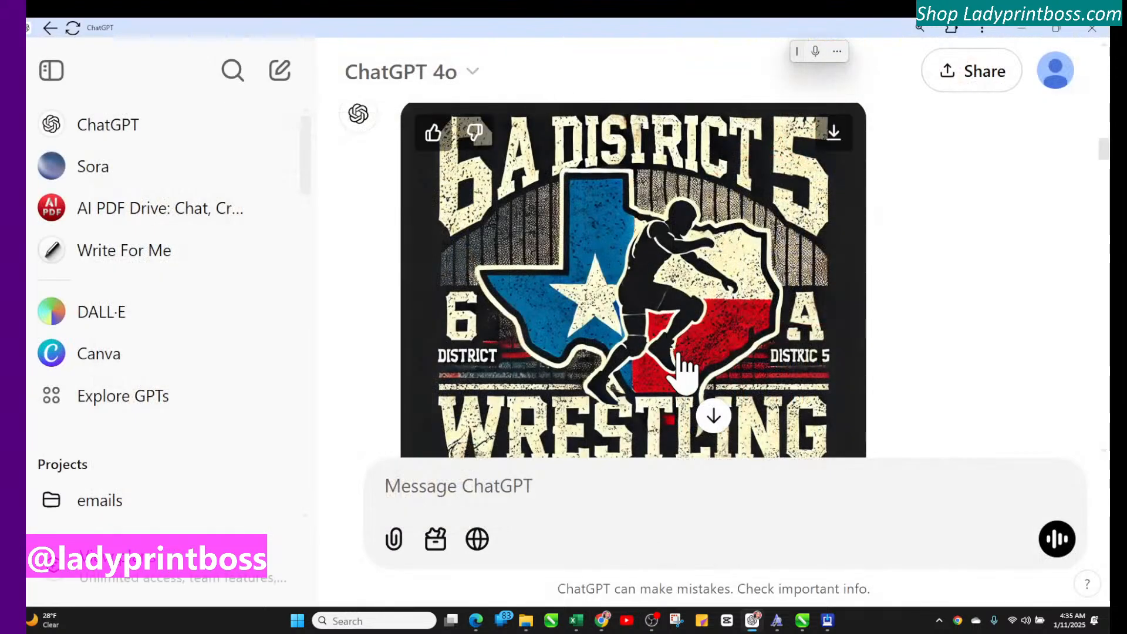
# Step: Review the conversation's opening prompt and examine the lettering and side numbers of the first Texas flag wrestling logo
pyautogui.scroll(3, 684, 376)
pyautogui.scroll(-3, 679, 369)
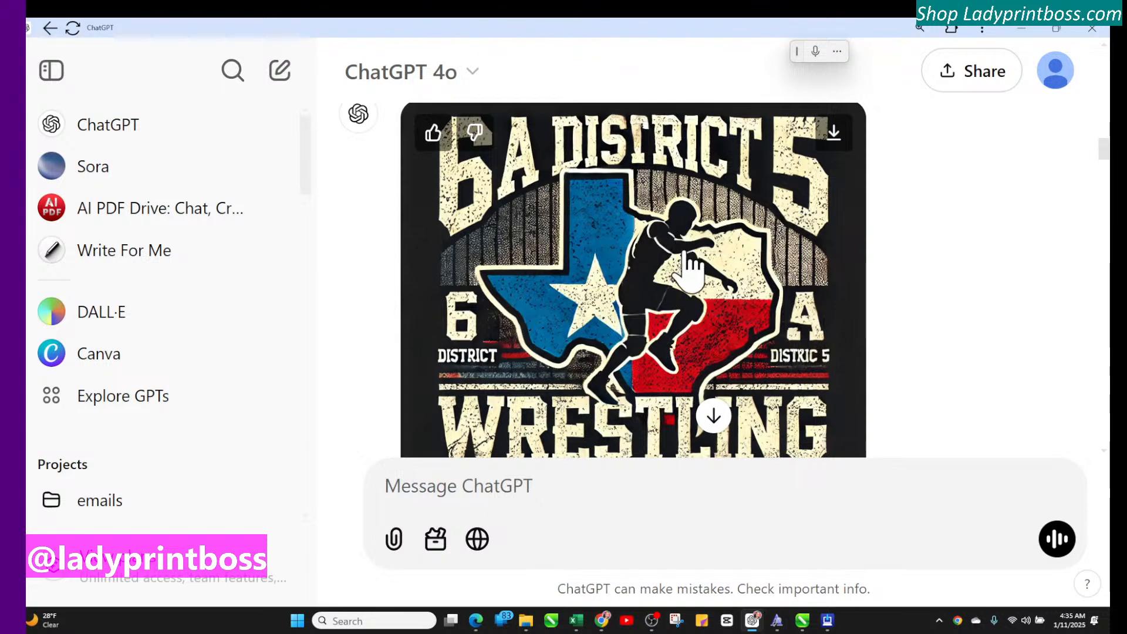
pyautogui.scroll(10, 593, 294)
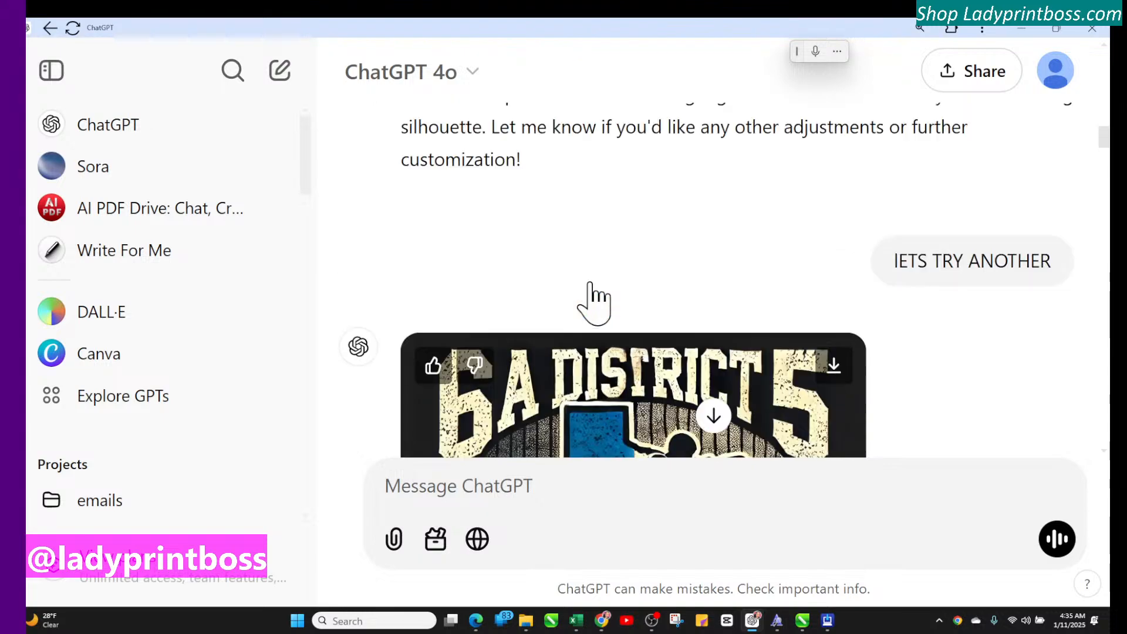
pyautogui.scroll(15, 594, 301)
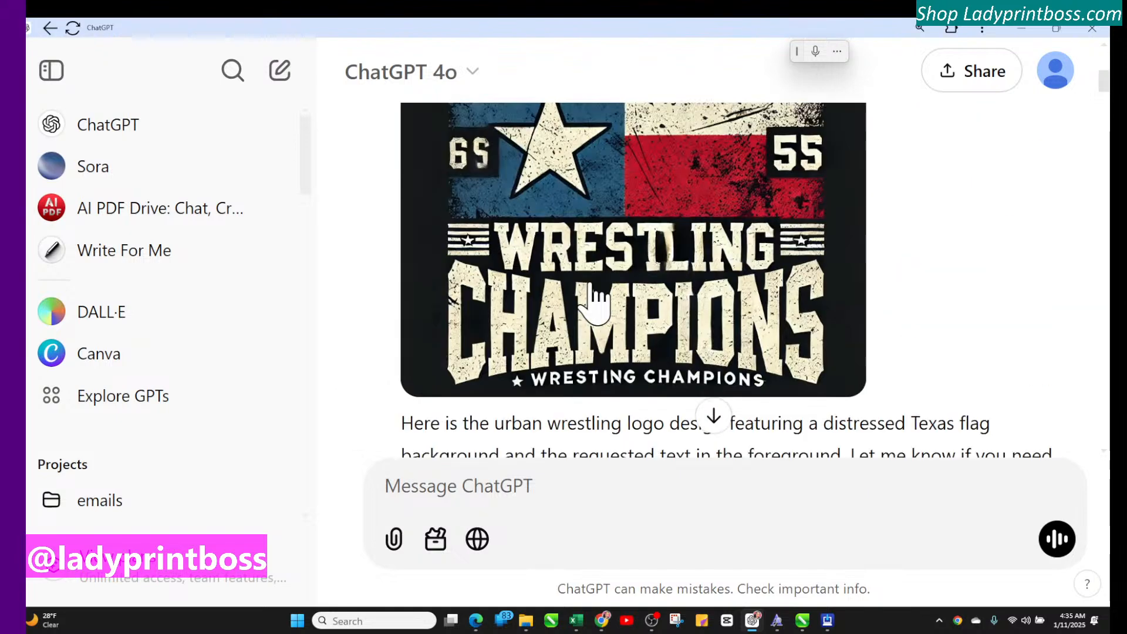
pyautogui.scroll(3, 594, 301)
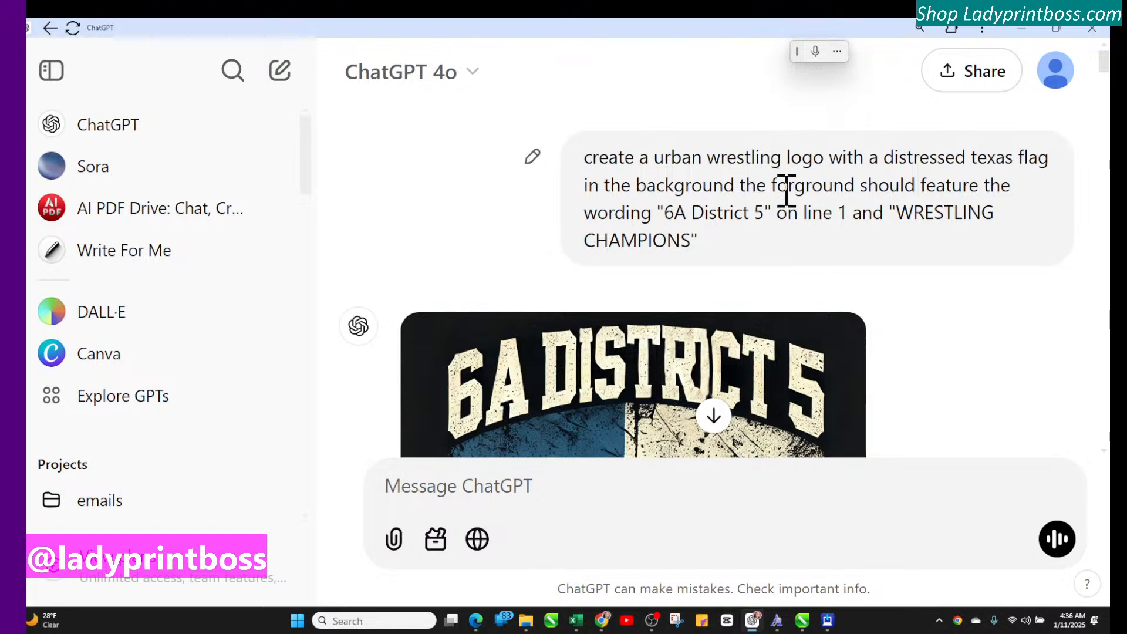
pyautogui.scroll(-3, 790, 251)
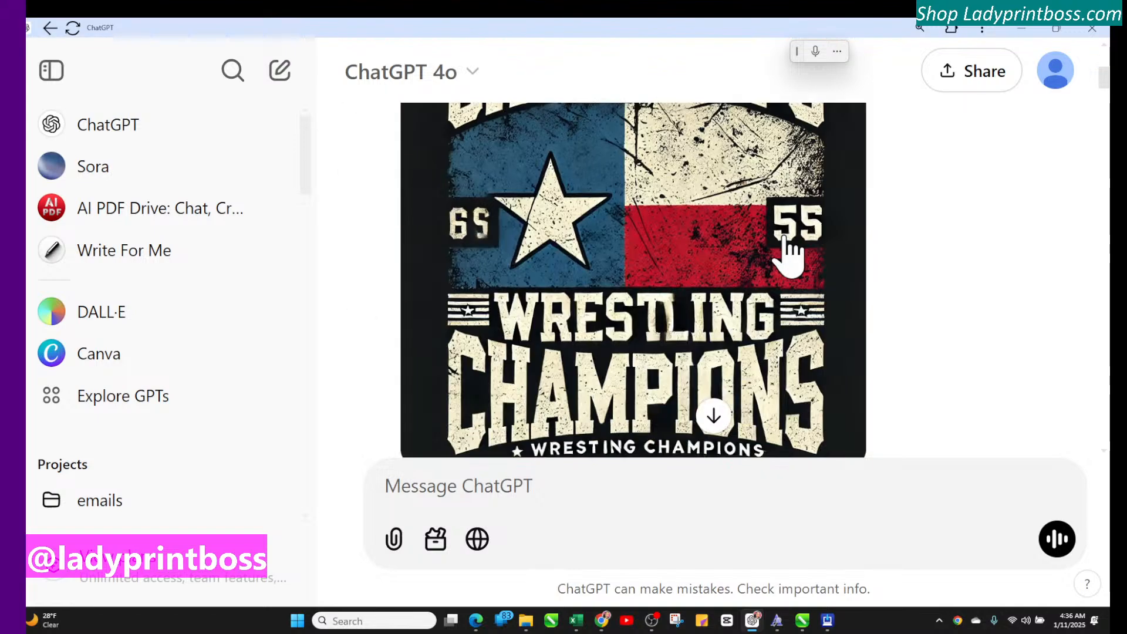
pyautogui.scroll(2, 789, 252)
pyautogui.scroll(-2, 789, 251)
pyautogui.scroll(2, 788, 251)
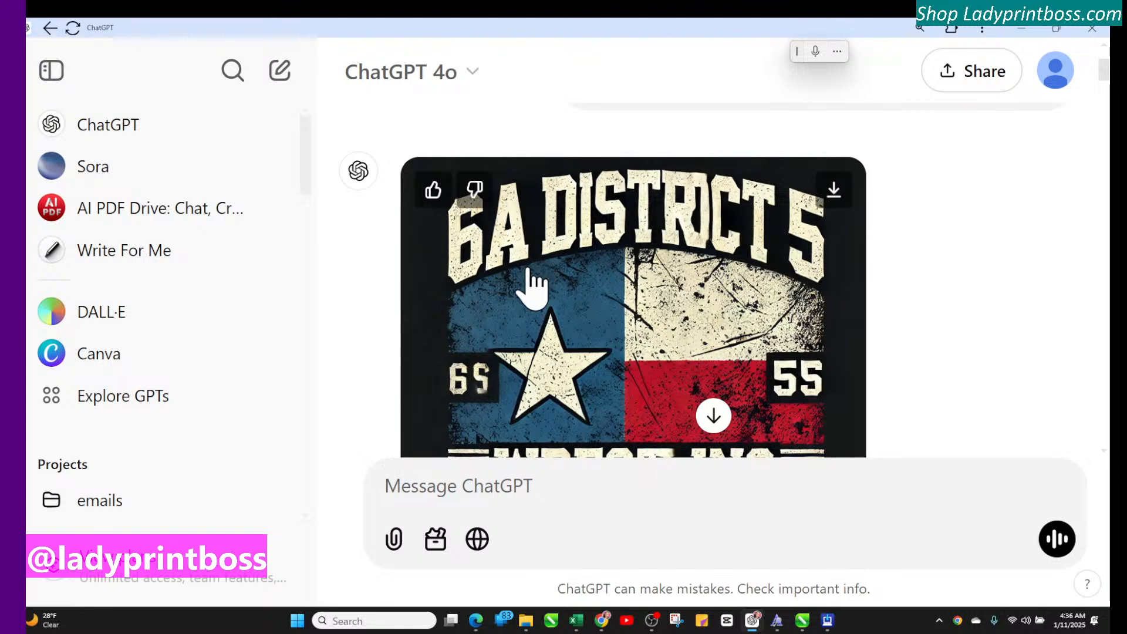
pyautogui.scroll(-3, 584, 342)
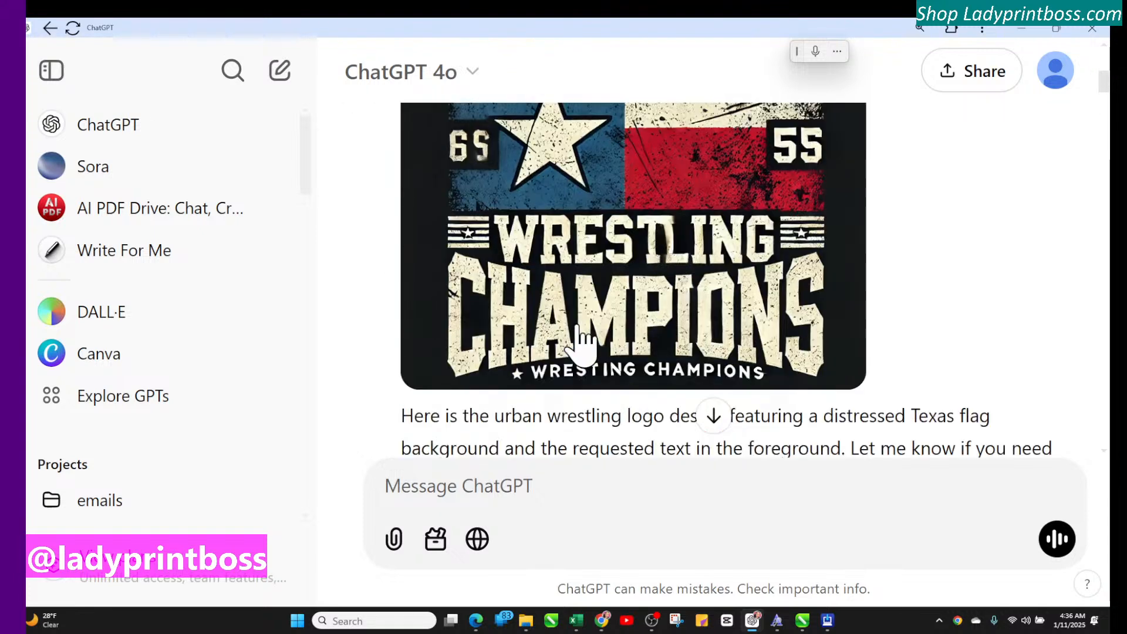
pyautogui.scroll(1, 584, 342)
pyautogui.scroll(2, 584, 340)
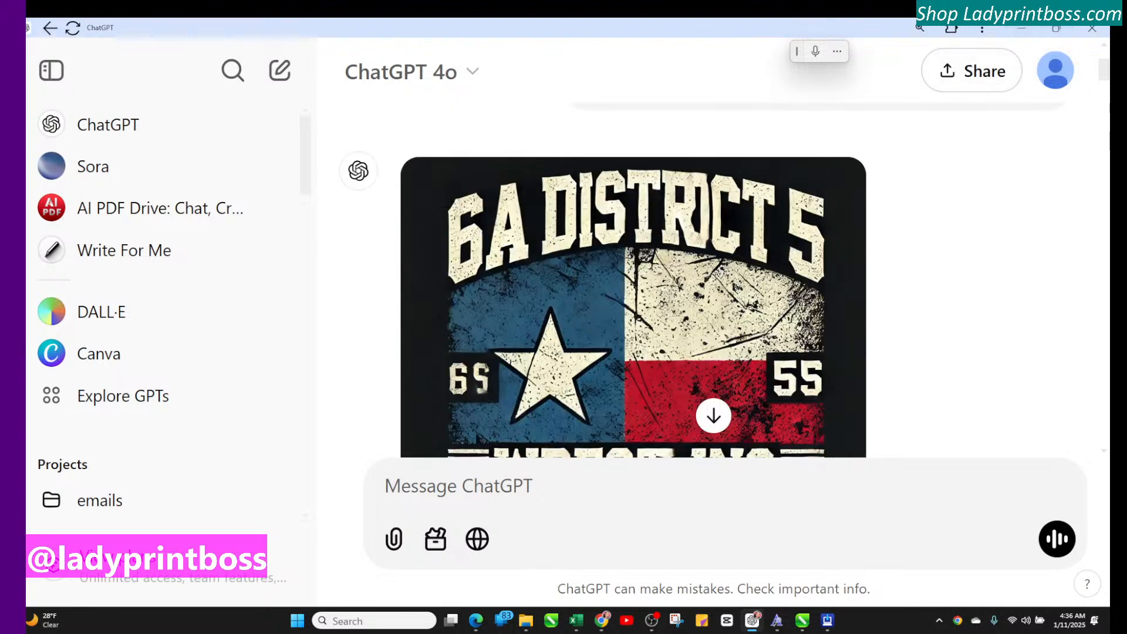
pyautogui.scroll(-3, 762, 382)
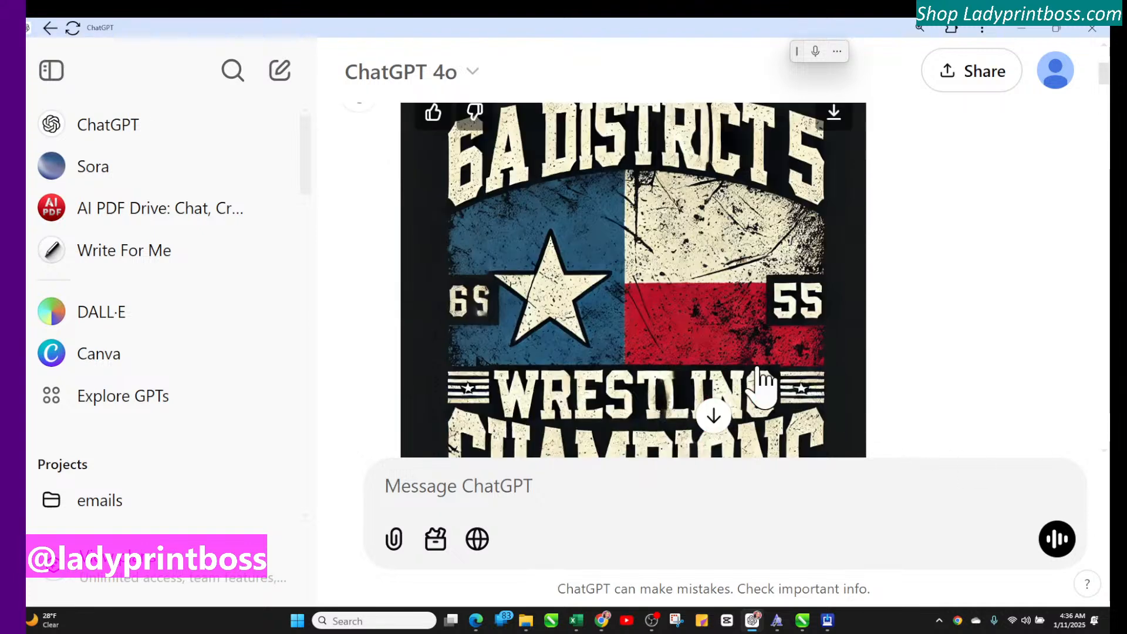
pyautogui.scroll(3, 762, 382)
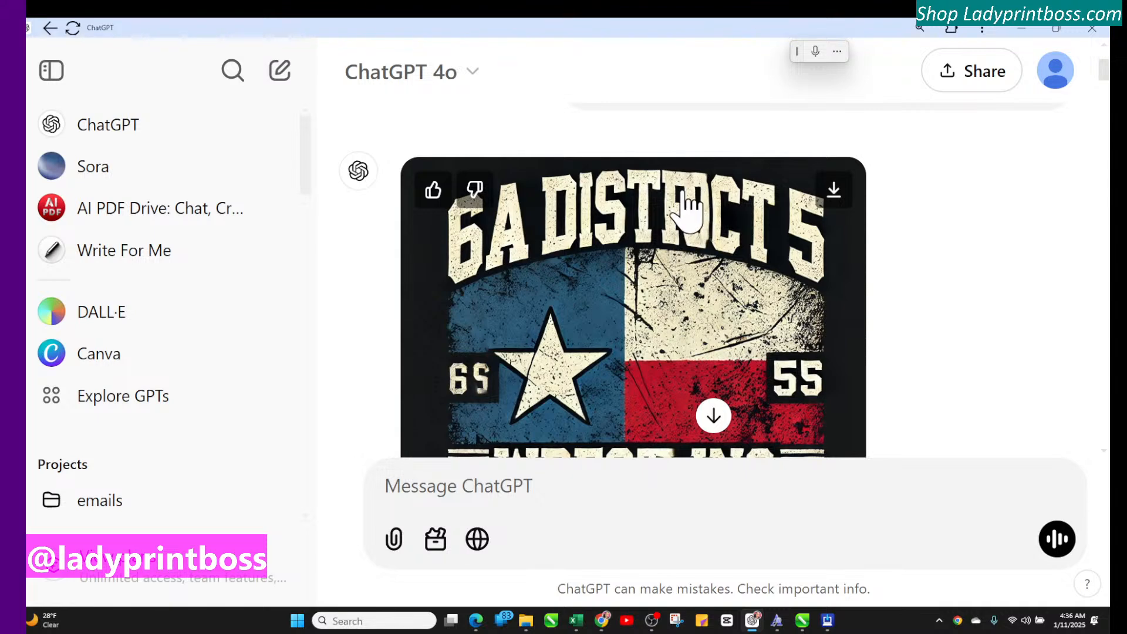
pyautogui.scroll(-2, 727, 311)
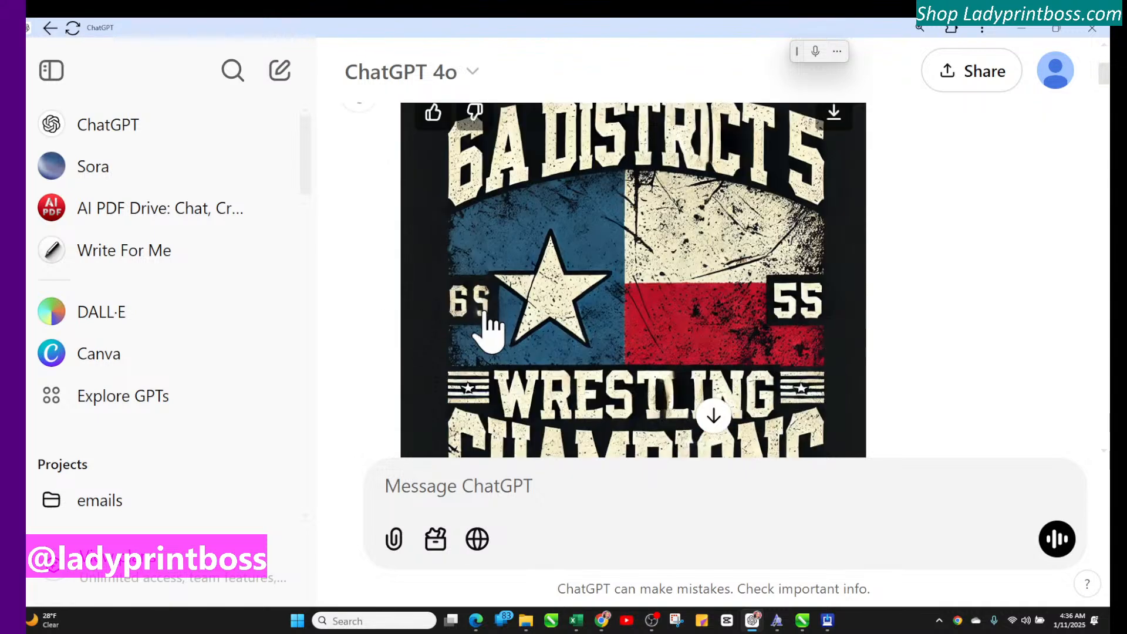
pyautogui.scroll(-6, 777, 340)
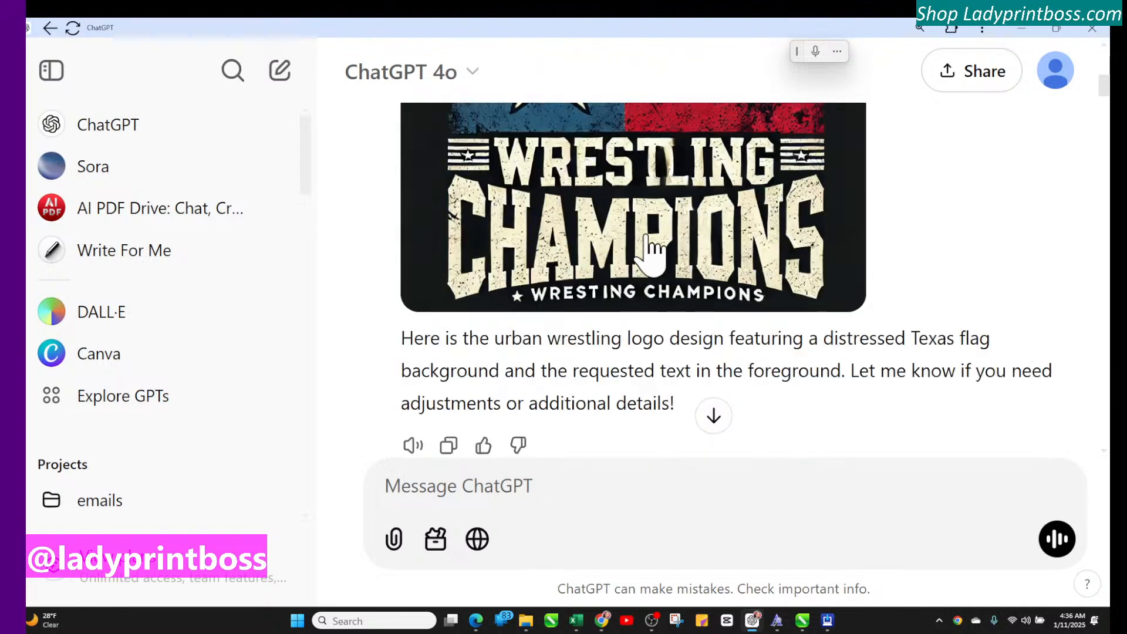
pyautogui.scroll(-1, 666, 288)
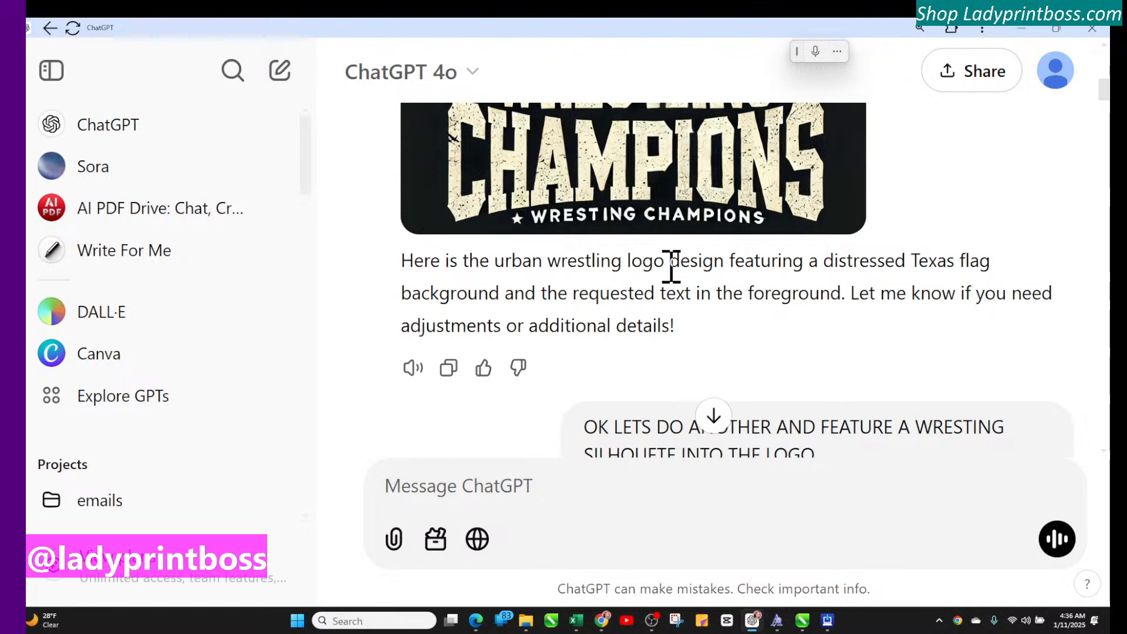
# Step: Read the follow-up prompt asking for a wrestling silhouette and examine the figure and lettering in the resulting logo
pyautogui.scroll(-2, 755, 281)
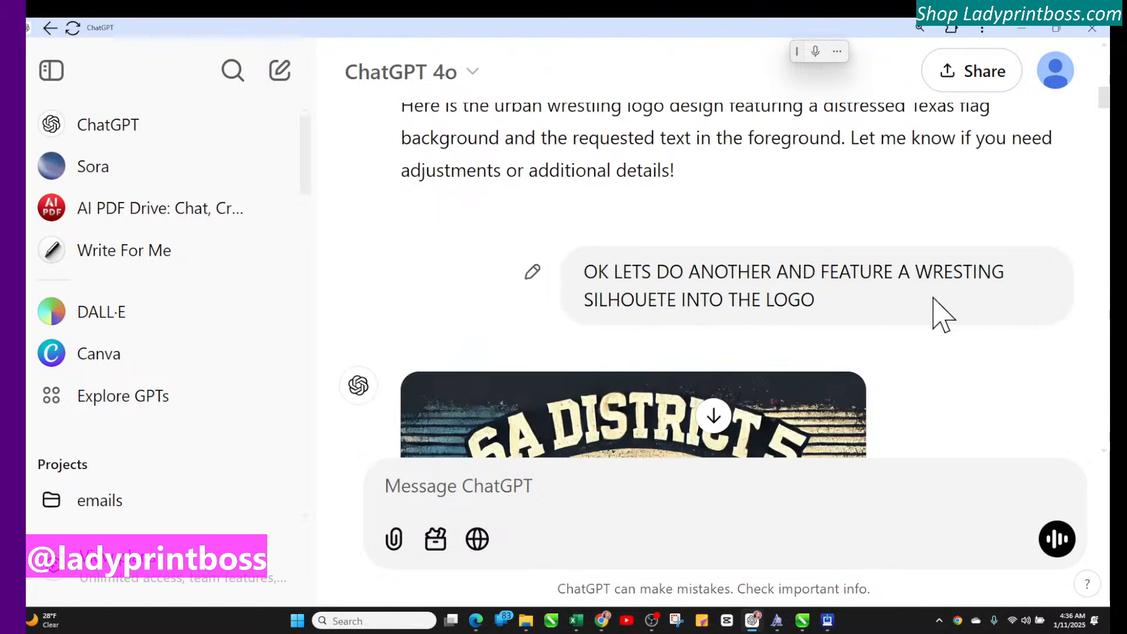
pyautogui.scroll(-5, 942, 317)
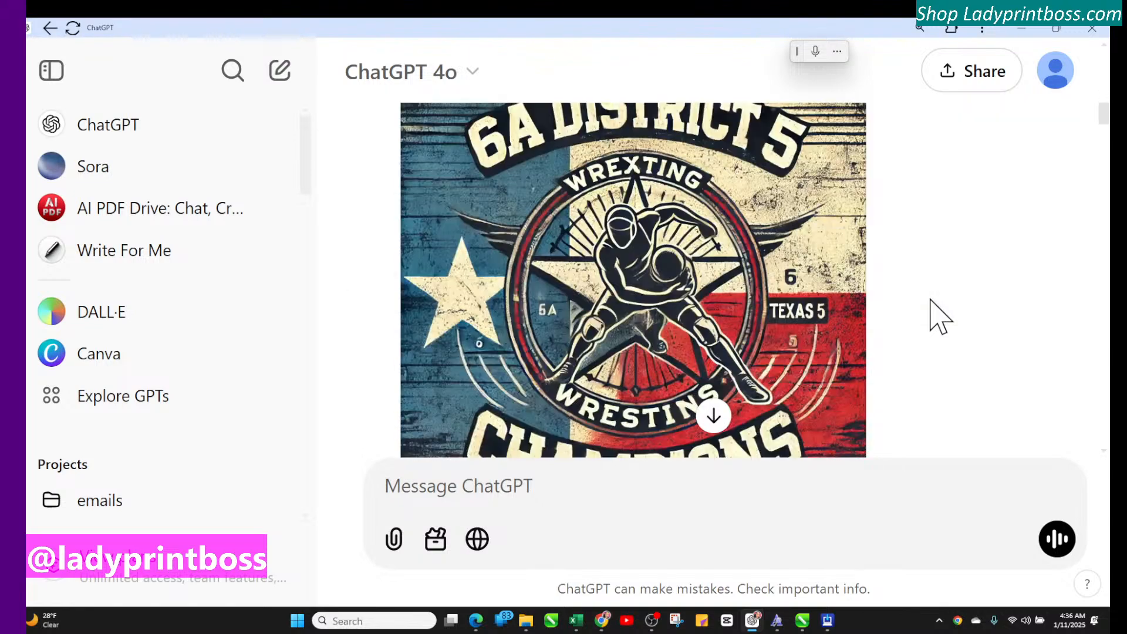
pyautogui.scroll(-1, 784, 223)
pyautogui.scroll(2, 783, 226)
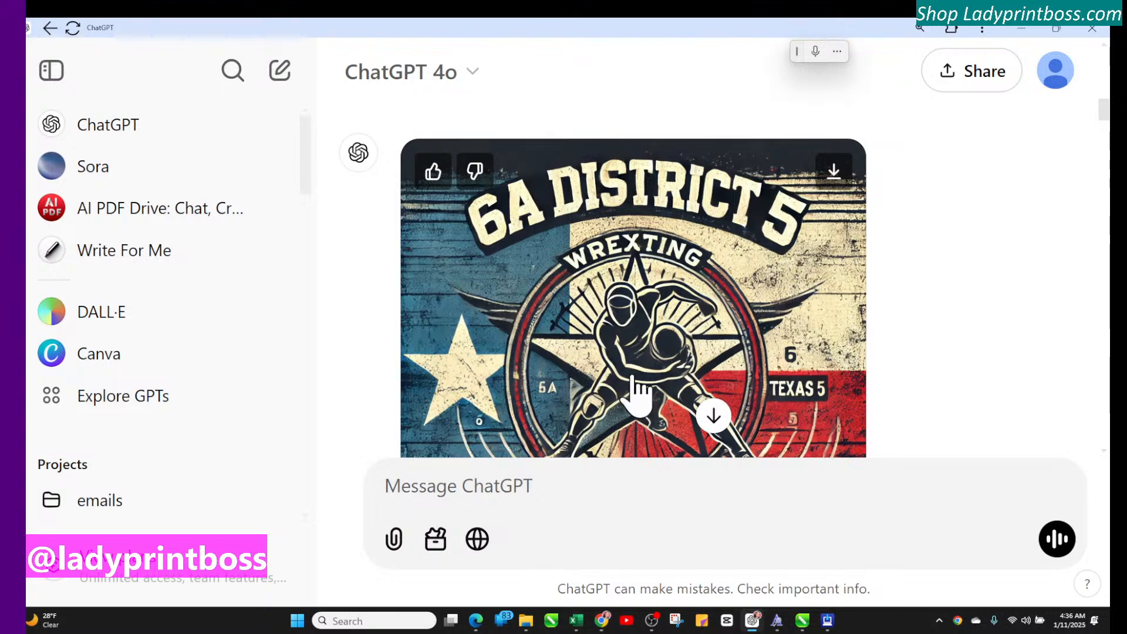
pyautogui.scroll(-3, 622, 340)
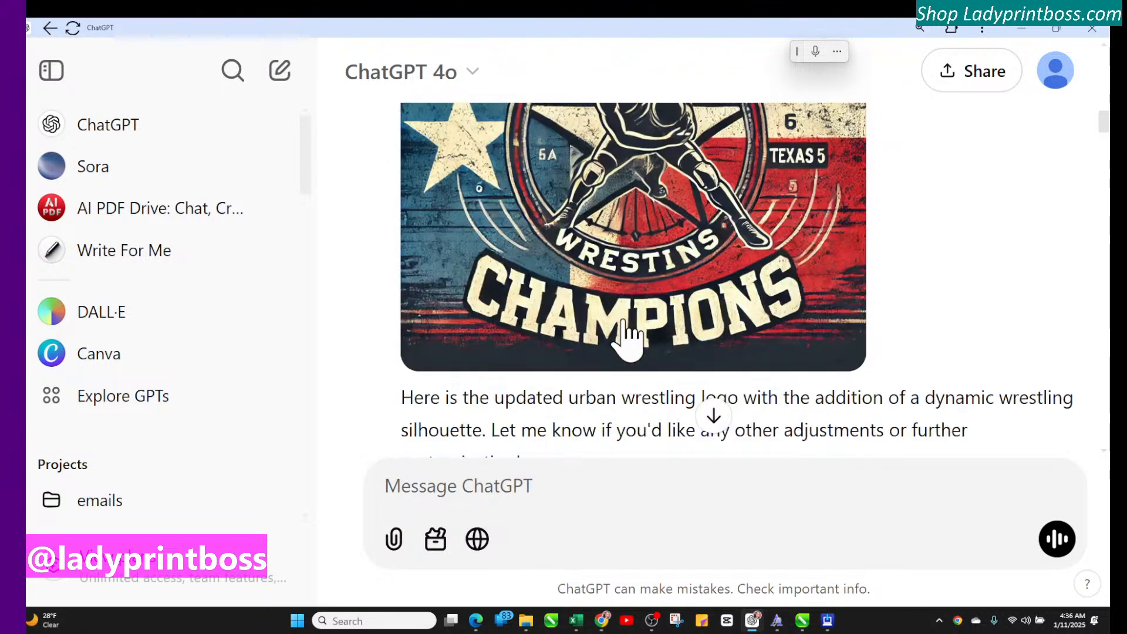
pyautogui.scroll(3, 626, 334)
pyautogui.scroll(-4, 679, 330)
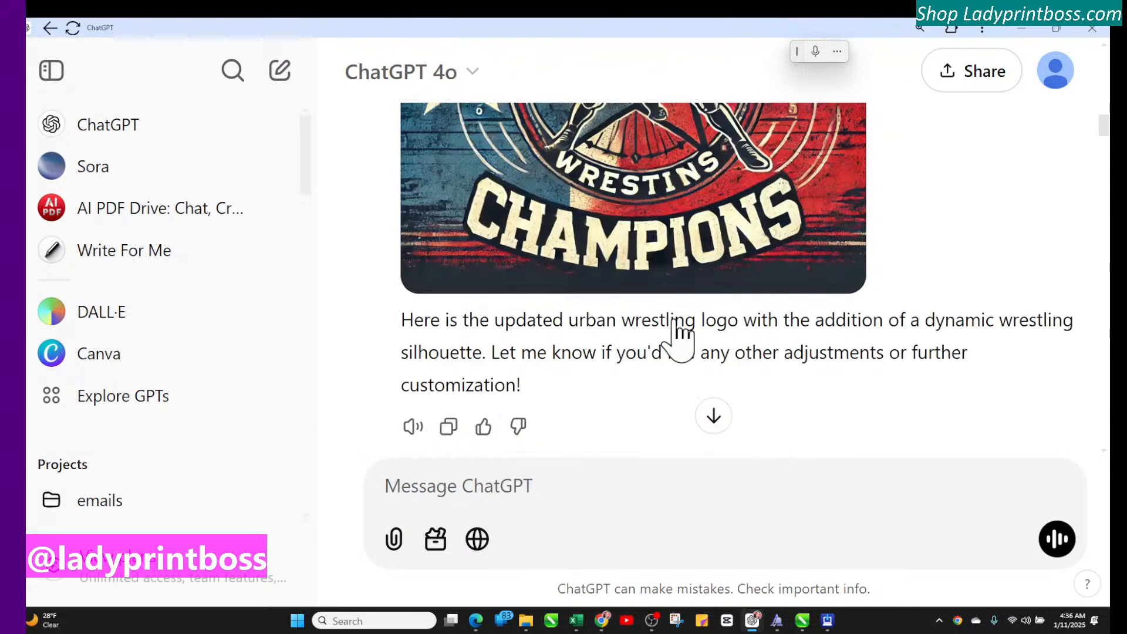
# Step: Examine the wrestler silhouette and the district lettering in the next variation of the Texas wrestling logo
pyautogui.scroll(-5, 675, 323)
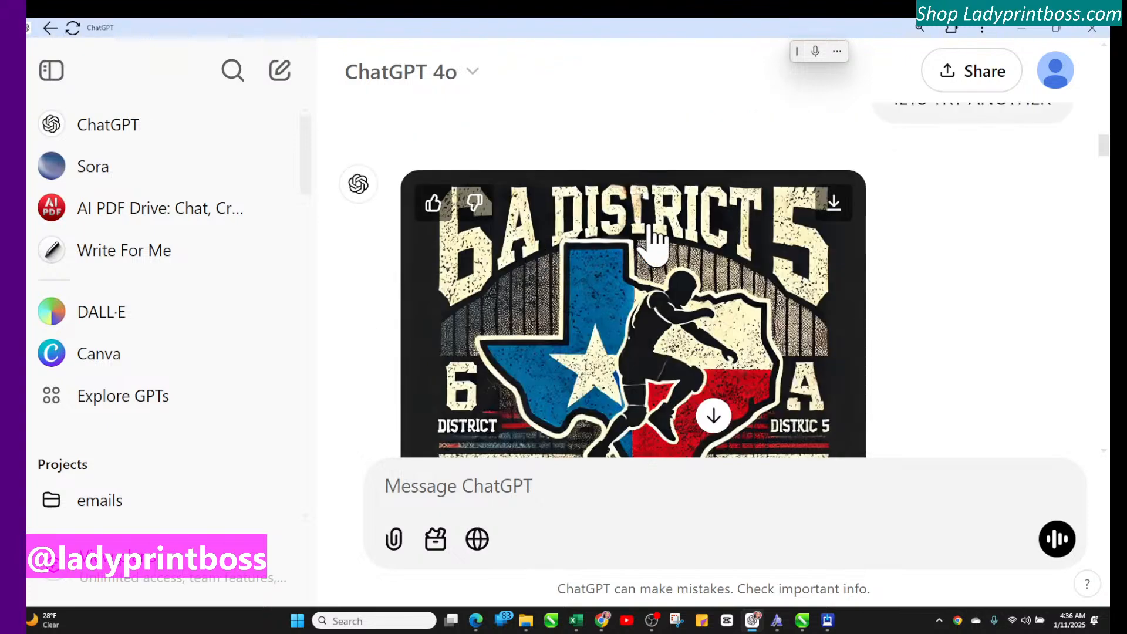
pyautogui.scroll(-3, 634, 373)
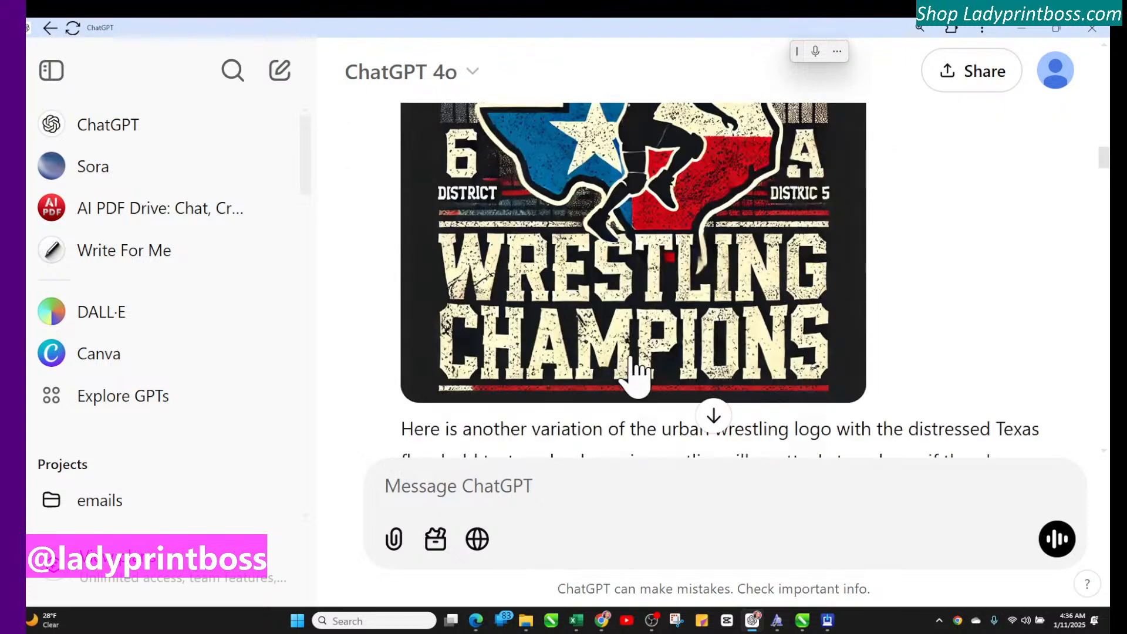
pyautogui.scroll(2, 728, 329)
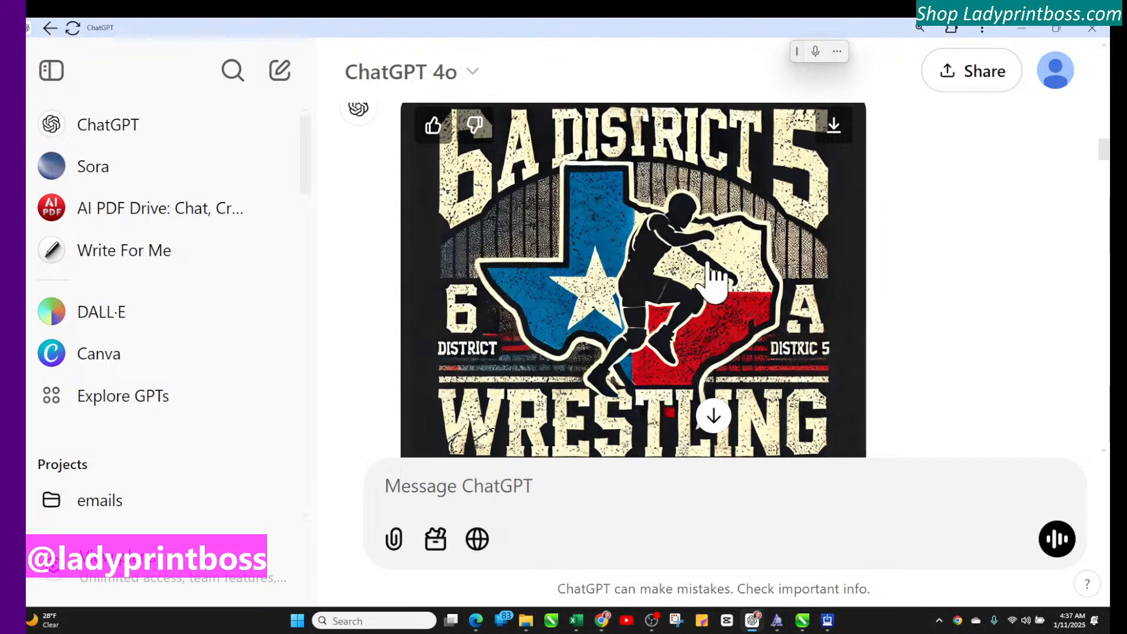
# Step: Review the skull flag inspiration image, its prompt for a two-wrestler silhouette, and the American flag logos generated from it
pyautogui.scroll(-12, 719, 305)
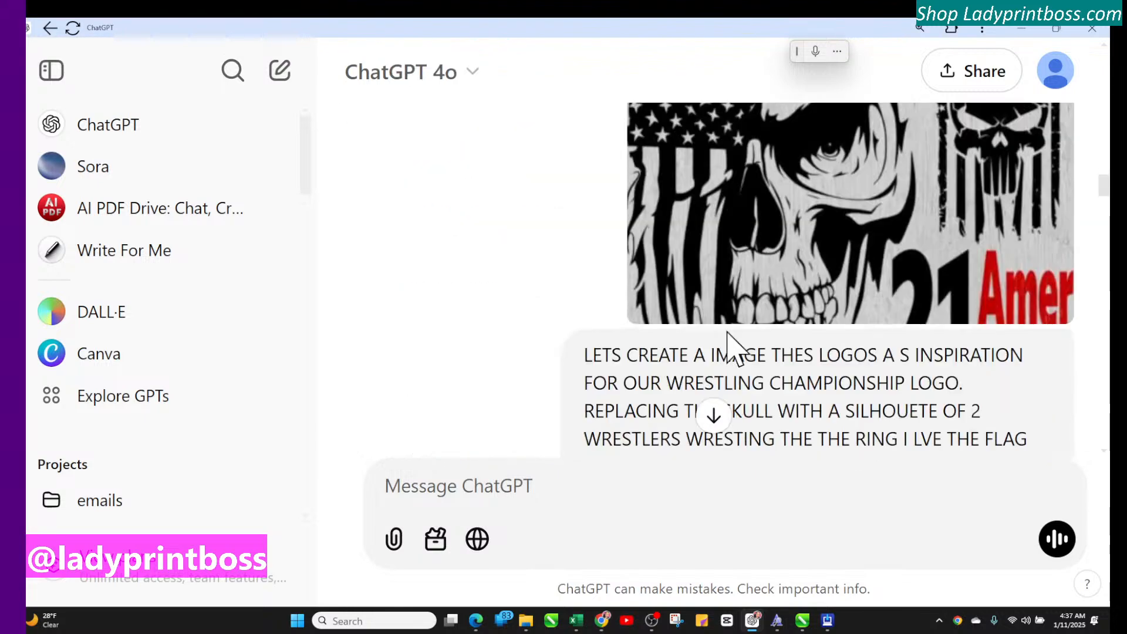
pyautogui.scroll(2, 724, 327)
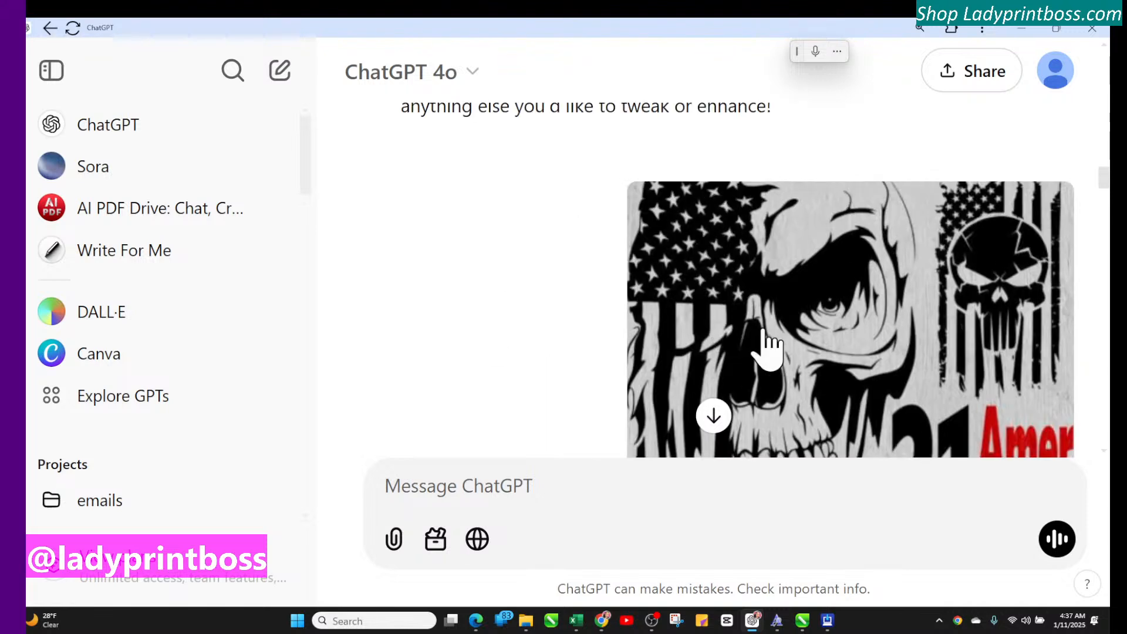
pyautogui.scroll(-7, 763, 334)
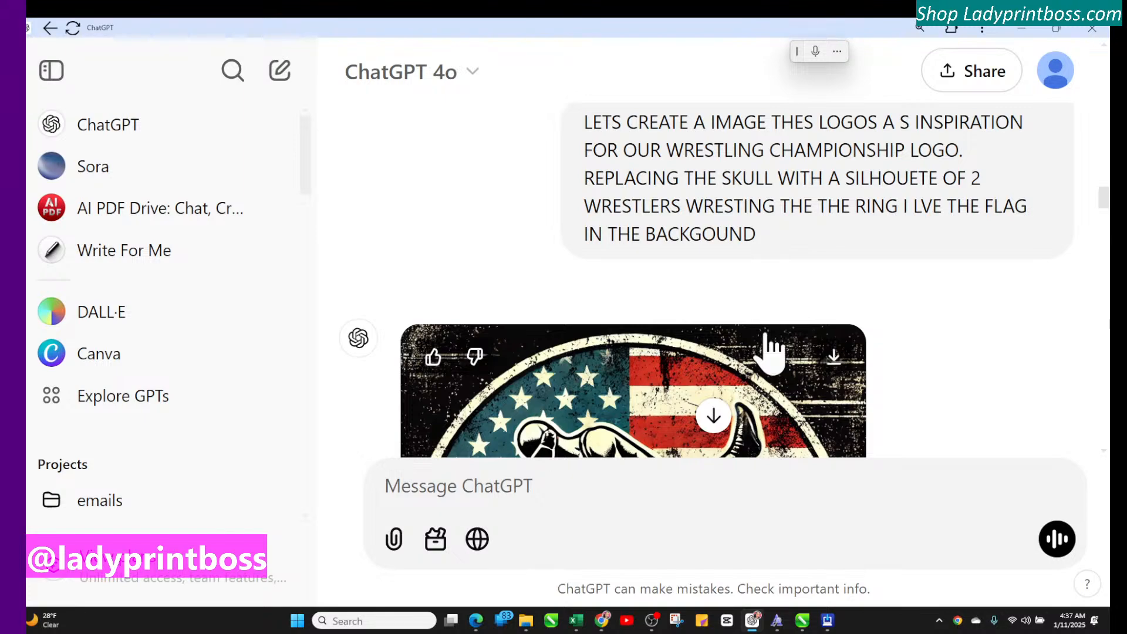
pyautogui.scroll(-5, 769, 346)
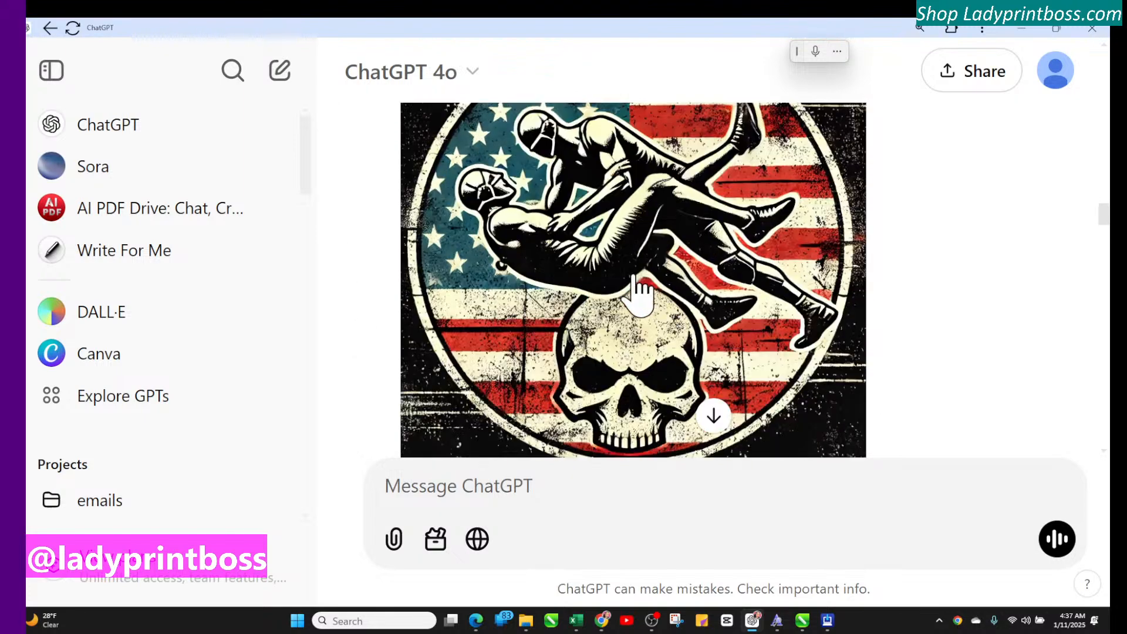
pyautogui.scroll(-7, 646, 385)
pyautogui.scroll(-6, 640, 369)
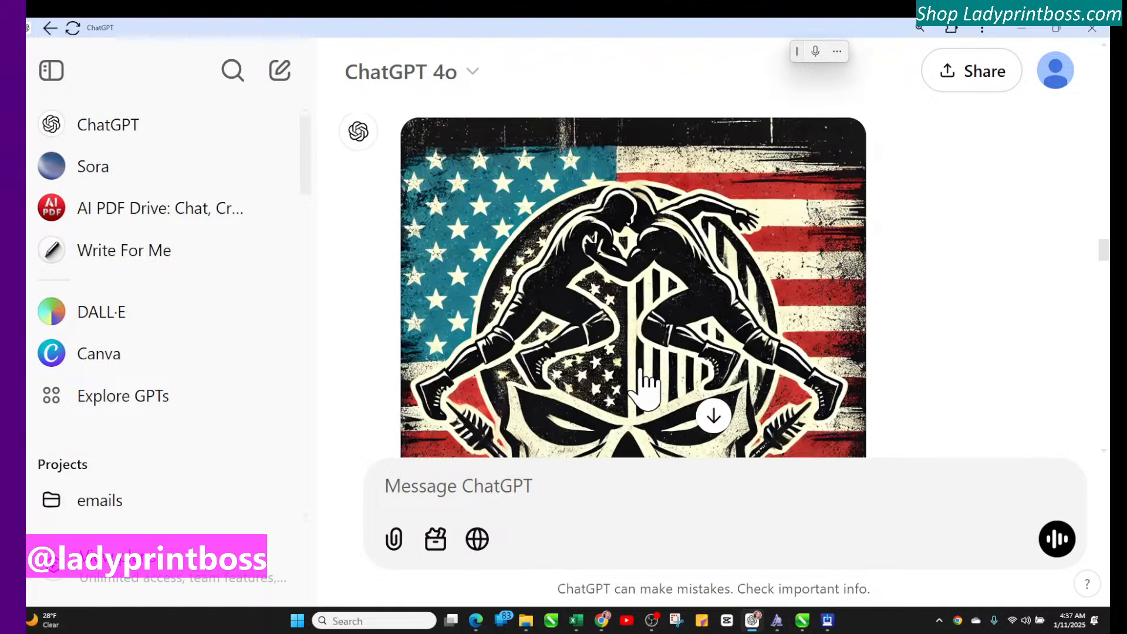
pyautogui.scroll(1, 623, 324)
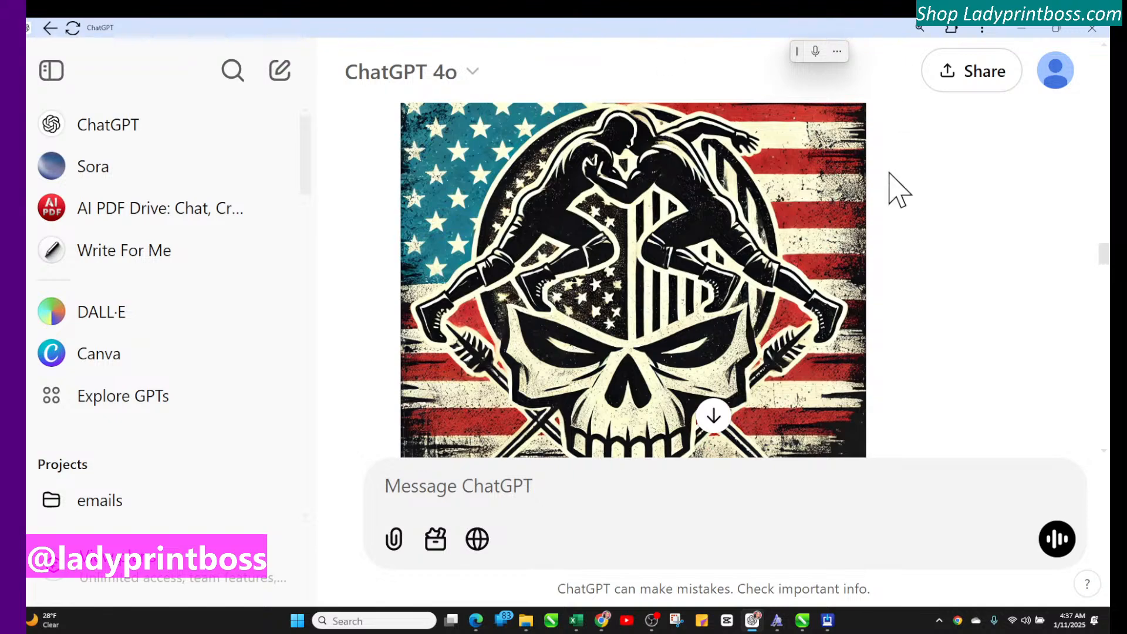
# Step: Enlarge the skull logo with two wrestlers, start an area selection with a smaller brush, and mask the arrow parts right of the skull
pyautogui.click(654, 315)
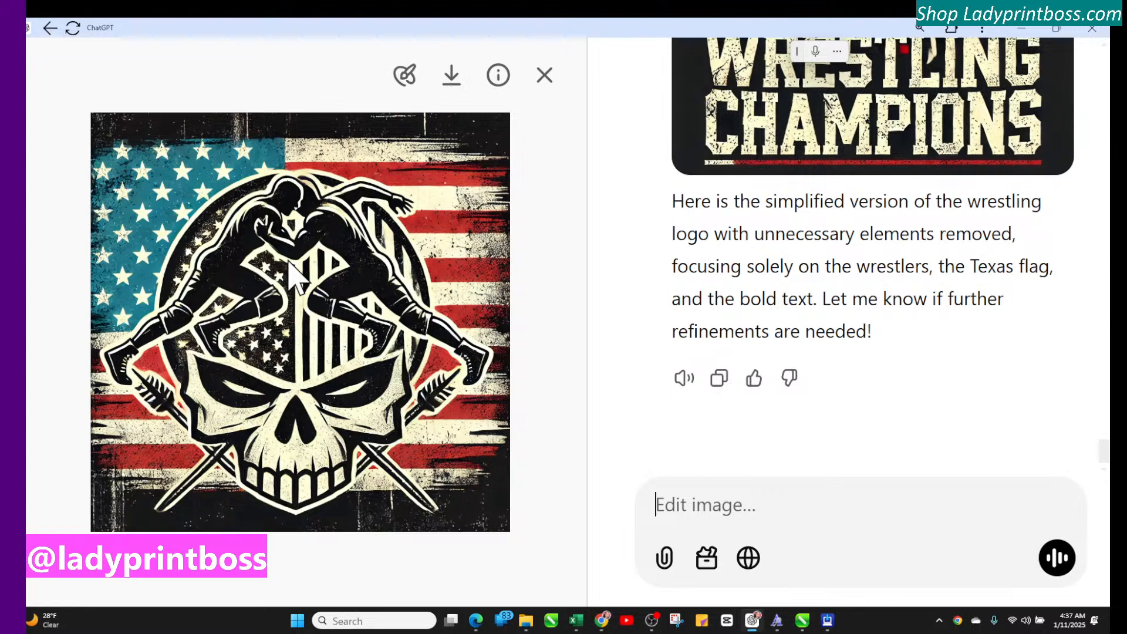
pyautogui.click(405, 75)
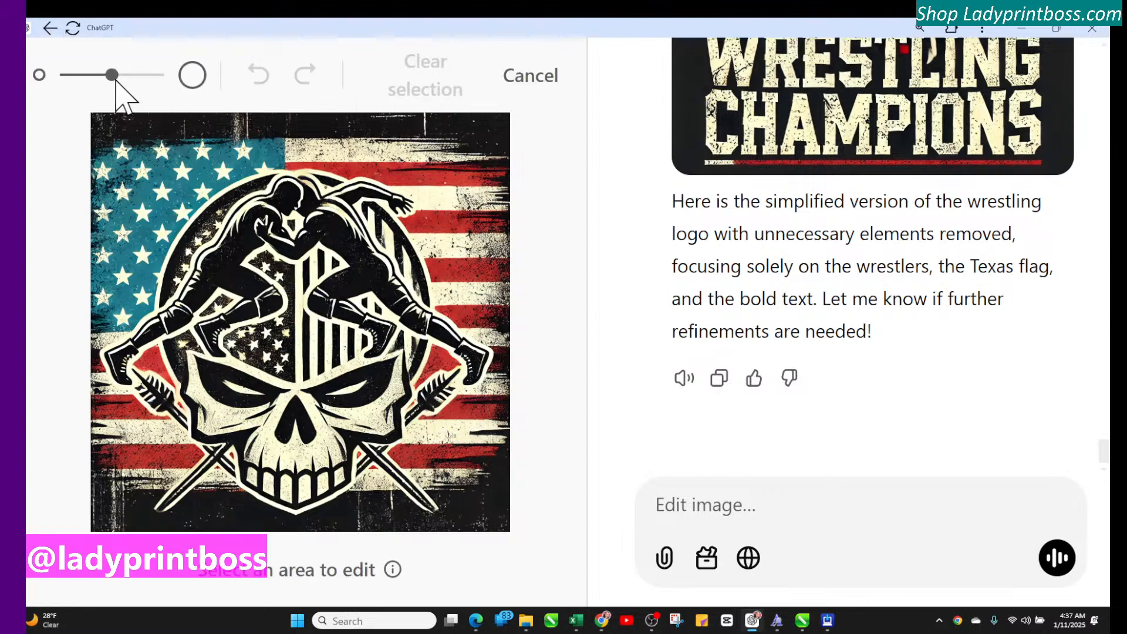
pyautogui.moveTo(115, 81)
pyautogui.mouseDown()
pyautogui.moveTo(92, 89)
pyautogui.moveTo(73, 75)
pyautogui.mouseUp()
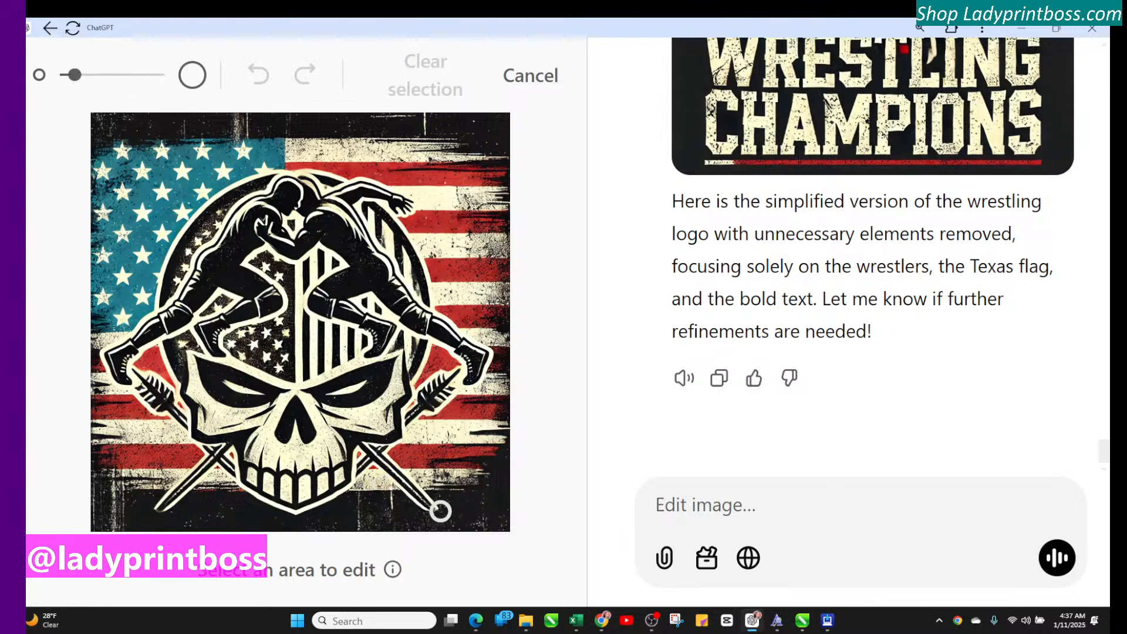
pyautogui.moveTo(440, 511); pyautogui.dragTo(369, 452)
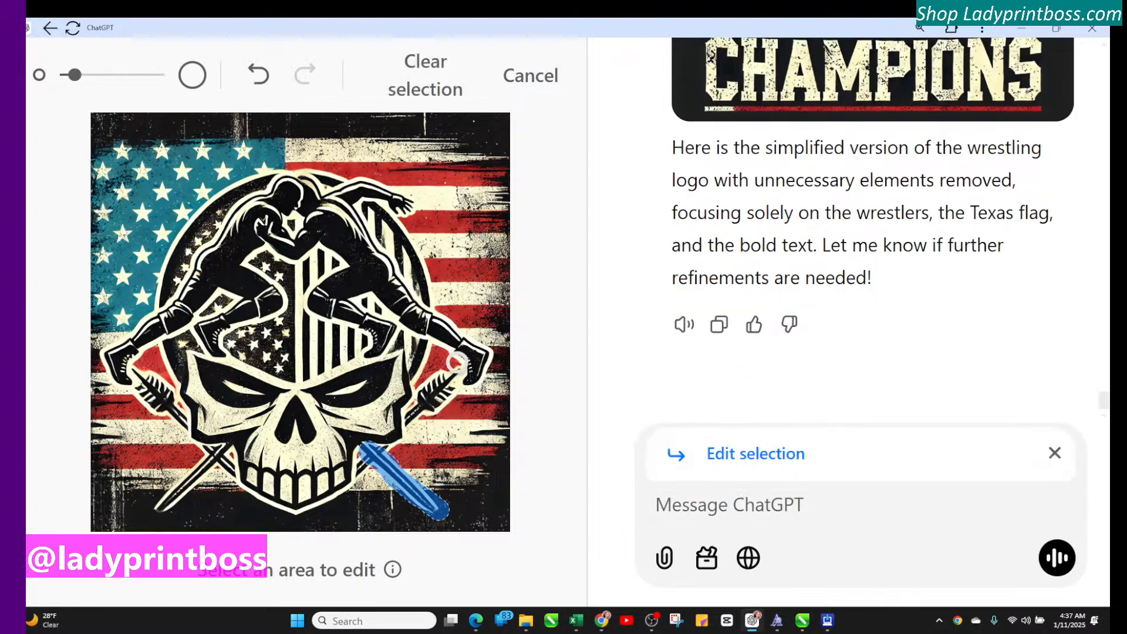
pyautogui.moveTo(452, 374)
pyautogui.mouseDown()
pyautogui.moveTo(428, 397)
pyautogui.moveTo(443, 394)
pyautogui.moveTo(411, 420)
pyautogui.mouseUp()
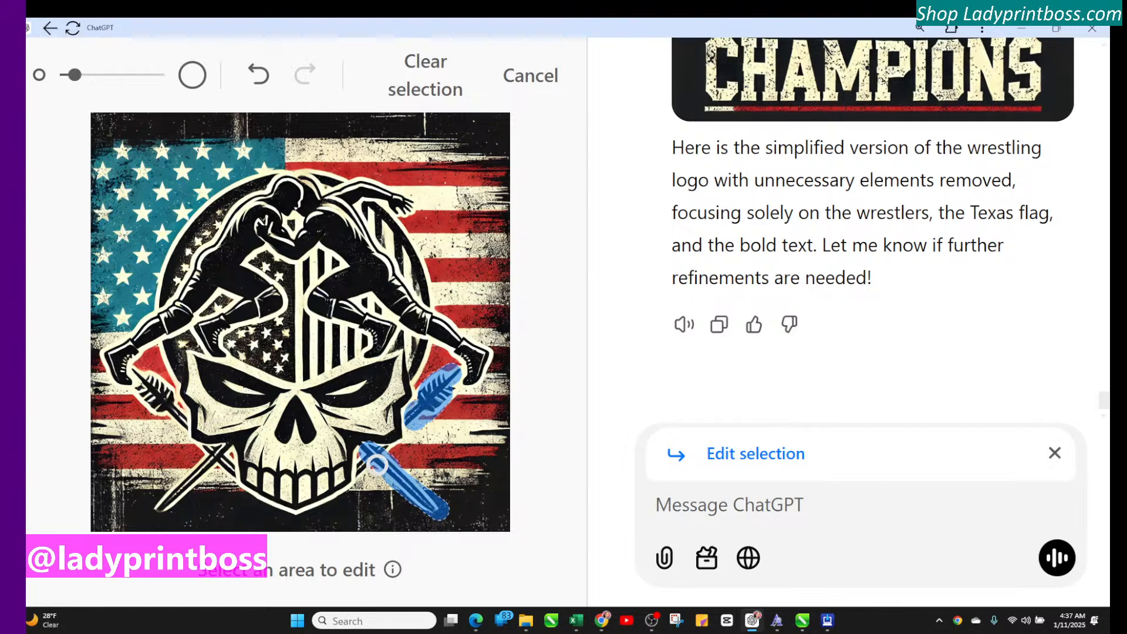
pyautogui.moveTo(371, 462); pyautogui.dragTo(365, 471)
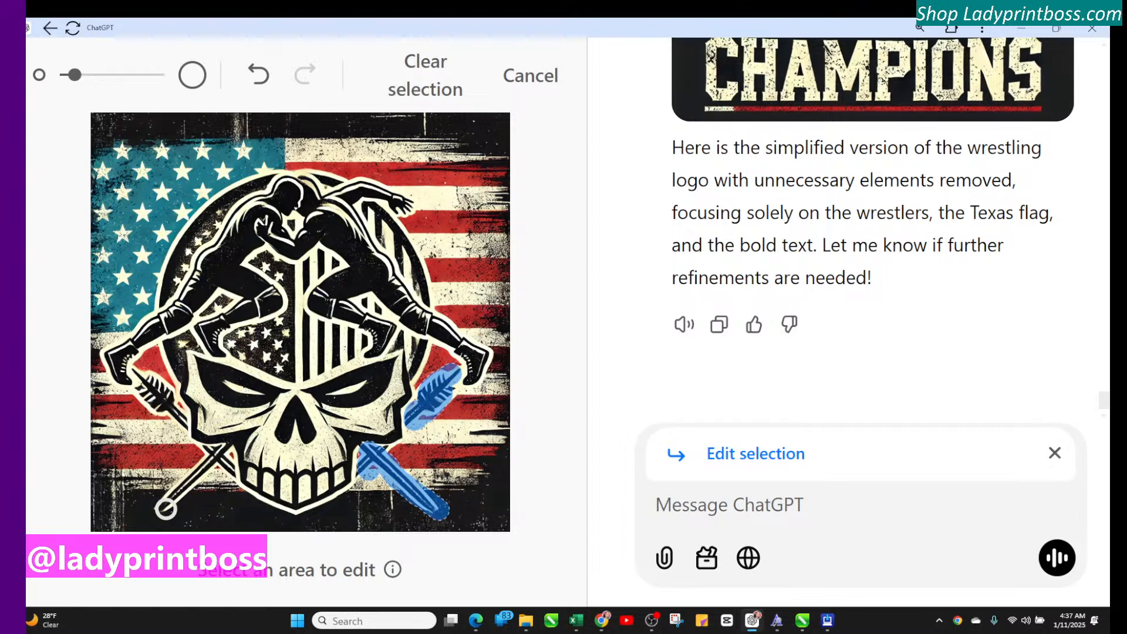
# Step: Mask the arrow shaft and feathers left of the skull, using an even smaller brush for the feather edges
pyautogui.moveTo(160, 512)
pyautogui.mouseDown()
pyautogui.moveTo(205, 466)
pyautogui.moveTo(225, 465)
pyautogui.moveTo(220, 452)
pyautogui.mouseUp()
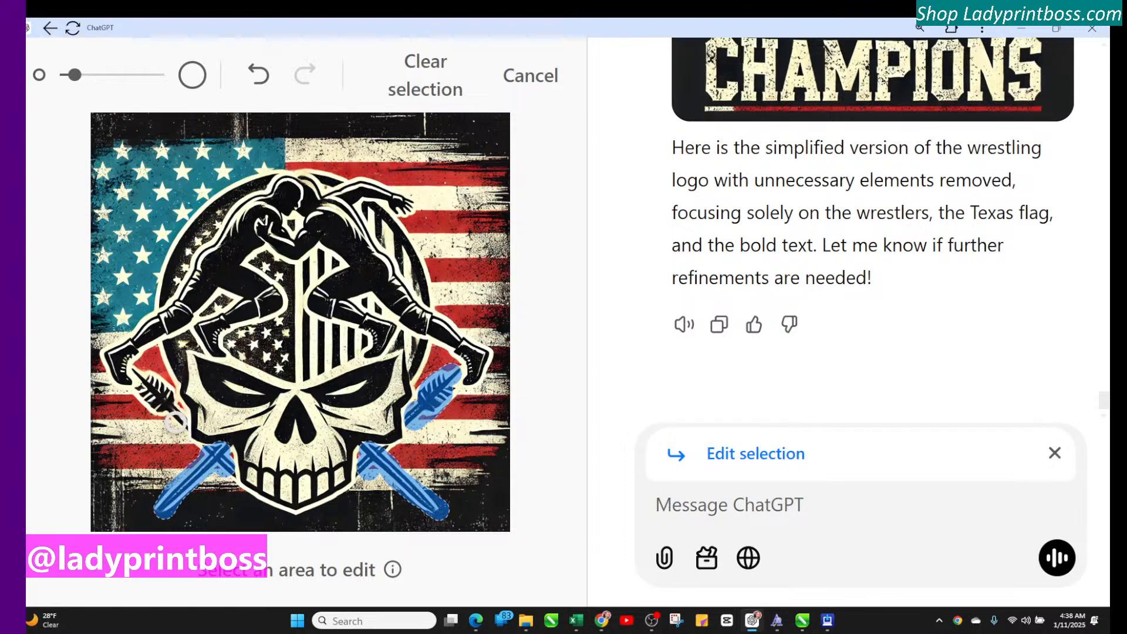
pyautogui.moveTo(176, 420)
pyautogui.mouseDown()
pyautogui.moveTo(141, 388)
pyautogui.moveTo(164, 398)
pyautogui.moveTo(139, 379)
pyautogui.mouseUp()
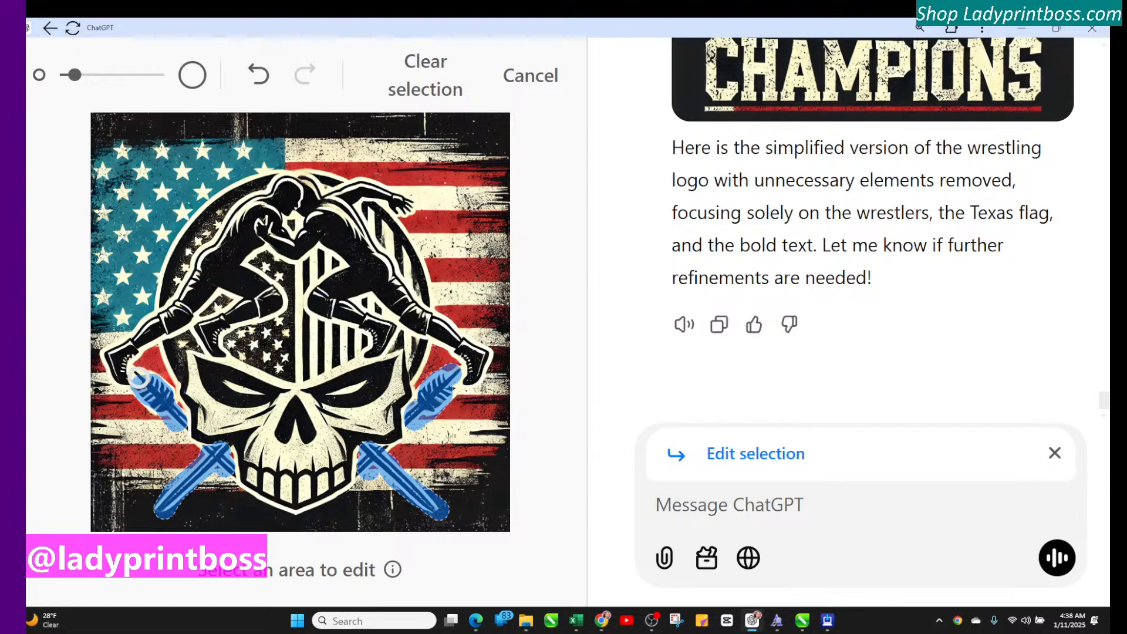
pyautogui.moveTo(74, 75); pyautogui.dragTo(62, 77)
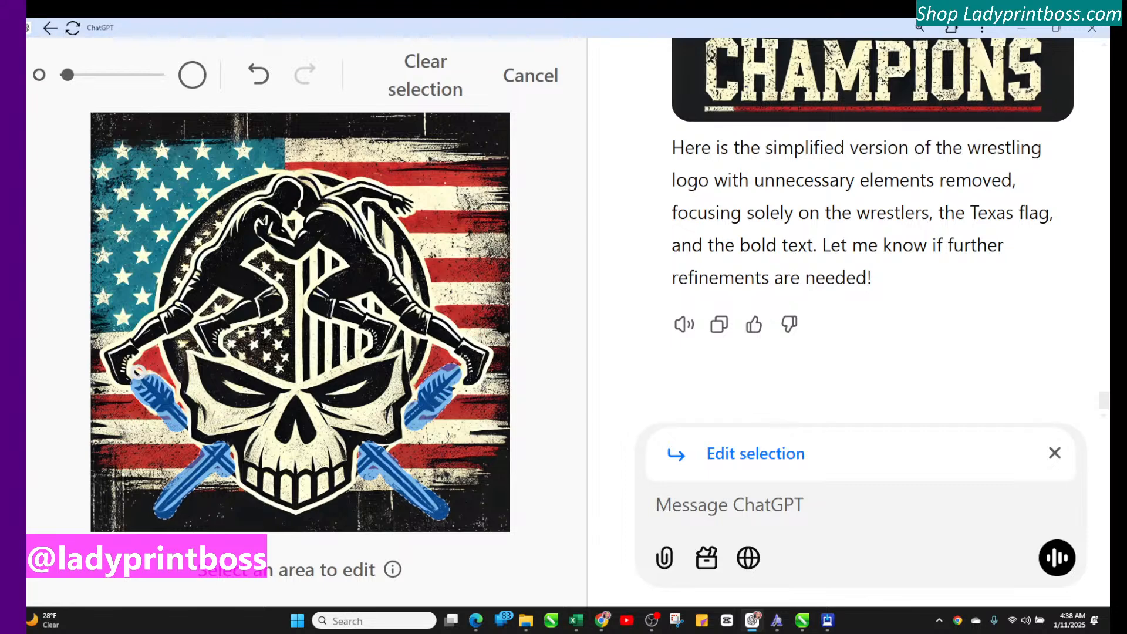
pyautogui.moveTo(139, 371); pyautogui.dragTo(169, 421)
# Step: Write the edit prompt "REMOVE THE ARROWS AND EXTNED THE FLAG" for the masked areas
pyautogui.click(680, 502)
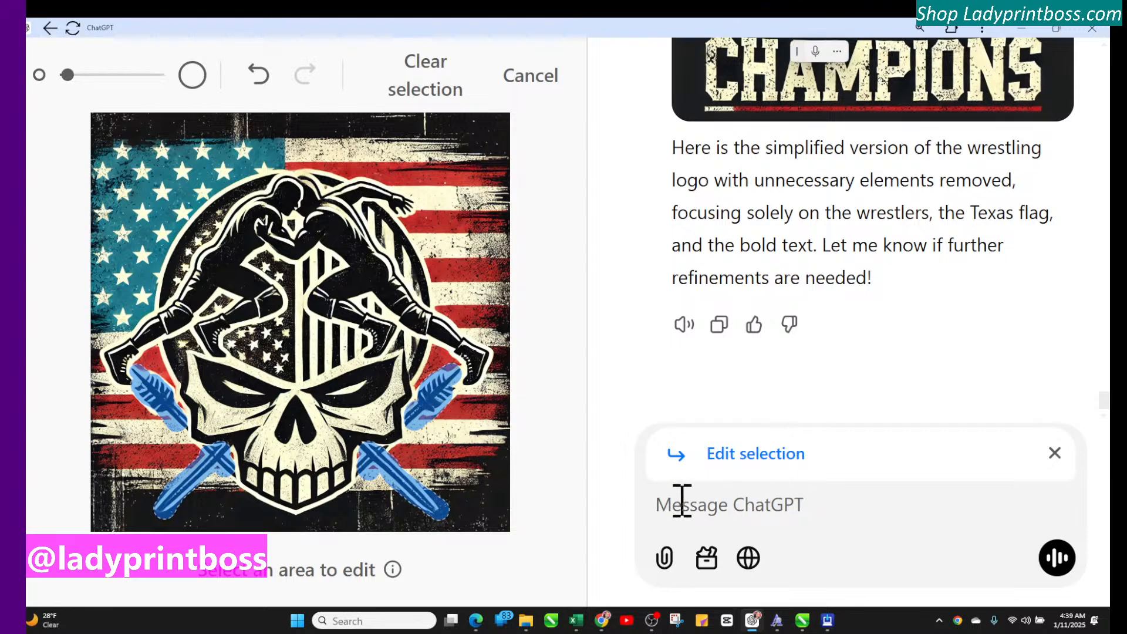
pyautogui.write('R')
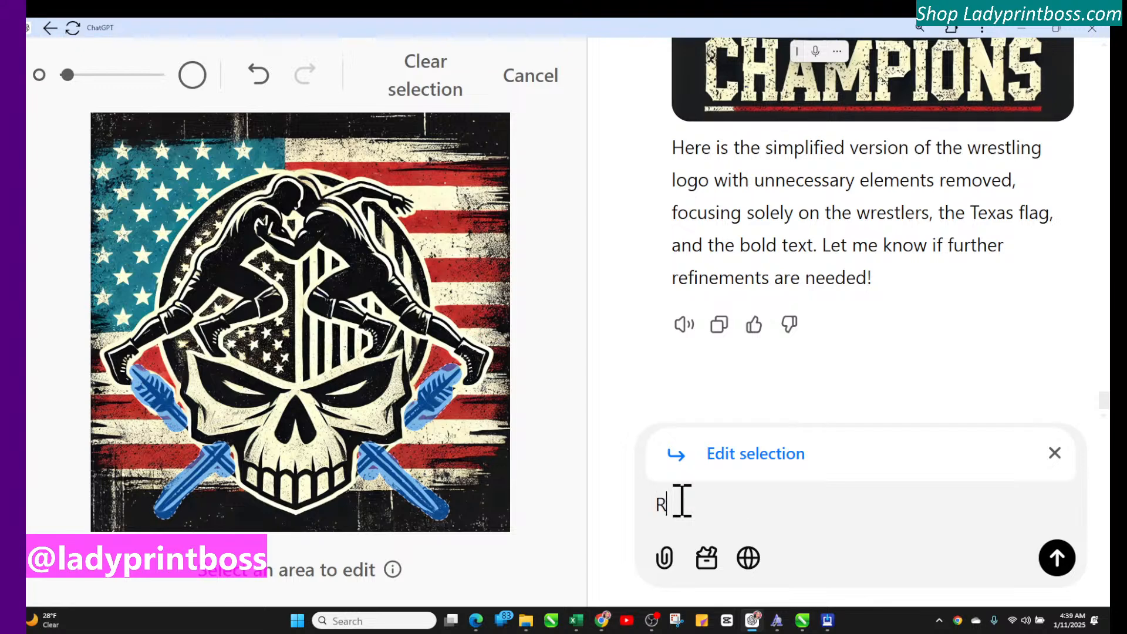
pyautogui.write('ENMOVE THE ARROWS AND ')
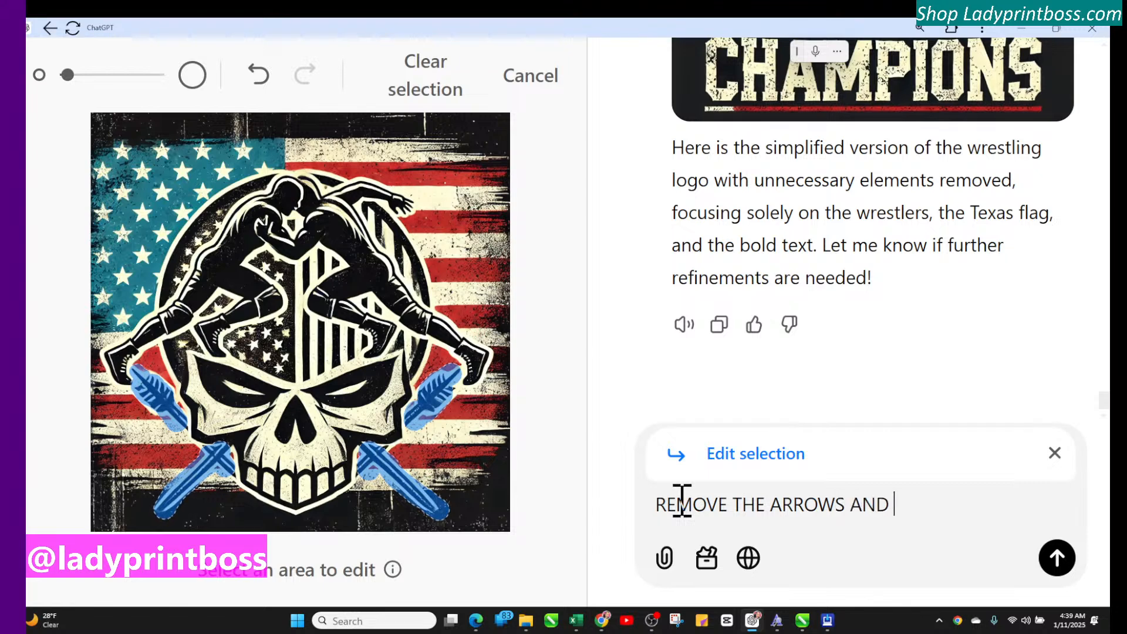
pyautogui.write('EXTNED')
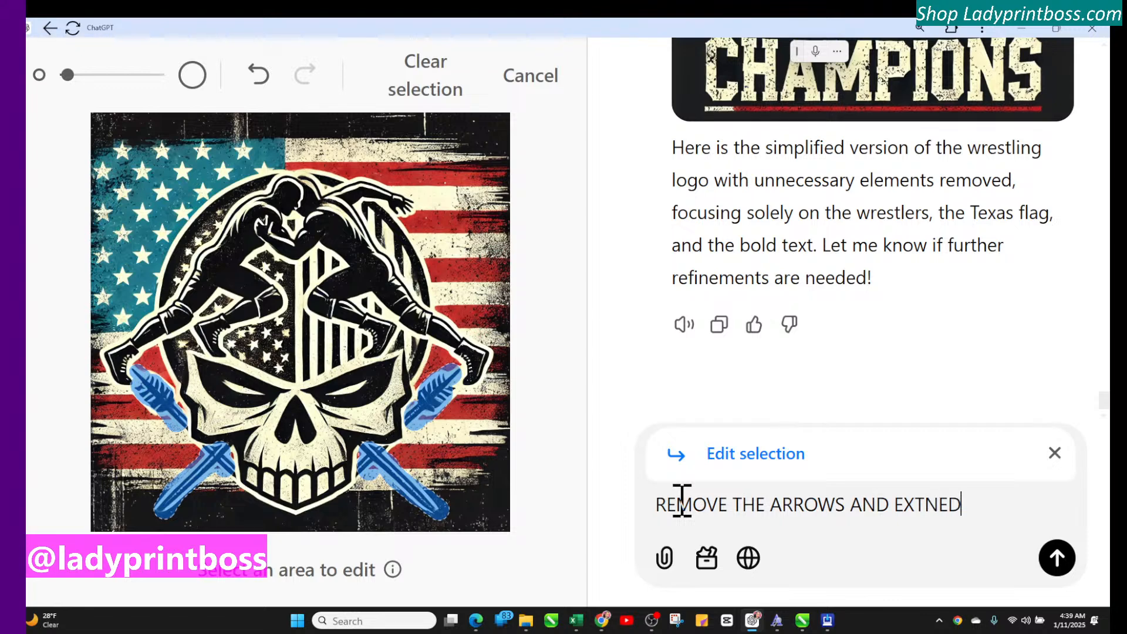
pyautogui.write(' THE FLAG')
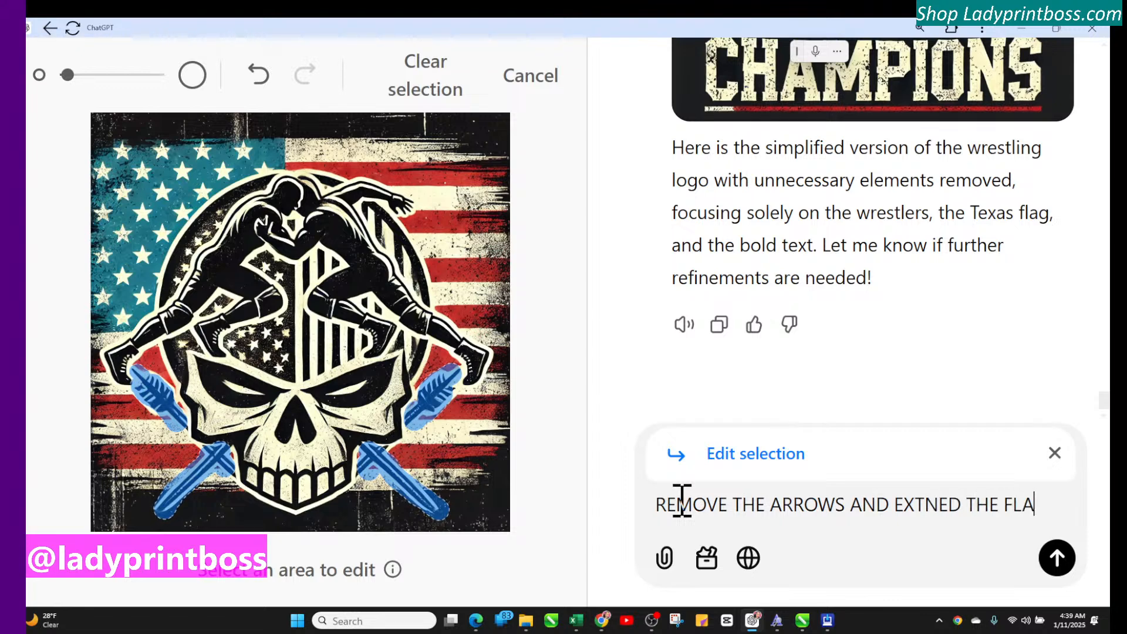
# Step: Correct the misspelled word in the prompt to "EXTEND" and submit the edit for the masked arrows
pyautogui.click(931, 481)
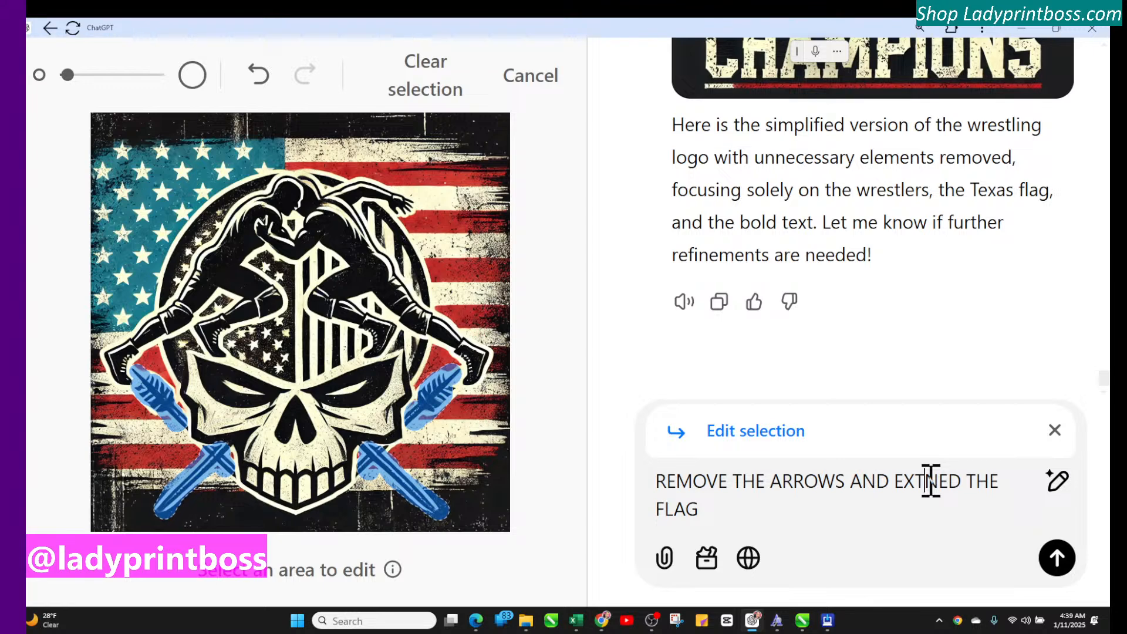
pyautogui.write('ED')
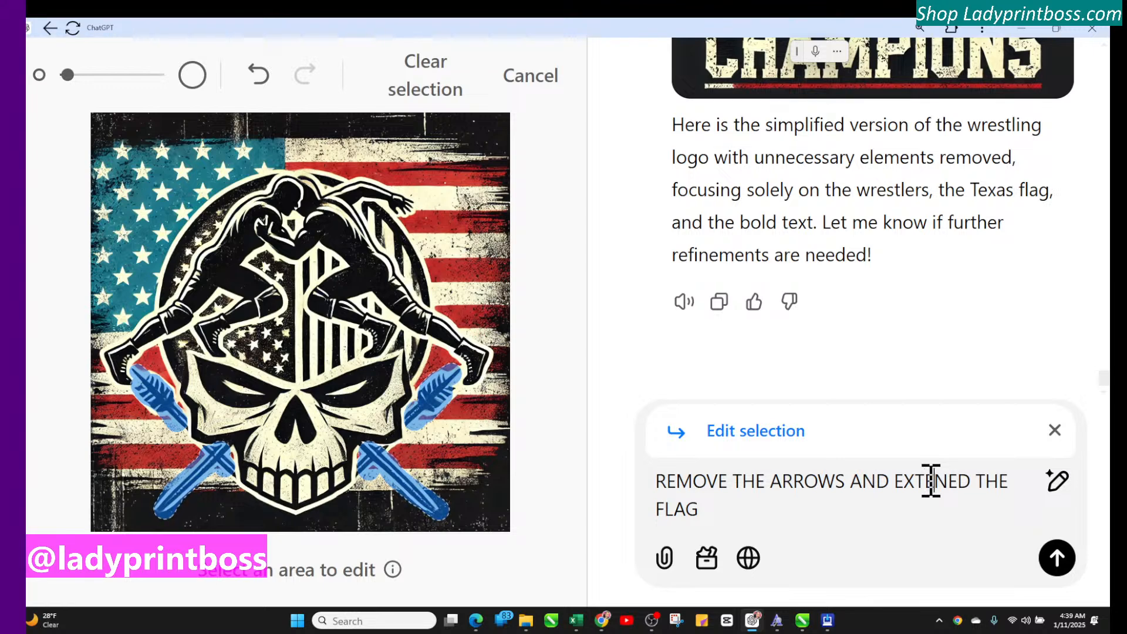
pyautogui.press('Delete')
pyautogui.press('Delete')
pyautogui.press('Delete')
pyautogui.press('Delete')
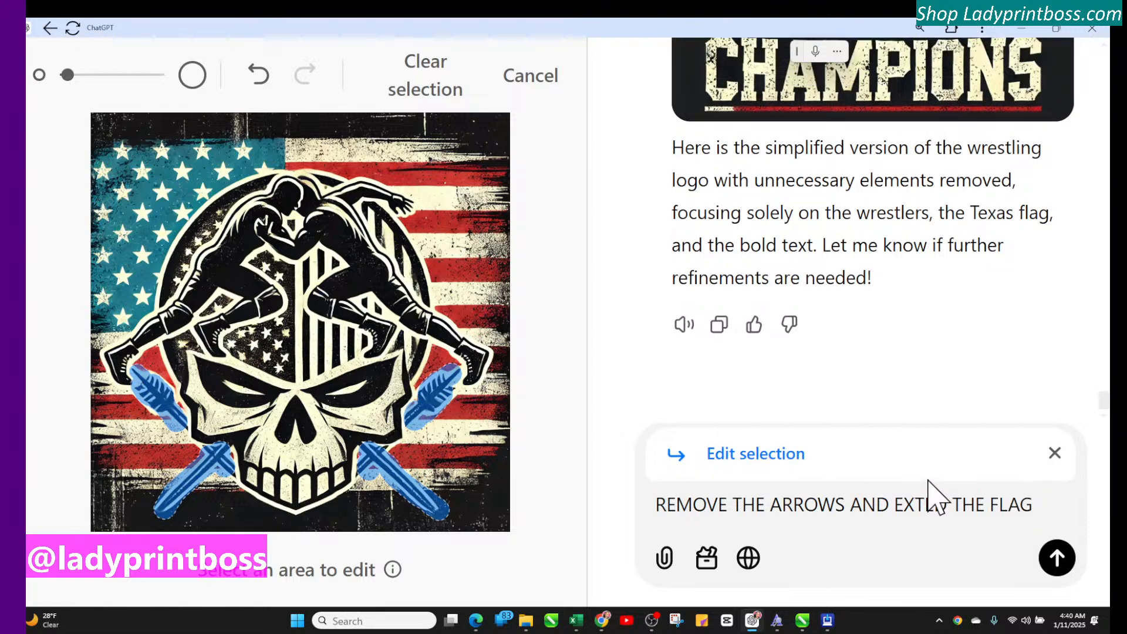
pyautogui.press('Delete')
pyautogui.press('Delete')
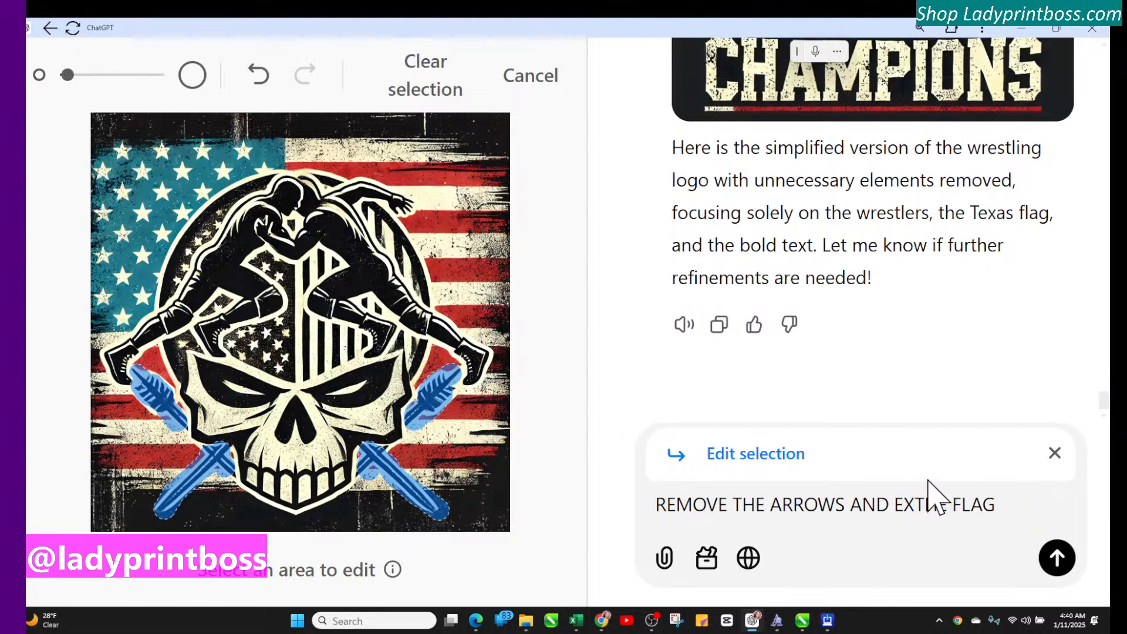
pyautogui.write('END')
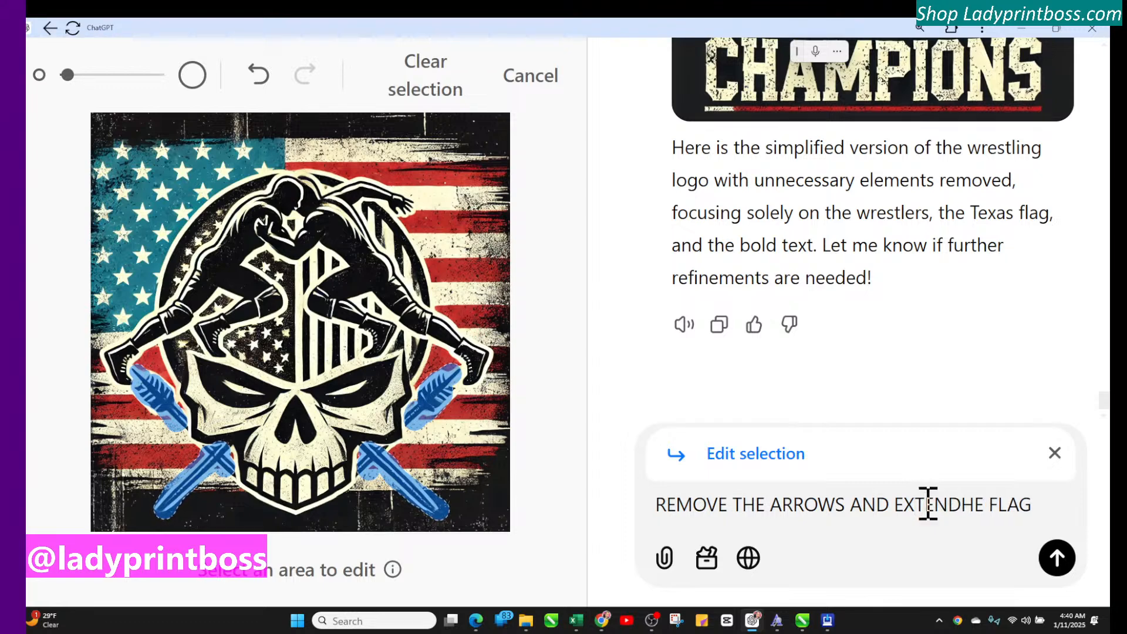
pyautogui.write(' T')
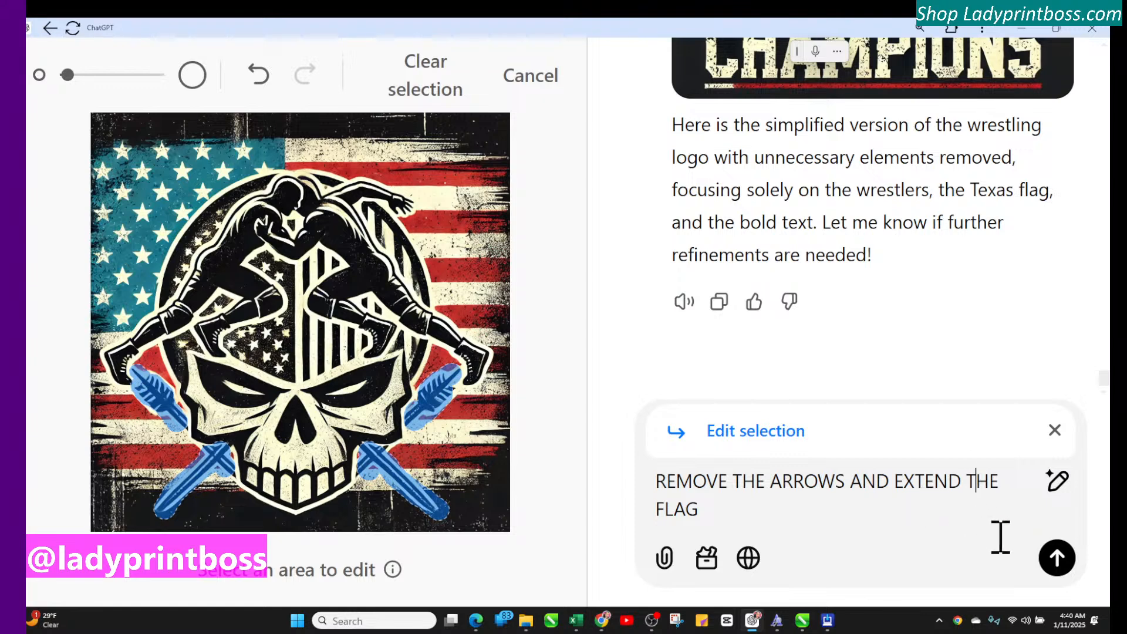
pyautogui.click(1067, 559)
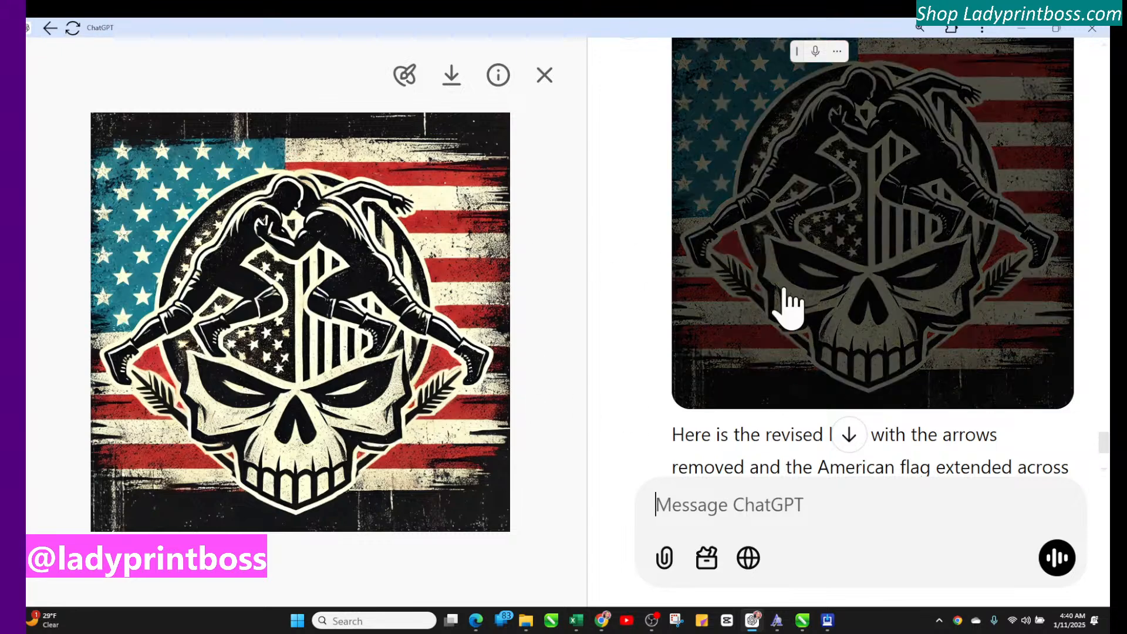
# Step: Review the edited skull logo and its prompt, close the enlarged image, and examine the arrows in the original version for comparison
pyautogui.scroll(5, 780, 302)
pyautogui.scroll(8, 807, 305)
pyautogui.scroll(-9, 807, 305)
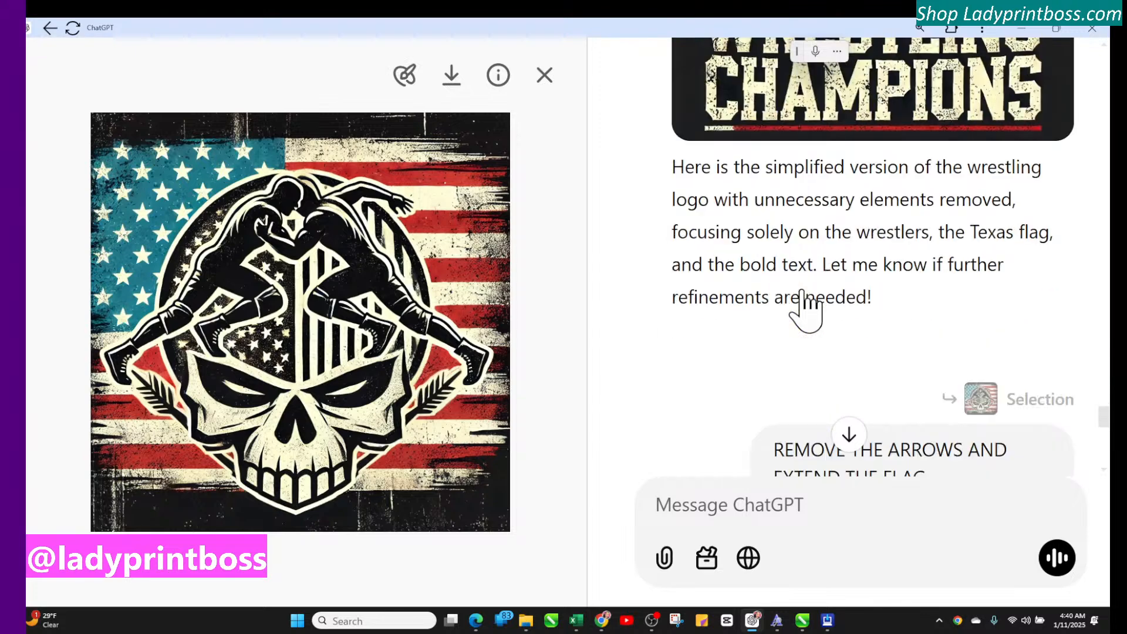
pyautogui.scroll(-3, 807, 308)
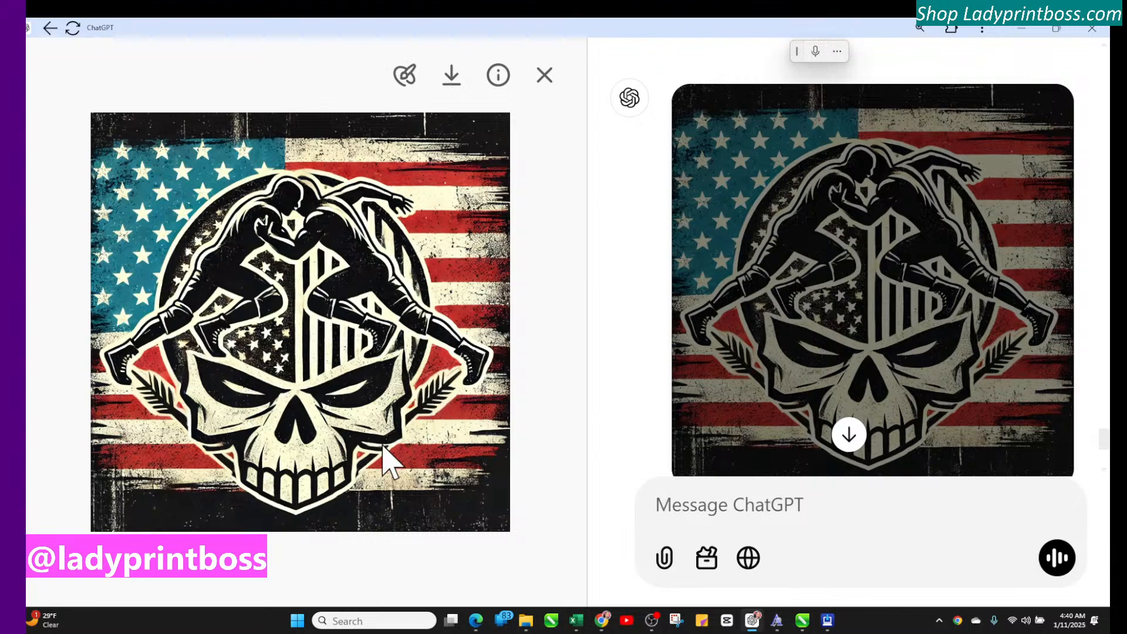
pyautogui.click(545, 75)
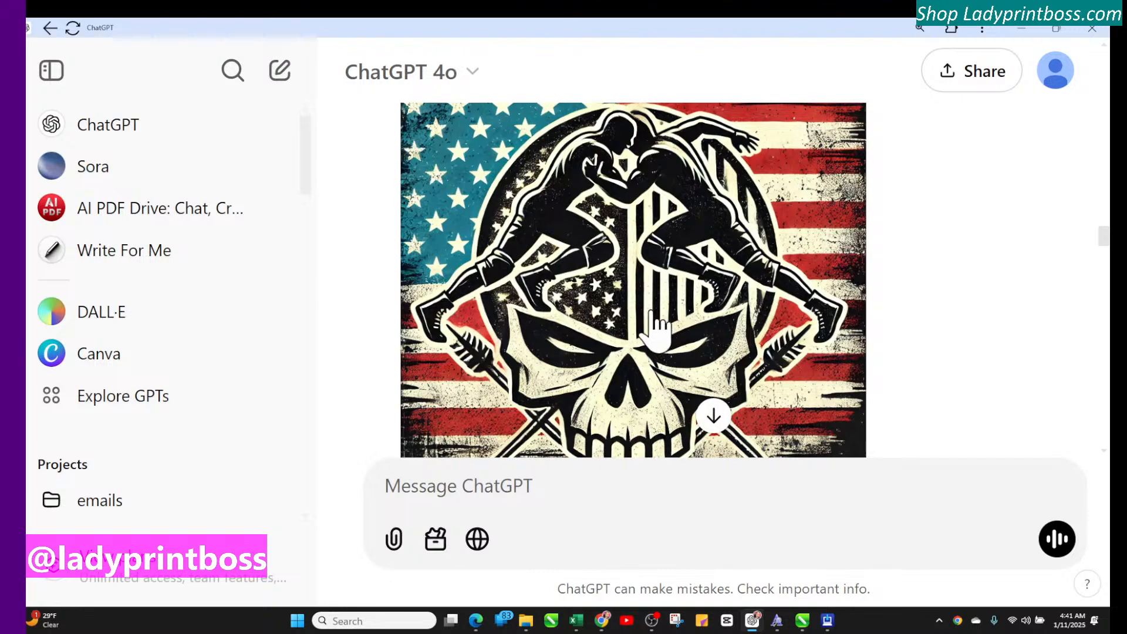
pyautogui.scroll(-3, 648, 325)
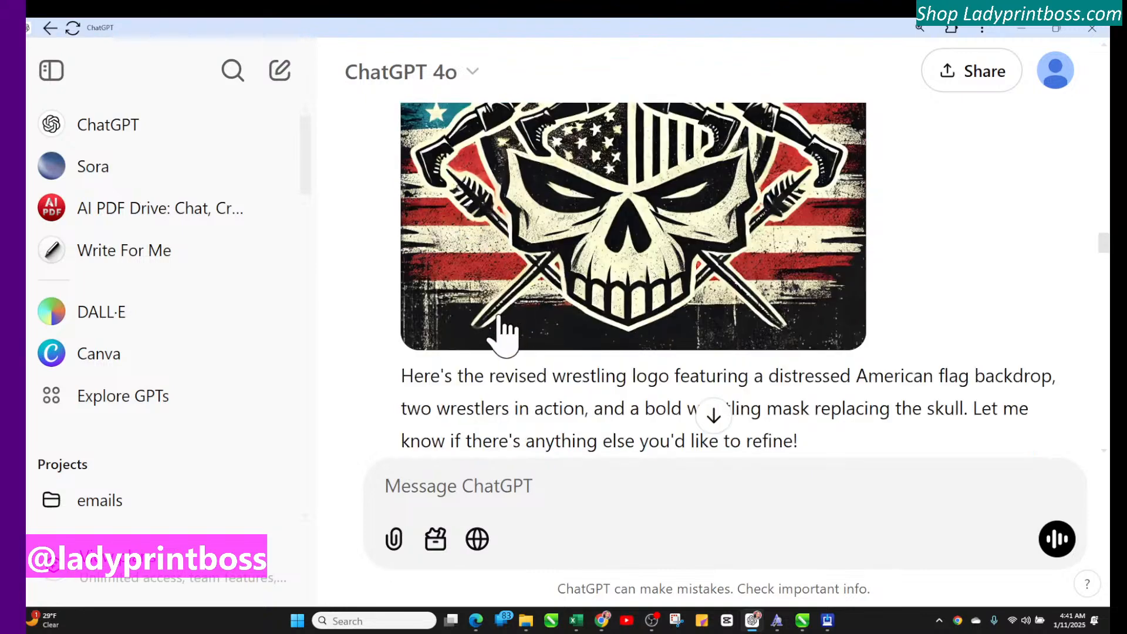
pyautogui.scroll(6, 679, 284)
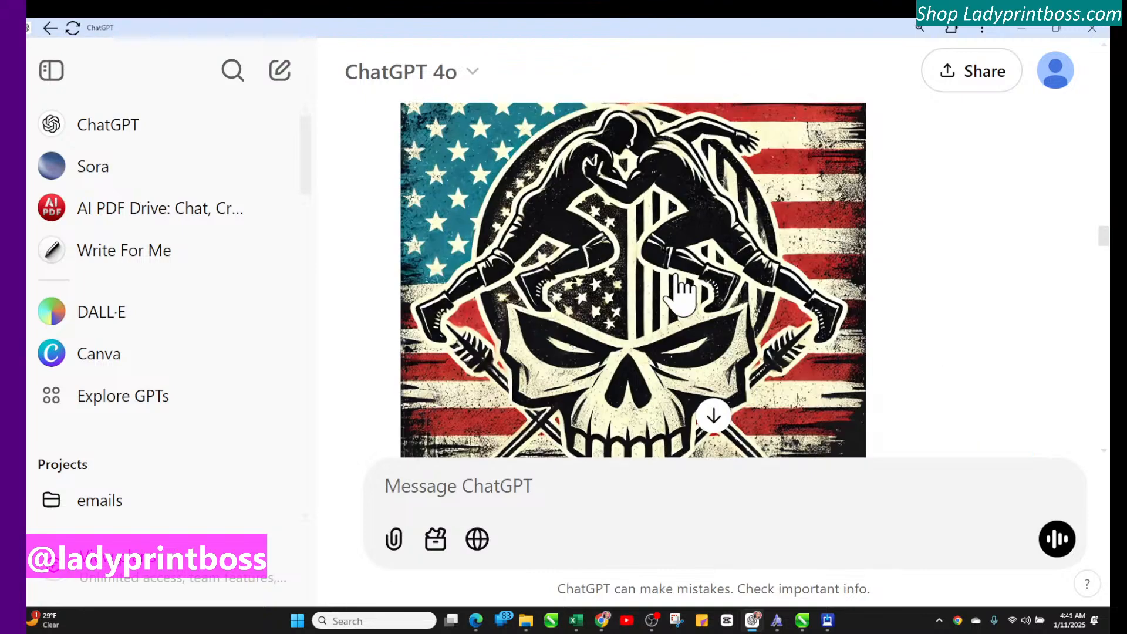
# Step: Review the prompt that follows the original skull logo, enlarge that version, and dismiss its save dialog without saving
pyautogui.scroll(-3, 675, 282)
pyautogui.scroll(-10, 677, 273)
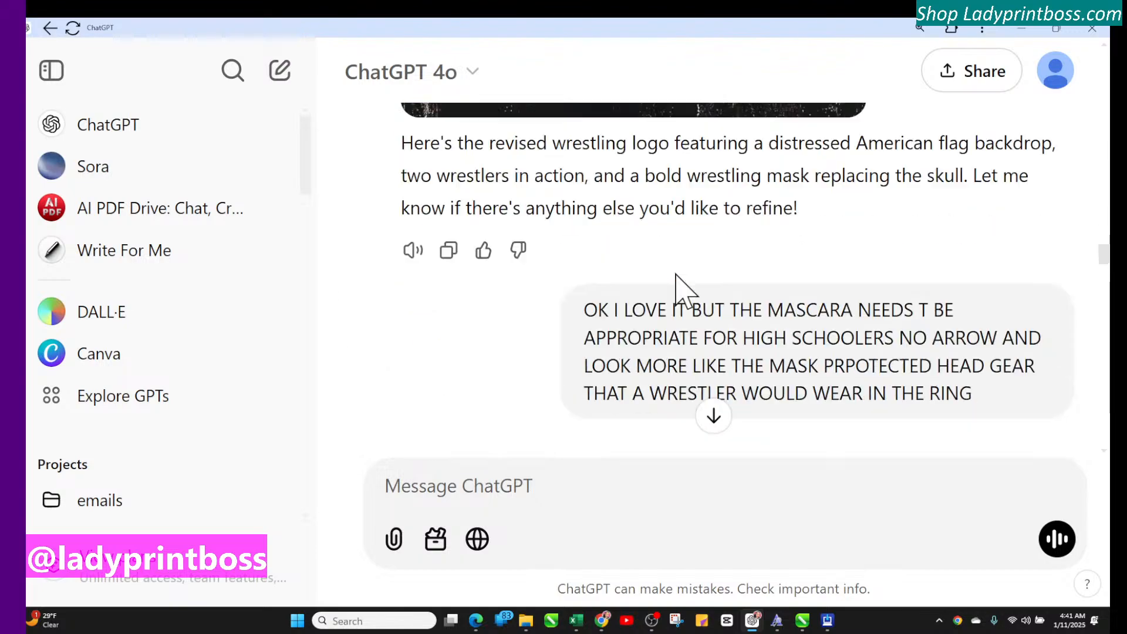
pyautogui.scroll(-5, 677, 287)
pyautogui.scroll(15, 678, 287)
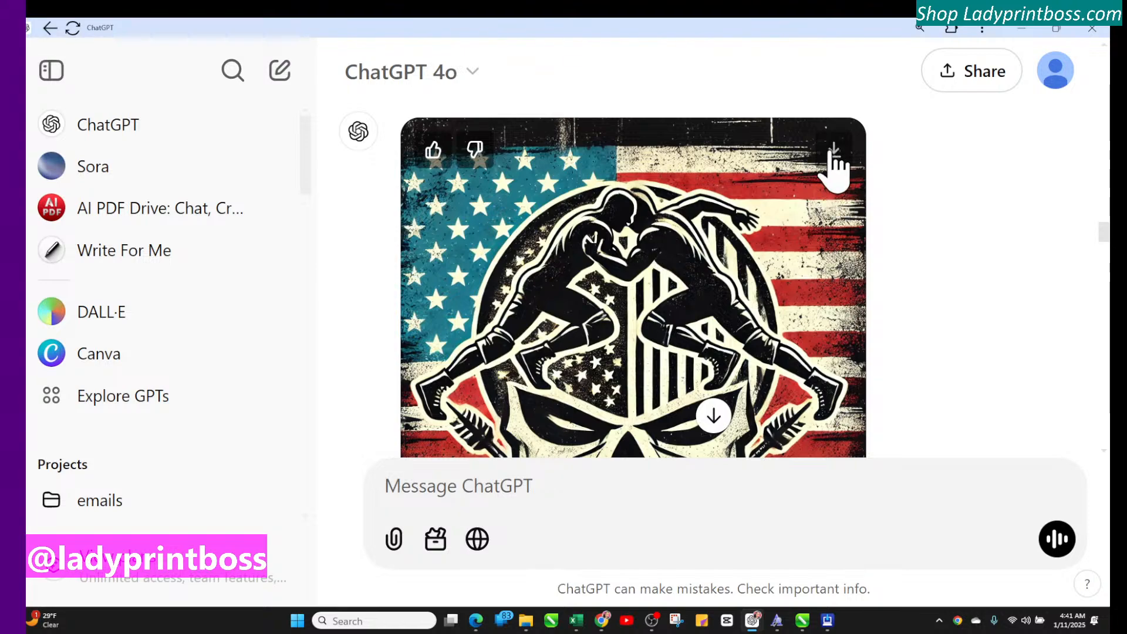
pyautogui.click(710, 218)
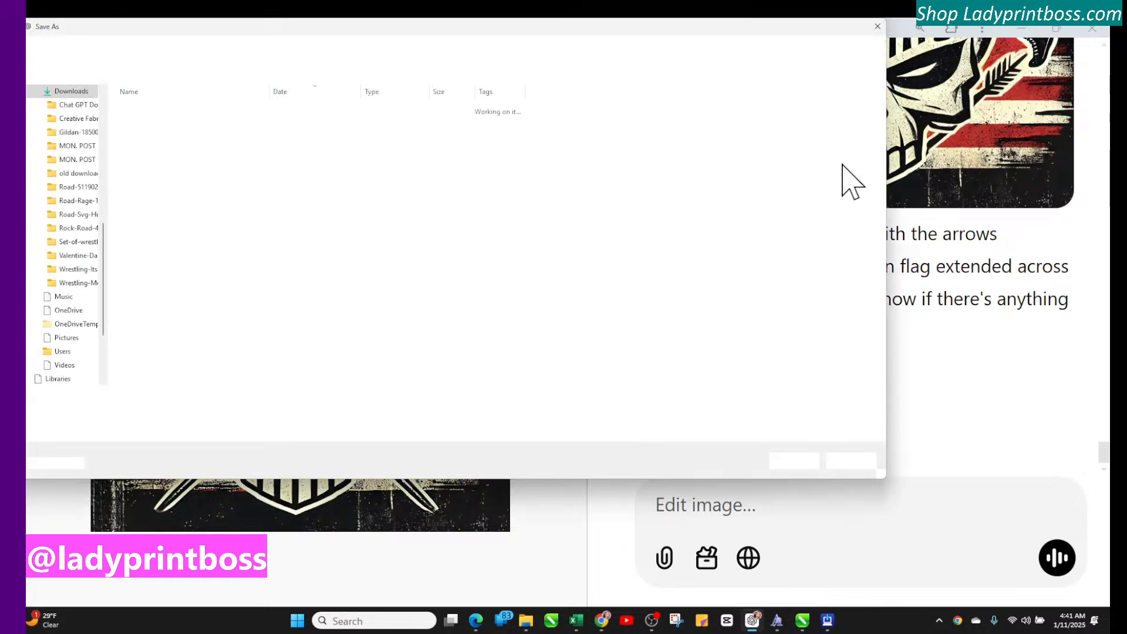
pyautogui.click(878, 27)
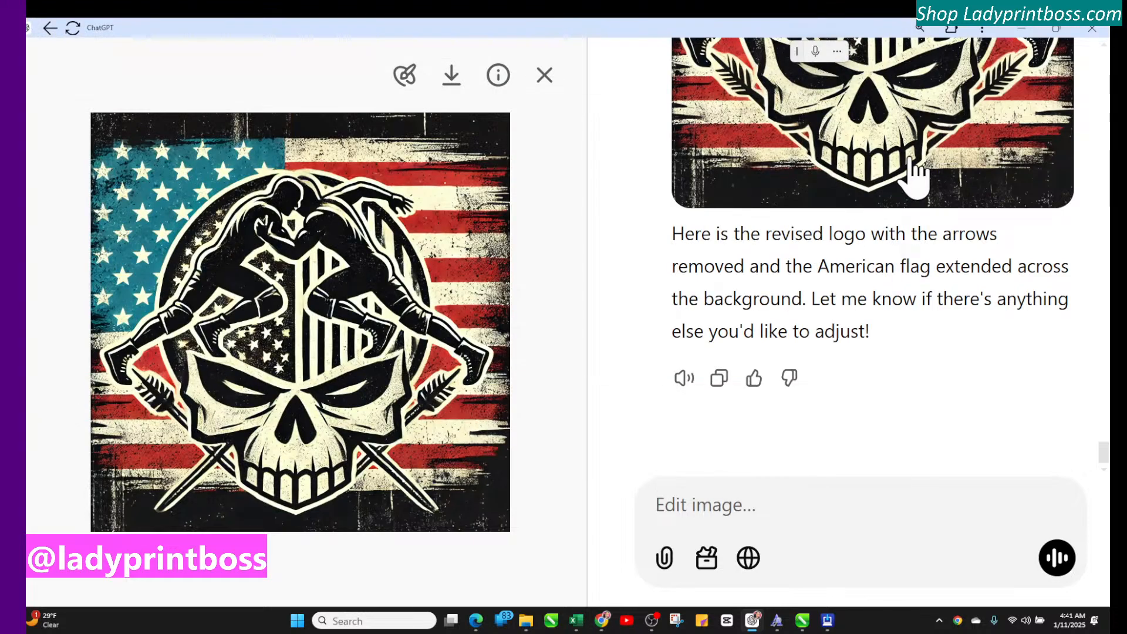
# Step: Look back through the Texas wrestling logo versions and their prompts, and return to the revised skull logo
pyautogui.scroll(5, 830, 269)
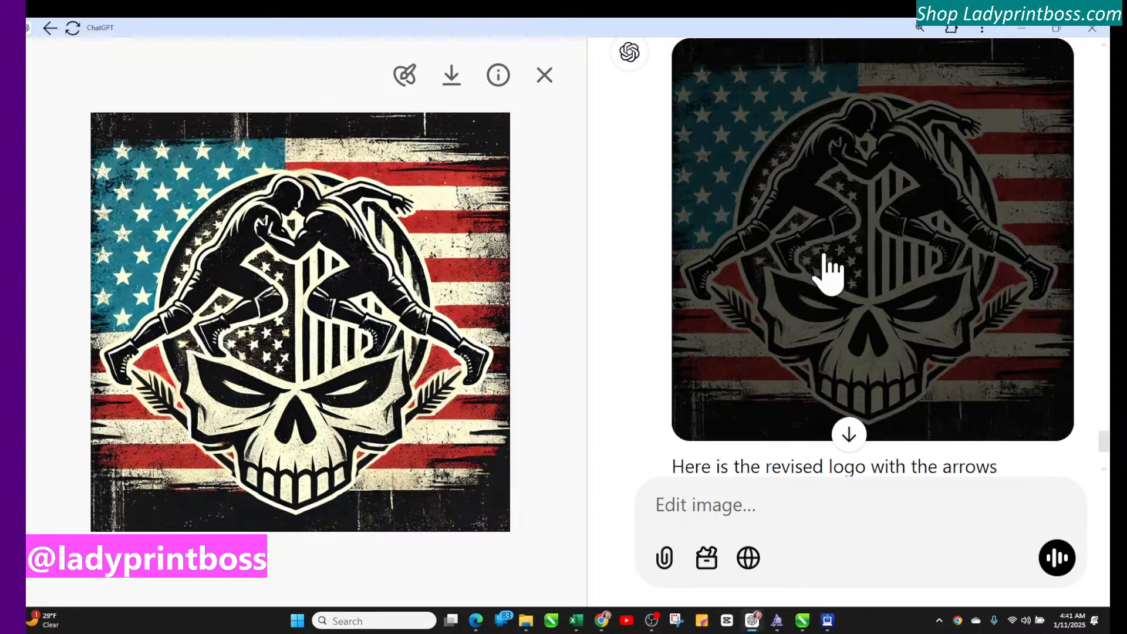
pyautogui.scroll(10, 763, 232)
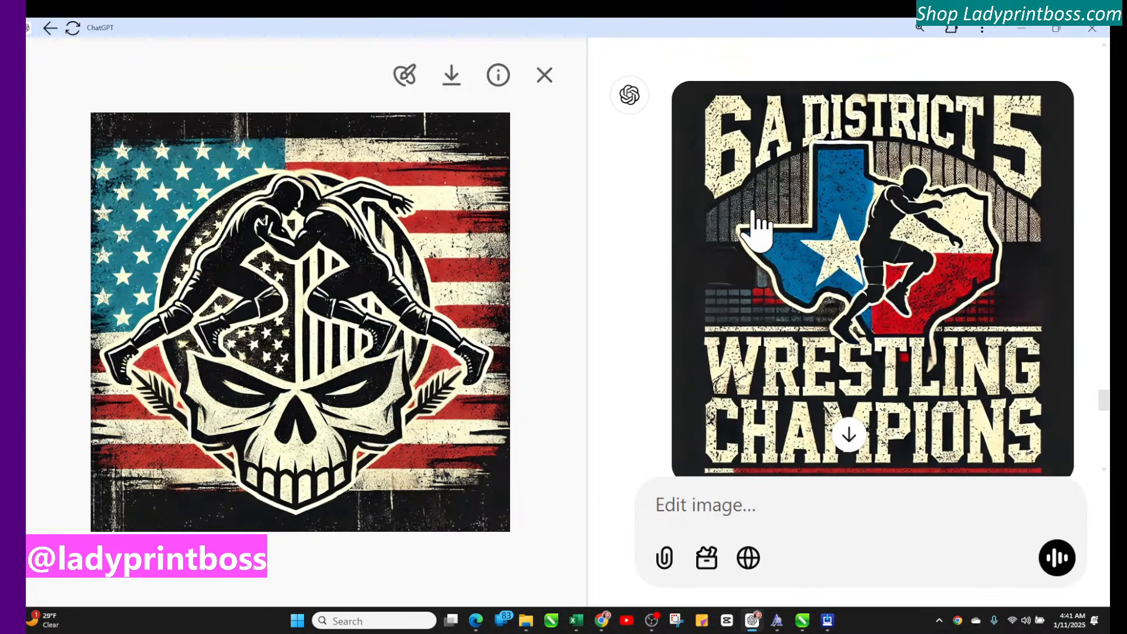
pyautogui.scroll(10, 758, 226)
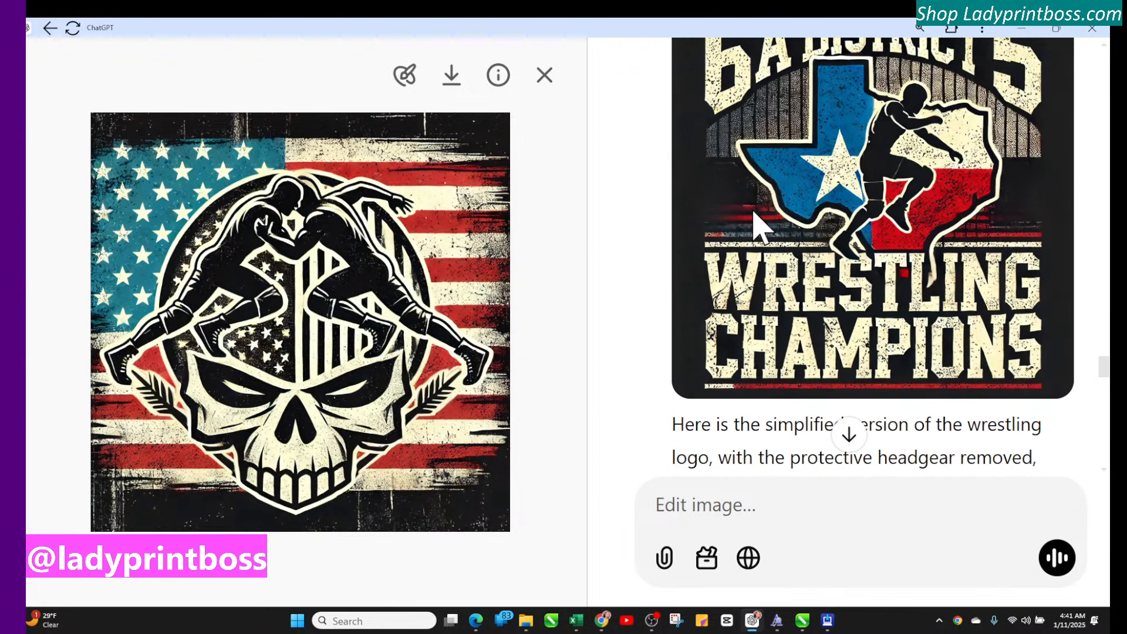
pyautogui.scroll(10, 763, 229)
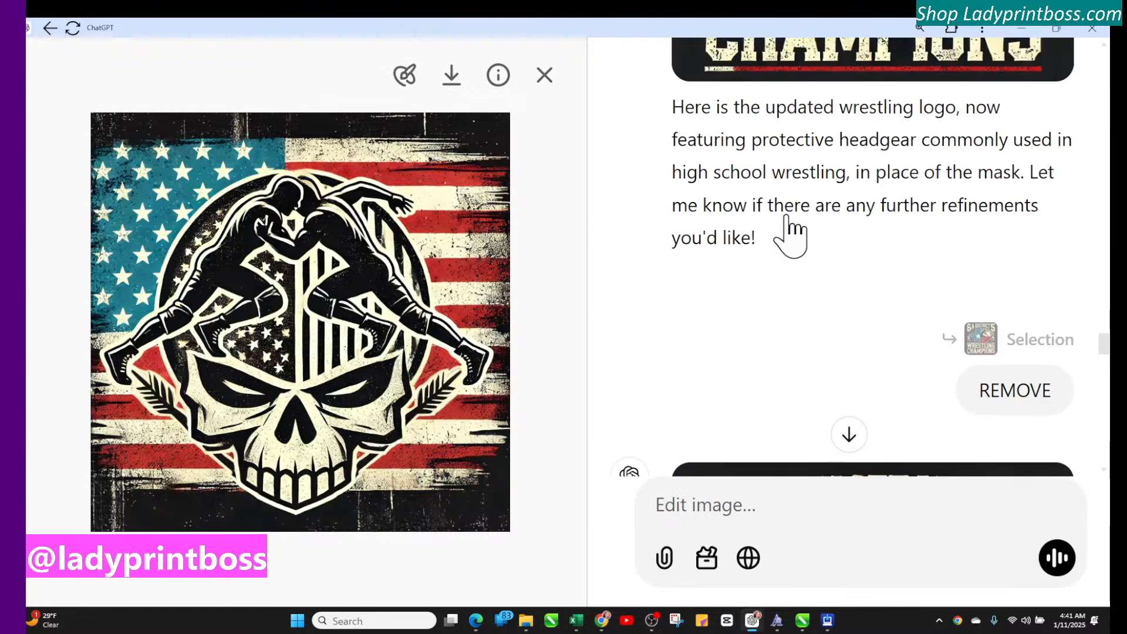
pyautogui.scroll(3, 792, 223)
pyautogui.scroll(6, 883, 222)
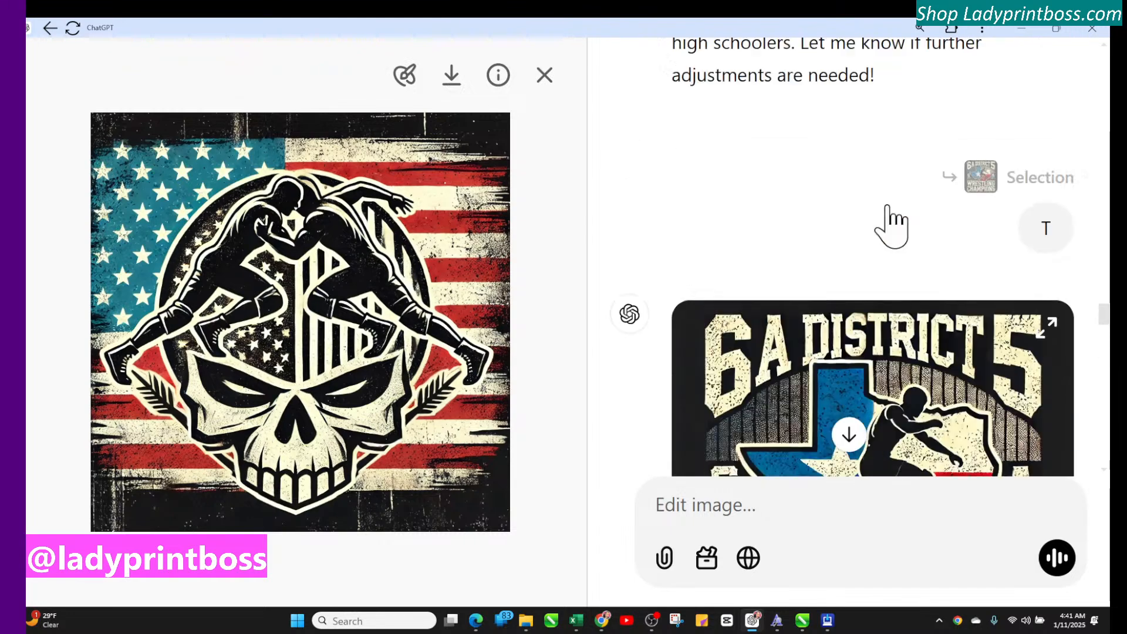
pyautogui.scroll(7, 887, 222)
pyautogui.scroll(5, 886, 222)
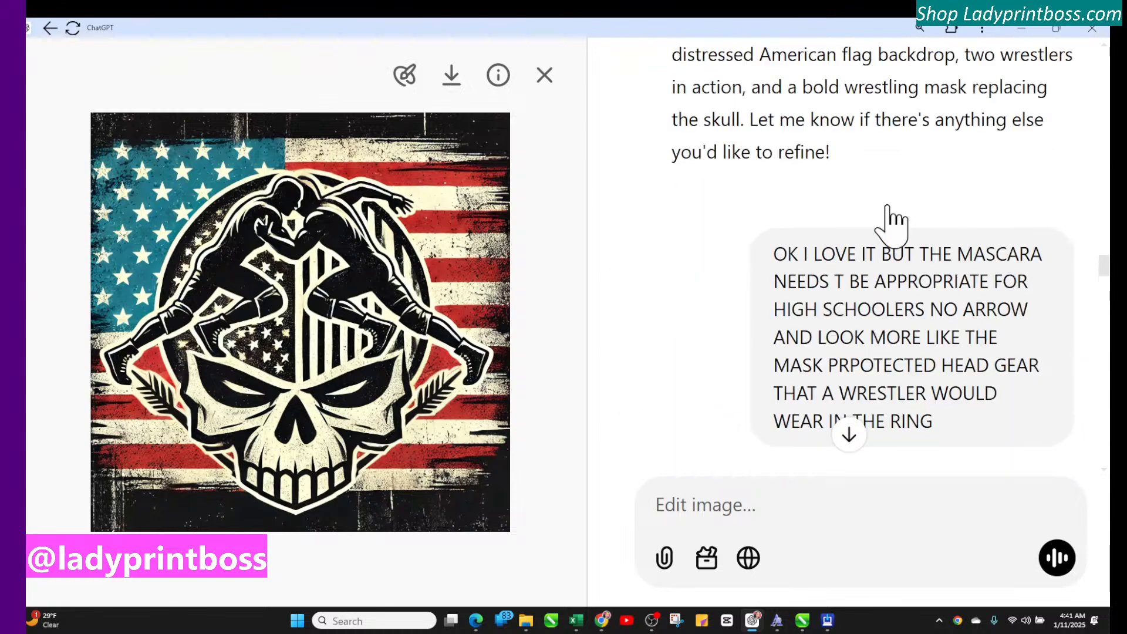
pyautogui.scroll(-5, 889, 222)
pyautogui.scroll(-15, 889, 223)
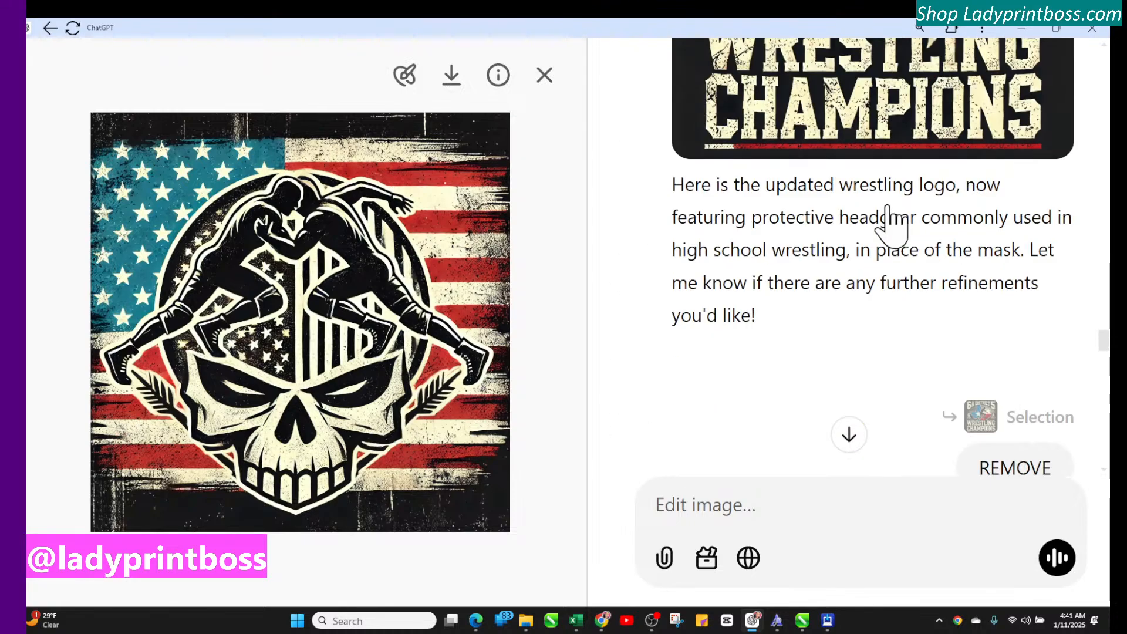
pyautogui.scroll(-4, 889, 223)
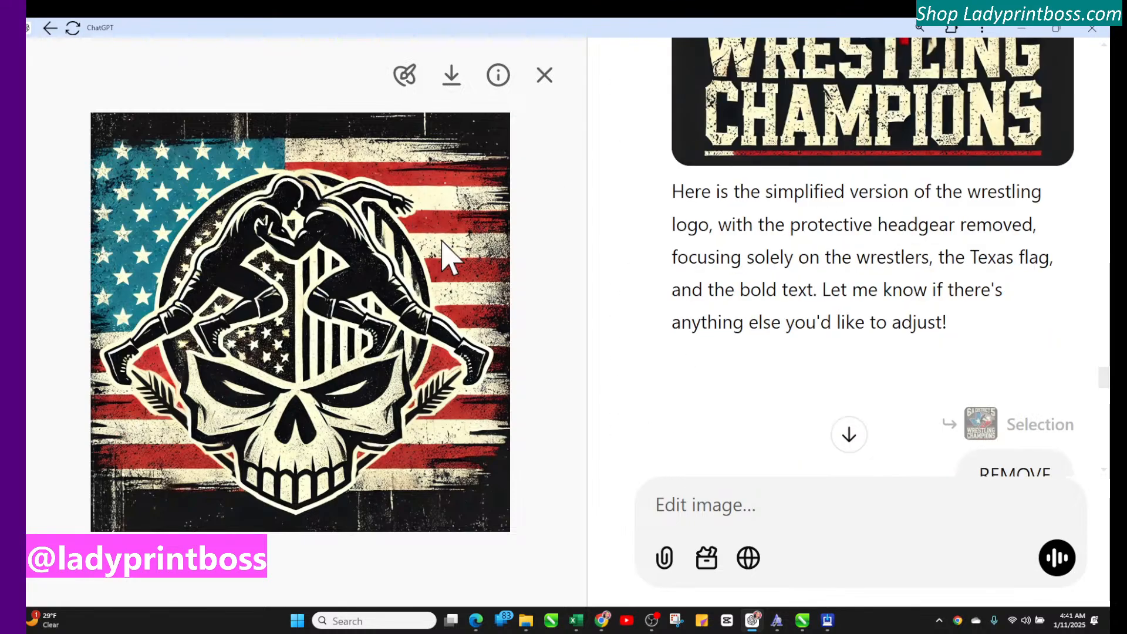
pyautogui.scroll(-9, 667, 352)
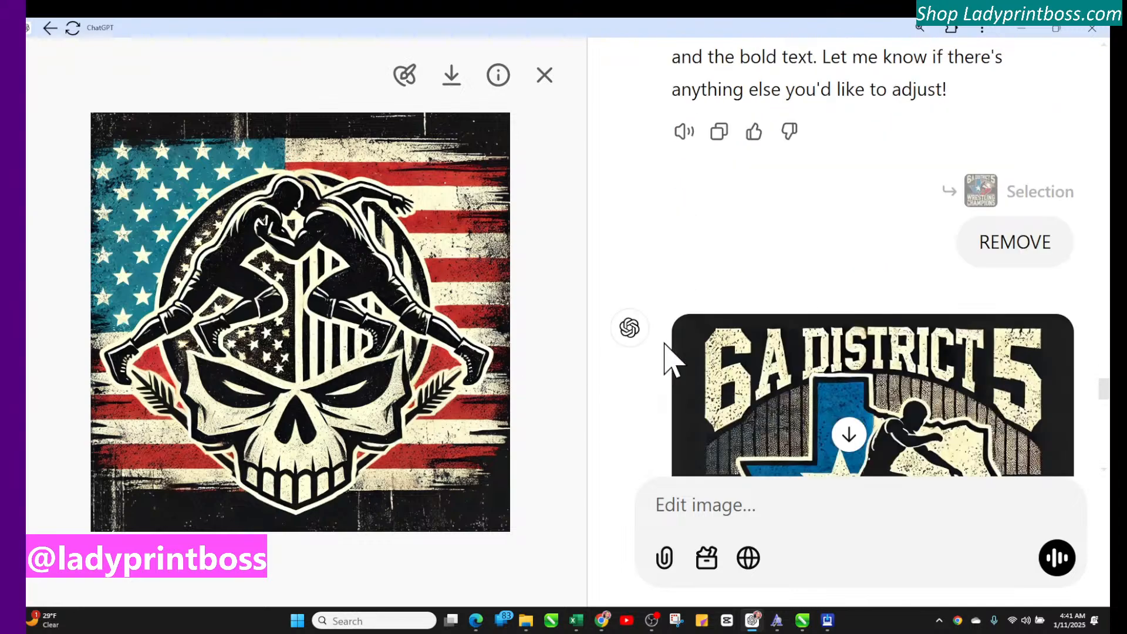
pyautogui.scroll(-10, 664, 346)
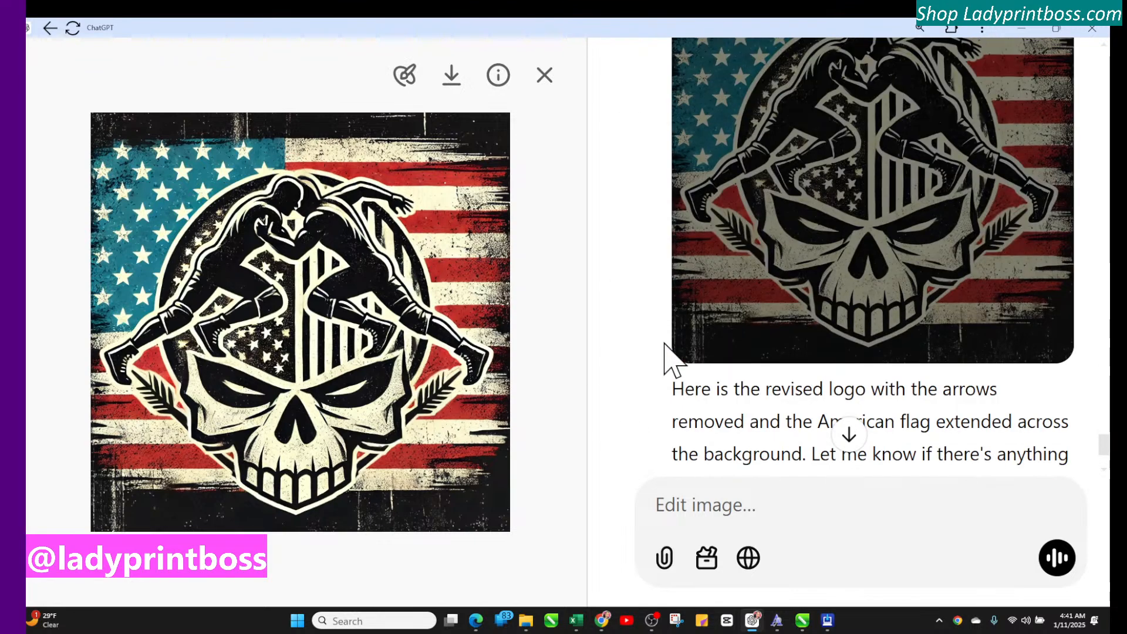
pyautogui.scroll(-3, 669, 355)
pyautogui.scroll(3, 672, 360)
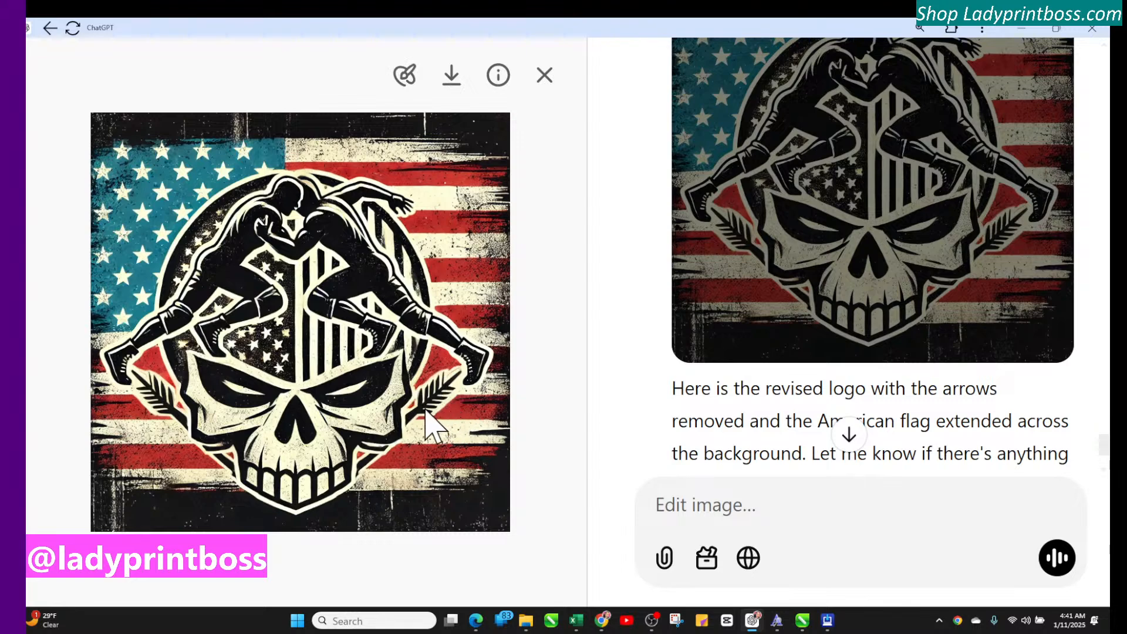
# Step: Mask the leftover arrow feathers on both sides of the skull using a smaller selection brush
pyautogui.click(407, 78)
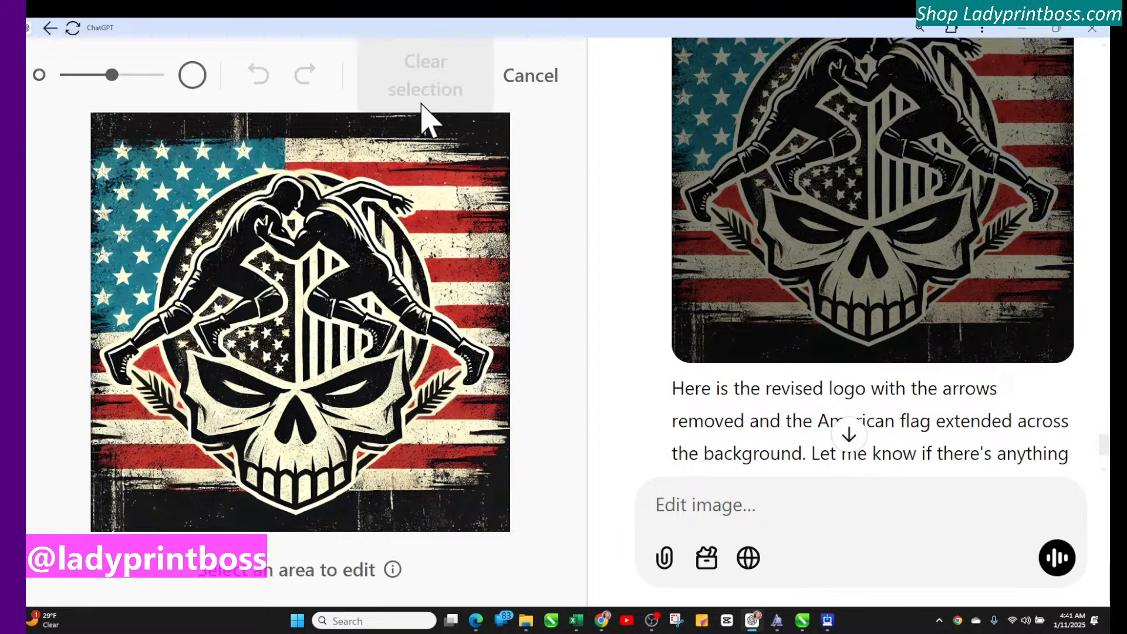
pyautogui.moveTo(112, 77); pyautogui.dragTo(73, 76)
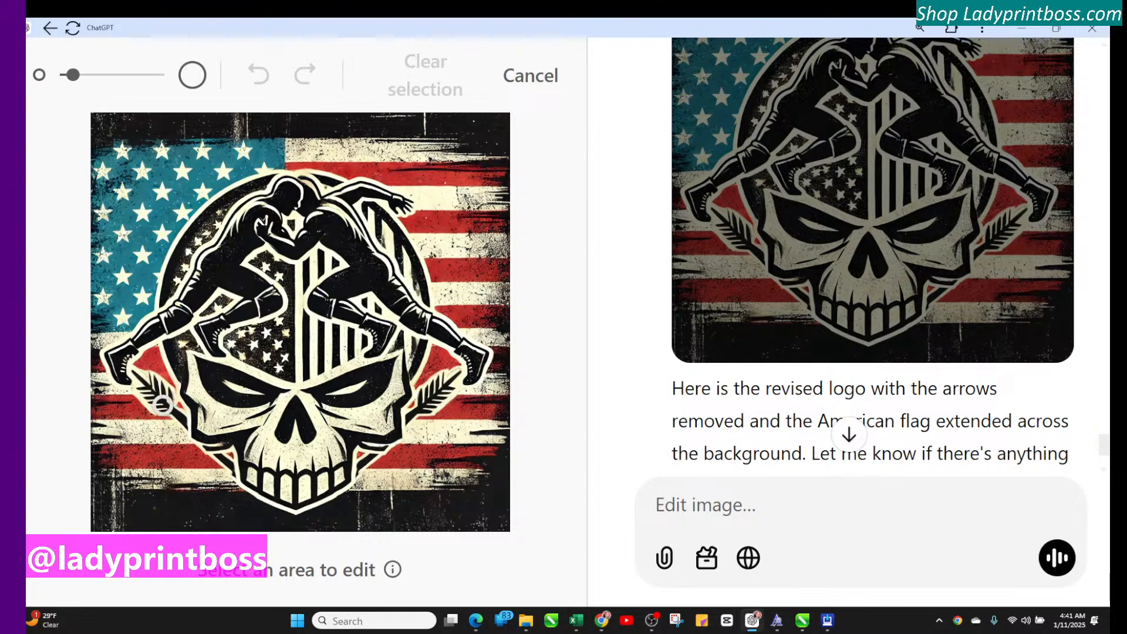
pyautogui.moveTo(135, 375)
pyautogui.mouseDown()
pyautogui.moveTo(163, 401)
pyautogui.moveTo(149, 383)
pyautogui.mouseUp()
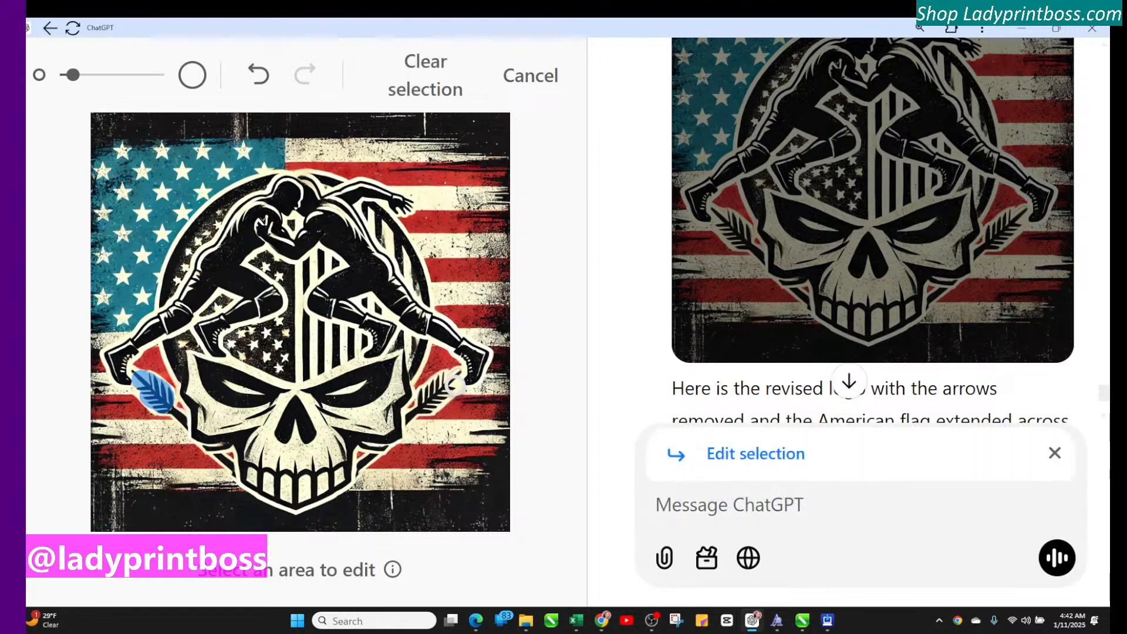
pyautogui.moveTo(455, 383)
pyautogui.mouseDown()
pyautogui.moveTo(427, 402)
pyautogui.moveTo(431, 392)
pyautogui.mouseUp()
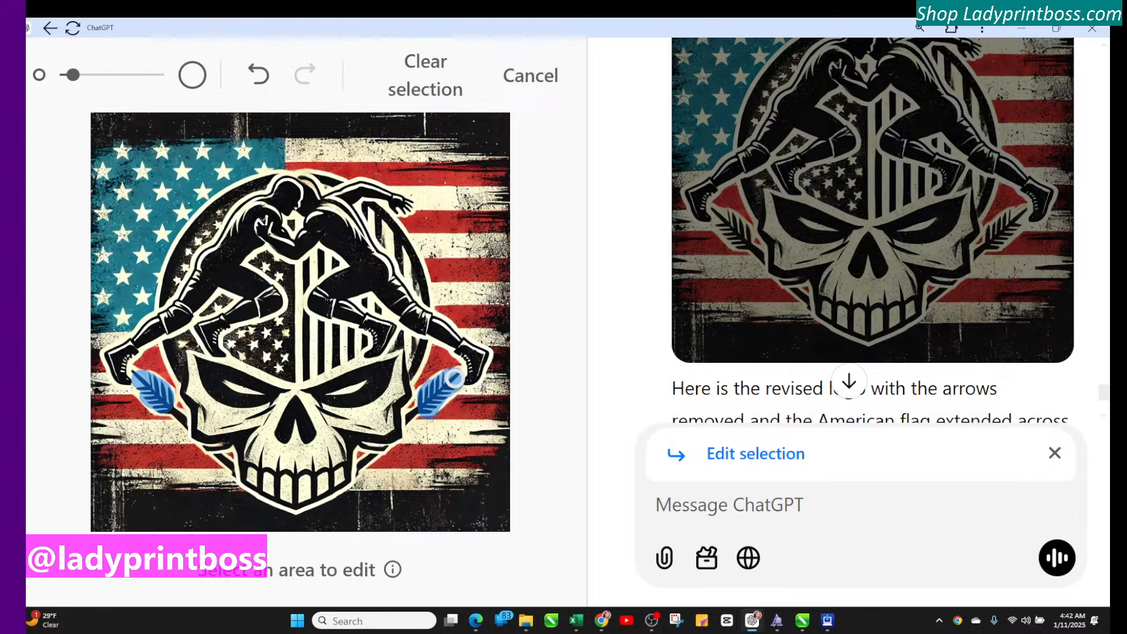
# Step: Submit the edit prompt "REMOVE" for the masked feathers
pyautogui.click(669, 502)
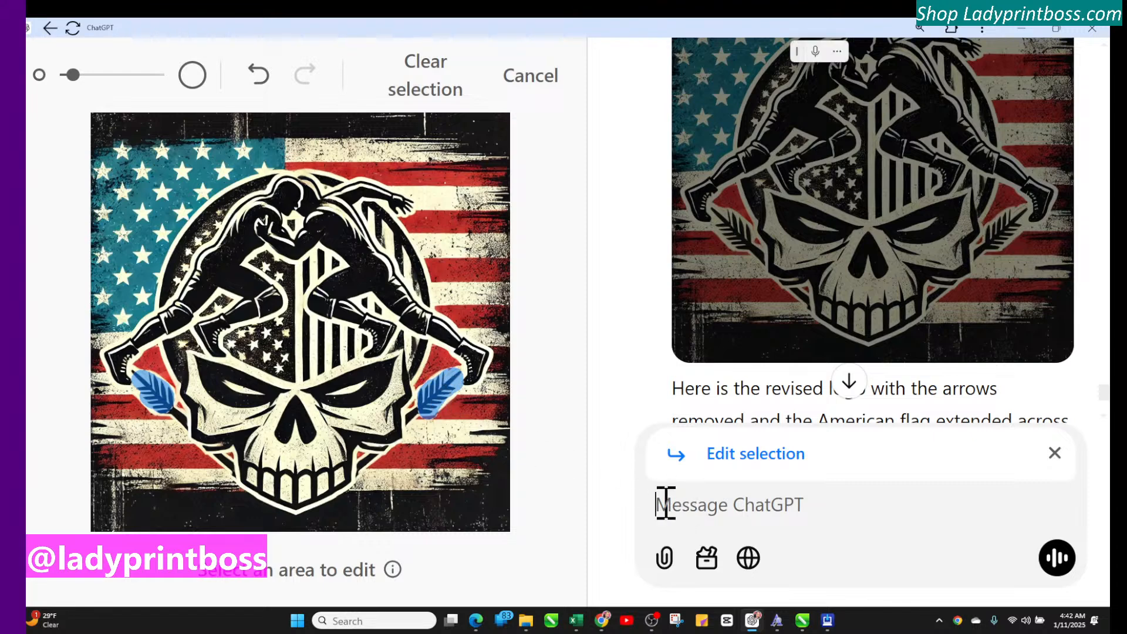
pyautogui.write('OVE')
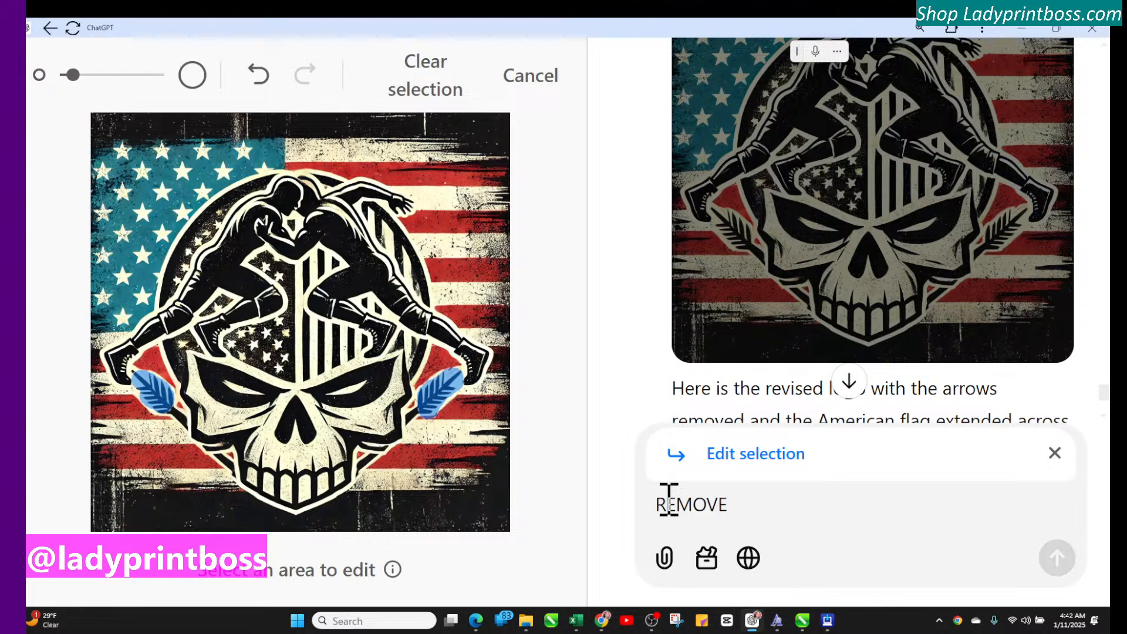
pyautogui.press('Return')
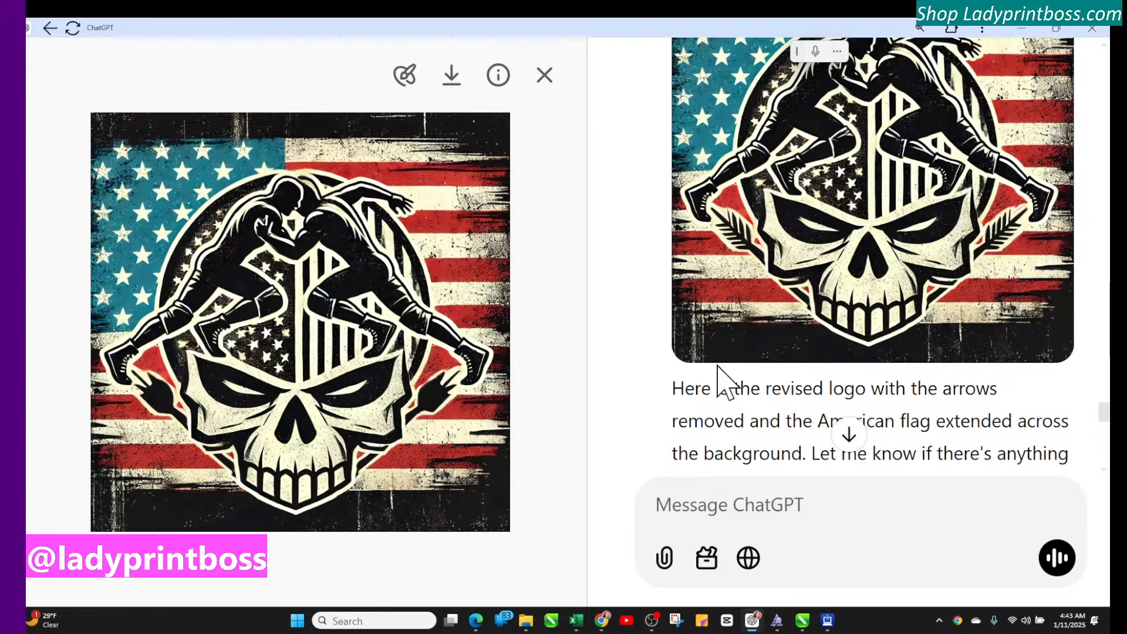
# Step: Mask the black hand-like remnants on both sides of the skull in the new version, using a reduced brush size
pyautogui.click(405, 79)
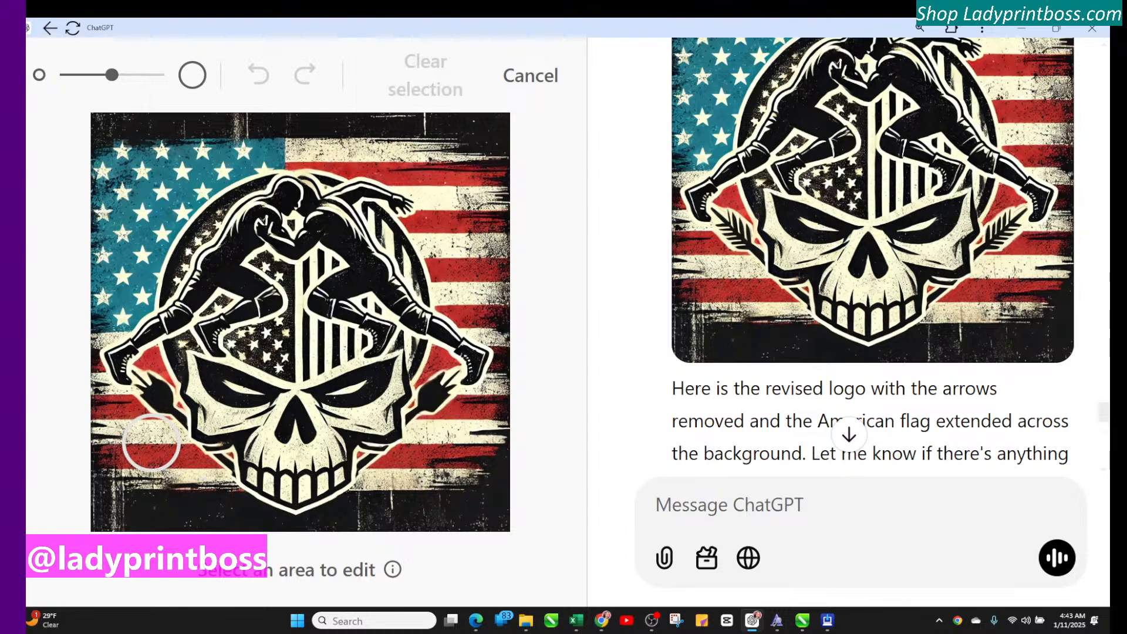
pyautogui.moveTo(112, 74); pyautogui.dragTo(81, 75)
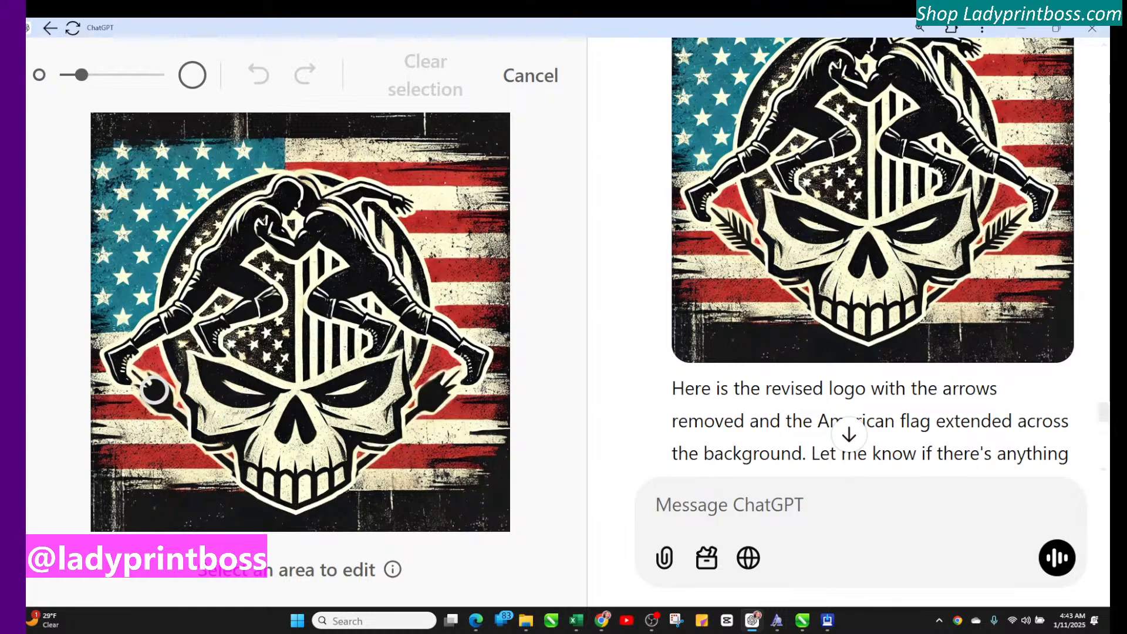
pyautogui.moveTo(147, 381); pyautogui.dragTo(159, 395)
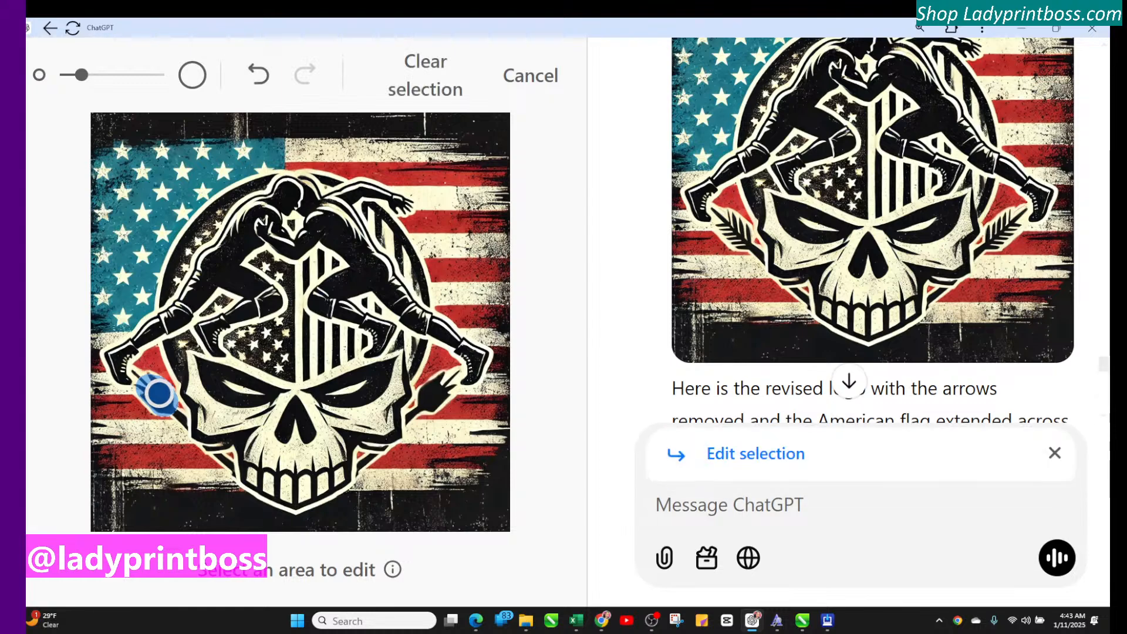
pyautogui.moveTo(428, 400); pyautogui.dragTo(448, 383)
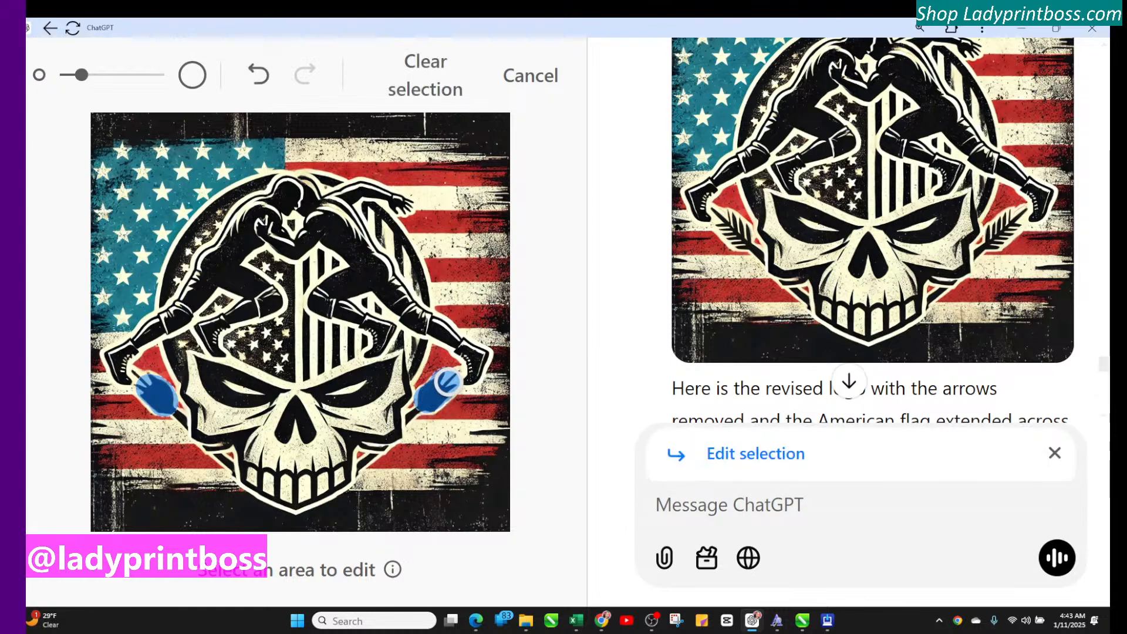
# Step: Submit the edit prompt "REPLACE WITH SPARKS" for the masked remnants
pyautogui.click(678, 506)
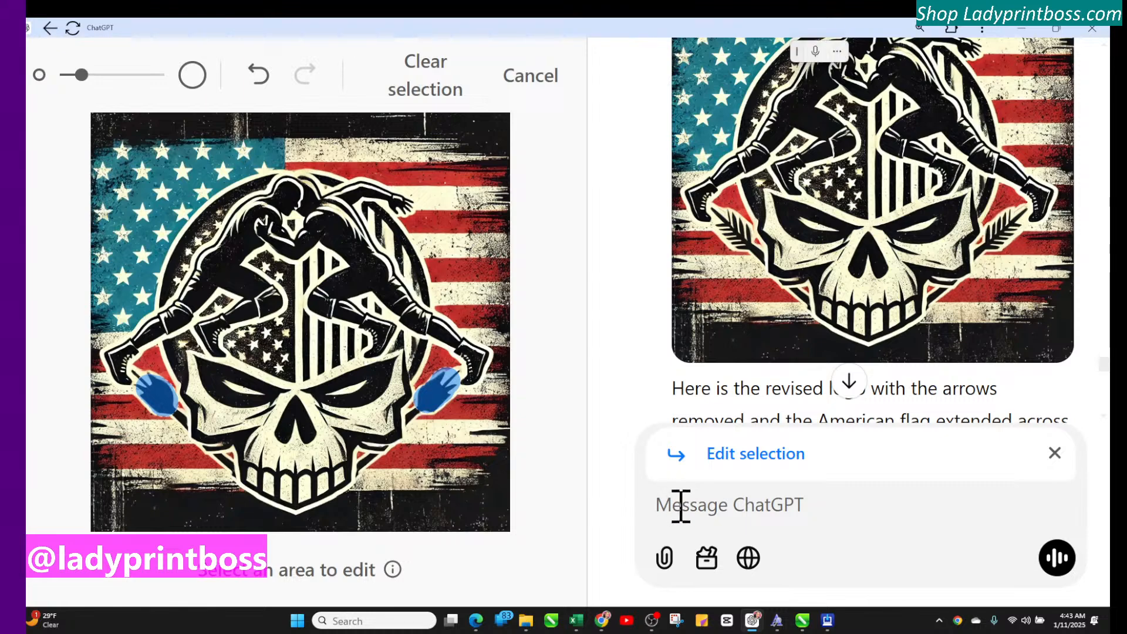
pyautogui.write('REPLACE ')
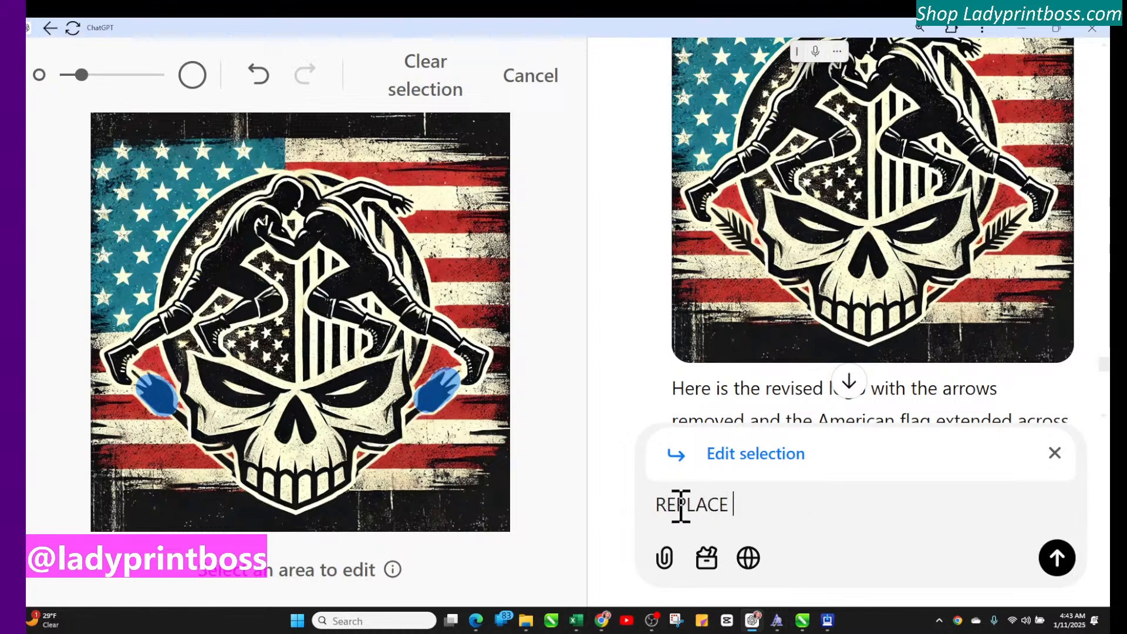
pyautogui.write('WITH SPAK')
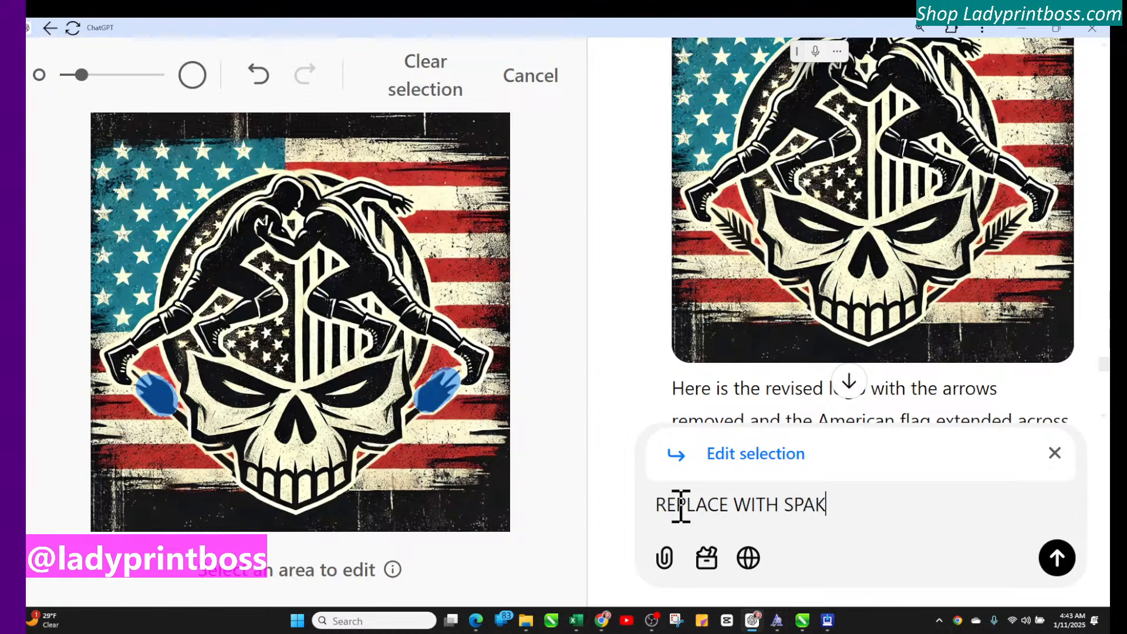
pyautogui.press('BackSpace')
pyautogui.press('BackSpace')
pyautogui.write('ARKS')
pyautogui.press('Return')
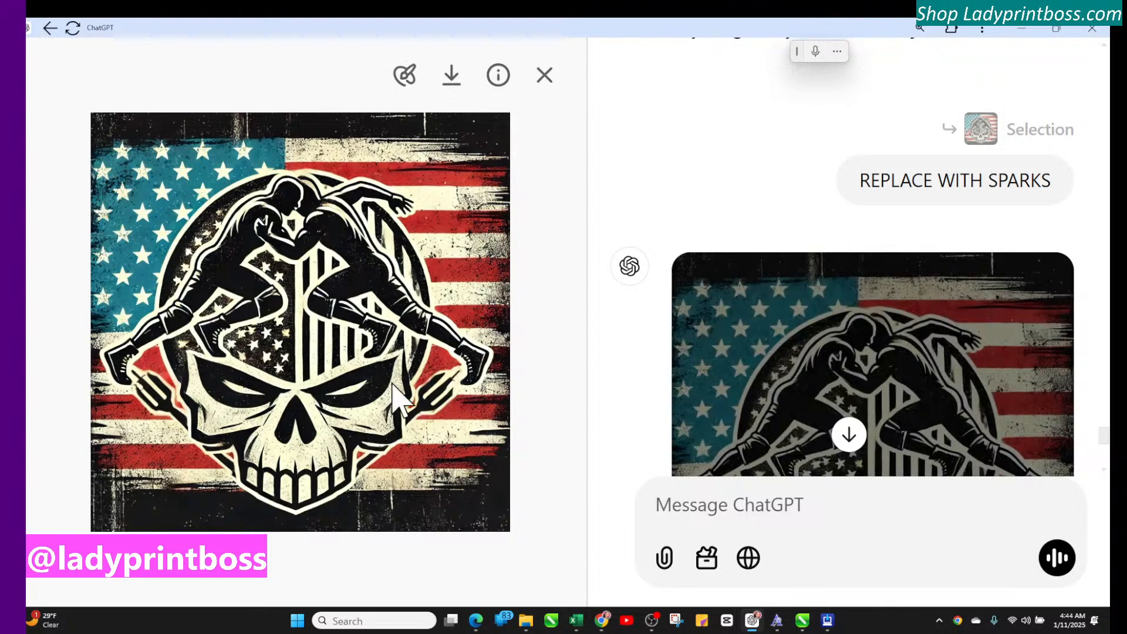
# Step: Mask the fork-shaped pieces on both sides of the skull with a smaller selection brush
pyautogui.click(404, 75)
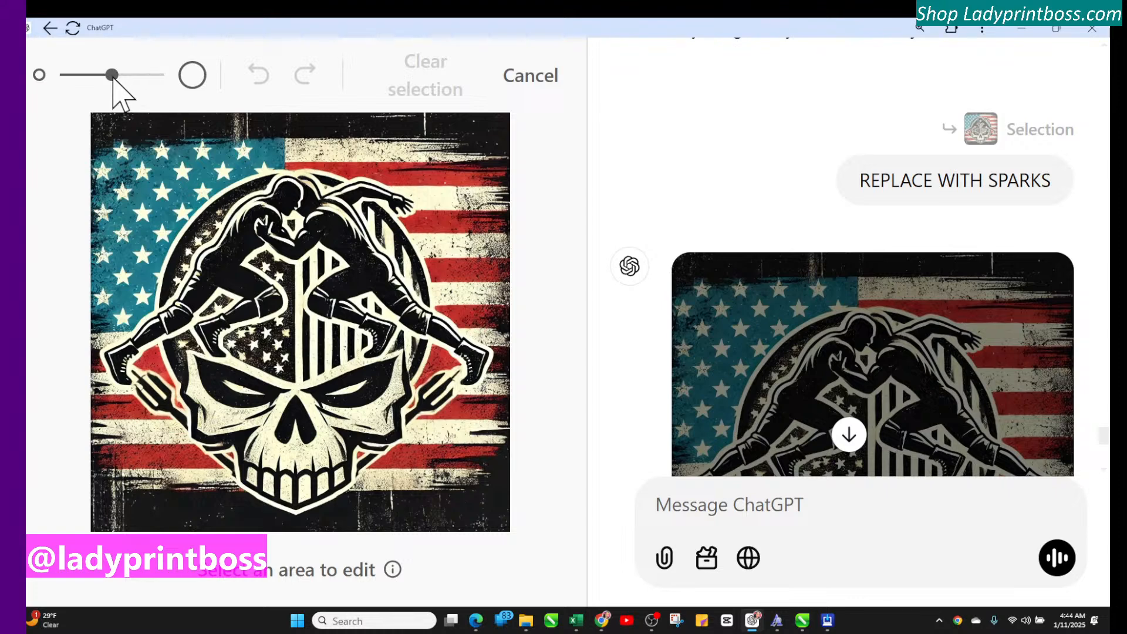
pyautogui.moveTo(112, 79); pyautogui.dragTo(69, 75)
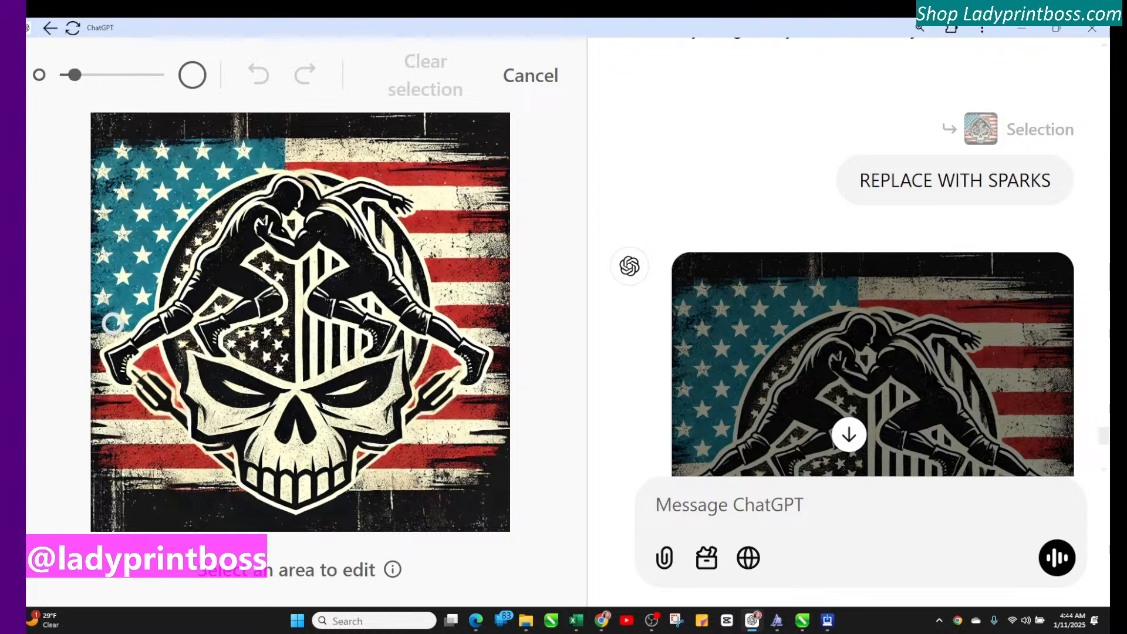
pyautogui.moveTo(143, 379)
pyautogui.mouseDown()
pyautogui.moveTo(163, 404)
pyautogui.moveTo(160, 390)
pyautogui.moveTo(148, 391)
pyautogui.moveTo(175, 418)
pyautogui.moveTo(147, 383)
pyautogui.mouseUp()
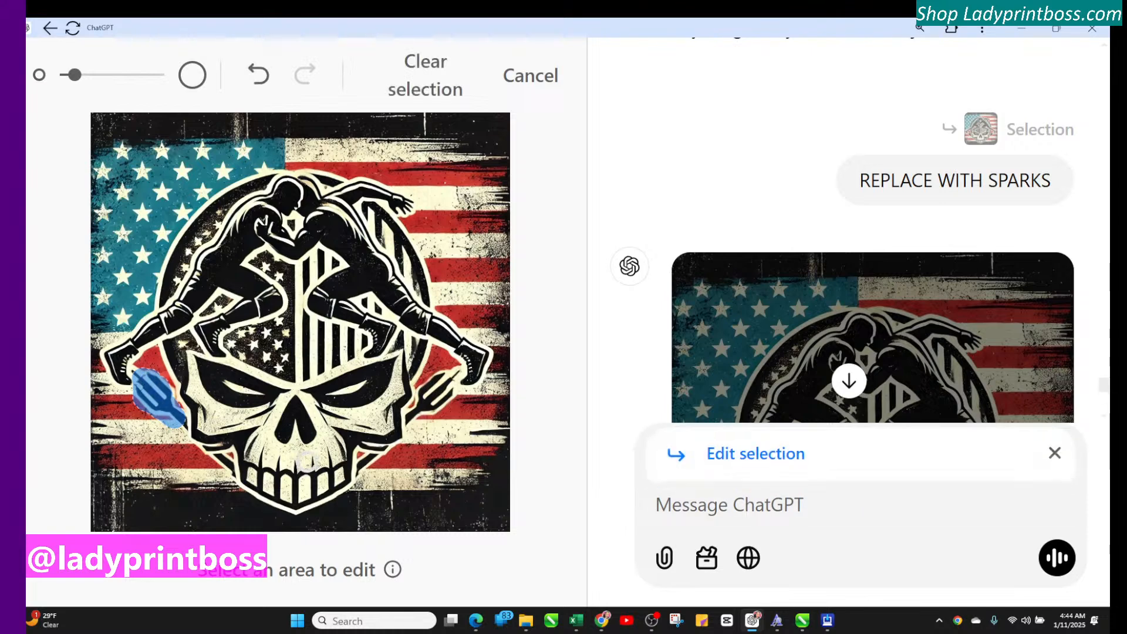
pyautogui.moveTo(454, 380)
pyautogui.mouseDown()
pyautogui.moveTo(431, 400)
pyautogui.moveTo(448, 391)
pyautogui.moveTo(413, 421)
pyautogui.mouseUp()
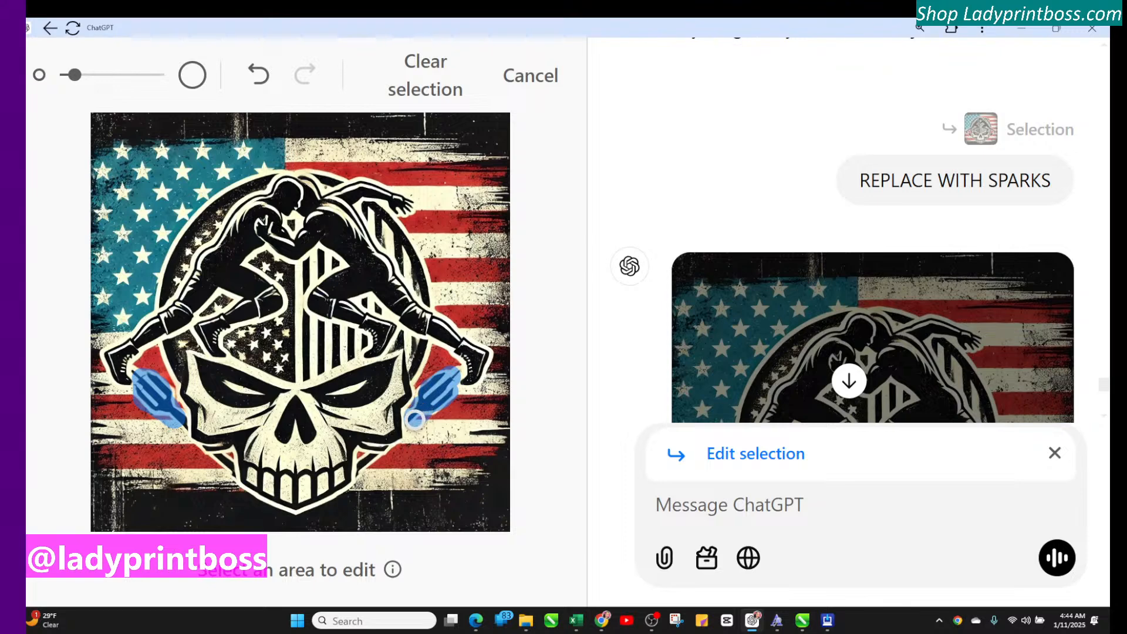
# Step: Submit the edit prompt "REMOVE THE BLACK AND EXTEND THE RED AND WHITE FLAG" for the masked fork-shaped pieces
pyautogui.click(671, 499)
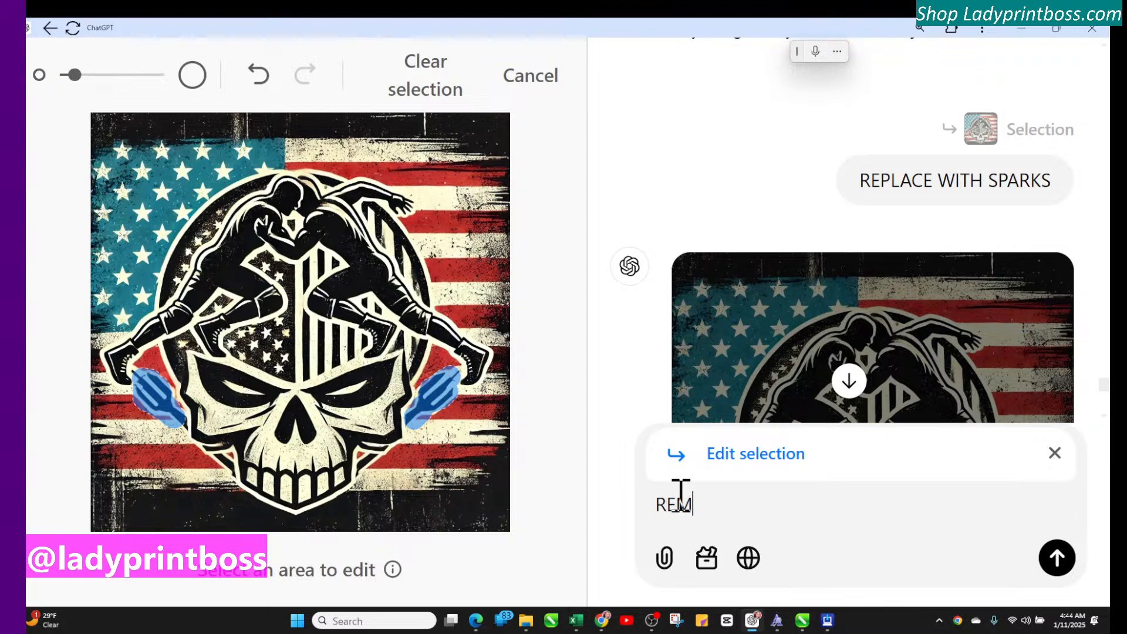
pyautogui.write('REMOVE THE BL')
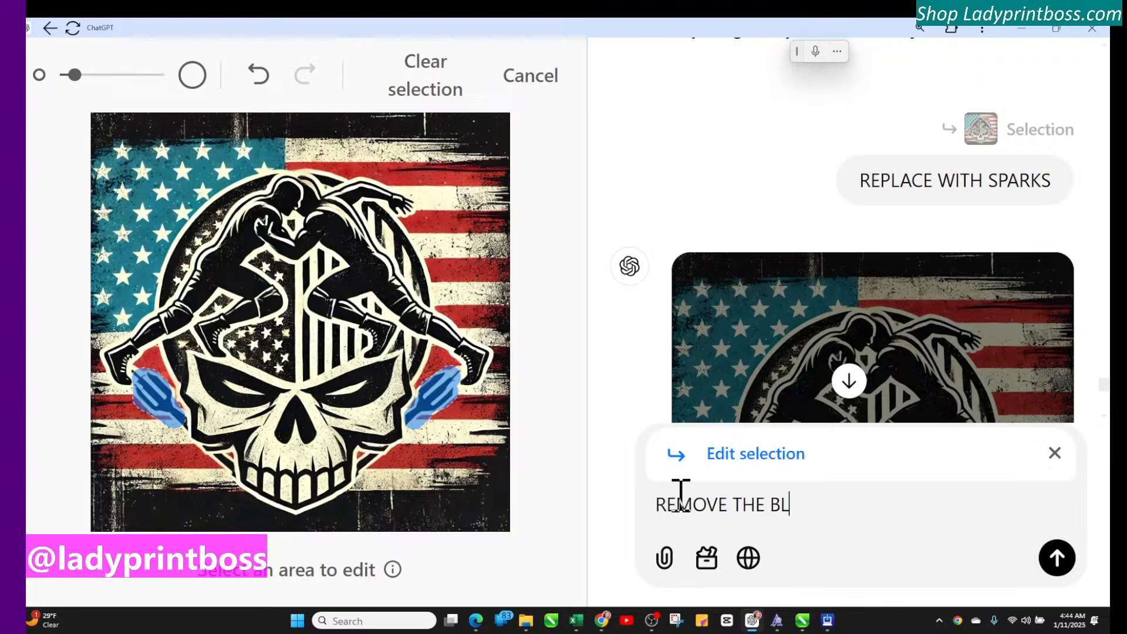
pyautogui.write('ACK AND E')
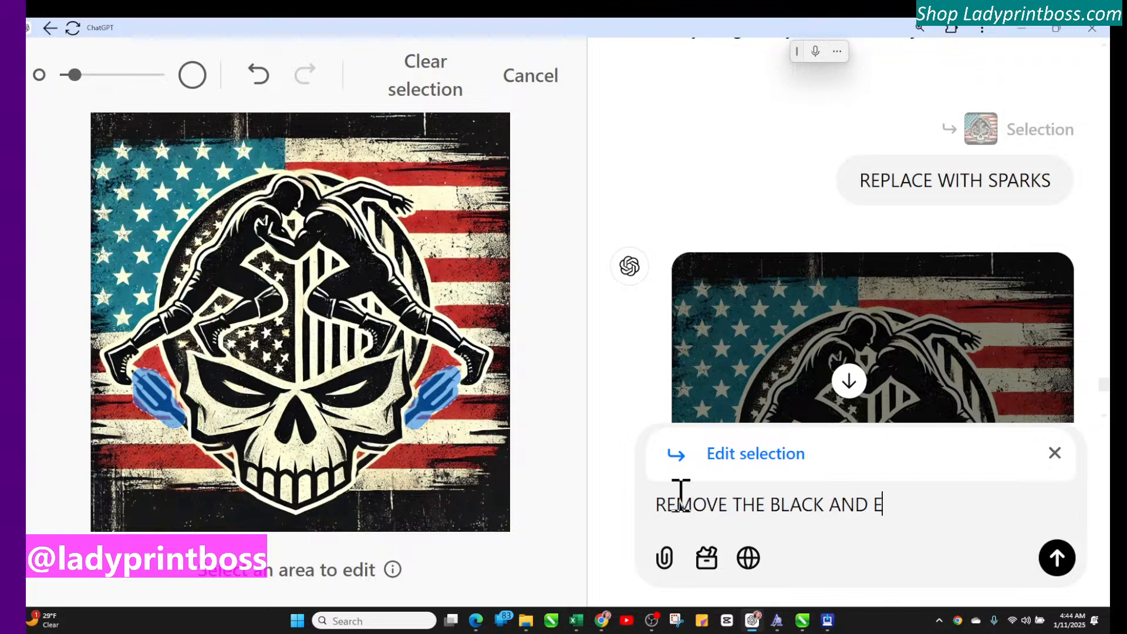
pyautogui.write('XTEND T')
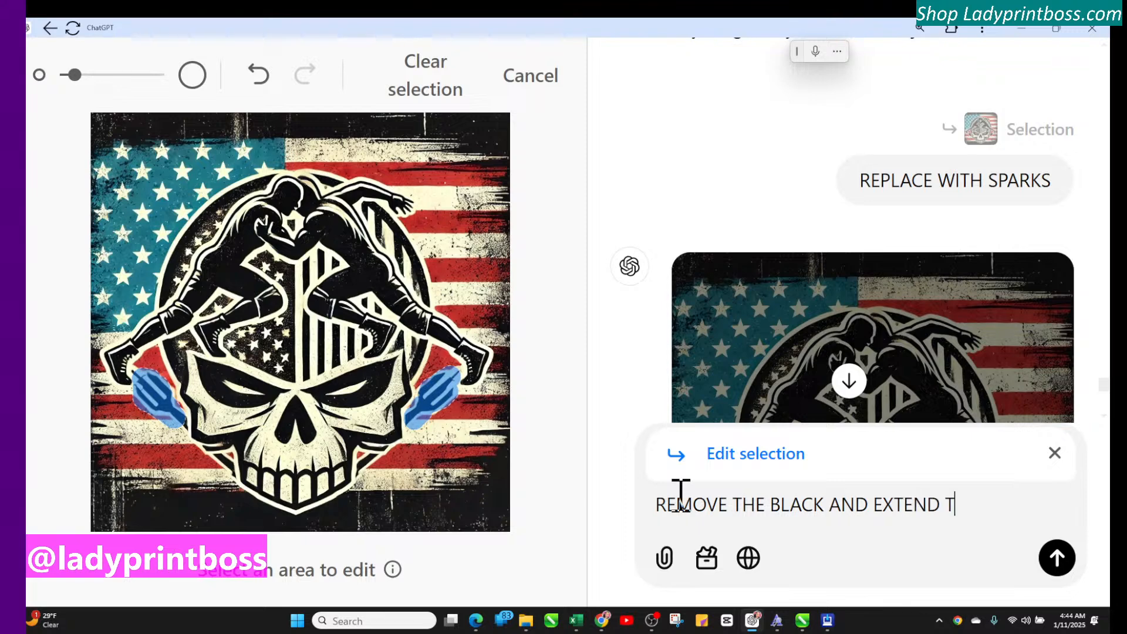
pyautogui.write('HE RED AND ')
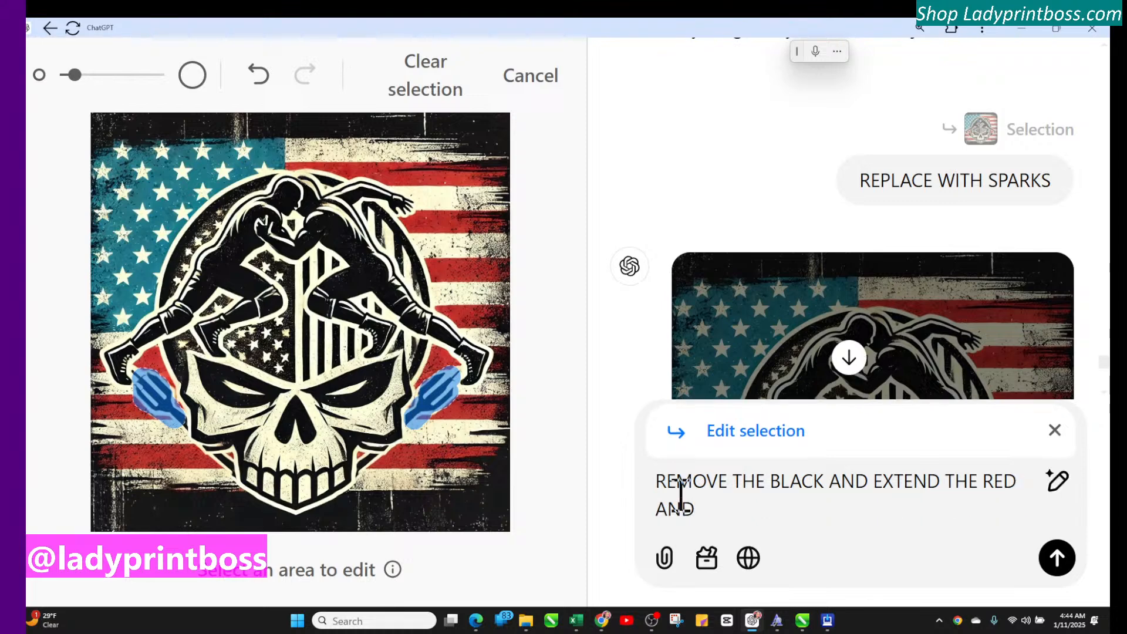
pyautogui.write('WHITE FLAD')
pyautogui.press('BackSpace')
pyautogui.press('BackSpace')
pyautogui.write('AG')
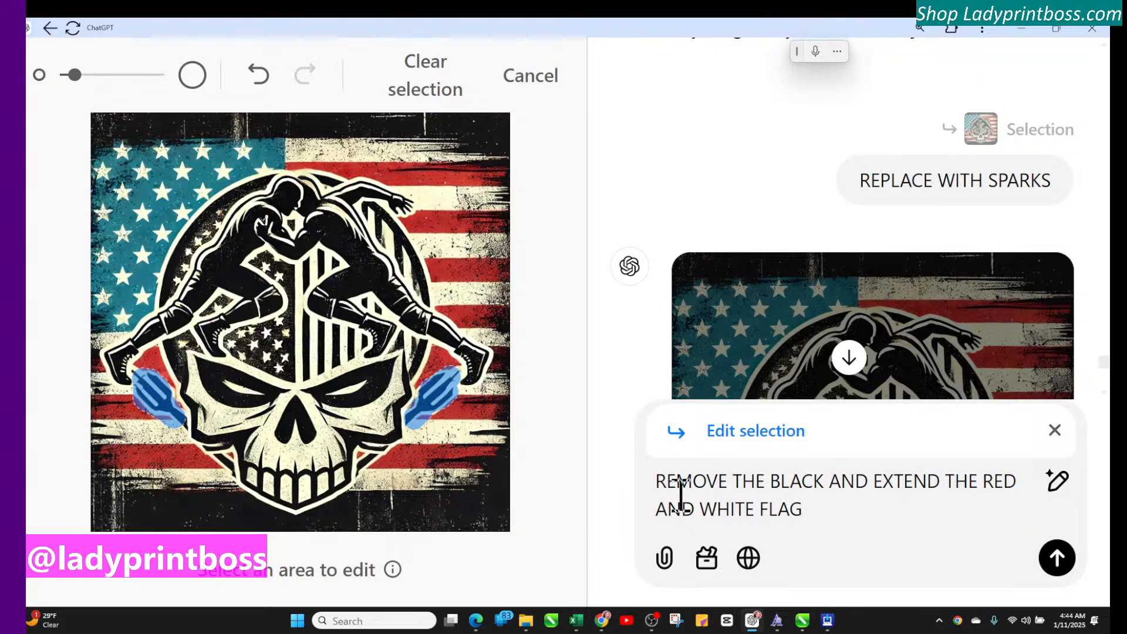
pyautogui.click(1053, 561)
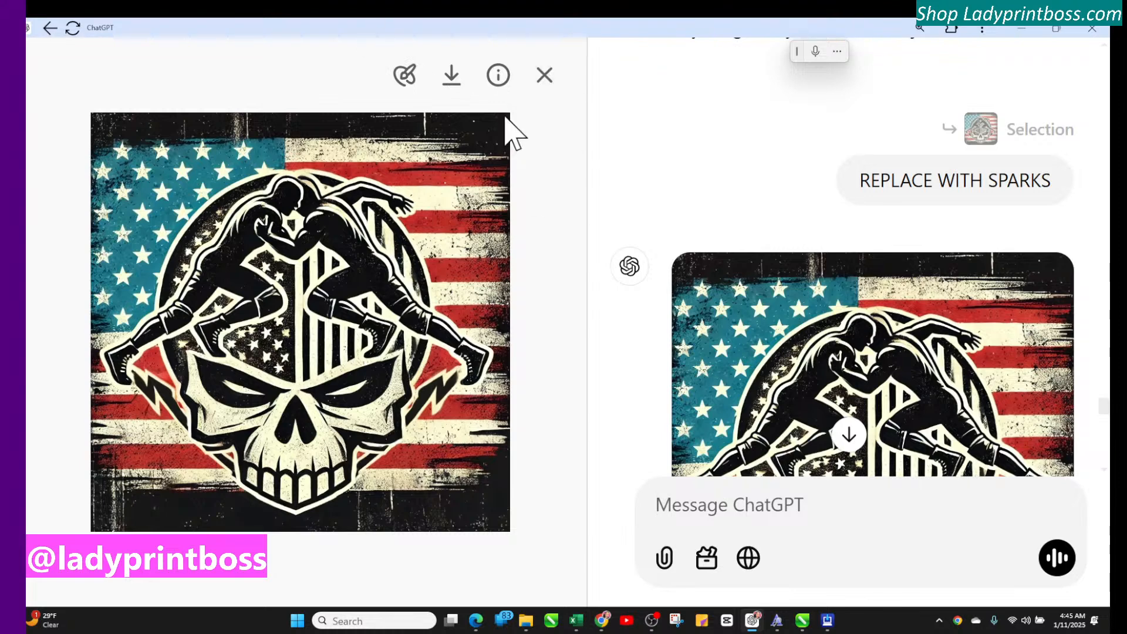
# Step: Save the updated skull logo as a WEBP file in the Downloads folder under the suggested name
pyautogui.click(452, 79)
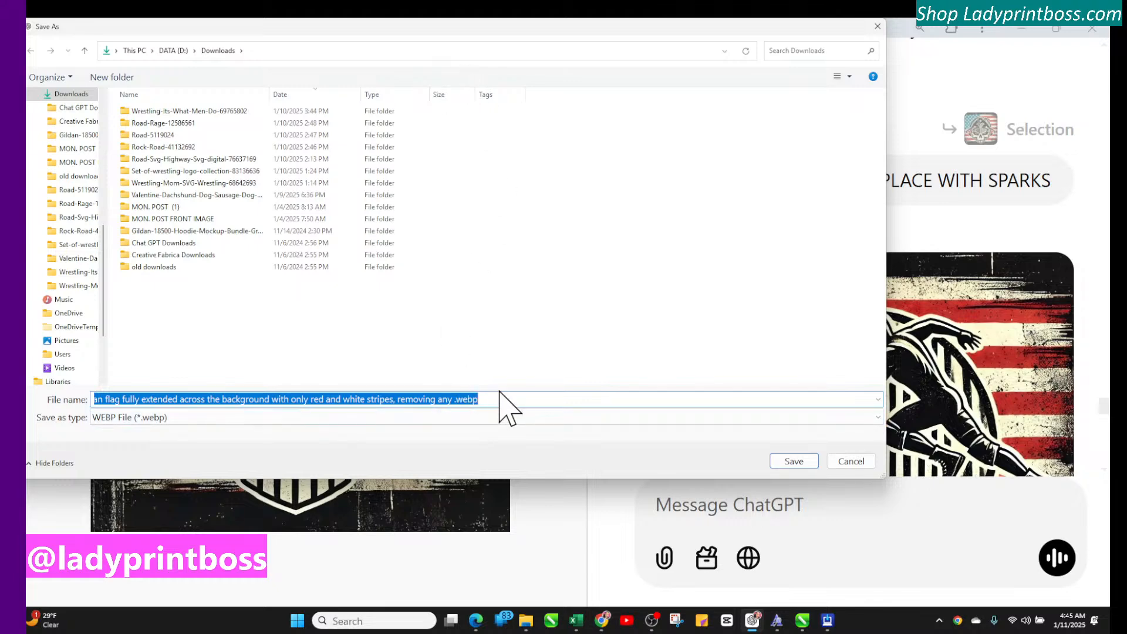
pyautogui.click(794, 461)
# Step: Find the latest "6A District 5 Wrestling Champions" Texas logo earlier in the conversation and open it in the image editor
pyautogui.scroll(3, 830, 389)
pyautogui.scroll(-5, 833, 399)
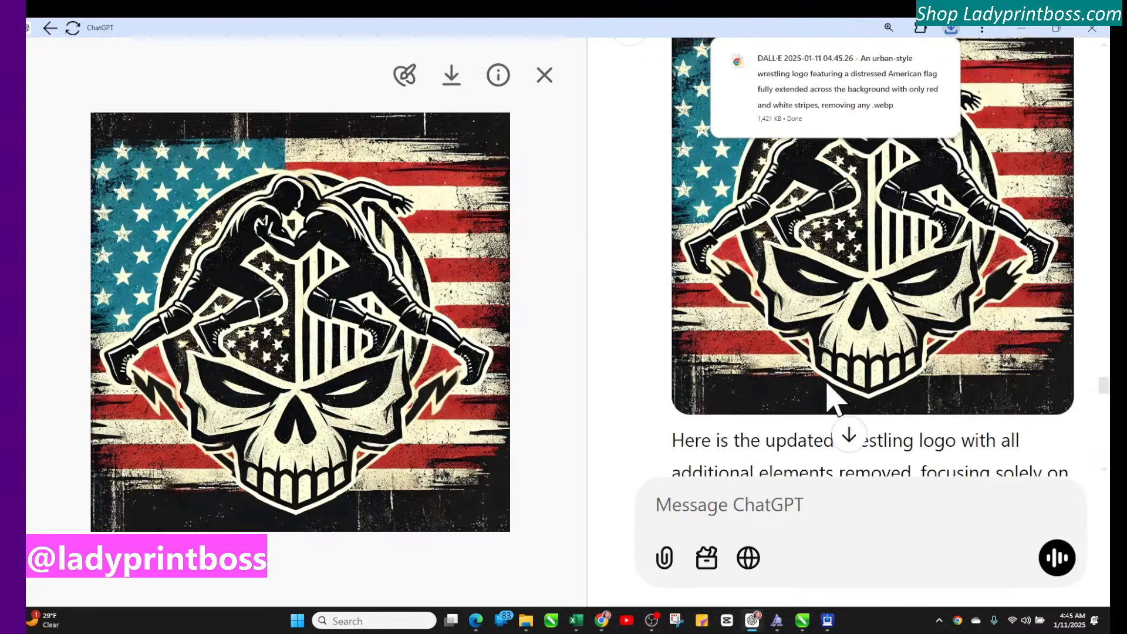
pyautogui.scroll(10, 829, 399)
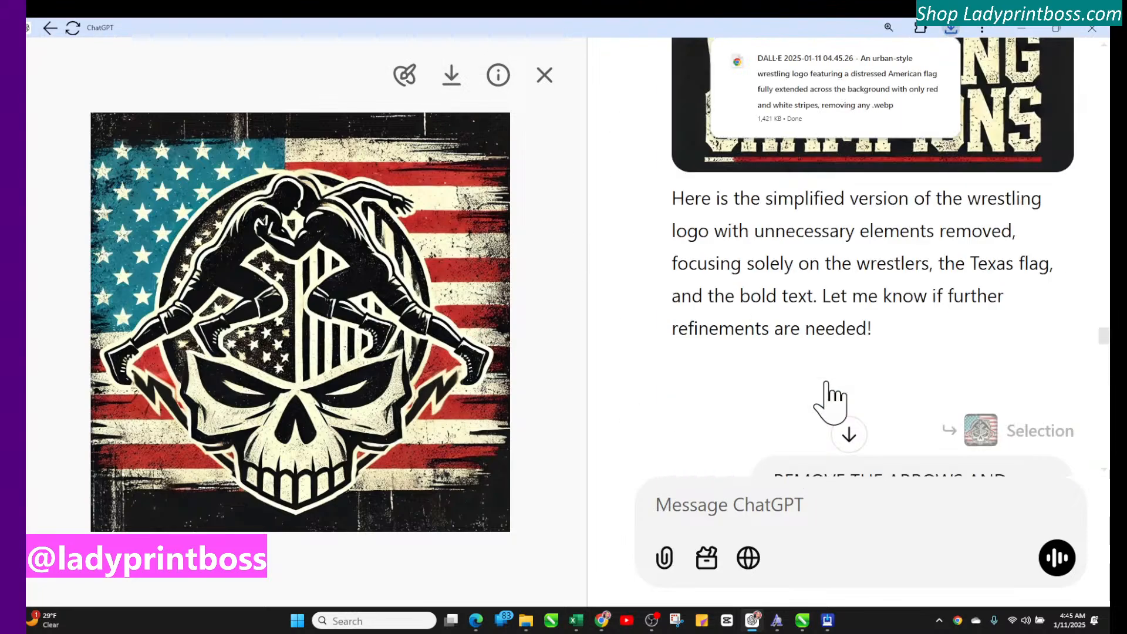
pyautogui.scroll(6, 830, 399)
pyautogui.scroll(-2, 830, 399)
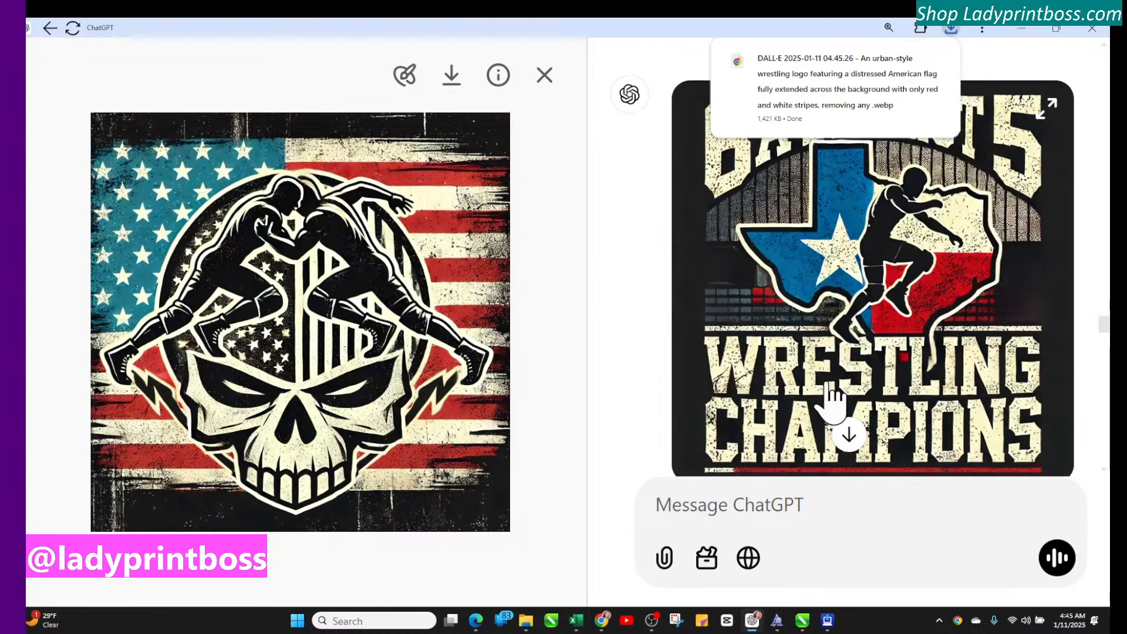
pyautogui.scroll(2, 834, 405)
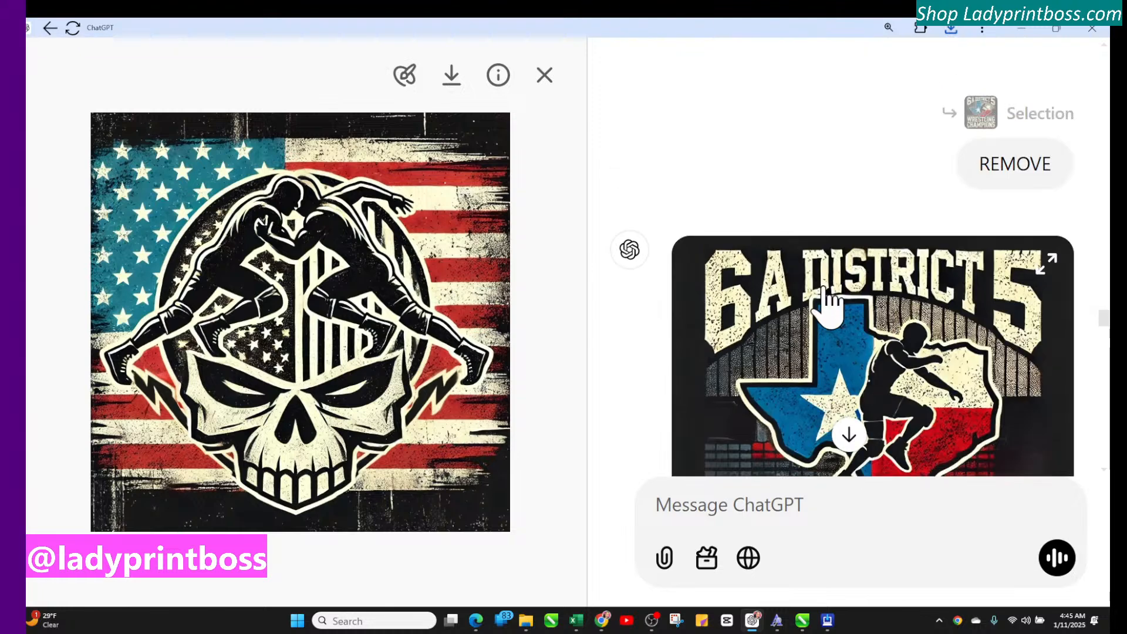
pyautogui.scroll(-3, 942, 382)
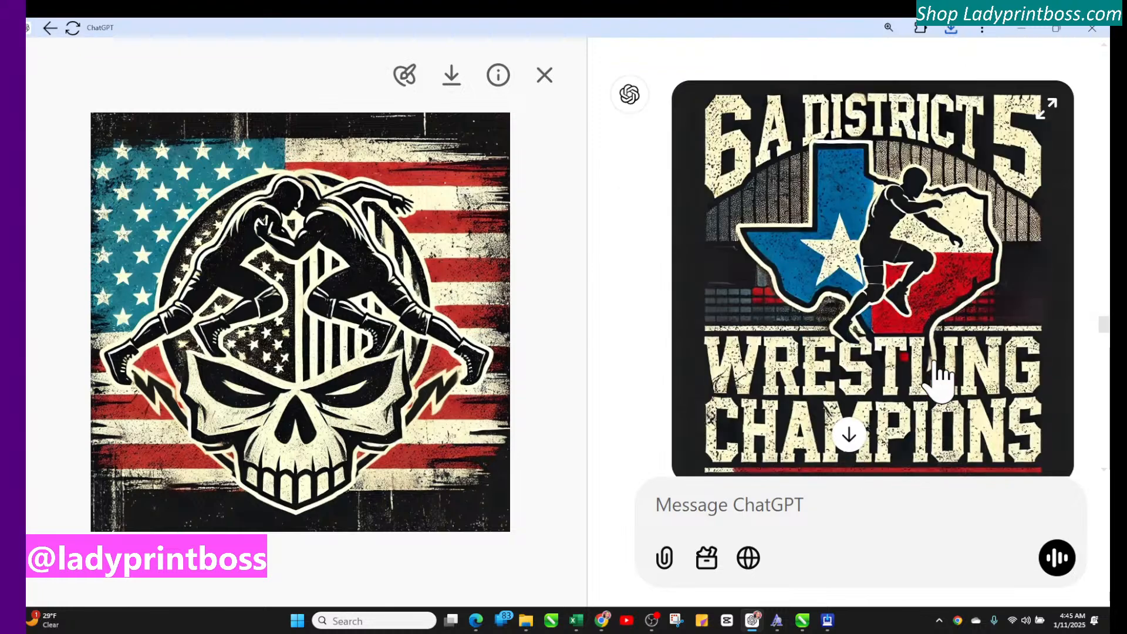
pyautogui.scroll(-1, 892, 369)
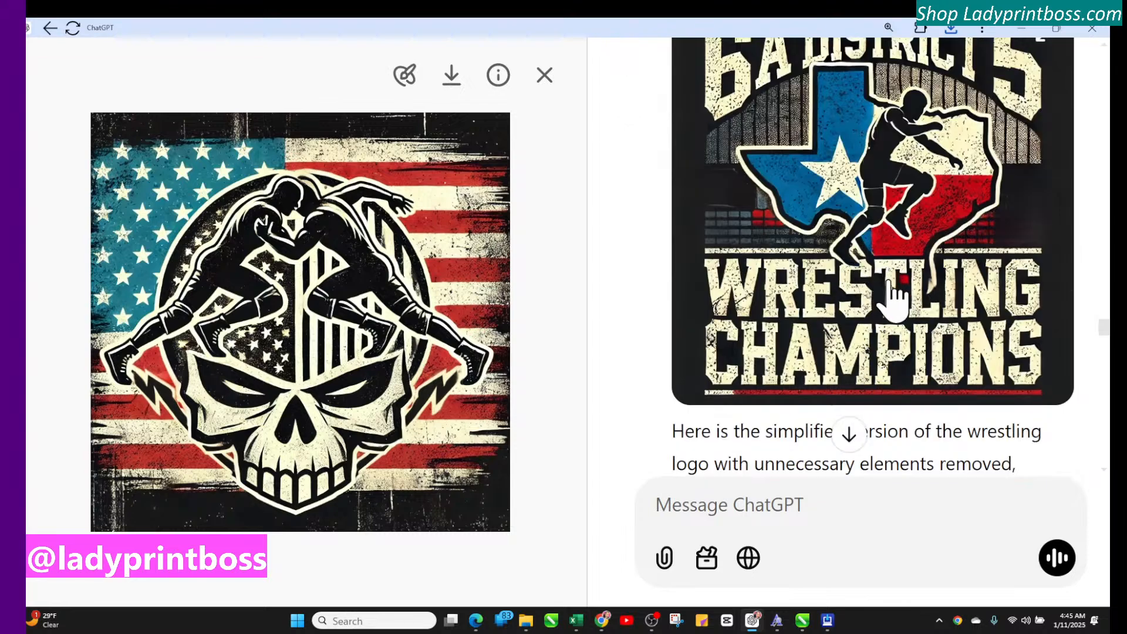
pyautogui.scroll(2, 893, 298)
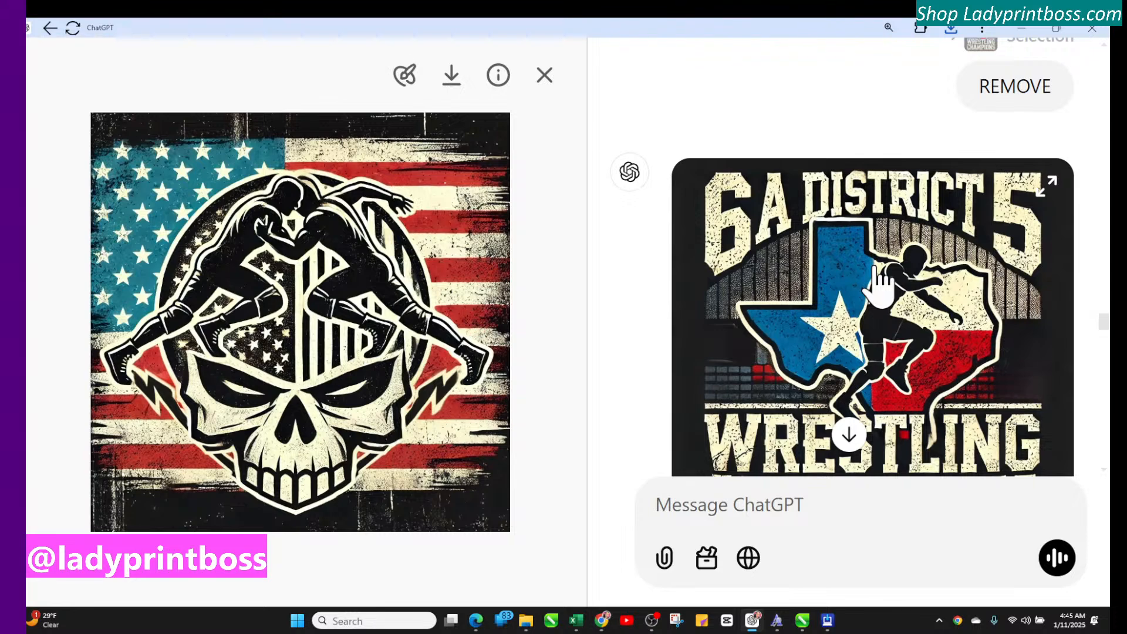
pyautogui.click(879, 285)
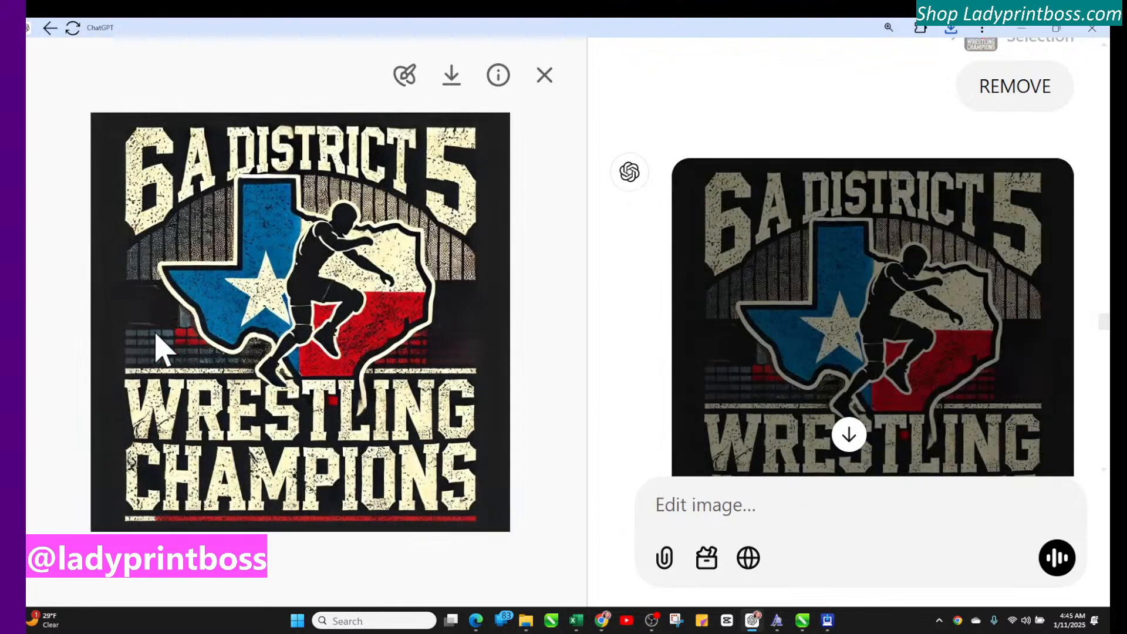
# Step: Mask the brick patterns on both sides of the Texas shape, above the word "WRESTLING", with a smaller selection brush
pyautogui.click(404, 75)
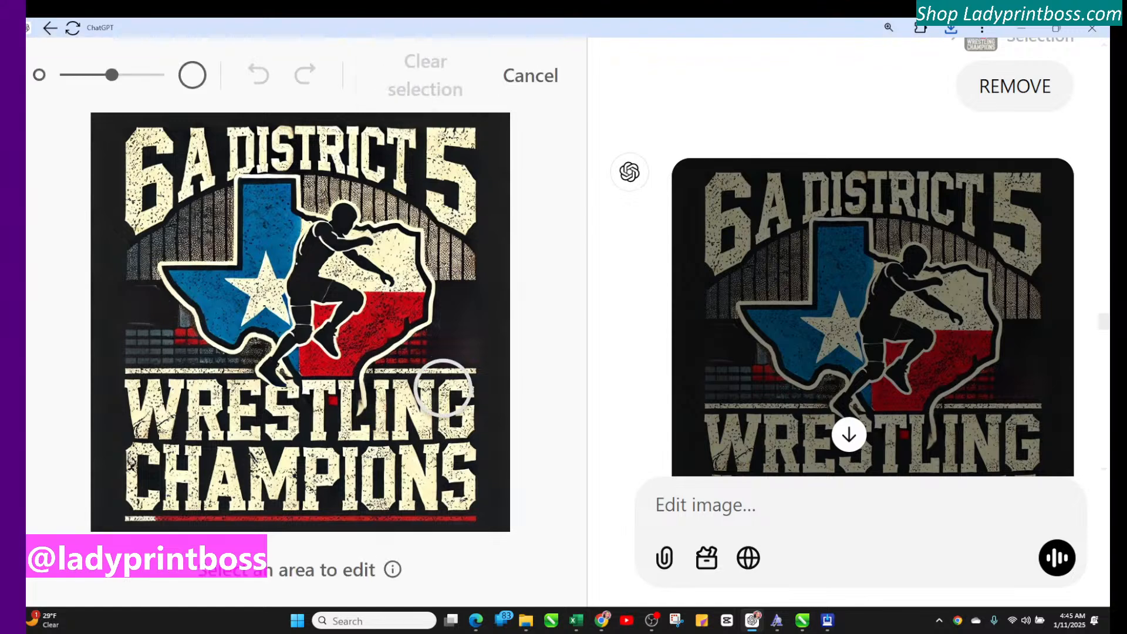
pyautogui.moveTo(112, 74); pyautogui.dragTo(65, 74)
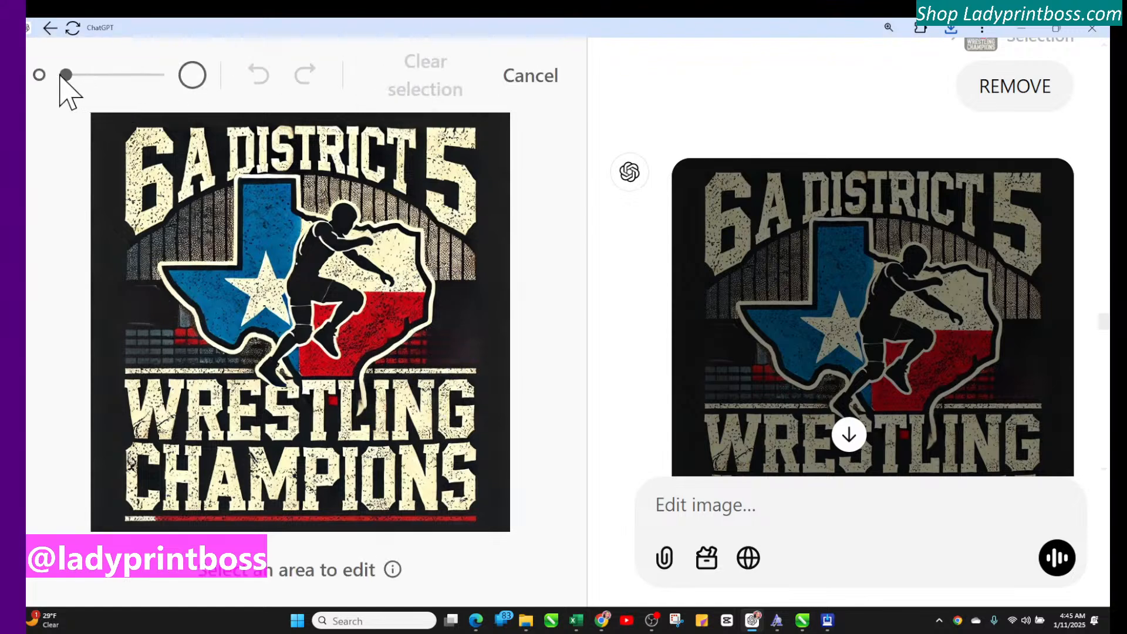
pyautogui.moveTo(151, 329)
pyautogui.mouseDown()
pyautogui.moveTo(184, 327)
pyautogui.moveTo(181, 314)
pyautogui.moveTo(200, 351)
pyautogui.moveTo(165, 332)
pyautogui.moveTo(123, 334)
pyautogui.moveTo(192, 348)
pyautogui.moveTo(126, 352)
pyautogui.moveTo(193, 358)
pyautogui.moveTo(127, 356)
pyautogui.moveTo(211, 355)
pyautogui.mouseUp()
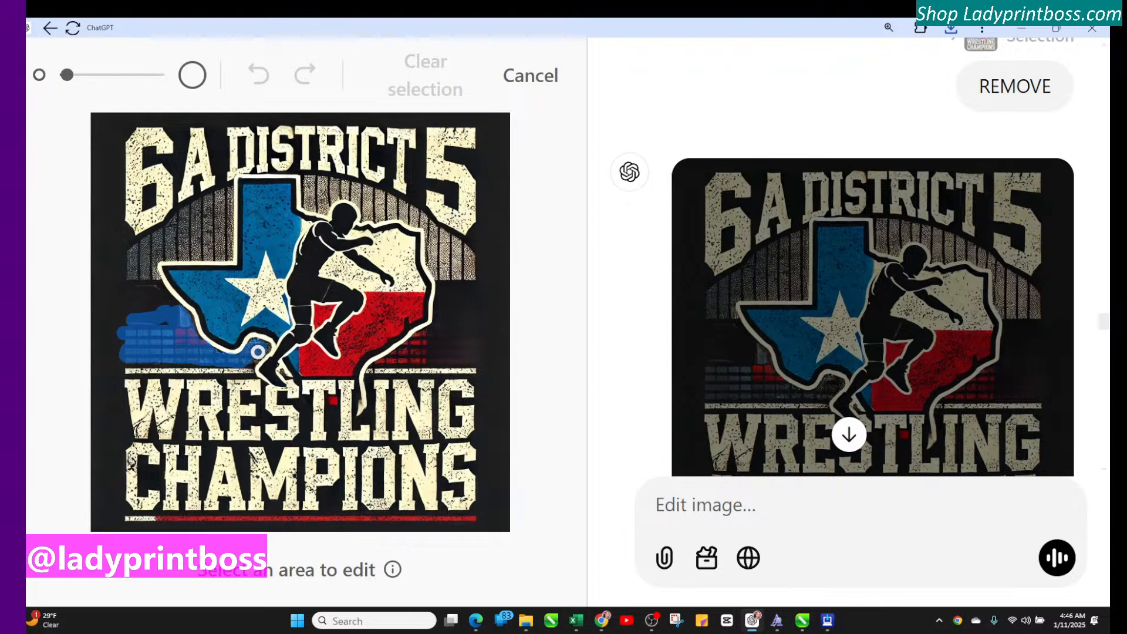
pyautogui.moveTo(249, 359); pyautogui.dragTo(166, 324)
pyautogui.moveTo(436, 333); pyautogui.dragTo(415, 346)
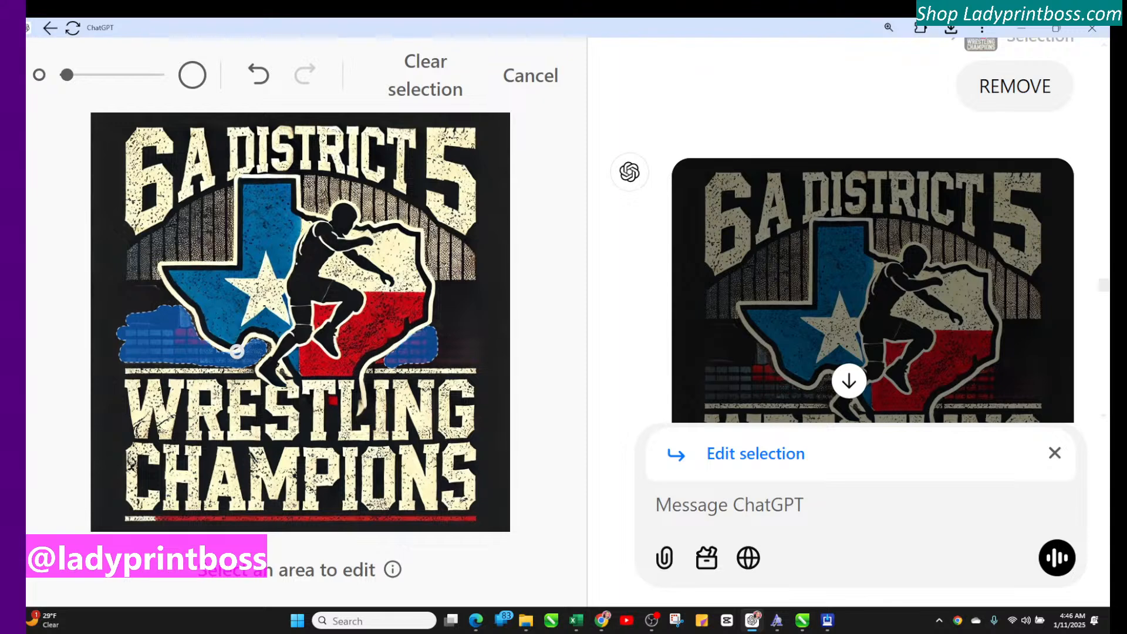
# Step: Submit the edit prompt "REMOVE AND BREPLACE WITH BLACK BACKGROUND" for the masked brick areas
pyautogui.click(673, 504)
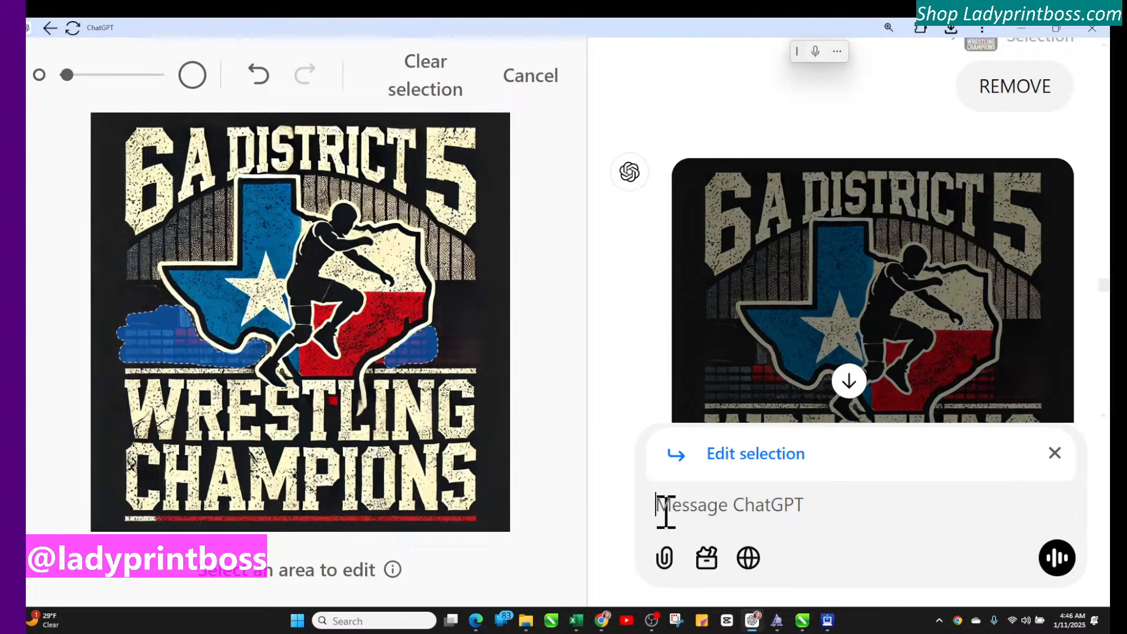
pyautogui.write('REPLAC')
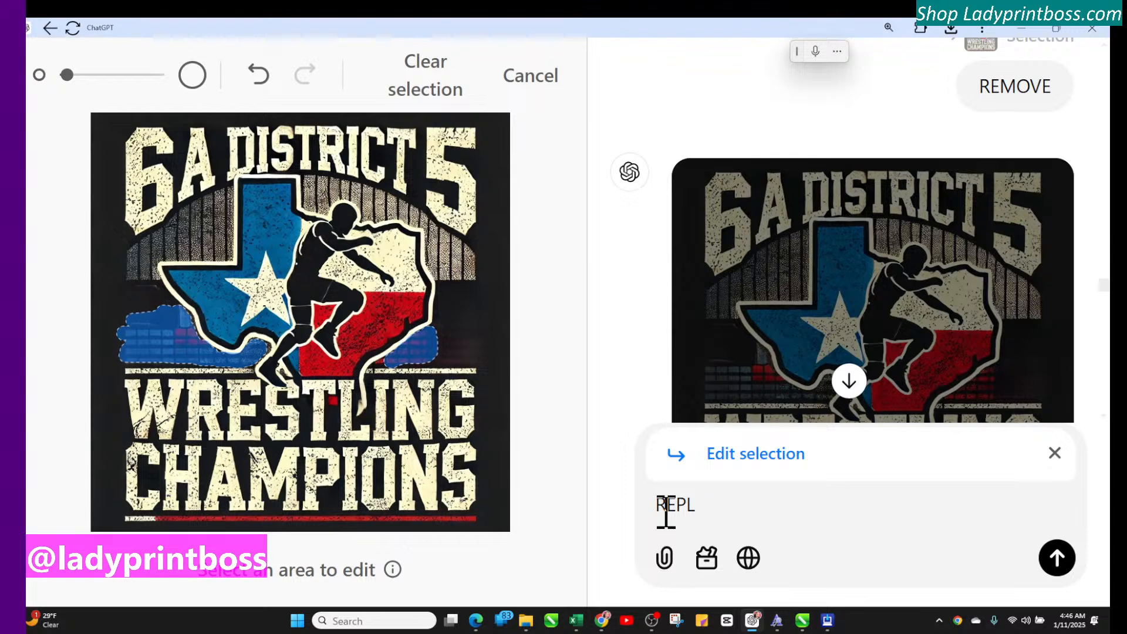
pyautogui.press('BackSpace')
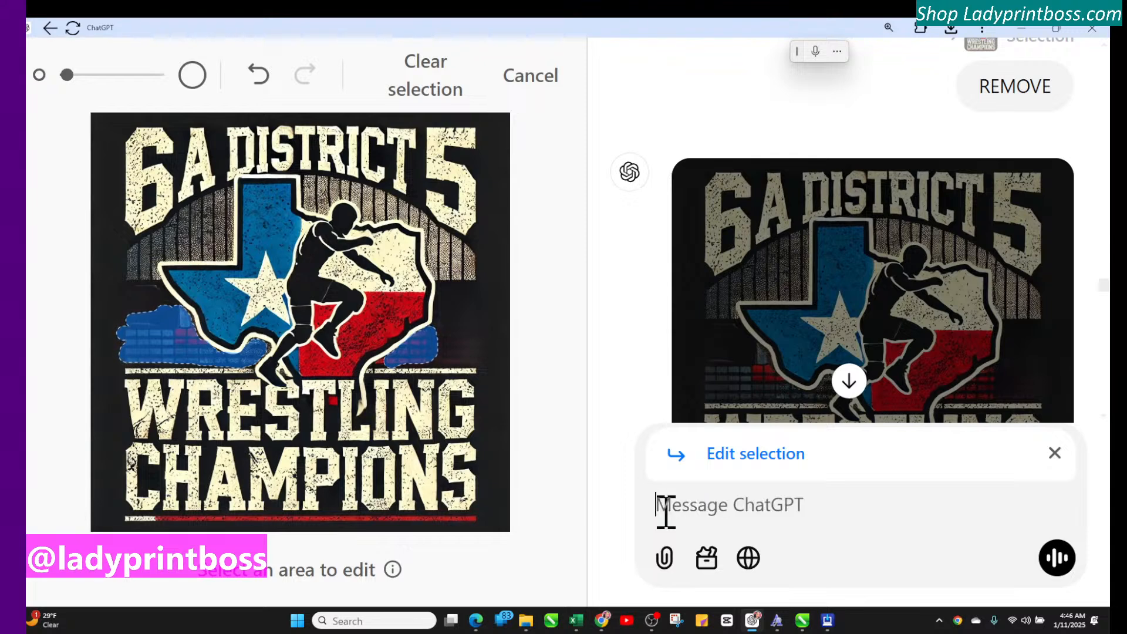
pyautogui.write('REMOVE AND BREP')
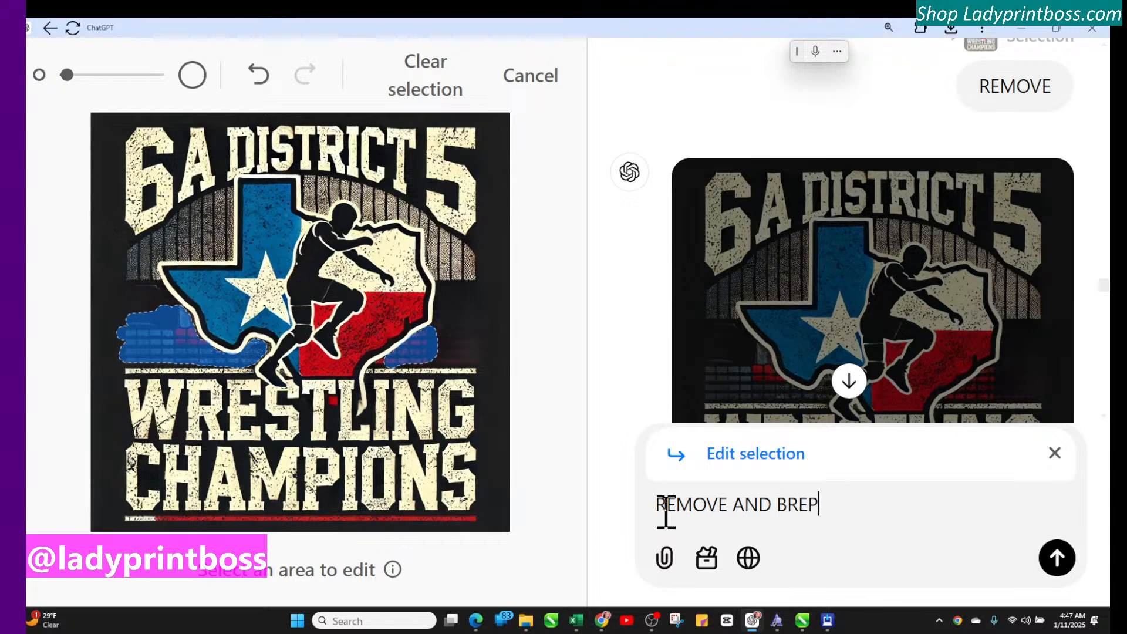
pyautogui.write('LACE WITH BLACK B')
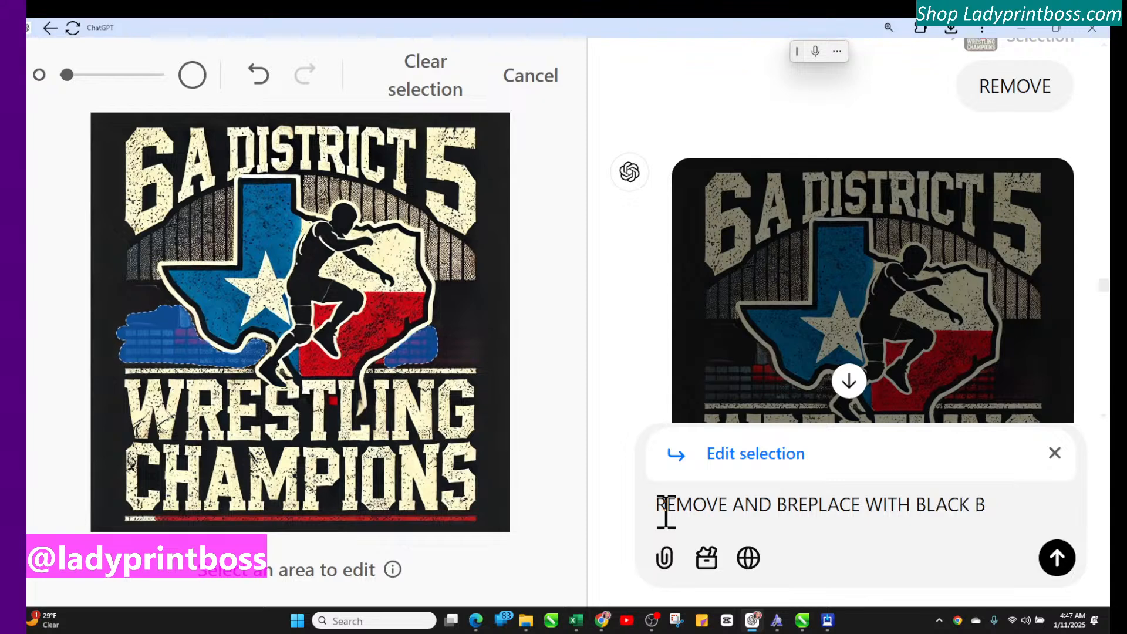
pyautogui.write('ACKGROUND')
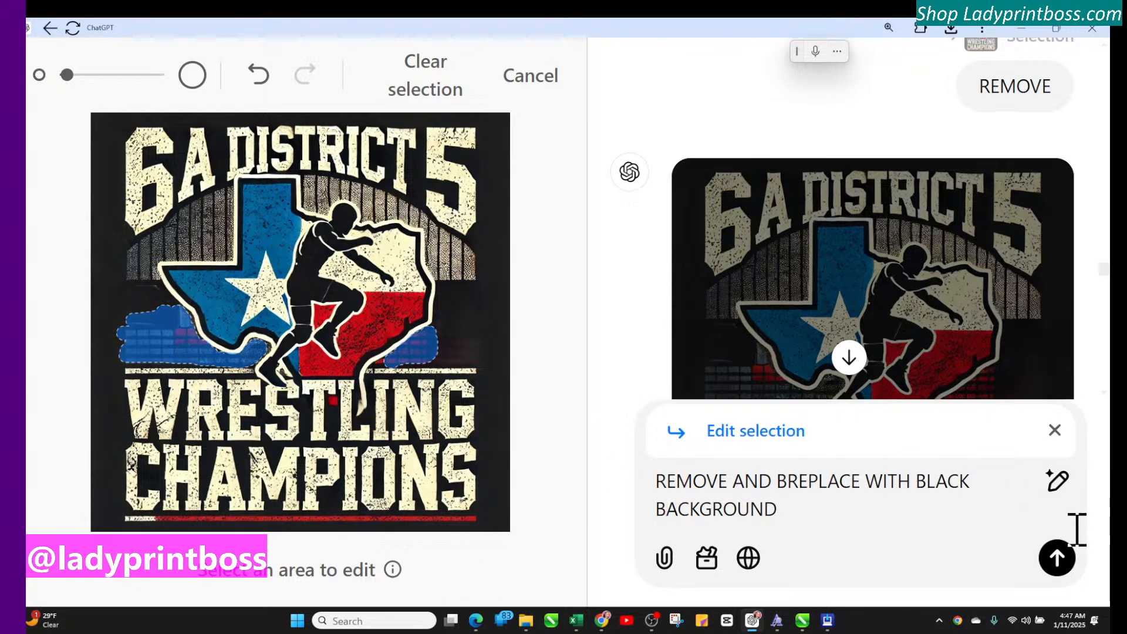
pyautogui.click(1056, 557)
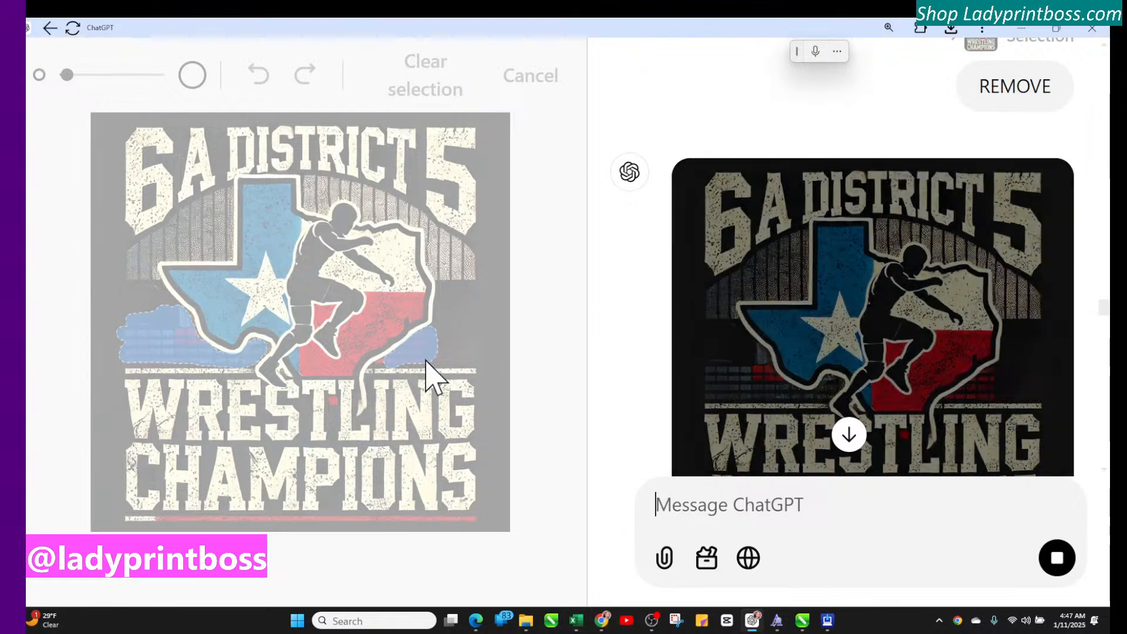
# Step: Open the newly generated Texas wrestling logo at the end of the conversation and save it to the computer
pyautogui.scroll(-4, 787, 370)
pyautogui.scroll(-10, 787, 364)
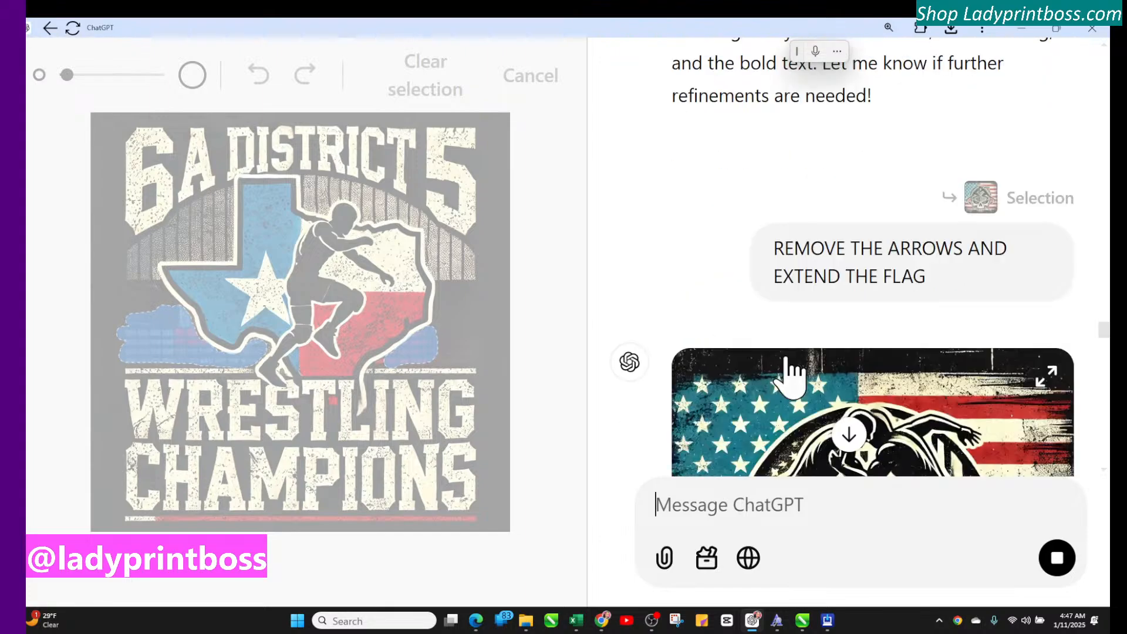
pyautogui.scroll(-12, 788, 359)
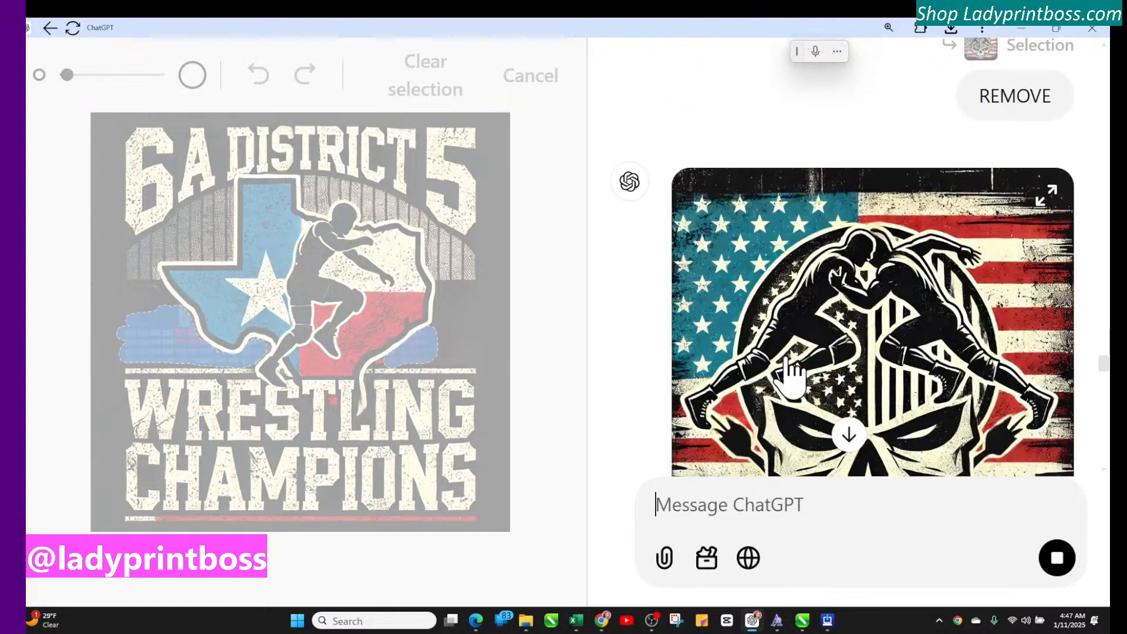
pyautogui.scroll(-12, 788, 361)
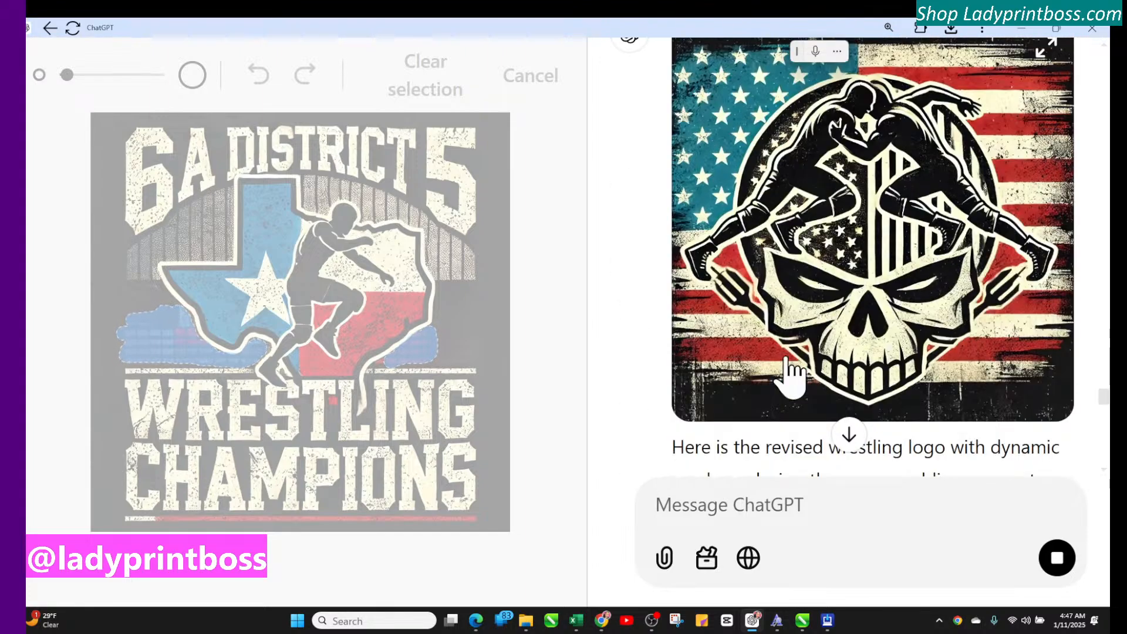
pyautogui.scroll(-12, 788, 363)
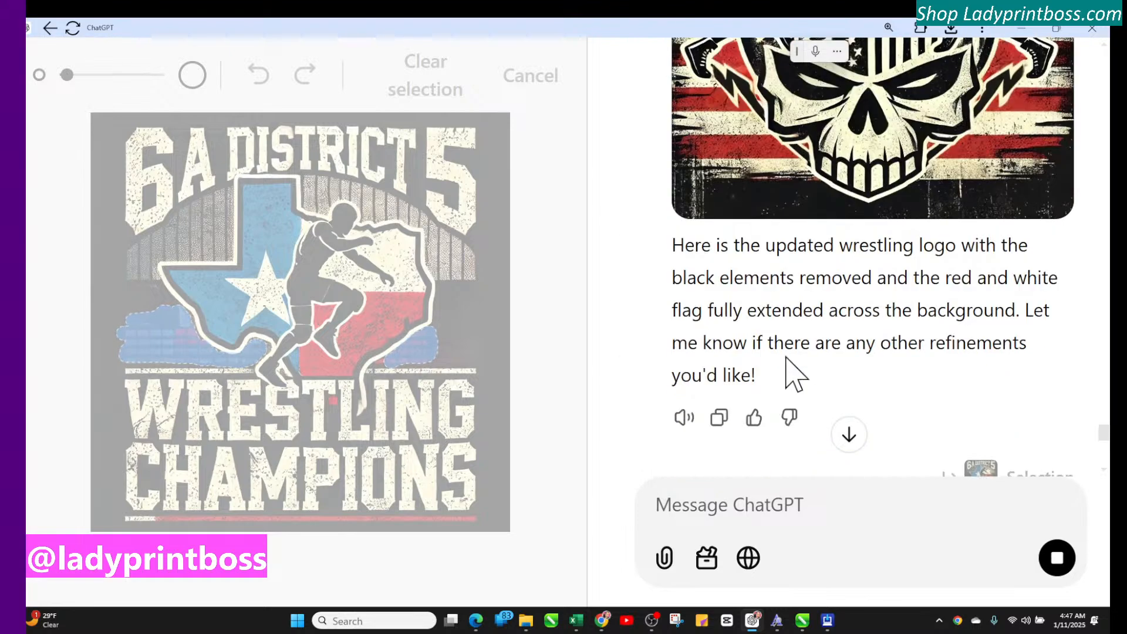
pyautogui.scroll(-3, 788, 367)
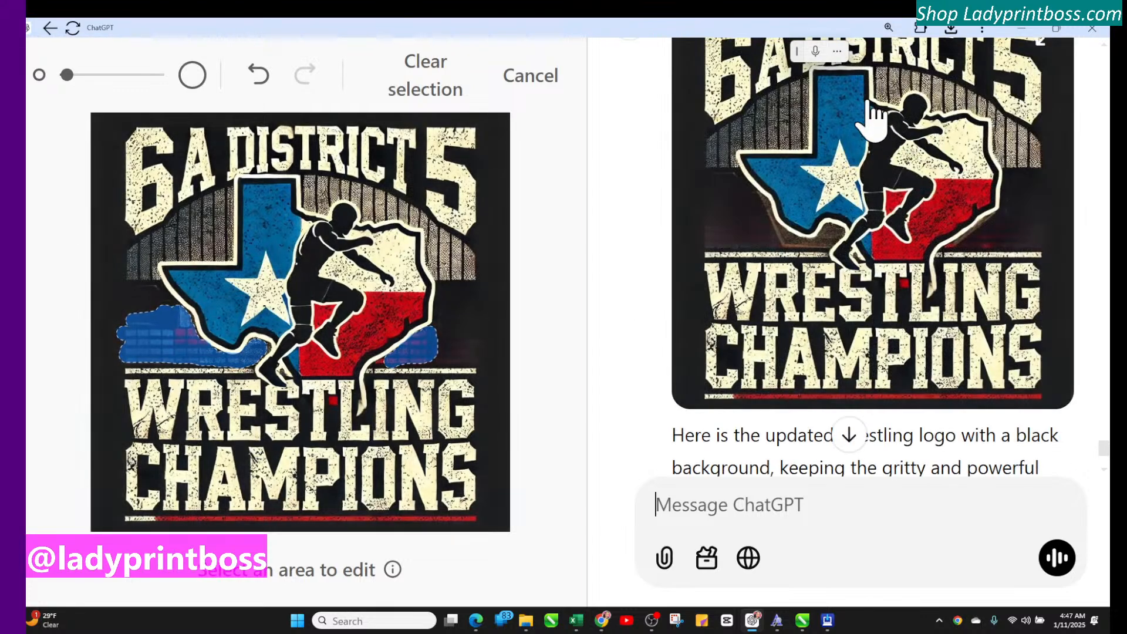
pyautogui.click(857, 166)
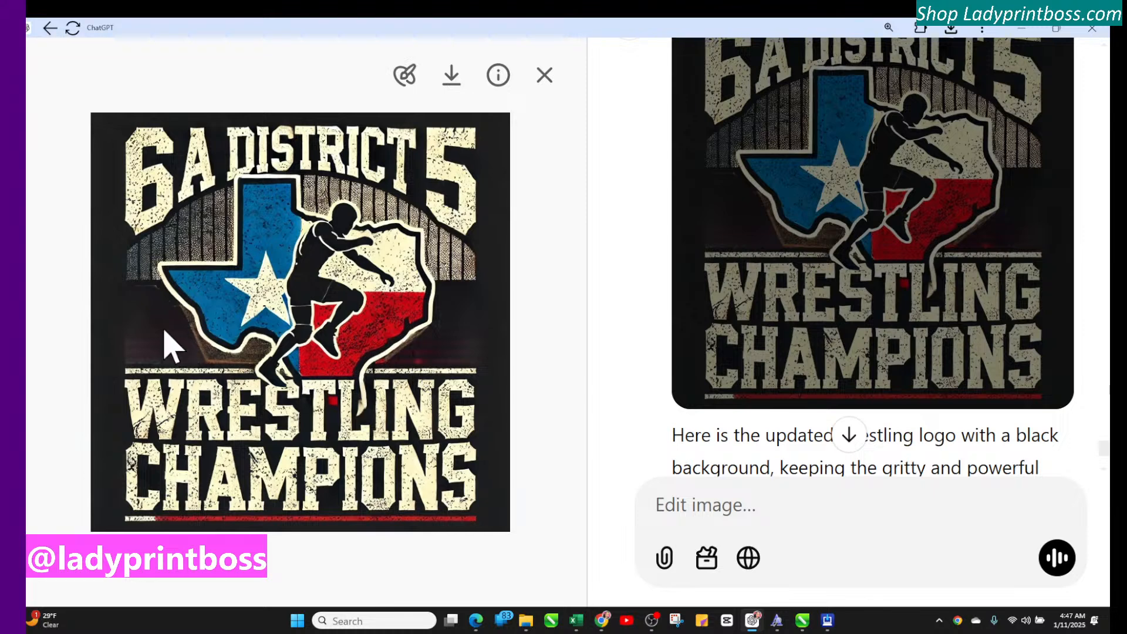
pyautogui.click(451, 75)
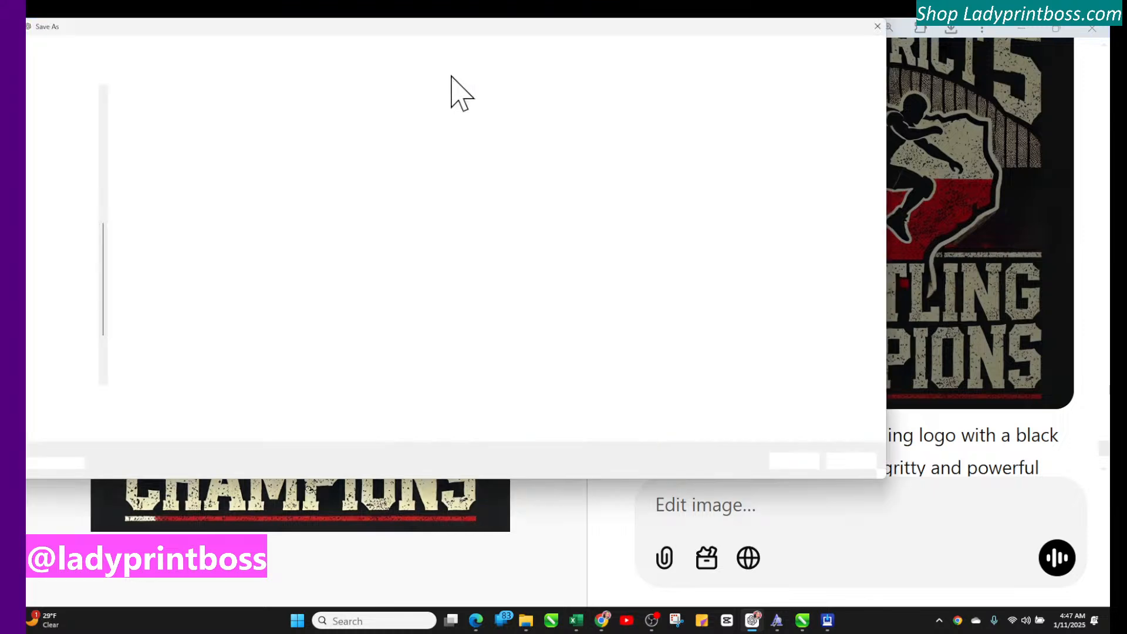
pyautogui.click(793, 461)
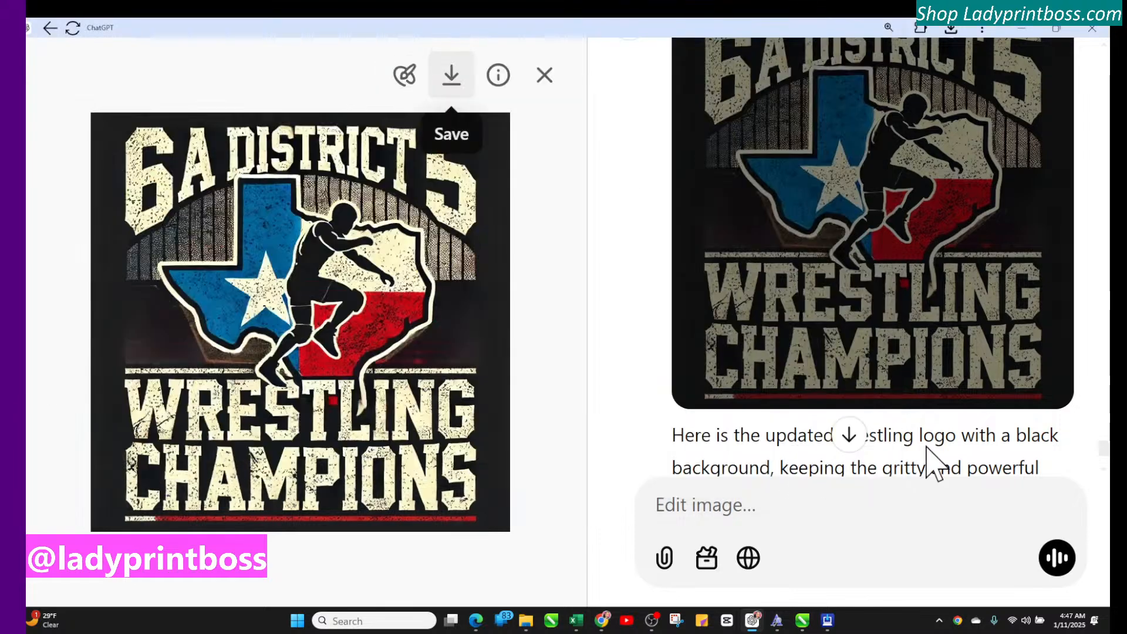
# Step: Close the Texas shape logo and browse back up the conversation to the Texas flag logo with the wrestler in a circled star
pyautogui.scroll(5, 740, 270)
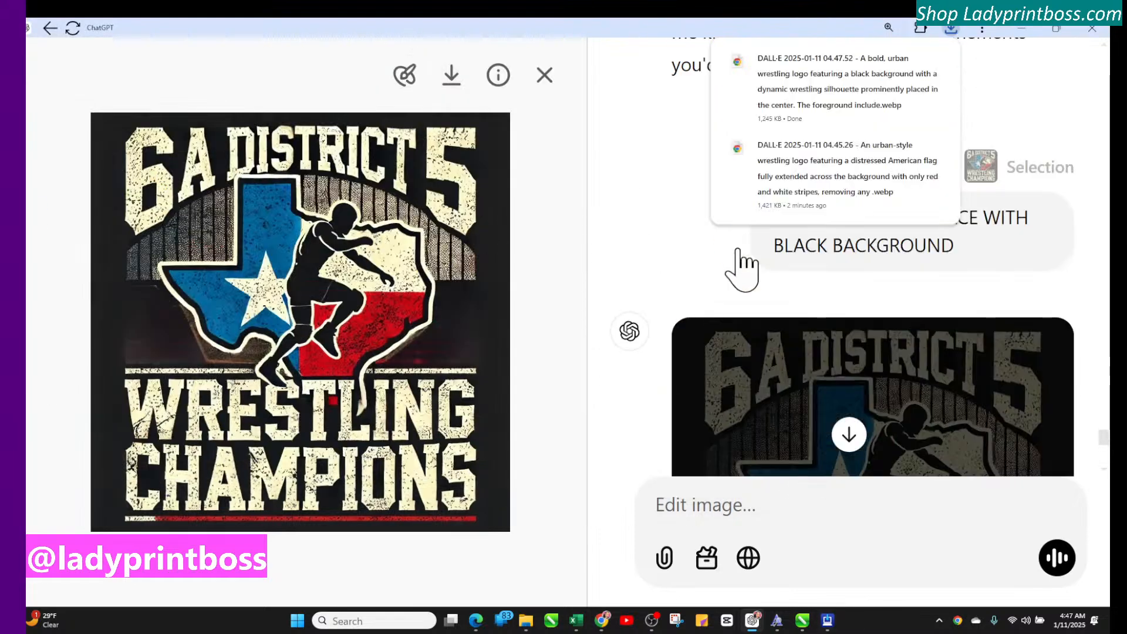
pyautogui.scroll(-10, 741, 270)
pyautogui.click(545, 75)
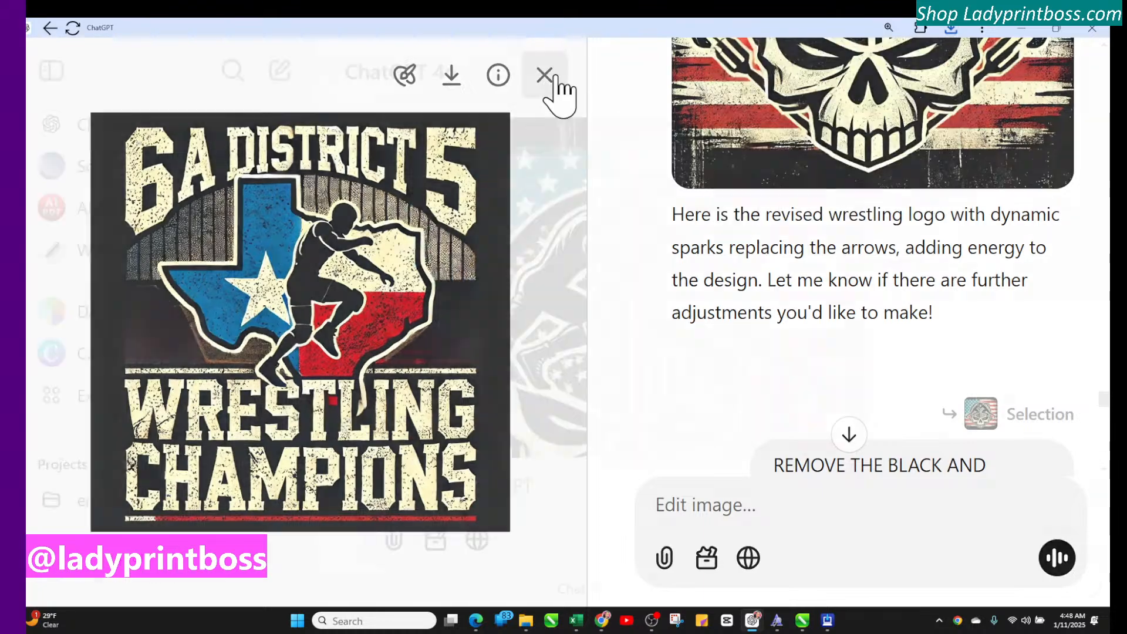
pyautogui.scroll(15, 510, 261)
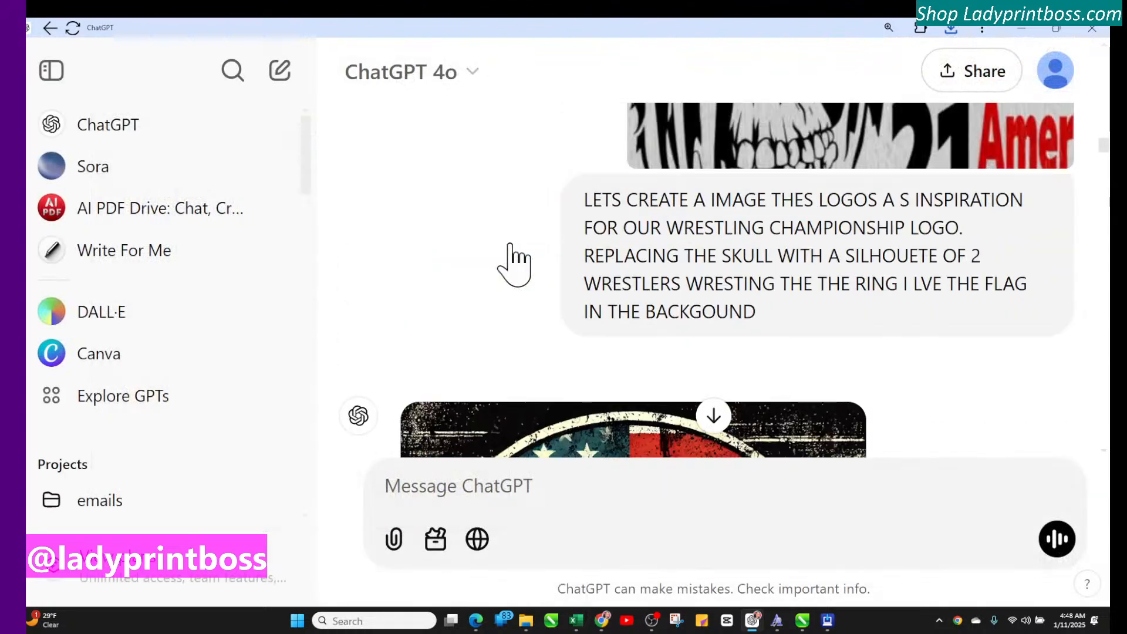
pyautogui.scroll(20, 514, 261)
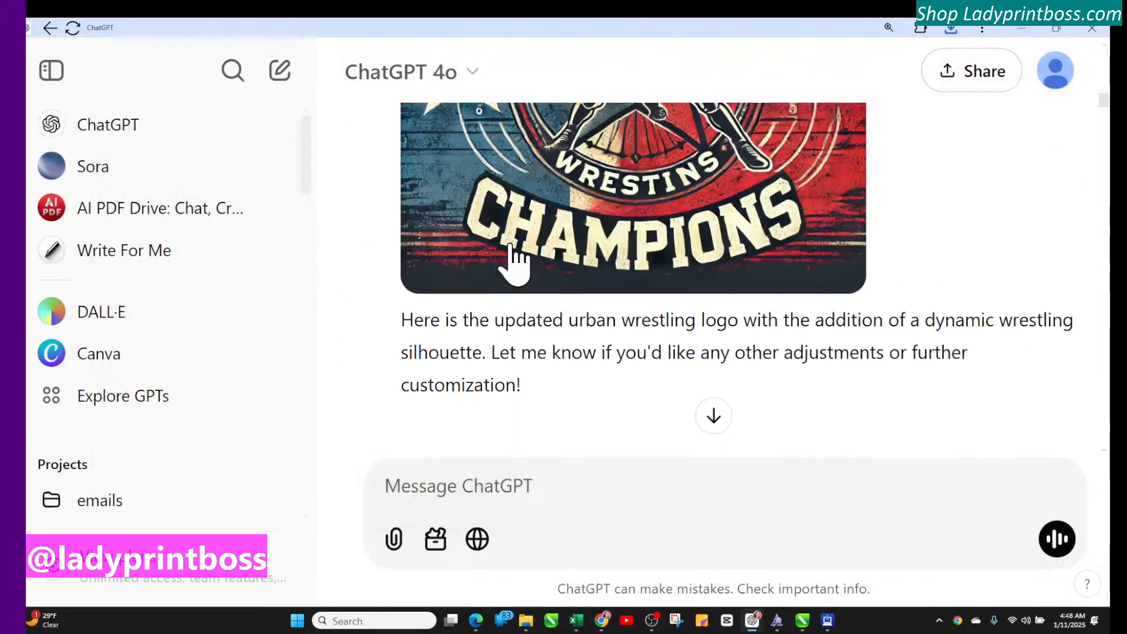
pyautogui.scroll(4, 514, 261)
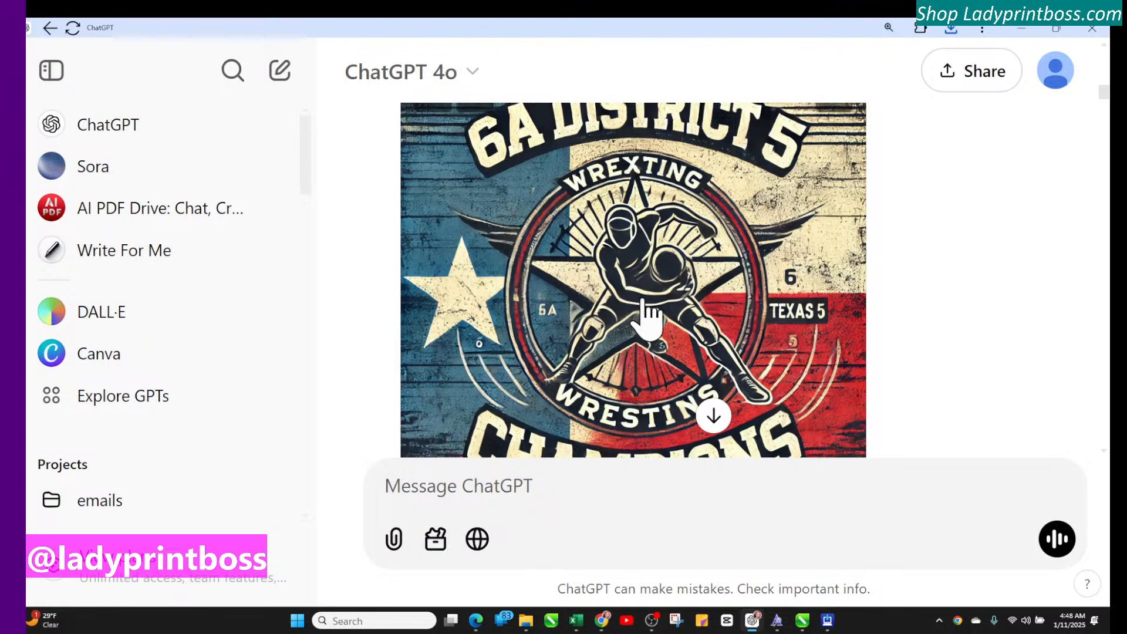
pyautogui.scroll(6, 649, 314)
pyautogui.scroll(-5, 658, 326)
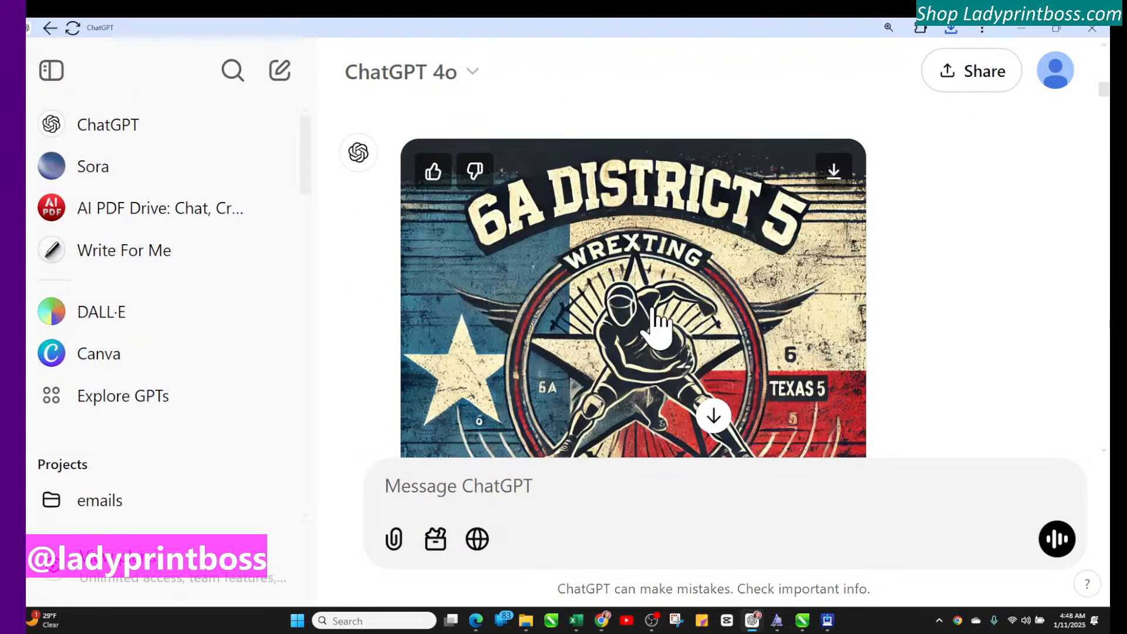
pyautogui.scroll(-3, 654, 320)
pyautogui.scroll(1, 672, 285)
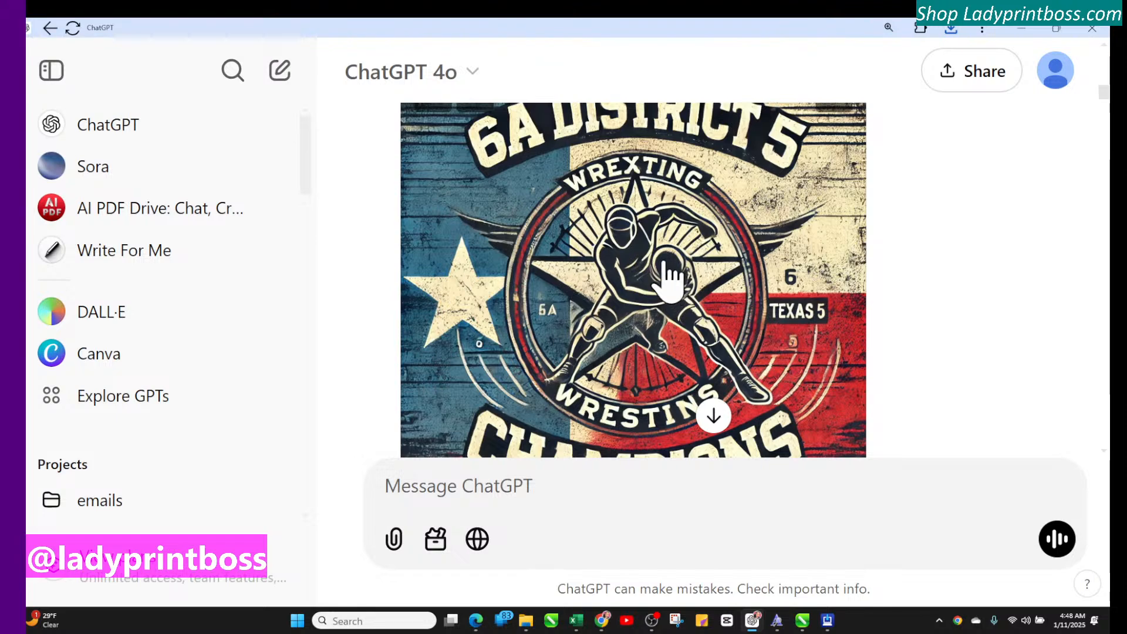
pyautogui.scroll(-1, 669, 282)
pyautogui.scroll(-2, 667, 276)
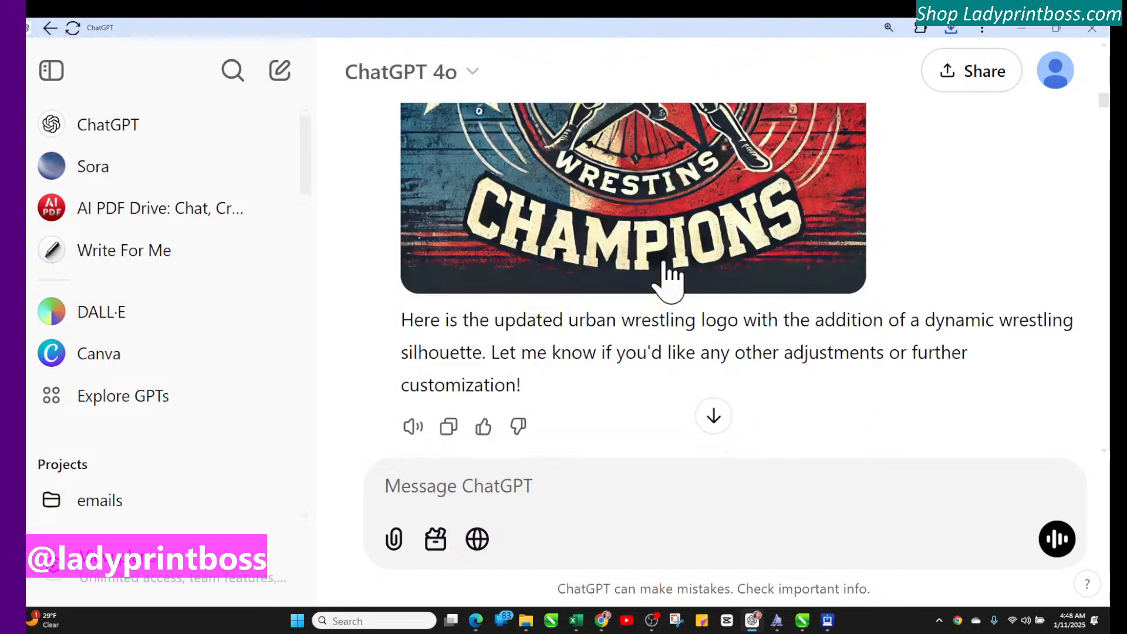
pyautogui.scroll(3, 667, 276)
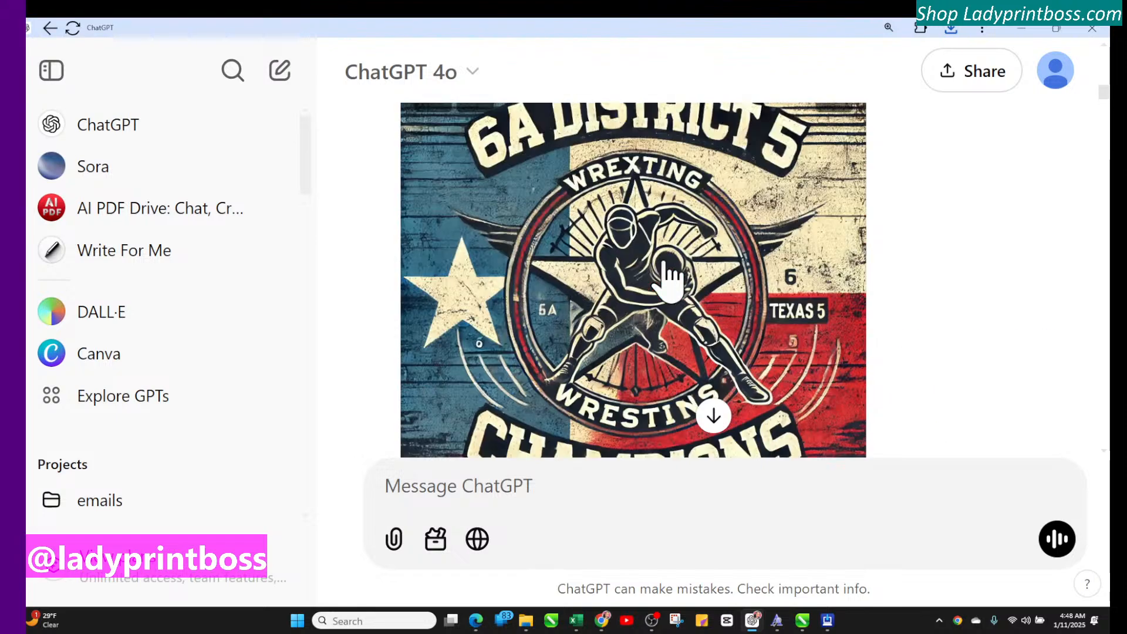
# Step: Reduce the page zoom to 100%
pyautogui.click(982, 28)
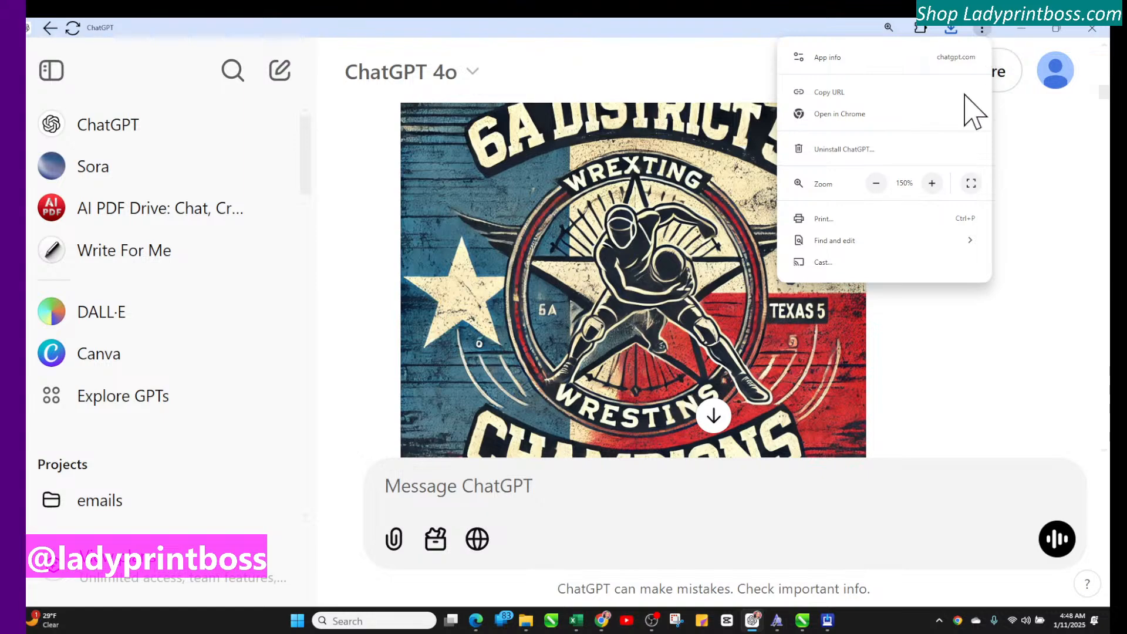
pyautogui.click(875, 183)
pyautogui.click(876, 183)
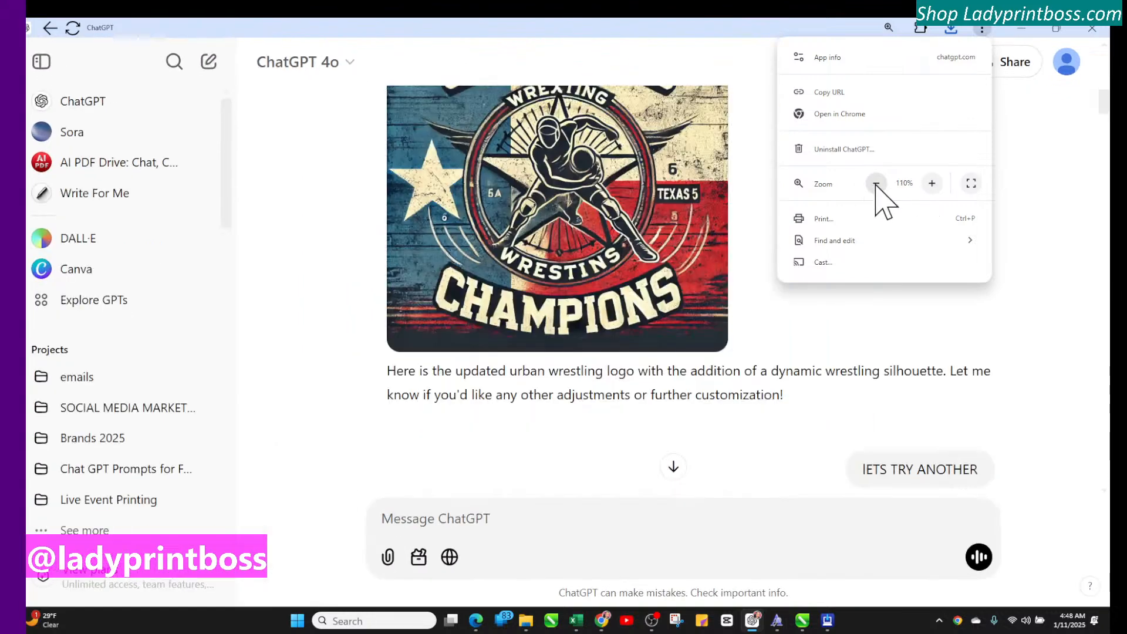
pyautogui.click(876, 183)
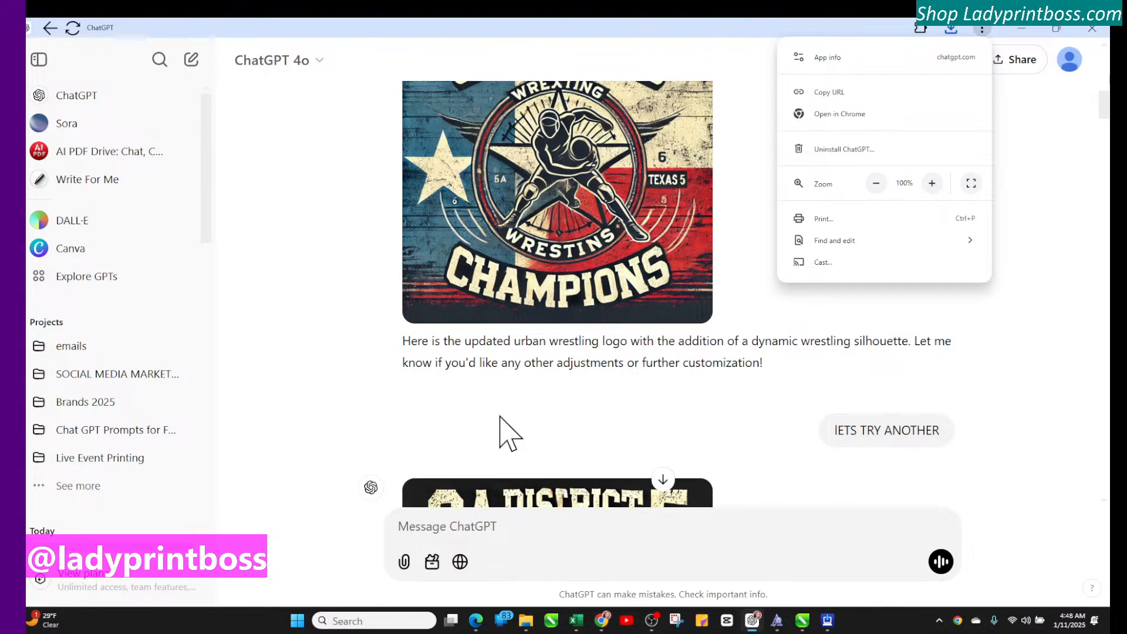
pyautogui.click(355, 367)
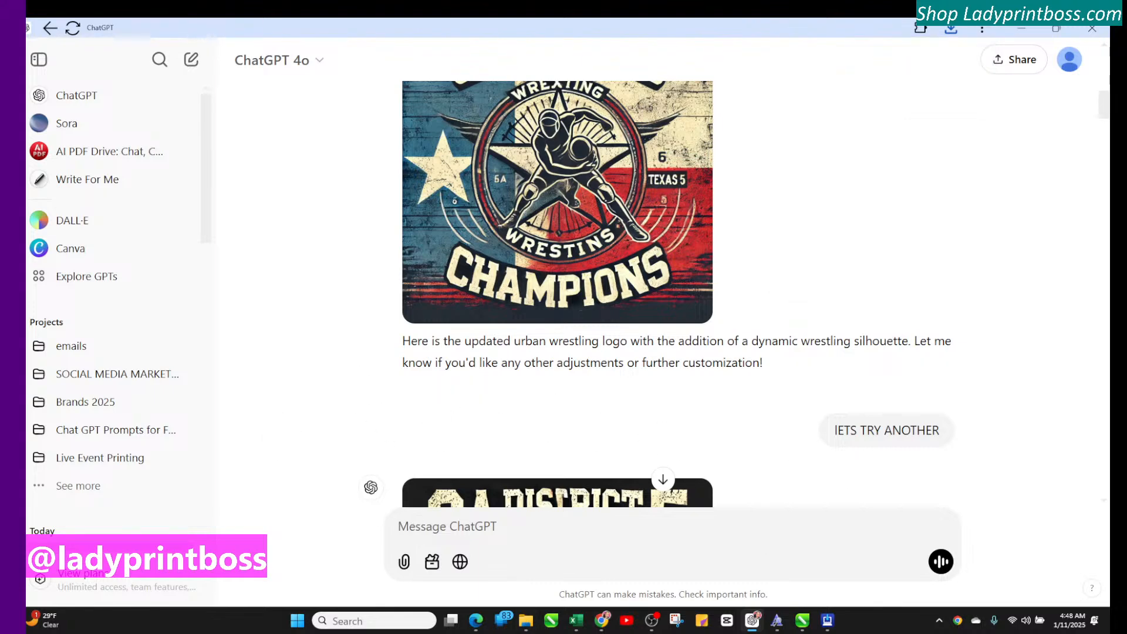
pyautogui.click(980, 30)
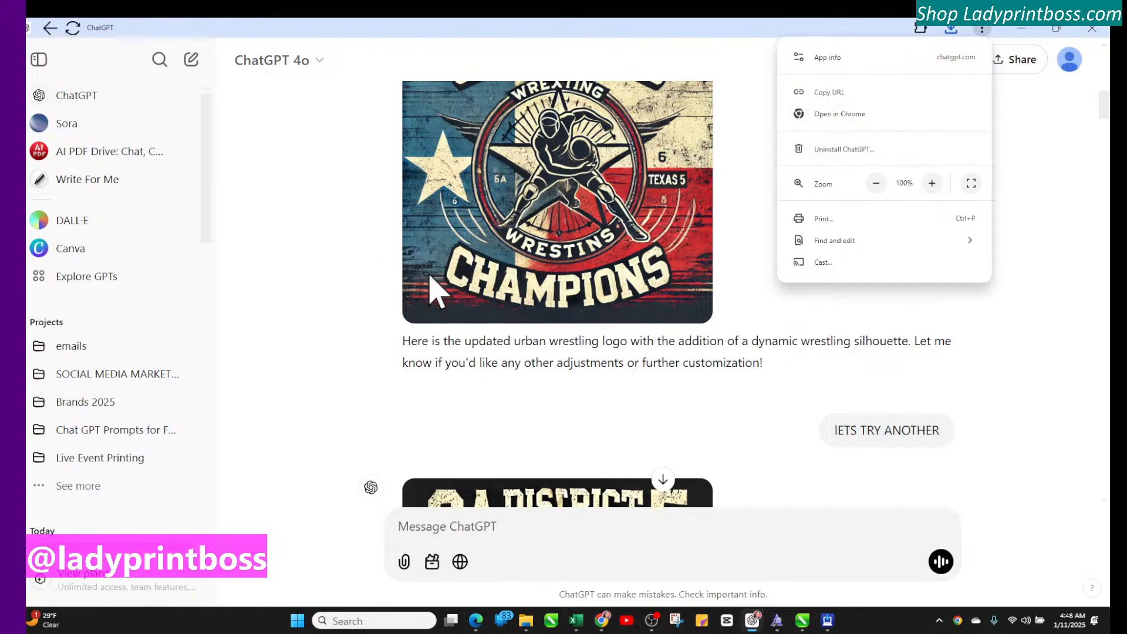
# Step: Open the Texas flag "6A District 5" logo with the circled star, save it to the computer, and close it
pyautogui.click(416, 296)
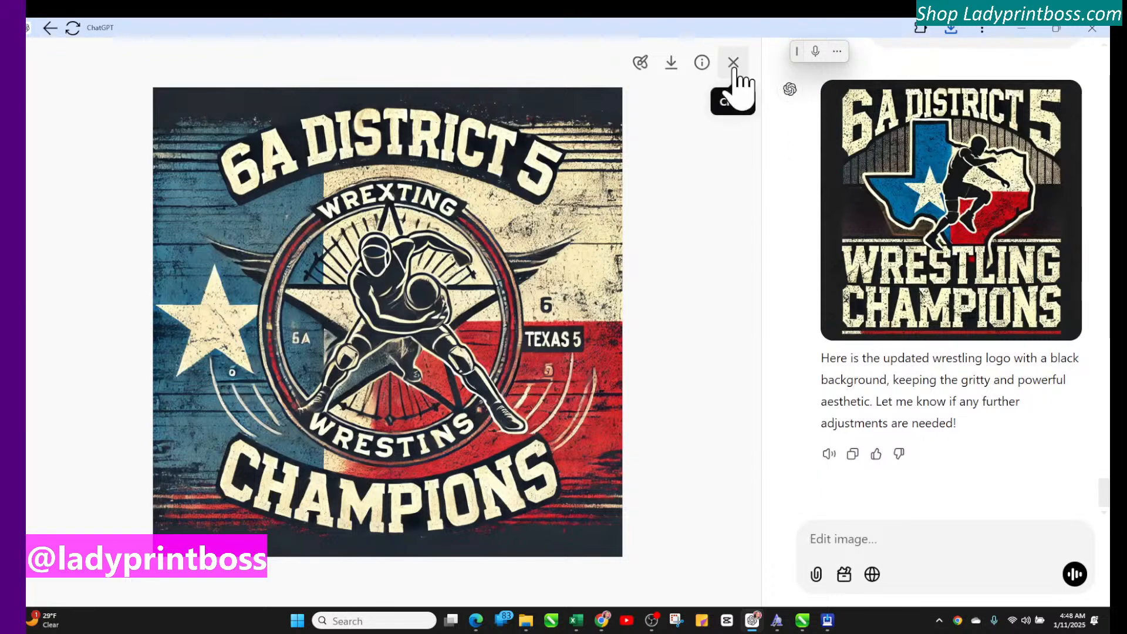
pyautogui.click(671, 63)
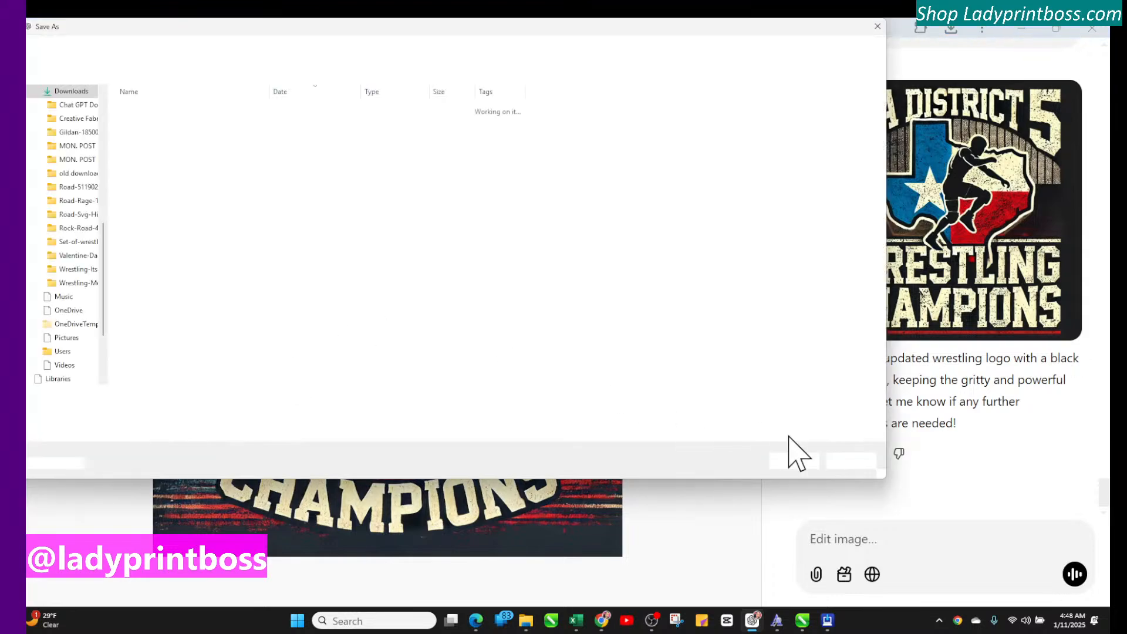
pyautogui.click(794, 460)
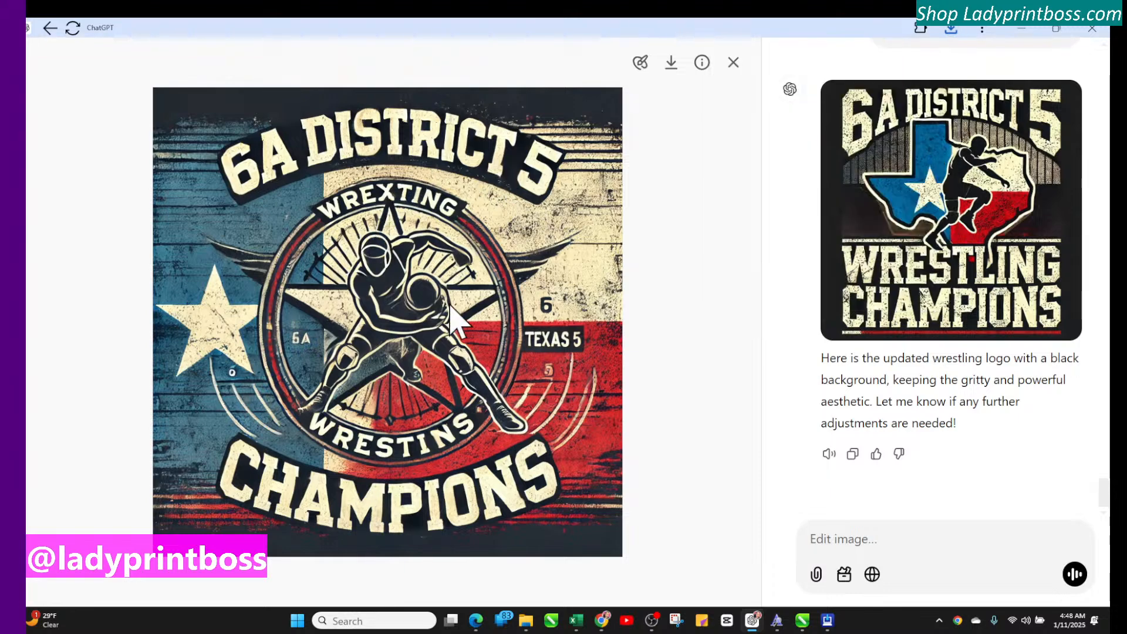
pyautogui.click(733, 62)
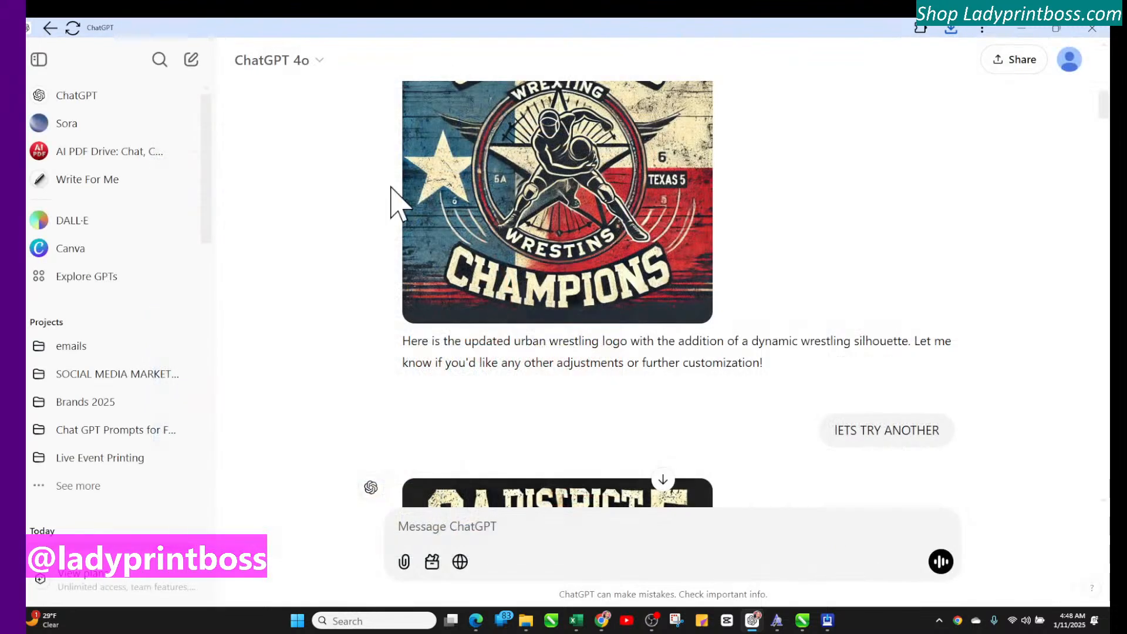
# Step: Find the "HIGH SCHOOL WRESTLING" logo with two wrestlers and crossed arrows over an American flag in the conversation and open it
pyautogui.scroll(10, 473, 322)
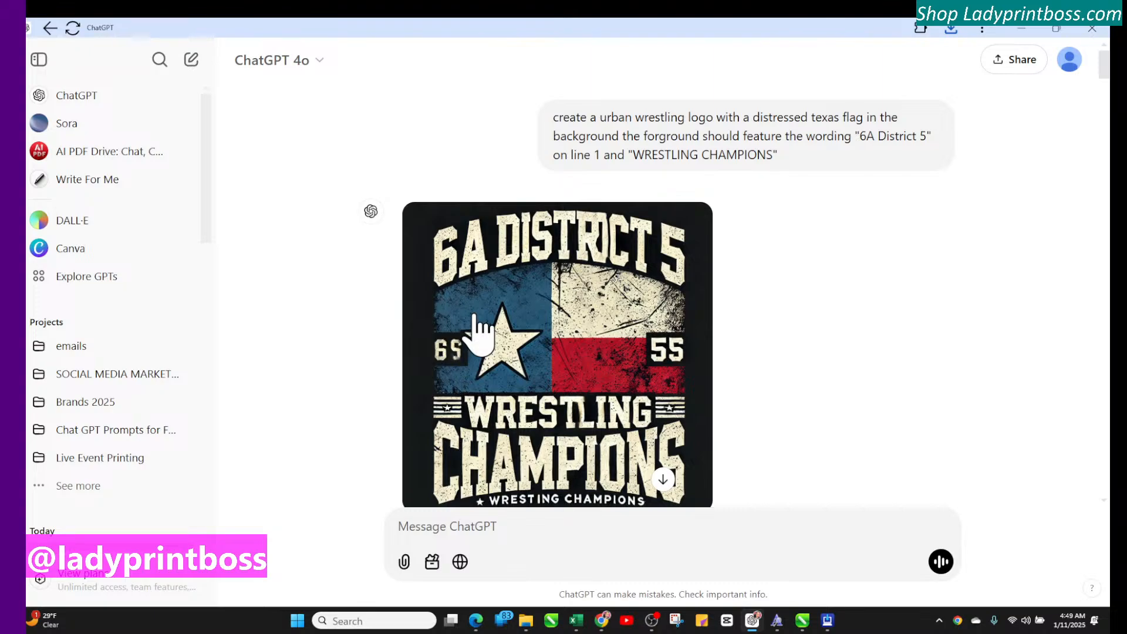
pyautogui.scroll(-15, 477, 329)
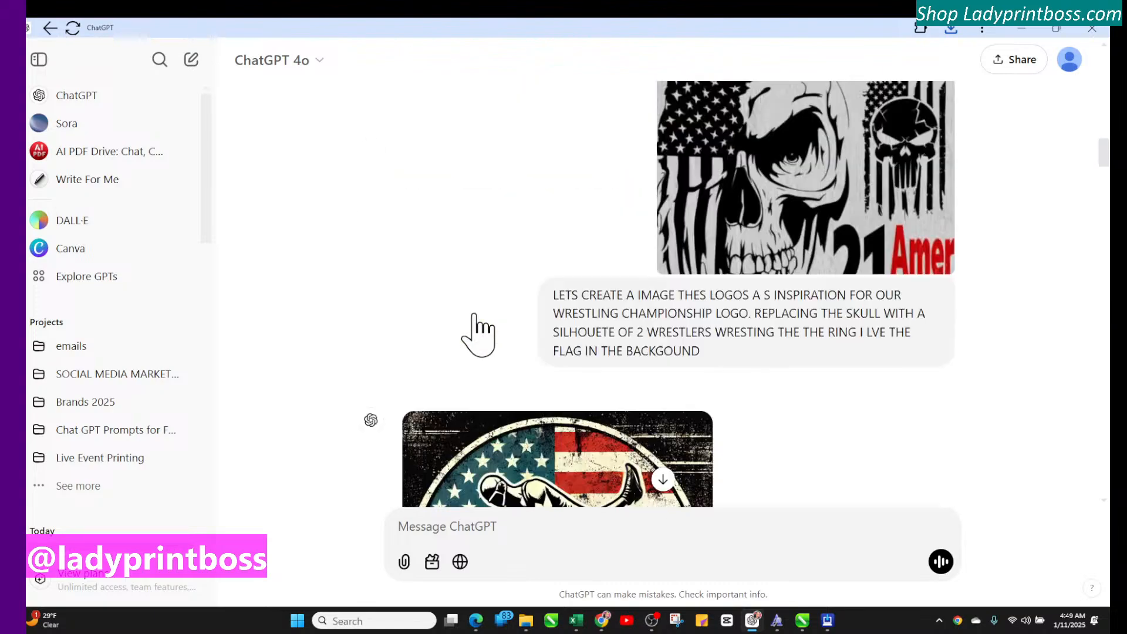
pyautogui.scroll(-15, 476, 332)
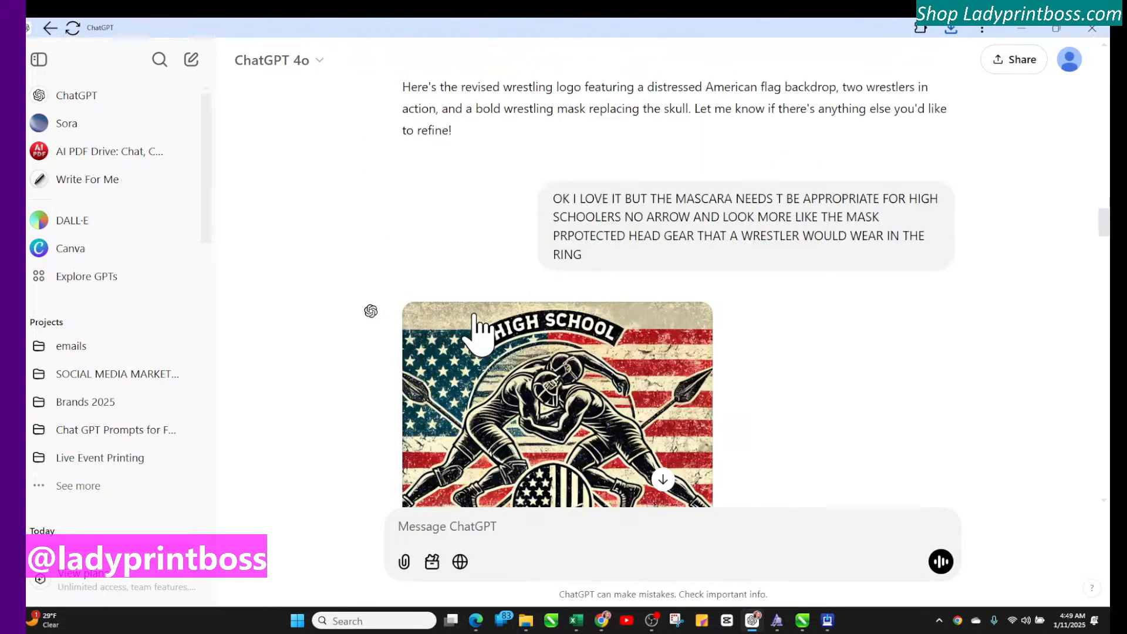
pyautogui.scroll(-5, 474, 320)
pyautogui.scroll(3, 473, 314)
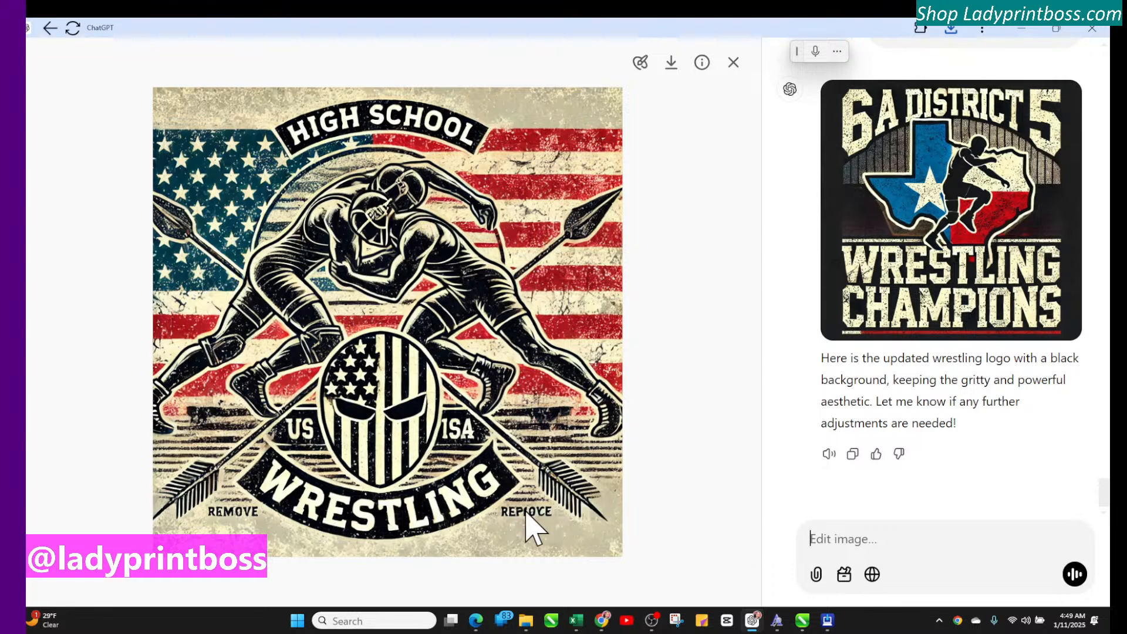
# Step: Mask the "REMOVE", "REPLOVE", "US" and "ISA" lettering and the "HIGH SCHOOL" and "WRESTLING" banner text with a smaller selection brush
pyautogui.click(640, 62)
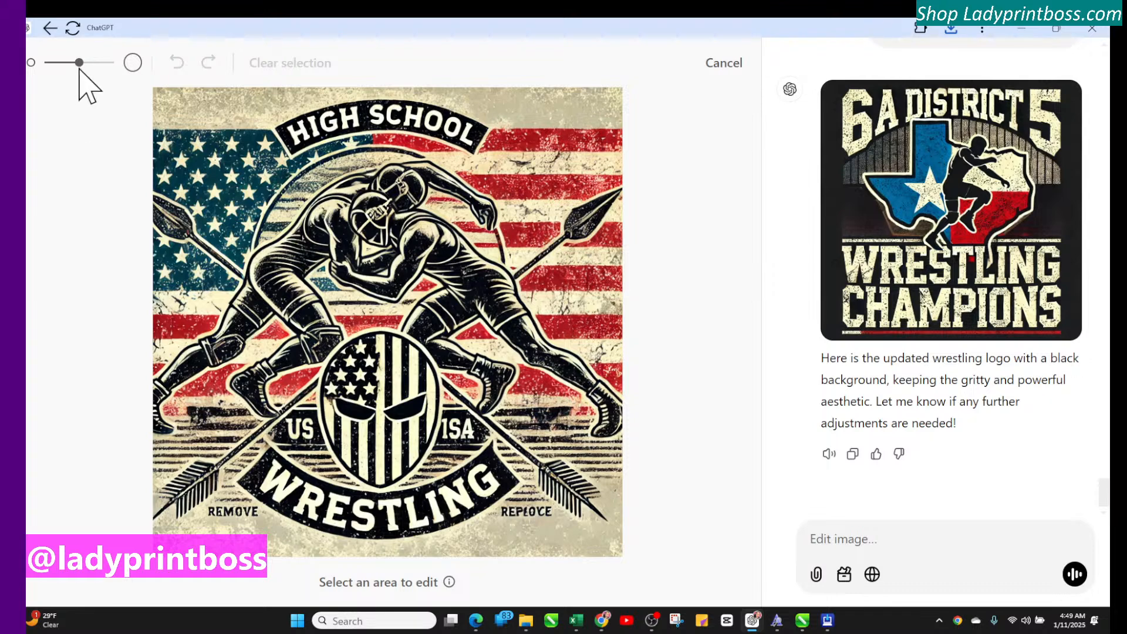
pyautogui.moveTo(78, 68); pyautogui.dragTo(54, 69)
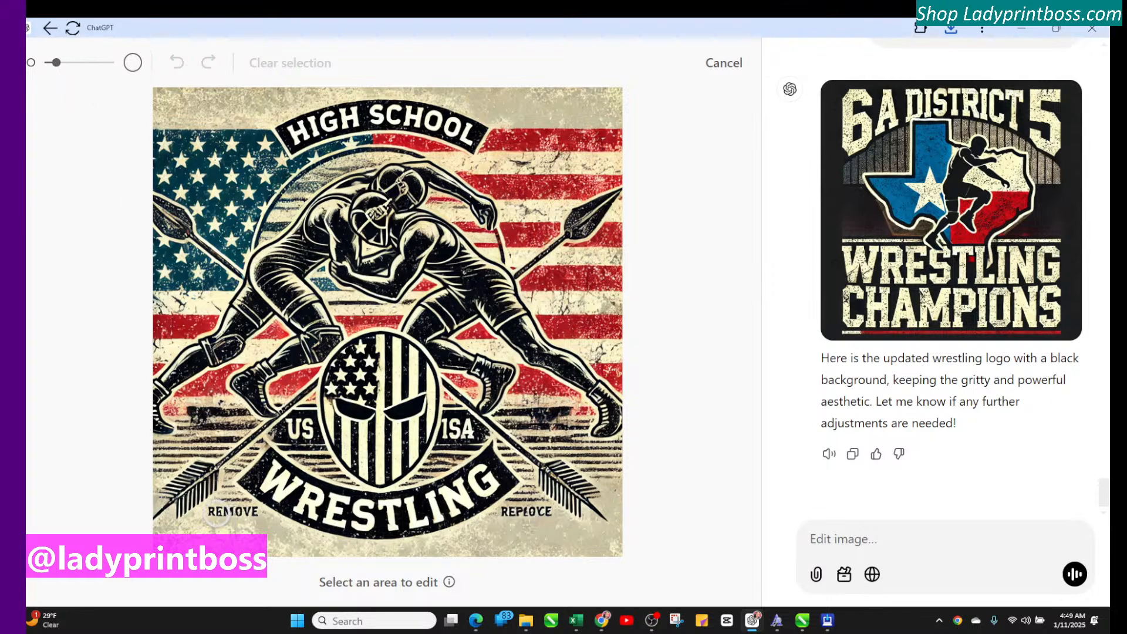
pyautogui.moveTo(209, 512); pyautogui.dragTo(265, 512)
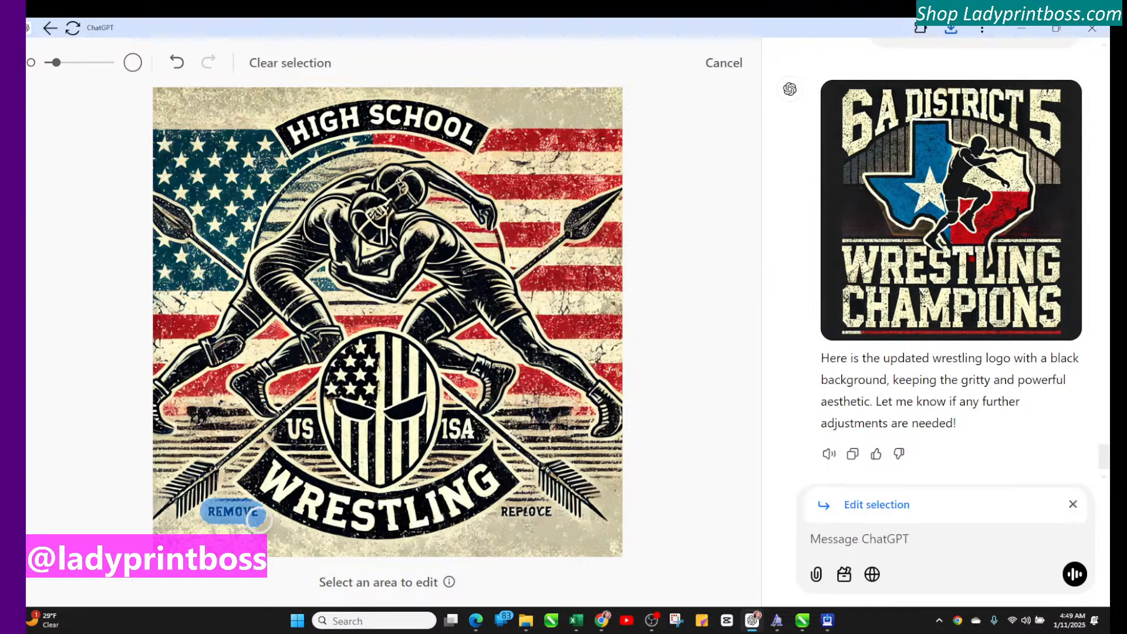
pyautogui.moveTo(508, 516); pyautogui.dragTo(559, 516)
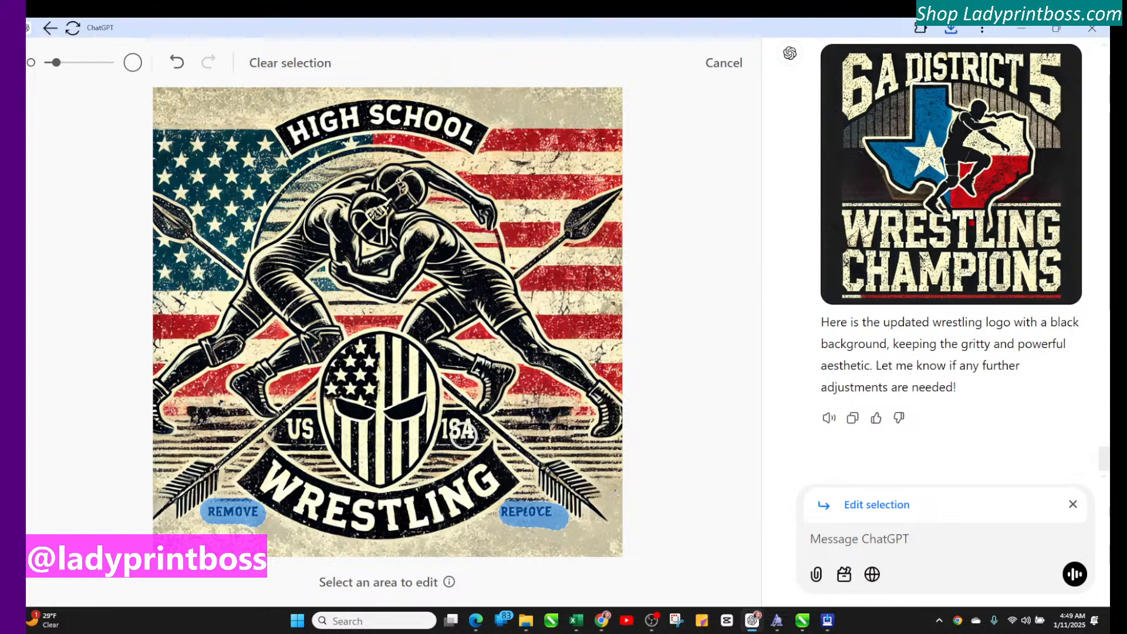
pyautogui.moveTo(464, 432); pyautogui.dragTo(464, 428)
pyautogui.moveTo(306, 430); pyautogui.dragTo(302, 431)
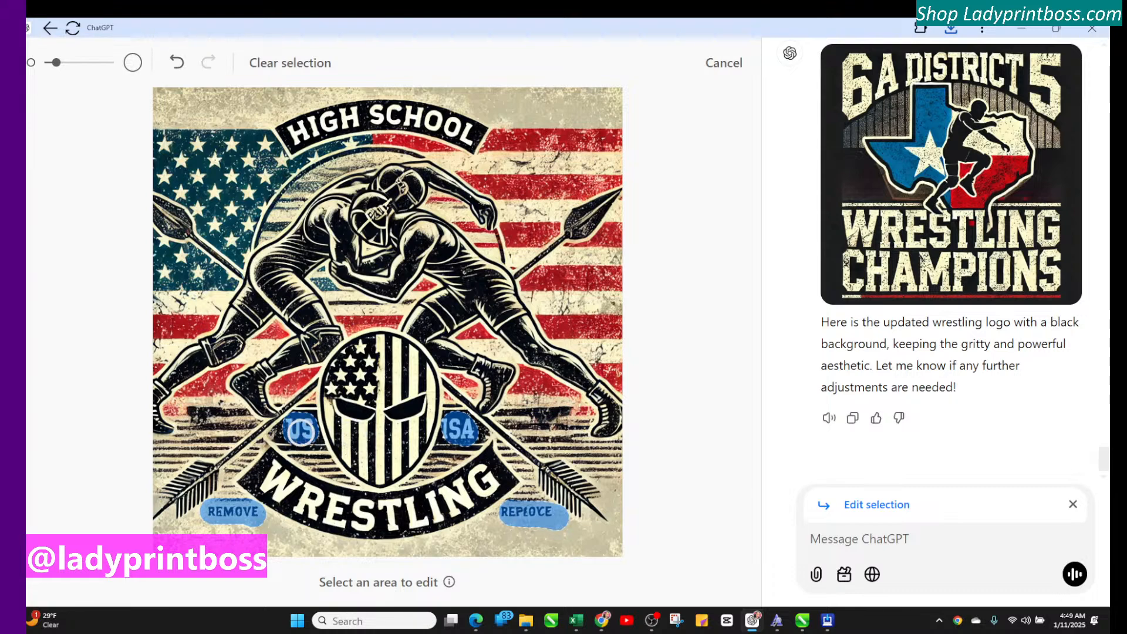
pyautogui.moveTo(296, 127)
pyautogui.mouseDown()
pyautogui.moveTo(365, 111)
pyautogui.moveTo(465, 131)
pyautogui.mouseUp()
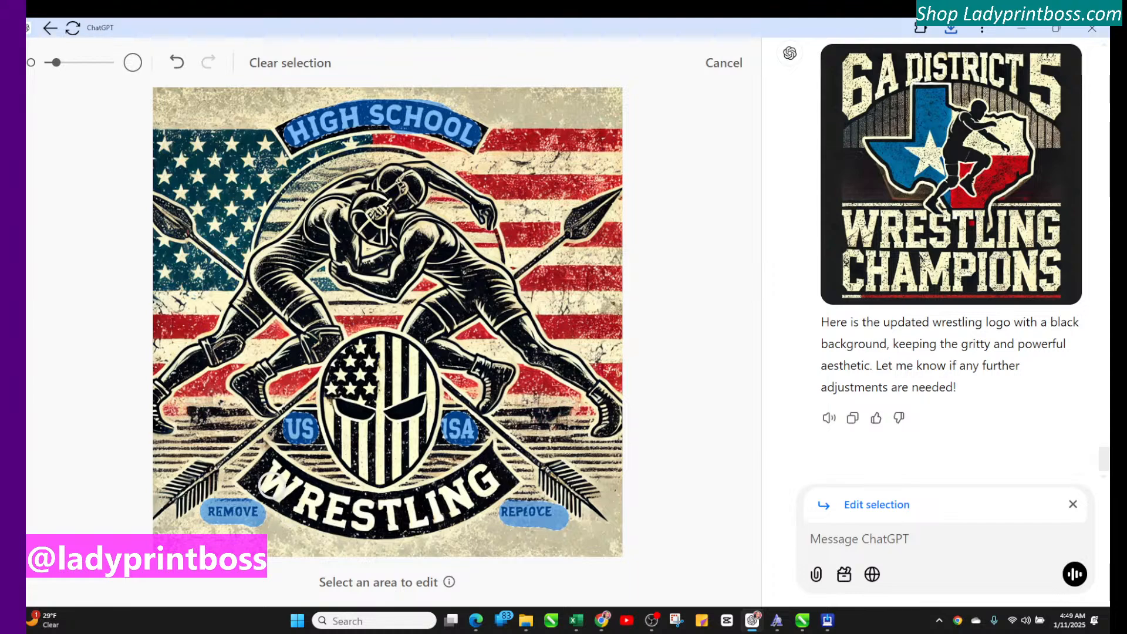
pyautogui.moveTo(267, 482)
pyautogui.mouseDown()
pyautogui.moveTo(322, 509)
pyautogui.moveTo(274, 469)
pyautogui.moveTo(302, 501)
pyautogui.moveTo(358, 518)
pyautogui.moveTo(458, 496)
pyautogui.moveTo(486, 470)
pyautogui.moveTo(491, 482)
pyautogui.moveTo(404, 522)
pyautogui.moveTo(324, 503)
pyautogui.moveTo(392, 508)
pyautogui.mouseUp()
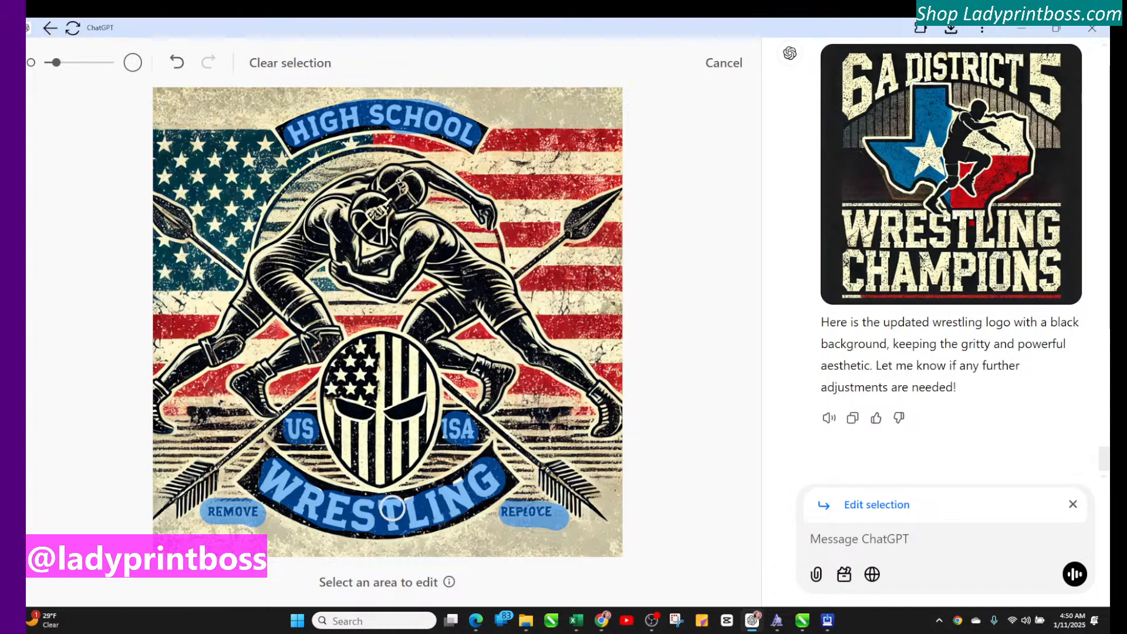
# Step: Submit the edit prompt "REMOVE" for the masked lettering
pyautogui.click(829, 536)
pyautogui.write('REMVO')
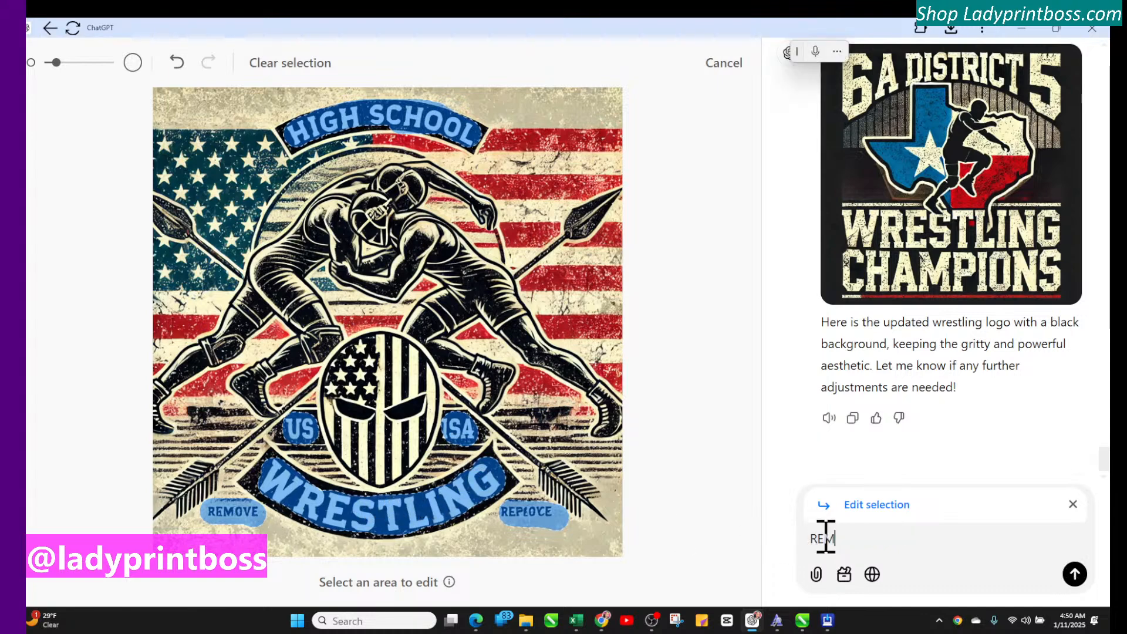
pyautogui.press('BackSpace')
pyautogui.press('BackSpace')
pyautogui.write('OVE')
pyautogui.press('Return')
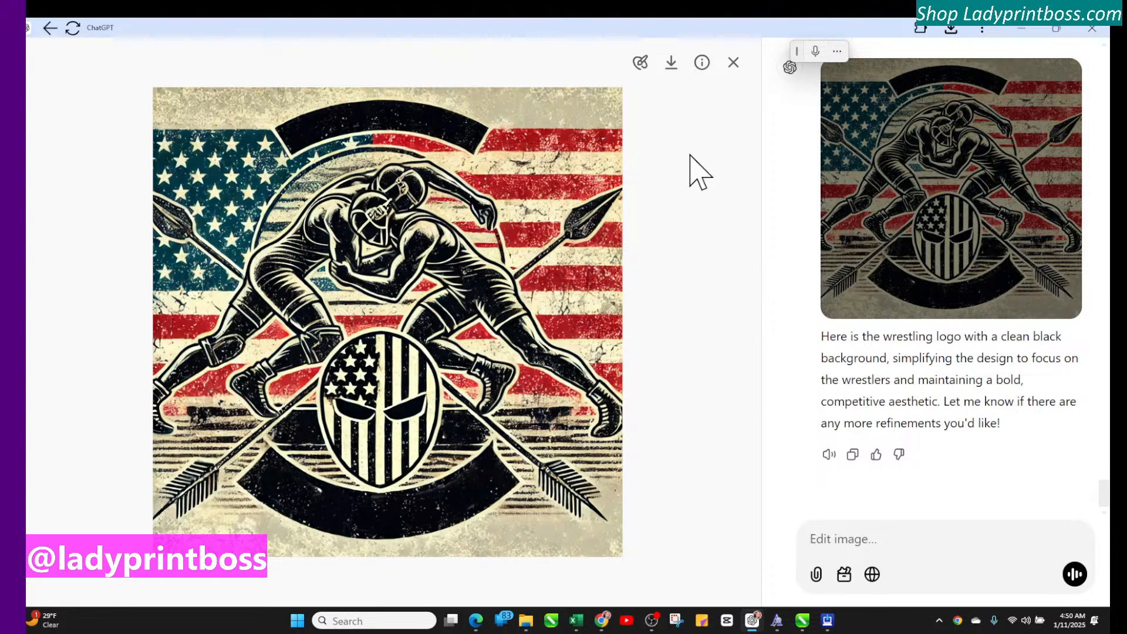
# Step: Mask the arrowhead and shaft over the flag's star field in the newly generated wrestlers logo
pyautogui.click(640, 62)
pyautogui.moveTo(176, 170)
pyautogui.mouseDown()
pyautogui.moveTo(186, 206)
pyautogui.moveTo(175, 241)
pyautogui.moveTo(210, 243)
pyautogui.mouseUp()
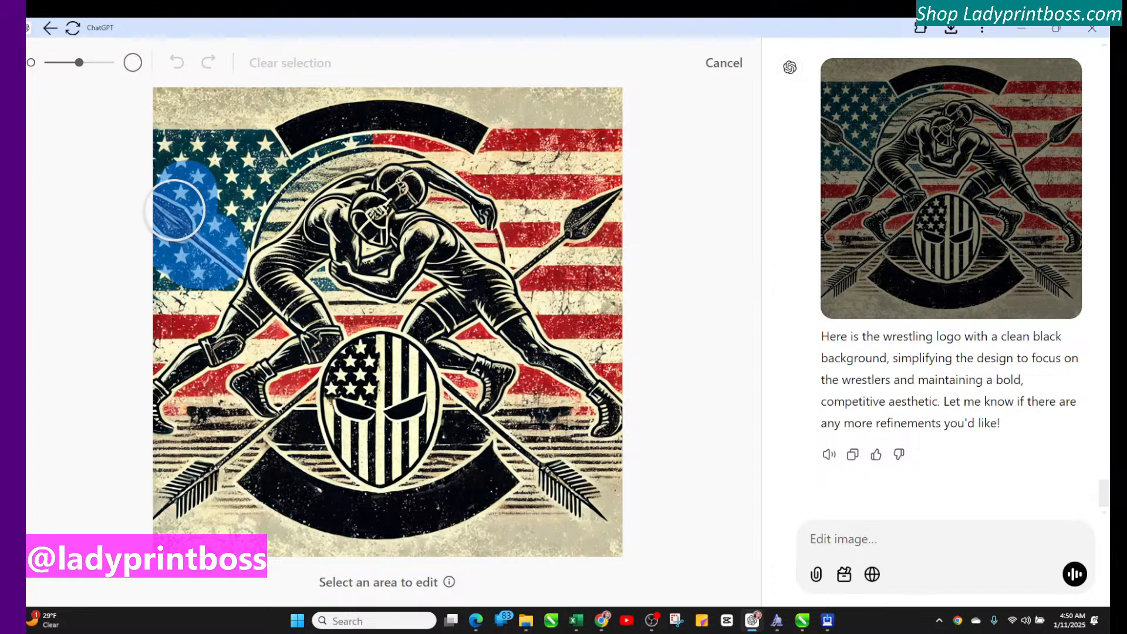
pyautogui.click(174, 209)
pyautogui.click(827, 543)
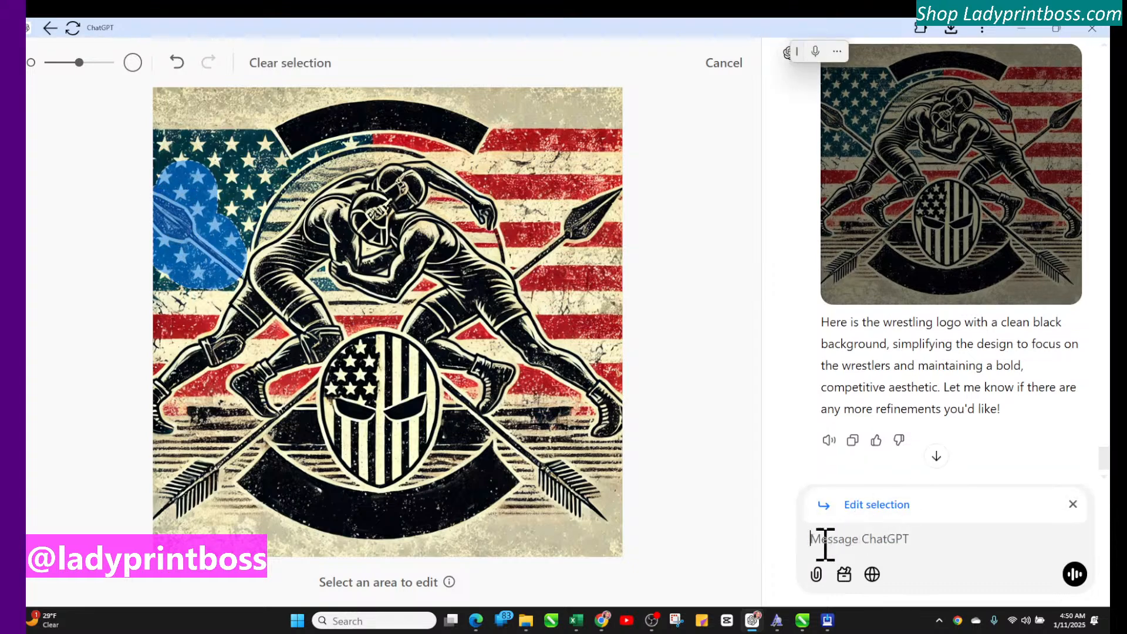
pyautogui.write('M')
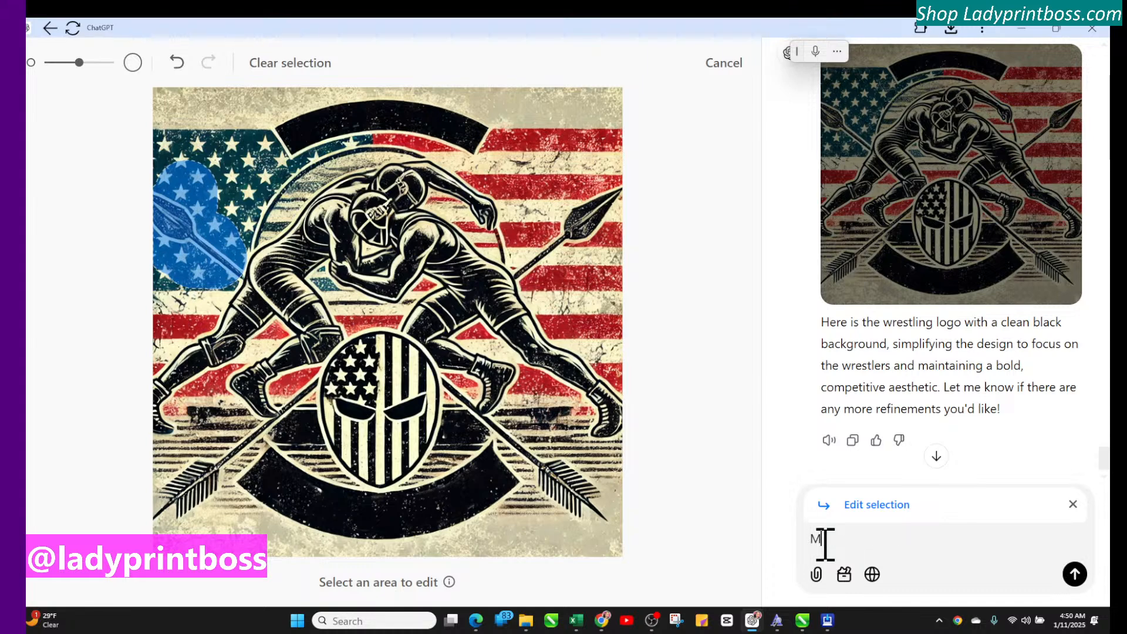
pyautogui.write('AKE FLAG')
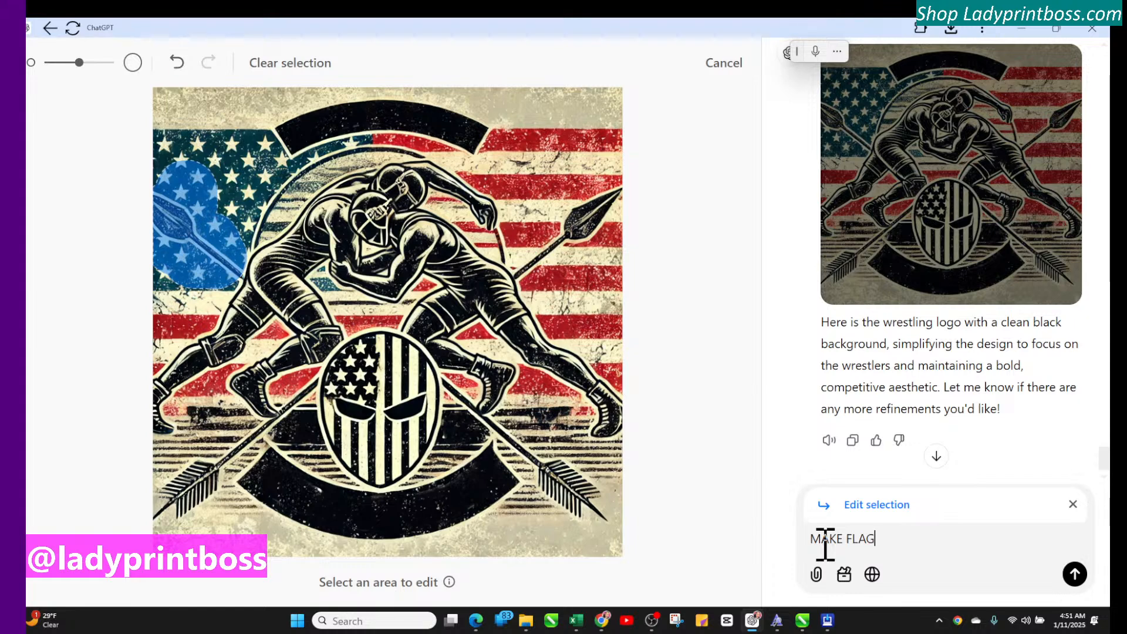
pyautogui.press('BackSpace')
pyautogui.press('BackSpace')
pyautogui.press('BackSpace')
pyautogui.press('BackSpace')
pyautogui.press('BackSpace')
pyautogui.press('BackSpace')
pyautogui.press('BackSpace')
pyautogui.press('BackSpace')
pyautogui.press('BackSpace')
# Step: Submit the edit prompt "REPLACE SPEAR AND EXTEND THE FLAG" for the masked arrowhead over the star field
pyautogui.write('REPLACE SPEAR WITH')
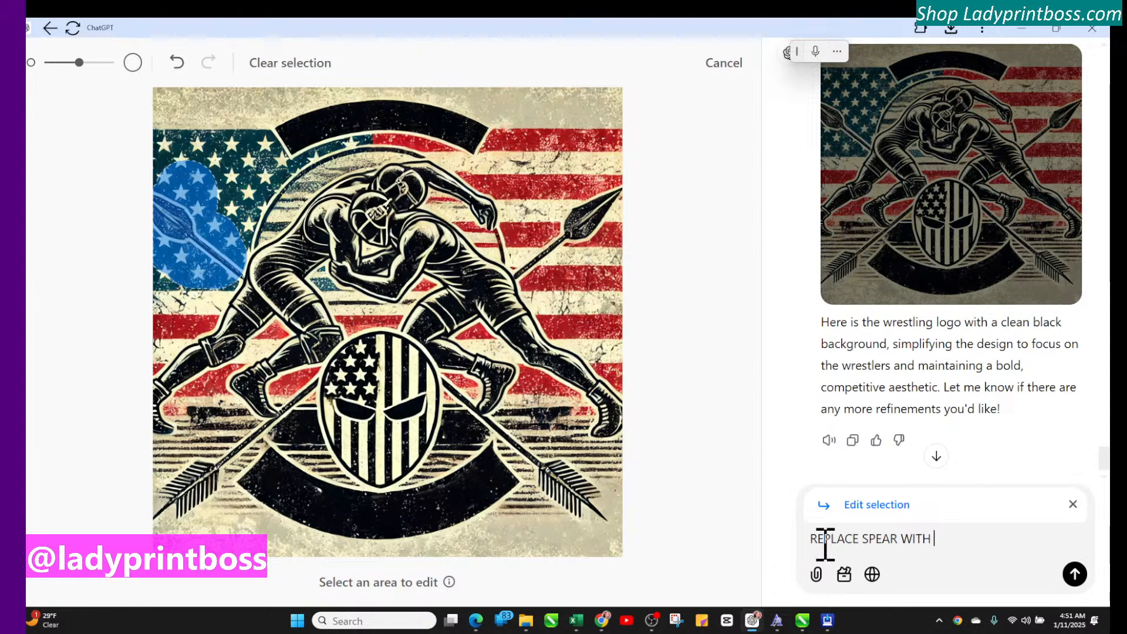
pyautogui.press('BackSpace')
pyautogui.press('BackSpace')
pyautogui.press('BackSpace')
pyautogui.press('BackSpace')
pyautogui.write('AND EX')
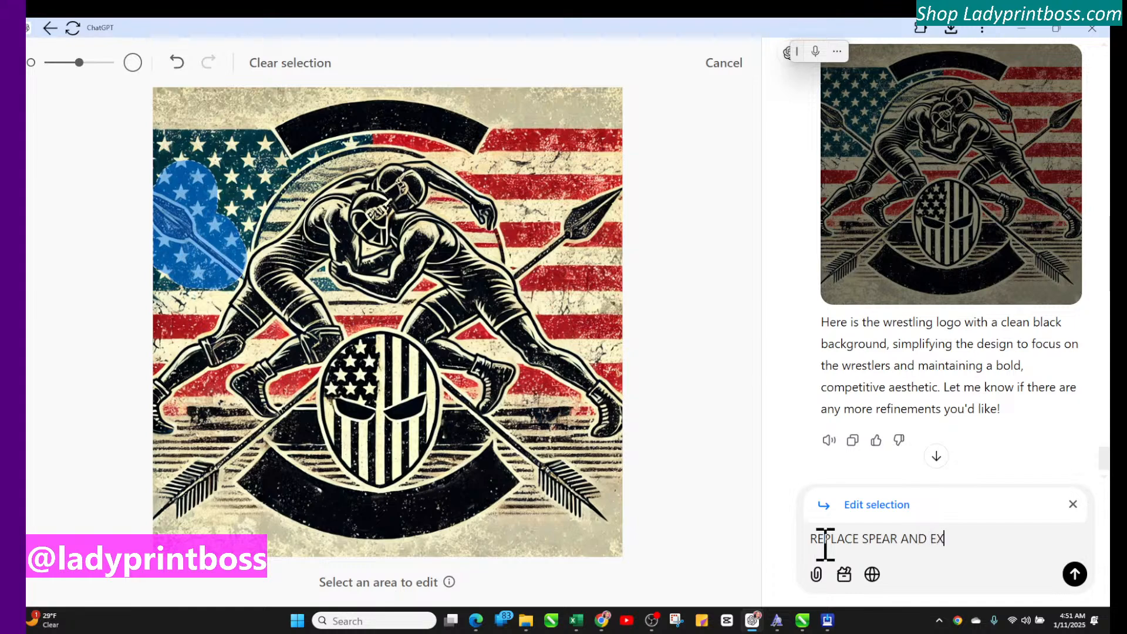
pyautogui.write('TEND THE FLA')
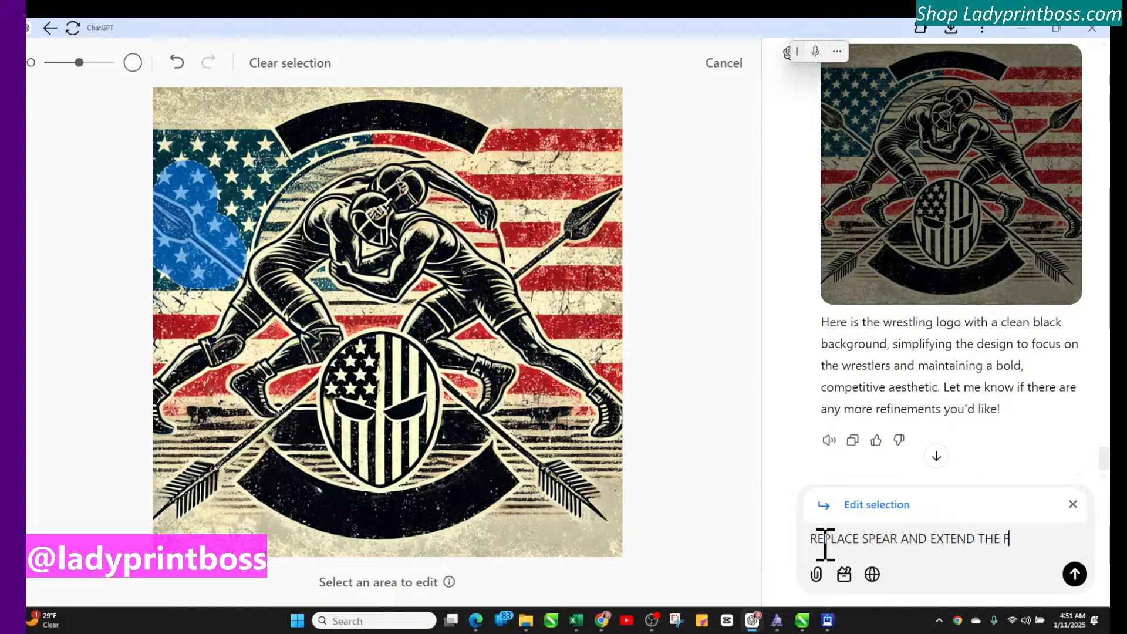
pyautogui.write('D ')
pyautogui.write('G')
pyautogui.press('Return')
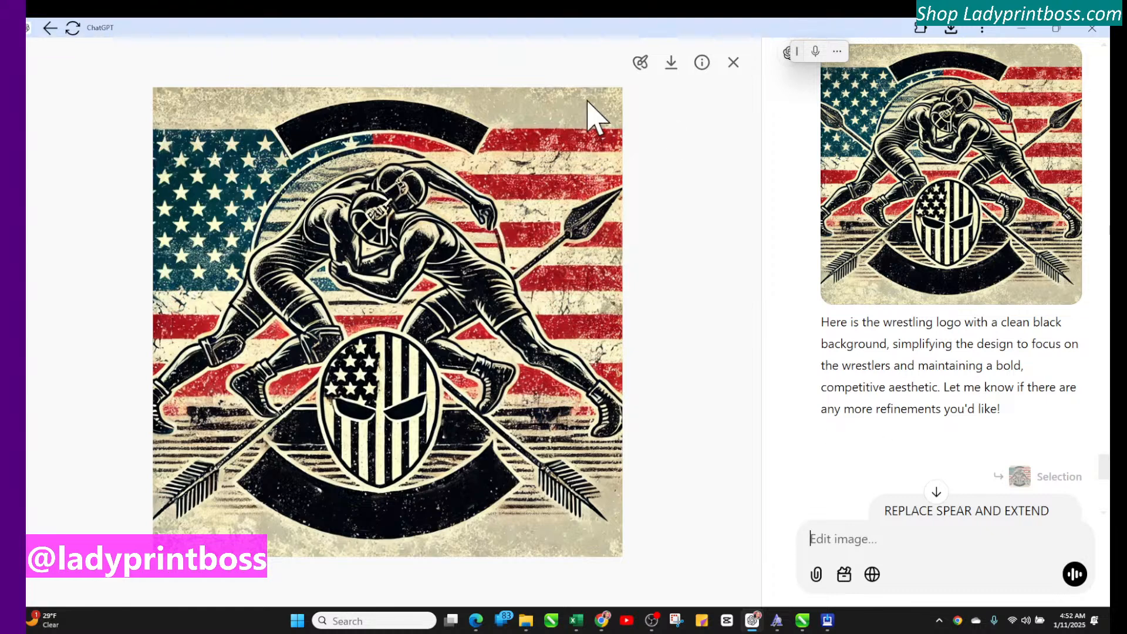
# Step: Mask the remaining arrowhead and shaft over the flag's red and white stripes in the newly generated logo
pyautogui.click(640, 62)
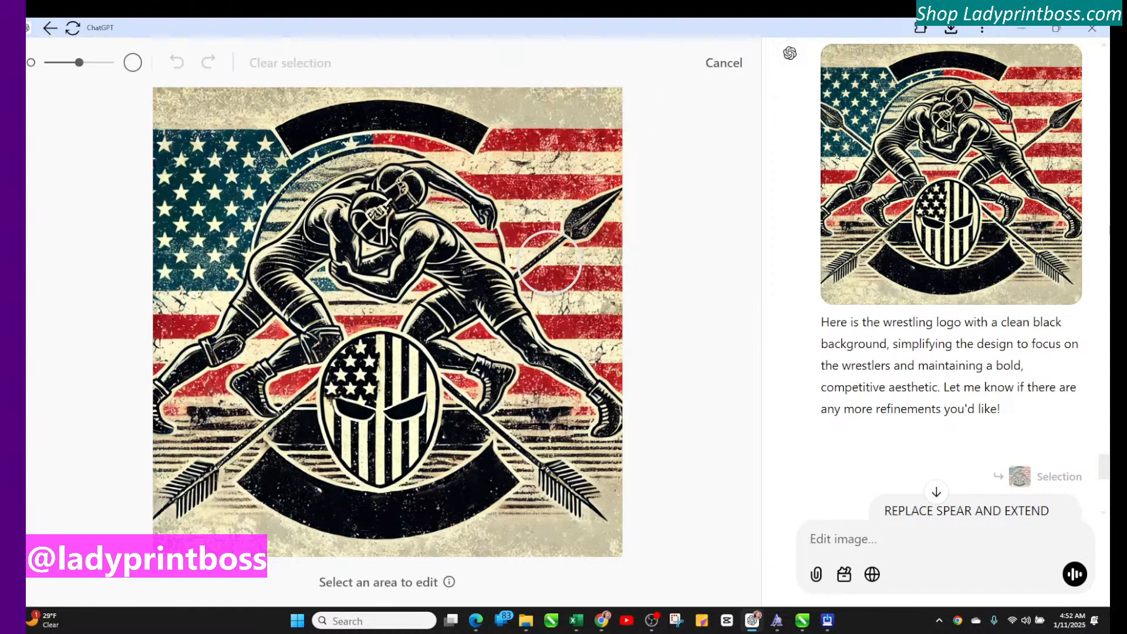
pyautogui.moveTo(607, 194); pyautogui.dragTo(558, 257)
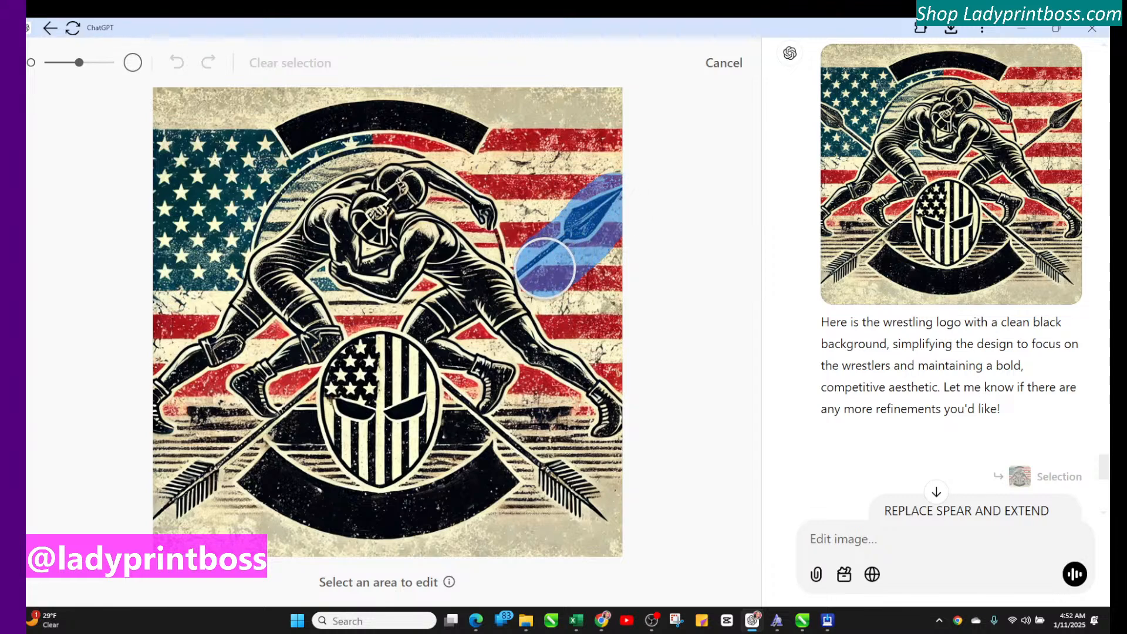
pyautogui.moveTo(573, 241); pyautogui.dragTo(601, 207)
# Step: Submit the edit prompt "REPLACE THE SPEAR EXTEND THE FLAG" for the masked arrowhead over the stripes
pyautogui.click(819, 541)
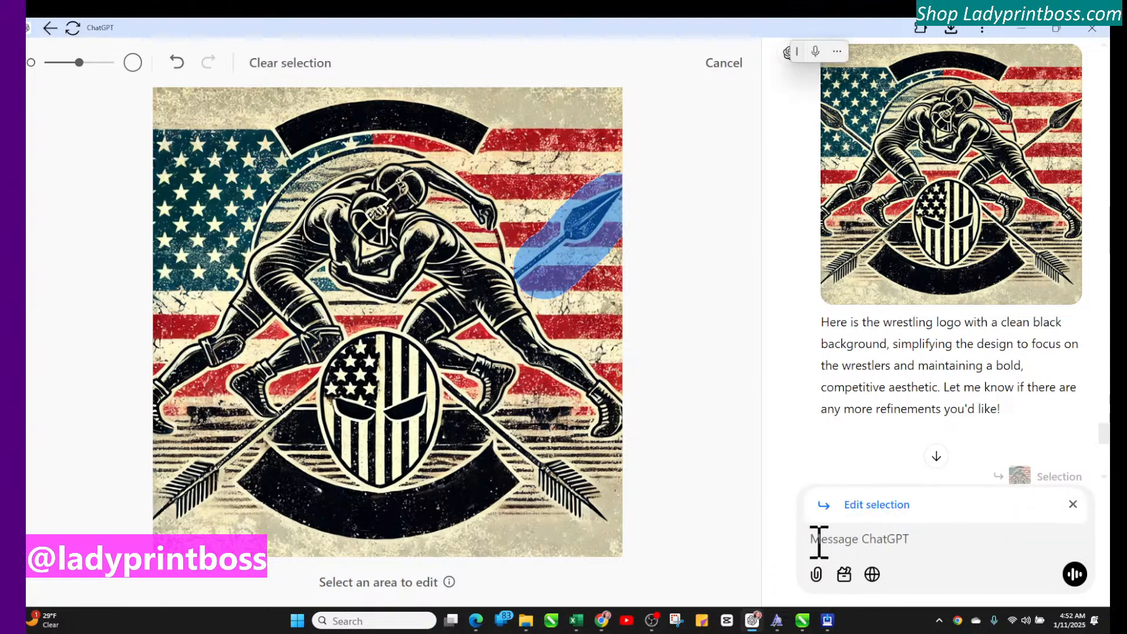
pyautogui.write('REPLACE')
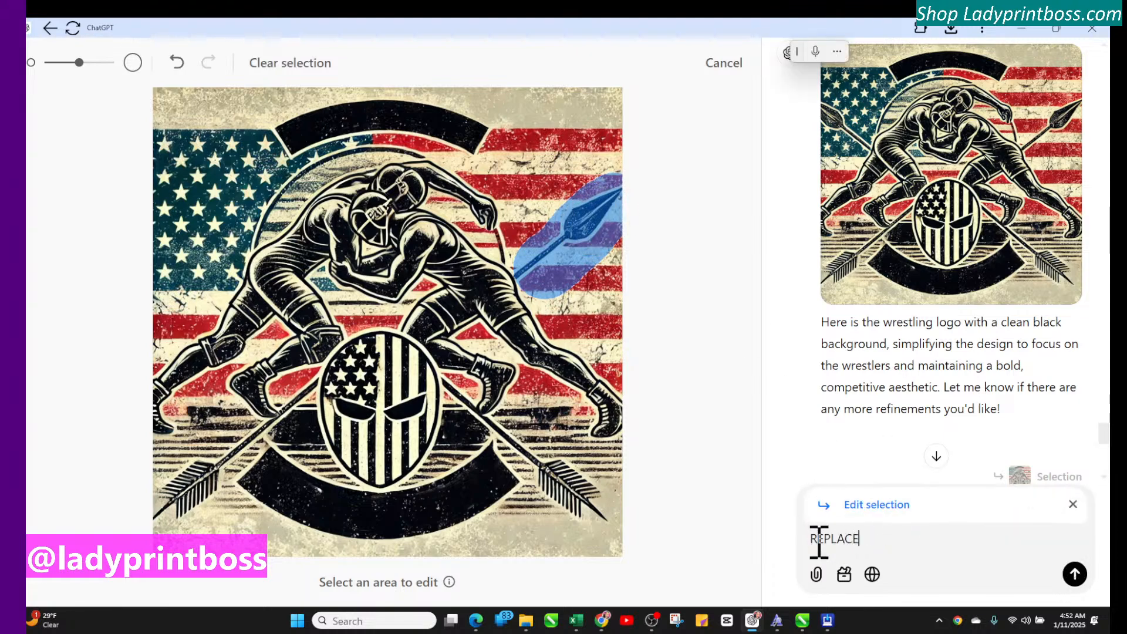
pyautogui.write(' THE SPEAR EXTEND THE')
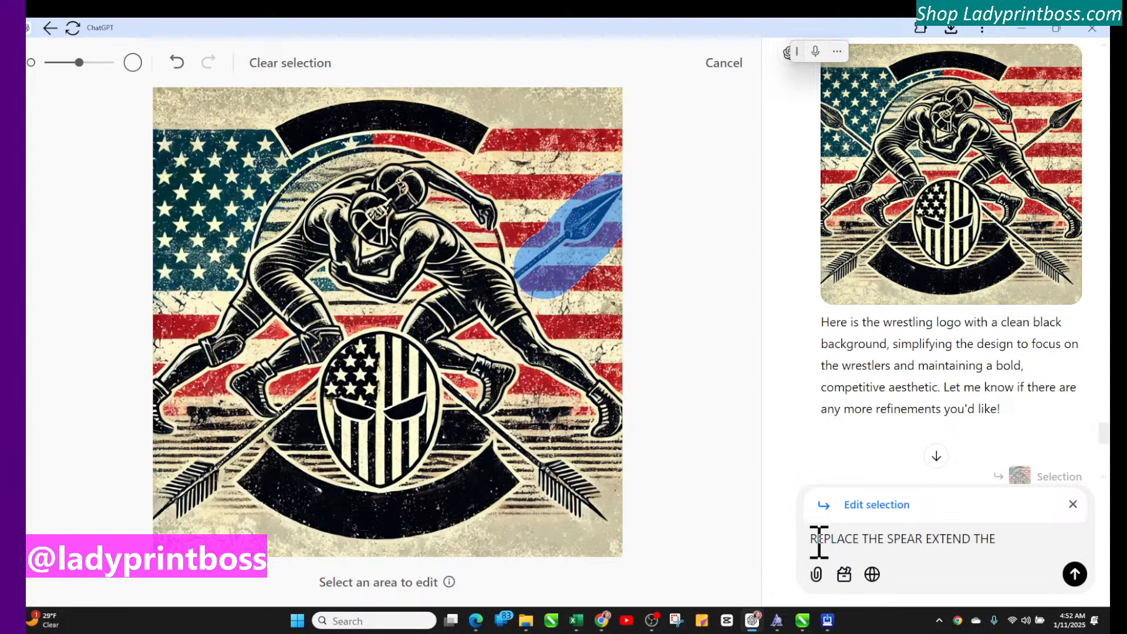
pyautogui.write(' FLAF')
pyautogui.press('BackSpace')
pyautogui.write('G')
pyautogui.press('Return')
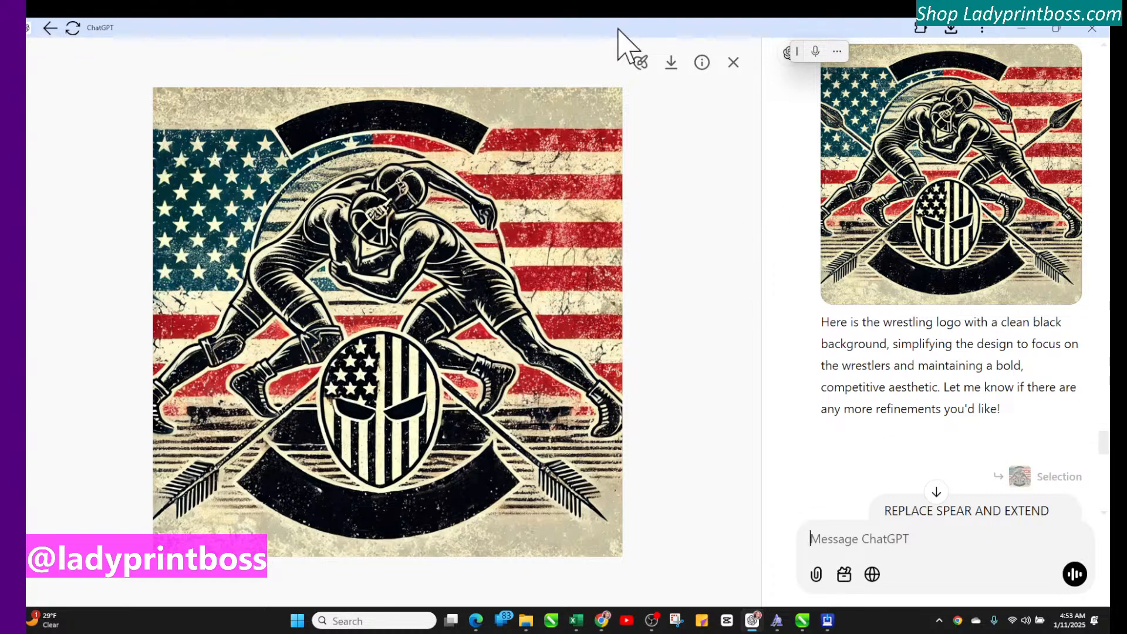
# Step: Mask both feathered arrow ends and their shafts beside the flag-patterned mask, using progressively smaller selection brushes
pyautogui.click(640, 62)
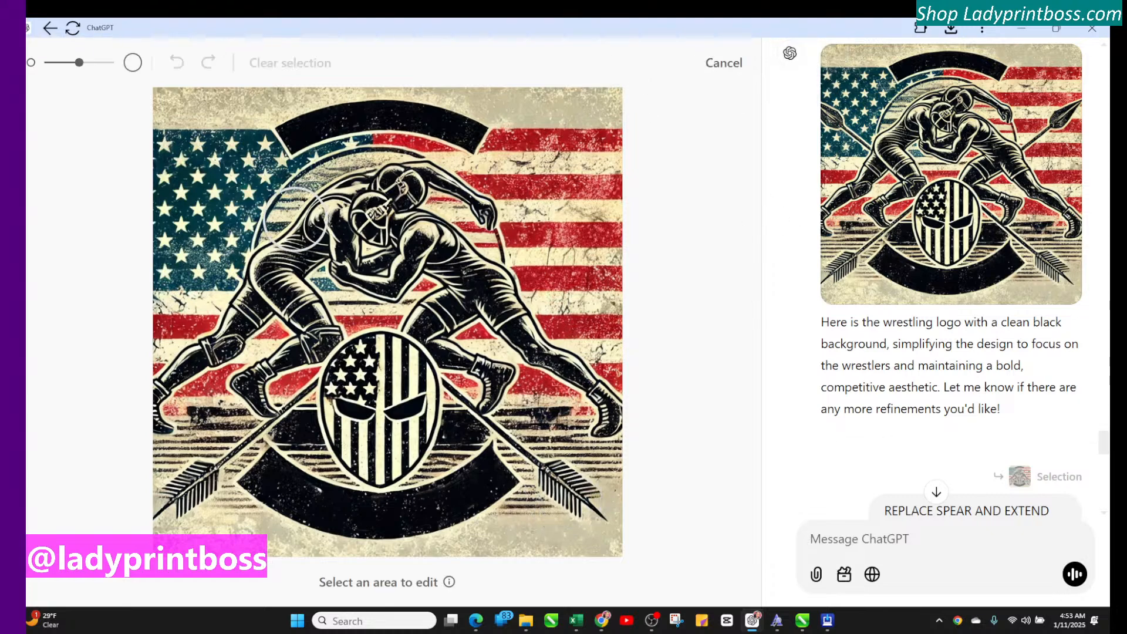
pyautogui.moveTo(79, 63); pyautogui.dragTo(65, 62)
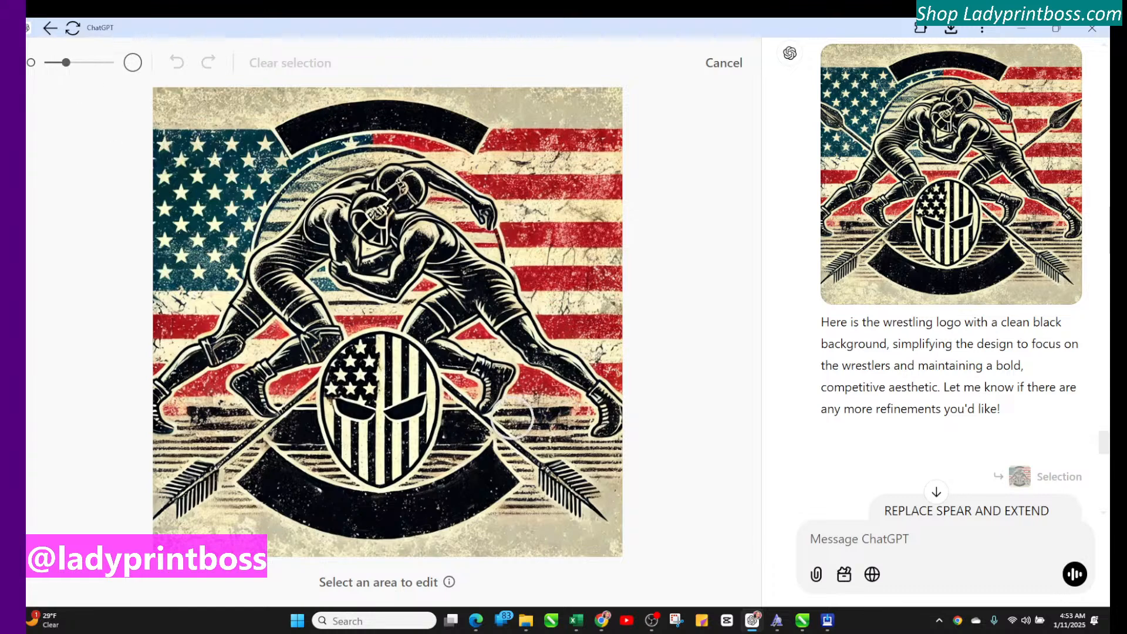
pyautogui.moveTo(600, 508); pyautogui.dragTo(511, 428)
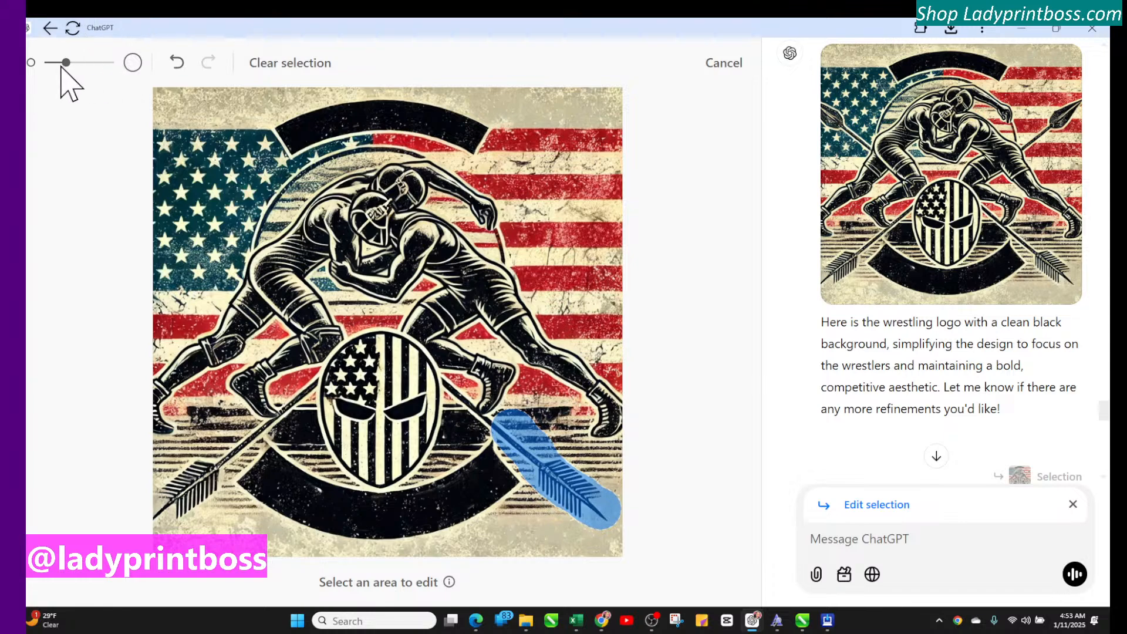
pyautogui.moveTo(65, 62); pyautogui.dragTo(53, 62)
pyautogui.moveTo(450, 389); pyautogui.dragTo(467, 404)
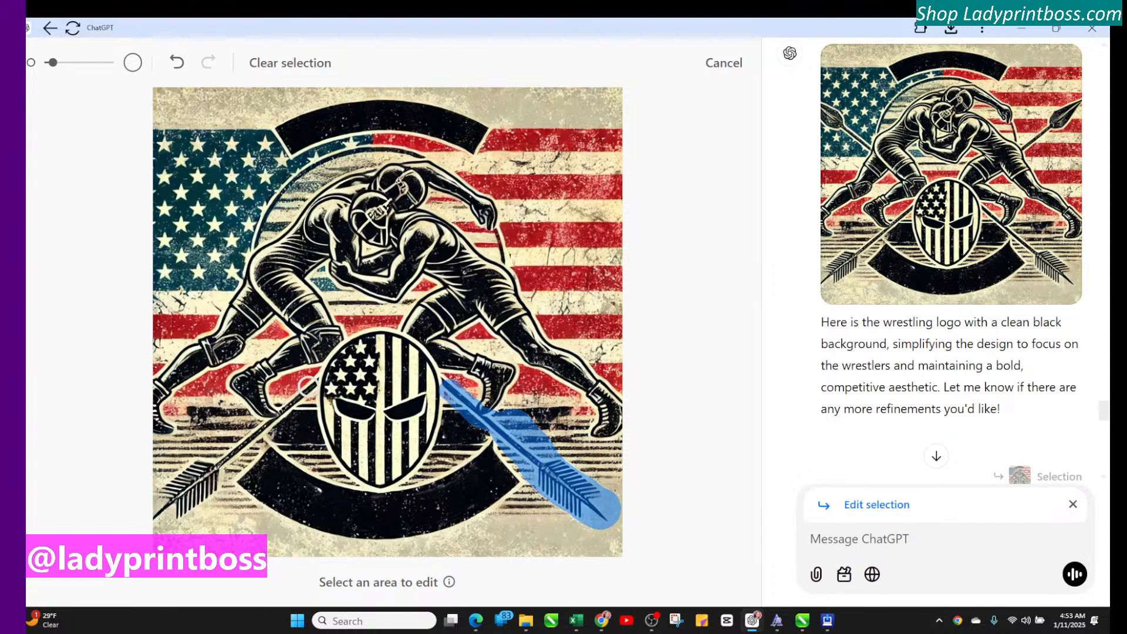
pyautogui.moveTo(307, 386); pyautogui.dragTo(287, 409)
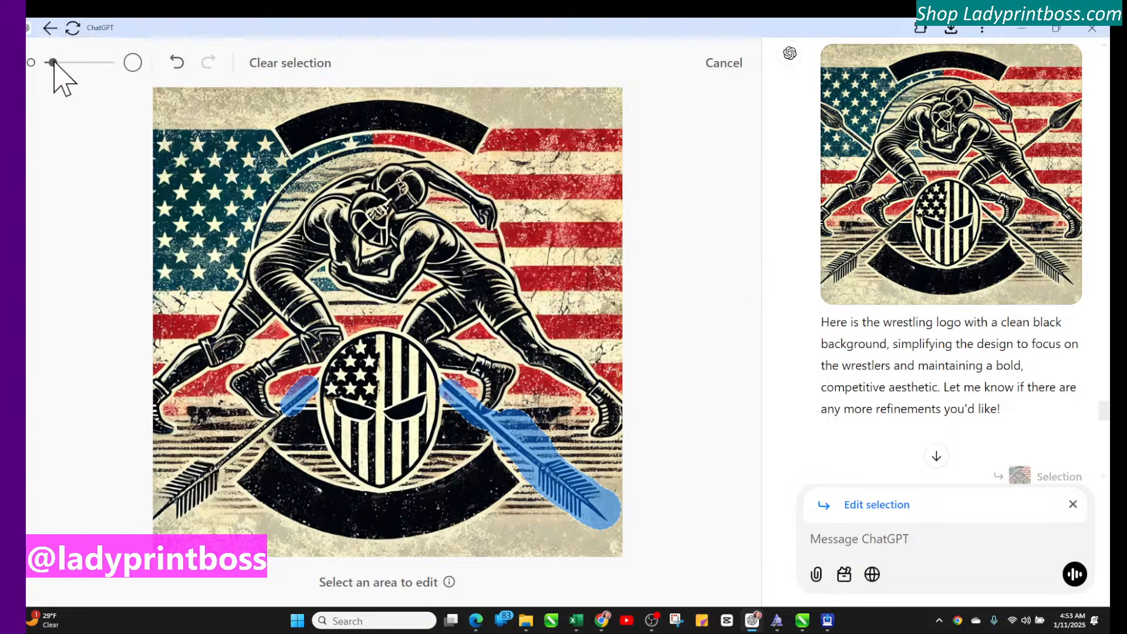
pyautogui.moveTo(53, 62); pyautogui.dragTo(51, 64)
pyautogui.moveTo(270, 426)
pyautogui.mouseDown()
pyautogui.moveTo(195, 468)
pyautogui.moveTo(165, 503)
pyautogui.moveTo(187, 506)
pyautogui.moveTo(209, 486)
pyautogui.moveTo(158, 516)
pyautogui.moveTo(228, 465)
pyautogui.mouseUp()
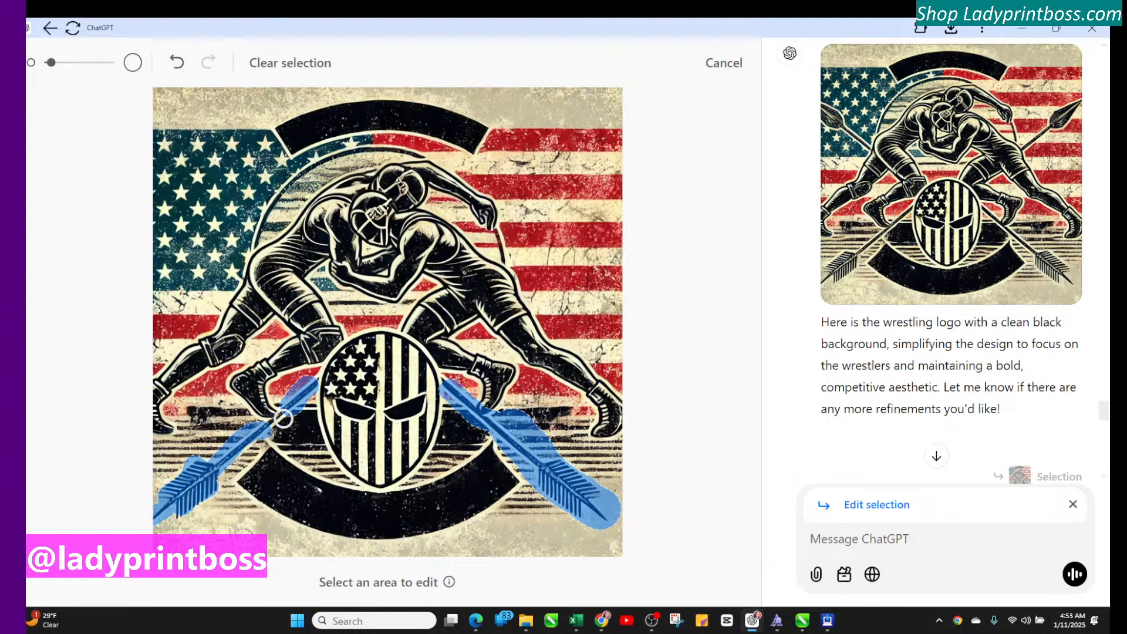
# Step: Submit the edit prompt "REMOVE SPEAR AND AND EXEN THE BACKGOUND" for the masked feathered arrow ends and shafts
pyautogui.click(831, 538)
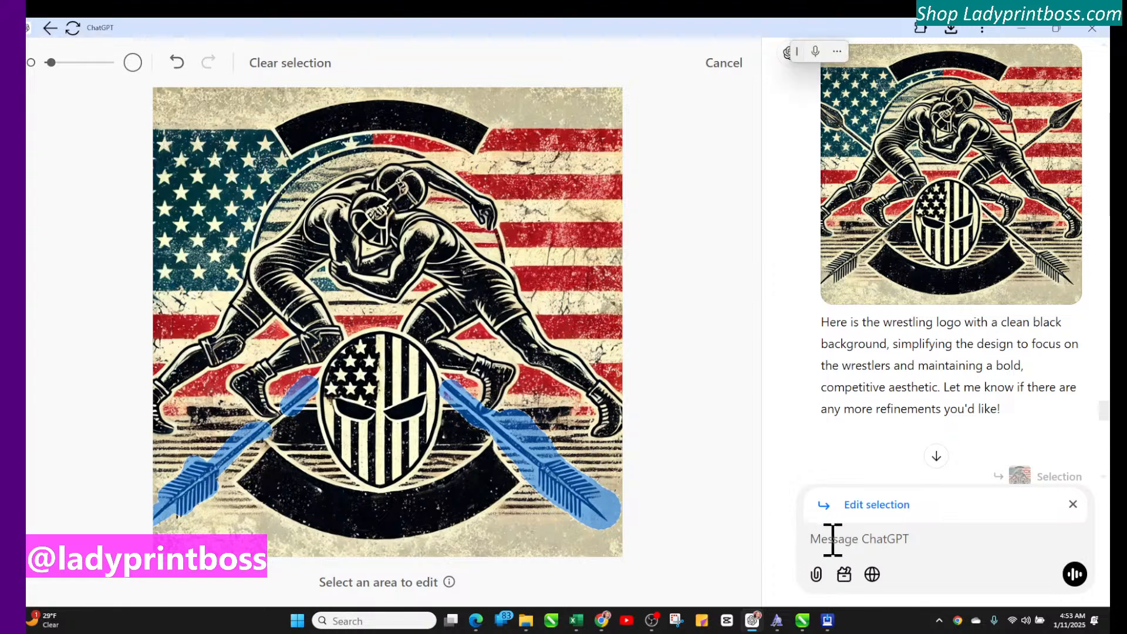
pyautogui.write('REMOVE SPEAR A')
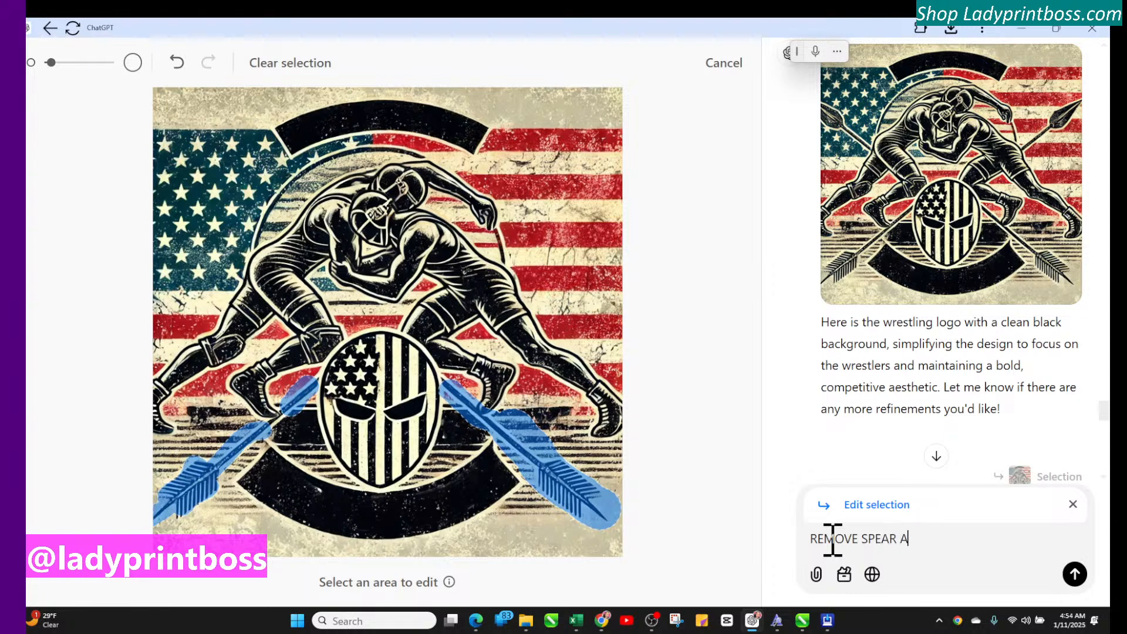
pyautogui.write('ND AD')
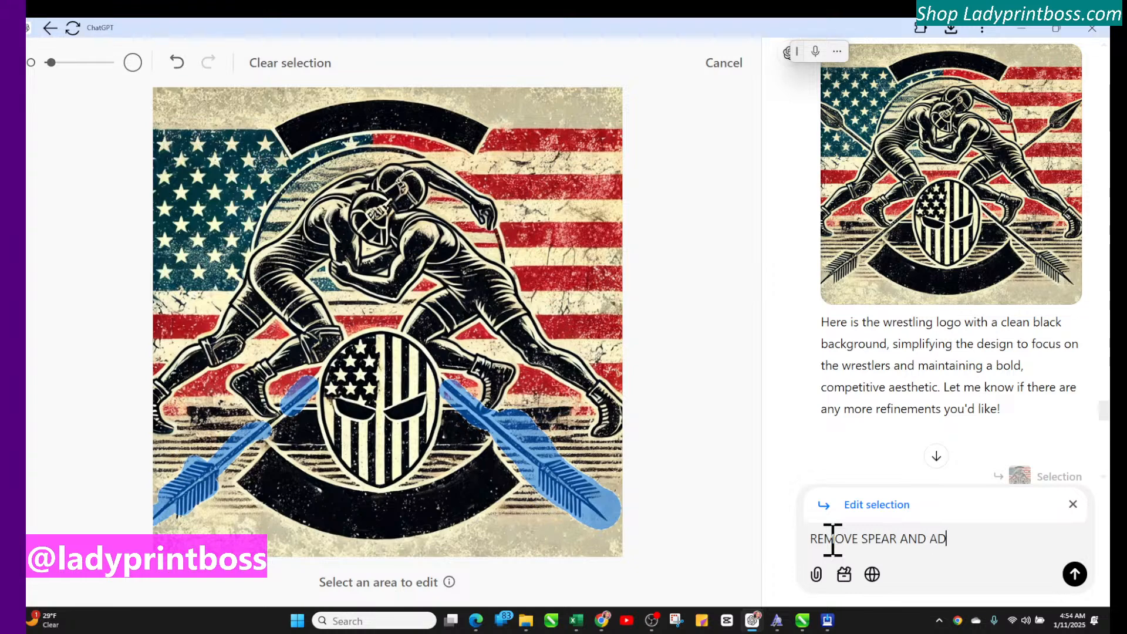
pyautogui.write('D THE')
pyautogui.press('BackSpace')
pyautogui.press('BackSpace')
pyautogui.press('BackSpace')
pyautogui.press('BackSpace')
pyautogui.press('BackSpace')
pyautogui.press('BackSpace')
pyautogui.write('ND EXEN THE BAC')
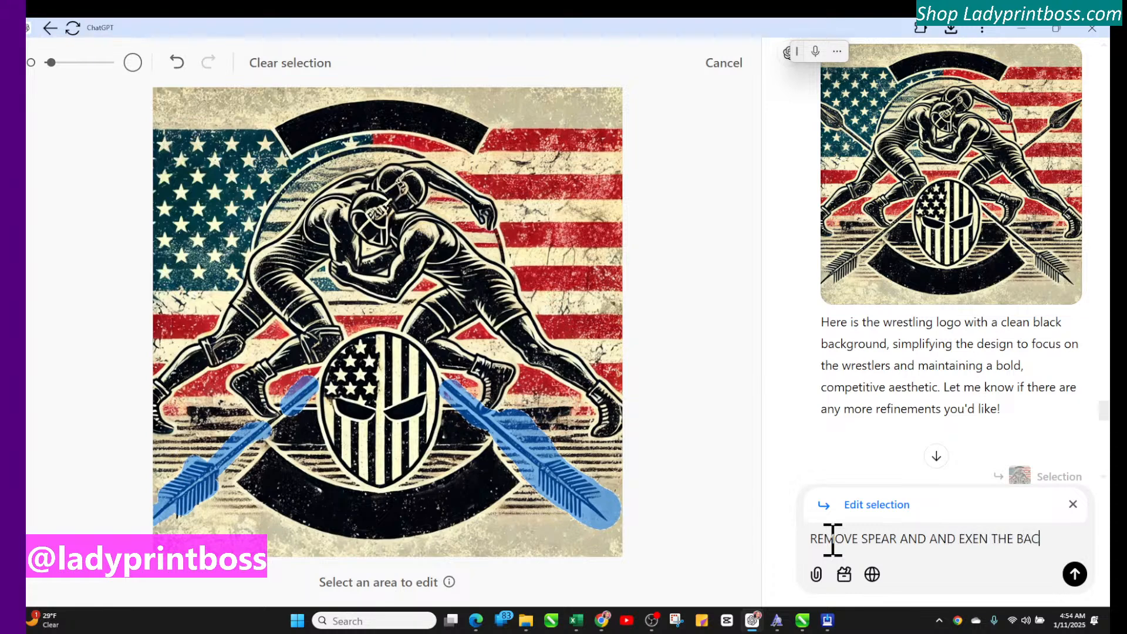
pyautogui.write('KGOU')
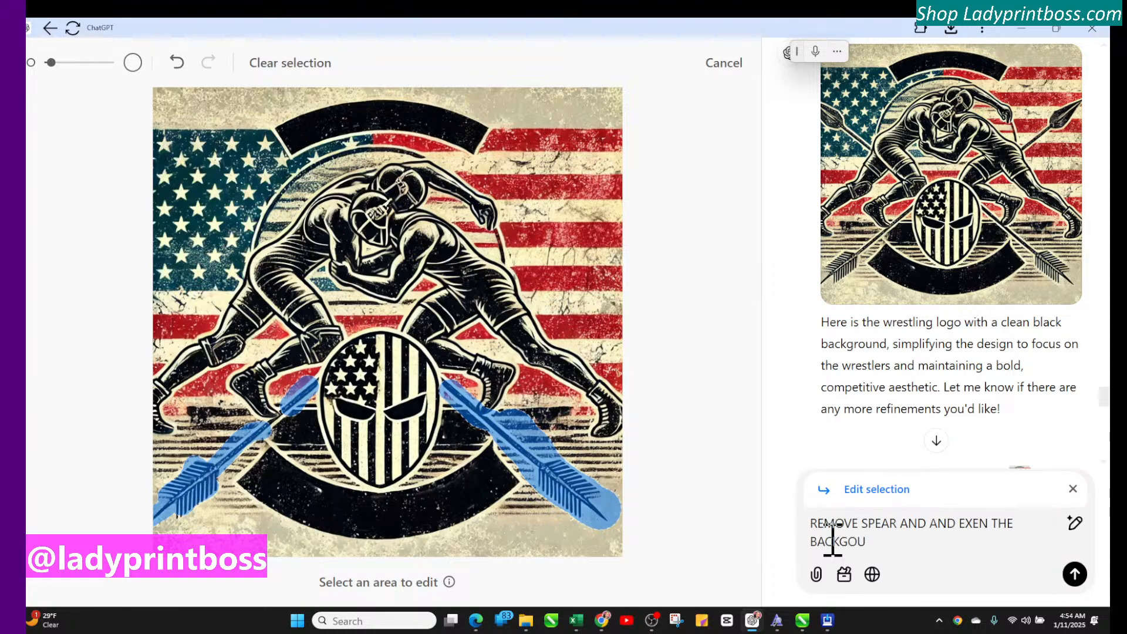
pyautogui.write('ND')
pyautogui.press('Return')
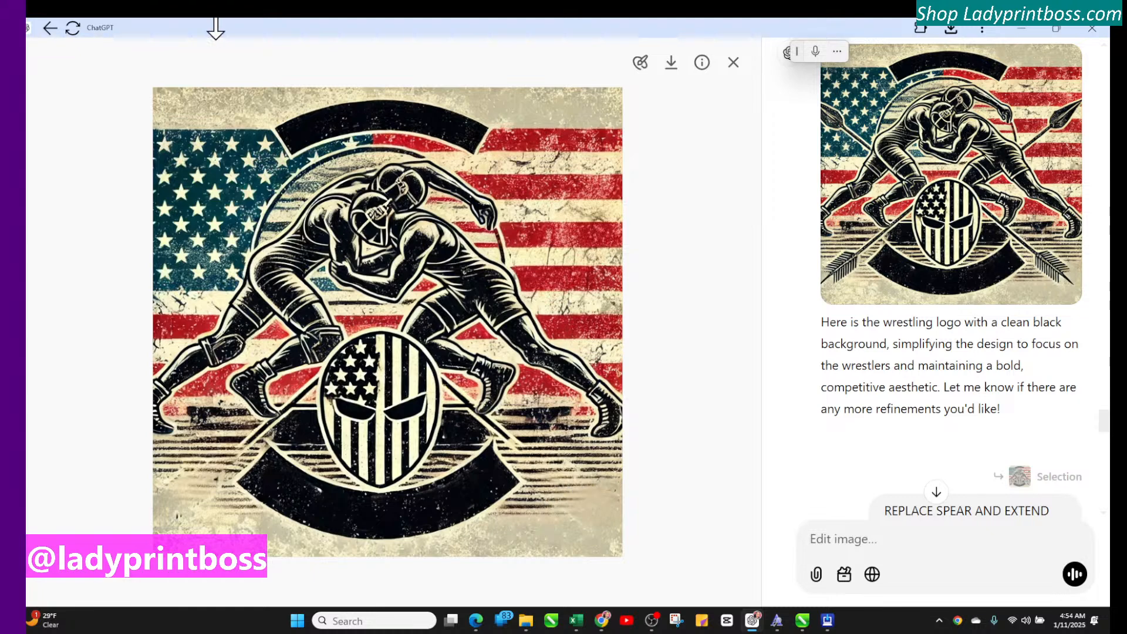
# Step: Mask the faded background streaks on both sides of the lower black banner in the newly generated logo
pyautogui.click(640, 63)
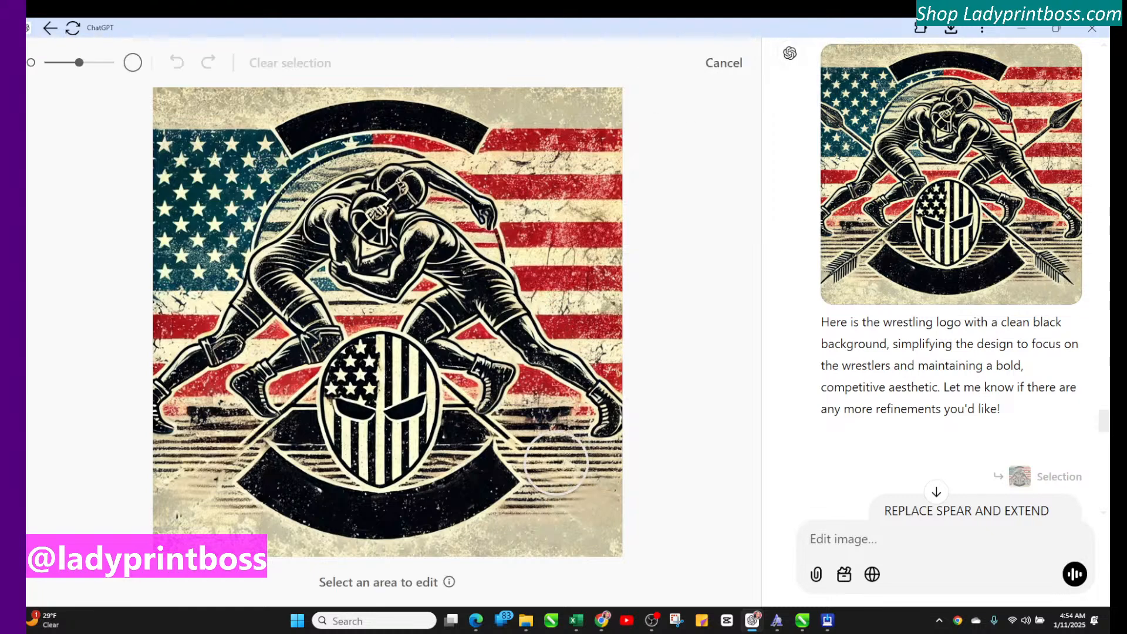
pyautogui.moveTo(578, 495); pyautogui.dragTo(579, 496)
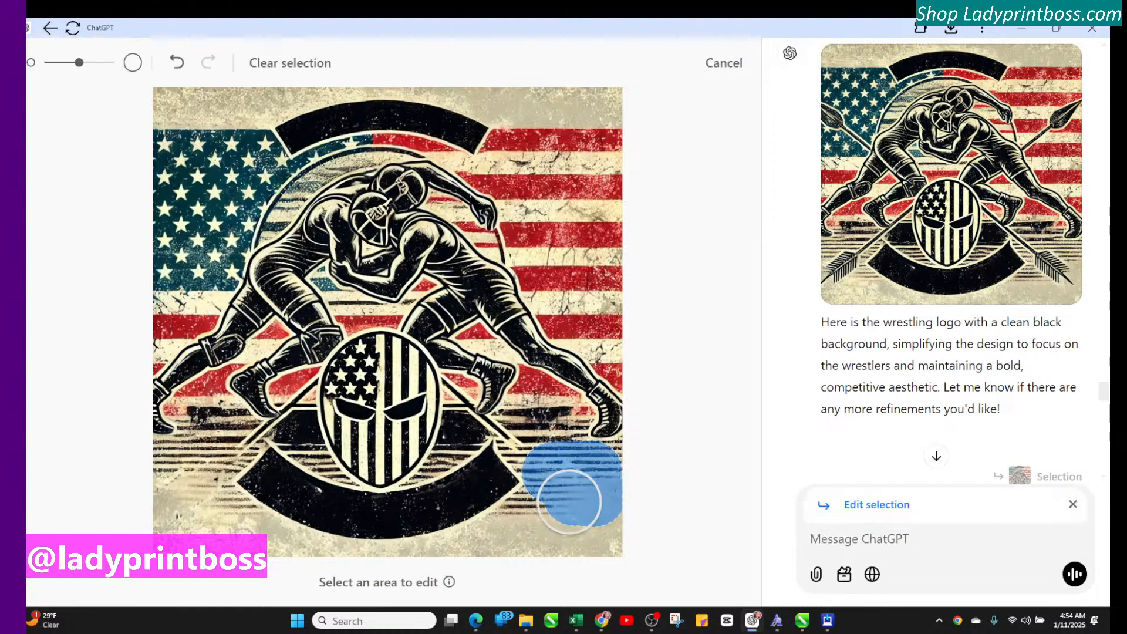
pyautogui.moveTo(208, 498); pyautogui.dragTo(175, 482)
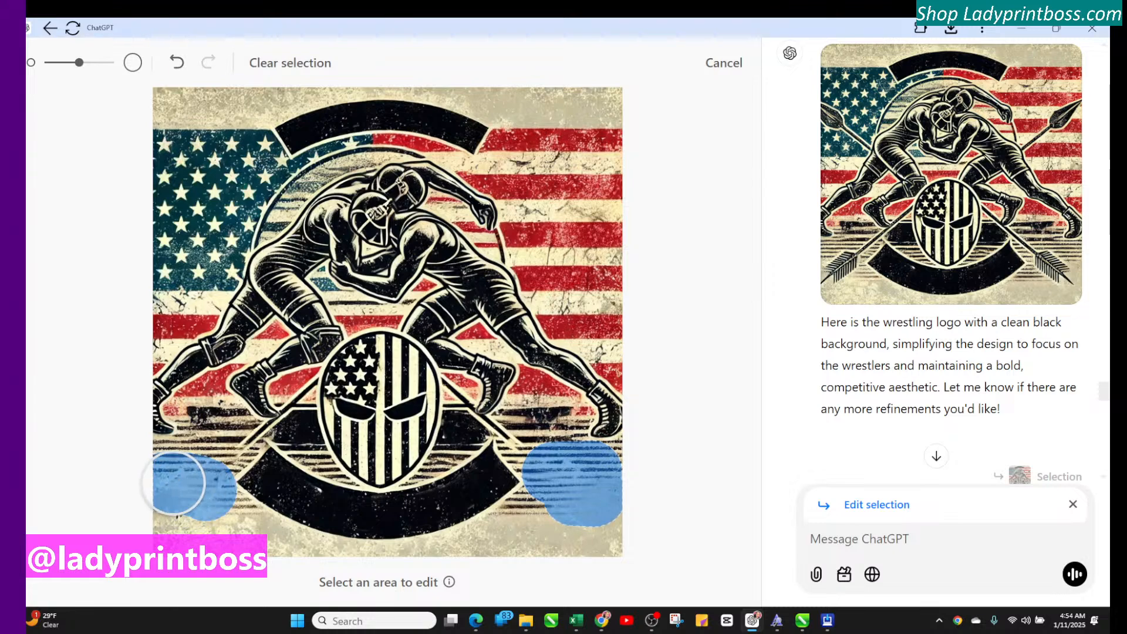
# Step: Submit the edit prompt "SMOOTH and add black streaks to match" for the masked areas beside the lower banner
pyautogui.click(827, 541)
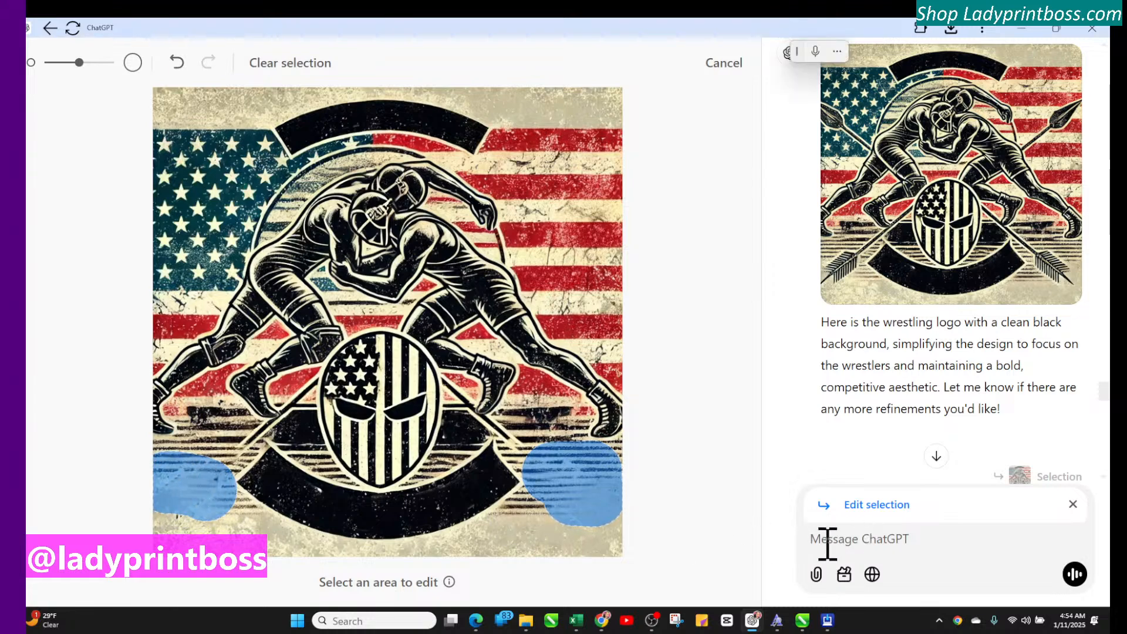
pyautogui.write('SMOOTH ')
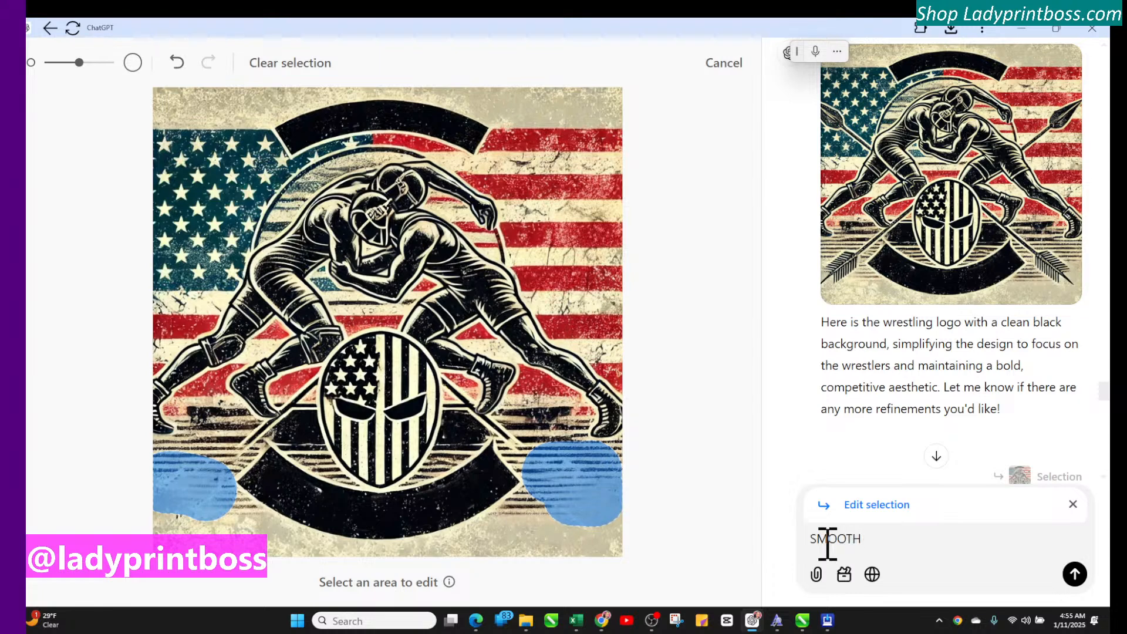
pyautogui.write('and add black')
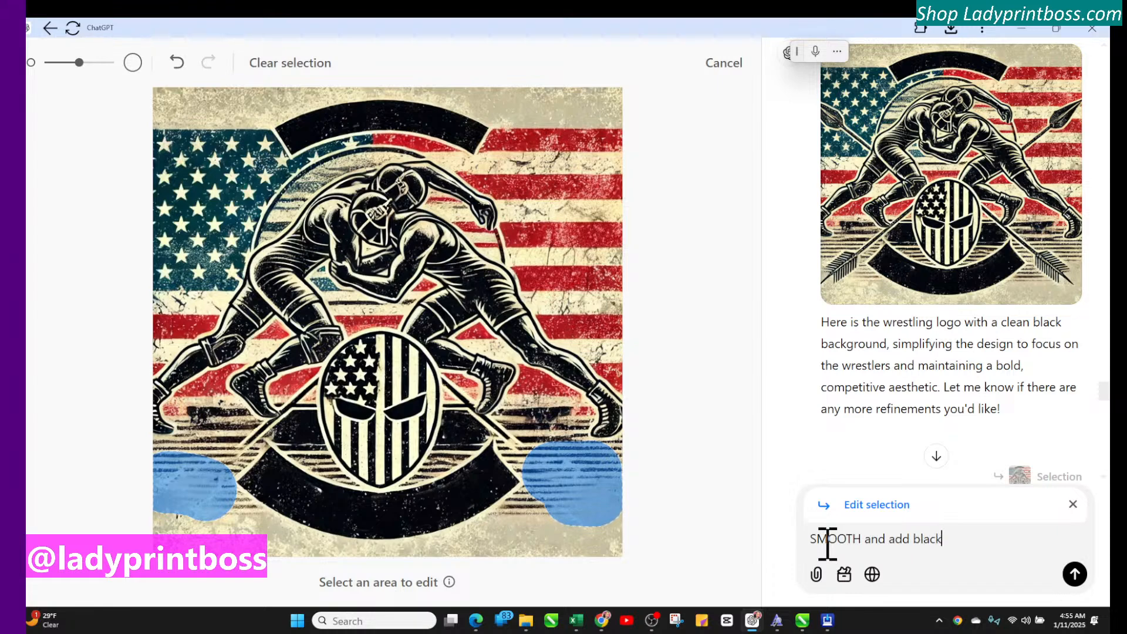
pyautogui.write(' ste')
pyautogui.press('BackSpace')
pyautogui.write('reaks to match the')
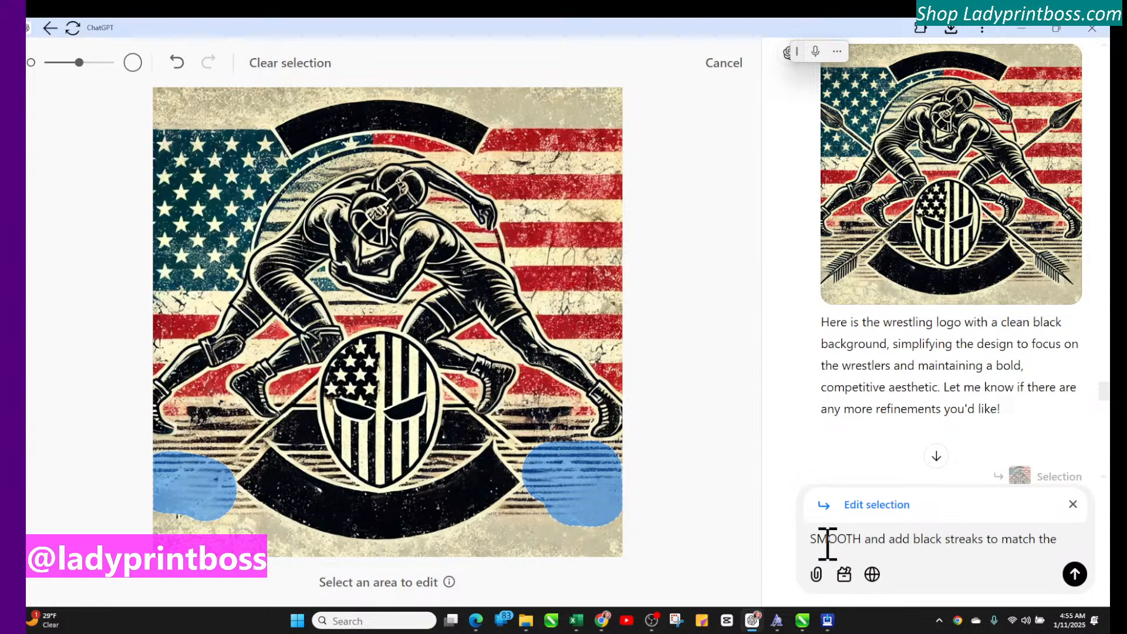
pyautogui.press('BackSpace')
pyautogui.press('BackSpace')
pyautogui.press('BackSpace')
pyautogui.press('BackSpace')
pyautogui.press('Return')
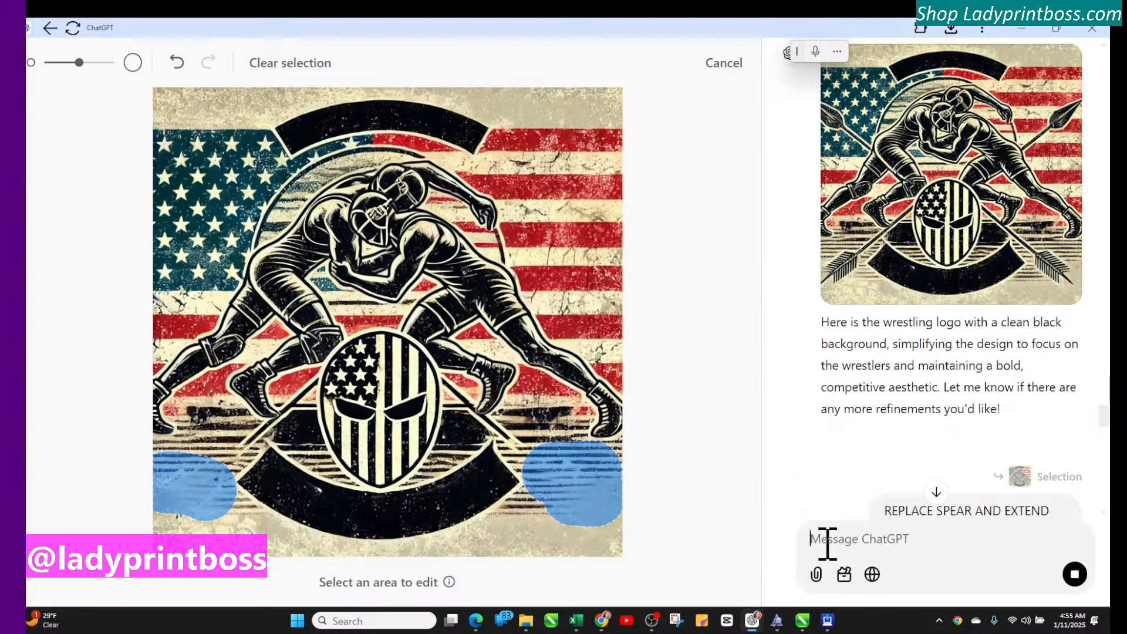
# Step: Mask the whole upper black banner above the wrestlers in the newly generated logo, using a smaller selection brush
pyautogui.moveTo(445, 621)
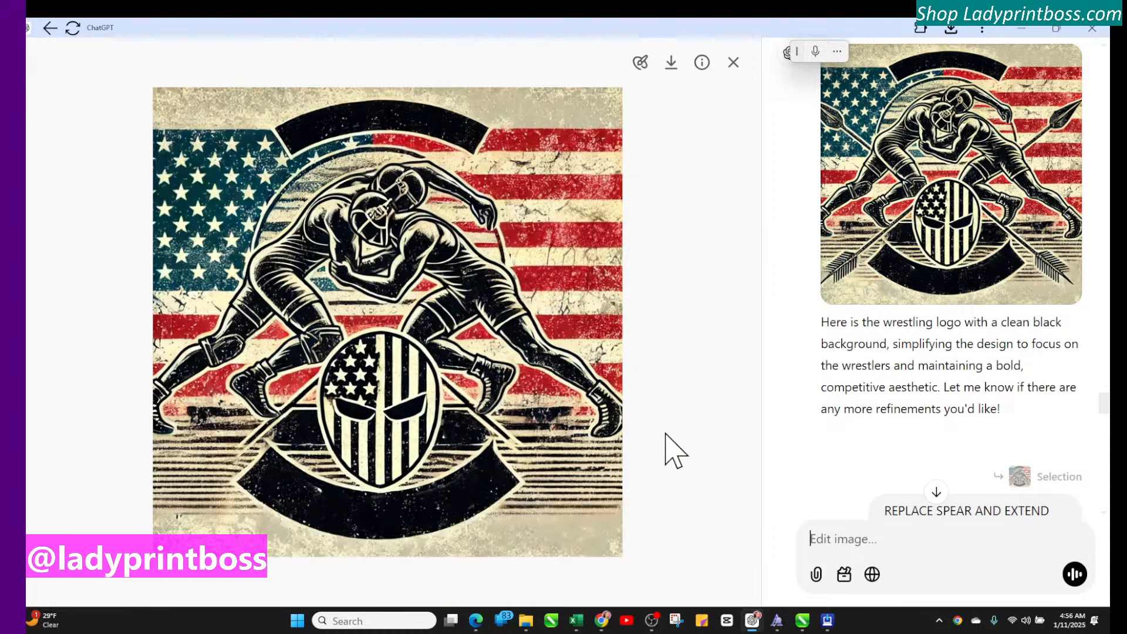
pyautogui.click(644, 66)
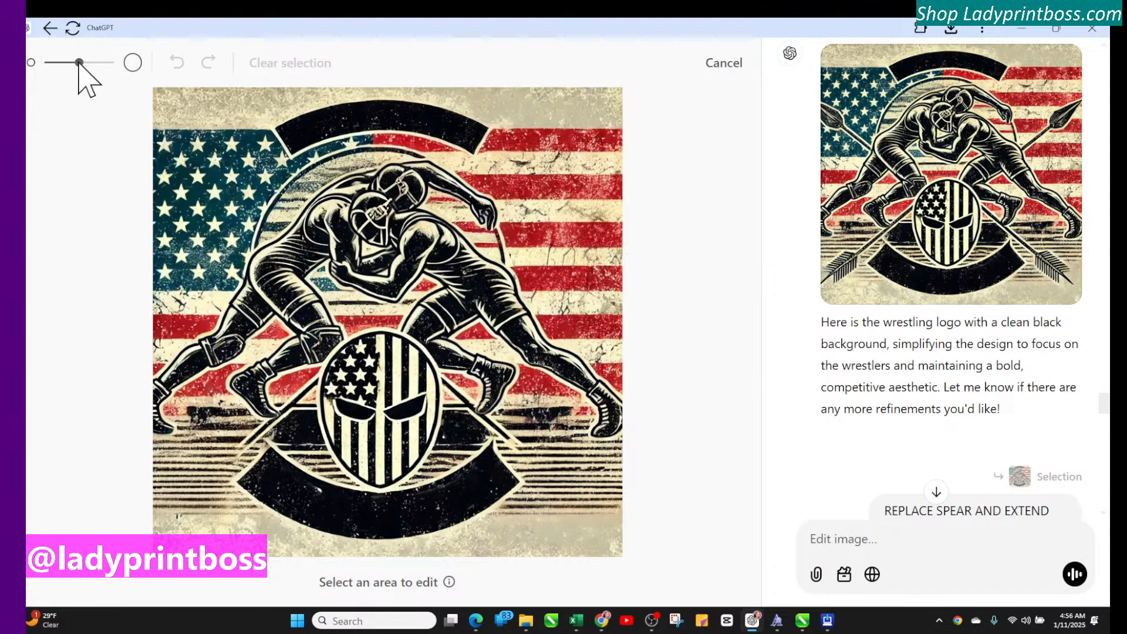
pyautogui.moveTo(74, 63); pyautogui.dragTo(58, 63)
pyautogui.moveTo(273, 113); pyautogui.dragTo(508, 112)
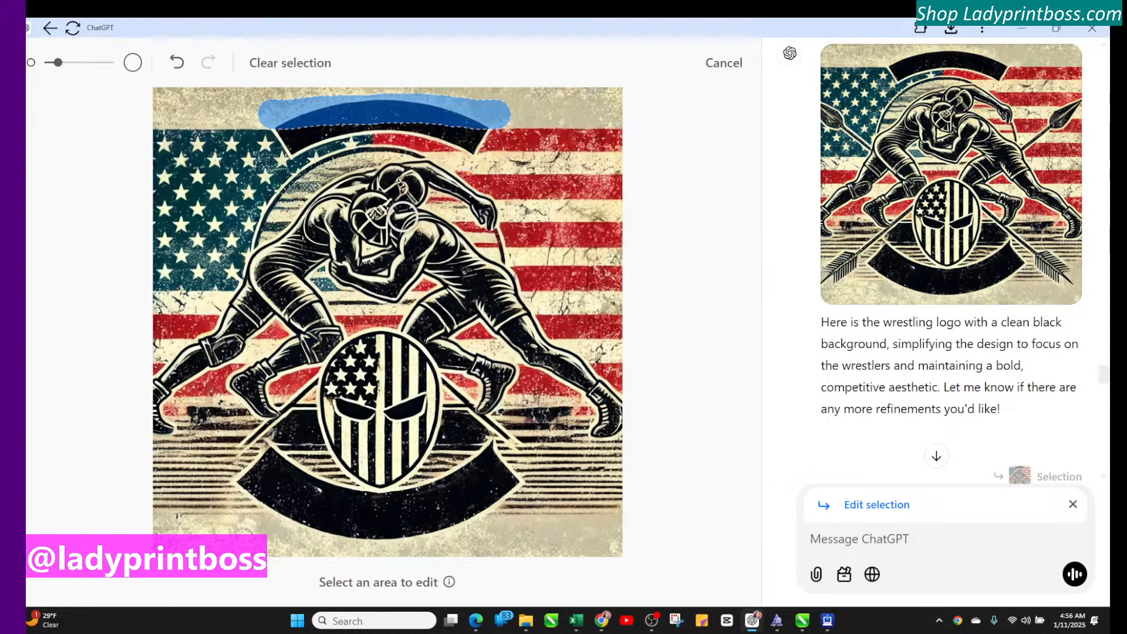
pyautogui.moveTo(316, 139); pyautogui.dragTo(290, 133)
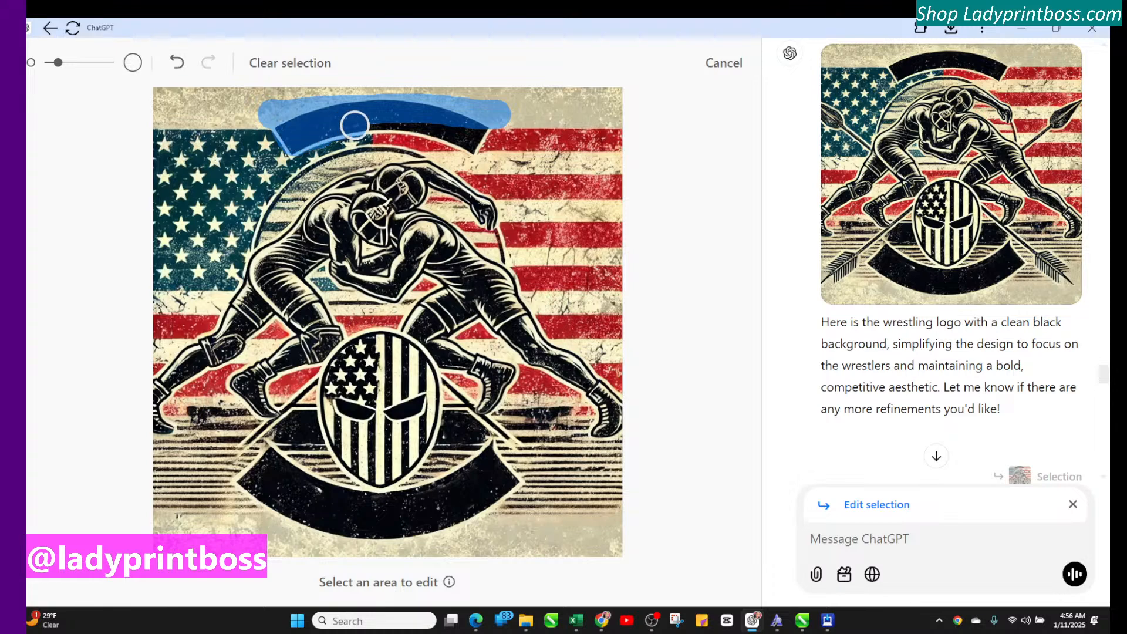
pyautogui.moveTo(420, 124); pyautogui.dragTo(476, 134)
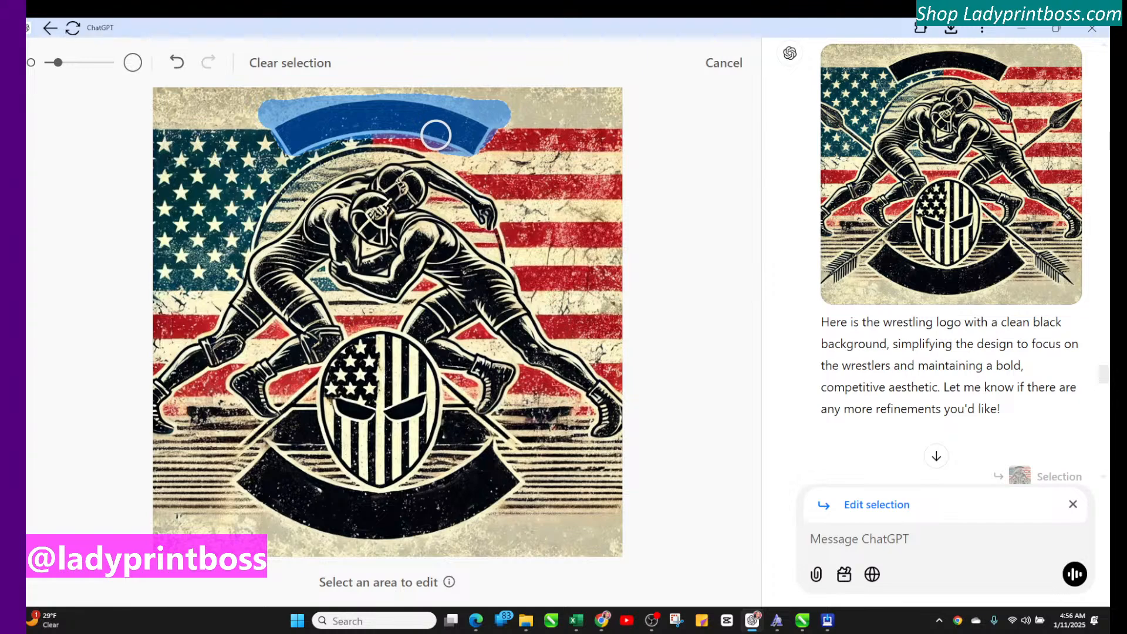
# Step: Submit the edit prompt "remove an replace with flacg background" for the masked upper banner
pyautogui.click(837, 536)
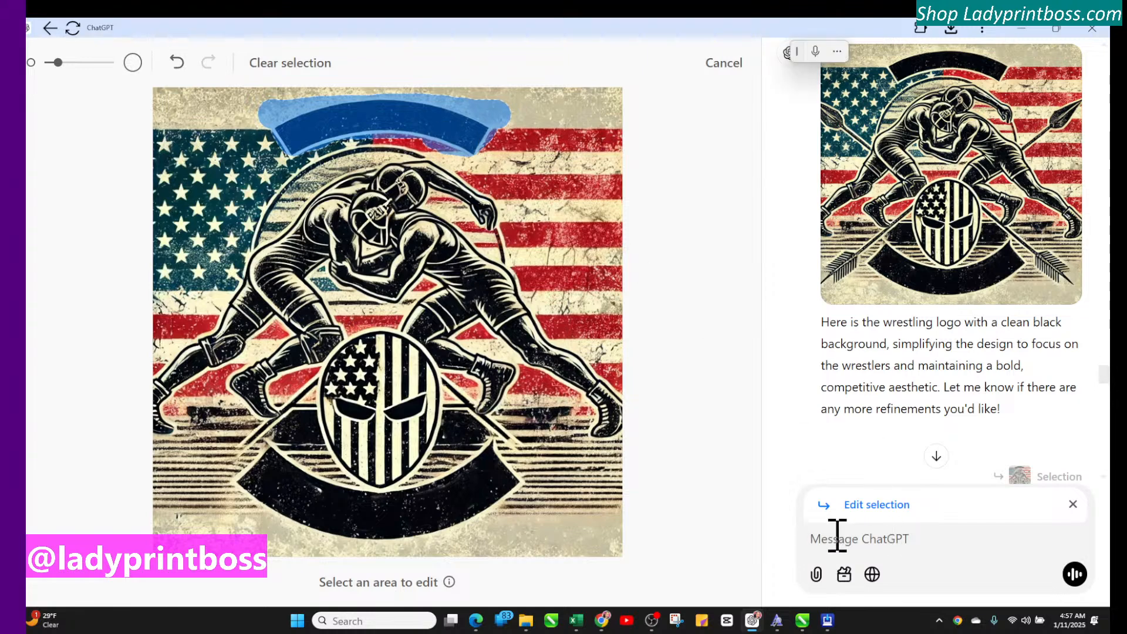
pyautogui.write('remove an repla')
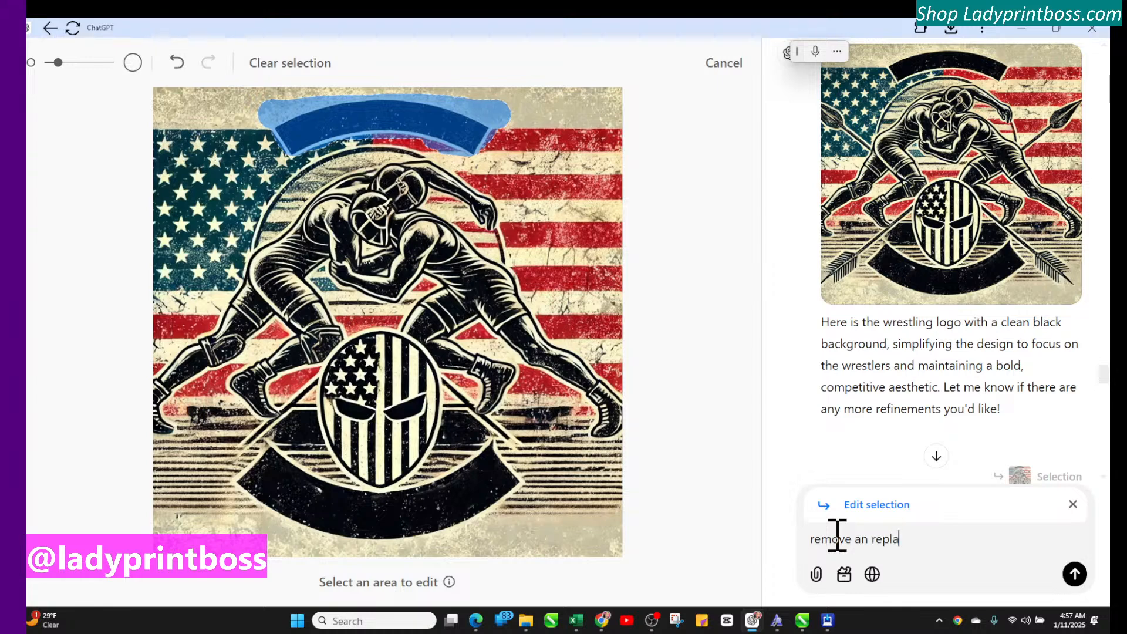
pyautogui.write('ce with flac')
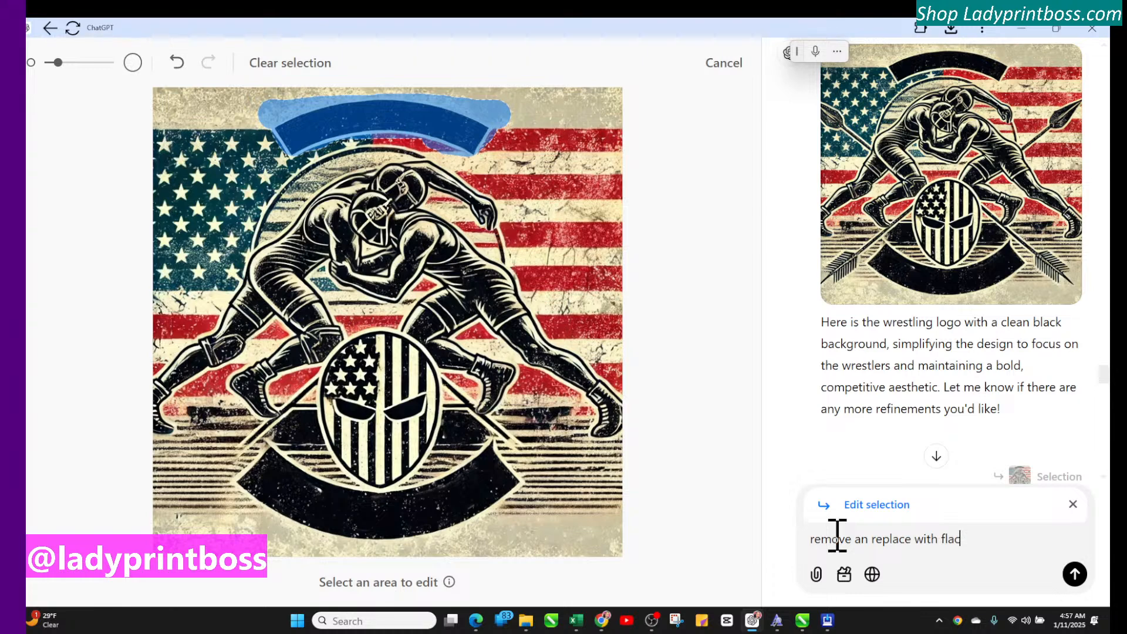
pyautogui.write('g backgro')
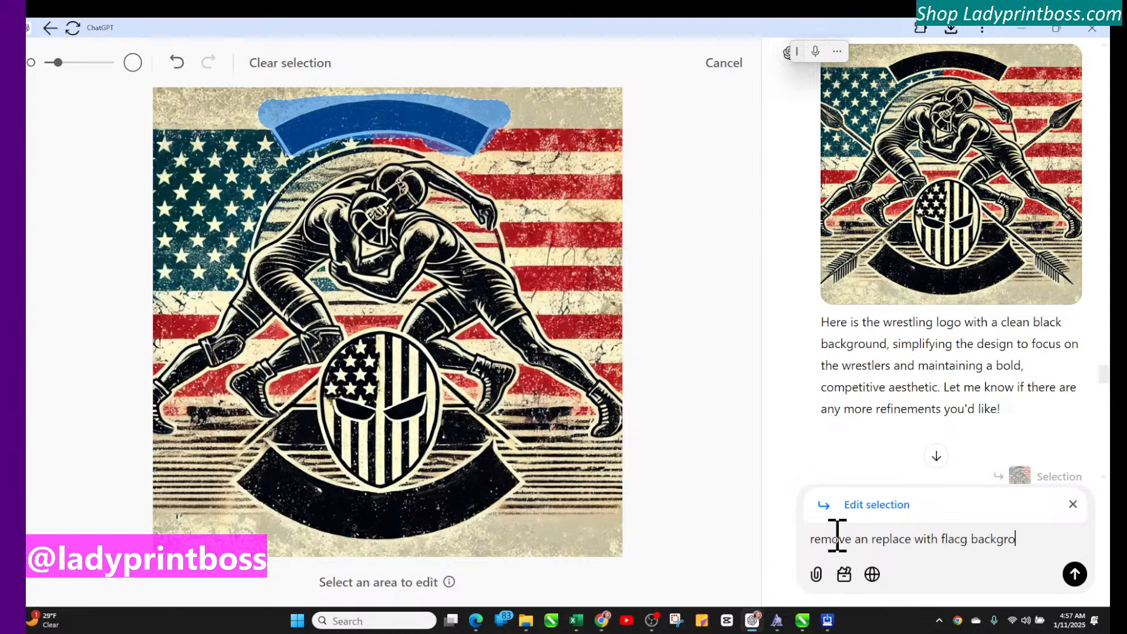
pyautogui.write('und')
pyautogui.press('BackSpace')
pyautogui.click(1074, 574)
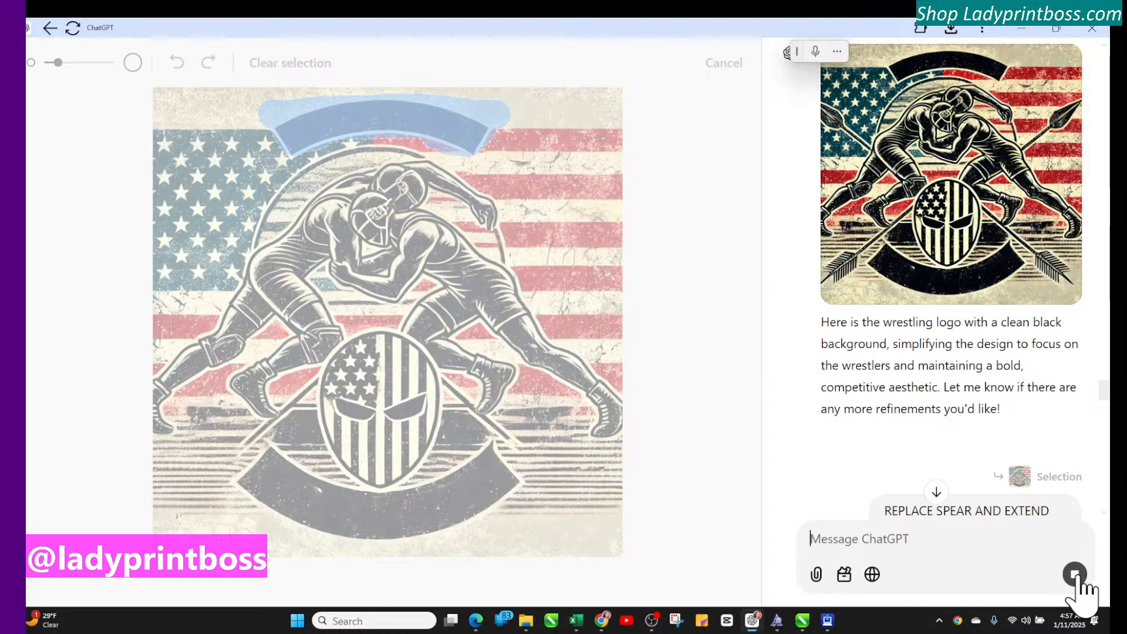
pyautogui.click(1077, 578)
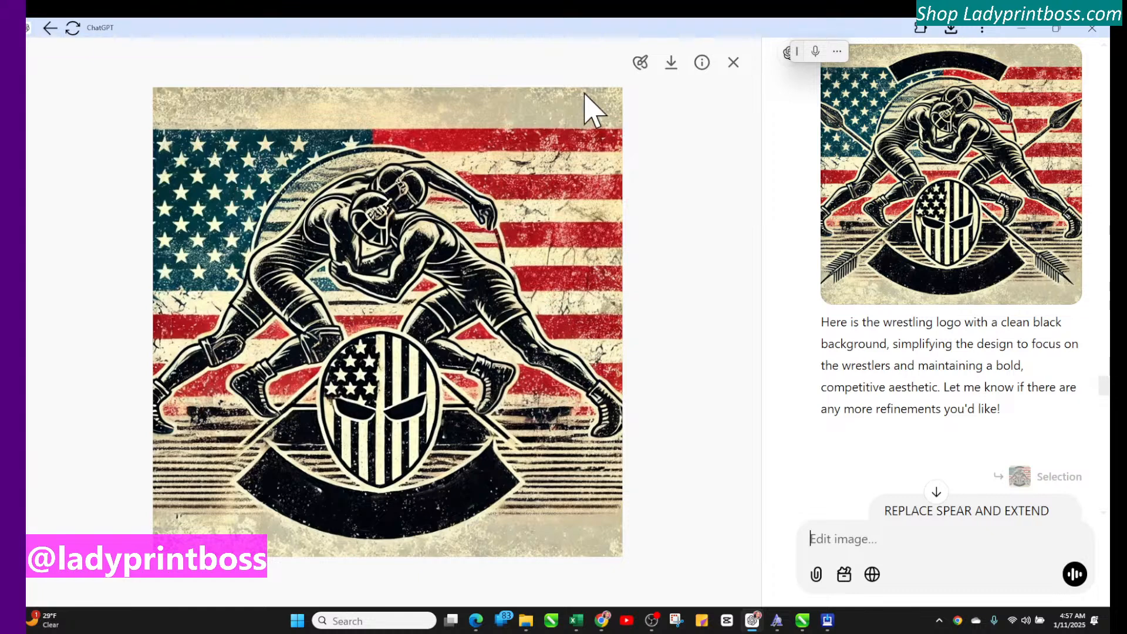
# Step: Mask the lower black banner beneath the flag-patterned mask and submit the edit prompt "replace with background"
pyautogui.click(641, 62)
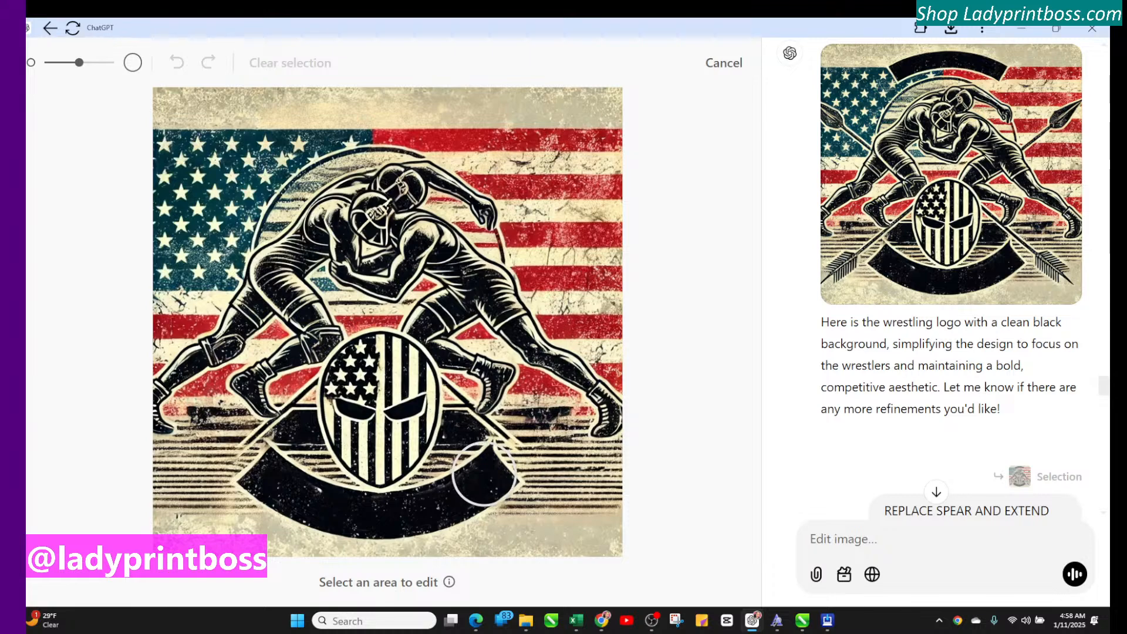
pyautogui.moveTo(483, 473)
pyautogui.mouseDown()
pyautogui.moveTo(397, 521)
pyautogui.moveTo(351, 520)
pyautogui.moveTo(270, 490)
pyautogui.mouseUp()
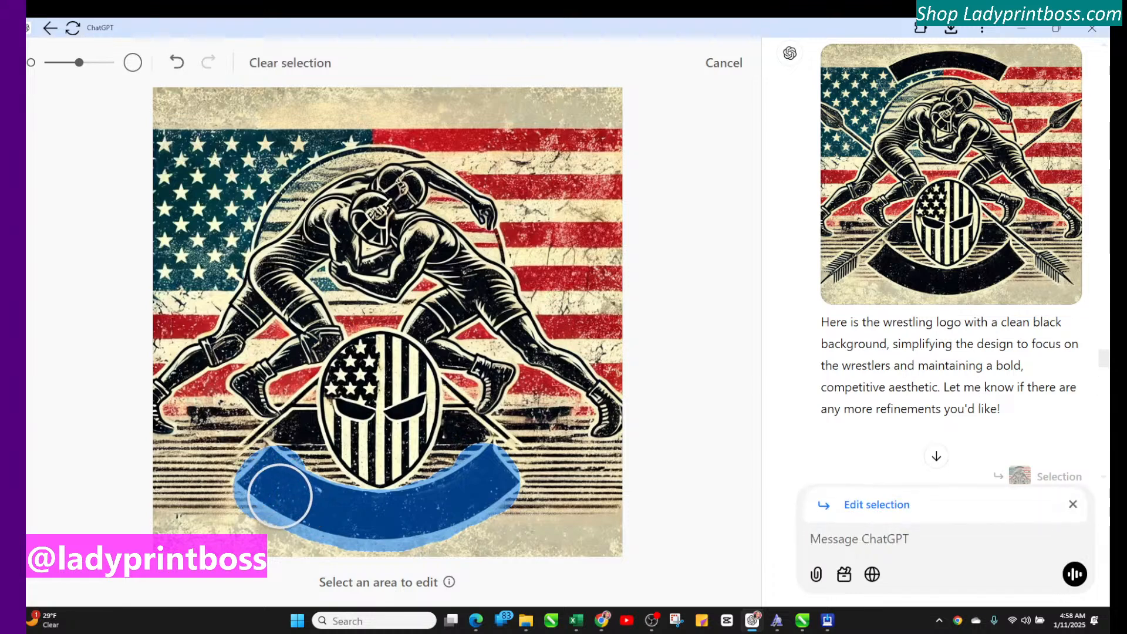
pyautogui.click(814, 535)
pyautogui.write('repla')
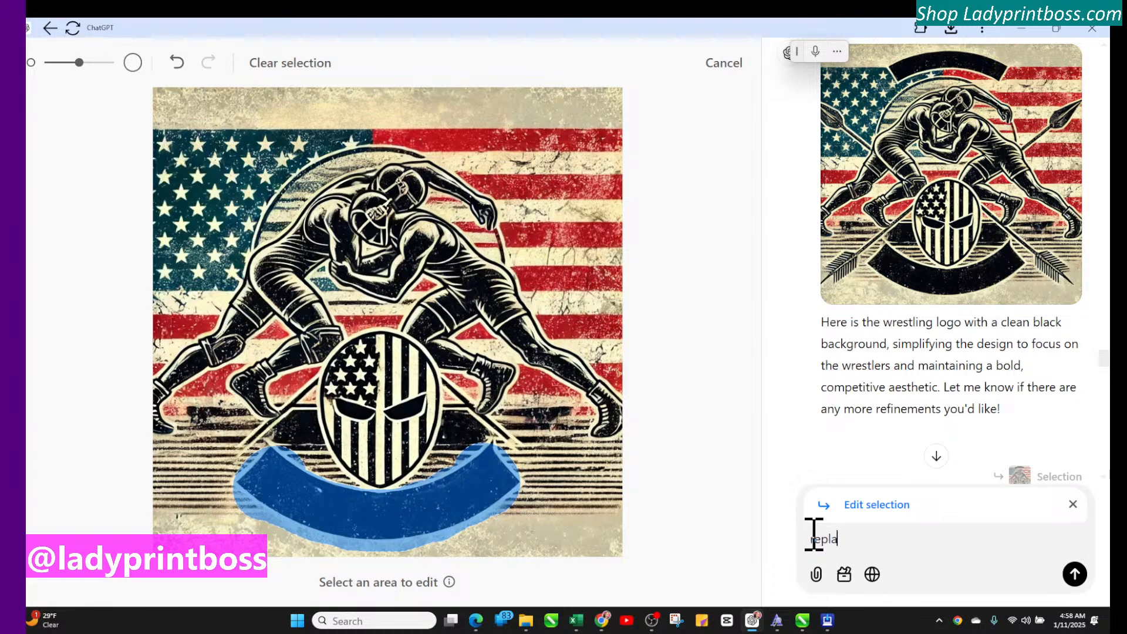
pyautogui.write('ce with background')
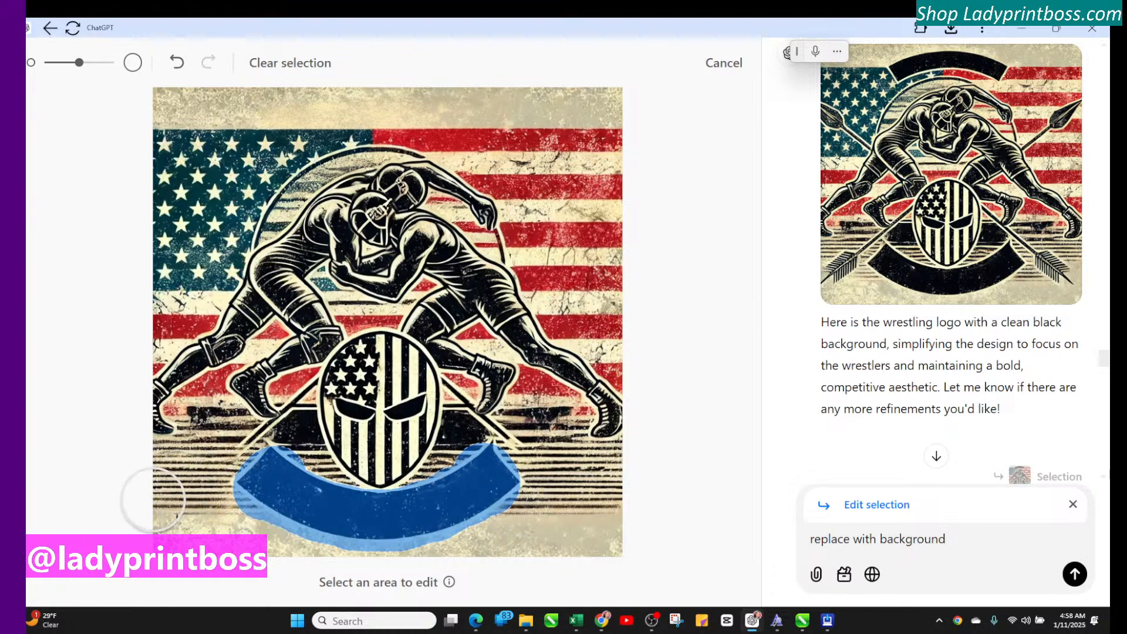
pyautogui.click(1075, 574)
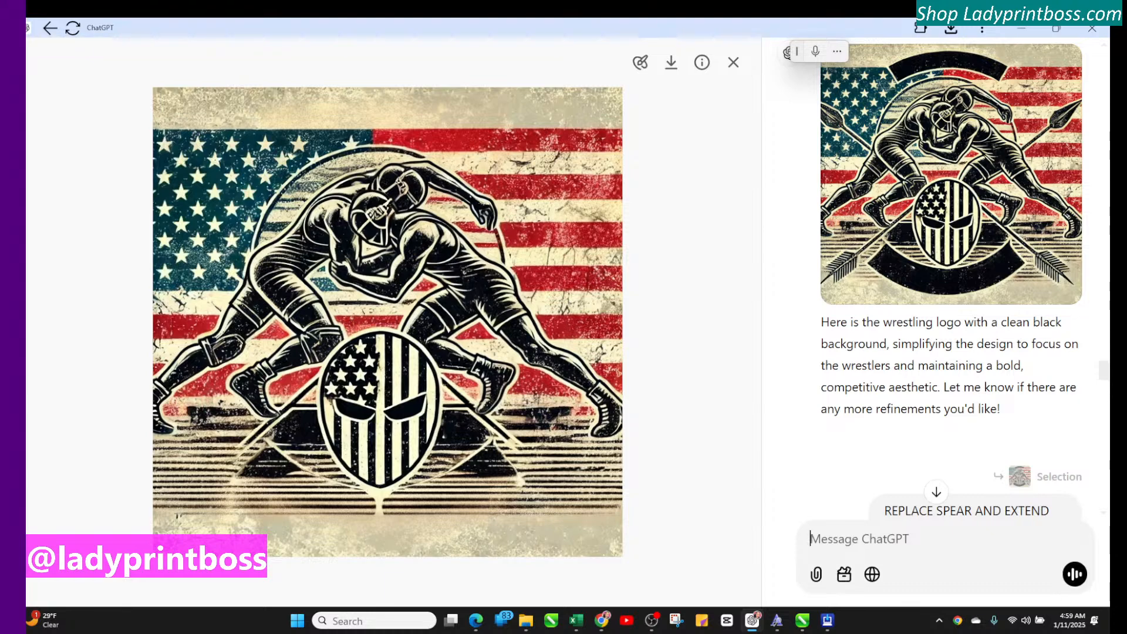
# Step: Mask the dark banner leftovers on both sides of the flag mask's lower tip, using a smaller selection brush
pyautogui.click(640, 63)
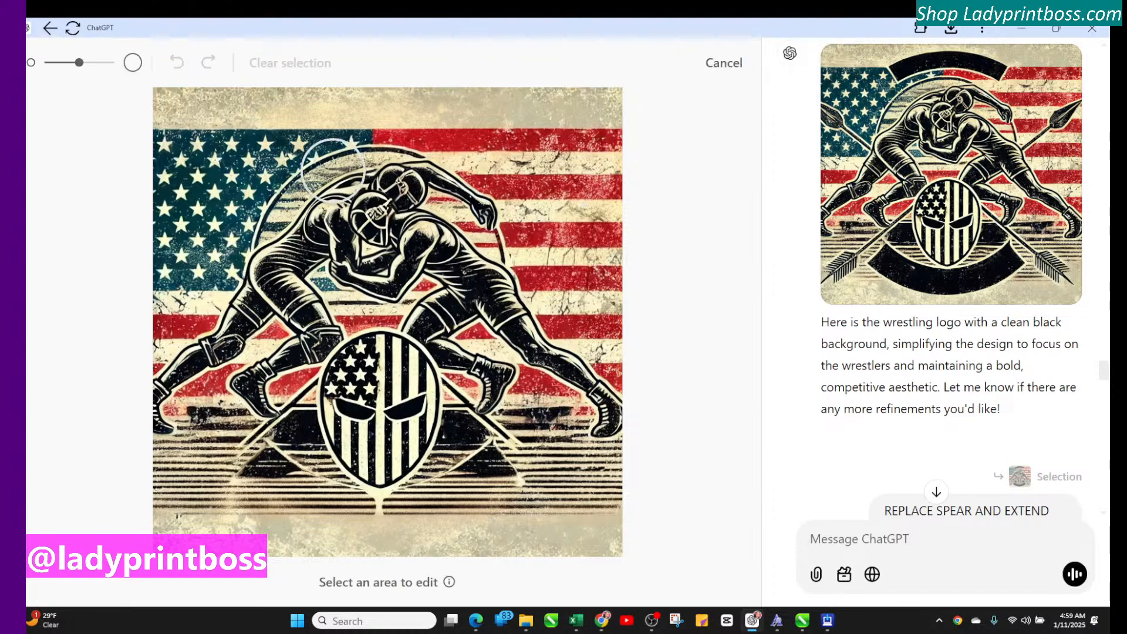
pyautogui.moveTo(70, 62); pyautogui.dragTo(56, 62)
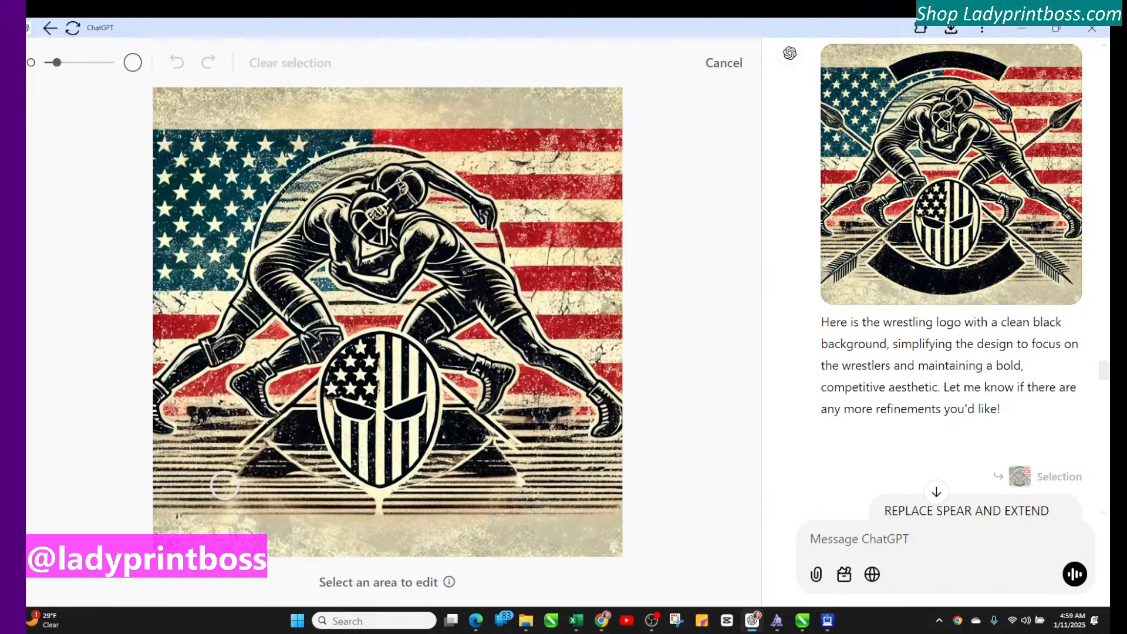
pyautogui.moveTo(220, 477)
pyautogui.mouseDown()
pyautogui.moveTo(293, 477)
pyautogui.moveTo(235, 477)
pyautogui.mouseUp()
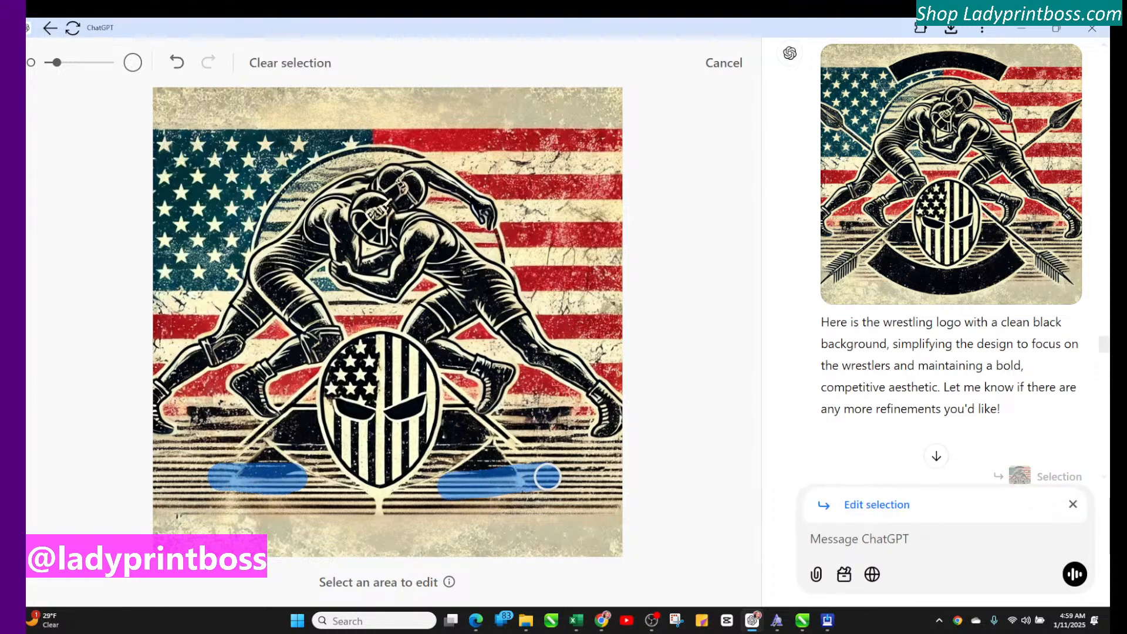
pyautogui.moveTo(547, 476); pyautogui.dragTo(548, 477)
# Step: Submit the edit prompt "blend aand smtth with backgound to match" for the masked leftover areas
pyautogui.click(817, 538)
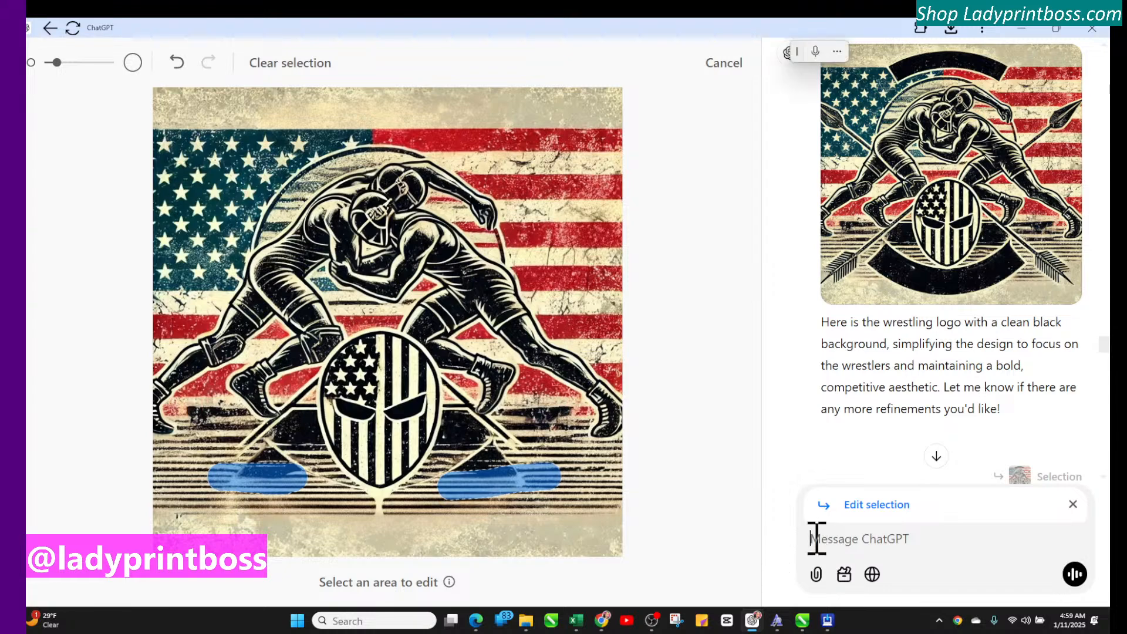
pyautogui.write('bl')
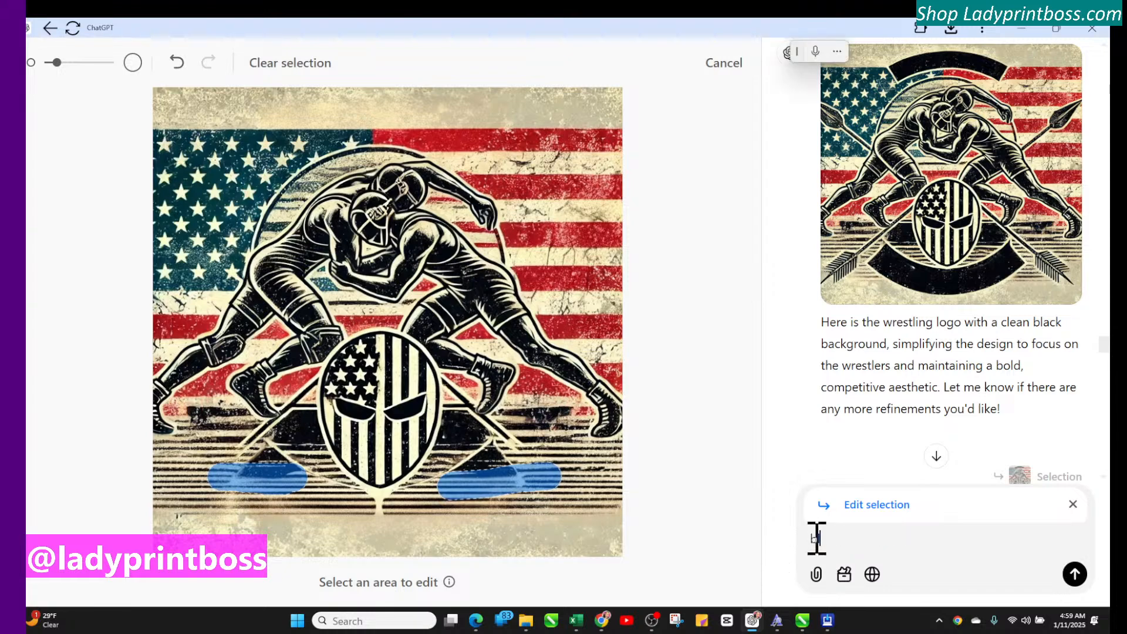
pyautogui.write('end aand sm')
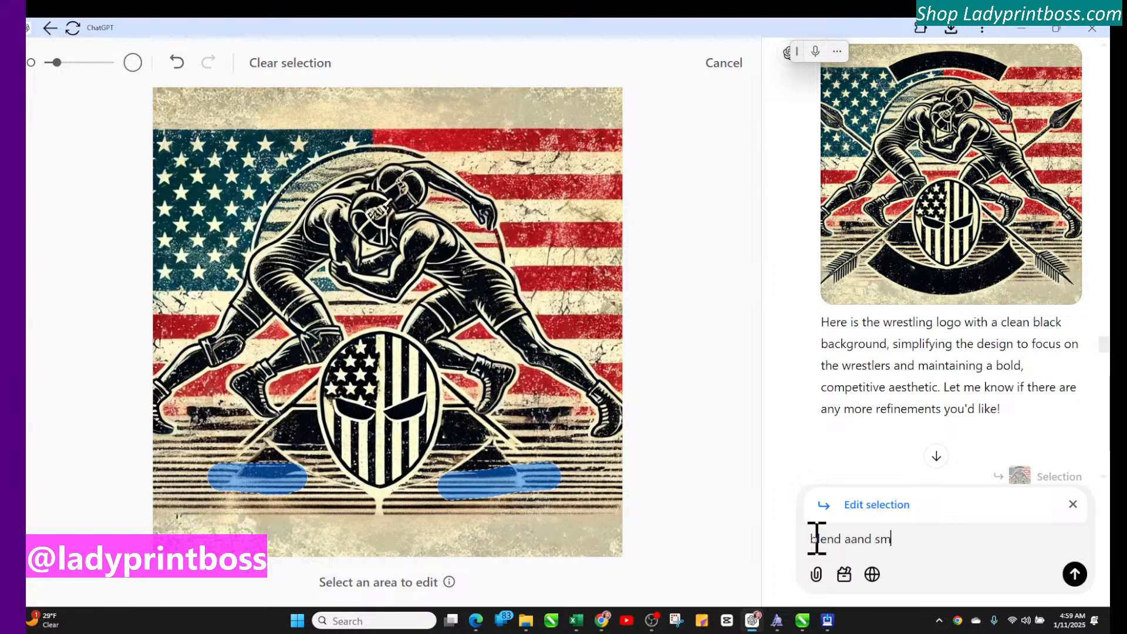
pyautogui.write('tth with ')
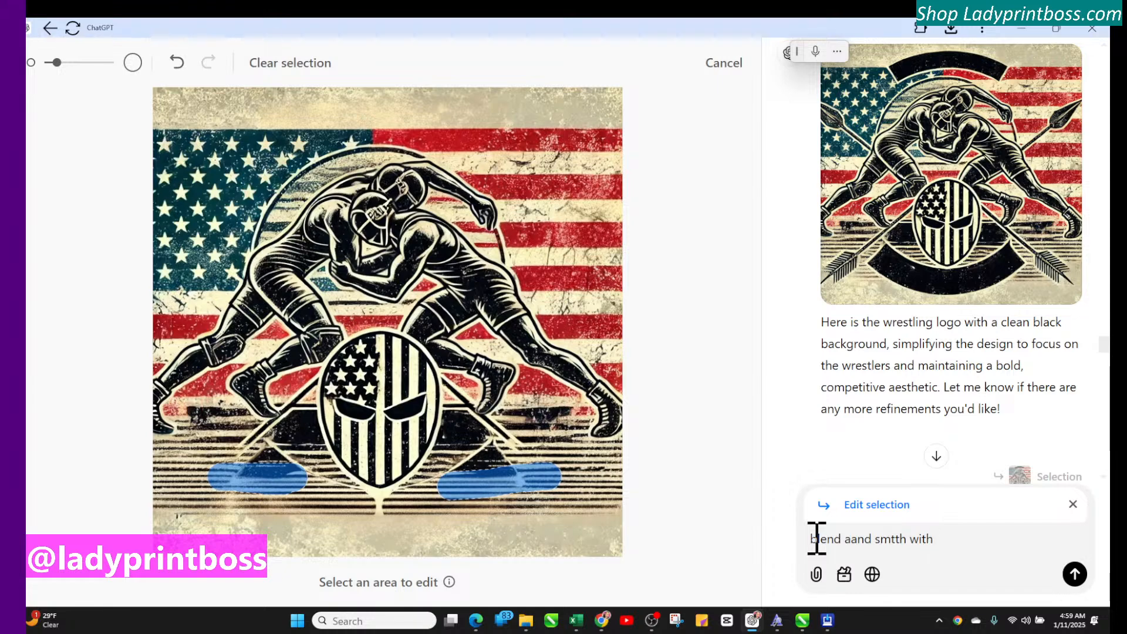
pyautogui.write('backgound to match')
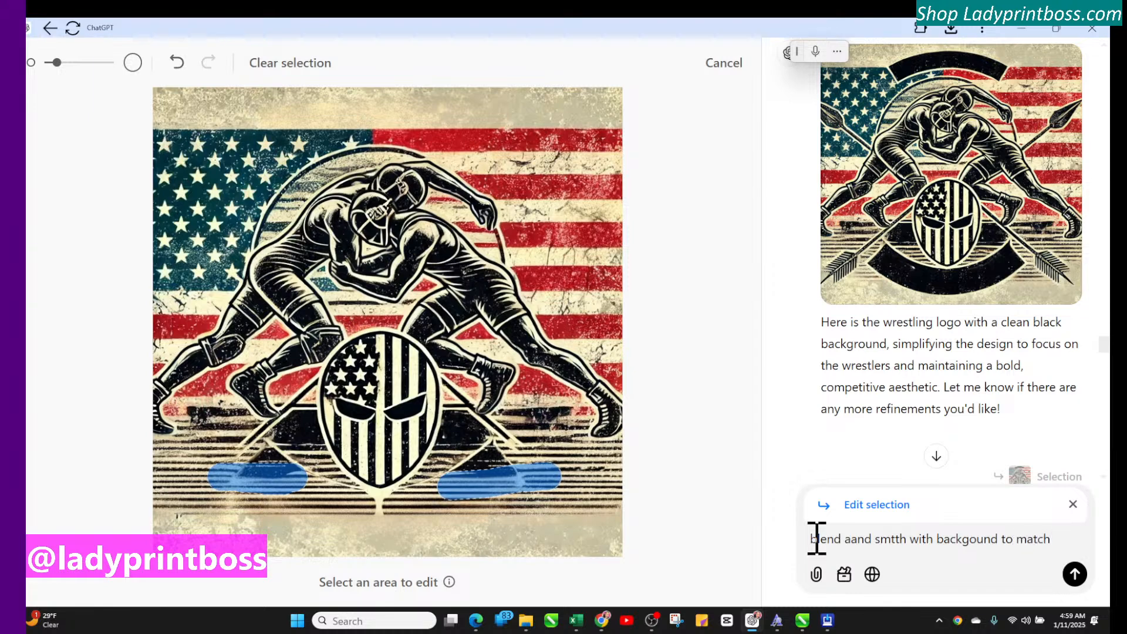
pyautogui.click(1075, 576)
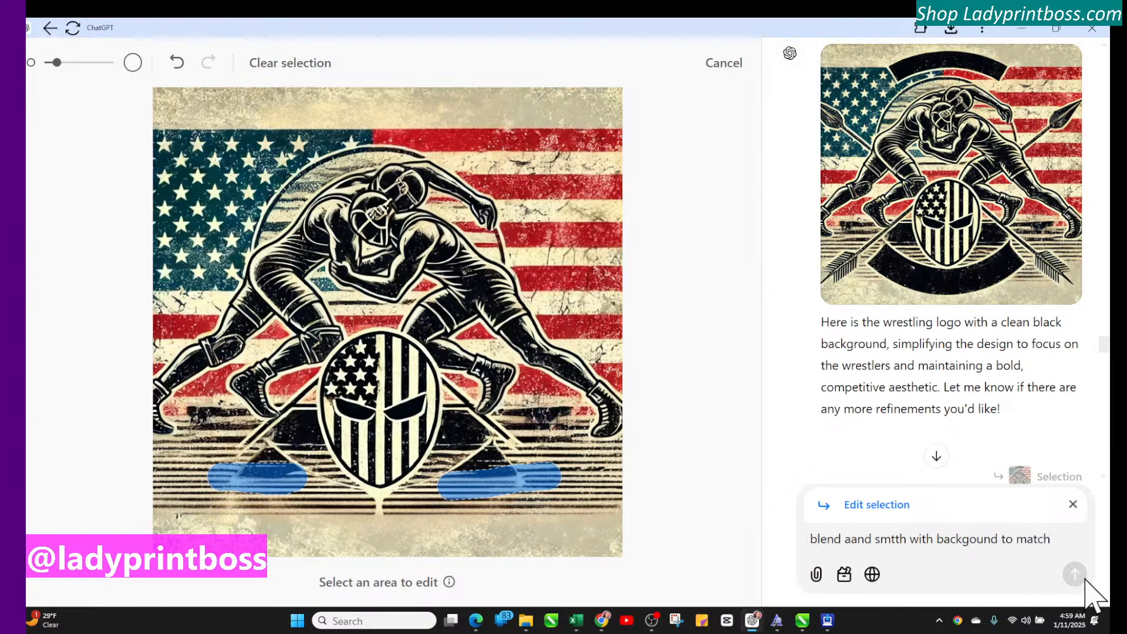
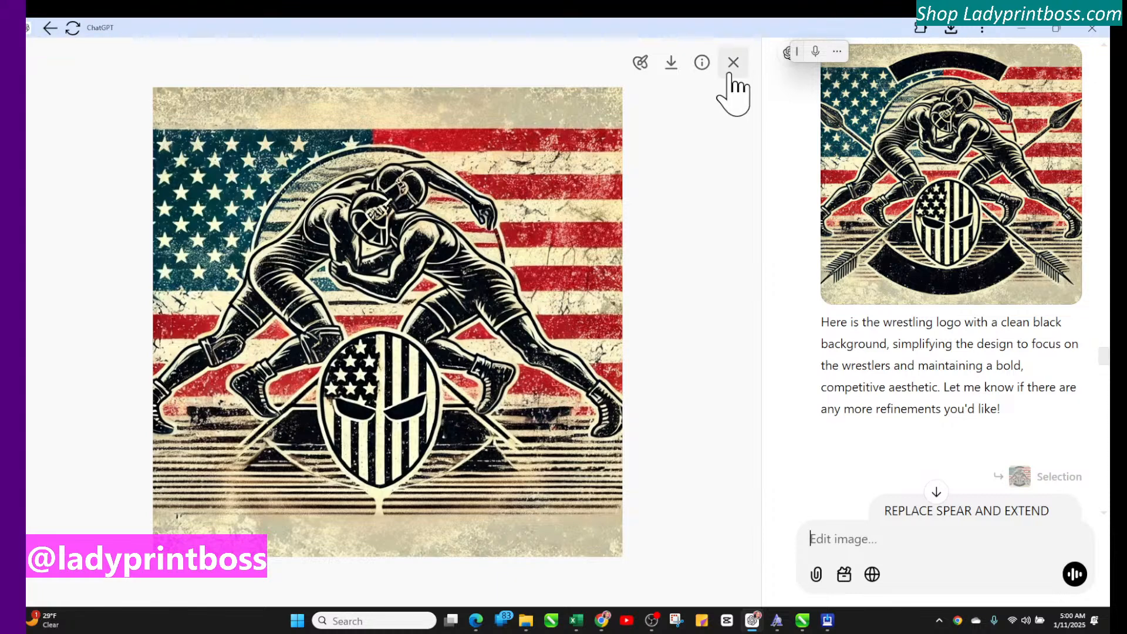
# Step: Download the finished American flag wrestling logo as a WEBP file into the Downloads folder under its suggested name
pyautogui.click(675, 65)
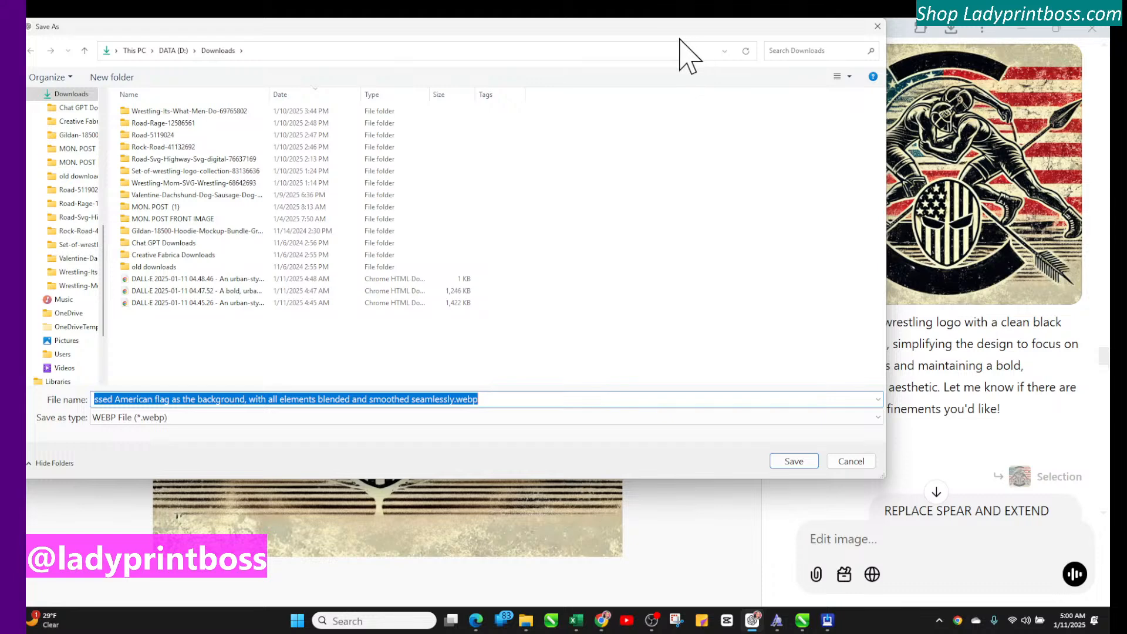
pyautogui.click(795, 461)
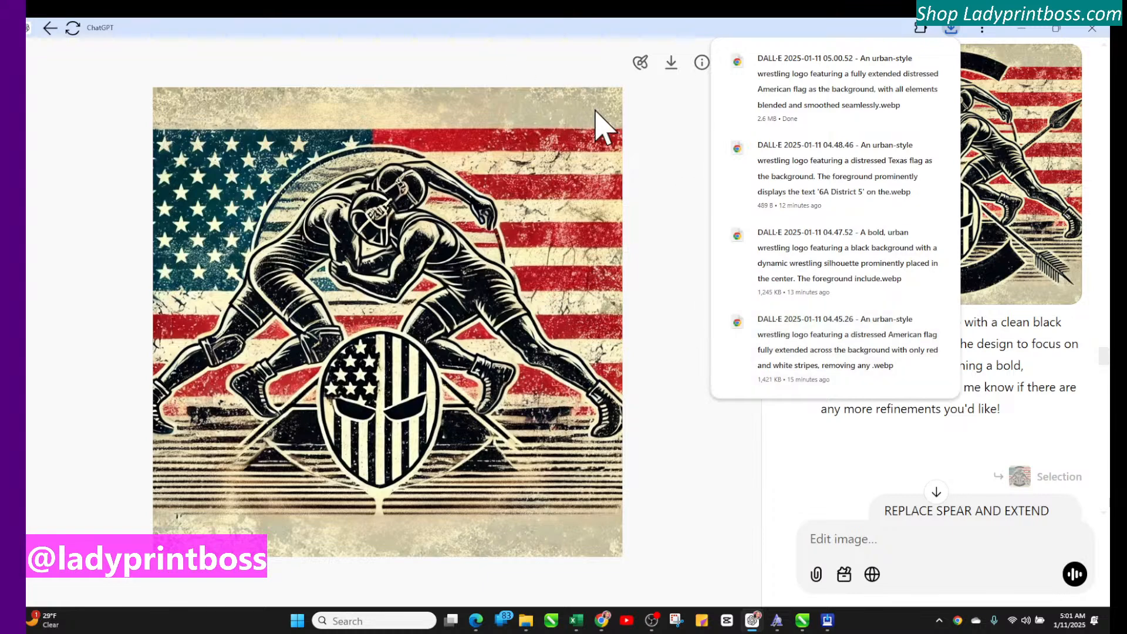
pyautogui.click(670, 146)
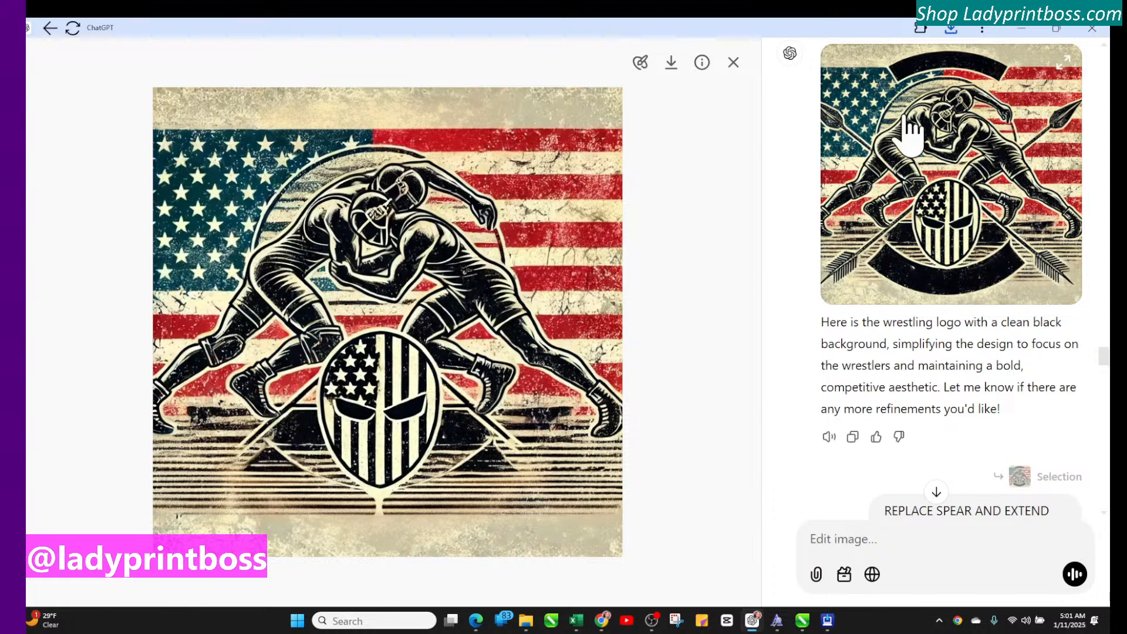
# Step: Close the image editor and review the logo versions generated throughout the chat, from the skull inspiration images to the latest flag design
pyautogui.click(734, 63)
pyautogui.scroll(1, 784, 371)
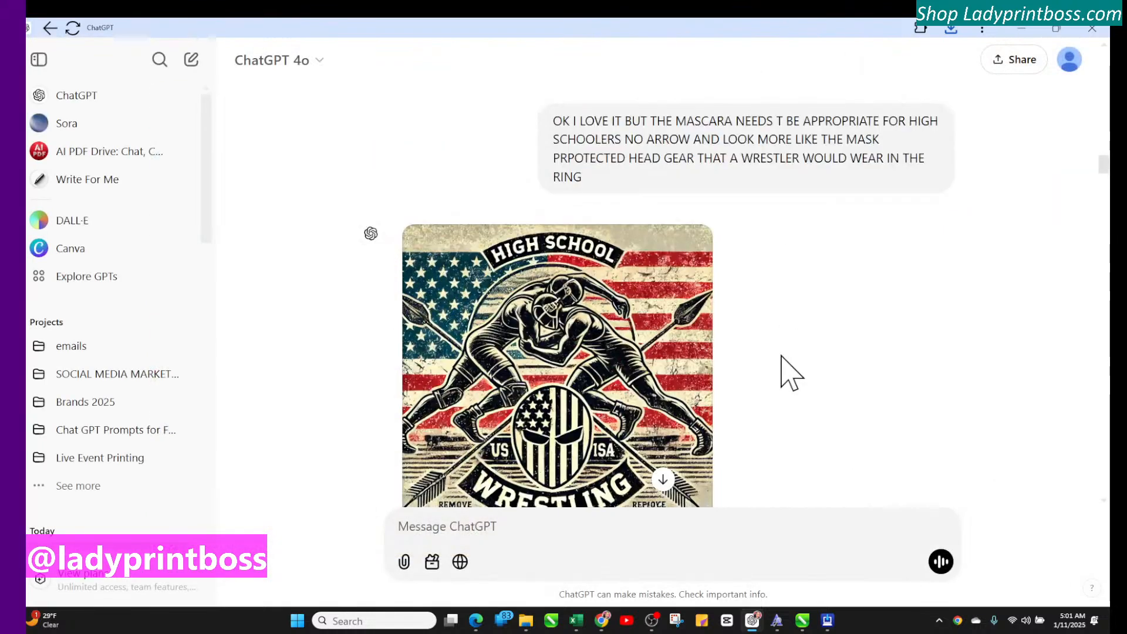
pyautogui.scroll(15, 789, 372)
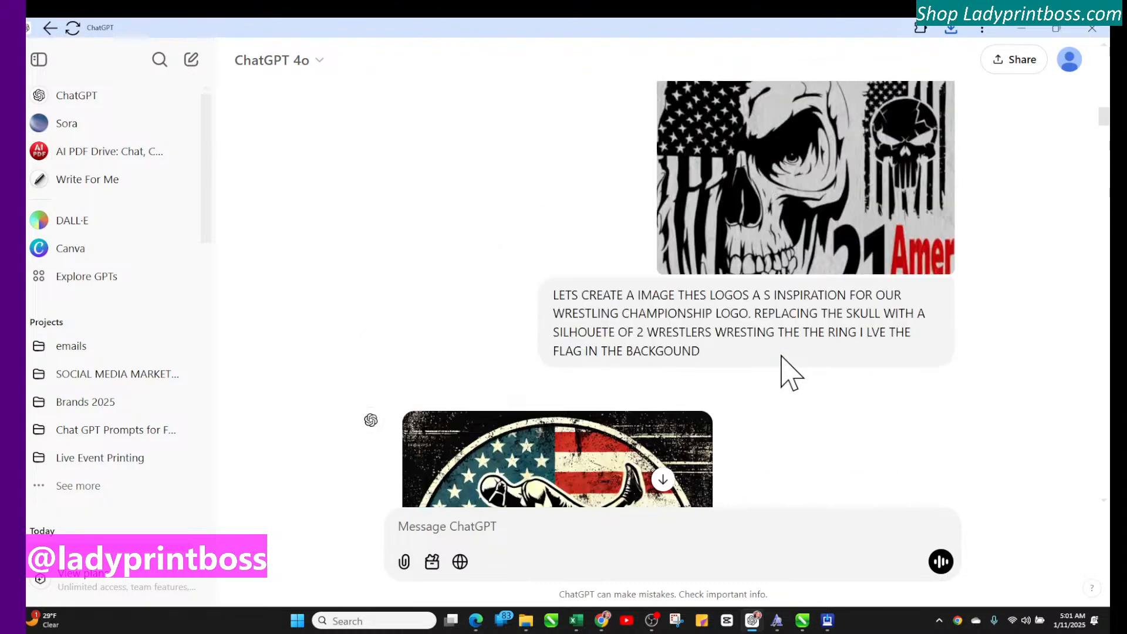
pyautogui.scroll(9, 782, 358)
pyautogui.scroll(-6, 782, 358)
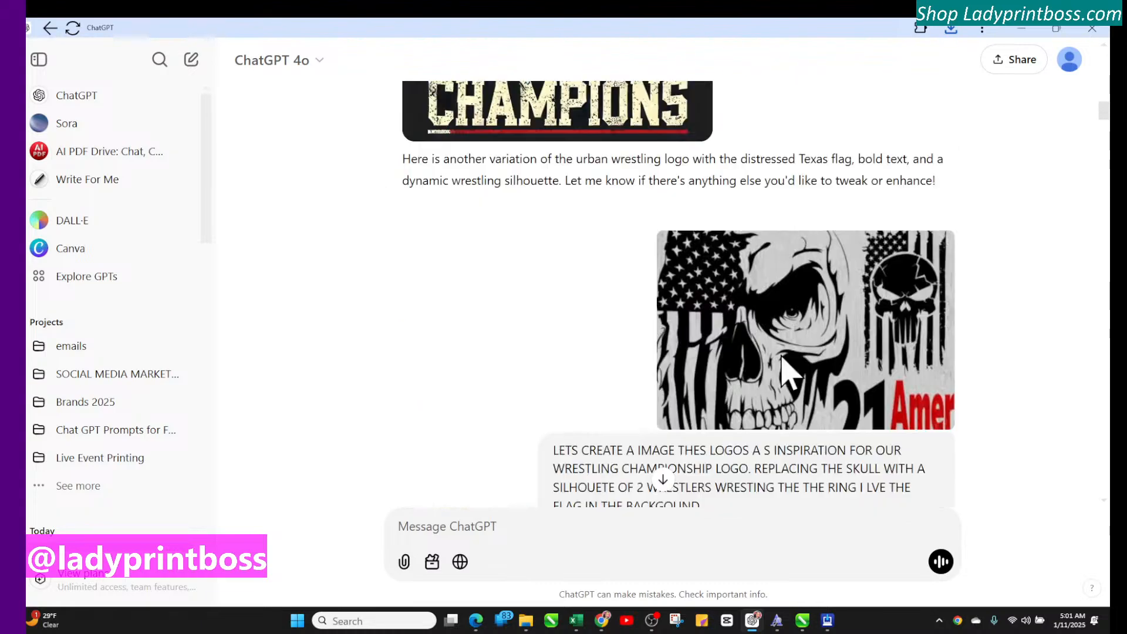
pyautogui.scroll(-15, 784, 371)
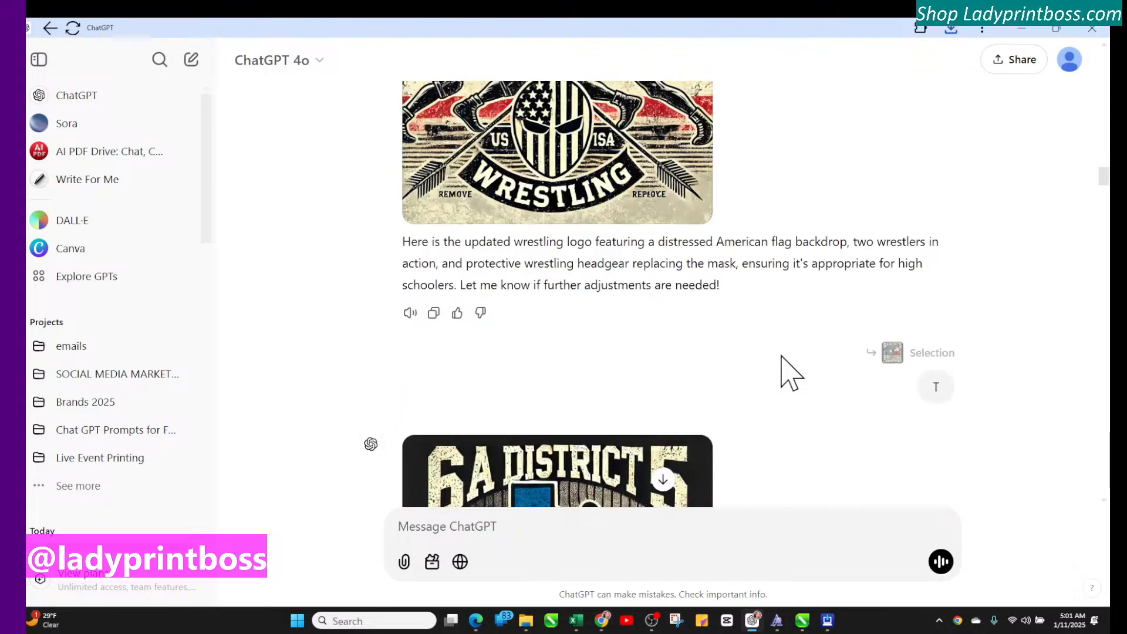
pyautogui.scroll(-5, 788, 373)
pyautogui.scroll(-4, 763, 388)
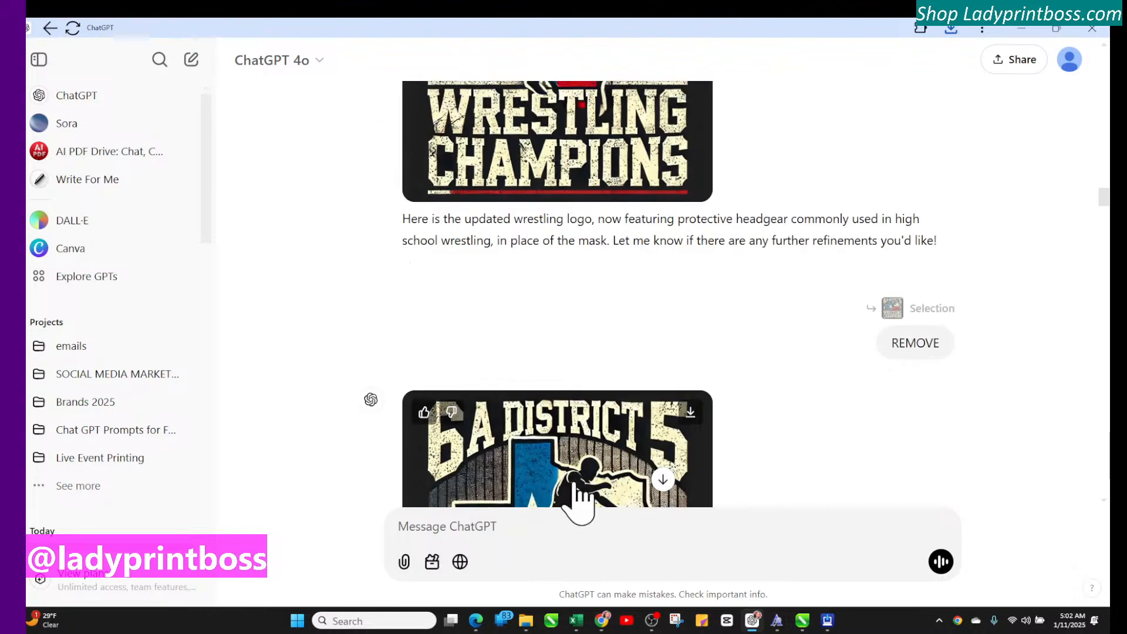
pyautogui.scroll(-12, 578, 499)
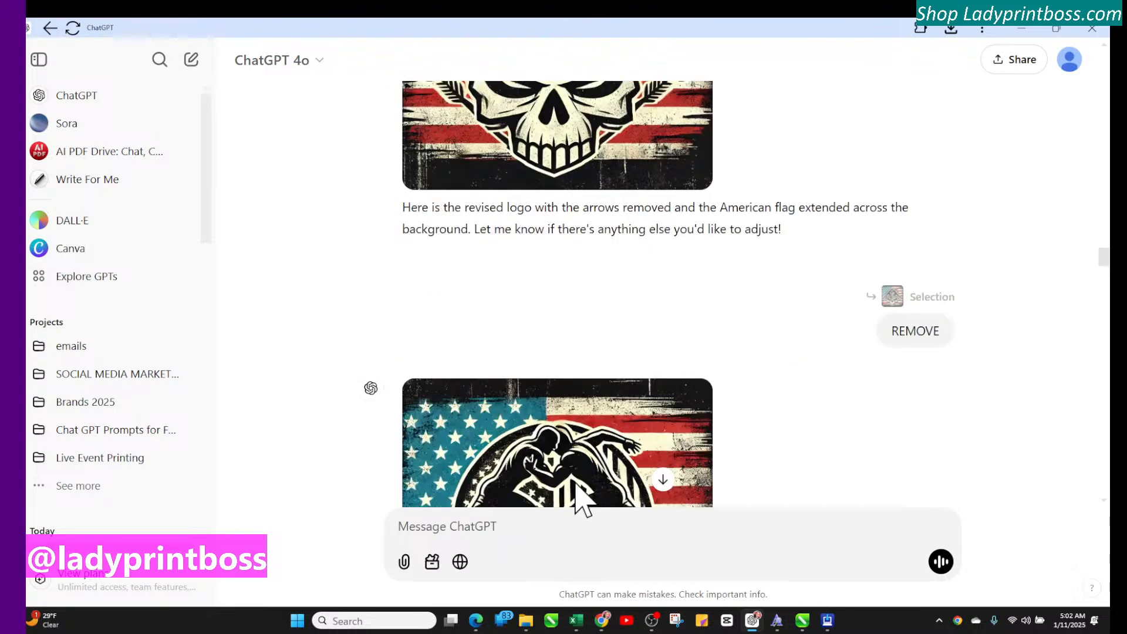
pyautogui.scroll(-20, 576, 485)
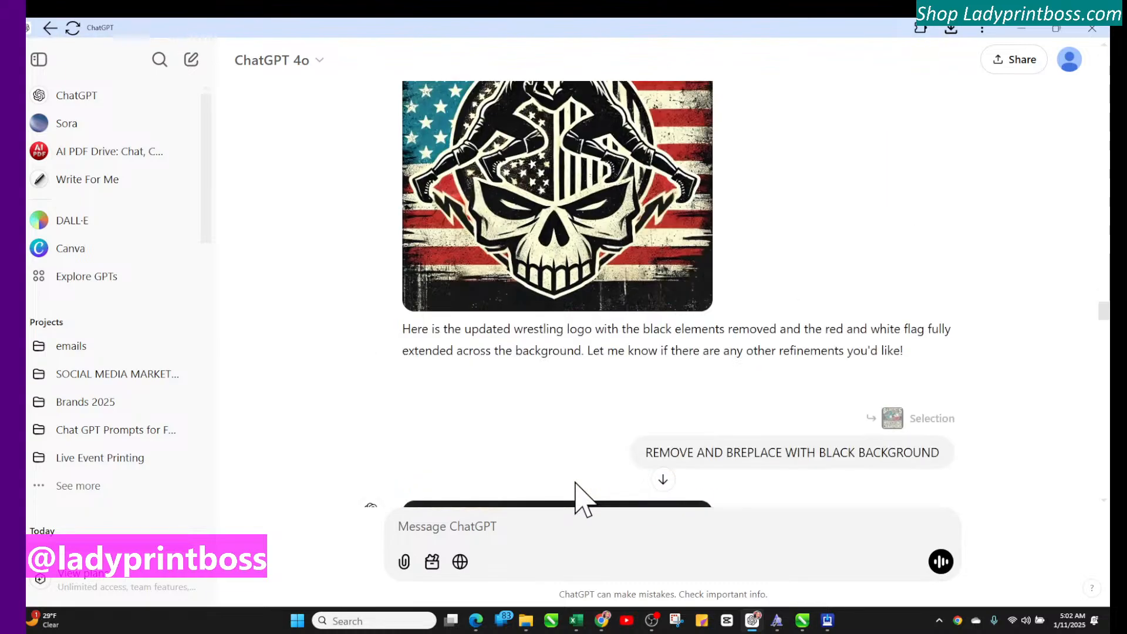
pyautogui.scroll(-20, 578, 499)
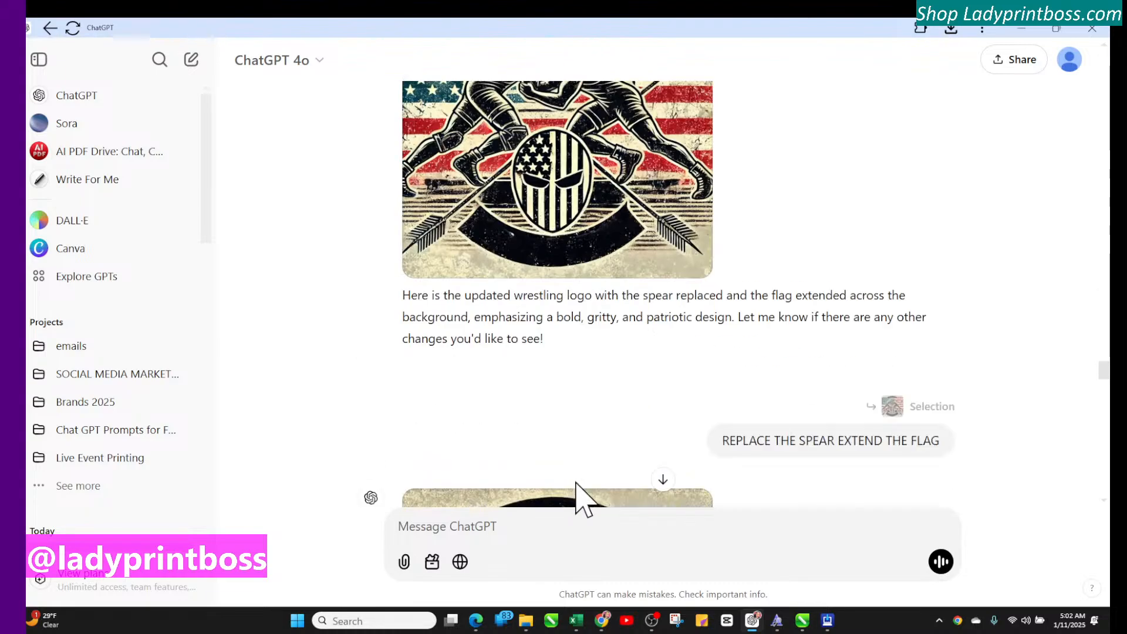
pyautogui.scroll(-20, 584, 499)
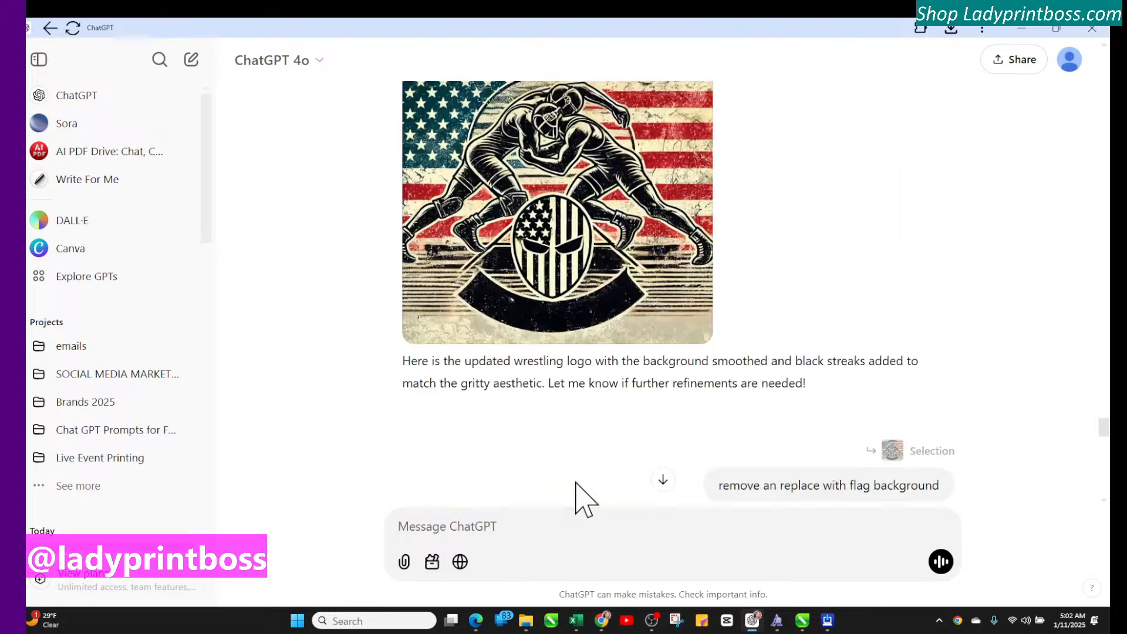
pyautogui.scroll(-20, 576, 484)
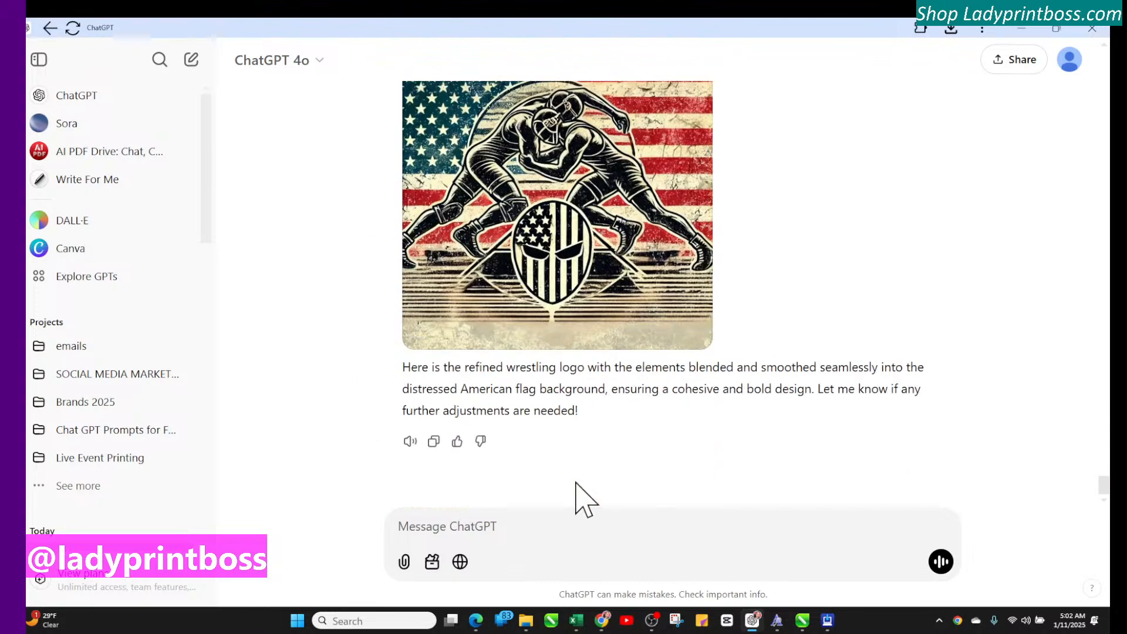
# Step: Start a new chat prompt with the text "create a clean modern design for a wrestling championship it"
pyautogui.click(434, 527)
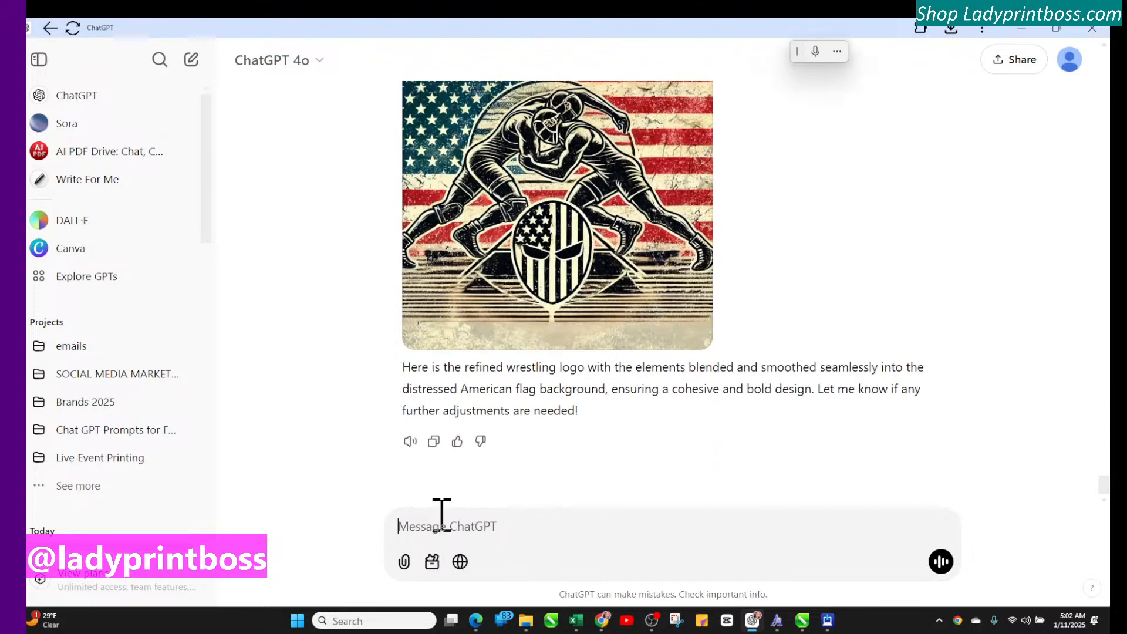
pyautogui.write('cr')
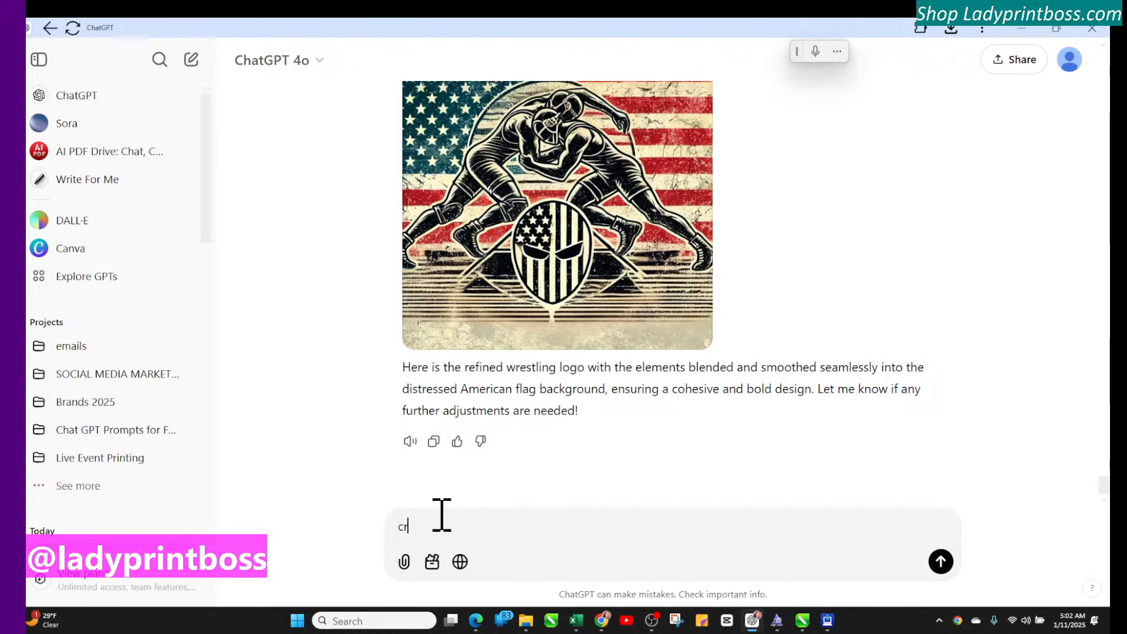
pyautogui.write('eate a m')
pyautogui.press('BackSpace')
pyautogui.write('den')
pyautogui.press('BackSpace')
pyautogui.write('an modern s')
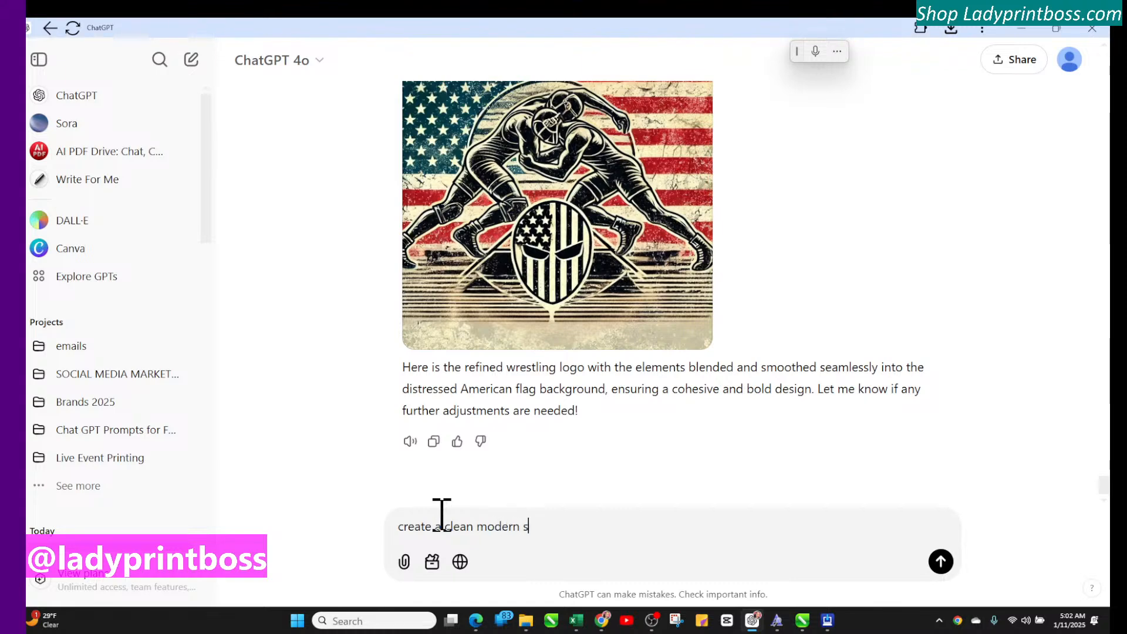
pyautogui.write('vchool')
pyautogui.press('BackSpace')
pyautogui.press('BackSpace')
pyautogui.press('BackSpace')
pyautogui.write('a')
pyautogui.press('BackSpace')
pyautogui.write('design f')
pyautogui.write('ro')
pyautogui.press('BackSpace')
pyautogui.press('BackSpace')
pyautogui.write('or a wrestl')
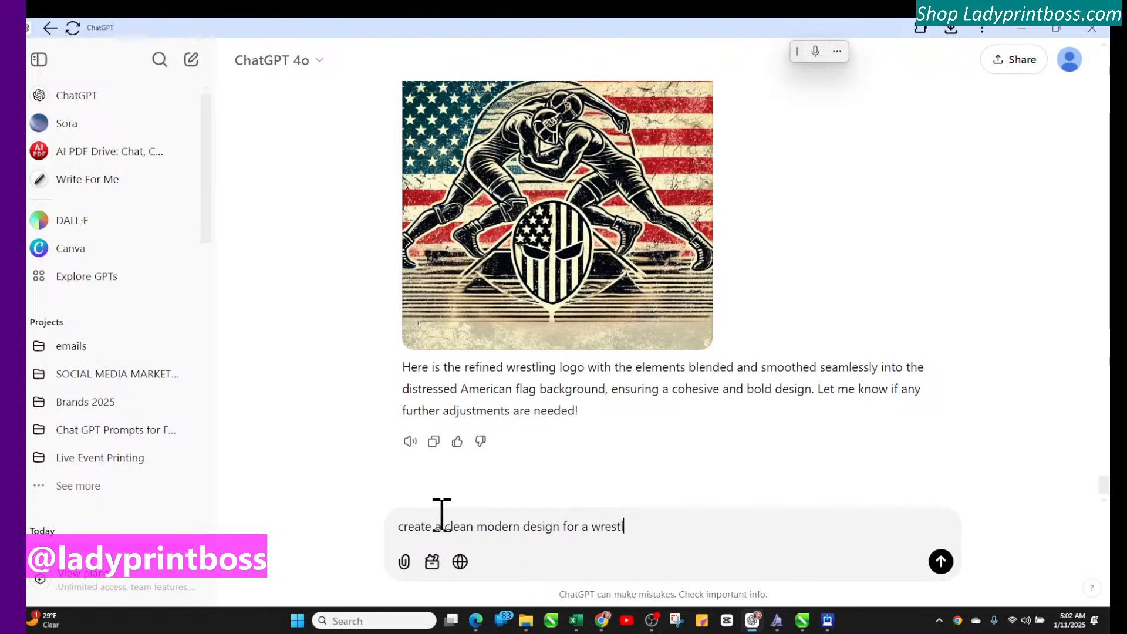
pyautogui.write('ing champoin shio')
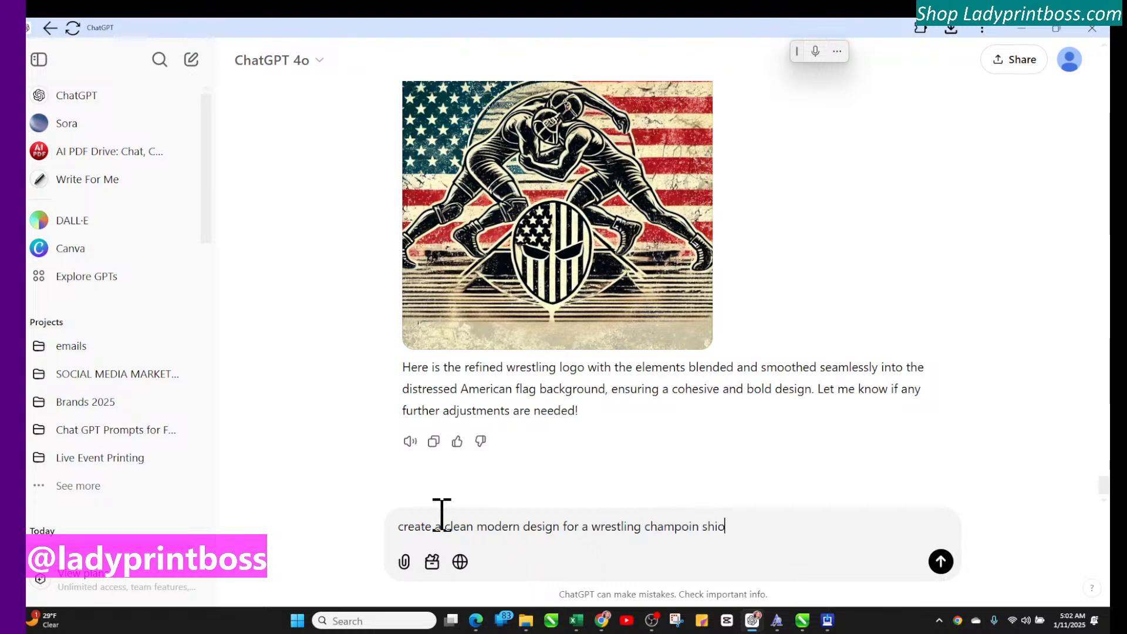
pyautogui.press('BackSpace')
pyautogui.press('BackSpace')
pyautogui.press('BackSpace')
pyautogui.press('BackSpace')
pyautogui.press('BackSpace')
pyautogui.press('BackSpace')
pyautogui.write('ionship it ')
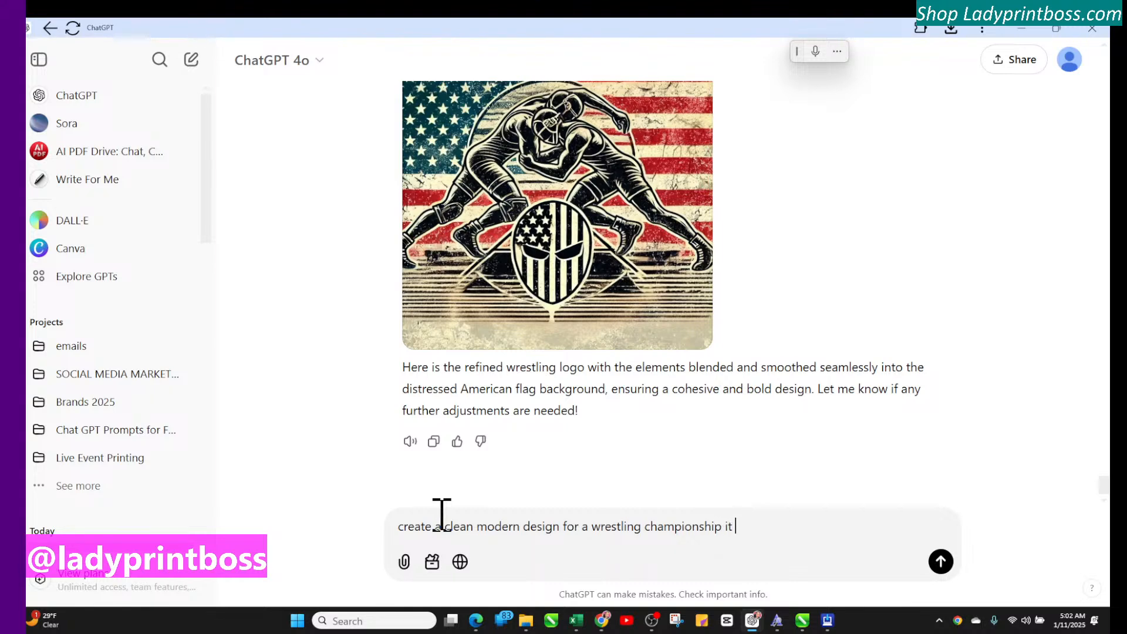
# Step: Continue the prompt with the style request "lke a tradional athletic style with the"
pyautogui.write('should be')
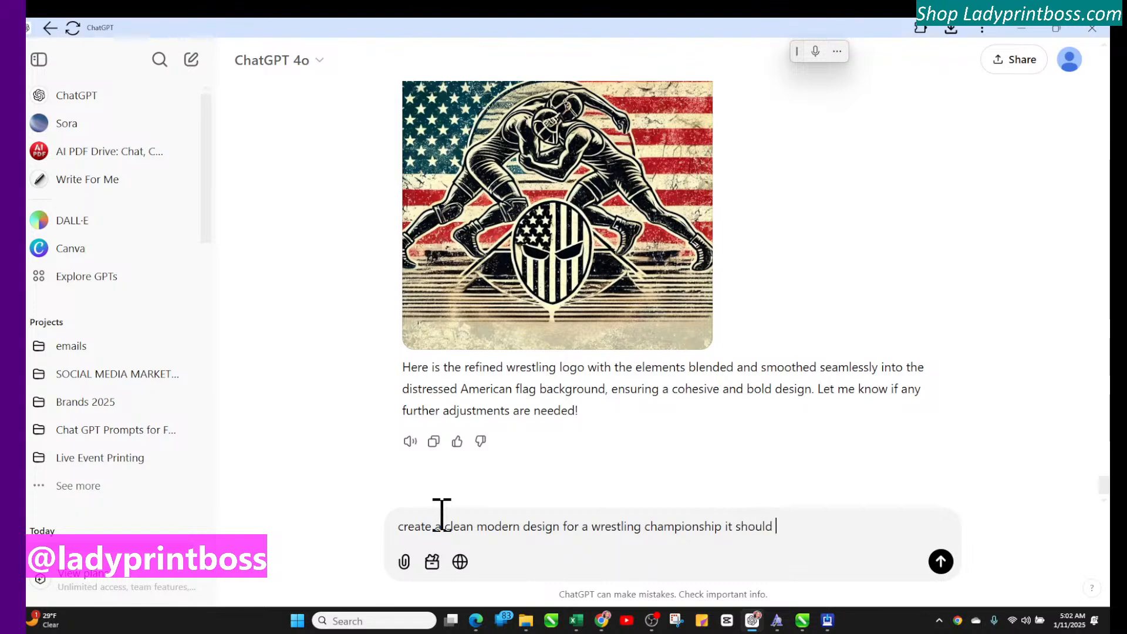
pyautogui.press('BackSpace')
pyautogui.press('BackSpace')
pyautogui.press('BackSpace')
pyautogui.press('BackSpace')
pyautogui.press('BackSpace')
pyautogui.press('BackSpace')
pyautogui.press('BackSpace')
pyautogui.press('BackSpace')
pyautogui.press('BackSpace')
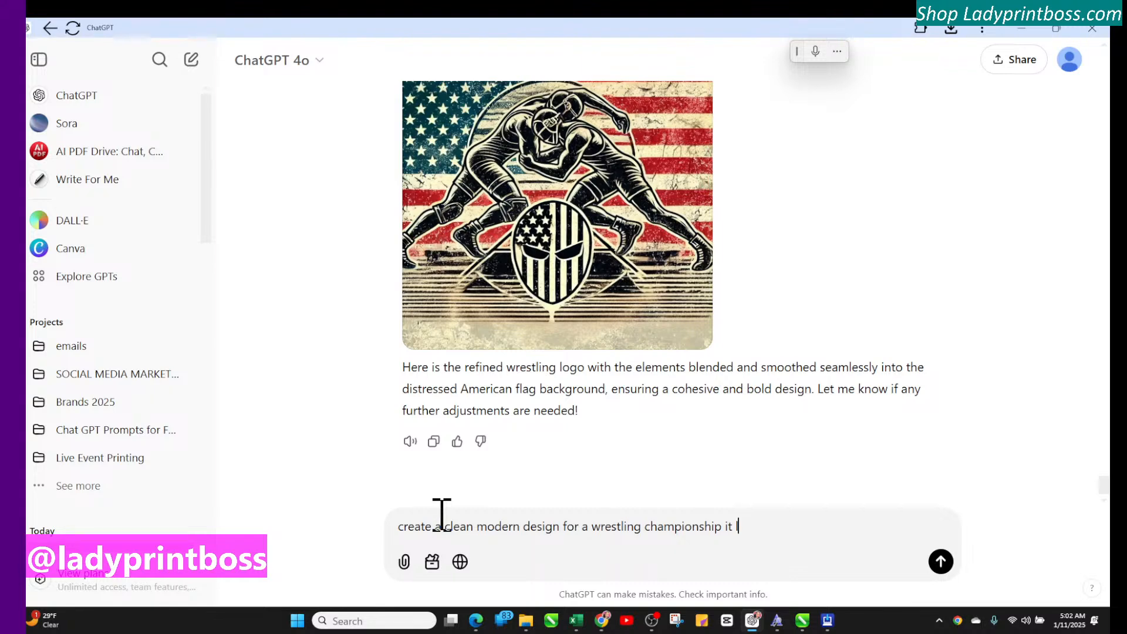
pyautogui.write('lke a tradional athlet')
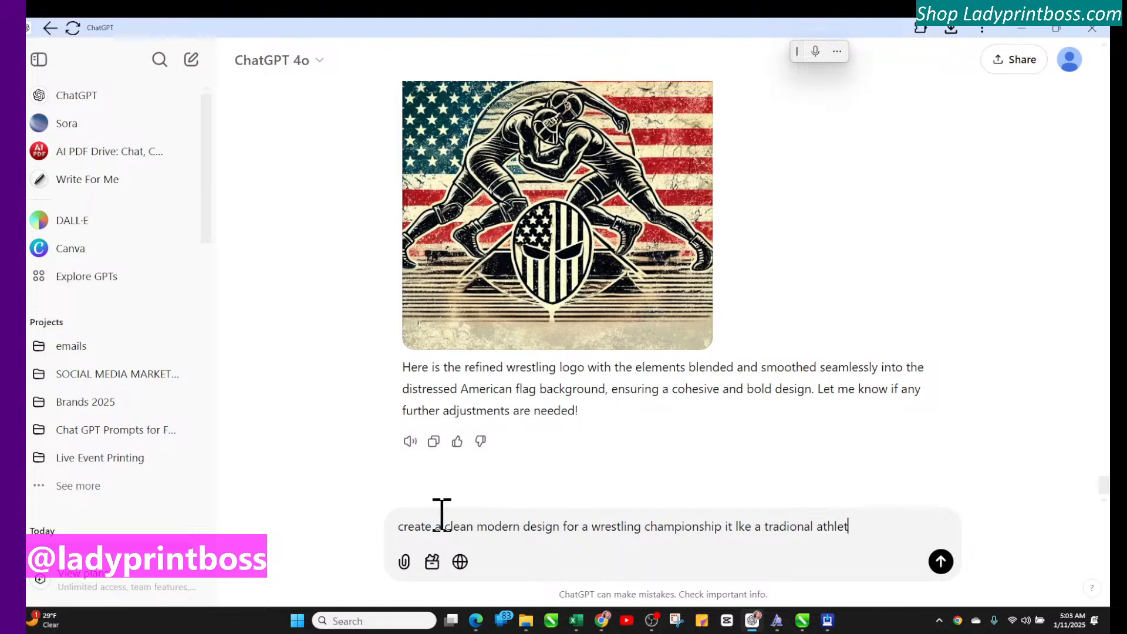
pyautogui.write('ic')
pyautogui.write('stlye')
pyautogui.press('BackSpace')
pyautogui.press('BackSpace')
pyautogui.press('BackSpace')
pyautogui.write('yle with the w')
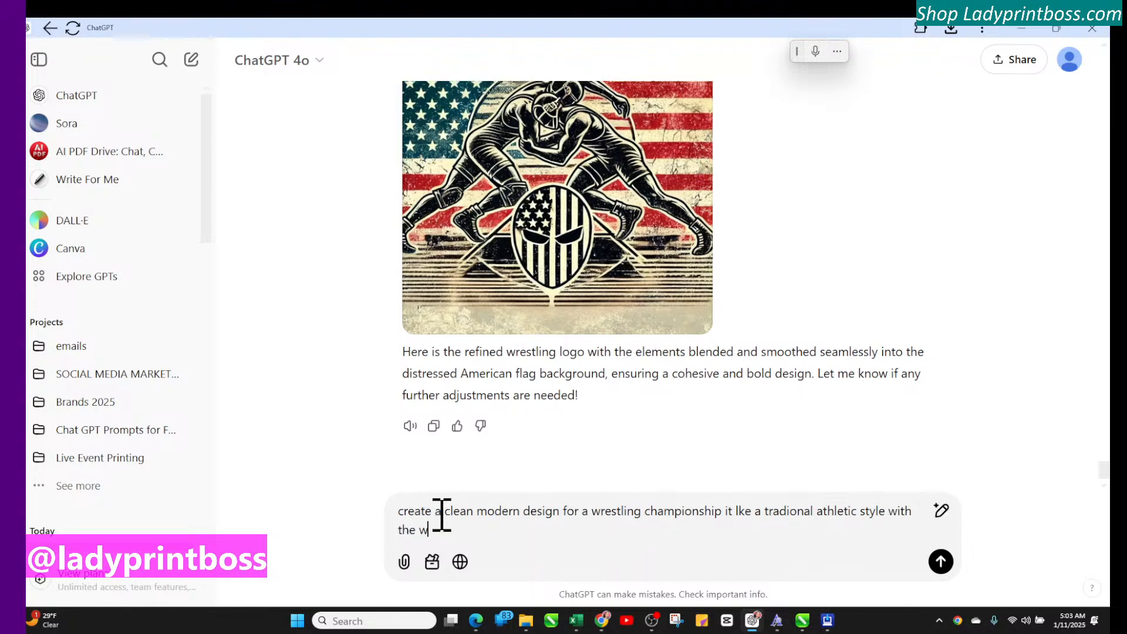
# Step: Add the quoted lettering to the prompt as 'wording "6A DISTRICT 5 Wrestling Championship" and'
pyautogui.write('ording ')
pyautogui.write('t')
pyautogui.press('BackSpace')
pyautogui.write('"6a')
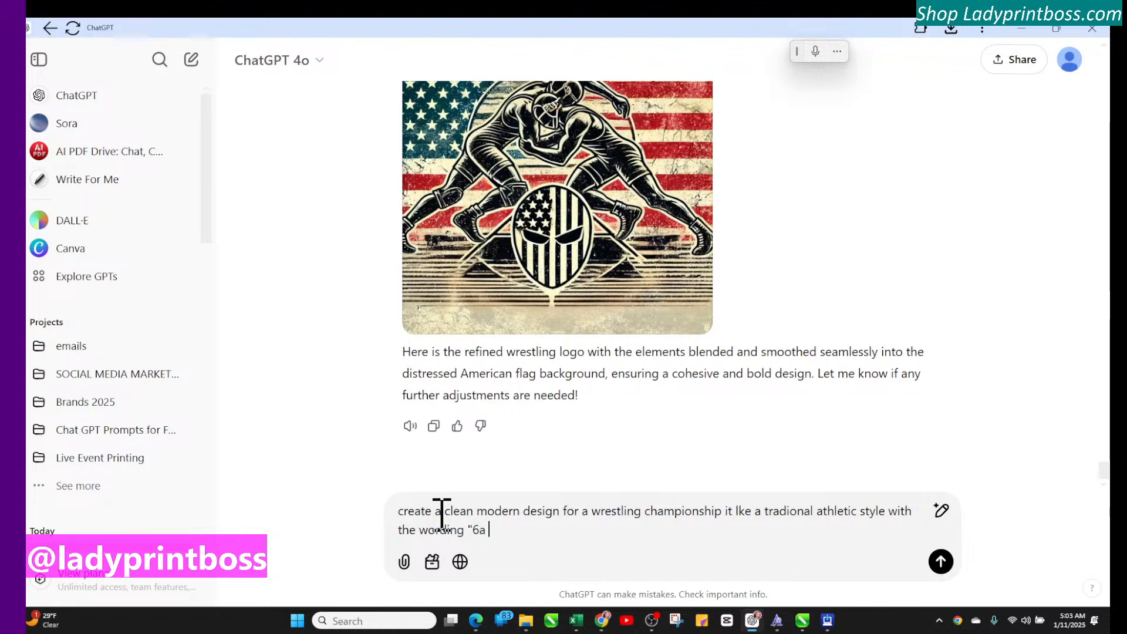
pyautogui.write('A ')
pyautogui.write('DISTR')
pyautogui.write('ICT ')
pyautogui.write('5')
pyautogui.write(' wRESTL')
pyautogui.write('ING')
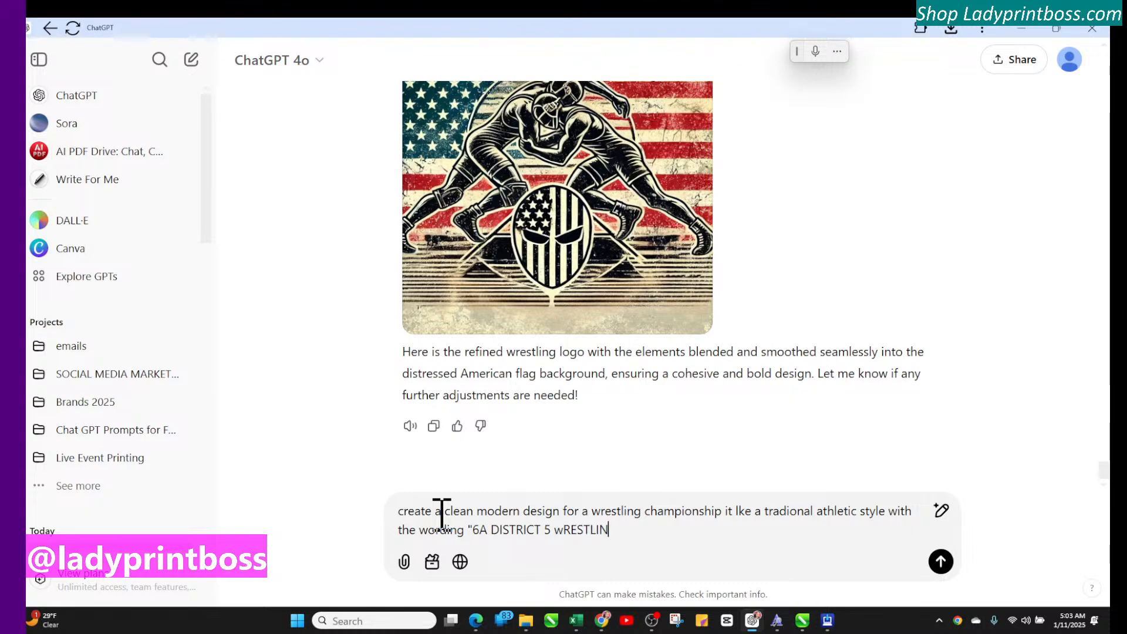
pyautogui.press('BackSpace')
pyautogui.press('BackSpace')
pyautogui.press('BackSpace')
pyautogui.press('BackSpace')
pyautogui.press('BackSpace')
pyautogui.press('BackSpace')
pyautogui.press('BackSpace')
pyautogui.press('BackSpace')
pyautogui.press('BackSpace')
pyautogui.write('Wrestling ch')
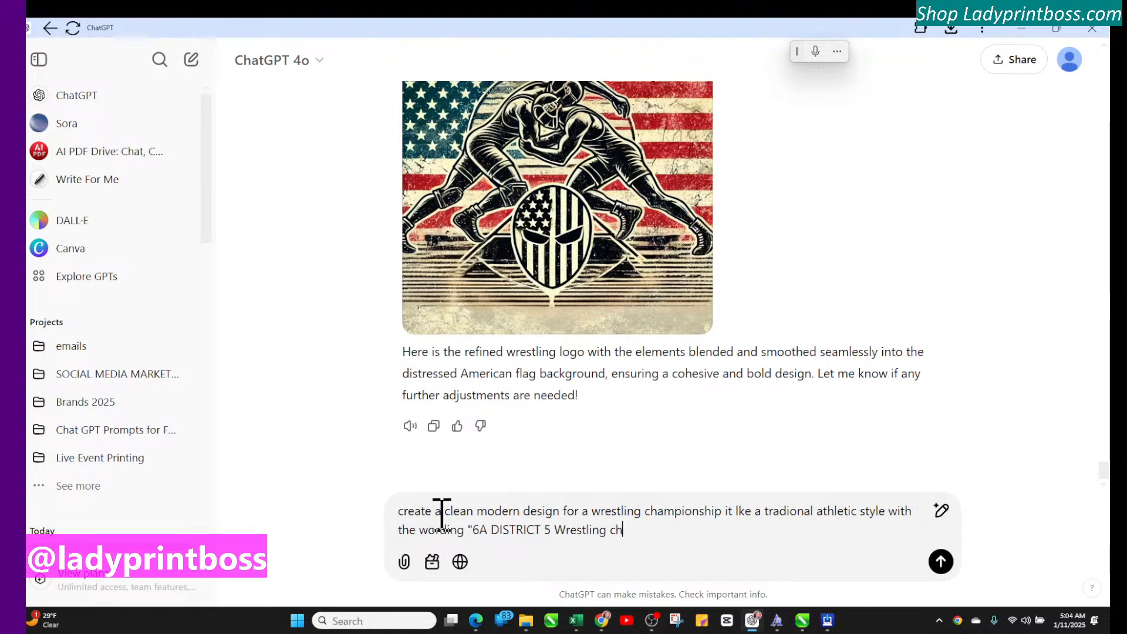
pyautogui.write('ampoinship')
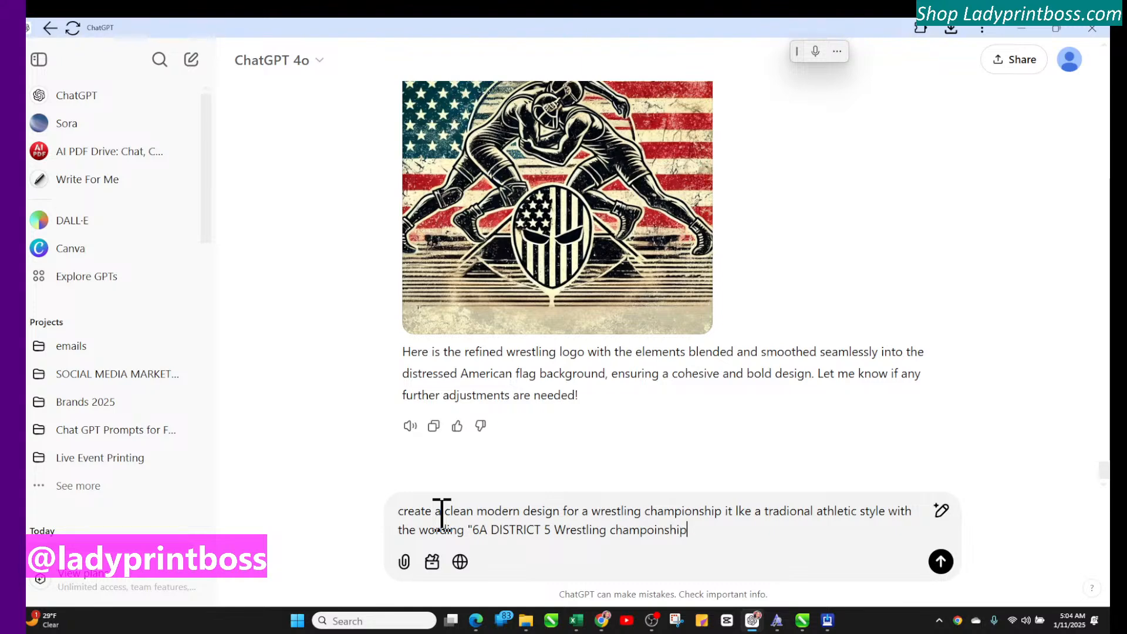
pyautogui.press('BackSpace')
pyautogui.press('BackSpace')
pyautogui.press('BackSpace')
pyautogui.press('BackSpace')
pyautogui.press('BackSpace')
pyautogui.press('BackSpace')
pyautogui.press('BackSpace')
pyautogui.press('BackSpace')
pyautogui.press('BackSpace')
pyautogui.press('BackSpace')
pyautogui.press('BackSpace')
pyautogui.write('C')
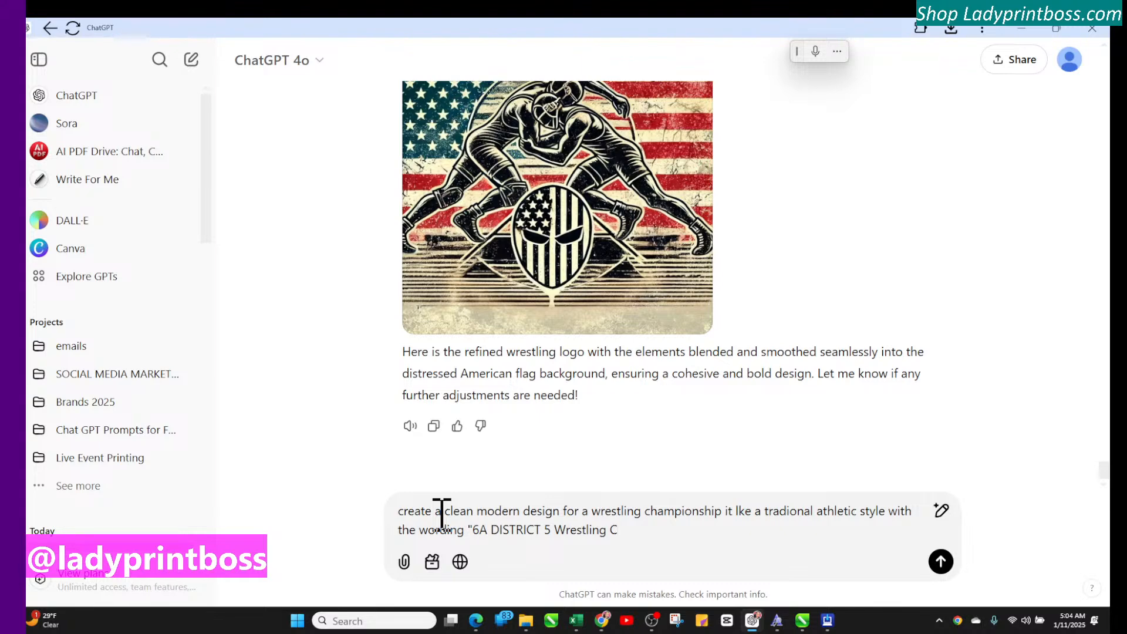
pyautogui.write('hampionship" and th')
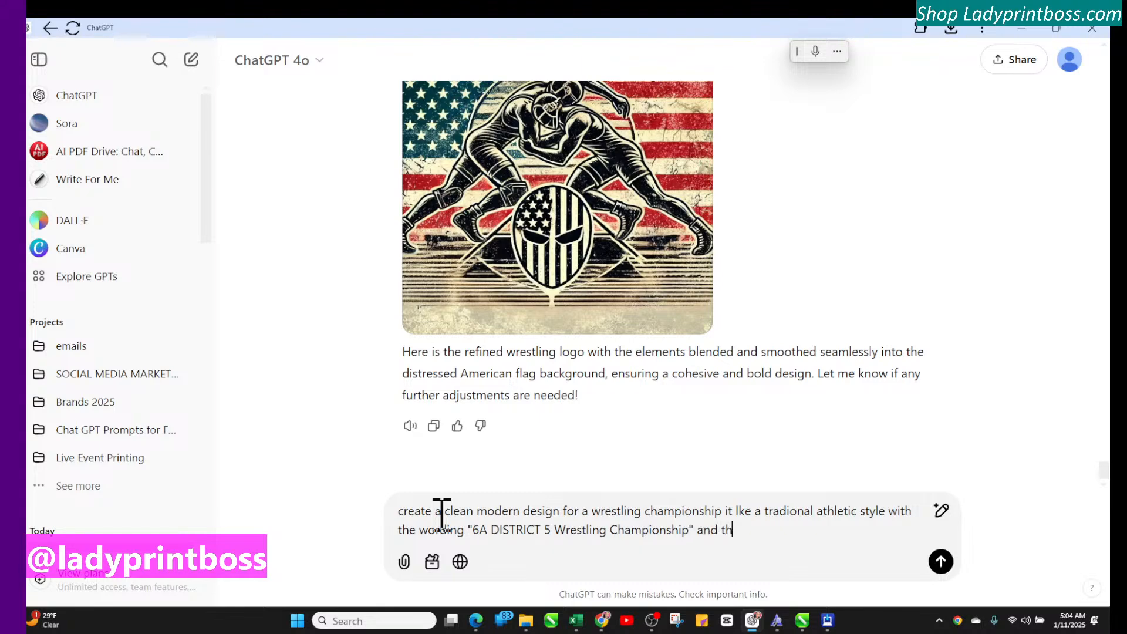
# Step: End the prompt with "the tag line road to sate begins here", enclosing that whole phrase in quotation marks
pyautogui.write('e wording')
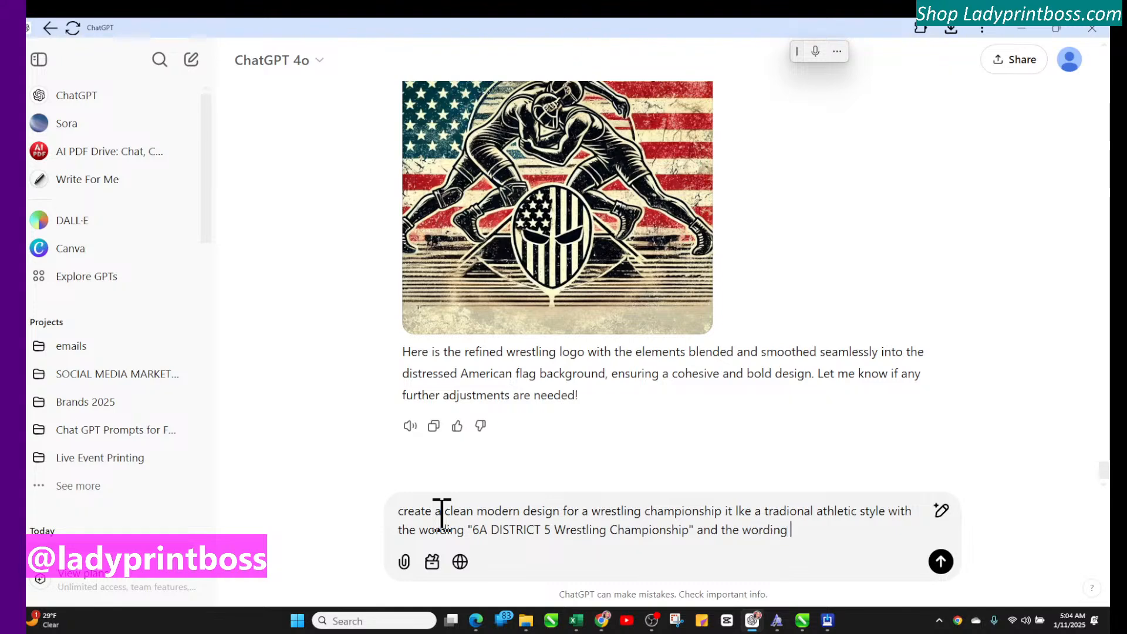
pyautogui.press('BackSpace')
pyautogui.press('BackSpace')
pyautogui.press('BackSpace')
pyautogui.press('BackSpace')
pyautogui.press('BackSpace')
pyautogui.press('BackSpace')
pyautogui.press('BackSpace')
pyautogui.press('BackSpace')
pyautogui.write('tag ')
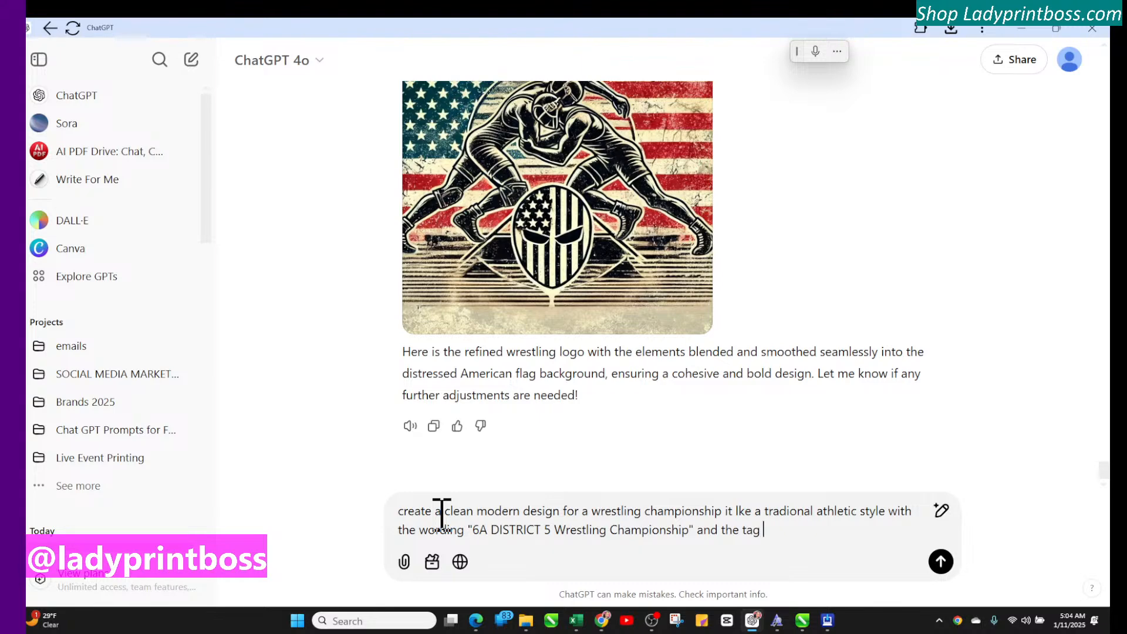
pyautogui.write('line road to sate beg')
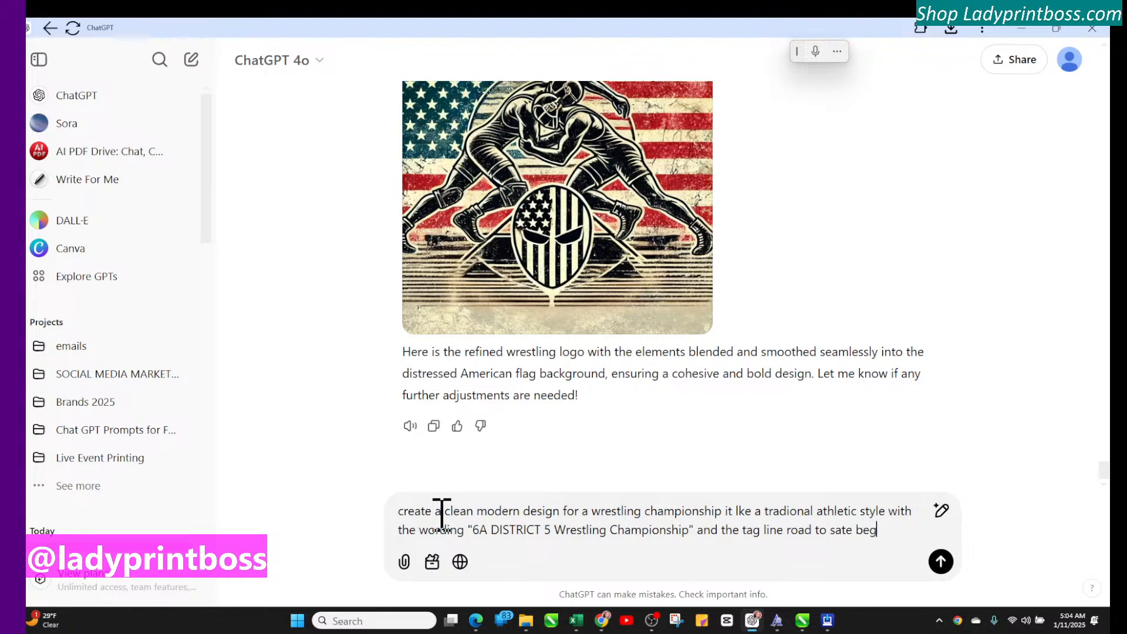
pyautogui.write('ins here')
pyautogui.click(745, 535)
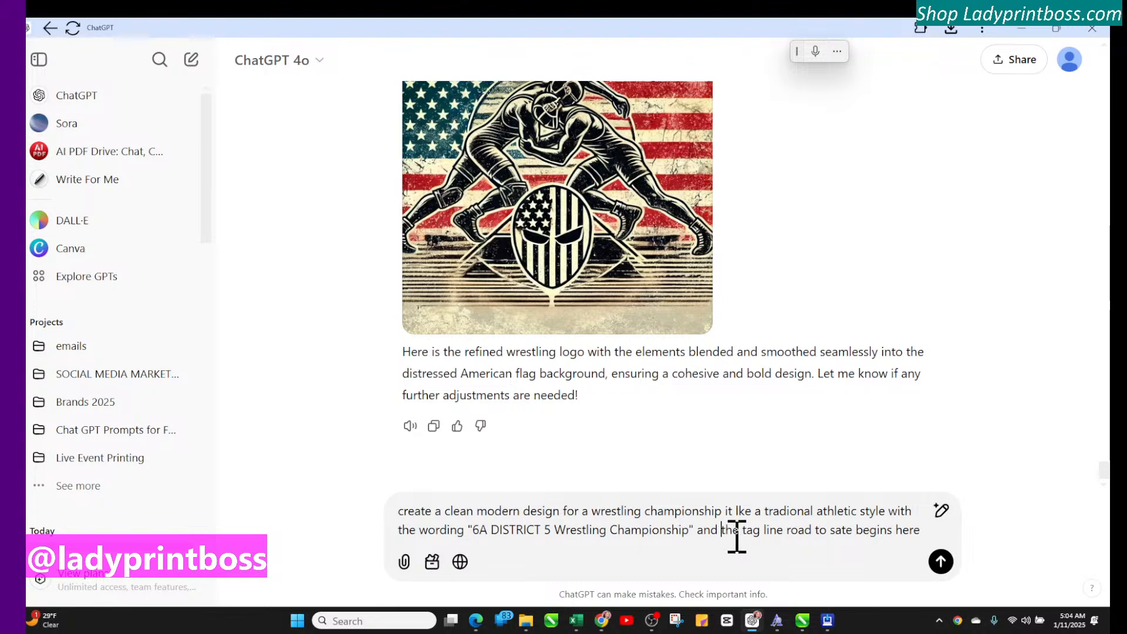
pyautogui.write('"')
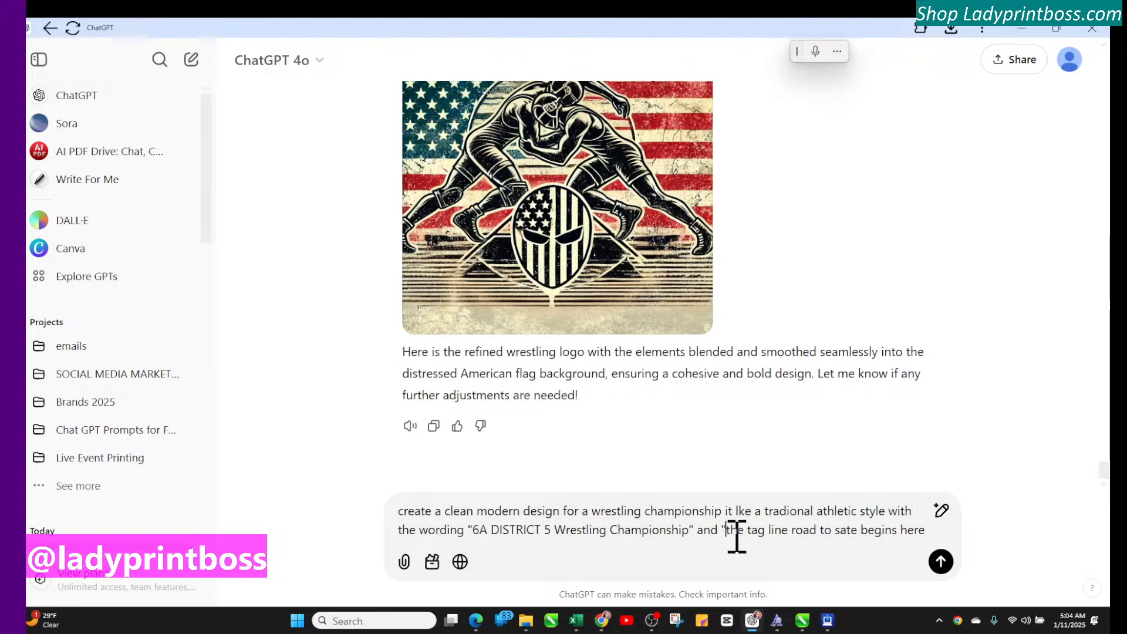
pyautogui.click(926, 530)
pyautogui.write('"')
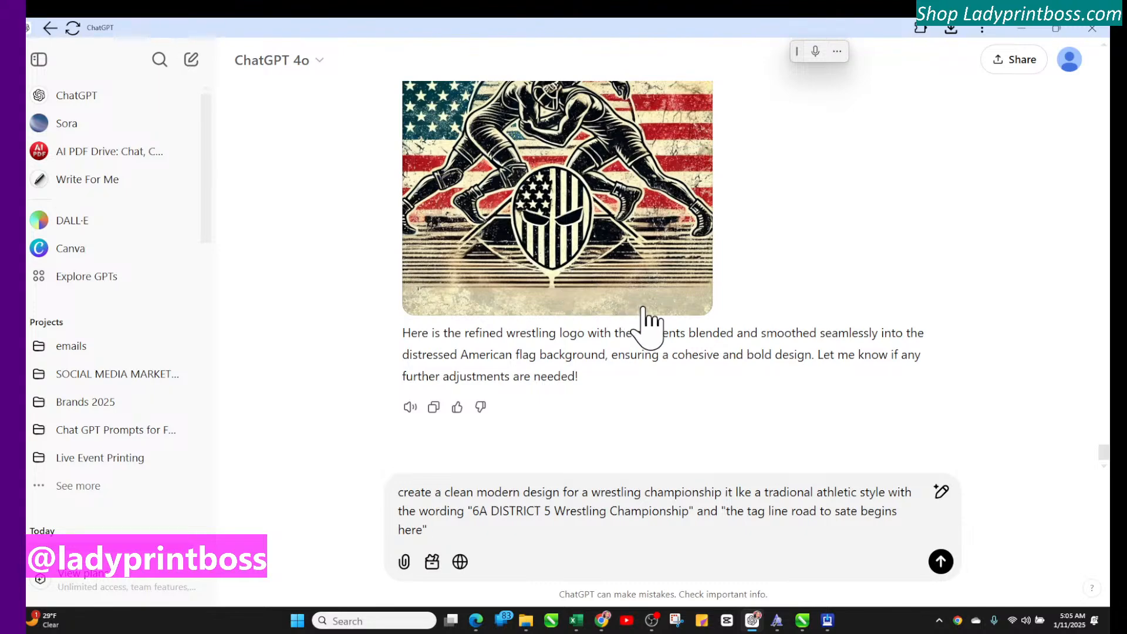
pyautogui.scroll(5, 649, 322)
pyautogui.scroll(-5, 648, 322)
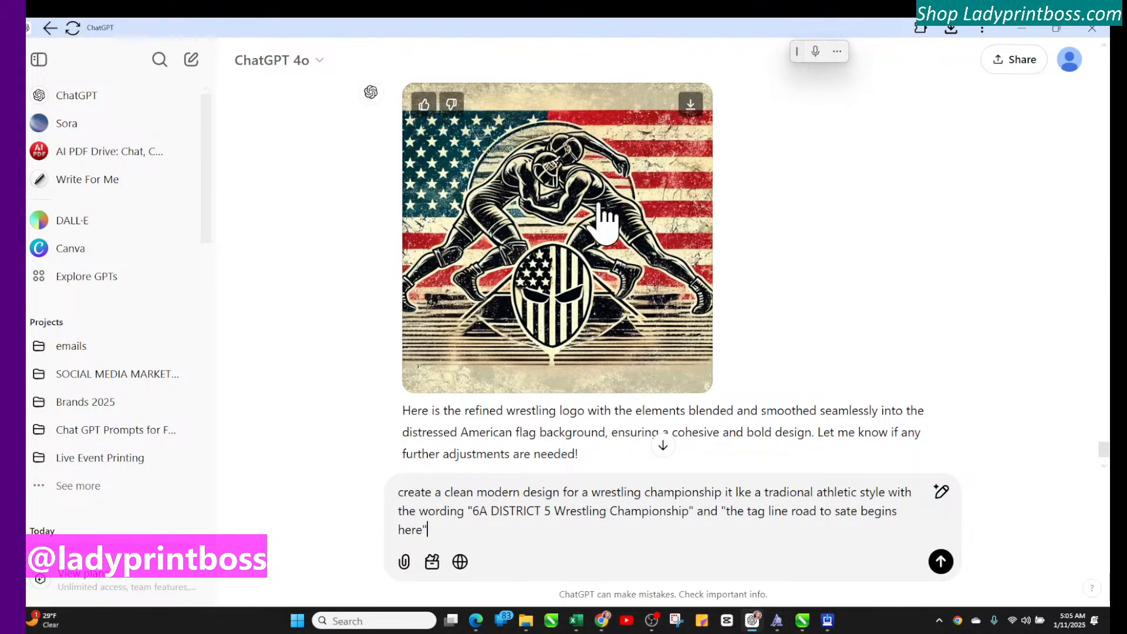
pyautogui.scroll(4, 528, 214)
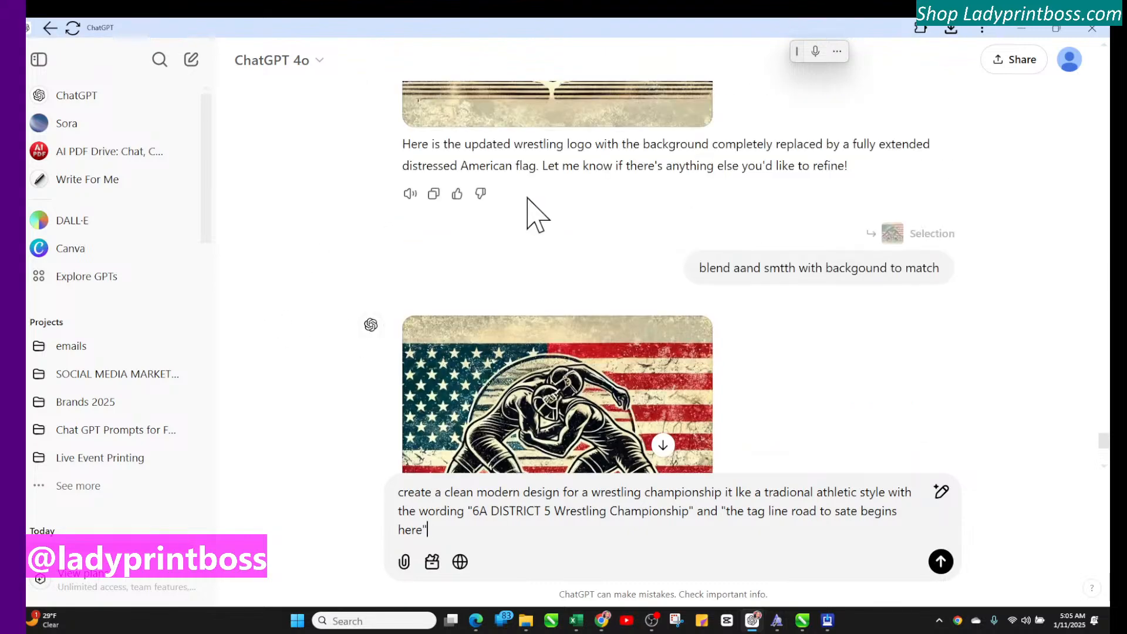
pyautogui.scroll(2, 531, 214)
pyautogui.scroll(-5, 531, 214)
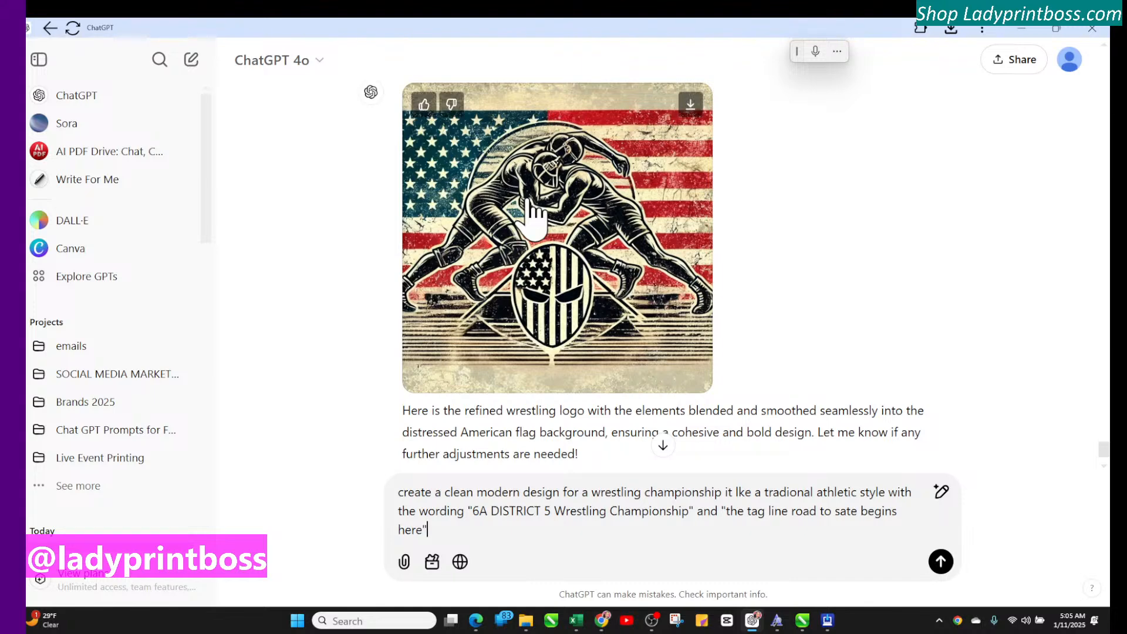
# Step: Add "dept." after "athletic" in the drafted wrestling championship prompt and submit it to generate the design
pyautogui.scroll(-2, 531, 214)
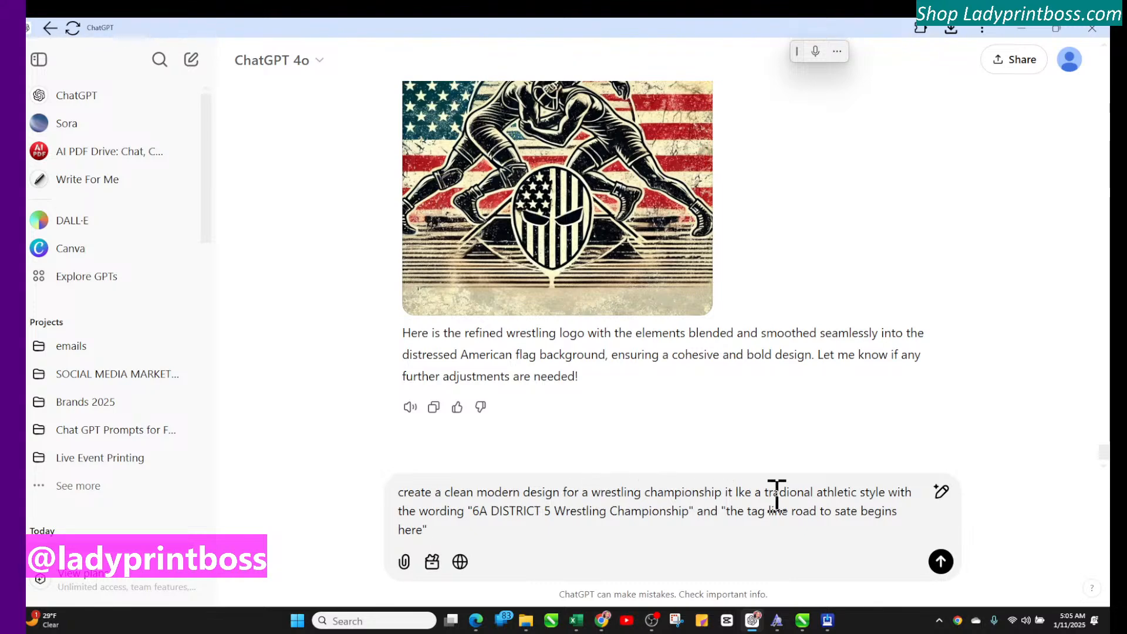
pyautogui.click(861, 496)
pyautogui.write('dept.')
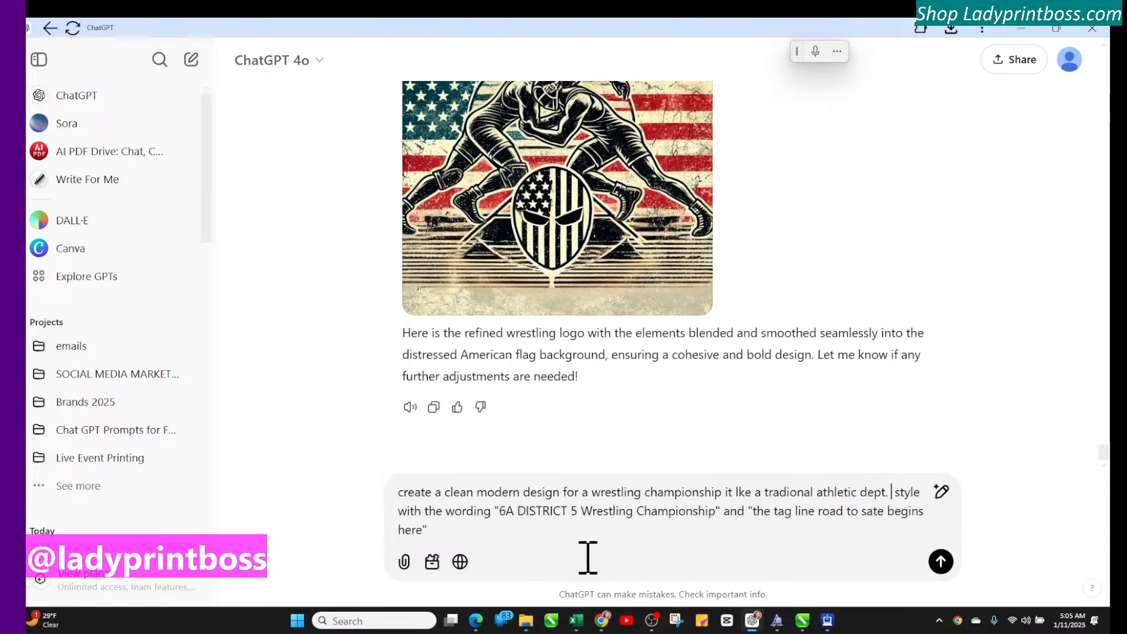
pyautogui.click(940, 561)
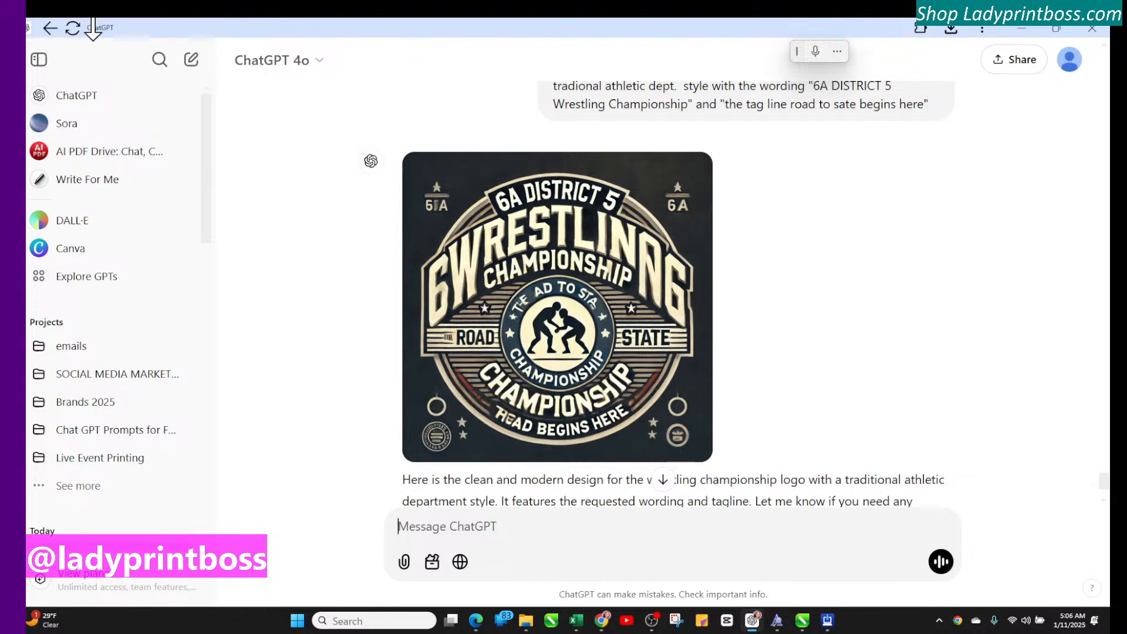
# Step: Open the generated logo for area editing and mask the arched "6WRESTLING CHAMPIONSHIP" lettering with a slightly smaller selection brush
pyautogui.moveTo(481, 224)
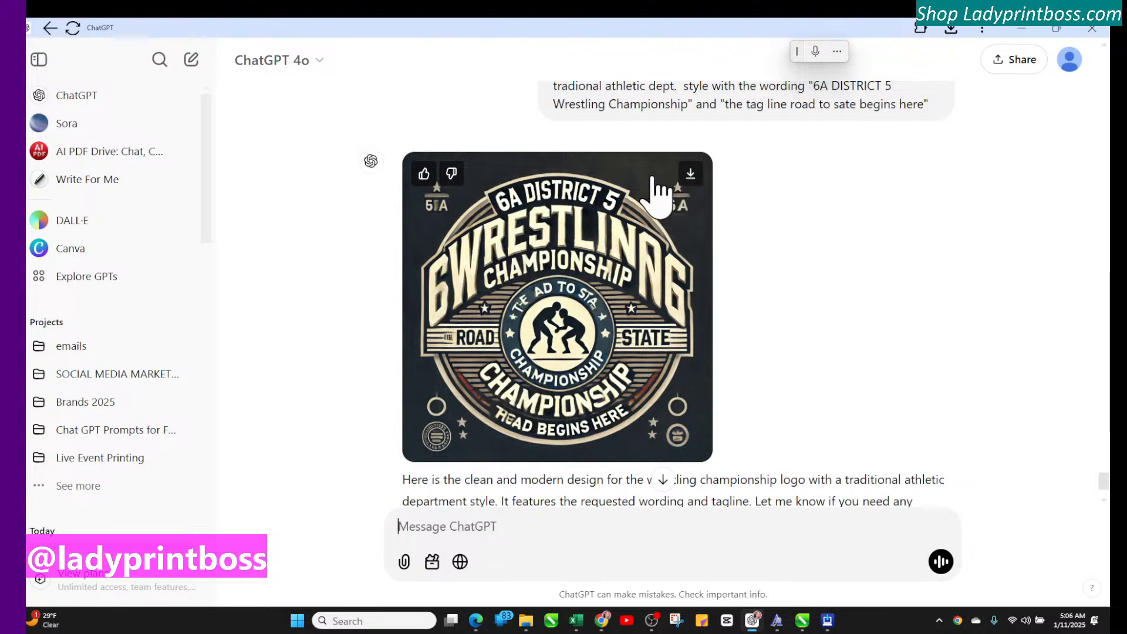
pyautogui.click(567, 194)
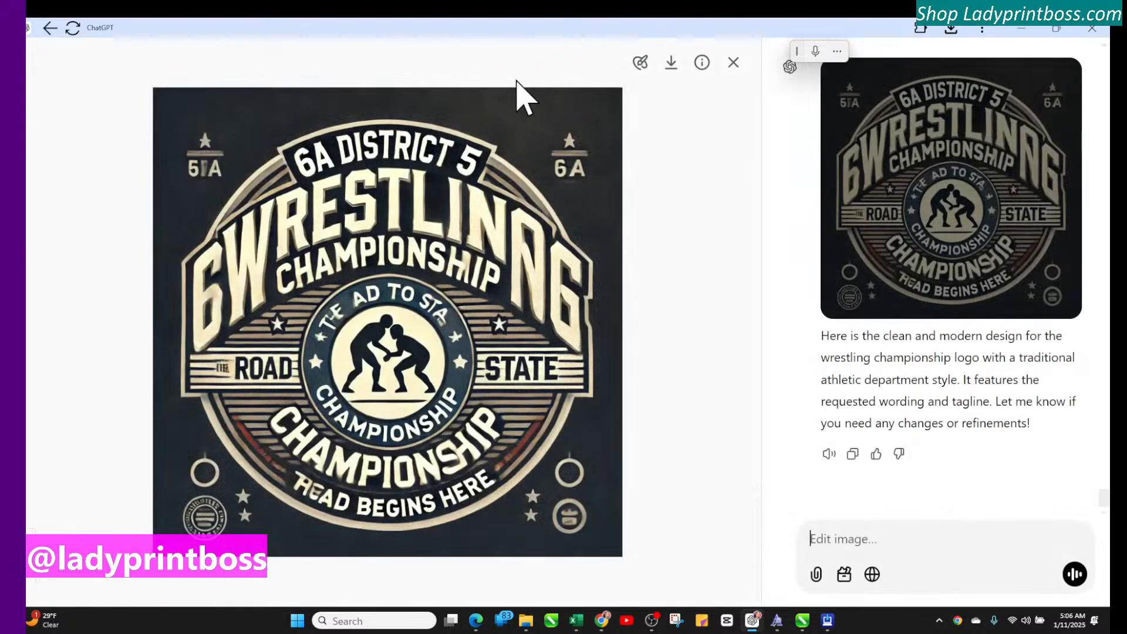
pyautogui.click(640, 63)
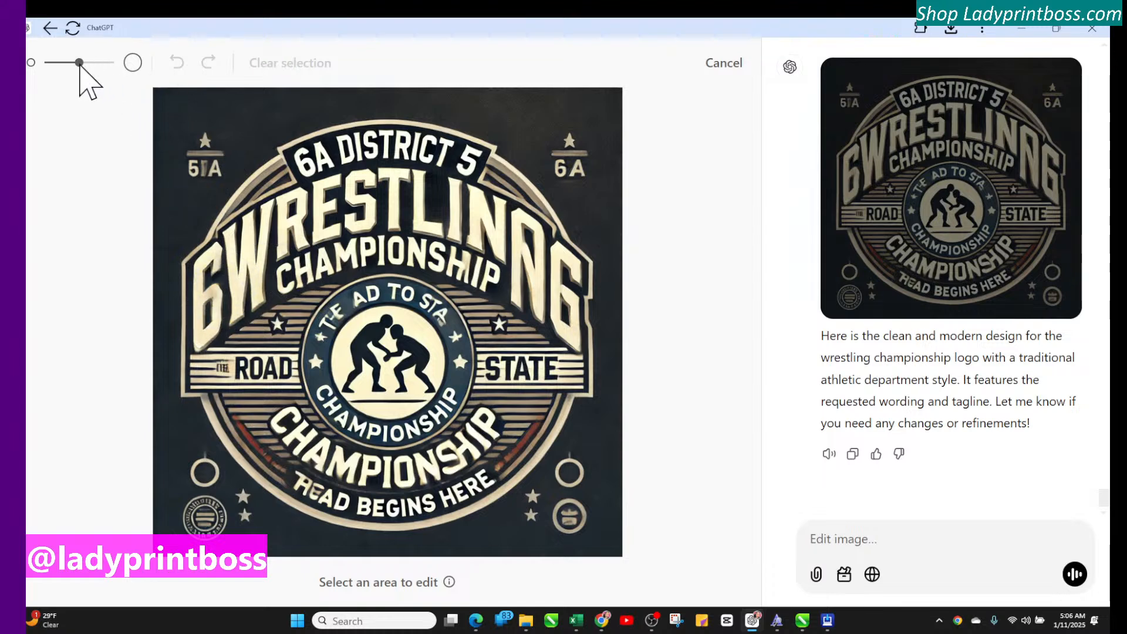
pyautogui.moveTo(80, 62); pyautogui.dragTo(74, 62)
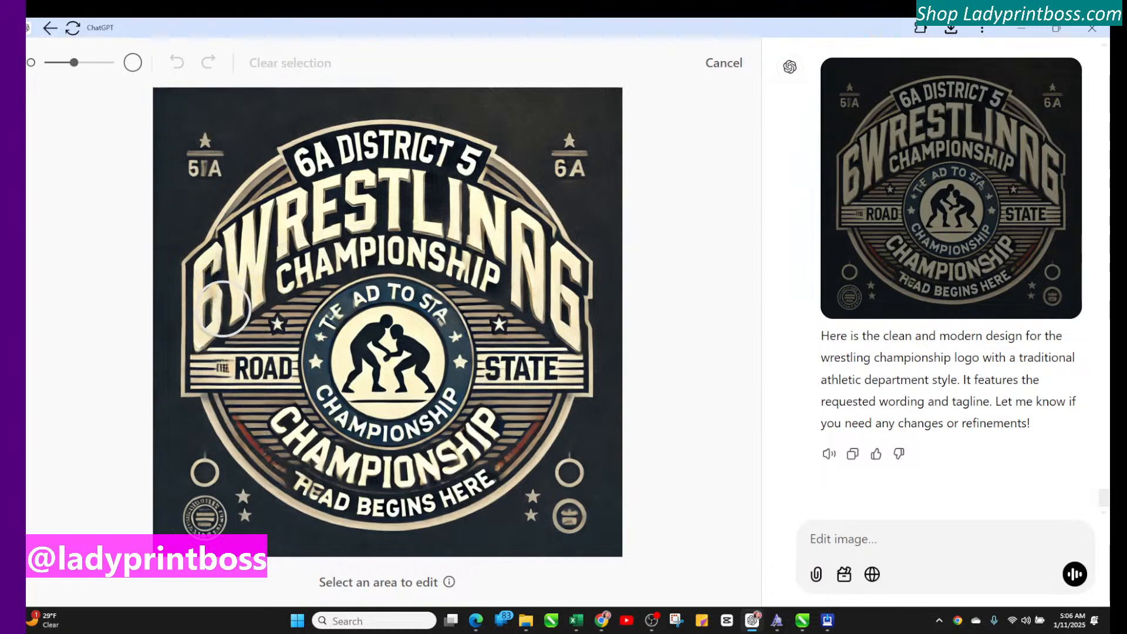
pyautogui.moveTo(205, 322)
pyautogui.mouseDown()
pyautogui.moveTo(283, 228)
pyautogui.moveTo(400, 203)
pyautogui.moveTo(456, 210)
pyautogui.moveTo(529, 254)
pyautogui.moveTo(555, 310)
pyautogui.moveTo(558, 282)
pyautogui.moveTo(378, 246)
pyautogui.moveTo(327, 246)
pyautogui.moveTo(222, 298)
pyautogui.moveTo(218, 271)
pyautogui.moveTo(254, 244)
pyautogui.moveTo(304, 233)
pyautogui.moveTo(367, 197)
pyautogui.moveTo(435, 189)
pyautogui.mouseUp()
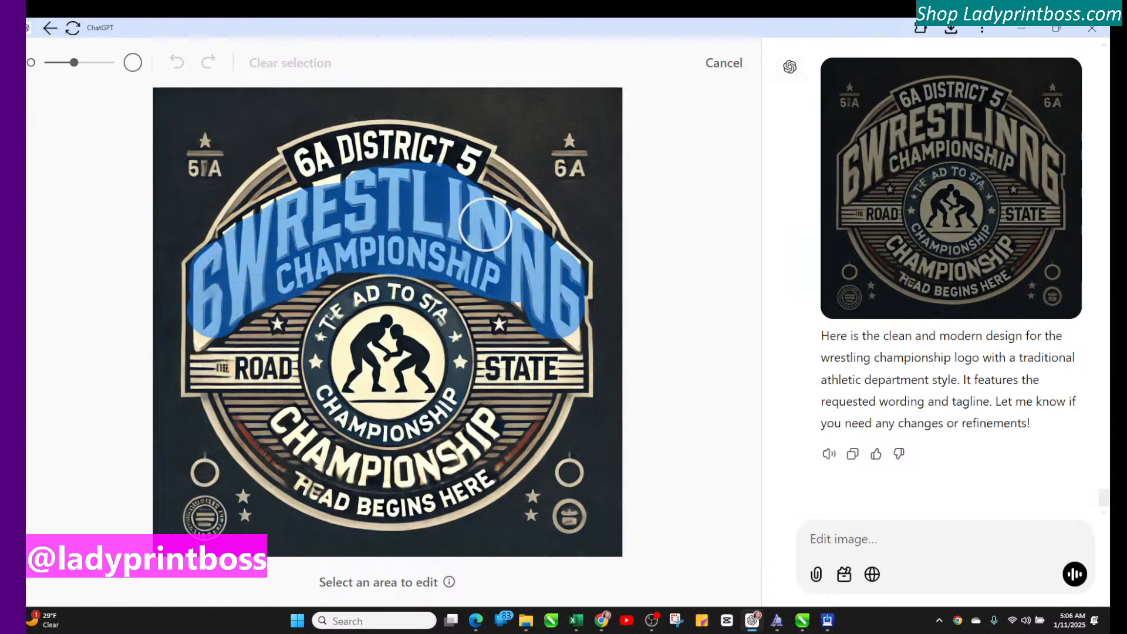
pyautogui.moveTo(485, 223); pyautogui.dragTo(487, 226)
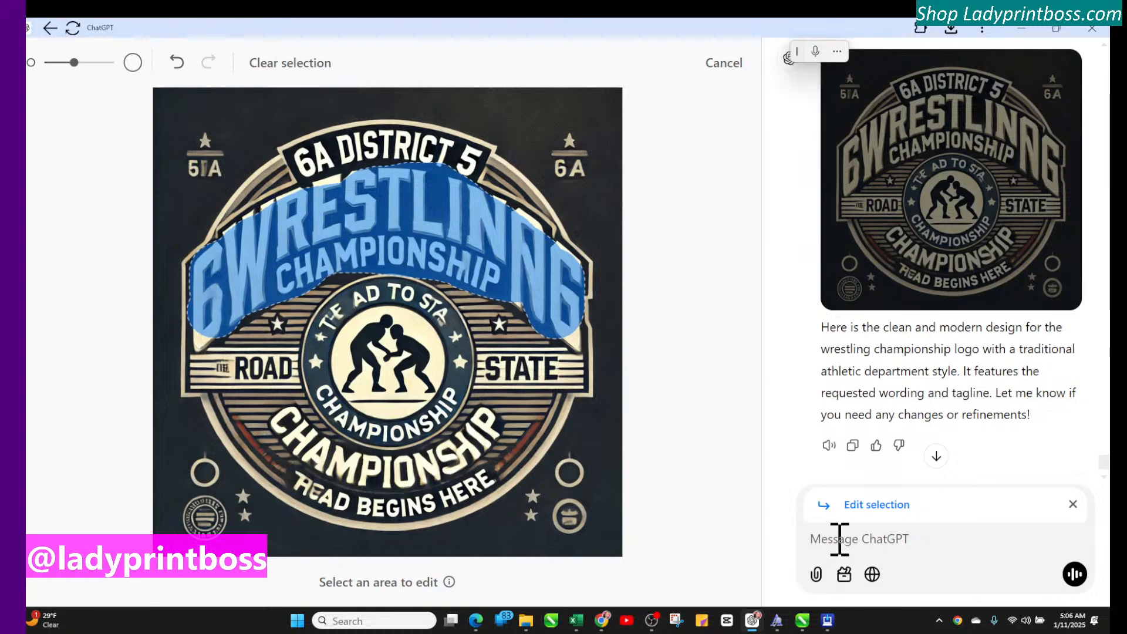
# Step: Submit the instruction "WRESTLING" in capitals as the edit for the masked lettering
pyautogui.write('wre')
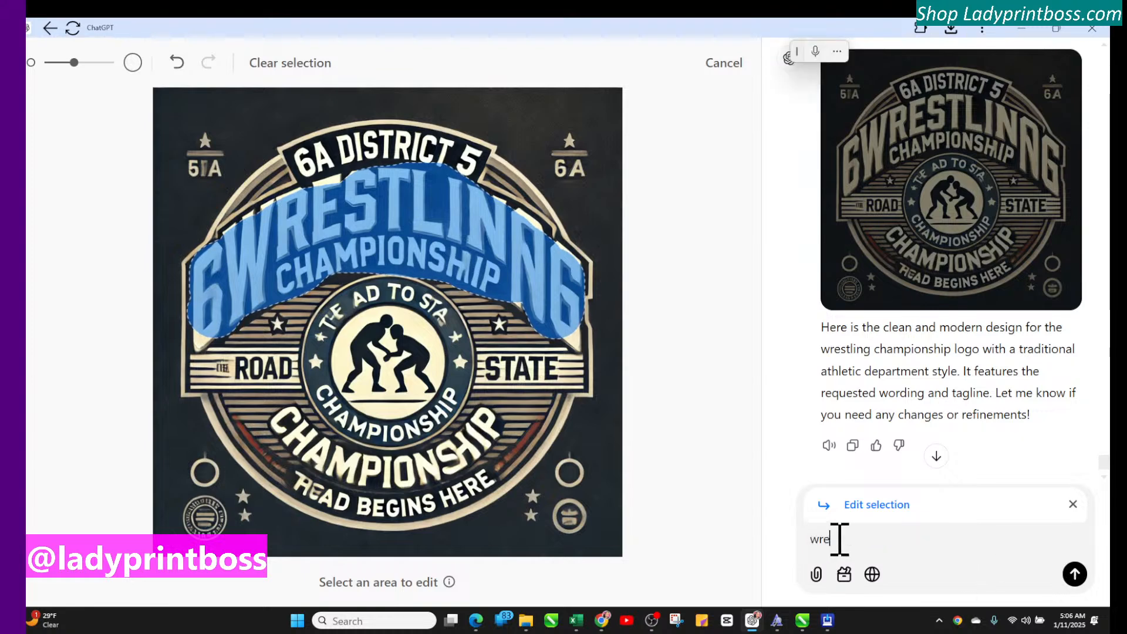
pyautogui.write('stling')
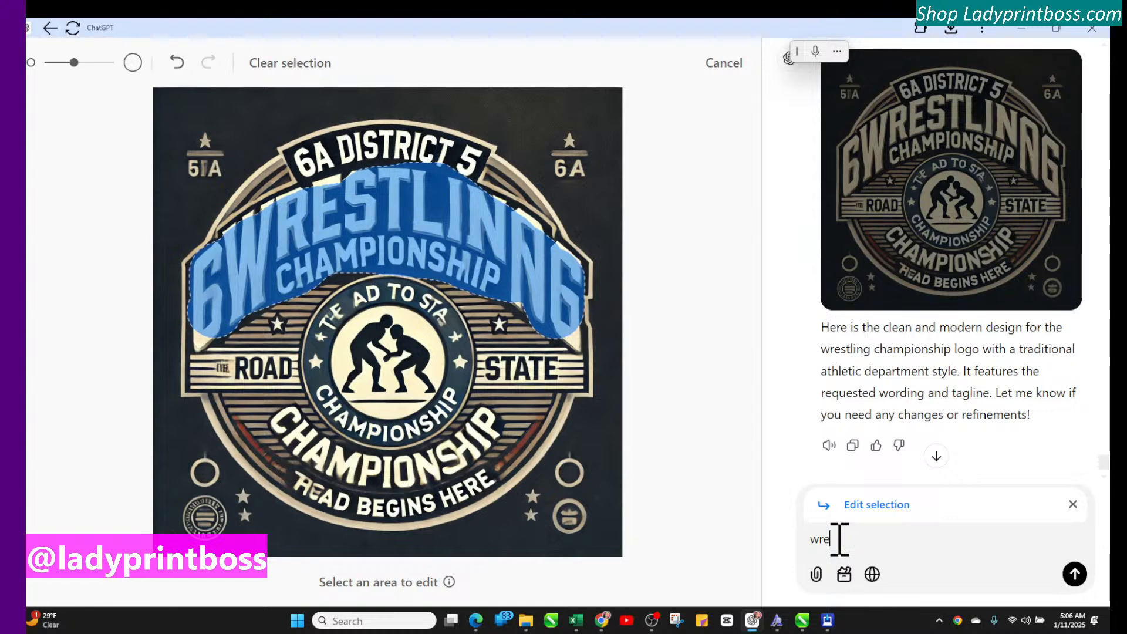
pyautogui.press('BackSpace')
pyautogui.press('BackSpace')
pyautogui.press('BackSpace')
pyautogui.write('WRESTLING')
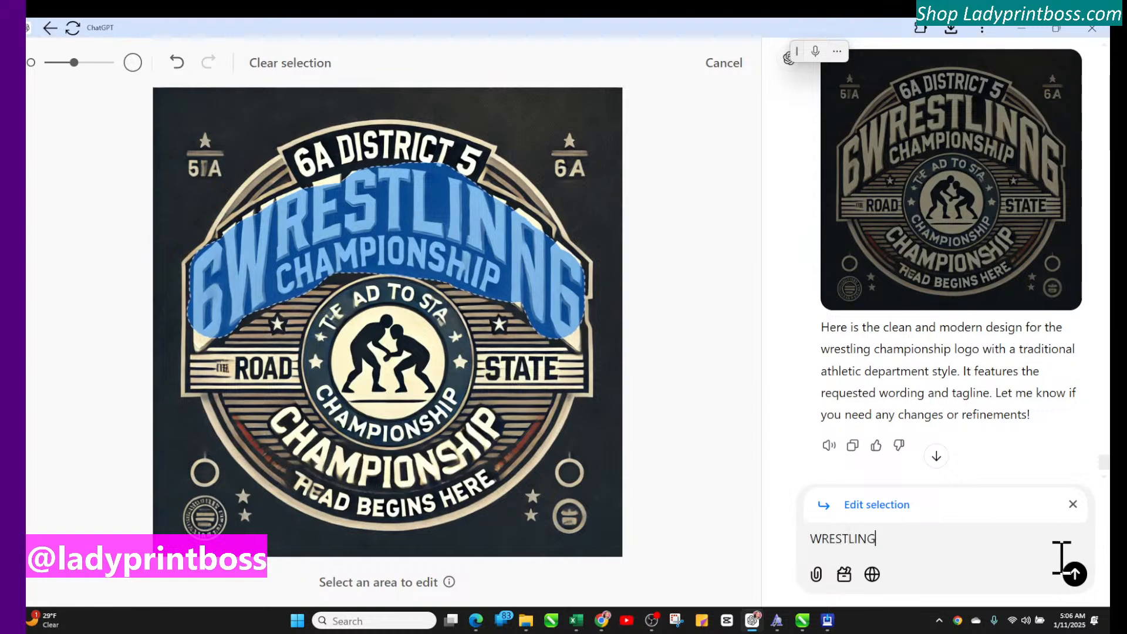
pyautogui.click(1074, 574)
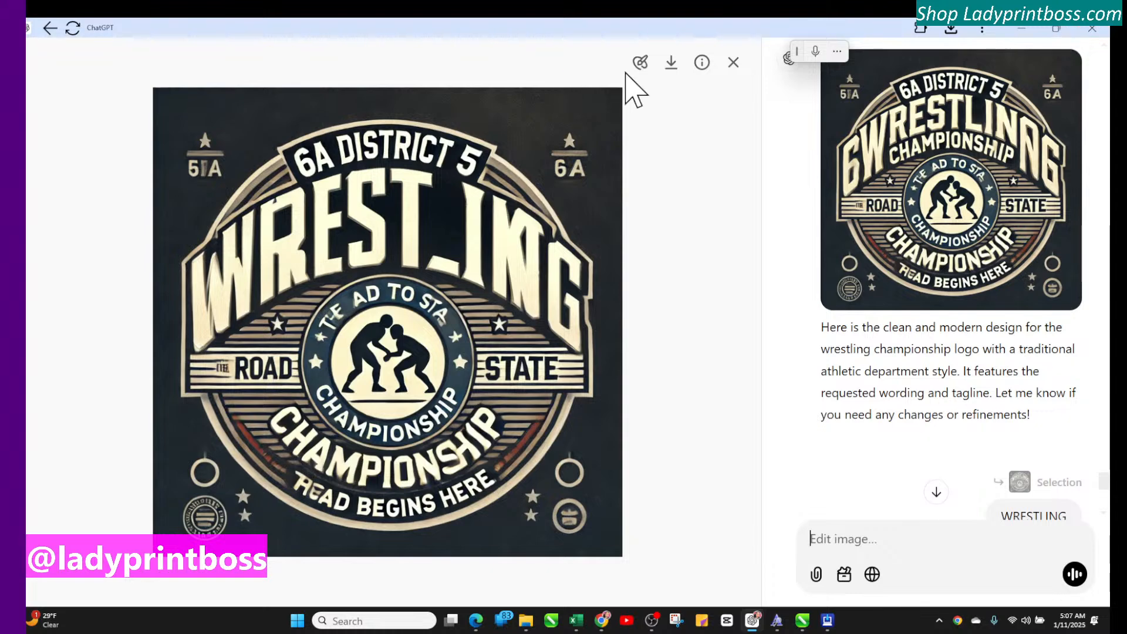
# Step: Download the edited logo and save a Snipping Tool capture of it as a PNG in the Screenshots folder
pyautogui.click(671, 70)
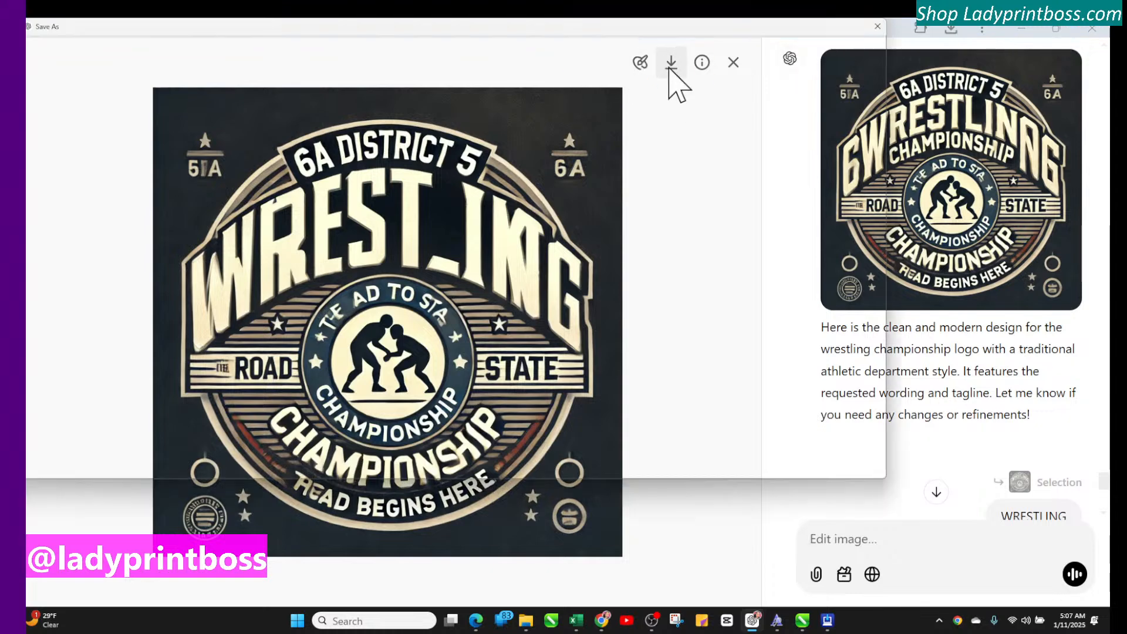
pyautogui.click(795, 461)
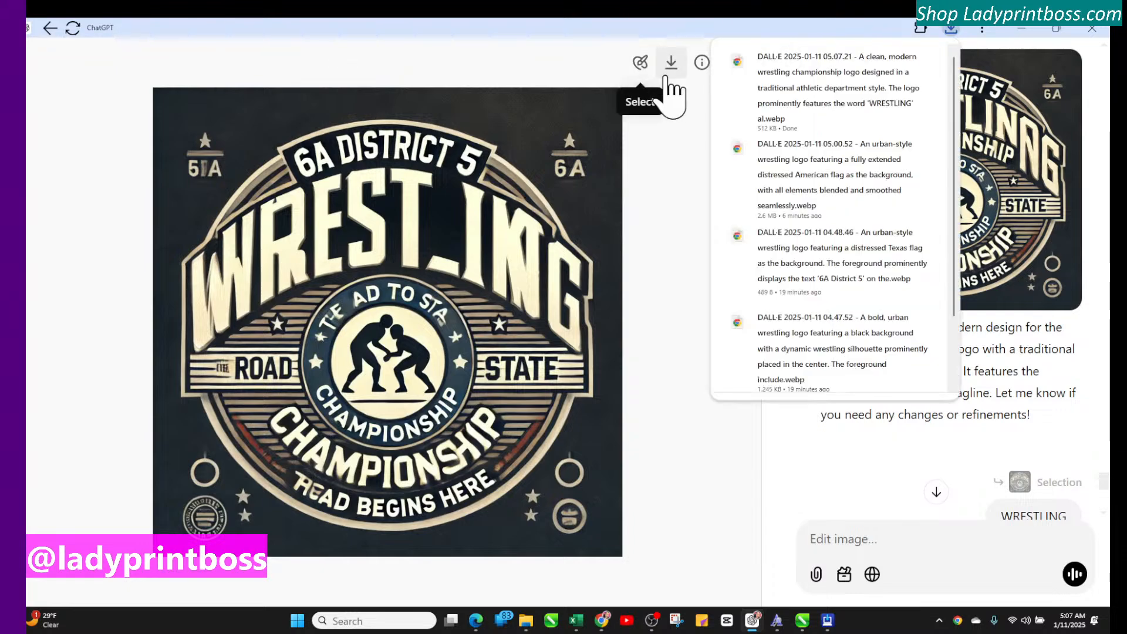
pyautogui.click(676, 621)
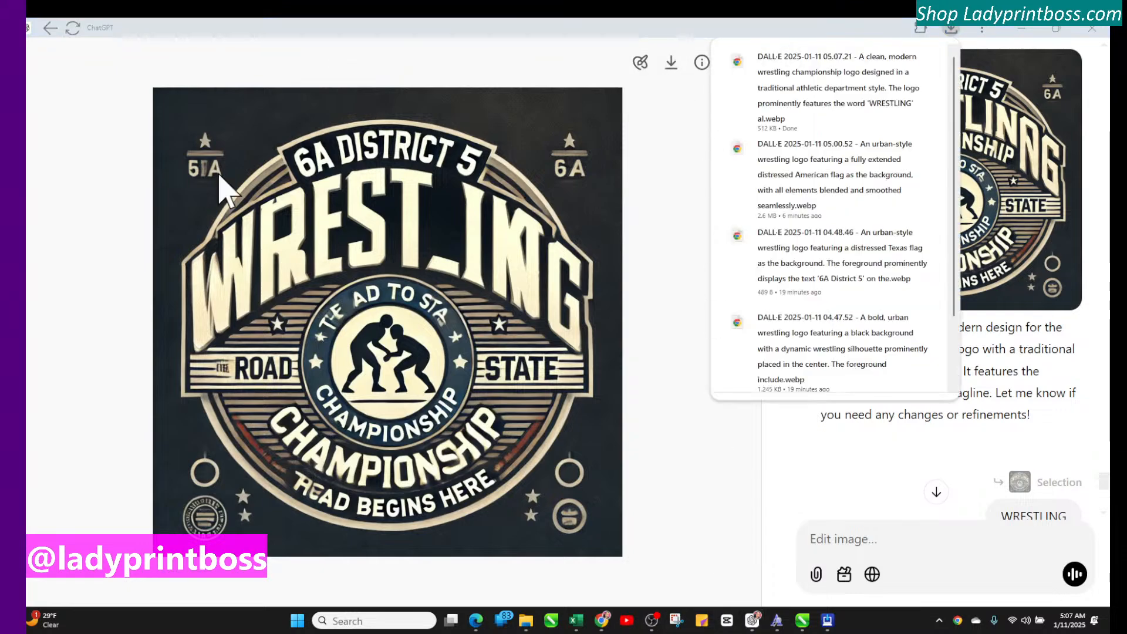
pyautogui.click(101, 57)
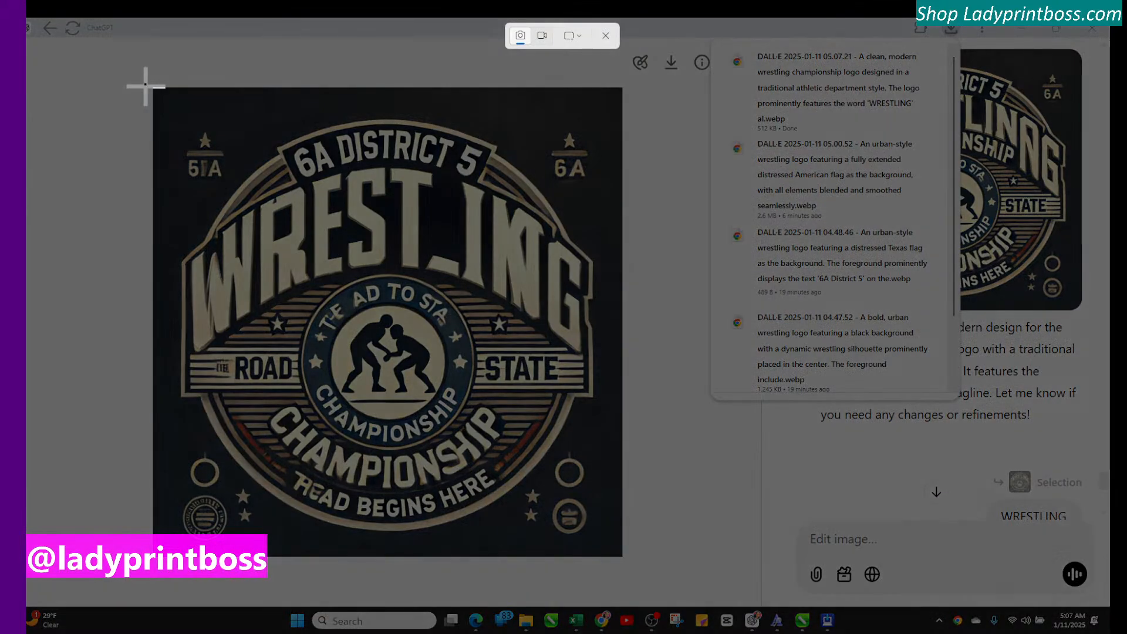
pyautogui.moveTo(144, 84); pyautogui.dragTo(648, 578)
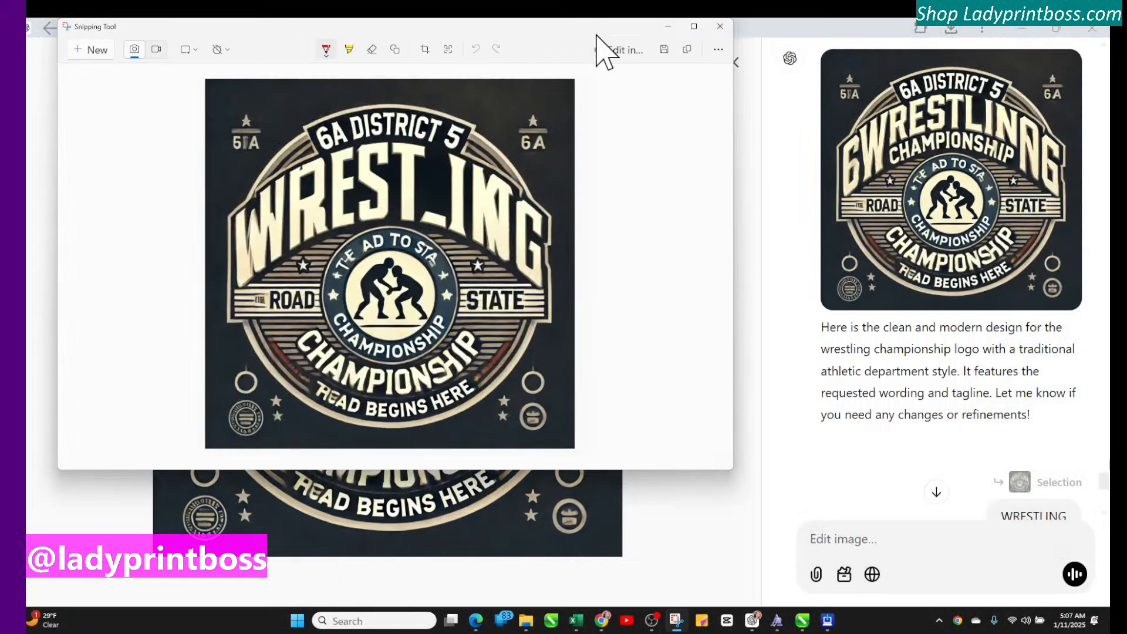
pyautogui.click(664, 50)
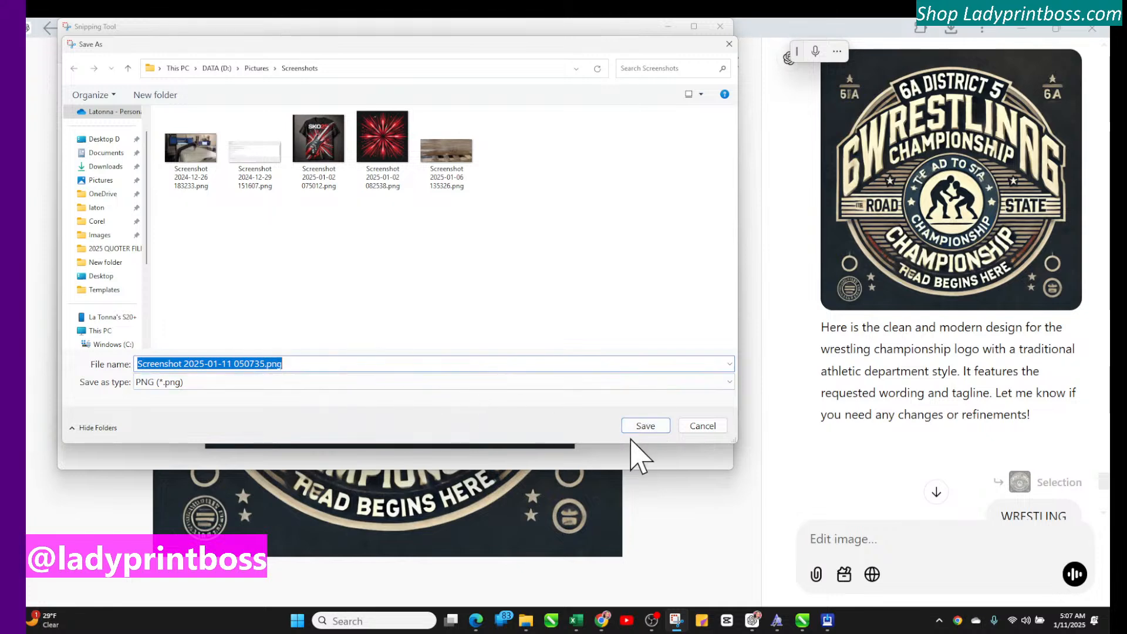
pyautogui.click(644, 428)
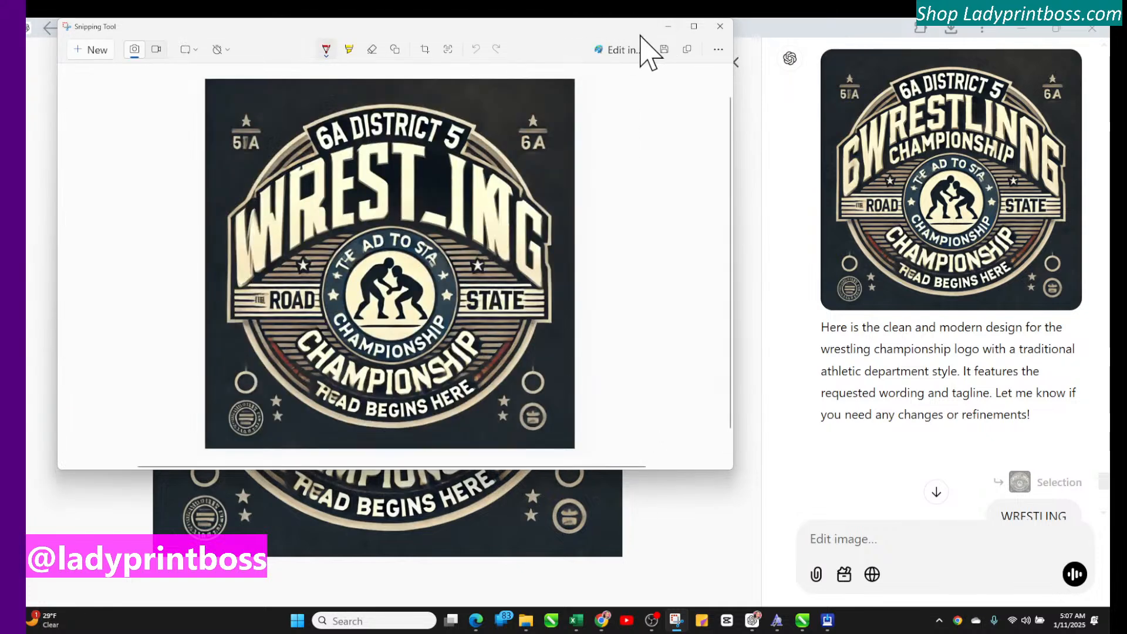
pyautogui.moveTo(637, 27); pyautogui.dragTo(1124, 37)
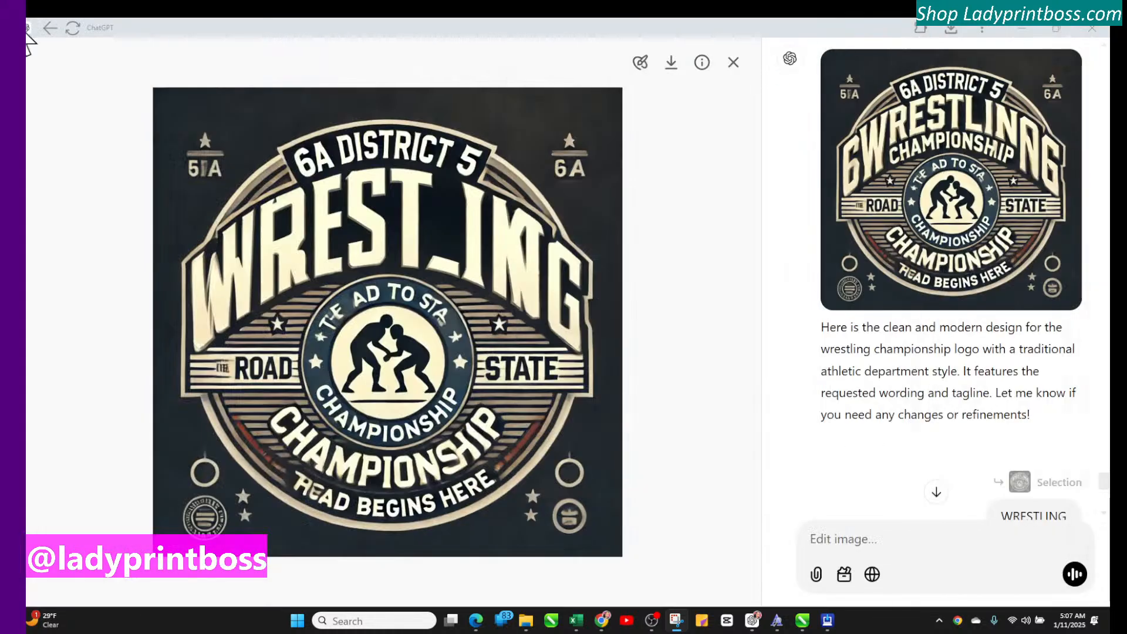
# Step: Minimize the ChatGPT window and close the Chrome tabs, including Creative Fabrica, Nike hoodies and the wrestling mask search
pyautogui.click(1022, 29)
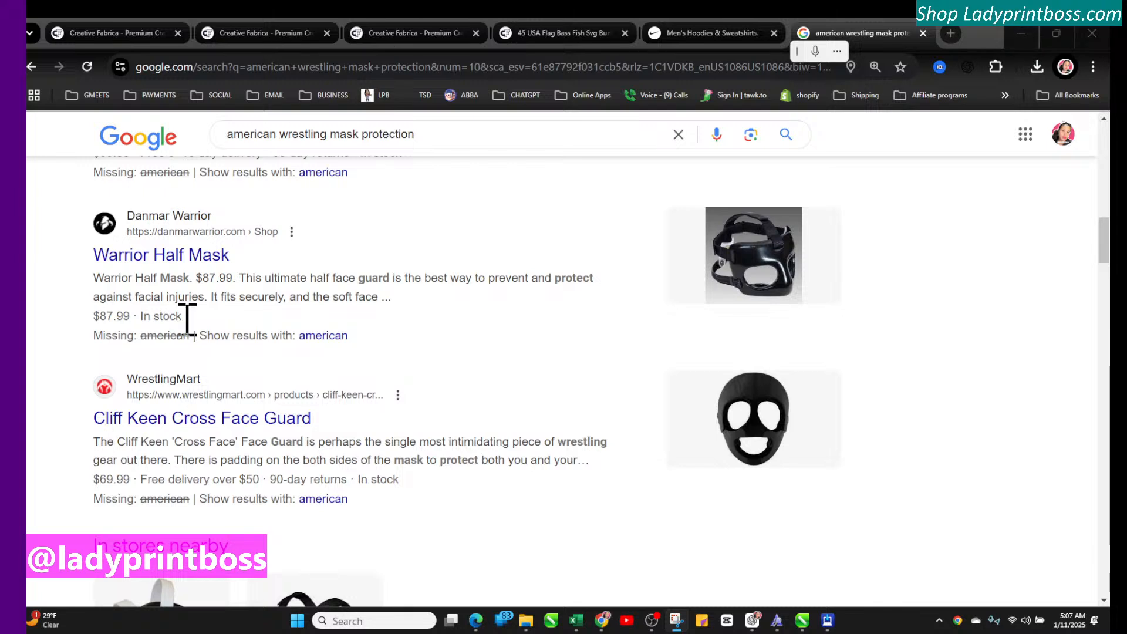
pyautogui.click(327, 33)
pyautogui.click(327, 33)
pyautogui.click(327, 33)
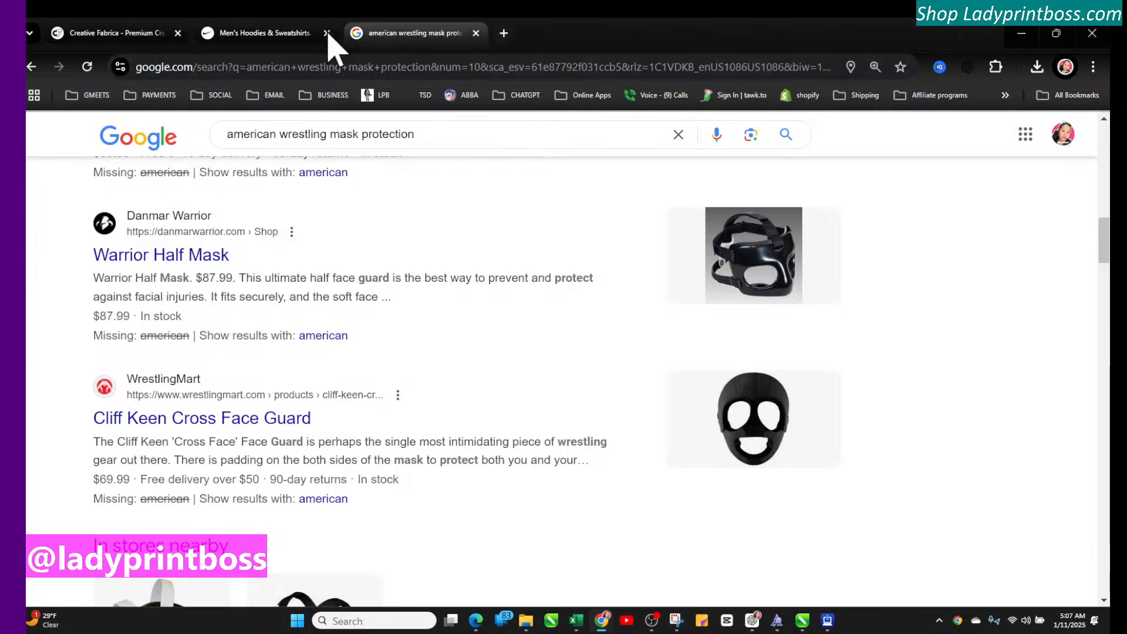
pyautogui.click(327, 33)
pyautogui.click(327, 33)
pyautogui.doubleClick(327, 35)
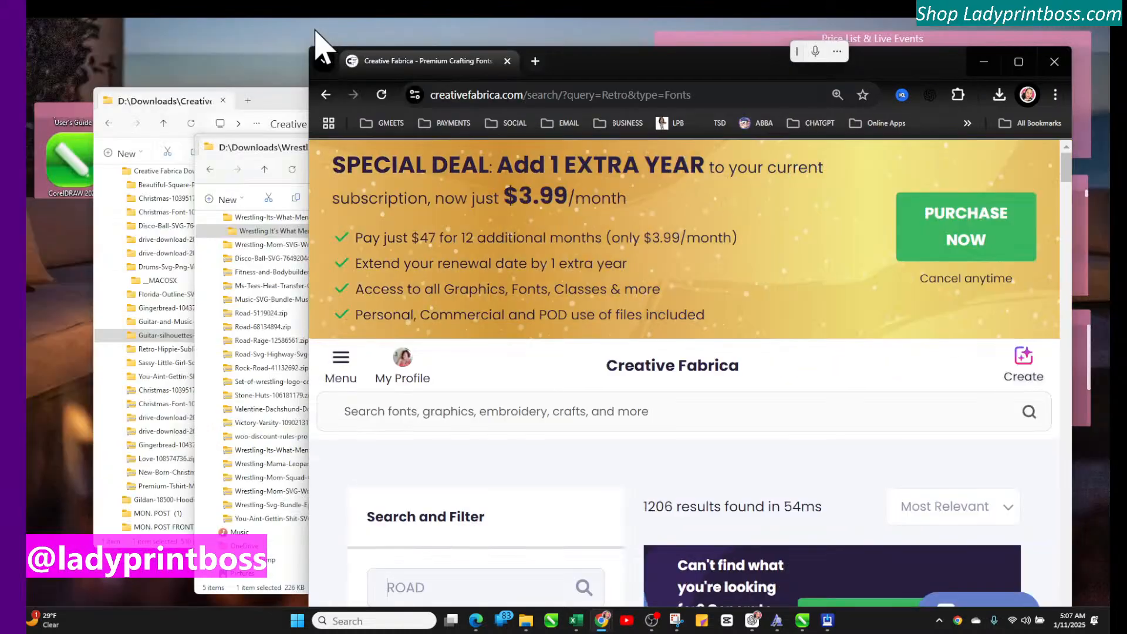
pyautogui.click(1054, 61)
# Step: Exit the Epson Software Updater without installing and close both File Explorer windows
pyautogui.click(759, 126)
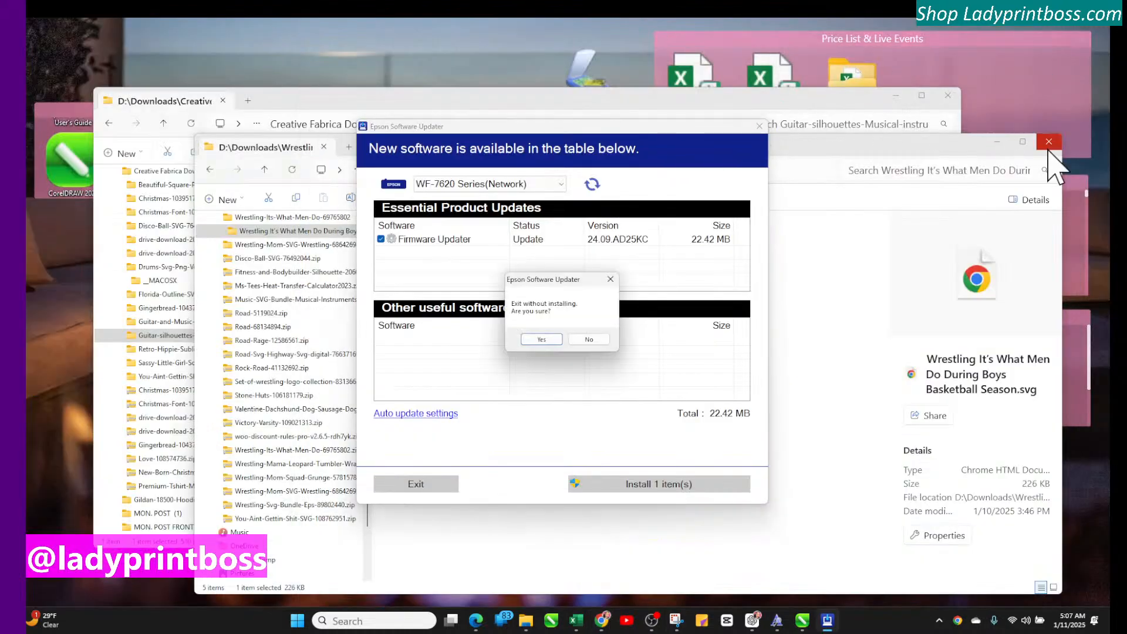
pyautogui.click(545, 340)
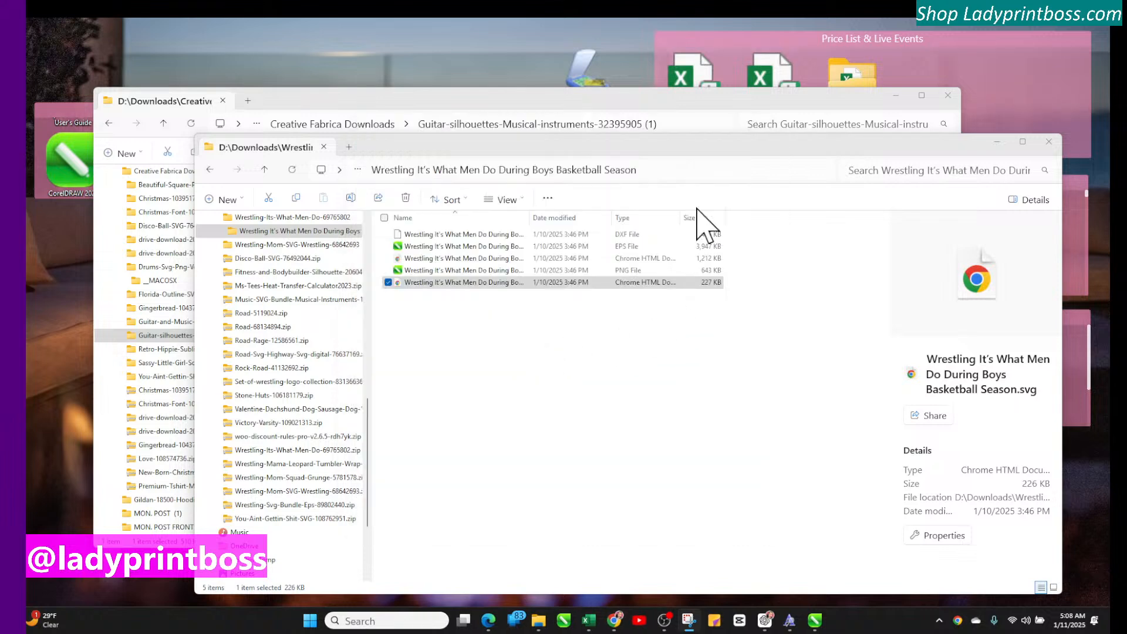
pyautogui.click(1049, 141)
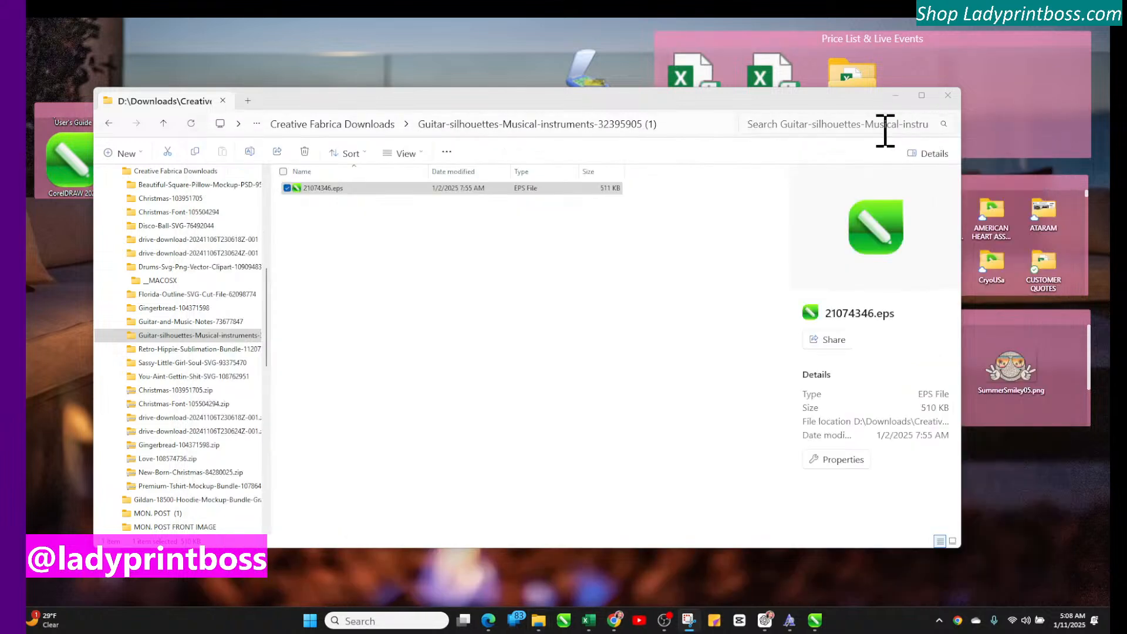
pyautogui.click(948, 95)
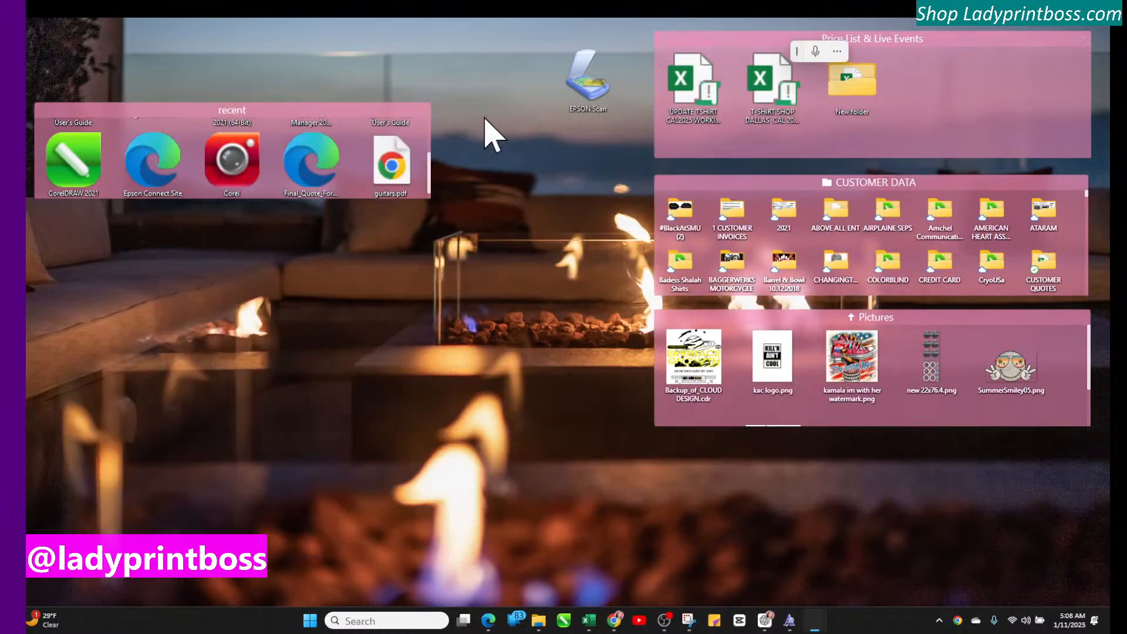
# Step: Switch to CorelDRAW, maximize its window and review the black front and back shirt mockups in Untitled-10
pyautogui.moveTo(484, 117); pyautogui.dragTo(828, 87)
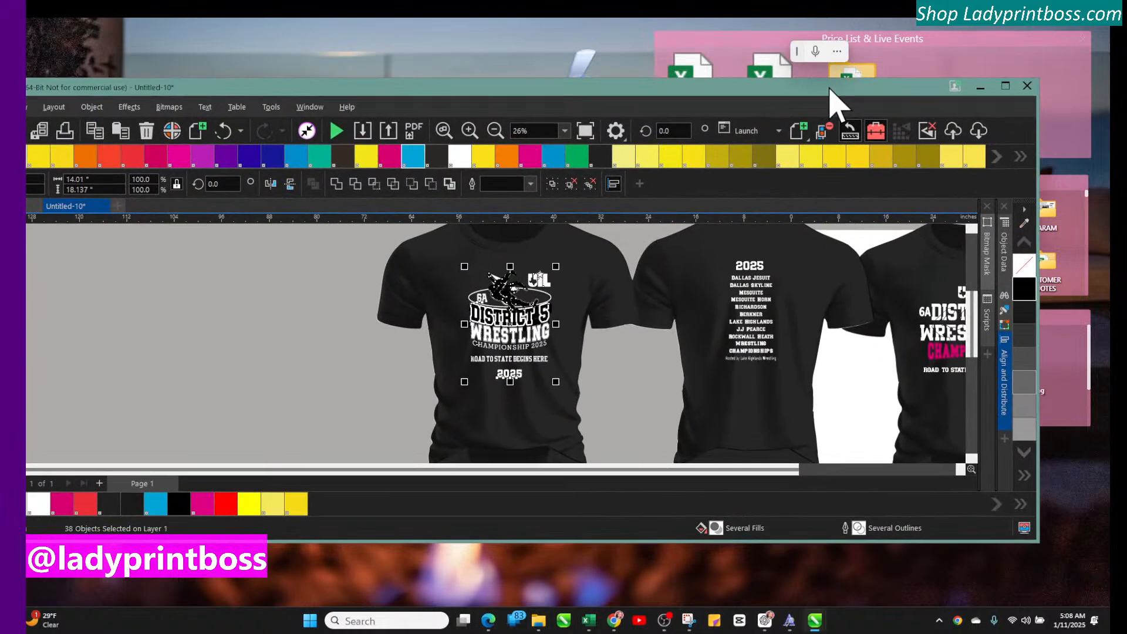
pyautogui.click(1004, 86)
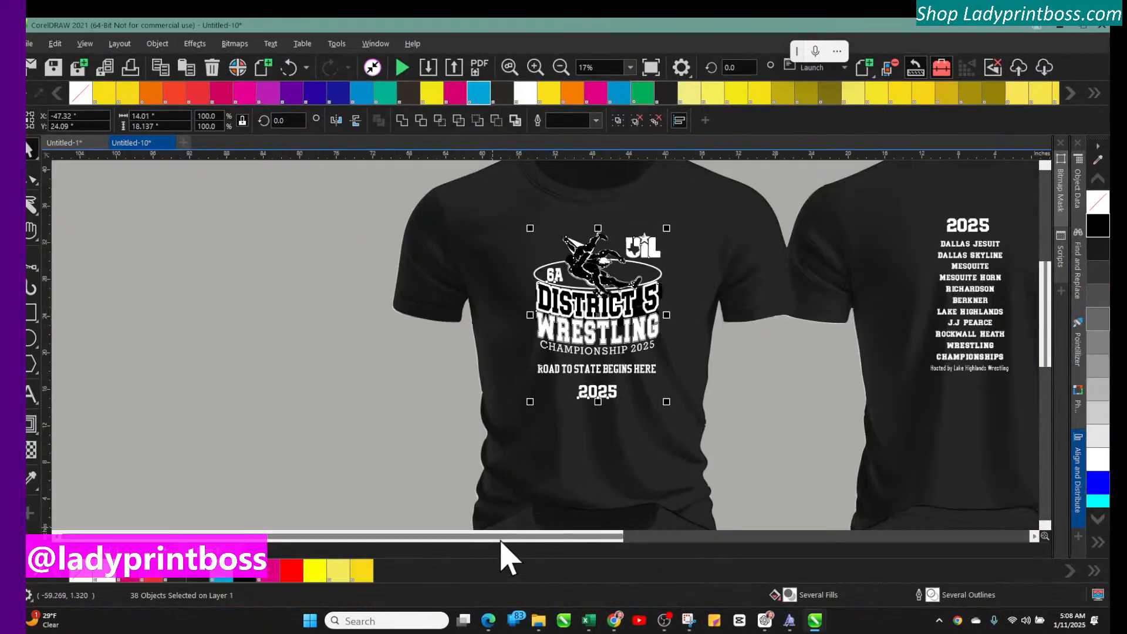
pyautogui.moveTo(503, 536); pyautogui.dragTo(592, 531)
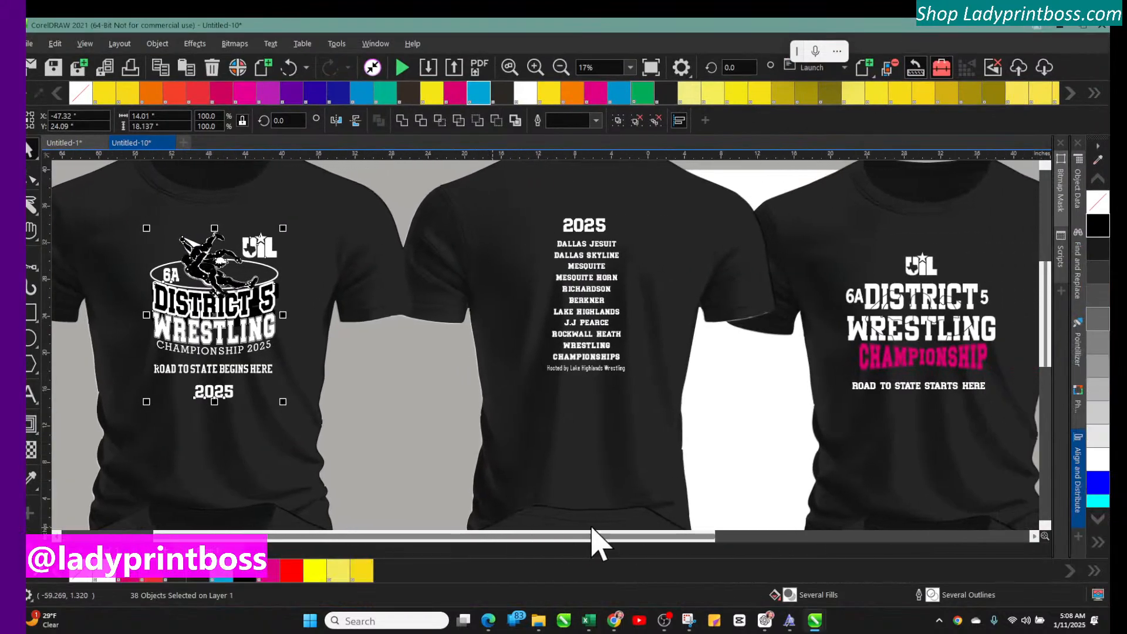
pyautogui.click(349, 388)
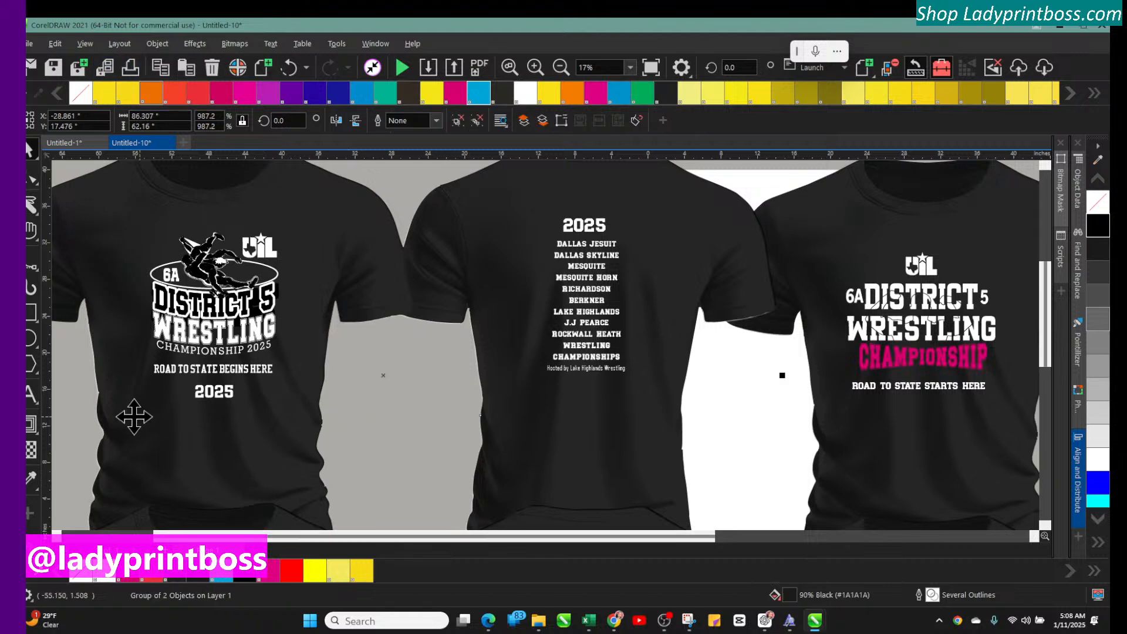
# Step: Switch to the Untitled-1 drawing and examine the white-on-black District 5 wrestling designs up close
pyautogui.click(65, 143)
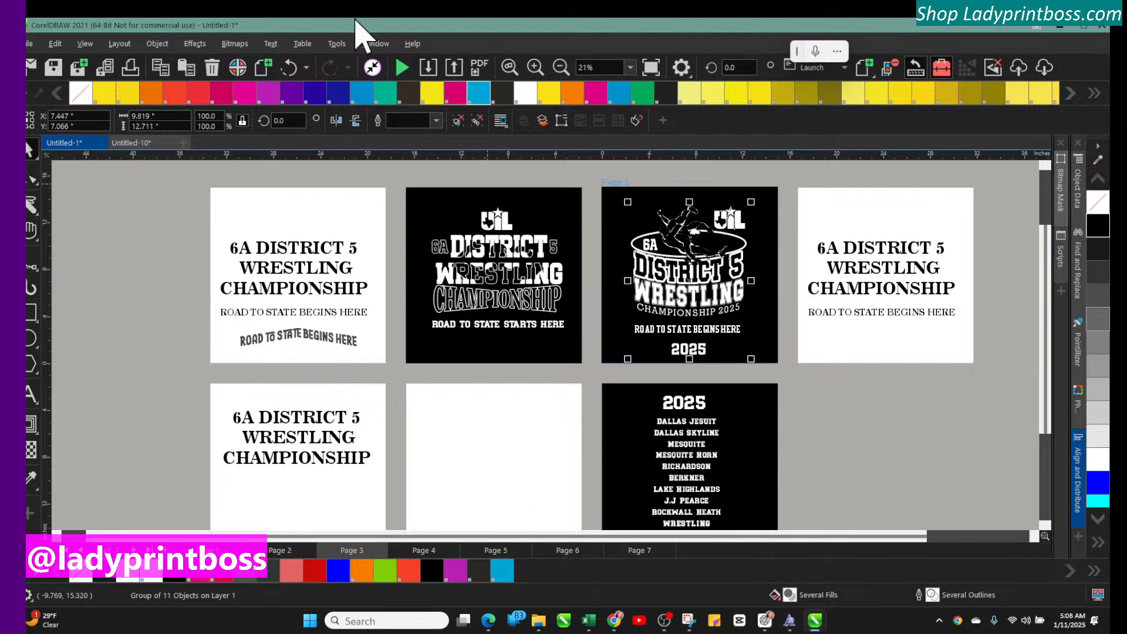
pyautogui.click(535, 68)
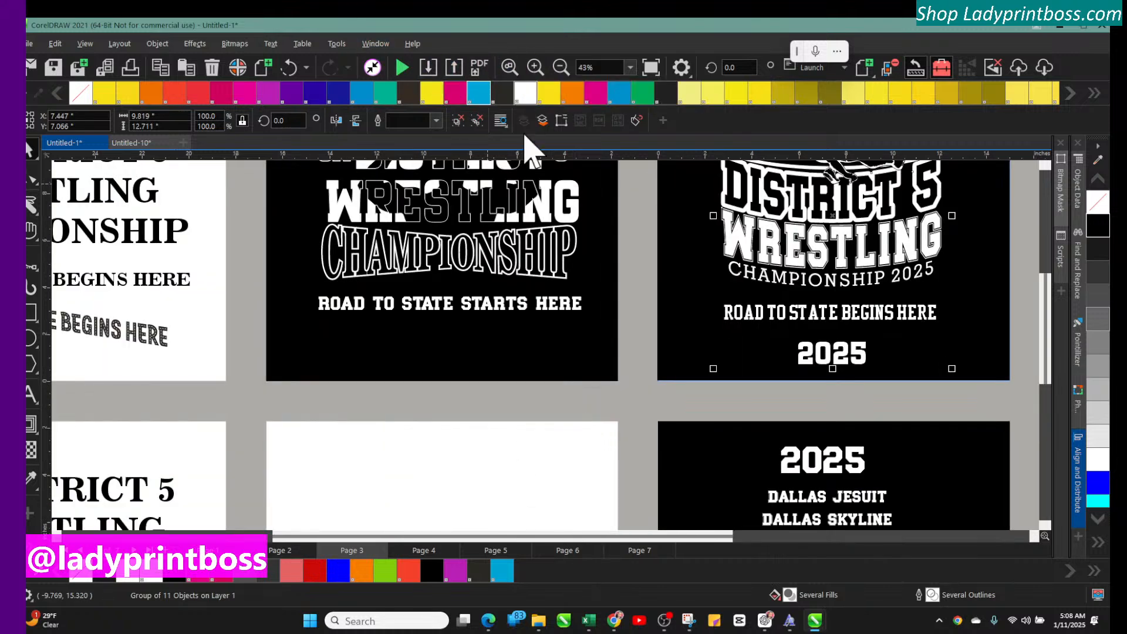
pyautogui.scroll(3, 496, 479)
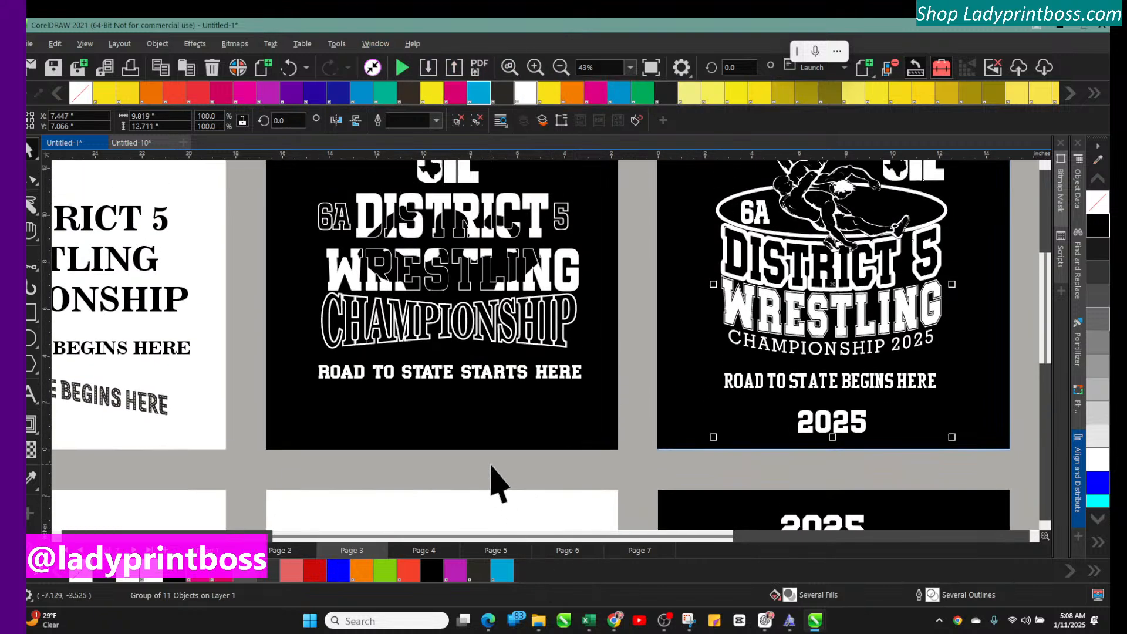
# Step: Try several fill colours on the clipped DISTRICT WRESTLING lettering, including orange and blue, and finish with PANTONE 102 C yellow
pyautogui.click(376, 258)
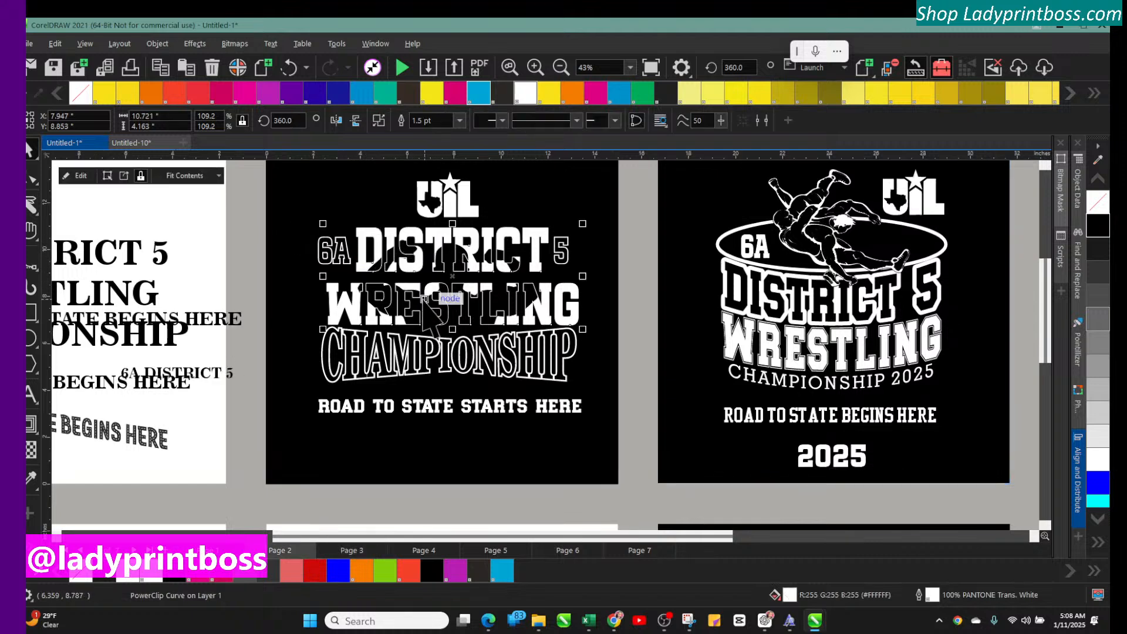
pyautogui.click(431, 93)
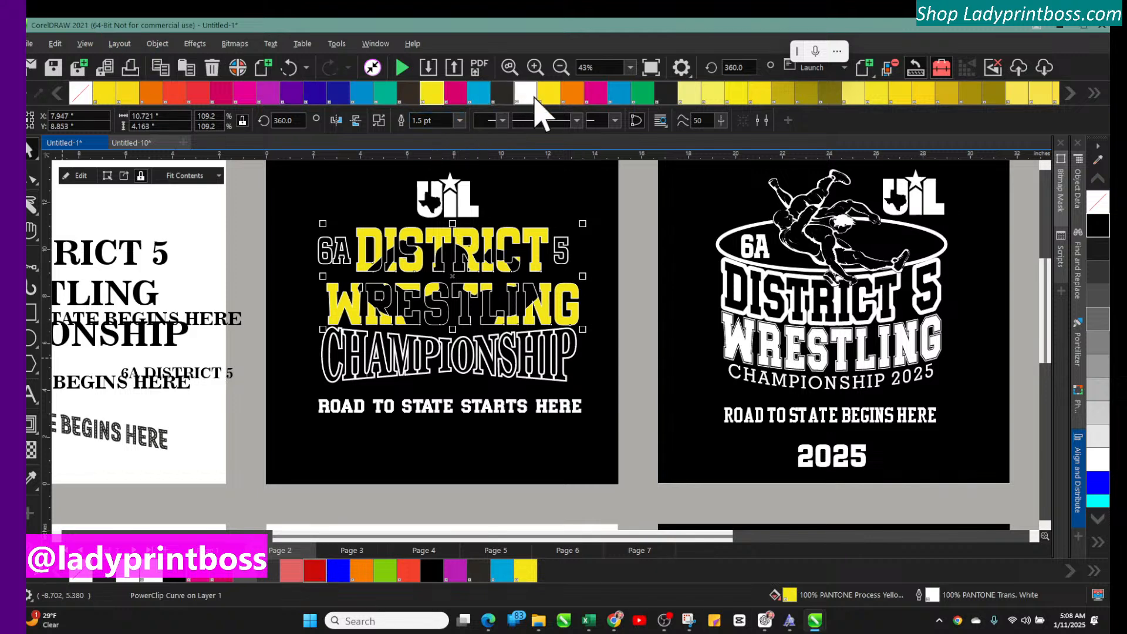
pyautogui.click(572, 93)
pyautogui.click(619, 93)
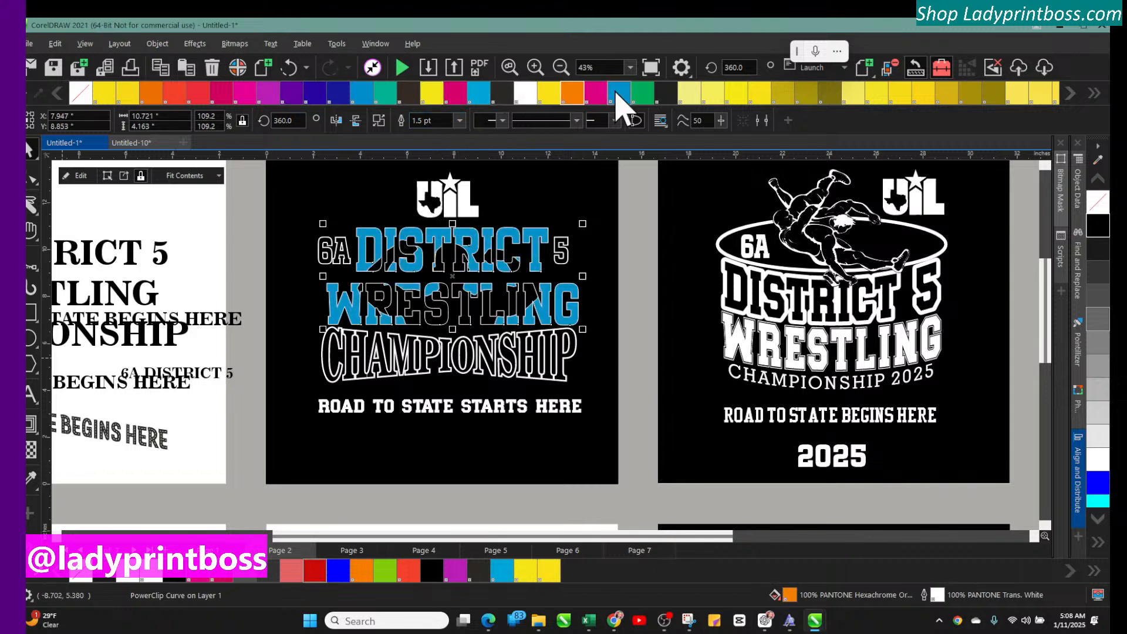
pyautogui.click(665, 91)
pyautogui.click(737, 93)
pyautogui.click(758, 93)
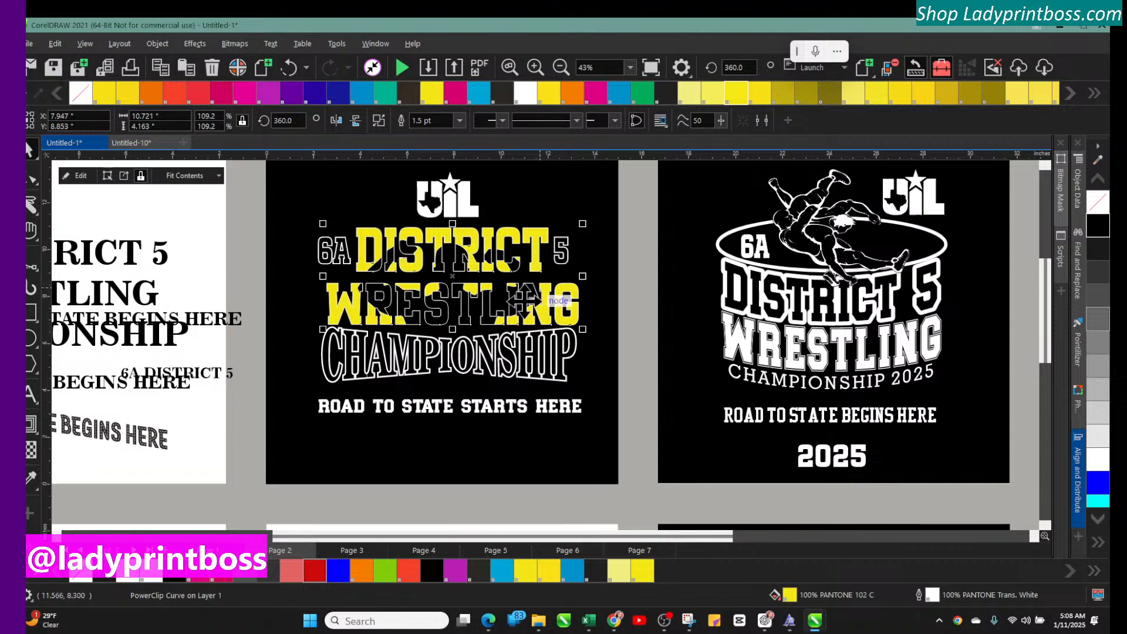
pyautogui.press('Escape')
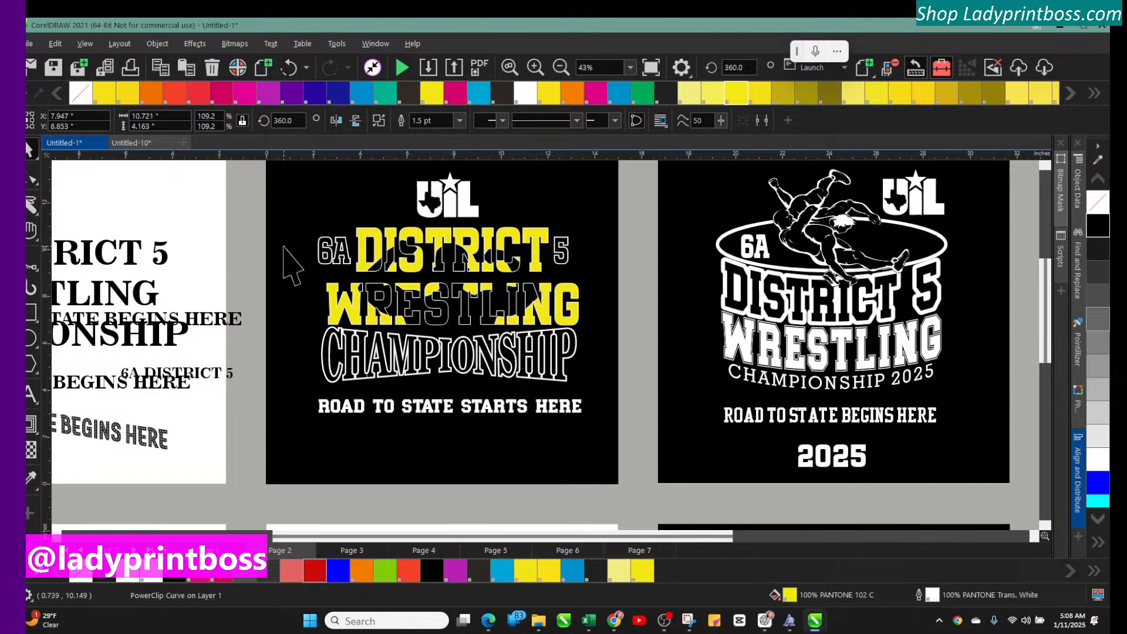
# Step: Unlock the black background rectangle behind the District 5 lettering, test other fills including white, and fill it with PANTONE Rubine Red C
pyautogui.rightClick(282, 329)
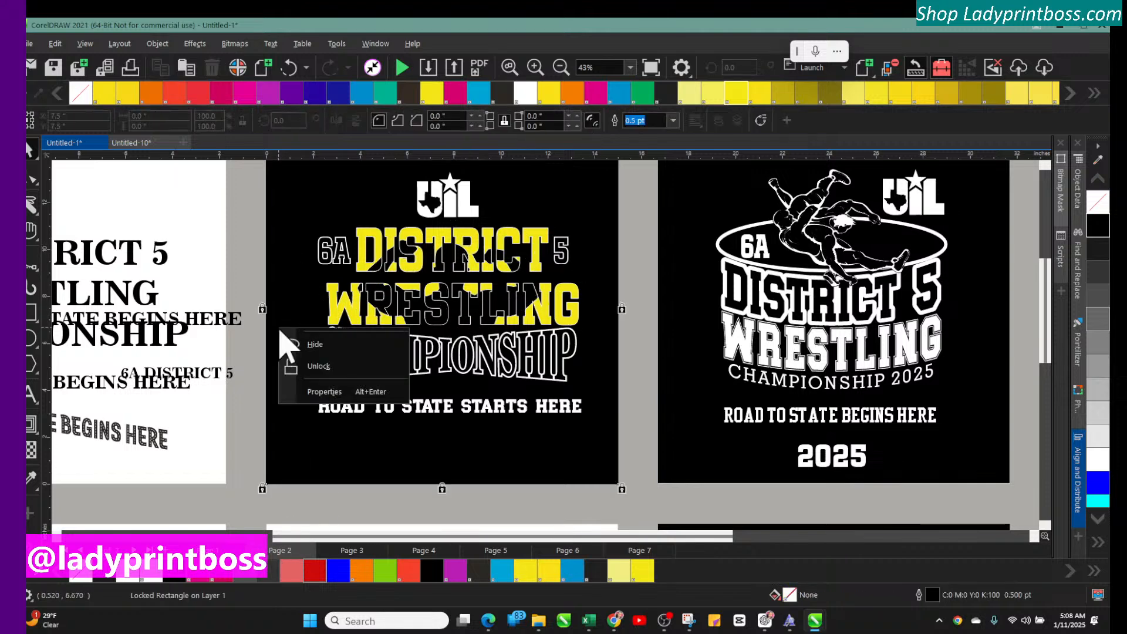
pyautogui.click(317, 365)
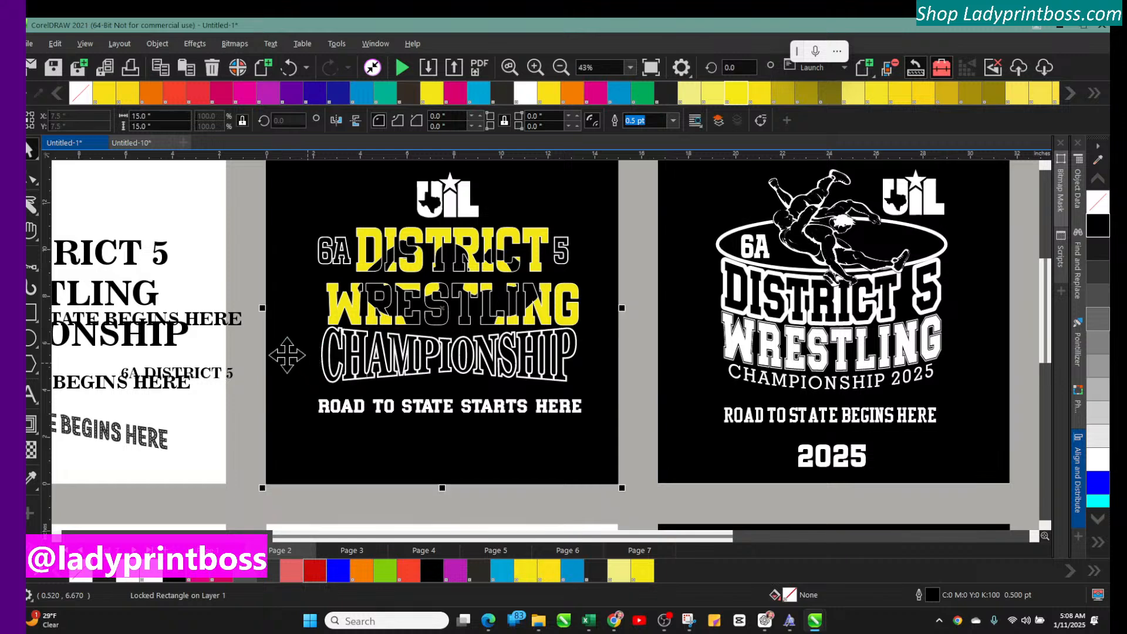
pyautogui.click(292, 571)
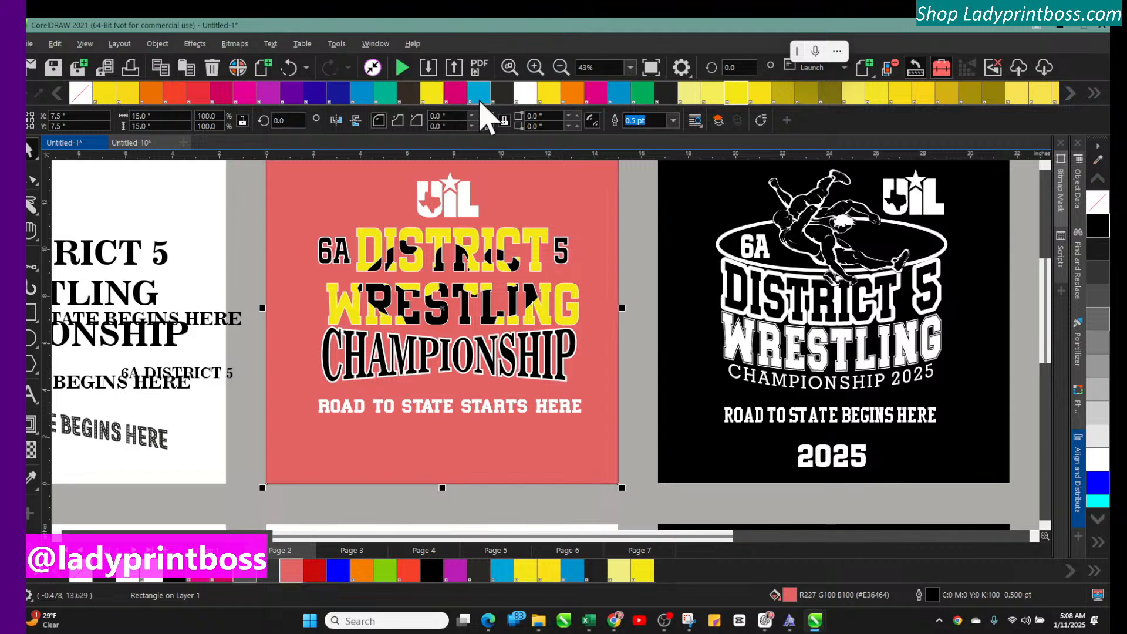
pyautogui.click(480, 95)
pyautogui.click(526, 94)
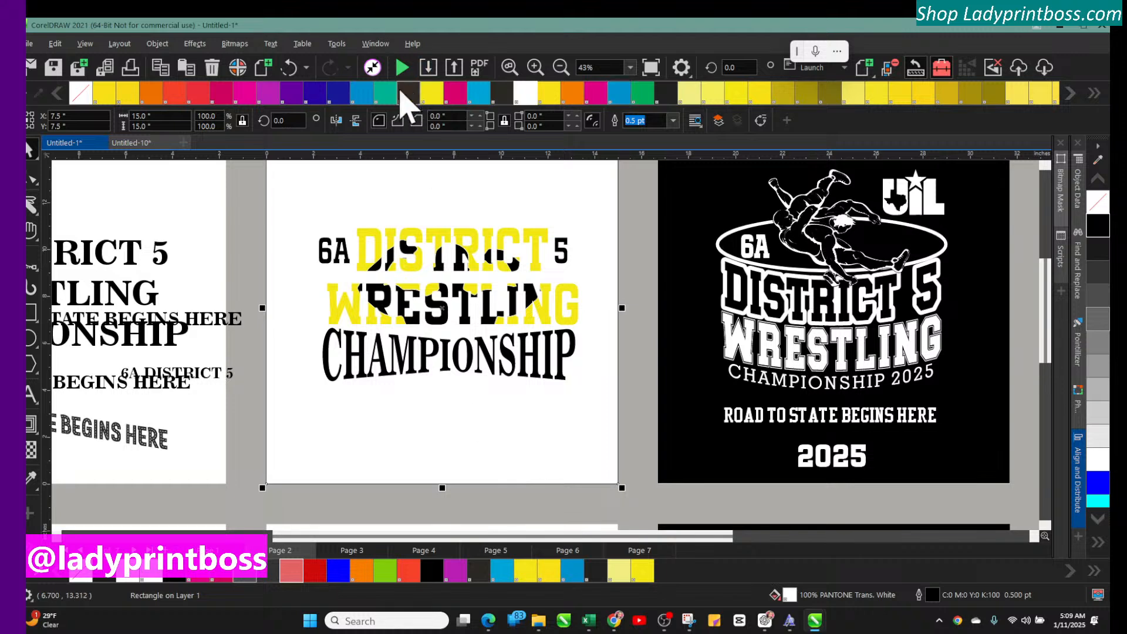
pyautogui.click(222, 94)
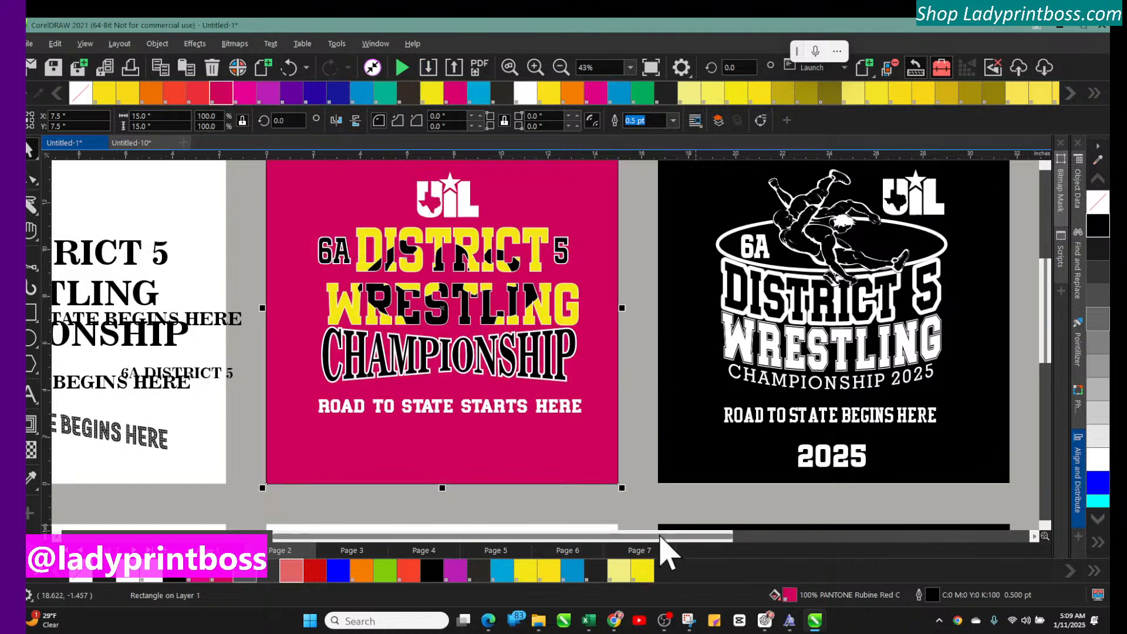
pyautogui.moveTo(667, 537); pyautogui.dragTo(767, 521)
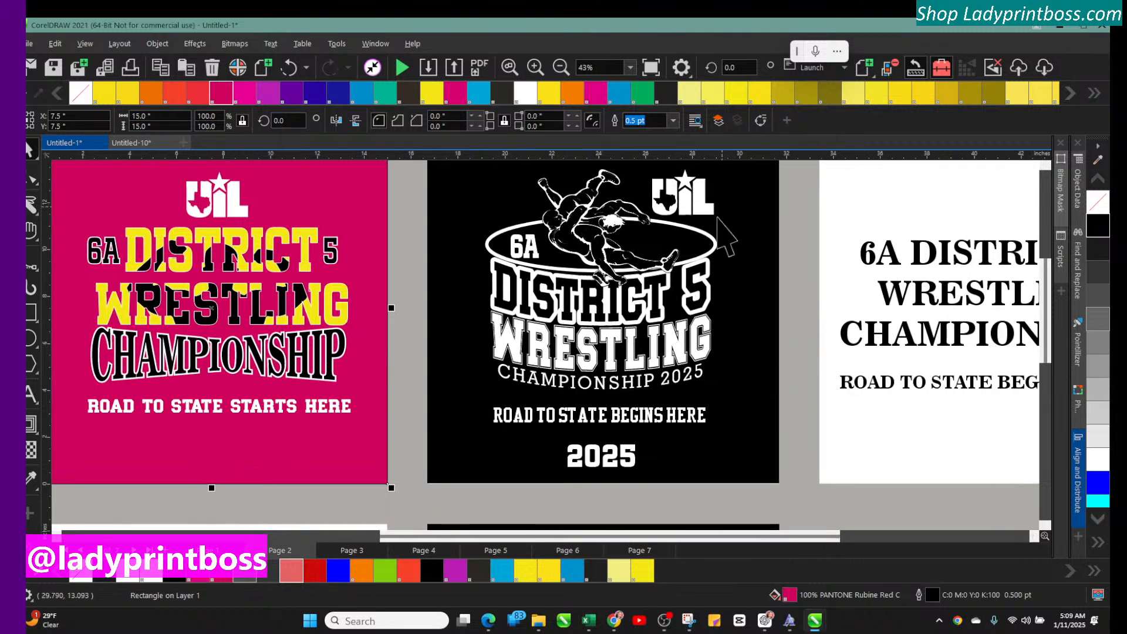
# Step: Switch to the Untitled-10 drawing and fill the front and back shirt mockup with the wrestler design in PANTONE Process Yellow
pyautogui.click(139, 144)
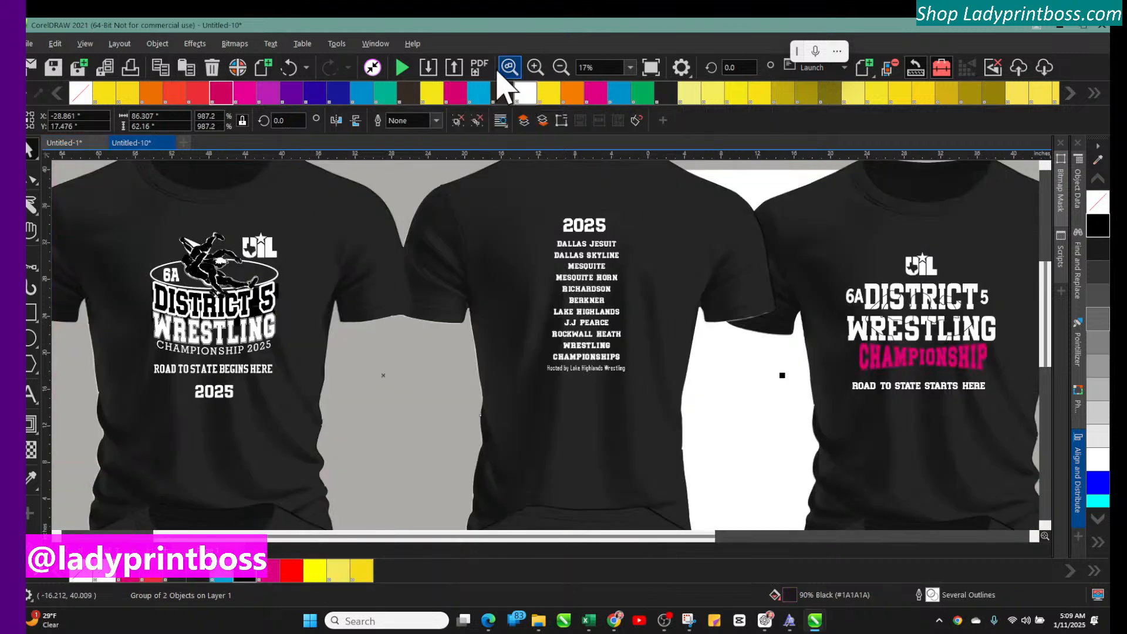
pyautogui.click(535, 67)
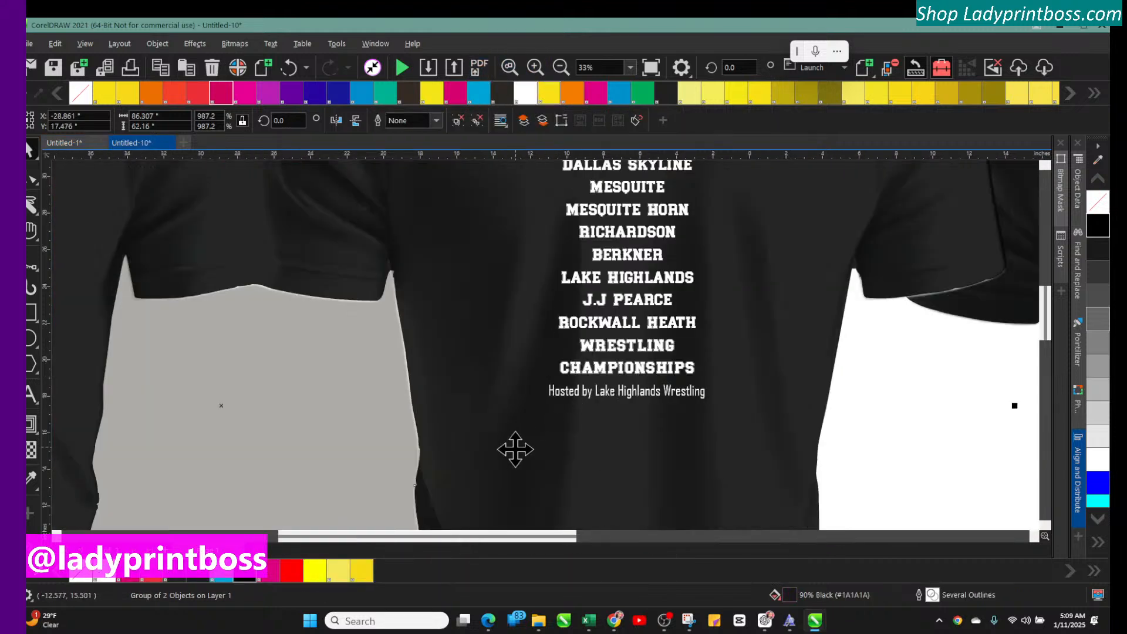
pyautogui.moveTo(460, 536); pyautogui.dragTo(355, 537)
pyautogui.scroll(3, 584, 453)
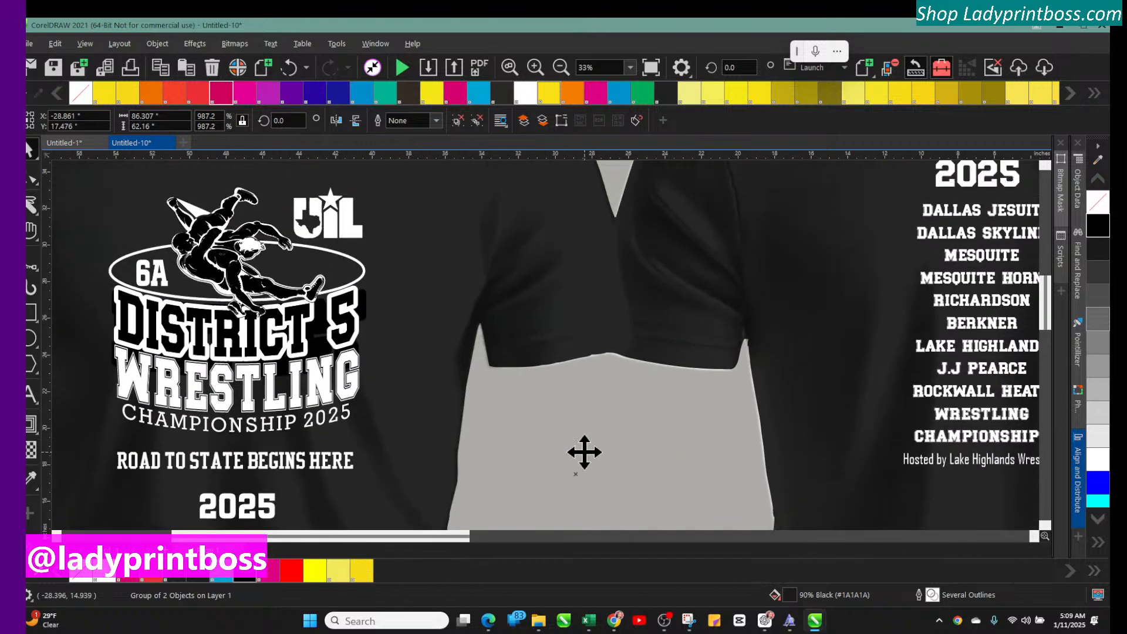
pyautogui.click(562, 68)
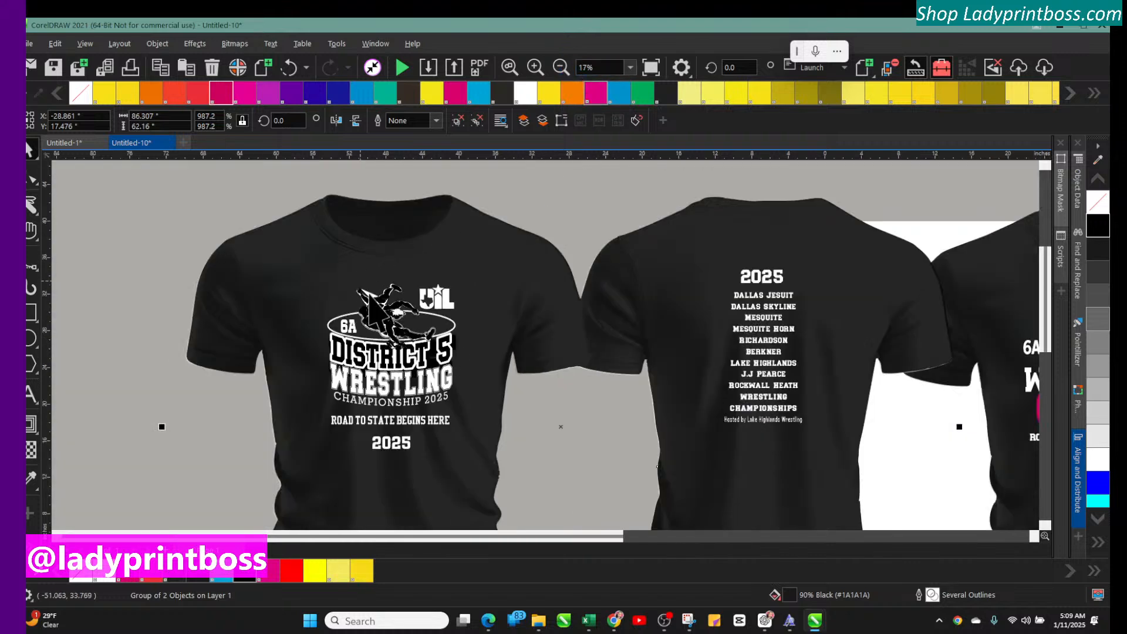
pyautogui.keyDown('ctrl'); pyautogui.click(375, 317); pyautogui.keyUp('ctrl')
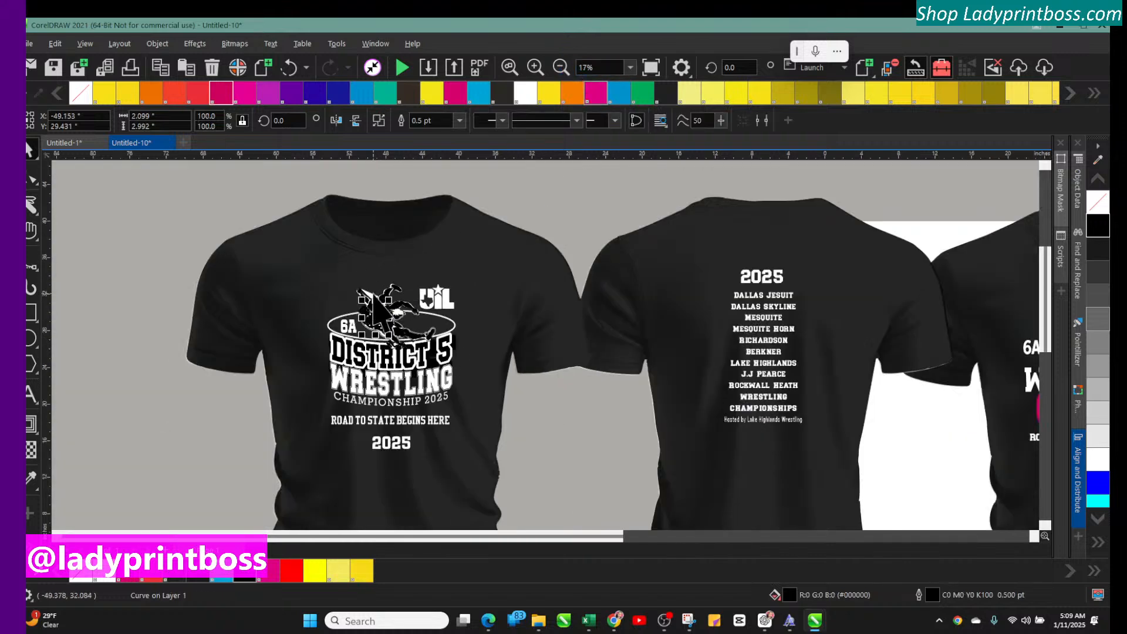
pyautogui.click(535, 68)
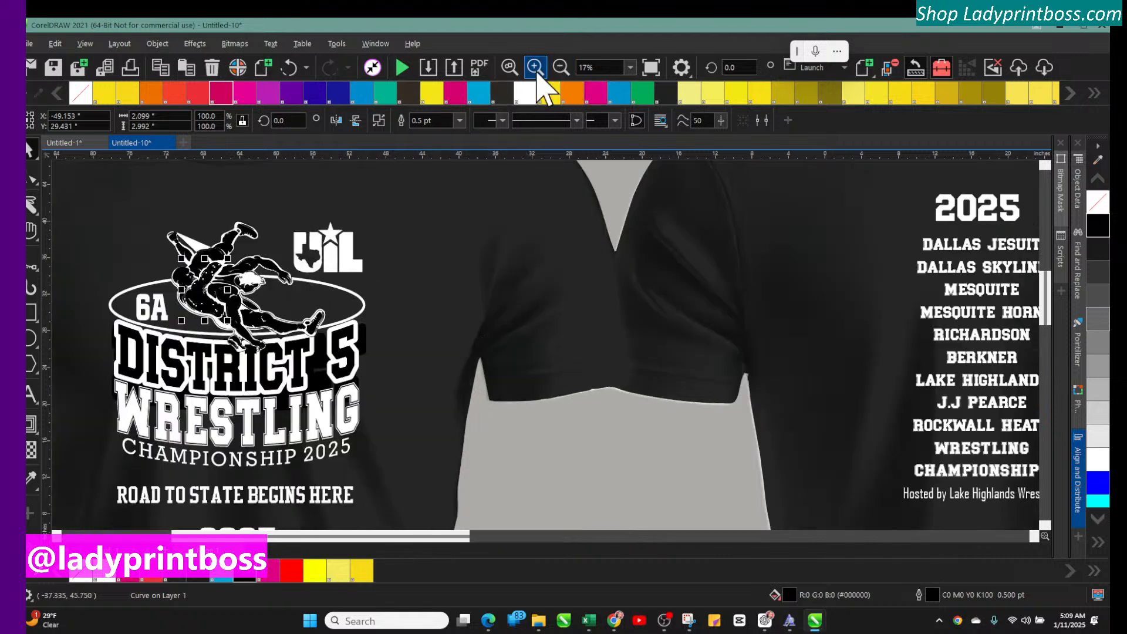
pyautogui.click(198, 230)
pyautogui.click(431, 93)
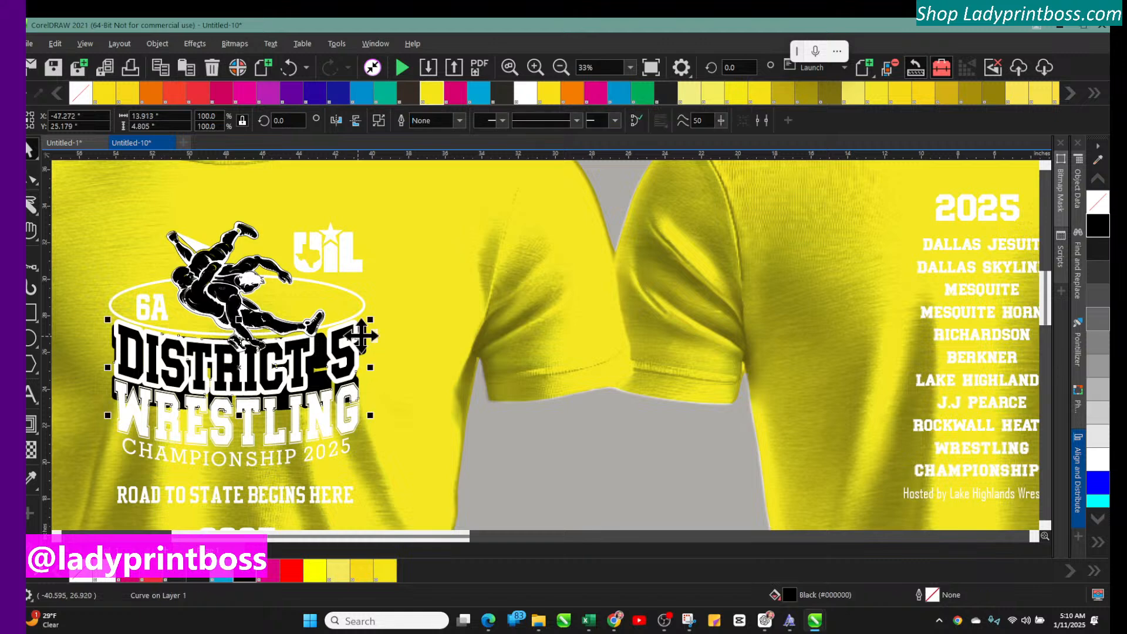
# Step: Move the black backing shape out from behind DISTRICT 5 on the front shirt and delete it
pyautogui.moveTo(376, 349); pyautogui.dragTo(420, 335)
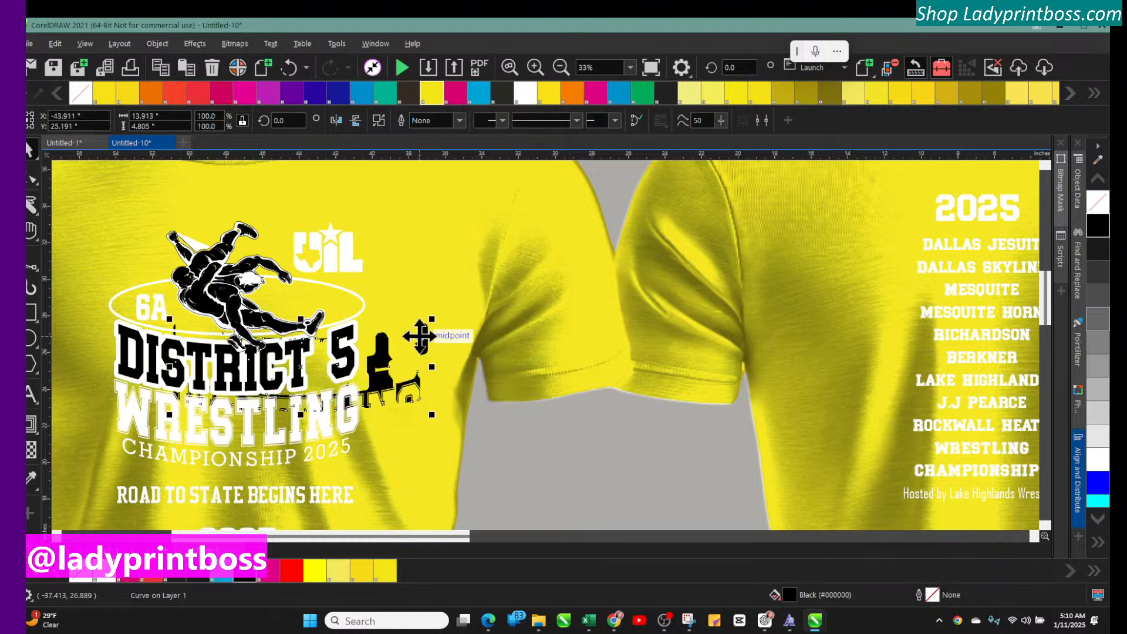
pyautogui.press('Delete')
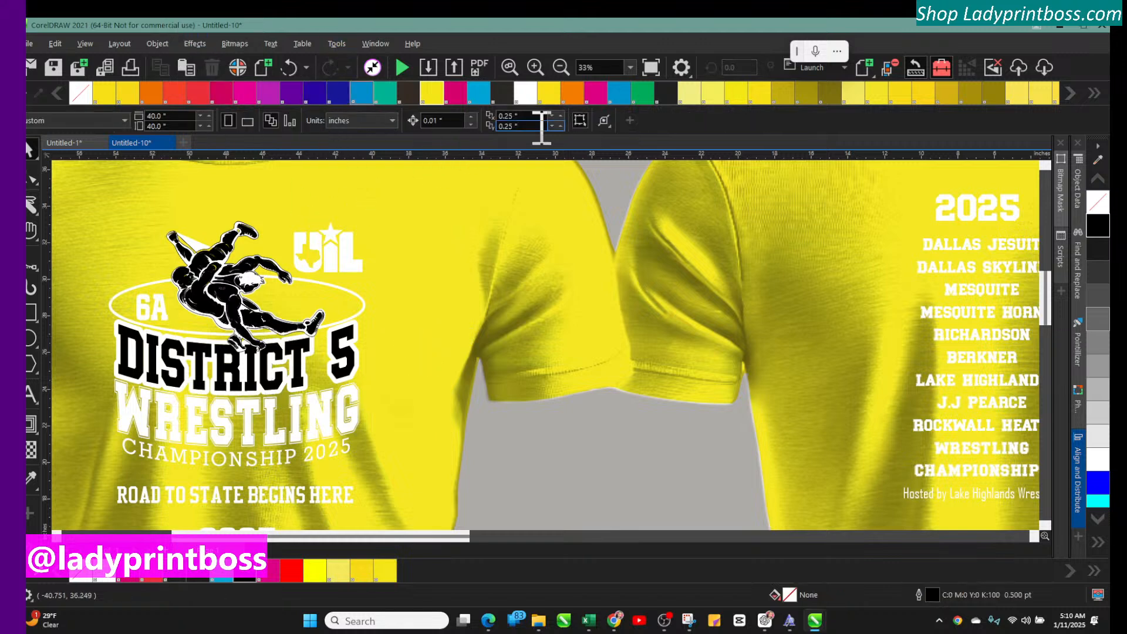
# Step: Try blue and purple fills on the front and back shirt mockup, and finish with PANTONE Rubine Red C
pyautogui.click(409, 95)
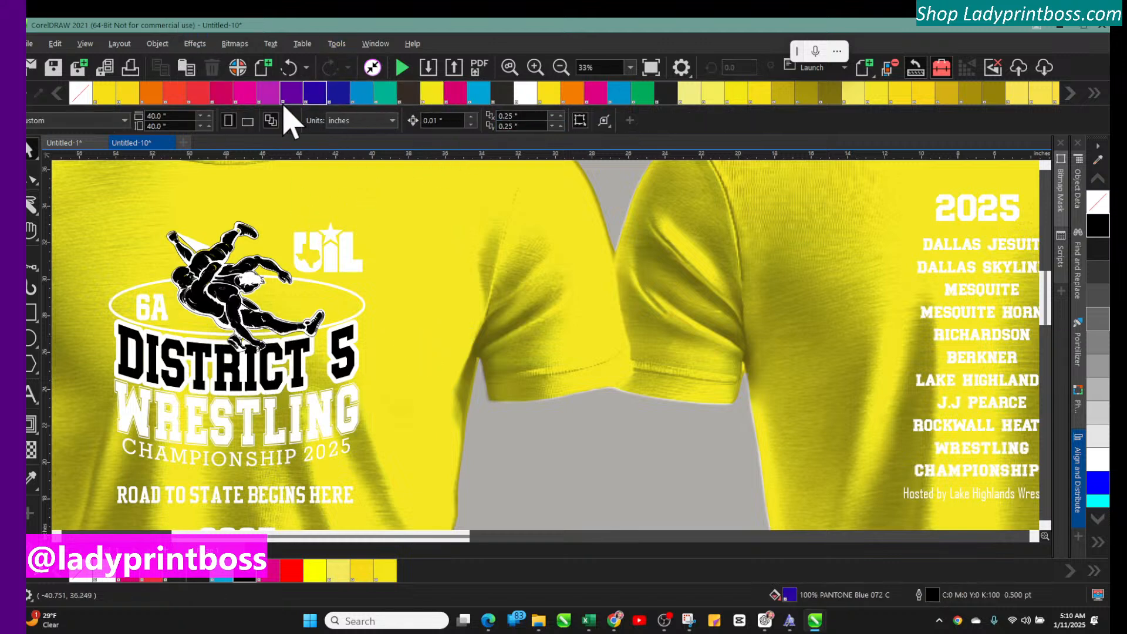
pyautogui.click(410, 245)
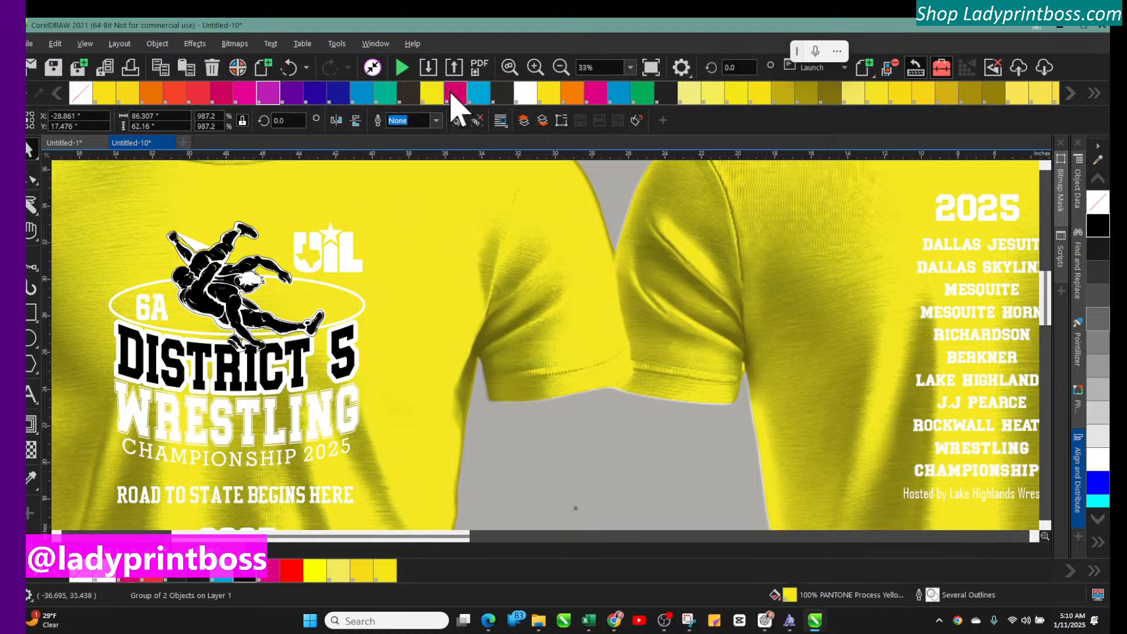
pyautogui.click(455, 96)
pyautogui.click(317, 94)
pyautogui.click(268, 97)
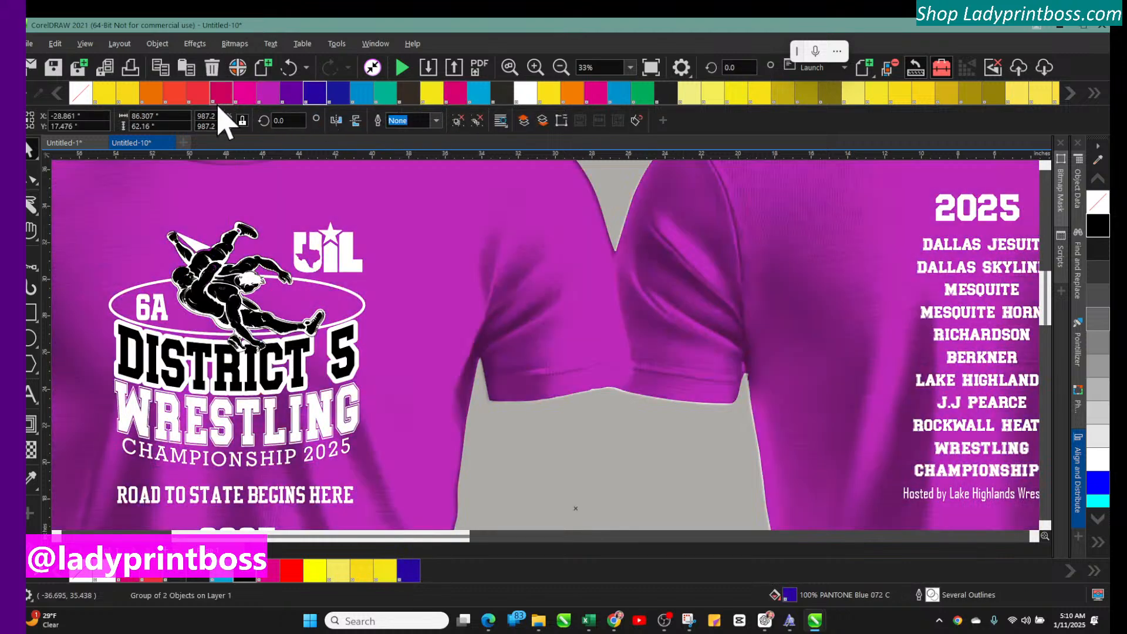
pyautogui.click(221, 95)
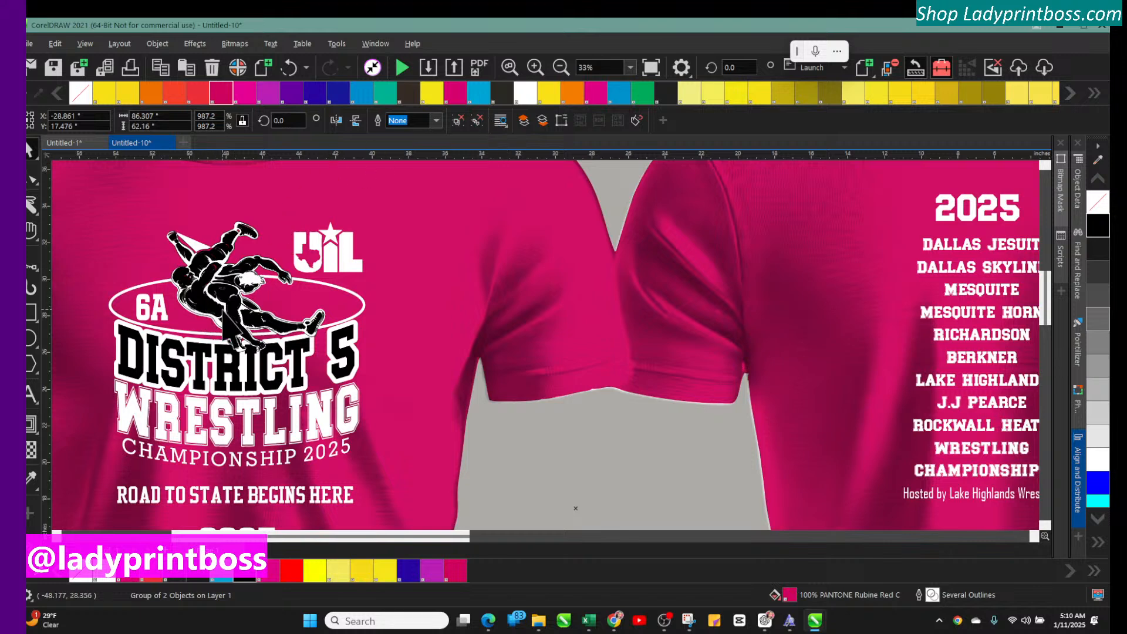
# Step: Ungroup the wrestler figure on the front shirt and check its white silhouette curve against the shirt
pyautogui.click(189, 254)
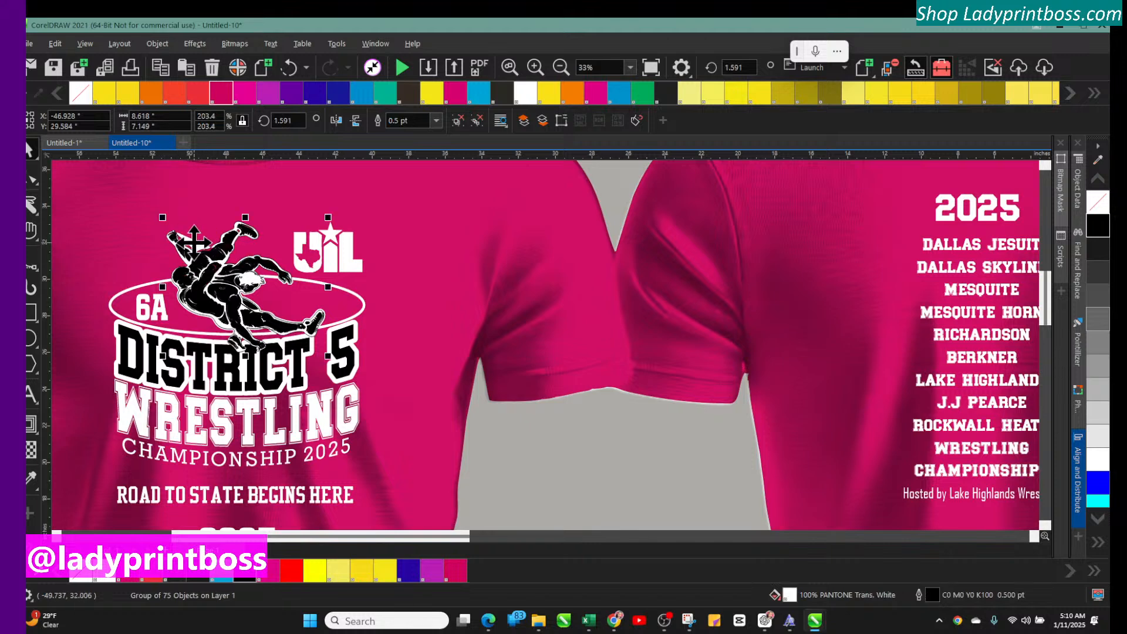
pyautogui.click(155, 46)
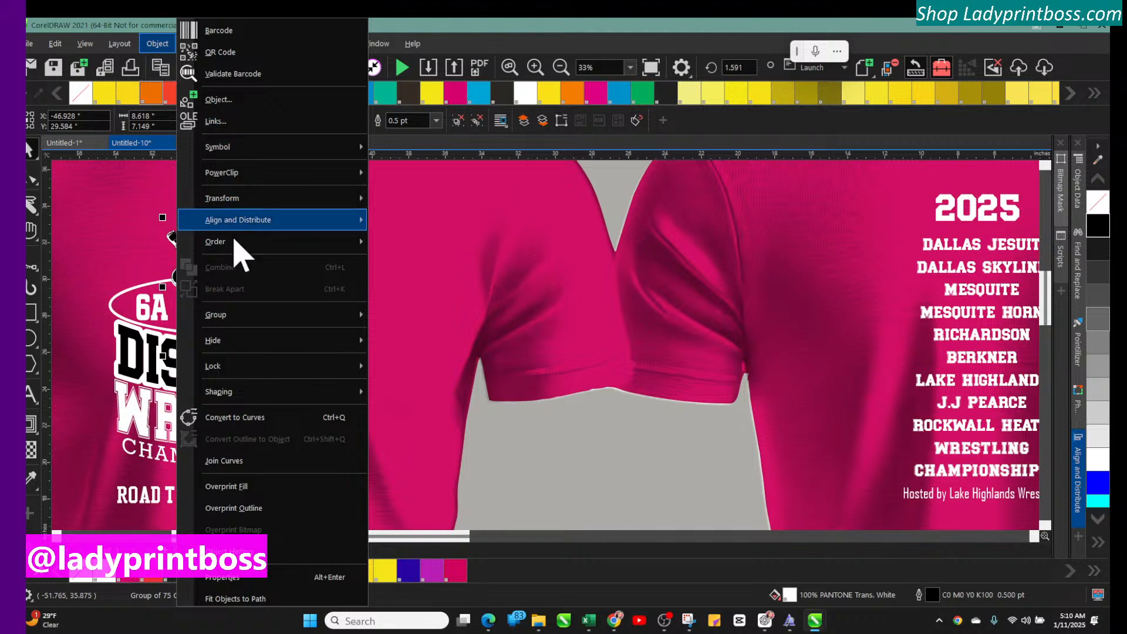
pyautogui.moveTo(223, 317)
pyautogui.click(399, 339)
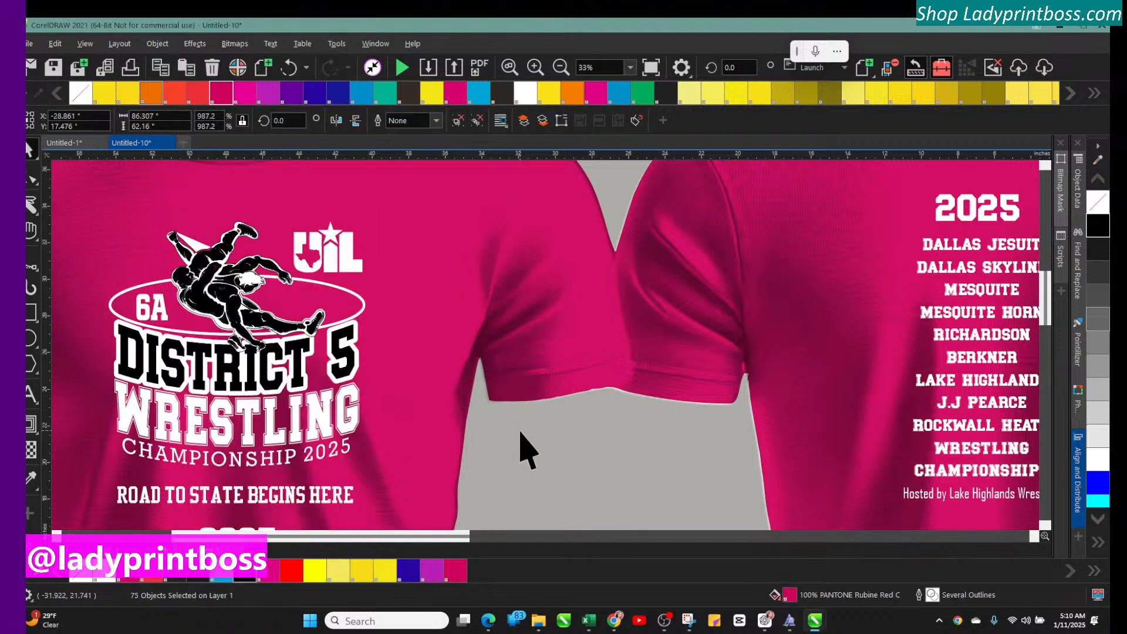
pyautogui.click(196, 245)
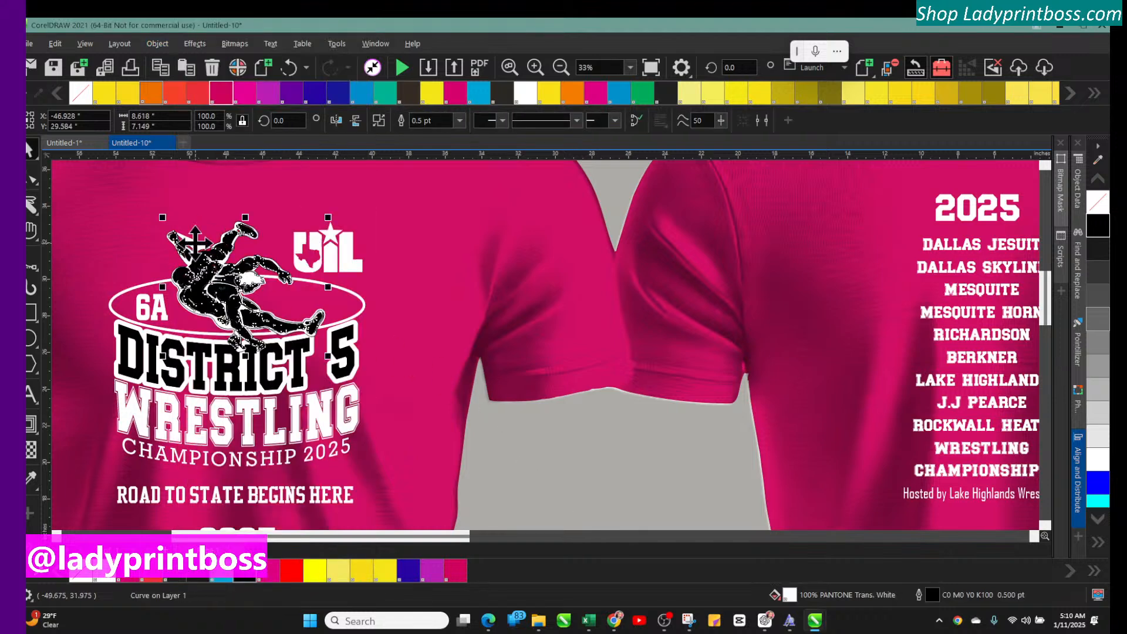
pyautogui.click(147, 206)
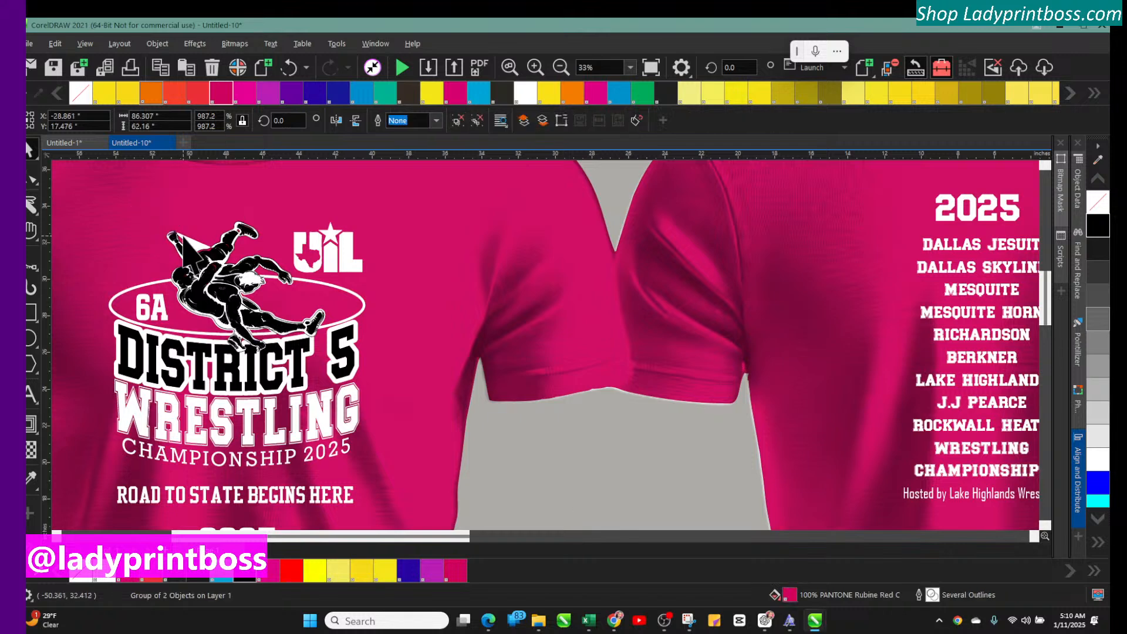
pyautogui.click(181, 240)
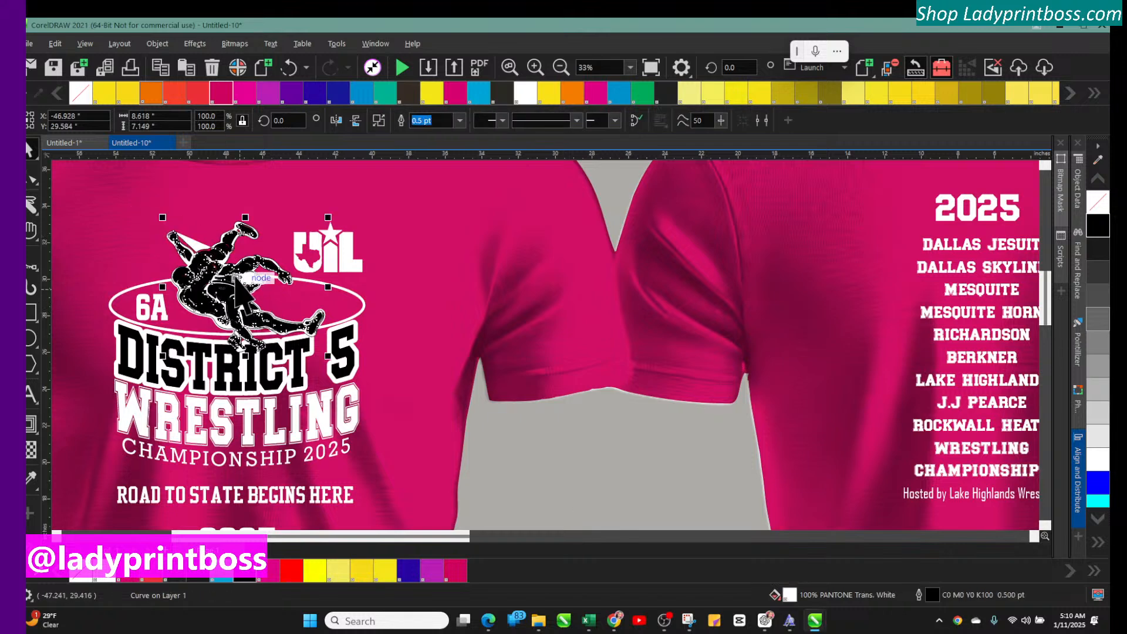
pyautogui.click(126, 238)
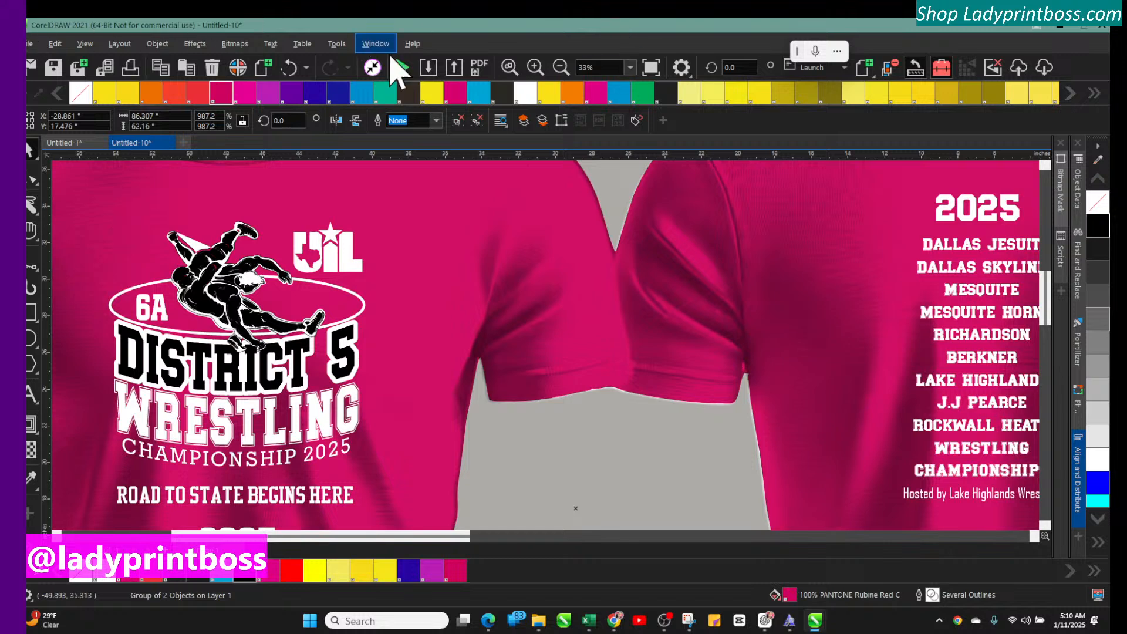
# Step: Select the entire wrestling design on the front shirt and move it slightly down and to the left
pyautogui.click(560, 68)
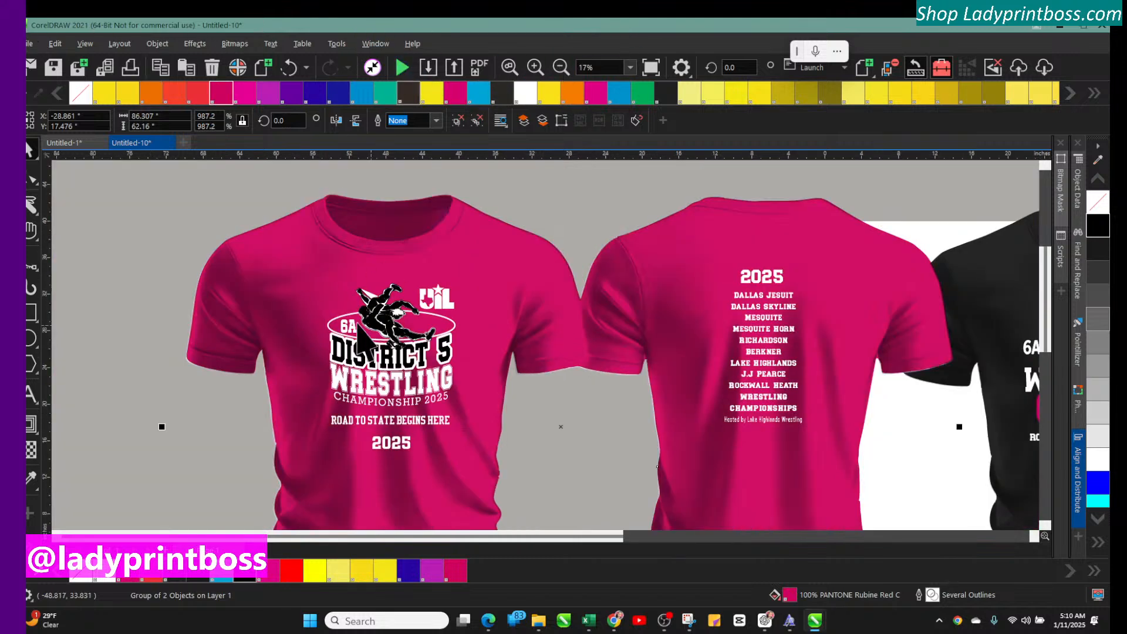
pyautogui.click(127, 226)
pyautogui.moveTo(180, 240); pyautogui.dragTo(524, 509)
pyautogui.moveTo(398, 380); pyautogui.dragTo(394, 389)
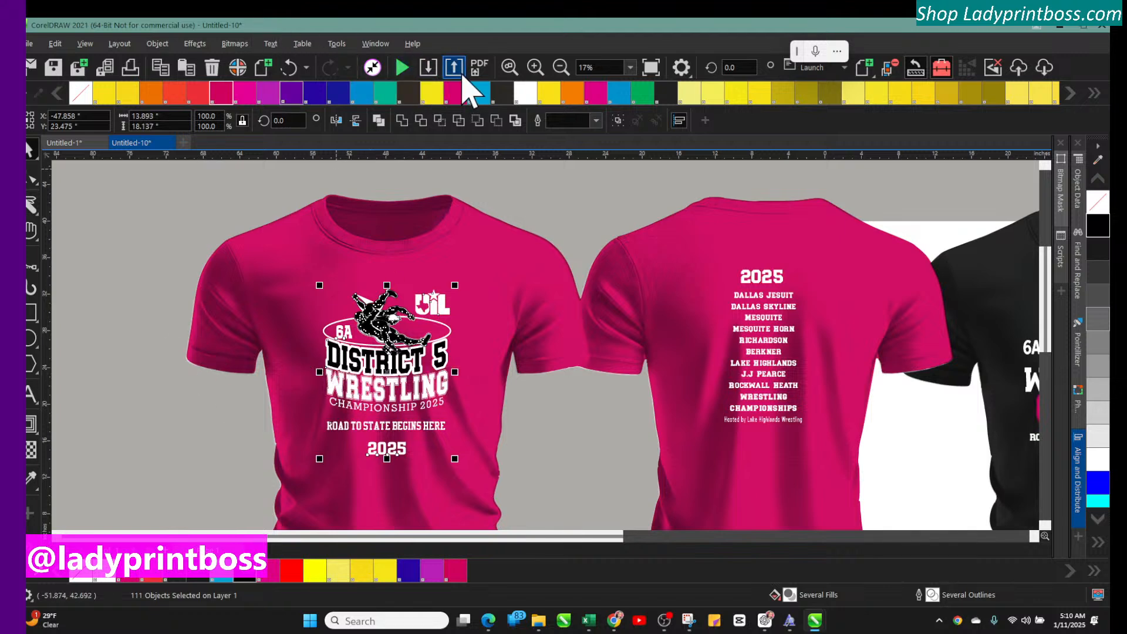
pyautogui.click(537, 71)
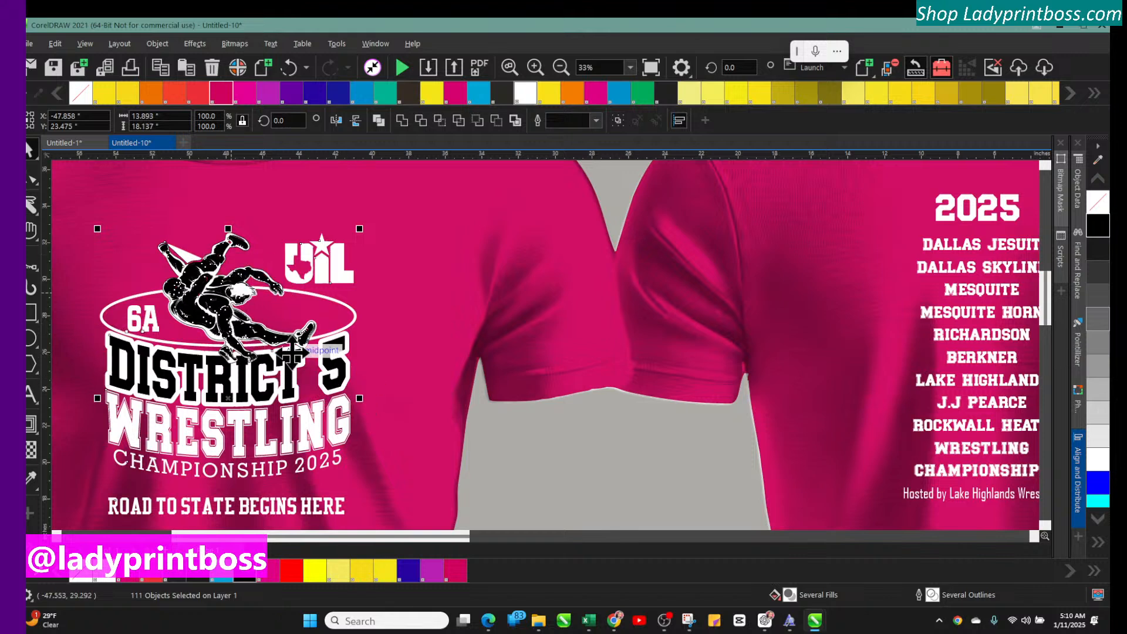
pyautogui.click(573, 75)
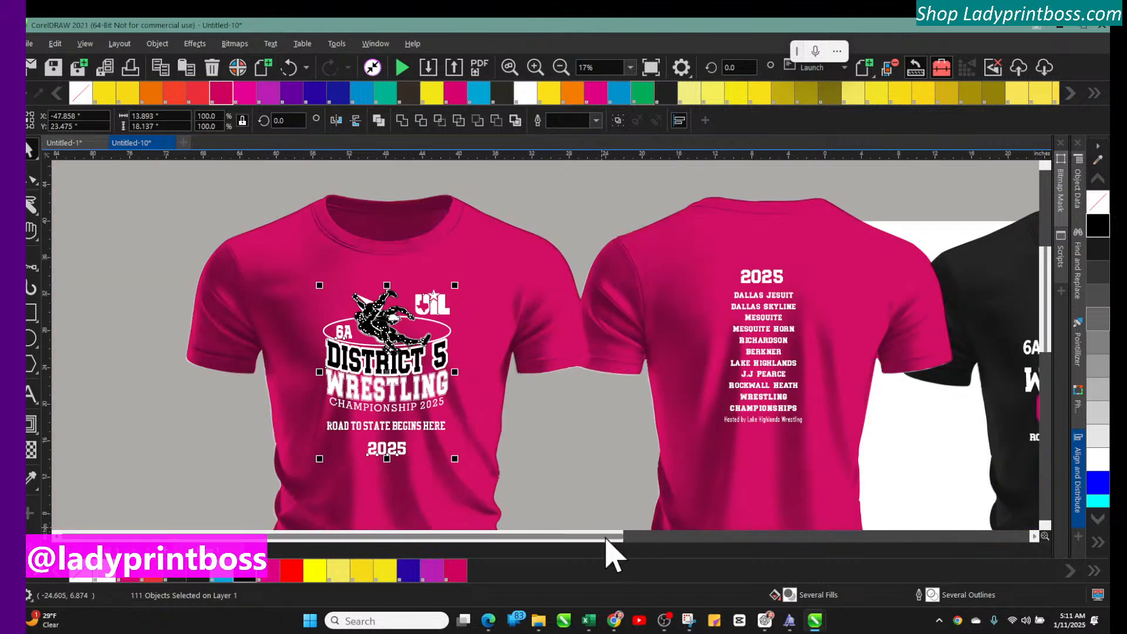
# Step: Try red, black and magenta fills on the DISTRICT WRESTLING lettering of the black front shirt, and finish with PANTONE 106 C
pyautogui.moveTo(611, 536); pyautogui.dragTo(943, 533)
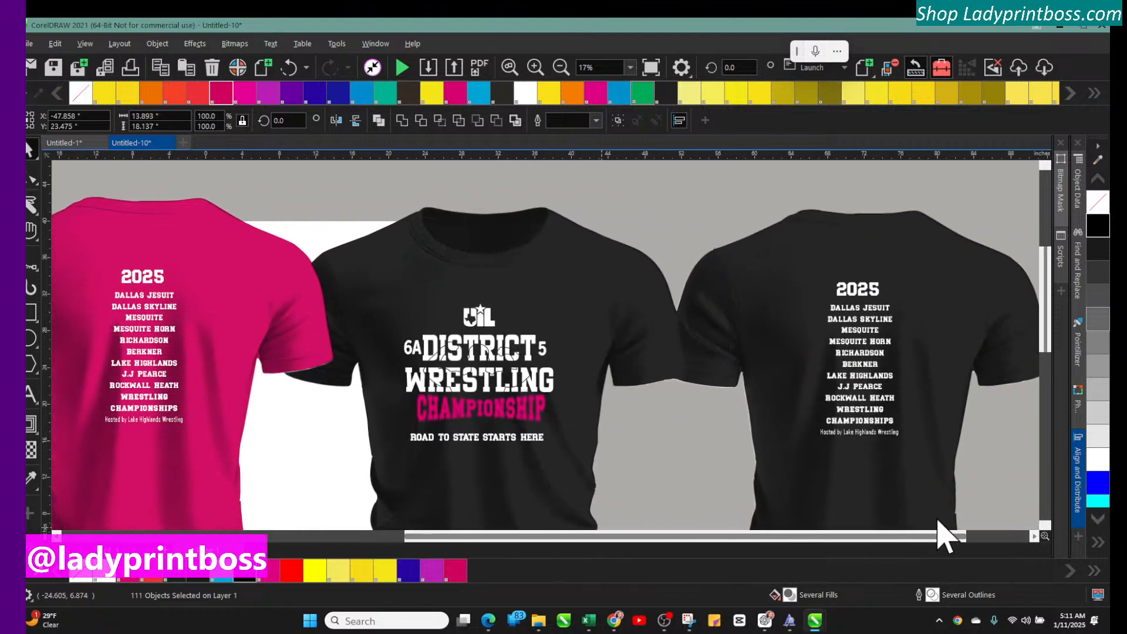
pyautogui.click(535, 68)
pyautogui.scroll(-1, 685, 502)
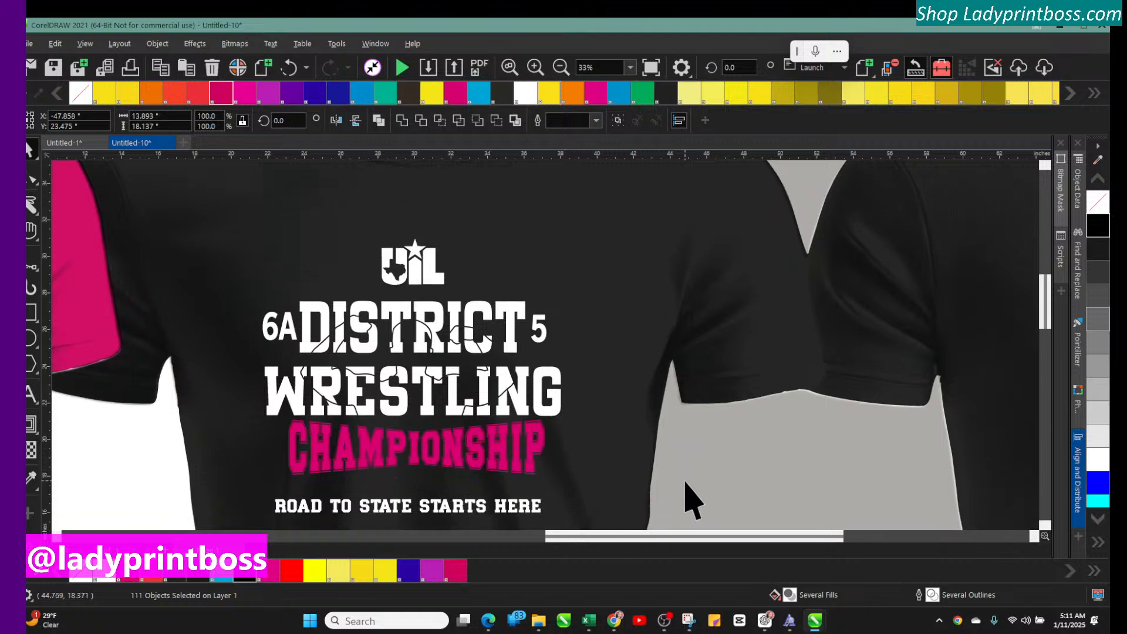
pyautogui.scroll(-1, 691, 502)
pyautogui.scroll(-1, 691, 499)
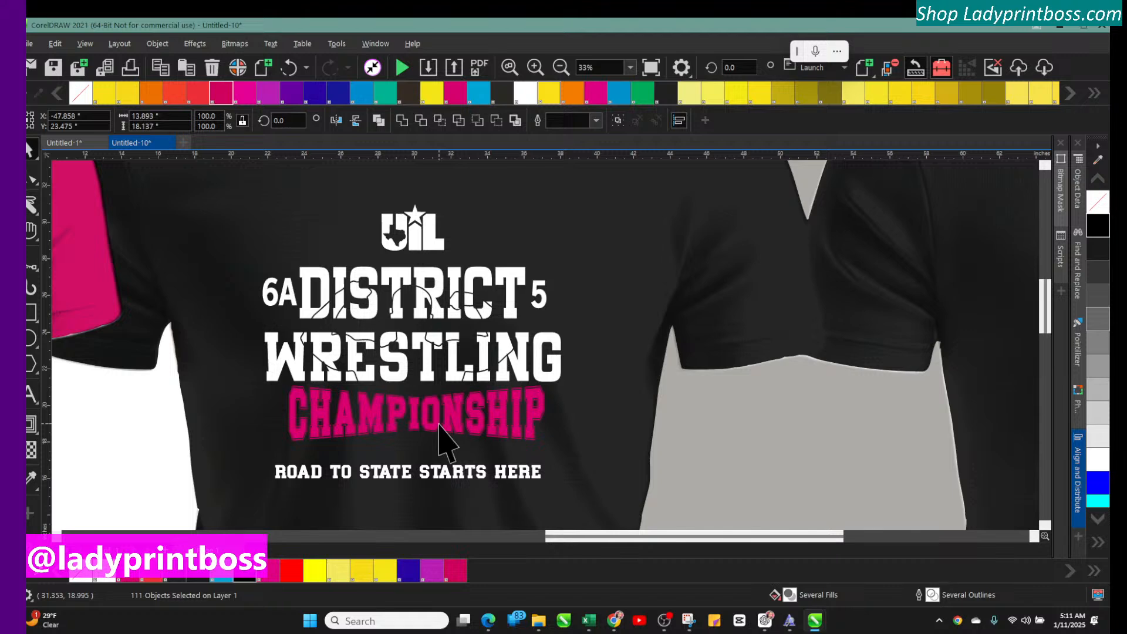
pyautogui.click(405, 299)
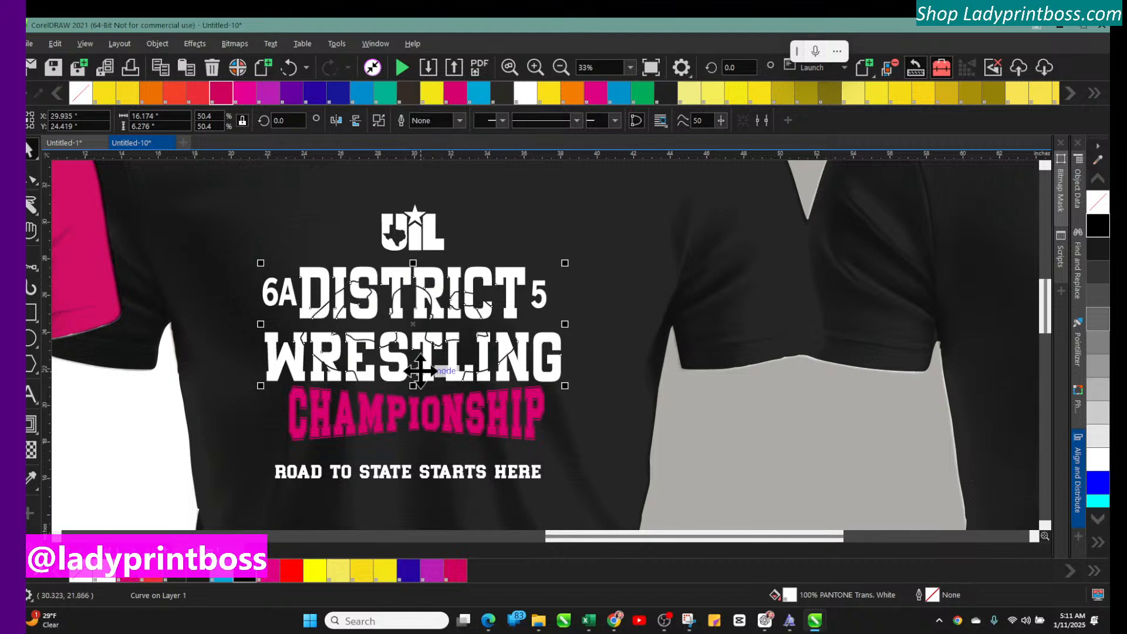
pyautogui.click(292, 571)
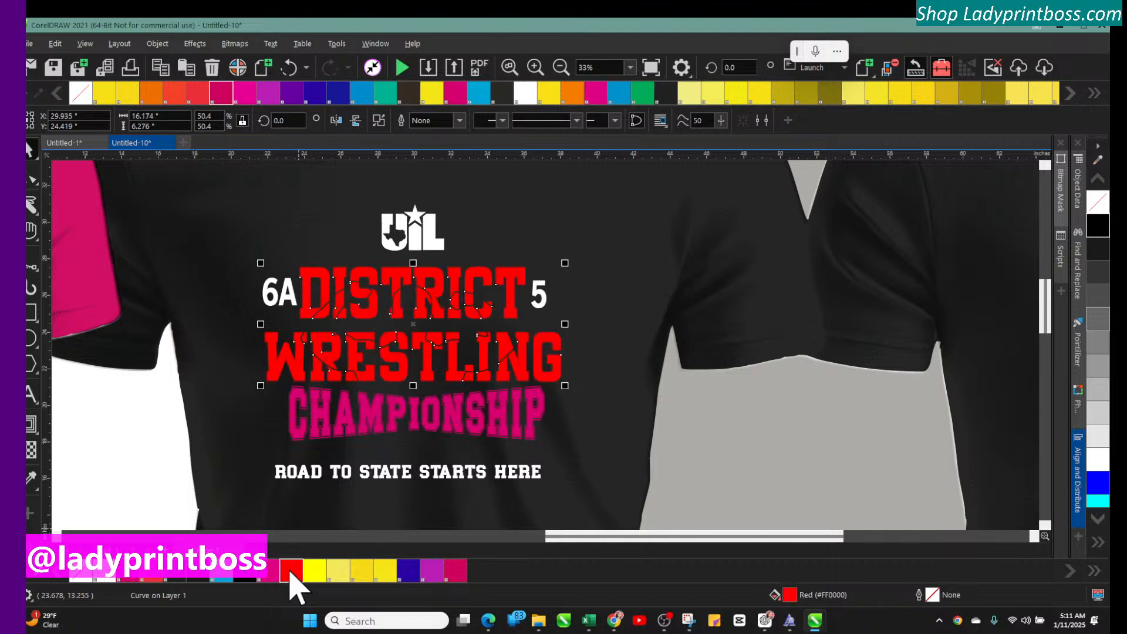
pyautogui.click(219, 578)
pyautogui.click(175, 578)
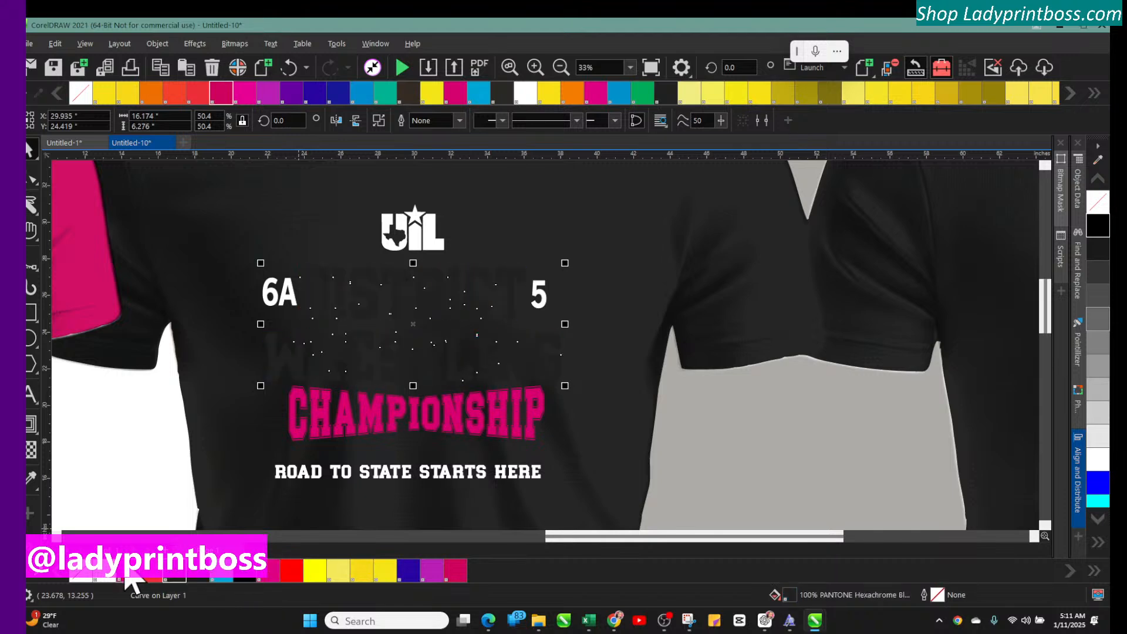
pyautogui.click(247, 579)
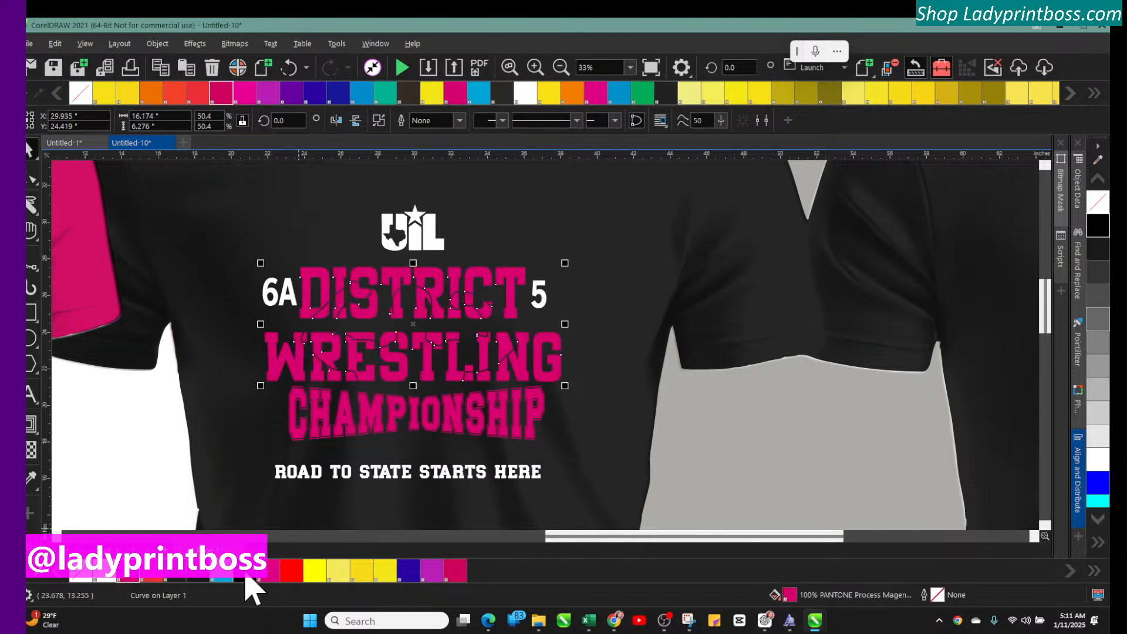
pyautogui.click(350, 570)
# Step: Try white, orange, magenta, green and black fills on the black front and back shirt mockup, and finish with blue #0000FF
pyautogui.click(595, 315)
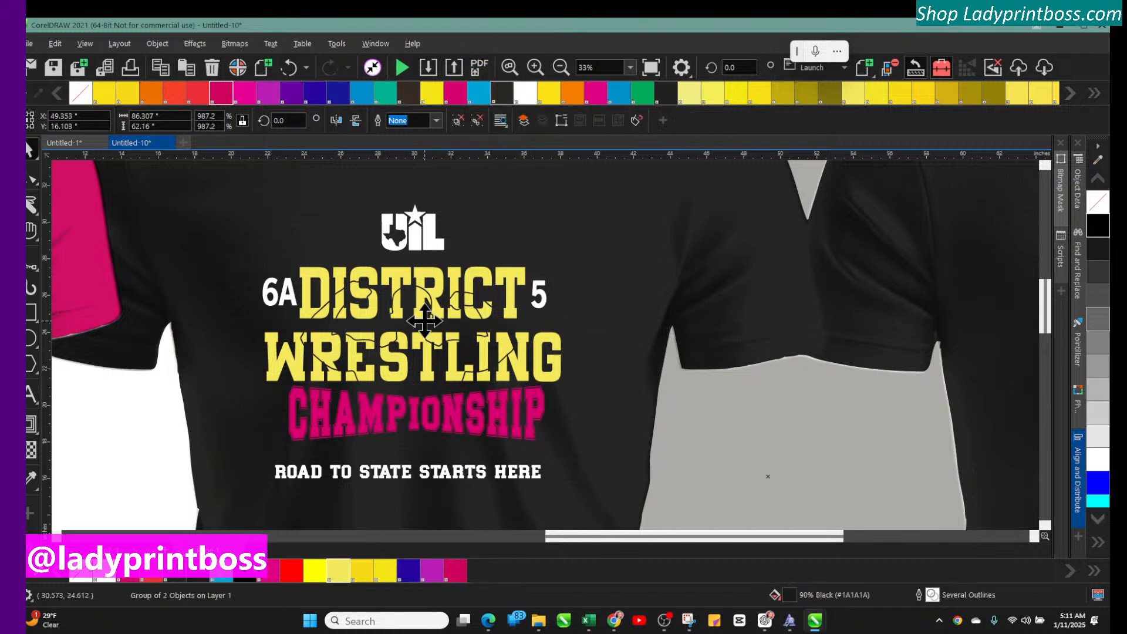
pyautogui.click(525, 95)
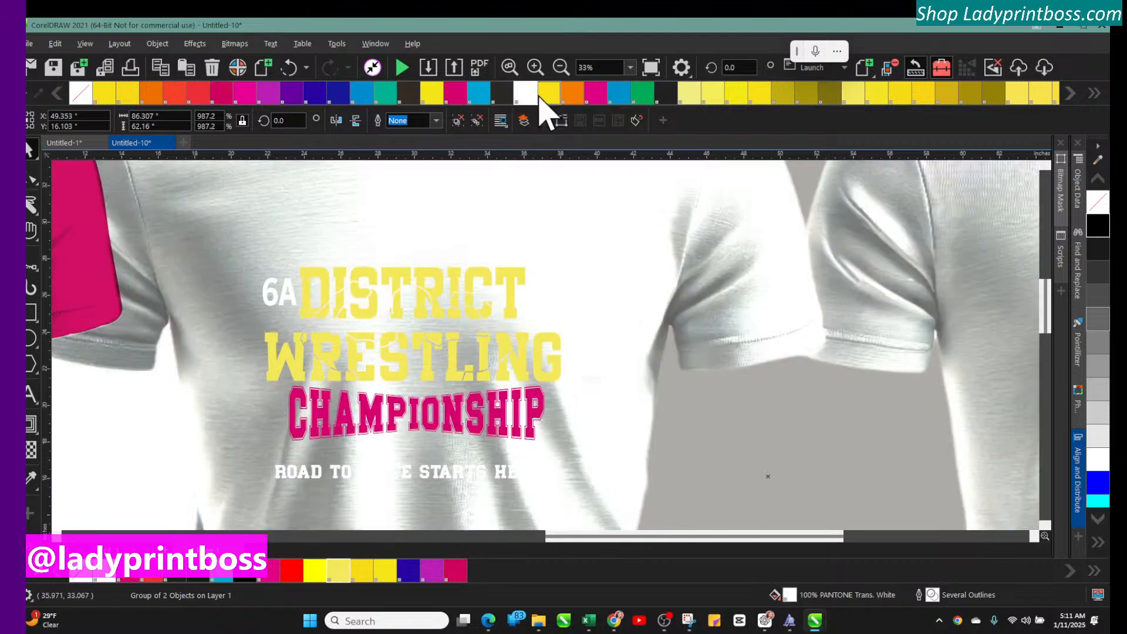
pyautogui.click(573, 97)
pyautogui.click(596, 95)
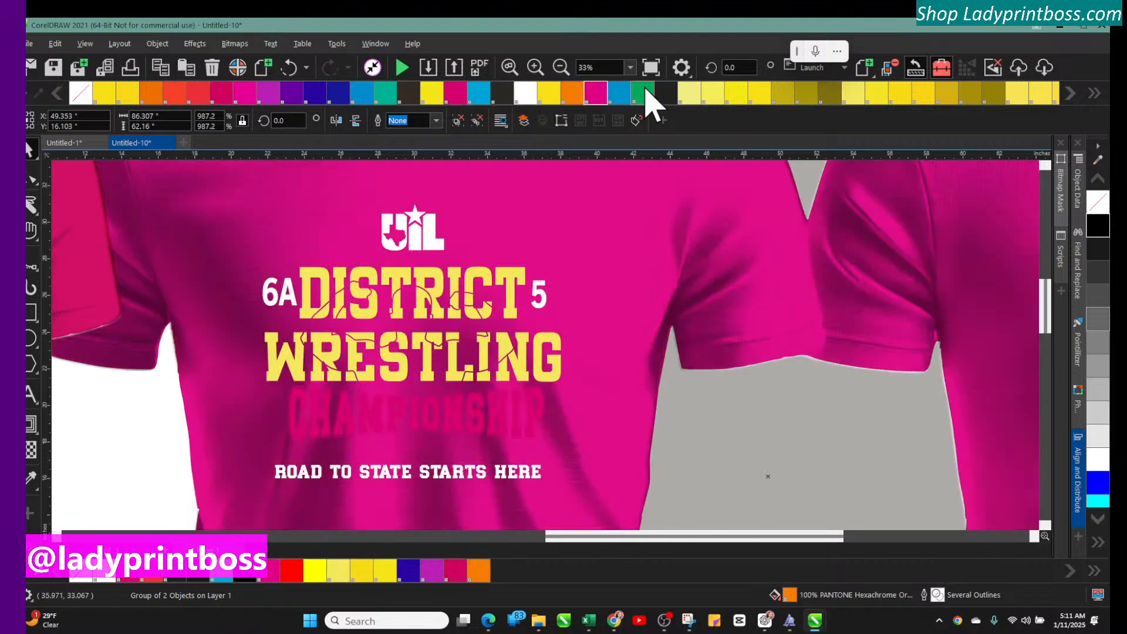
pyautogui.click(645, 92)
pyautogui.click(665, 93)
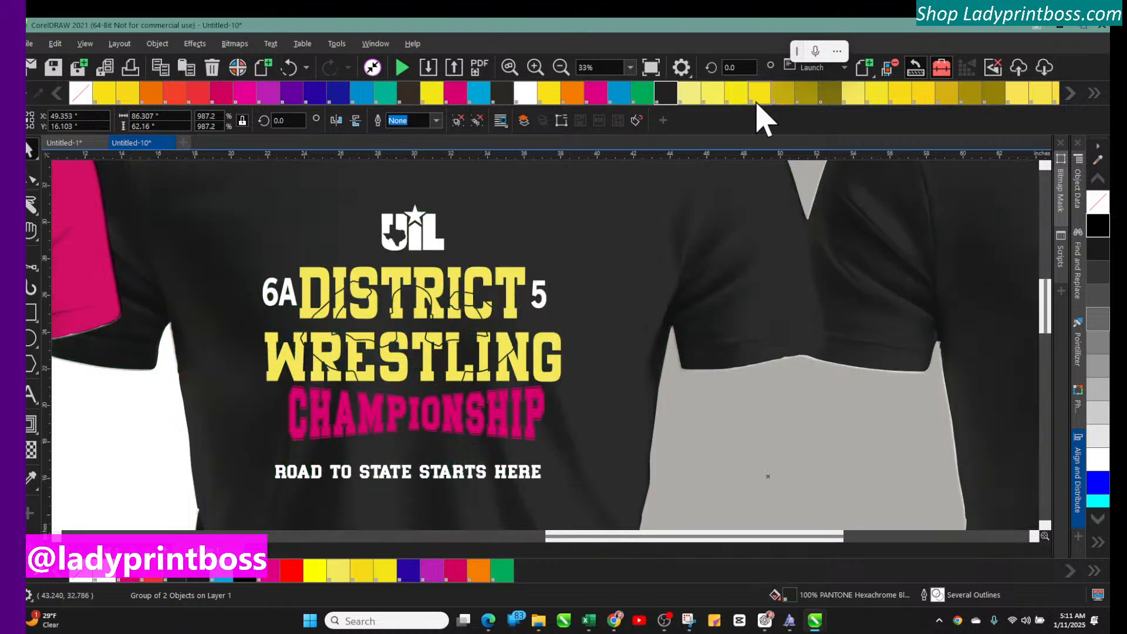
pyautogui.click(1096, 484)
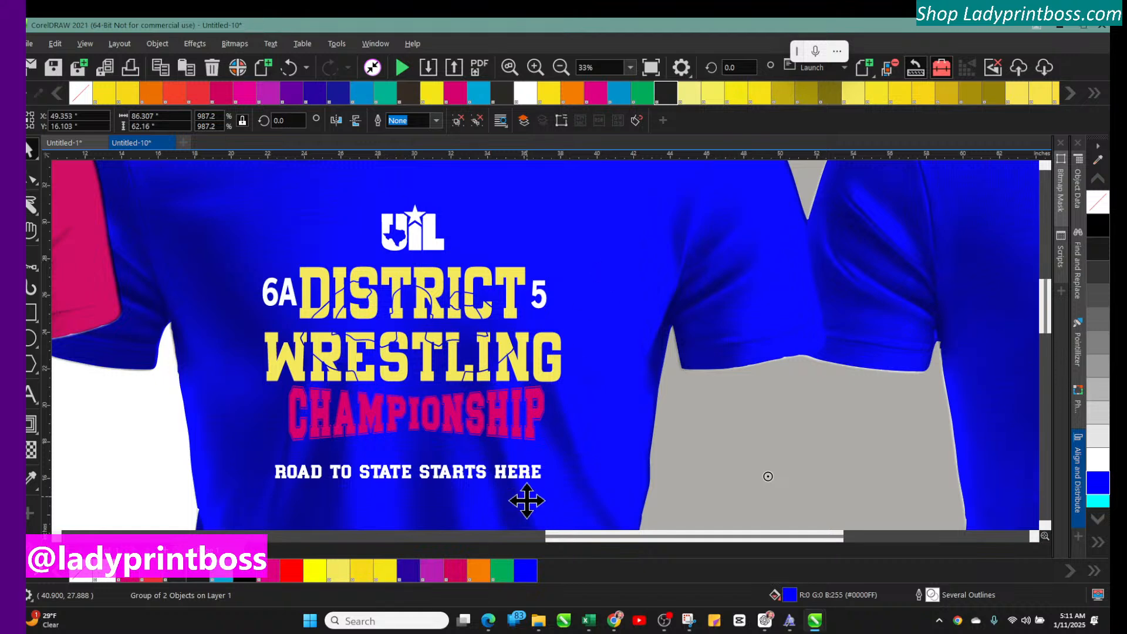
# Step: Try green, orange, purple, yellow, cyan, 90% Black and light red fills on the blue front and back shirt mockup
pyautogui.click(503, 571)
pyautogui.click(476, 571)
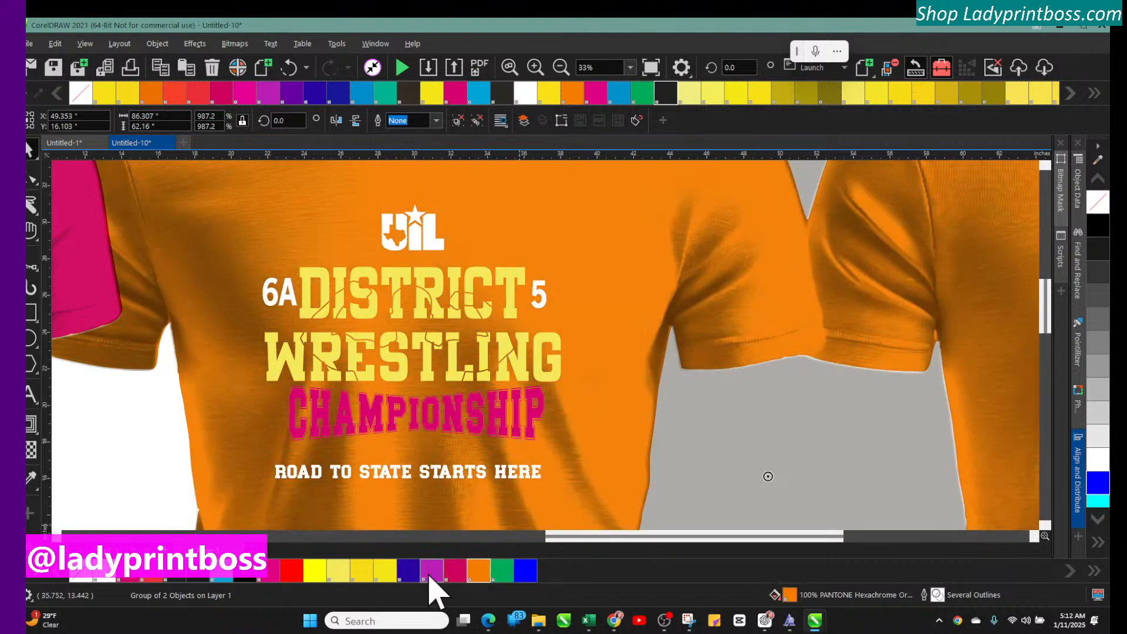
pyautogui.click(432, 571)
pyautogui.click(375, 571)
pyautogui.click(342, 568)
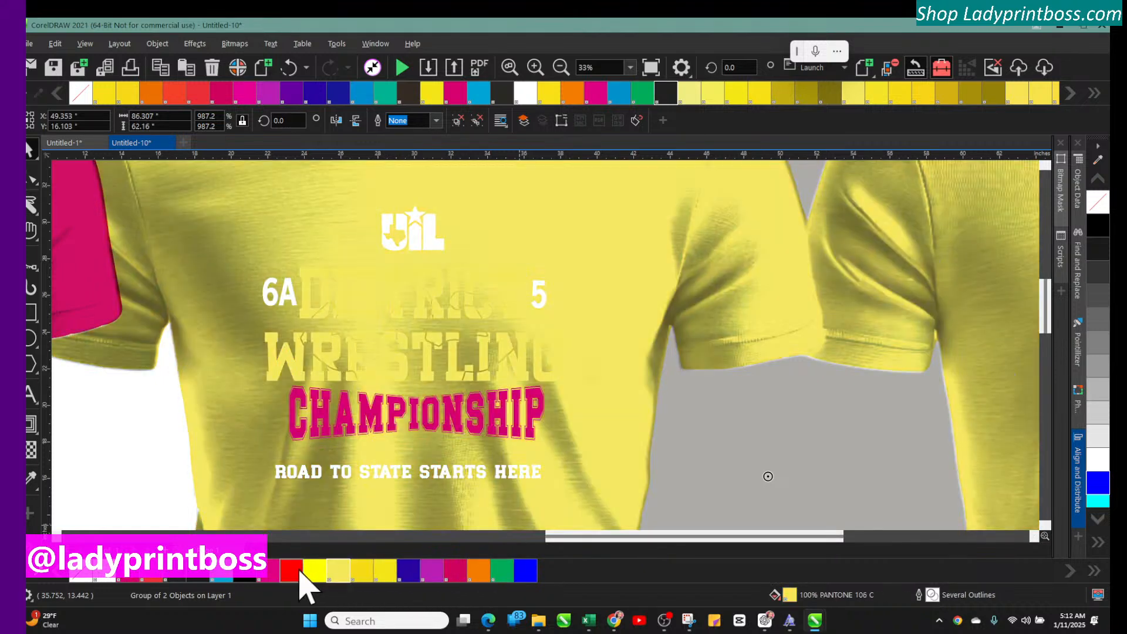
pyautogui.click(291, 570)
pyautogui.click(220, 578)
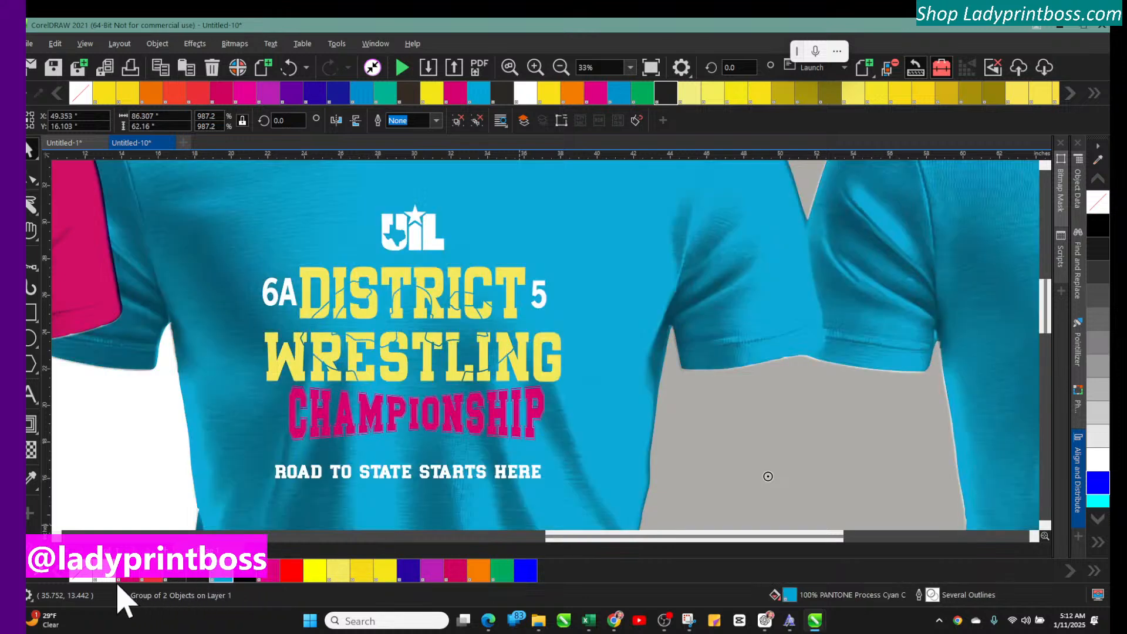
pyautogui.click(162, 578)
pyautogui.click(202, 577)
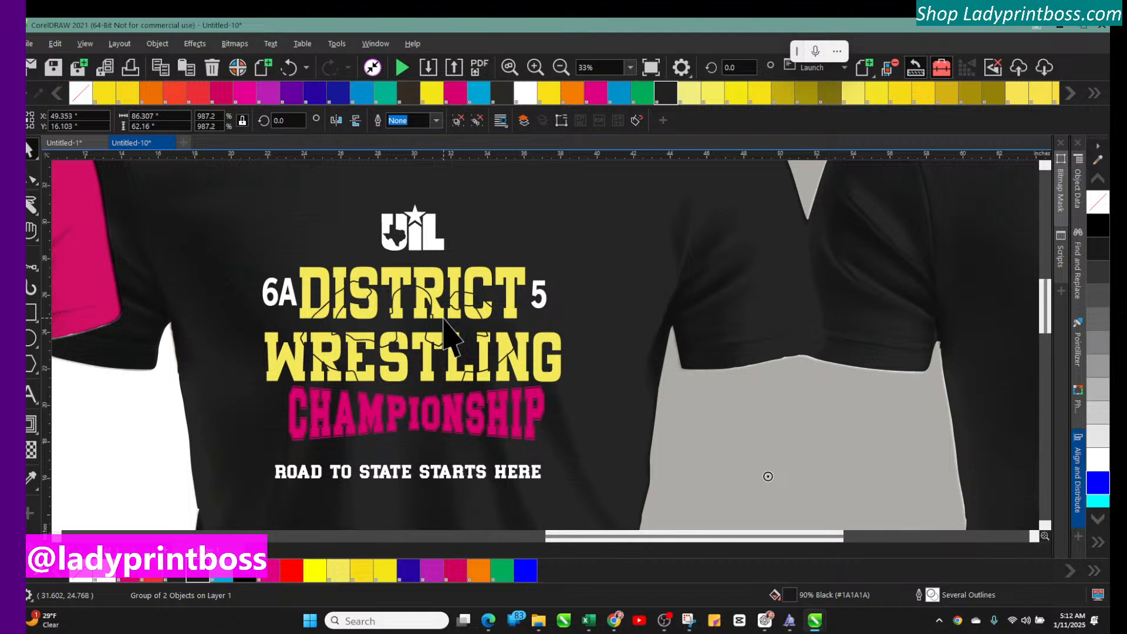
pyautogui.click(150, 577)
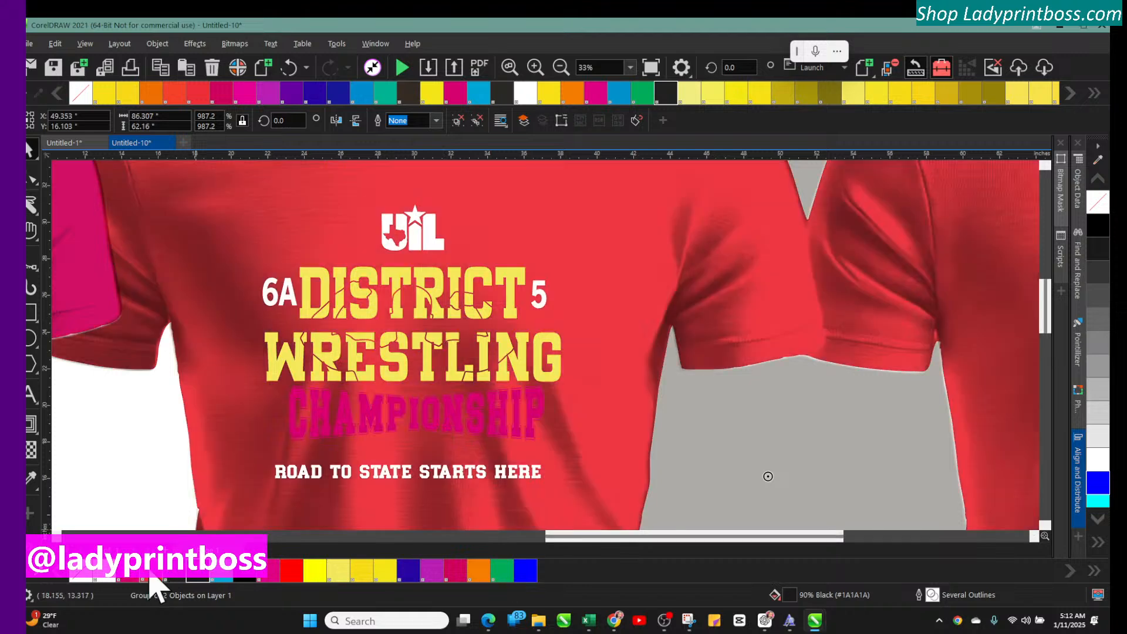
# Step: Try black and PANTONE Trans. White fills on the DISTRICT WRESTLING lettering, and select the CHAMPIONSHIP text below it
pyautogui.click(326, 292)
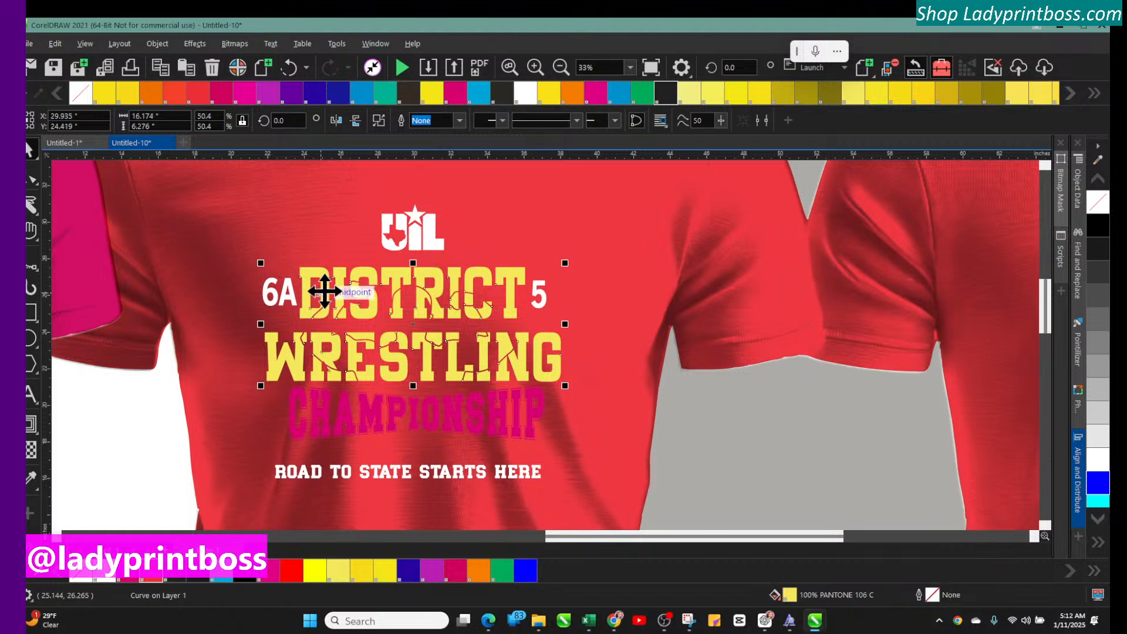
pyautogui.click(667, 94)
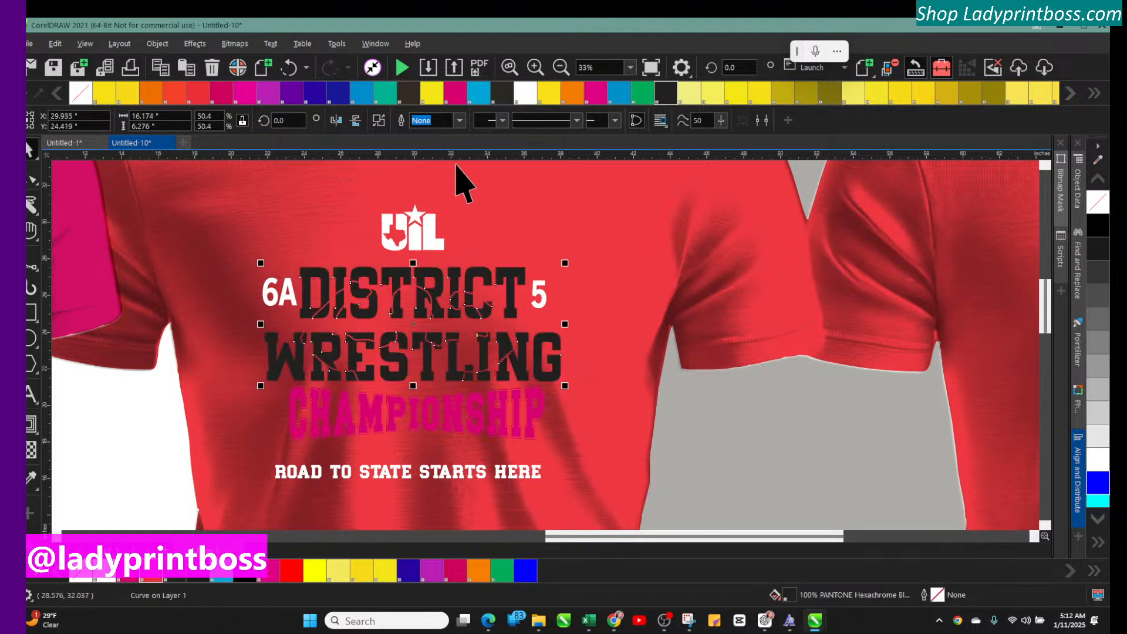
pyautogui.click(98, 579)
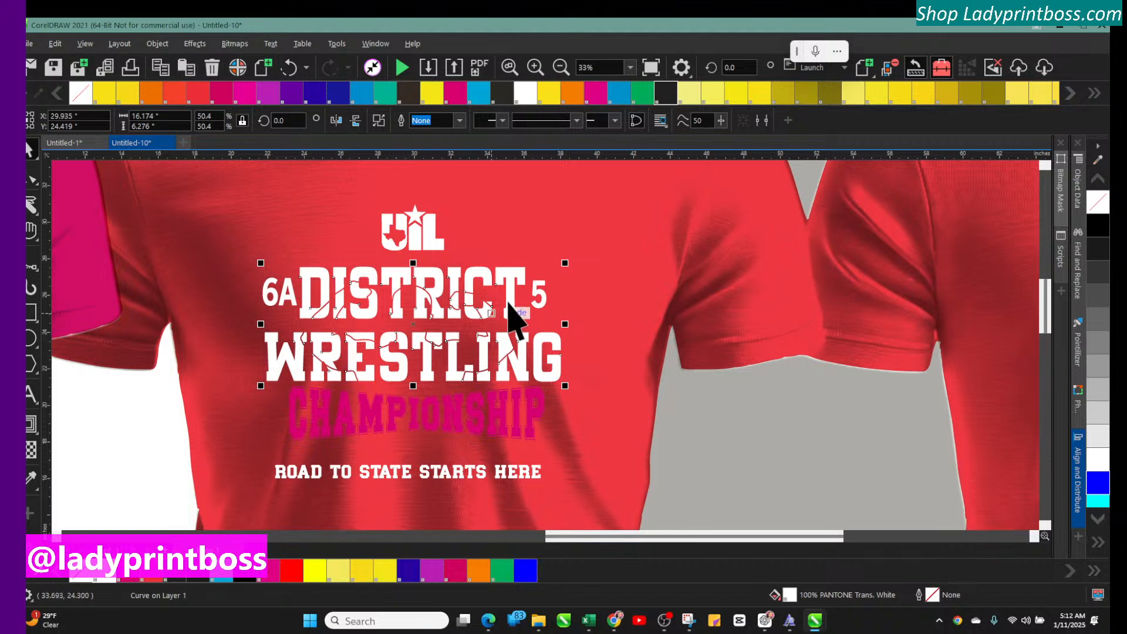
pyautogui.click(396, 433)
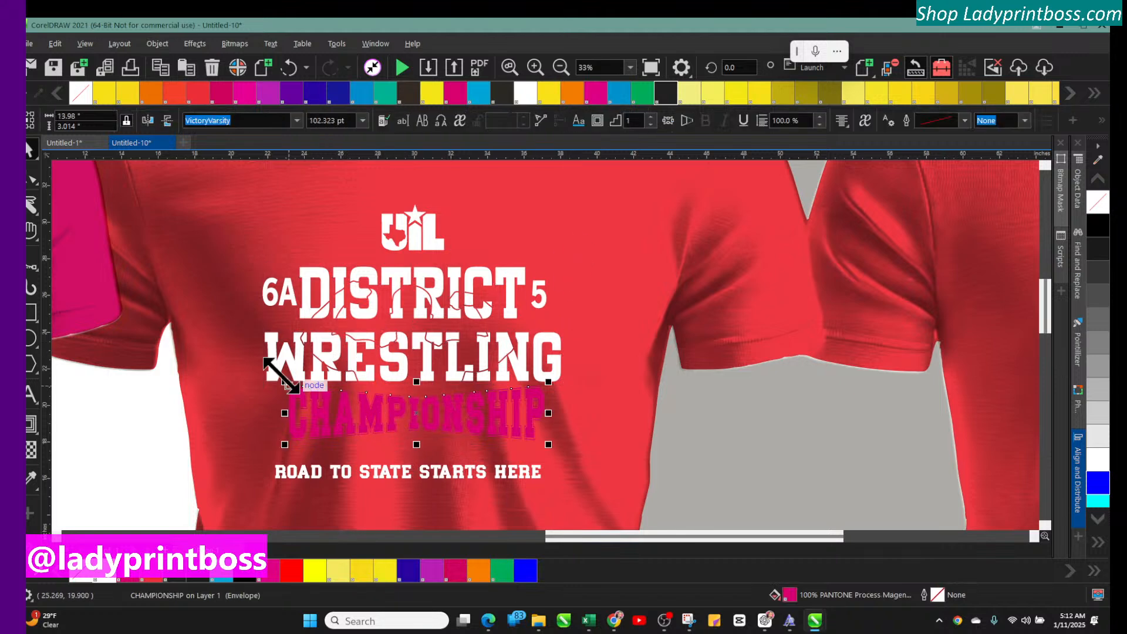
# Step: Undo the latest lettering and shirt fill trials one by one, back to the blue shirt mockup
pyautogui.click(298, 69)
pyautogui.click(298, 69)
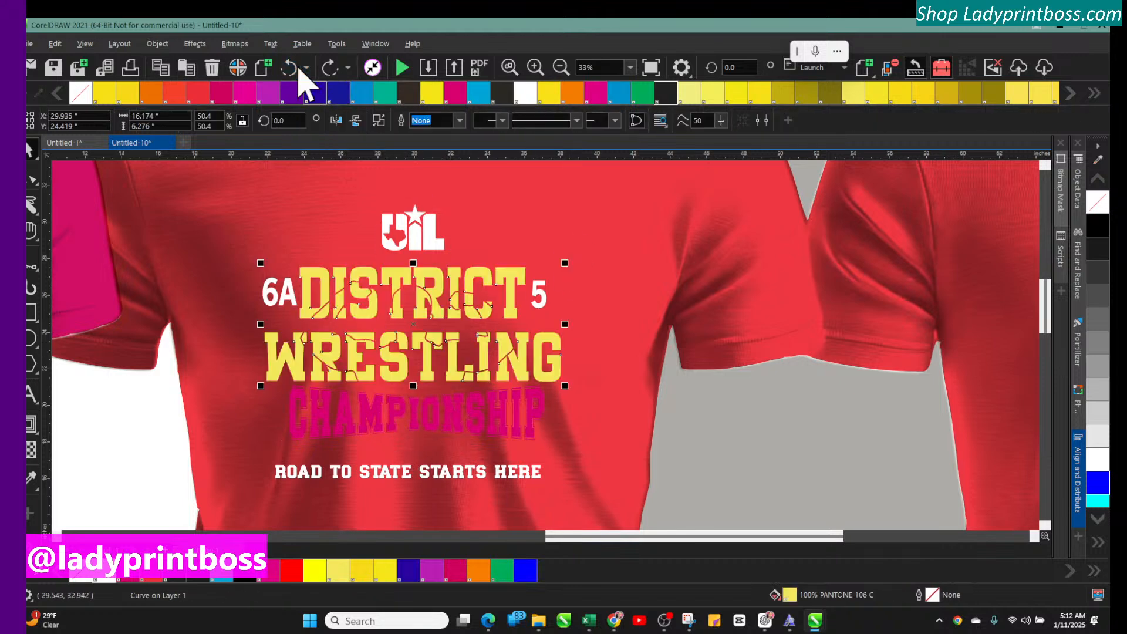
pyautogui.click(298, 69)
pyautogui.click(298, 69)
pyautogui.click(298, 69)
pyautogui.click(298, 69)
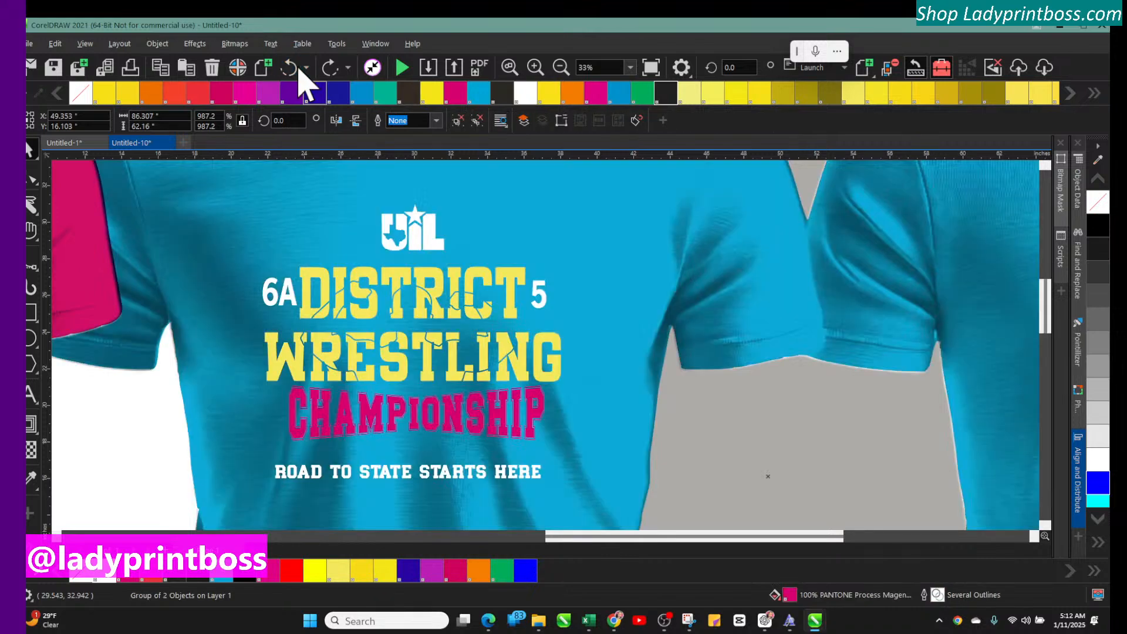
pyautogui.click(298, 68)
pyautogui.click(298, 69)
pyautogui.click(298, 69)
pyautogui.click(298, 69)
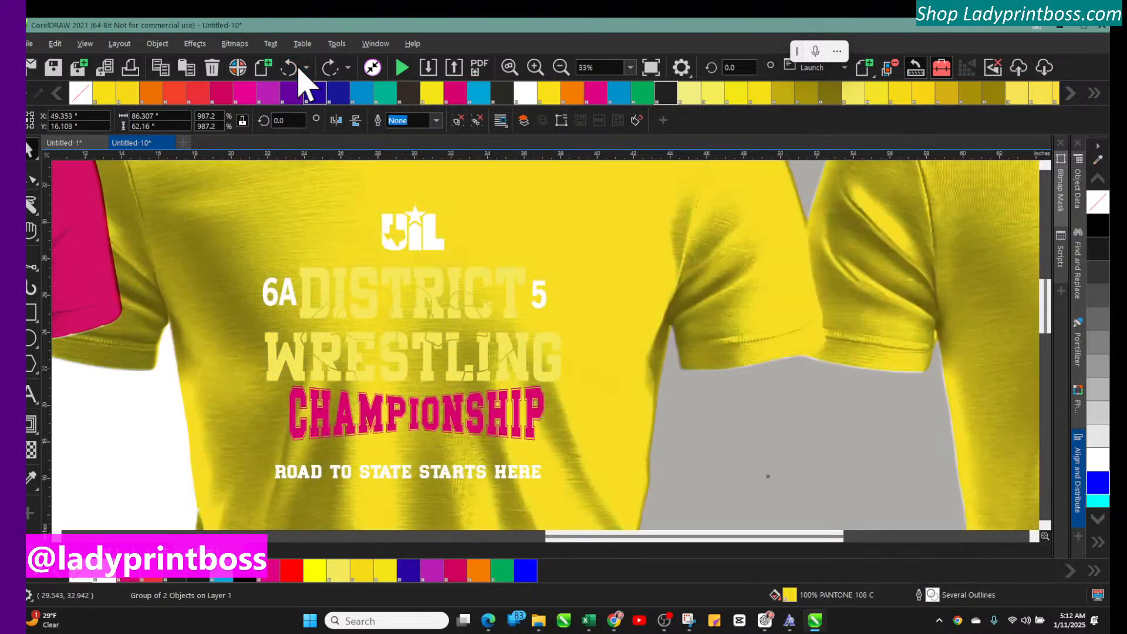
pyautogui.click(298, 69)
pyautogui.click(298, 69)
pyautogui.click(298, 66)
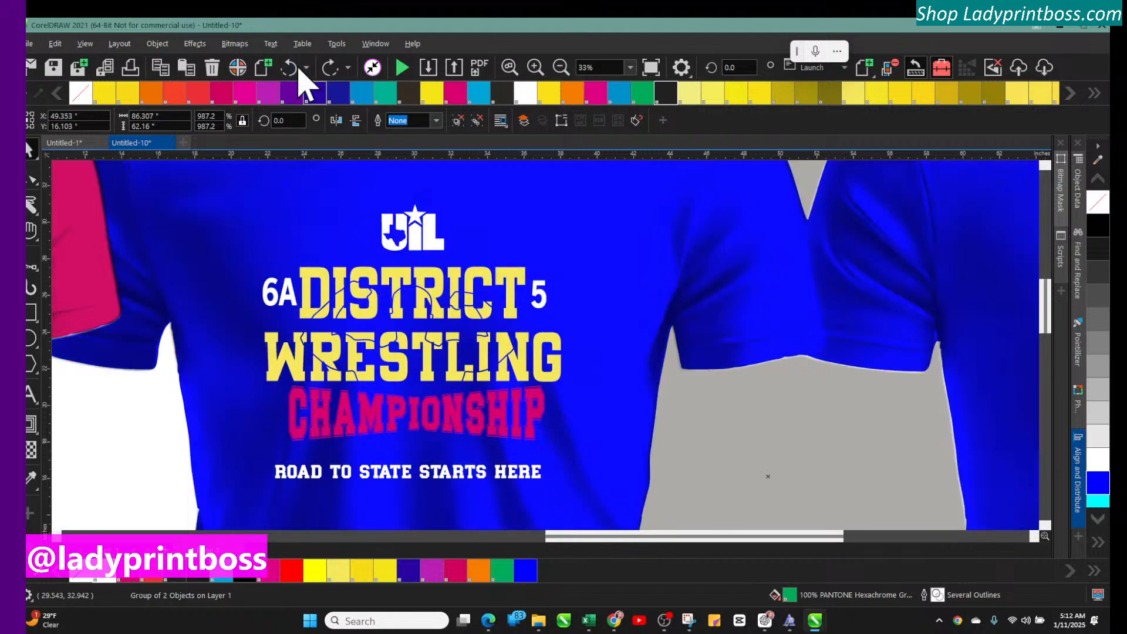
# Step: Undo the trial shirt fills, including blue, green and white, until the front and back shirts are 90% Black again
pyautogui.click(298, 66)
pyautogui.click(298, 66)
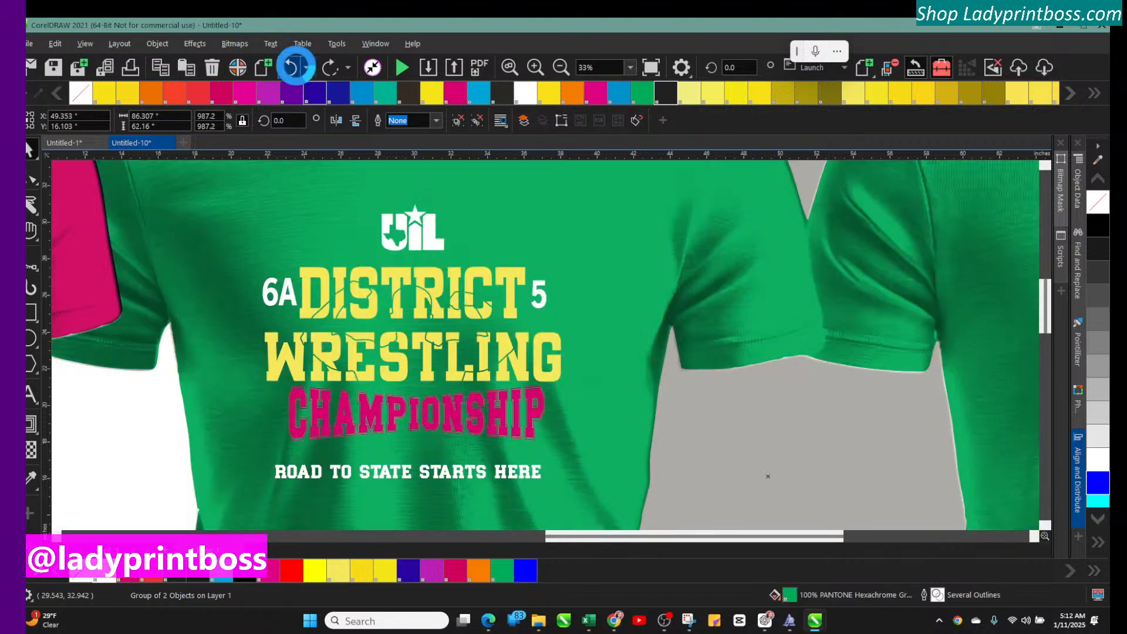
pyautogui.click(299, 67)
pyautogui.click(298, 66)
pyautogui.click(298, 66)
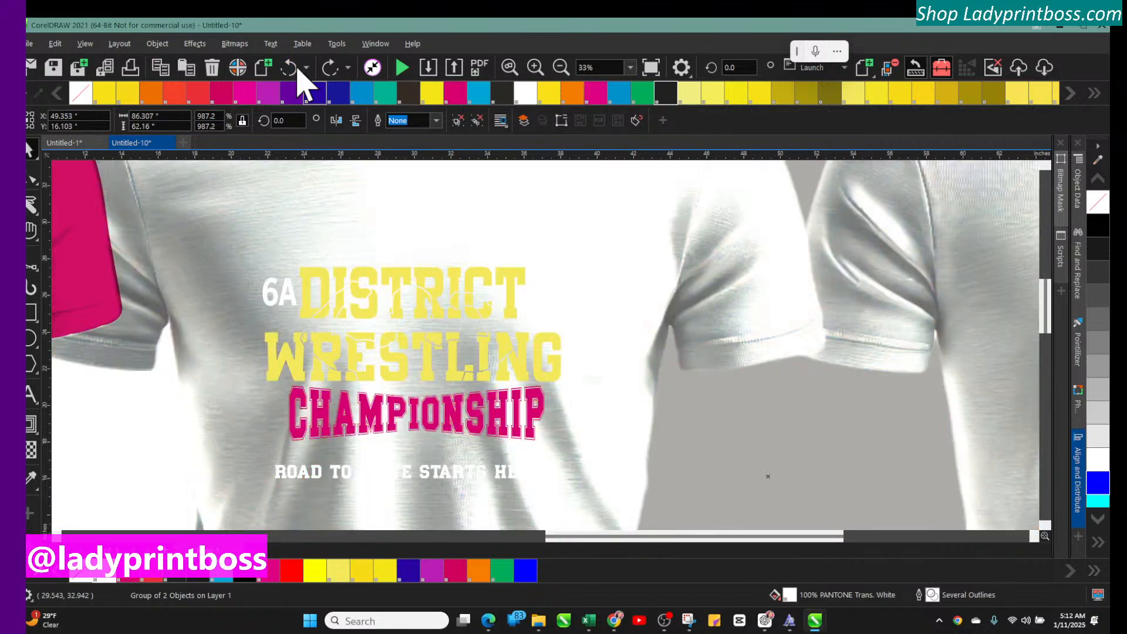
pyautogui.click(299, 66)
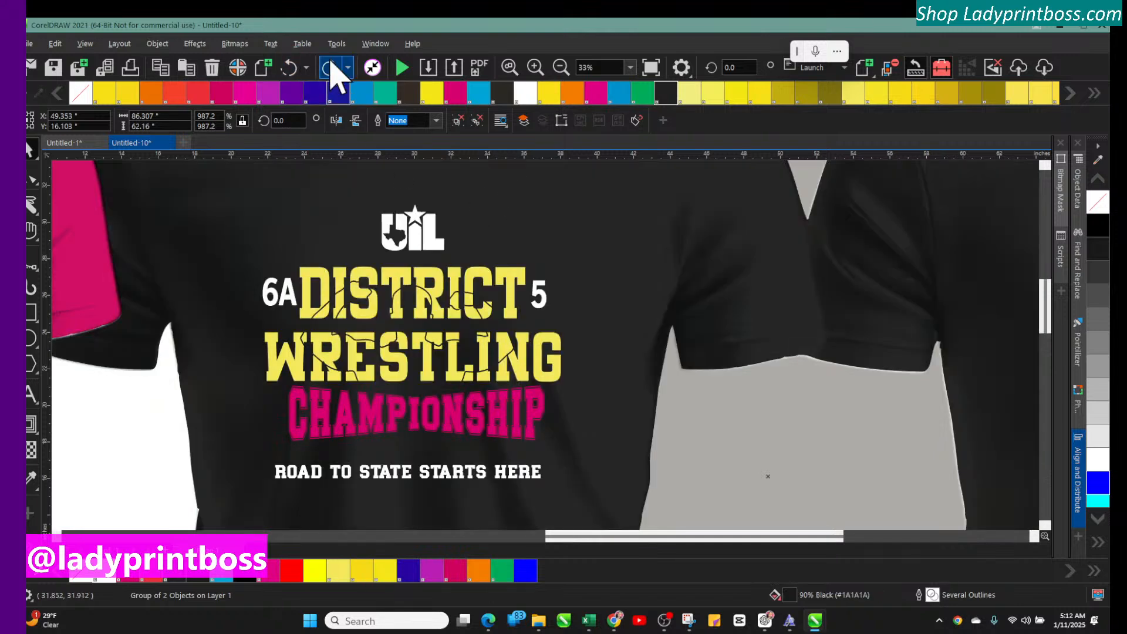
# Step: Undo the trial colours on the DISTRICT WRESTLING lettering until it is back to white
pyautogui.click(289, 68)
pyautogui.click(289, 68)
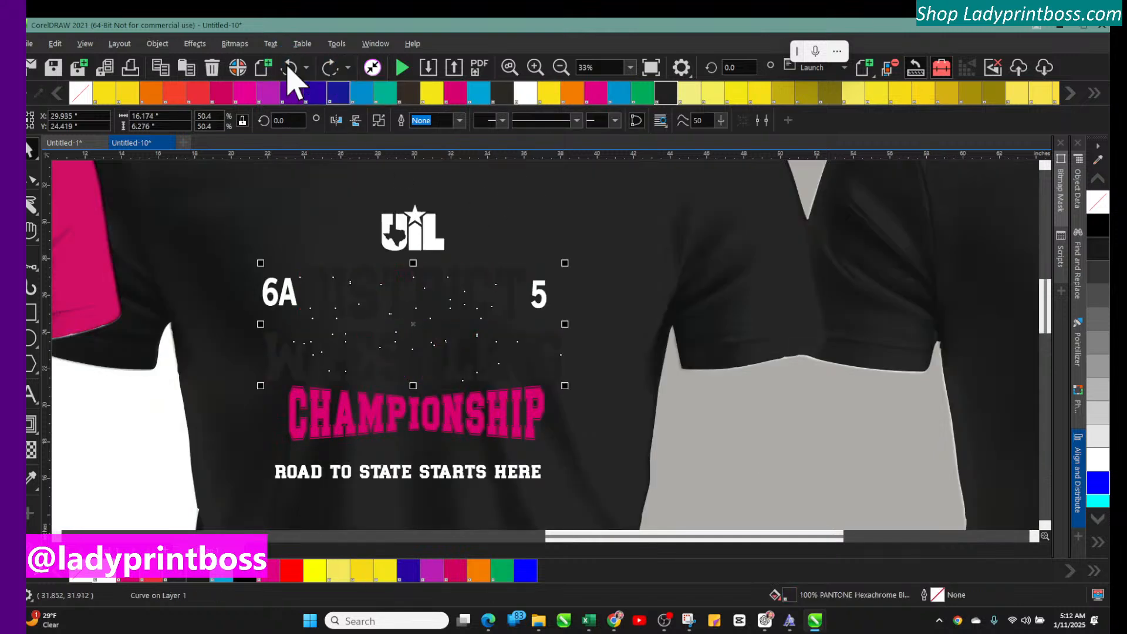
pyautogui.click(289, 68)
pyautogui.click(289, 67)
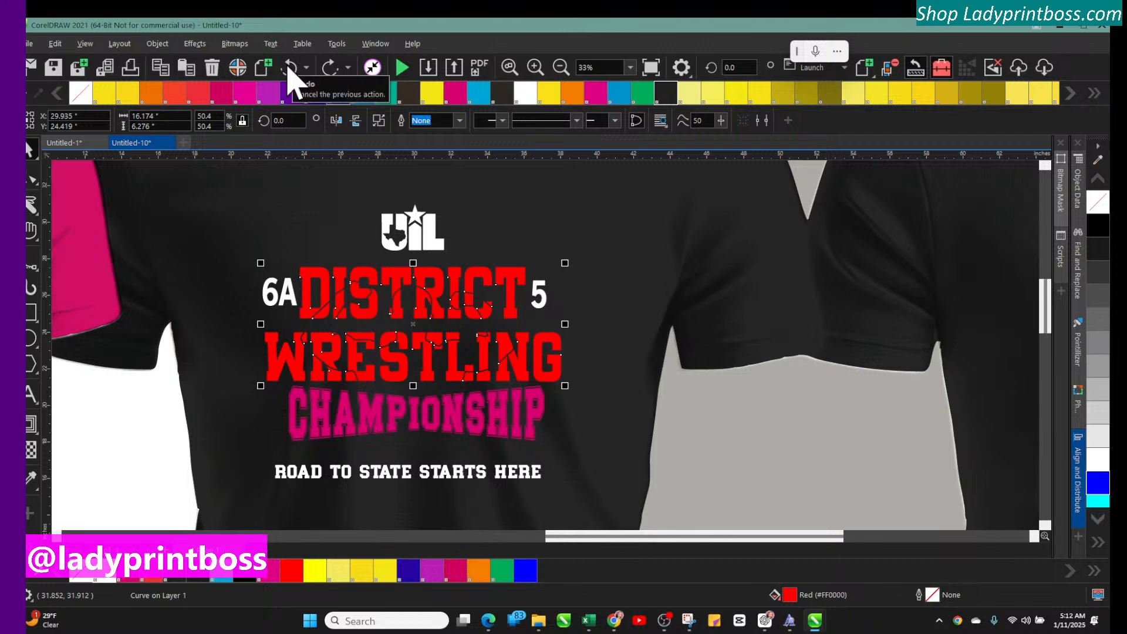
pyautogui.click(293, 71)
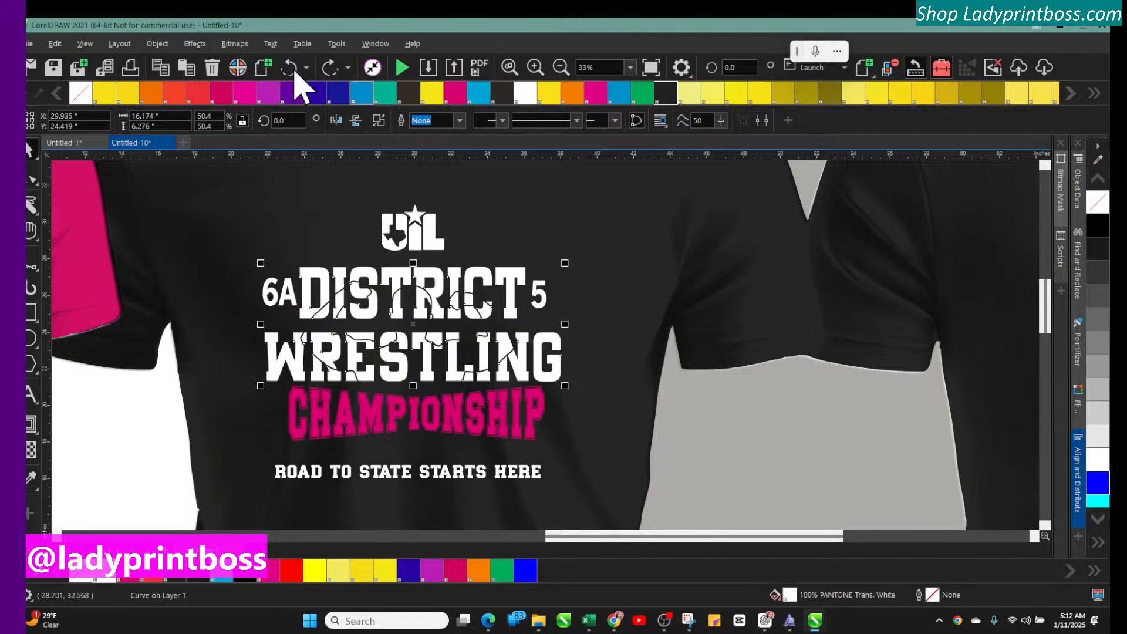
# Step: Compare the front and back designs on the upper and lower rows of black shirts
pyautogui.click(563, 67)
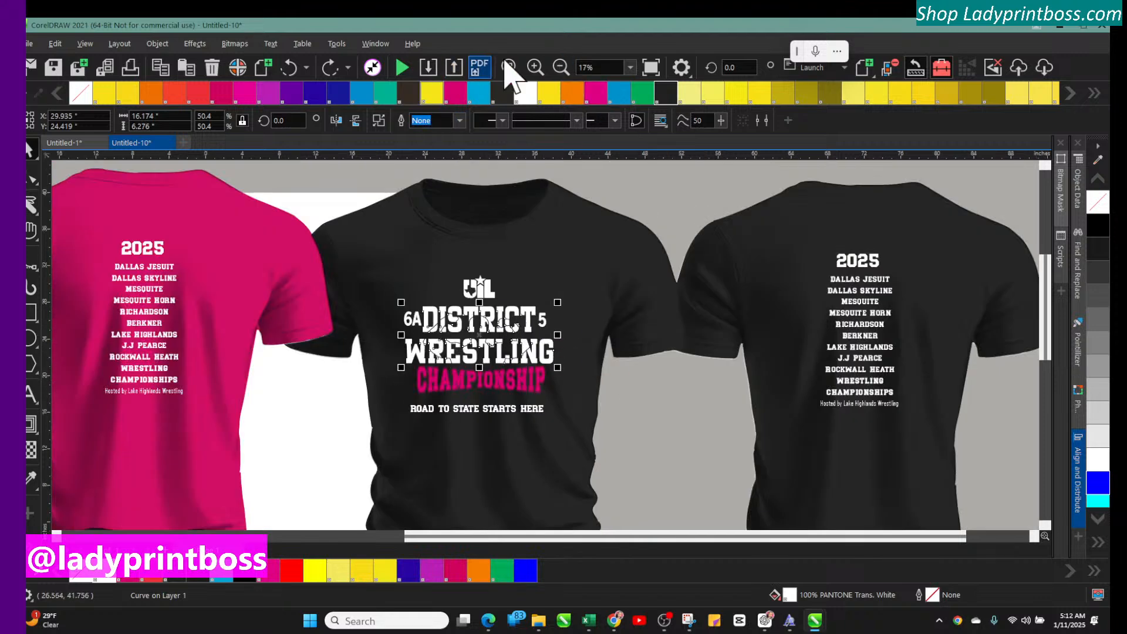
pyautogui.click(538, 69)
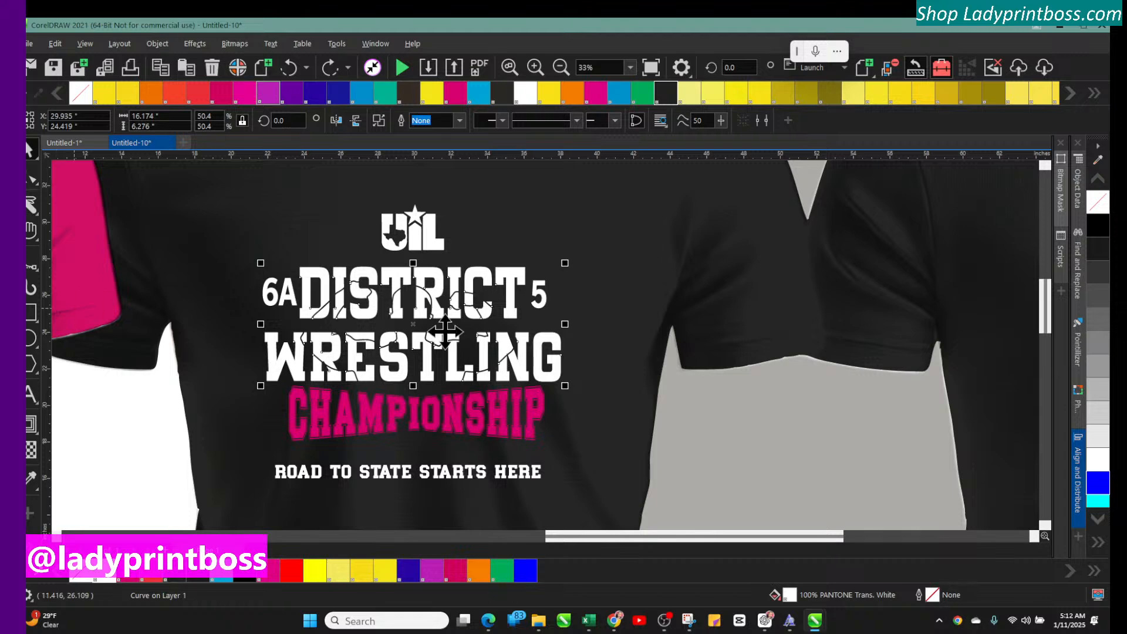
pyautogui.moveTo(584, 536); pyautogui.dragTo(843, 533)
pyautogui.click(561, 67)
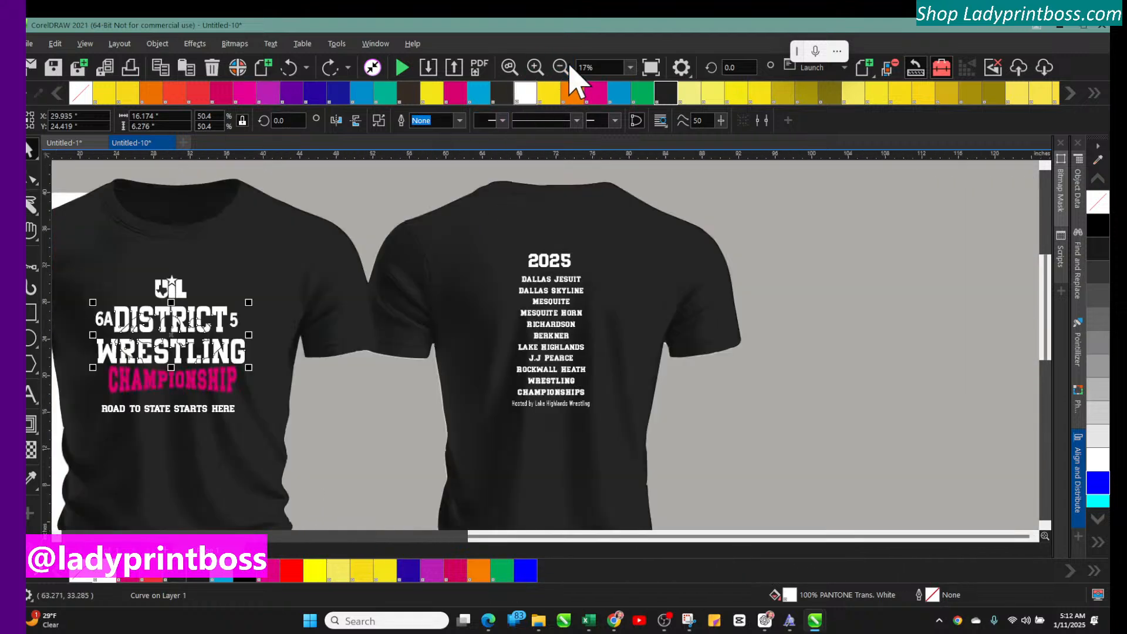
pyautogui.scroll(-3, 745, 506)
pyautogui.scroll(-5, 751, 508)
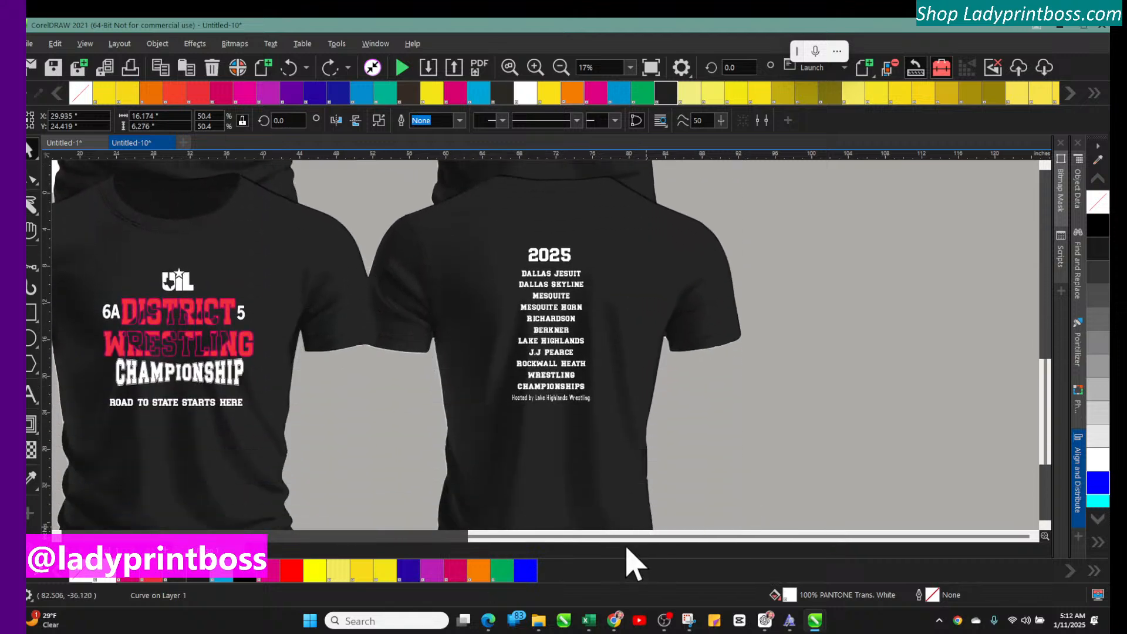
pyautogui.moveTo(632, 536); pyautogui.dragTo(545, 537)
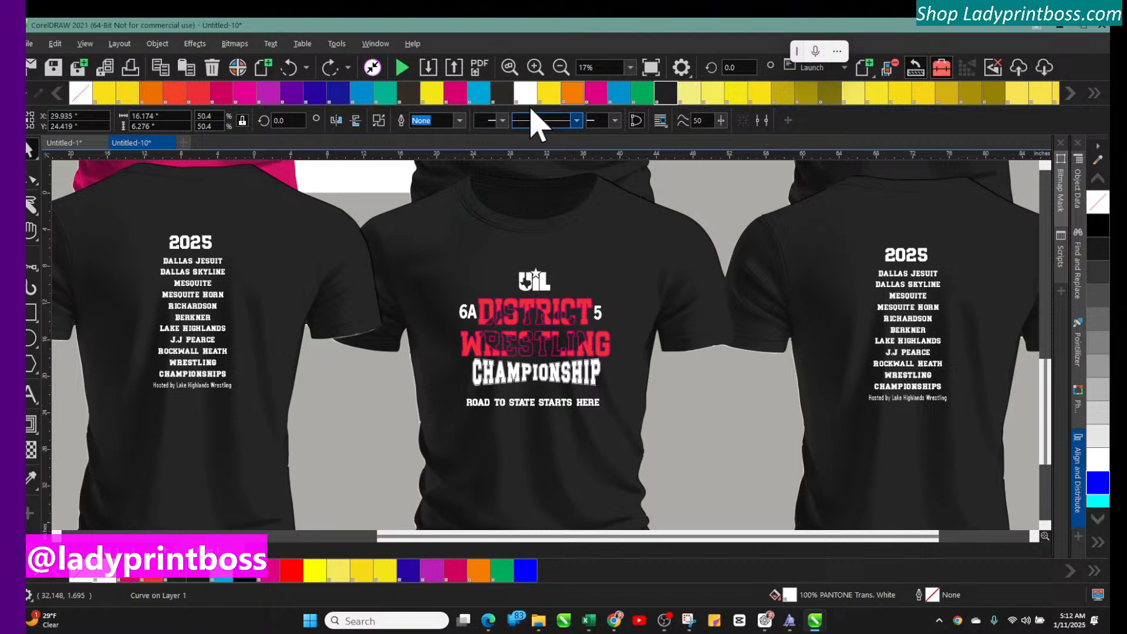
# Step: Try a white fill on the front artwork of the lower black shirt and undo it
pyautogui.click(535, 67)
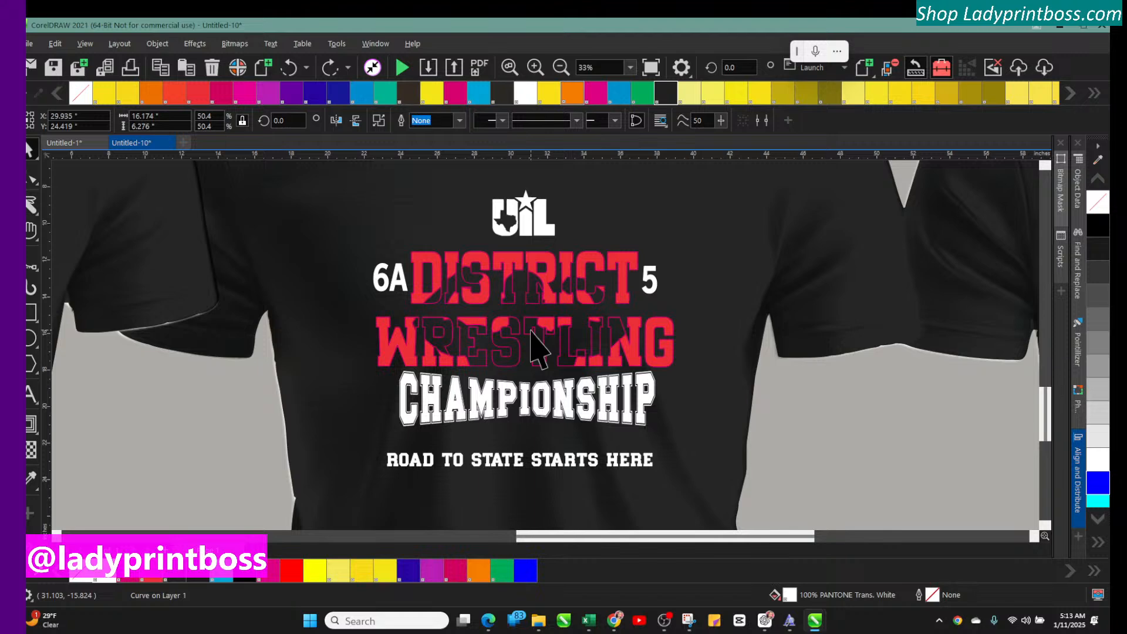
pyautogui.click(249, 448)
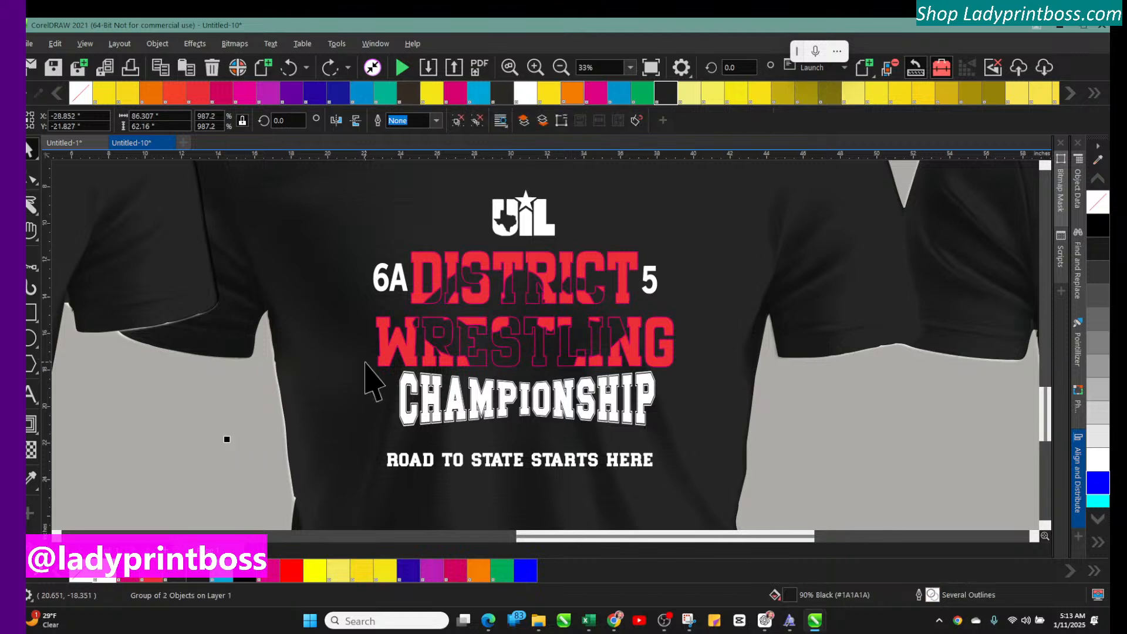
pyautogui.click(435, 279)
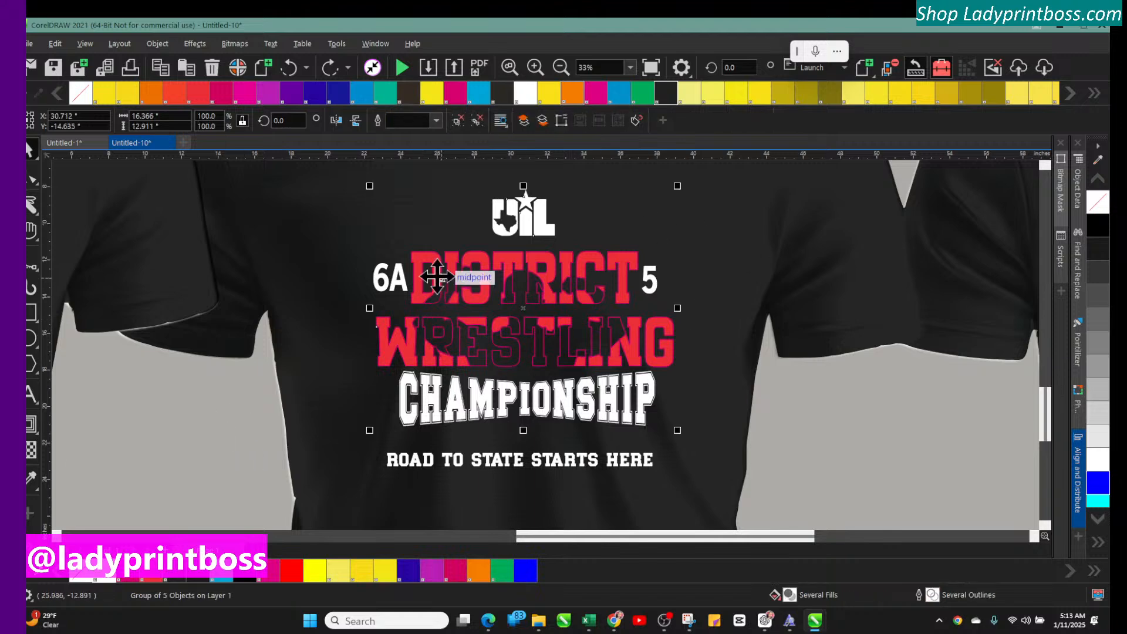
pyautogui.click(527, 96)
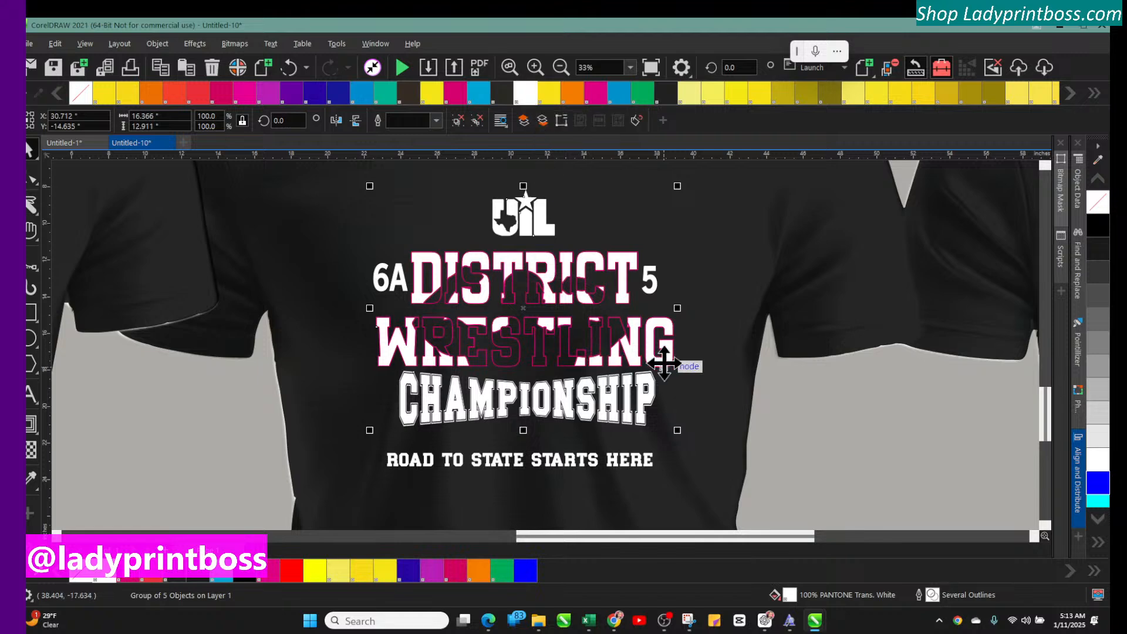
pyautogui.click(289, 68)
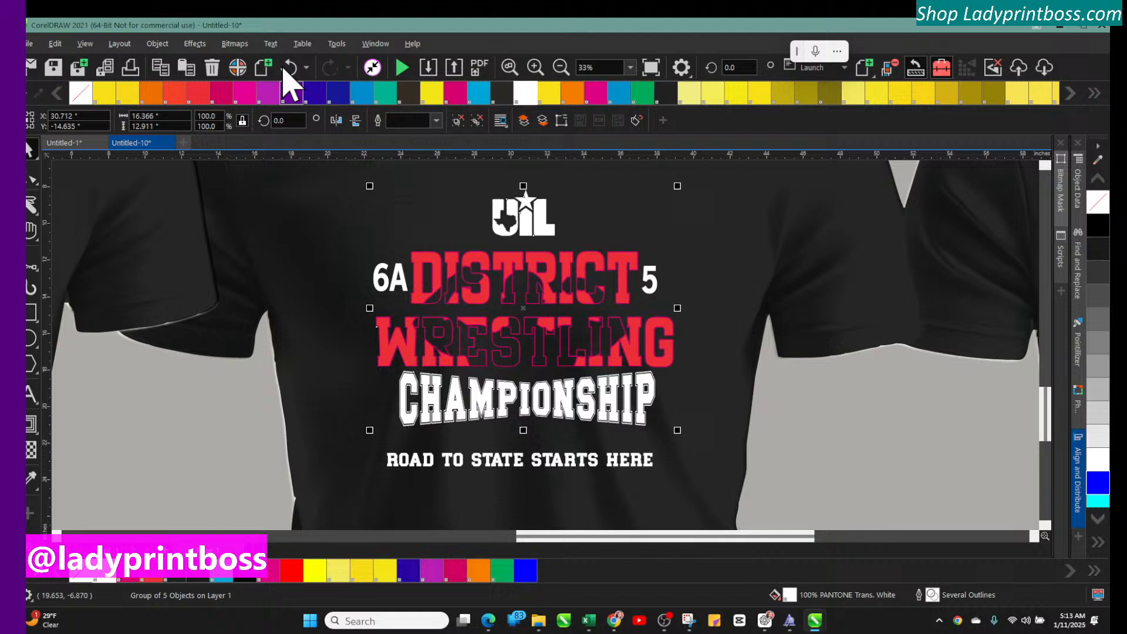
# Step: Try the lower shirt mockup in PANTONE Process Magenta and then in PANTONE Process Yellow
pyautogui.click(341, 249)
pyautogui.click(456, 93)
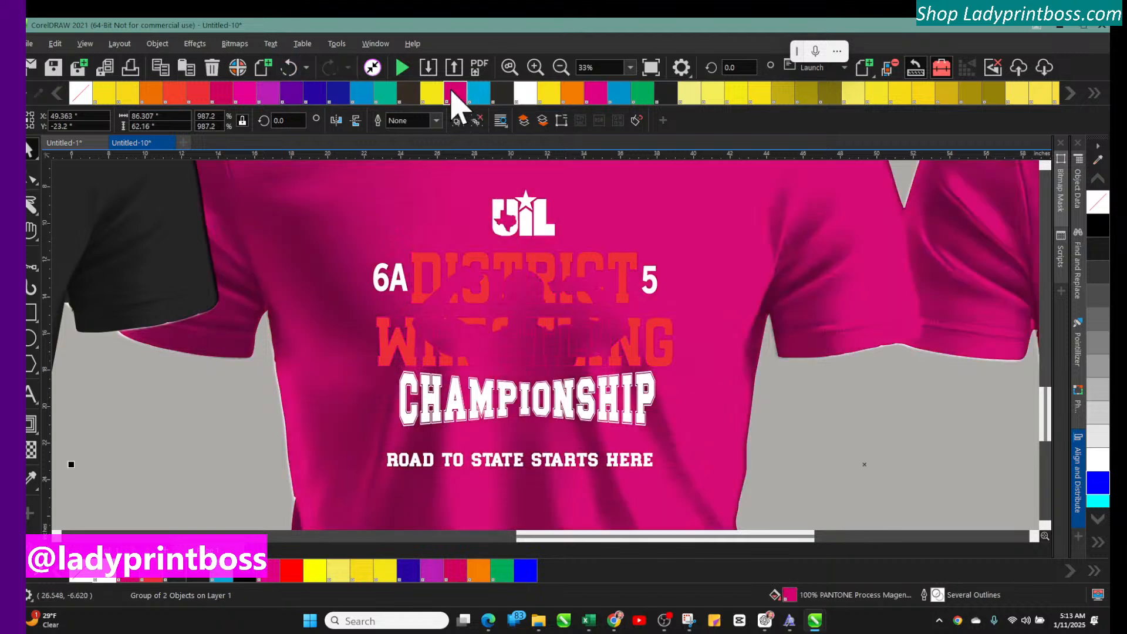
pyautogui.click(432, 94)
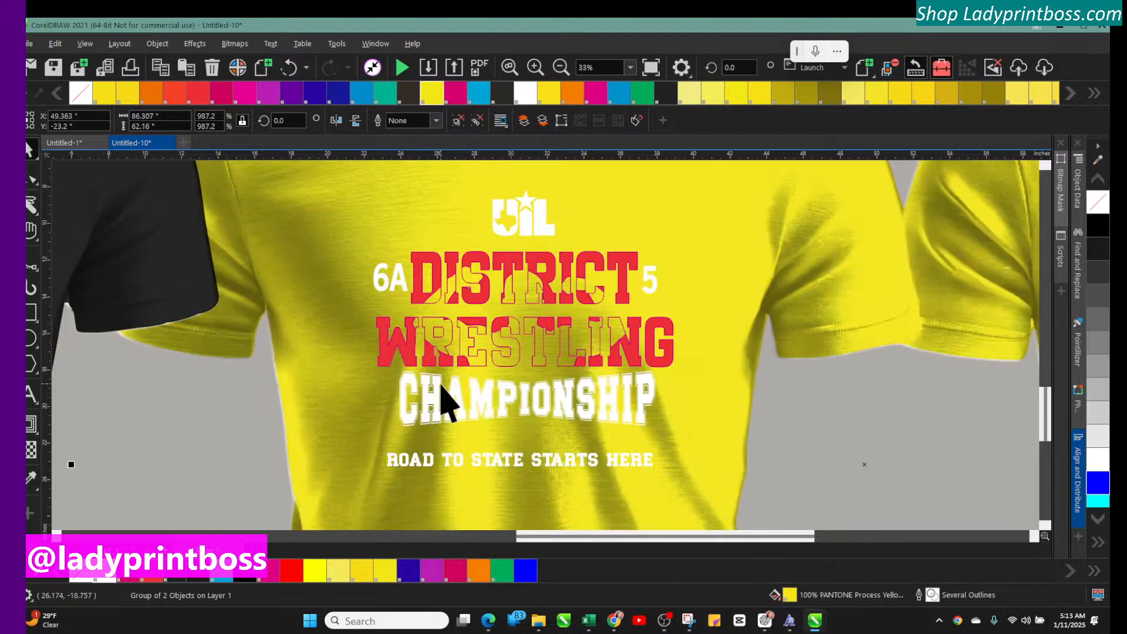
# Step: Set both the fill and outline of the grouped front artwork to PANTONE Process Black C
pyautogui.click(433, 265)
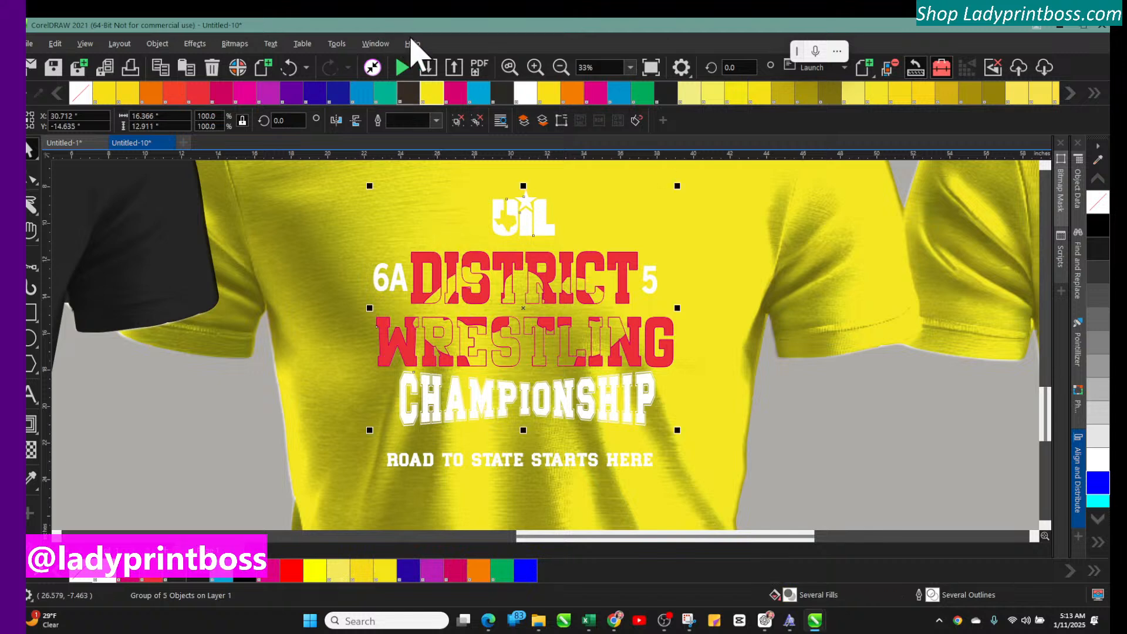
pyautogui.click(496, 95)
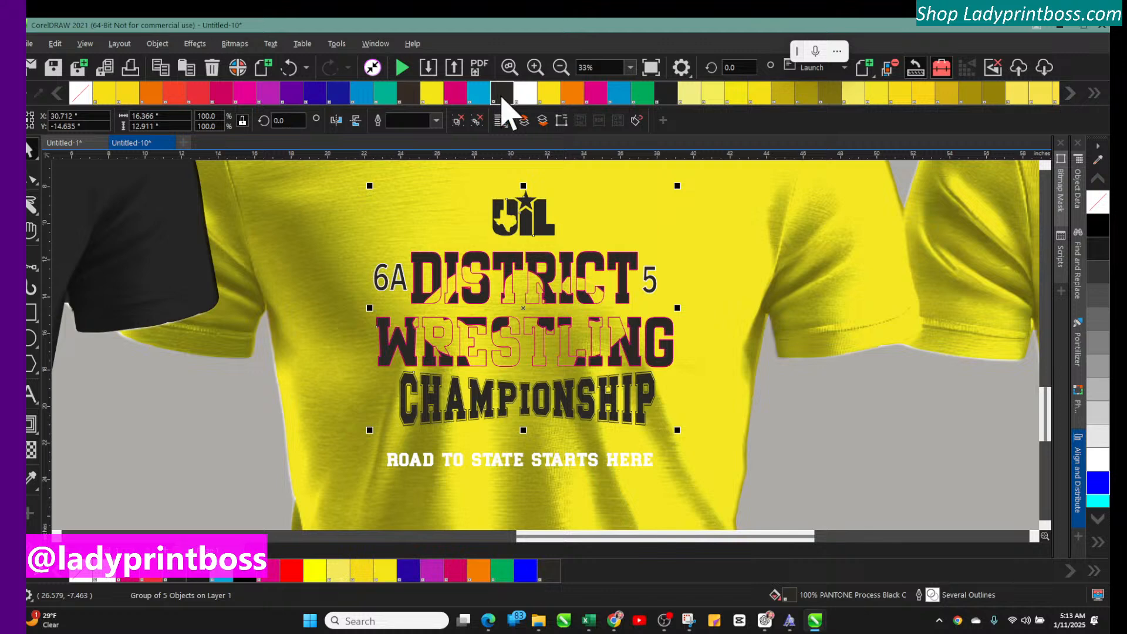
pyautogui.rightClick(501, 96)
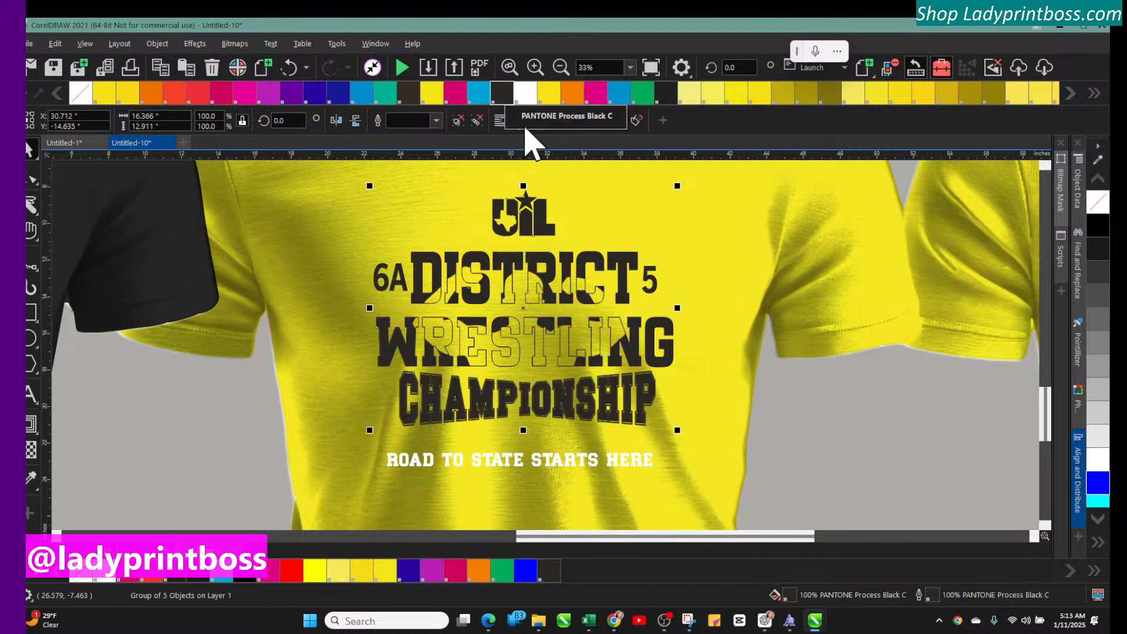
# Step: Try the lower shirt mockup in blue, magenta, red, PANTONE 106 C yellow, purple and PANTONE Trans. White behind the black artwork
pyautogui.click(358, 467)
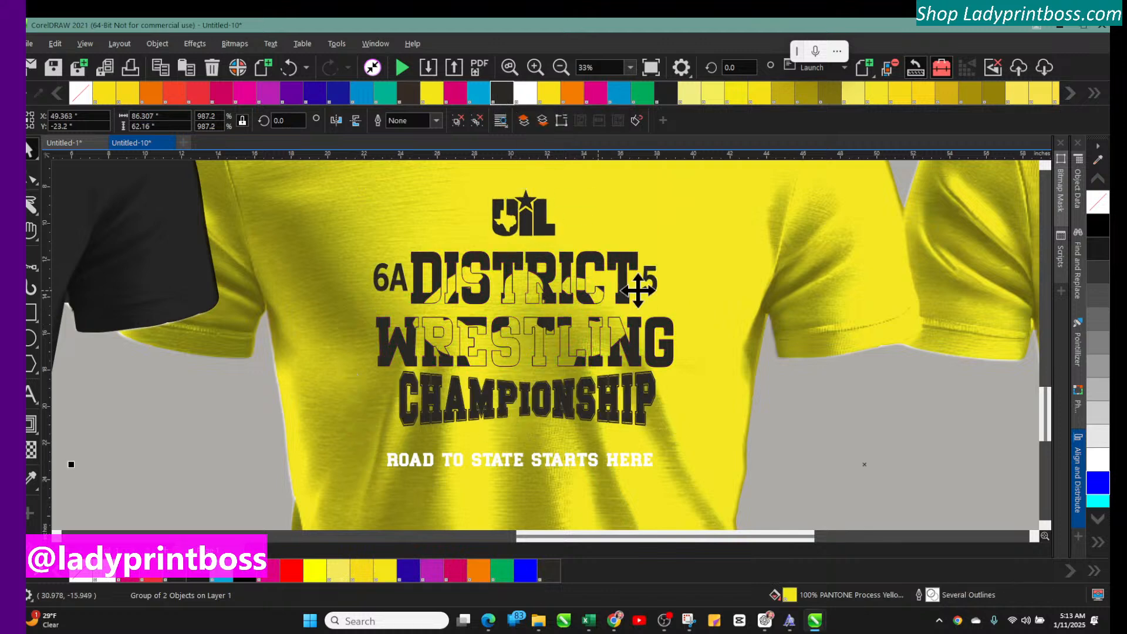
pyautogui.click(685, 245)
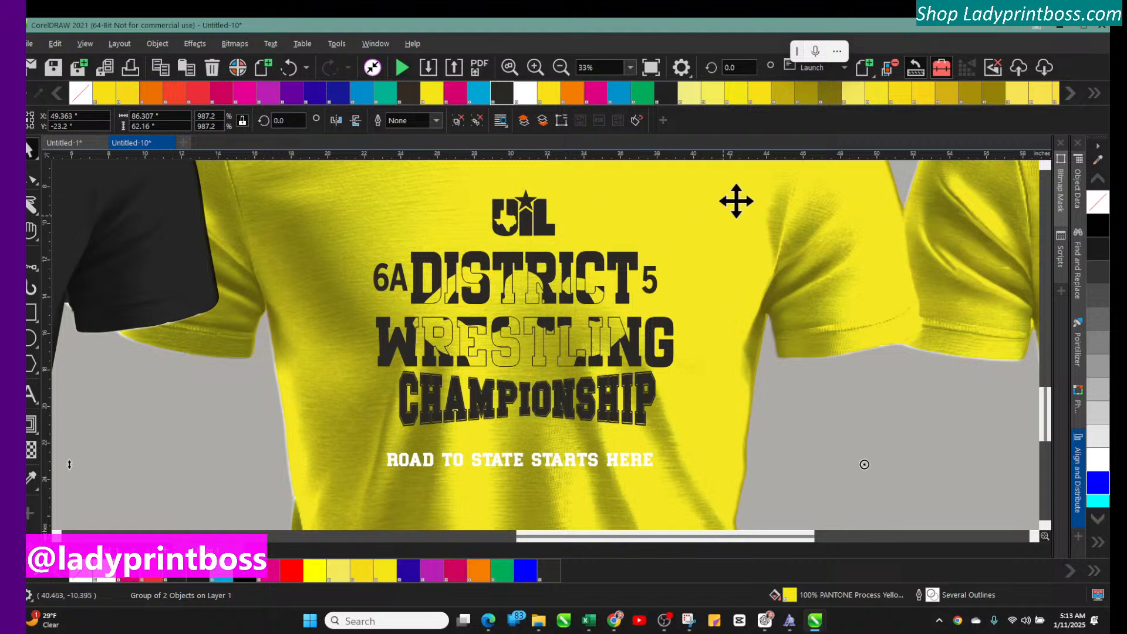
pyautogui.click(1098, 484)
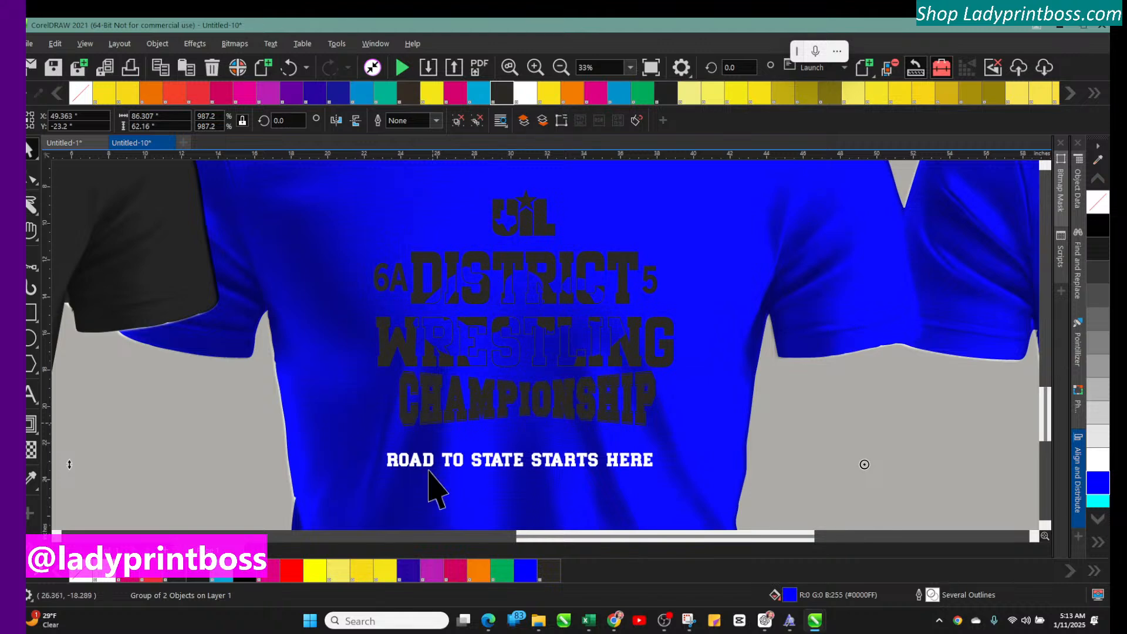
pyautogui.click(272, 574)
pyautogui.click(291, 571)
pyautogui.click(383, 571)
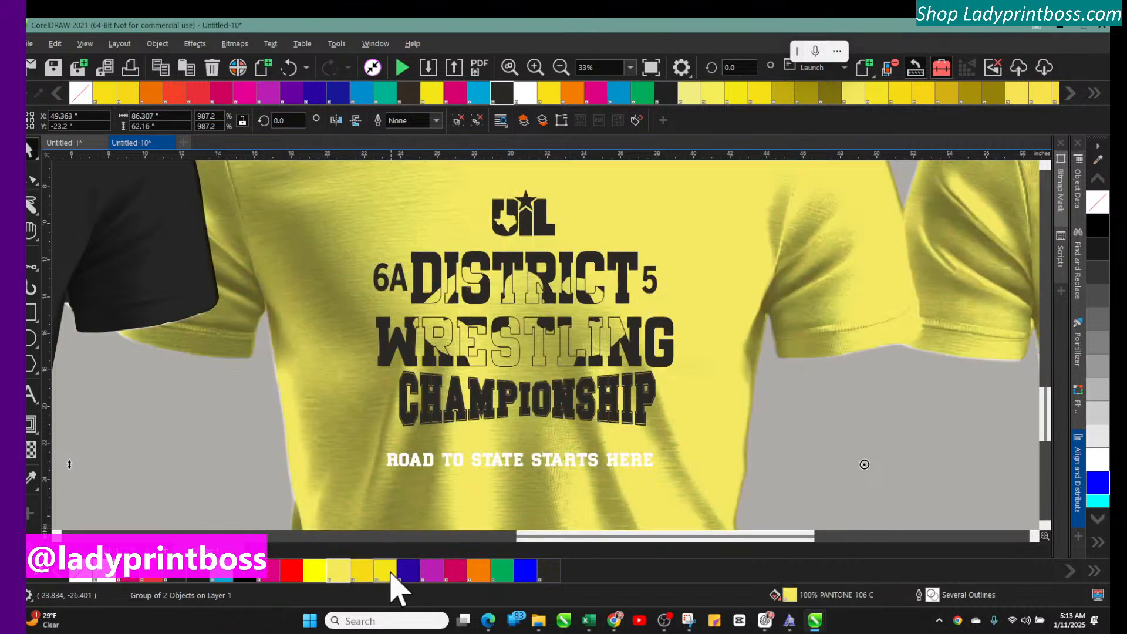
pyautogui.click(432, 573)
pyautogui.click(291, 570)
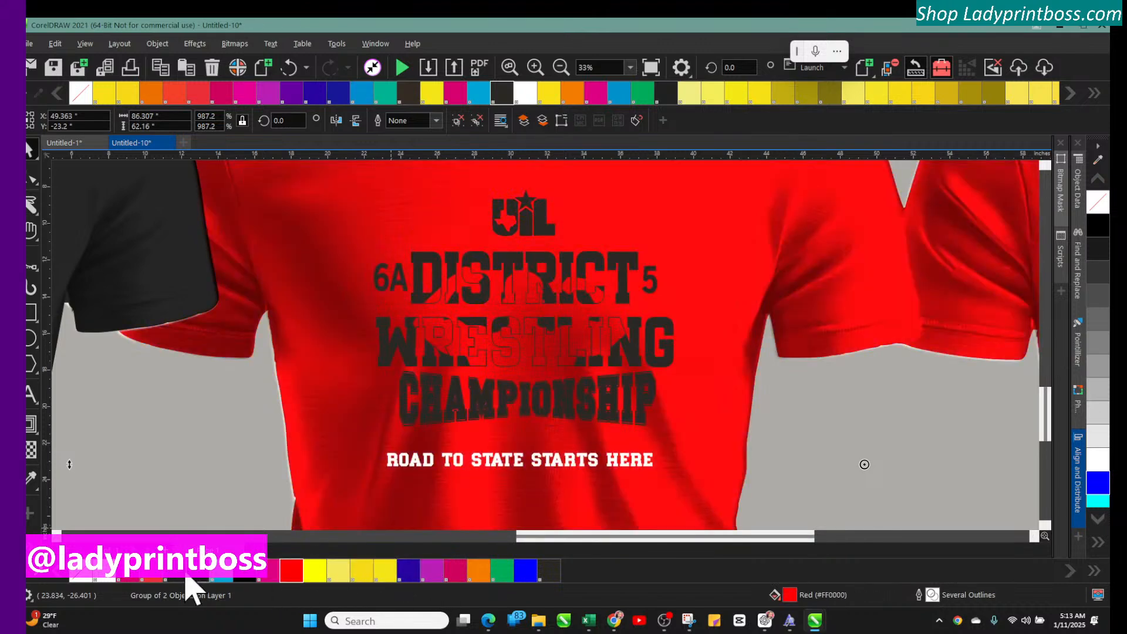
pyautogui.click(105, 578)
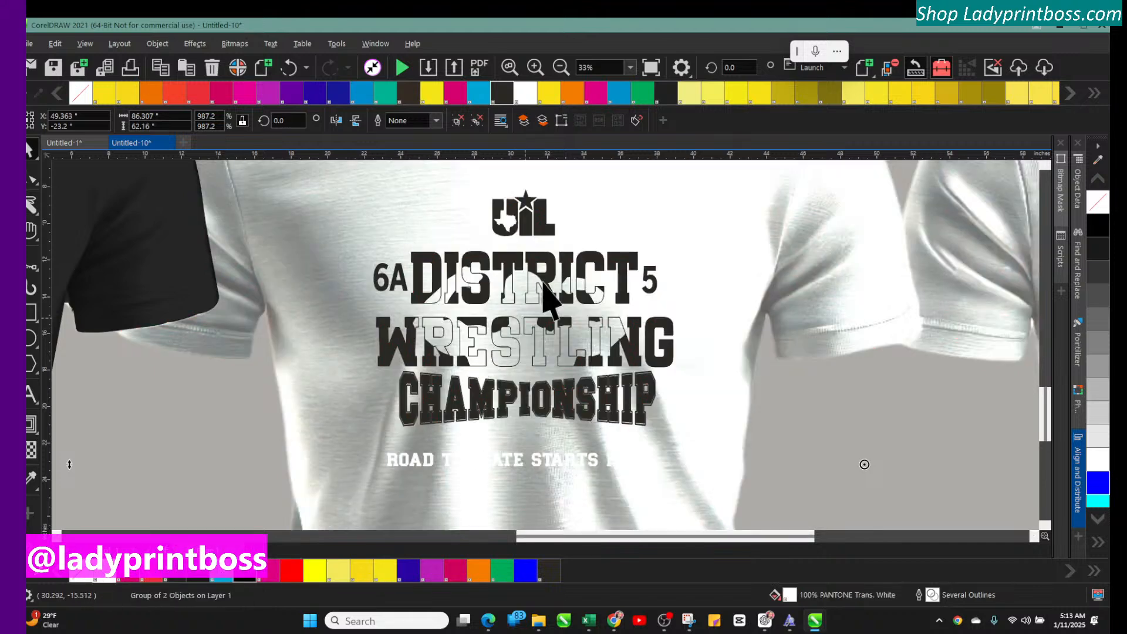
# Step: Undo the trial shirt and artwork colours to restore the black shirt with its red and white front design
pyautogui.click(288, 68)
pyautogui.click(286, 69)
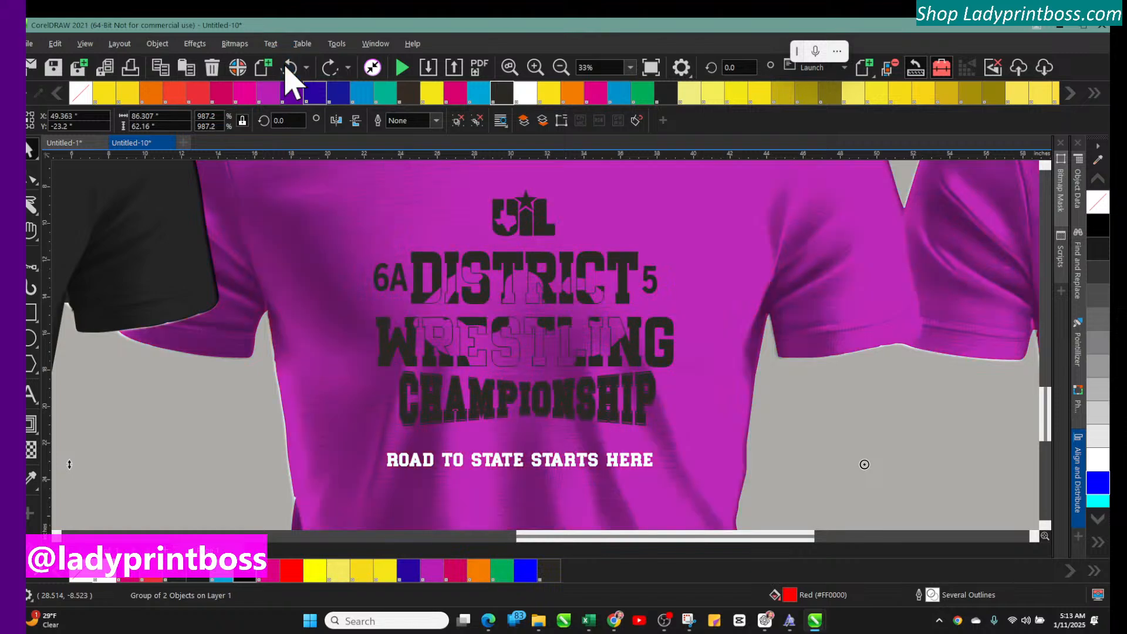
pyautogui.click(286, 68)
pyautogui.click(286, 68)
pyautogui.click(286, 68)
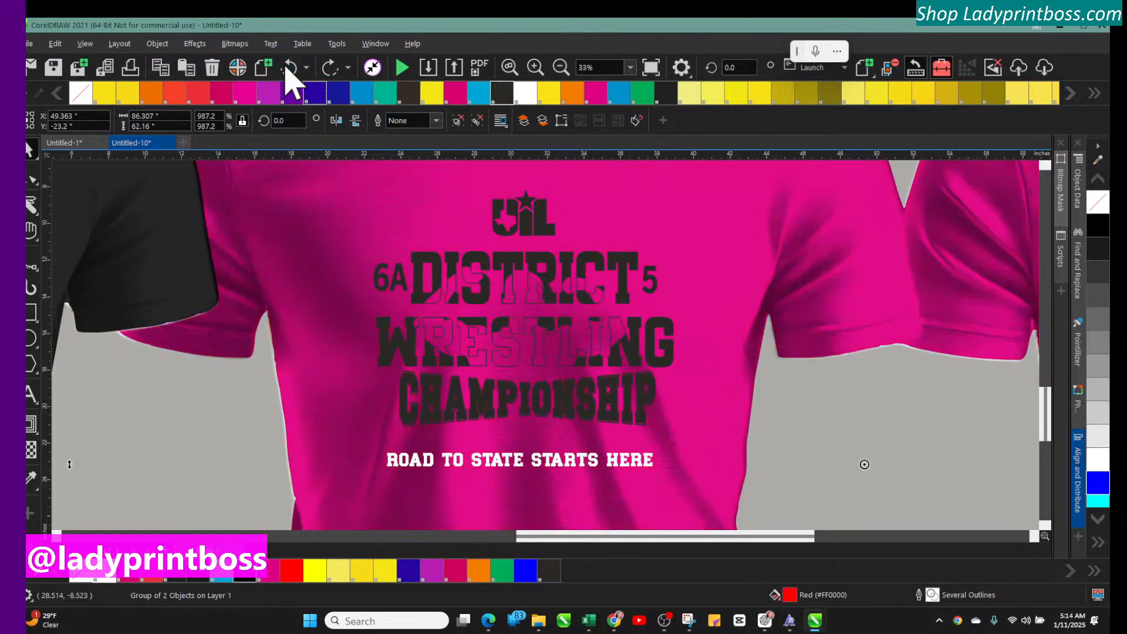
pyautogui.click(286, 68)
pyautogui.click(285, 68)
pyautogui.click(286, 68)
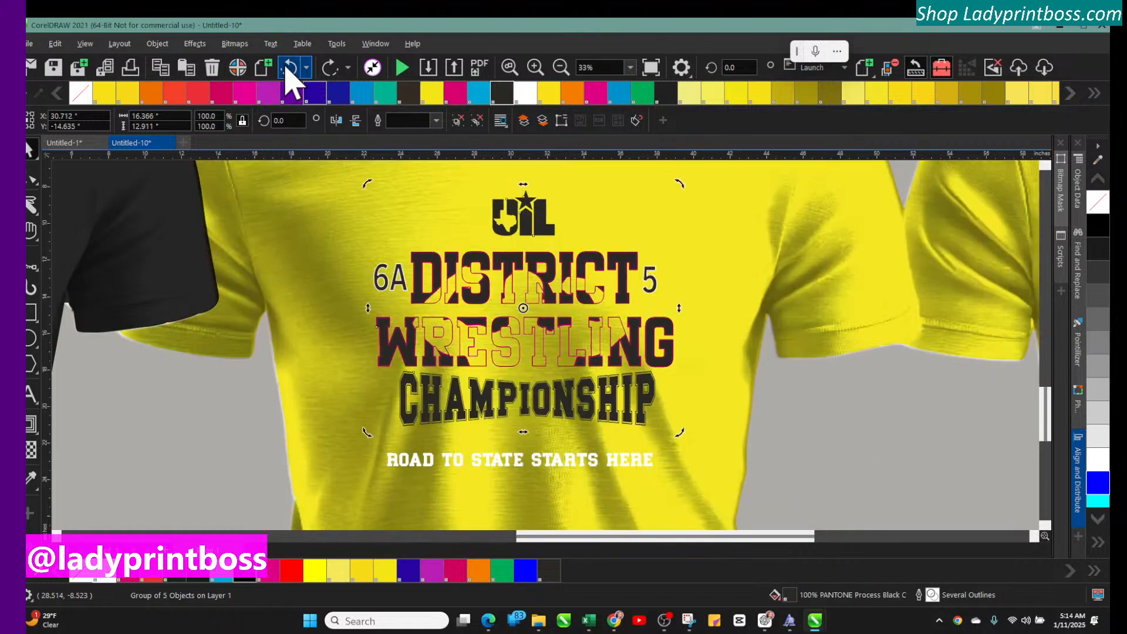
pyautogui.click(286, 69)
pyautogui.click(285, 69)
pyautogui.click(286, 69)
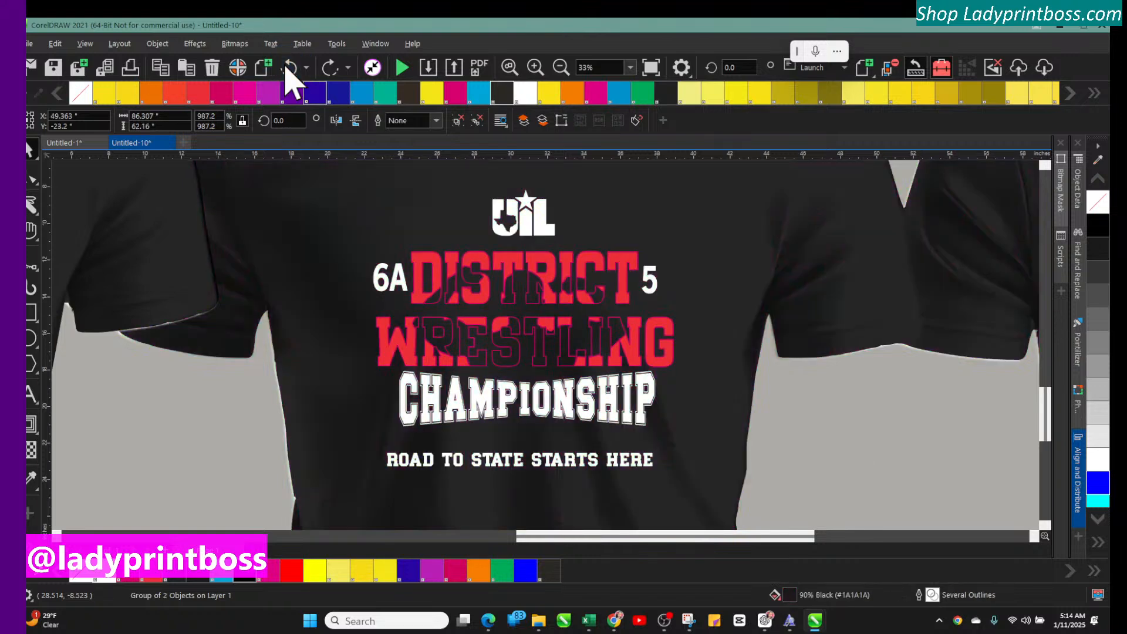
pyautogui.click(286, 68)
pyautogui.click(285, 68)
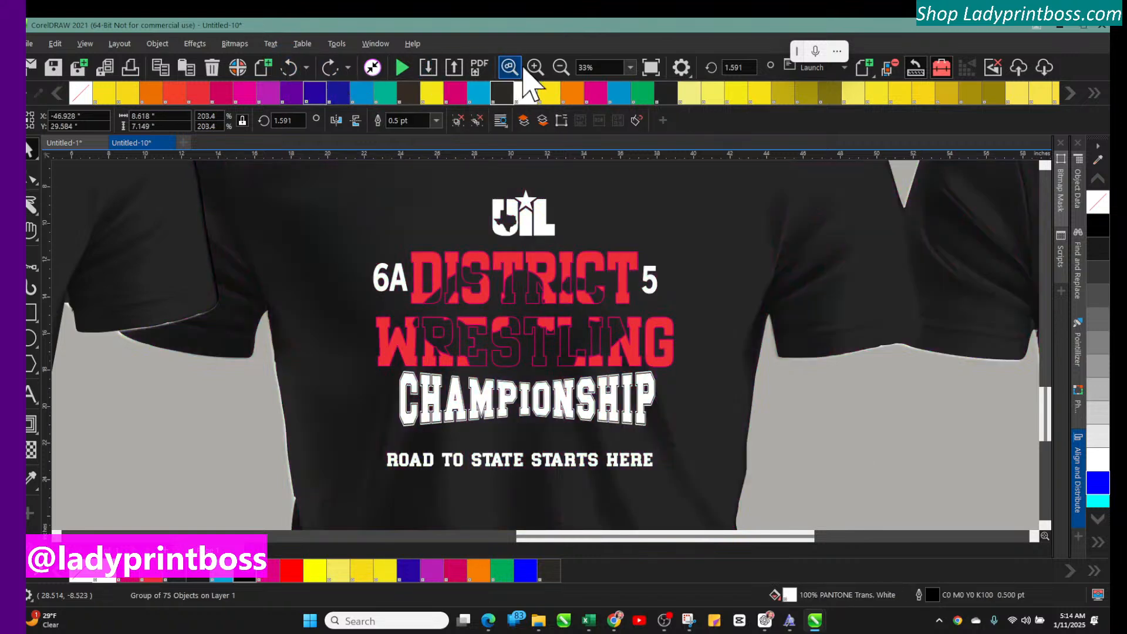
# Step: Move the magenta and black DISTRICT WRESTLING bitmap to the empty area above the black shirts and enlarge it to about 46 inches wide
pyautogui.click(560, 67)
pyautogui.click(560, 68)
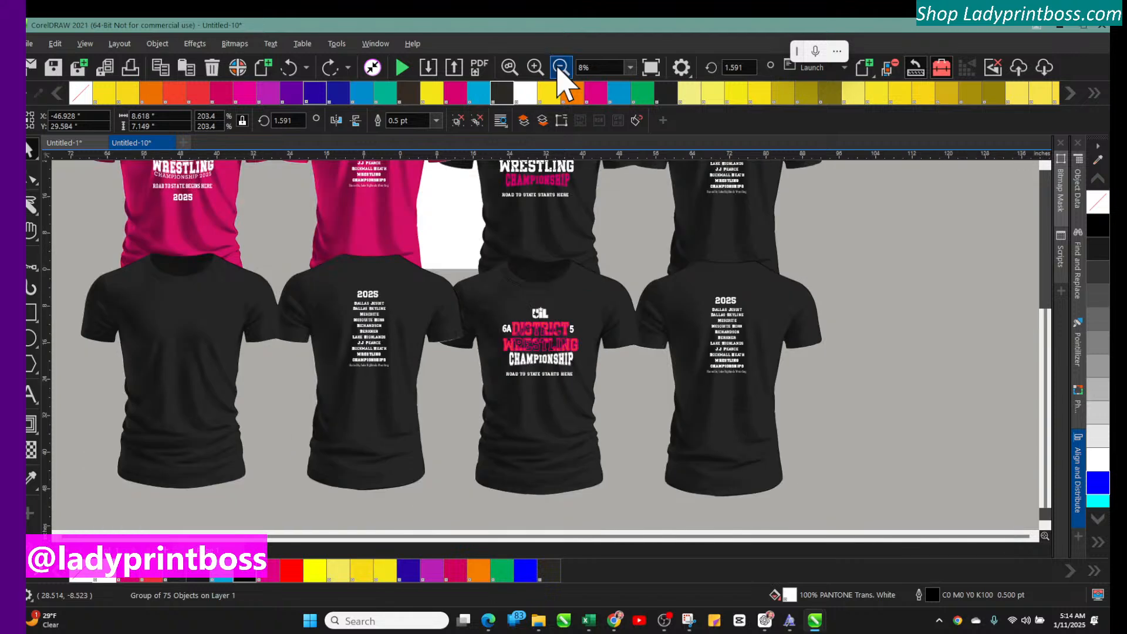
pyautogui.click(560, 68)
pyautogui.scroll(1, 739, 382)
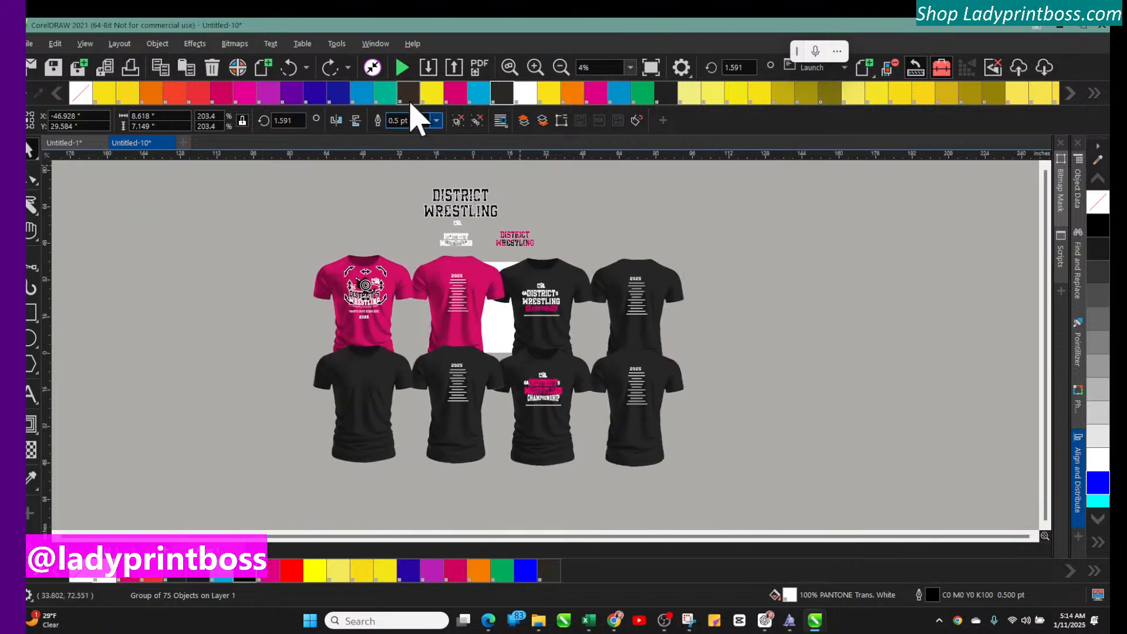
pyautogui.click(531, 242)
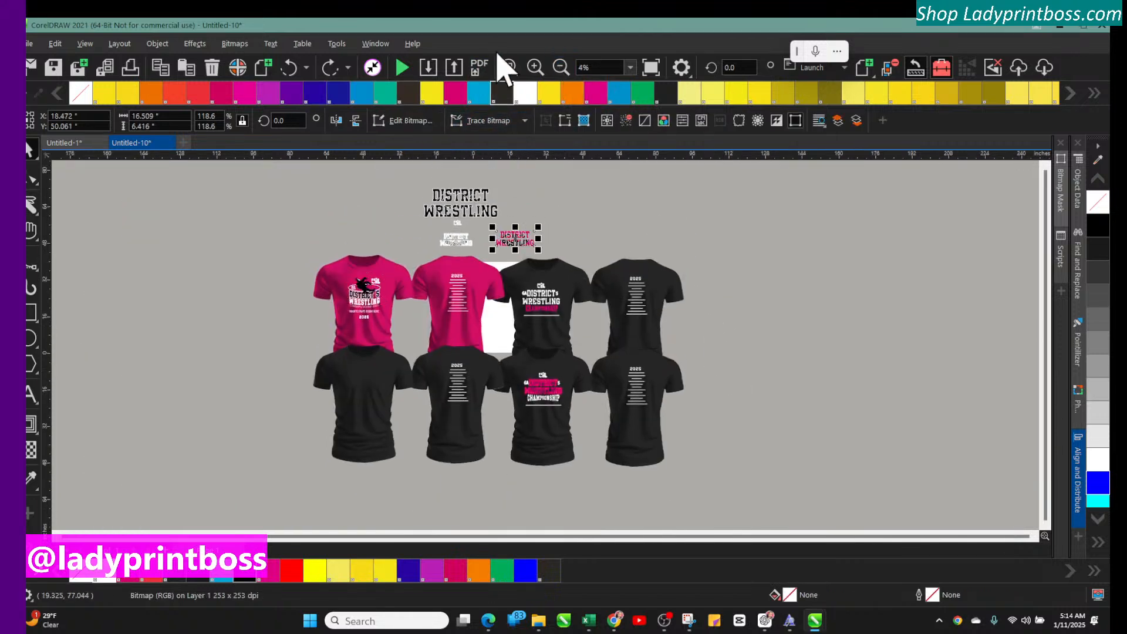
pyautogui.click(534, 67)
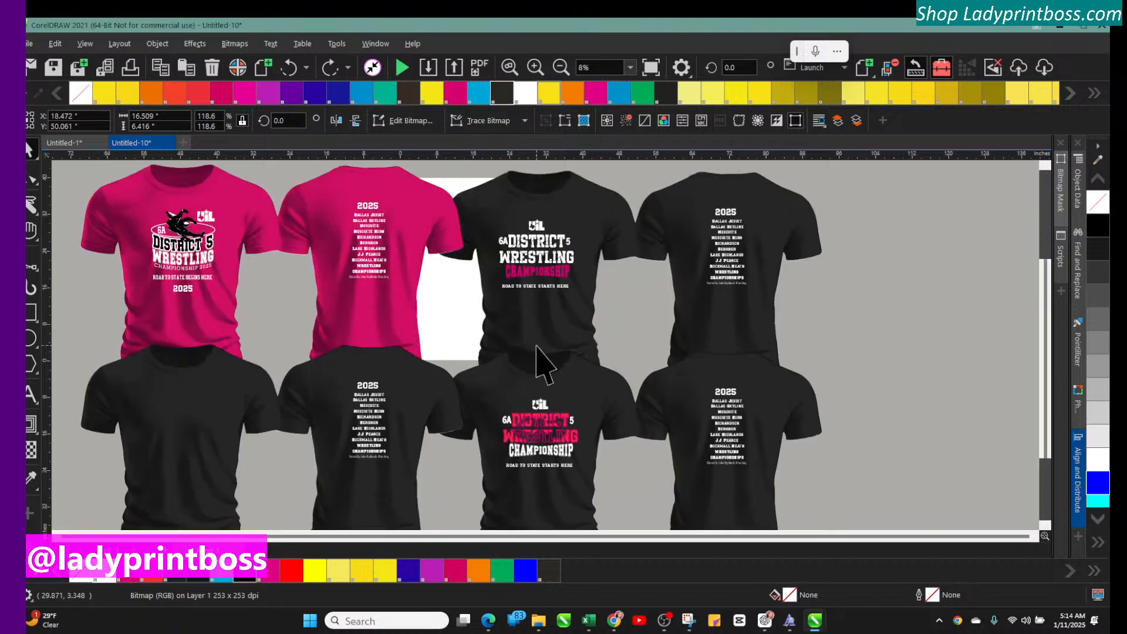
pyautogui.scroll(3, 540, 359)
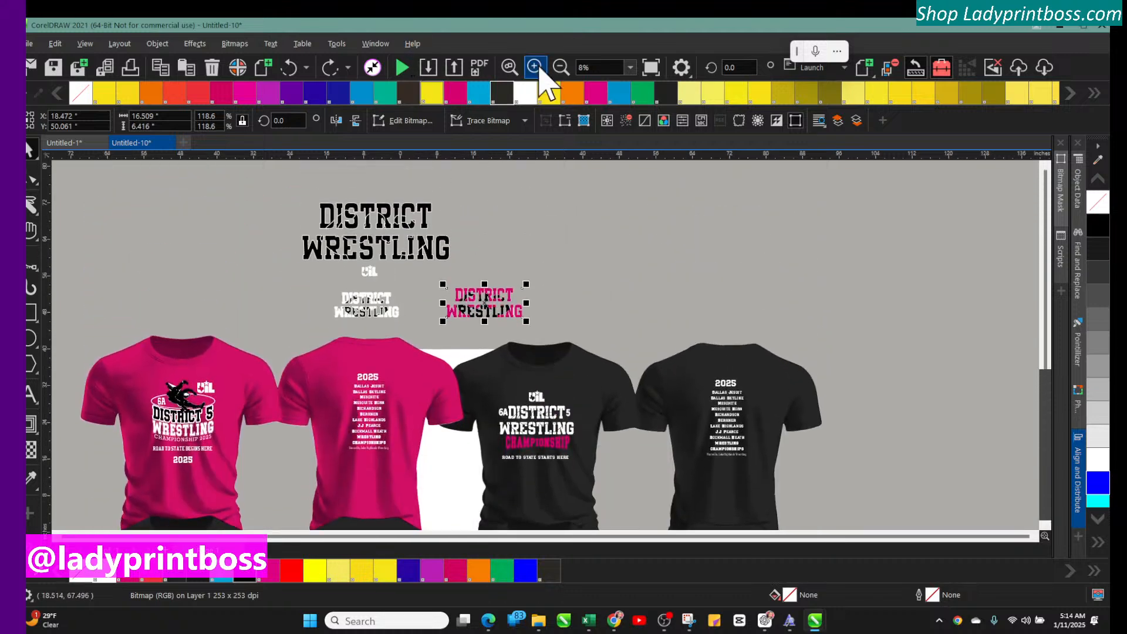
pyautogui.moveTo(484, 302); pyautogui.dragTo(564, 239)
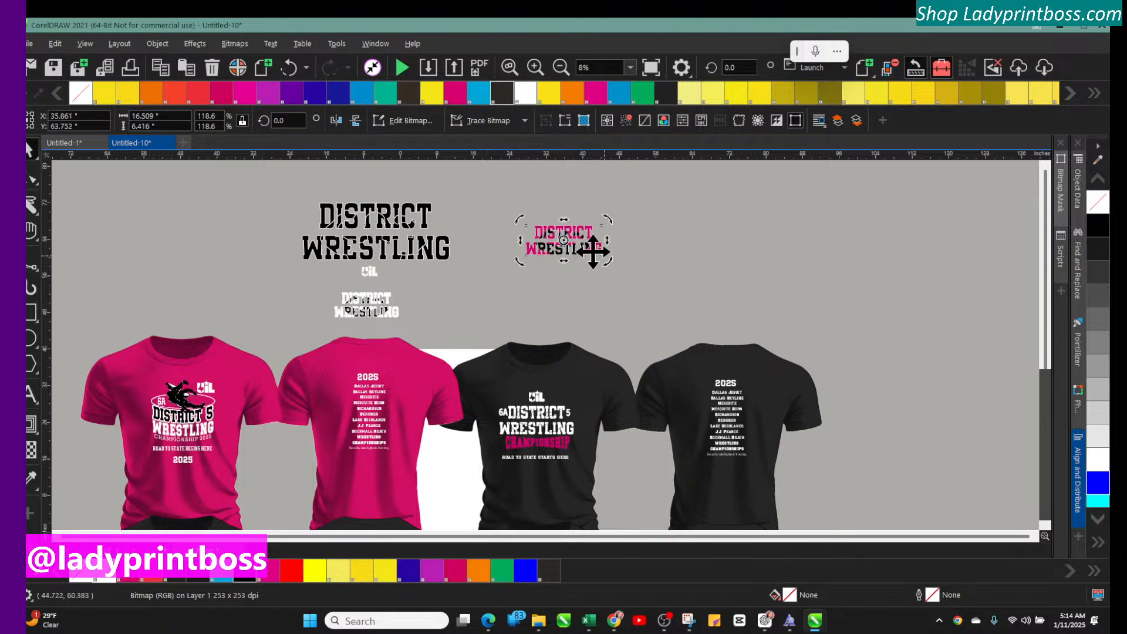
pyautogui.moveTo(605, 259); pyautogui.dragTo(740, 311)
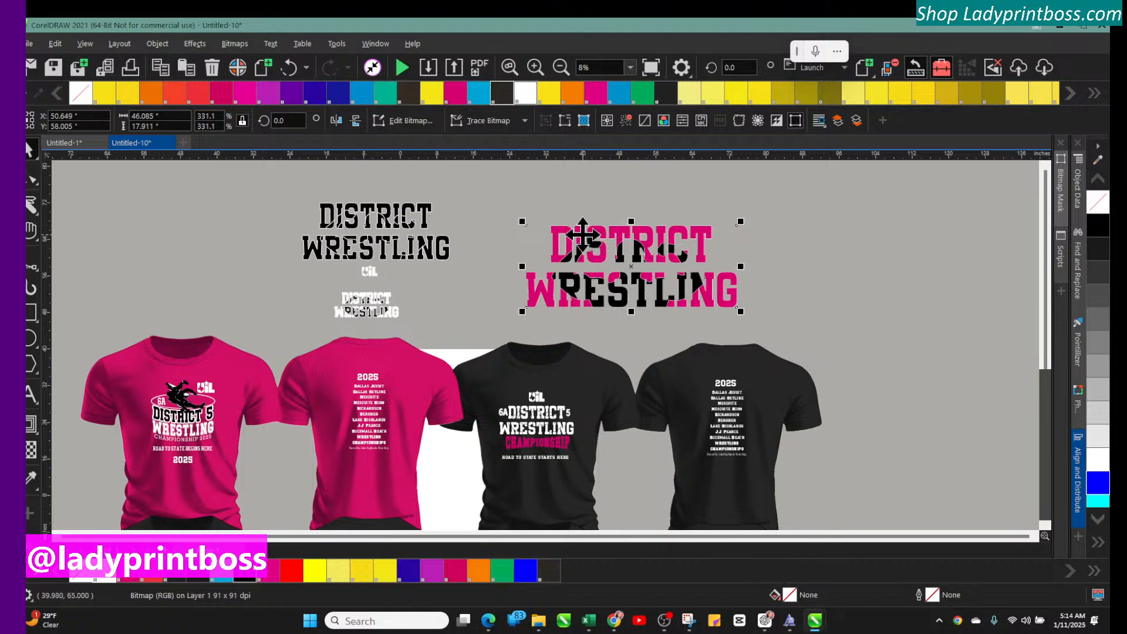
# Step: Fill the small white DISTRICT WRESTLING artwork with PANTONE Process Yellow and enlarge it to about 46 inches wide
pyautogui.click(551, 89)
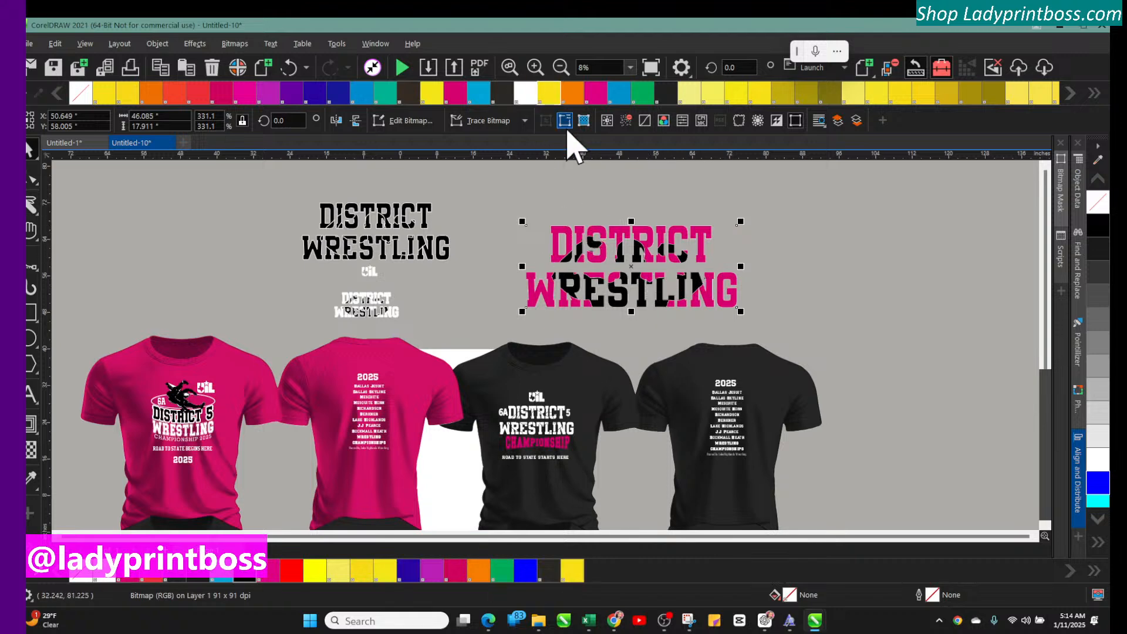
pyautogui.click(637, 255)
pyautogui.click(372, 251)
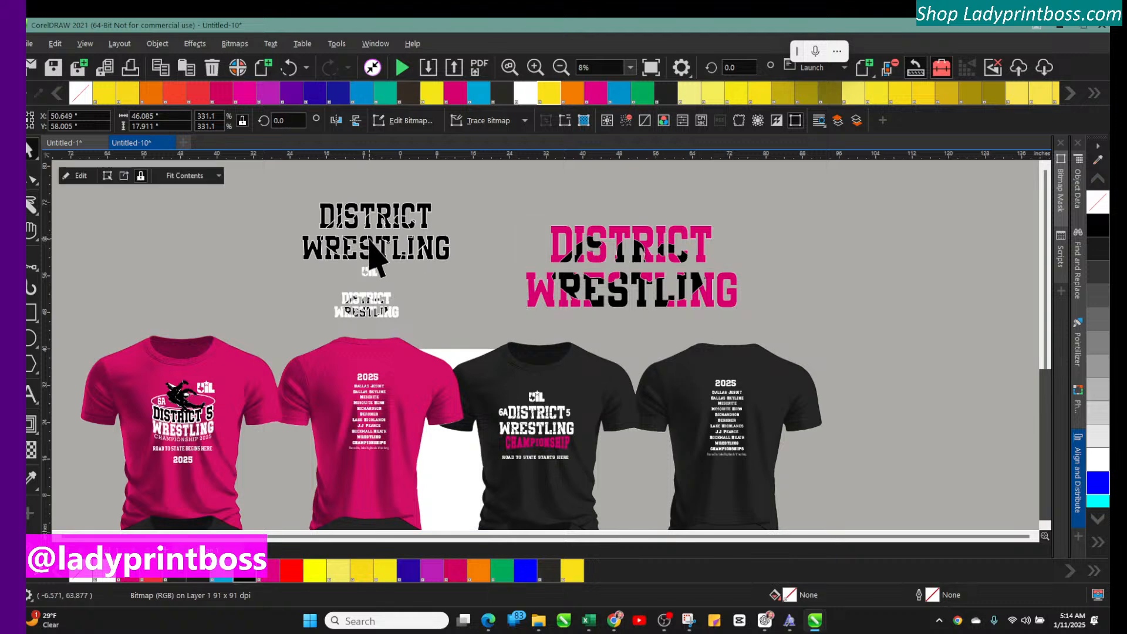
pyautogui.click(364, 311)
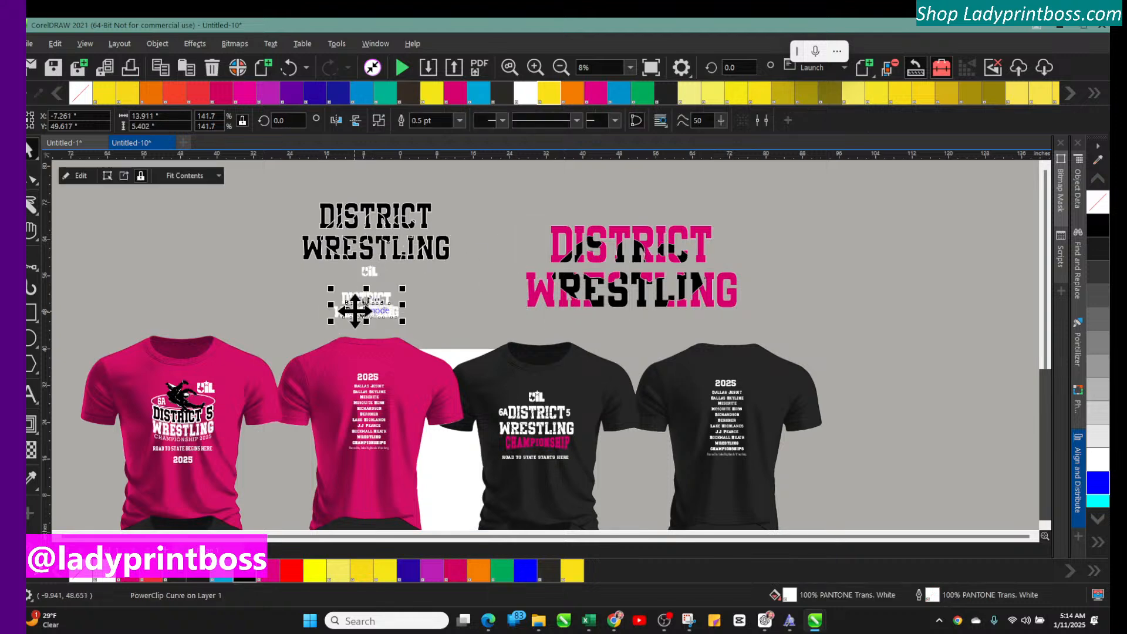
pyautogui.click(431, 95)
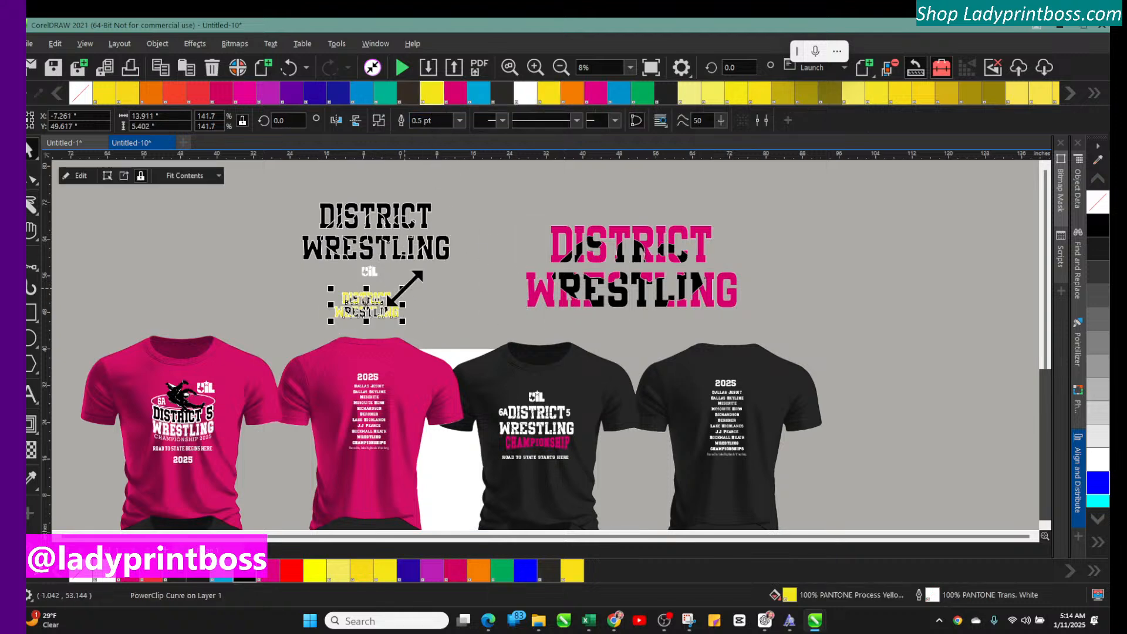
pyautogui.moveTo(402, 289); pyautogui.dragTo(551, 220)
# Step: Move the magenta lettering above the pink front shirt, then place the yellow lettering above the black shirts, enlarged to about 58 inches wide
pyautogui.click(622, 271)
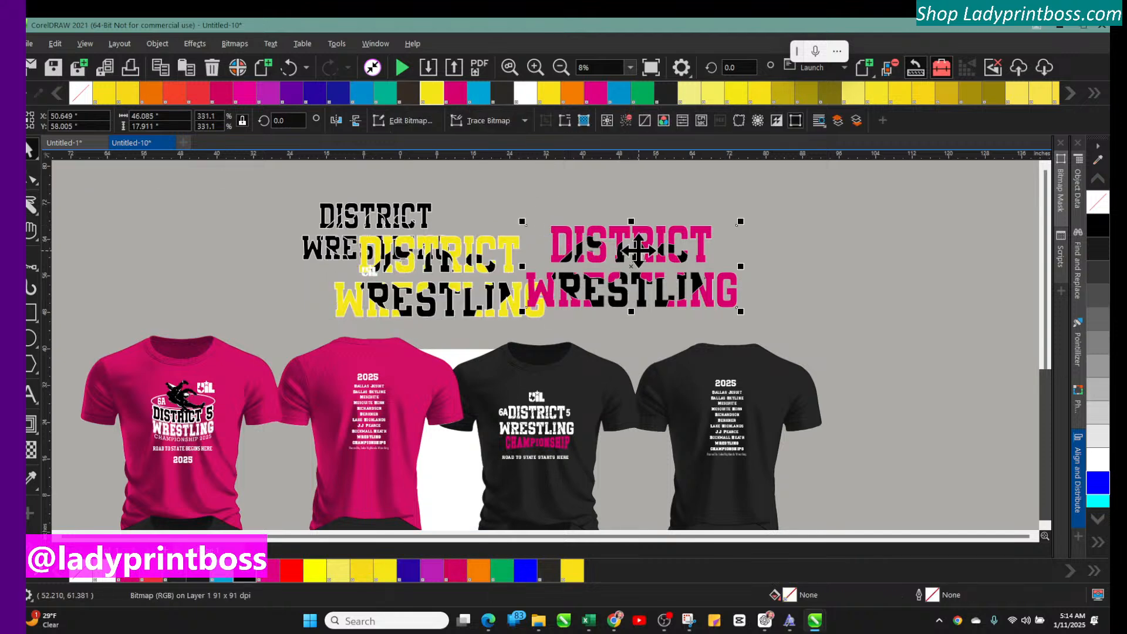
pyautogui.moveTo(637, 248); pyautogui.dragTo(207, 238)
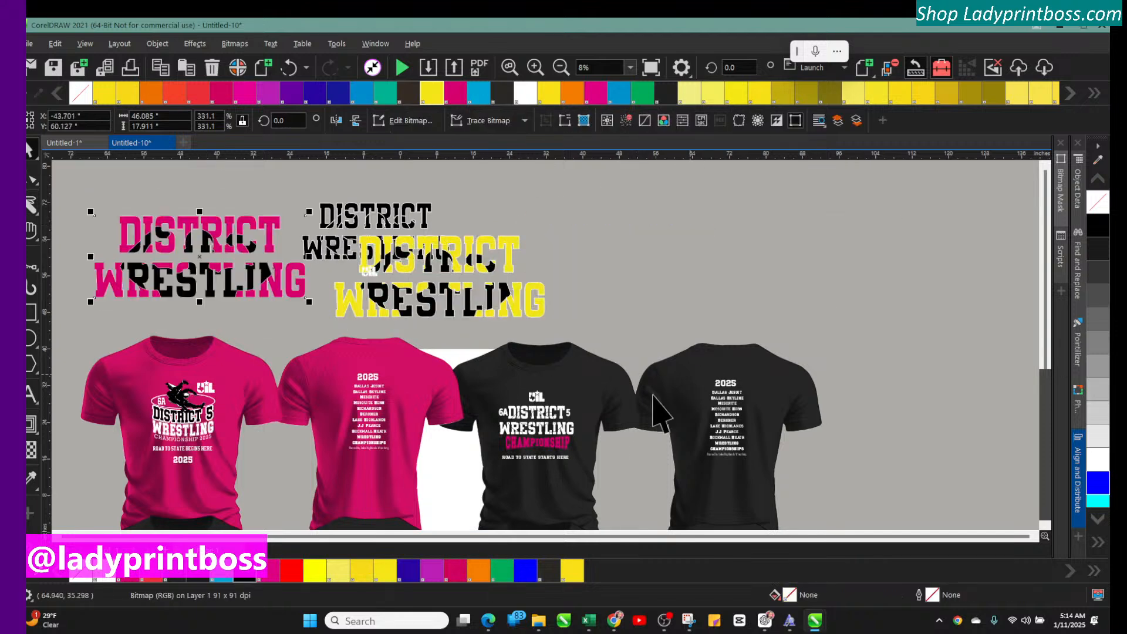
pyautogui.moveTo(475, 249); pyautogui.dragTo(669, 276)
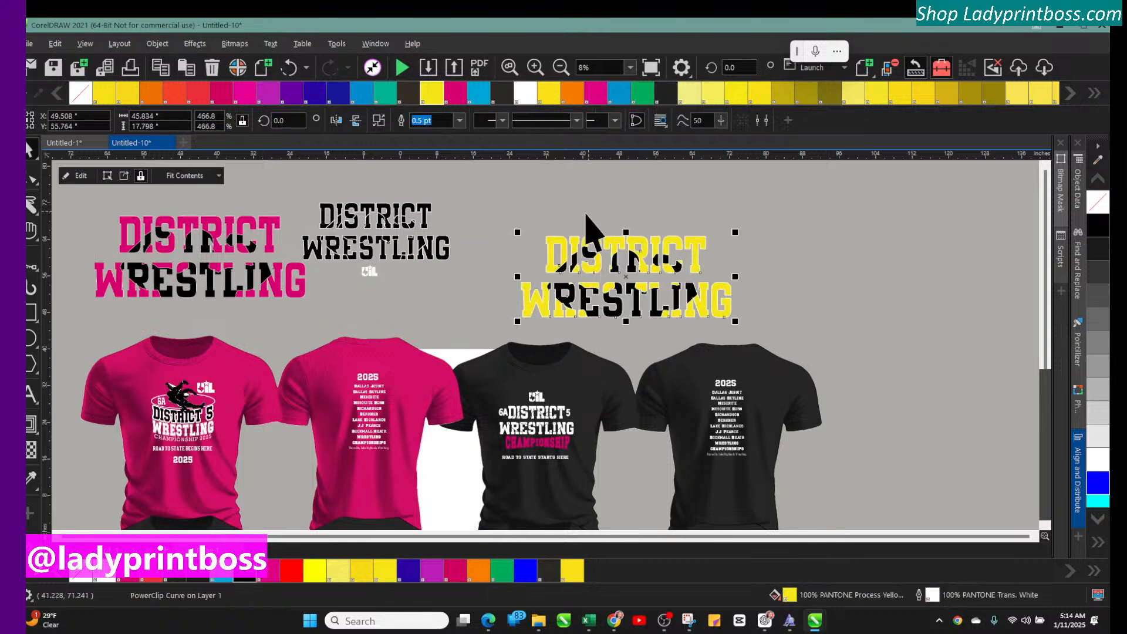
pyautogui.moveTo(514, 230); pyautogui.dragTo(462, 210)
pyautogui.moveTo(583, 244); pyautogui.dragTo(590, 223)
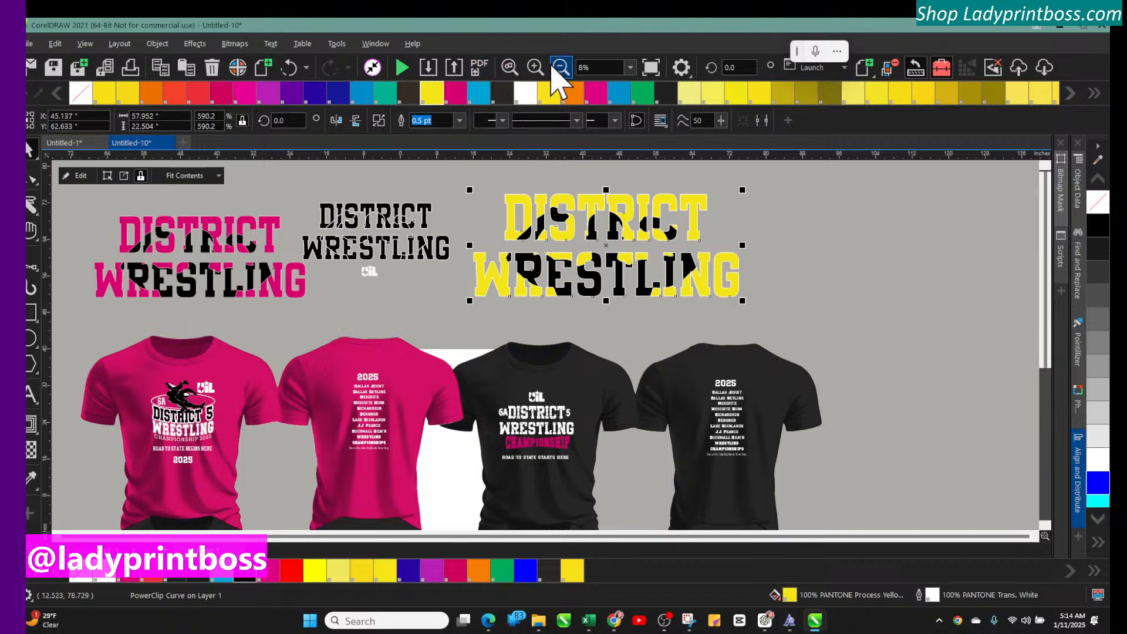
# Step: Undo the trial recolouring, resizing and moves of the DISTRICT WRESTLING artworks and leave nothing selected
pyautogui.click(534, 67)
pyautogui.click(535, 66)
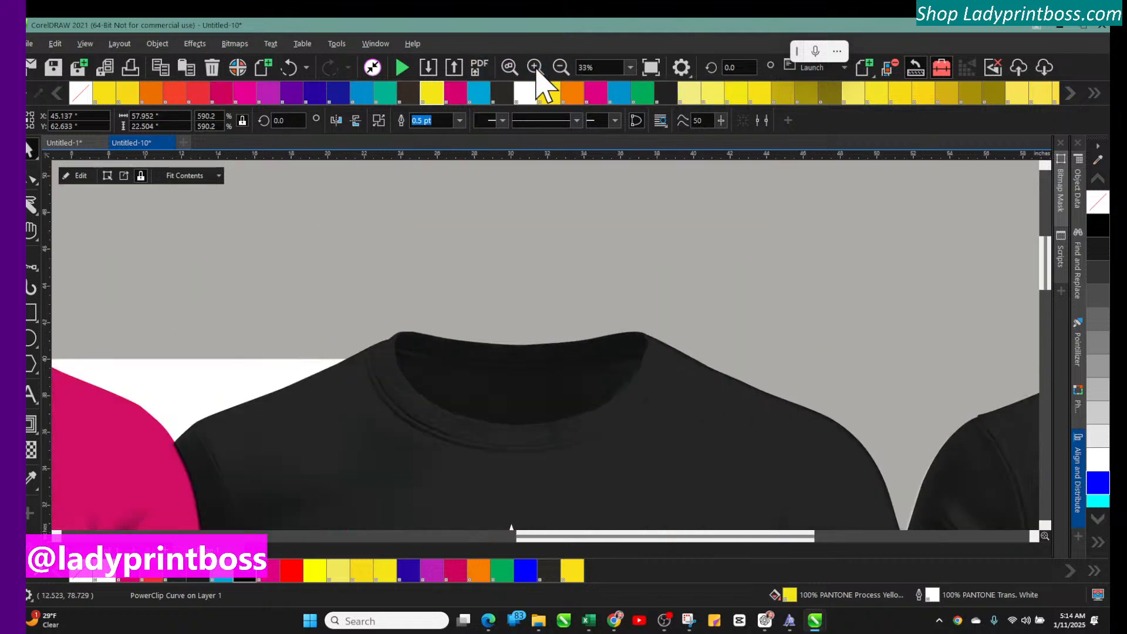
pyautogui.click(560, 66)
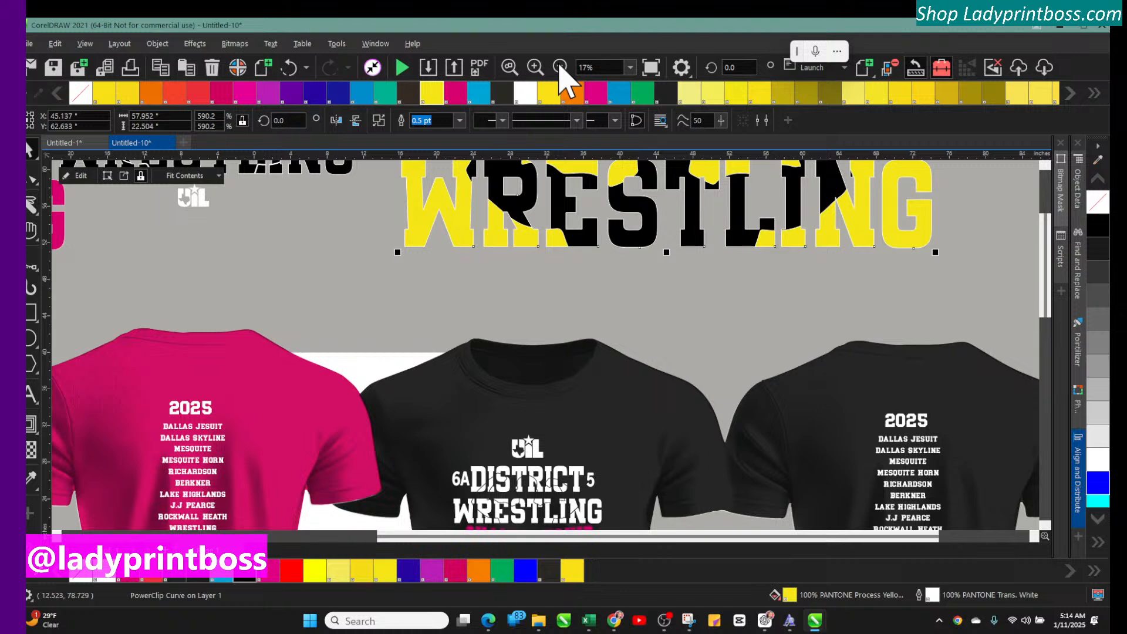
pyautogui.click(560, 66)
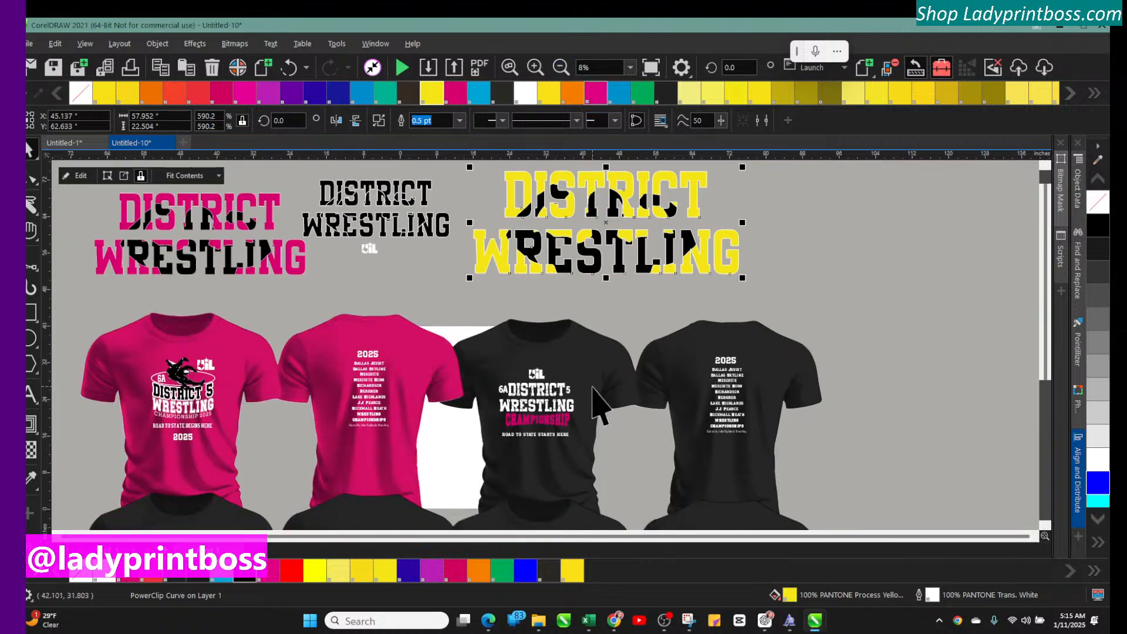
pyautogui.scroll(-5, 595, 404)
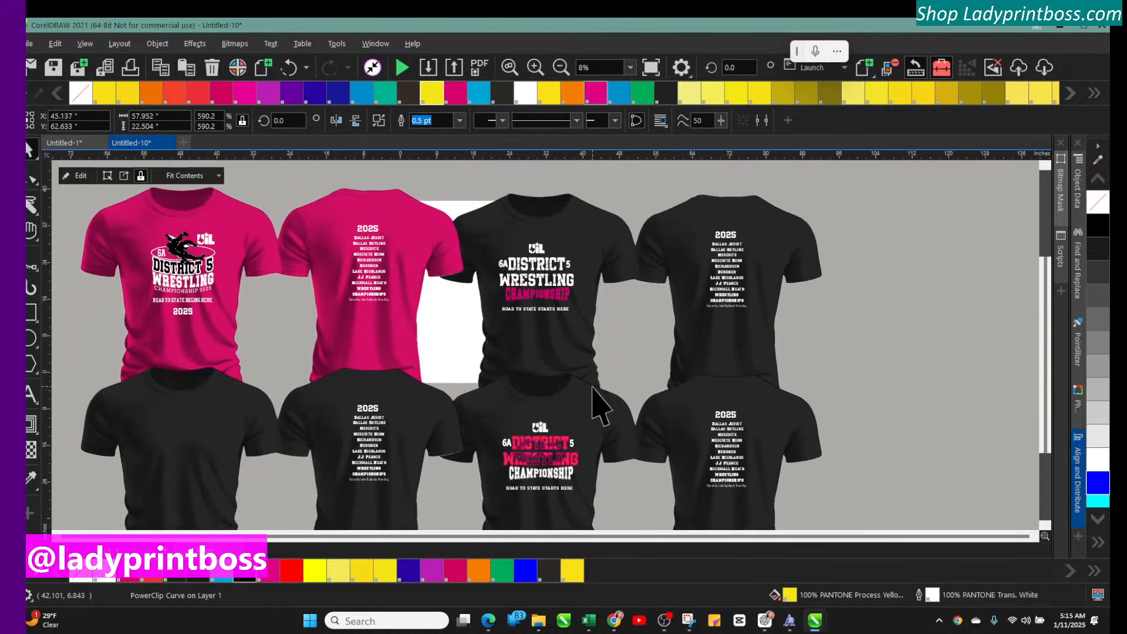
pyautogui.scroll(-2, 597, 402)
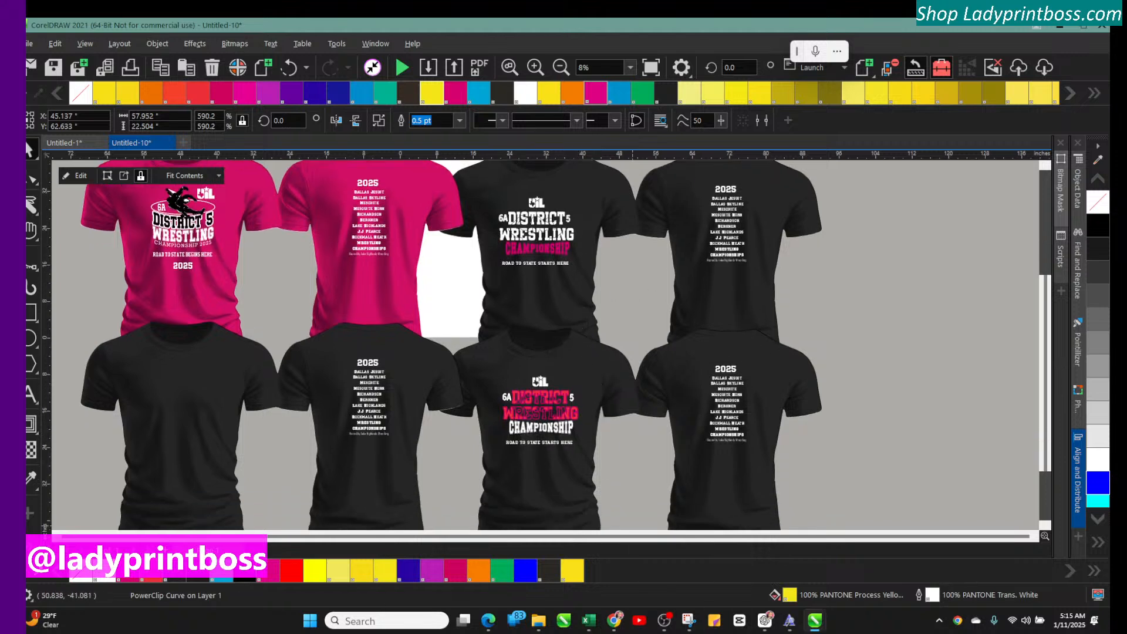
pyautogui.click(289, 68)
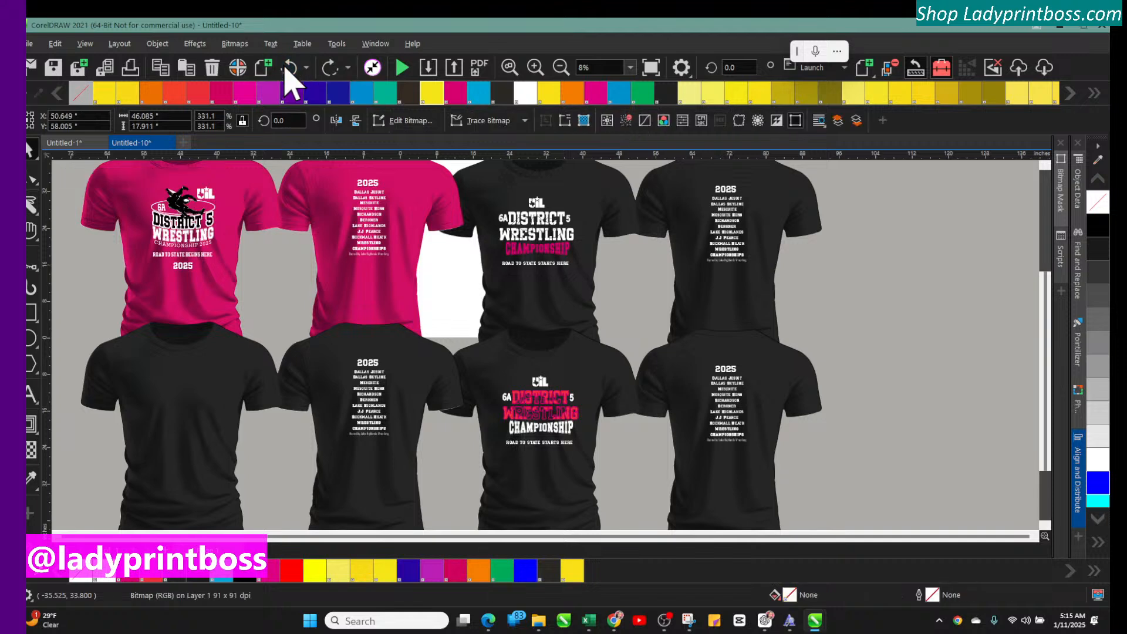
pyautogui.click(288, 68)
pyautogui.click(288, 67)
pyautogui.click(900, 428)
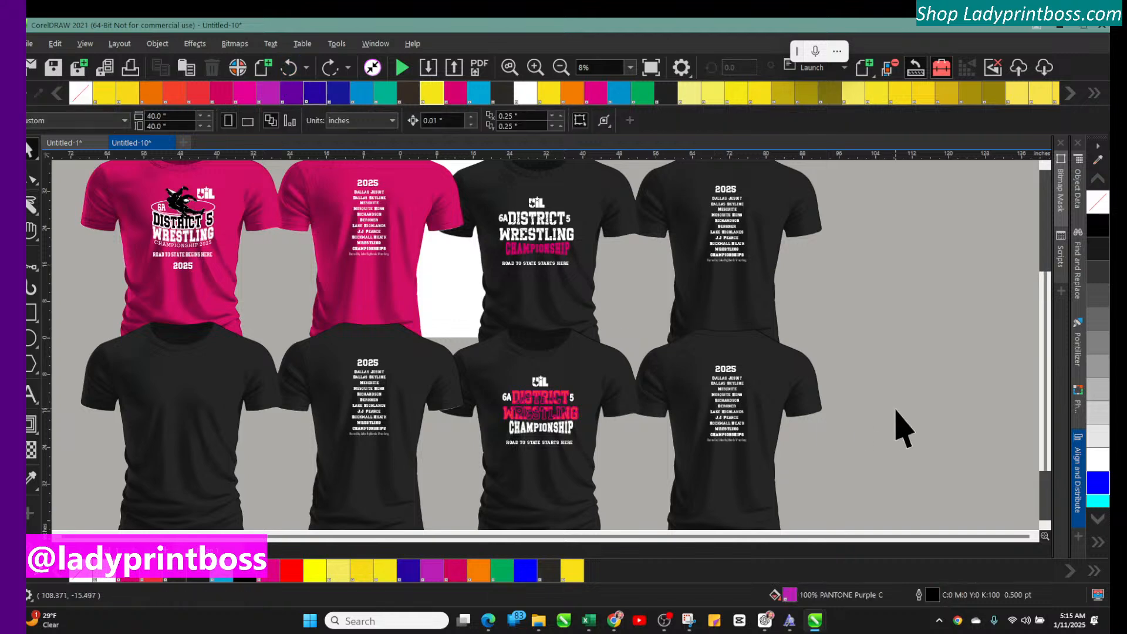
pyautogui.scroll(-3, 904, 429)
pyautogui.scroll(2, 900, 428)
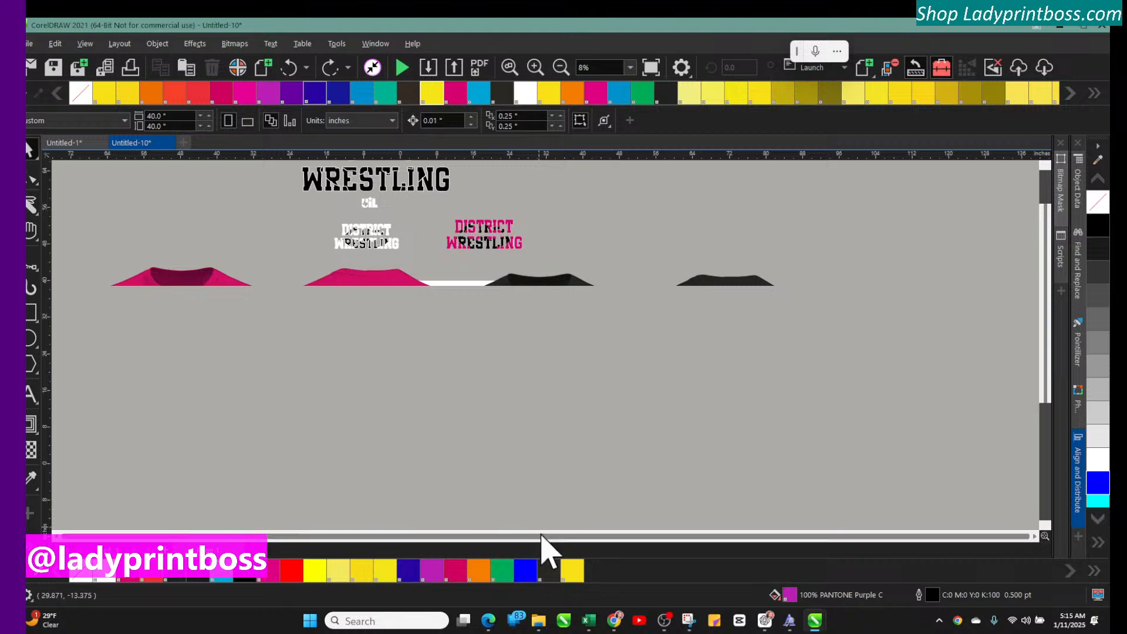
# Step: Switch to Chrome, bring its new-tab window into view, maximize it and set the page zoom to 90%
pyautogui.click(623, 625)
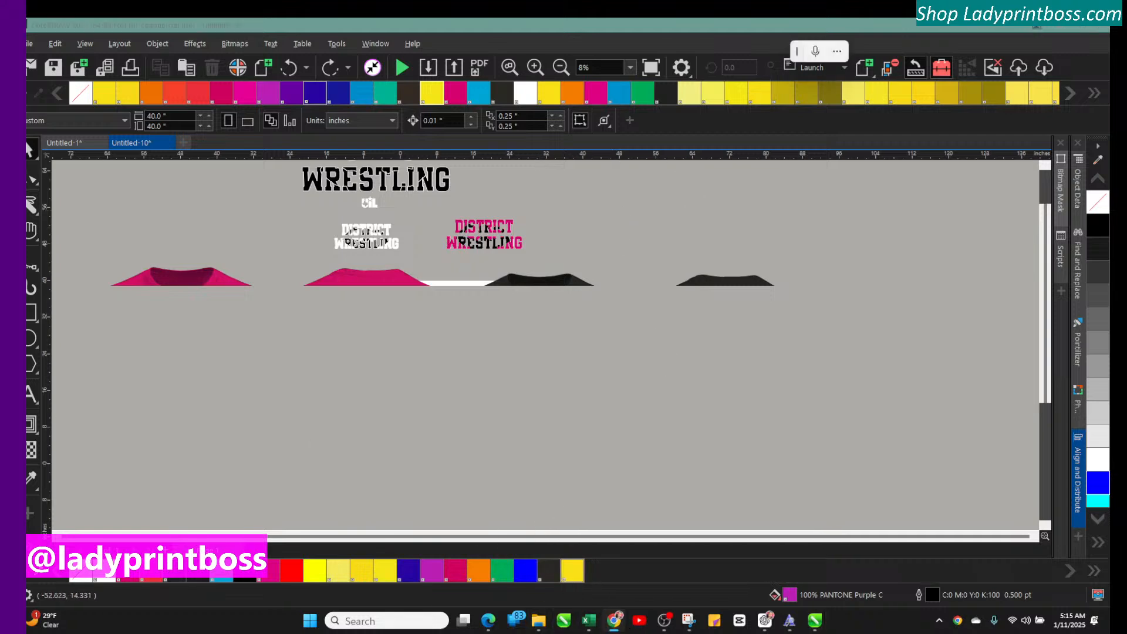
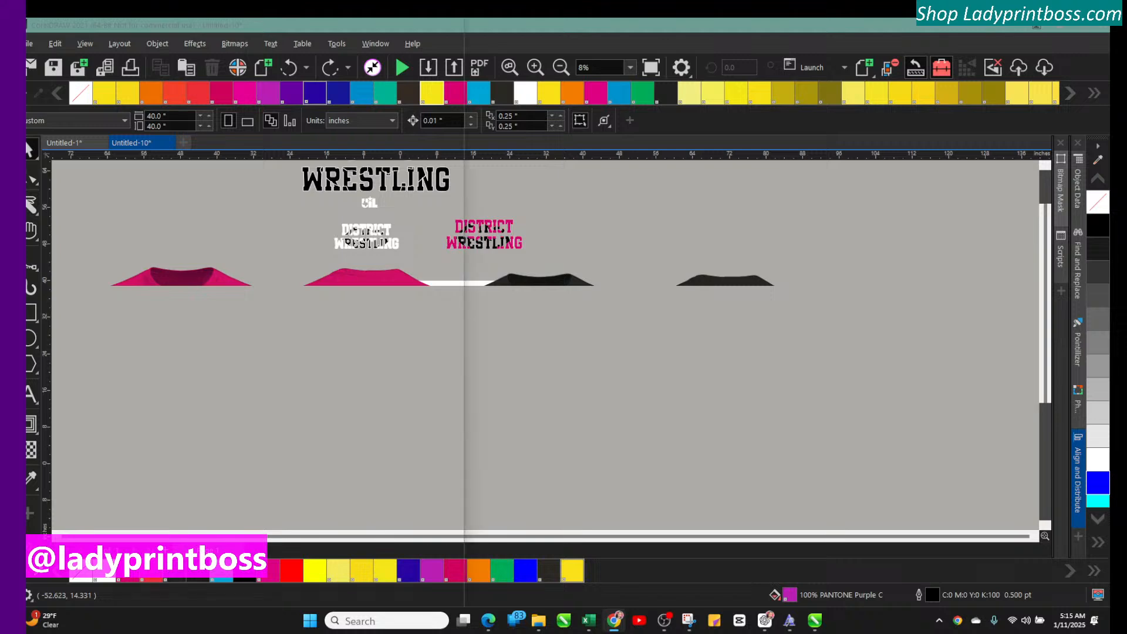
pyautogui.moveTo(27, 26); pyautogui.dragTo(293, 32)
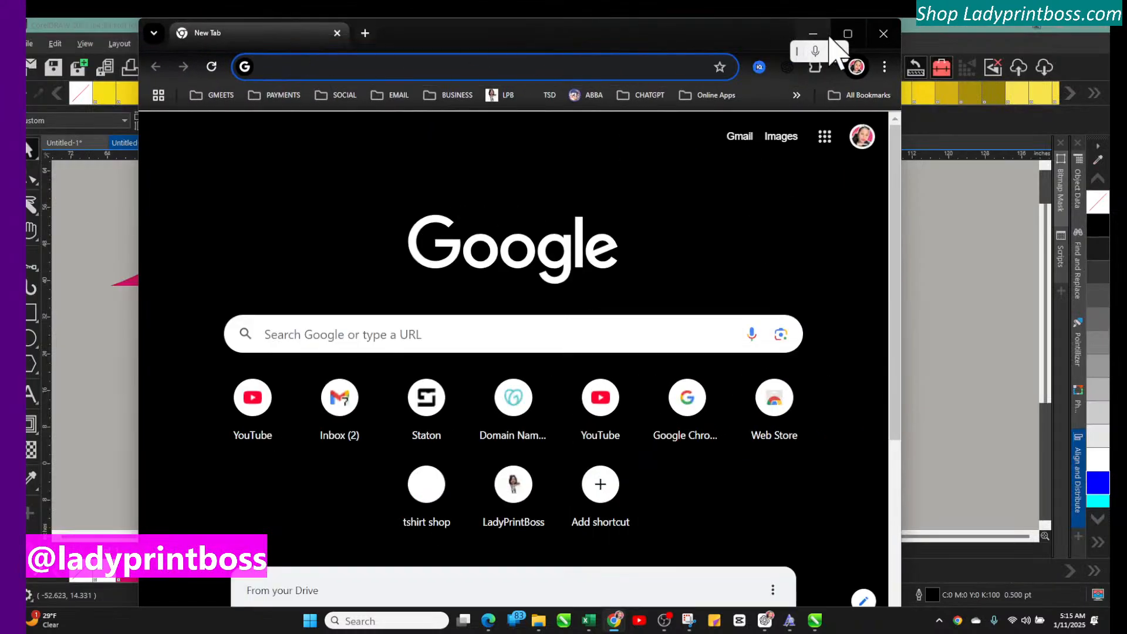
pyautogui.click(847, 33)
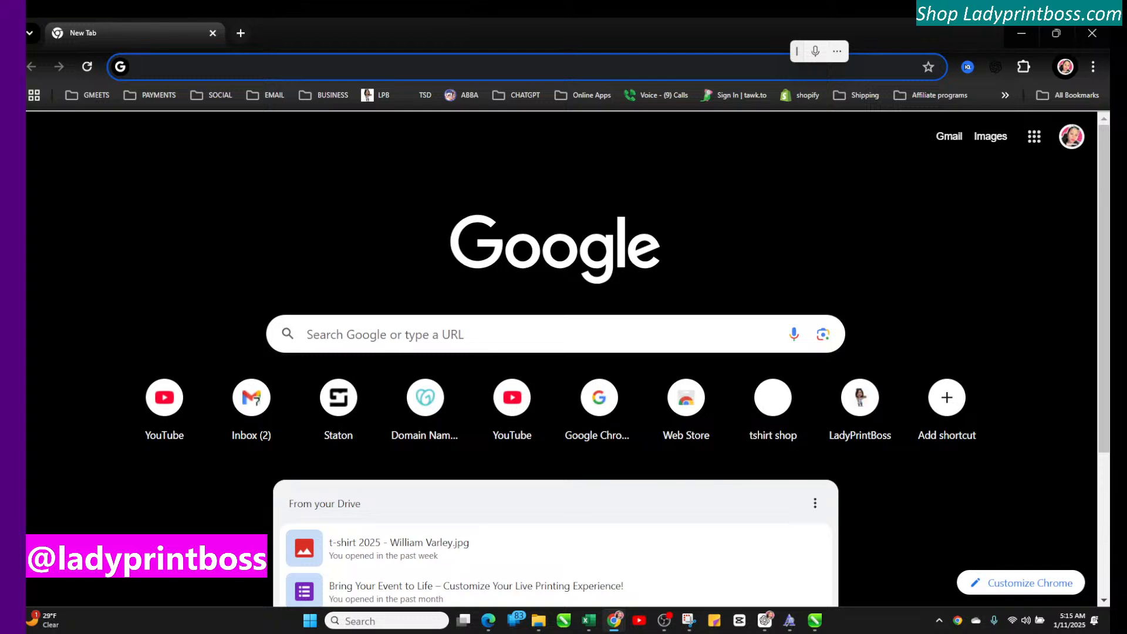
pyautogui.click(1093, 67)
pyautogui.click(995, 413)
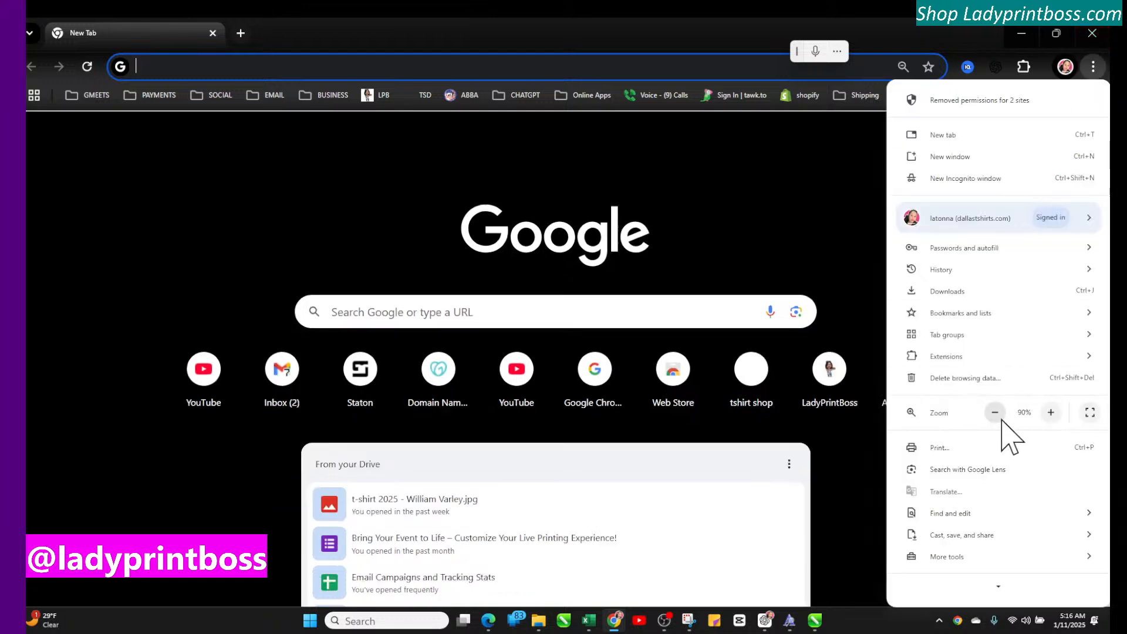
pyautogui.click(362, 241)
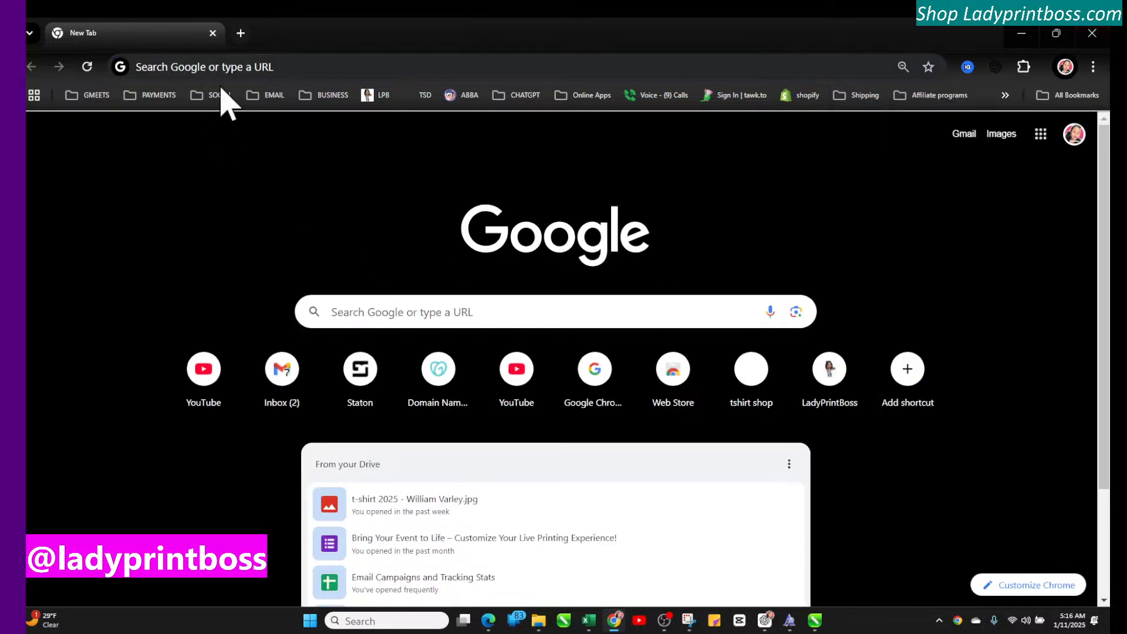
# Step: Open Canva from the Online Apps bookmarks and create a blank Instagram Post design
pyautogui.click(581, 101)
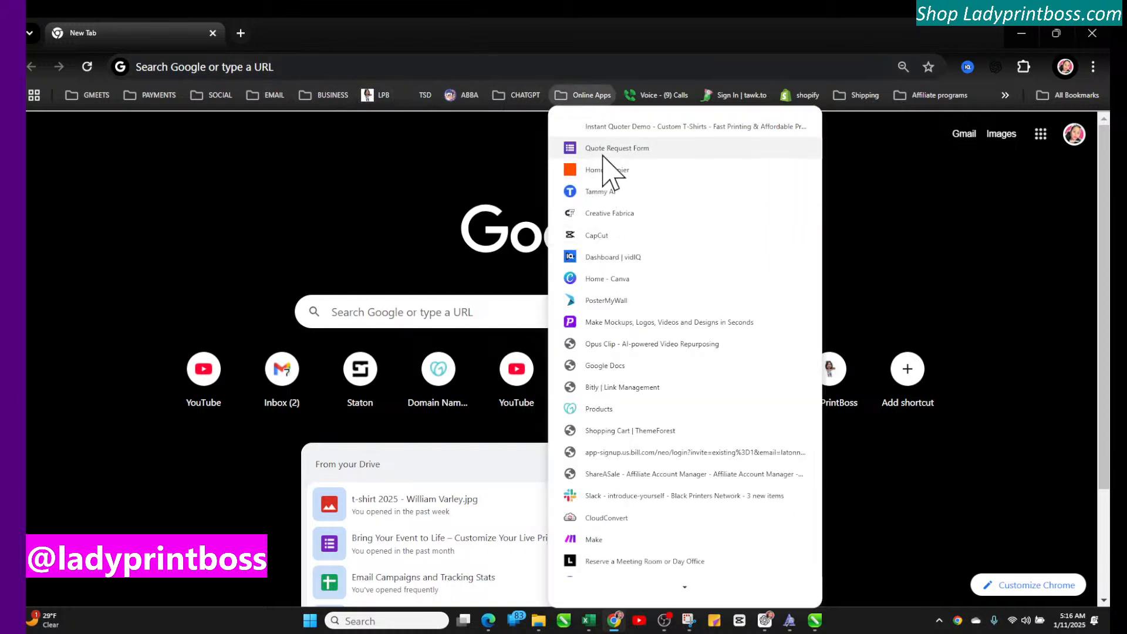
pyautogui.click(597, 284)
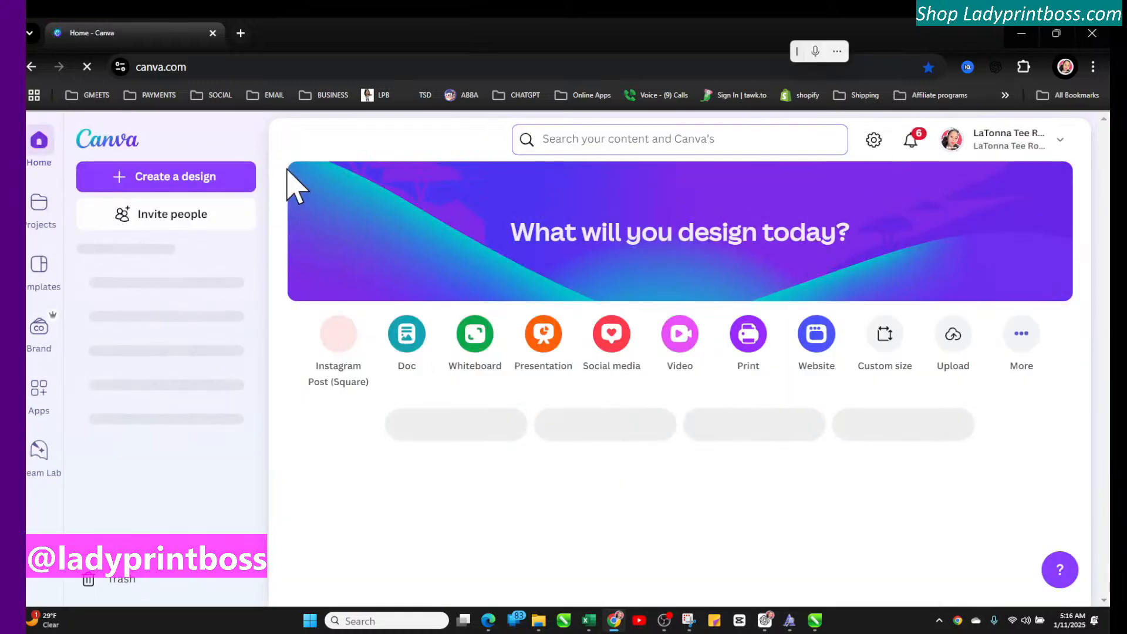
pyautogui.click(144, 177)
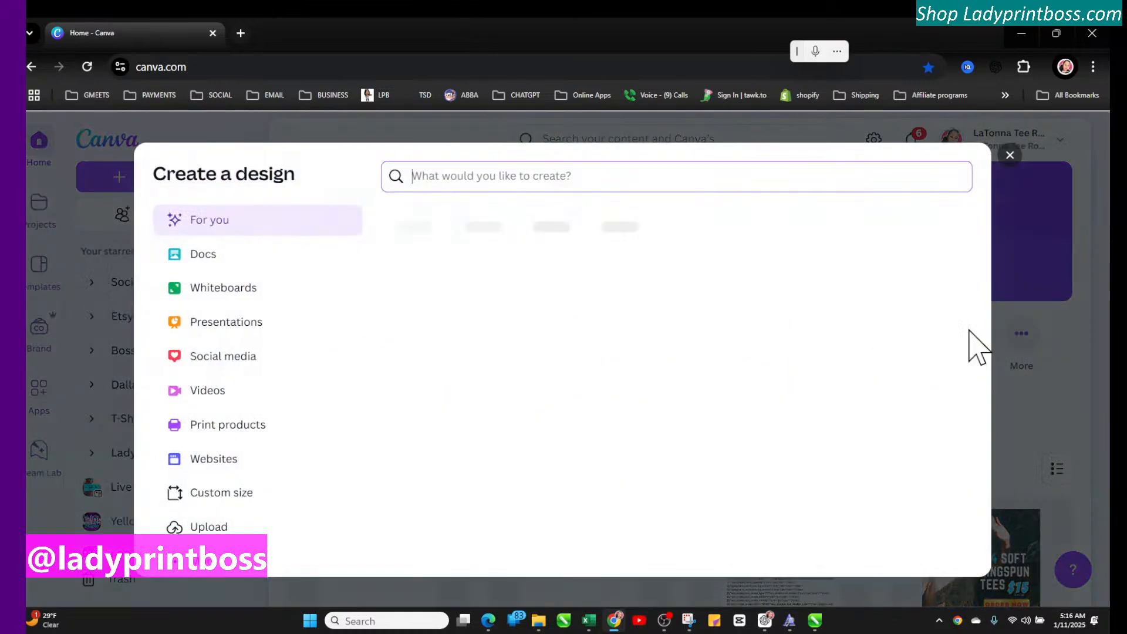
pyautogui.click(557, 288)
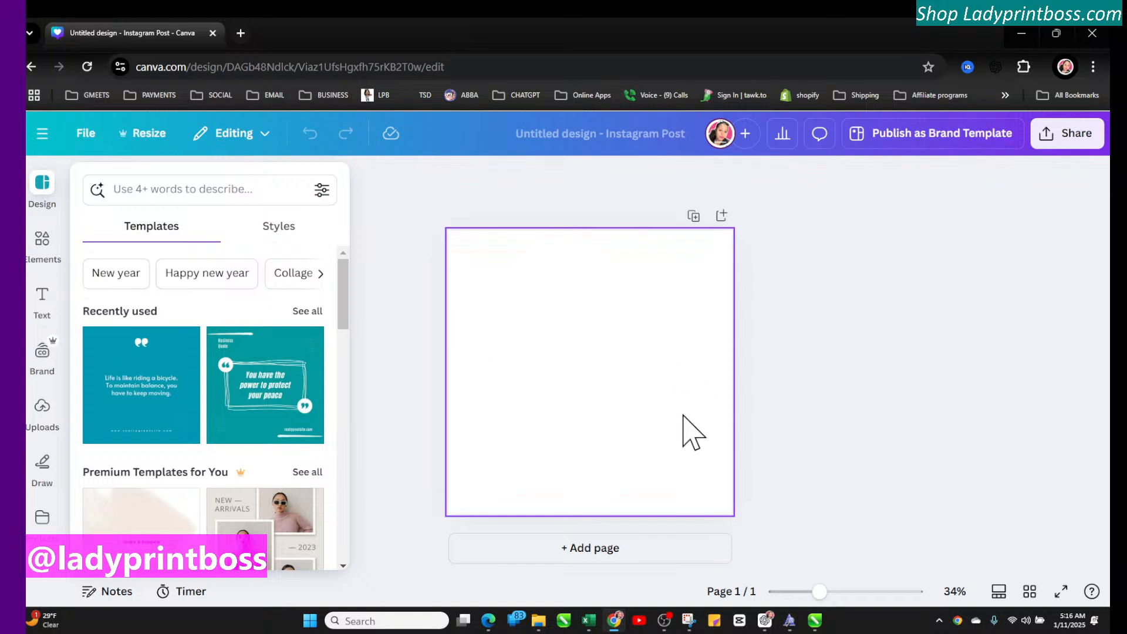
pyautogui.moveTo(538, 621)
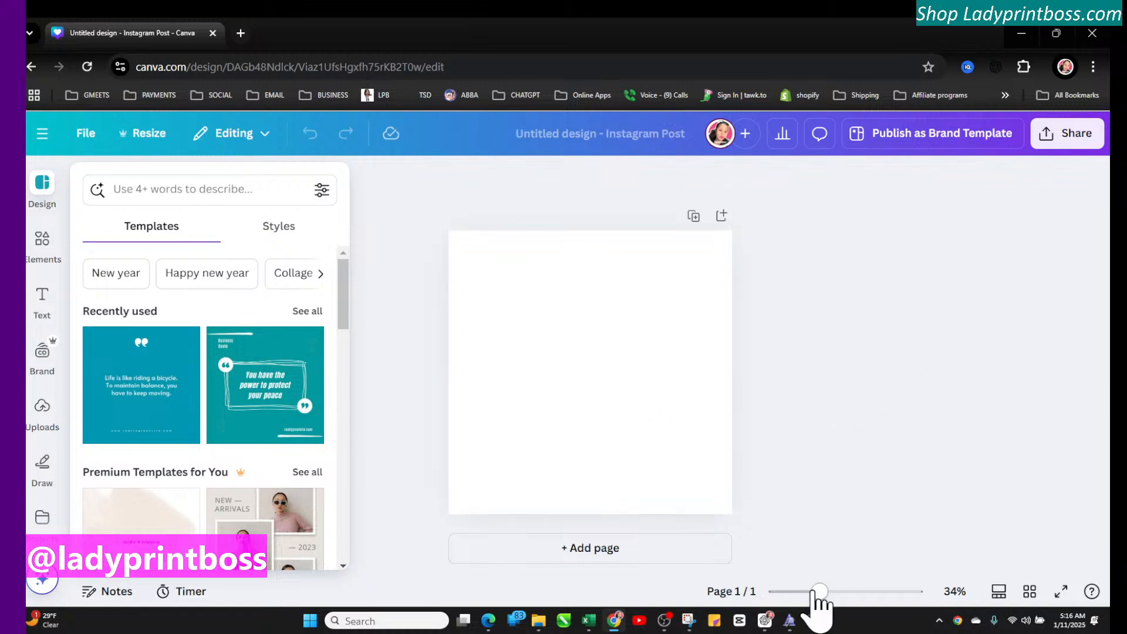
pyautogui.moveTo(819, 591)
pyautogui.mouseDown()
pyautogui.moveTo(837, 591)
pyautogui.moveTo(822, 591)
pyautogui.mouseUp()
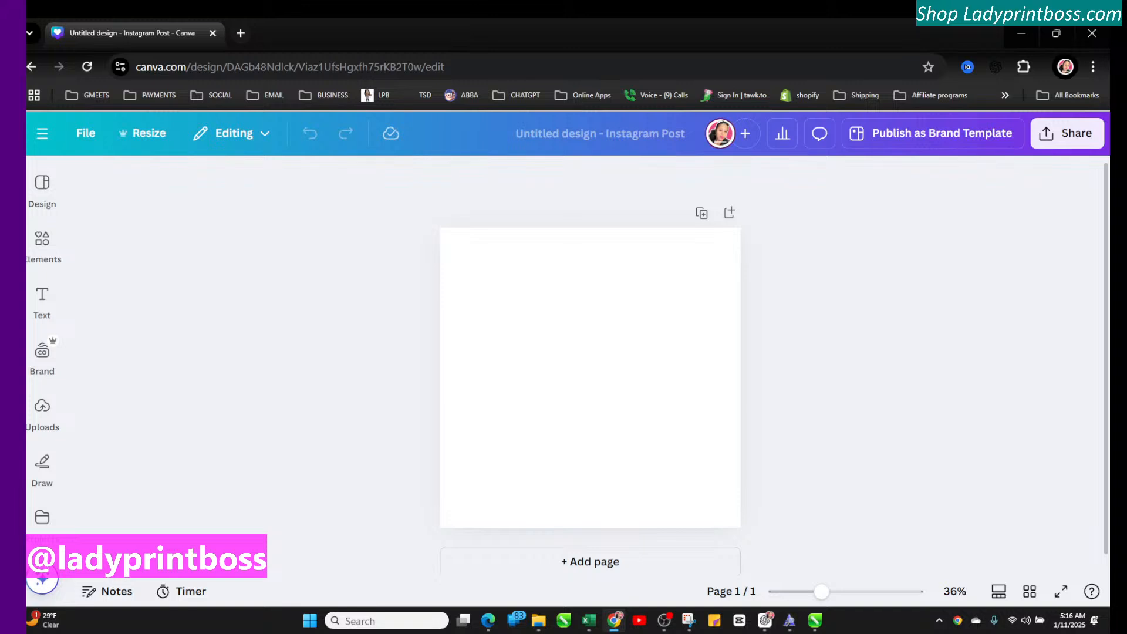
pyautogui.click(42, 298)
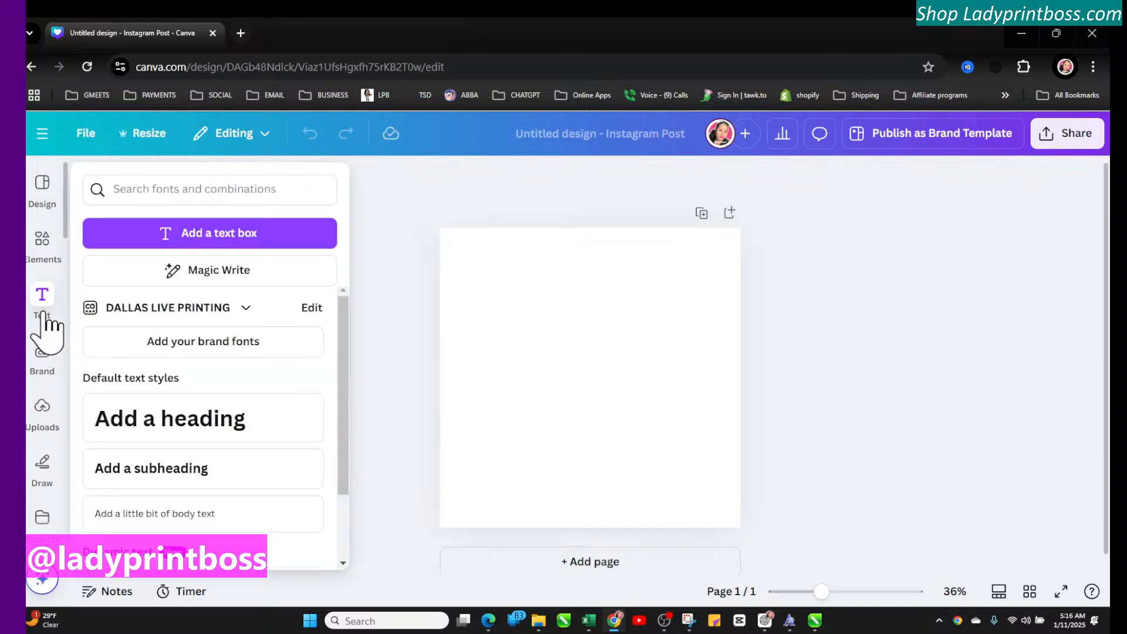
pyautogui.click(43, 240)
pyautogui.click(44, 414)
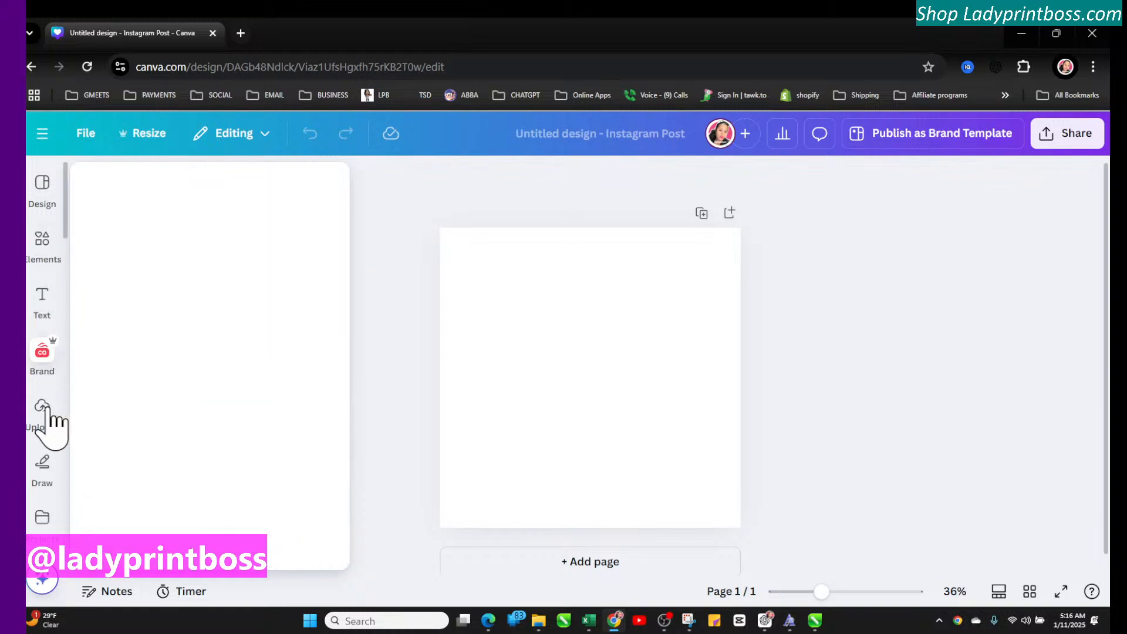
pyautogui.click(43, 418)
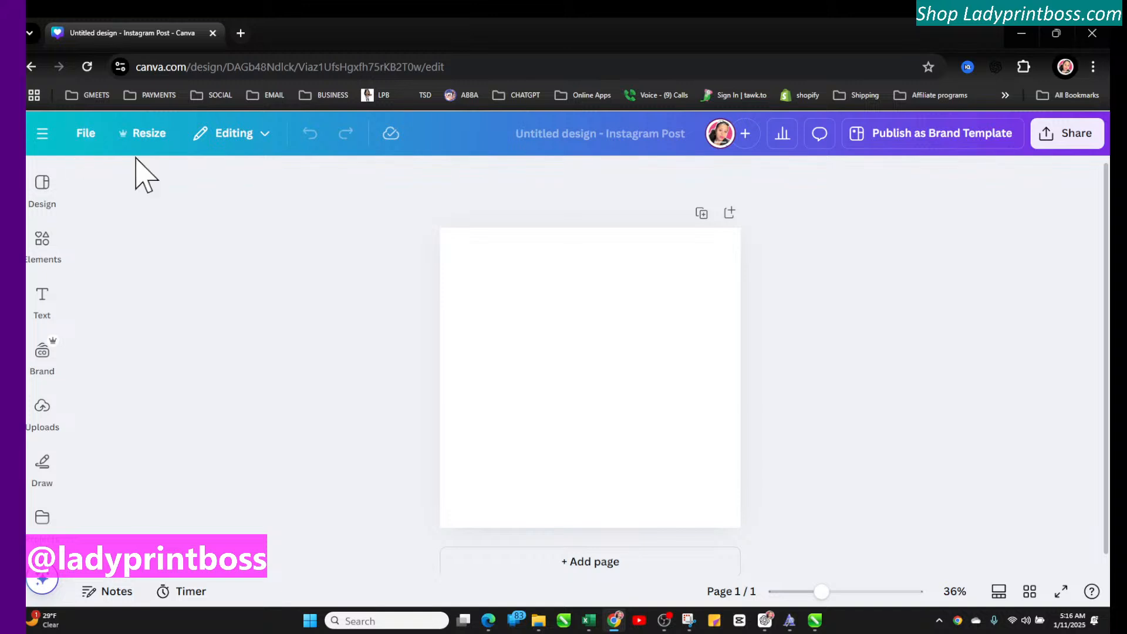
# Step: Upload all of today's DALL-E wrestling images from the Downloads folder, filtering the file list by today's date, and dismiss the upload notice
pyautogui.click(38, 413)
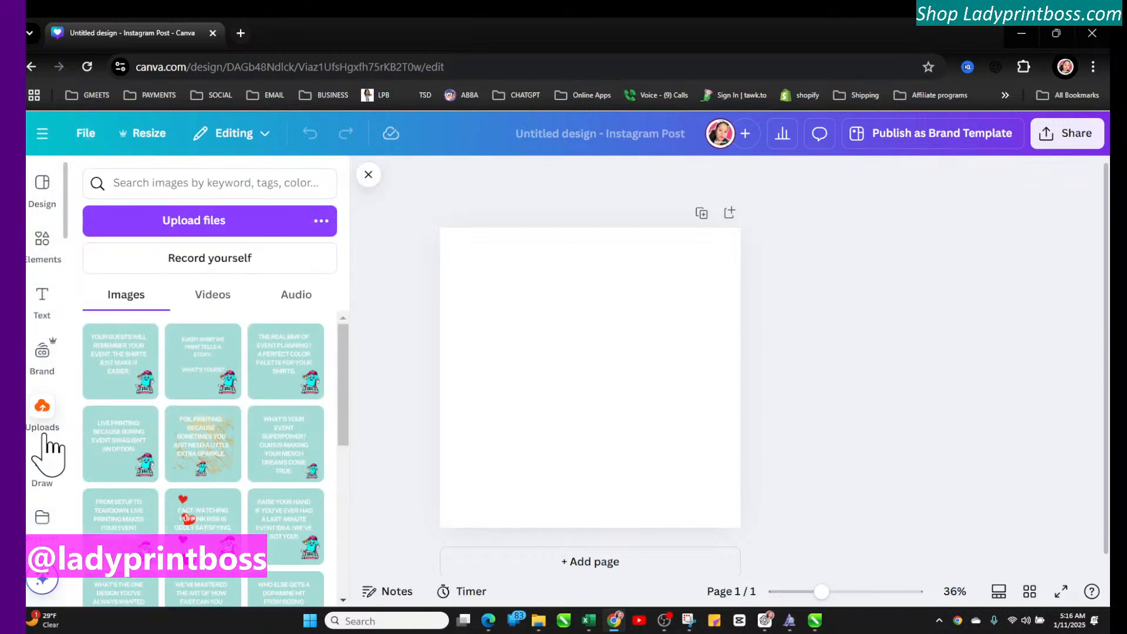
pyautogui.click(176, 225)
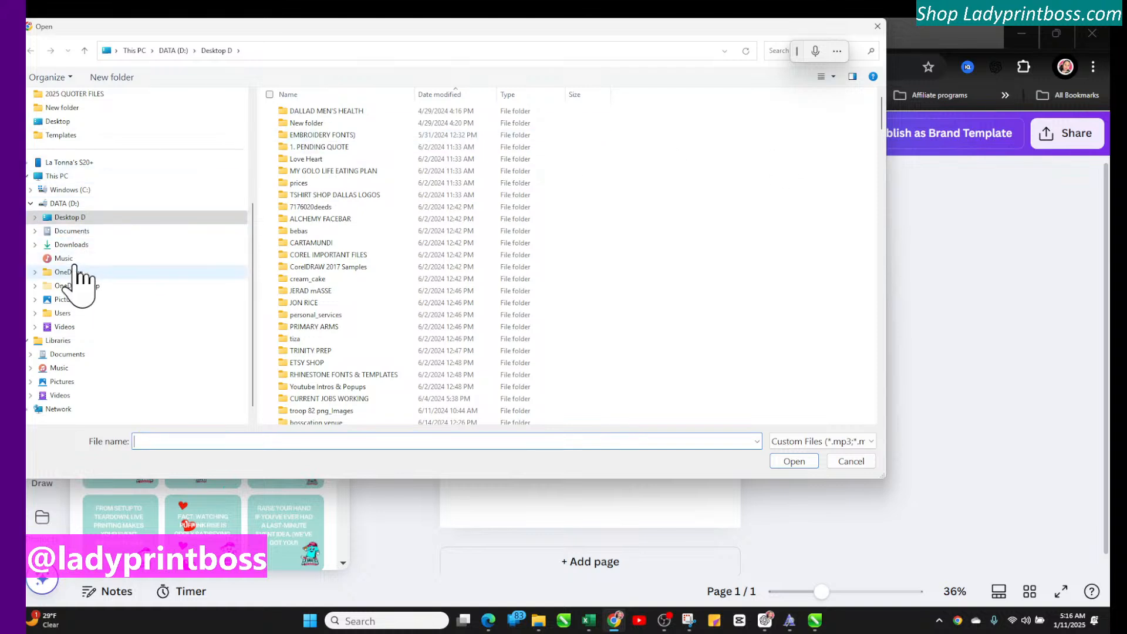
pyautogui.click(67, 245)
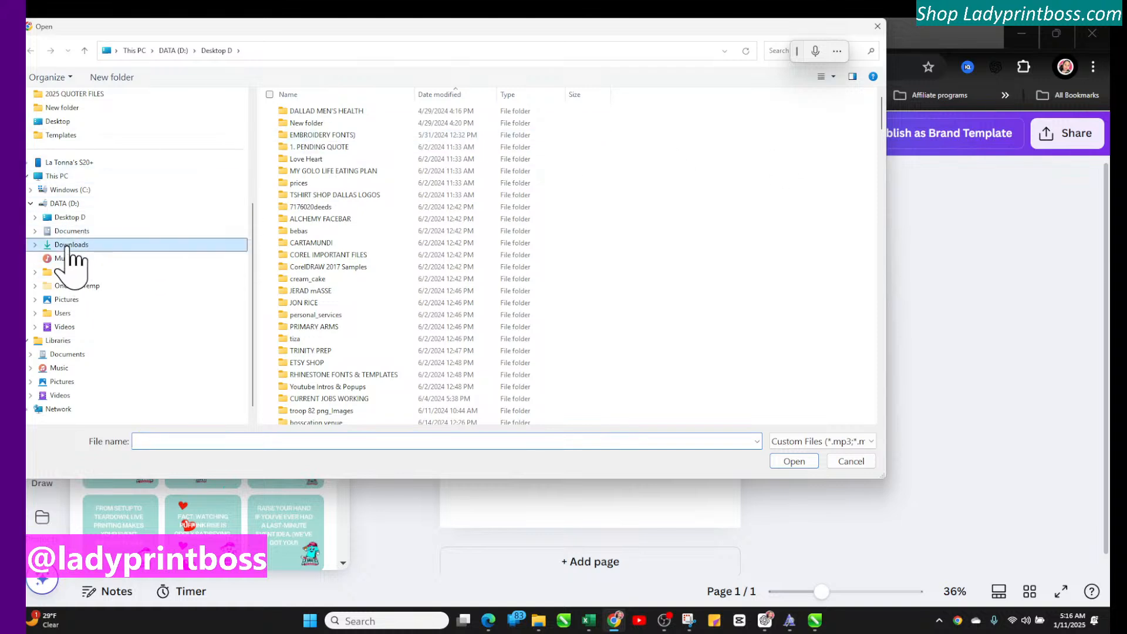
pyautogui.click(505, 95)
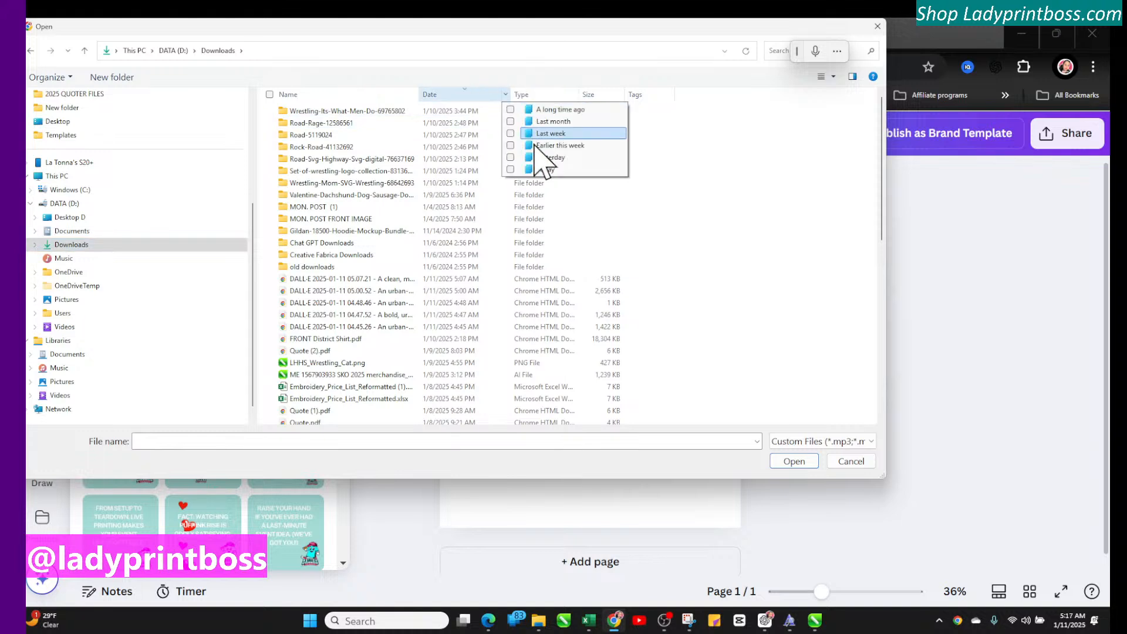
pyautogui.click(535, 175)
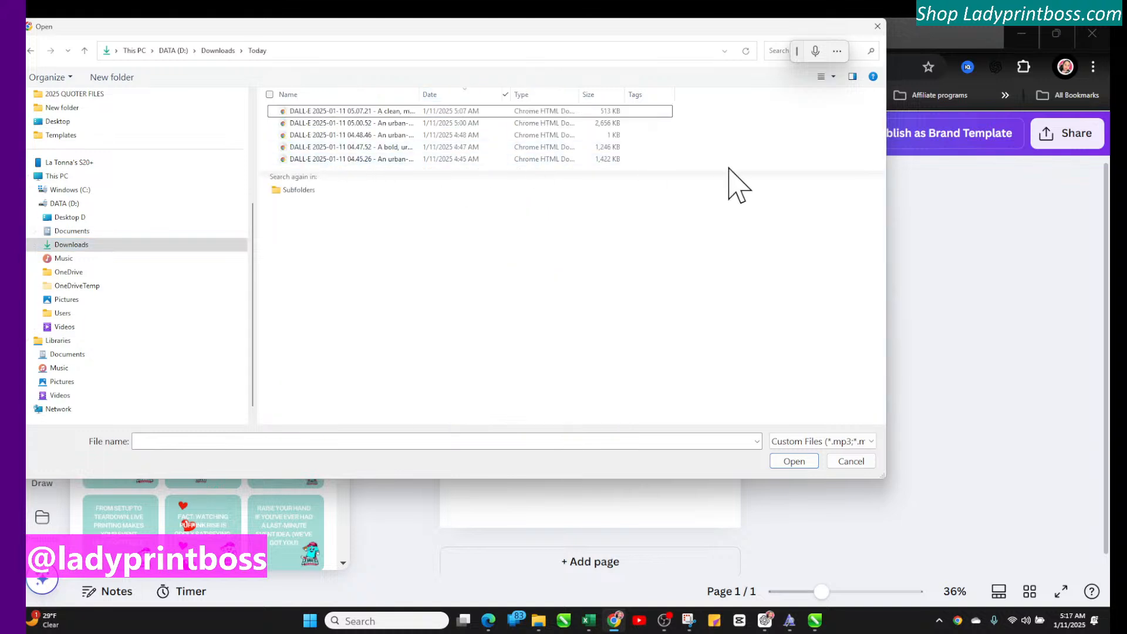
pyautogui.moveTo(728, 169); pyautogui.dragTo(297, 111)
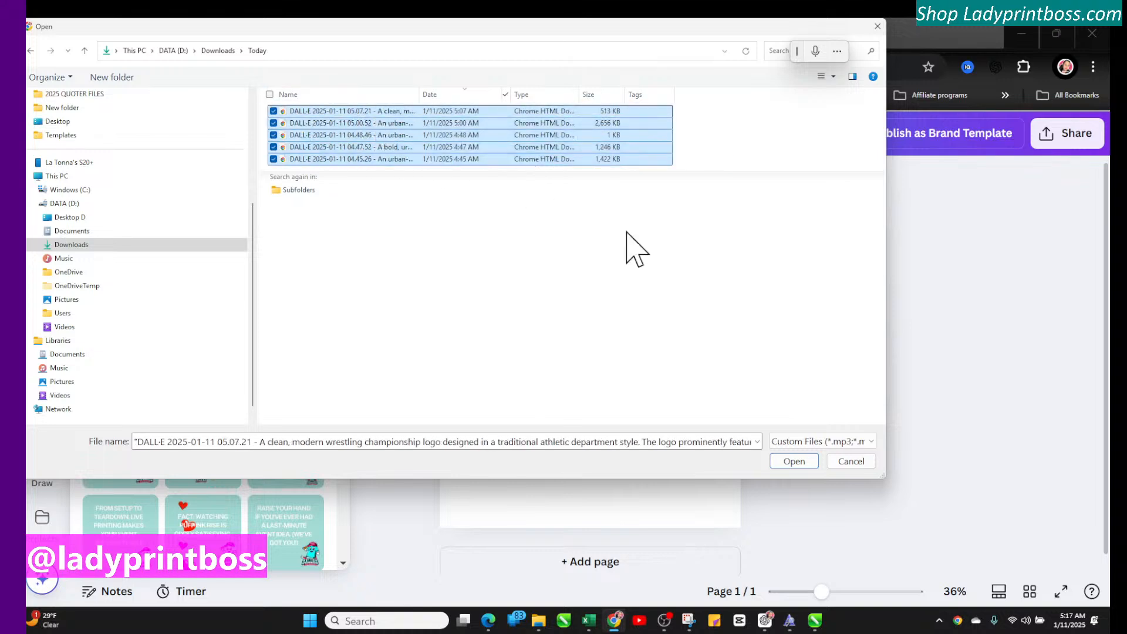
pyautogui.click(794, 462)
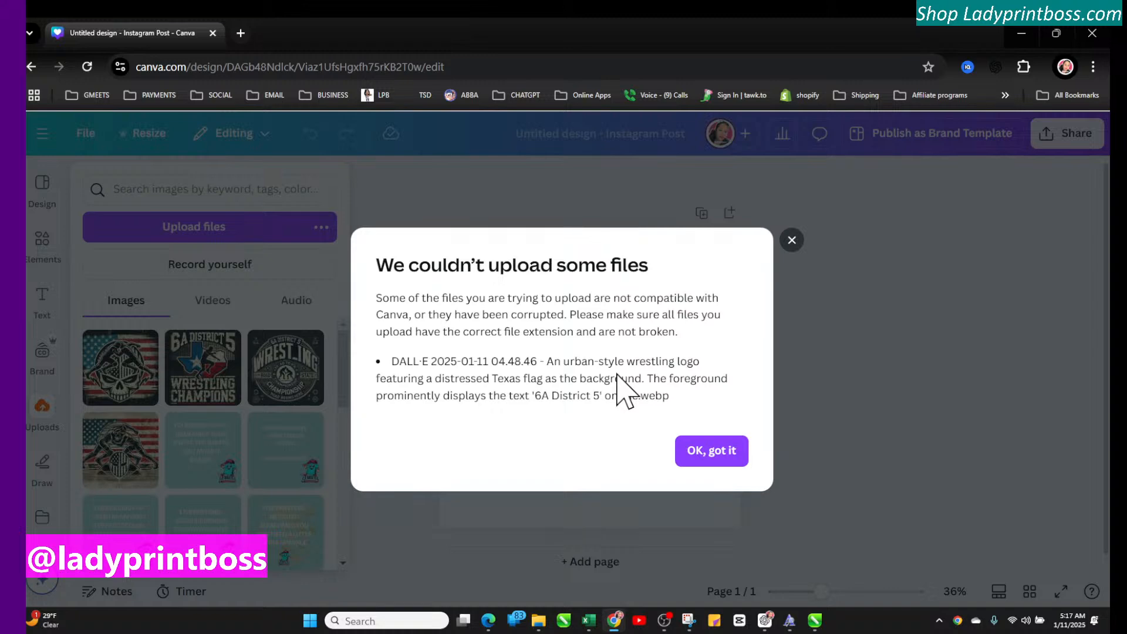
pyautogui.click(721, 463)
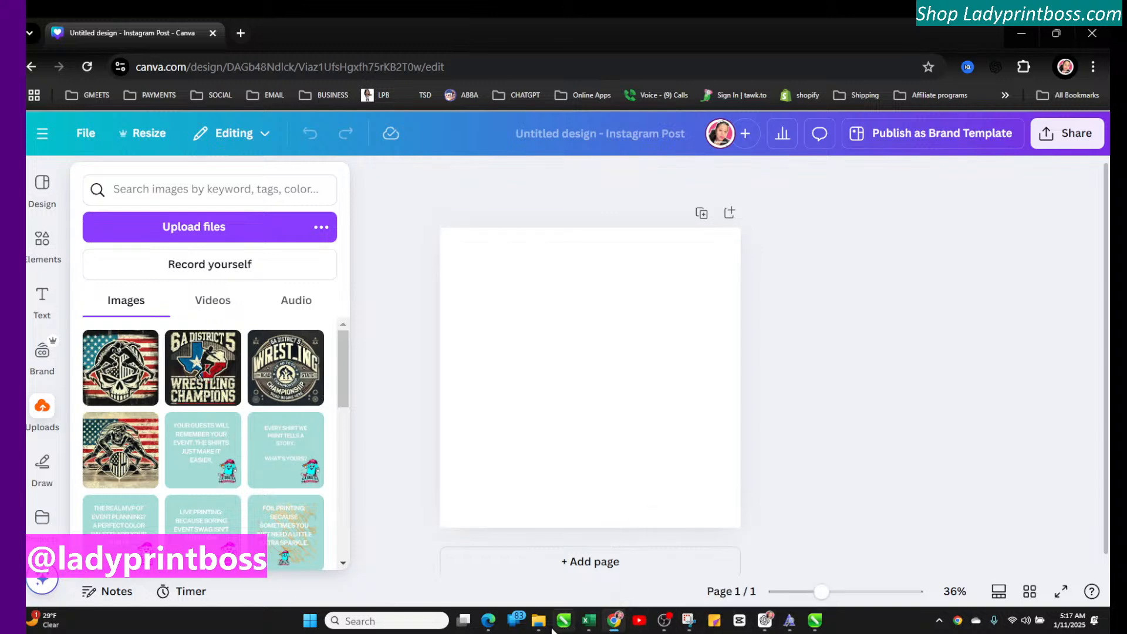
# Step: Place the uploaded 6A District 5 Wrestling Champions image on the page, enlarge it to nearly fill the square and centre it
pyautogui.moveTo(541, 628)
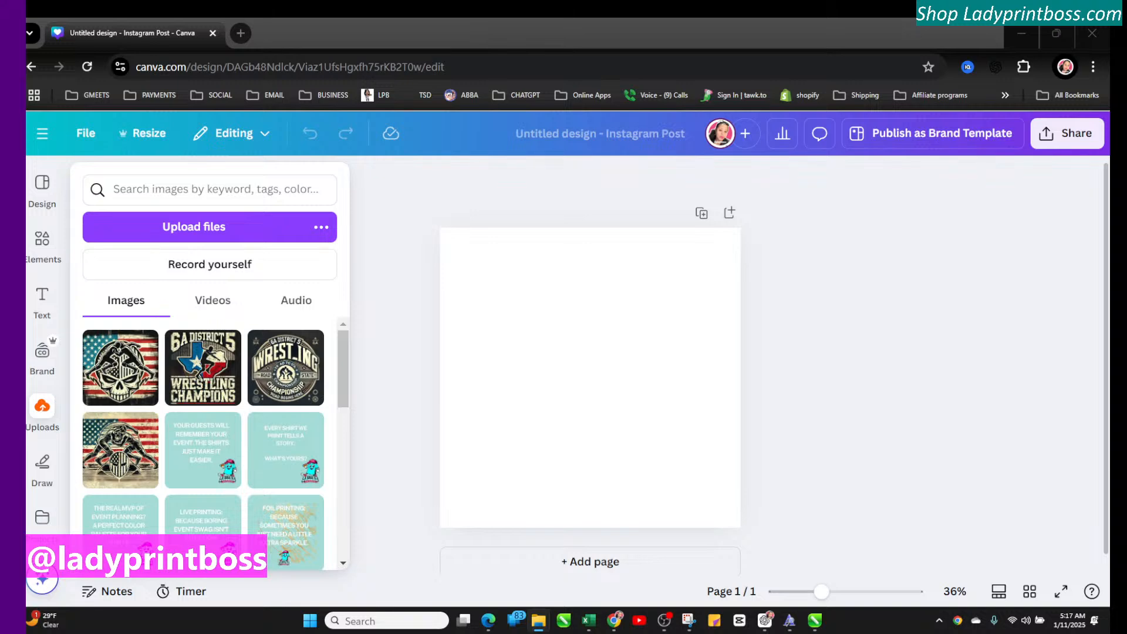
pyautogui.hotkey('alt', 'Tab')
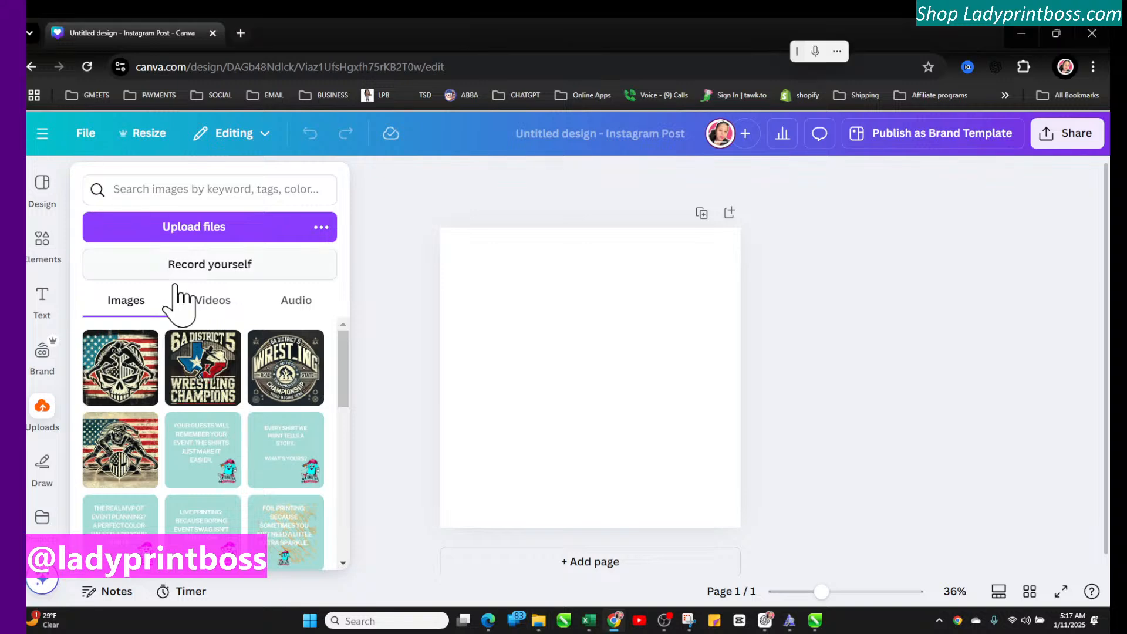
pyautogui.moveTo(202, 376); pyautogui.dragTo(541, 377)
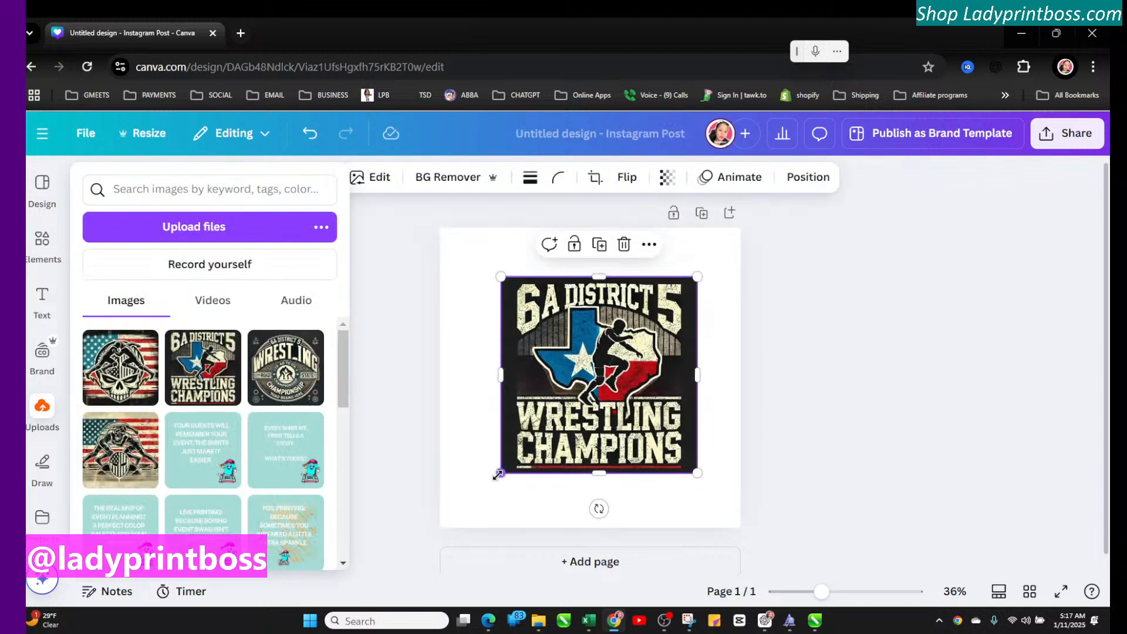
pyautogui.moveTo(501, 474); pyautogui.dragTo(455, 519)
pyautogui.moveTo(587, 390); pyautogui.dragTo(587, 368)
pyautogui.moveTo(696, 256); pyautogui.dragTo(735, 243)
pyautogui.moveTo(520, 320); pyautogui.dragTo(493, 328)
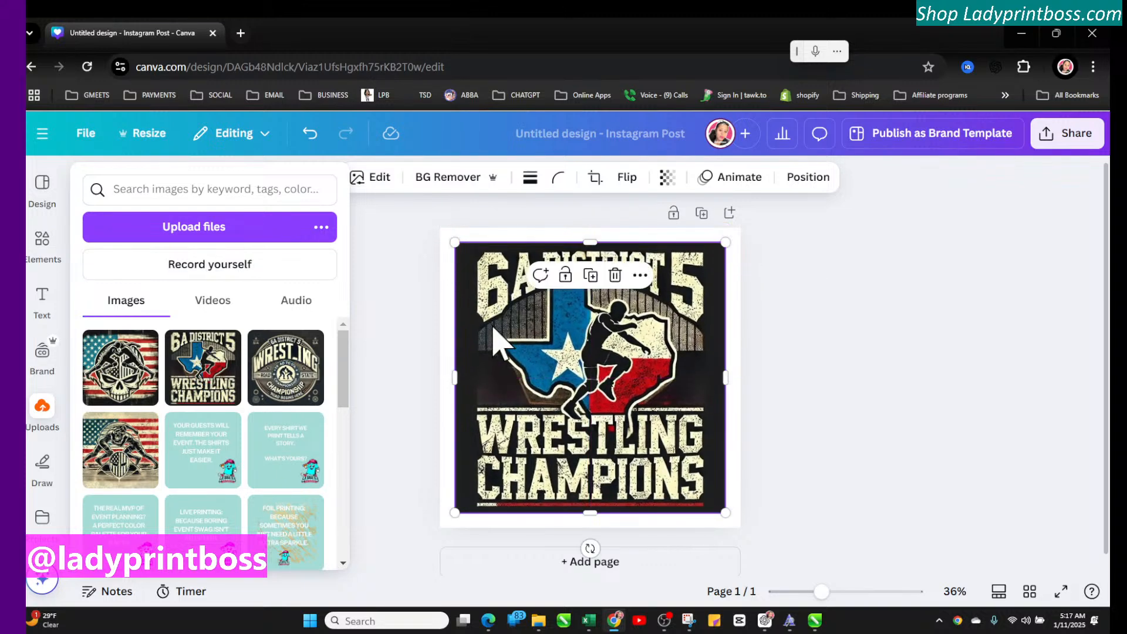
# Step: Apply the Background Remover to the artwork and erase the dark area beside the lower-left edge of Texas with brush size 20
pyautogui.click(431, 178)
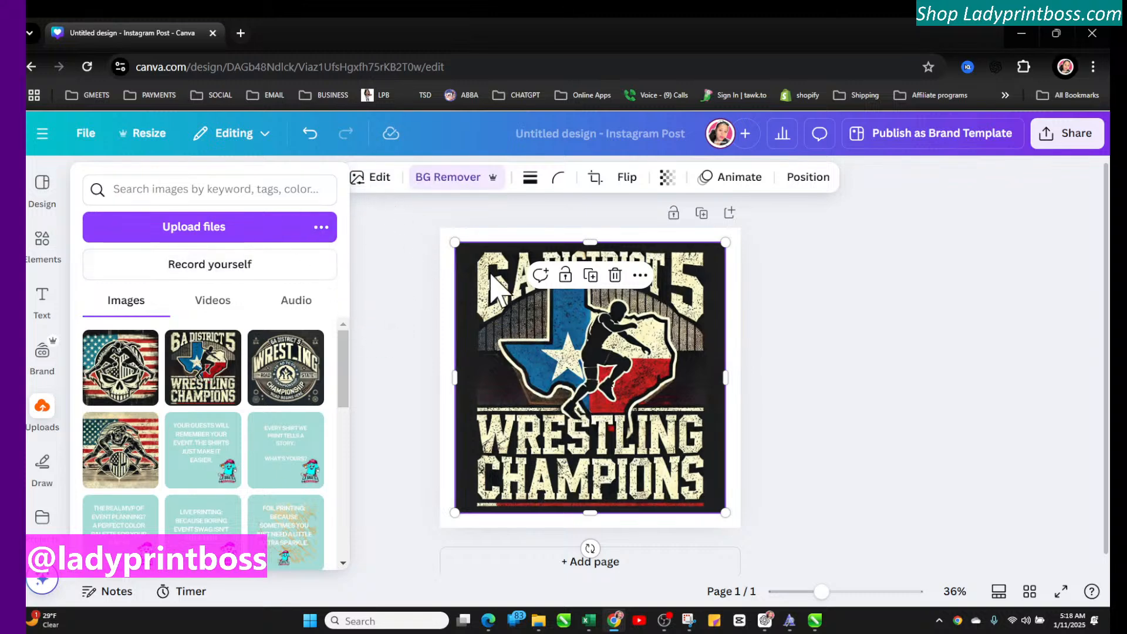
pyautogui.moveTo(480, 276)
pyautogui.mouseDown()
pyautogui.moveTo(502, 311)
pyautogui.moveTo(468, 271)
pyautogui.moveTo(478, 280)
pyautogui.mouseUp()
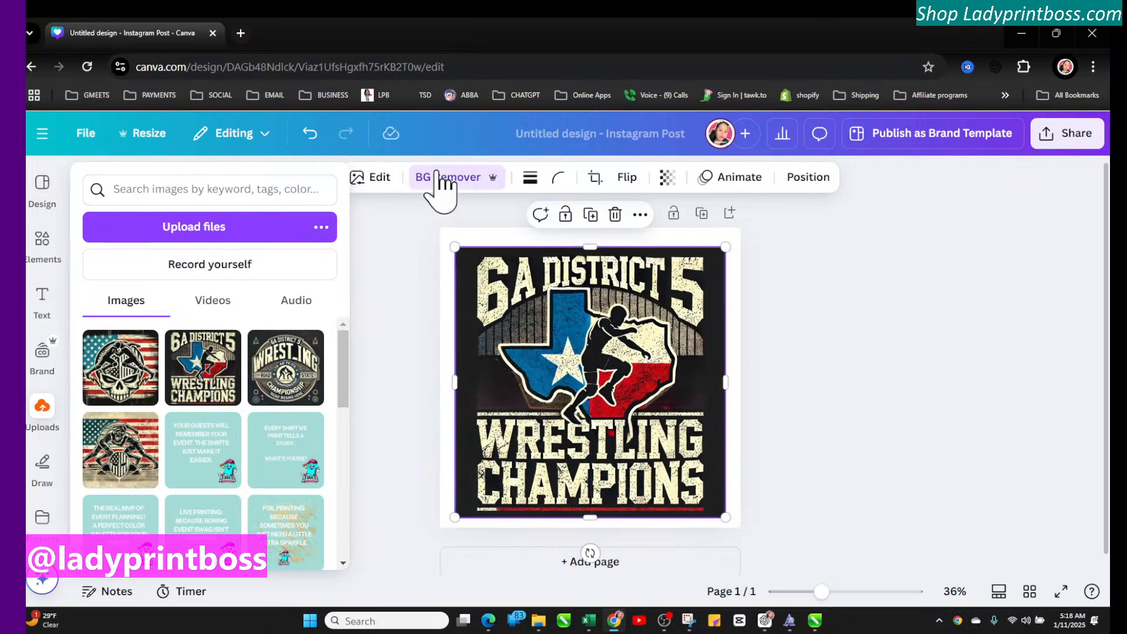
pyautogui.click(439, 179)
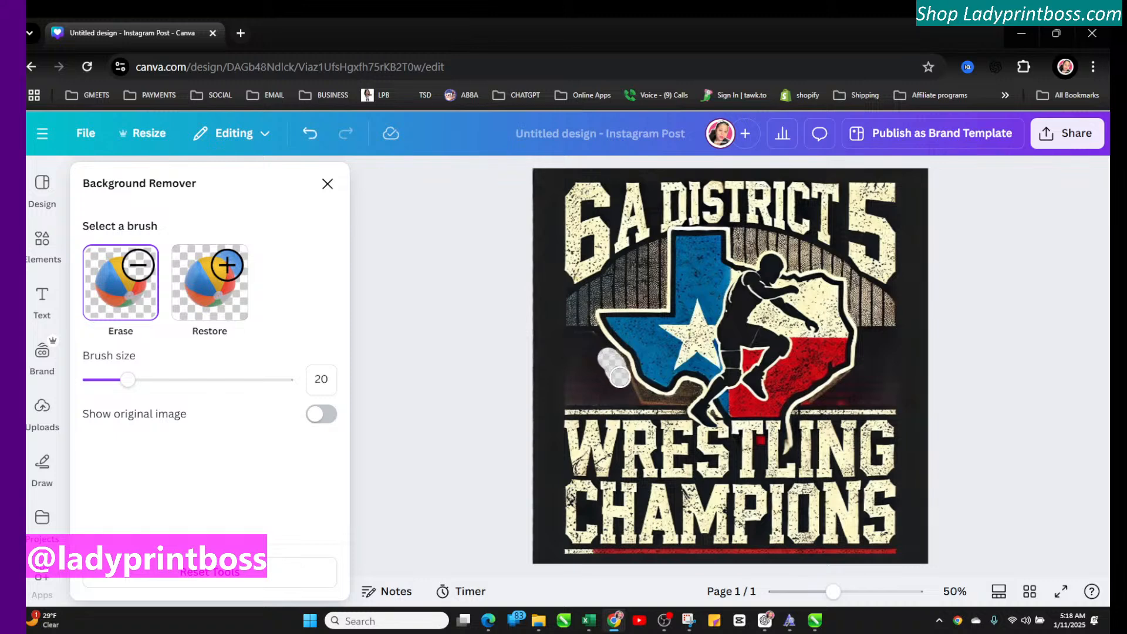
pyautogui.moveTo(626, 394); pyautogui.dragTo(588, 386)
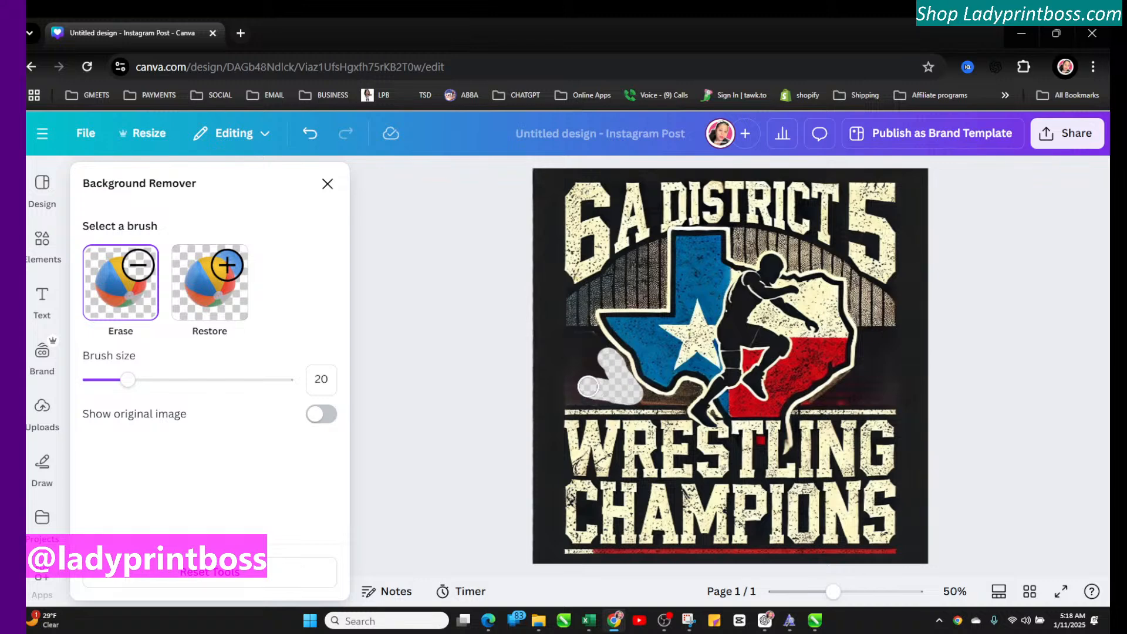
# Step: Undo the trial erase strokes beside the Texas shape and leave the Background Remover
pyautogui.click(305, 133)
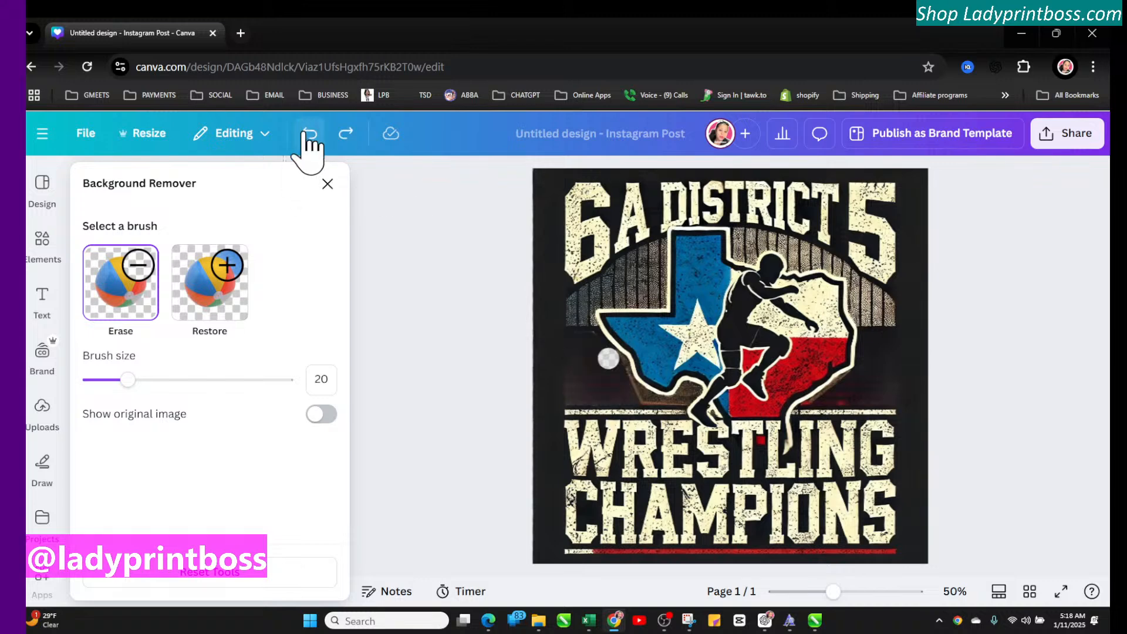
pyautogui.click(305, 134)
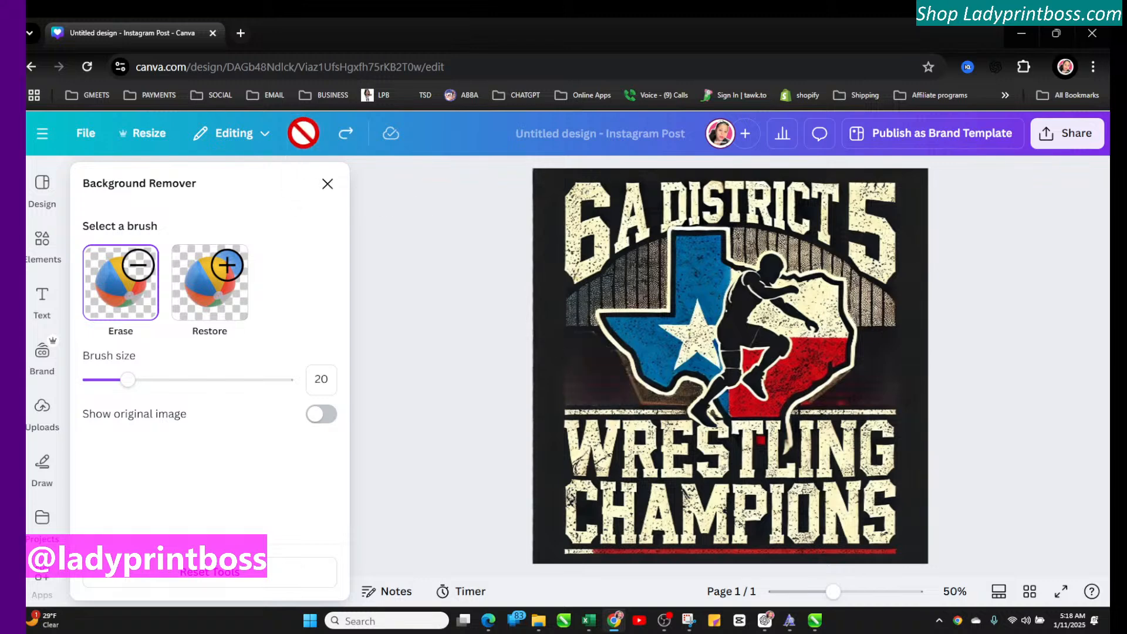
pyautogui.click(327, 185)
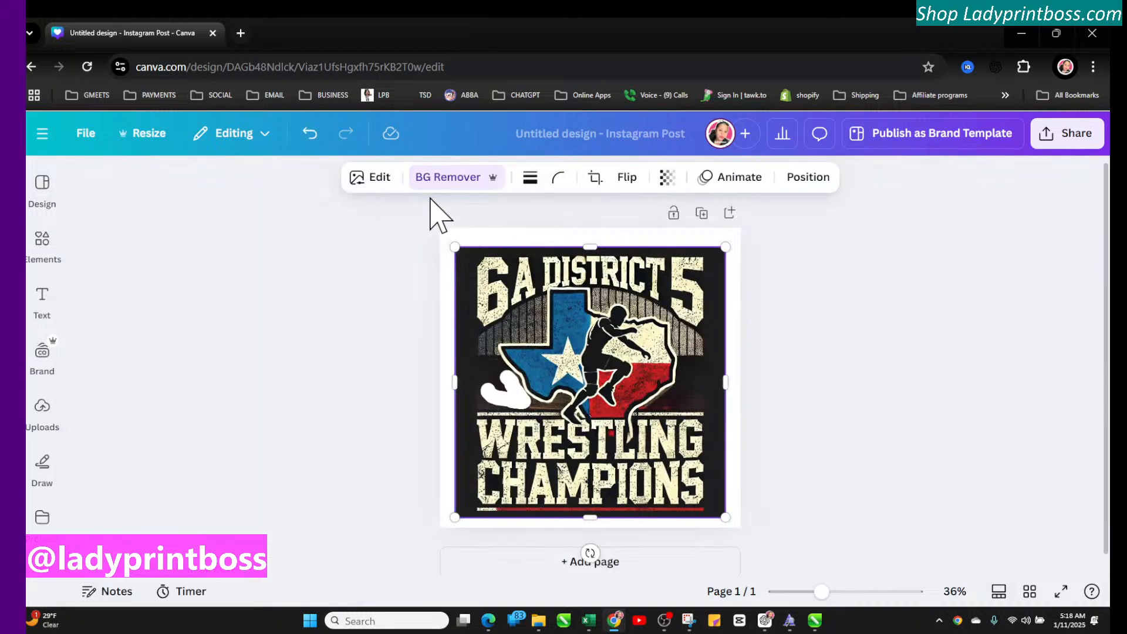
pyautogui.click(375, 179)
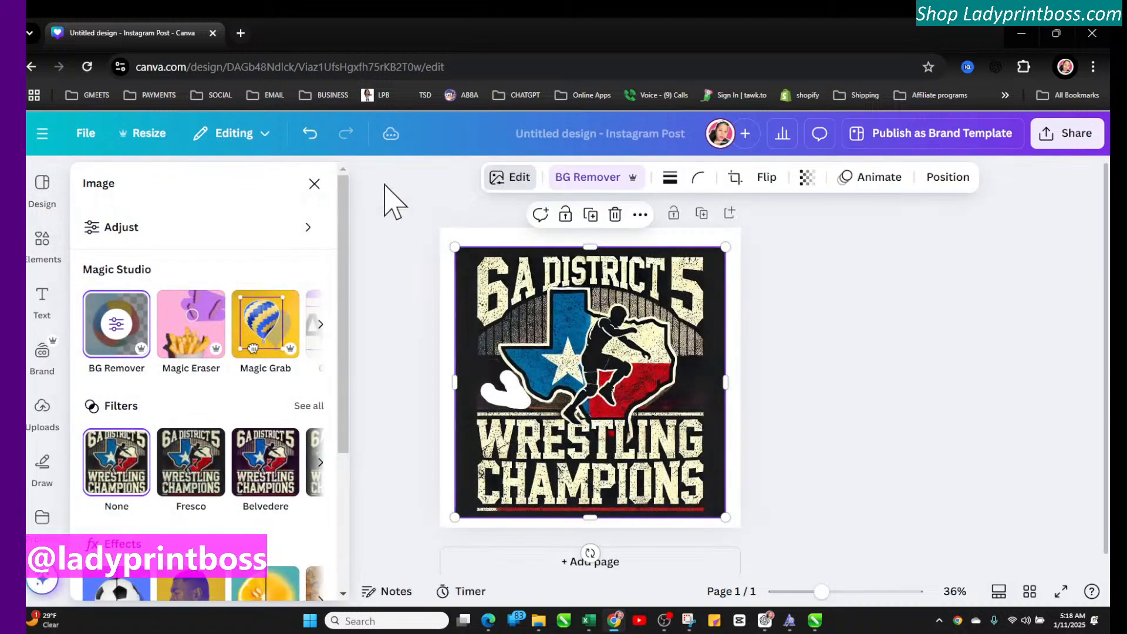
pyautogui.click(265, 337)
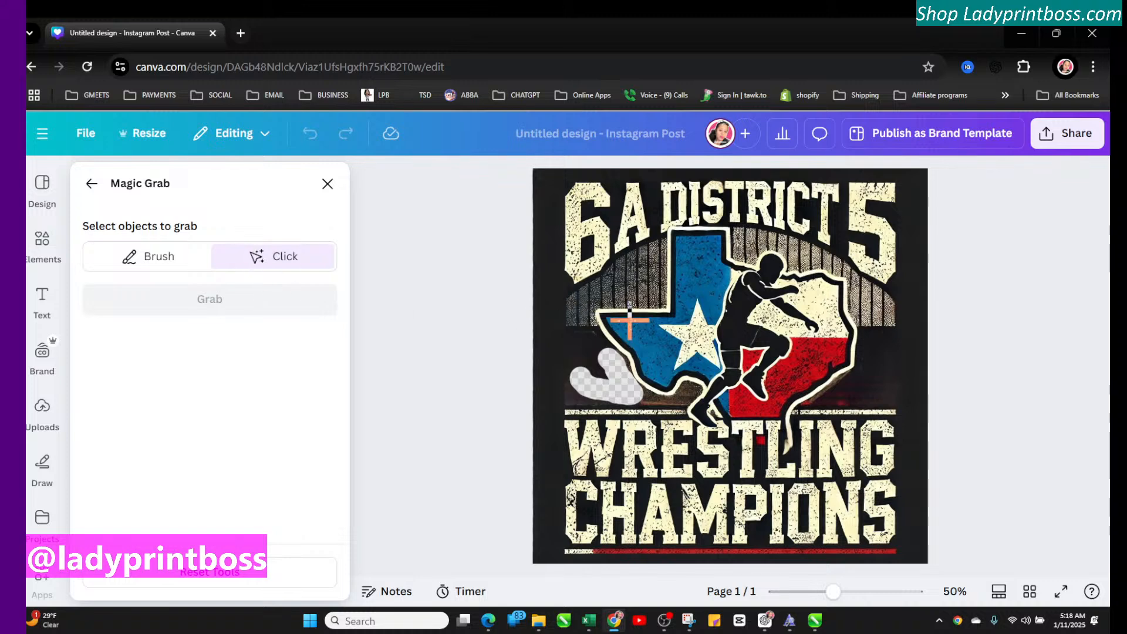
pyautogui.click(641, 339)
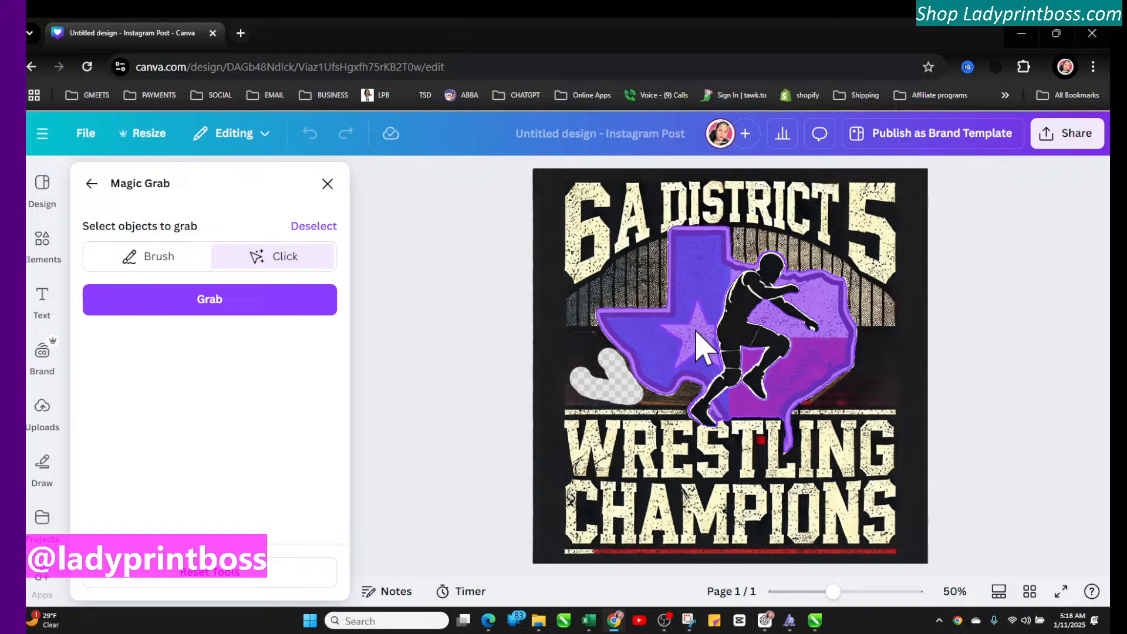
pyautogui.click(751, 302)
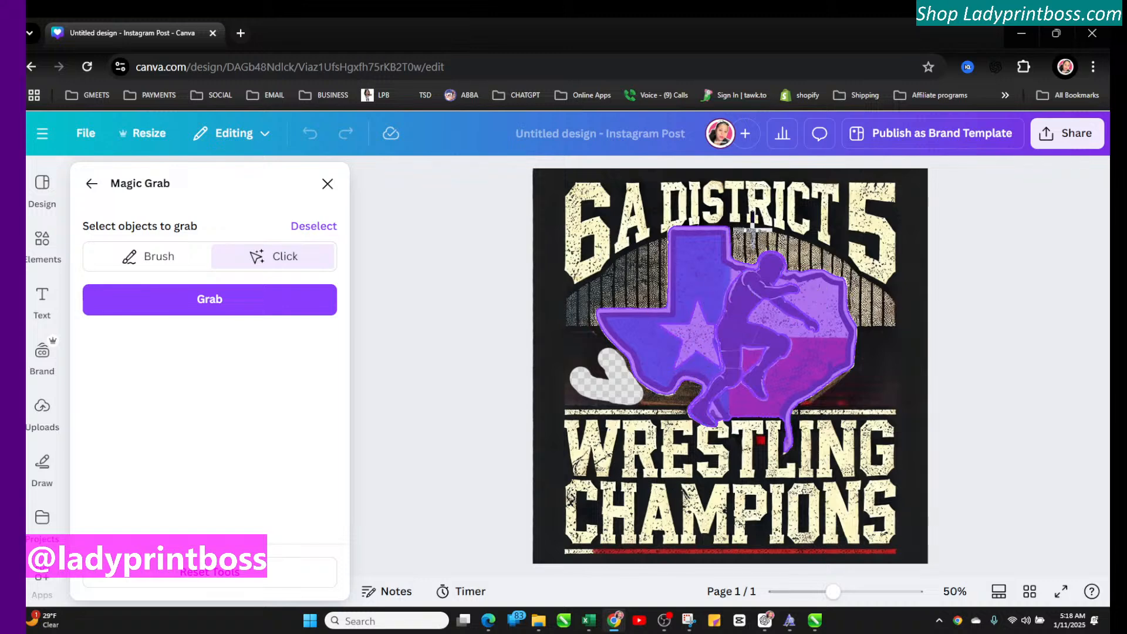
pyautogui.click(734, 201)
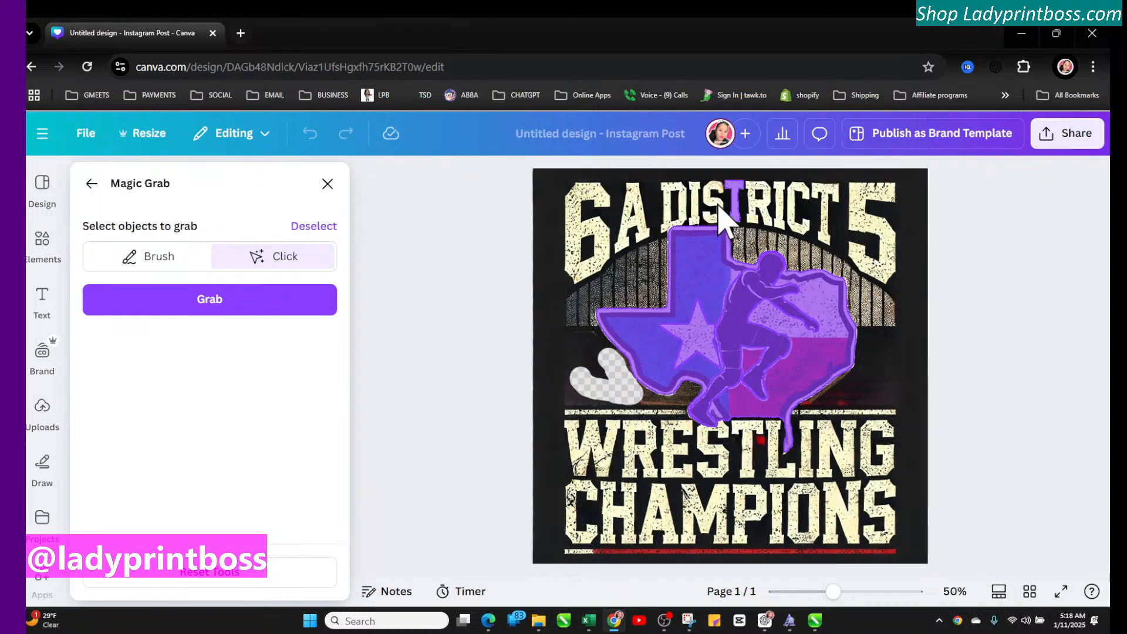
pyautogui.click(707, 197)
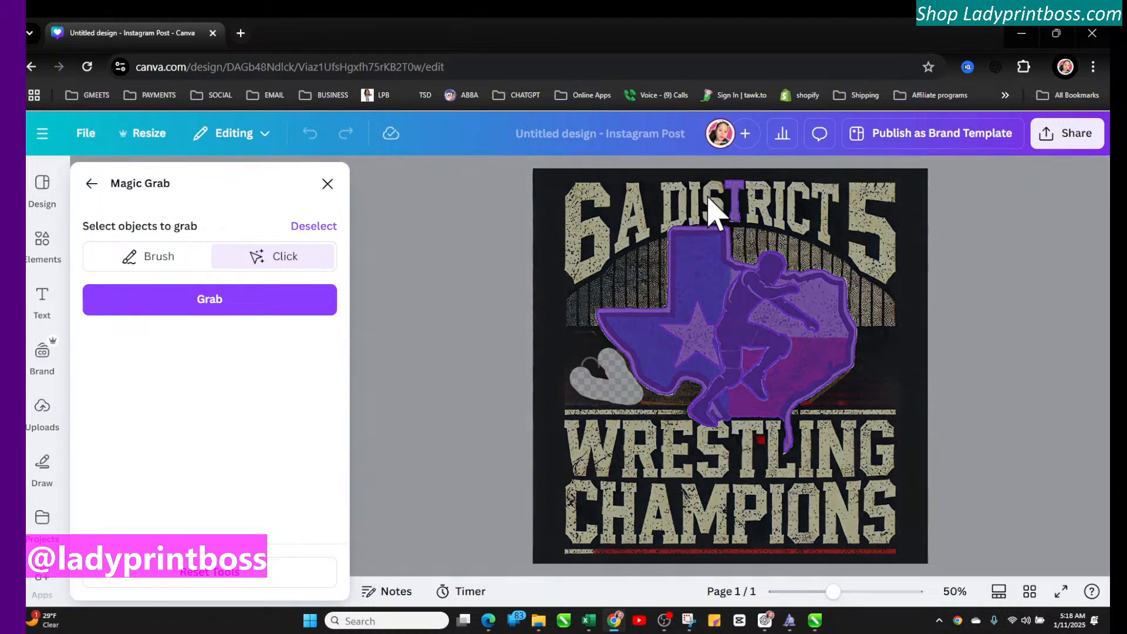
pyautogui.click(328, 184)
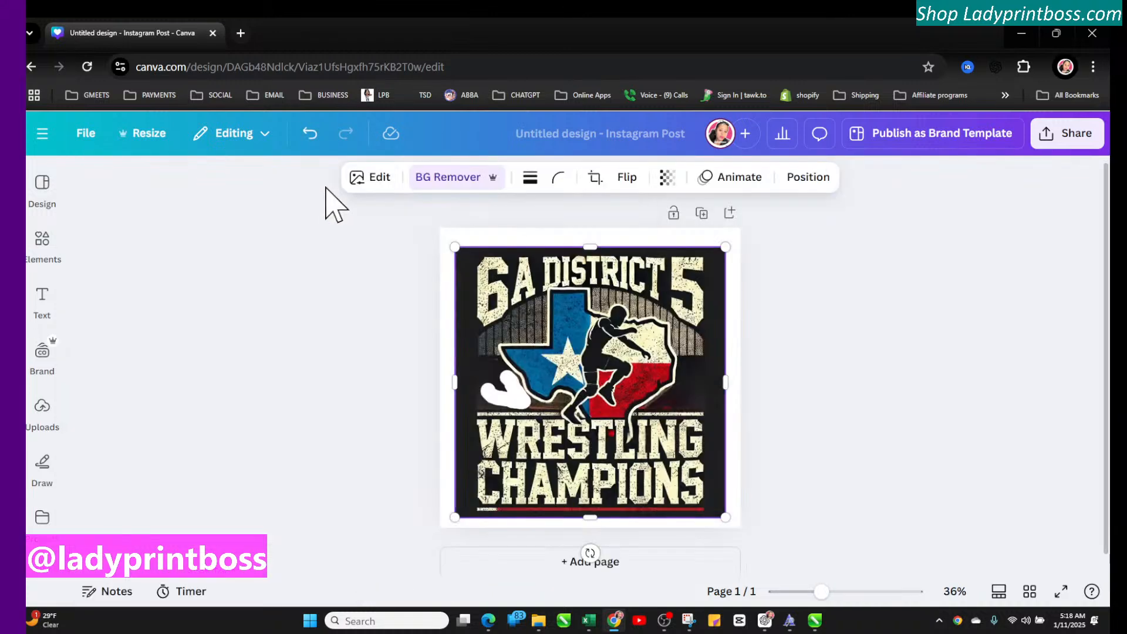
# Step: Use Magic Grab with brush size 40 to grab the lettering, arched band, Texas shape and wrestler from the artwork
pyautogui.click(370, 178)
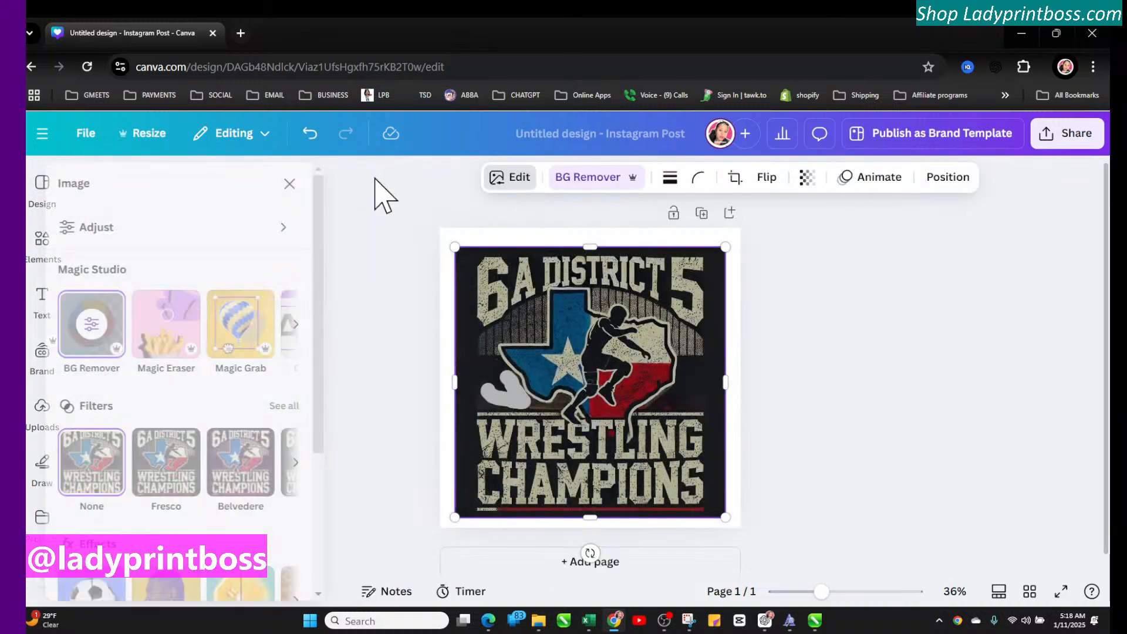
pyautogui.click(260, 339)
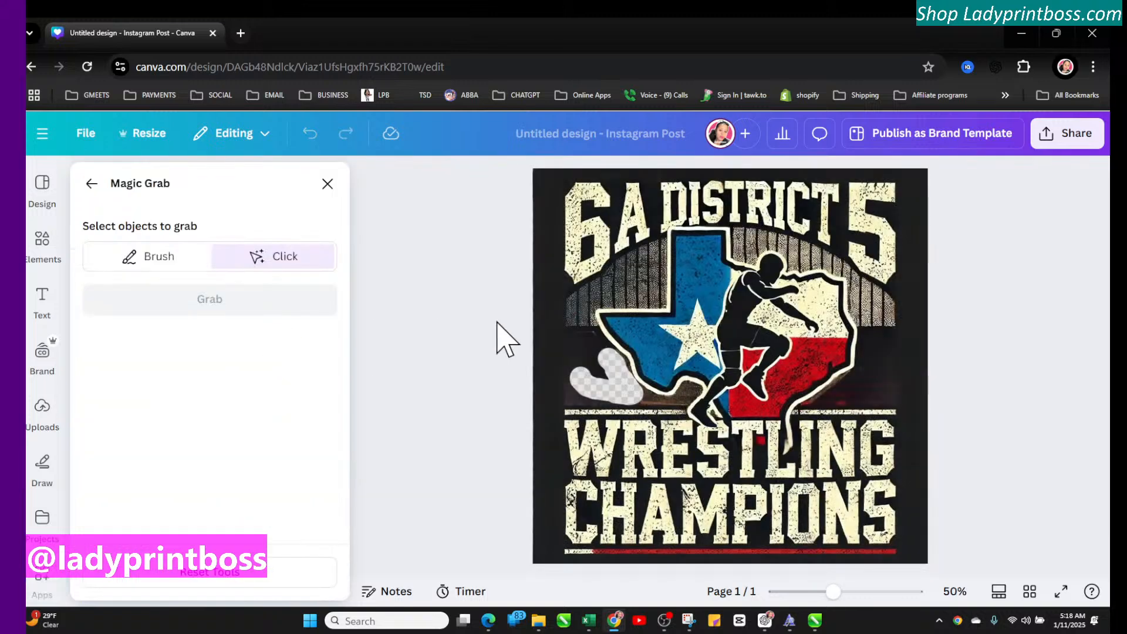
pyautogui.click(141, 264)
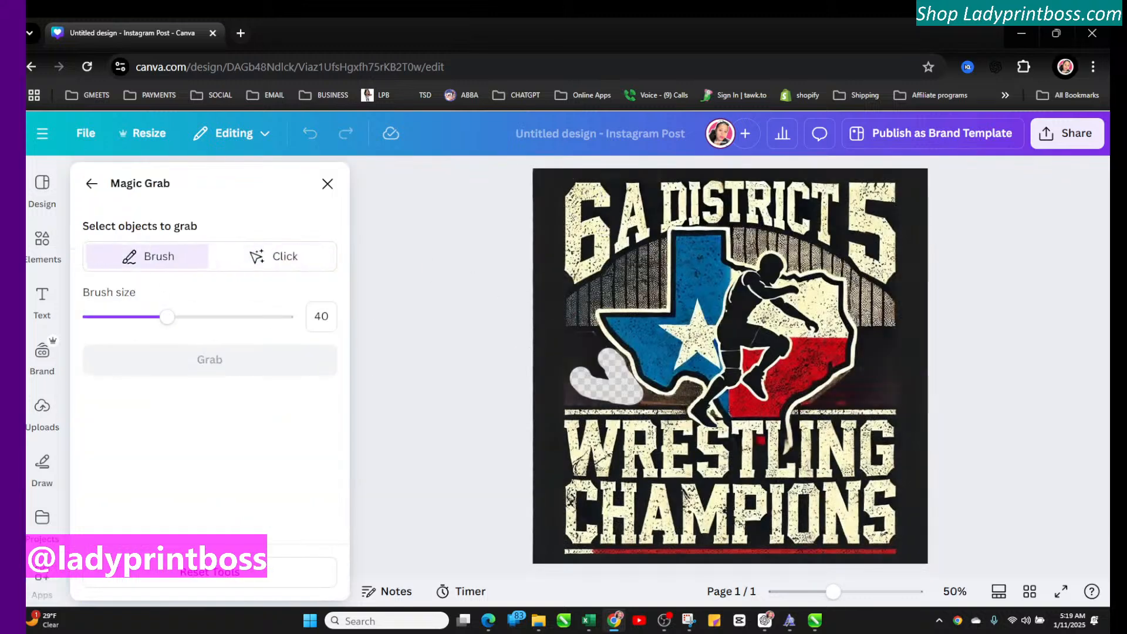
pyautogui.moveTo(579, 194)
pyautogui.mouseDown()
pyautogui.moveTo(848, 189)
pyautogui.moveTo(883, 221)
pyautogui.moveTo(894, 195)
pyautogui.moveTo(891, 253)
pyautogui.moveTo(865, 262)
pyautogui.moveTo(799, 231)
pyautogui.moveTo(582, 221)
pyautogui.moveTo(585, 266)
pyautogui.moveTo(658, 236)
pyautogui.moveTo(721, 227)
pyautogui.moveTo(882, 241)
pyautogui.moveTo(868, 236)
pyautogui.moveTo(860, 276)
pyautogui.moveTo(871, 302)
pyautogui.mouseUp()
pyautogui.moveTo(873, 304)
pyautogui.mouseDown()
pyautogui.moveTo(675, 244)
pyautogui.moveTo(583, 279)
pyautogui.moveTo(579, 303)
pyautogui.moveTo(612, 304)
pyautogui.moveTo(671, 271)
pyautogui.moveTo(675, 298)
pyautogui.moveTo(662, 316)
pyautogui.moveTo(621, 320)
pyautogui.moveTo(630, 337)
pyautogui.moveTo(657, 369)
pyautogui.moveTo(717, 362)
pyautogui.moveTo(727, 385)
pyautogui.moveTo(714, 424)
pyautogui.moveTo(760, 418)
pyautogui.moveTo(776, 422)
pyautogui.moveTo(774, 436)
pyautogui.moveTo(778, 392)
pyautogui.moveTo(838, 354)
pyautogui.moveTo(842, 321)
pyautogui.moveTo(880, 309)
pyautogui.moveTo(732, 285)
pyautogui.moveTo(784, 313)
pyautogui.moveTo(790, 338)
pyautogui.moveTo(733, 325)
pyautogui.moveTo(717, 306)
pyautogui.moveTo(694, 330)
pyautogui.moveTo(694, 358)
pyautogui.mouseUp()
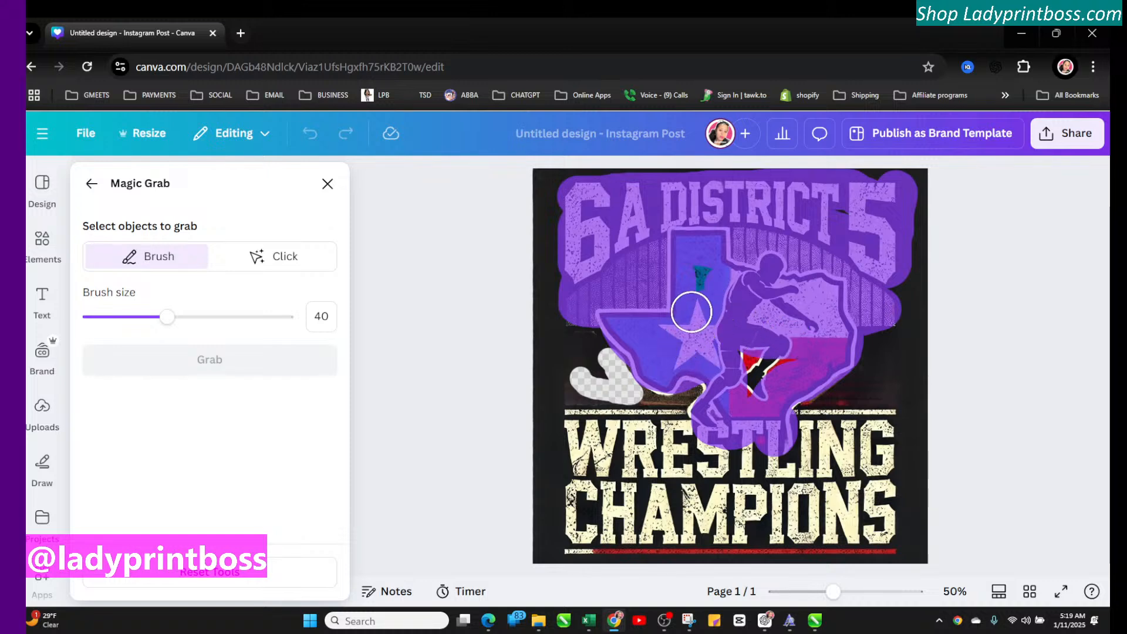
pyautogui.moveTo(691, 311)
pyautogui.mouseDown()
pyautogui.moveTo(753, 356)
pyautogui.moveTo(782, 358)
pyautogui.moveTo(755, 377)
pyautogui.moveTo(736, 427)
pyautogui.moveTo(570, 426)
pyautogui.moveTo(584, 452)
pyautogui.moveTo(580, 542)
pyautogui.moveTo(876, 542)
pyautogui.moveTo(880, 417)
pyautogui.moveTo(793, 426)
pyautogui.moveTo(865, 448)
pyautogui.moveTo(599, 459)
pyautogui.moveTo(864, 484)
pyautogui.moveTo(606, 497)
pyautogui.moveTo(661, 512)
pyautogui.moveTo(849, 510)
pyautogui.mouseUp()
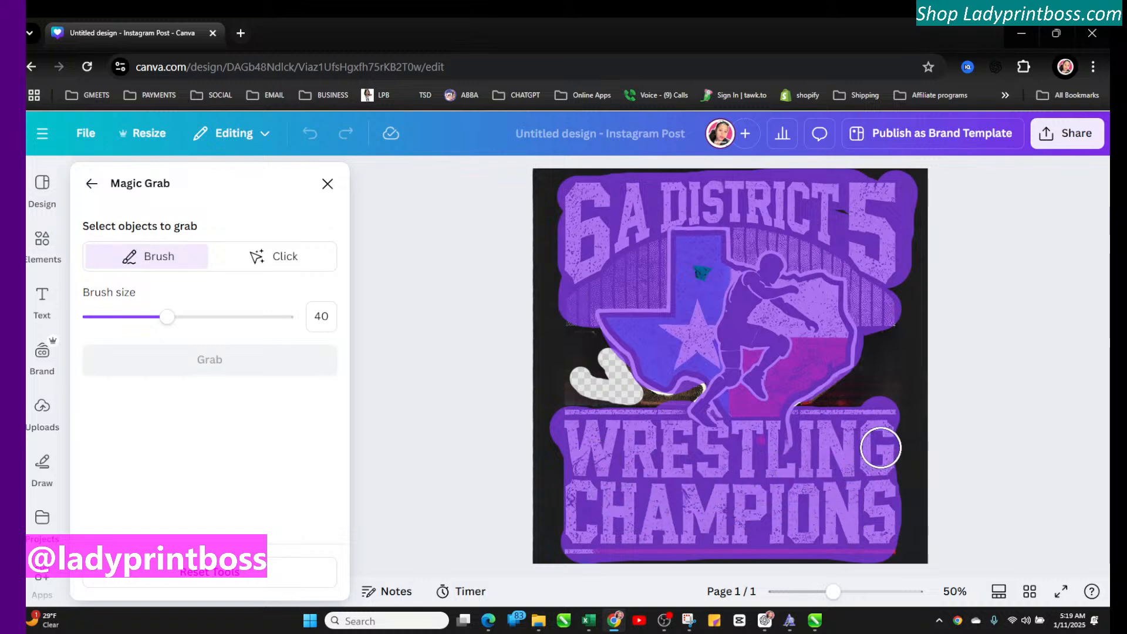
pyautogui.moveTo(881, 448); pyautogui.dragTo(878, 445)
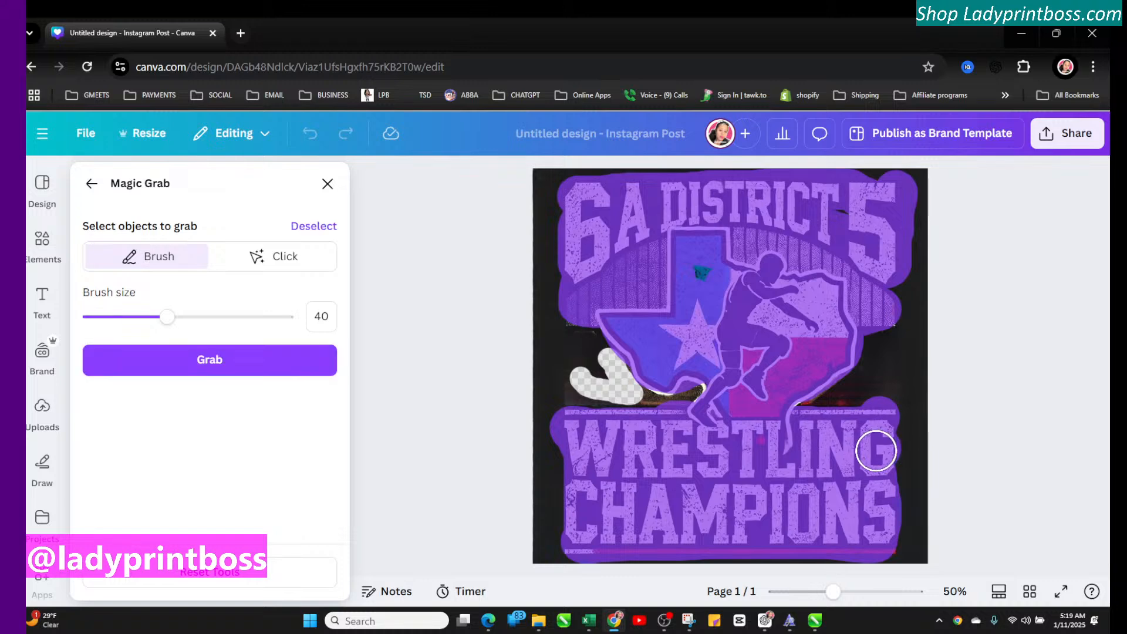
pyautogui.click(225, 360)
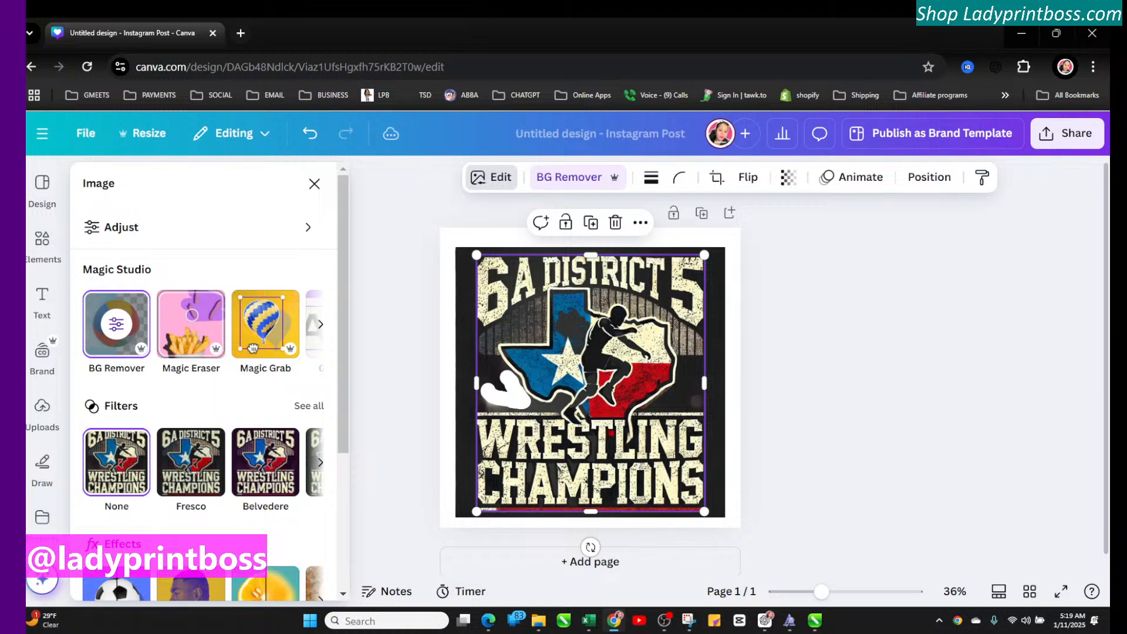
# Step: Move the grabbed artwork off its dark background and delete the leftover background image
pyautogui.moveTo(563, 330); pyautogui.dragTo(625, 368)
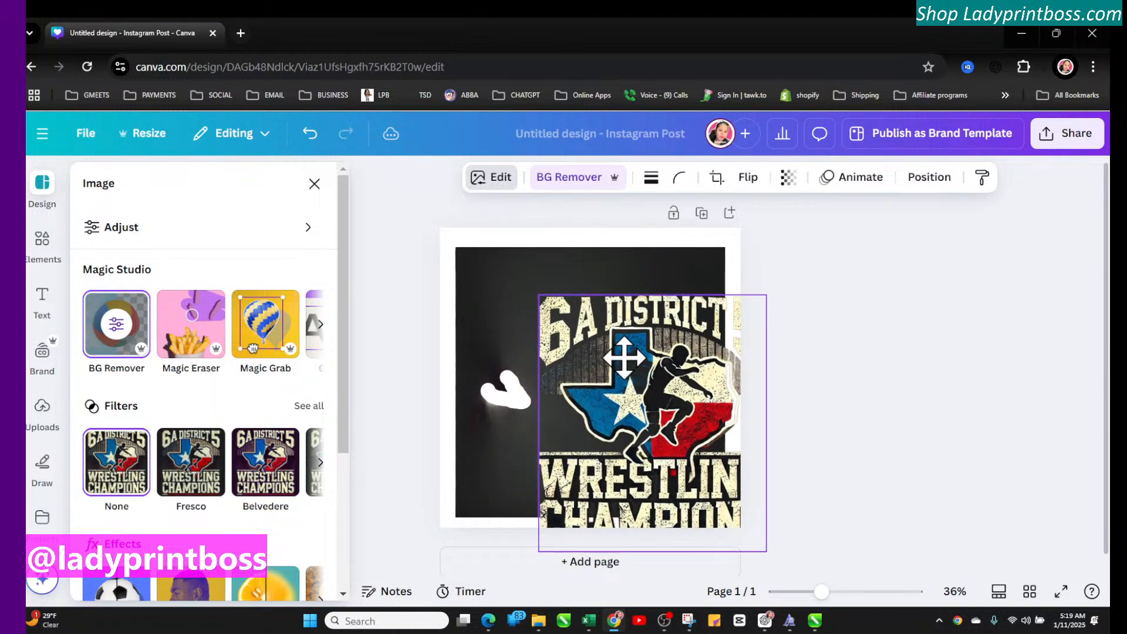
pyautogui.click(503, 298)
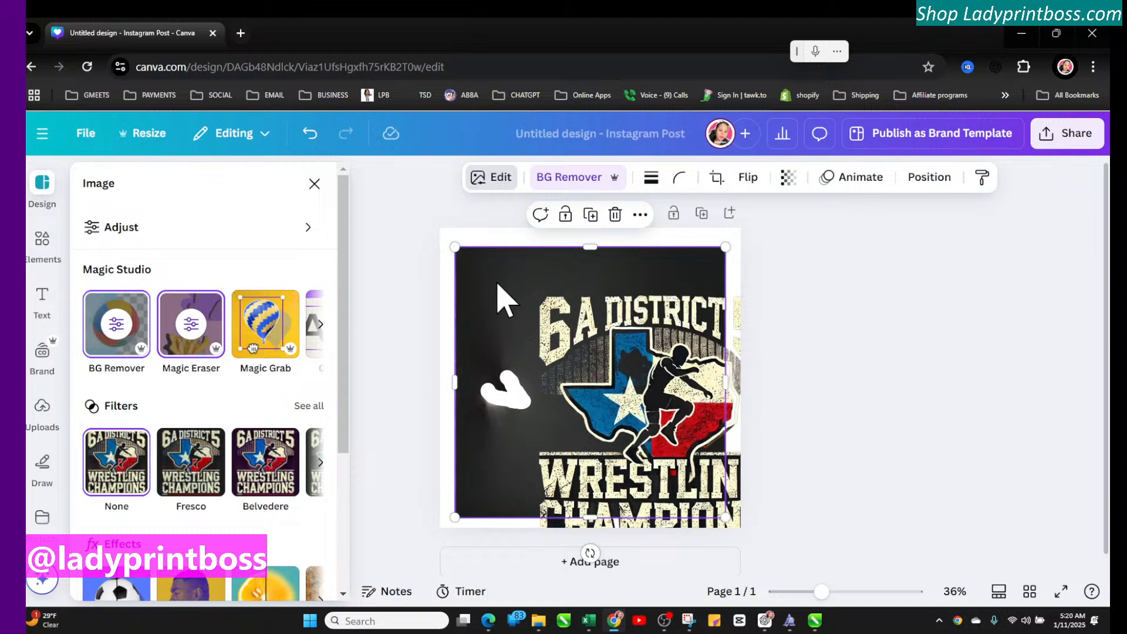
pyautogui.click(616, 215)
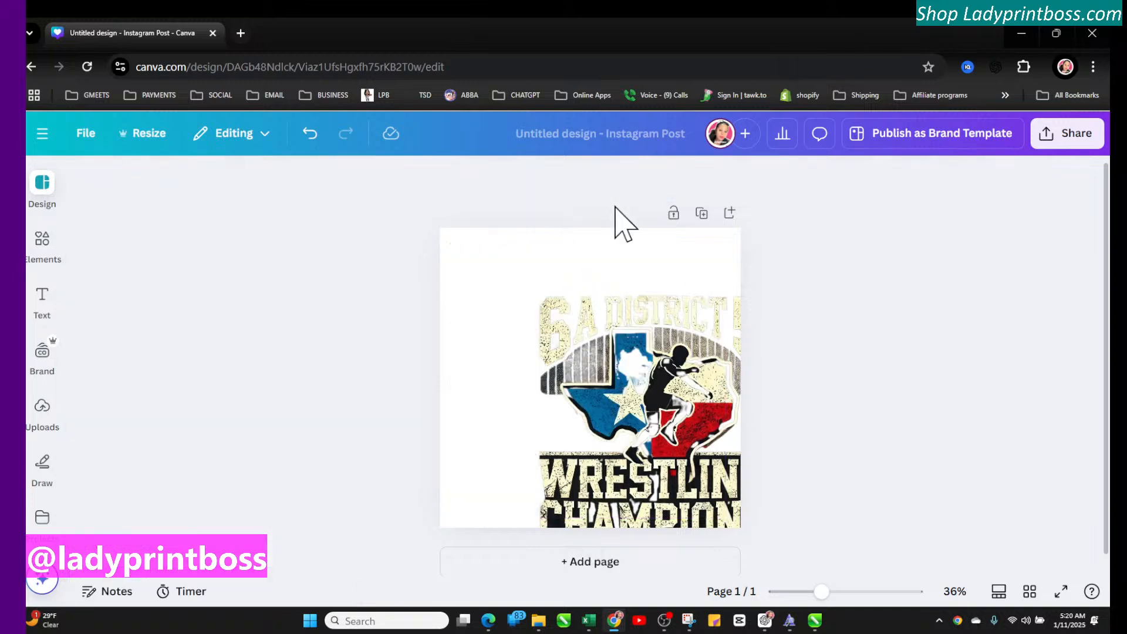
# Step: Move the grabbed artwork back to the middle of the page, deselect it and inspect the cut-out closely
pyautogui.click(631, 346)
pyautogui.moveTo(649, 400); pyautogui.dragTo(581, 356)
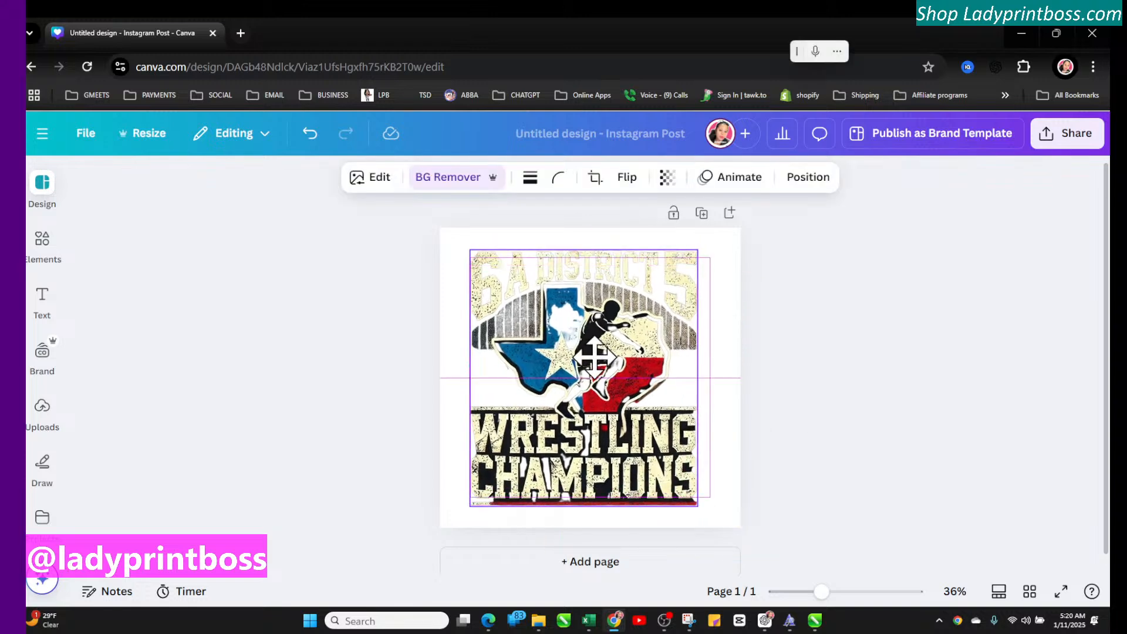
pyautogui.click(238, 317)
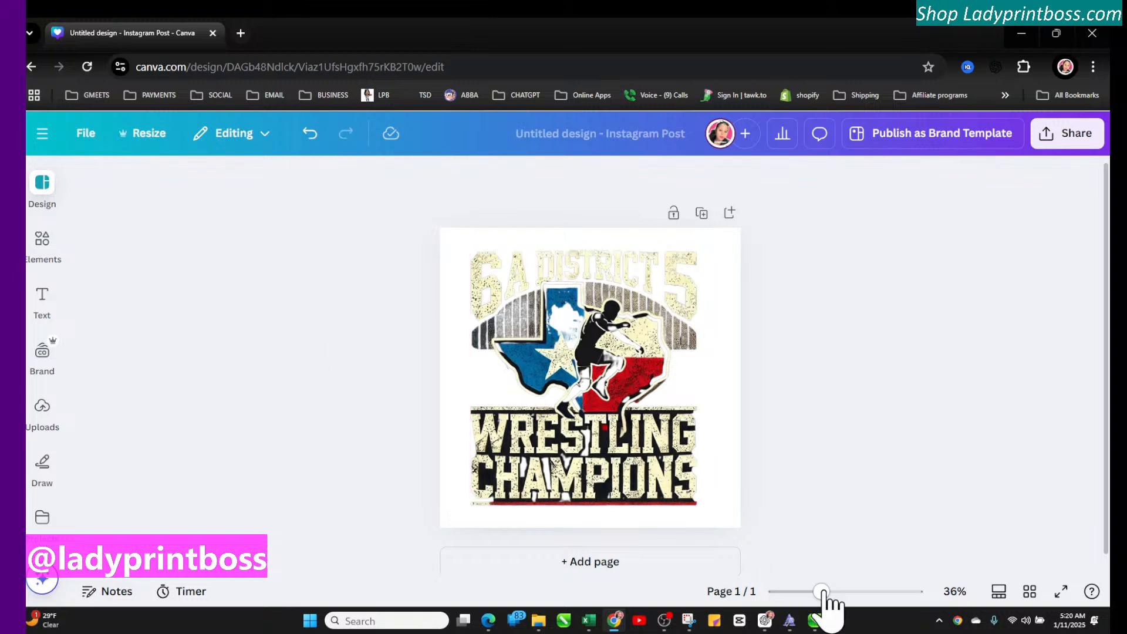
pyautogui.moveTo(821, 591)
pyautogui.mouseDown()
pyautogui.moveTo(850, 592)
pyautogui.moveTo(832, 593)
pyautogui.mouseUp()
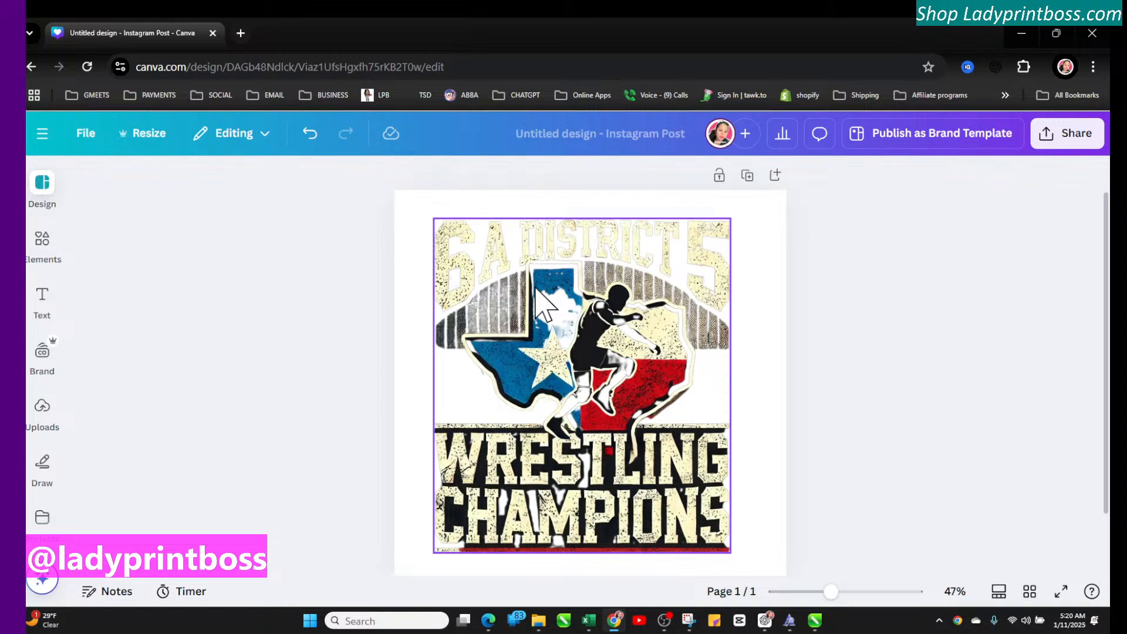
# Step: Undo all edits to the 6A District 5 artwork, including its placement, back to a blank page
pyautogui.click(309, 133)
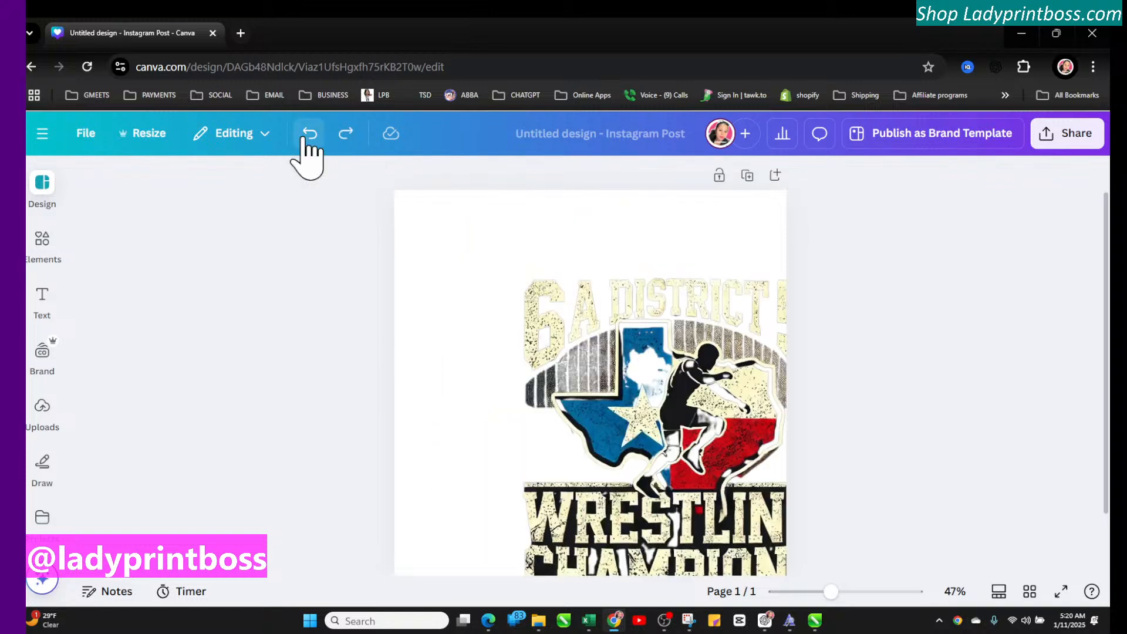
pyautogui.click(309, 134)
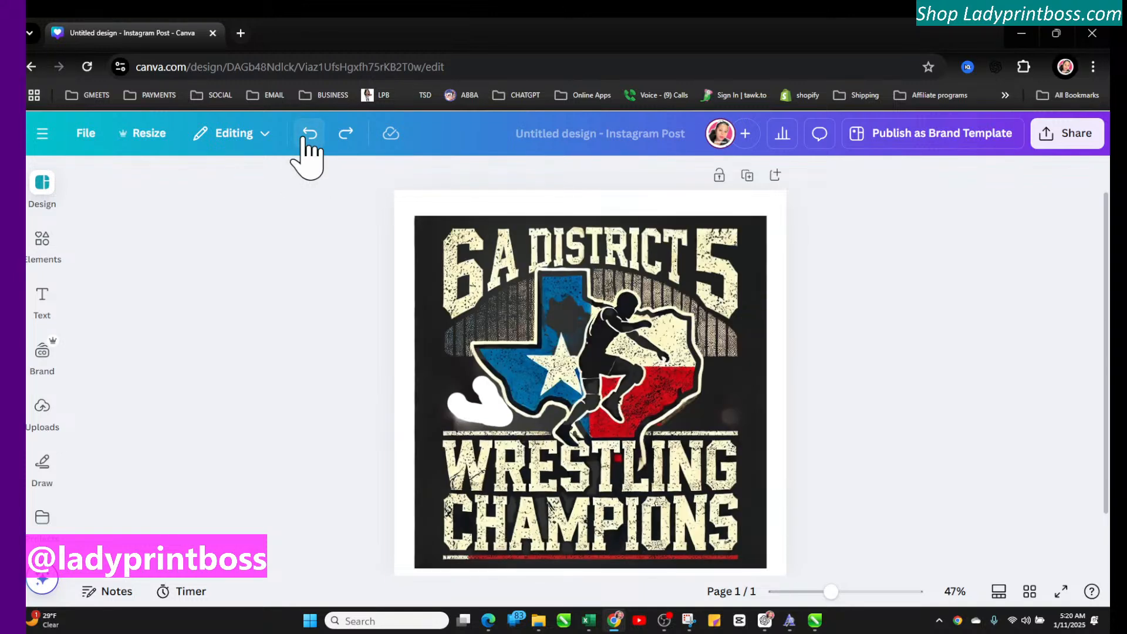
pyautogui.click(308, 134)
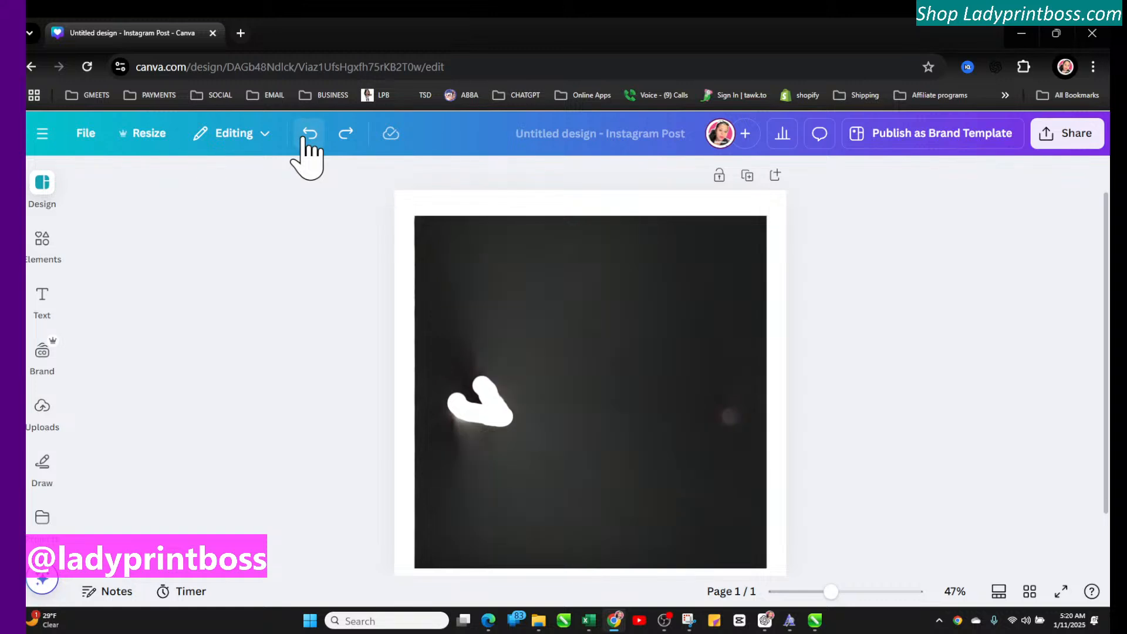
pyautogui.click(308, 134)
pyautogui.click(304, 135)
pyautogui.click(304, 135)
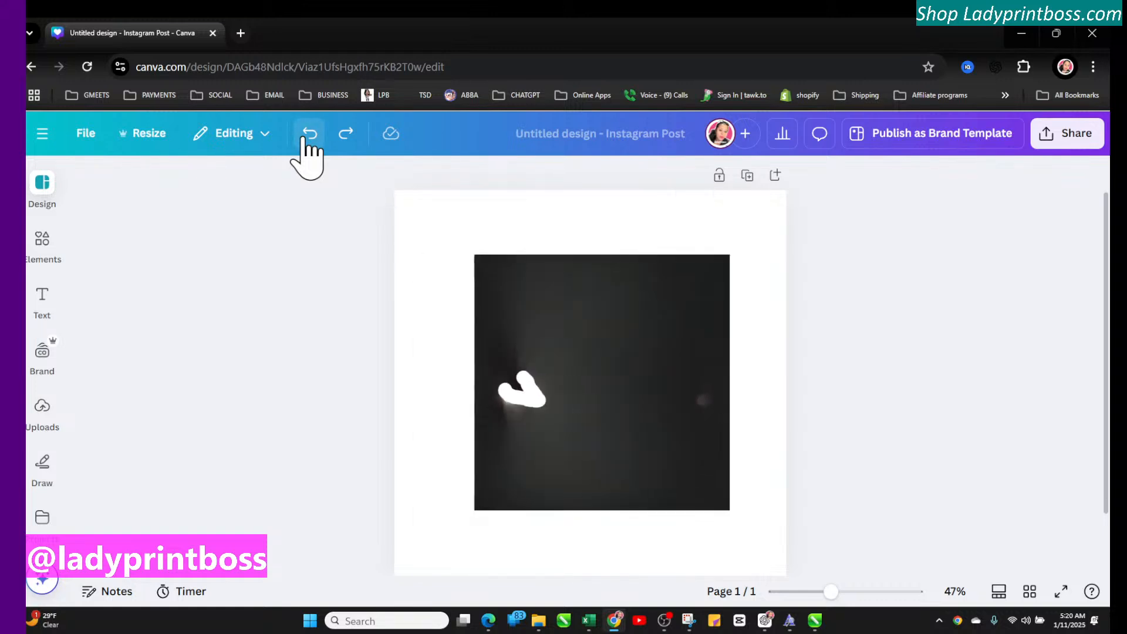
pyautogui.click(304, 135)
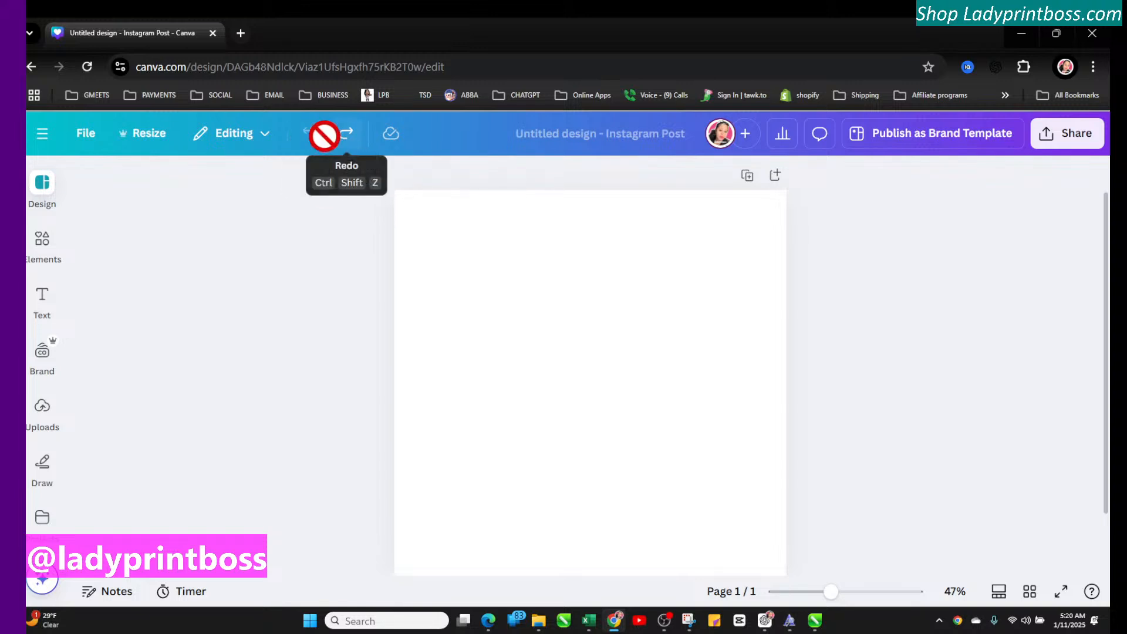
pyautogui.scroll(-1, 552, 366)
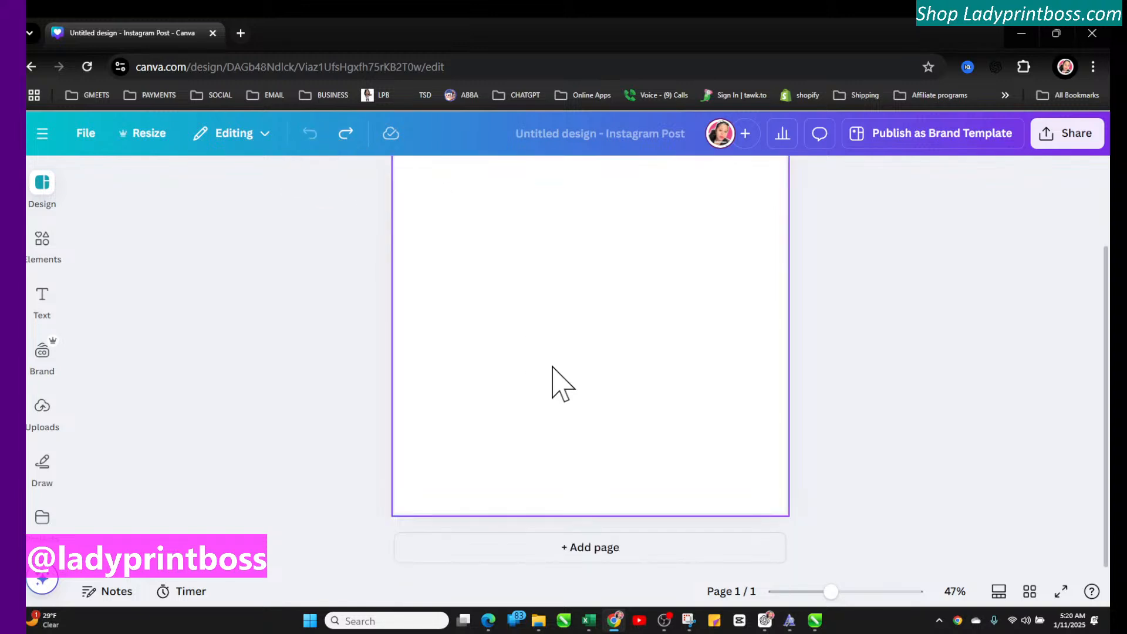
pyautogui.scroll(1, 552, 367)
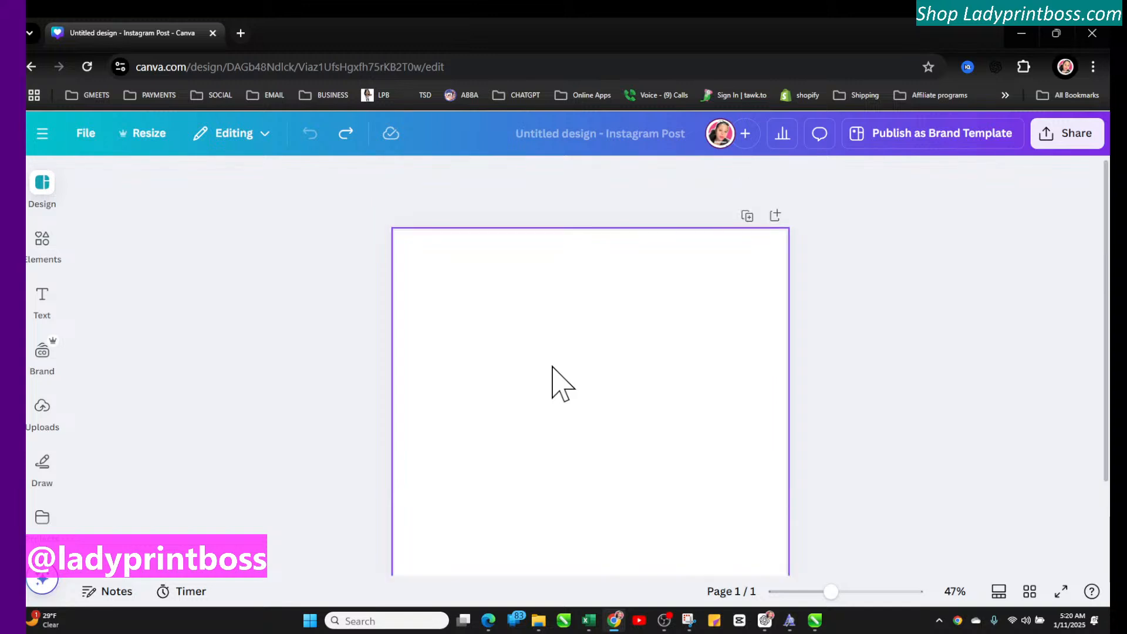
# Step: Redo the edits until the grabbed artwork sits apart from the dark background, and select the background image
pyautogui.click(346, 134)
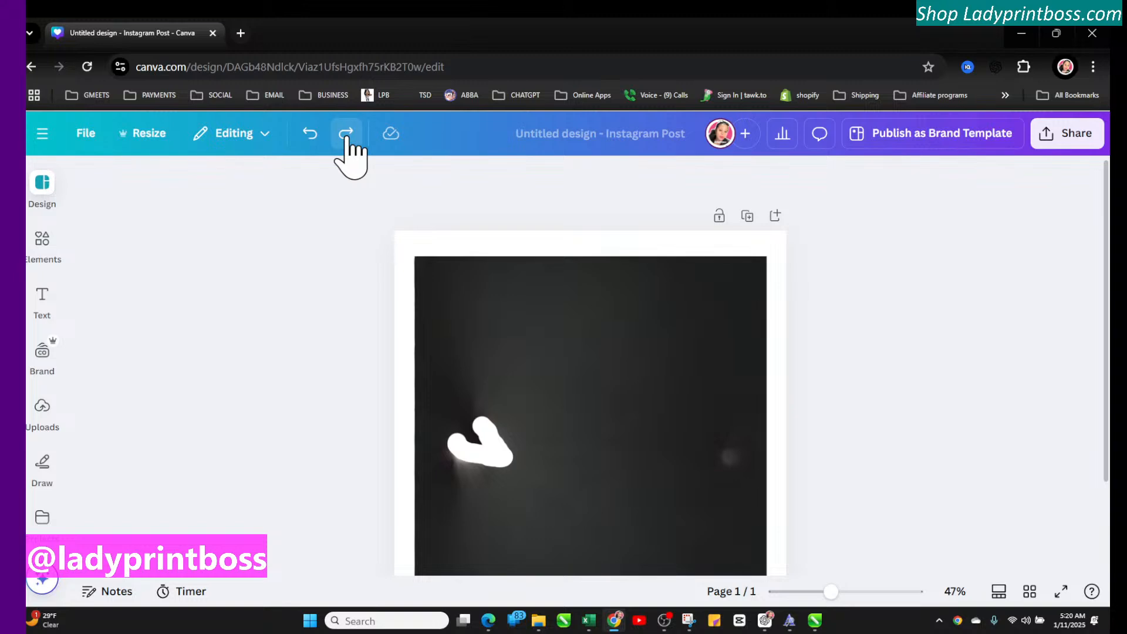
pyautogui.click(346, 138)
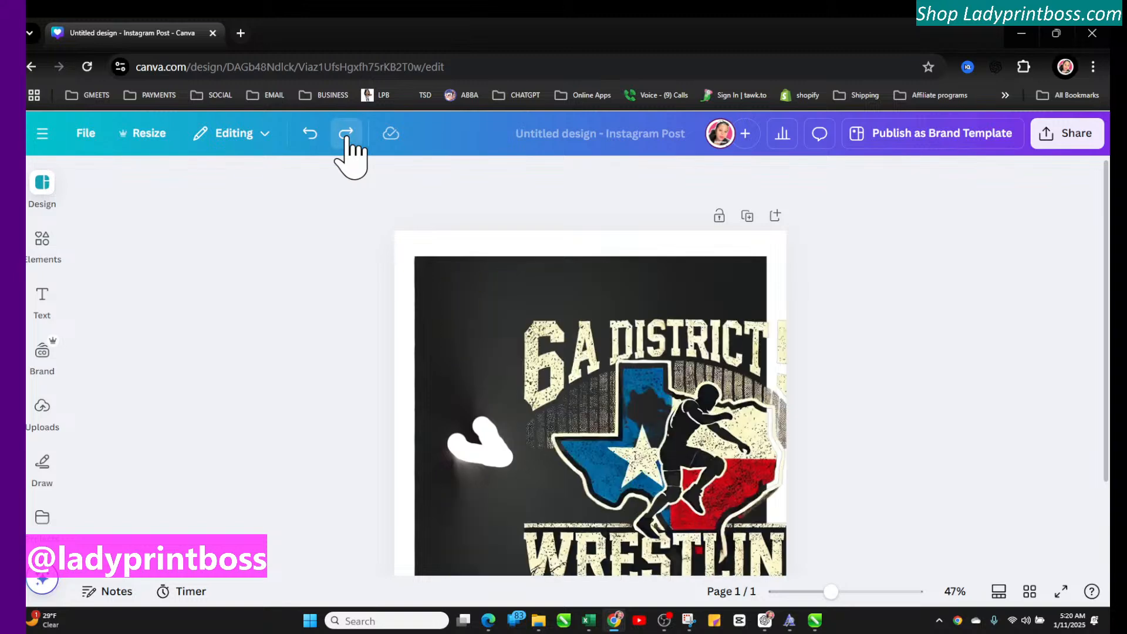
pyautogui.click(461, 297)
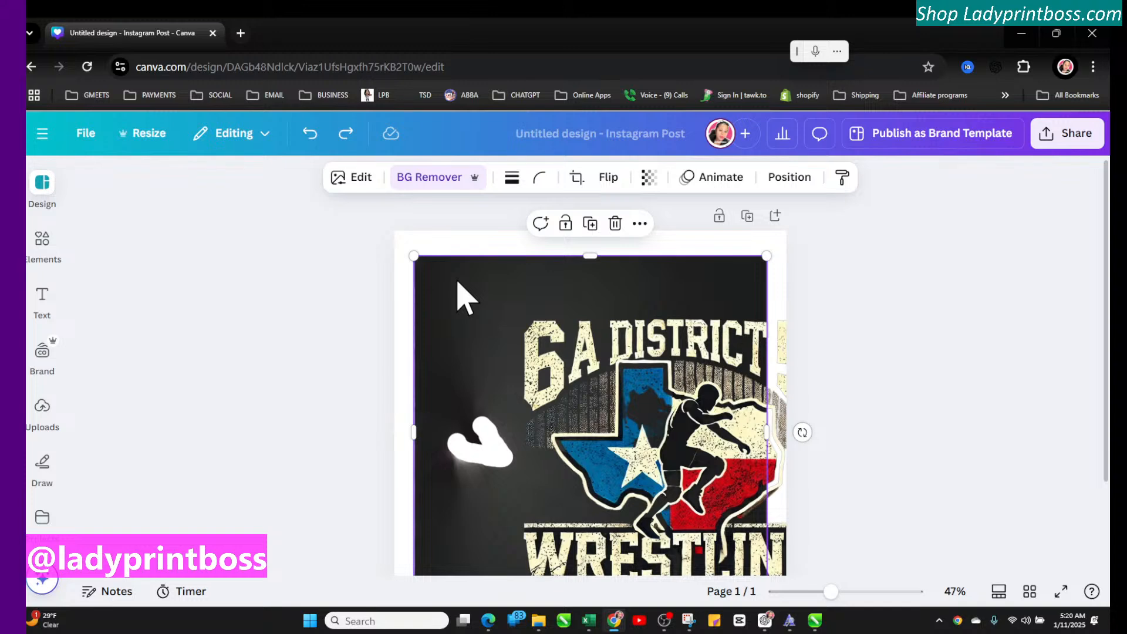
# Step: Undo the redone artwork edits and delete the dark background image remaining on the page
pyautogui.click(309, 135)
pyautogui.click(309, 135)
pyautogui.click(309, 135)
pyautogui.click(309, 135)
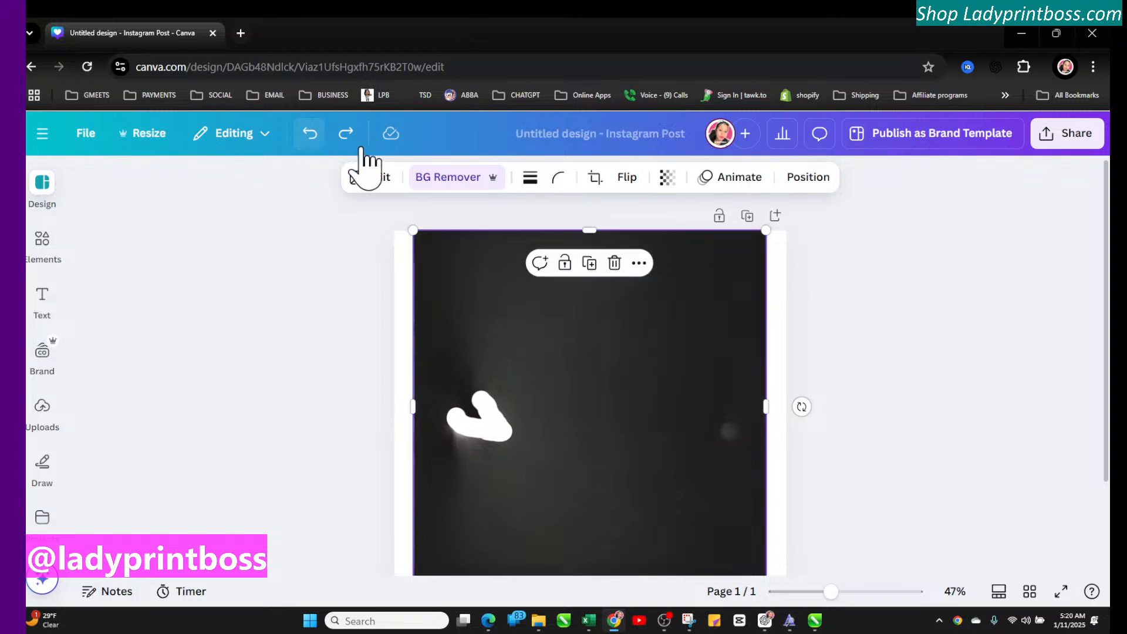
pyautogui.press('Delete')
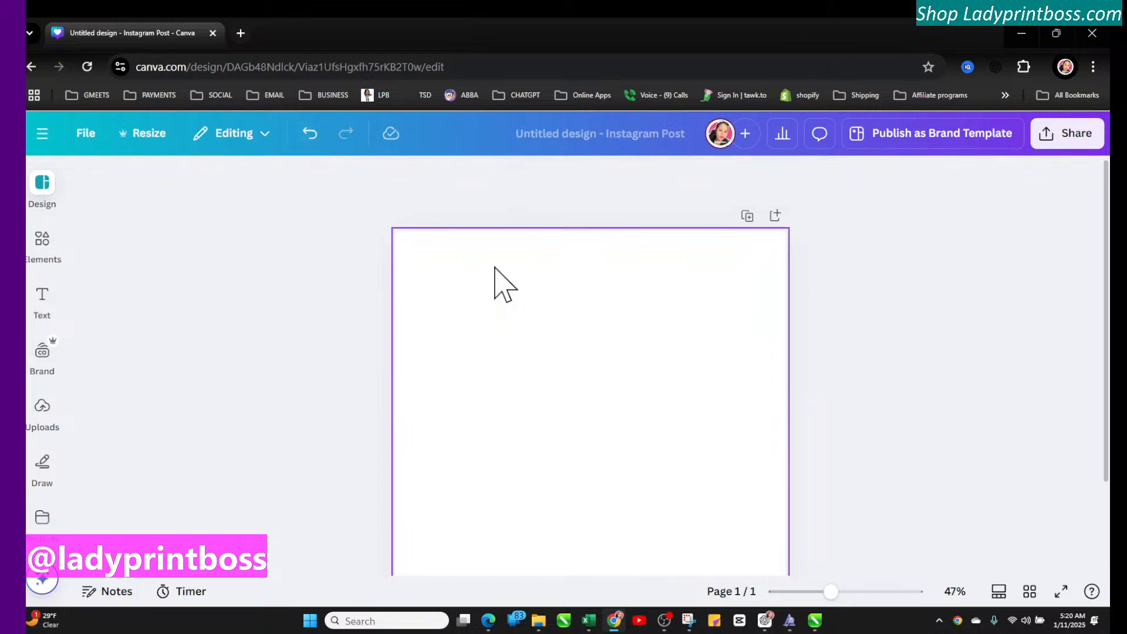
# Step: Place the uploaded wrestlers-and-skull American flag image on the page, enlarge it and move it towards the centre
pyautogui.click(43, 411)
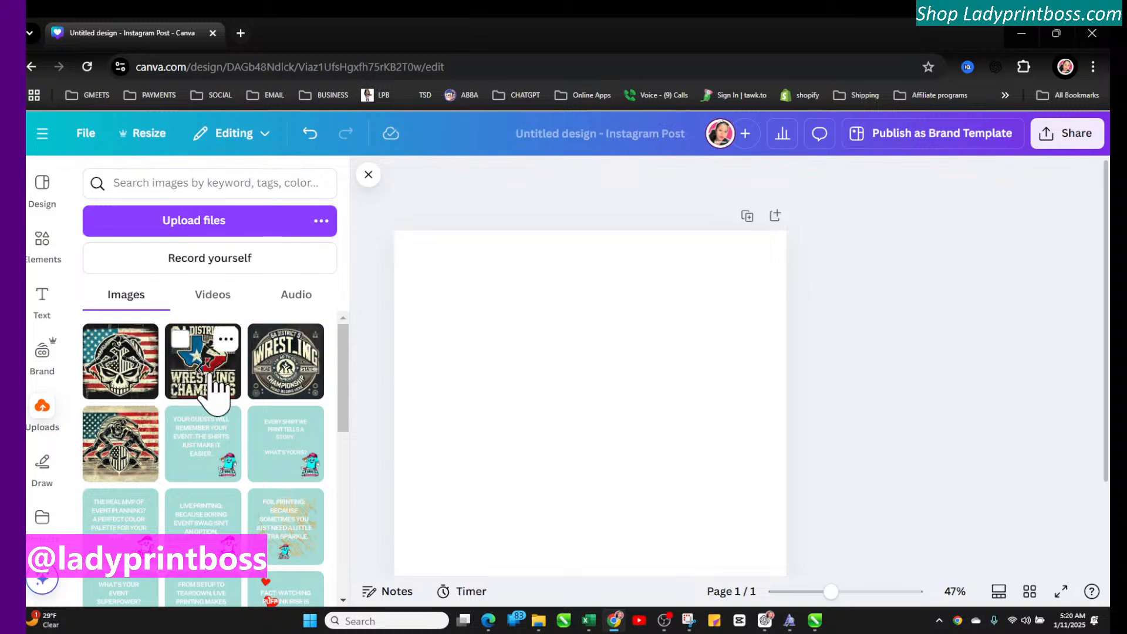
pyautogui.click(119, 381)
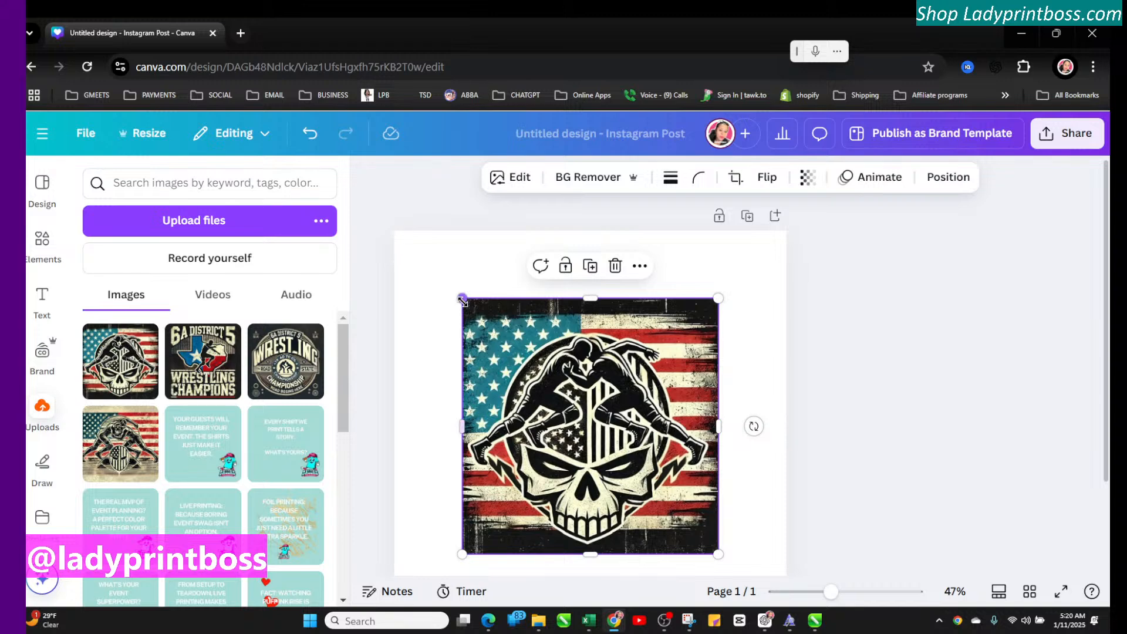
pyautogui.moveTo(461, 300); pyautogui.dragTo(394, 231)
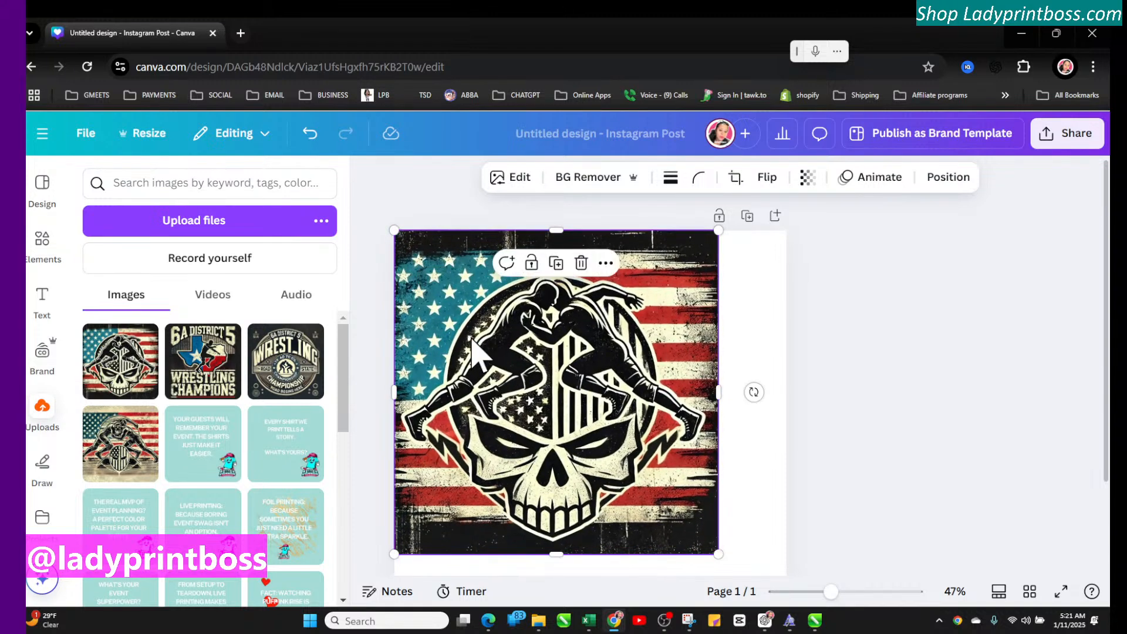
pyautogui.moveTo(473, 344); pyautogui.dragTo(494, 353)
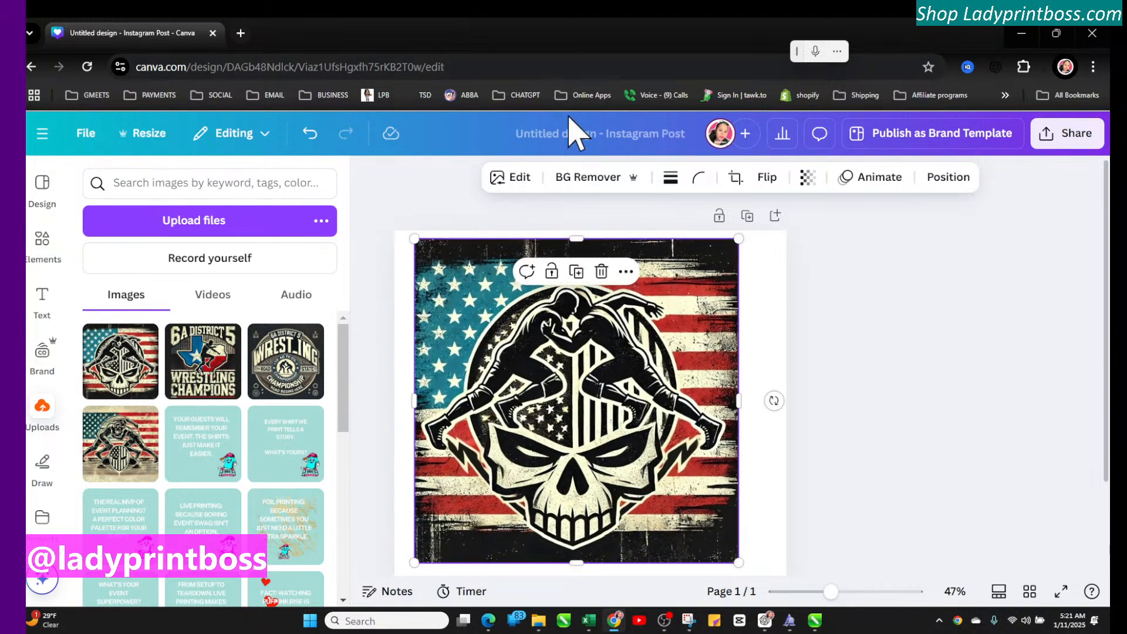
# Step: Try to remove the background of the skull-and-flag image, and reposition the image within the page
pyautogui.click(594, 178)
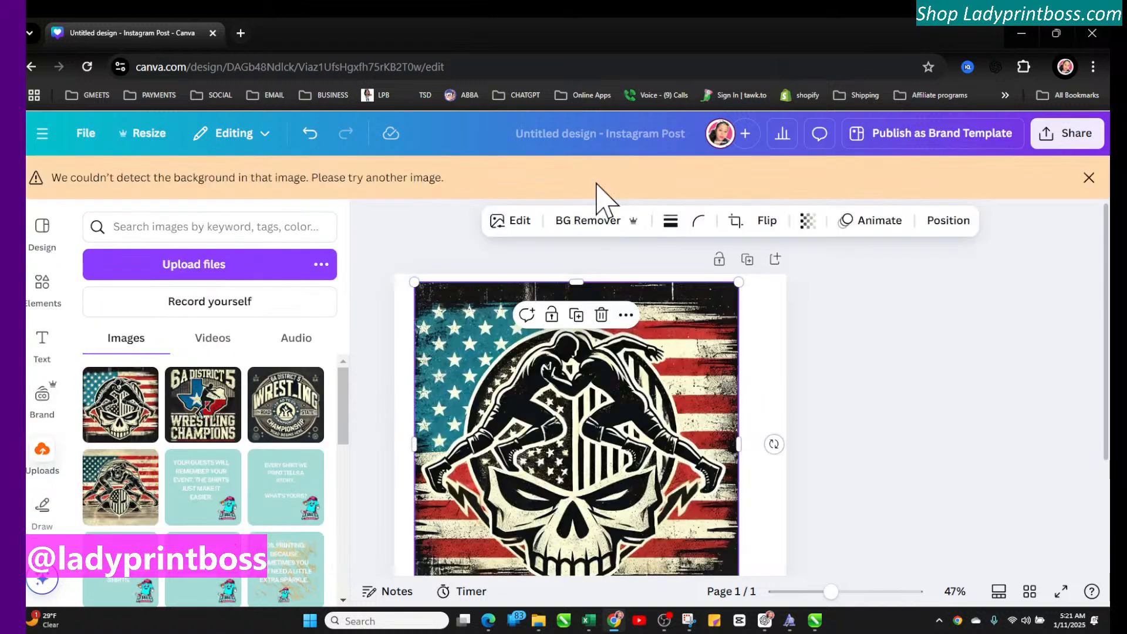
pyautogui.scroll(-2, 810, 385)
pyautogui.moveTo(650, 324); pyautogui.dragTo(650, 358)
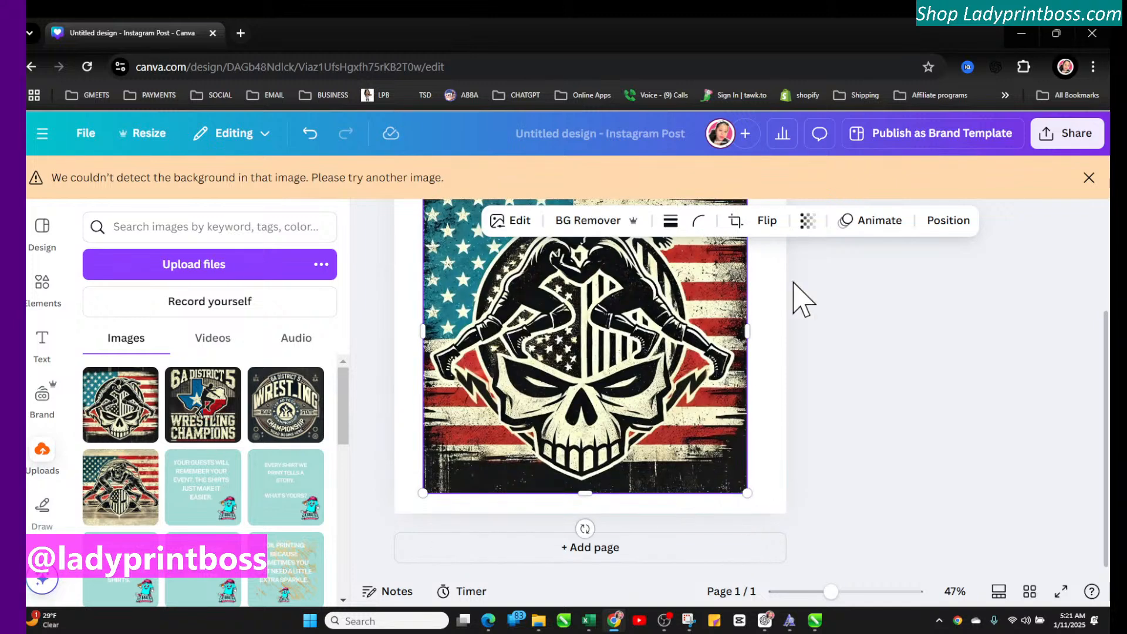
pyautogui.moveTo(744, 352)
pyautogui.mouseDown()
pyautogui.moveTo(805, 385)
pyautogui.moveTo(712, 370)
pyautogui.moveTo(737, 342)
pyautogui.moveTo(731, 361)
pyautogui.mouseUp()
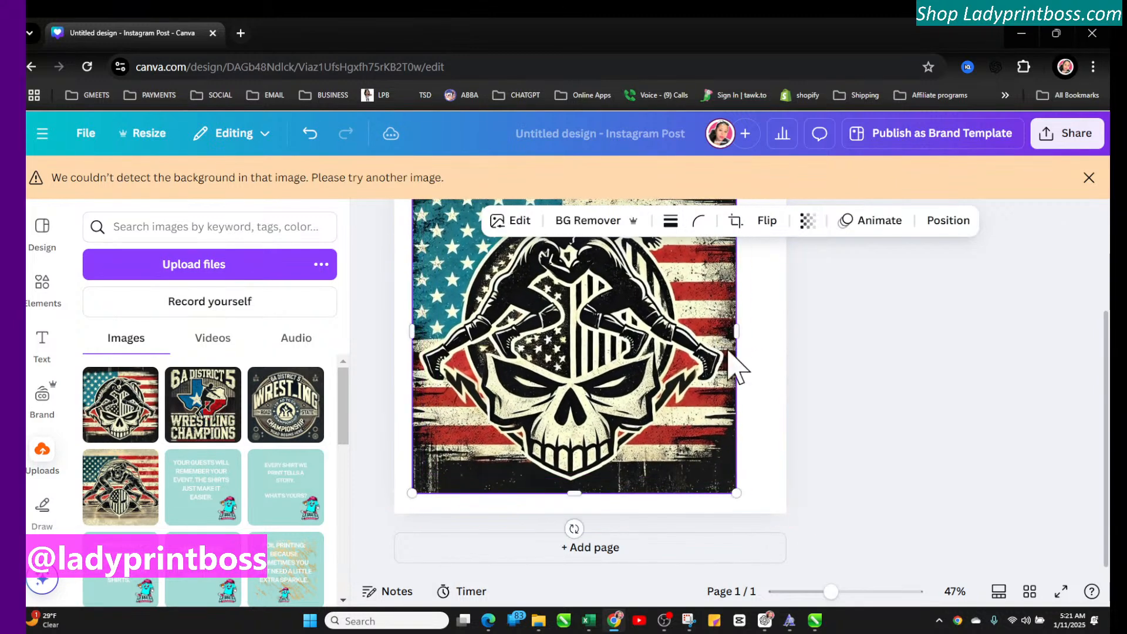
# Step: Open the image editing options for the skull-and-flag image and shift the image slightly to centre it on the page
pyautogui.click(526, 232)
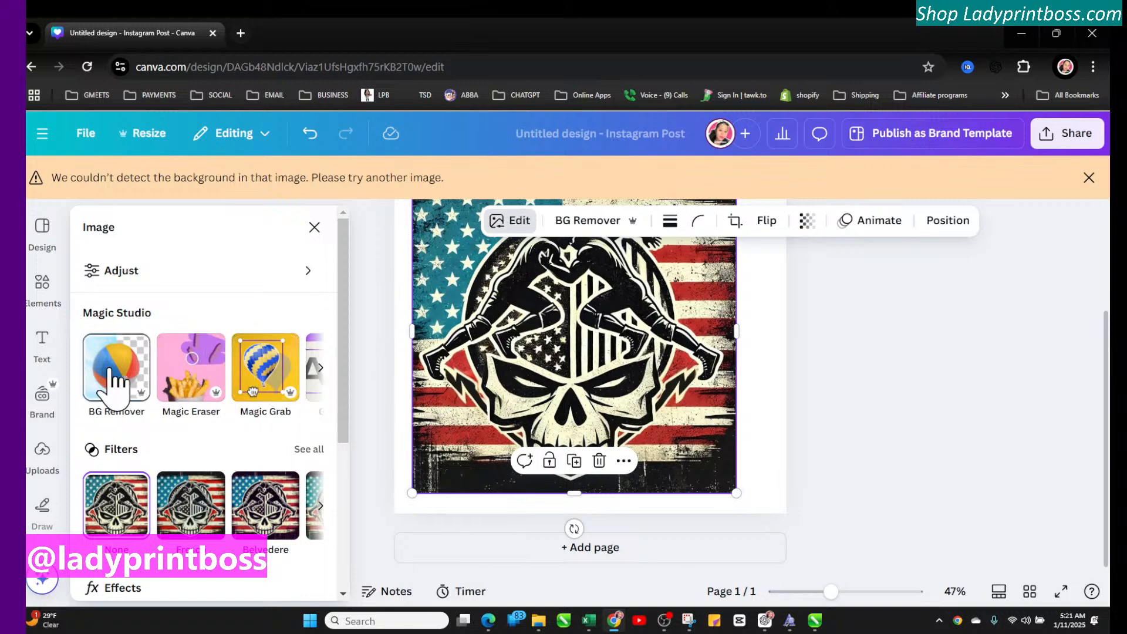
pyautogui.moveTo(500, 382); pyautogui.dragTo(504, 357)
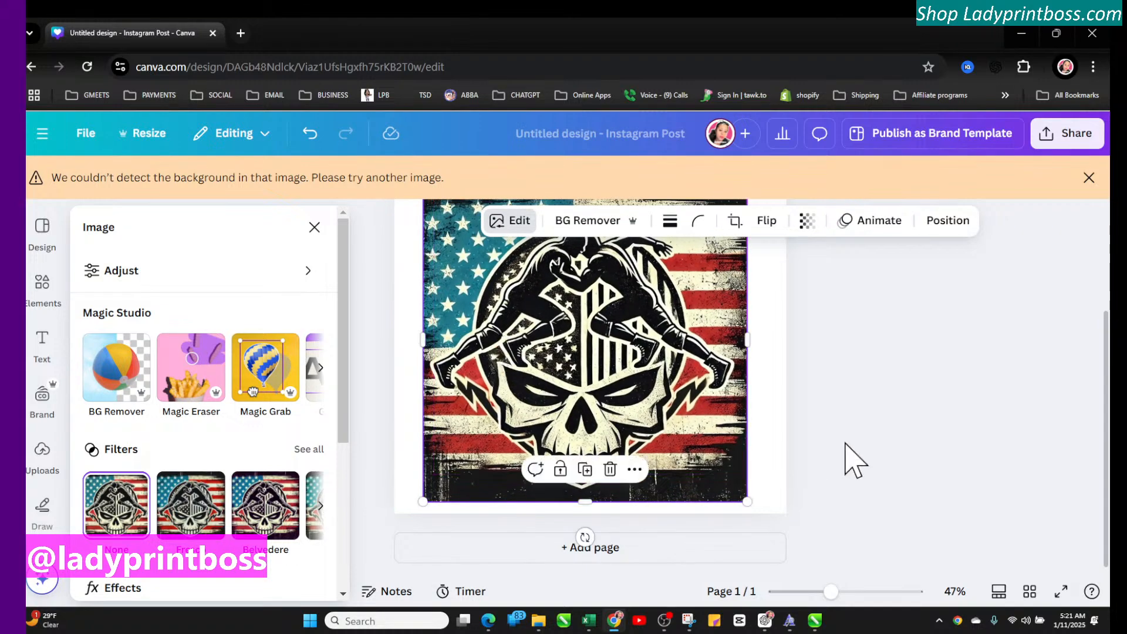
pyautogui.scroll(3, 845, 443)
pyautogui.scroll(-1, 854, 461)
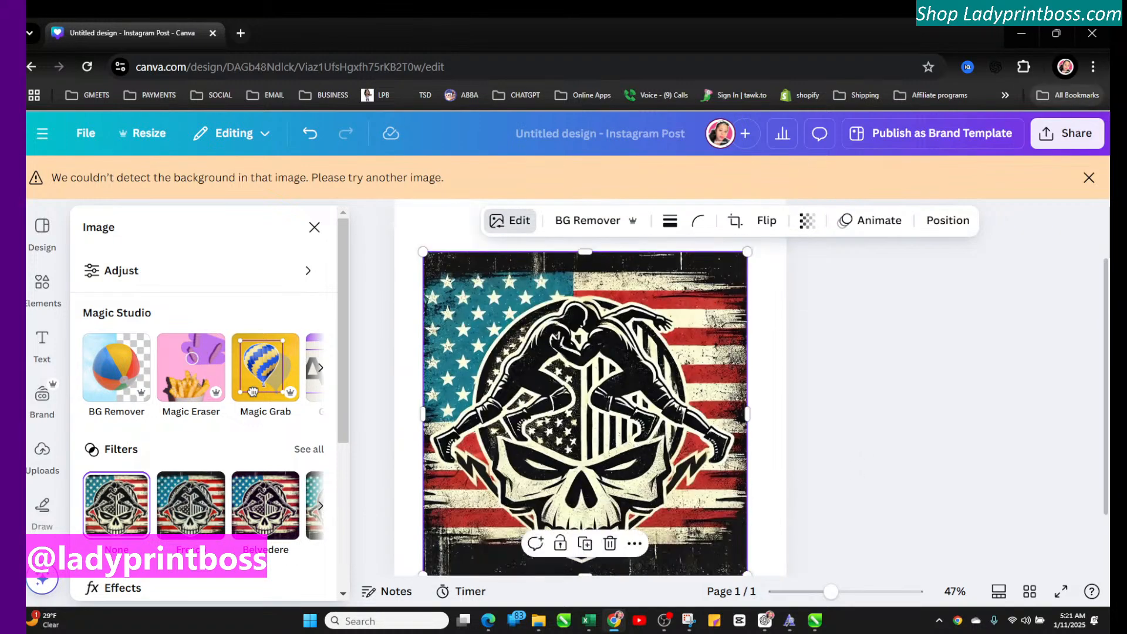
# Step: Dismiss the background-detection notice and enlarge the skull-and-flag image so it nearly fills the page, centred horizontally
pyautogui.click(1088, 177)
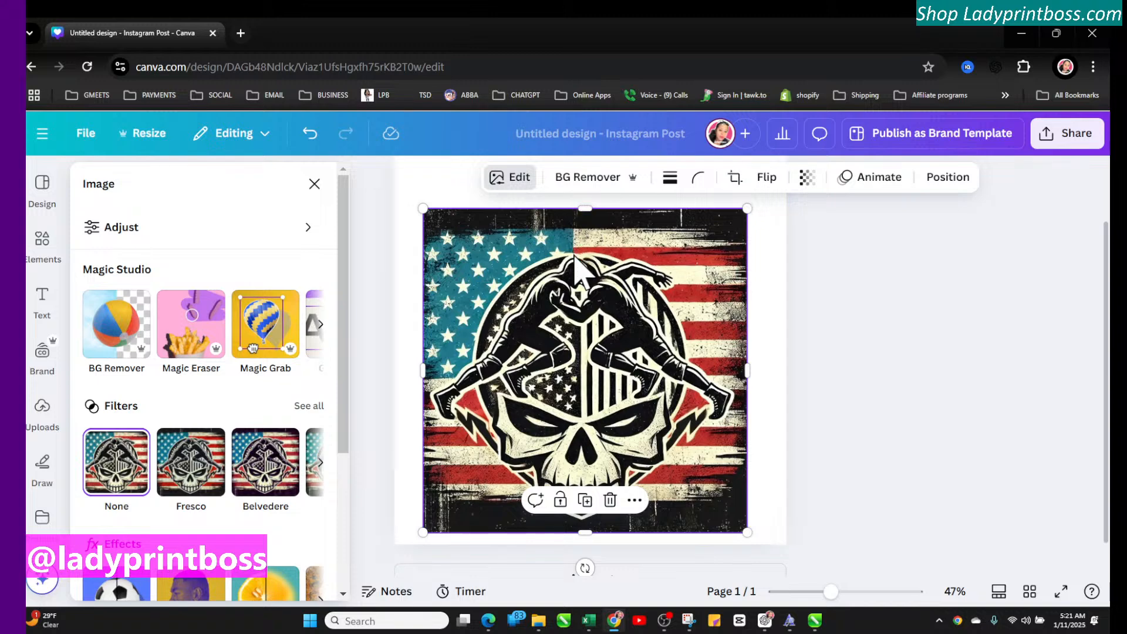
pyautogui.moveTo(582, 261); pyautogui.dragTo(567, 230)
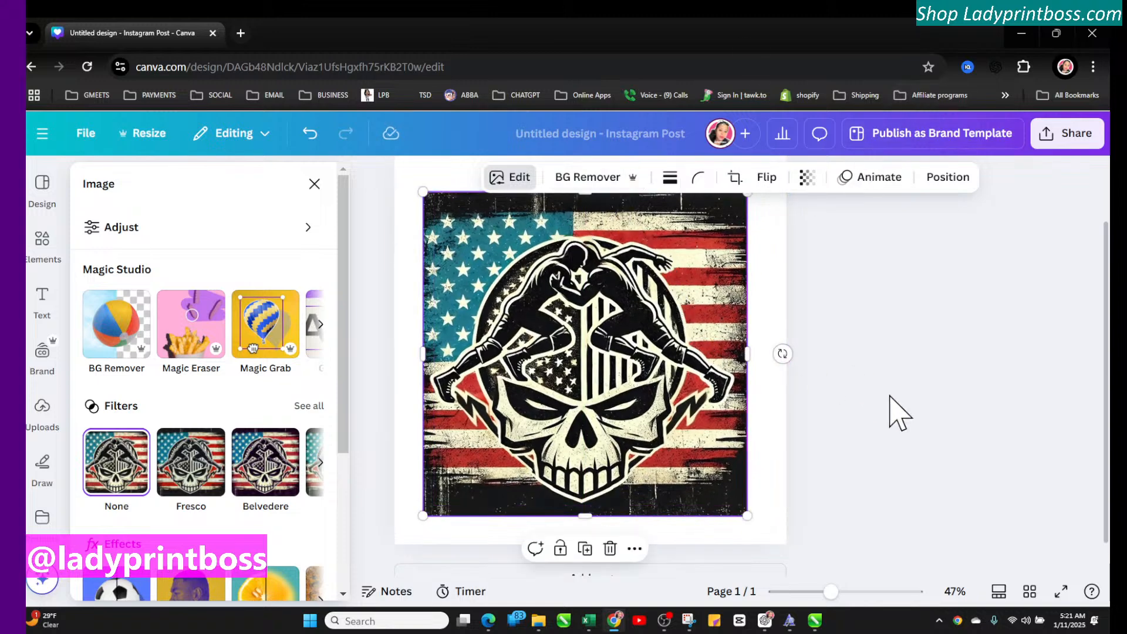
pyautogui.scroll(2, 892, 408)
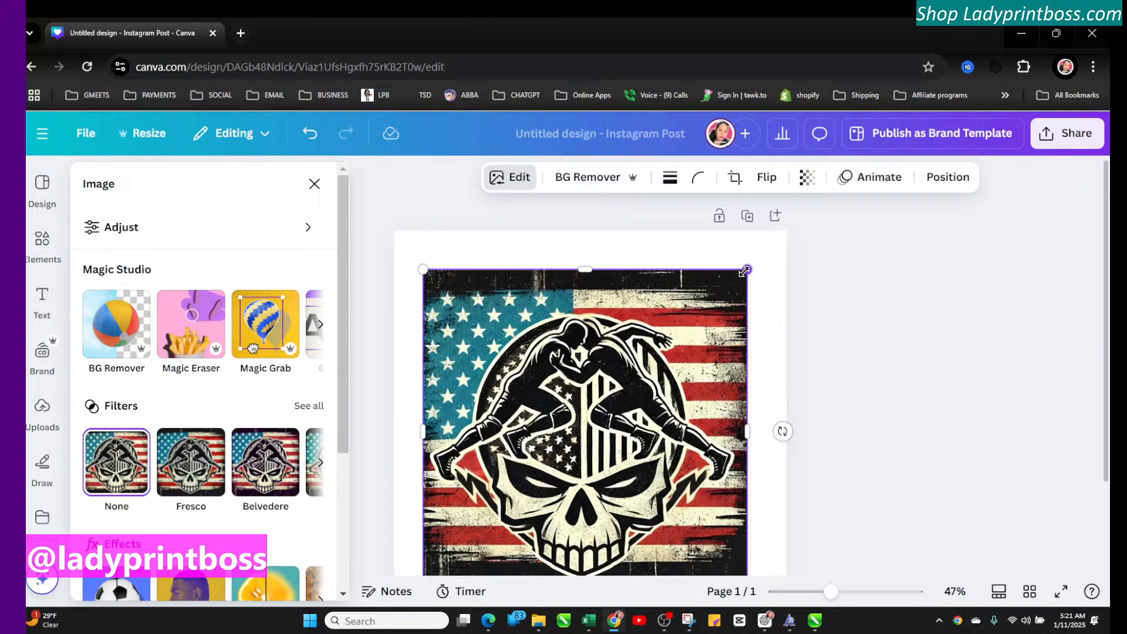
pyautogui.moveTo(744, 270); pyautogui.dragTo(763, 233)
pyautogui.moveTo(598, 300); pyautogui.dragTo(583, 302)
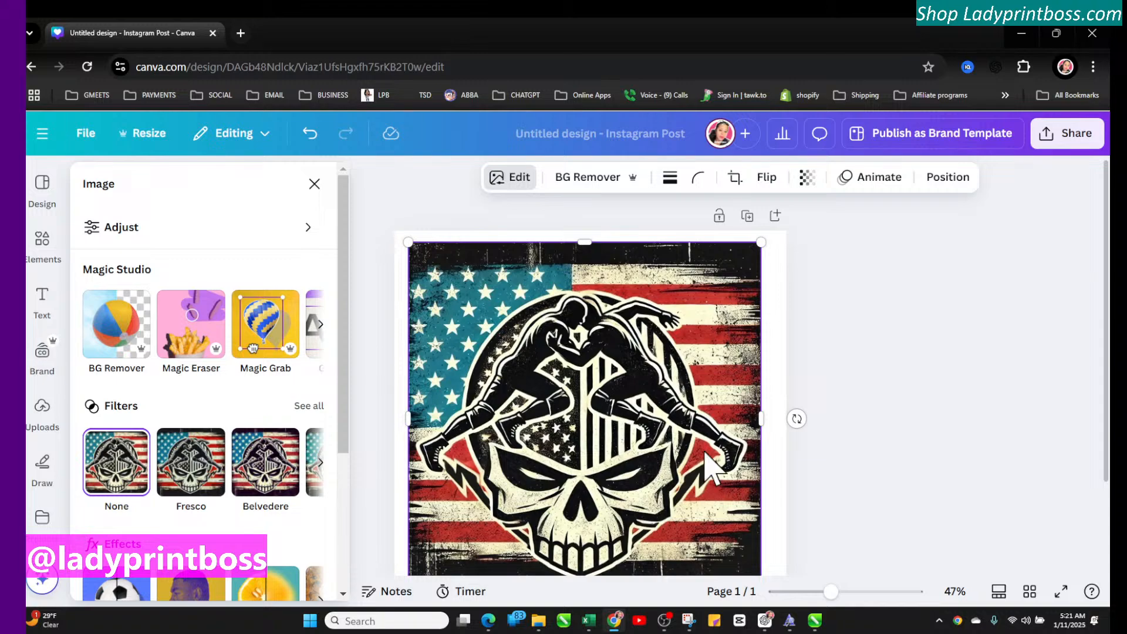
# Step: Use Magic Grab to lift the wrestlers-and-skull emblem off the American flag background and shift it slightly
pyautogui.click(261, 346)
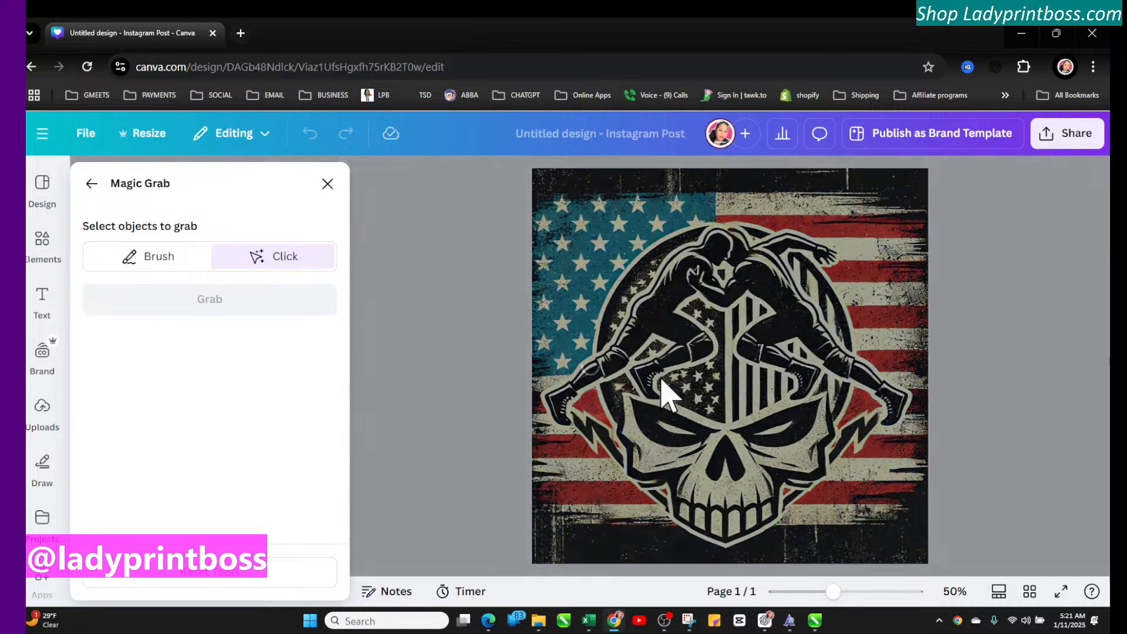
pyautogui.click(744, 299)
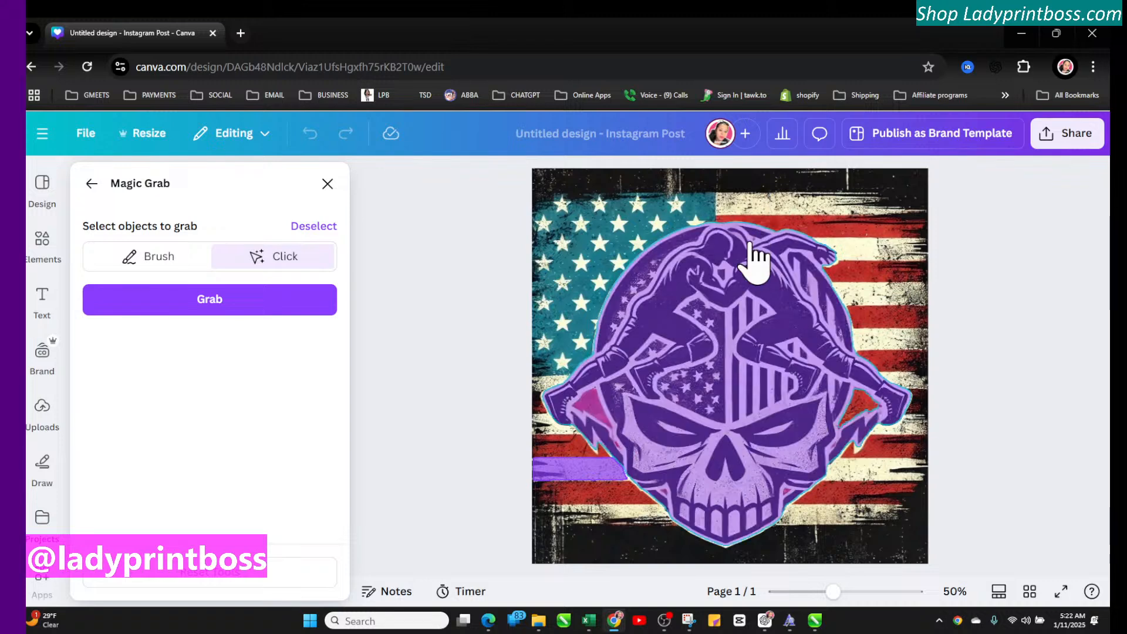
pyautogui.click(753, 258)
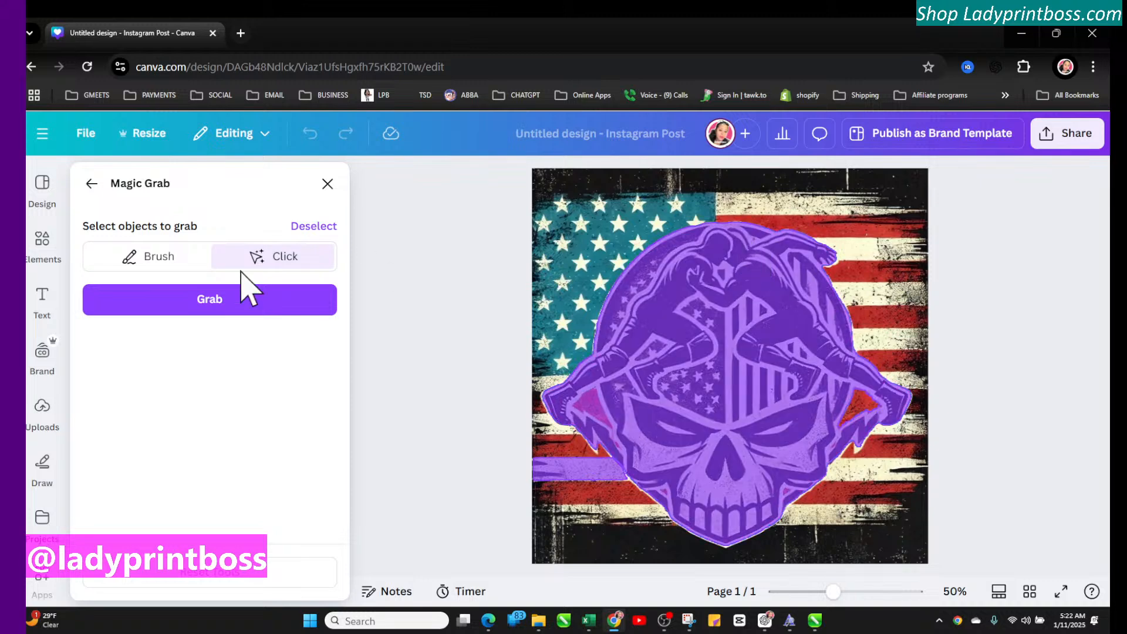
pyautogui.click(228, 301)
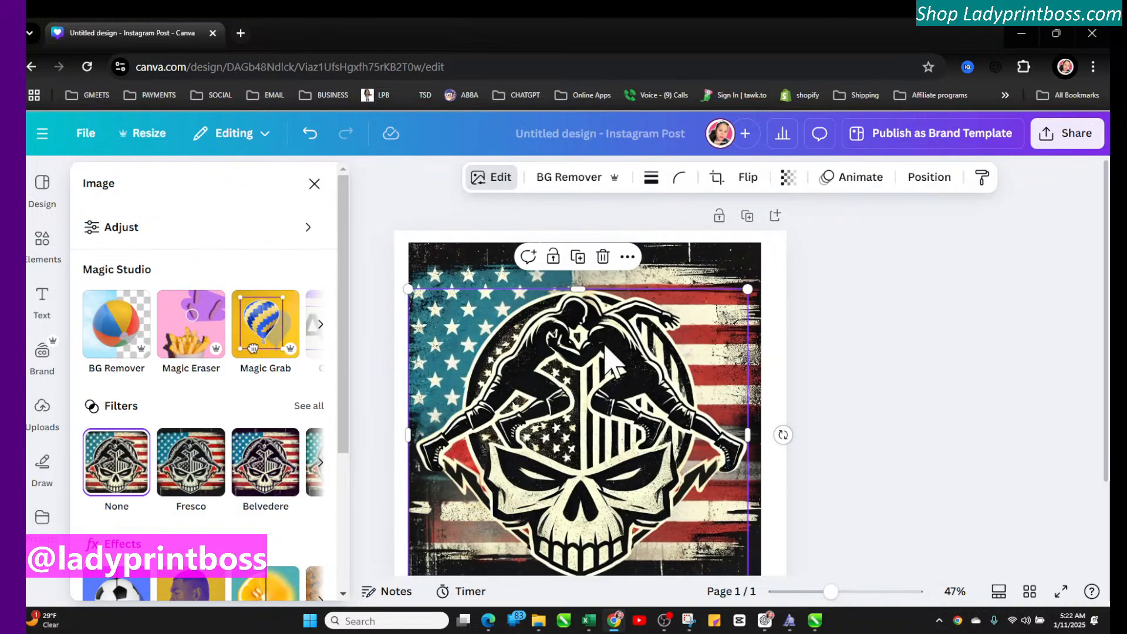
pyautogui.moveTo(562, 367)
pyautogui.mouseDown()
pyautogui.moveTo(598, 488)
pyautogui.moveTo(645, 540)
pyautogui.moveTo(823, 491)
pyautogui.moveTo(733, 385)
pyautogui.moveTo(560, 373)
pyautogui.moveTo(555, 361)
pyautogui.moveTo(584, 367)
pyautogui.moveTo(585, 342)
pyautogui.moveTo(569, 351)
pyautogui.mouseUp()
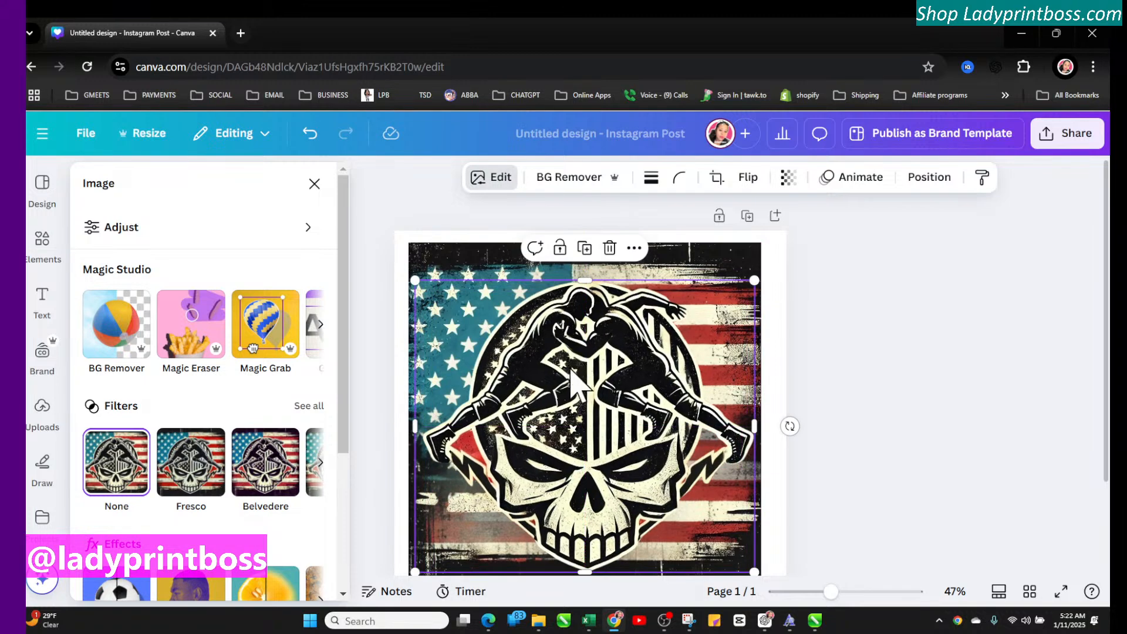
# Step: Add a second page and move the grabbed wrestlers-and-skull emblem from the flag page onto it, centred horizontally
pyautogui.scroll(-3, 571, 380)
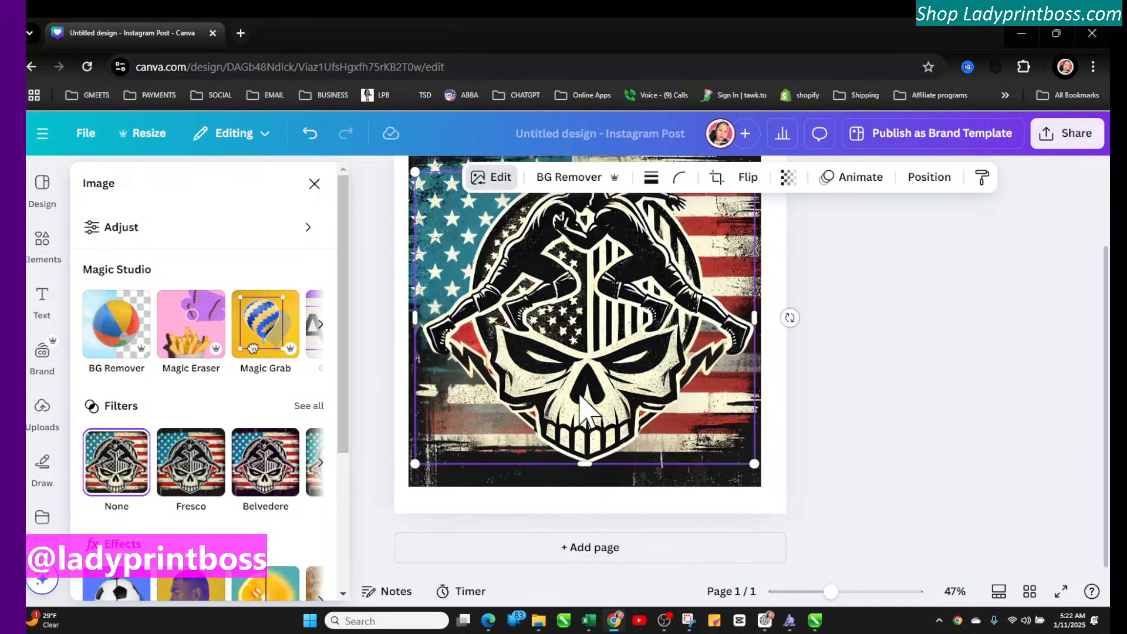
pyautogui.click(581, 547)
pyautogui.scroll(3, 563, 294)
pyautogui.scroll(3, 572, 334)
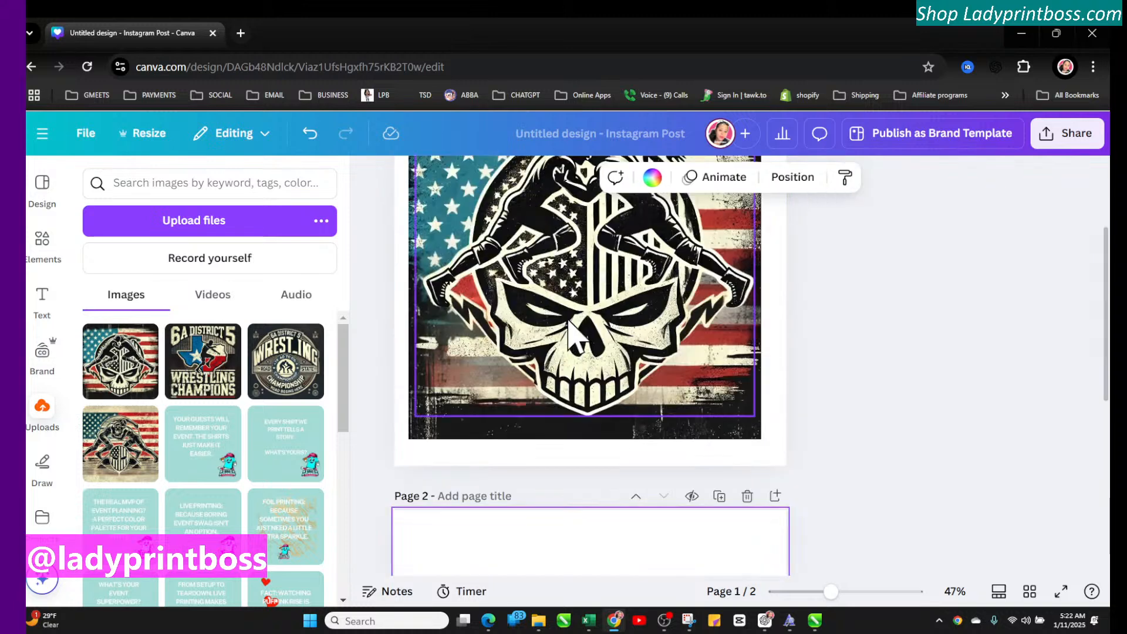
pyautogui.moveTo(572, 335); pyautogui.dragTo(572, 508)
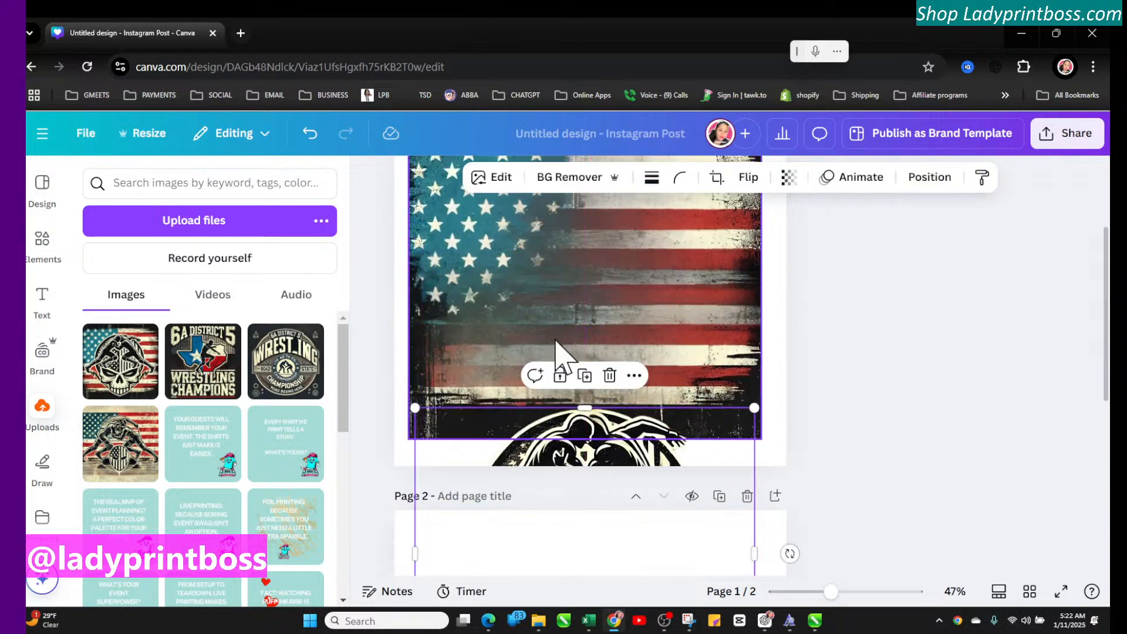
pyautogui.scroll(-5, 572, 364)
pyautogui.moveTo(560, 373); pyautogui.dragTo(590, 431)
pyautogui.scroll(-4, 872, 432)
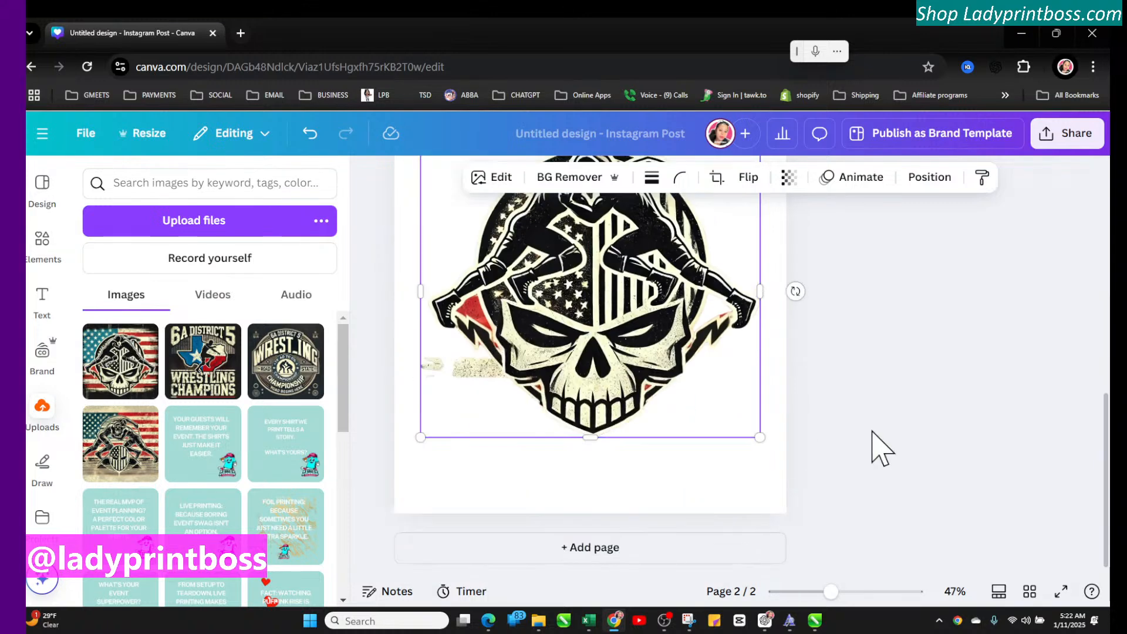
pyautogui.scroll(3, 878, 449)
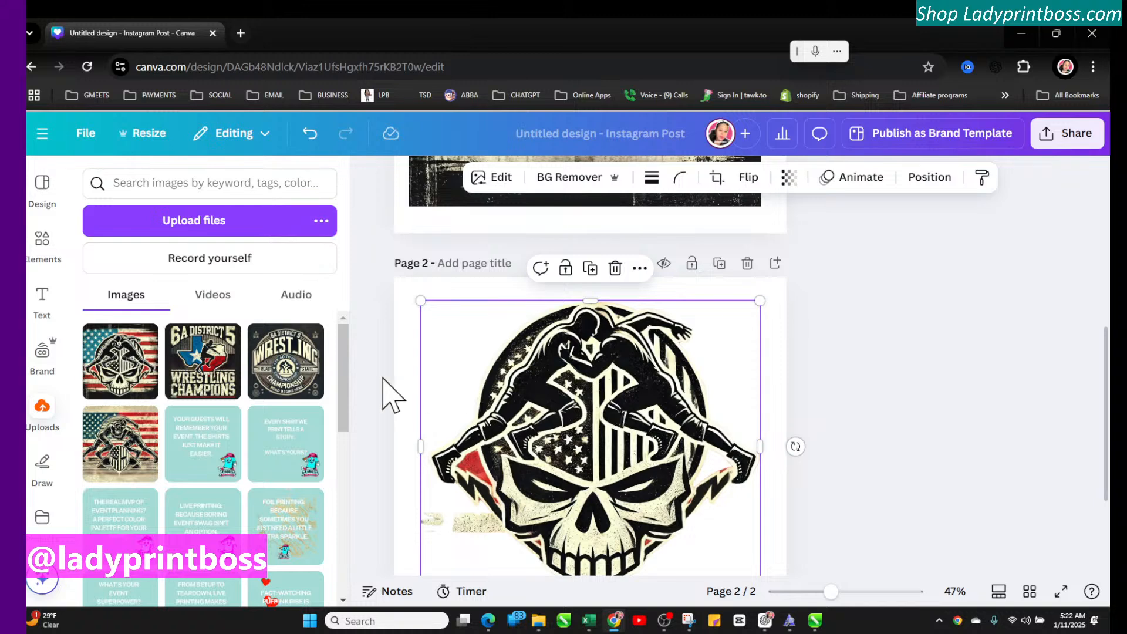
pyautogui.scroll(-3, 670, 402)
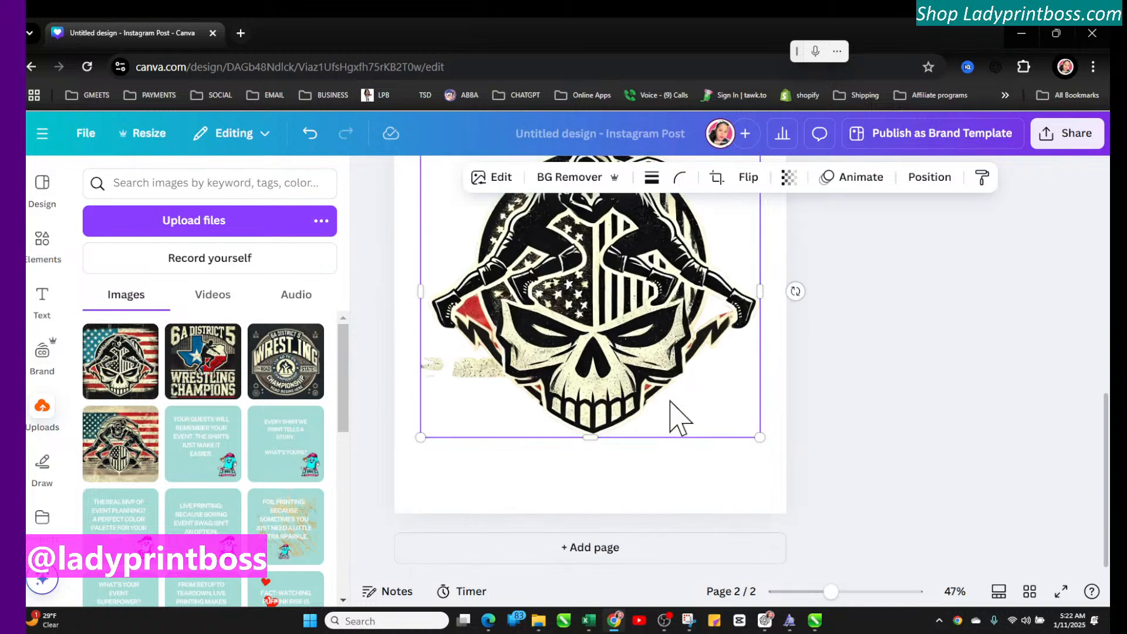
# Step: Add a third page and place the uploaded "6A District 5 Wrestling Champions" Texas image on it
pyautogui.click(608, 549)
pyautogui.moveTo(183, 363); pyautogui.dragTo(488, 348)
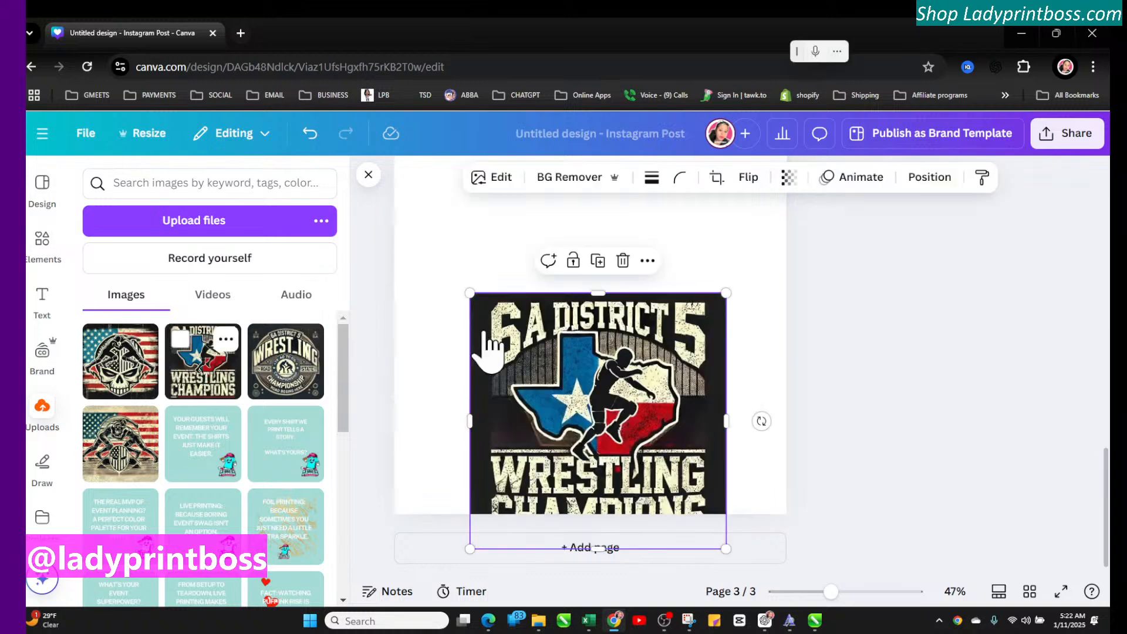
pyautogui.moveTo(574, 401); pyautogui.dragTo(576, 299)
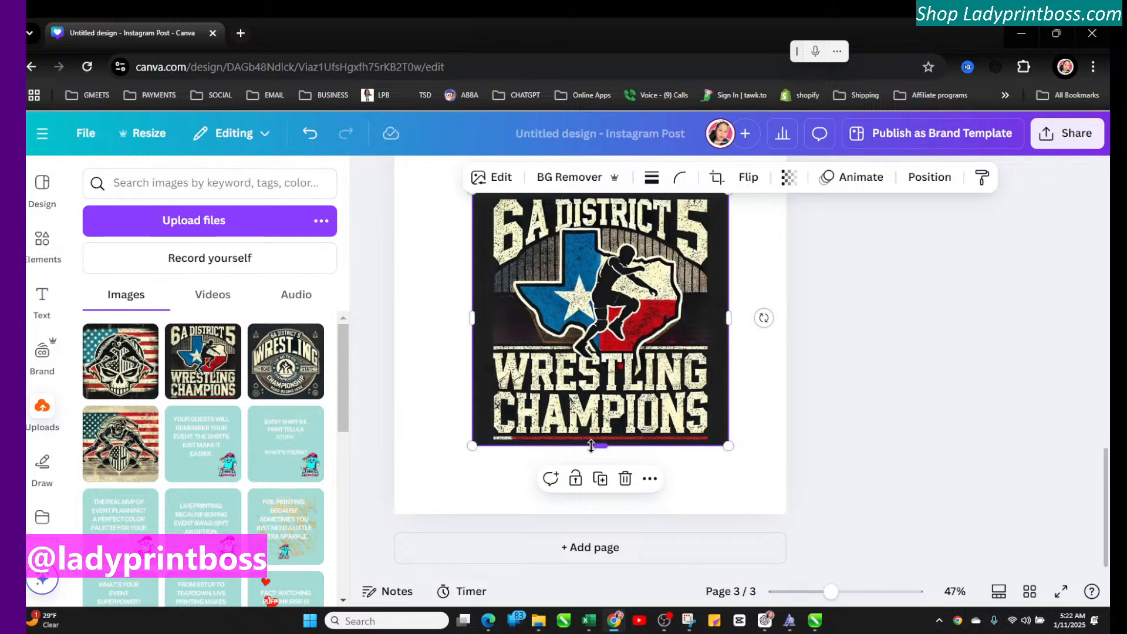
pyautogui.scroll(10, 591, 446)
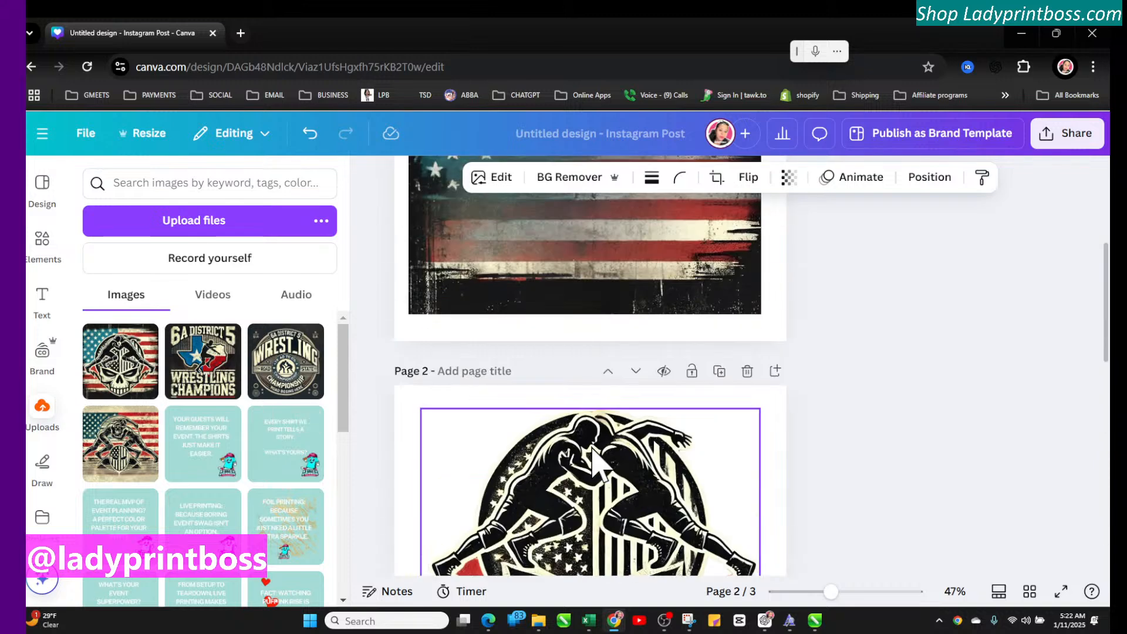
pyautogui.scroll(-3, 593, 458)
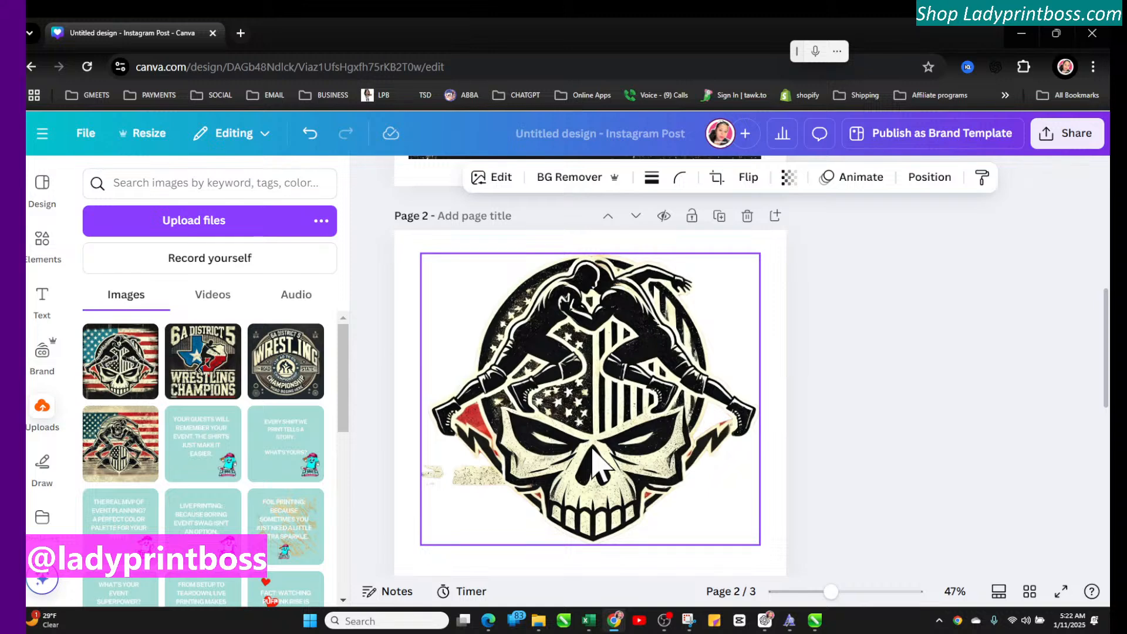
pyautogui.scroll(-8, 592, 464)
pyautogui.scroll(-2, 594, 463)
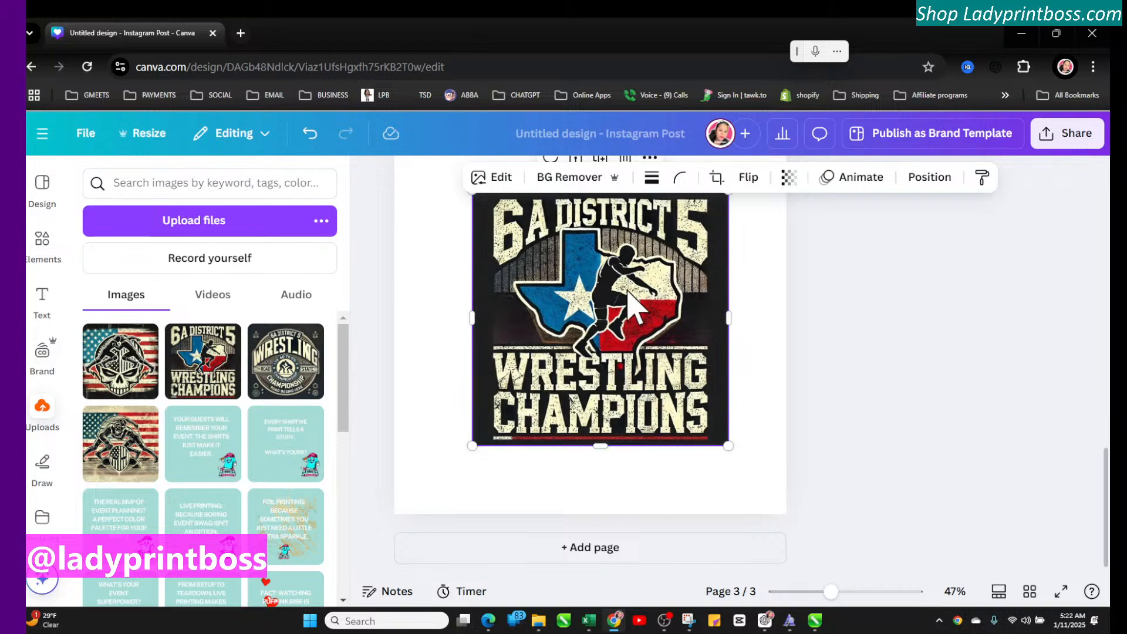
# Step: Enlarge the "6A District 5 Wrestling Champions" image to about 1,006 by 1,006 and centre it on the third page
pyautogui.moveTo(611, 335); pyautogui.dragTo(604, 367)
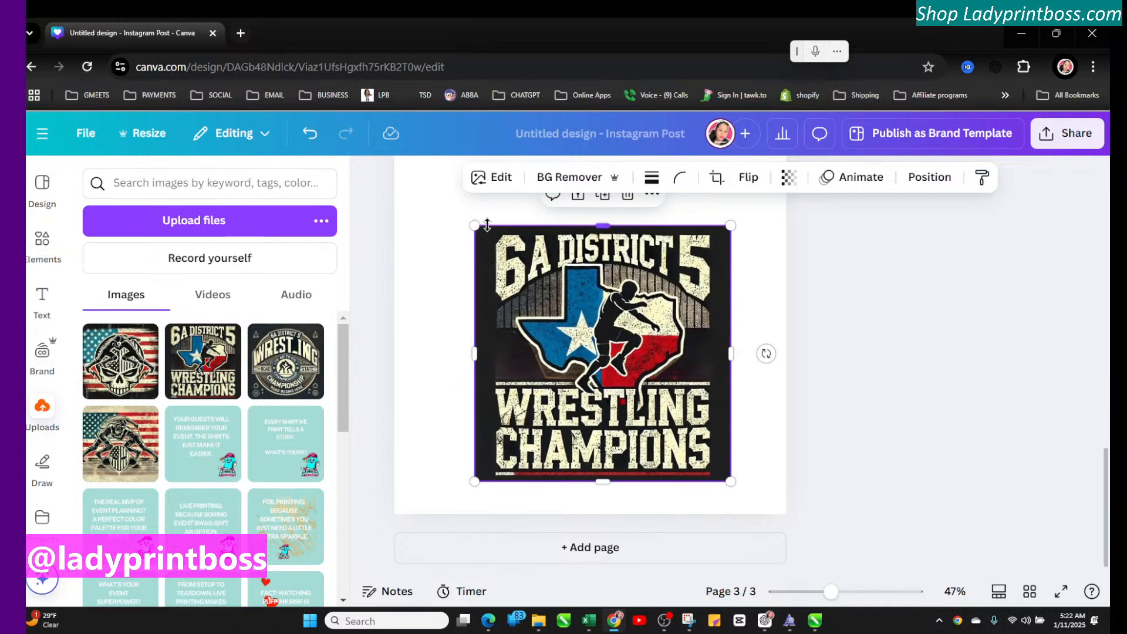
pyautogui.moveTo(474, 227); pyautogui.dragTo(385, 136)
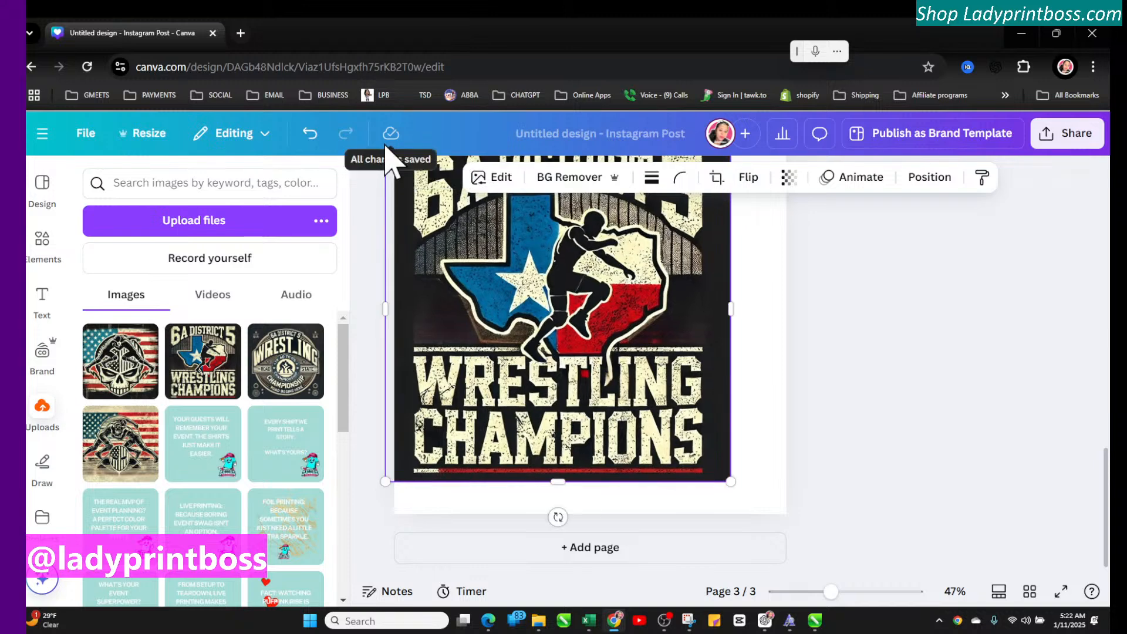
pyautogui.scroll(7, 617, 390)
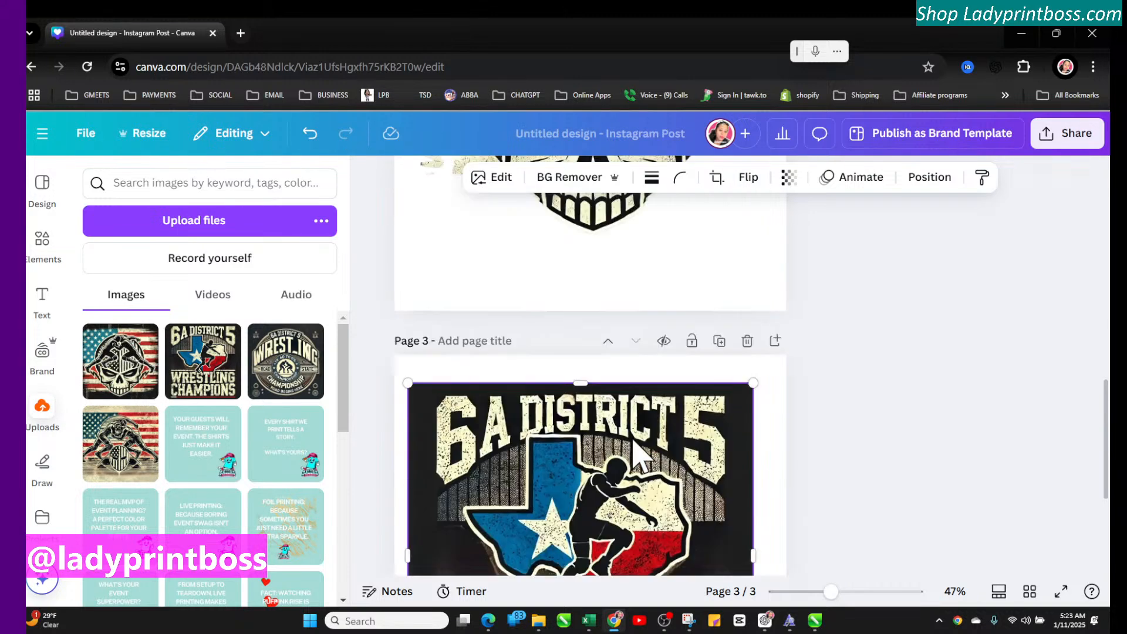
pyautogui.moveTo(751, 462); pyautogui.dragTo(776, 442)
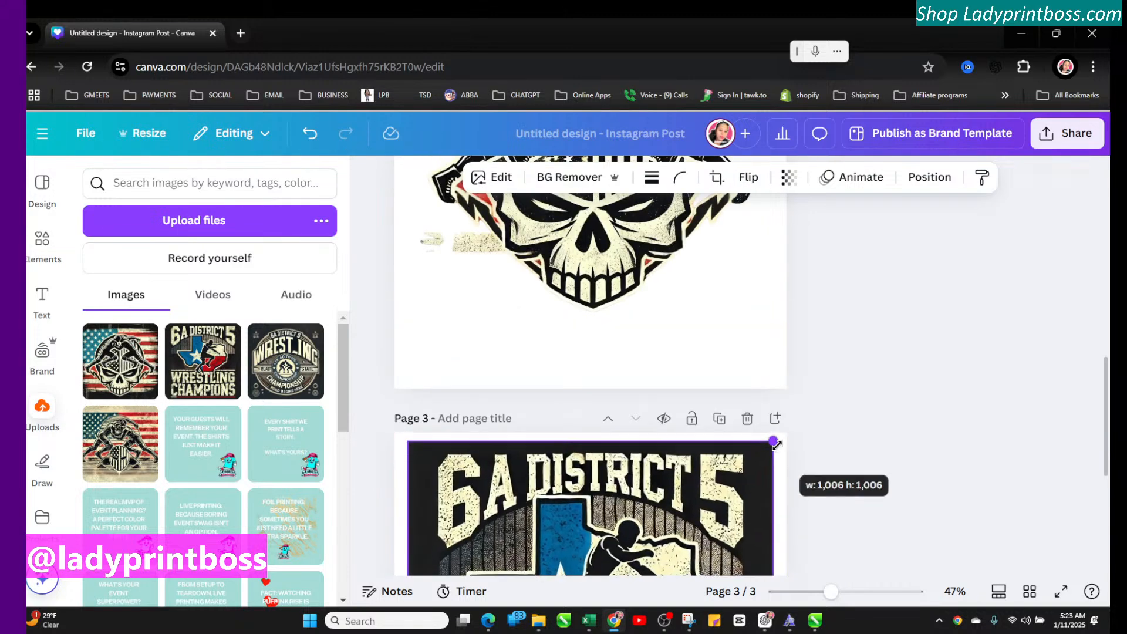
pyautogui.scroll(-5, 925, 503)
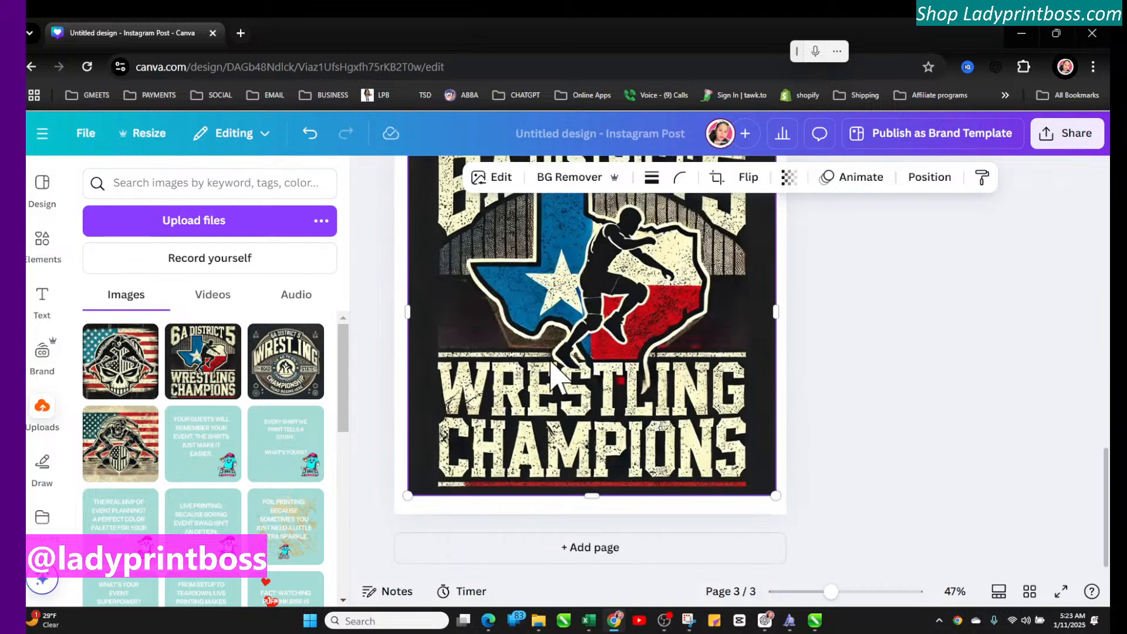
pyautogui.moveTo(551, 363); pyautogui.dragTo(550, 370)
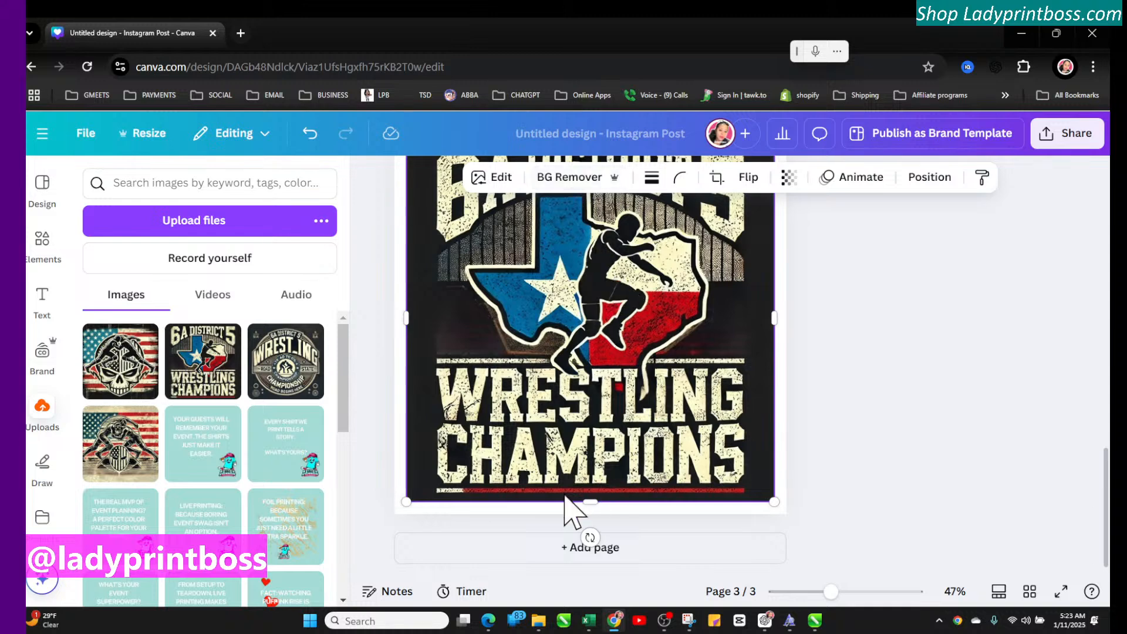
# Step: Add a fourth page, place the uploaded flag image of two wrestlers above a masked shield, and enlarge it to nearly fill the page
pyautogui.click(536, 555)
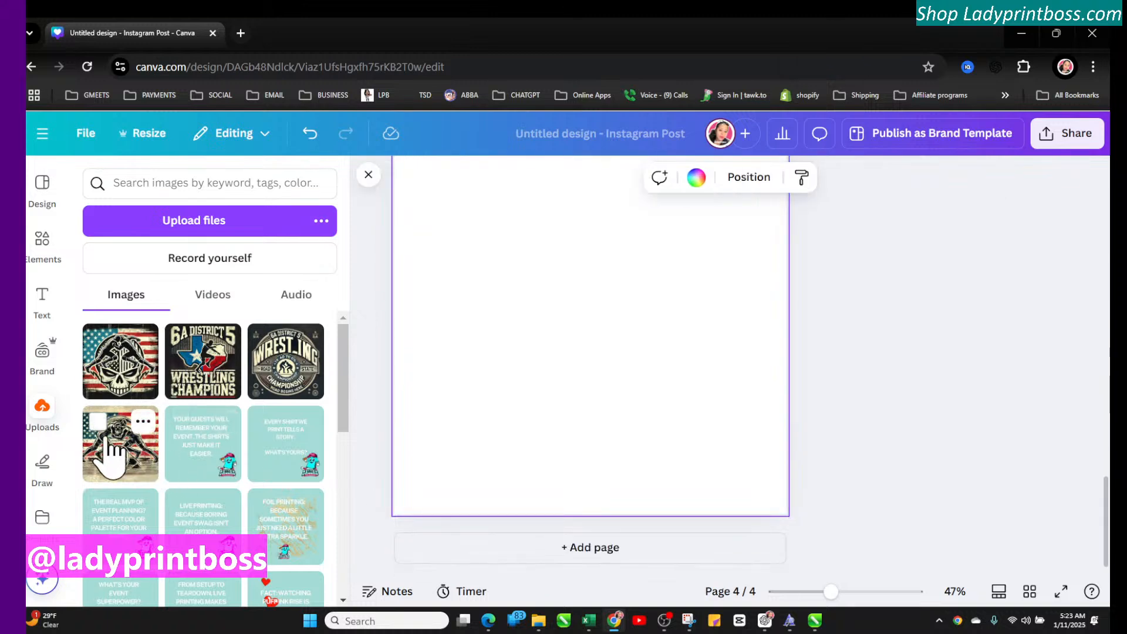
pyautogui.moveTo(143, 470); pyautogui.dragTo(524, 252)
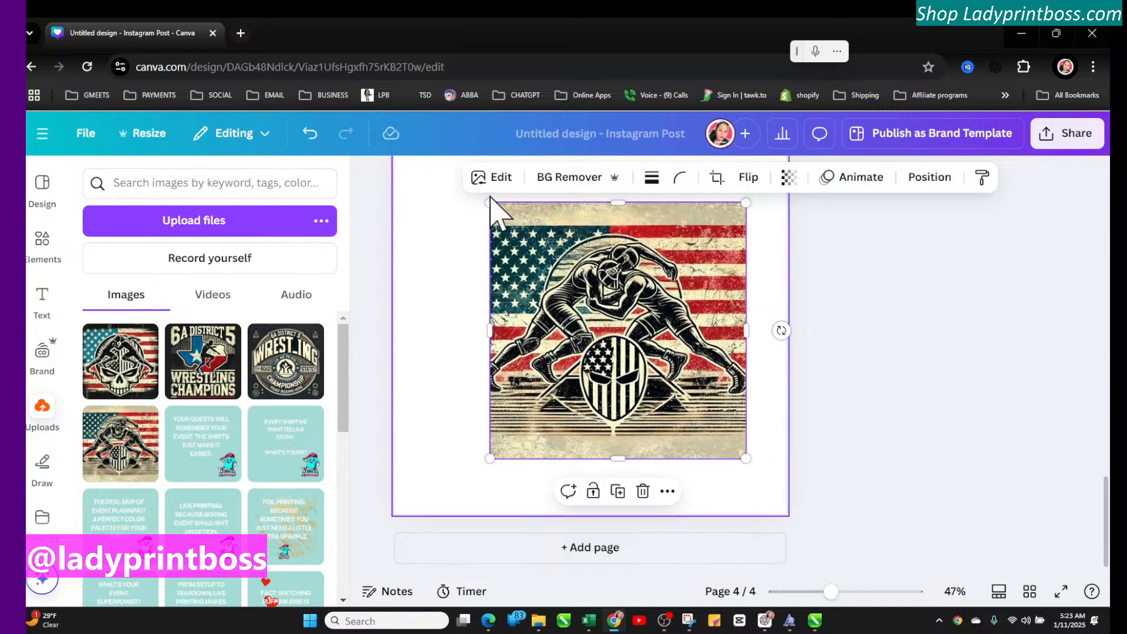
pyautogui.moveTo(491, 203); pyautogui.dragTo(411, 158)
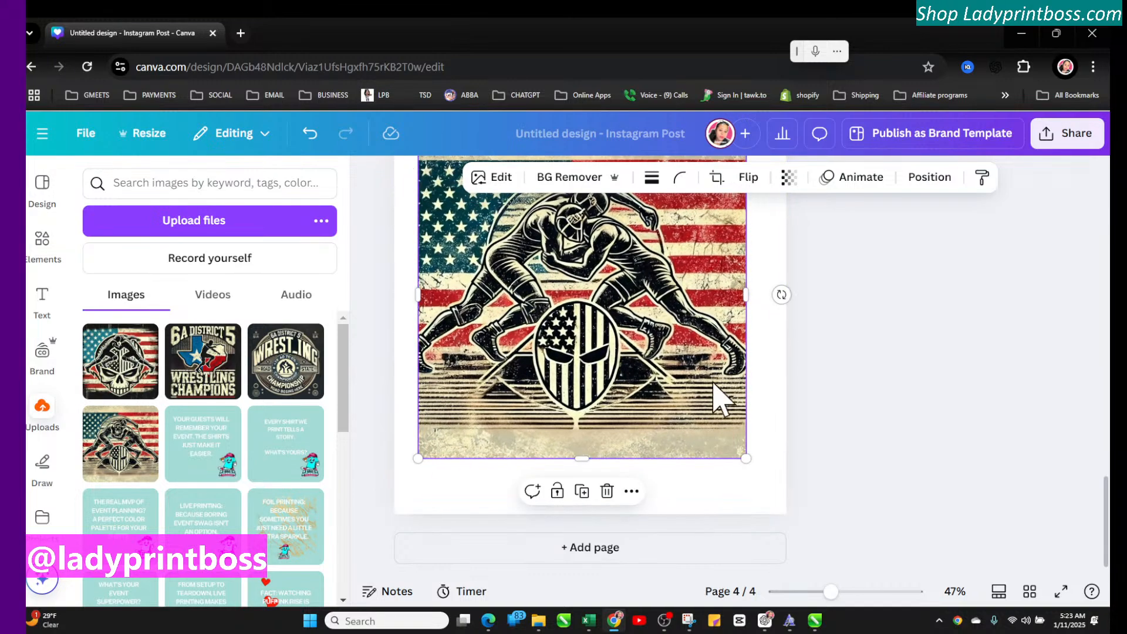
pyautogui.moveTo(649, 365); pyautogui.dragTo(658, 380)
pyautogui.scroll(4, 962, 490)
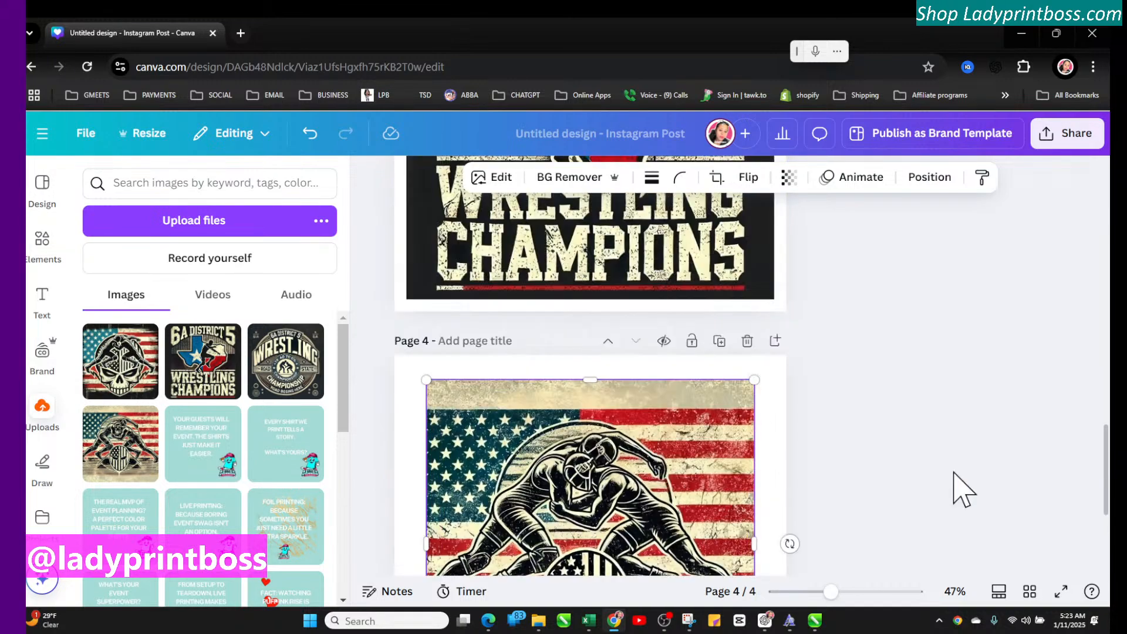
pyautogui.scroll(2, 939, 484)
pyautogui.scroll(-2, 917, 477)
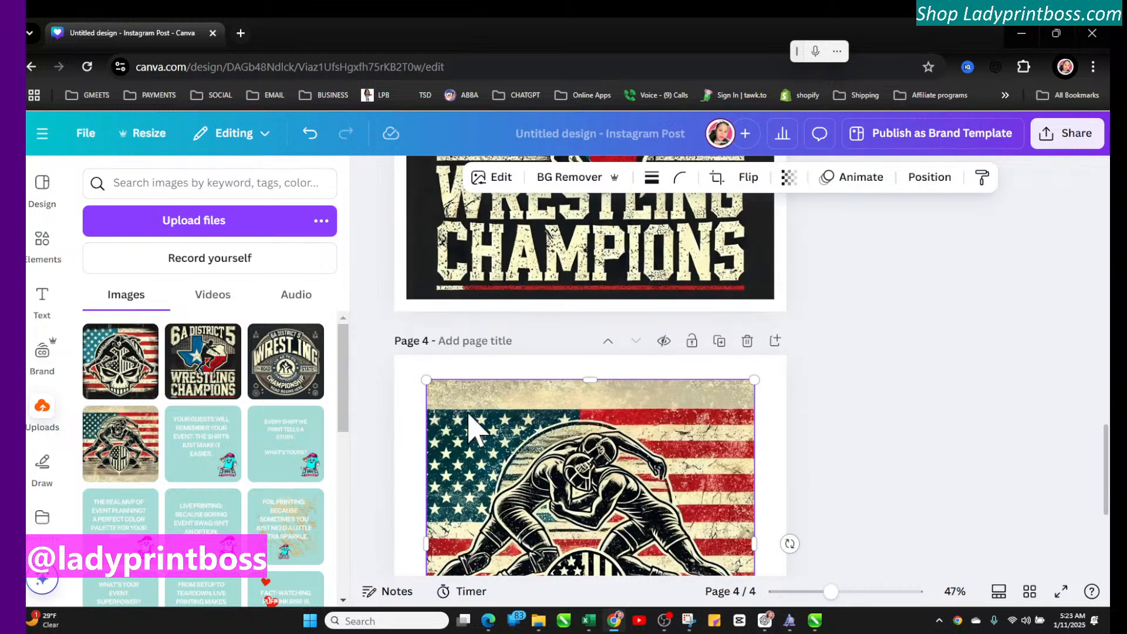
pyautogui.moveTo(426, 379)
pyautogui.mouseDown()
pyautogui.moveTo(402, 356)
pyautogui.moveTo(416, 385)
pyautogui.mouseUp()
pyautogui.scroll(-2, 910, 493)
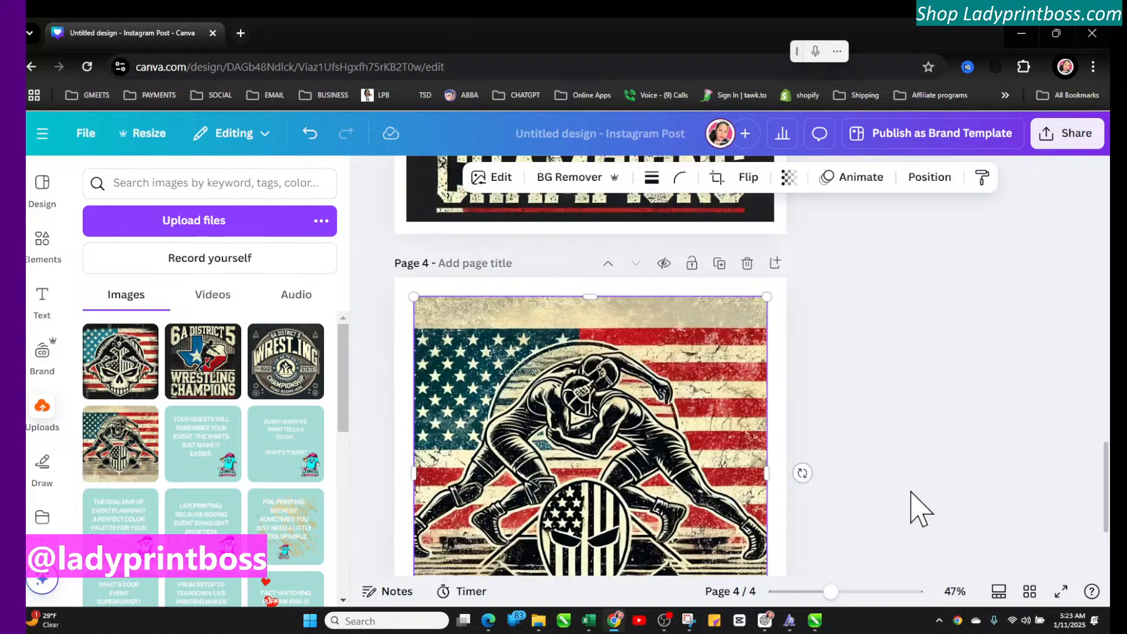
pyautogui.scroll(-5, 920, 508)
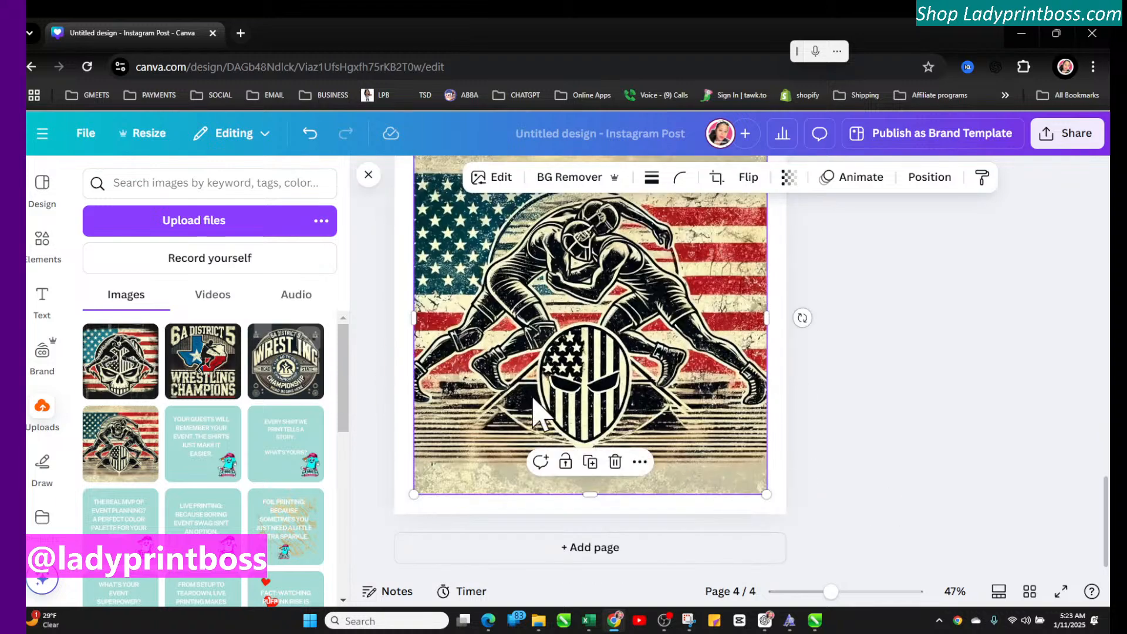
# Step: Delete the first page, which holds the leftover flag background
pyautogui.scroll(20, 540, 405)
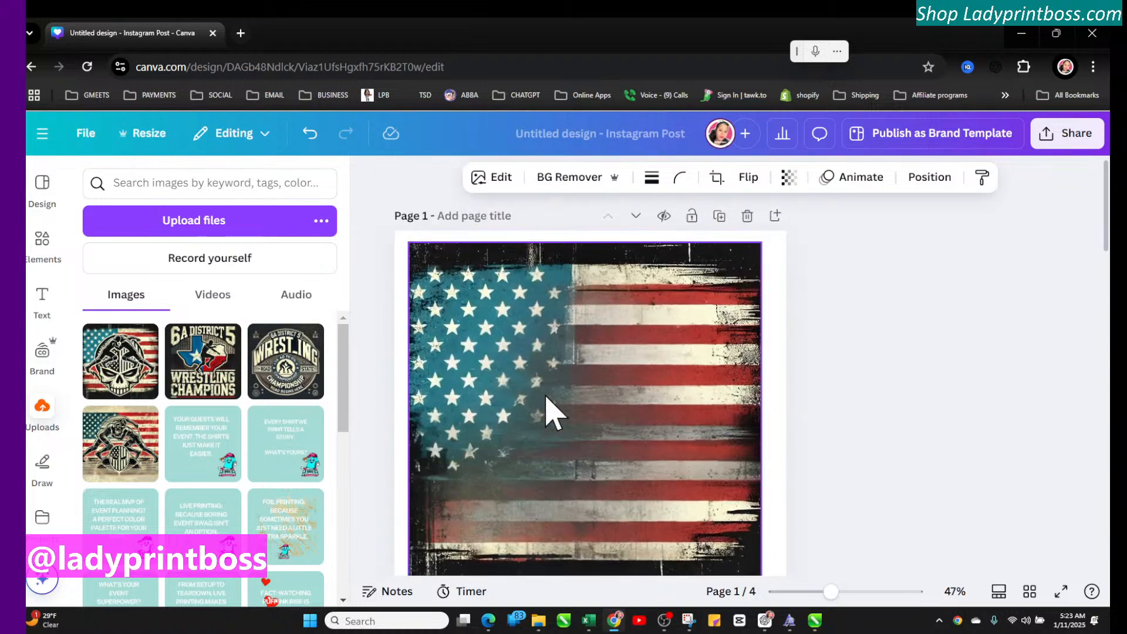
pyautogui.scroll(-15, 549, 411)
pyautogui.scroll(15, 549, 411)
pyautogui.click(748, 216)
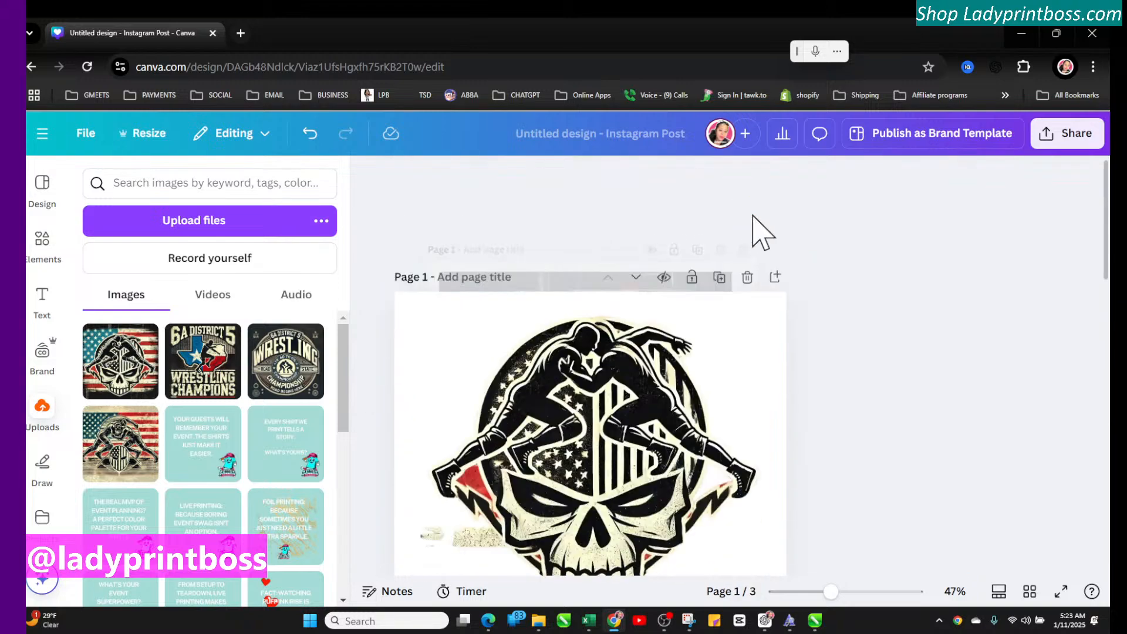
# Step: Add a fourth page after the shield design, place the uploaded skull-and-flag wrestlers image on it, and enlarge it to nearly fill the page
pyautogui.scroll(-12, 728, 438)
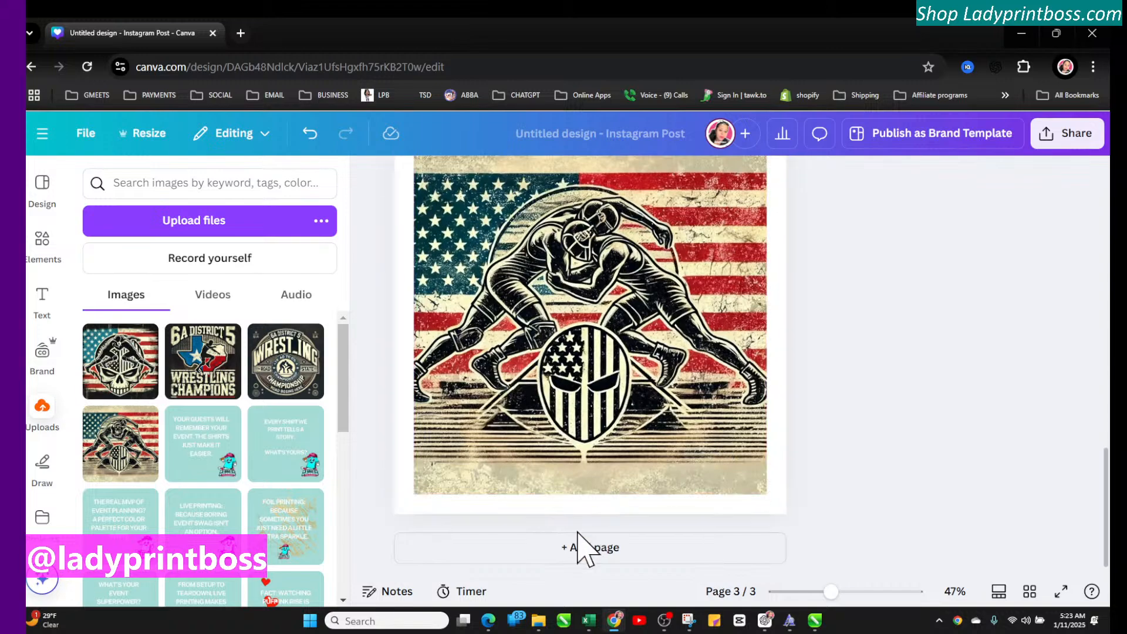
pyautogui.click(569, 549)
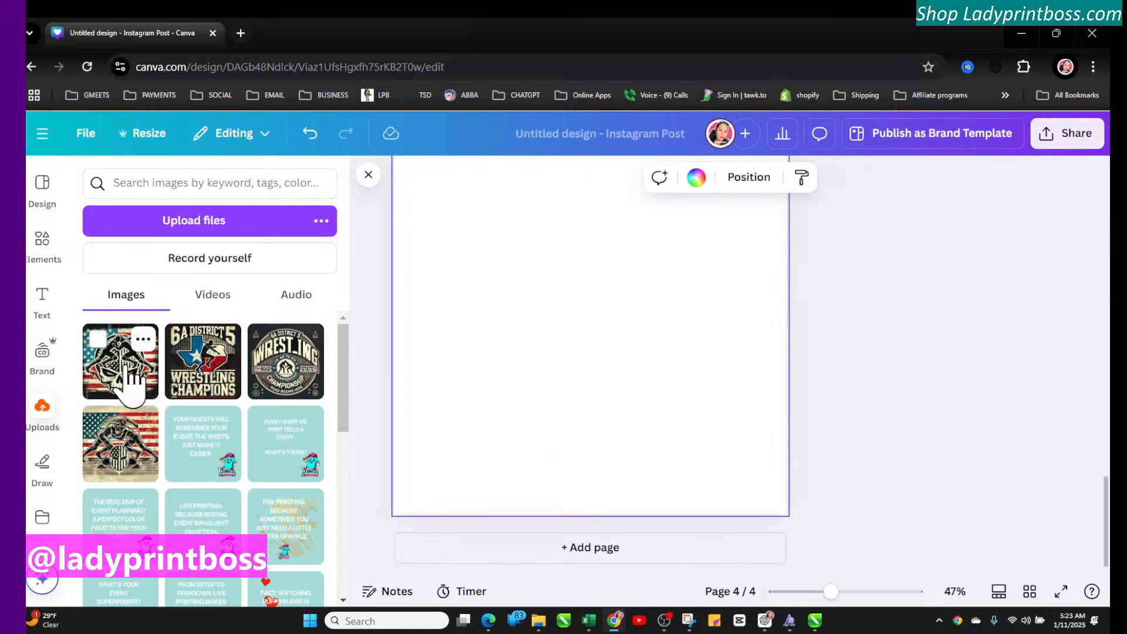
pyautogui.moveTo(131, 382); pyautogui.dragTo(581, 334)
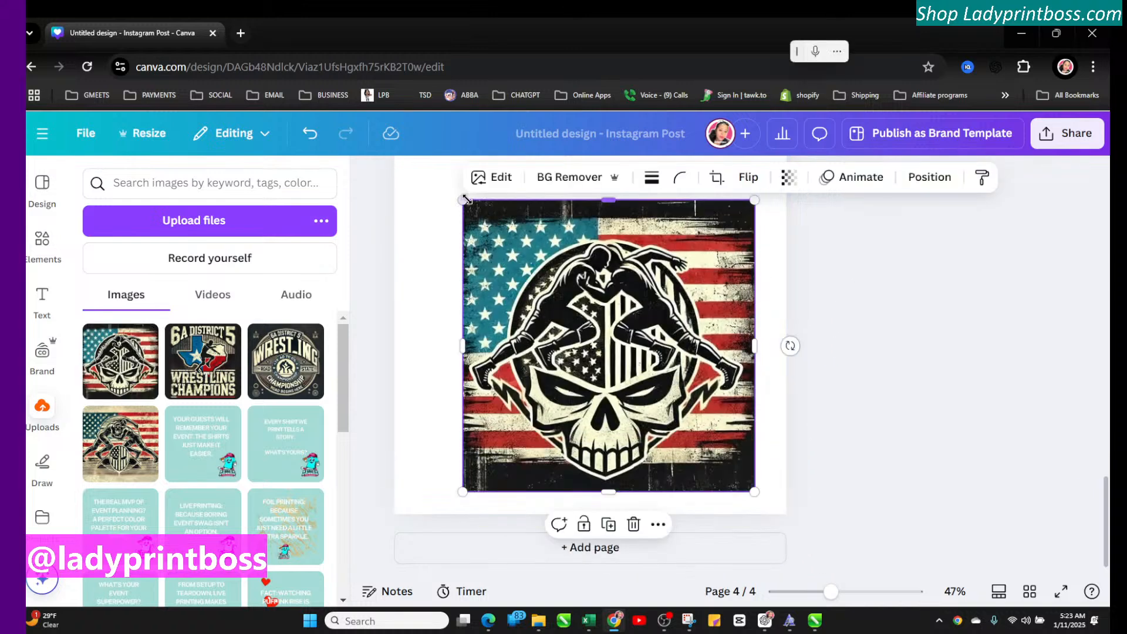
pyautogui.moveTo(463, 201); pyautogui.dragTo(413, 155)
pyautogui.moveTo(516, 276); pyautogui.dragTo(520, 284)
pyautogui.click(939, 436)
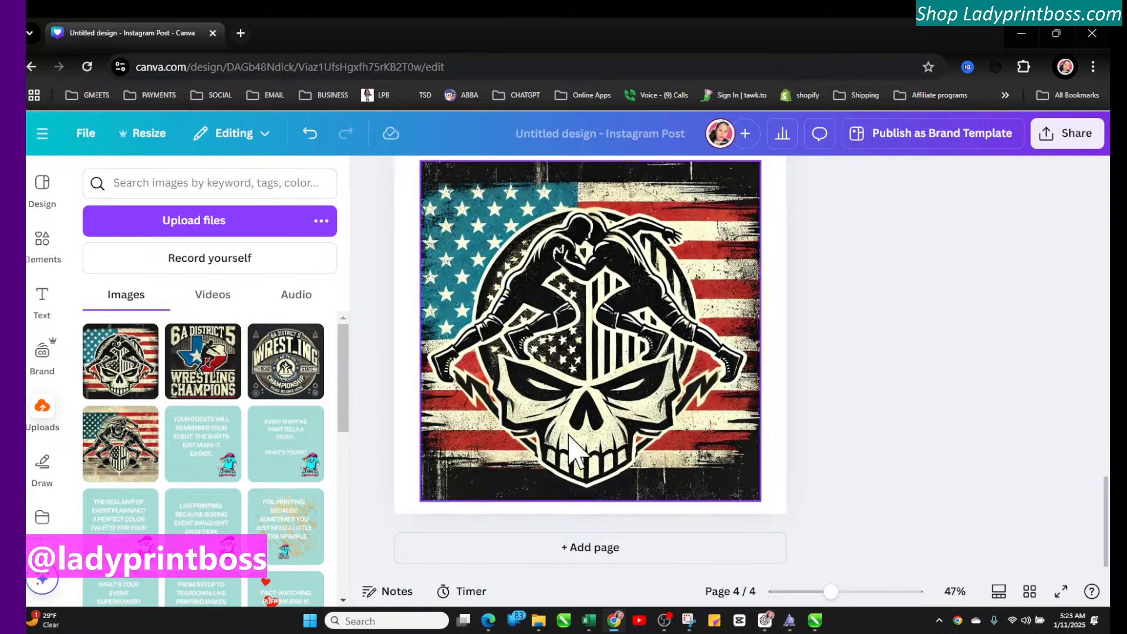
# Step: Add a fifth page, place the uploaded round "6A District 5 Wrestling Championship" badge image, and enlarge and centre it on the page
pyautogui.click(552, 547)
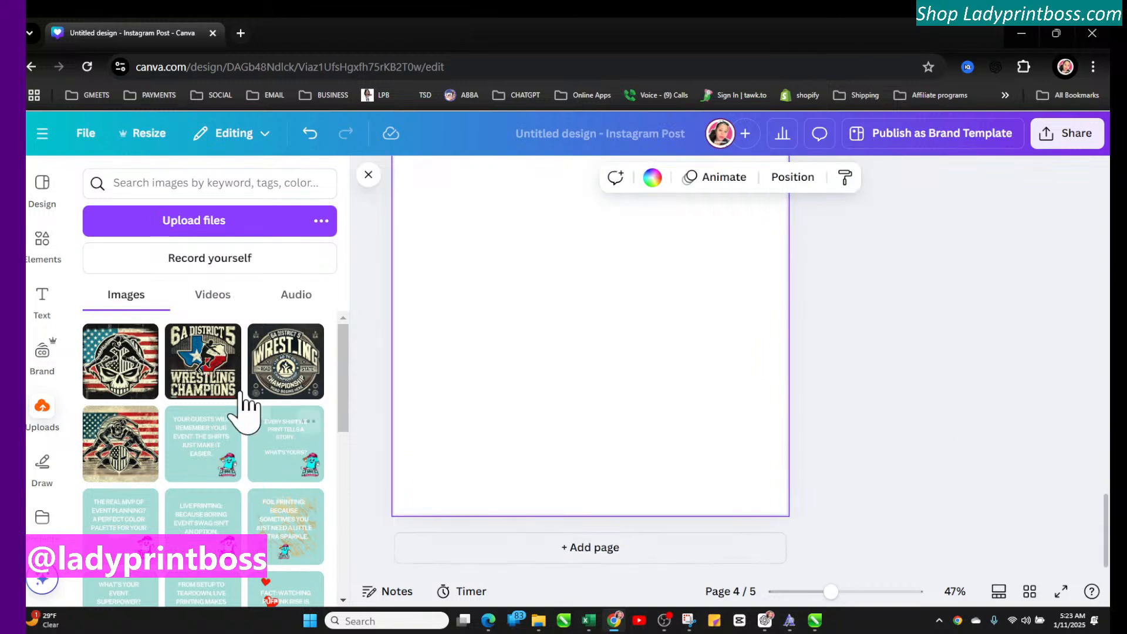
pyautogui.click(265, 390)
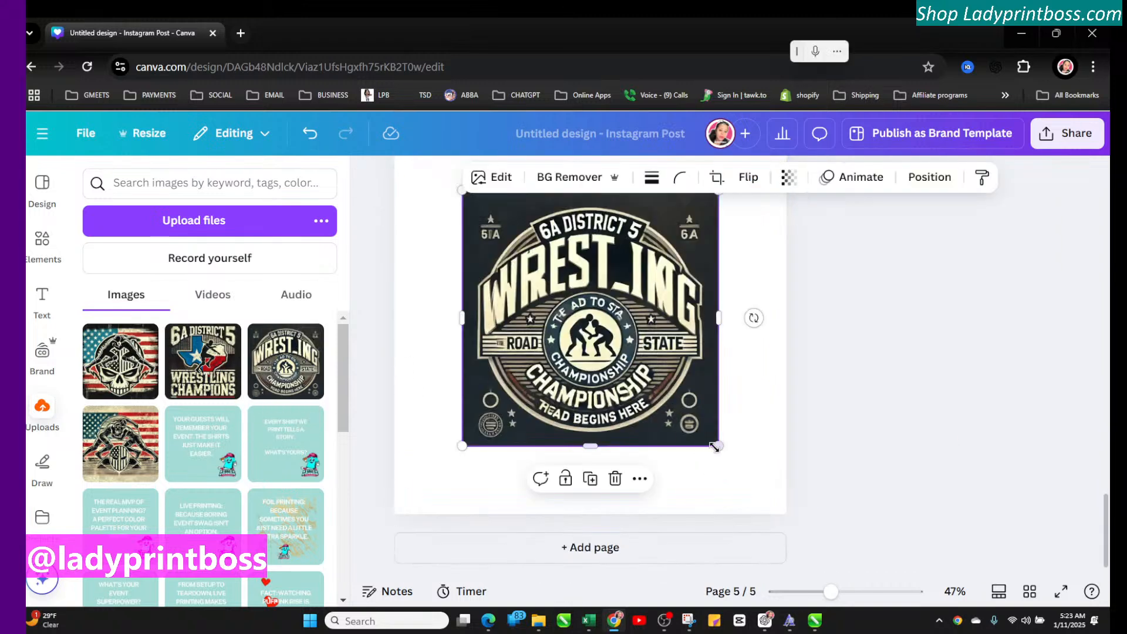
pyautogui.moveTo(718, 446); pyautogui.dragTo(764, 497)
pyautogui.moveTo(648, 398); pyautogui.dragTo(635, 380)
# Step: Download all five pages as PNG with a transparent background, saving the archive as MASCOTS AI.zip in the Downloads folder
pyautogui.scroll(4, 712, 464)
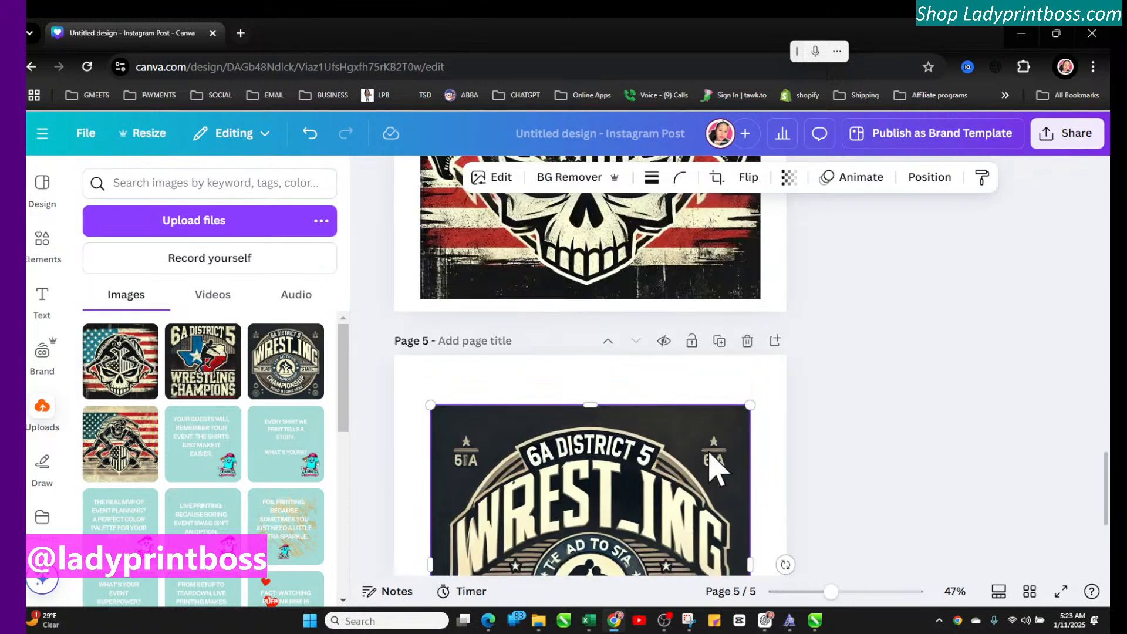
pyautogui.click(1060, 135)
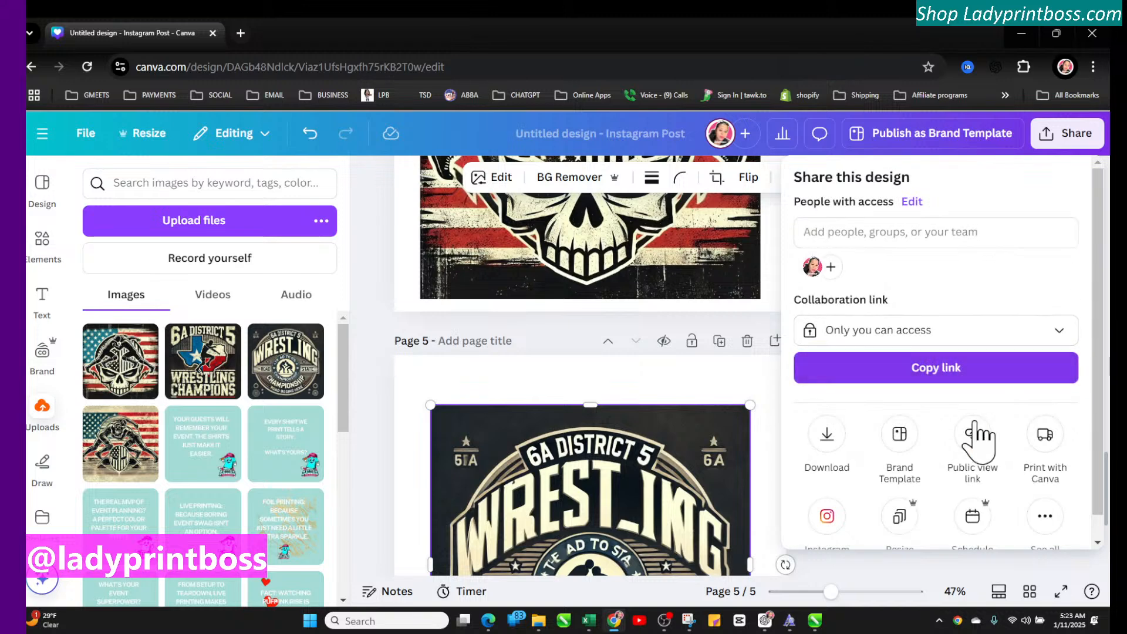
pyautogui.click(824, 443)
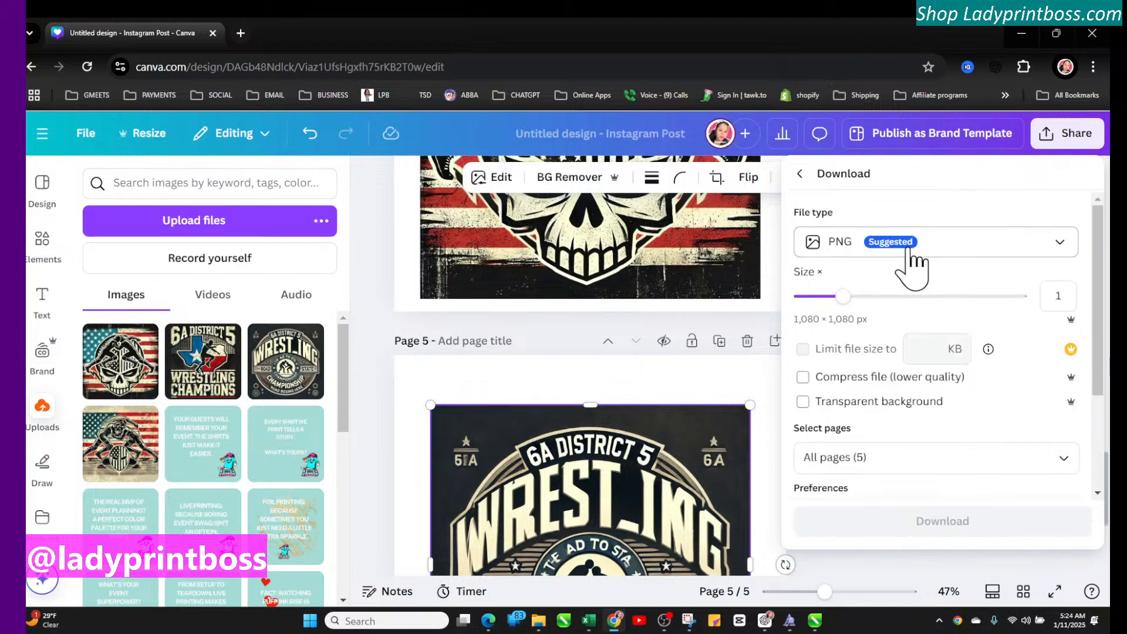
pyautogui.click(803, 401)
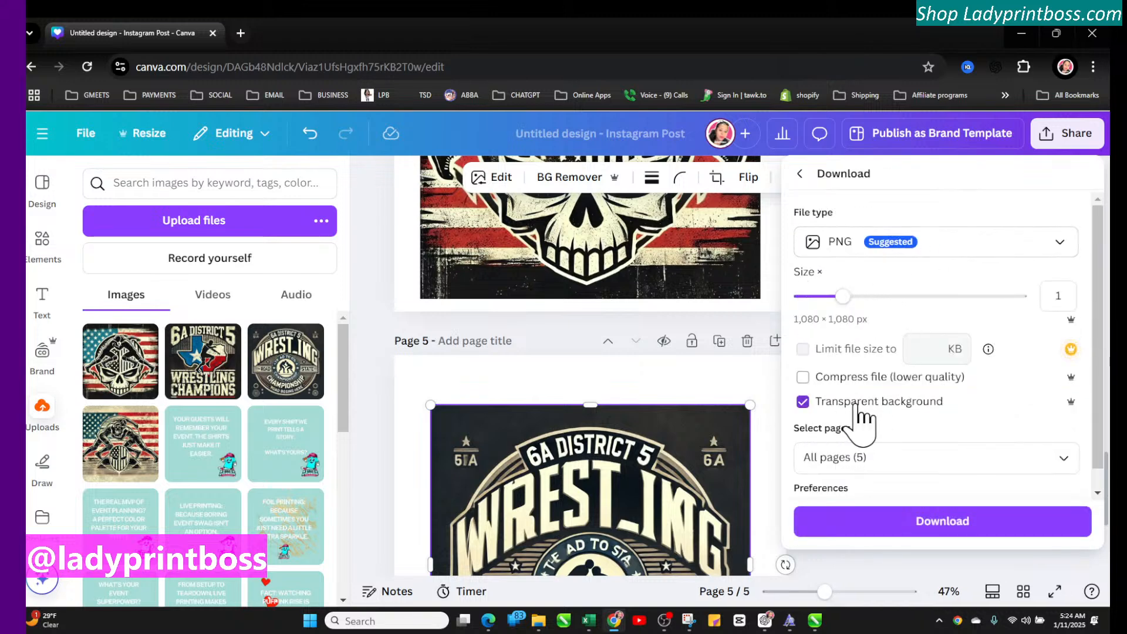
pyautogui.click(936, 524)
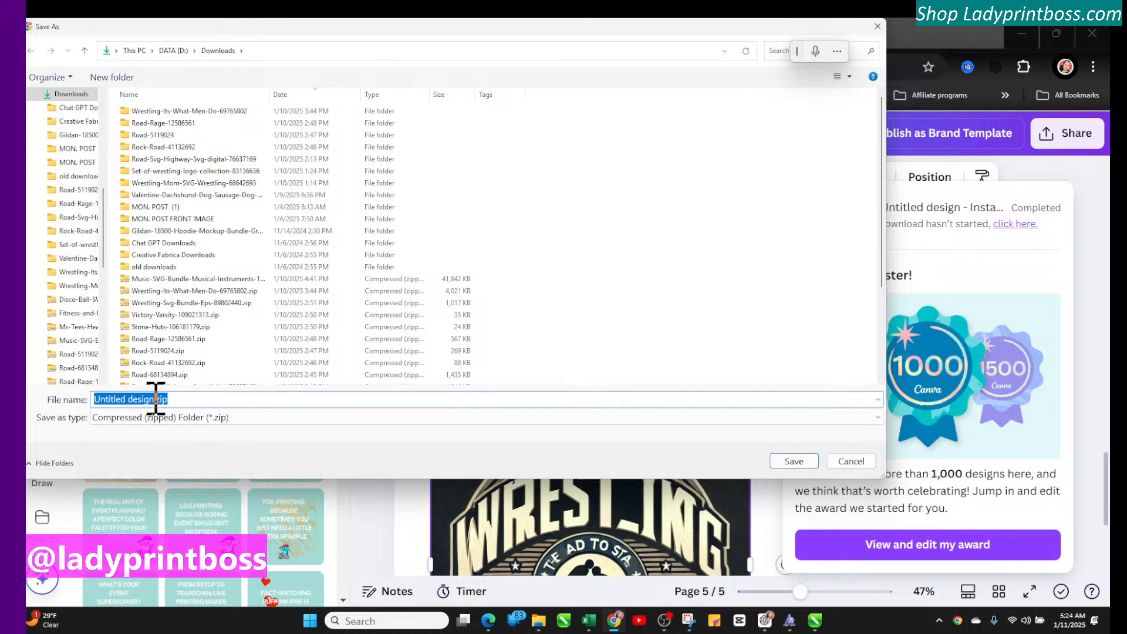
pyautogui.moveTo(155, 399); pyautogui.dragTo(59, 396)
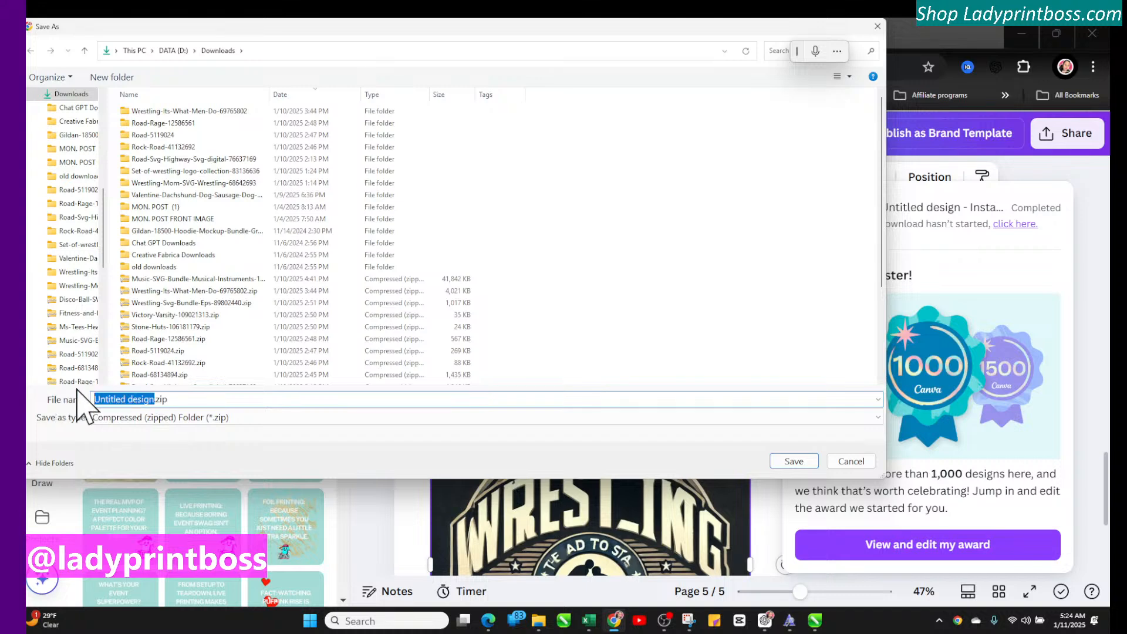
pyautogui.write('MASCOTS AI')
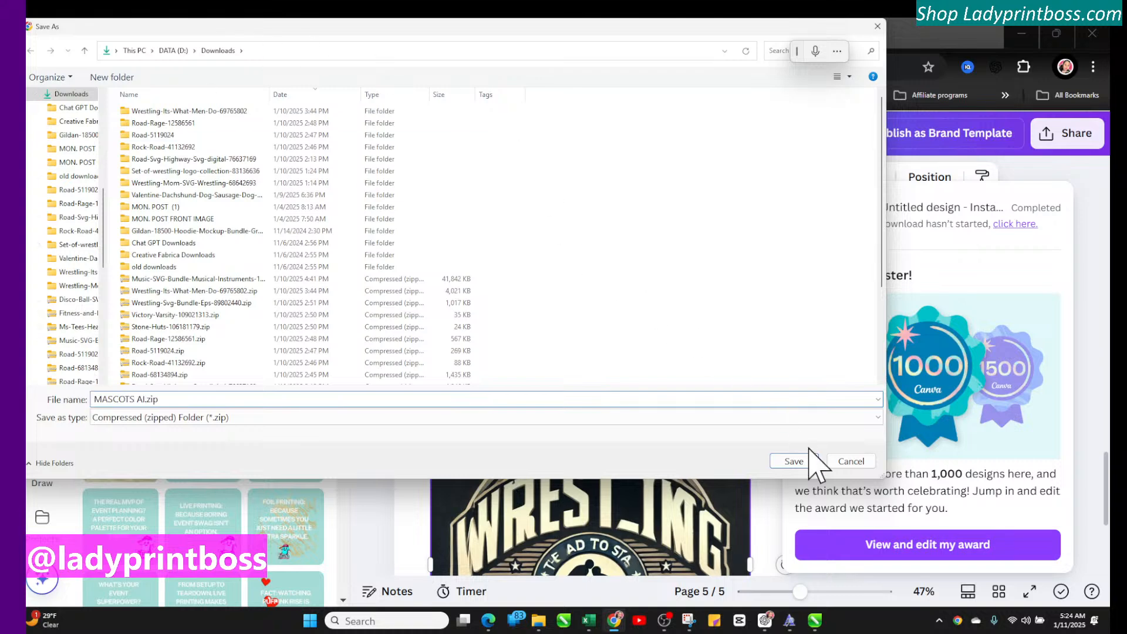
pyautogui.click(797, 463)
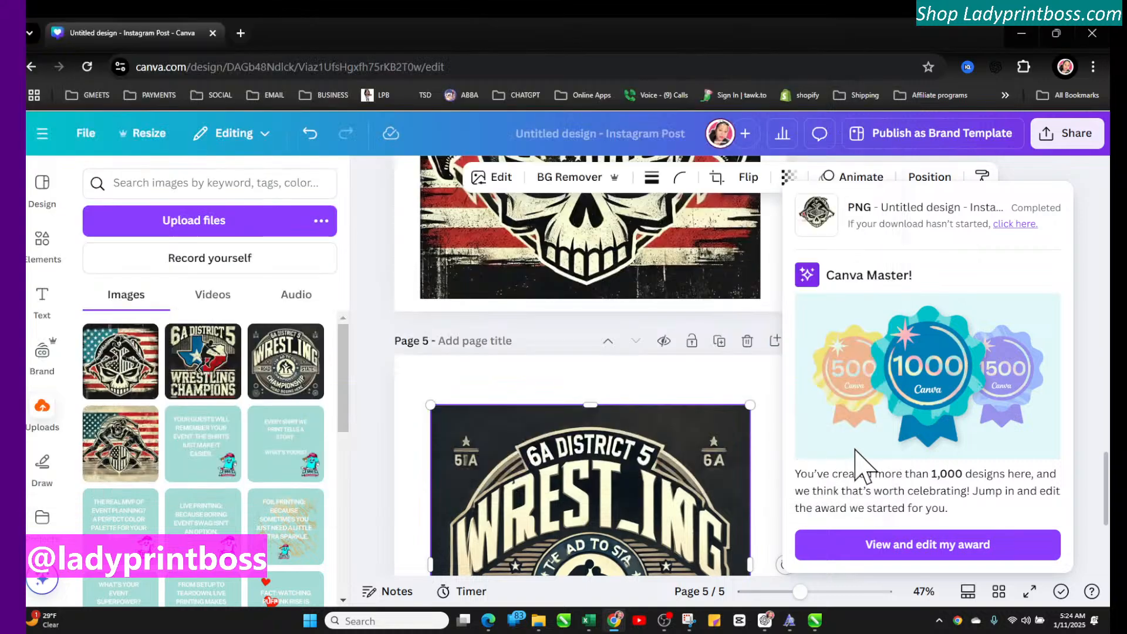
# Step: Open the offered 1000-design milestone award and replace its name placeholder with "Lady Print Boss"
pyautogui.click(936, 545)
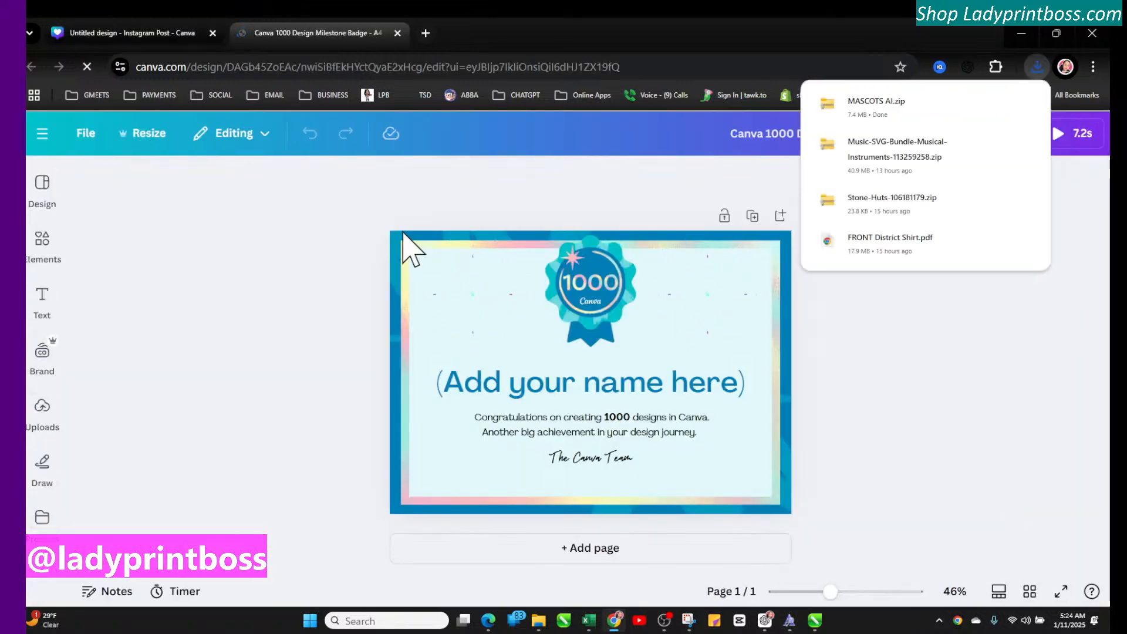
pyautogui.click(442, 395)
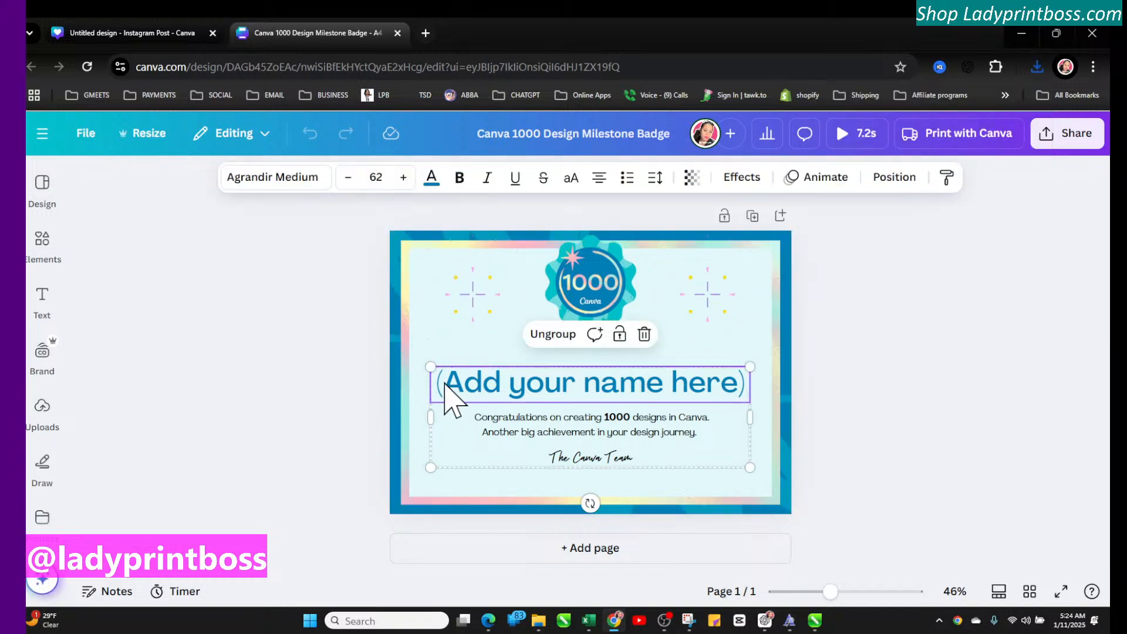
pyautogui.doubleClick(446, 384)
pyautogui.moveTo(441, 381); pyautogui.dragTo(764, 395)
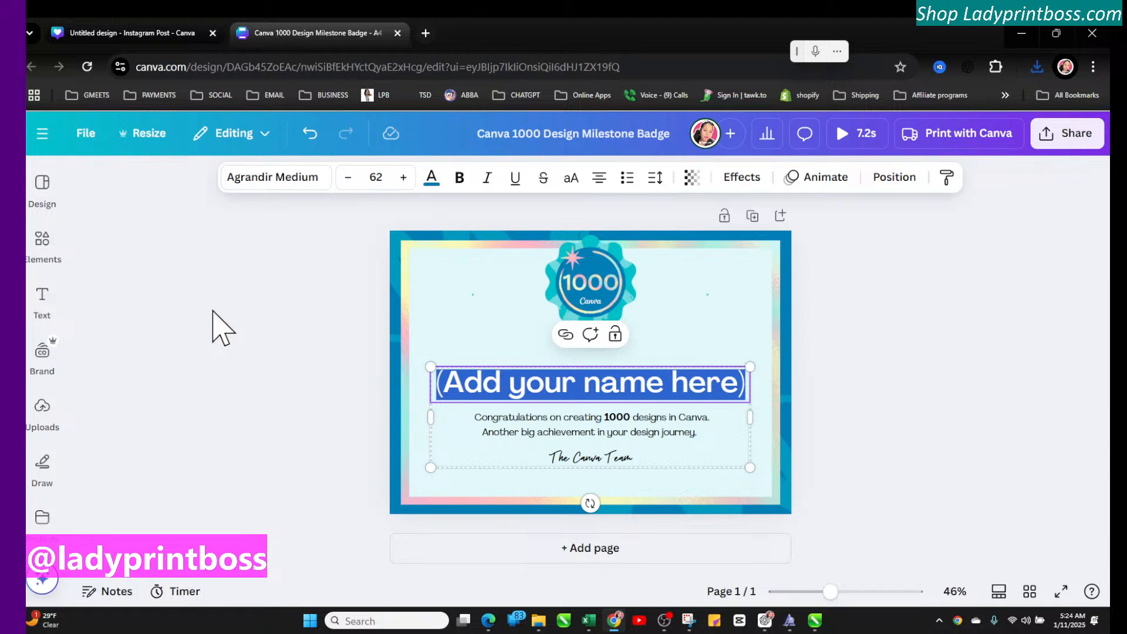
pyautogui.write('IA')
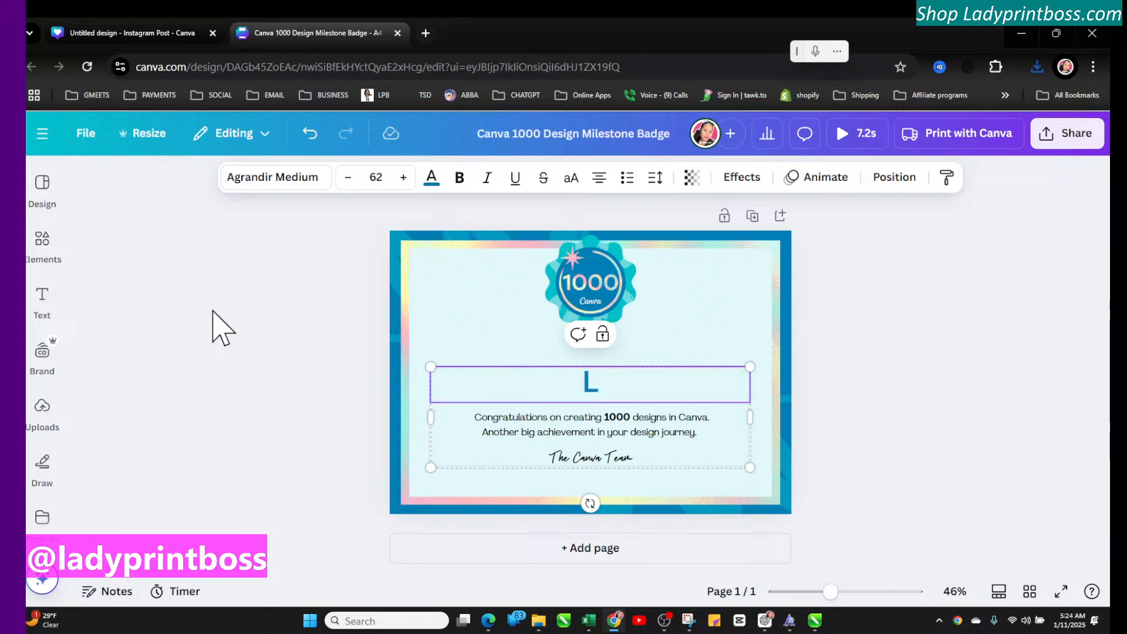
pyautogui.write('dy Print')
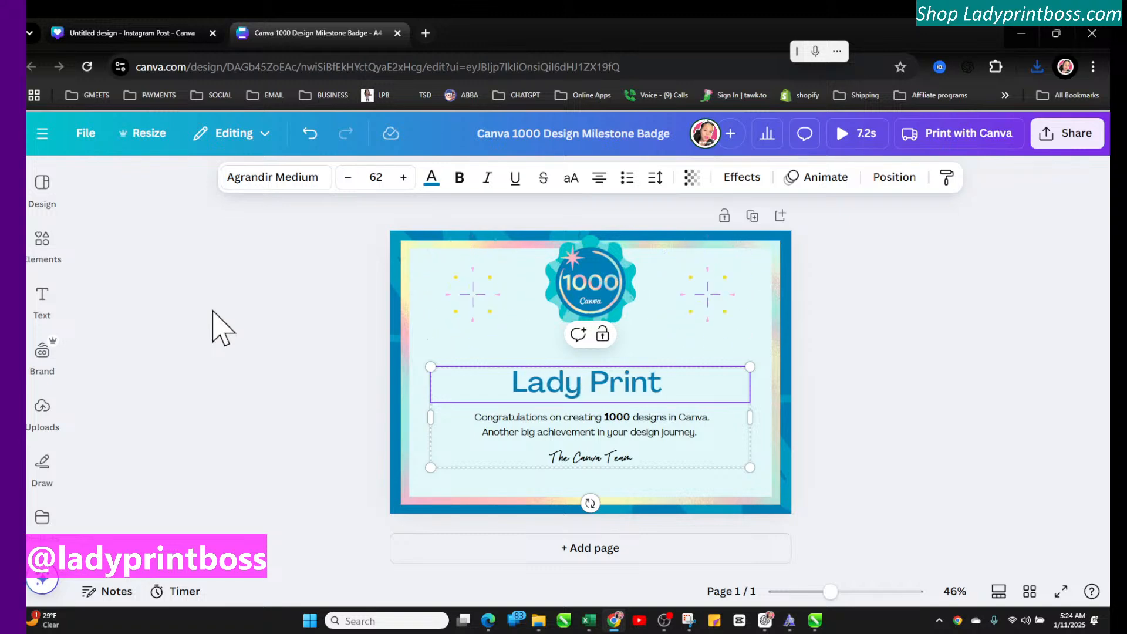
pyautogui.write(' B')
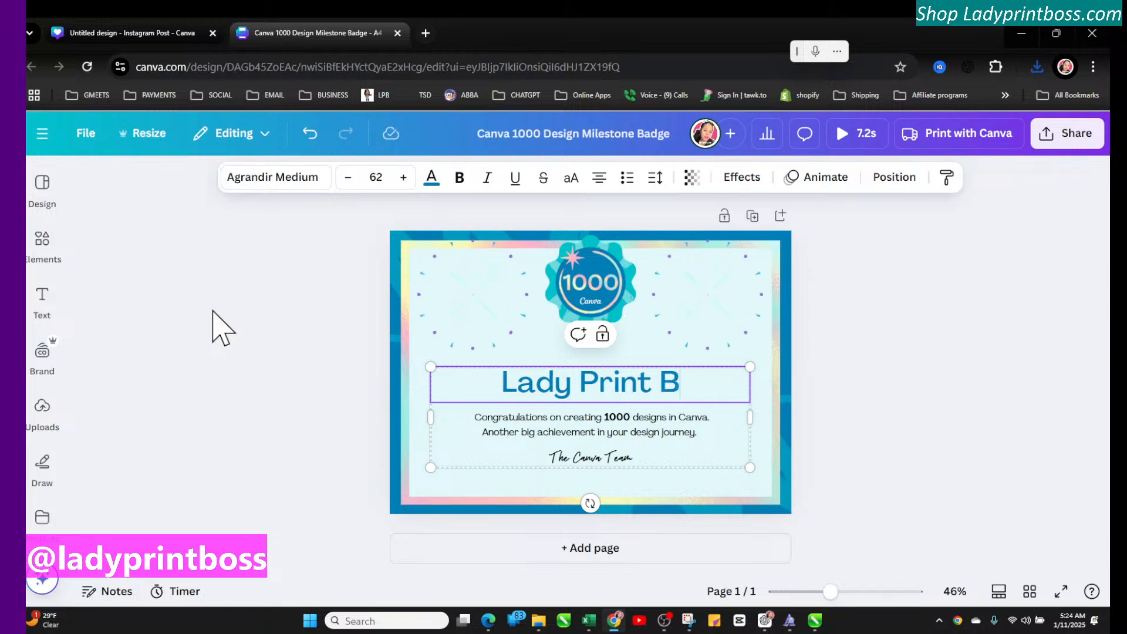
pyautogui.write('oss')
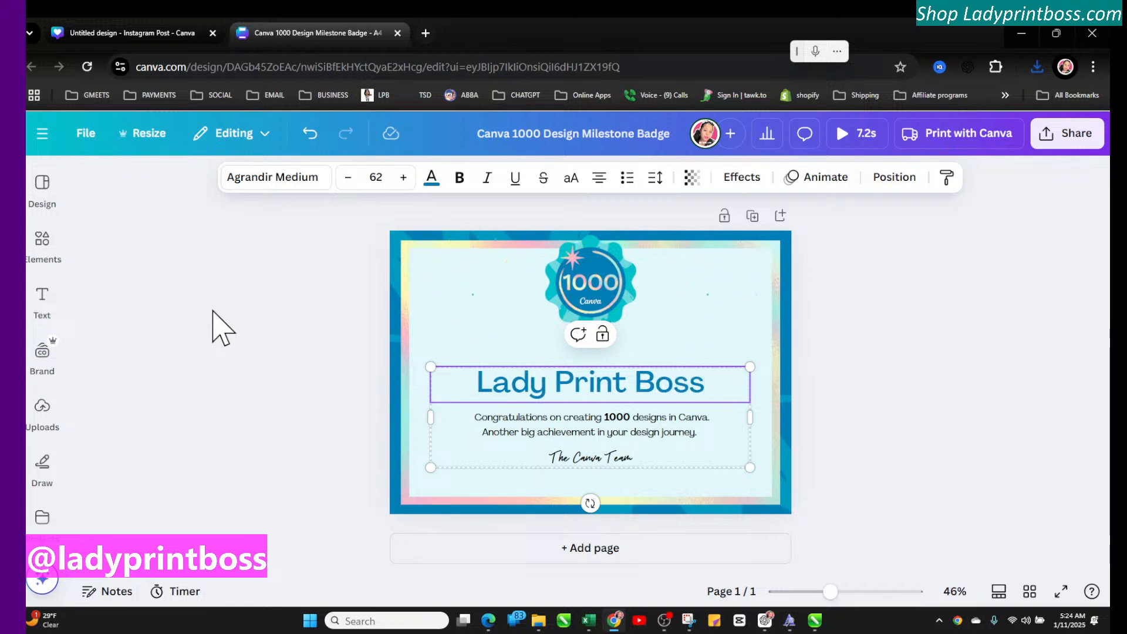
pyautogui.click(360, 486)
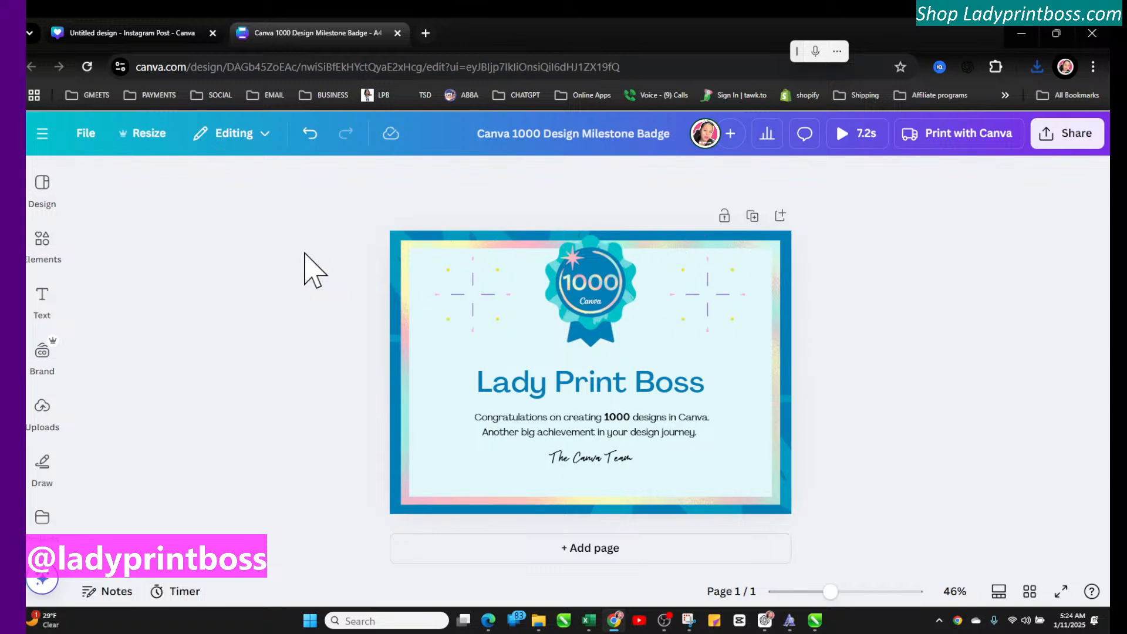
# Step: Download the milestone award as an MP4 video and save it in the Downloads folder under the suggested name
pyautogui.click(562, 408)
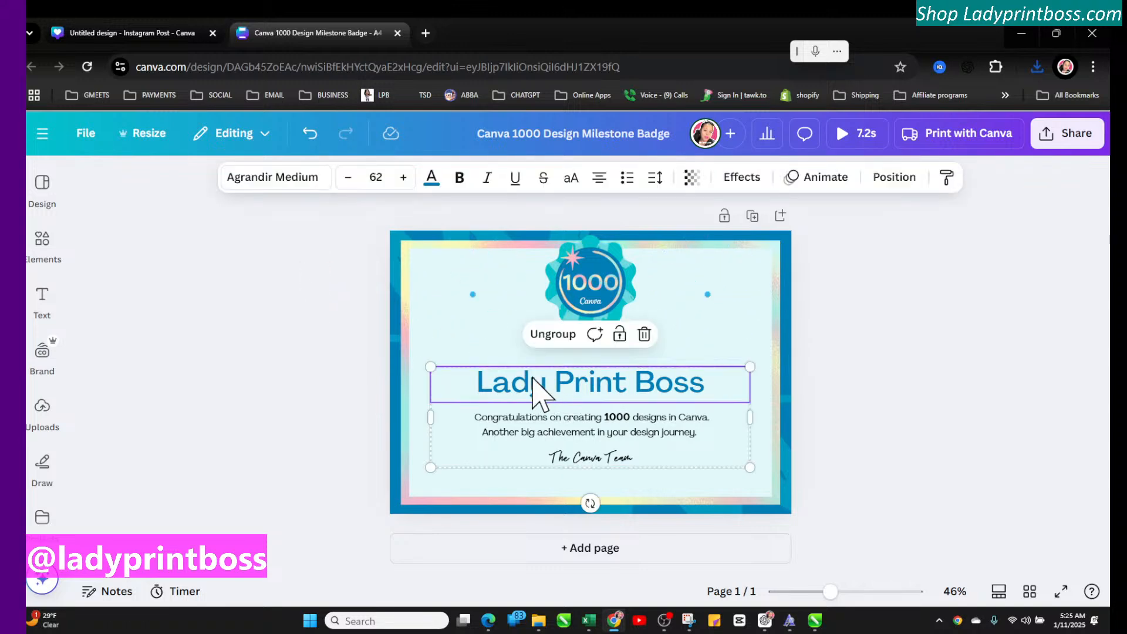
pyautogui.click(1060, 138)
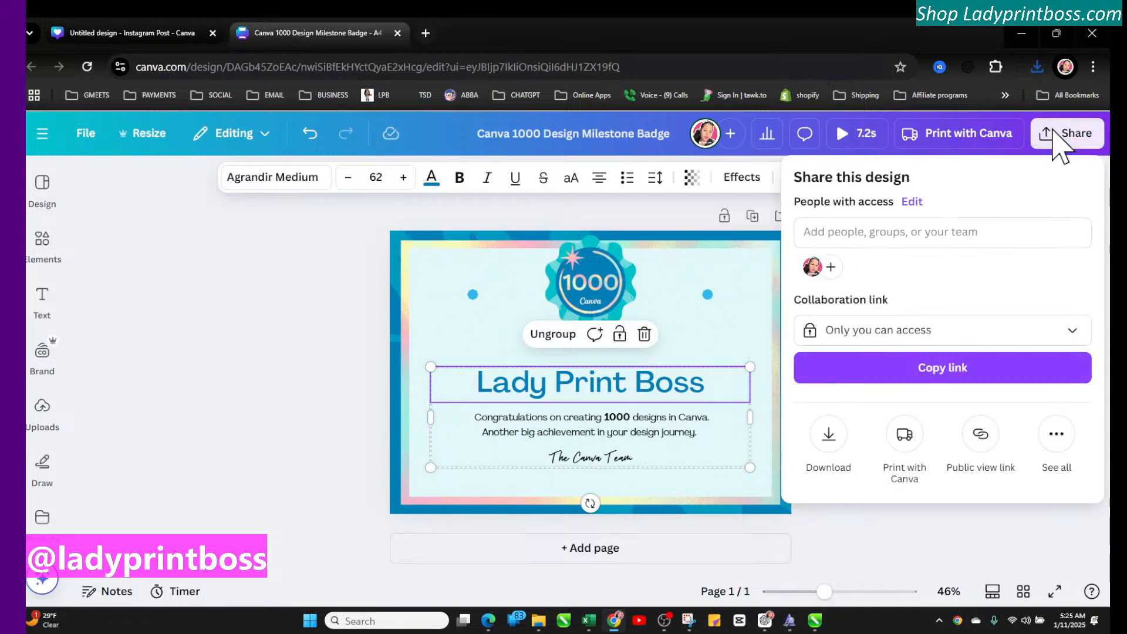
pyautogui.click(827, 436)
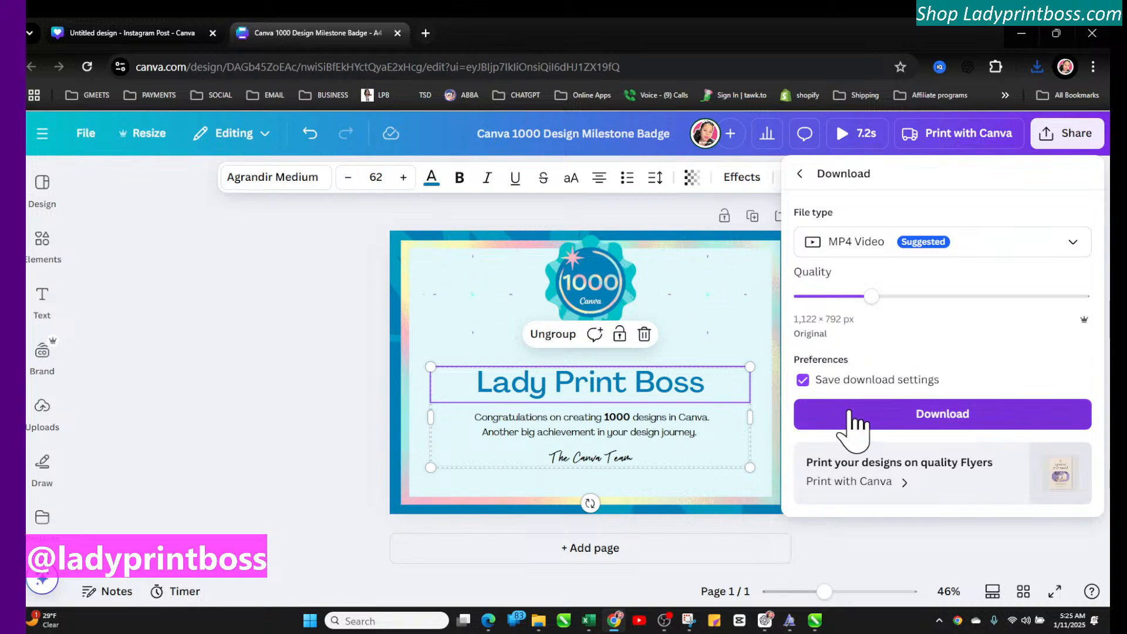
pyautogui.click(854, 426)
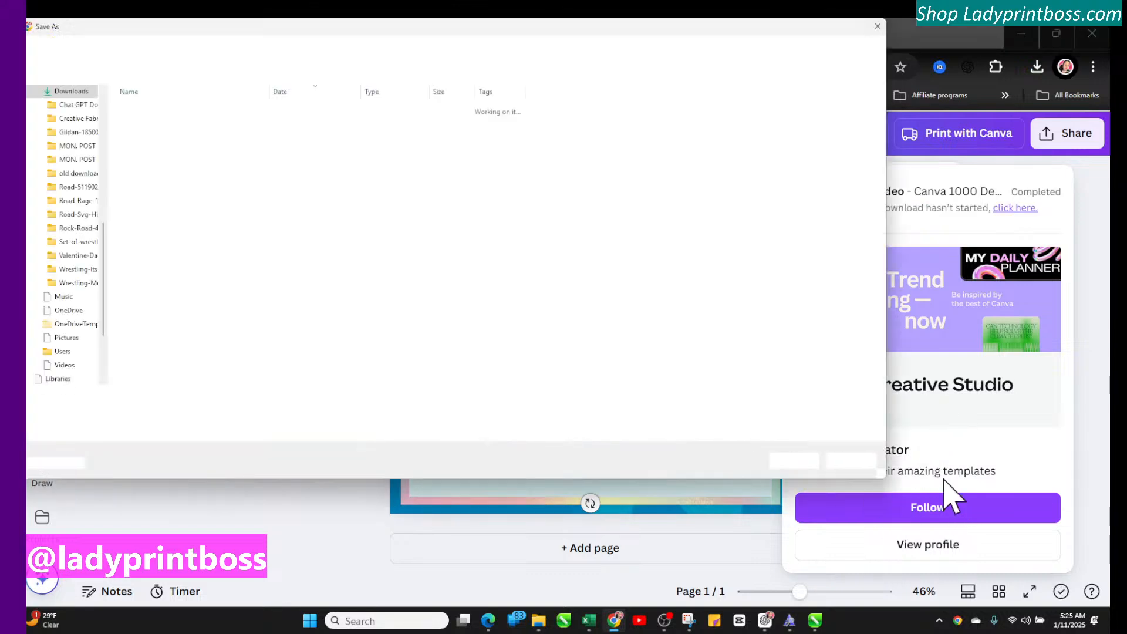
pyautogui.click(780, 459)
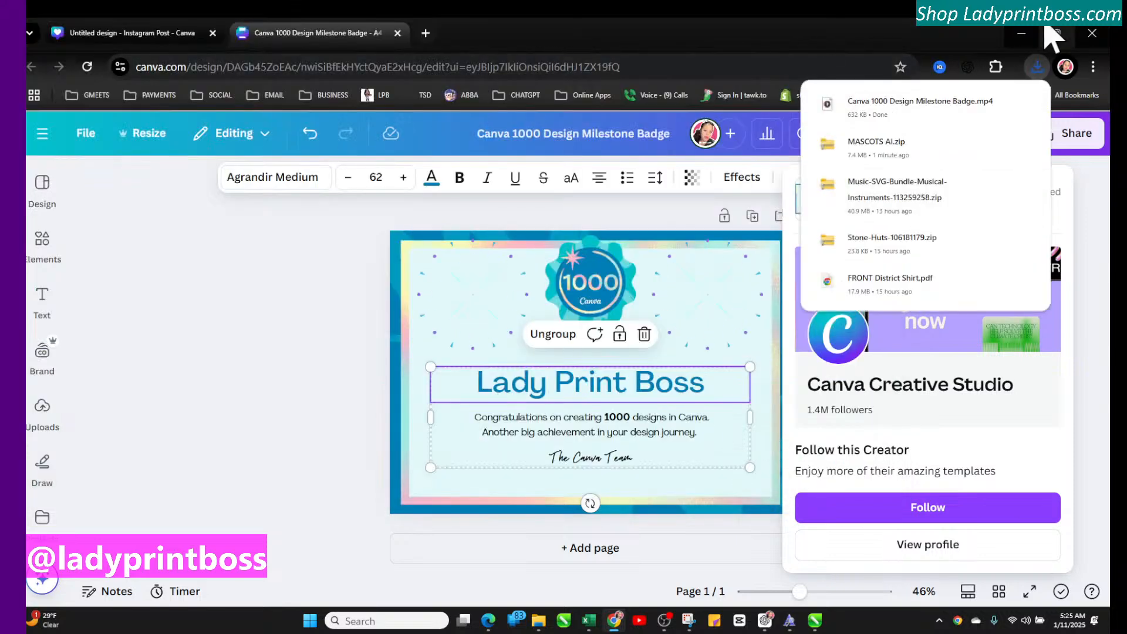
# Step: Switch to CorelDRAW, look over the district wrestling shirt mockups, and create a new blank 8.5 by 11 inch document
pyautogui.click(1022, 34)
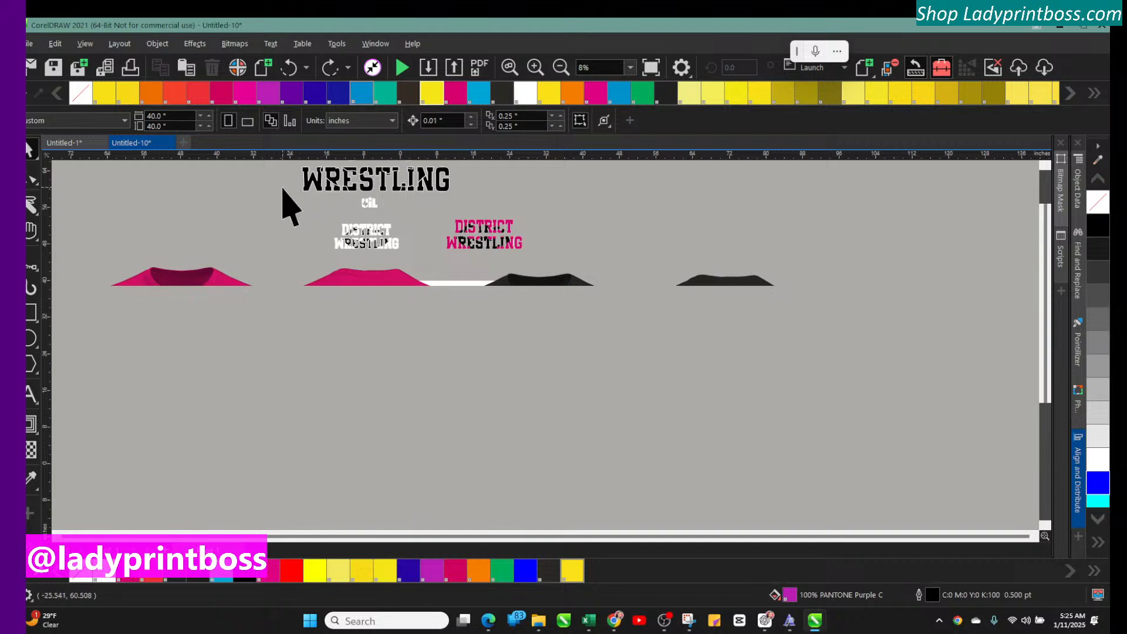
pyautogui.click(560, 67)
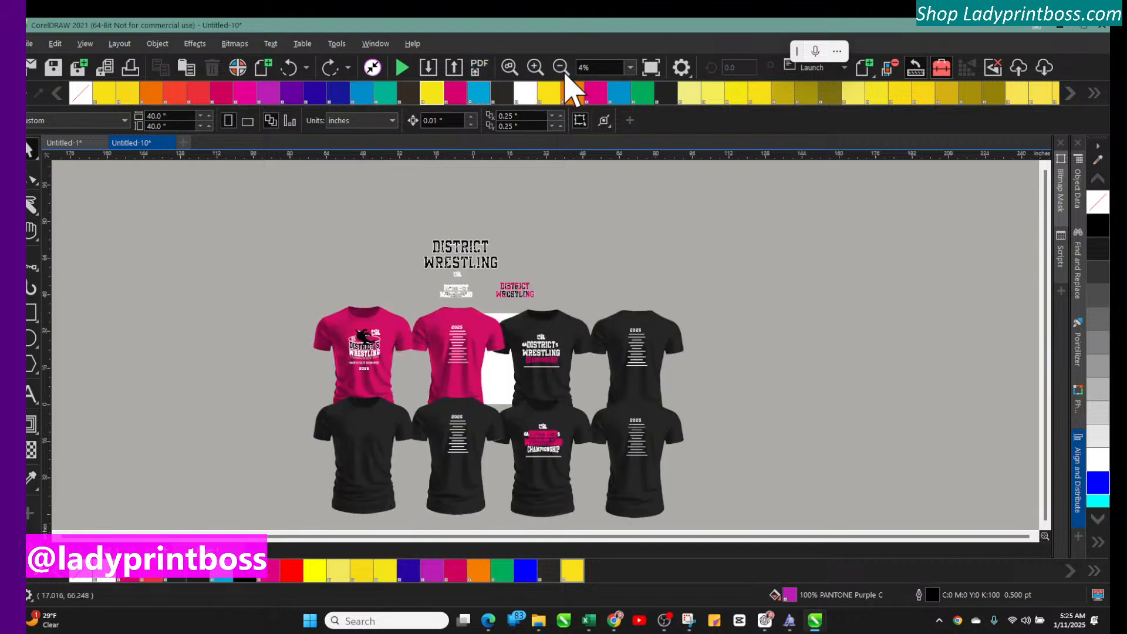
pyautogui.click(537, 69)
pyautogui.click(535, 68)
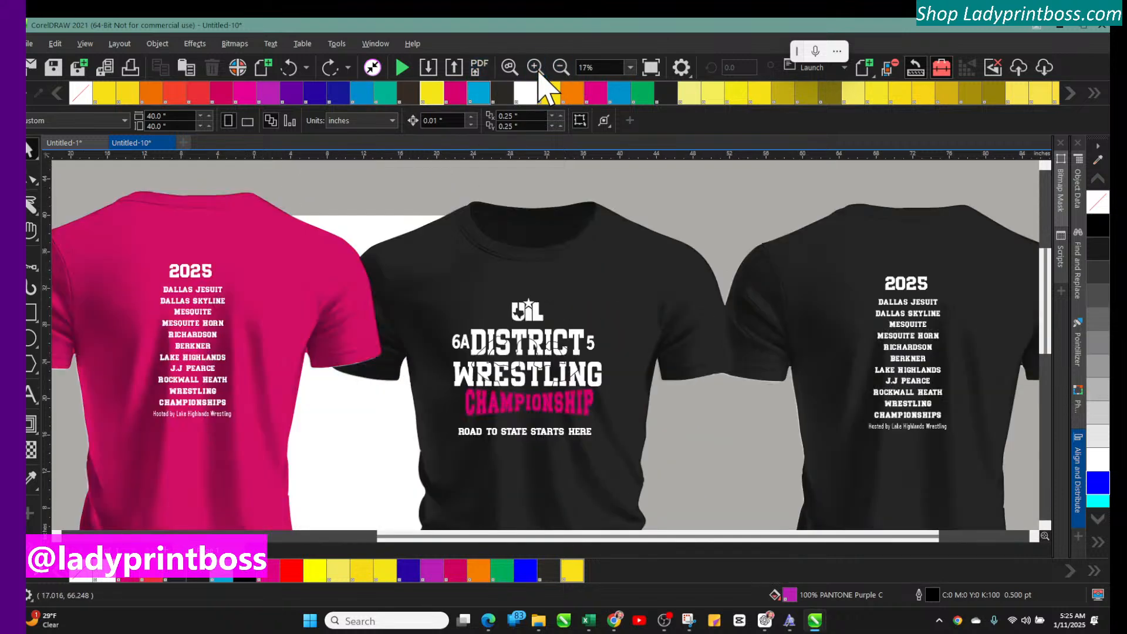
pyautogui.click(560, 67)
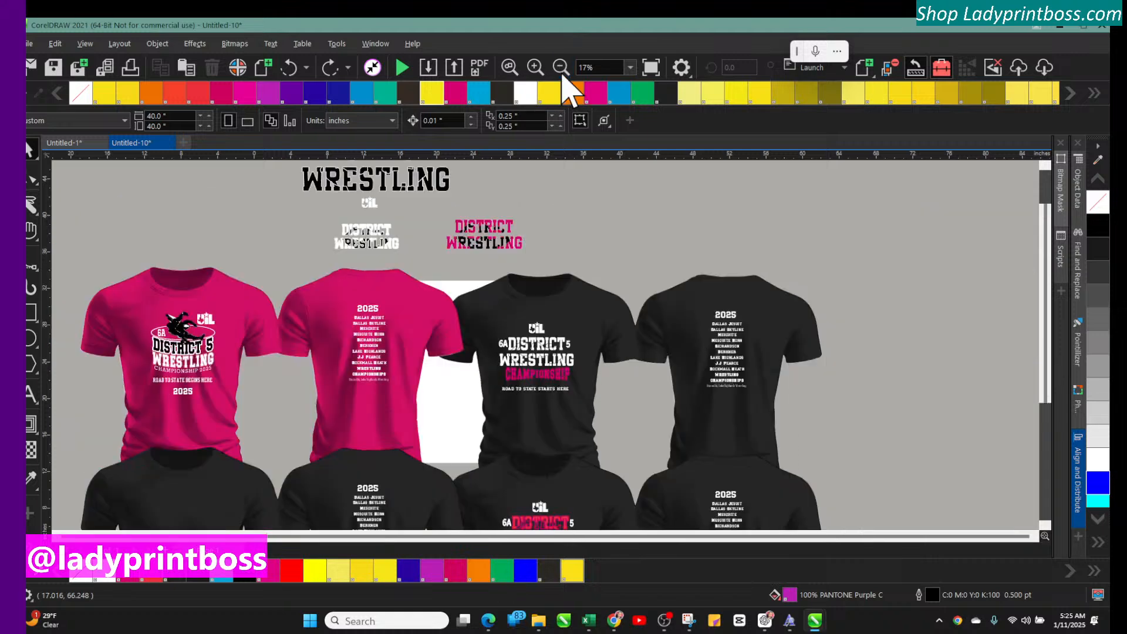
pyautogui.click(183, 143)
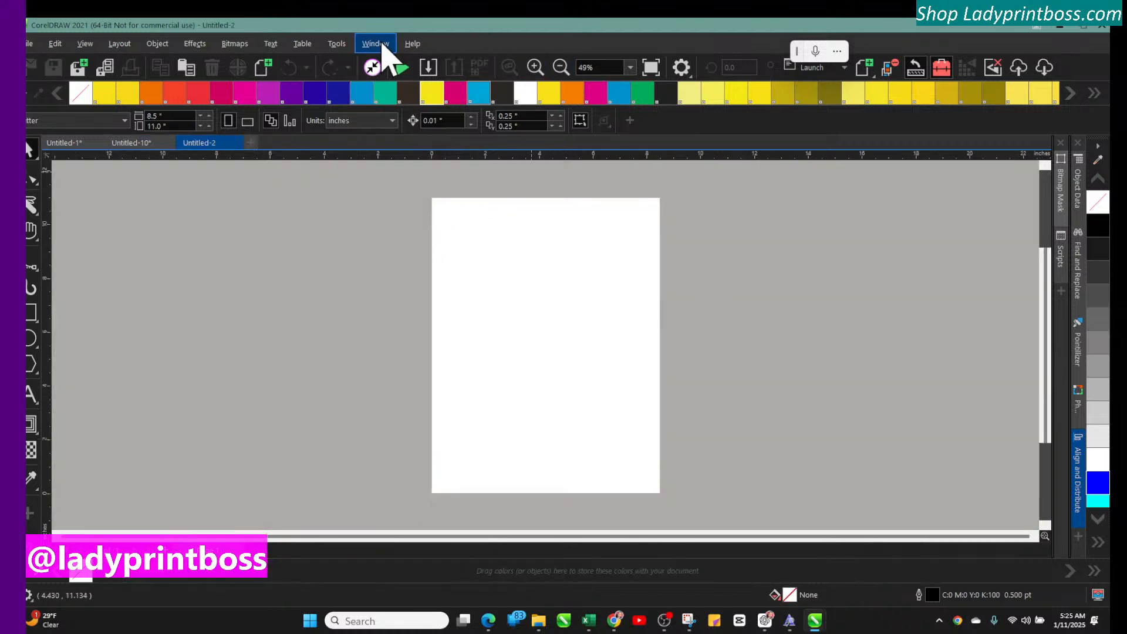
# Step: Try to import MASCOTS AI.zip directly from the Downloads folder, with its listing filtered to today's files
pyautogui.click(428, 68)
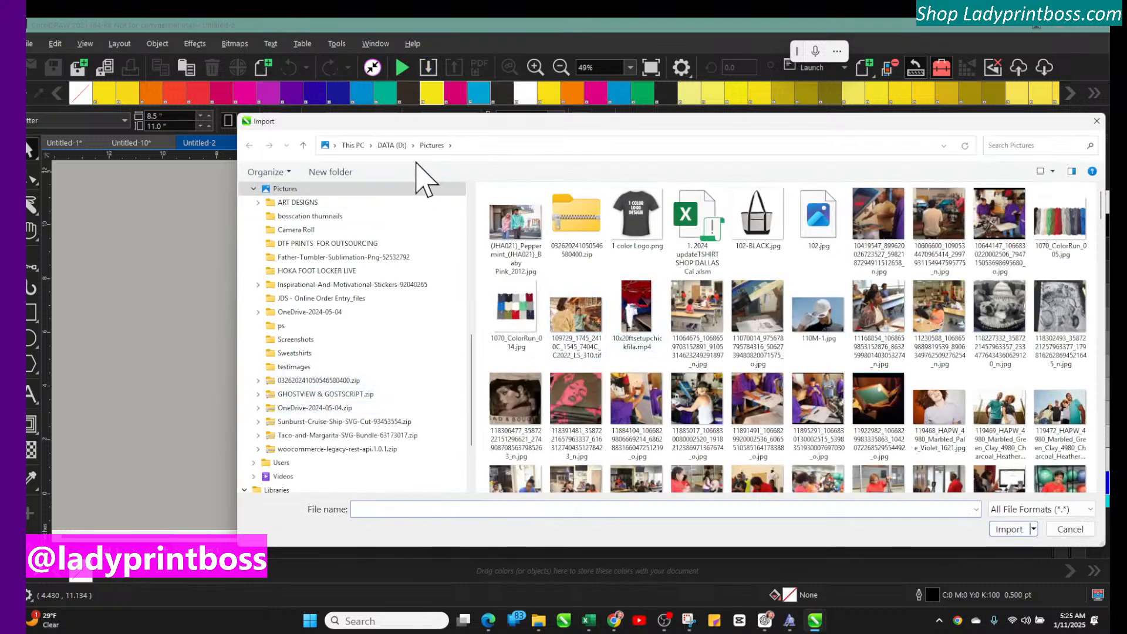
pyautogui.click(392, 145)
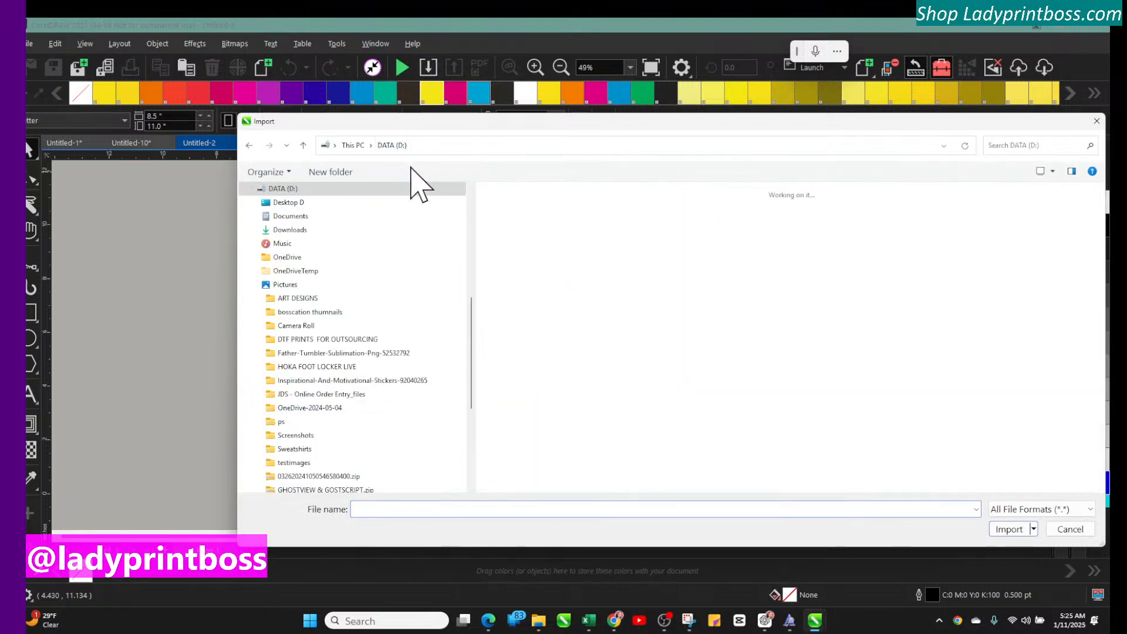
pyautogui.click(335, 230)
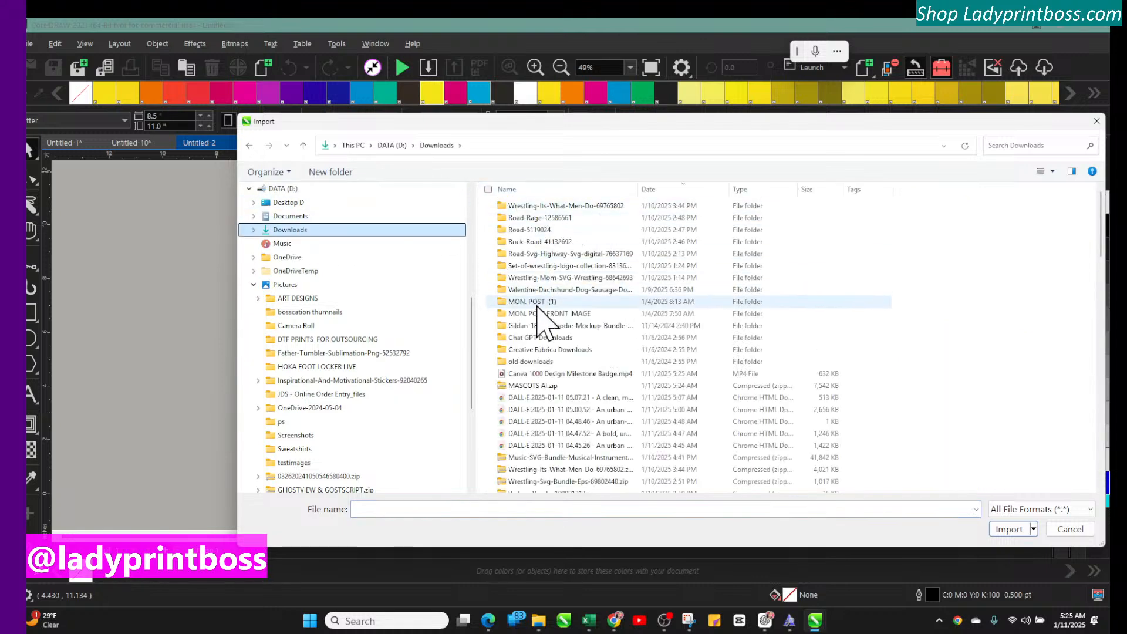
pyautogui.scroll(-5, 541, 375)
pyautogui.scroll(3, 541, 395)
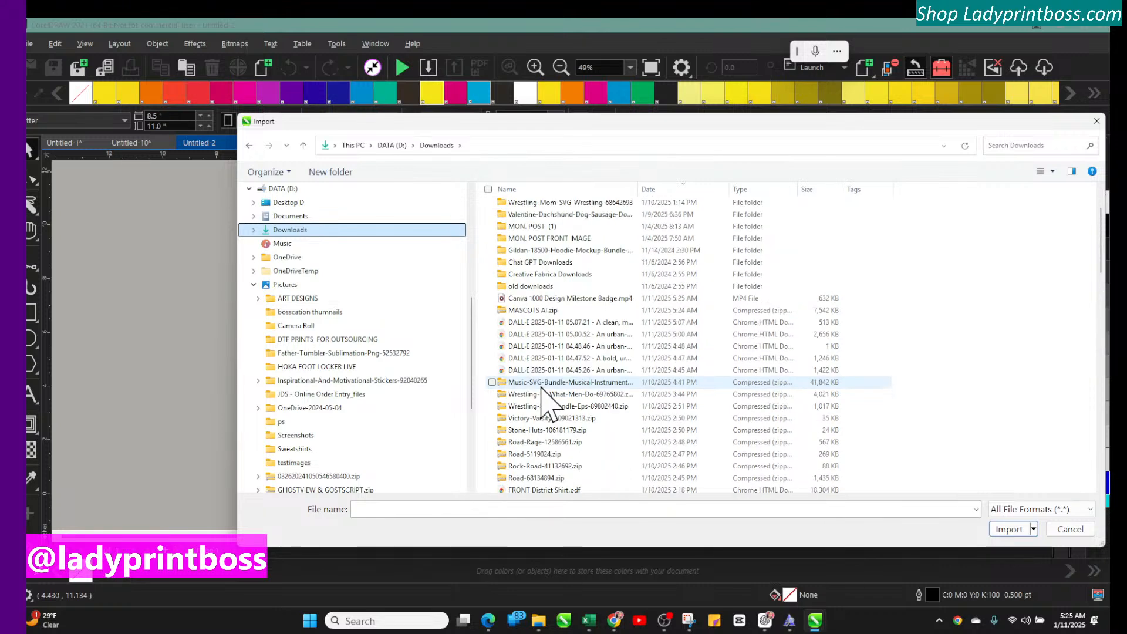
pyautogui.click(724, 189)
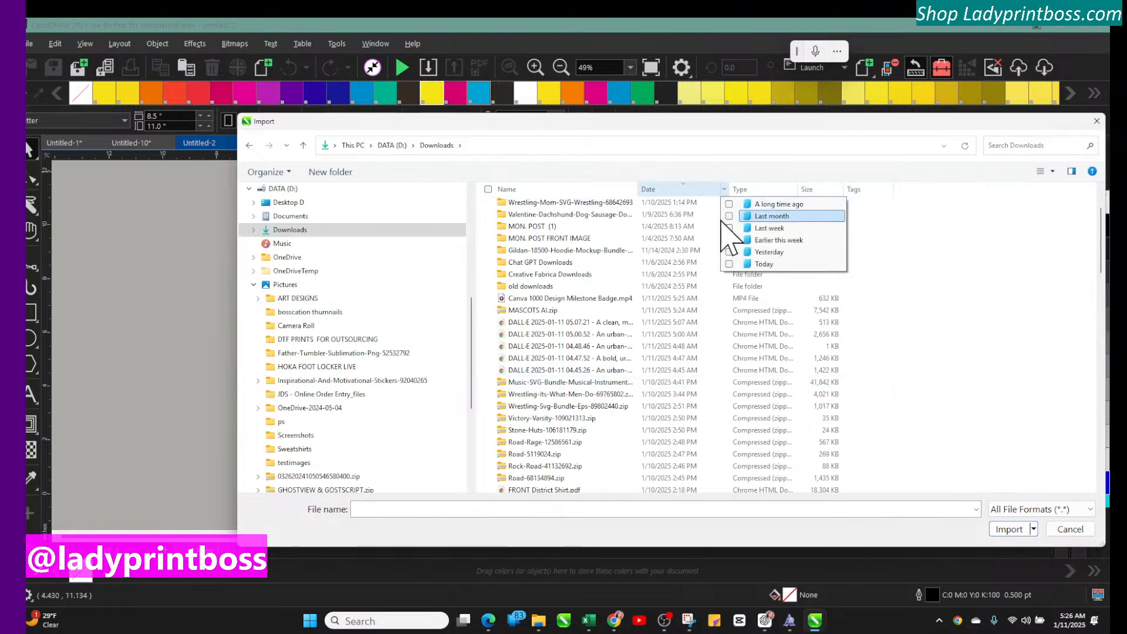
pyautogui.click(751, 262)
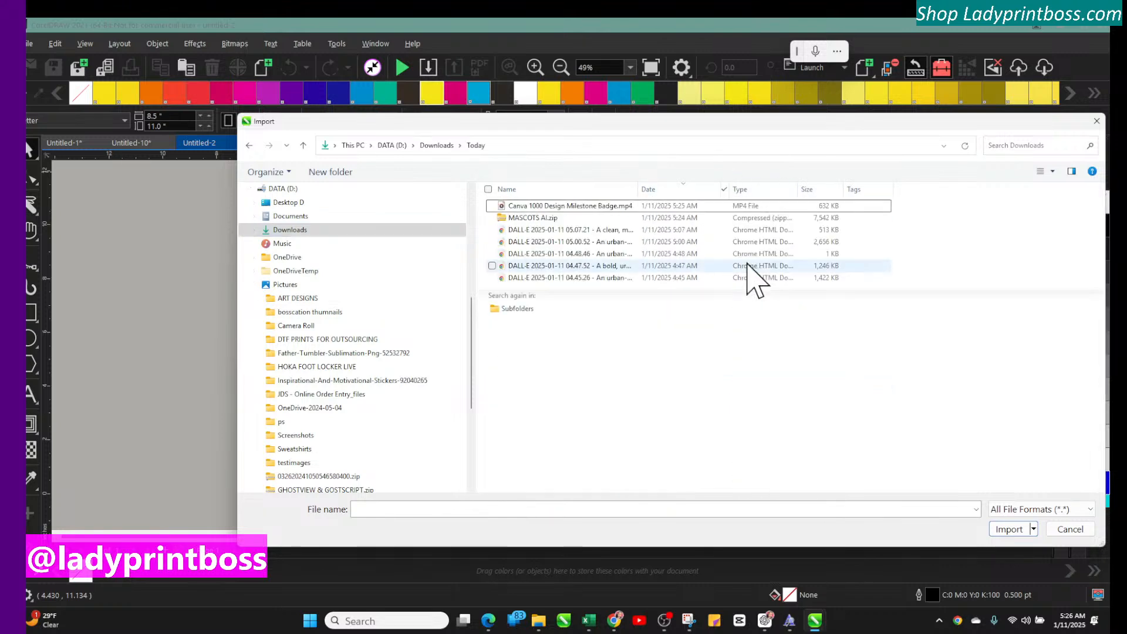
pyautogui.click(541, 220)
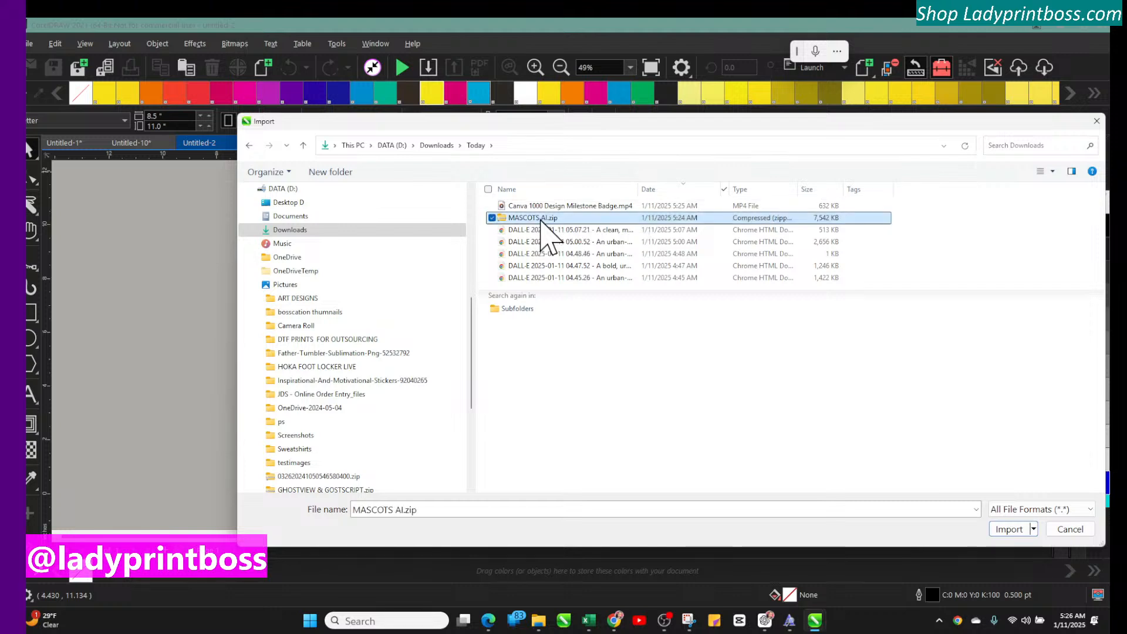
pyautogui.doubleClick(540, 220)
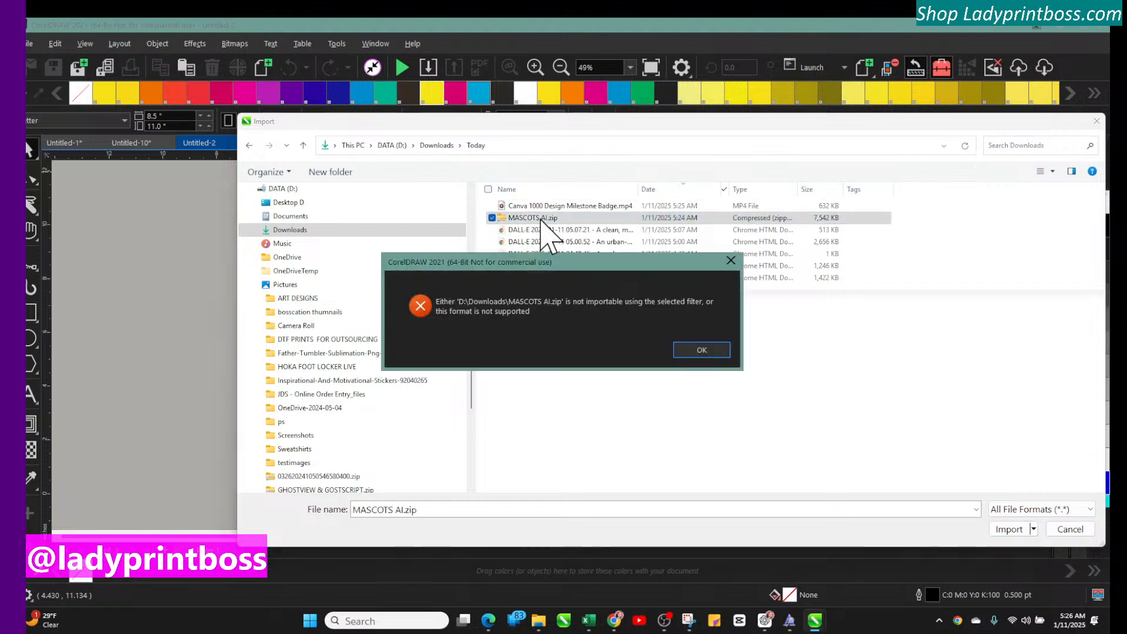
pyautogui.click(713, 351)
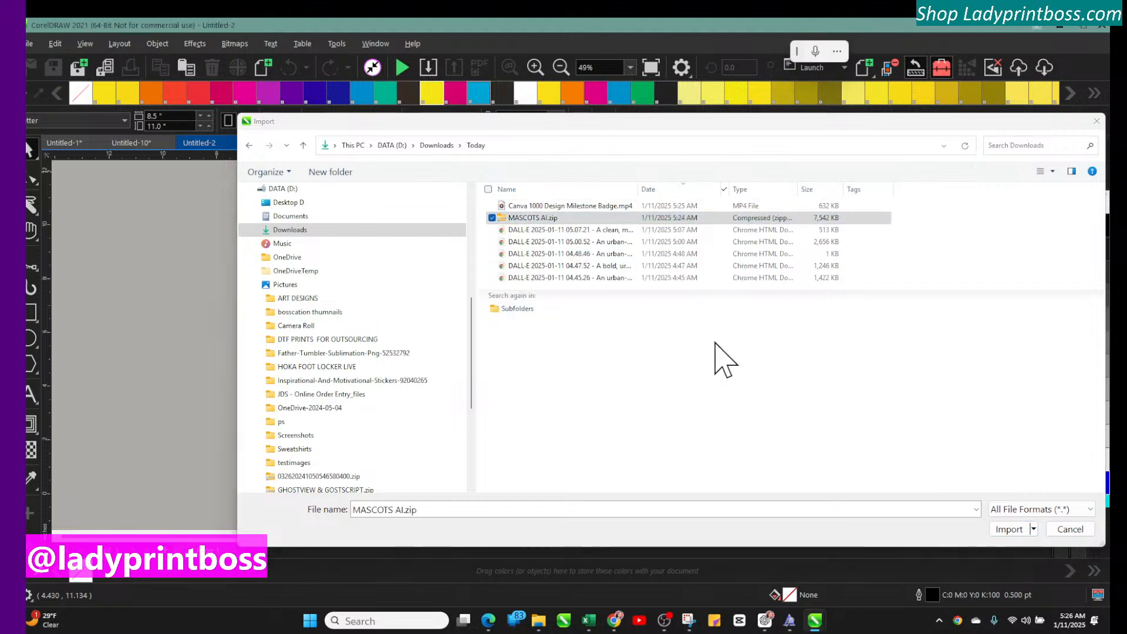
pyautogui.doubleClick(555, 218)
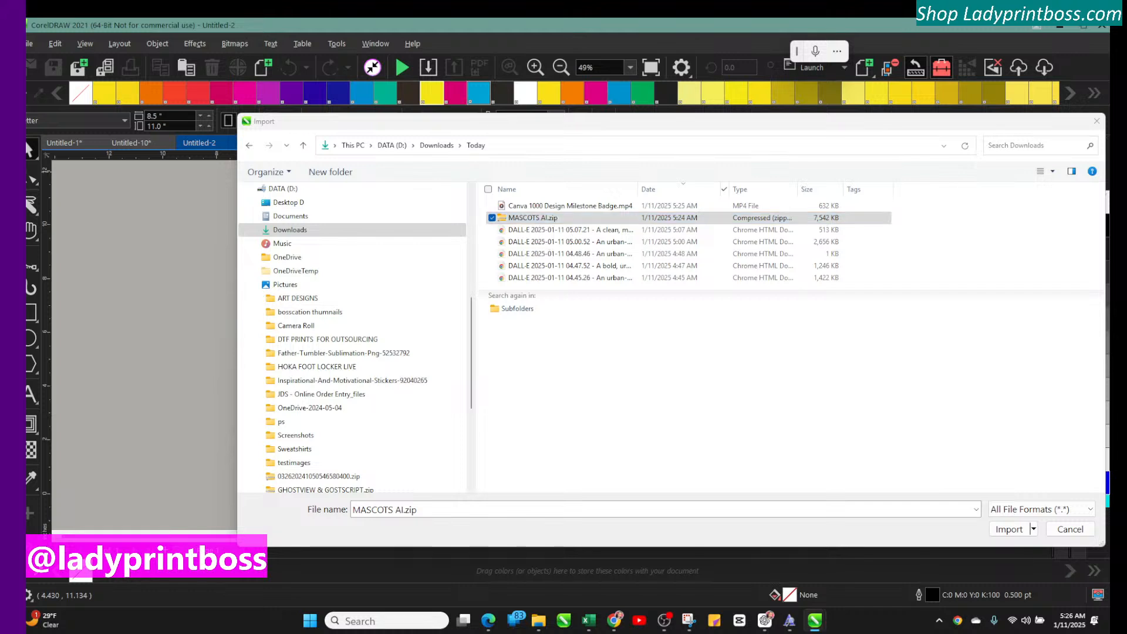
pyautogui.click(1074, 533)
# Step: Switch to File Explorer and extract all files of MASCOTS AI.zip into D:\Downloads\MASCOTS AI
pyautogui.click(534, 623)
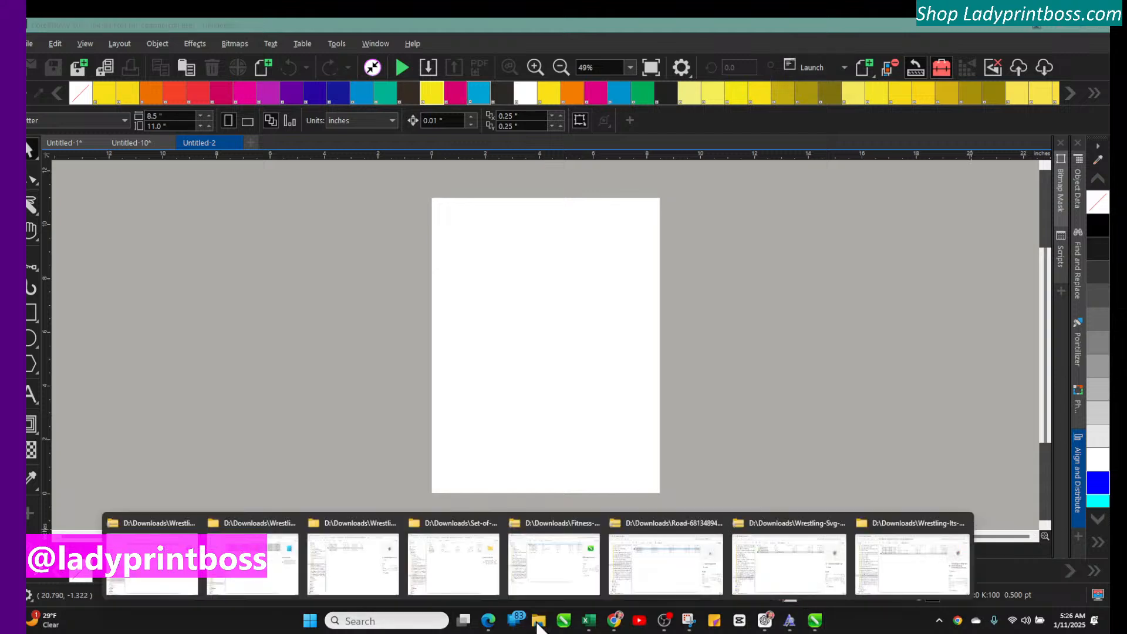
pyautogui.click(460, 564)
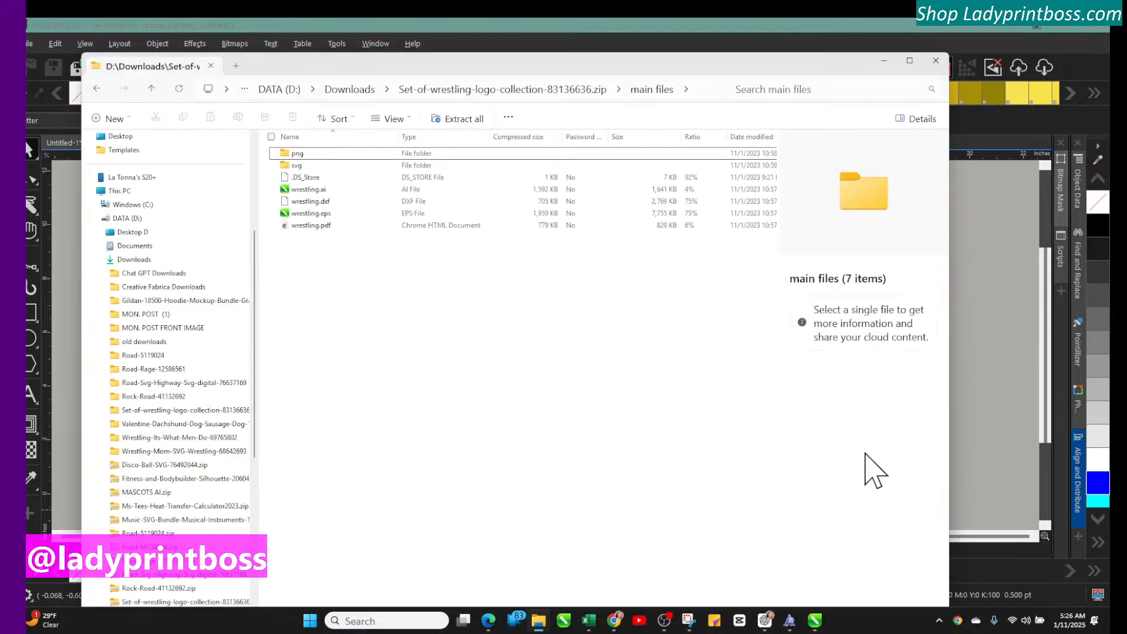
pyautogui.click(358, 95)
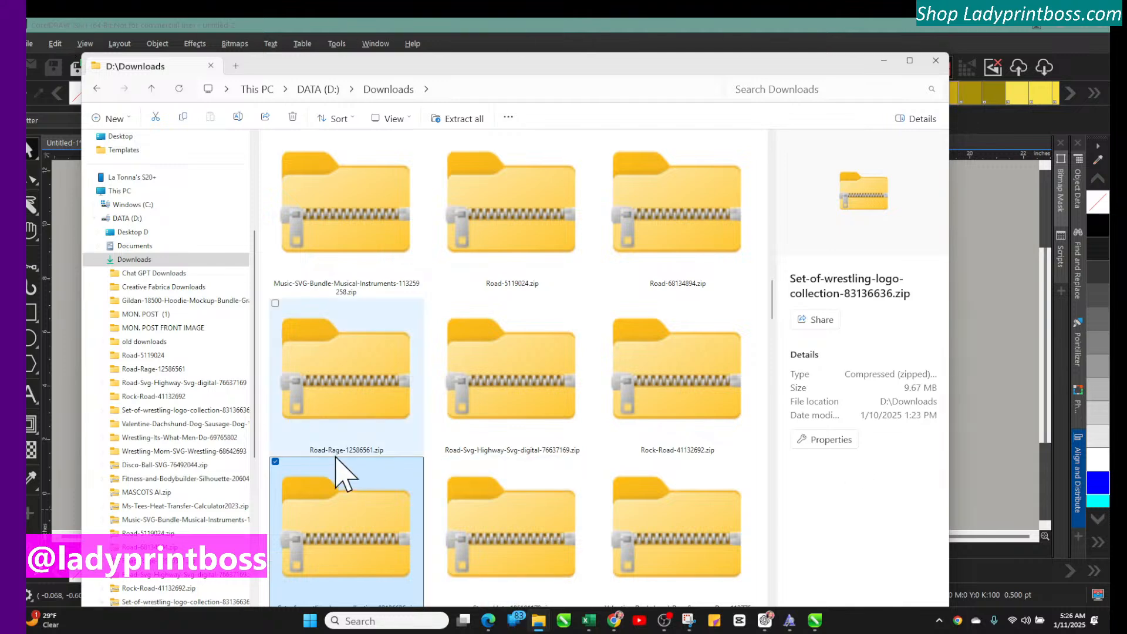
pyautogui.click(168, 492)
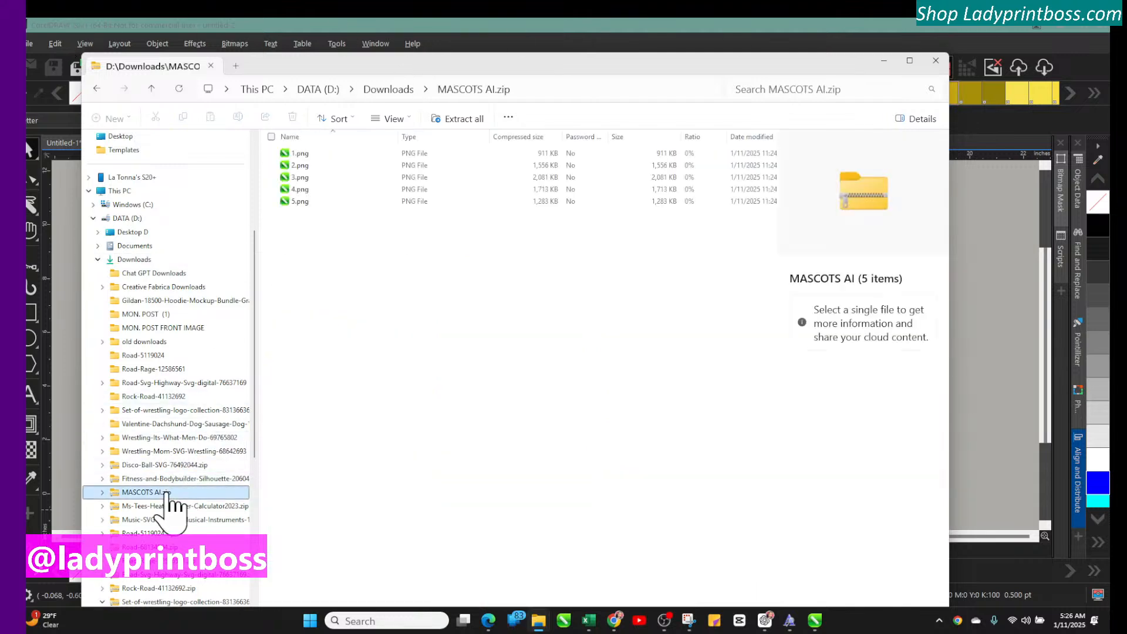
pyautogui.click(463, 119)
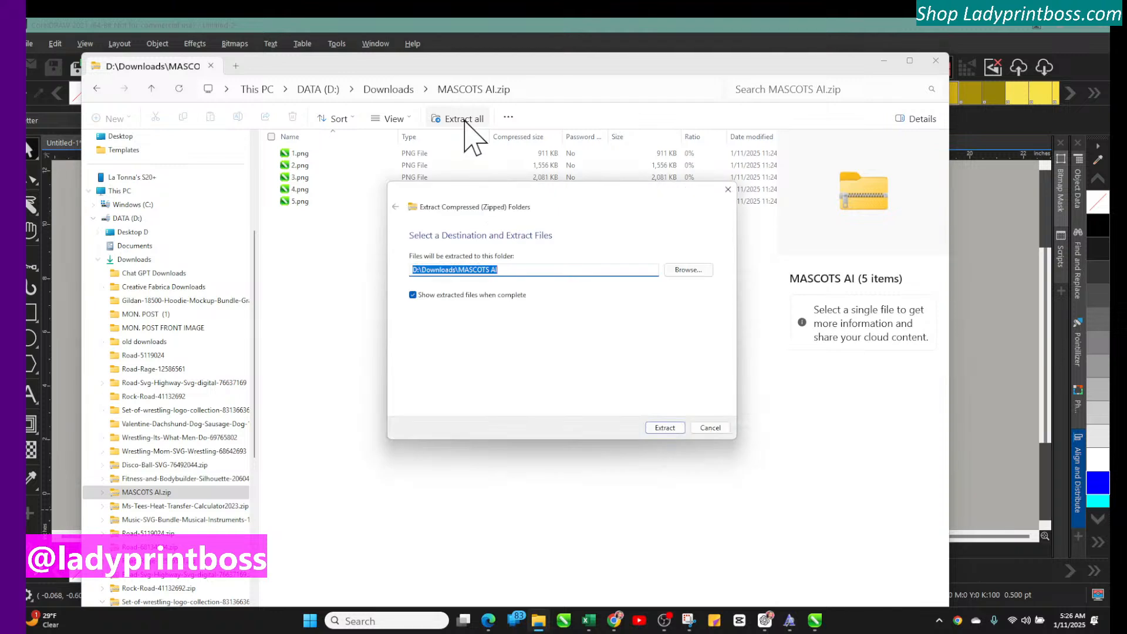
pyautogui.click(665, 428)
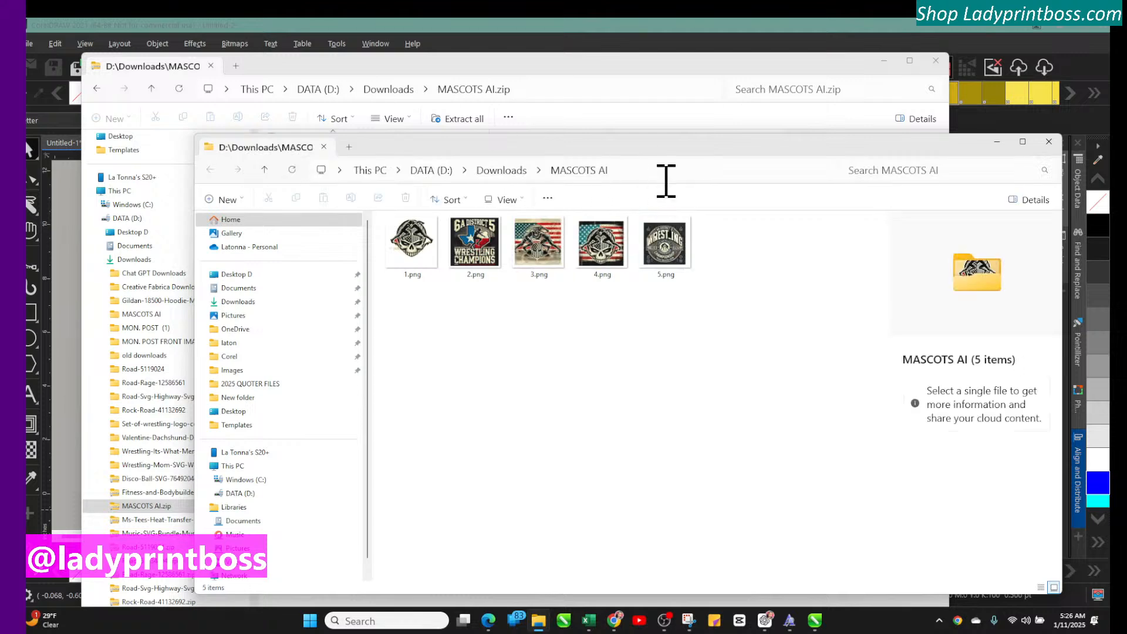
# Step: Close the archive window and the leftover extraction dialog, and shift the extracted MASCOTS AI folder window clear of the blank page
pyautogui.moveTo(650, 150); pyautogui.dragTo(636, 211)
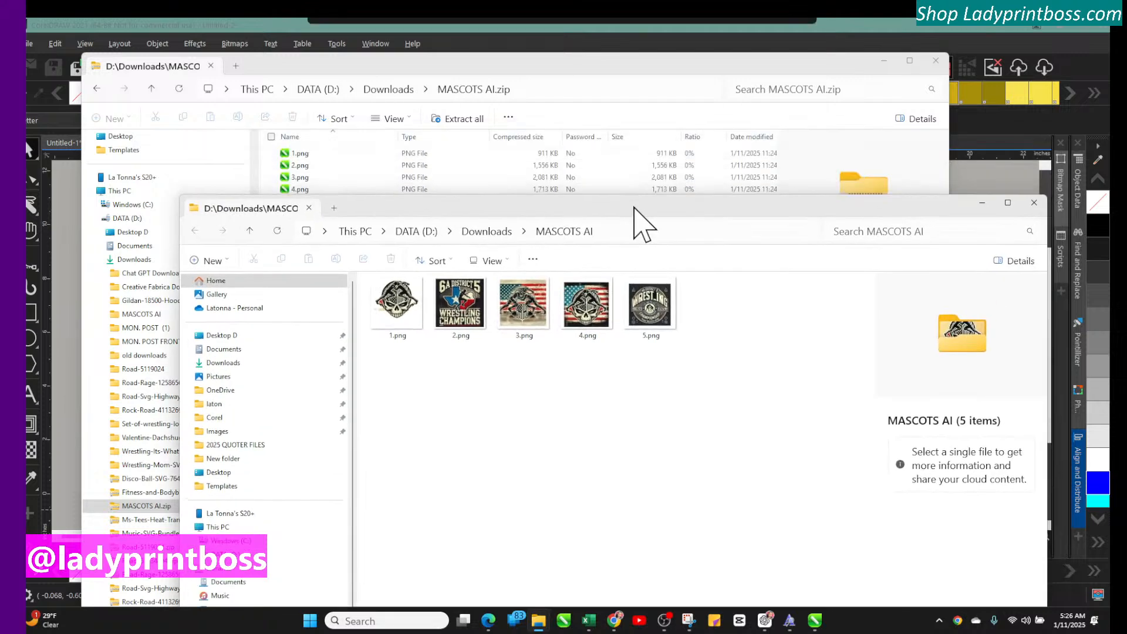
pyautogui.click(935, 61)
pyautogui.moveTo(629, 198); pyautogui.dragTo(625, 301)
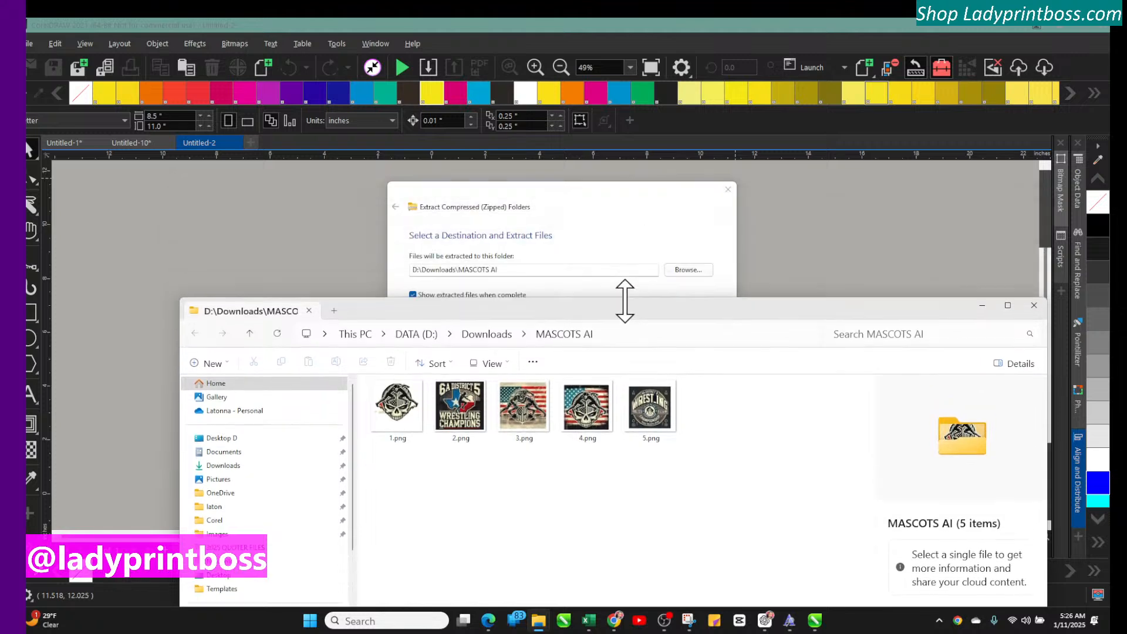
pyautogui.click(727, 189)
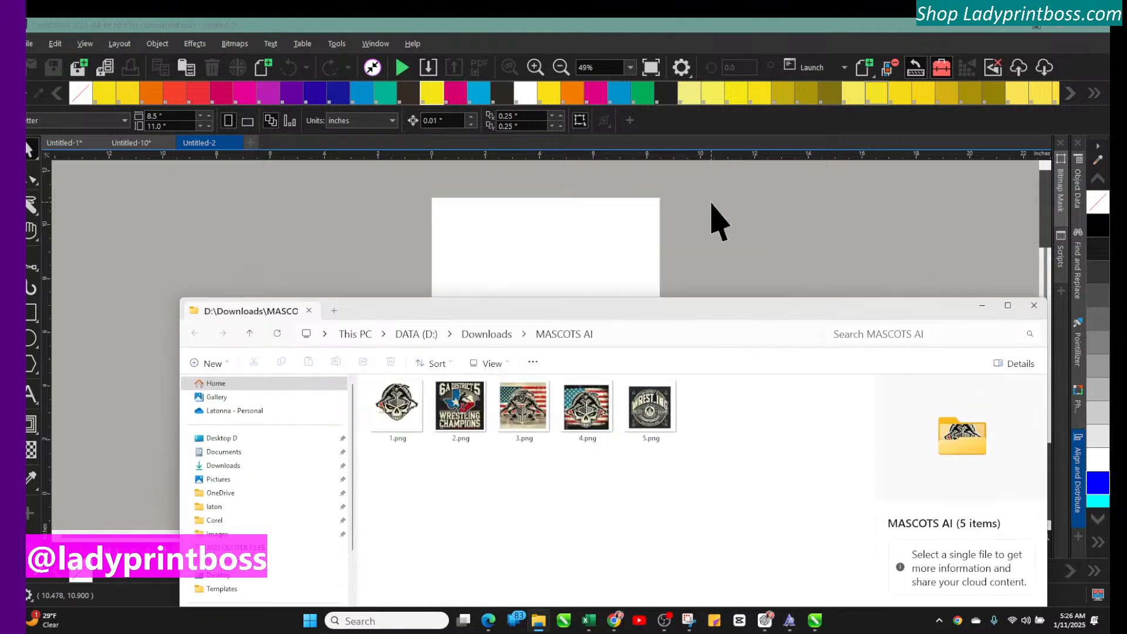
# Step: Bring the five images 1.png to 5.png from the MASCOTS AI folder into the CorelDRAW document and close the folder window
pyautogui.moveTo(708, 456); pyautogui.dragTo(363, 381)
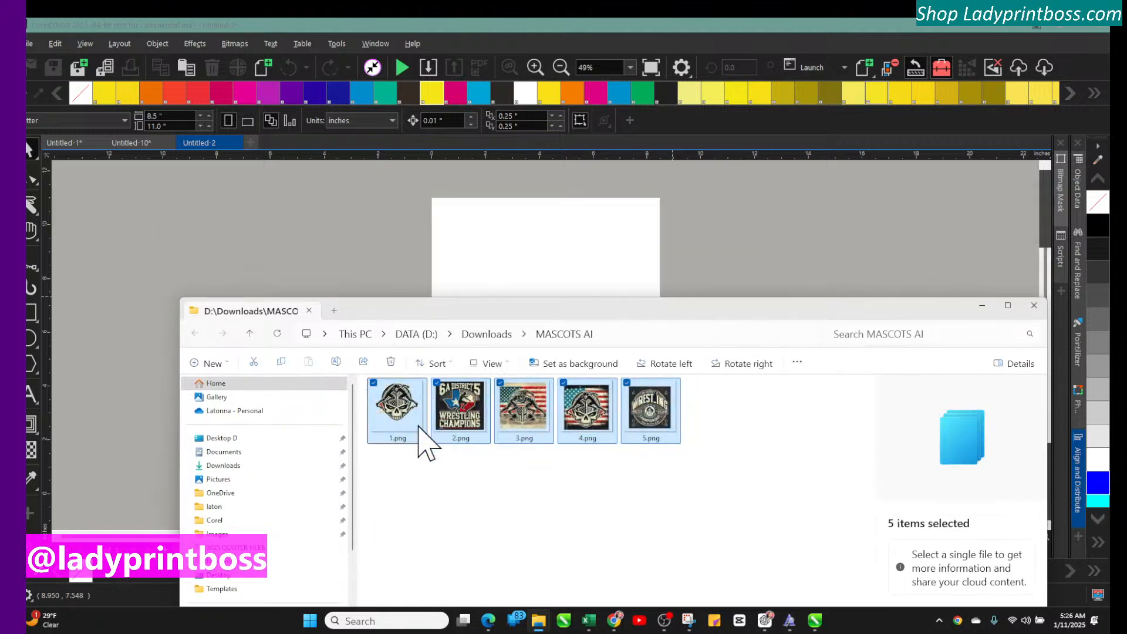
pyautogui.moveTo(387, 286); pyautogui.dragTo(372, 246)
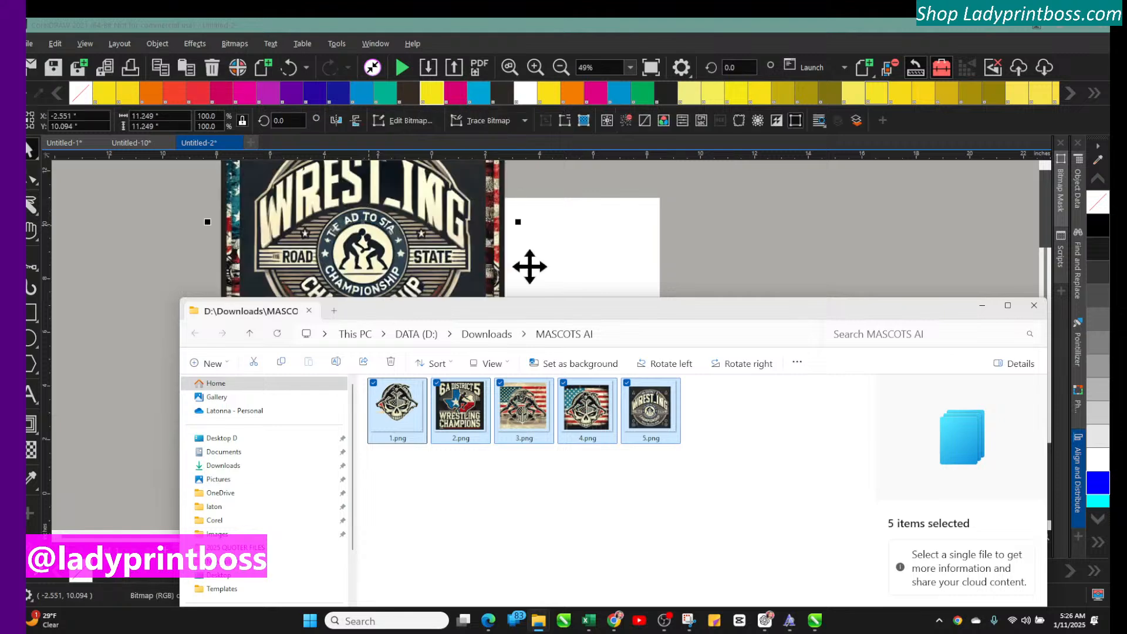
pyautogui.moveTo(888, 305); pyautogui.dragTo(769, 318)
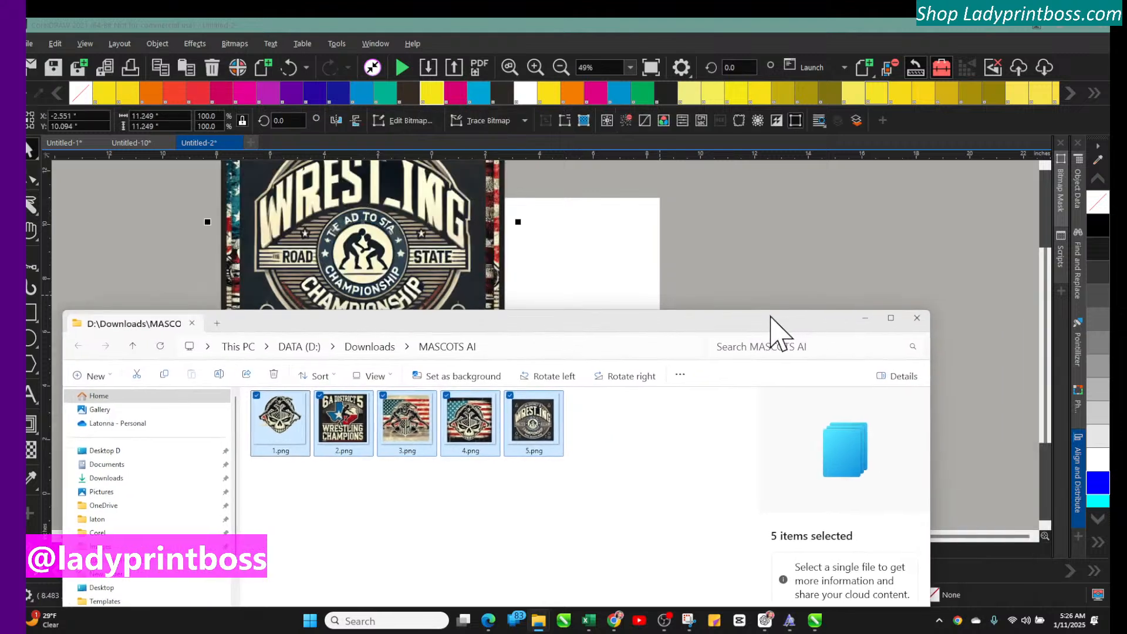
pyautogui.click(915, 317)
# Step: Move the round 6A District 5 wrestling championship badge off the stack of imported images, down to its left
pyautogui.click(561, 67)
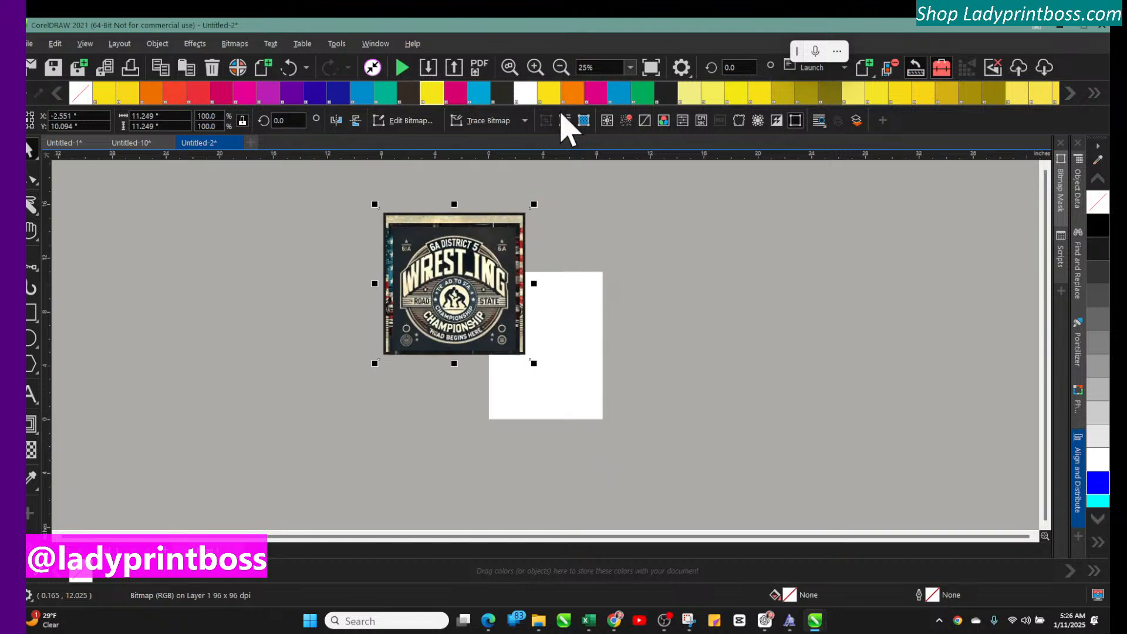
pyautogui.click(406, 260)
pyautogui.click(227, 252)
pyautogui.click(485, 273)
pyautogui.click(446, 280)
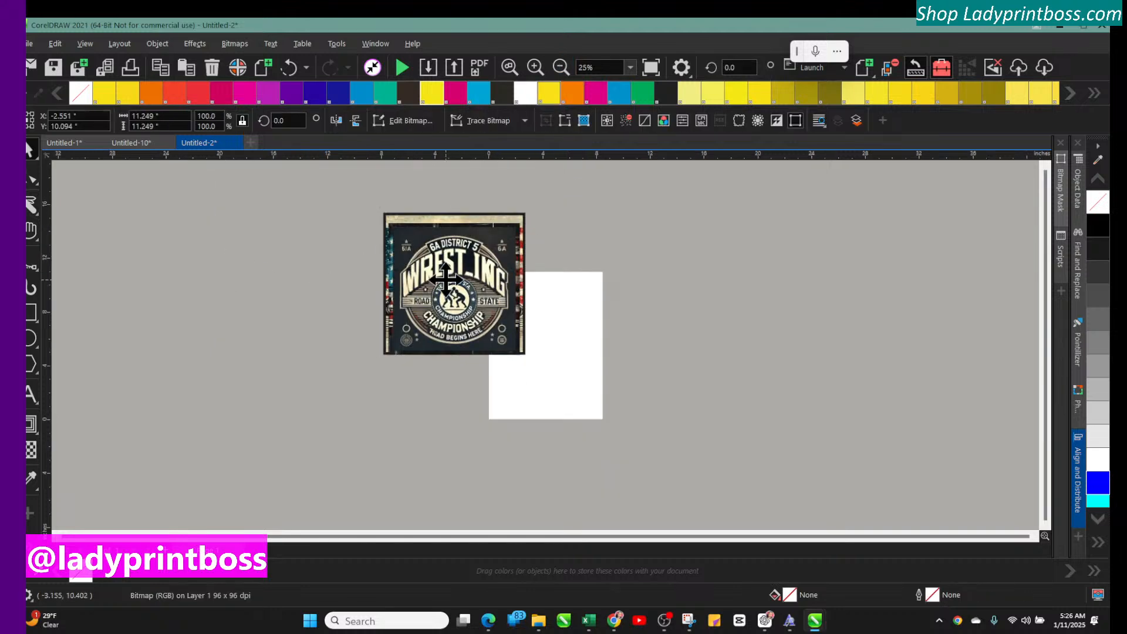
pyautogui.moveTo(446, 280); pyautogui.dragTo(362, 298)
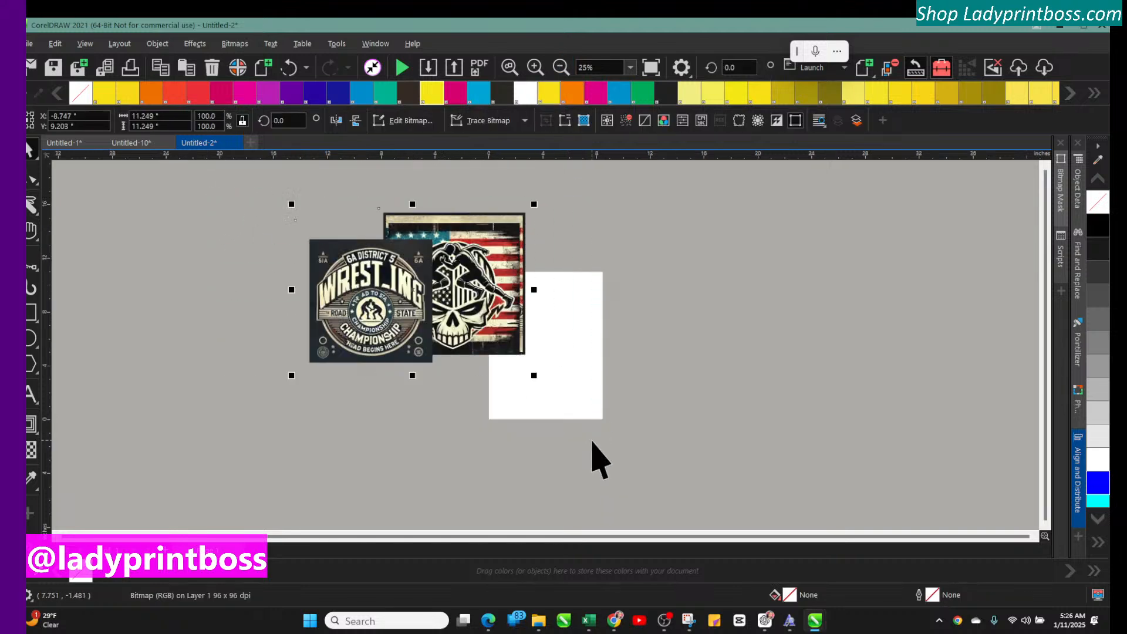
# Step: Move all five imported designs left of the page and scale them together, entering 30 inches for width and height
pyautogui.moveTo(494, 292); pyautogui.dragTo(394, 342)
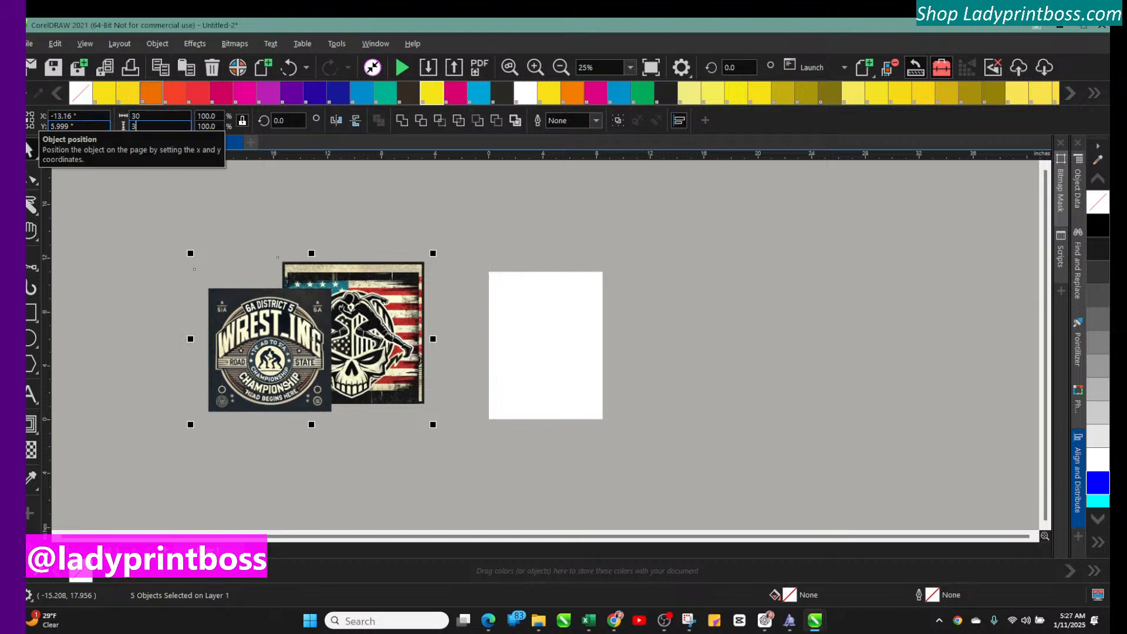
pyautogui.press('Return')
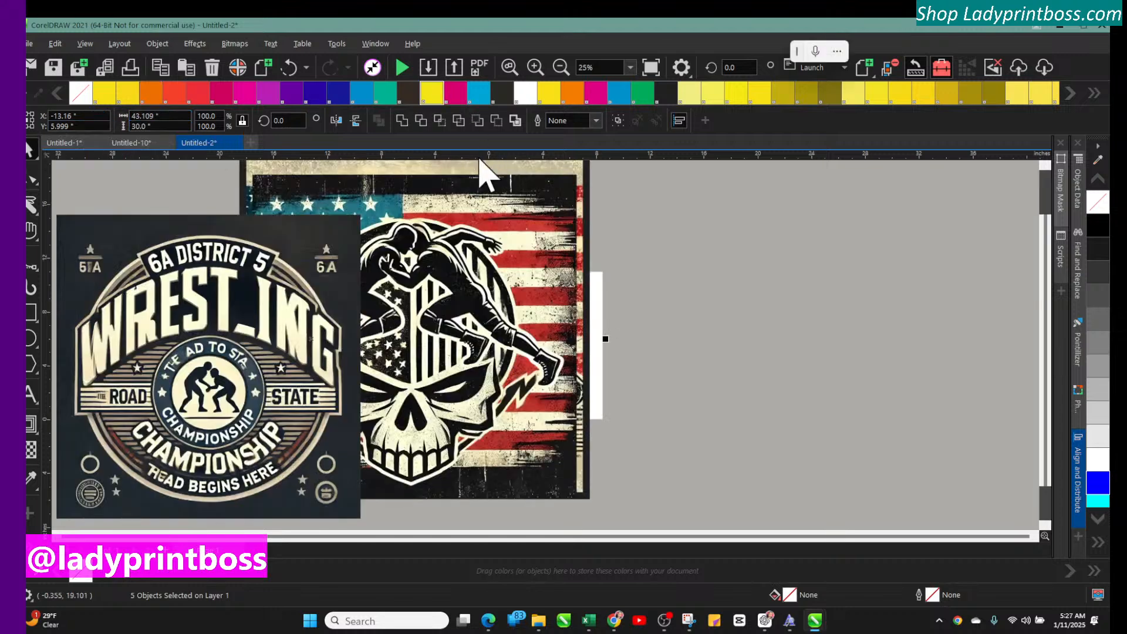
pyautogui.click(706, 338)
# Step: Move all five enlarged designs together to the empty area right of the page
pyautogui.click(561, 67)
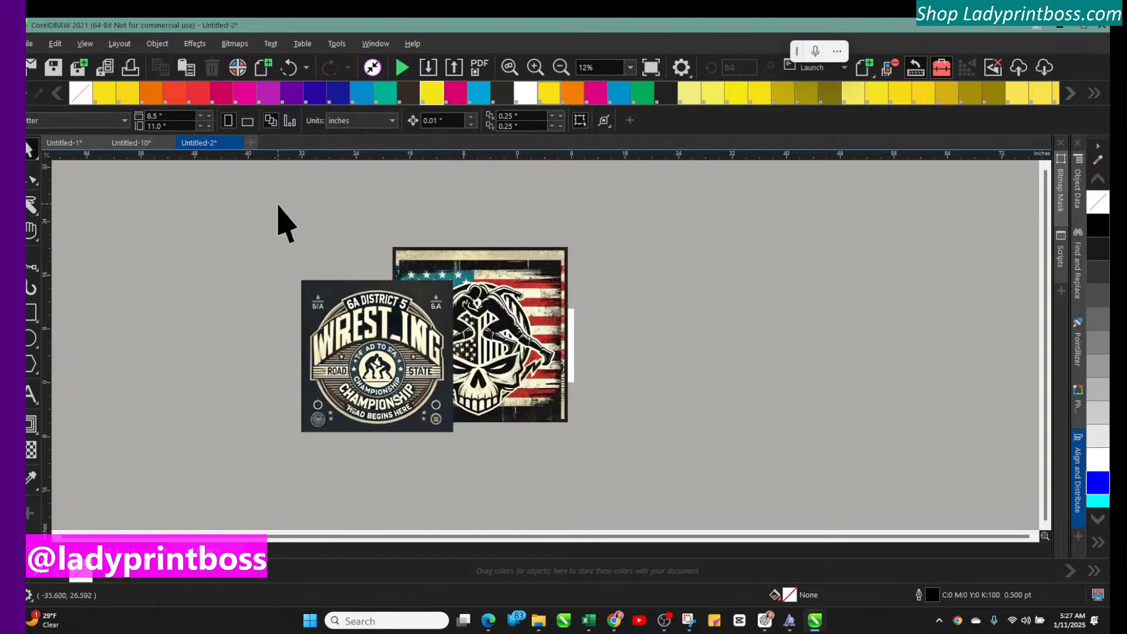
pyautogui.moveTo(277, 209); pyautogui.dragTo(607, 460)
pyautogui.moveTo(546, 376); pyautogui.dragTo(935, 390)
pyautogui.click(365, 263)
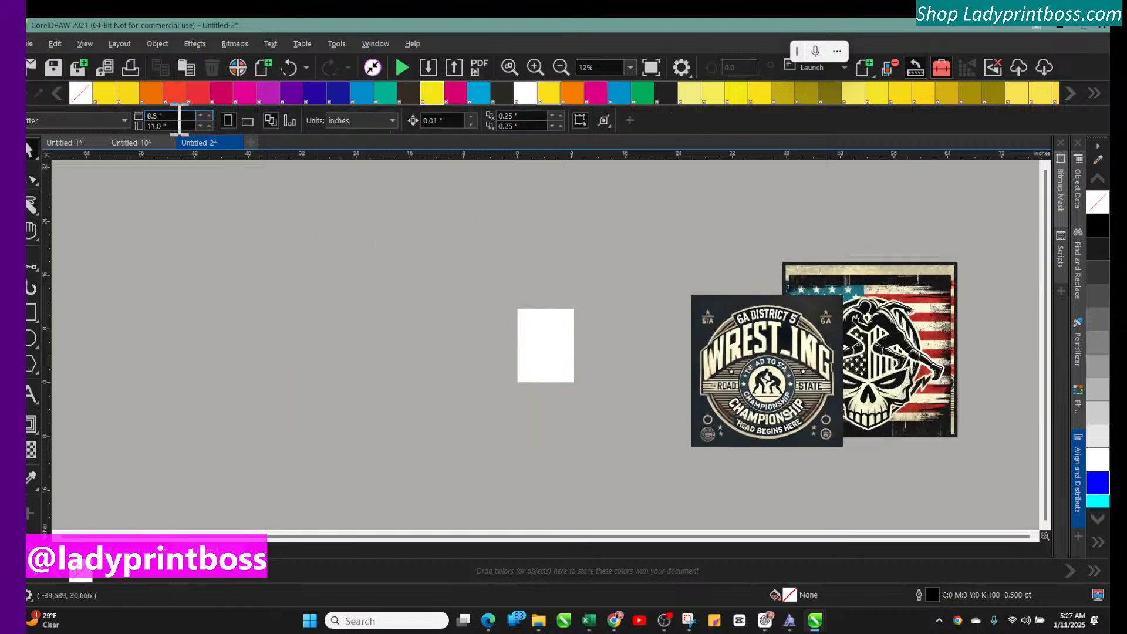
# Step: Set the page size to 30 by 30 inches
pyautogui.click(179, 116)
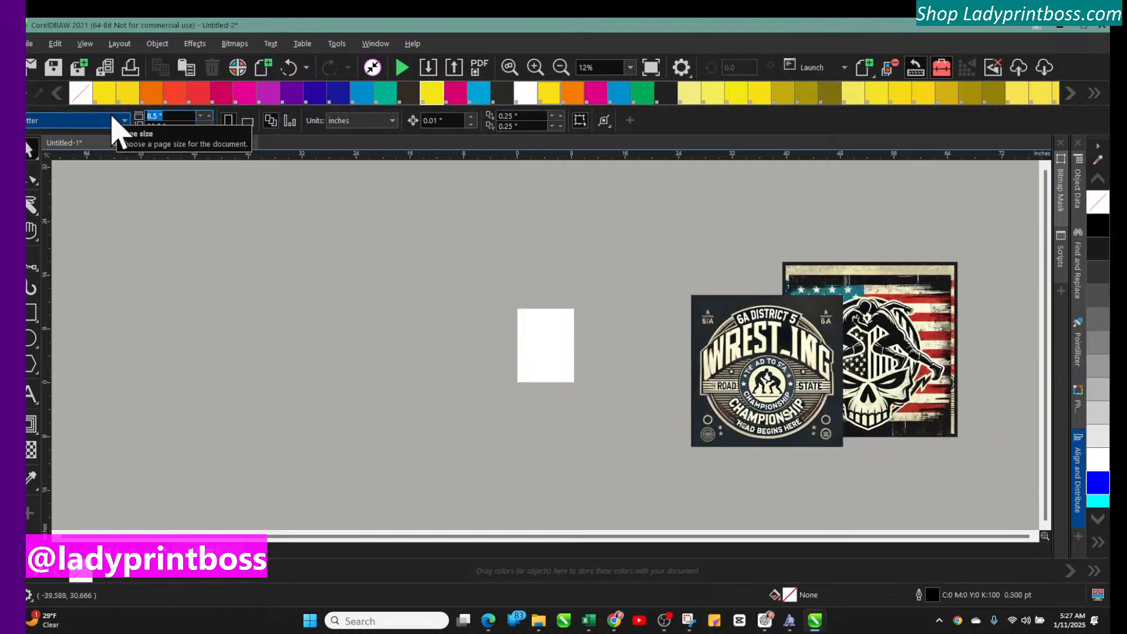
pyautogui.press('Tab')
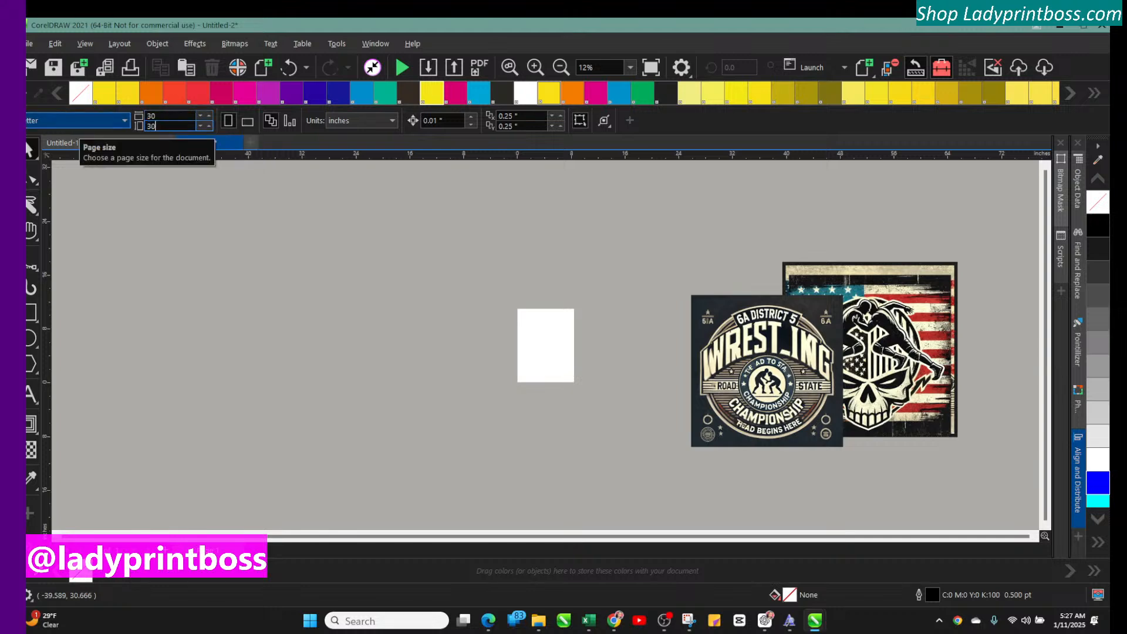
pyautogui.press('Return')
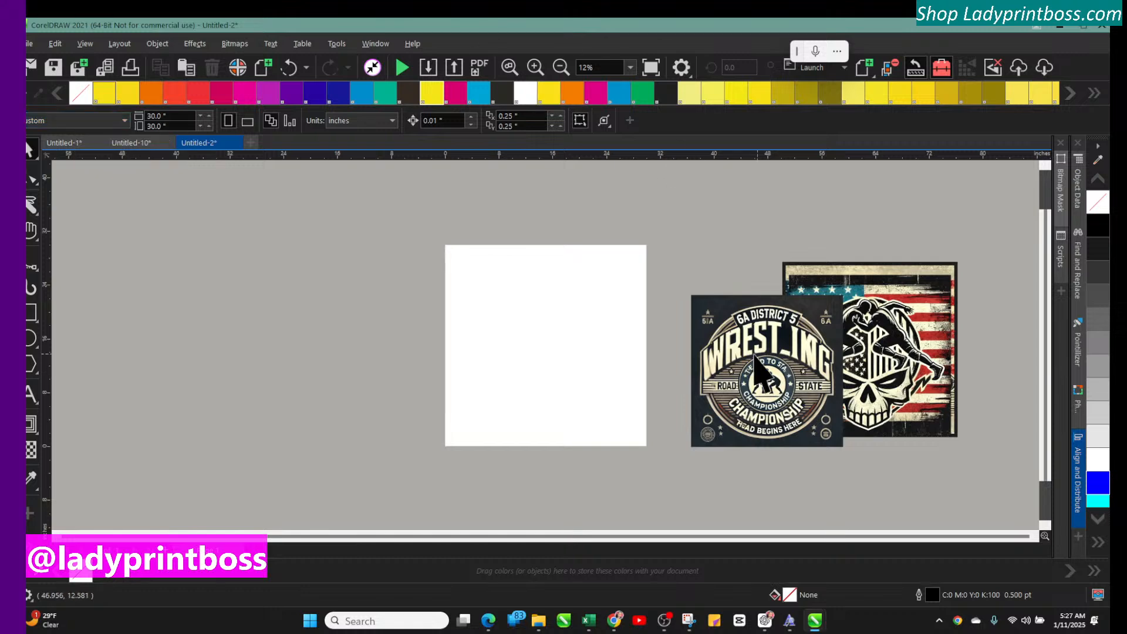
# Step: Spread out the stacked designs: badge left of the page, skull flag design on the page, and wrestlers flag design above the badge
pyautogui.moveTo(738, 358); pyautogui.dragTo(194, 366)
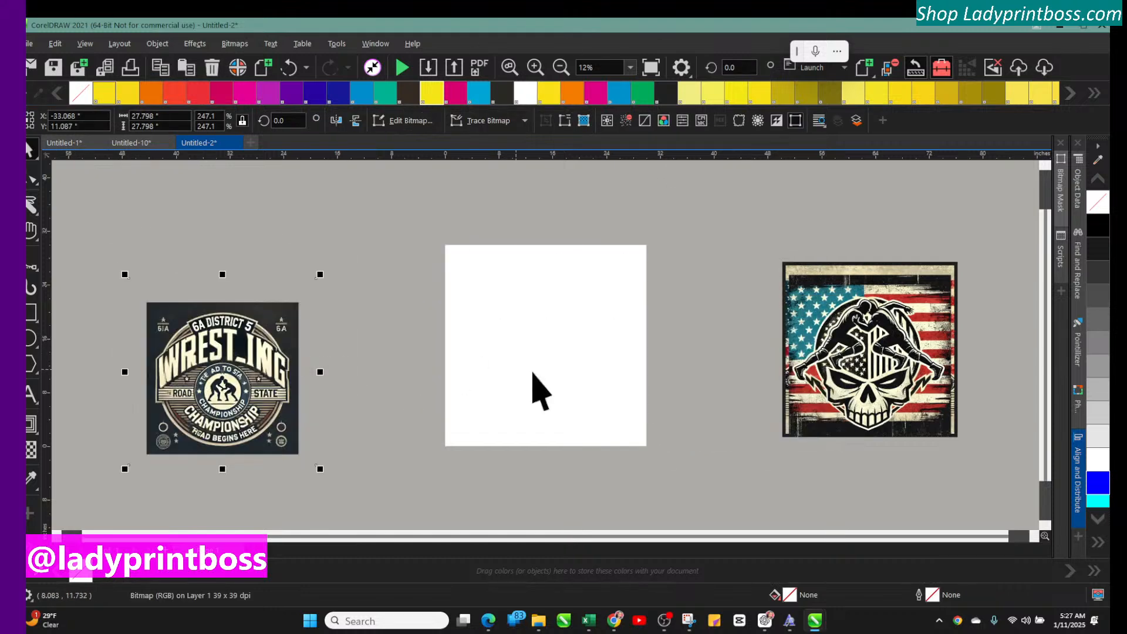
pyautogui.click(869, 377)
pyautogui.moveTo(869, 377); pyautogui.dragTo(557, 362)
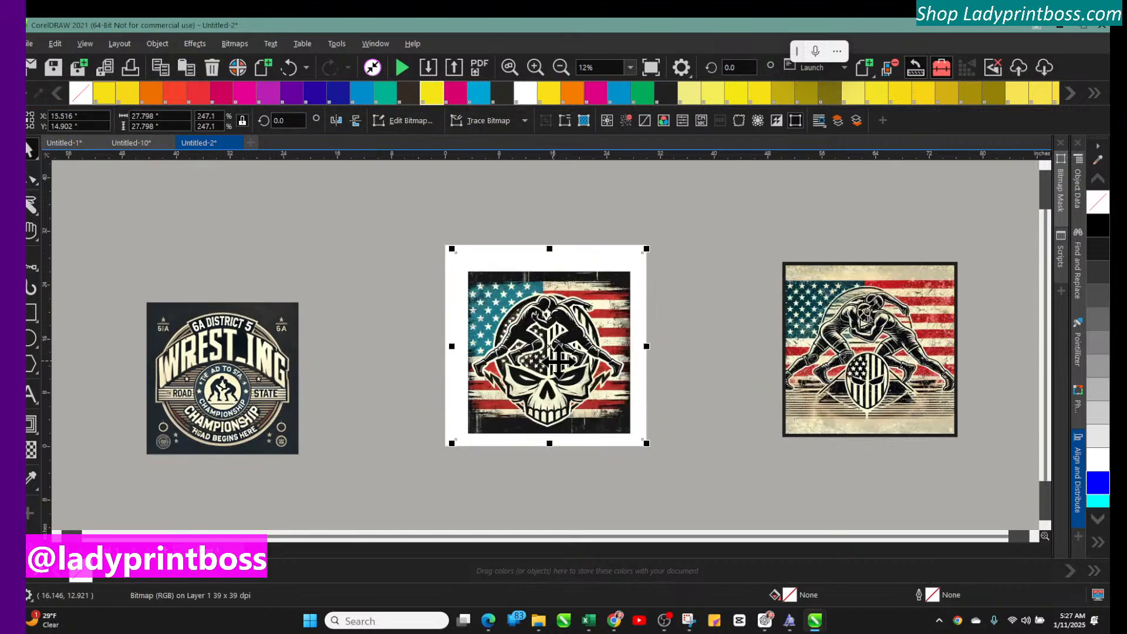
pyautogui.moveTo(818, 312); pyautogui.dragTo(247, 290)
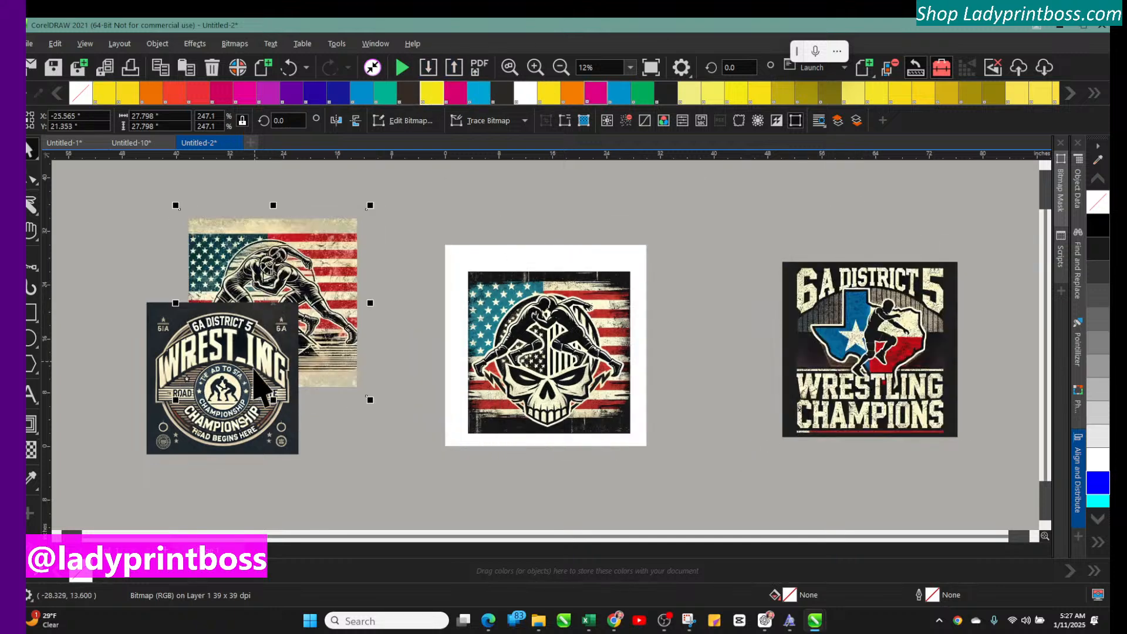
# Step: Spread the designs apart: badge below the wrestlers flag, Texas design just right of the page, and skull cutout farther right
pyautogui.moveTo(223, 382); pyautogui.dragTo(235, 454)
pyautogui.moveTo(880, 366); pyautogui.dragTo(778, 353)
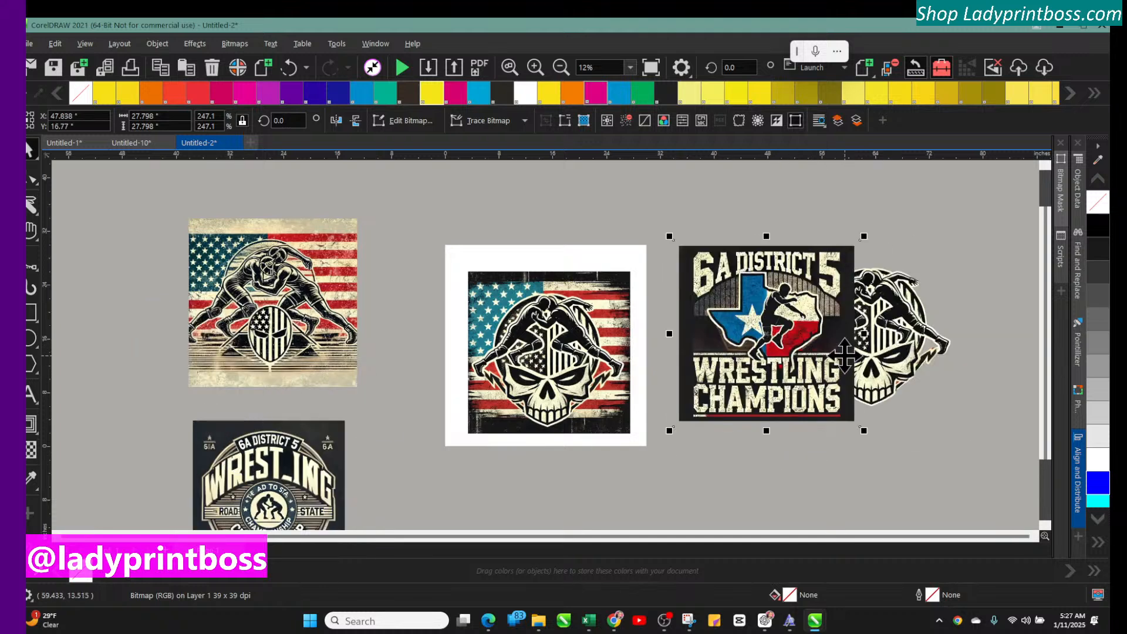
pyautogui.click(909, 344)
pyautogui.moveTo(909, 343); pyautogui.dragTo(998, 359)
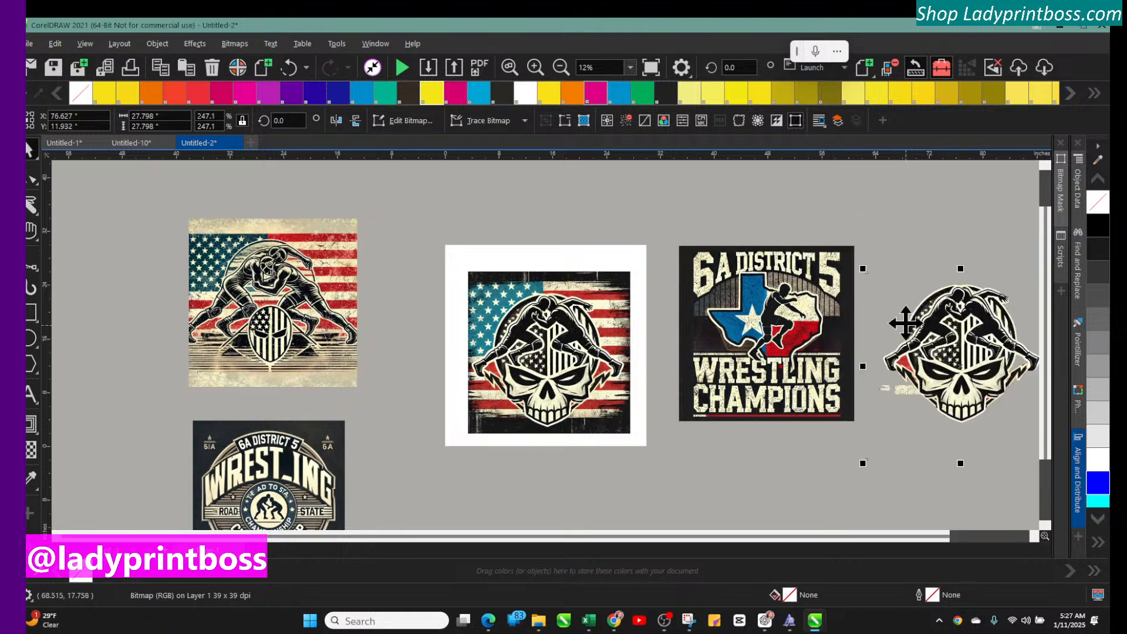
# Step: Inspect the skull flag design up close and reposition it slightly within the page
pyautogui.click(552, 320)
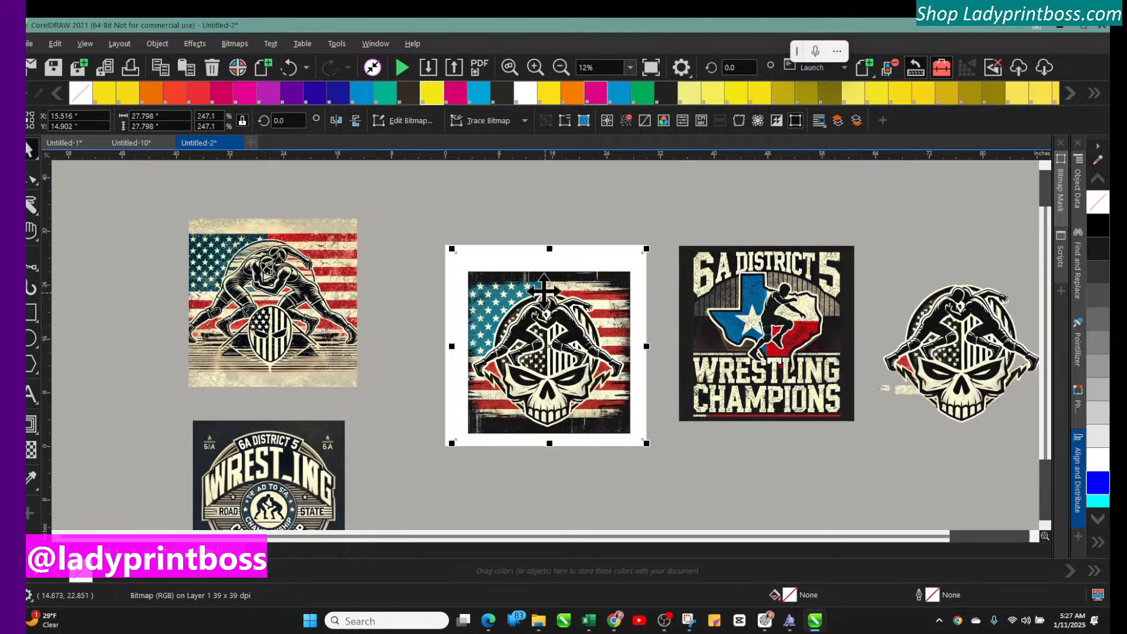
pyautogui.click(535, 69)
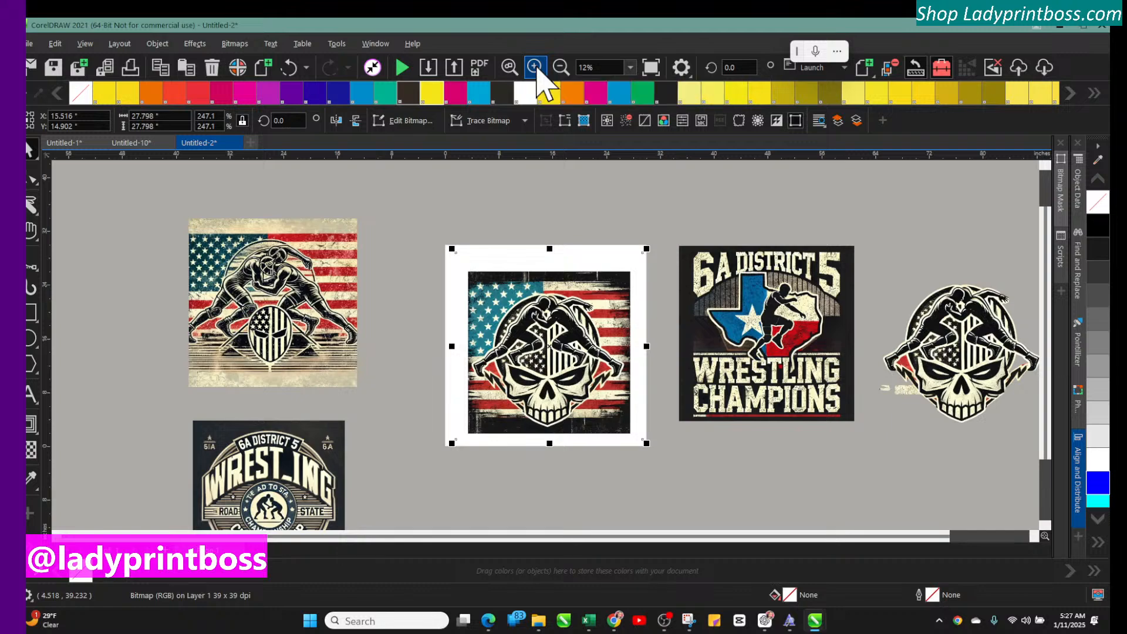
pyautogui.moveTo(567, 290); pyautogui.dragTo(560, 284)
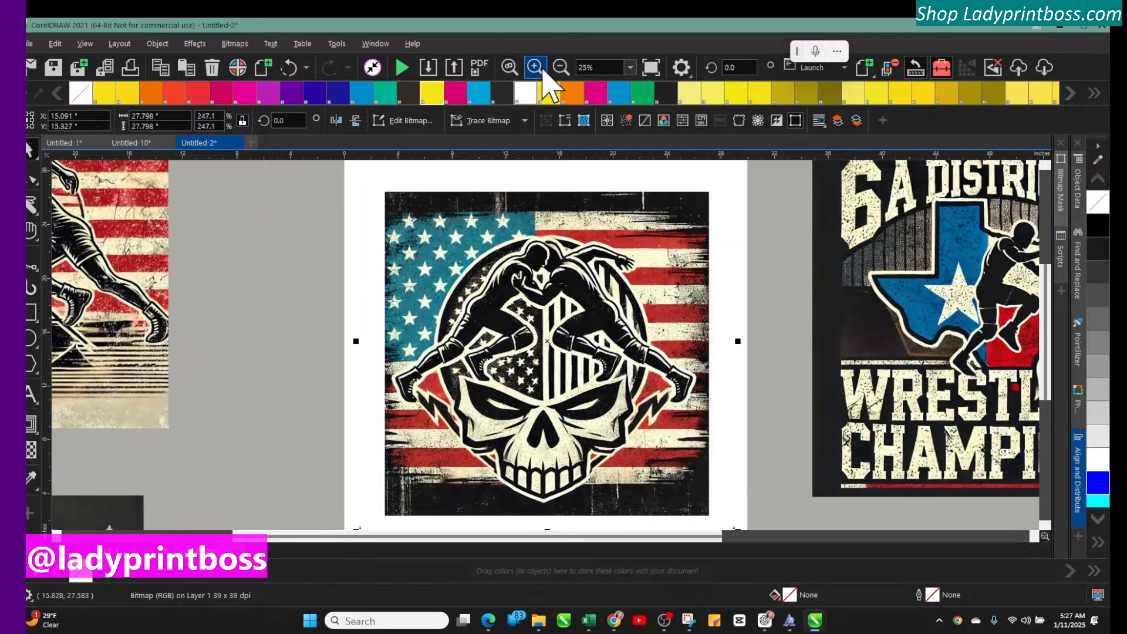
pyautogui.click(535, 68)
pyautogui.scroll(-1, 574, 330)
pyautogui.scroll(3, 574, 330)
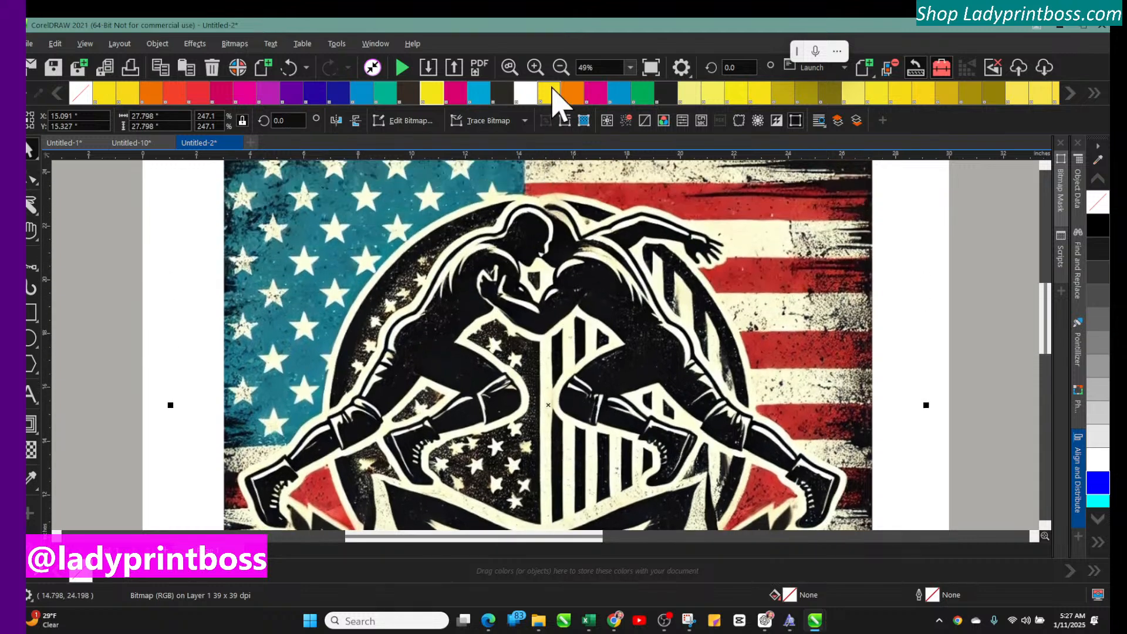
pyautogui.click(561, 68)
pyautogui.scroll(-1, 600, 392)
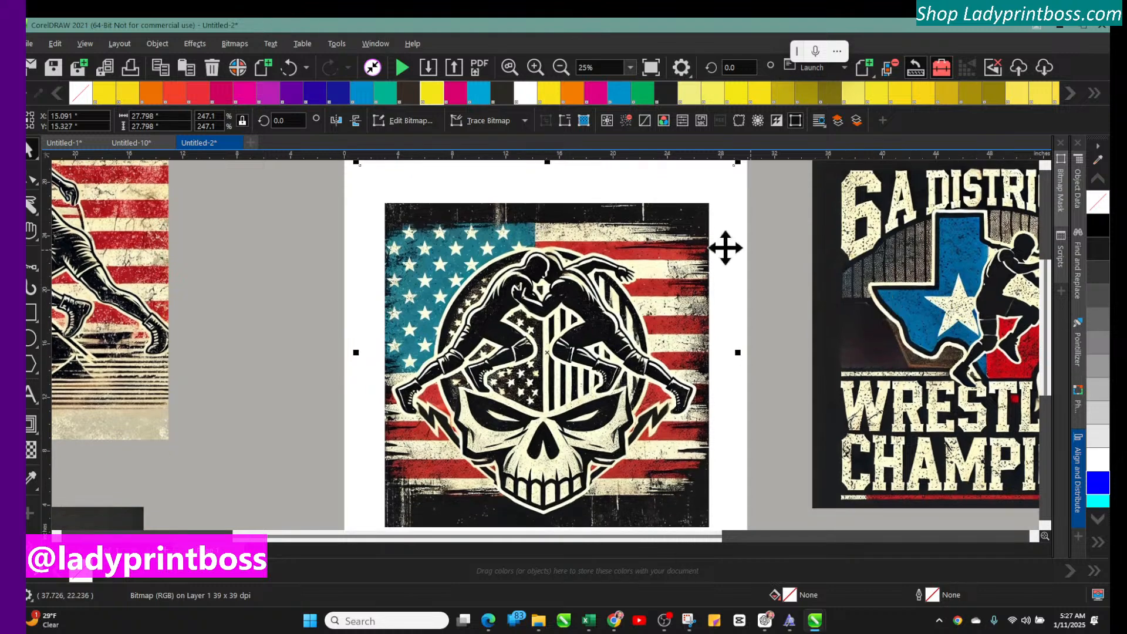
pyautogui.click(502, 280)
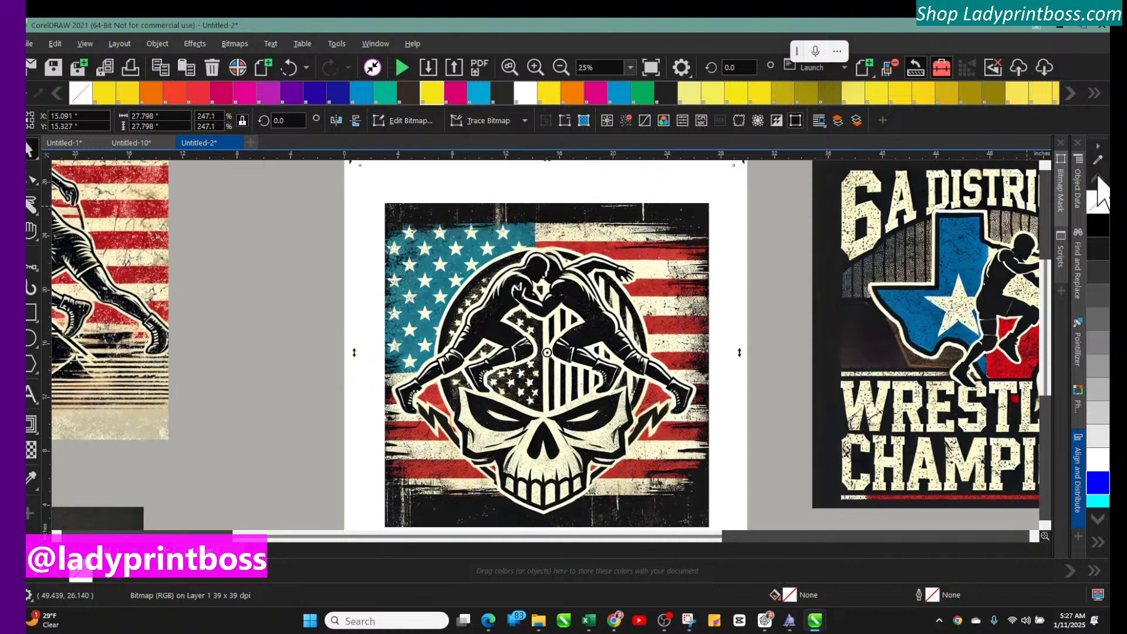
pyautogui.click(514, 299)
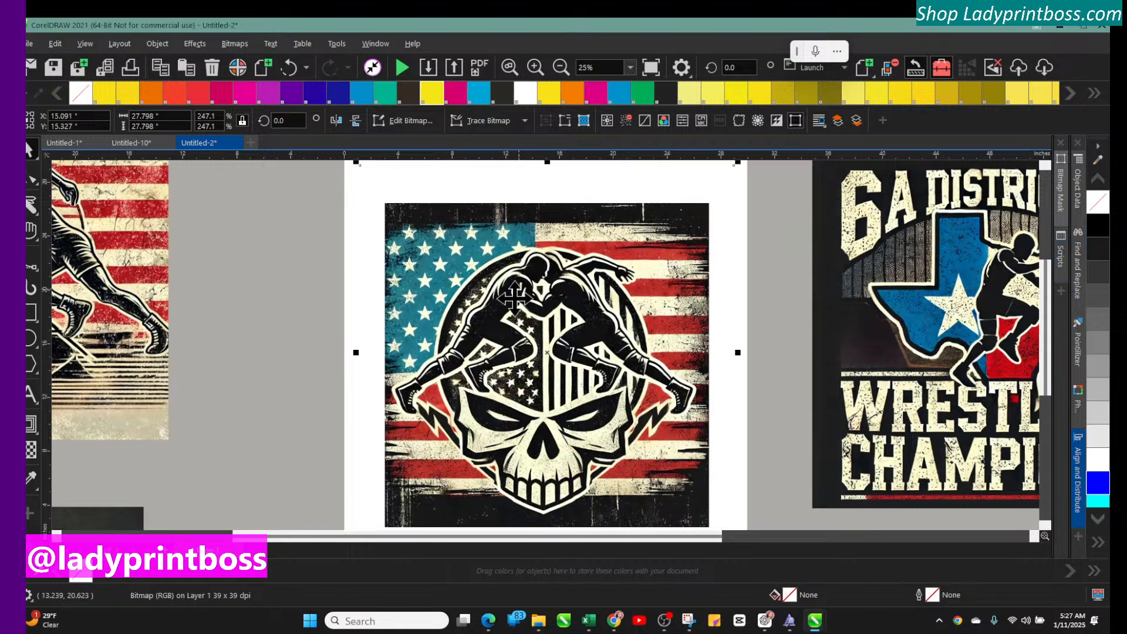
pyautogui.moveTo(514, 299); pyautogui.dragTo(516, 284)
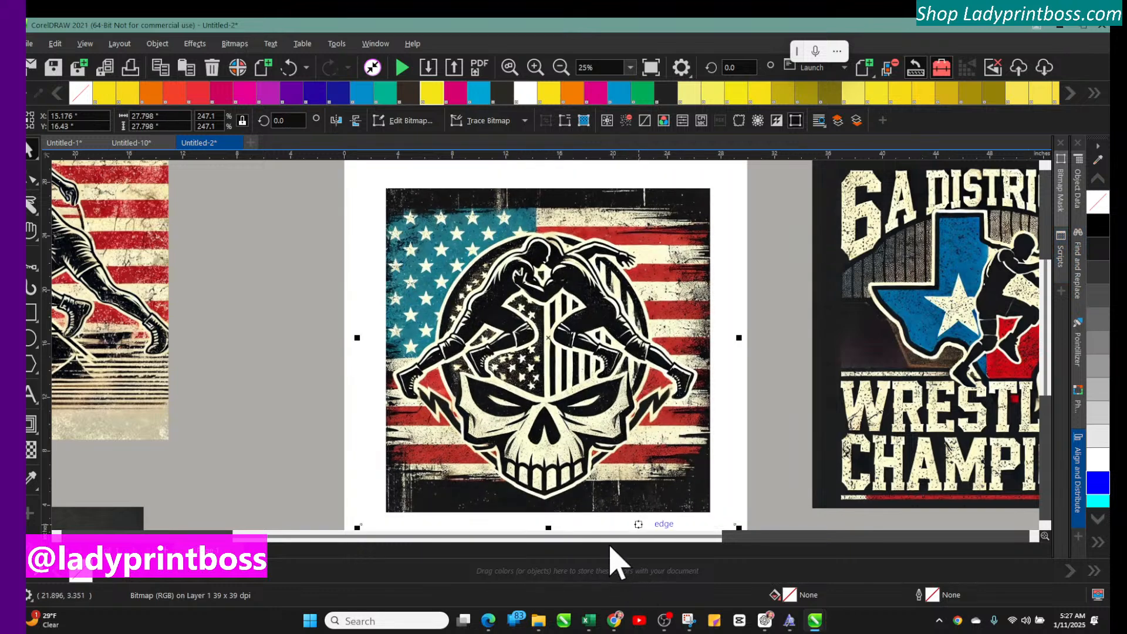
pyautogui.moveTo(611, 536); pyautogui.dragTo(645, 535)
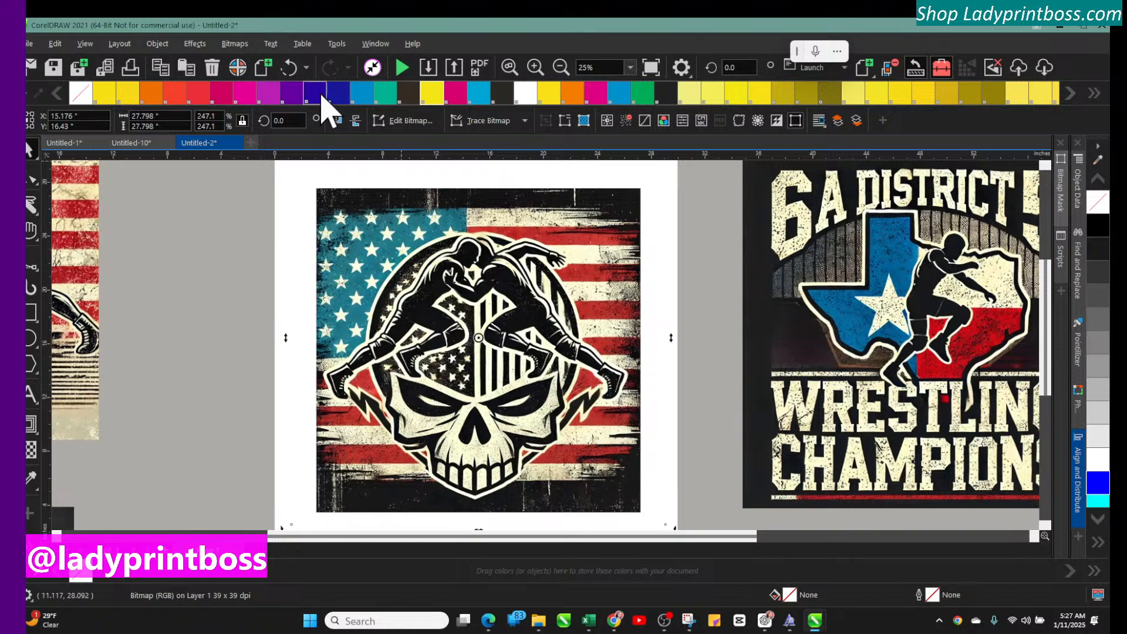
# Step: Apply a bitmap mask to the skull flag design with 64% tolerance, using the Show selected option
pyautogui.click(1061, 197)
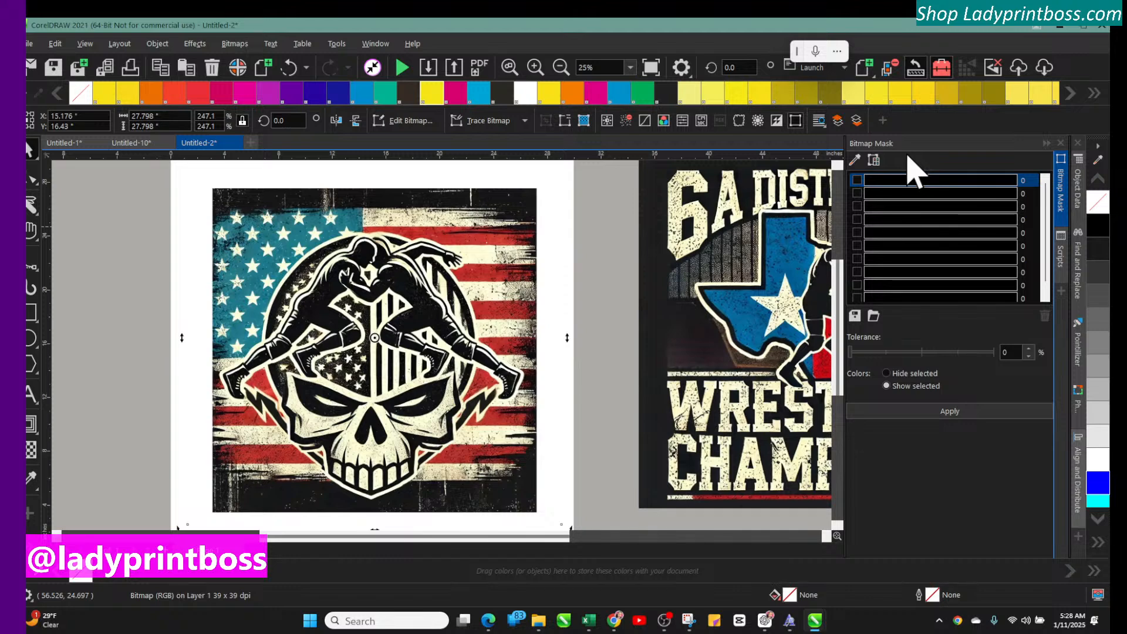
pyautogui.click(855, 162)
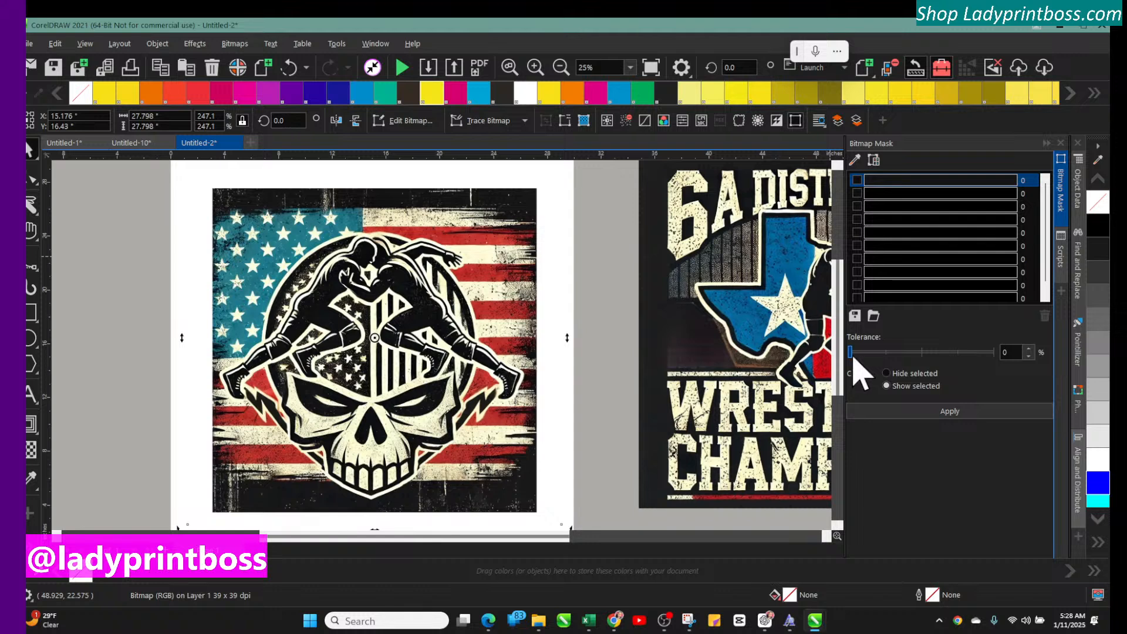
pyautogui.moveTo(850, 352); pyautogui.dragTo(898, 352)
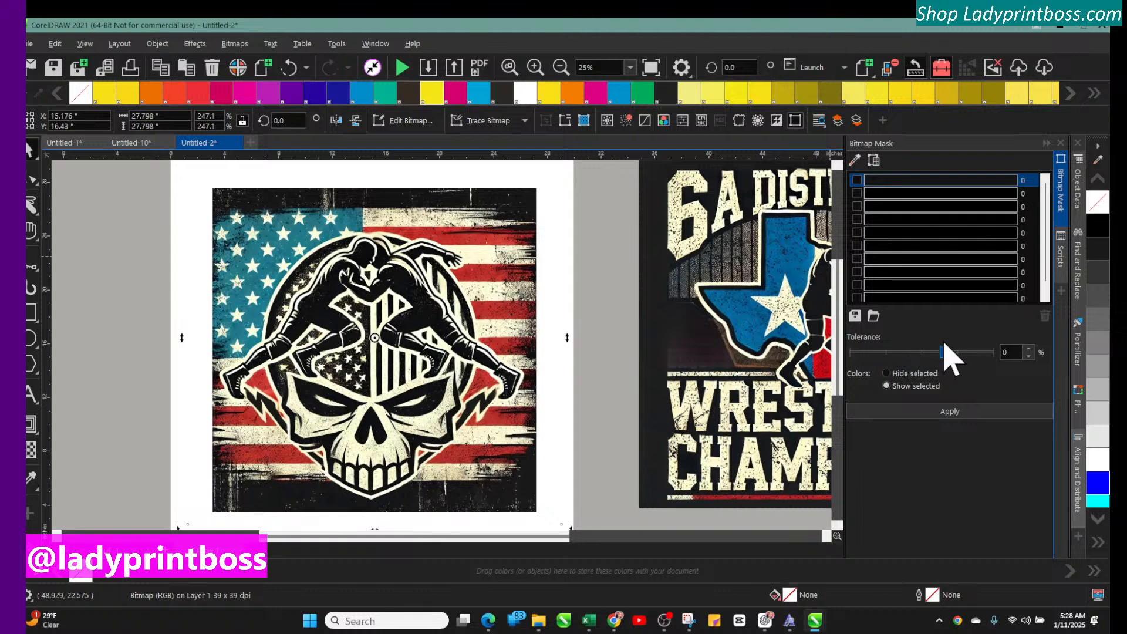
pyautogui.click(931, 411)
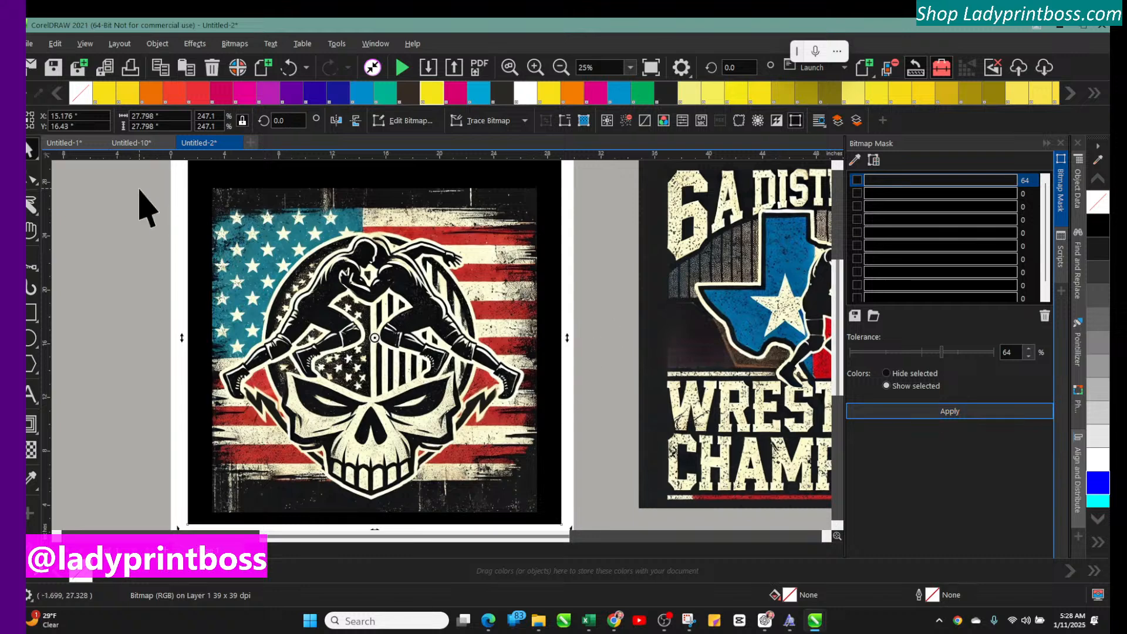
# Step: Shift the masked skull flag design slightly on the page
pyautogui.click(30, 155)
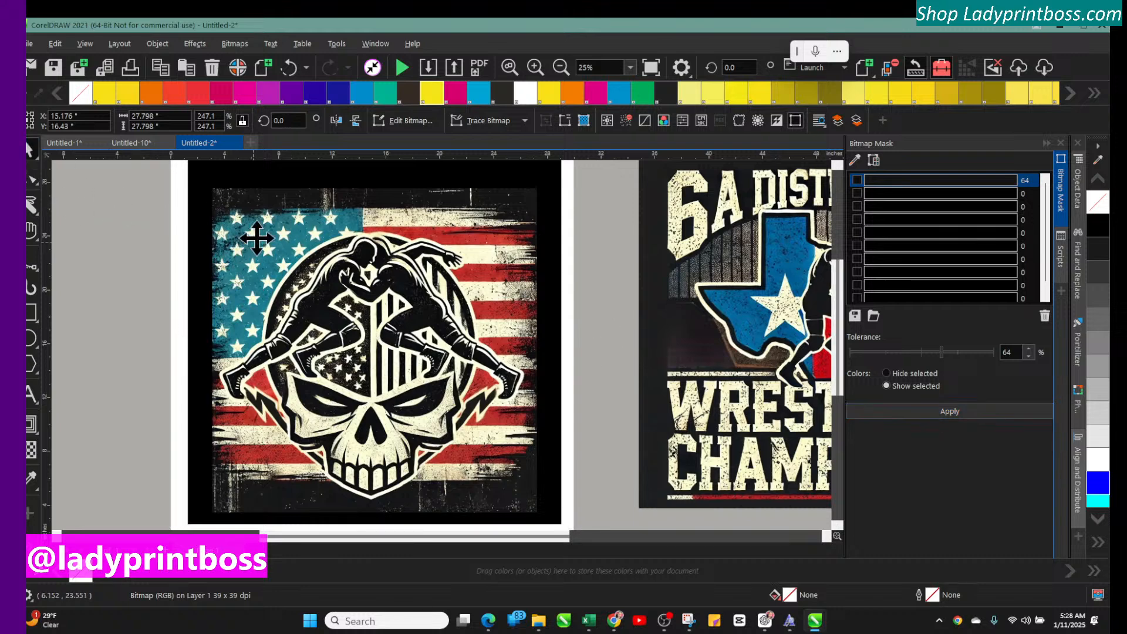
pyautogui.moveTo(257, 238); pyautogui.dragTo(323, 257)
pyautogui.moveTo(455, 319); pyautogui.dragTo(408, 302)
# Step: Switch the bitmap mask to Hide selected and reapply it to the skull flag design
pyautogui.click(887, 374)
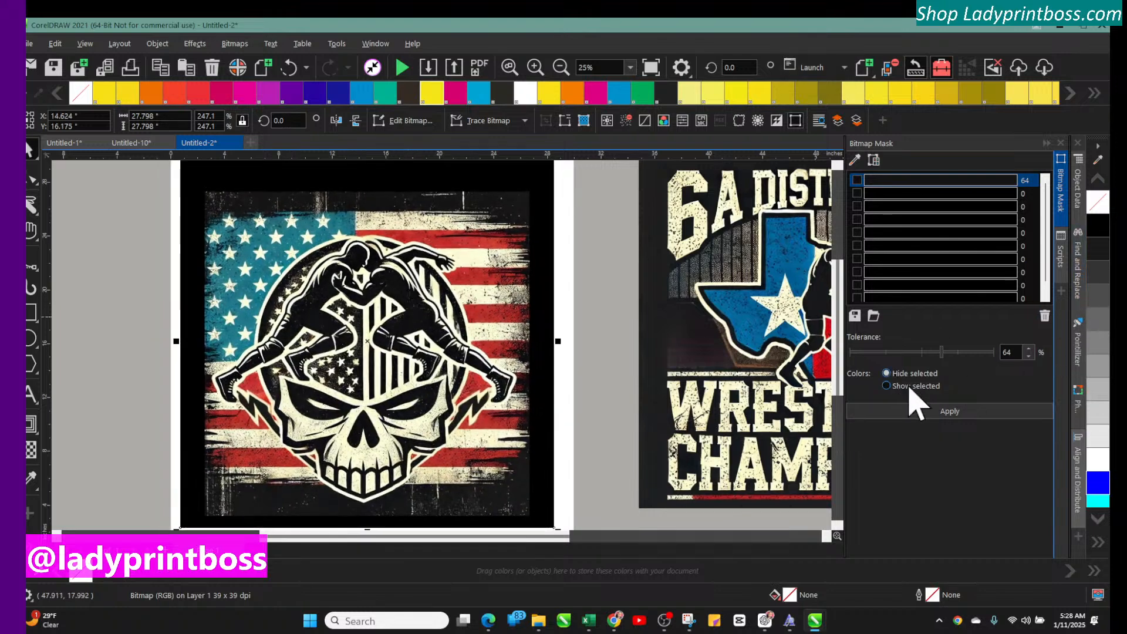
pyautogui.click(927, 411)
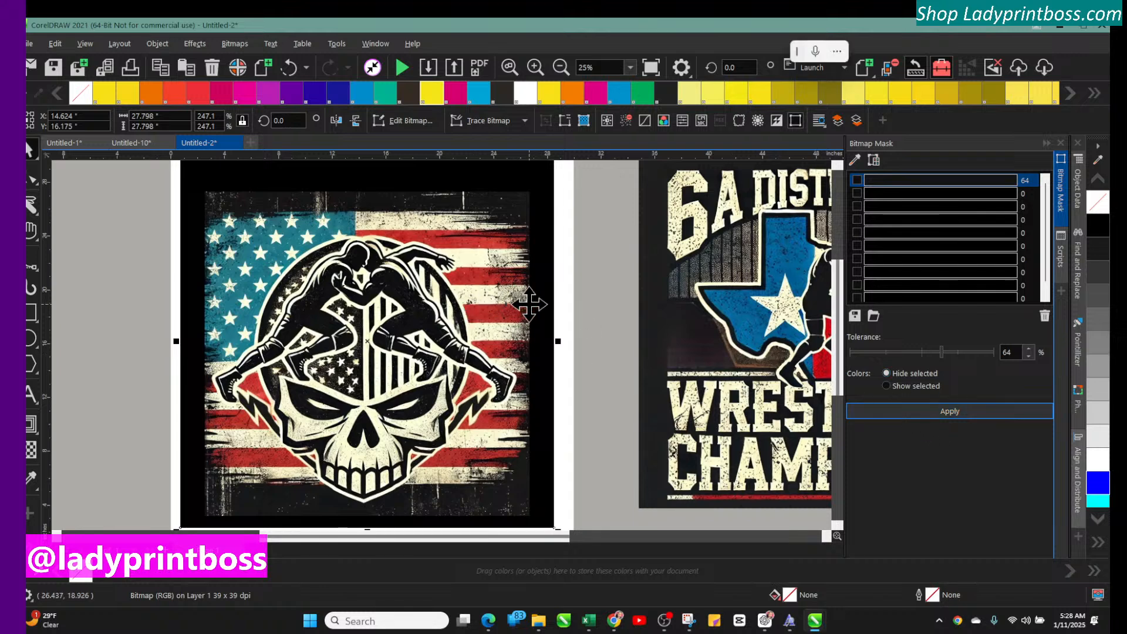
pyautogui.click(29, 149)
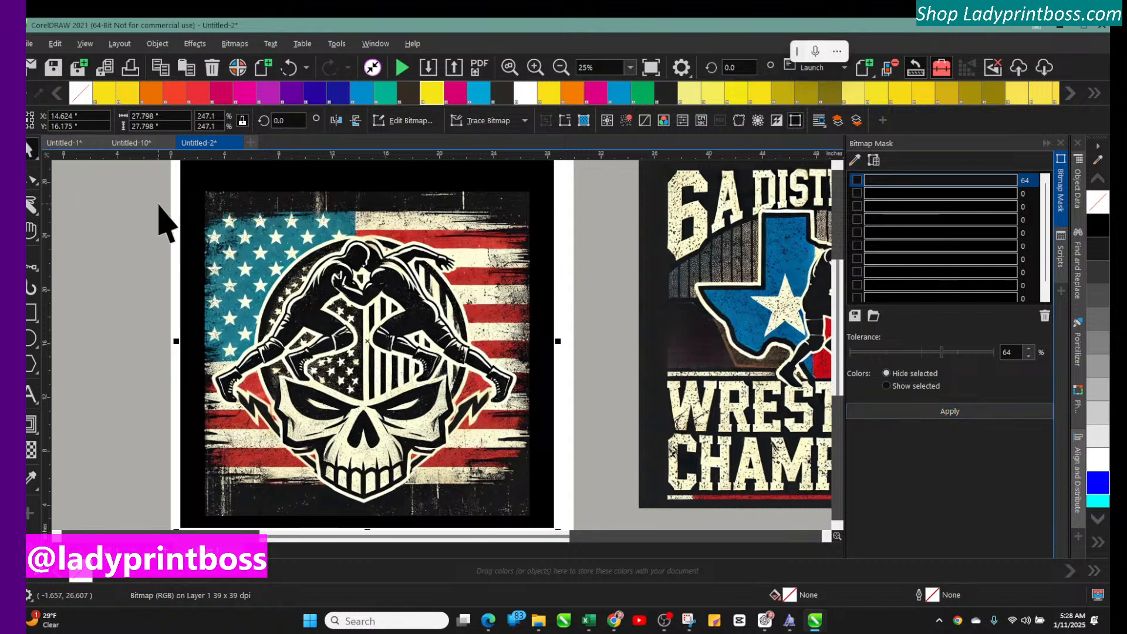
pyautogui.click(258, 219)
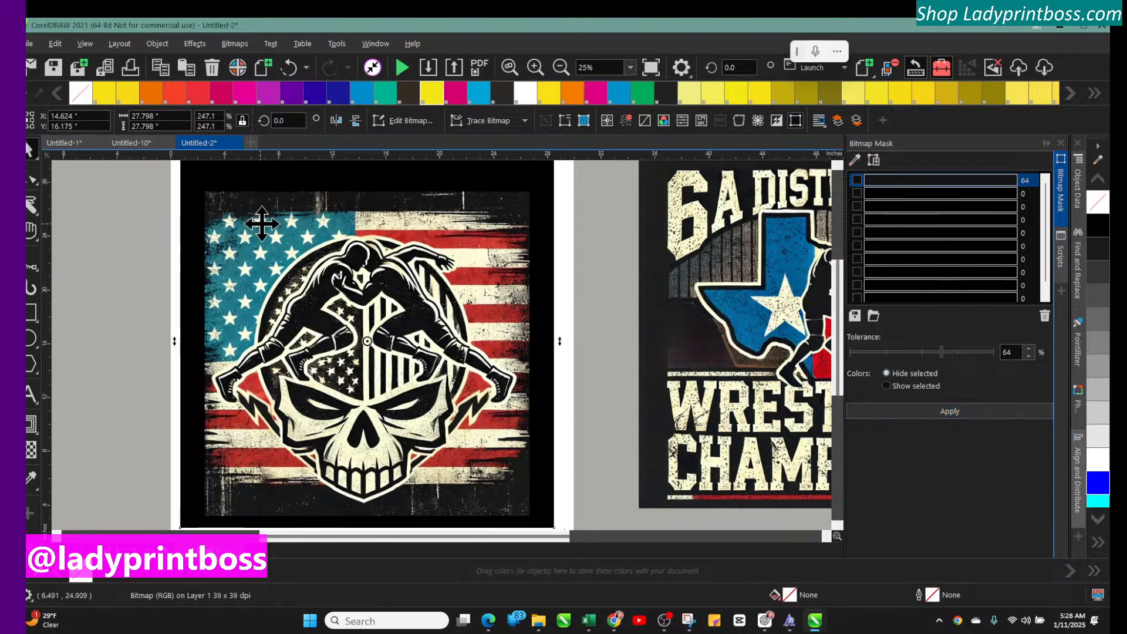
pyautogui.click(930, 412)
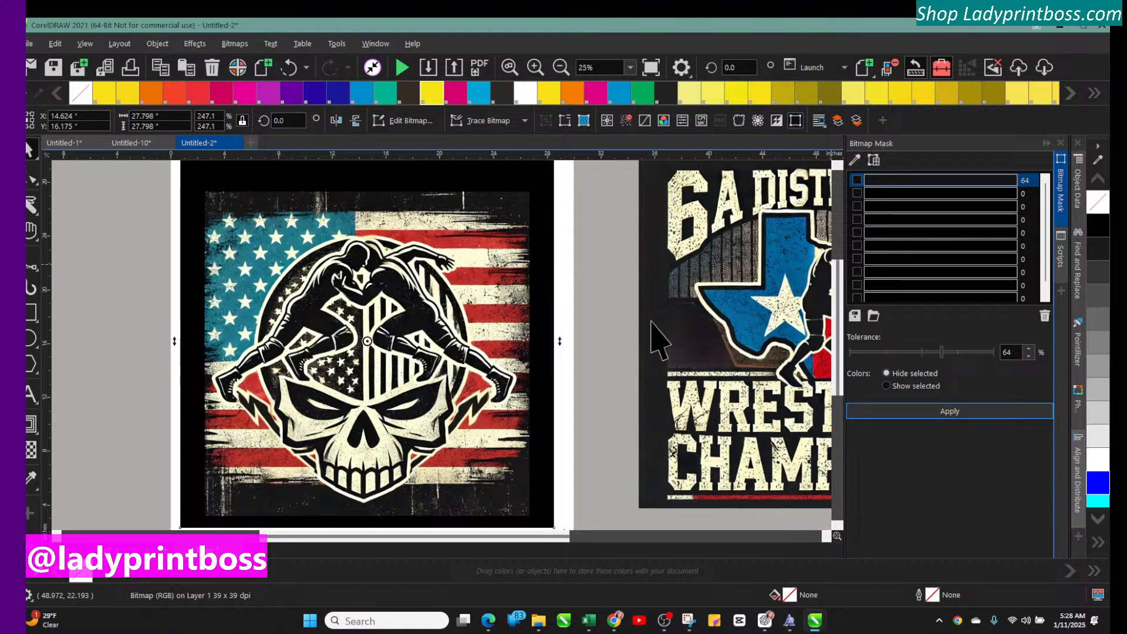
# Step: Move the masked design toward the lower left, and undo the design moves and applied masks
pyautogui.moveTo(458, 225); pyautogui.dragTo(430, 271)
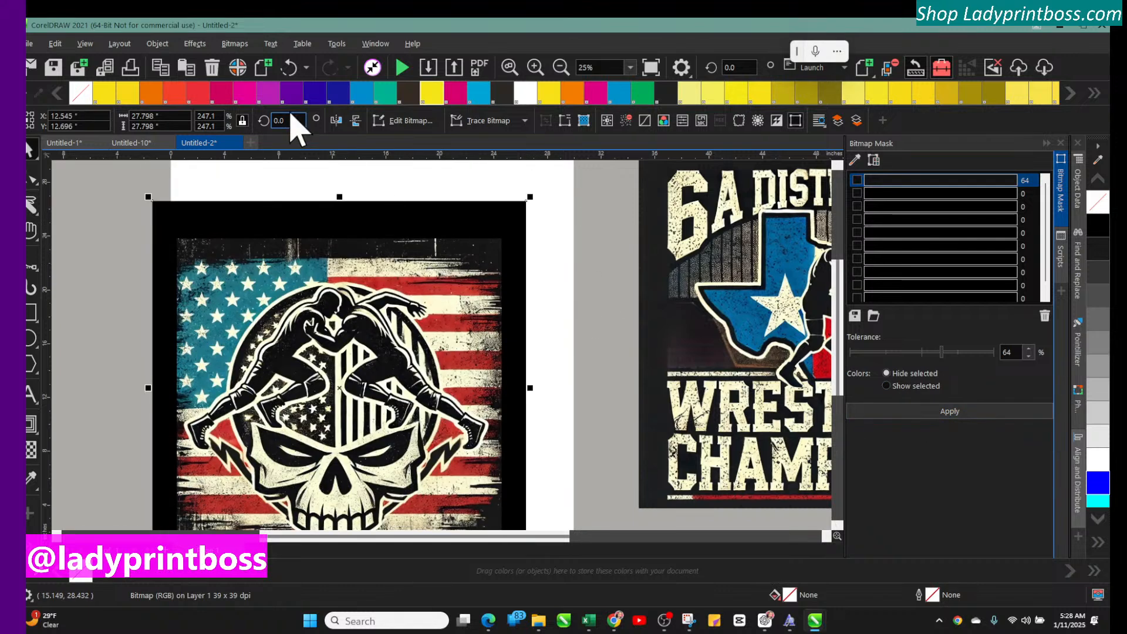
pyautogui.click(287, 67)
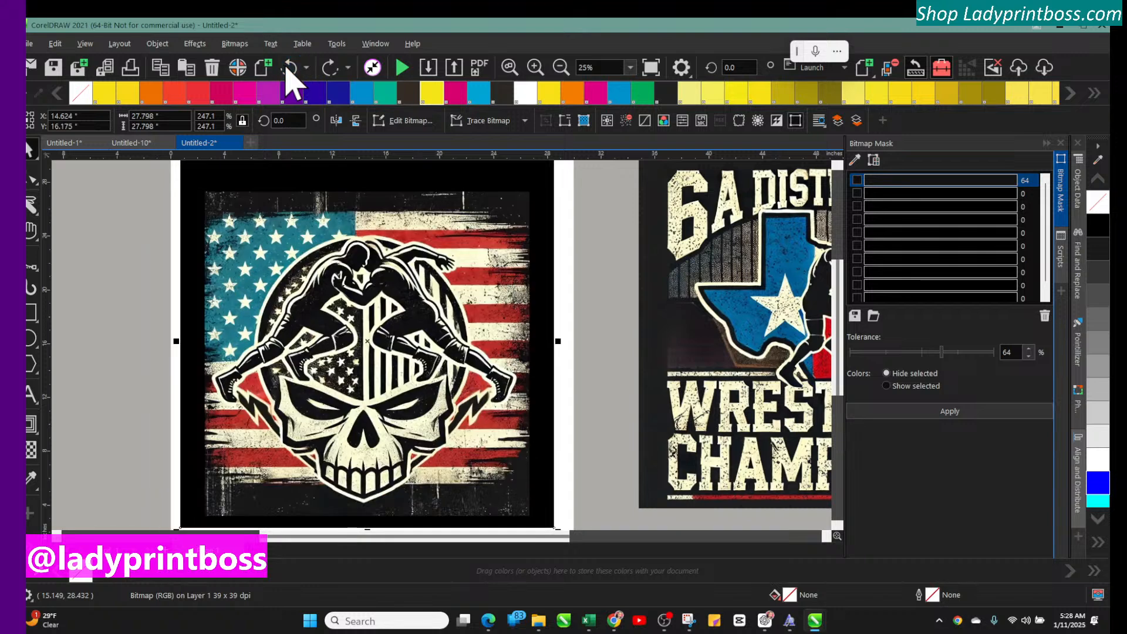
pyautogui.click(294, 71)
pyautogui.click(293, 70)
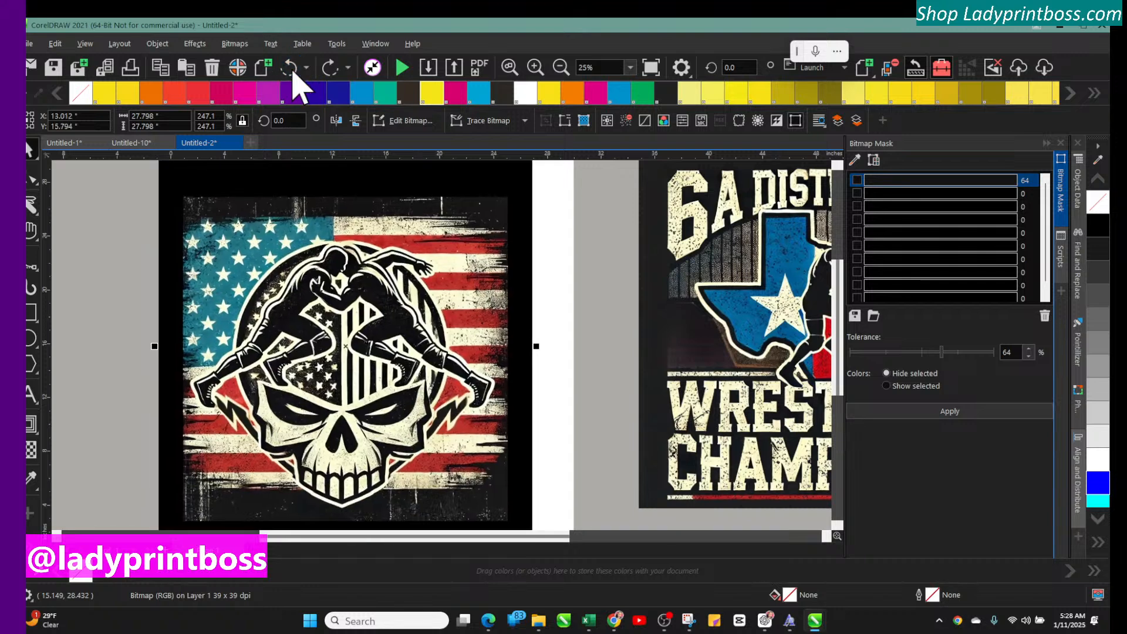
pyautogui.click(294, 71)
pyautogui.click(294, 70)
pyautogui.click(294, 71)
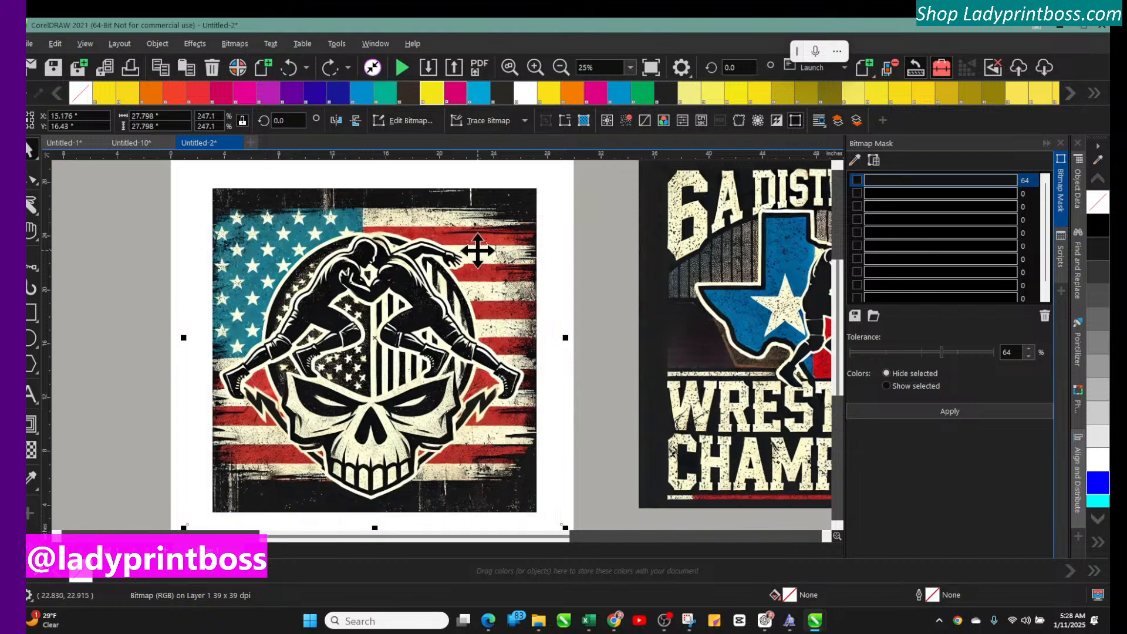
# Step: Try masking the sampled dark background of the skull flag design with Hide selected at 64% tolerance, and undo it
pyautogui.click(855, 160)
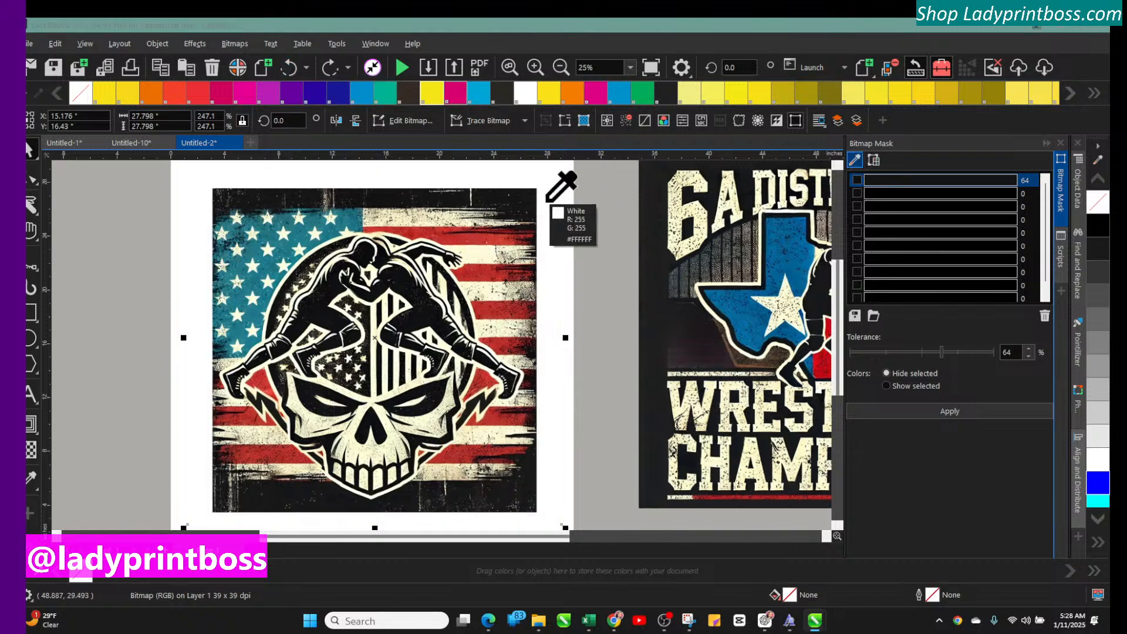
pyautogui.click(525, 197)
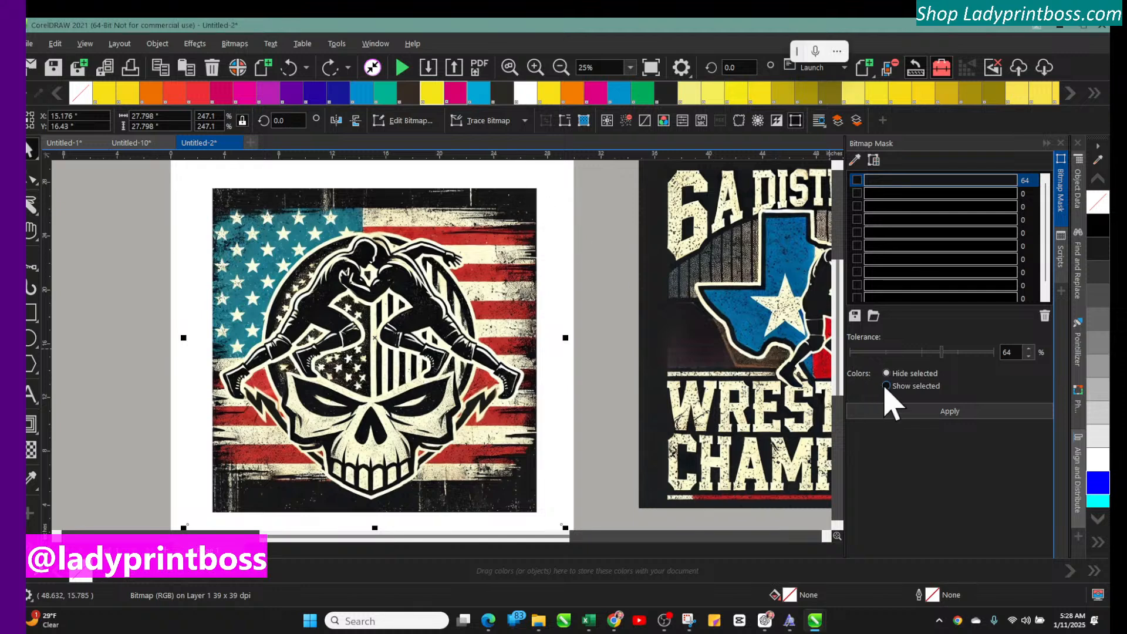
pyautogui.click(935, 412)
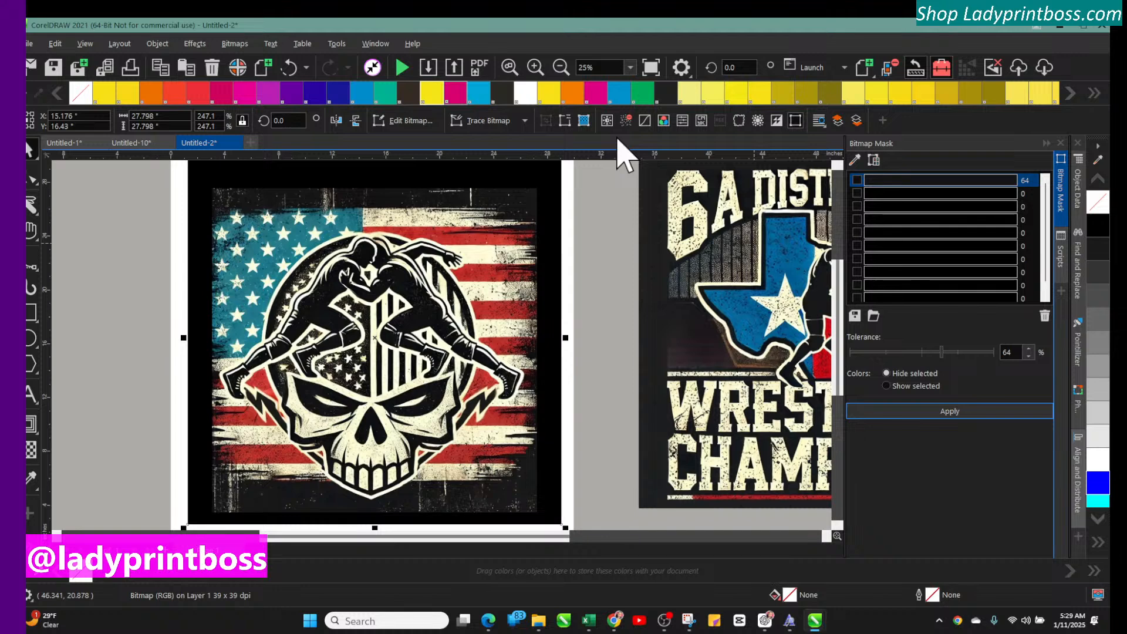
pyautogui.click(288, 69)
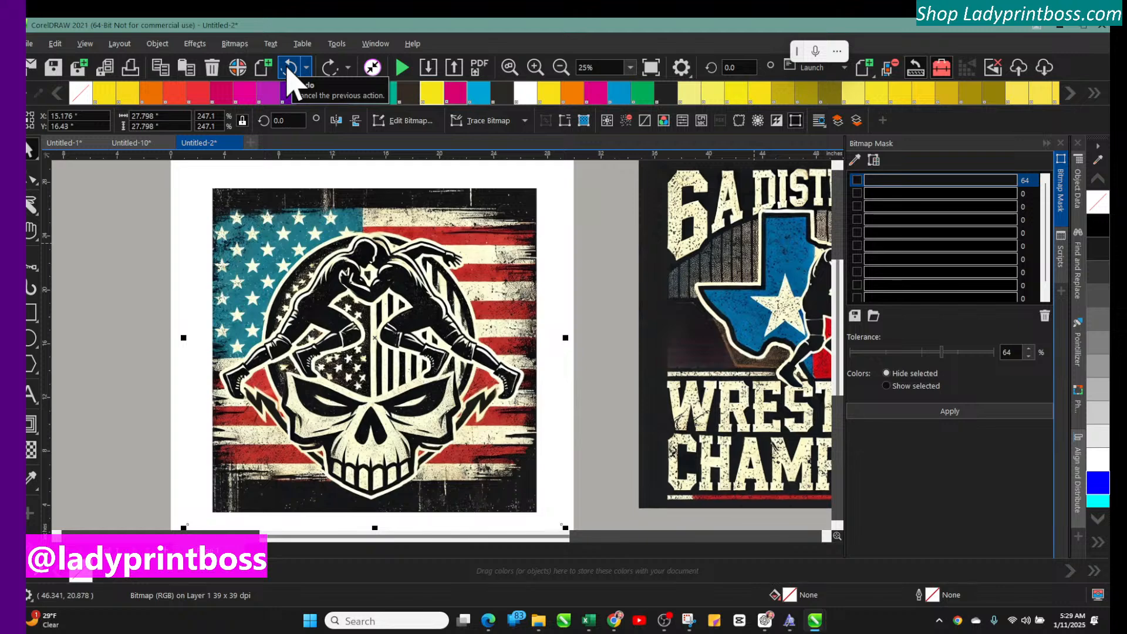
# Step: Convert the skull flag design to a 300 dpi RGB (24-bit) bitmap with anti-aliasing and a transparent background
pyautogui.click(234, 44)
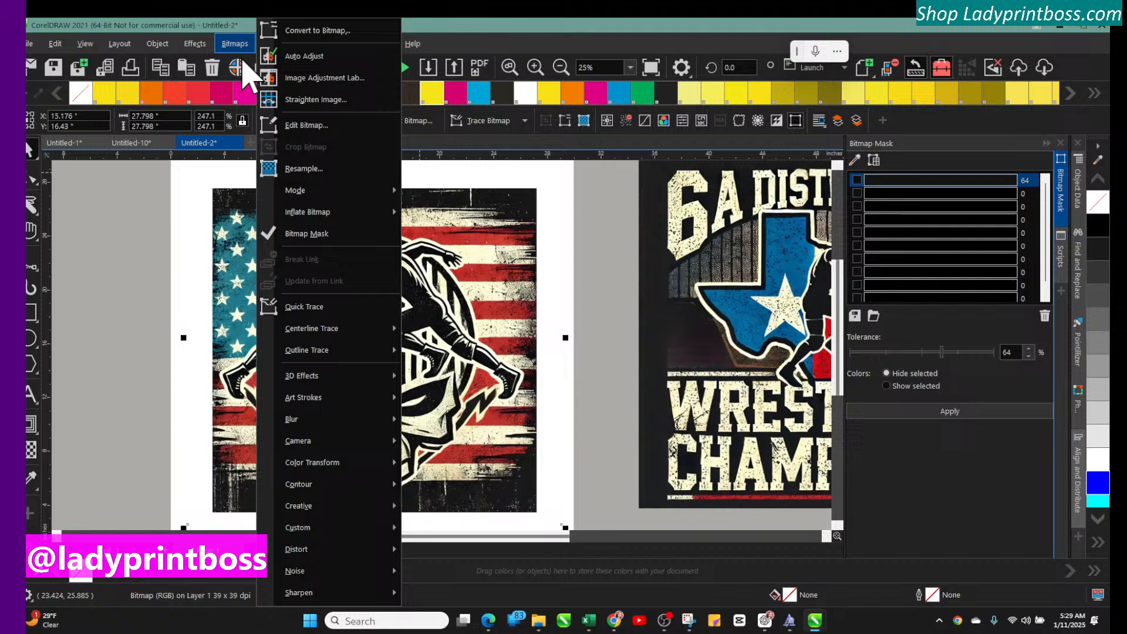
pyautogui.click(300, 36)
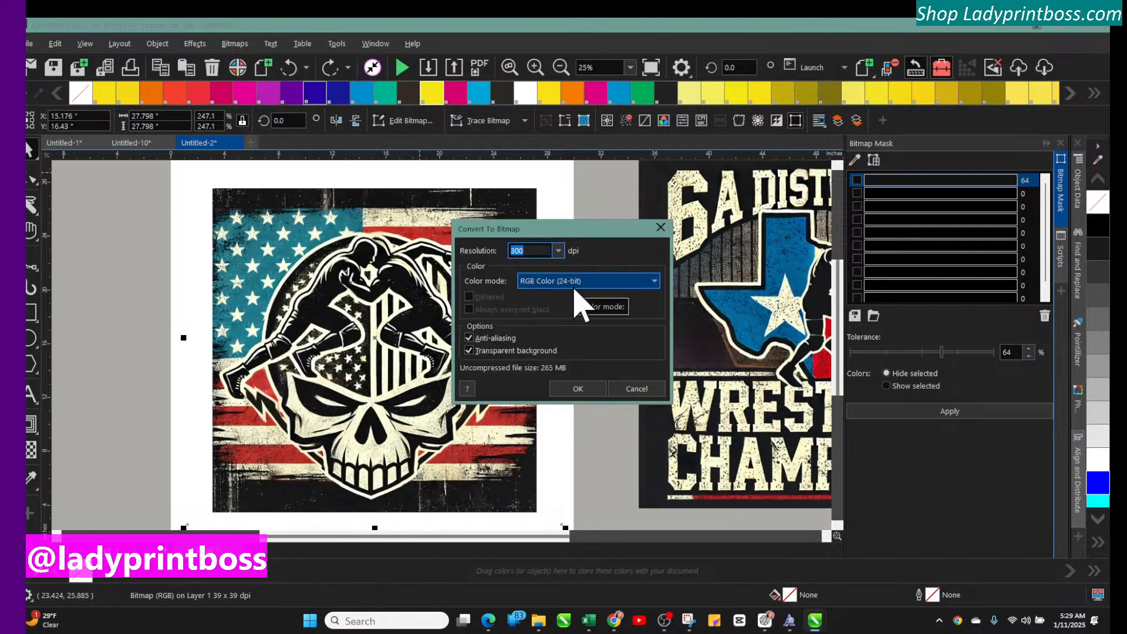
pyautogui.click(567, 389)
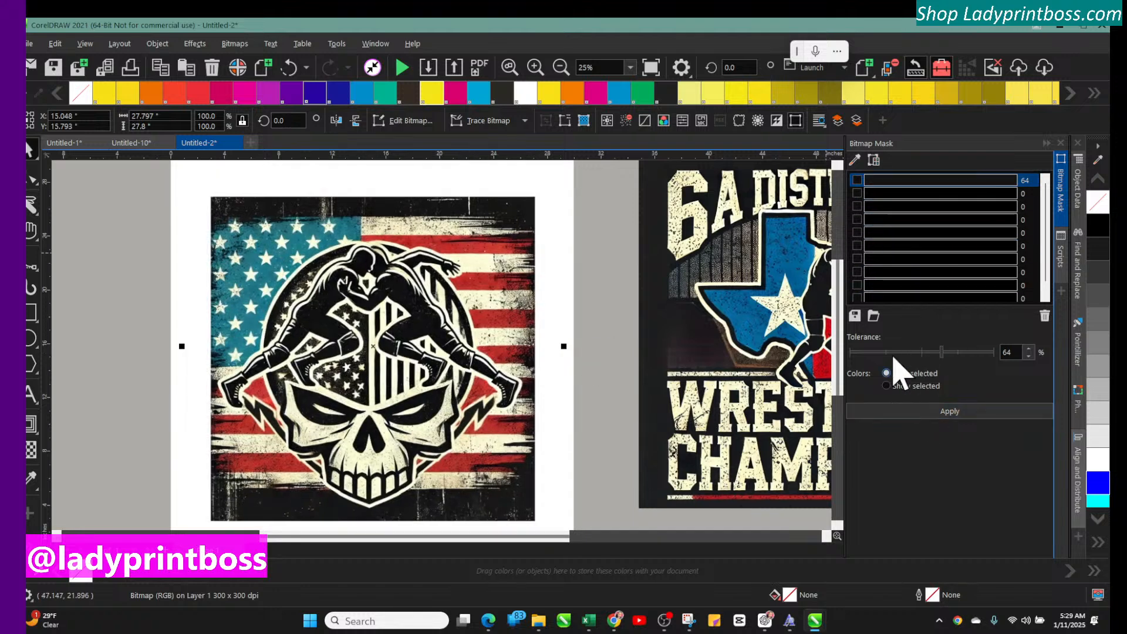
# Step: Sample the converted bitmap's dark background as the mask color and apply the mask with Hide selected at 64% tolerance
pyautogui.click(854, 159)
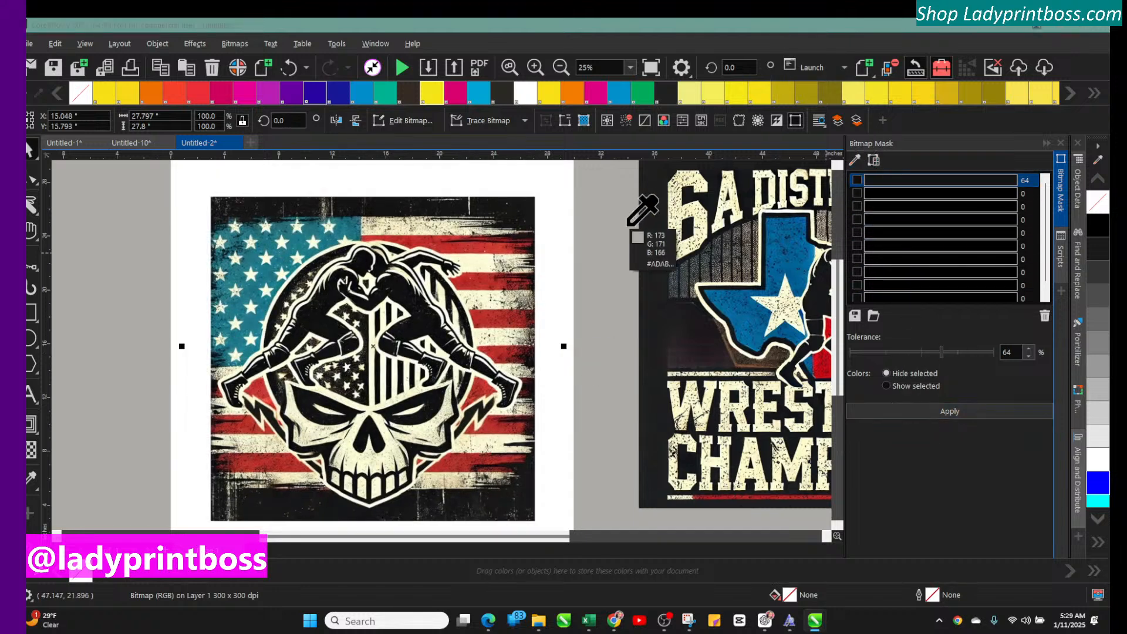
pyautogui.click(523, 205)
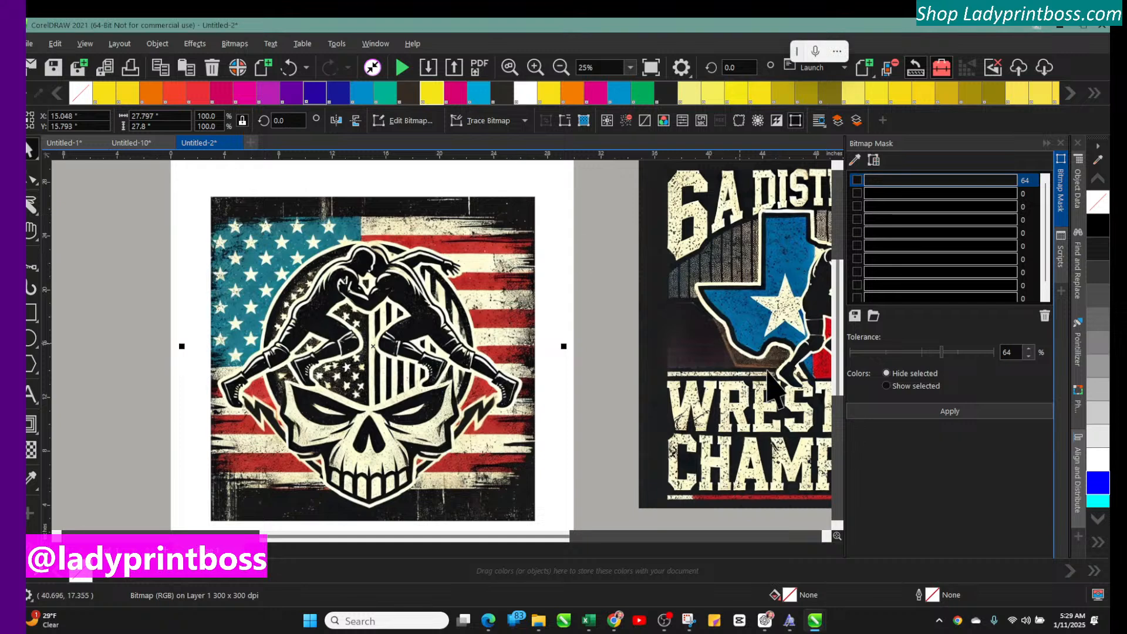
pyautogui.click(886, 411)
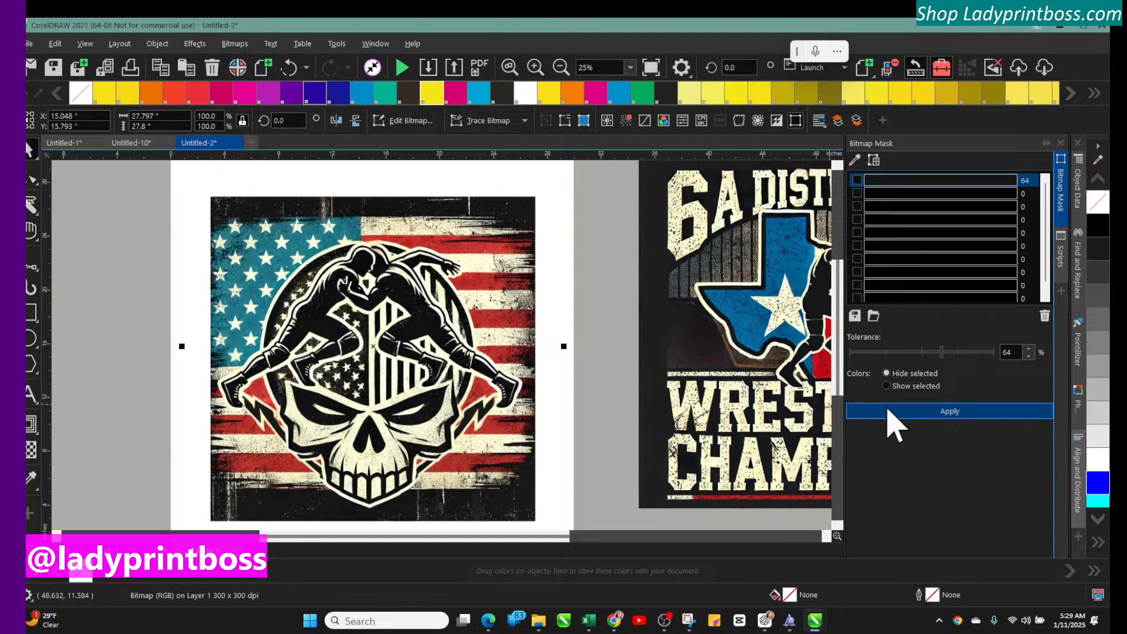
# Step: Nudge the skull flag bitmap upward and crop it just inside its edges to about 24 by 24.1 inches
pyautogui.moveTo(446, 273); pyautogui.dragTo(397, 260)
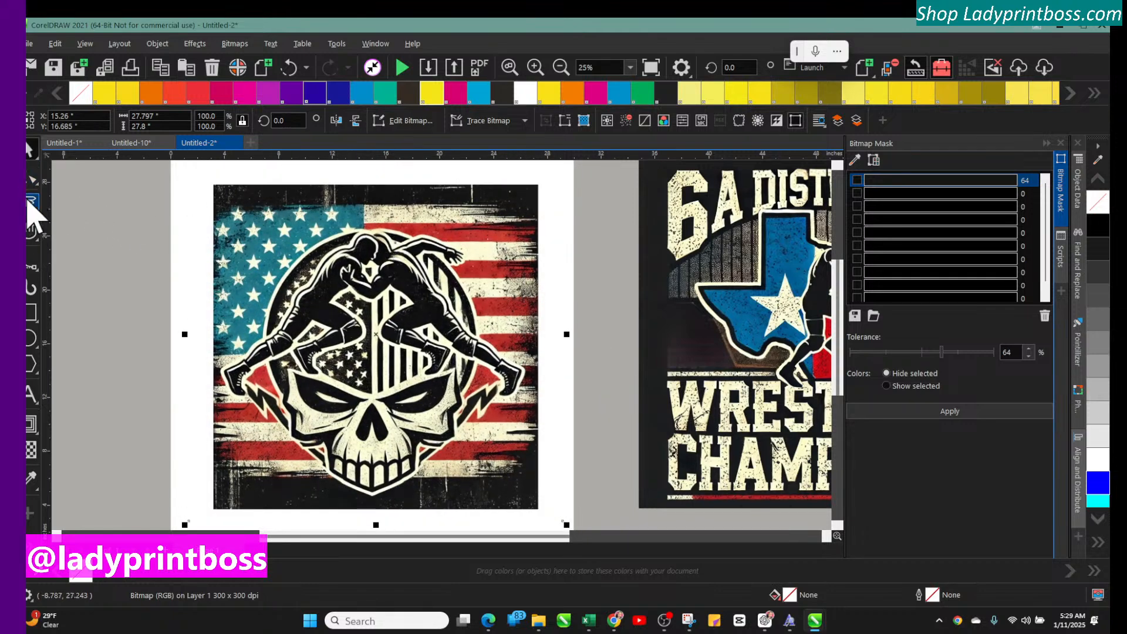
pyautogui.click(40, 215)
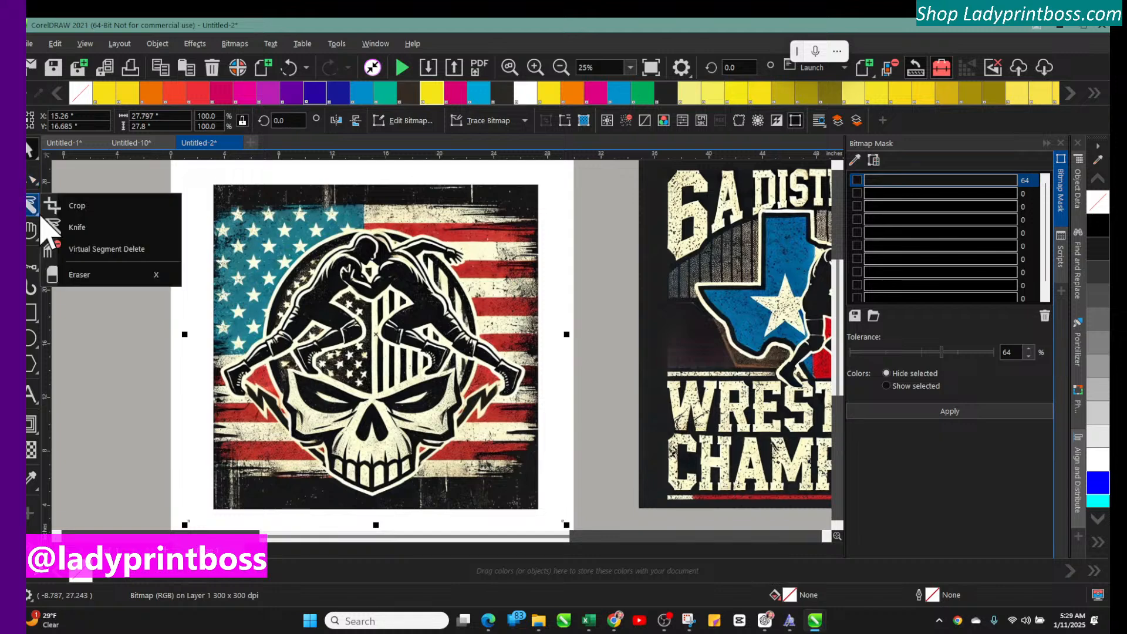
pyautogui.click(75, 206)
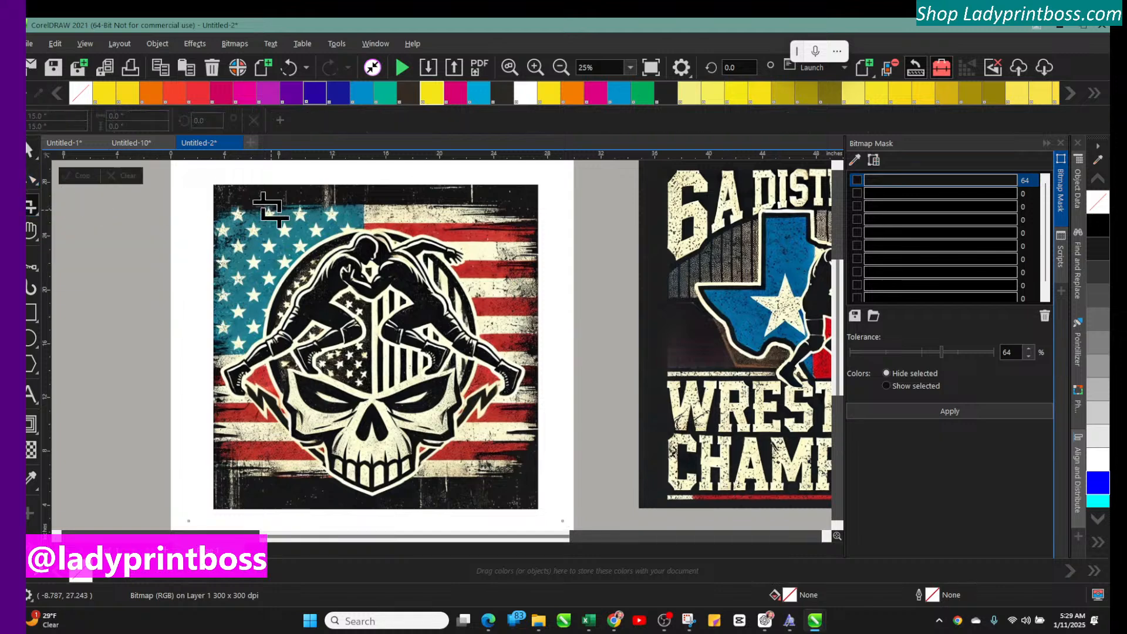
pyautogui.moveTo(221, 193); pyautogui.dragTo(540, 509)
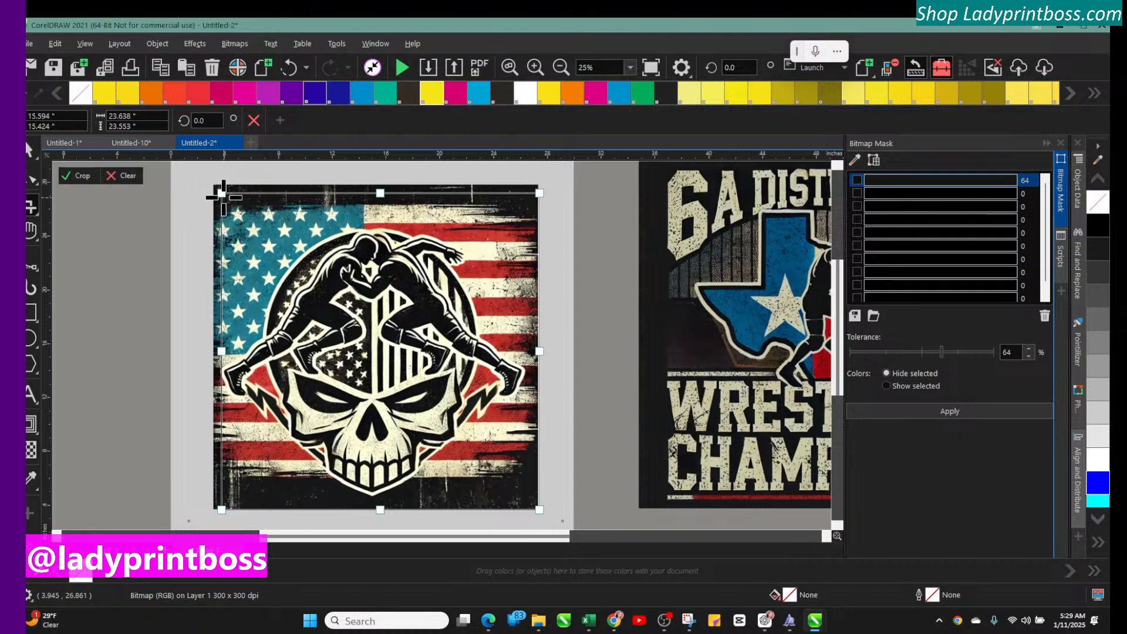
pyautogui.moveTo(222, 196); pyautogui.dragTo(216, 188)
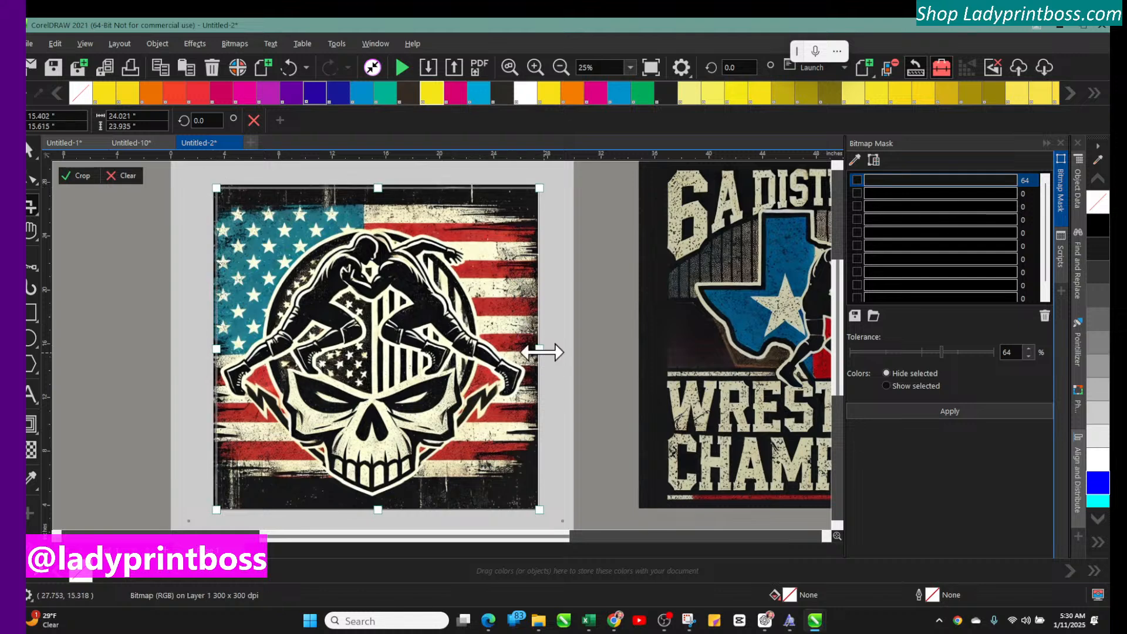
pyautogui.moveTo(539, 348); pyautogui.dragTo(536, 350)
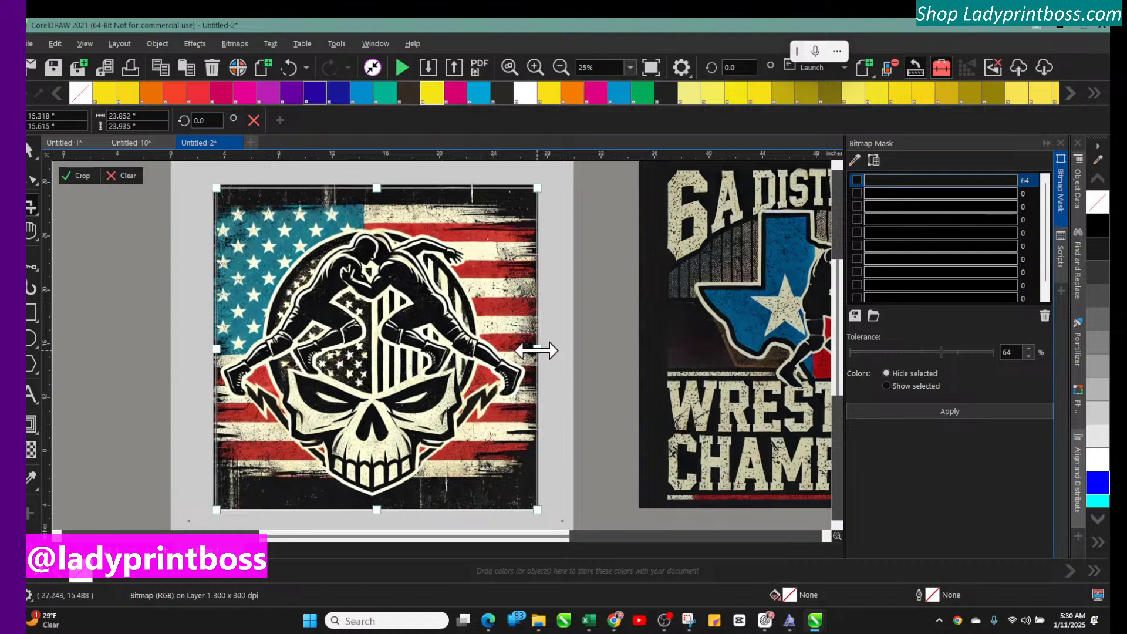
pyautogui.moveTo(377, 188); pyautogui.dragTo(377, 186)
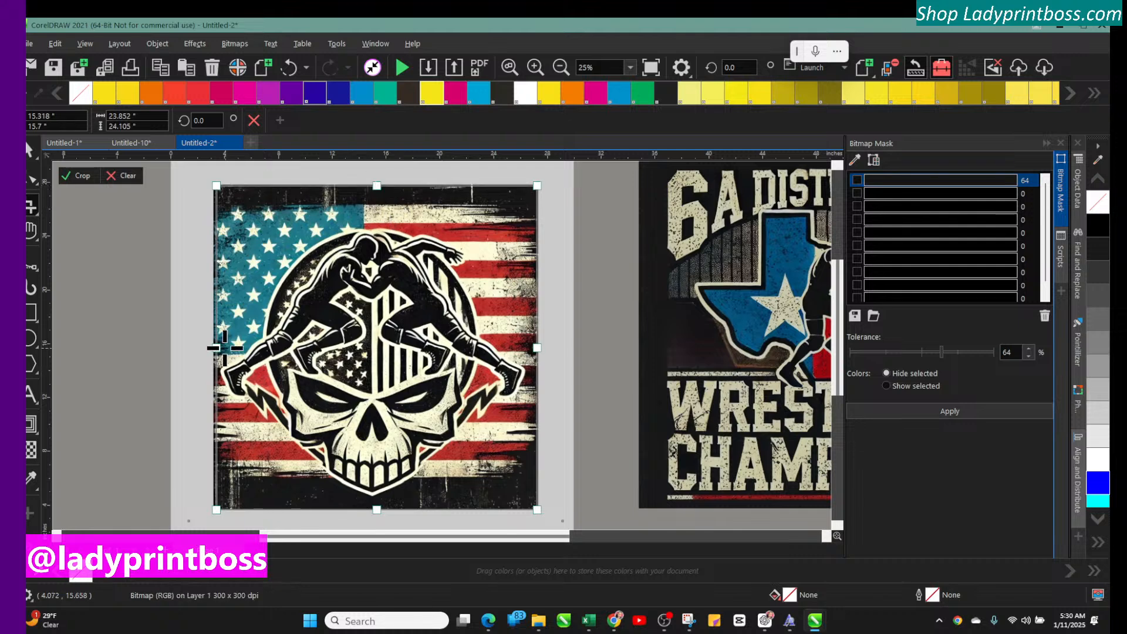
pyautogui.moveTo(217, 347); pyautogui.dragTo(215, 347)
pyautogui.click(78, 176)
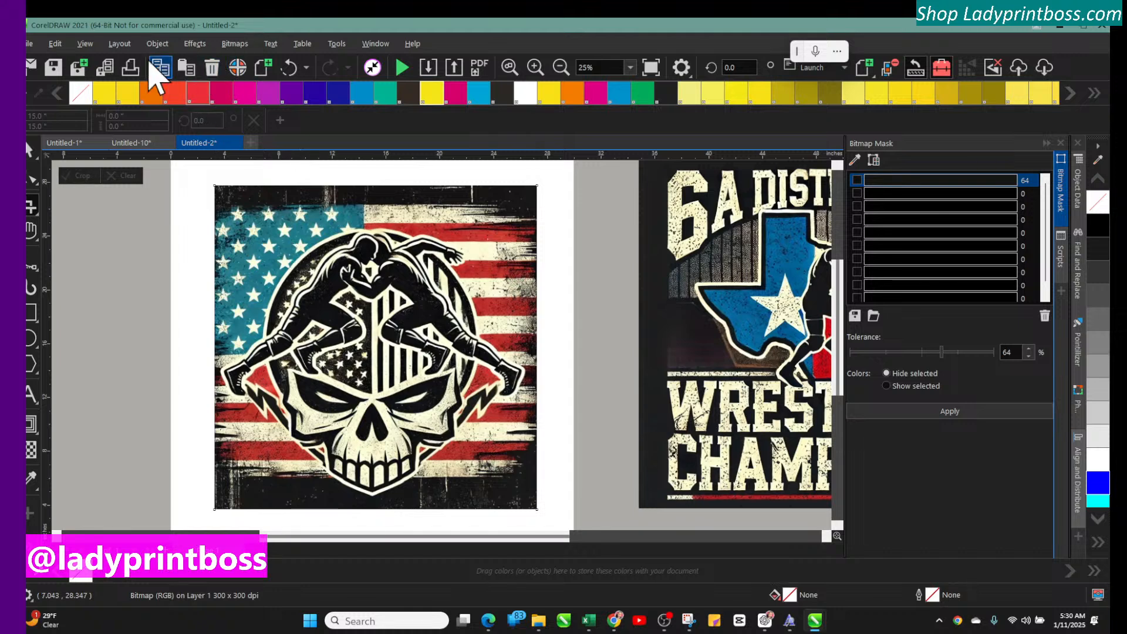
# Step: Sample the cropped skull flag bitmap's dark background as the mask color and apply the mask with Hide selected at 64% tolerance
pyautogui.click(29, 150)
pyautogui.click(243, 244)
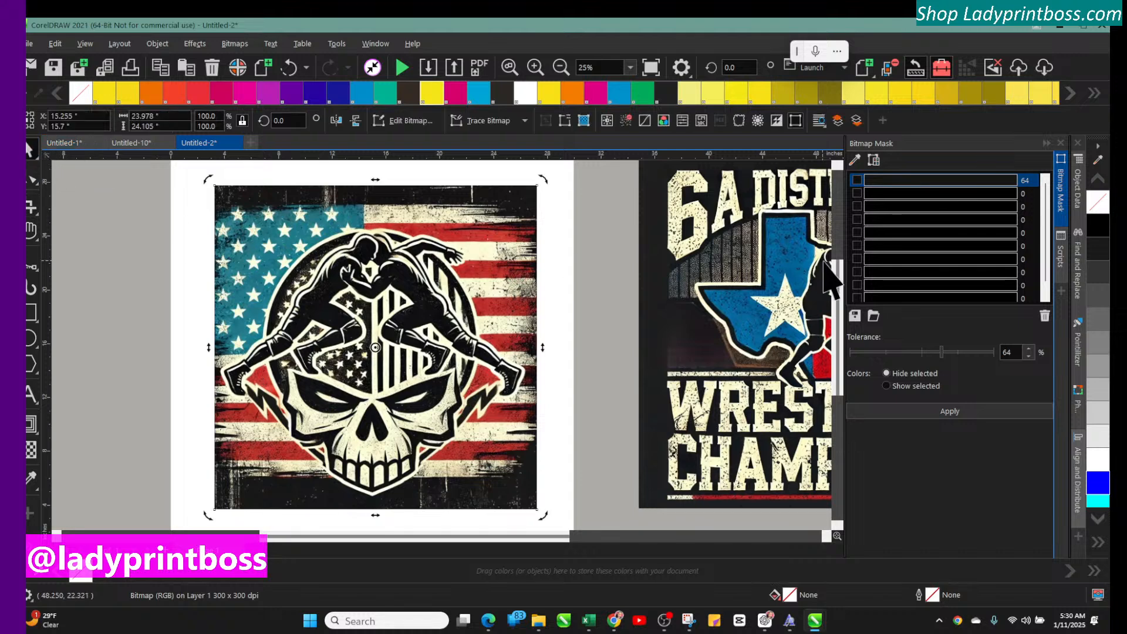
pyautogui.click(856, 160)
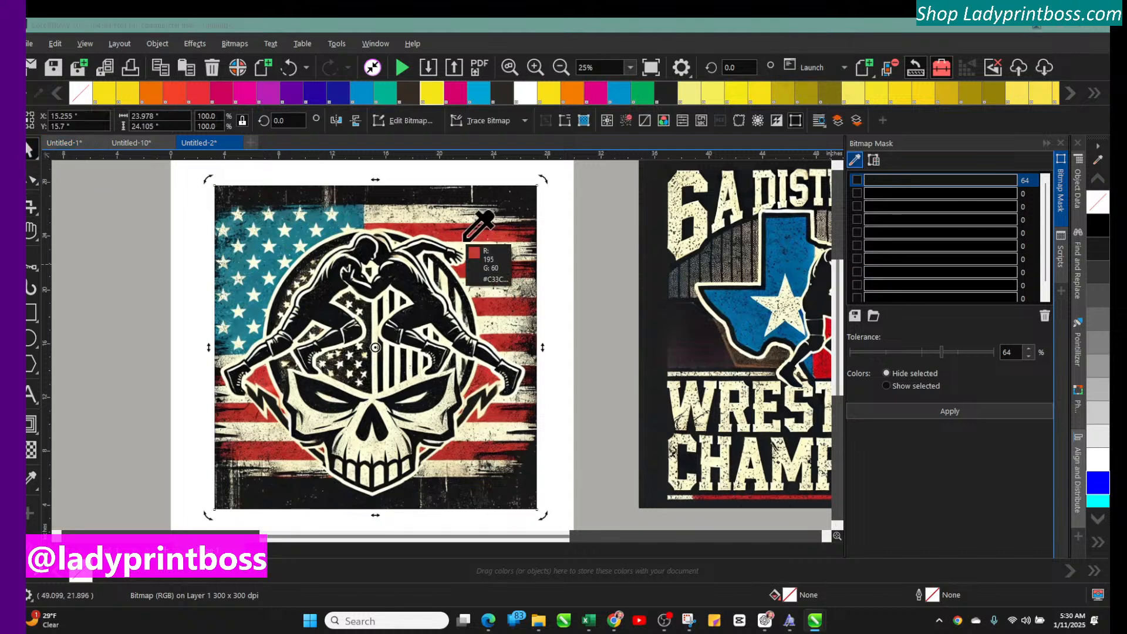
pyautogui.click(503, 194)
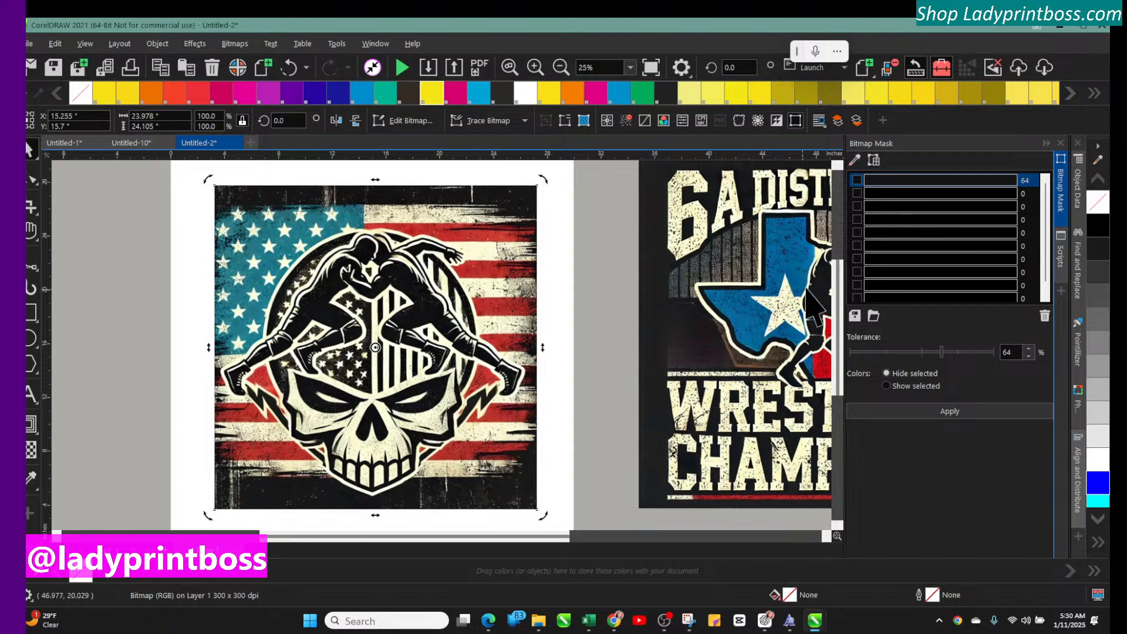
pyautogui.click(857, 180)
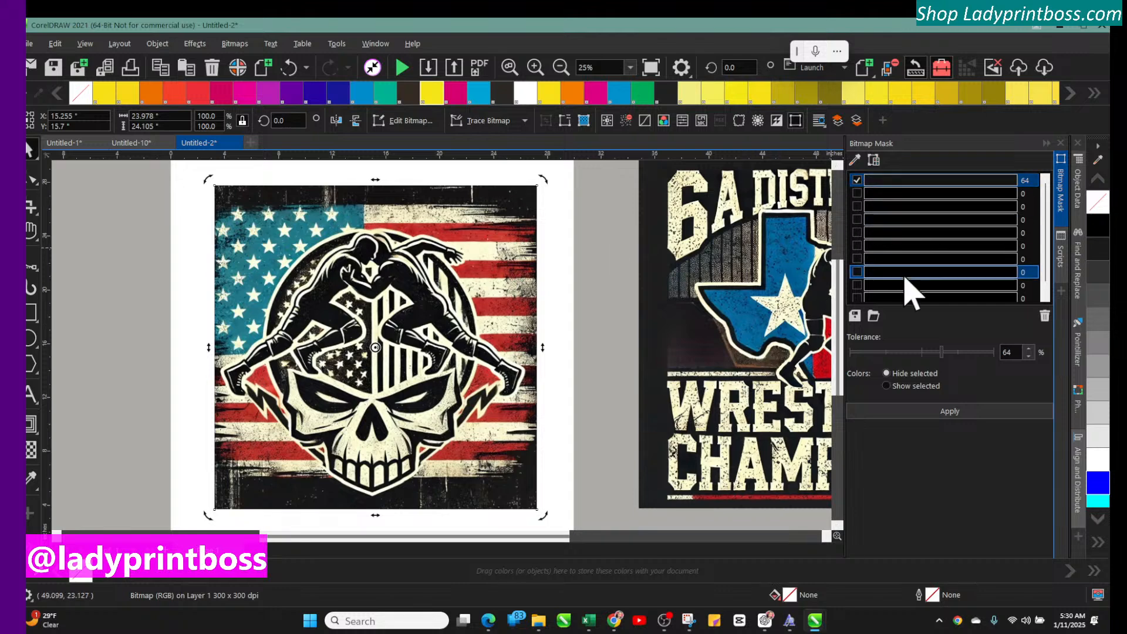
pyautogui.click(906, 410)
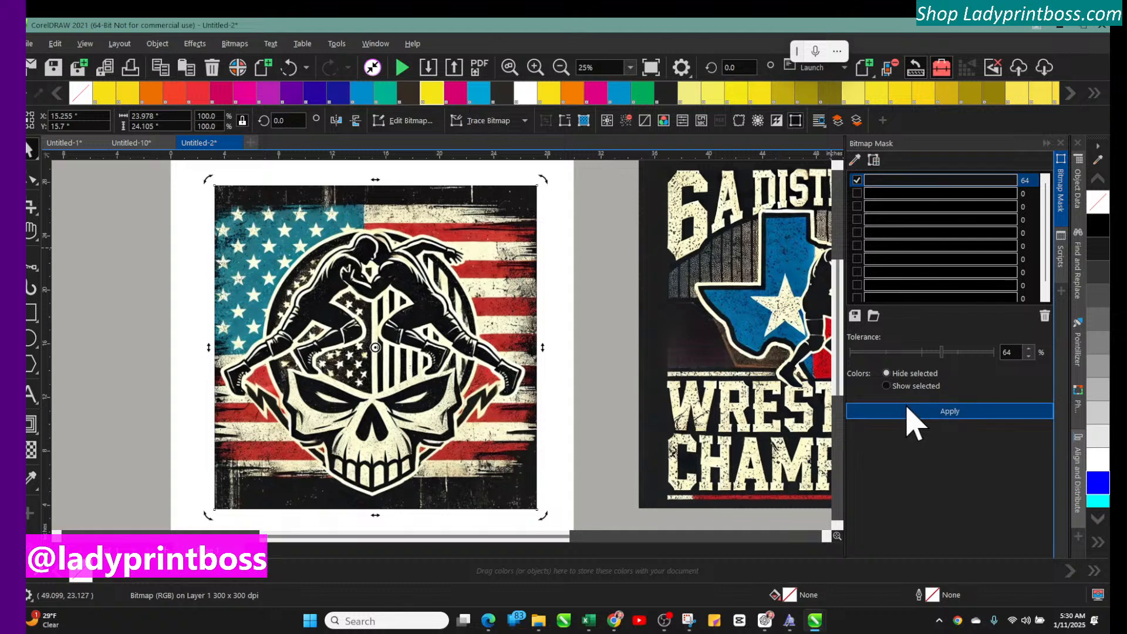
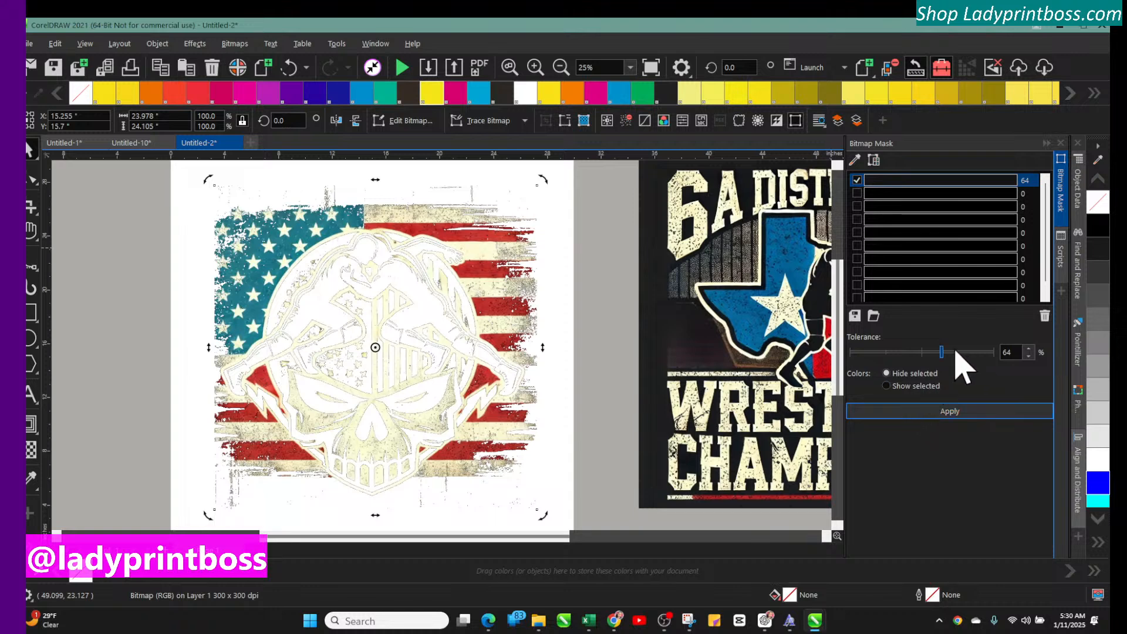
# Step: Raise the mask tolerance to 72%, reapply the mask to the skull flag design, and deselect it
pyautogui.click(955, 351)
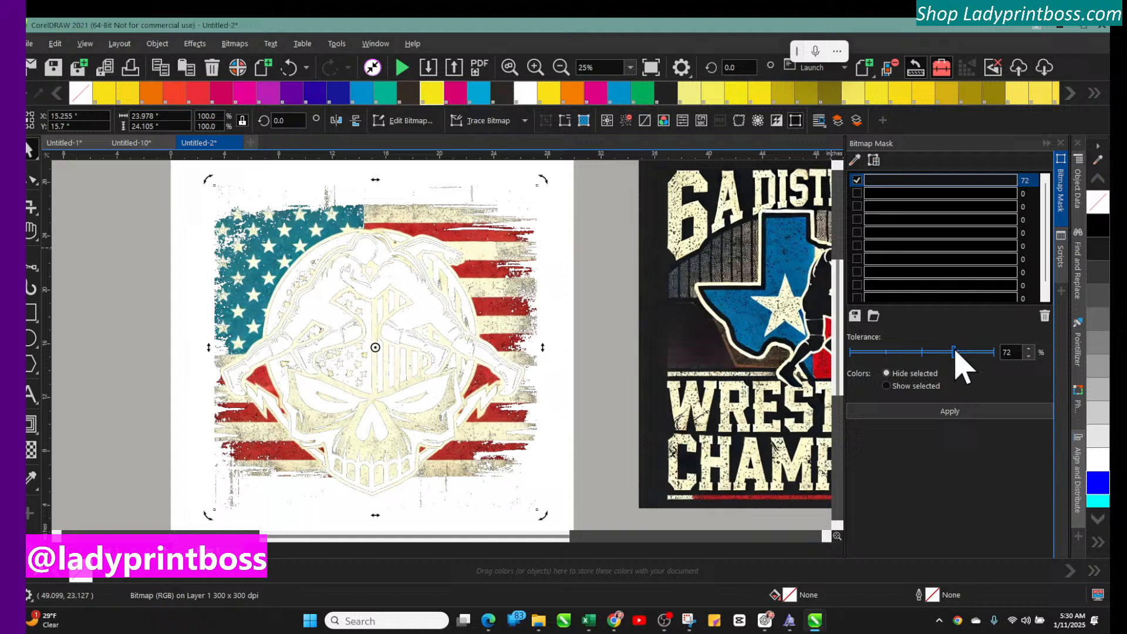
pyautogui.click(946, 411)
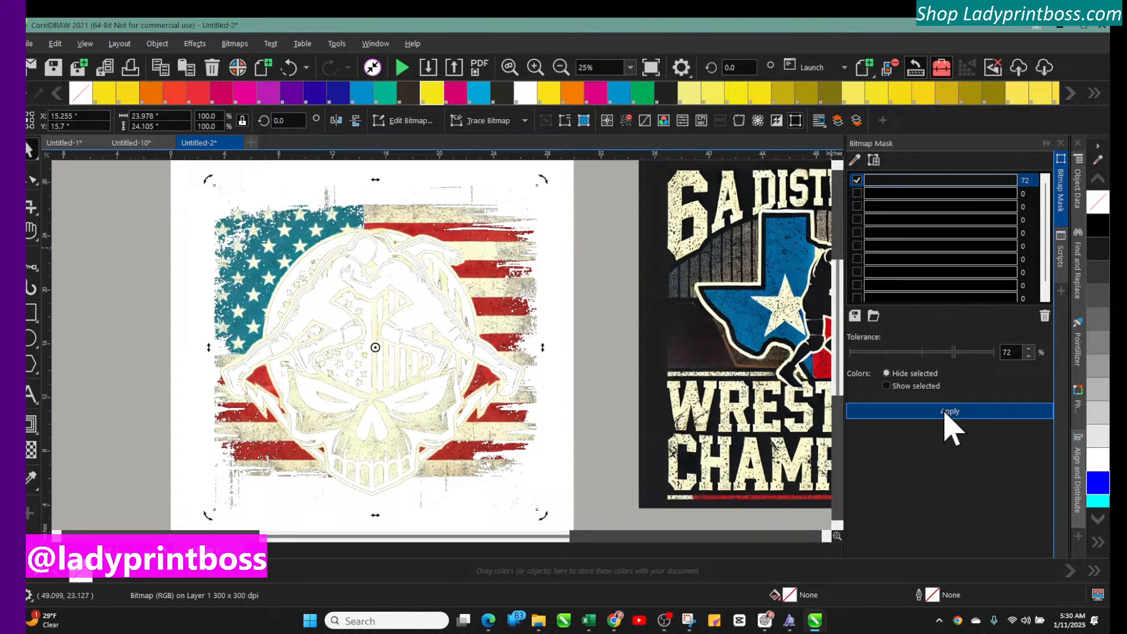
pyautogui.click(118, 242)
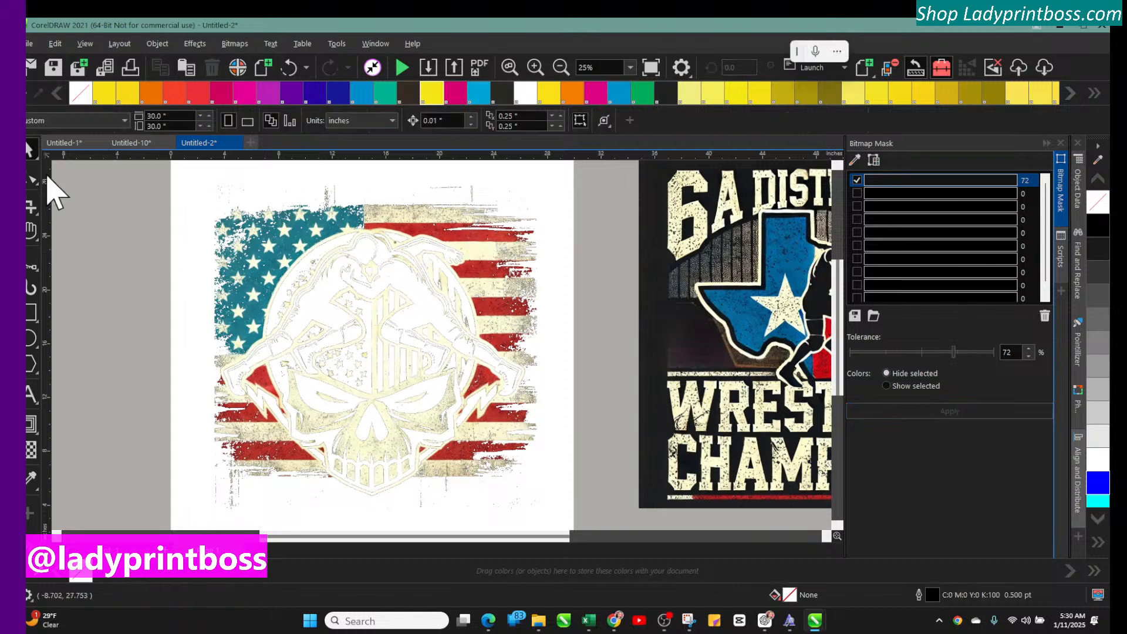
# Step: Add a page-sized rectangle behind the skull flag design and fill it with black
pyautogui.doubleClick(28, 318)
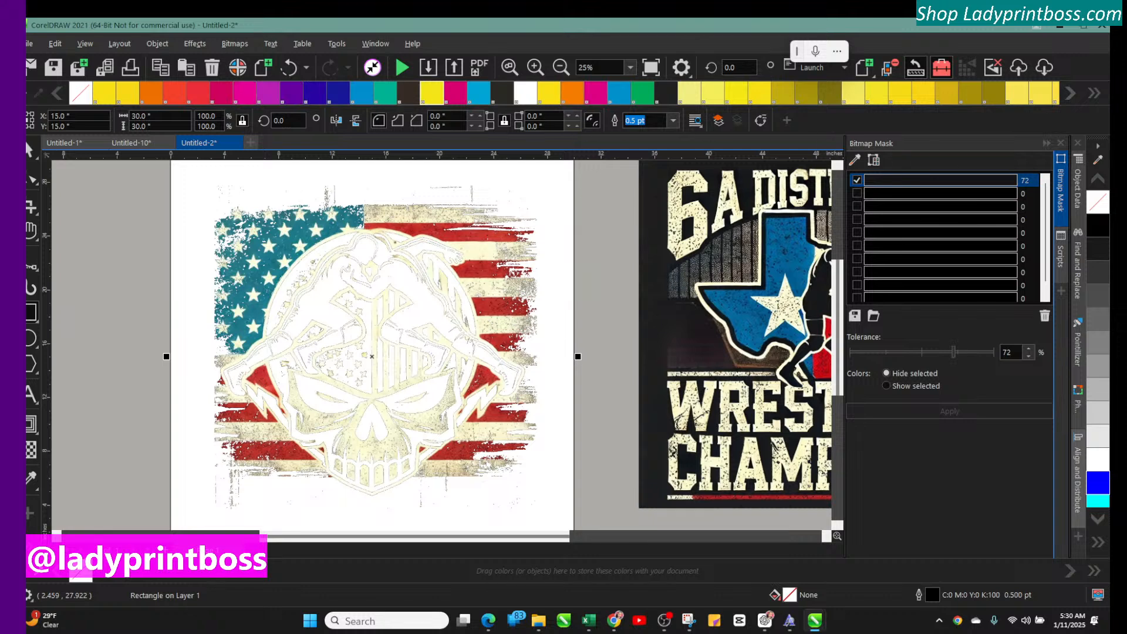
pyautogui.click(1097, 227)
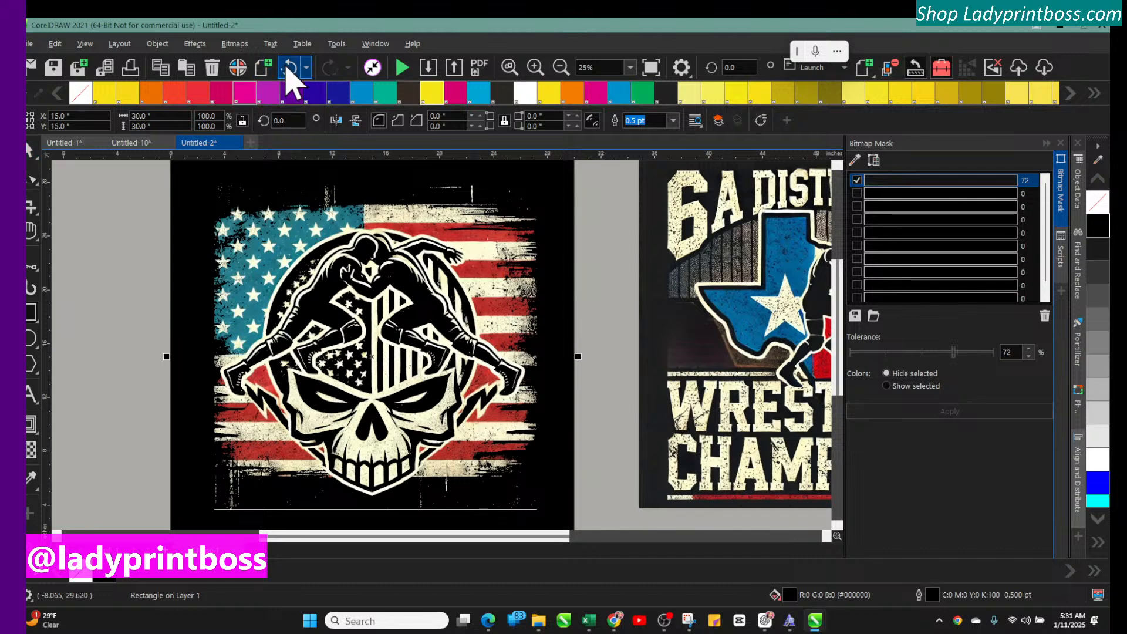
pyautogui.click(30, 150)
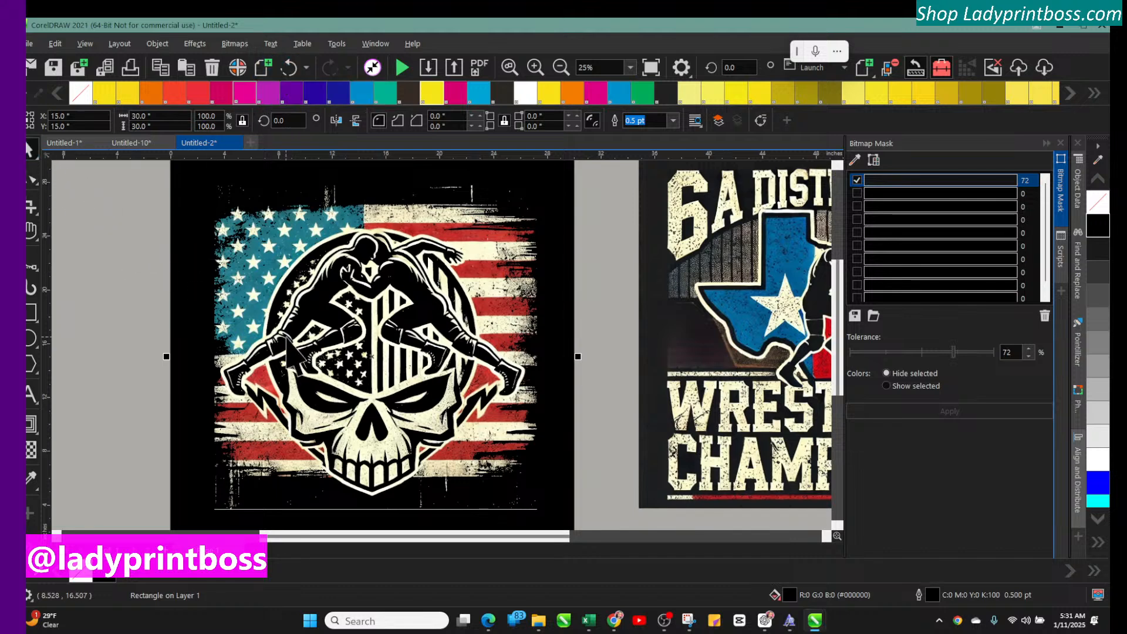
# Step: Test the masked design's transparency by moving it partly off the black rectangle and back onto it
pyautogui.click(322, 327)
pyautogui.moveTo(322, 326)
pyautogui.mouseDown()
pyautogui.moveTo(390, 338)
pyautogui.moveTo(344, 376)
pyautogui.moveTo(358, 339)
pyautogui.mouseUp()
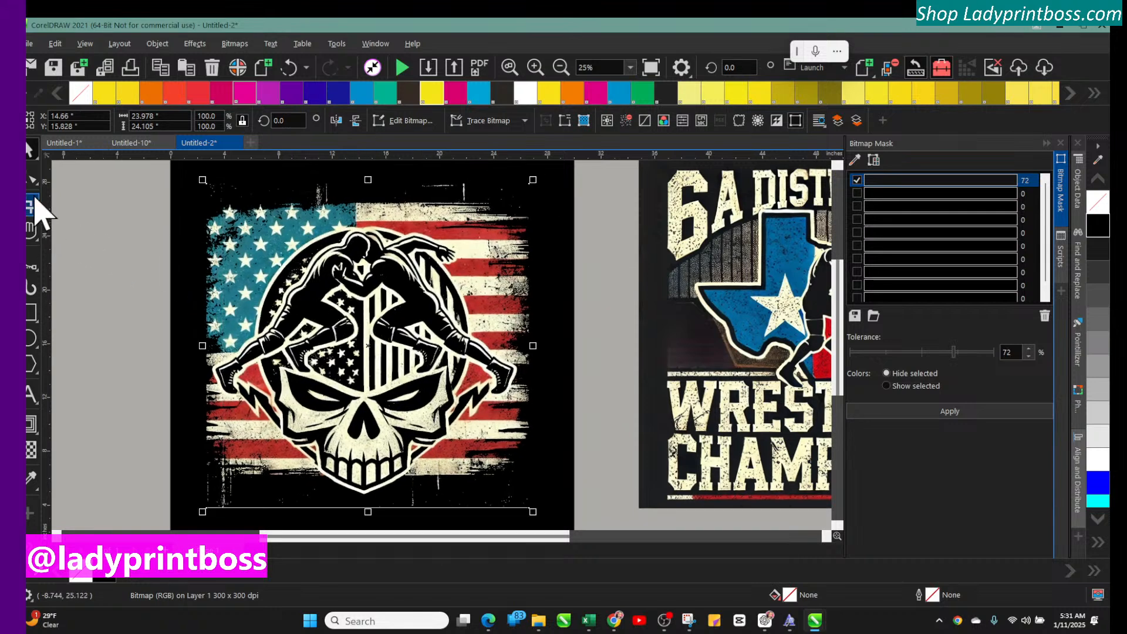
pyautogui.moveTo(284, 285); pyautogui.dragTo(131, 293)
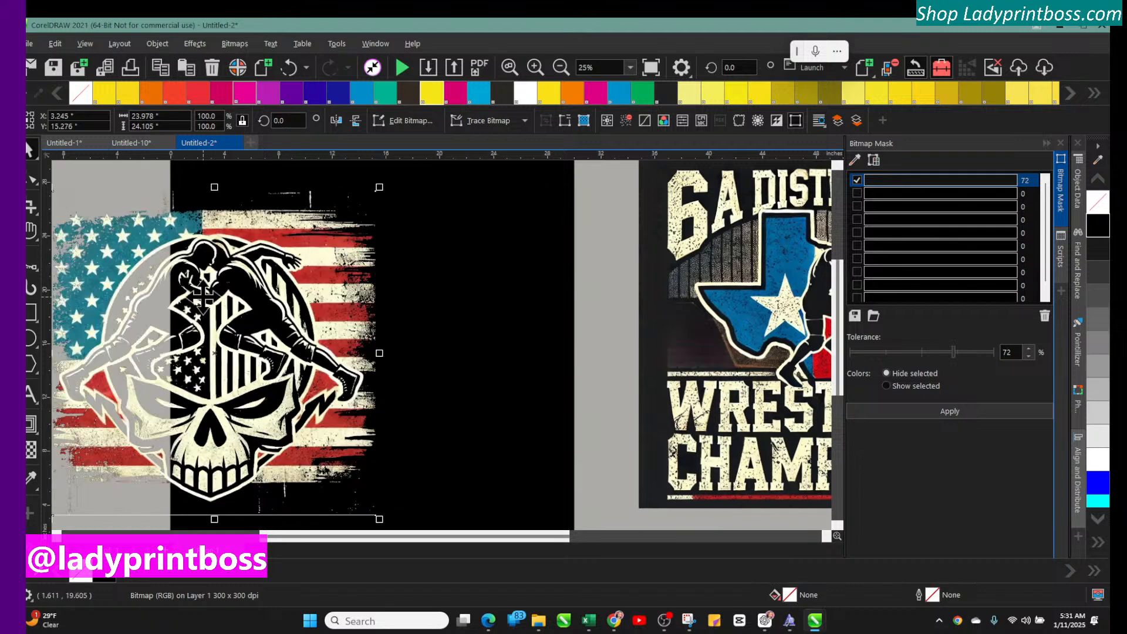
pyautogui.moveTo(203, 298); pyautogui.dragTo(365, 325)
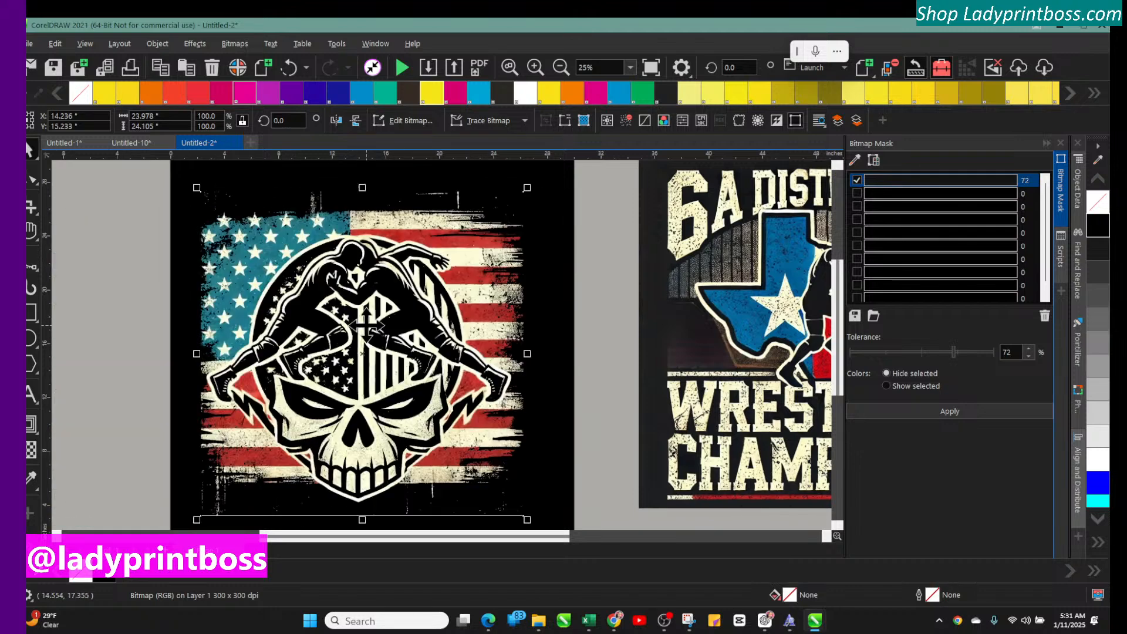
# Step: Try background rectangle fills of PANTONE Green, PANTONE Rhodamine Red, PANTONE Trans. White, and dark grays #333333 and #4D4D4D behind the design
pyautogui.click(189, 196)
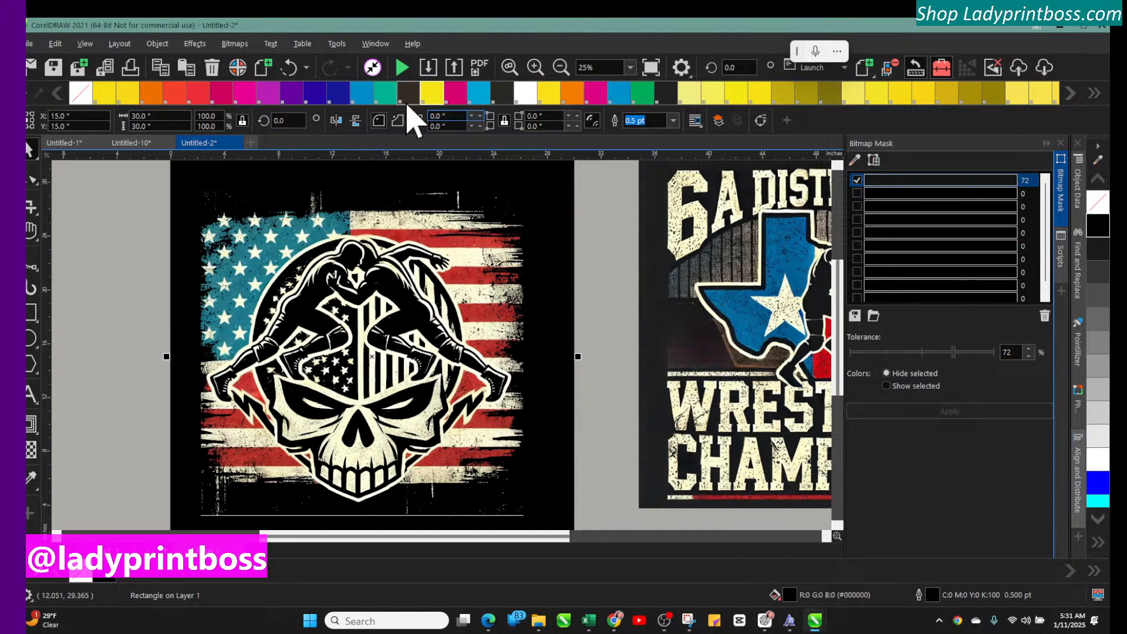
pyautogui.click(385, 92)
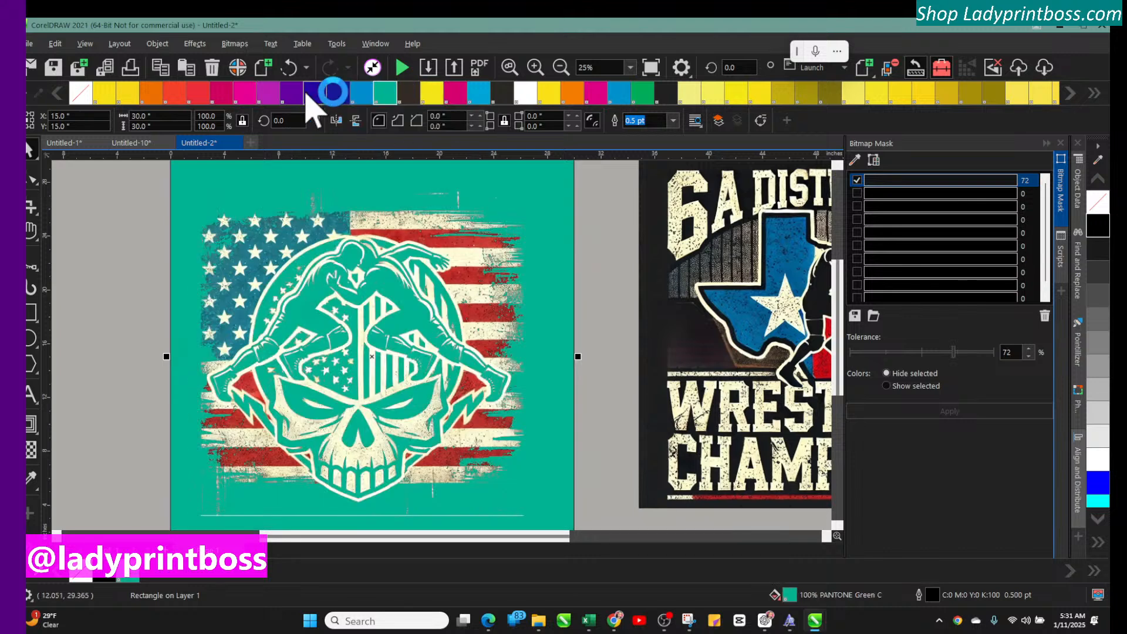
pyautogui.click(333, 92)
pyautogui.click(244, 93)
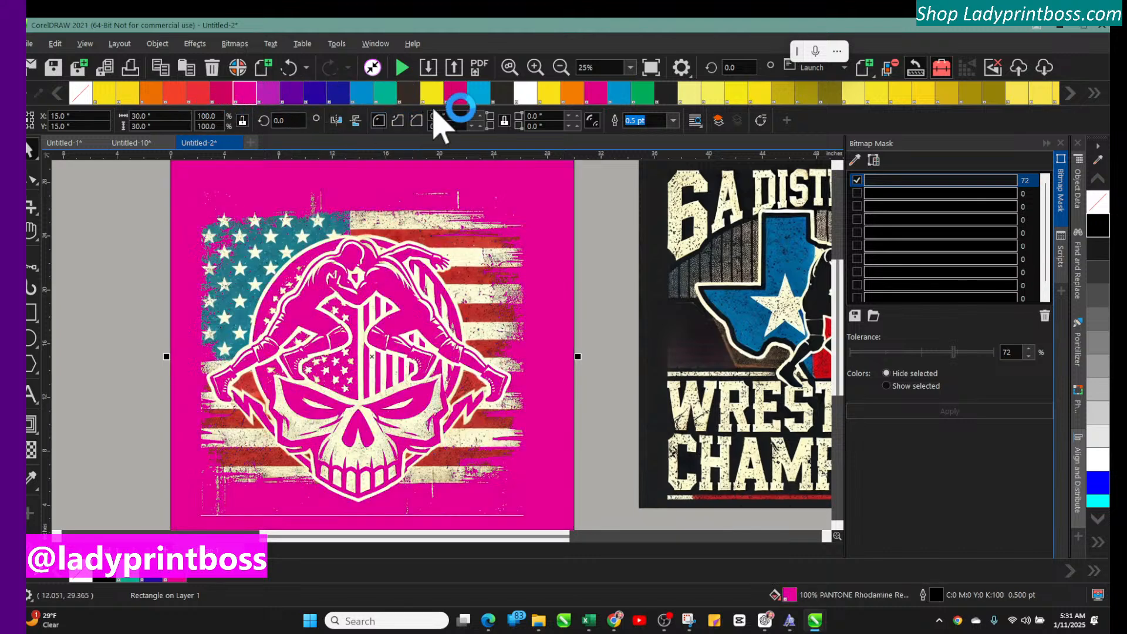
pyautogui.click(526, 93)
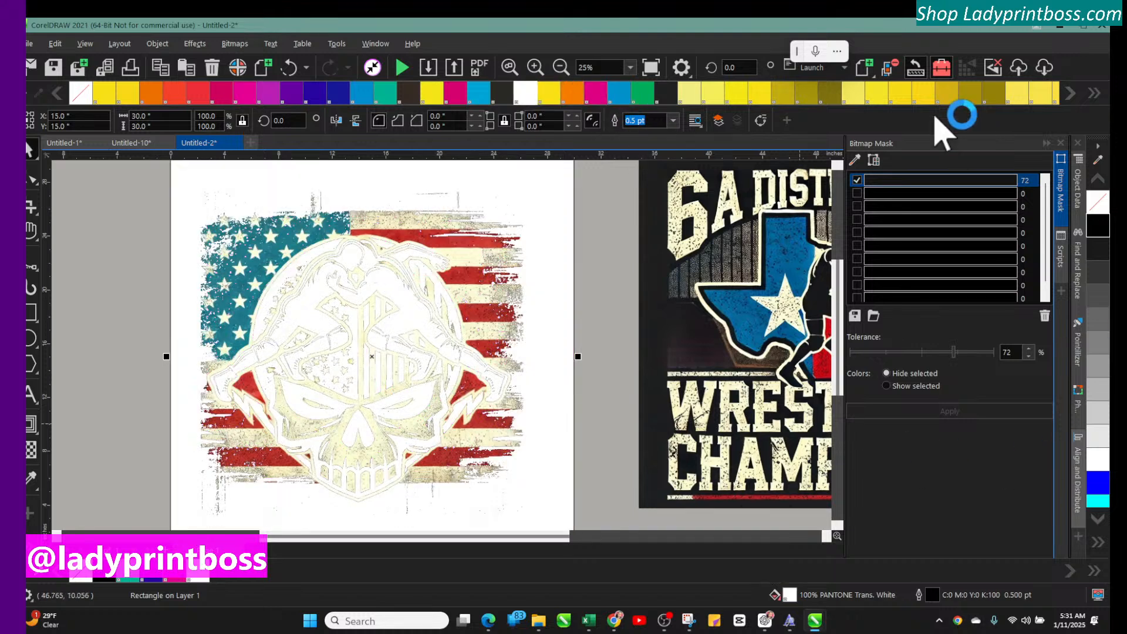
pyautogui.click(1102, 279)
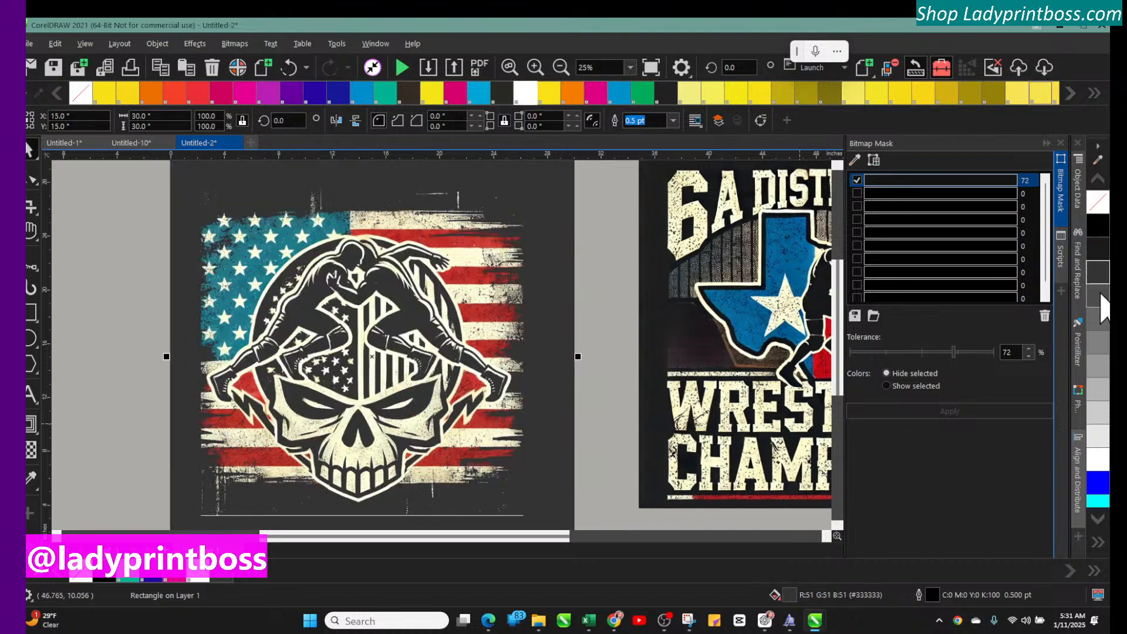
pyautogui.click(1102, 298)
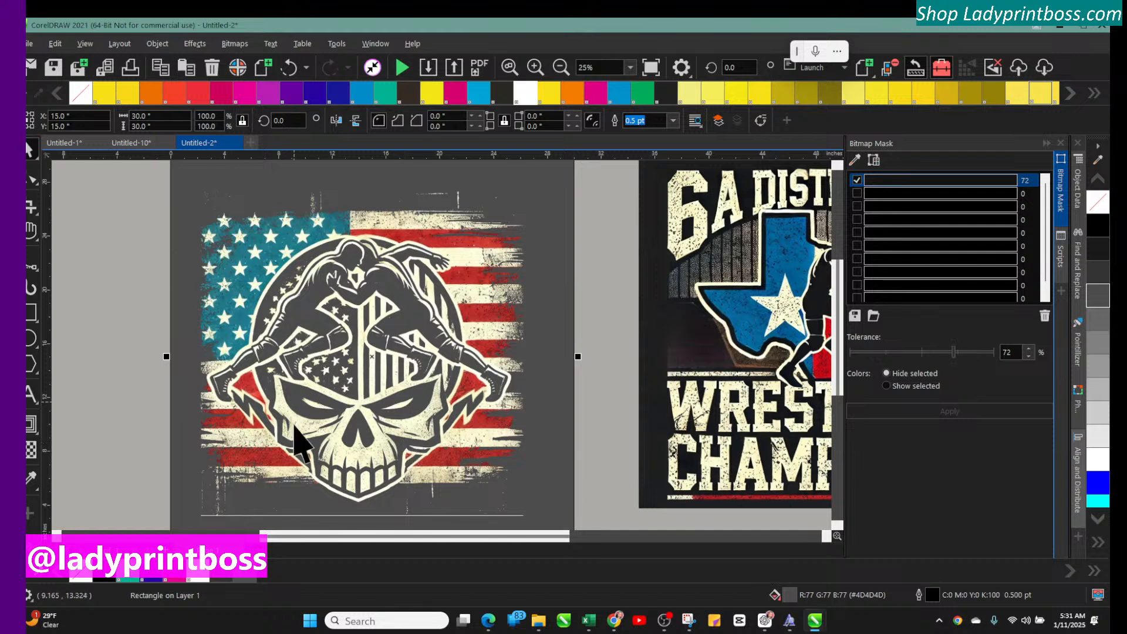
# Step: Try several used document colors on the background rectangle, including black and 80% Black
pyautogui.click(178, 578)
pyautogui.click(150, 578)
pyautogui.click(106, 578)
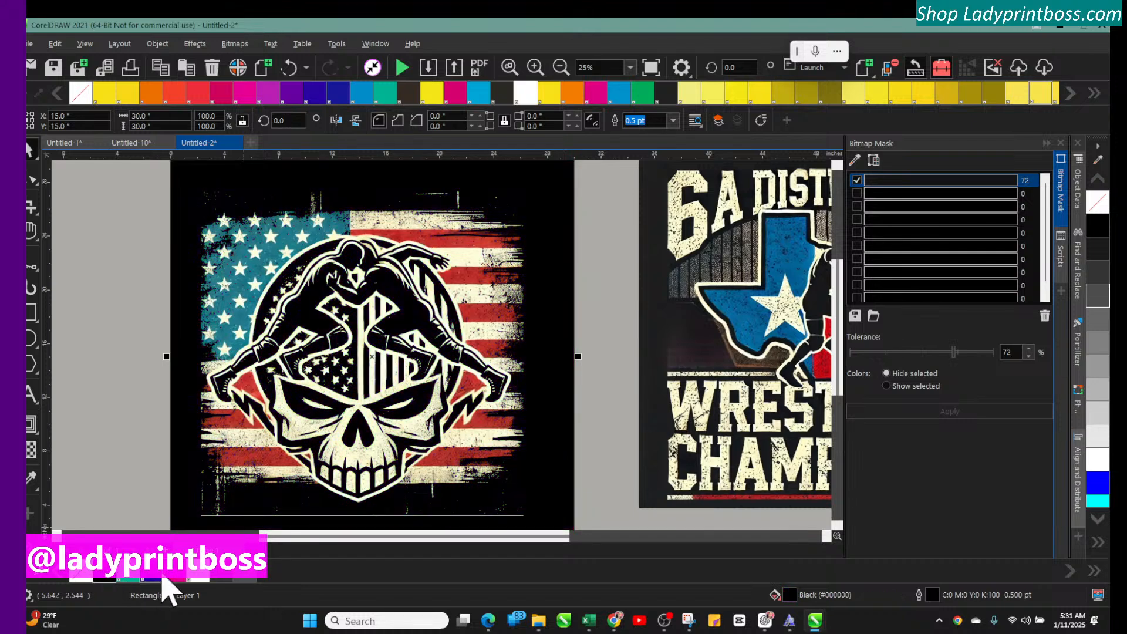
pyautogui.click(201, 578)
pyautogui.click(222, 579)
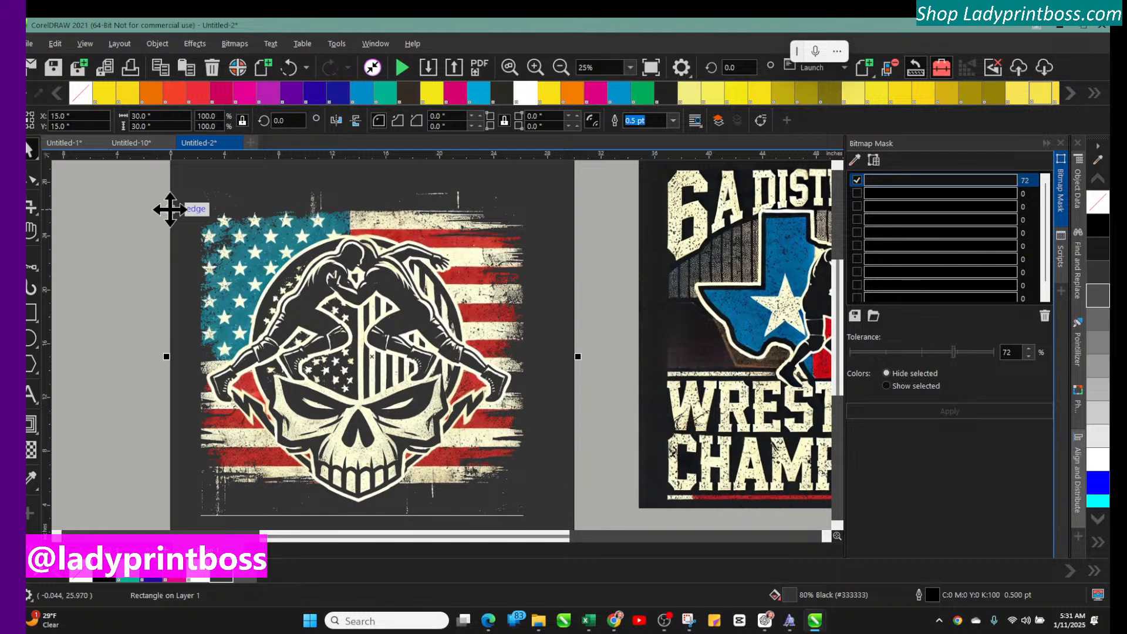
# Step: Undo the trial design move and rectangle fills back to black, and move the skull flag design slightly upward on the rectangle
pyautogui.click(336, 267)
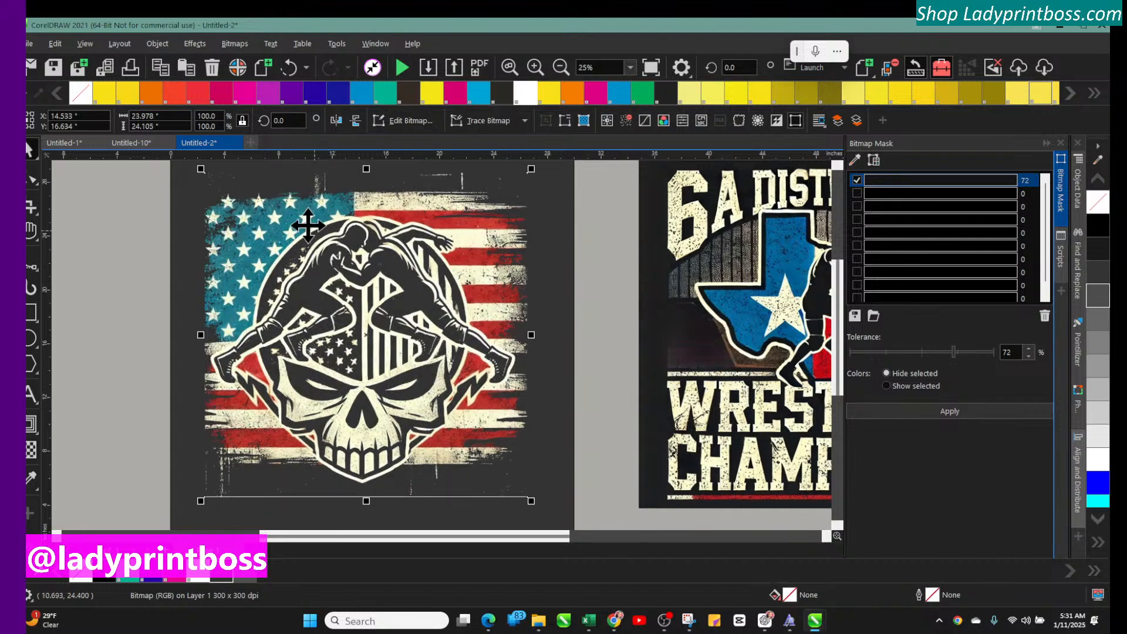
pyautogui.click(290, 68)
pyautogui.click(290, 67)
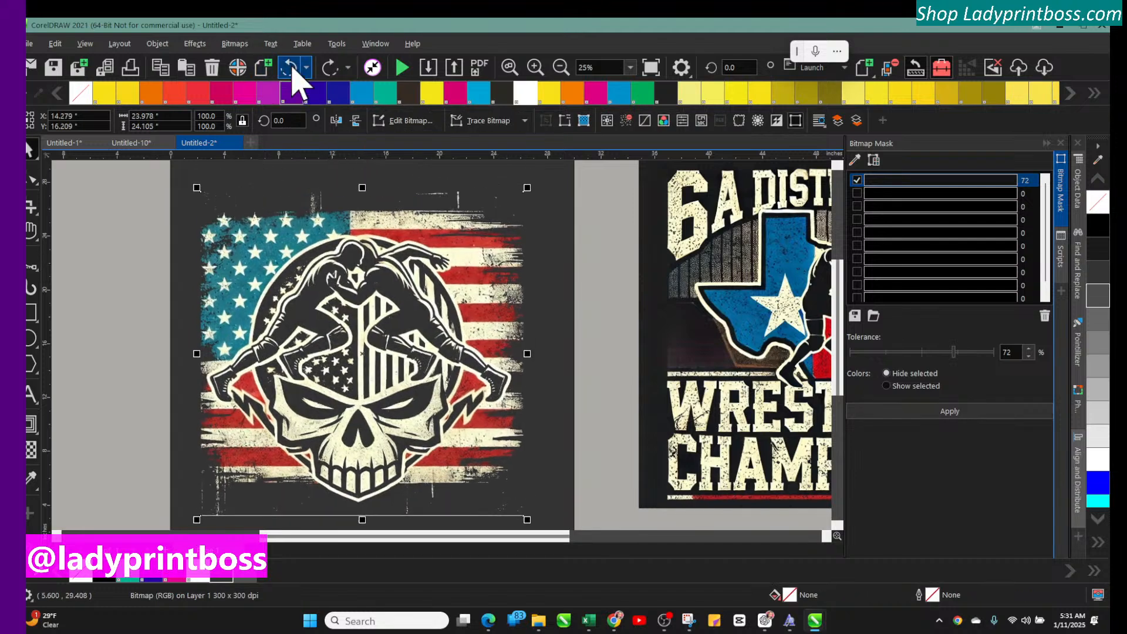
pyautogui.click(290, 68)
pyautogui.click(290, 68)
pyautogui.click(290, 67)
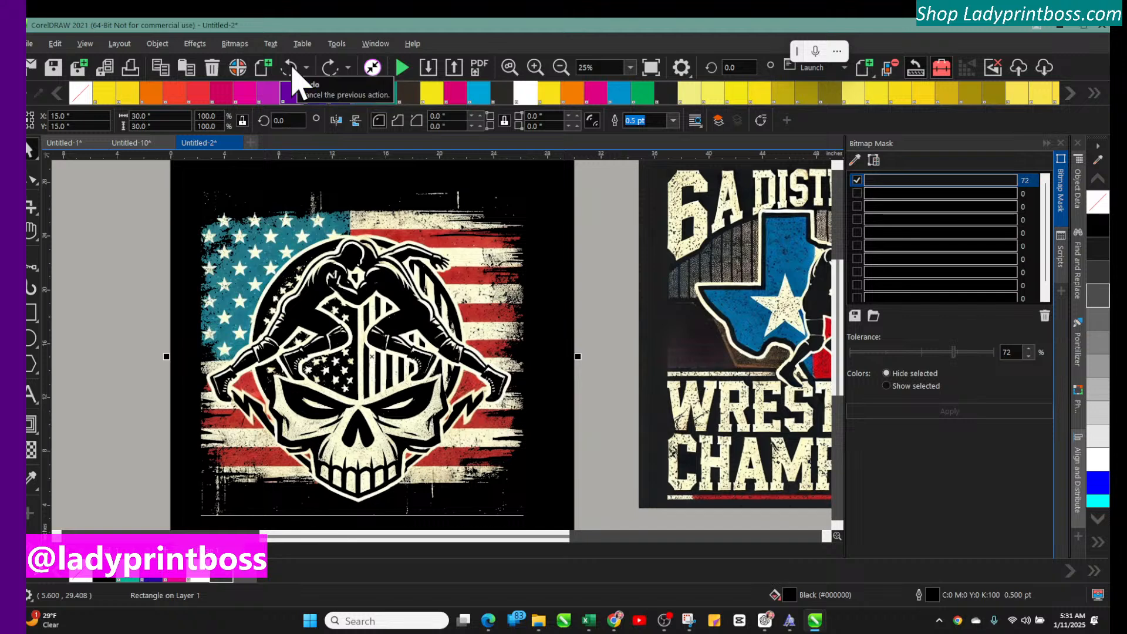
pyautogui.moveTo(326, 258); pyautogui.dragTo(324, 234)
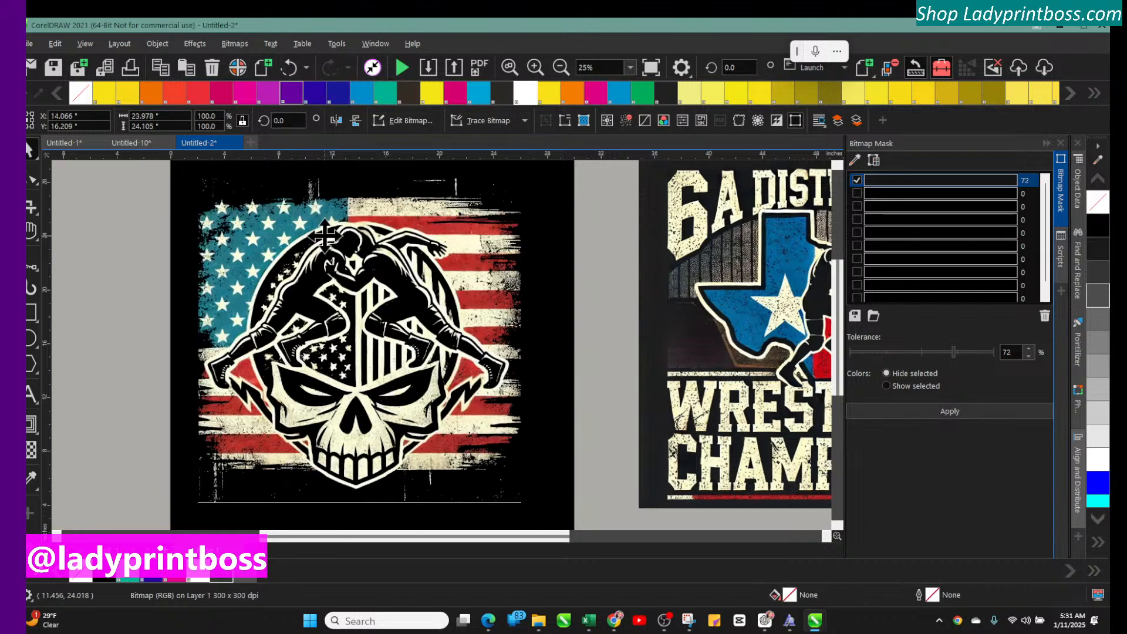
# Step: Apply the bitmap mask to the skull flag design at 81% tolerance and fill the background rectangle with PANTONE Trans. White
pyautogui.moveTo(962, 355); pyautogui.dragTo(966, 356)
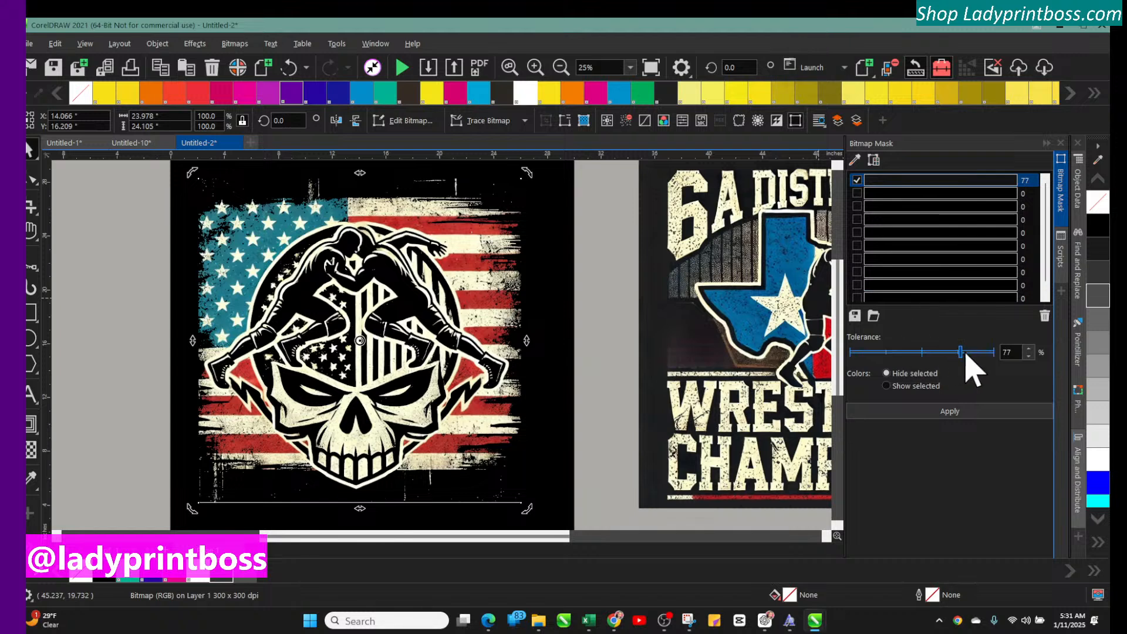
pyautogui.click(946, 412)
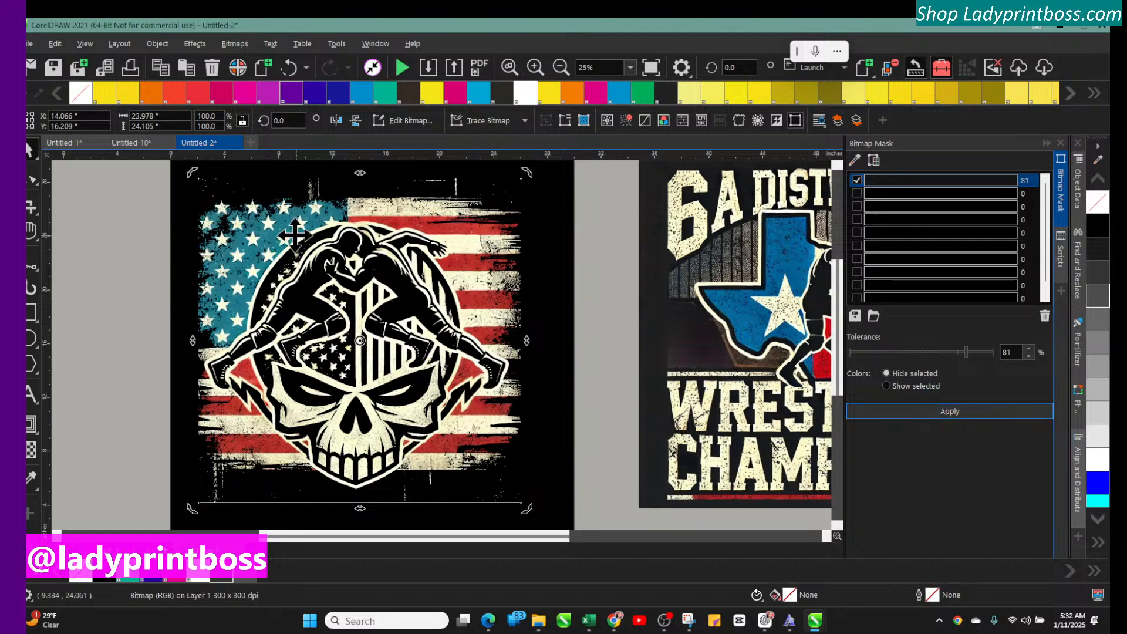
pyautogui.click(176, 203)
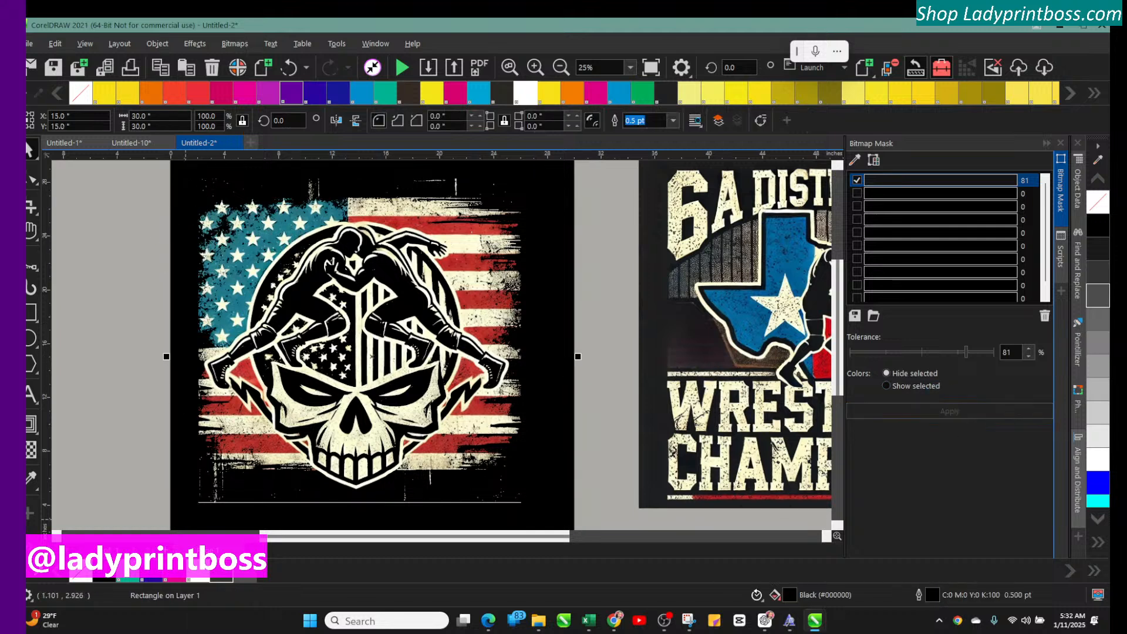
pyautogui.click(200, 576)
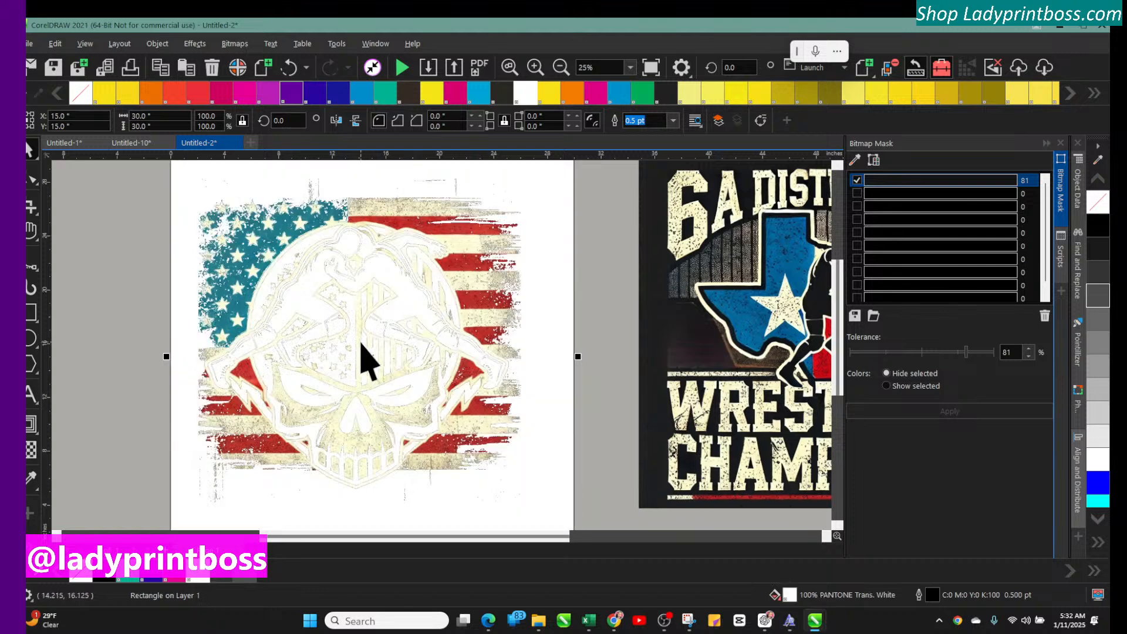
# Step: Apply the design's bitmap mask at 96% tolerance and fill the background rectangle with black
pyautogui.click(372, 346)
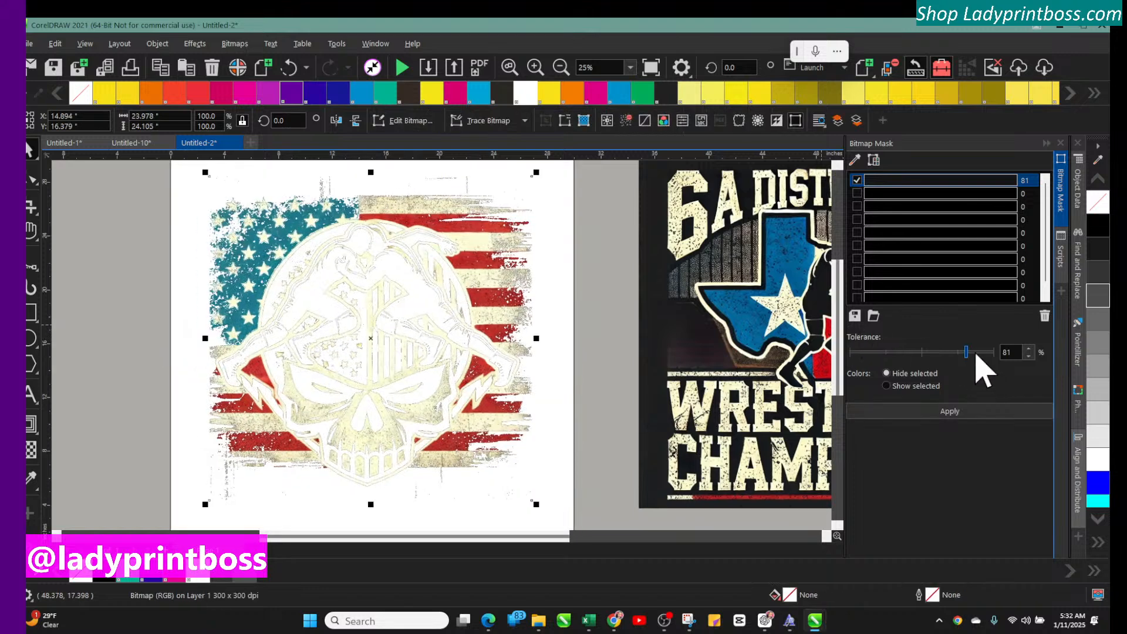
pyautogui.moveTo(976, 353); pyautogui.dragTo(991, 353)
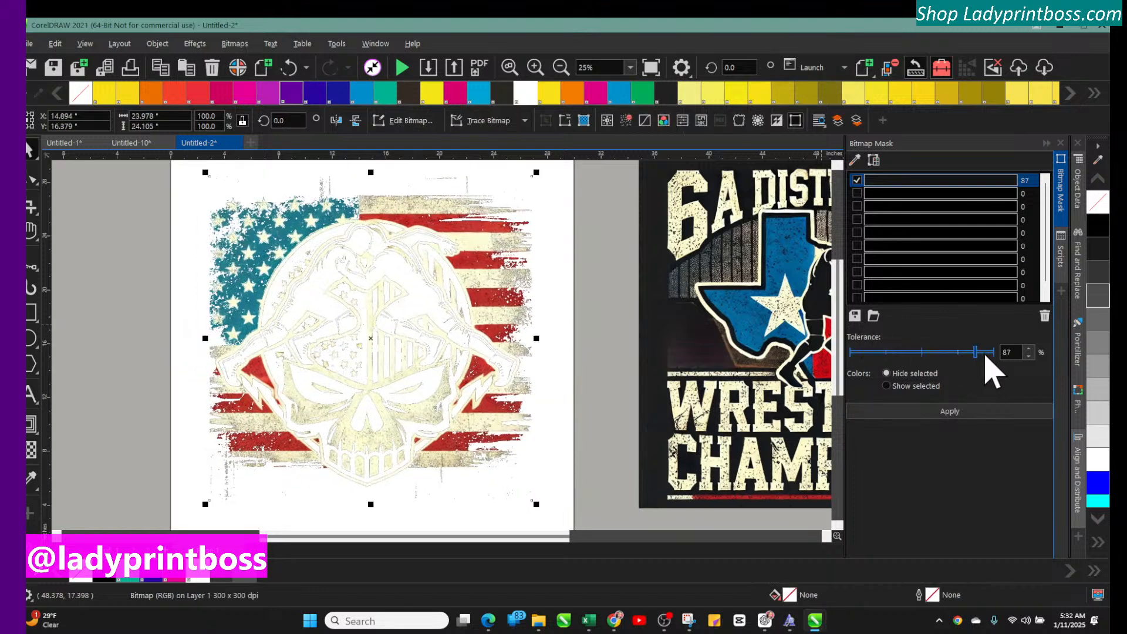
pyautogui.click(953, 412)
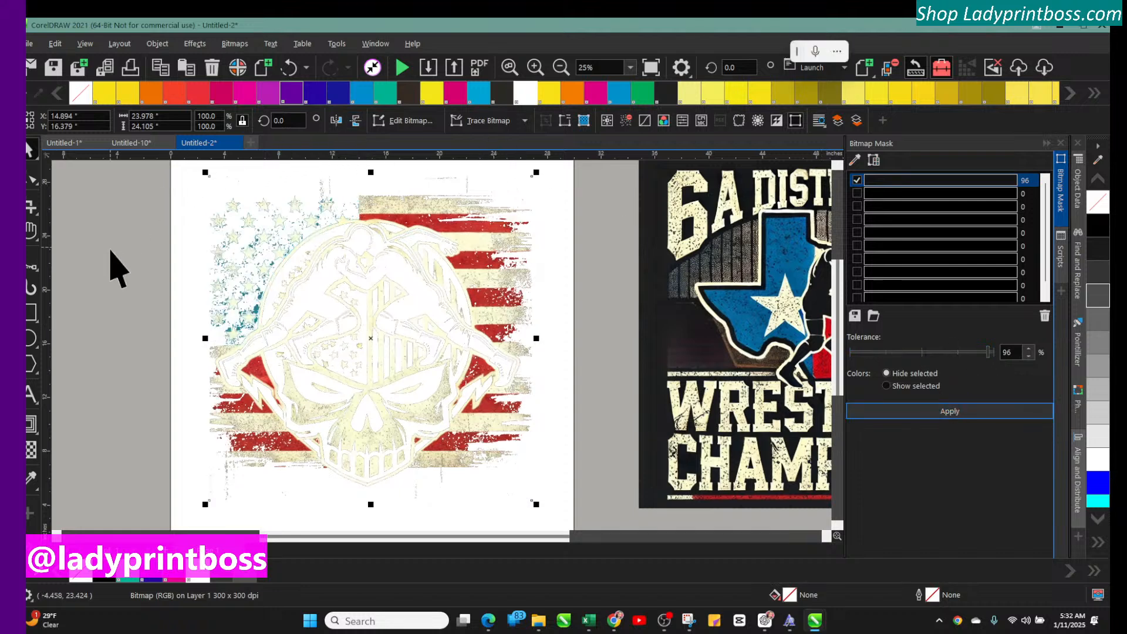
pyautogui.click(196, 510)
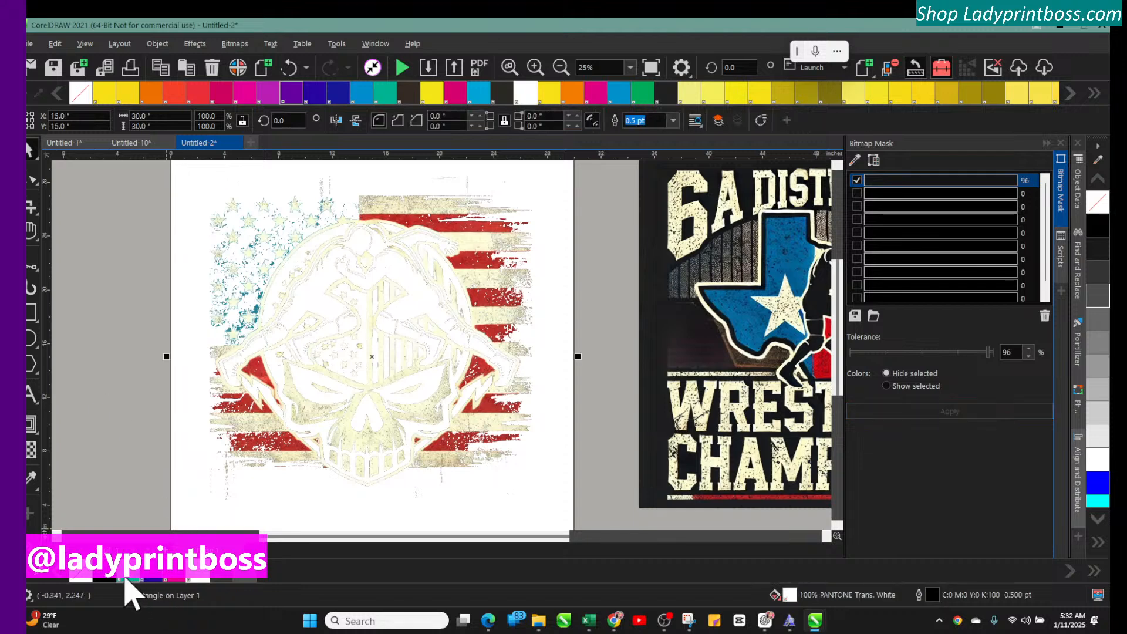
pyautogui.click(105, 578)
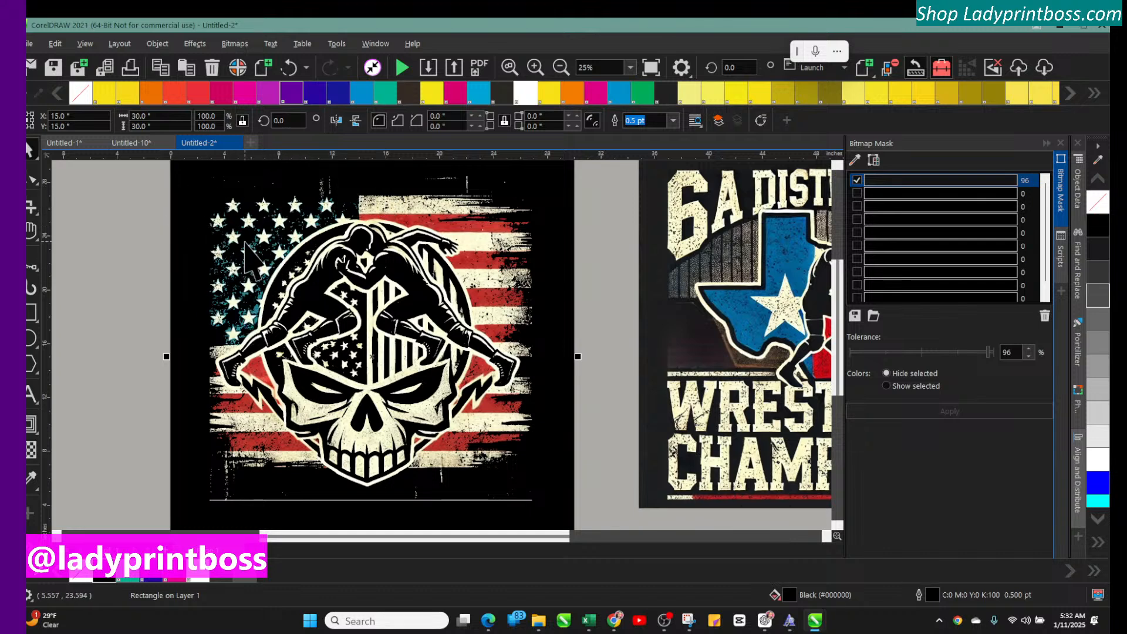
# Step: Set the mask tolerance to 70% without applying it, and undo the 96% mask, the design's shift and the last rectangle fills
pyautogui.click(964, 353)
pyautogui.moveTo(959, 354); pyautogui.dragTo(952, 354)
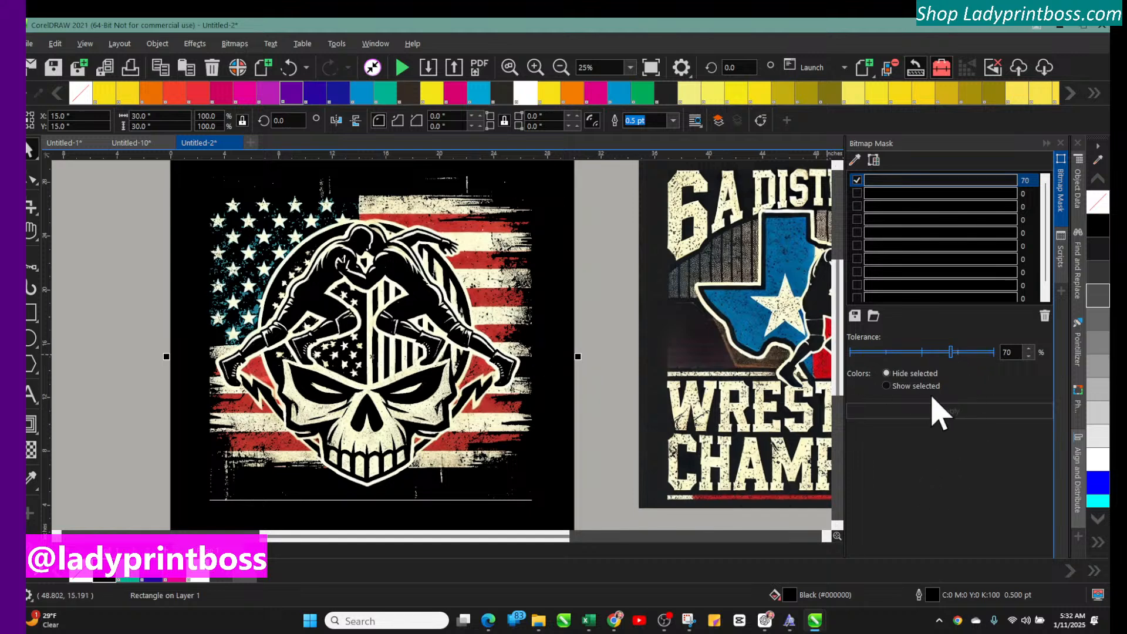
pyautogui.click(886, 386)
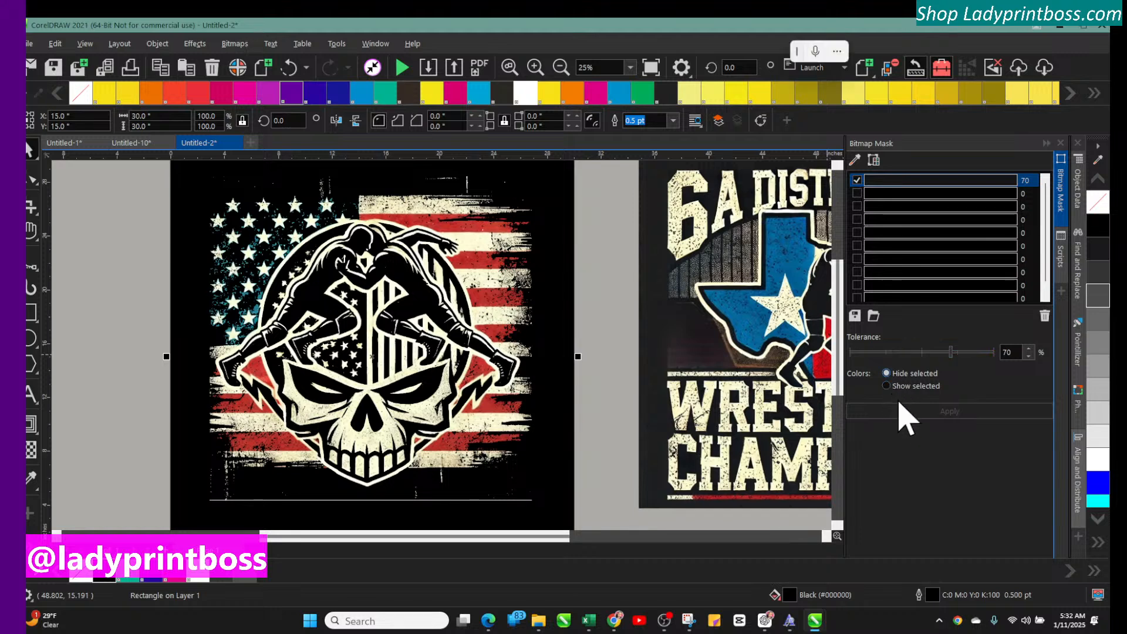
pyautogui.click(196, 241)
pyautogui.click(289, 68)
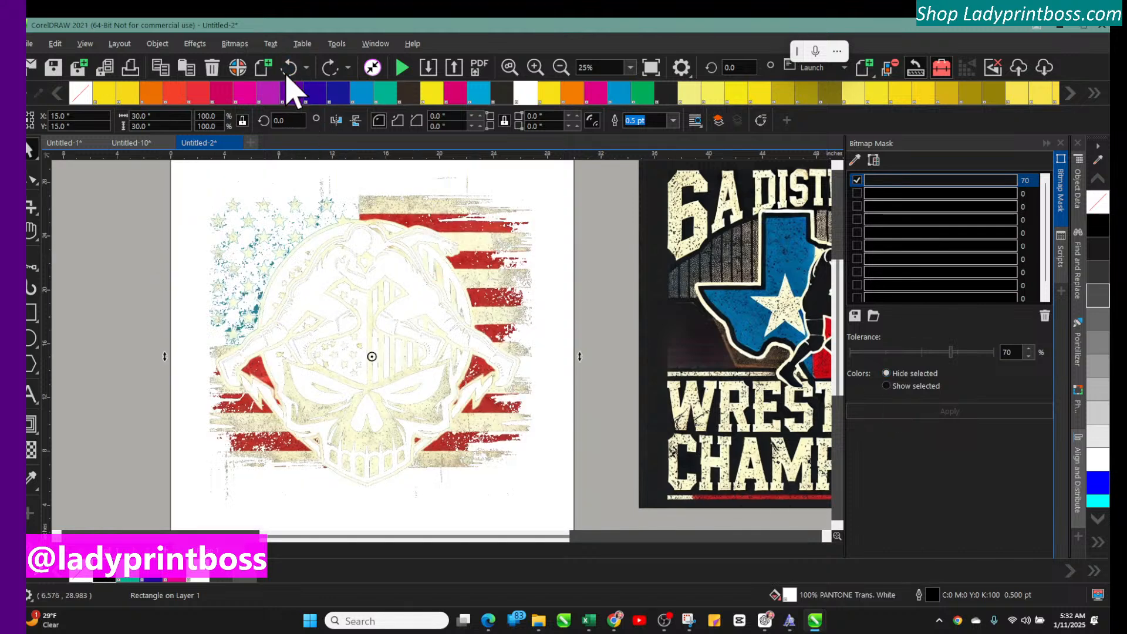
pyautogui.click(289, 68)
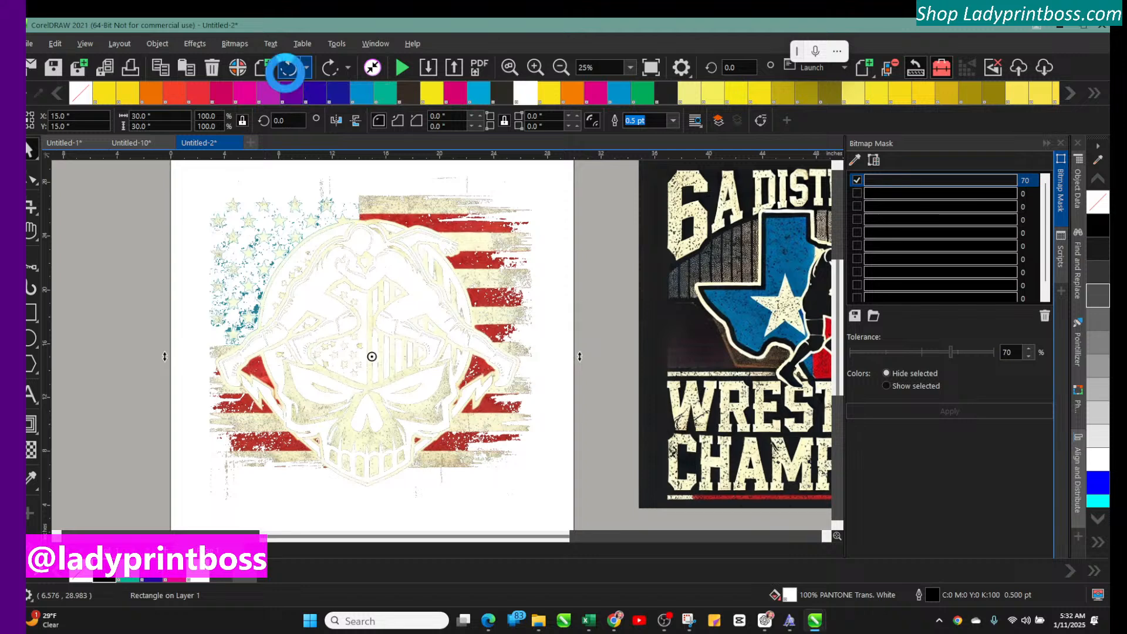
pyautogui.click(289, 69)
pyautogui.click(287, 71)
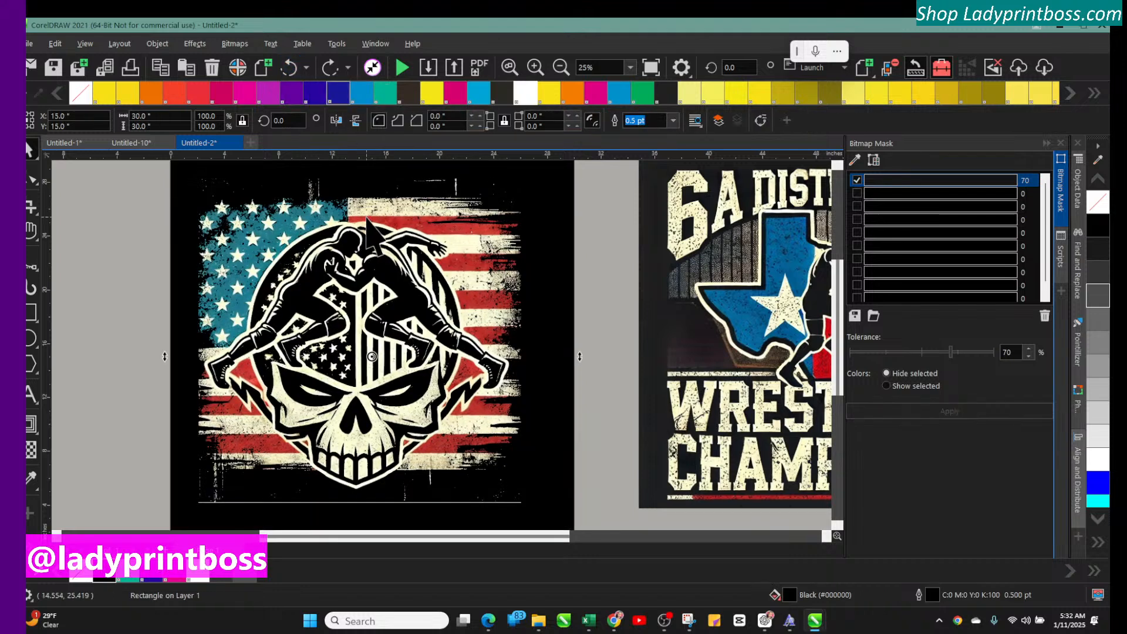
# Step: Move the masked skull flag design slightly to the right and delete the black background rectangle
pyautogui.moveTo(367, 220); pyautogui.dragTo(388, 221)
pyautogui.click(197, 199)
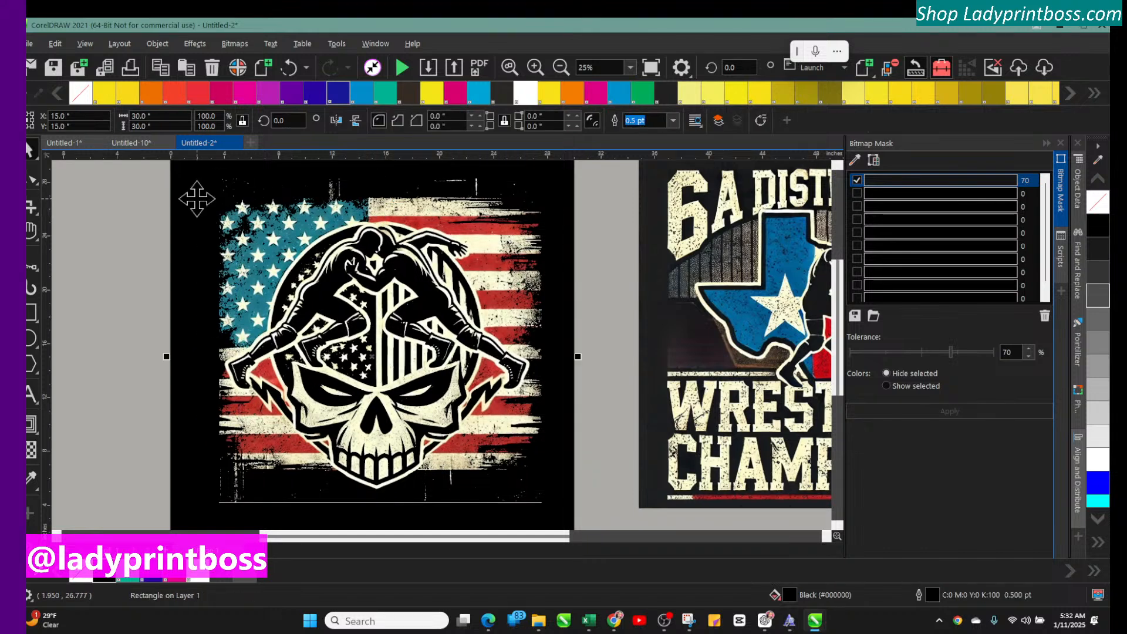
pyautogui.press('Delete')
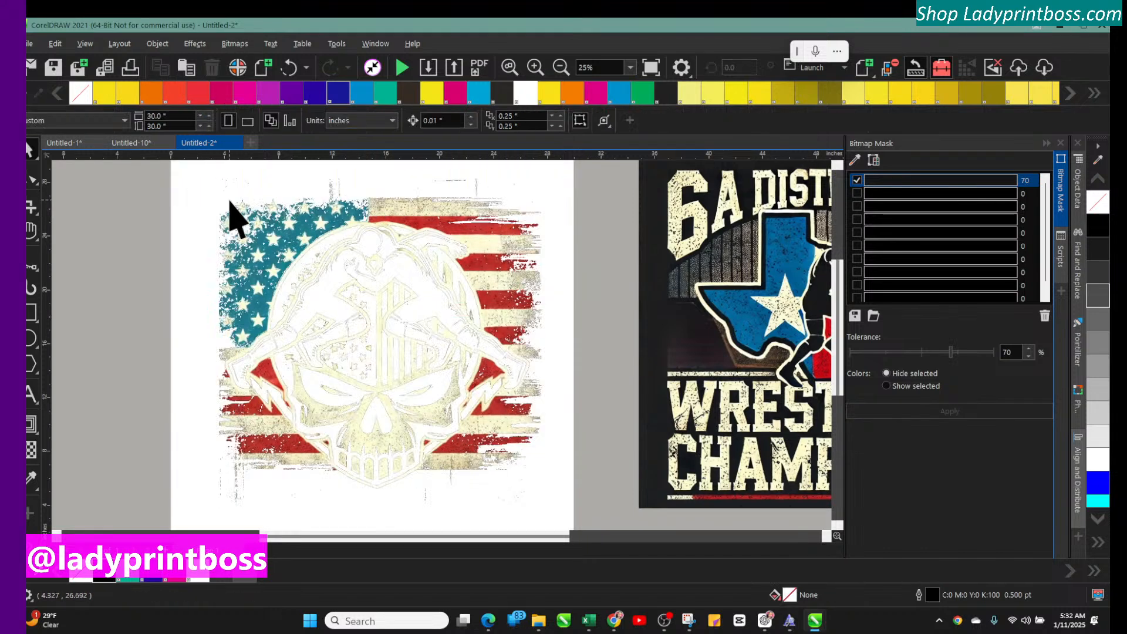
# Step: Apply the bitmap mask to the skull flag design at 87% tolerance, showing the selected colors instead of hiding them
pyautogui.click(354, 290)
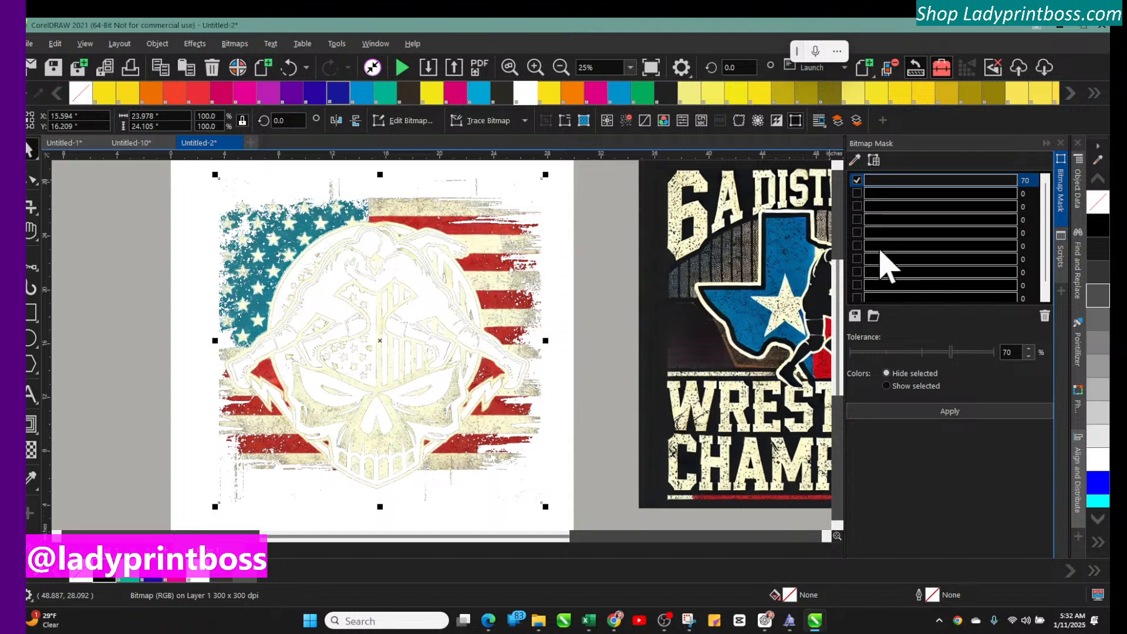
pyautogui.click(975, 352)
pyautogui.click(937, 412)
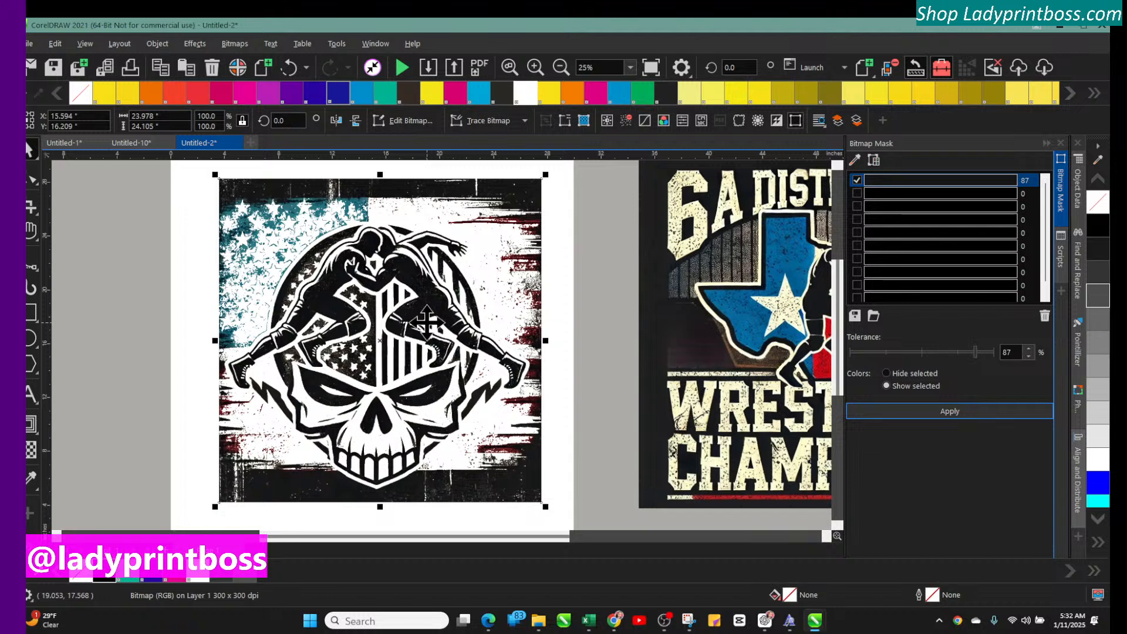
# Step: Test the inverted mask by moving the design partly off the page and back, and undo both moves
pyautogui.moveTo(386, 296); pyautogui.dragTo(451, 334)
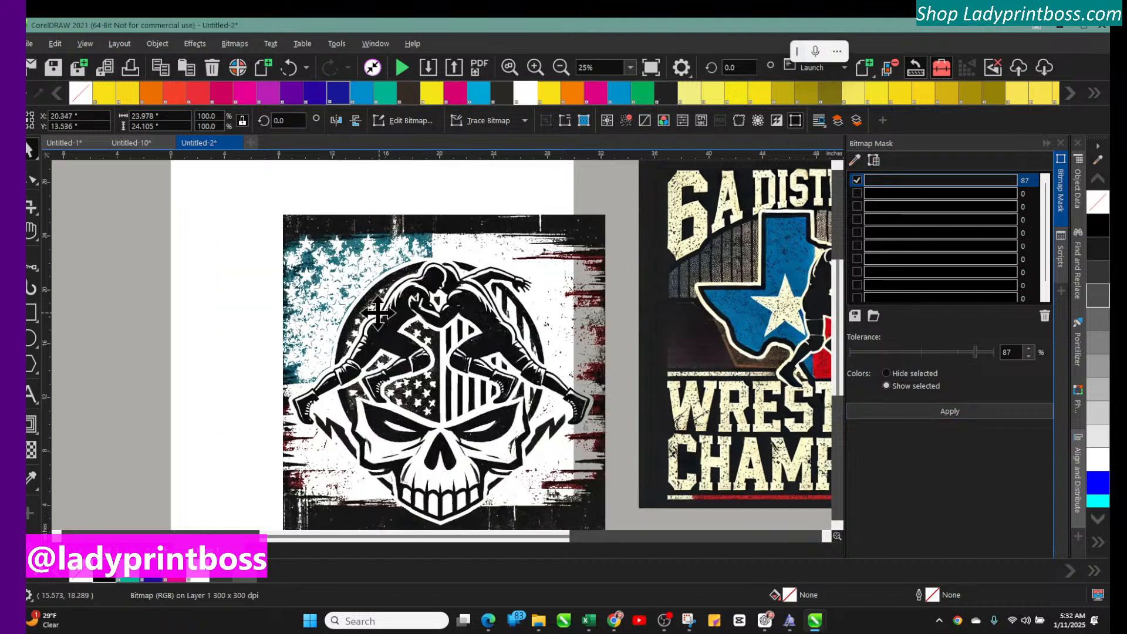
pyautogui.moveTo(378, 313); pyautogui.dragTo(284, 297)
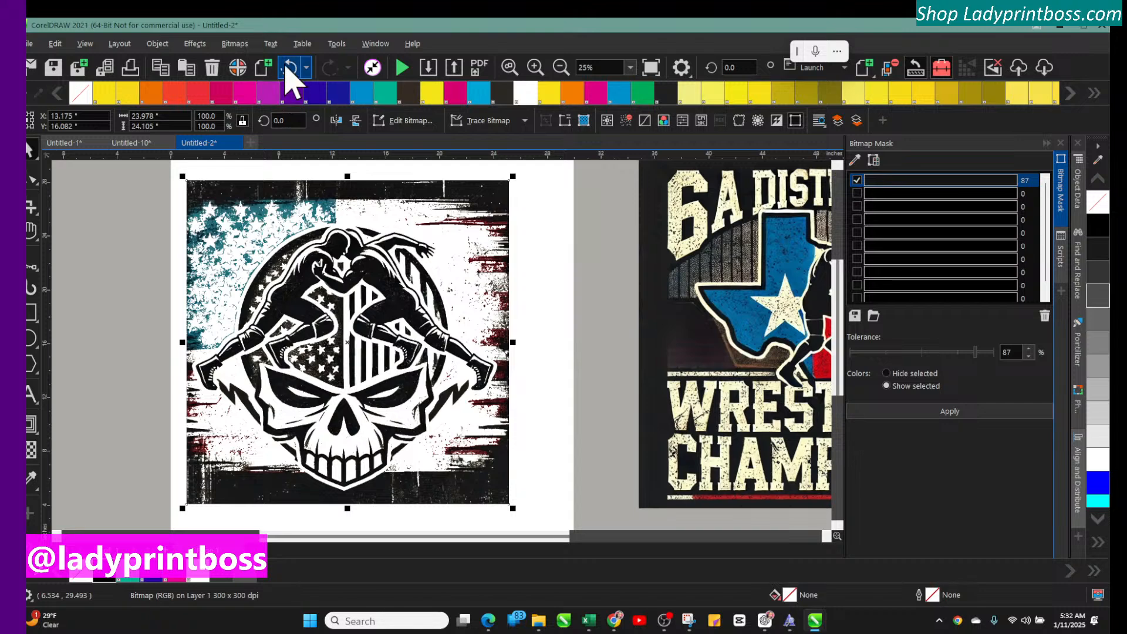
pyautogui.click(287, 63)
pyautogui.click(287, 64)
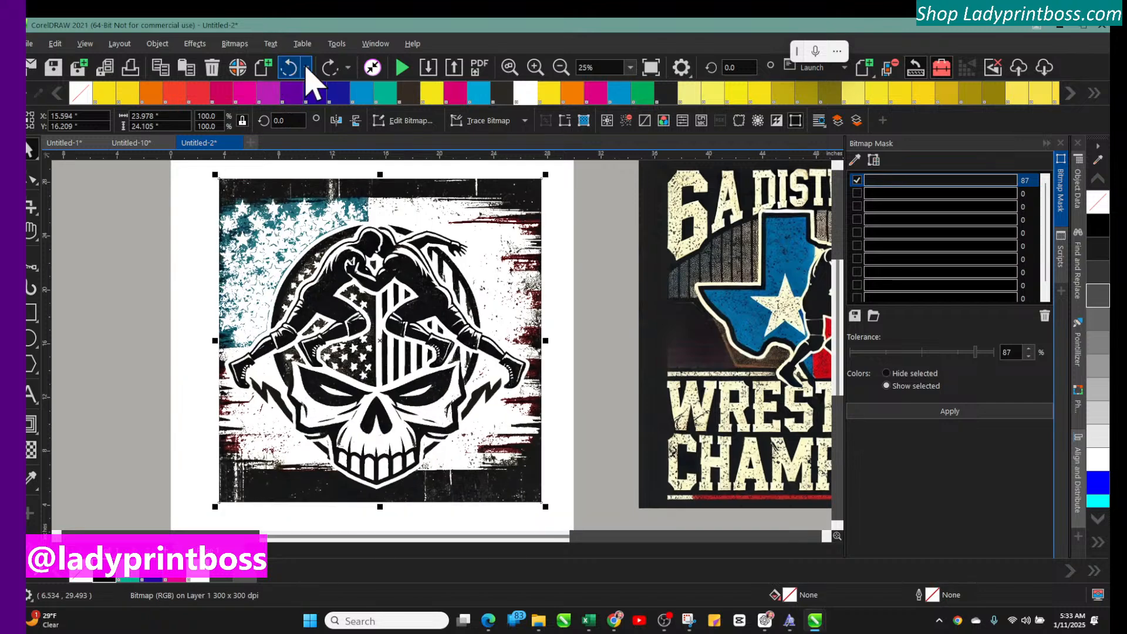
# Step: Revert the document through the undo history to the state before Convert To Bitmap, restoring the original unmasked skull flag image
pyautogui.click(307, 68)
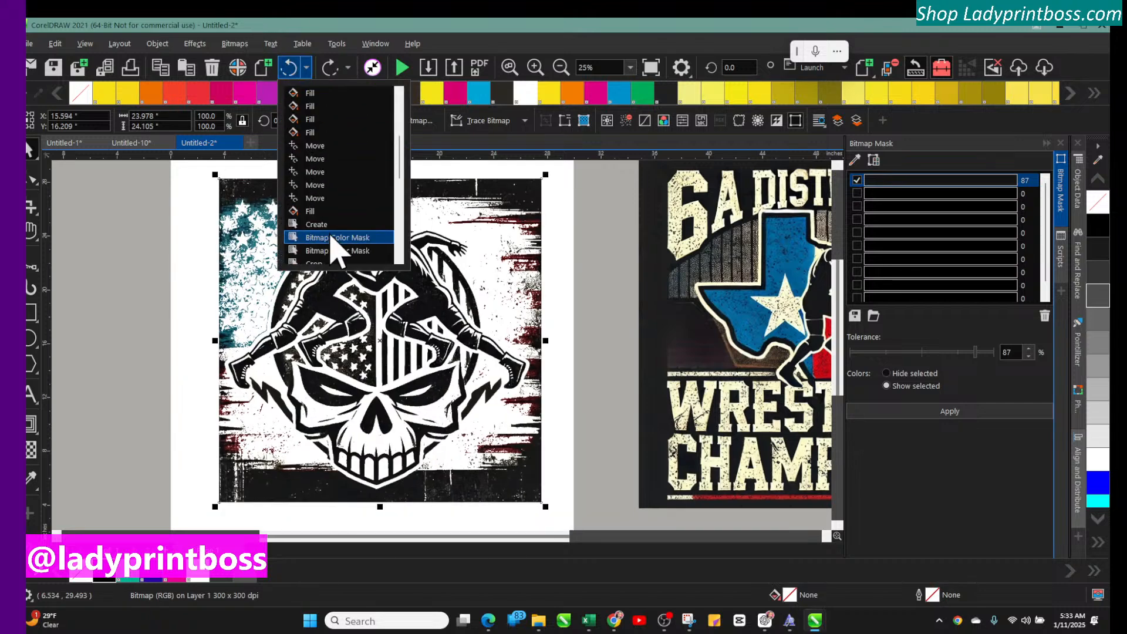
pyautogui.scroll(-2, 332, 238)
pyautogui.scroll(-2, 370, 243)
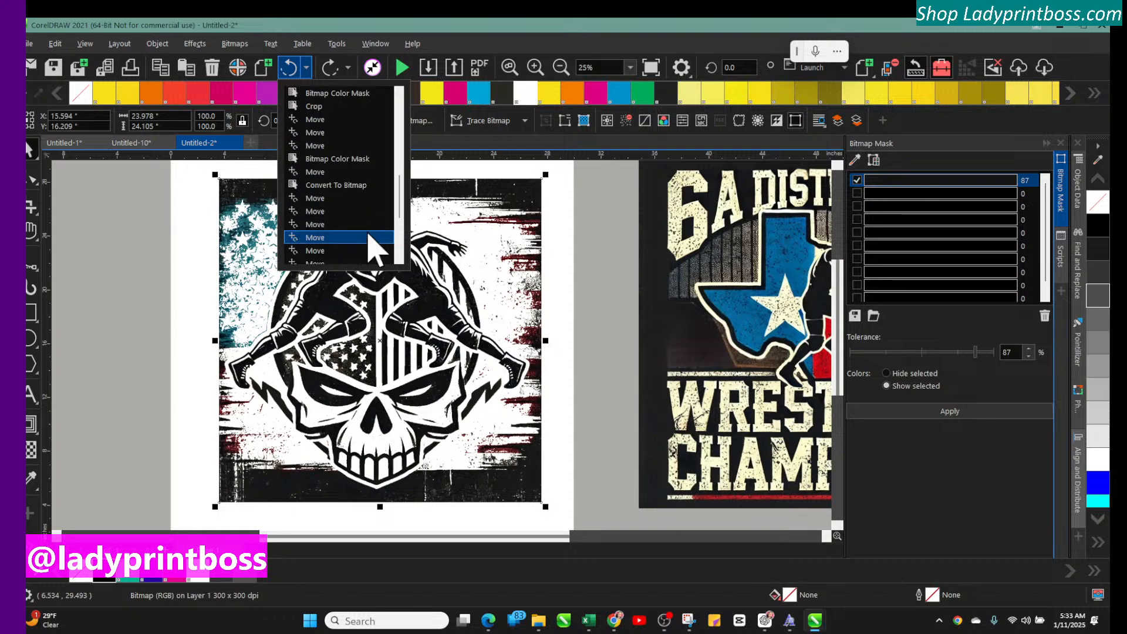
pyautogui.click(342, 186)
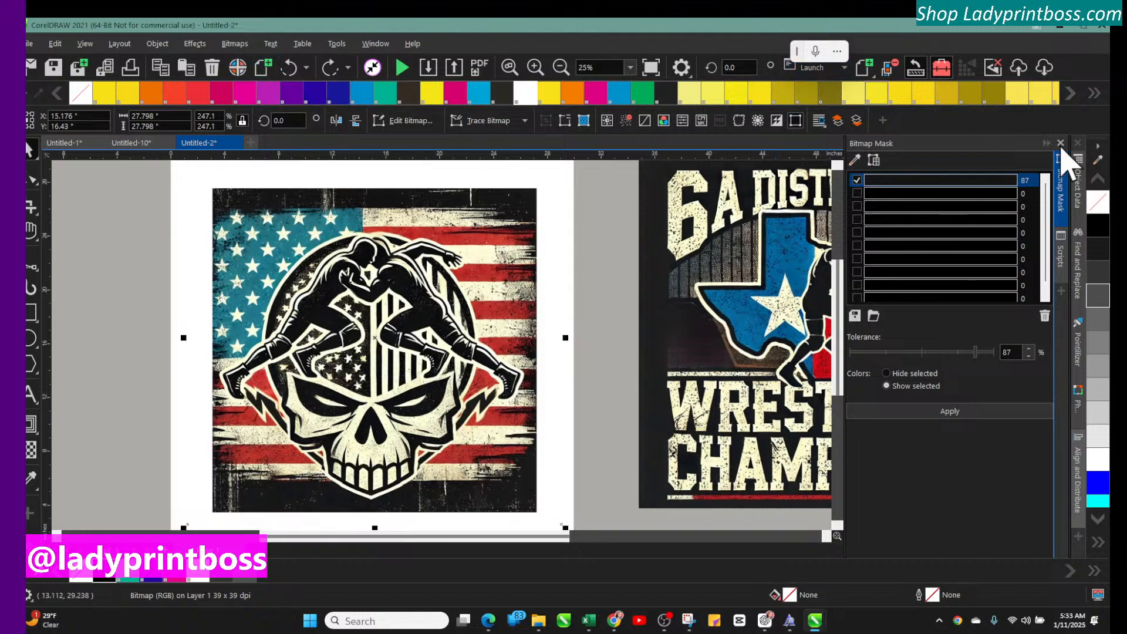
# Step: Apply Remove Noise with the automatic threshold to the original skull flag image
pyautogui.click(1098, 159)
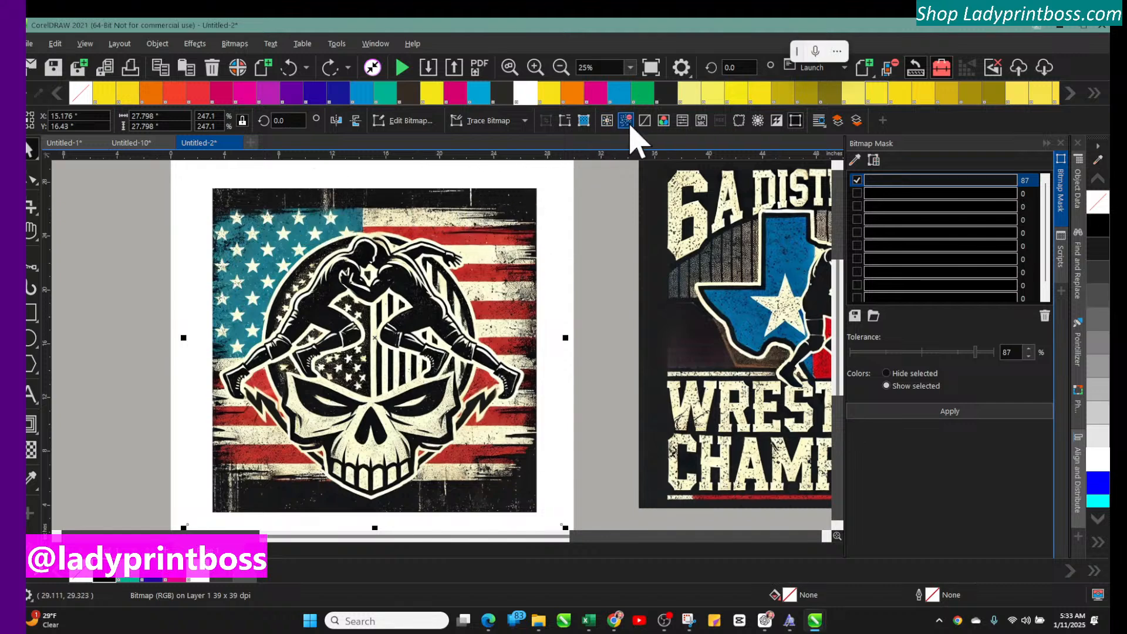
pyautogui.click(626, 120)
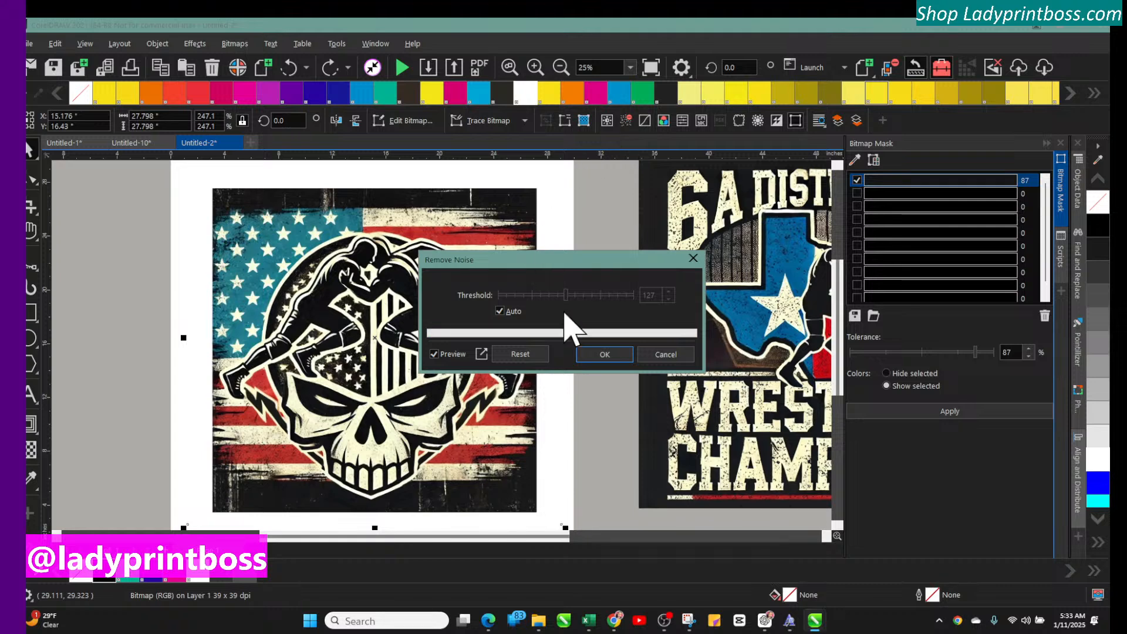
pyautogui.click(607, 354)
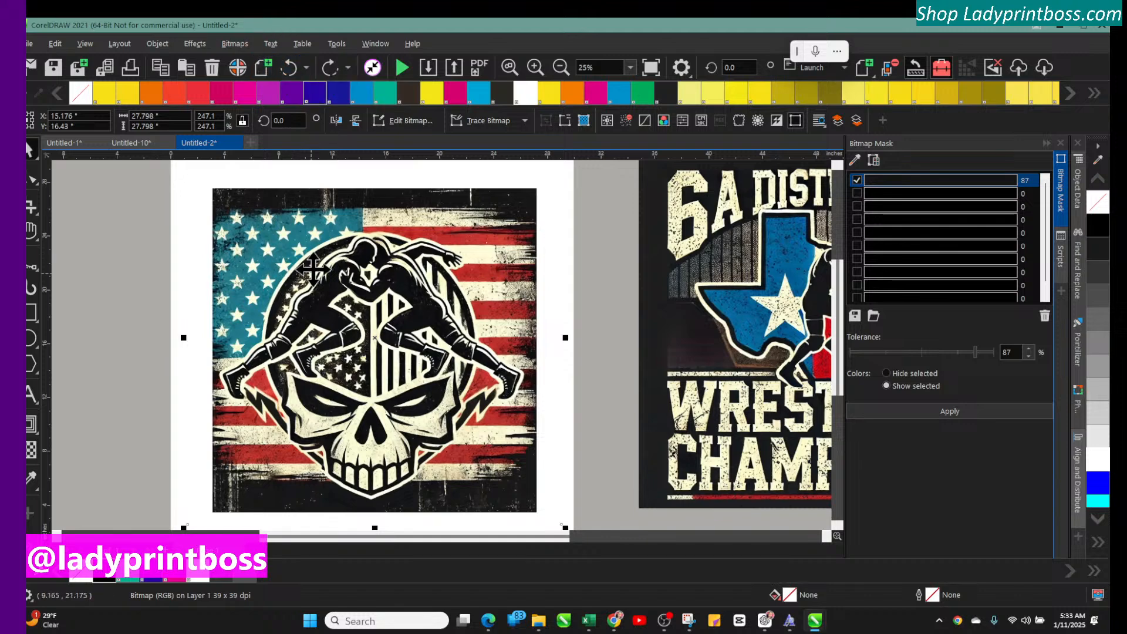
# Step: Compare the skull flag image with and without noise removal by undoing and redoing the effect, finishing with it undone
pyautogui.click(534, 67)
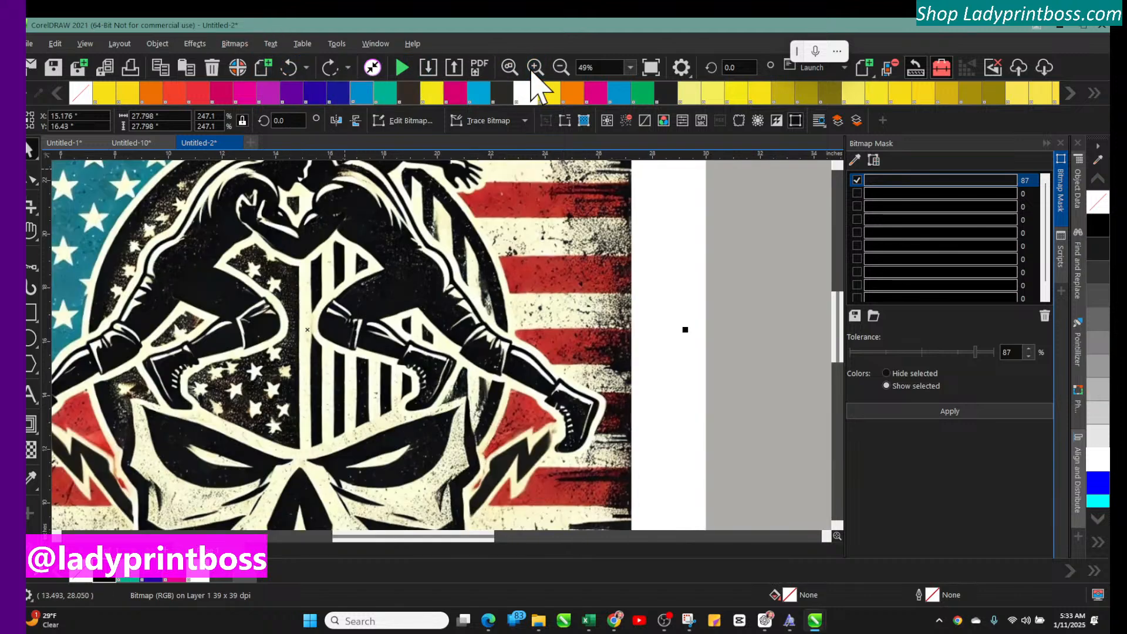
pyautogui.click(329, 71)
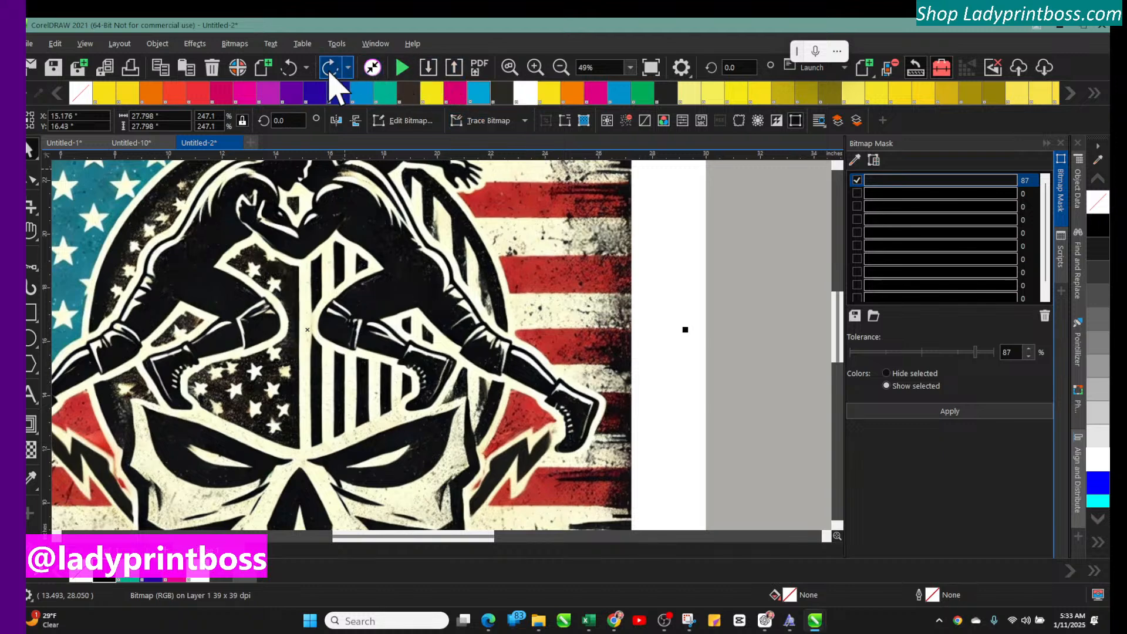
pyautogui.click(300, 66)
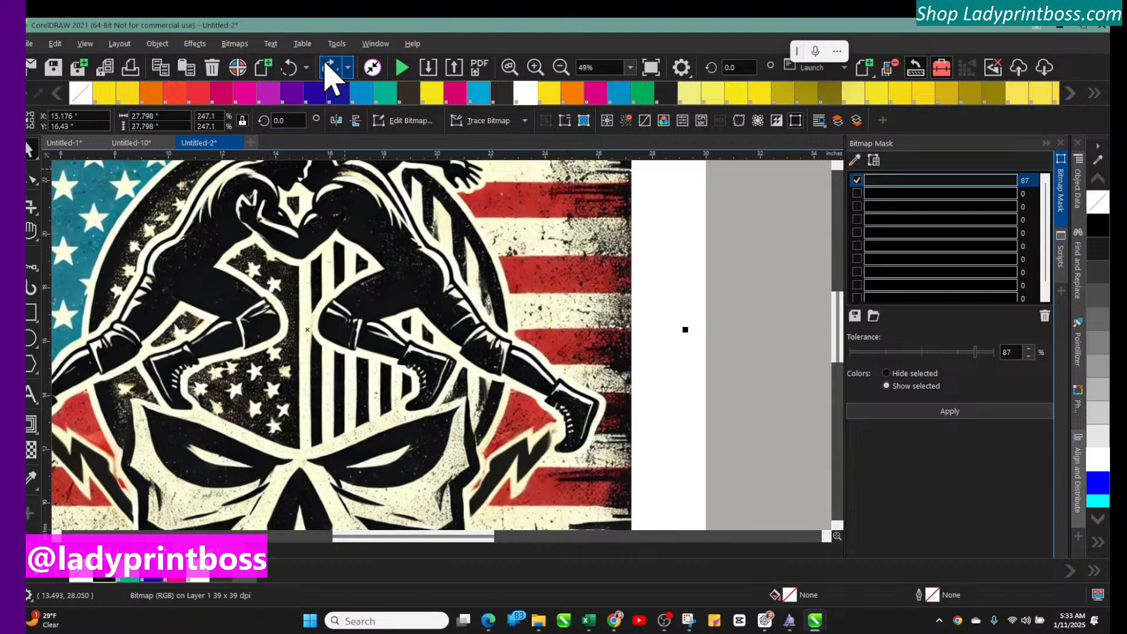
pyautogui.click(327, 66)
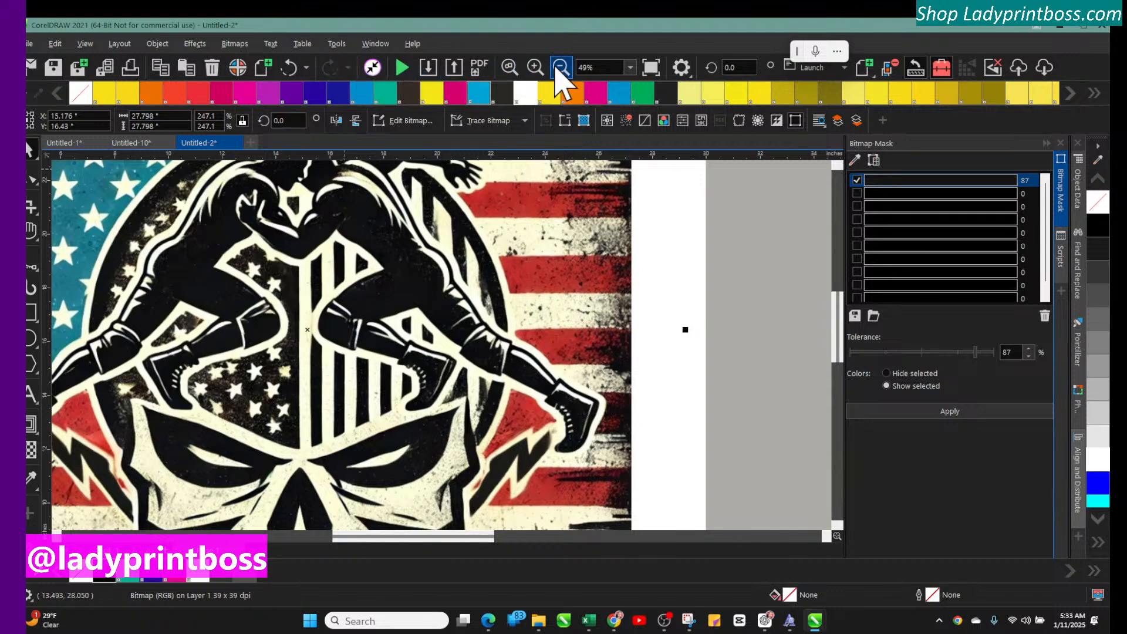
pyautogui.click(561, 68)
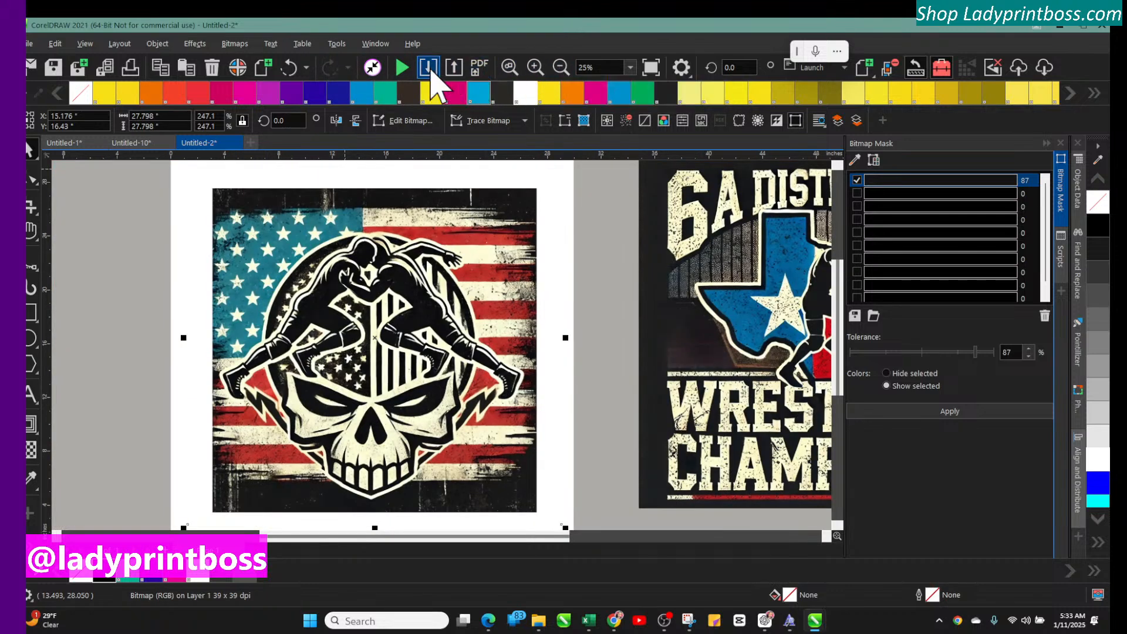
pyautogui.click(290, 67)
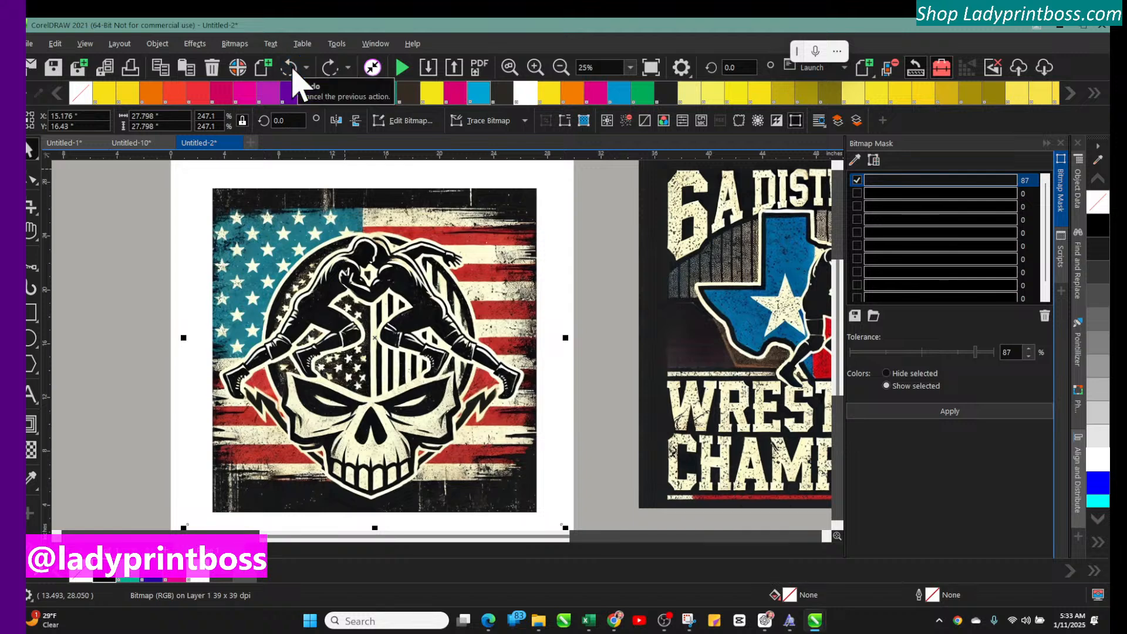
pyautogui.click(330, 67)
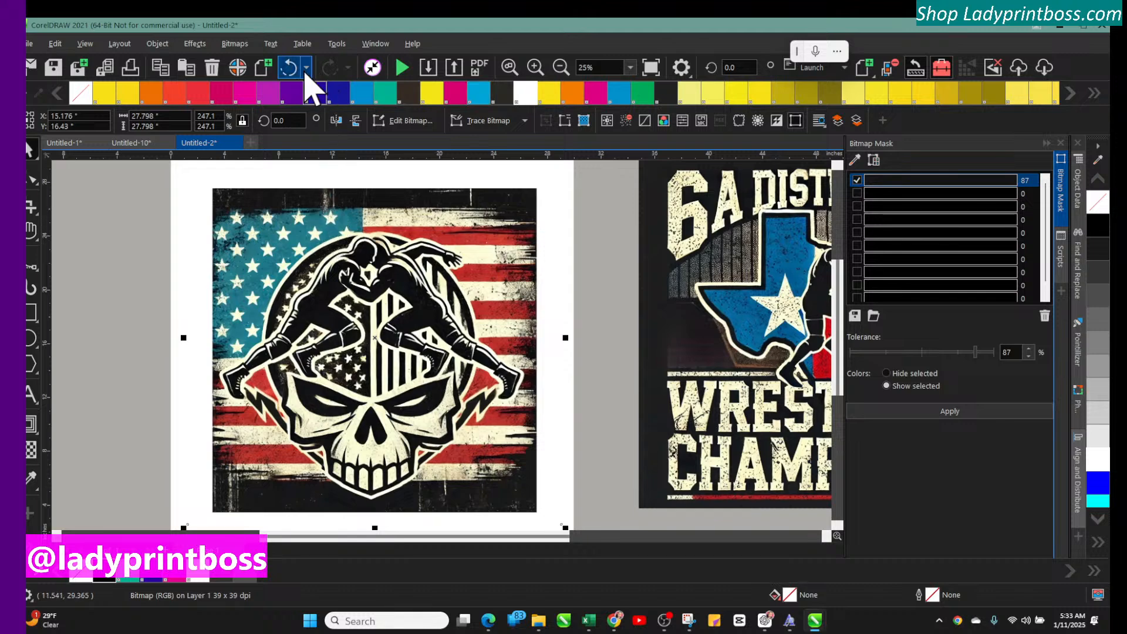
pyautogui.click(291, 68)
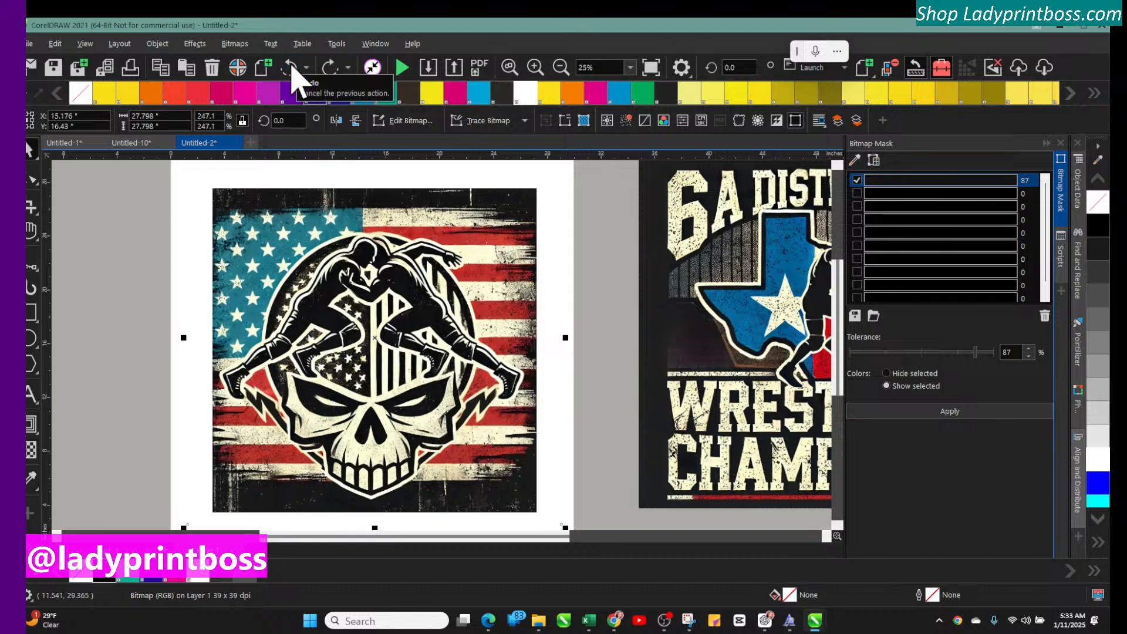
# Step: Reposition the skull flag image on the page and crop it to the artwork's edges, about 24.02 by 23.89 inches
pyautogui.click(292, 70)
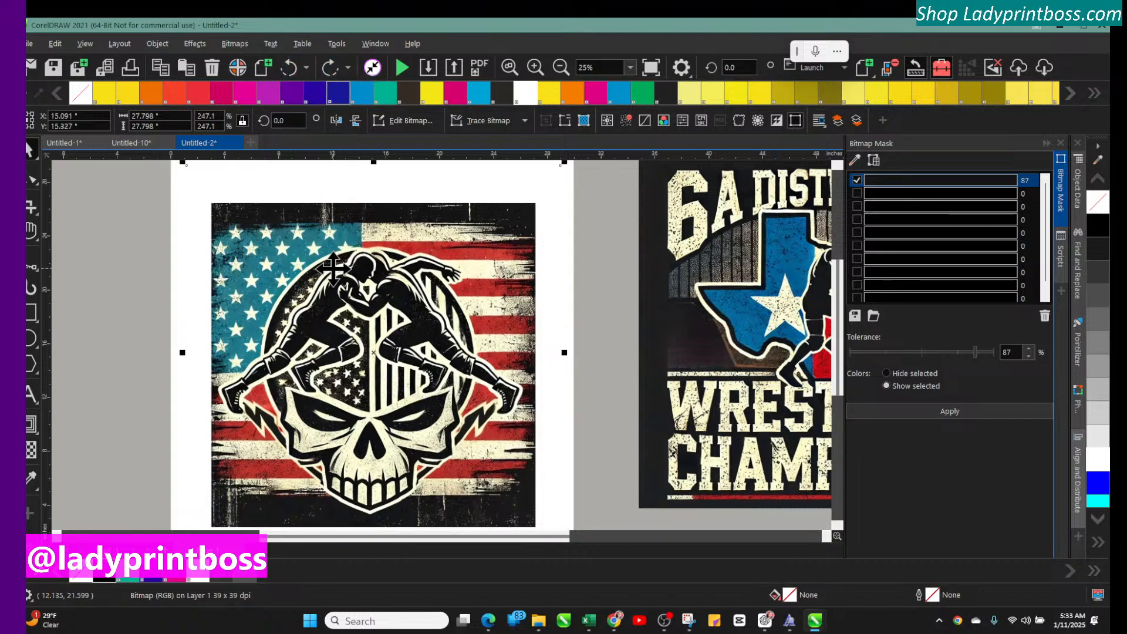
pyautogui.moveTo(332, 253); pyautogui.dragTo(297, 241)
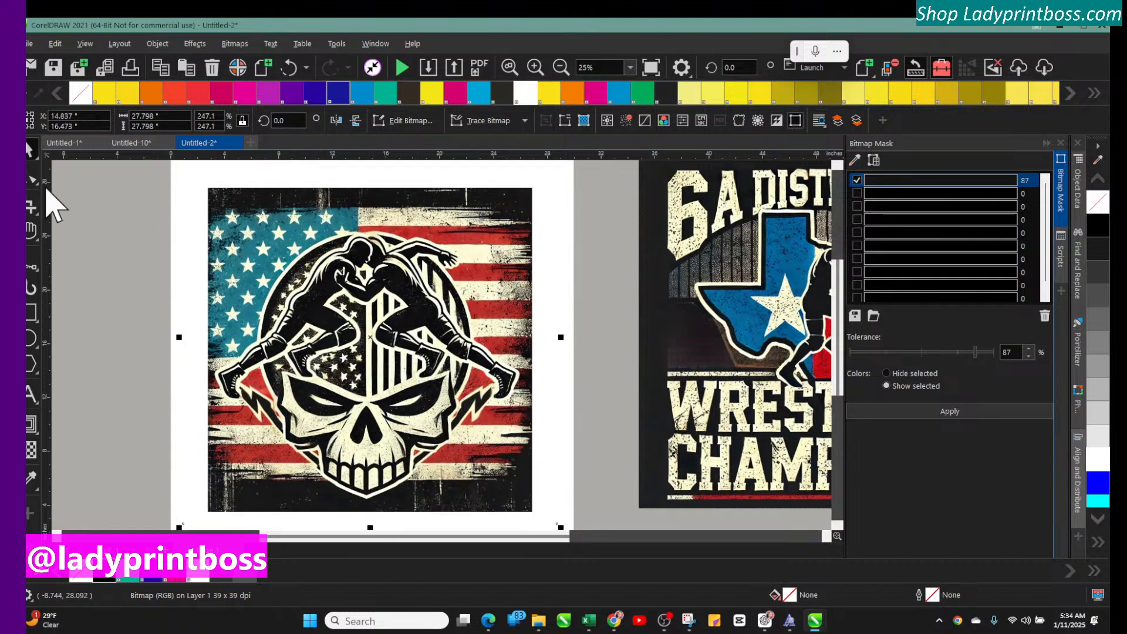
pyautogui.click(30, 206)
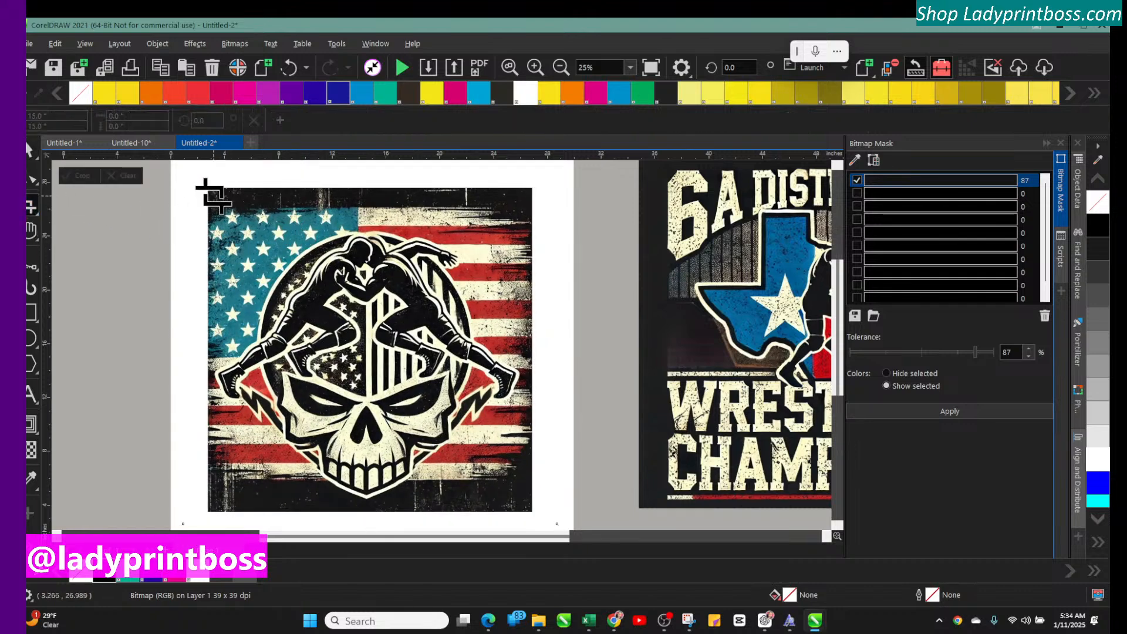
pyautogui.moveTo(206, 188); pyautogui.dragTo(531, 511)
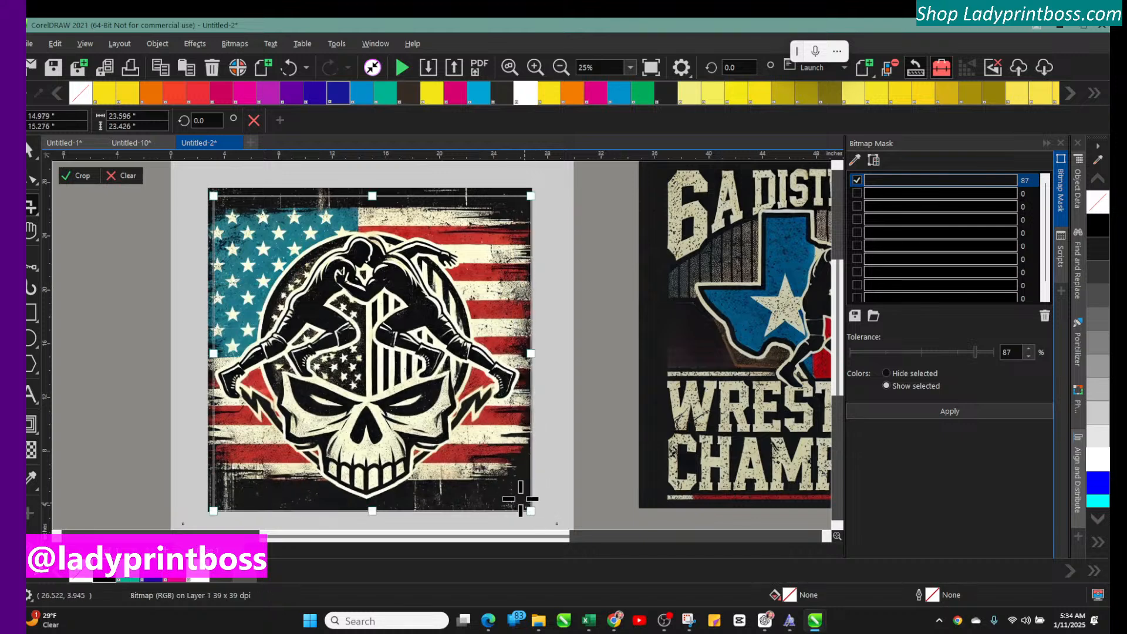
pyautogui.moveTo(212, 354); pyautogui.dragTo(206, 354)
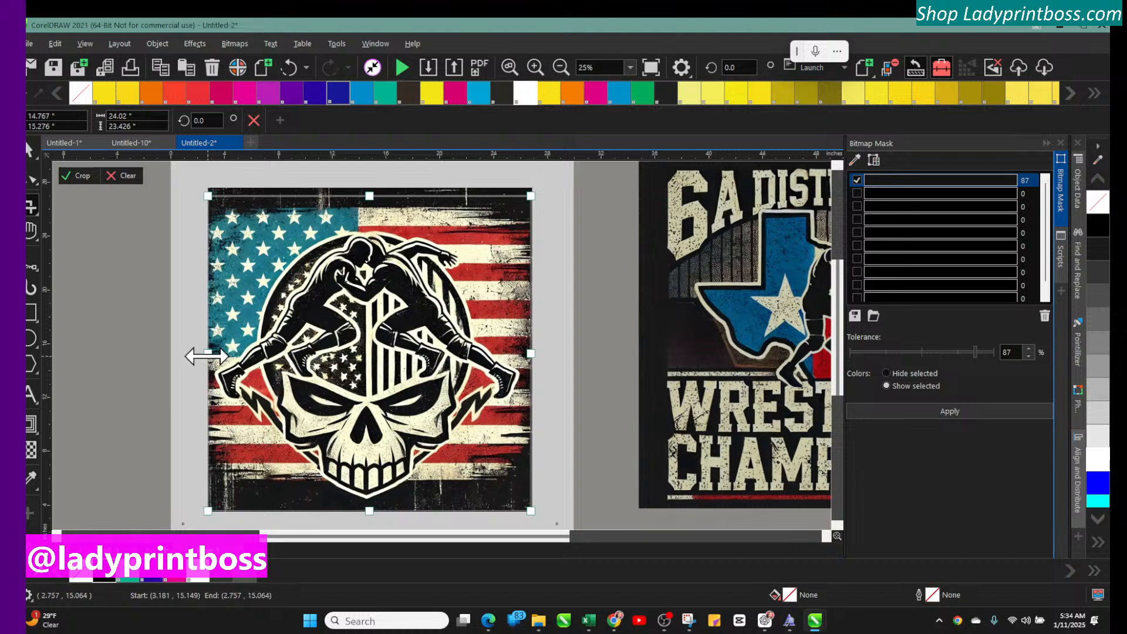
pyautogui.moveTo(370, 197); pyautogui.dragTo(370, 188)
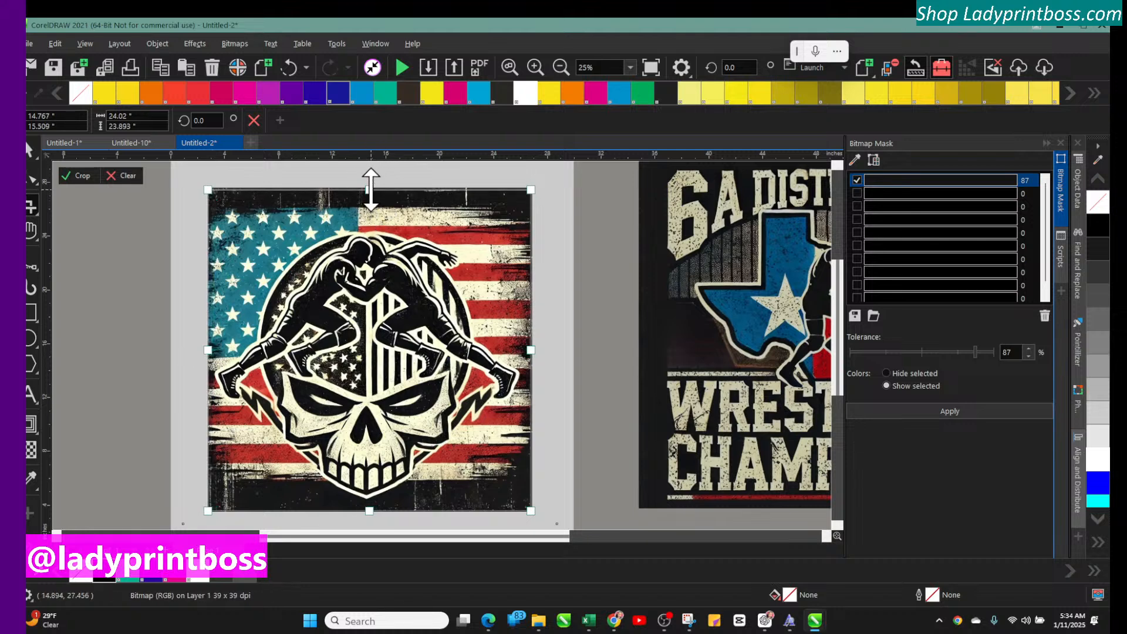
pyautogui.click(76, 176)
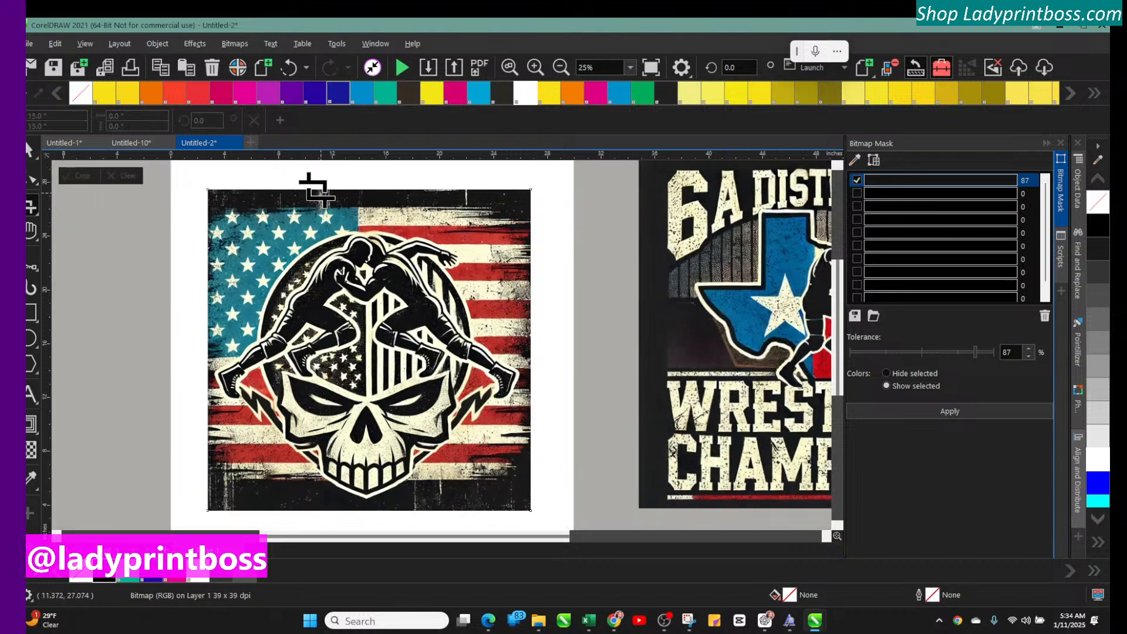
# Step: Convert the cropped skull flag image to a 300 dpi CMYK Color (32-bit) bitmap with anti-aliasing and a transparent background
pyautogui.click(29, 149)
pyautogui.click(200, 215)
pyautogui.click(234, 44)
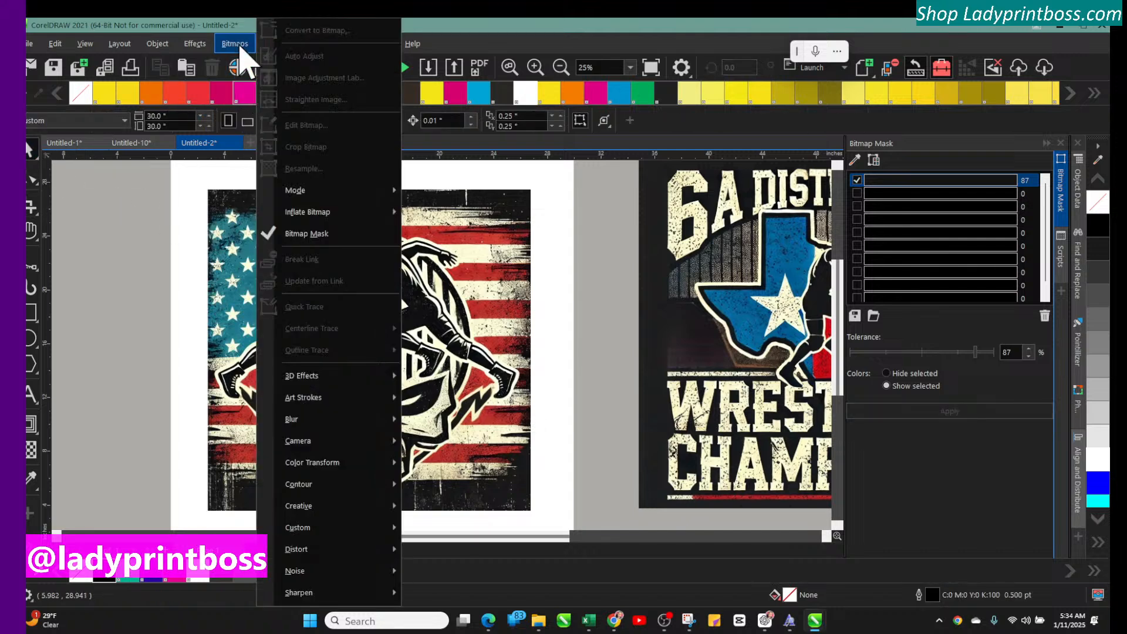
pyautogui.moveTo(158, 44)
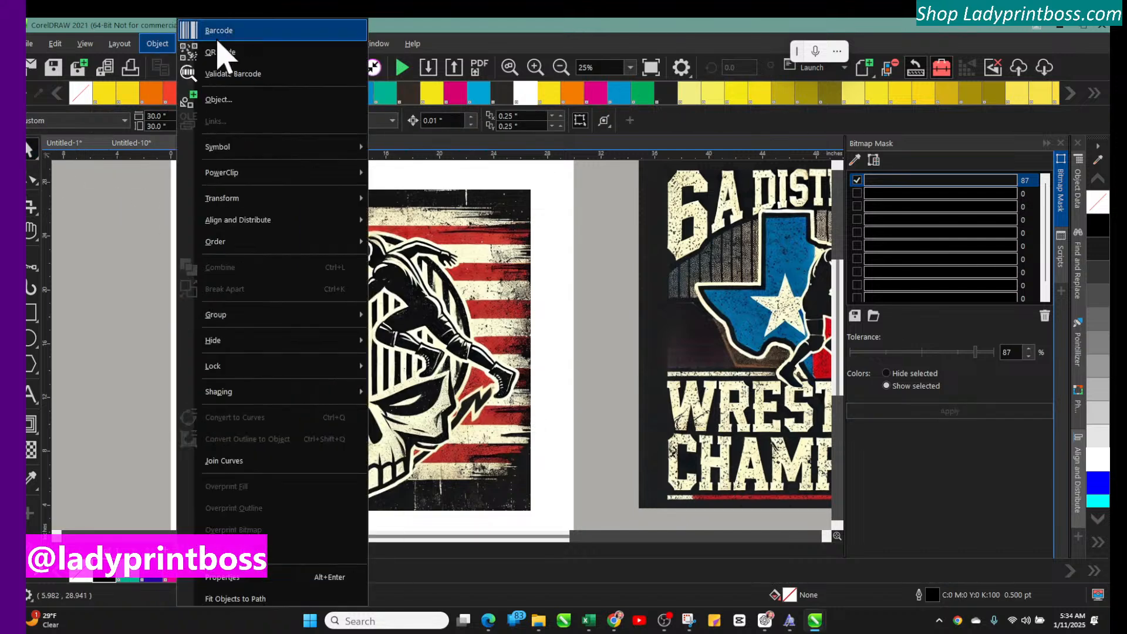
pyautogui.click(247, 241)
pyautogui.click(247, 244)
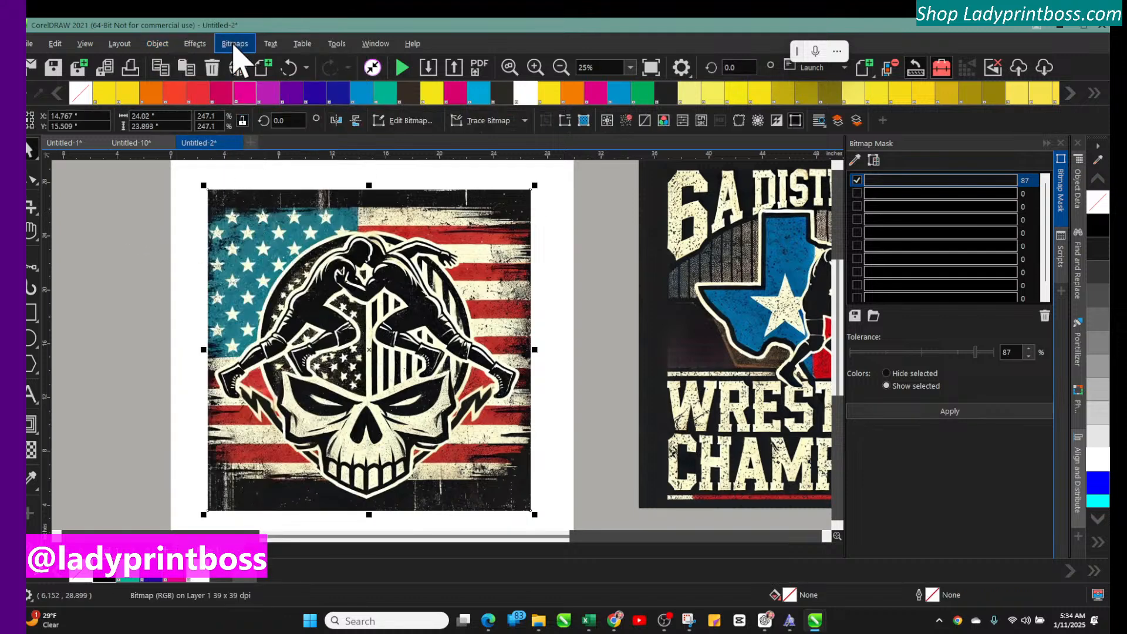
pyautogui.click(235, 44)
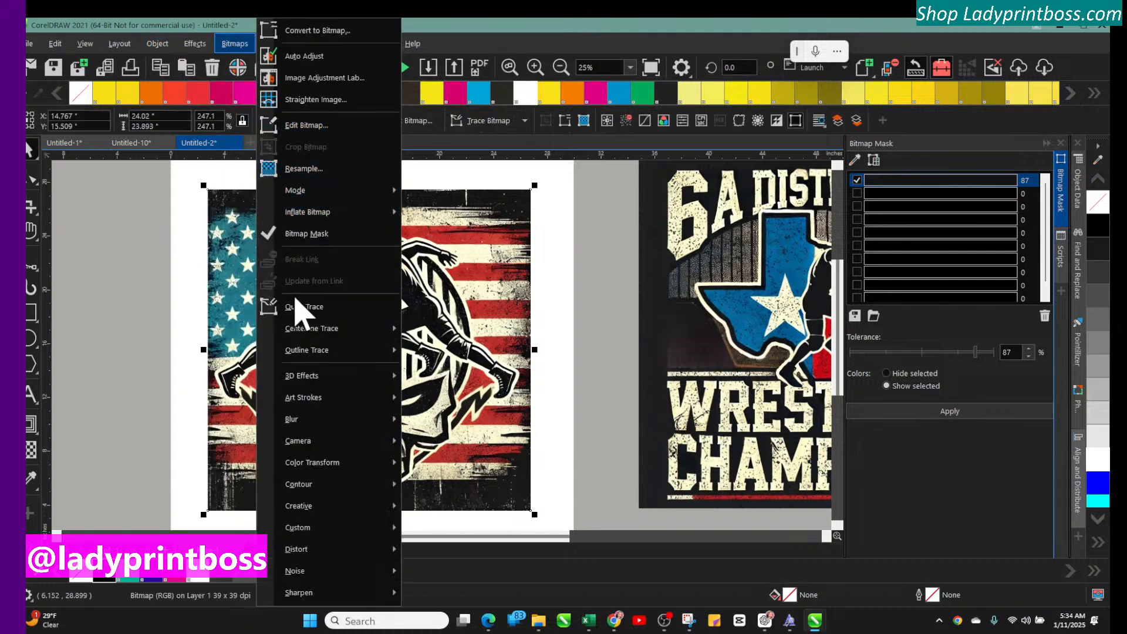
pyautogui.click(300, 31)
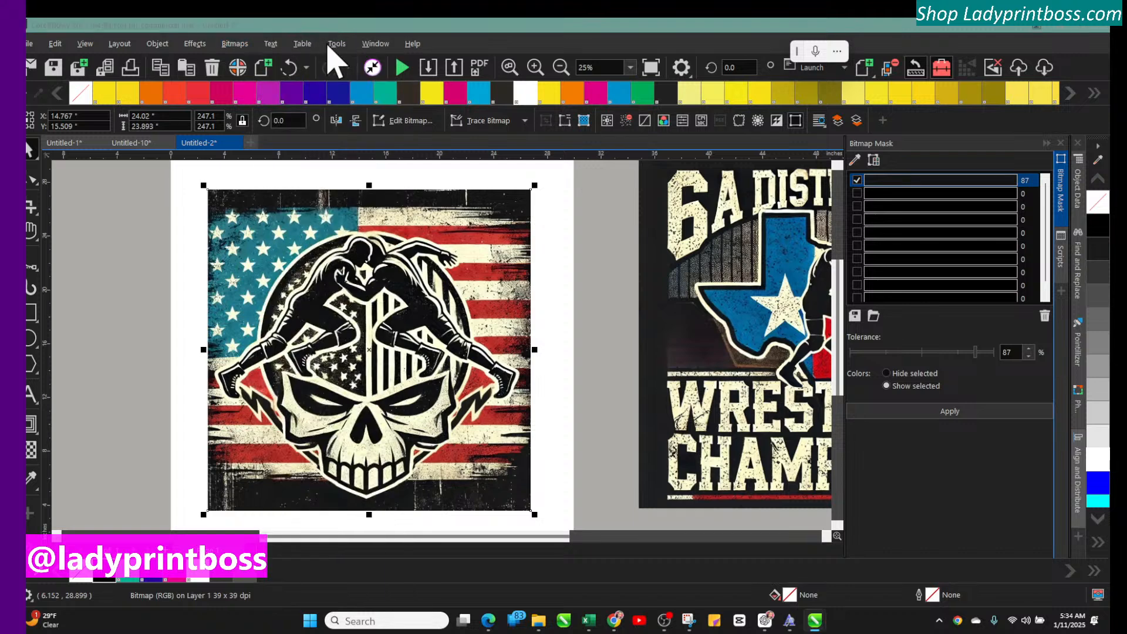
pyautogui.click(576, 286)
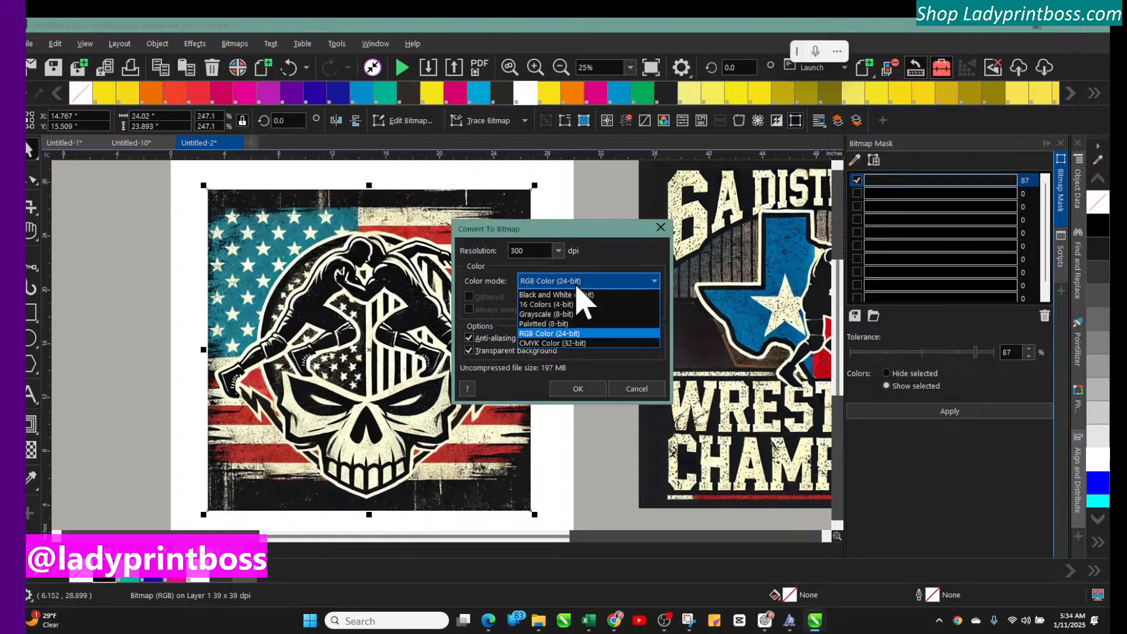
pyautogui.click(555, 345)
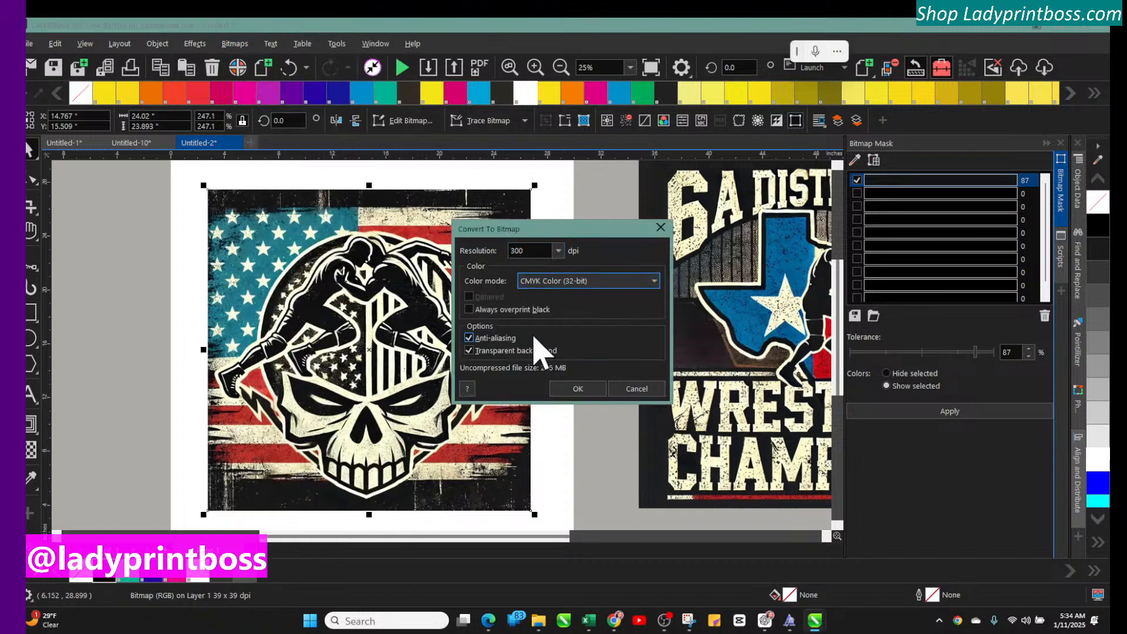
pyautogui.click(577, 390)
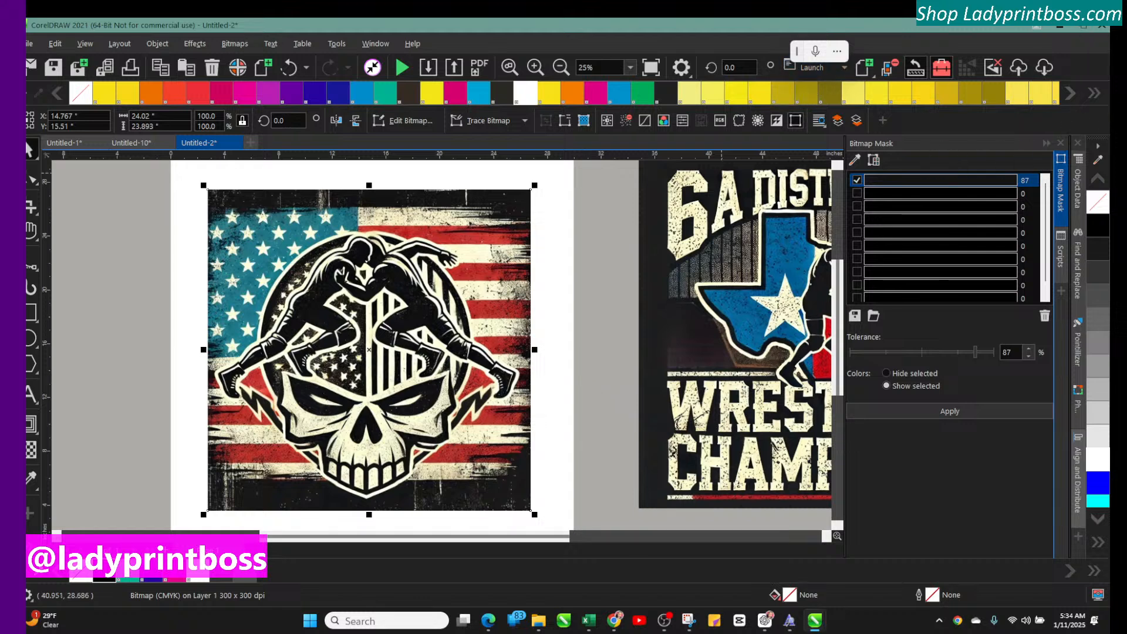
# Step: Sample the dark background color near the skull flag image's upper edge into the color palette, and display the CMYK Palette
pyautogui.click(1096, 160)
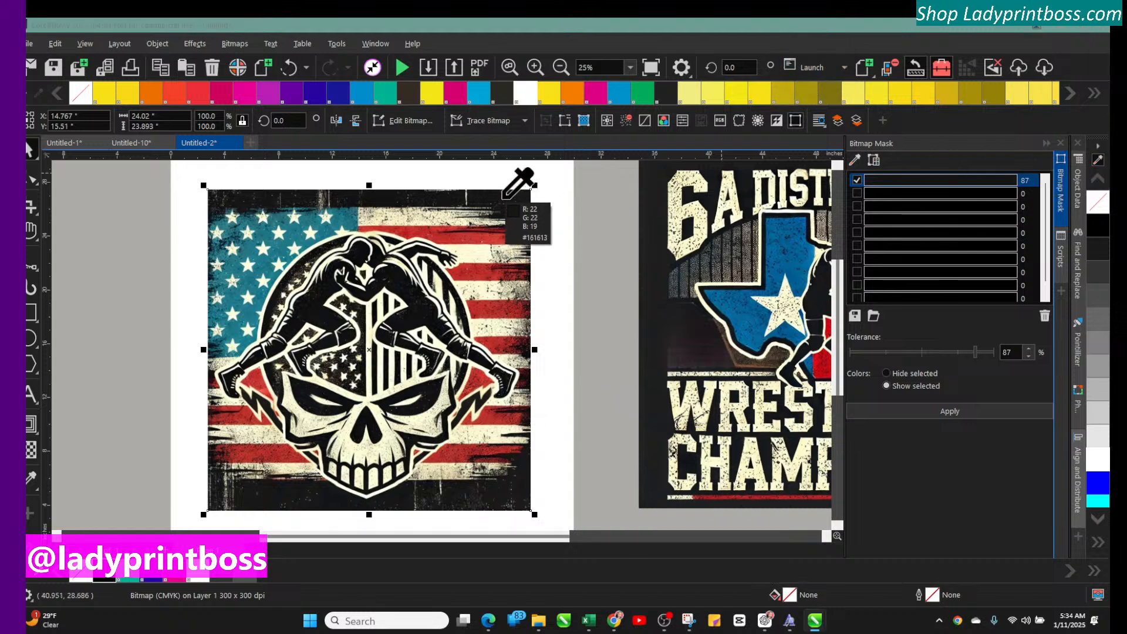
pyautogui.click(504, 196)
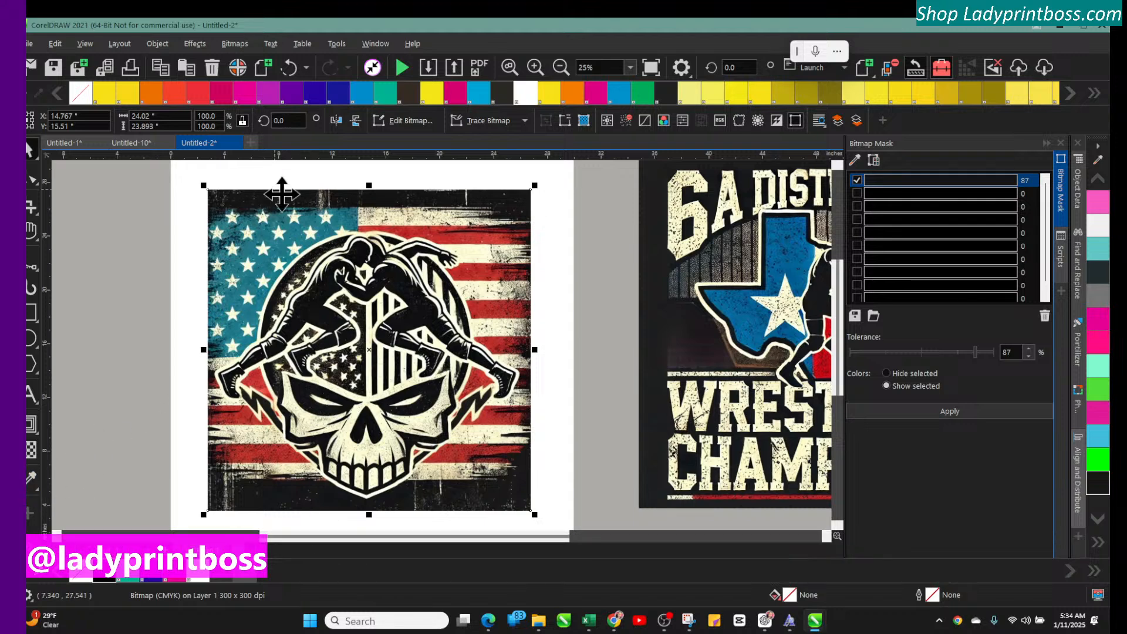
pyautogui.rightClick(1100, 154)
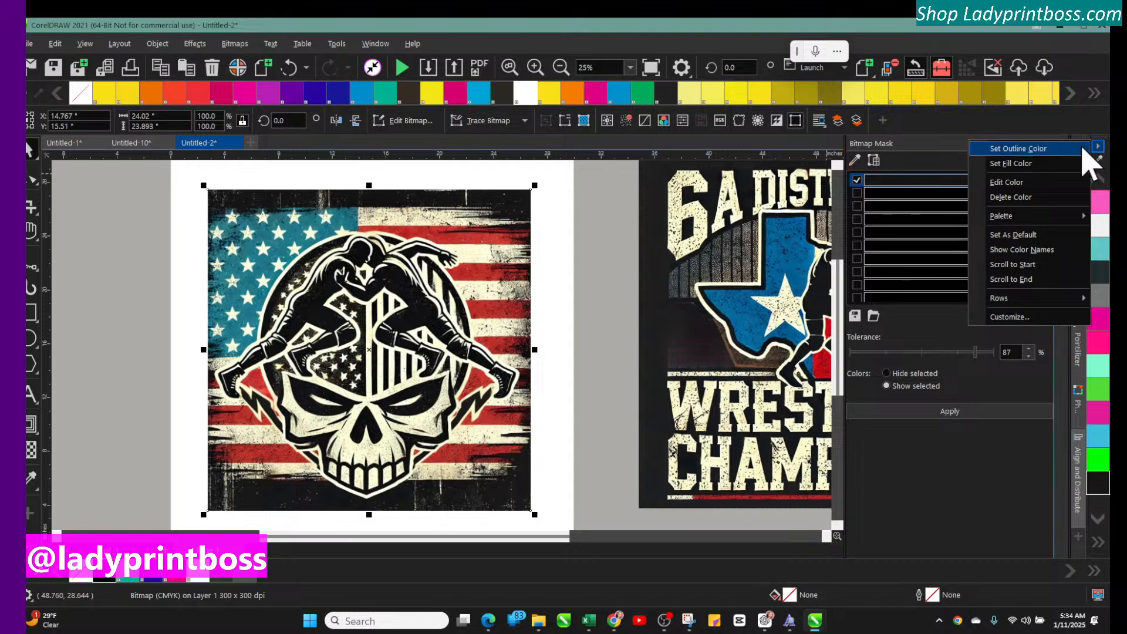
pyautogui.click(870, 70)
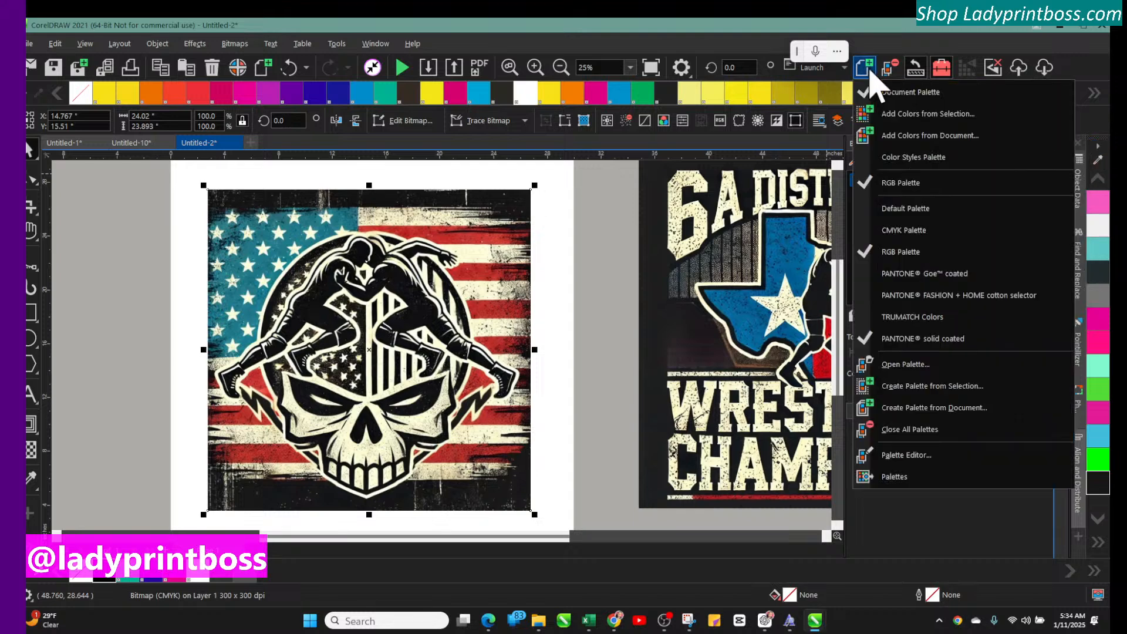
pyautogui.click(901, 230)
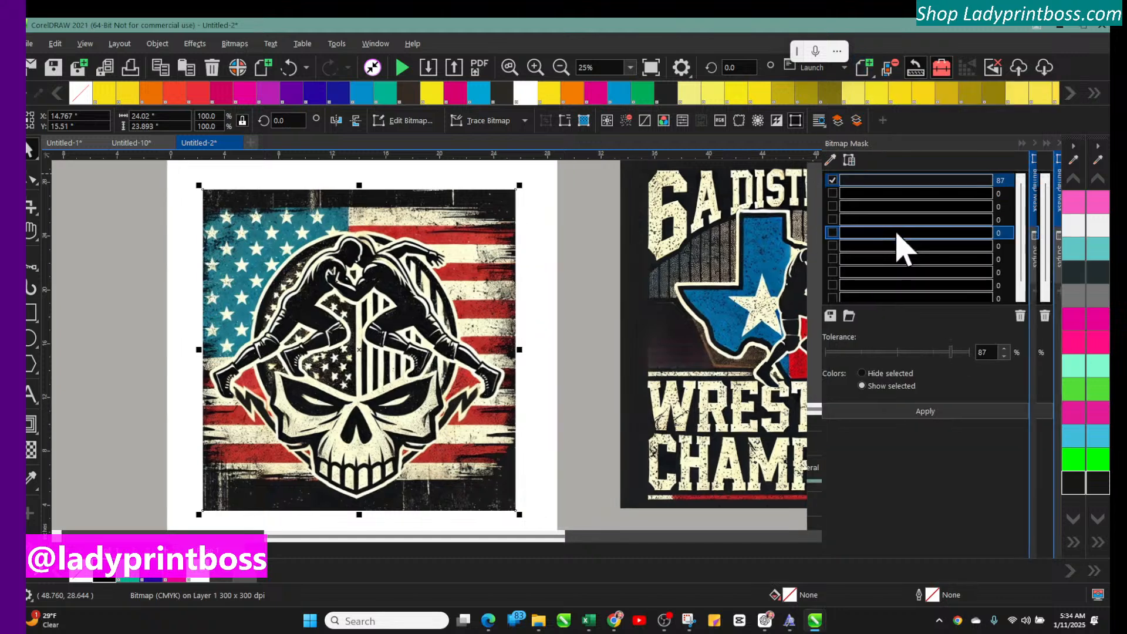
# Step: Sample the skull flag image's dark background color into each of the two vertical palettes, keeping the image selected
pyautogui.click(1074, 162)
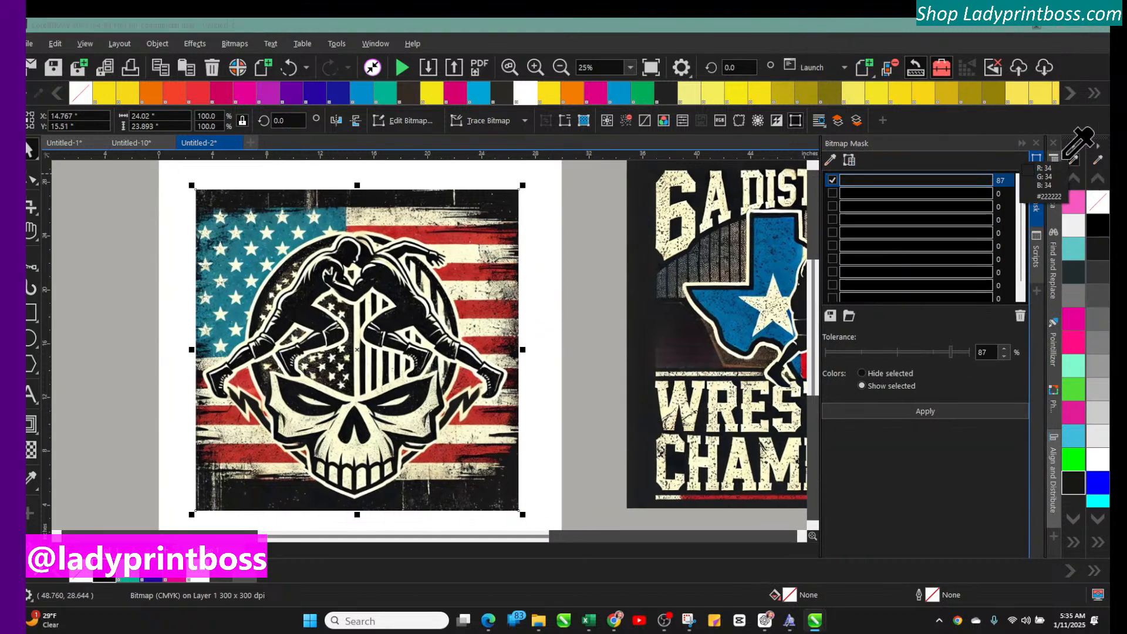
pyautogui.click(506, 206)
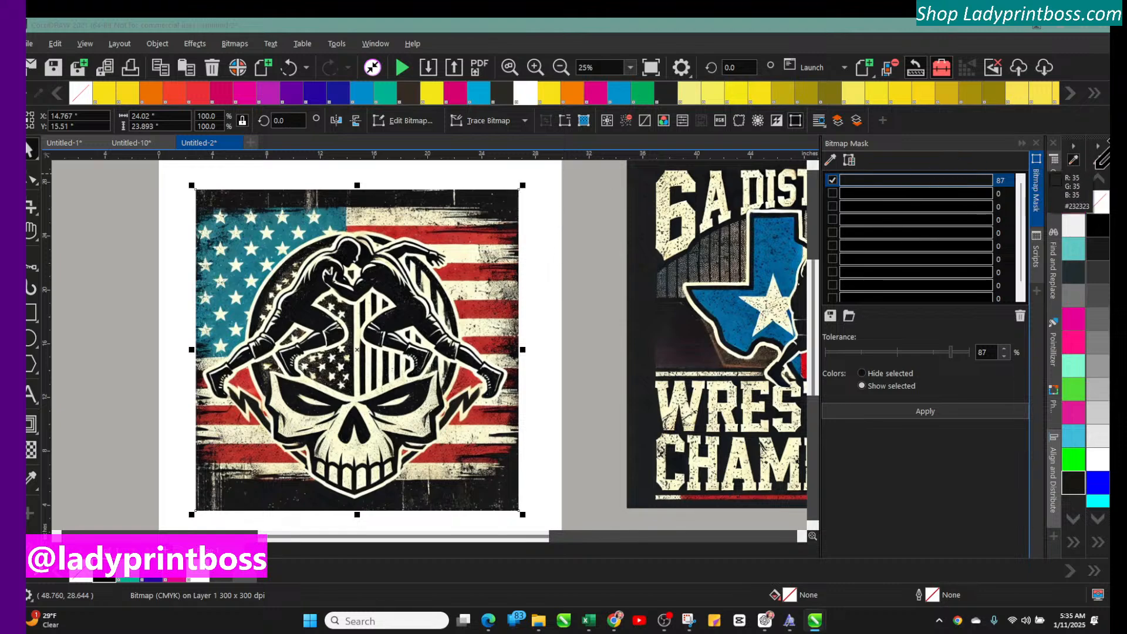
pyautogui.click(1097, 170)
pyautogui.click(1096, 161)
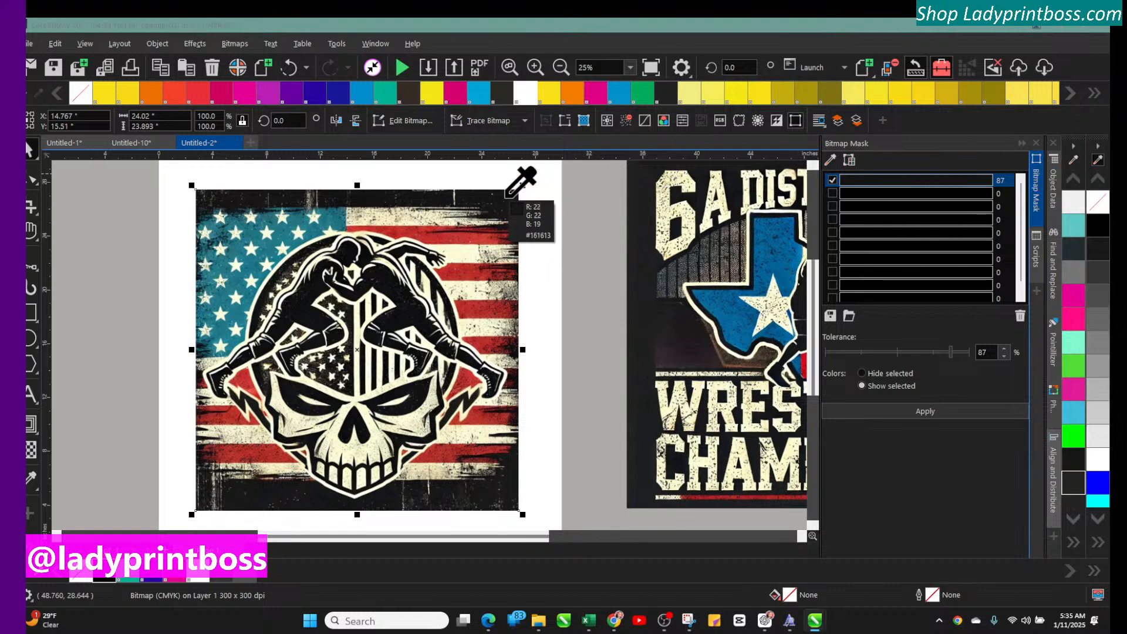
pyautogui.click(961, 194)
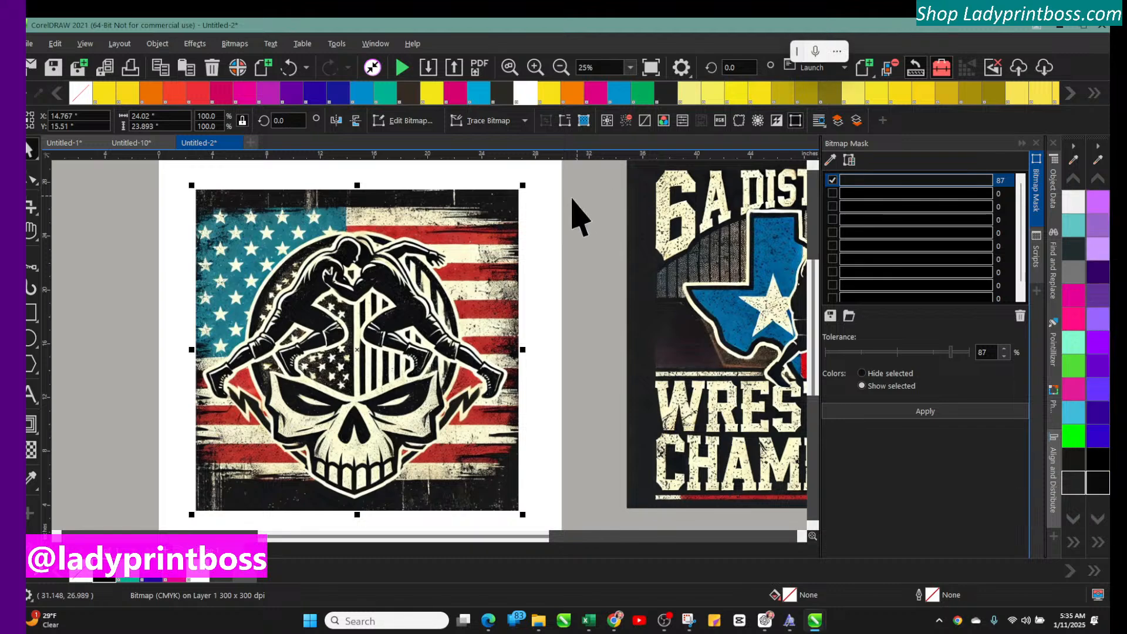
pyautogui.click(486, 212)
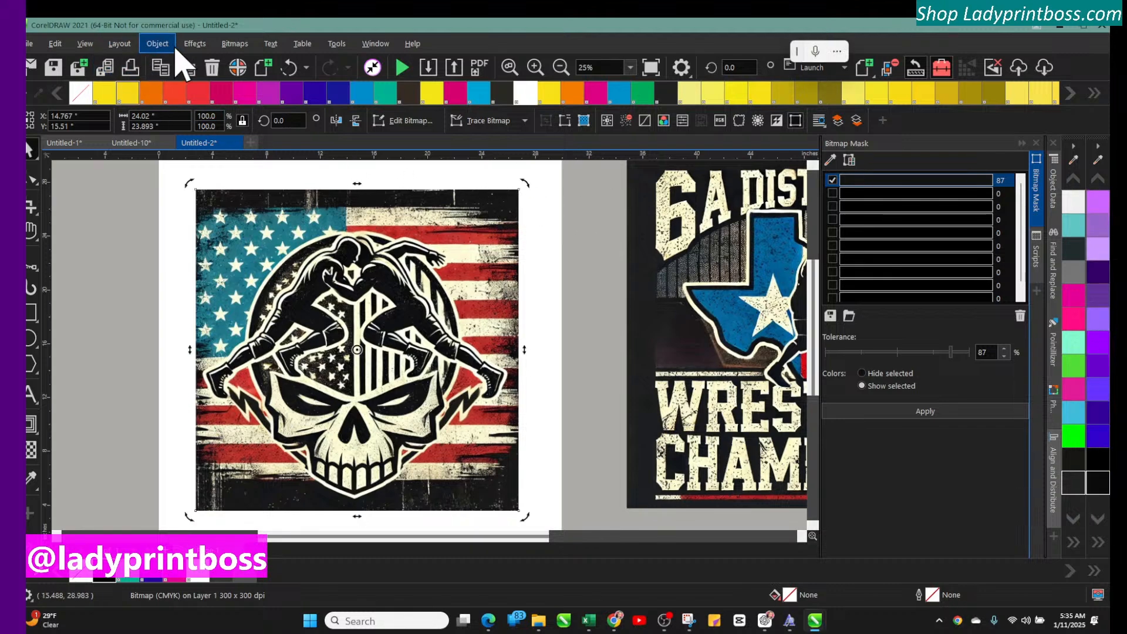
# Step: Collapse the Bitmap Mask docker and shift the skull-and-flag bitmap slightly on the page
pyautogui.click(235, 44)
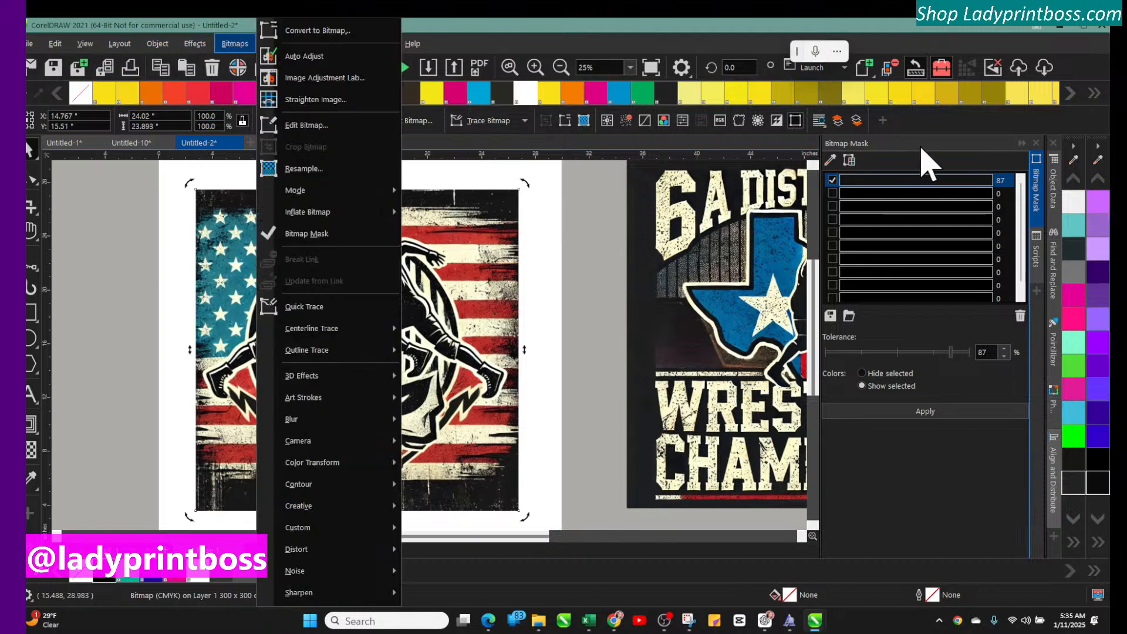
pyautogui.click(1022, 145)
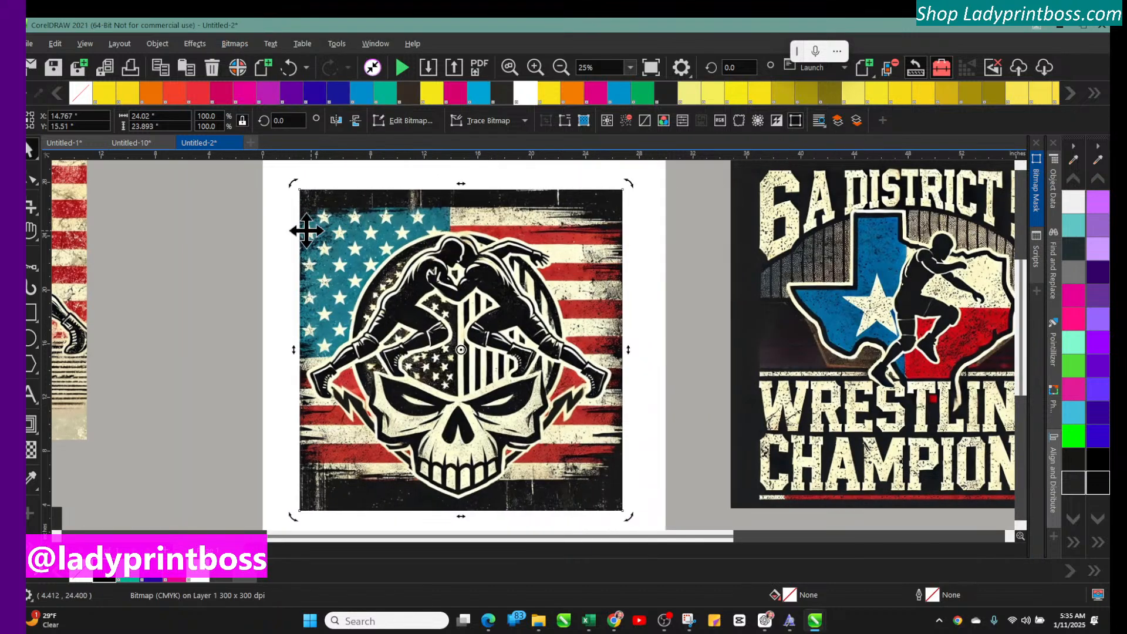
pyautogui.click(253, 246)
pyautogui.click(308, 251)
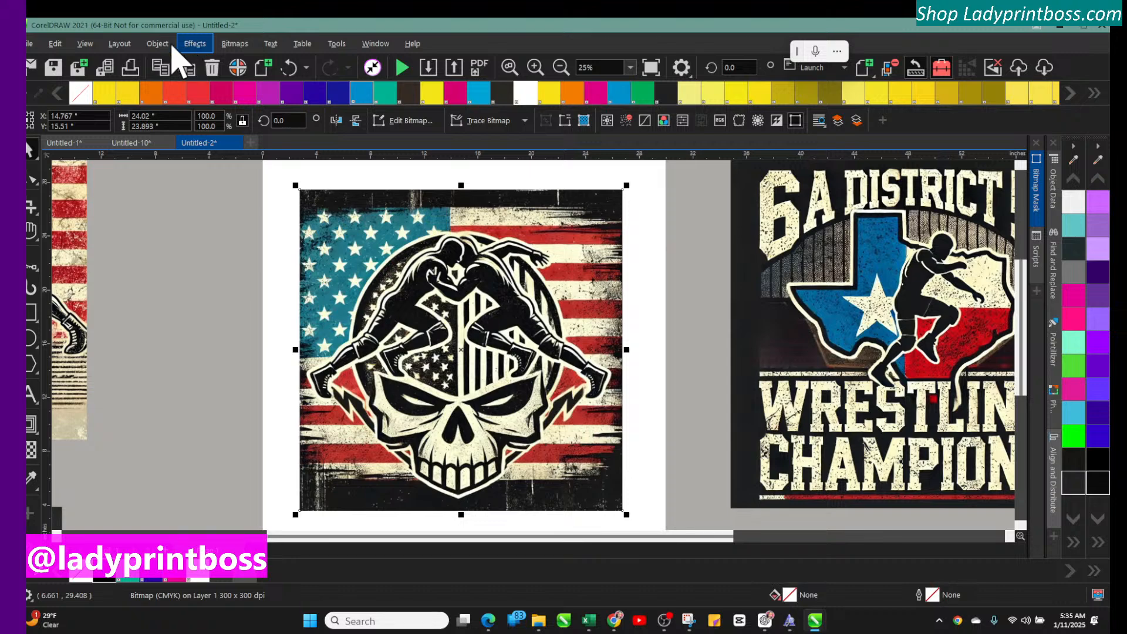
pyautogui.moveTo(332, 223); pyautogui.dragTo(332, 222)
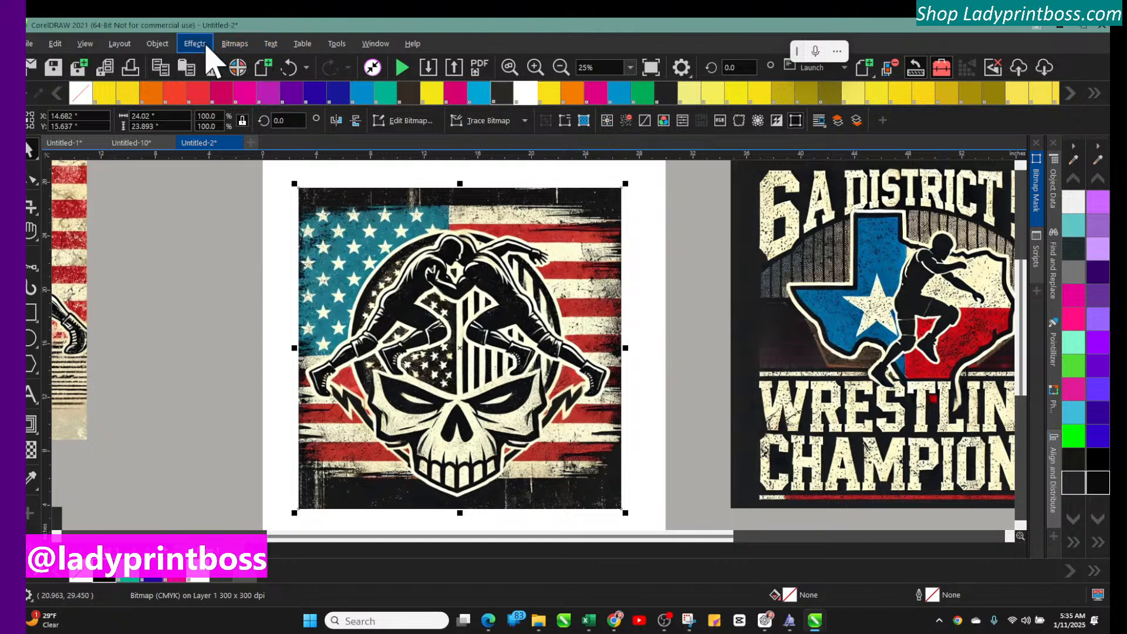
# Step: Start a Tone Curve adjustment on the skull-and-flag bitmap for the Cyan channel, moving the dialog clear of the artwork
pyautogui.click(233, 51)
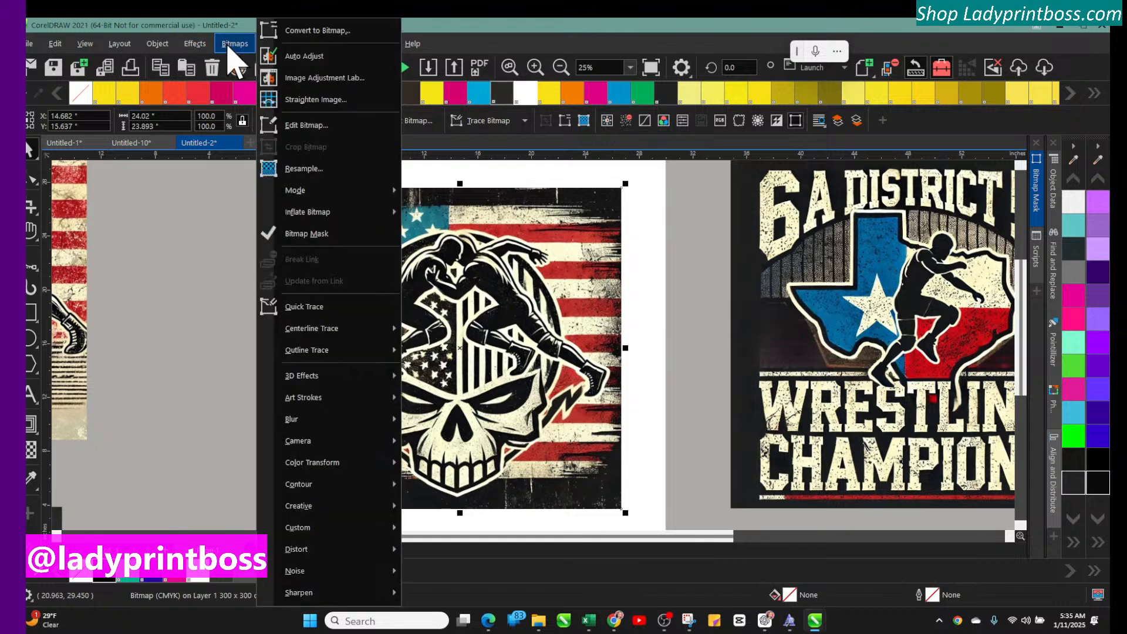
pyautogui.moveTo(196, 47)
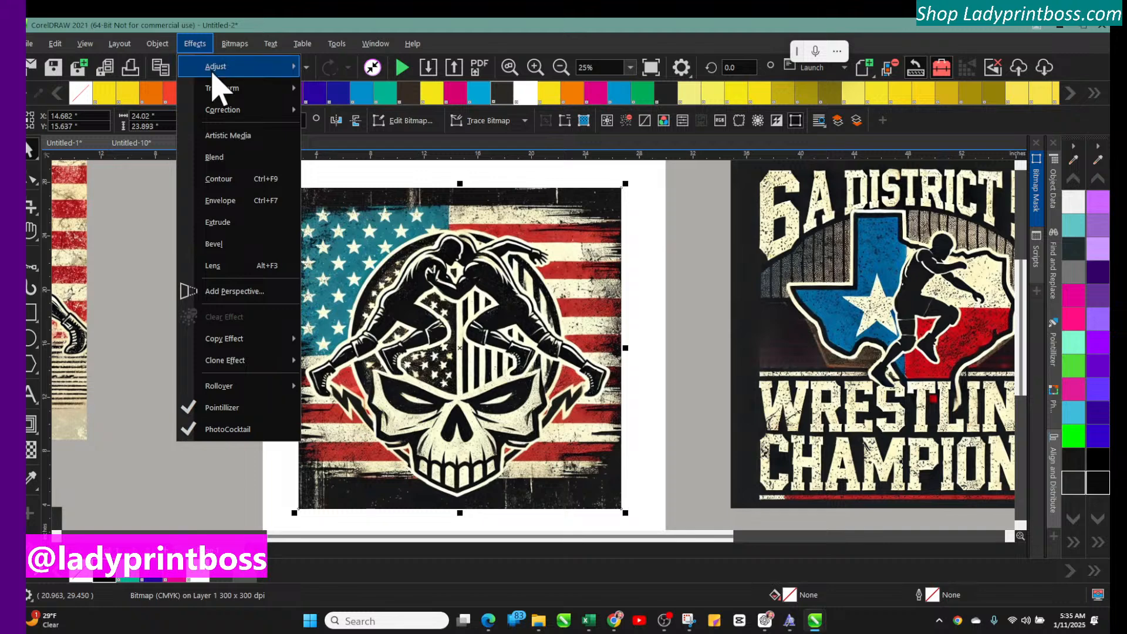
pyautogui.moveTo(215, 89)
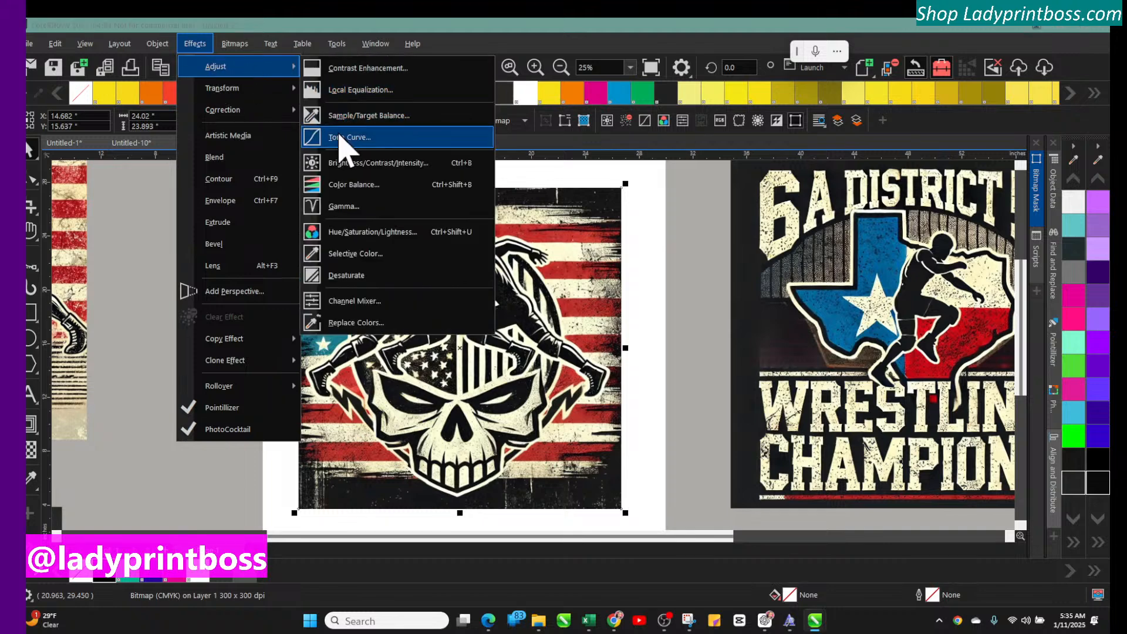
pyautogui.click(342, 135)
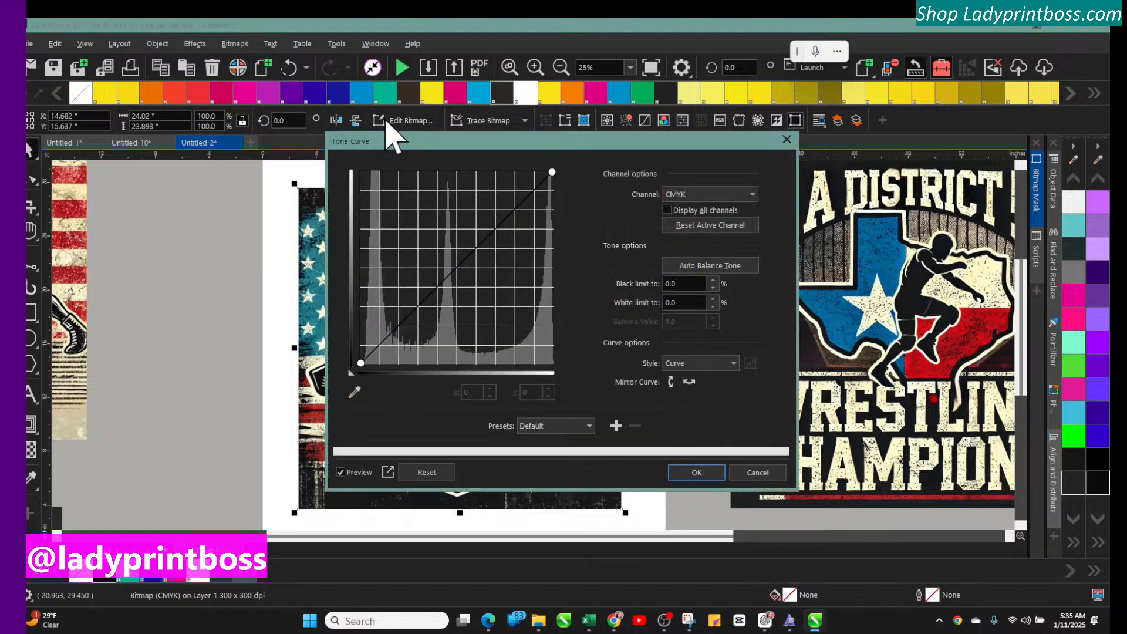
pyautogui.click(744, 195)
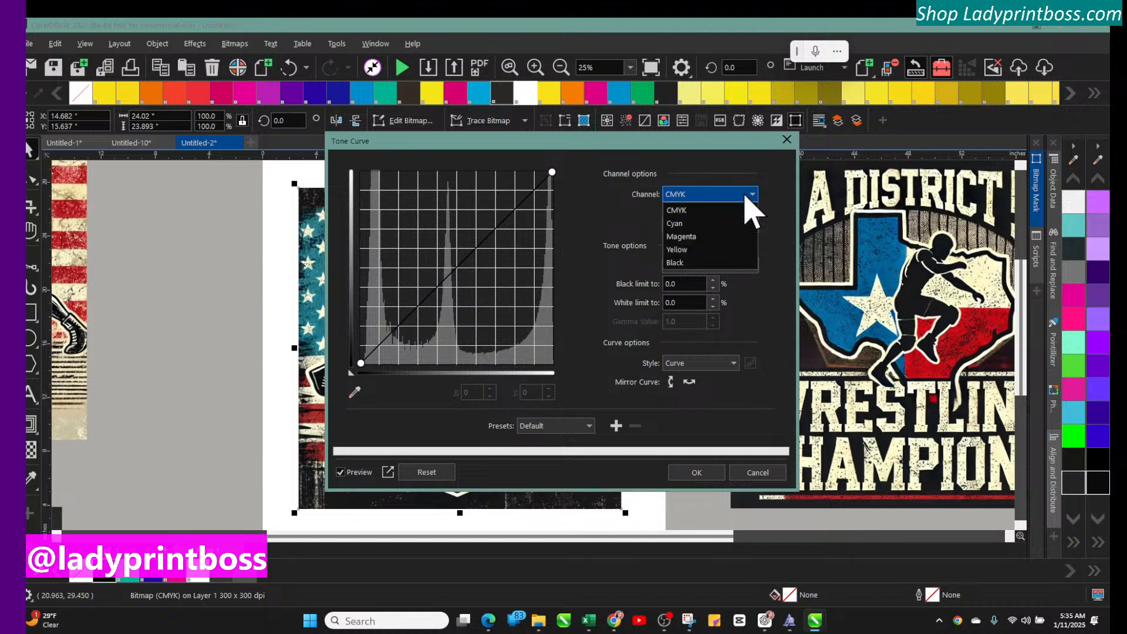
pyautogui.click(730, 224)
pyautogui.moveTo(620, 147); pyautogui.dragTo(835, 125)
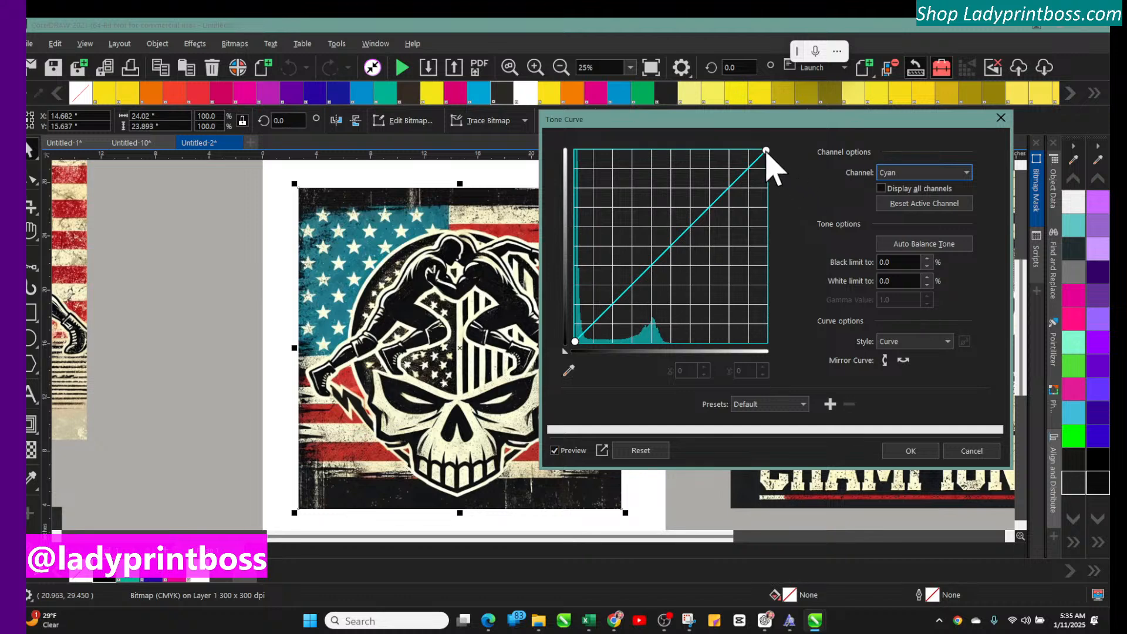
# Step: Try to lower the Cyan curve's upper end point to an output of 0 and apply the tone adjustment
pyautogui.moveTo(766, 151); pyautogui.dragTo(767, 248)
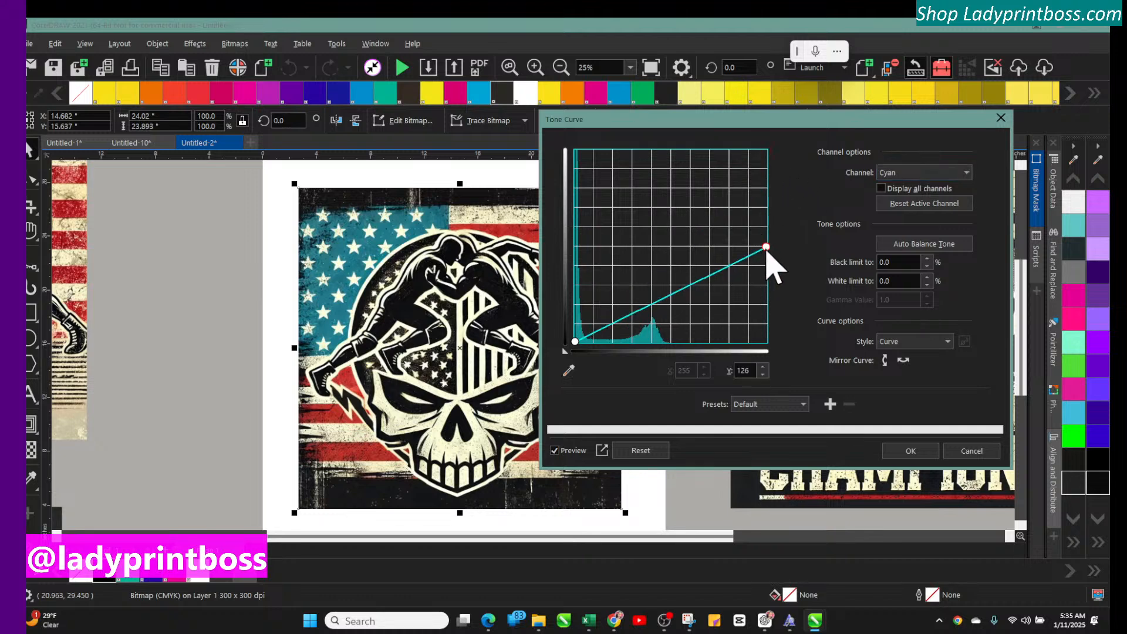
pyautogui.moveTo(755, 351); pyautogui.dragTo(754, 369)
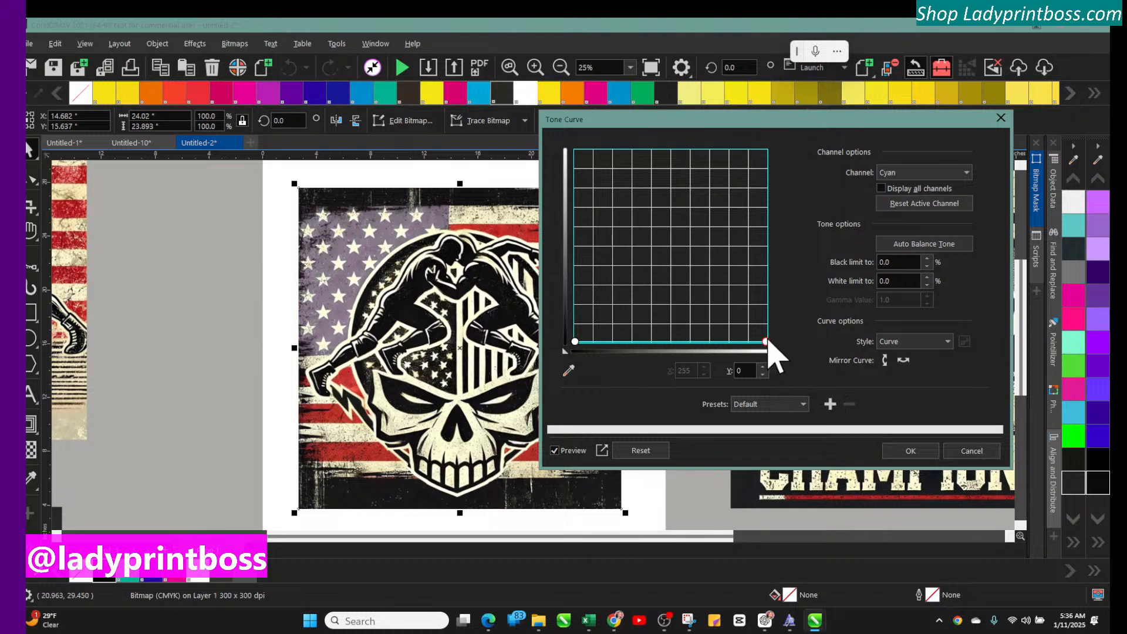
pyautogui.moveTo(765, 341); pyautogui.dragTo(787, 393)
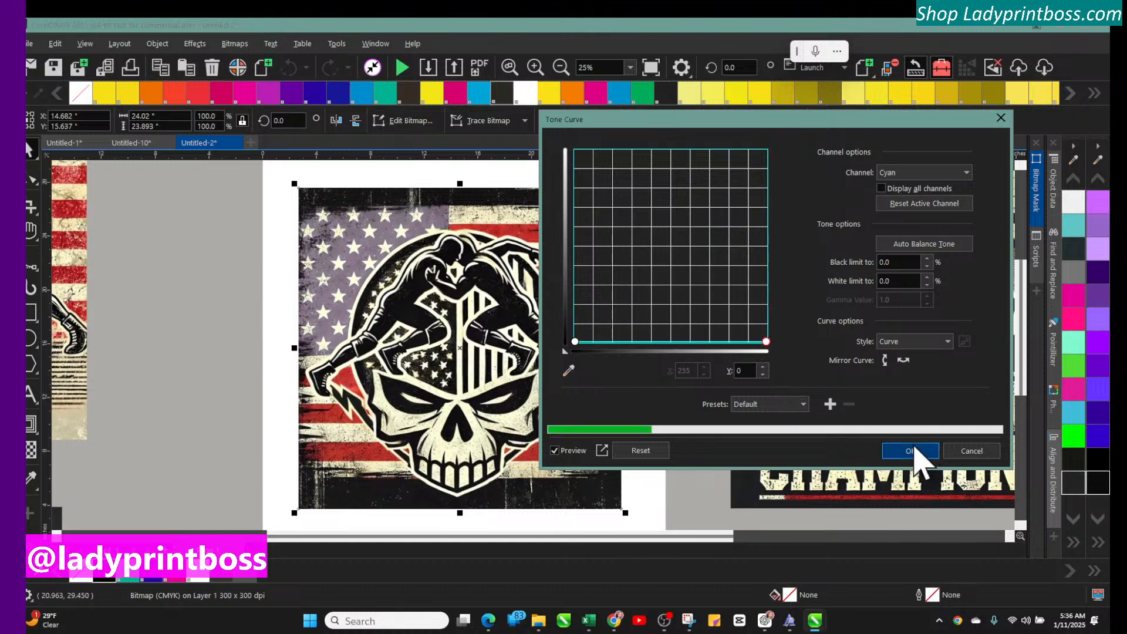
pyautogui.moveTo(913, 451); pyautogui.dragTo(921, 174)
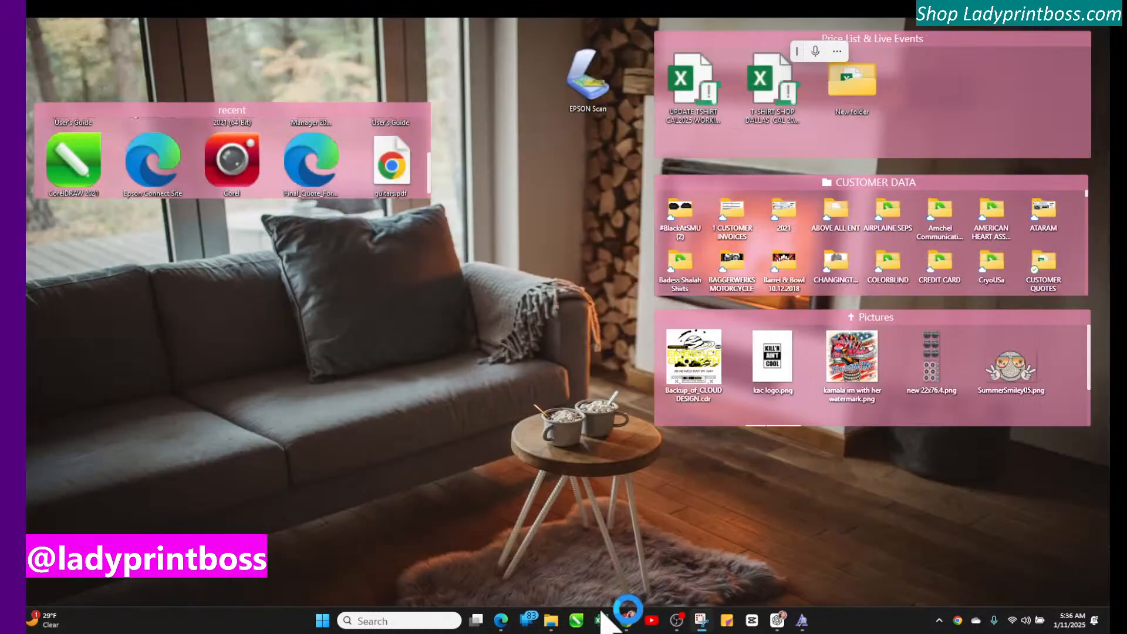
# Step: Return to the CorelDRAW drawing with the skull design on a black page and maximize its window
pyautogui.click(602, 616)
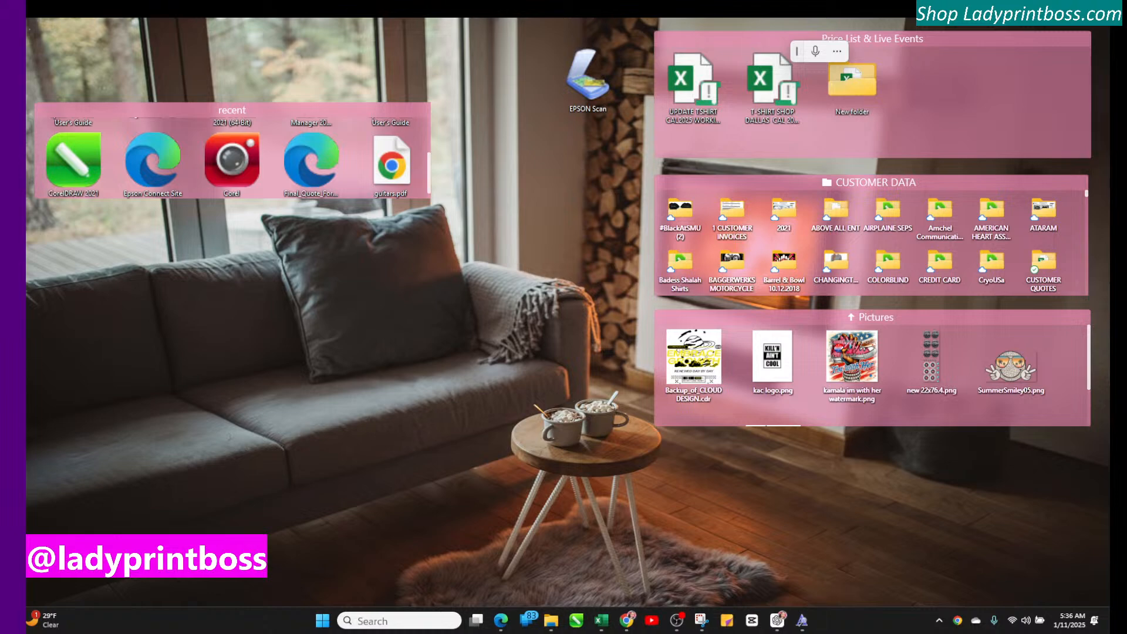
pyautogui.moveTo(26, 54); pyautogui.dragTo(440, 27)
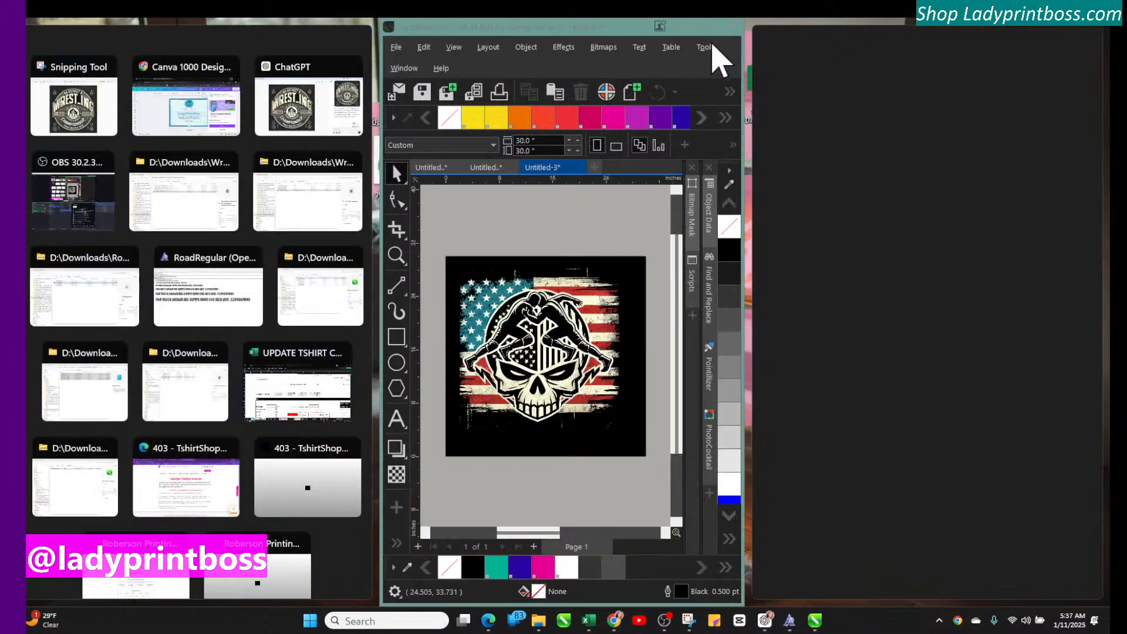
pyautogui.click(707, 34)
pyautogui.doubleClick(706, 29)
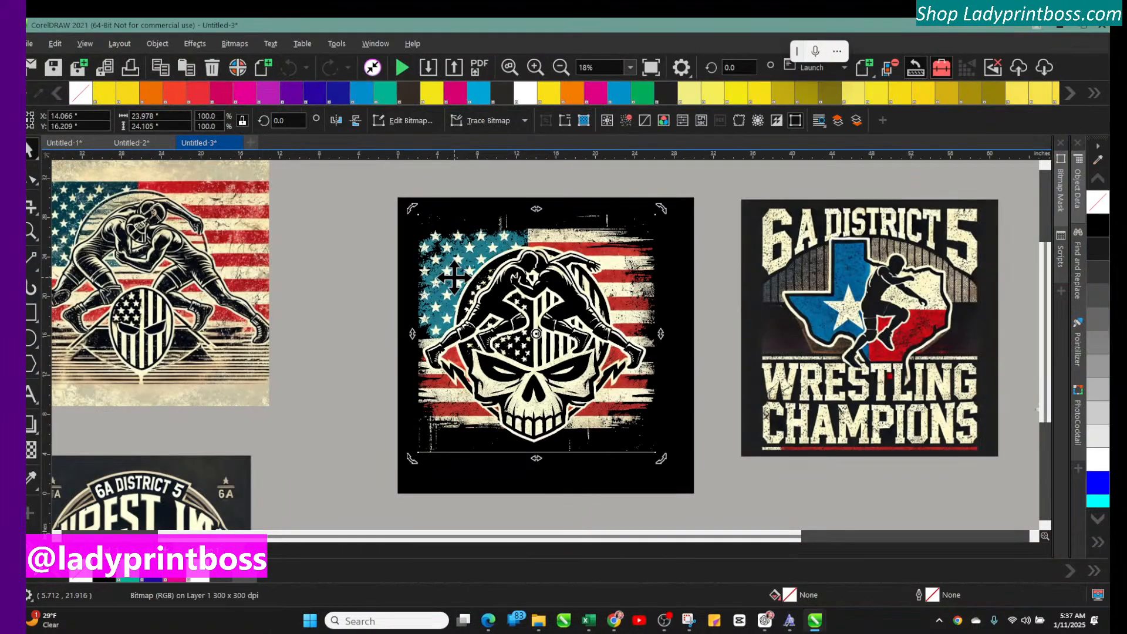
# Step: Move the skull design partly off the black page to check its transparent background and place it back on the page
pyautogui.moveTo(457, 280)
pyautogui.mouseDown()
pyautogui.moveTo(410, 372)
pyautogui.moveTo(357, 349)
pyautogui.moveTo(481, 305)
pyautogui.moveTo(476, 286)
pyautogui.mouseUp()
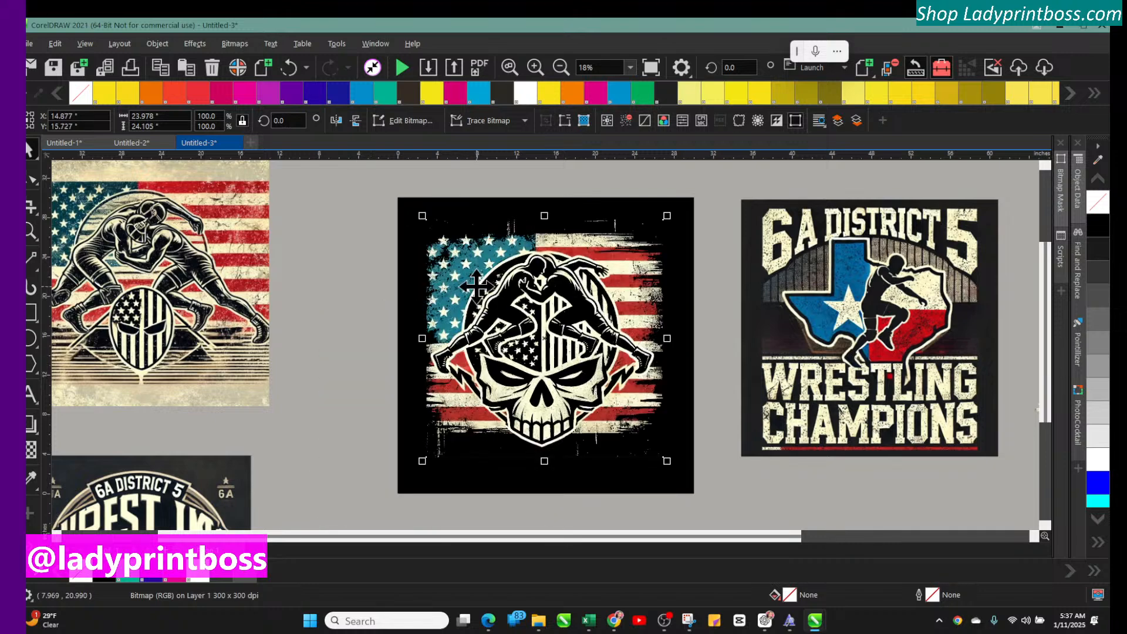
pyautogui.click(293, 66)
pyautogui.click(306, 66)
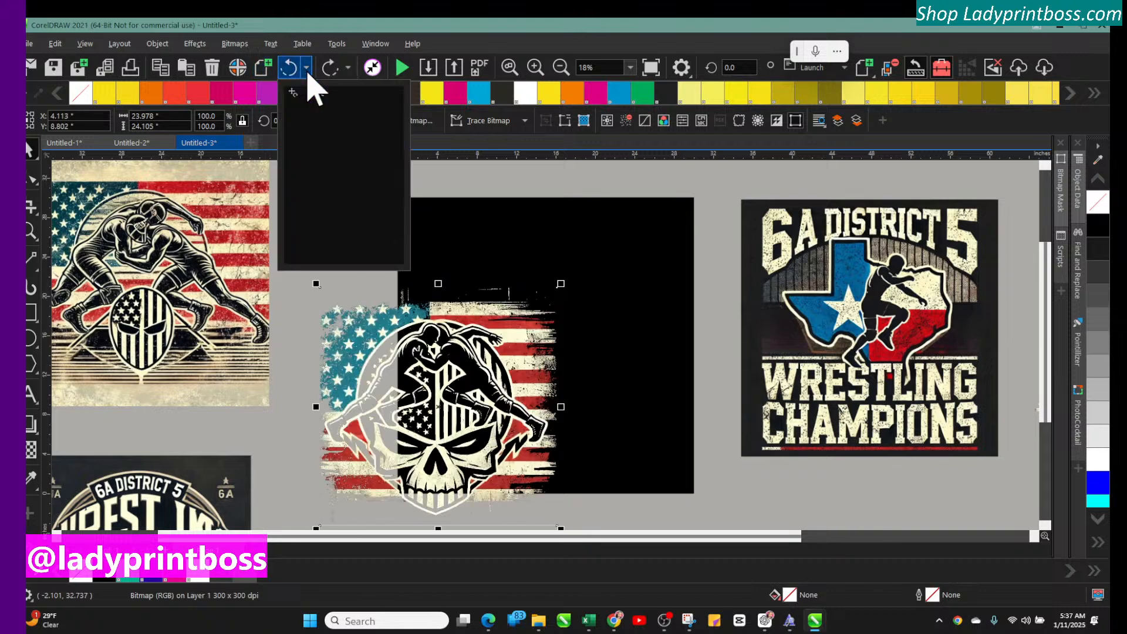
pyautogui.click(423, 356)
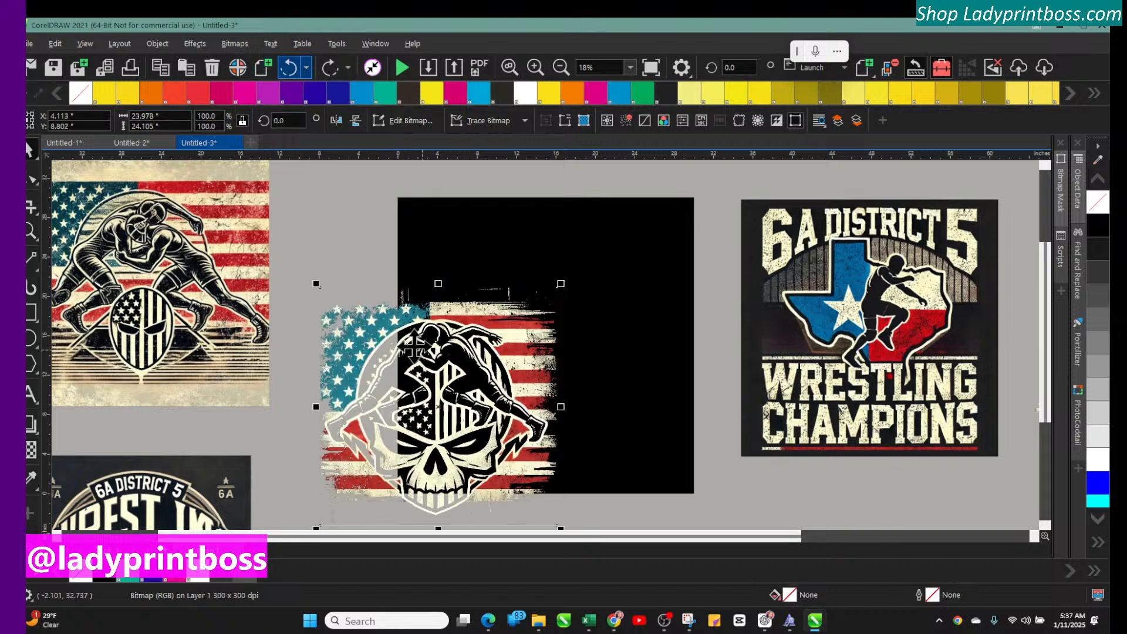
pyautogui.click(362, 331)
pyautogui.moveTo(362, 331); pyautogui.dragTo(473, 259)
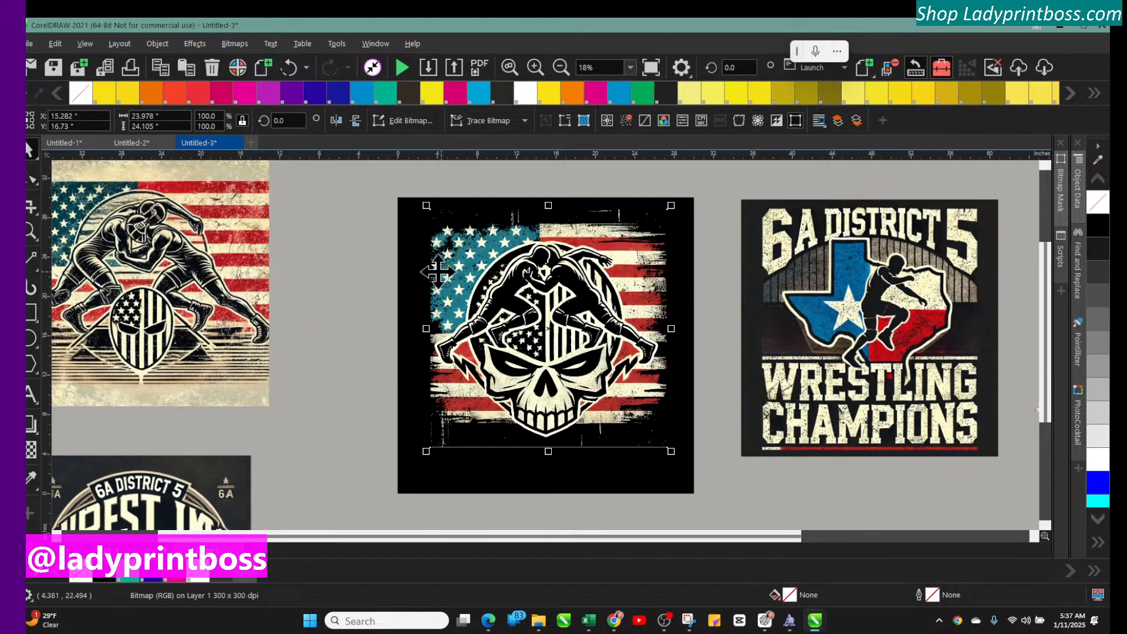
# Step: Position the skull design near the page centre at about X 14.99, Y 15.34 inches and deselect it
pyautogui.click(535, 68)
pyautogui.moveTo(560, 222); pyautogui.dragTo(555, 245)
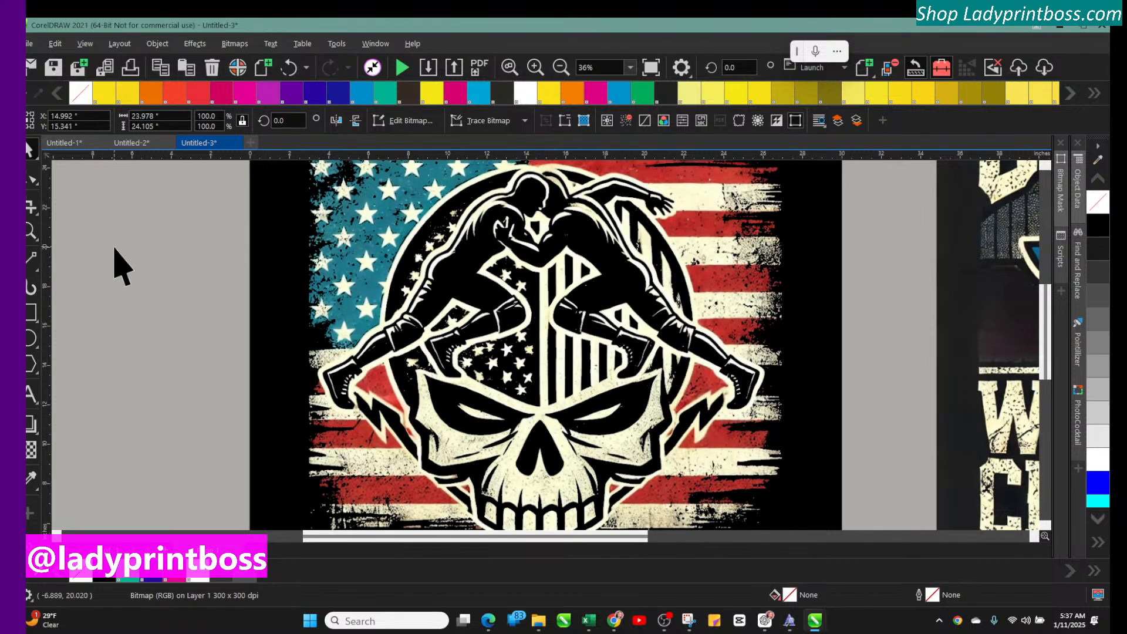
pyautogui.click(117, 261)
pyautogui.click(427, 68)
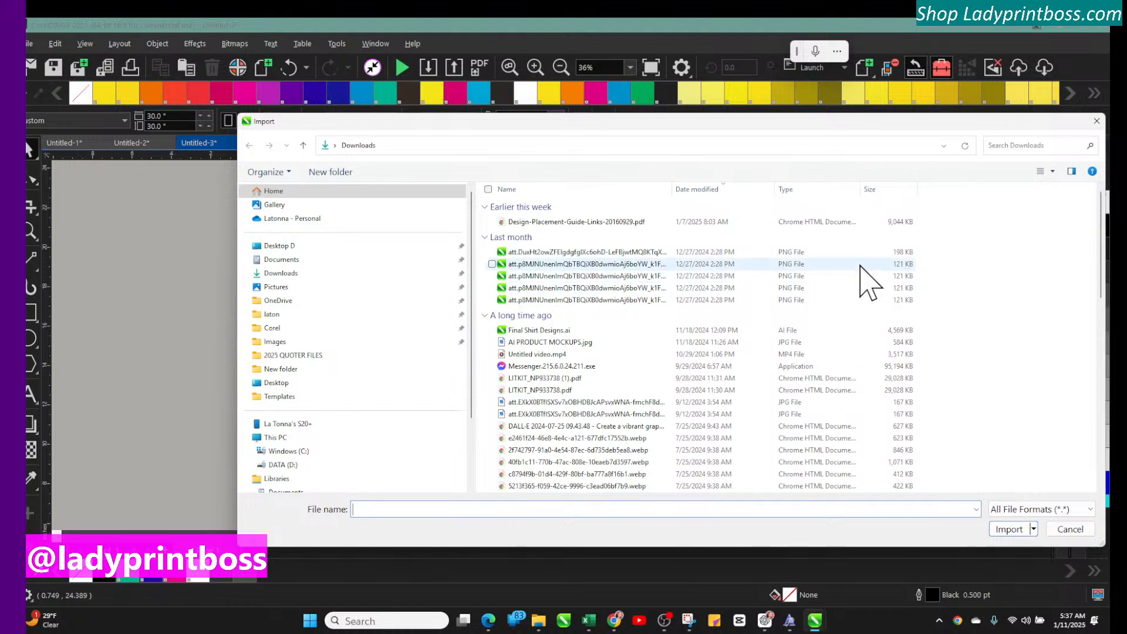
pyautogui.click(770, 190)
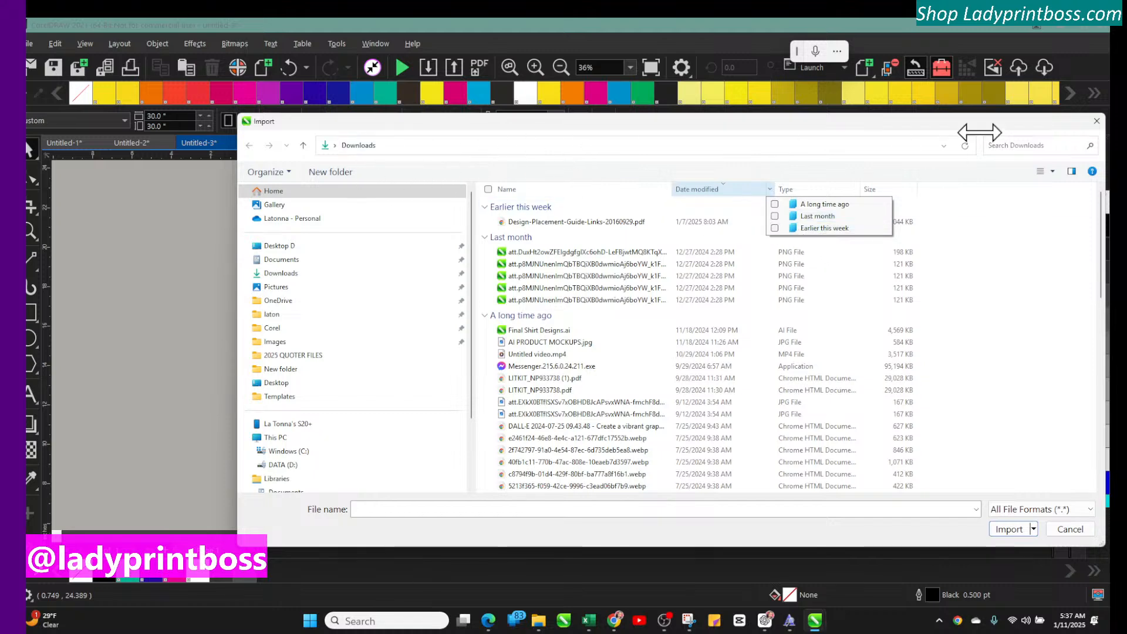
pyautogui.click(1098, 123)
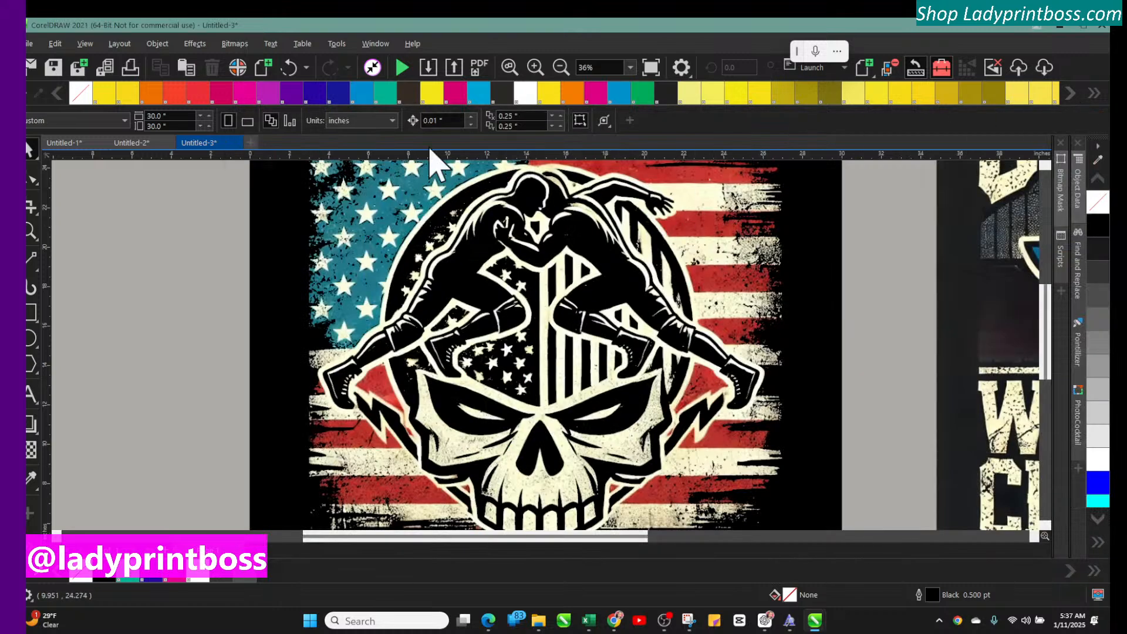
# Step: Start a file import, browse to the Downloads folder on the D: drive and filter it to files dated Today
pyautogui.click(428, 69)
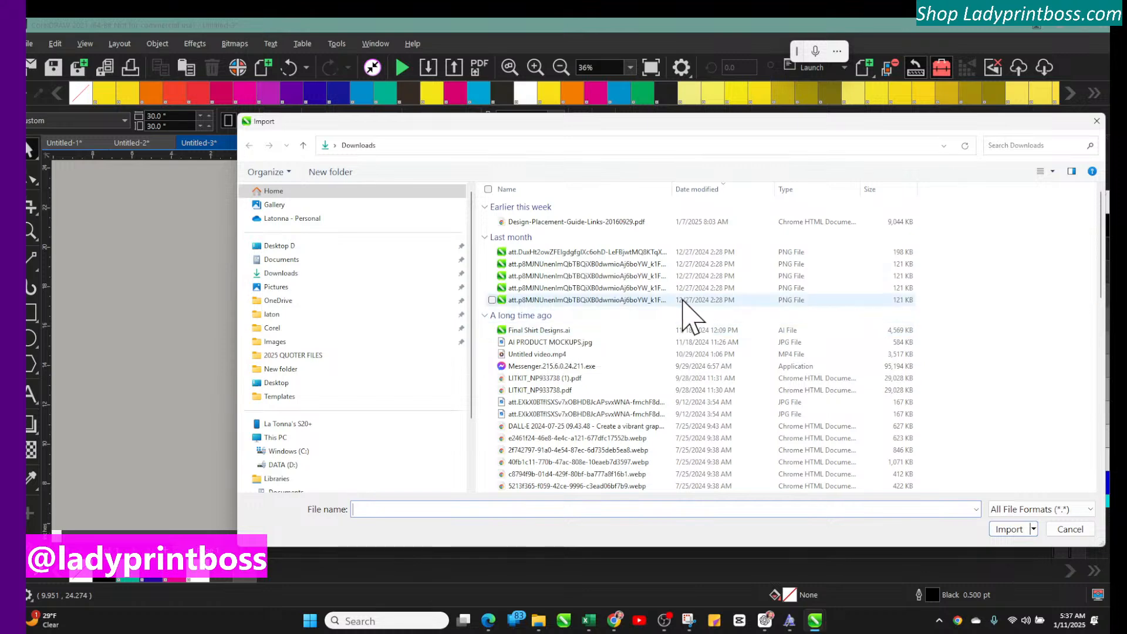
pyautogui.scroll(-7, 683, 326)
pyautogui.scroll(7, 684, 329)
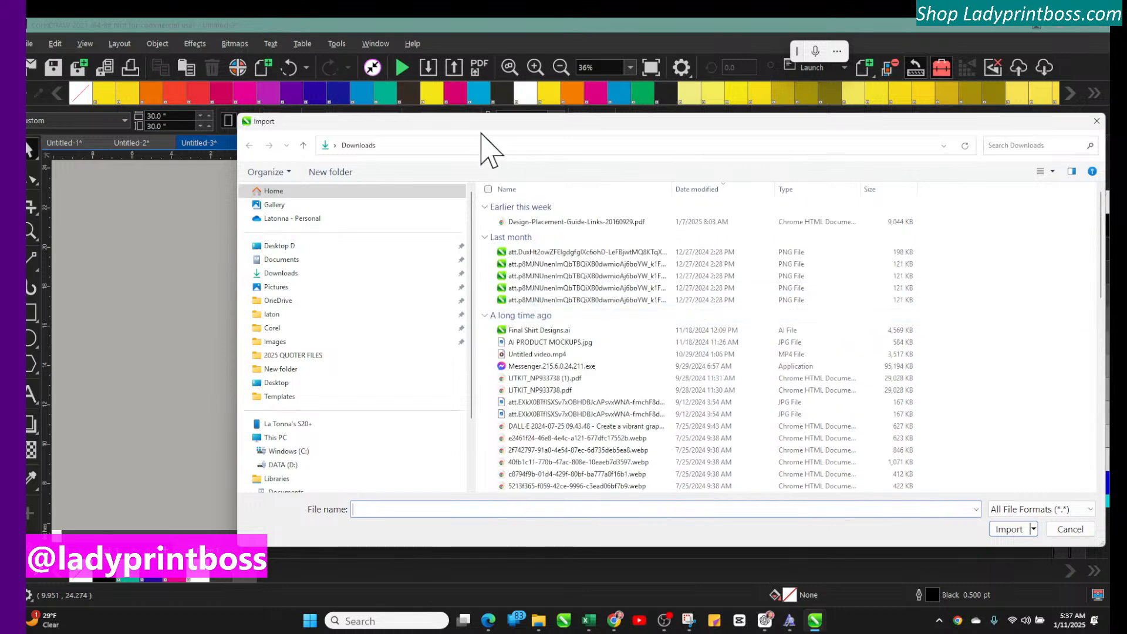
pyautogui.click(270, 246)
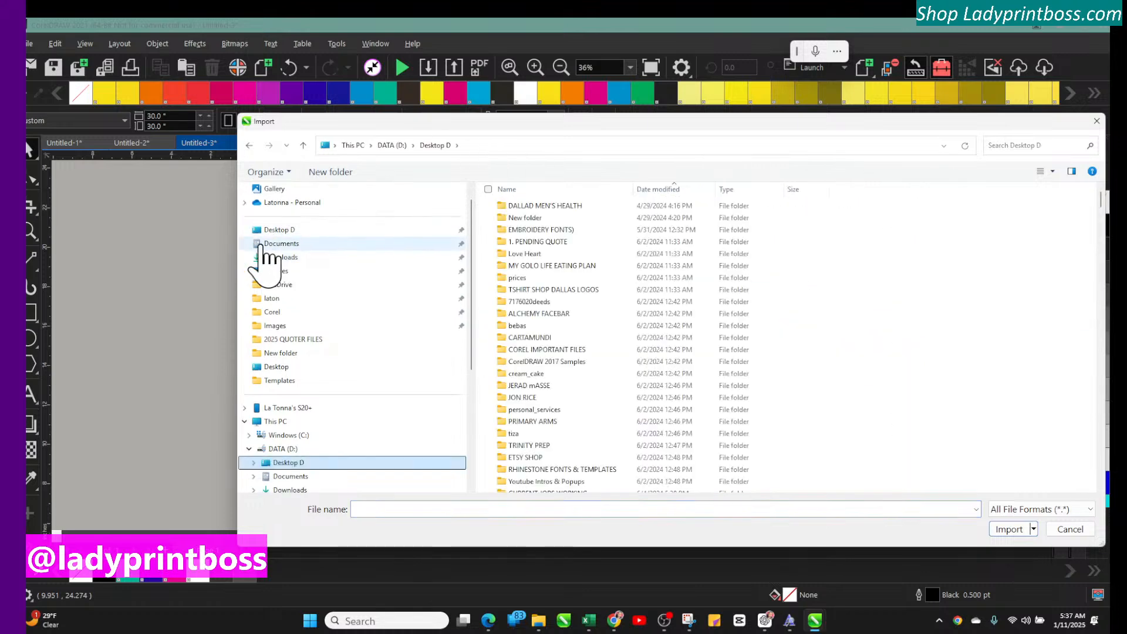
pyautogui.click(271, 234)
pyautogui.click(270, 243)
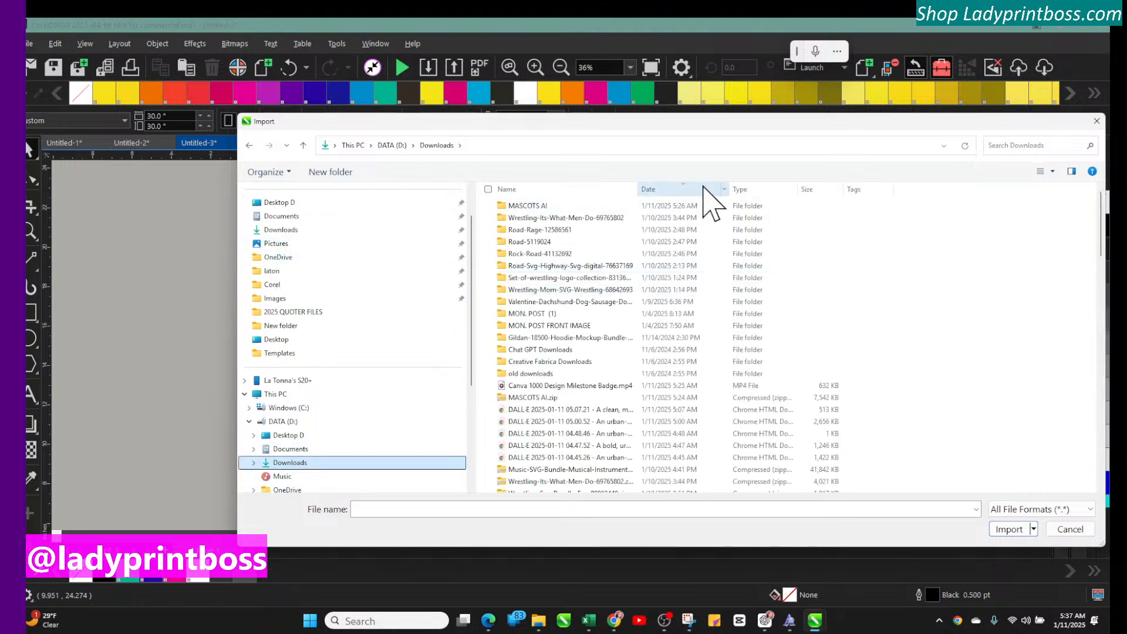
pyautogui.click(724, 189)
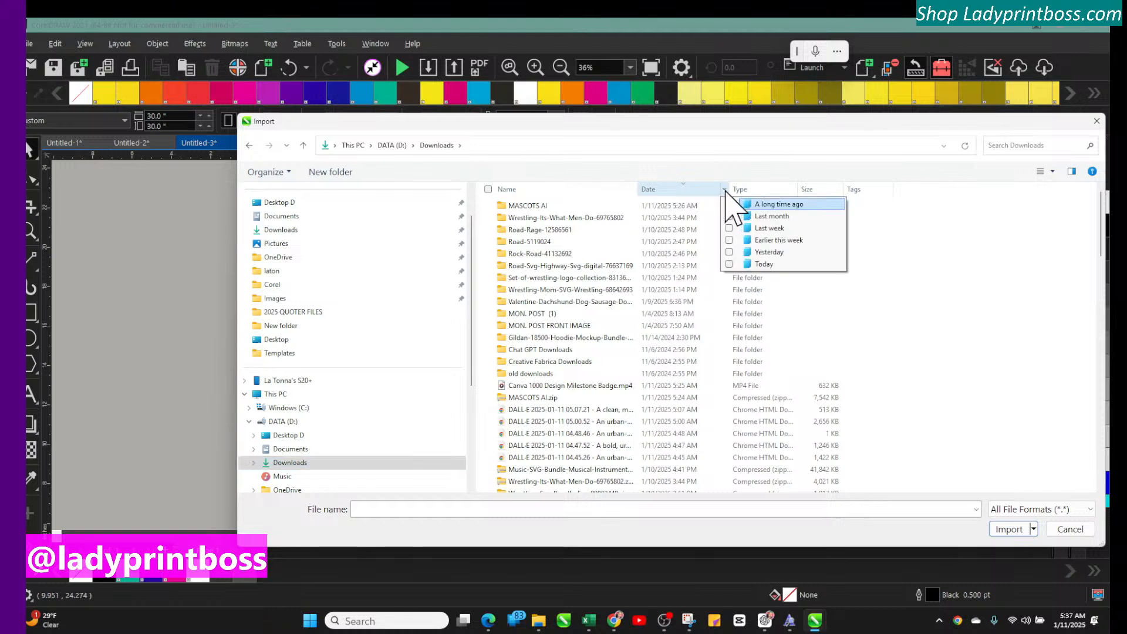
pyautogui.click(750, 264)
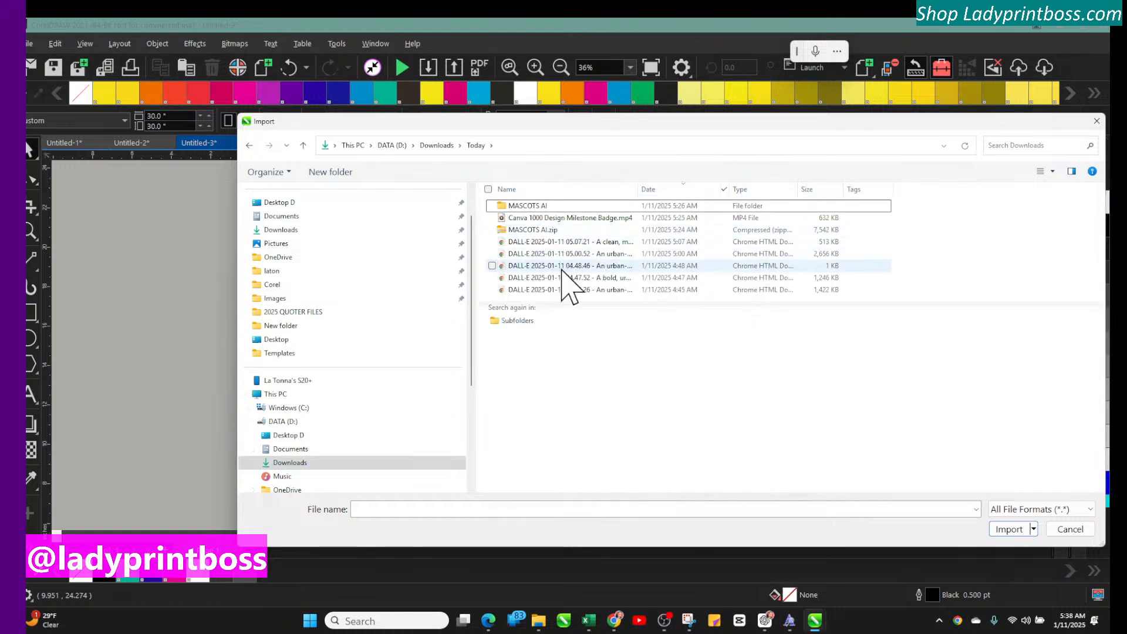
# Step: Import 4.png from the MASCOTS AI folder and place it over the black page's left edge at its original size
pyautogui.click(558, 207)
pyautogui.doubleClick(558, 207)
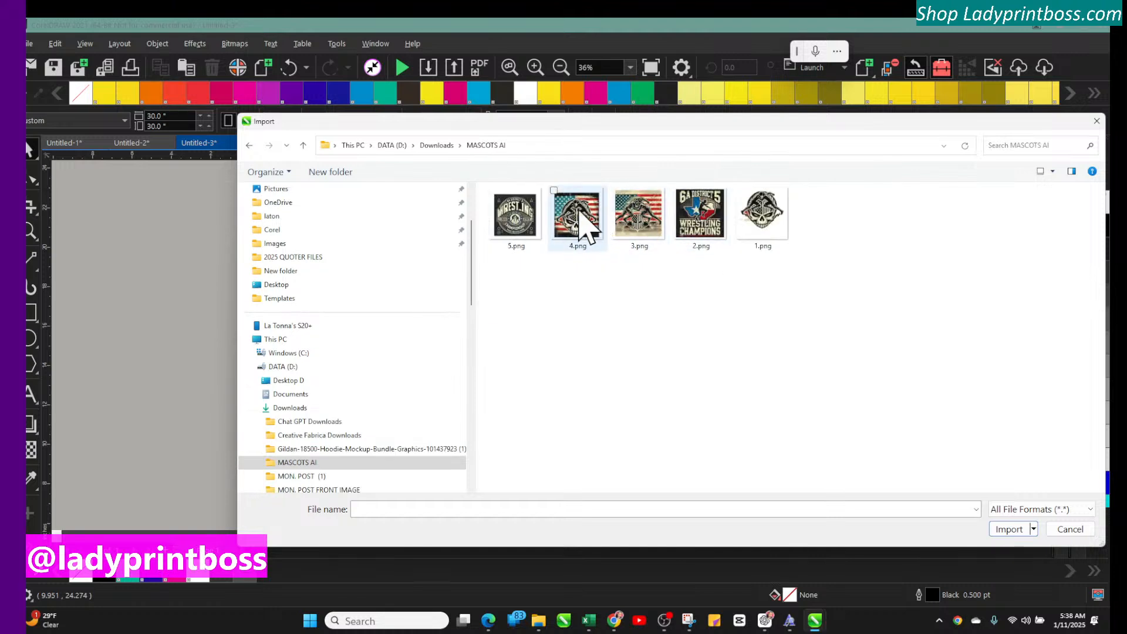
pyautogui.moveTo(577, 215); pyautogui.dragTo(153, 284)
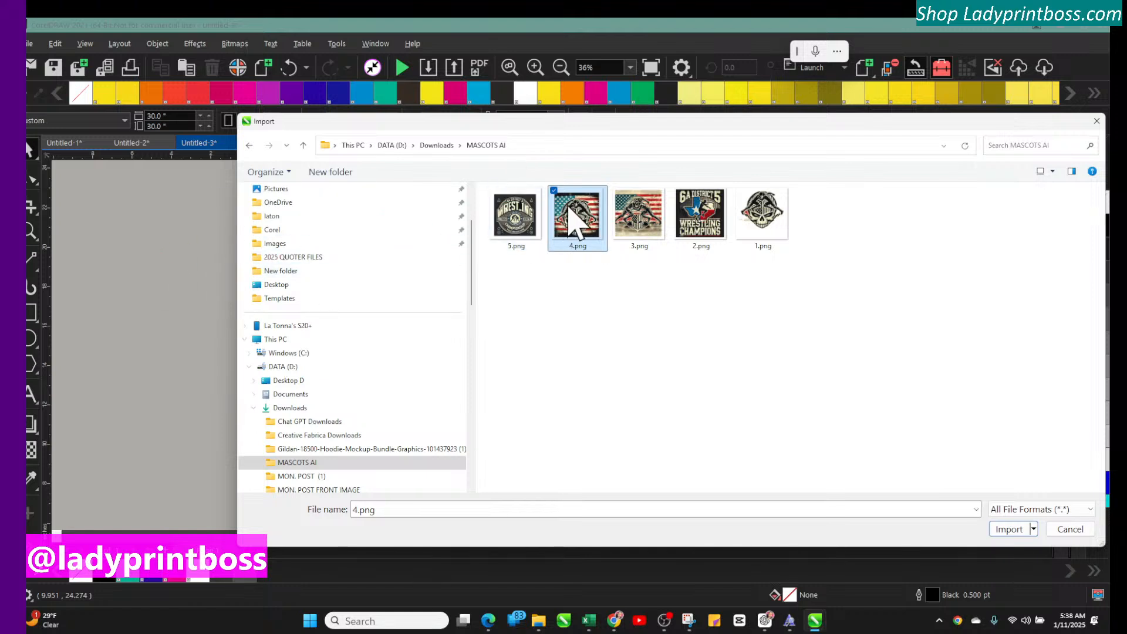
pyautogui.moveTo(574, 221); pyautogui.dragTo(159, 258)
pyautogui.click(1026, 529)
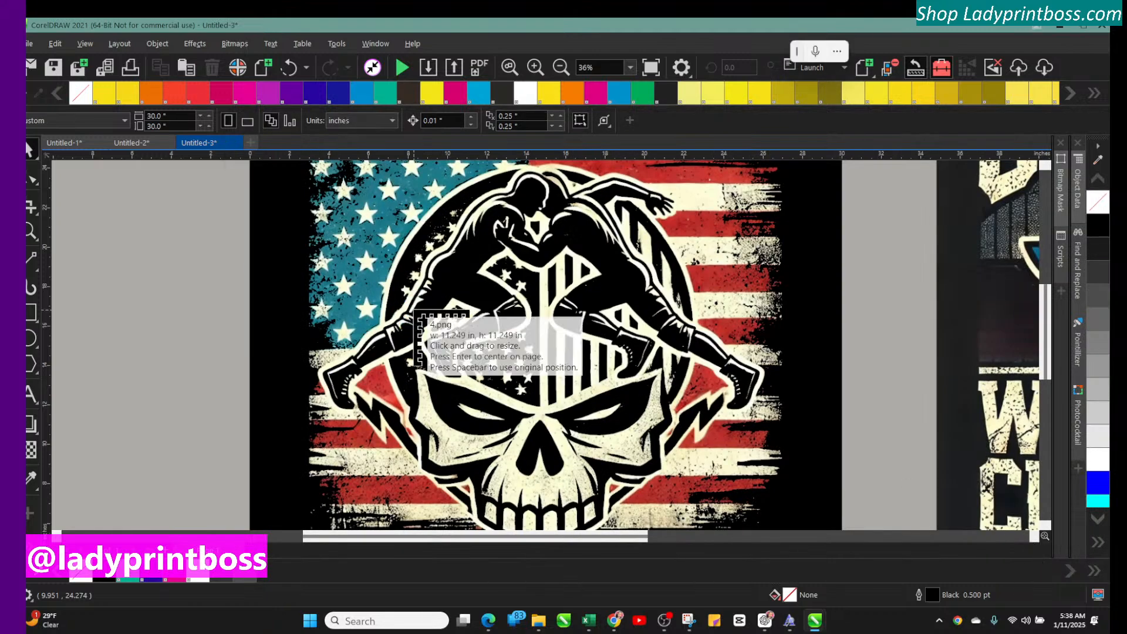
pyautogui.click(270, 262)
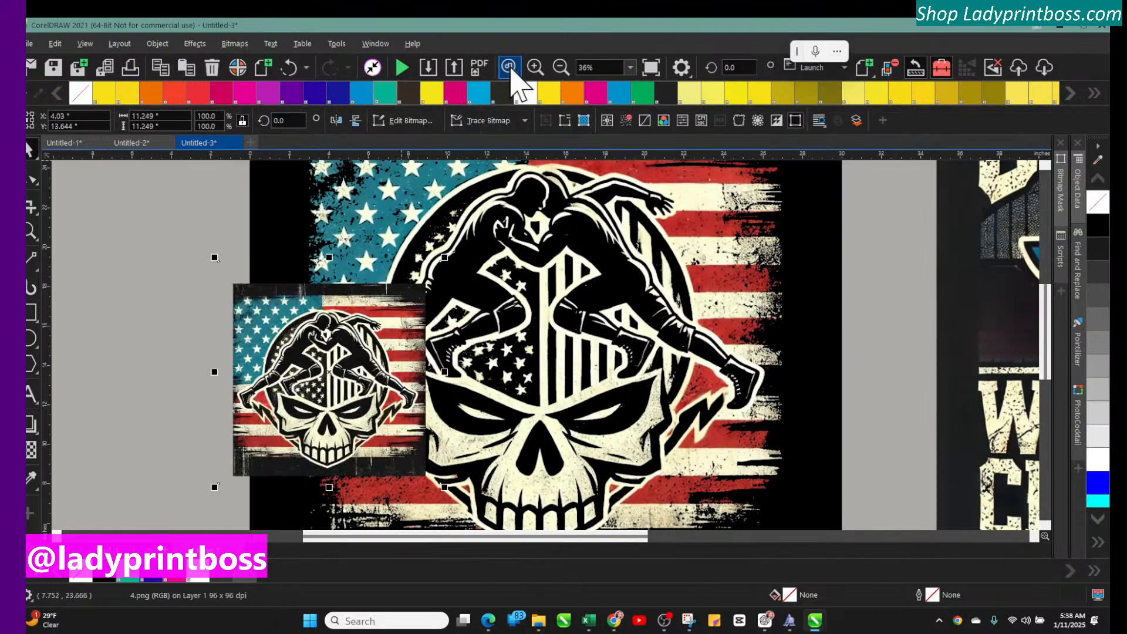
# Step: Move the transparent skull design off the page over the wrestlers artwork and delete the black background rectangle
pyautogui.click(561, 67)
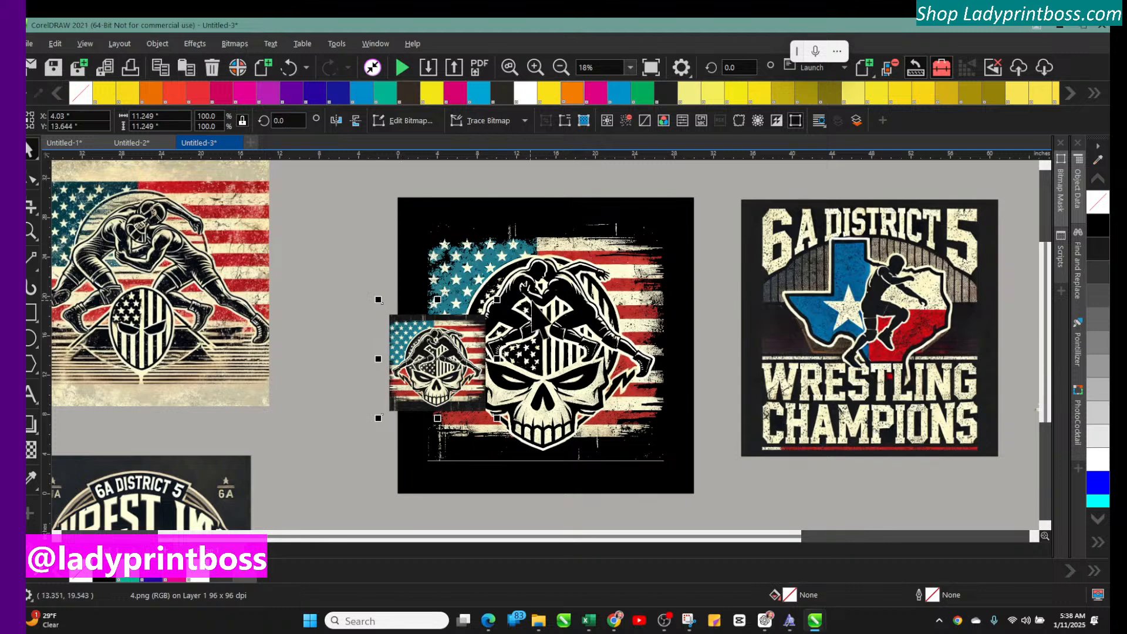
pyautogui.doubleClick(573, 294)
pyautogui.moveTo(572, 293); pyautogui.dragTo(249, 259)
pyautogui.click(548, 327)
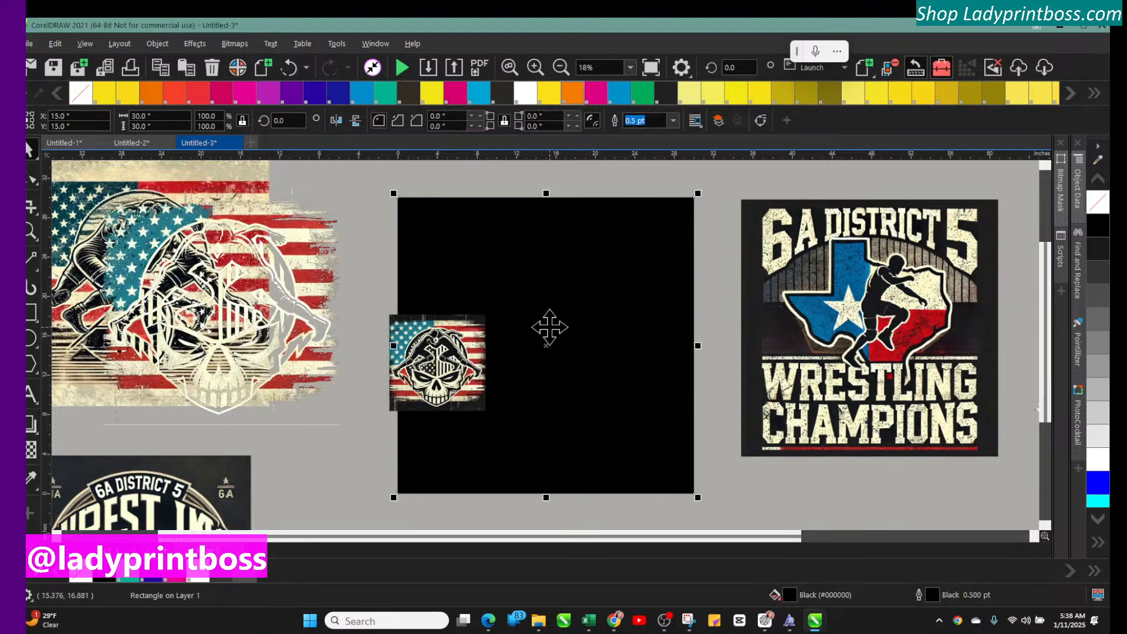
pyautogui.press('Delete')
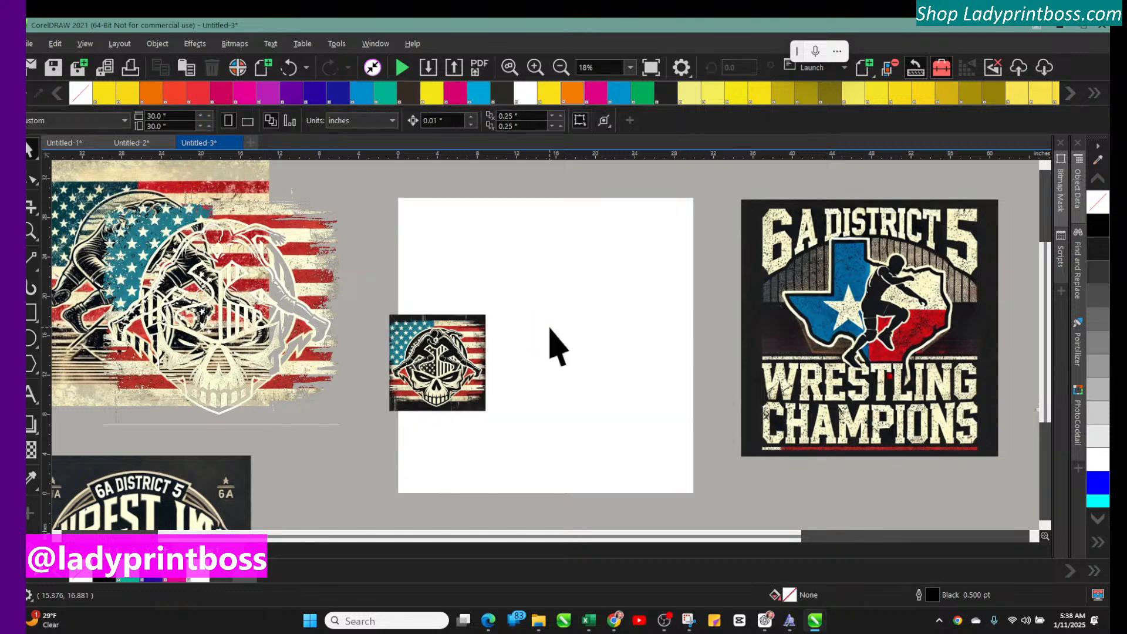
# Step: Enlarge the imported 4.png to about 172% and place it near the page centre at about X 14.10, Y 15.38 inches
pyautogui.click(473, 387)
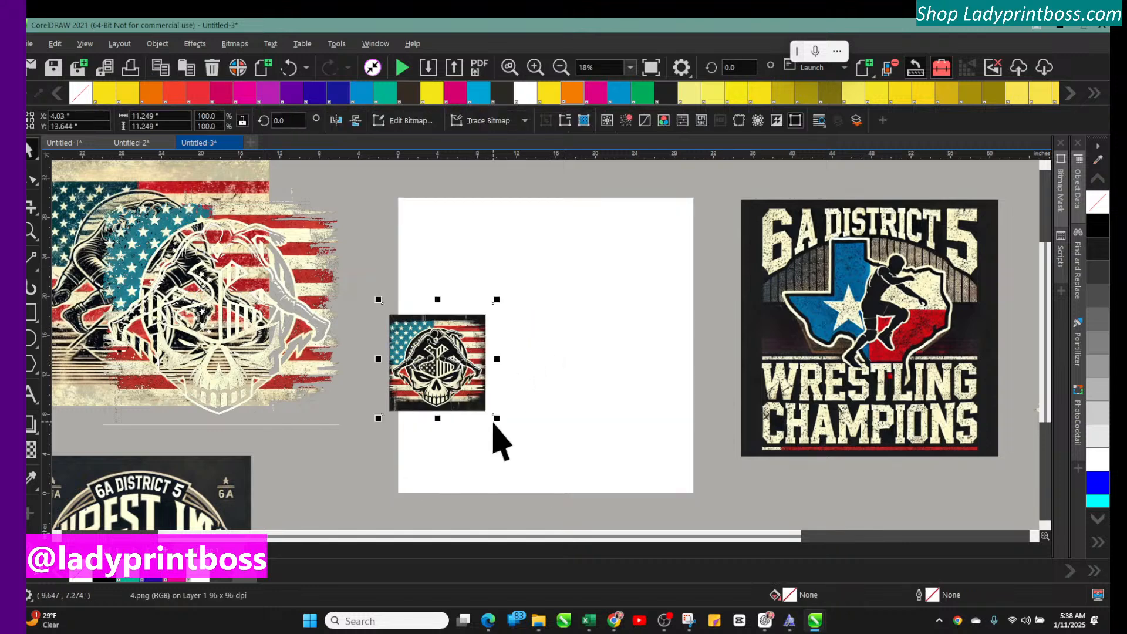
pyautogui.moveTo(495, 420); pyautogui.dragTo(672, 502)
pyautogui.moveTo(547, 437); pyautogui.dragTo(606, 380)
# Step: Move the transparent skull design to the empty area beyond the wrestlers artwork, at about X -57.29, Y 21.07 inches
pyautogui.click(292, 249)
pyautogui.click(291, 248)
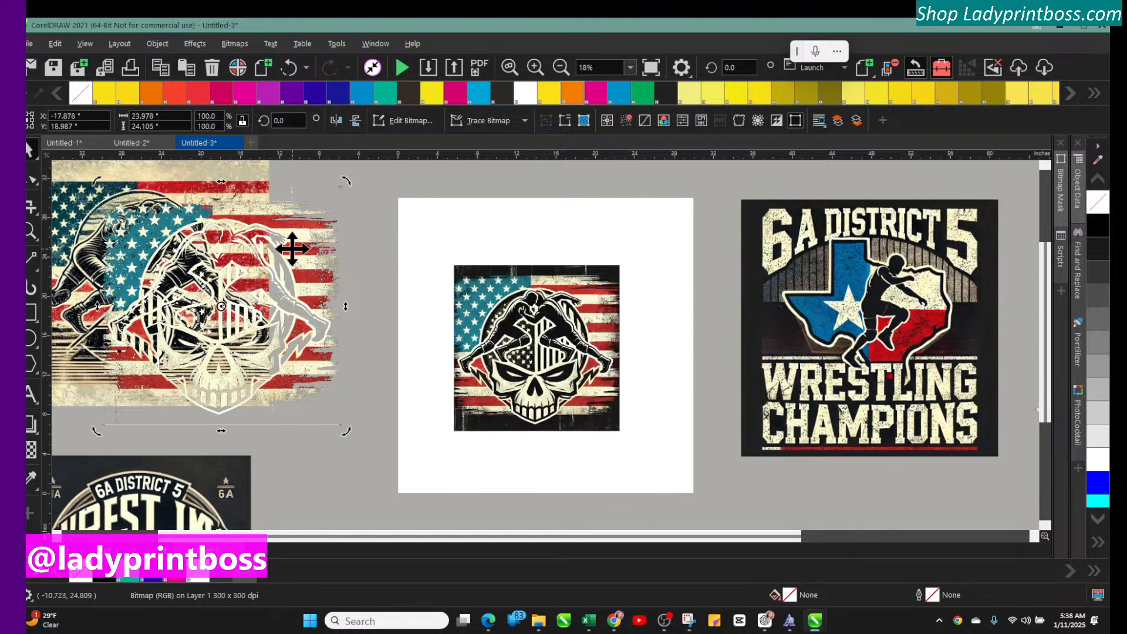
pyautogui.moveTo(291, 248); pyautogui.dragTo(576, 186)
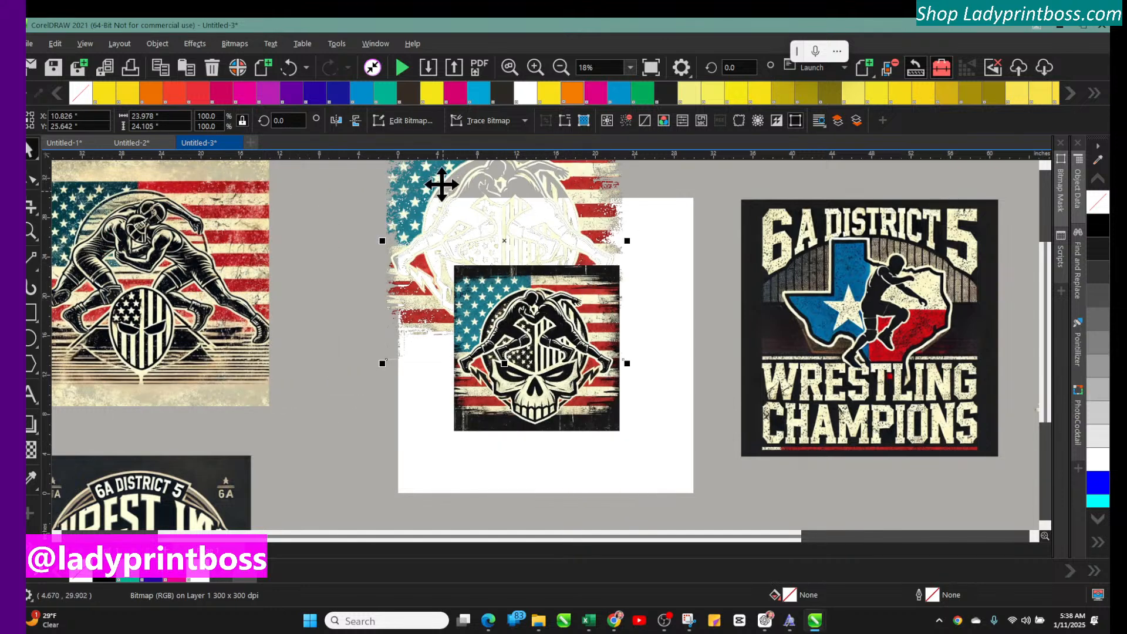
pyautogui.moveTo(422, 239); pyautogui.dragTo(468, 198)
pyautogui.click(519, 333)
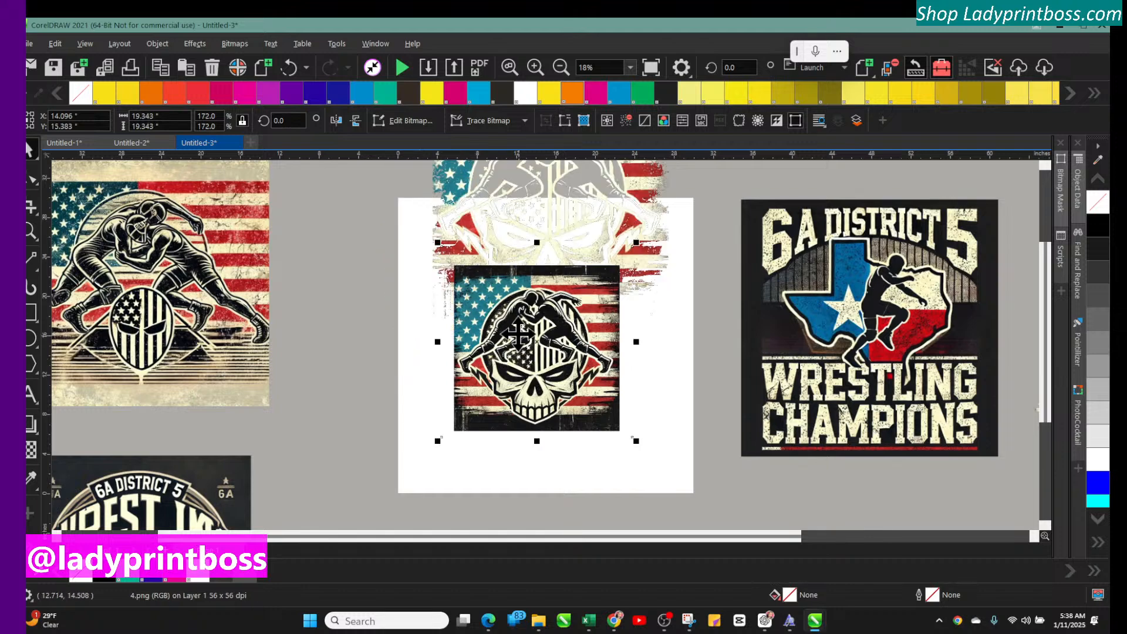
pyautogui.click(452, 206)
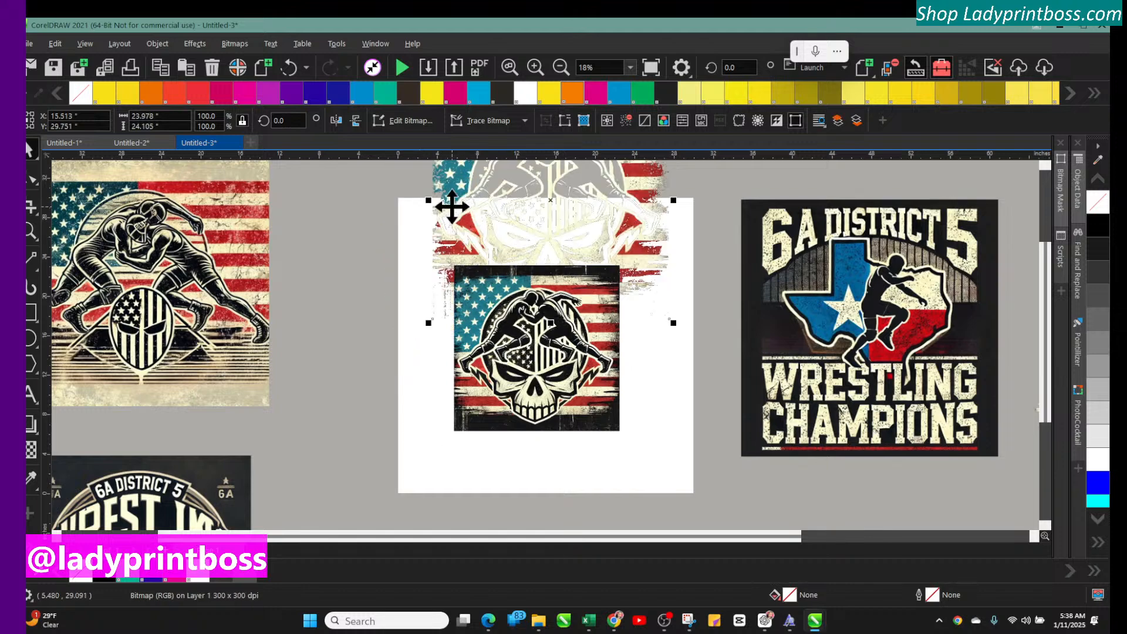
pyautogui.click(561, 67)
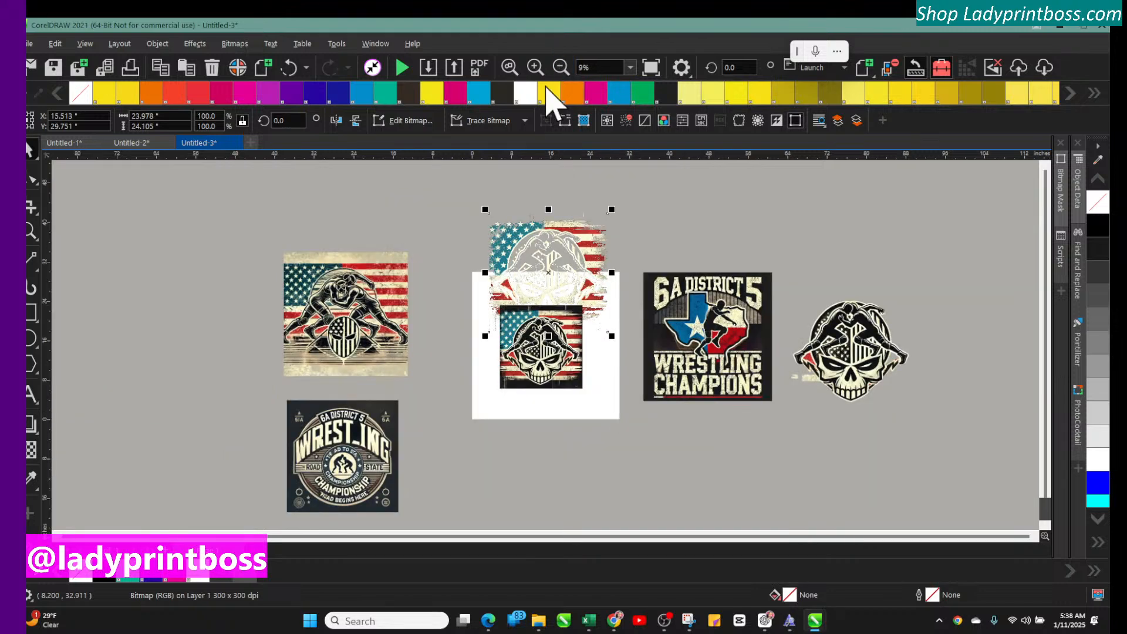
pyautogui.moveTo(503, 244); pyautogui.dragTo(164, 290)
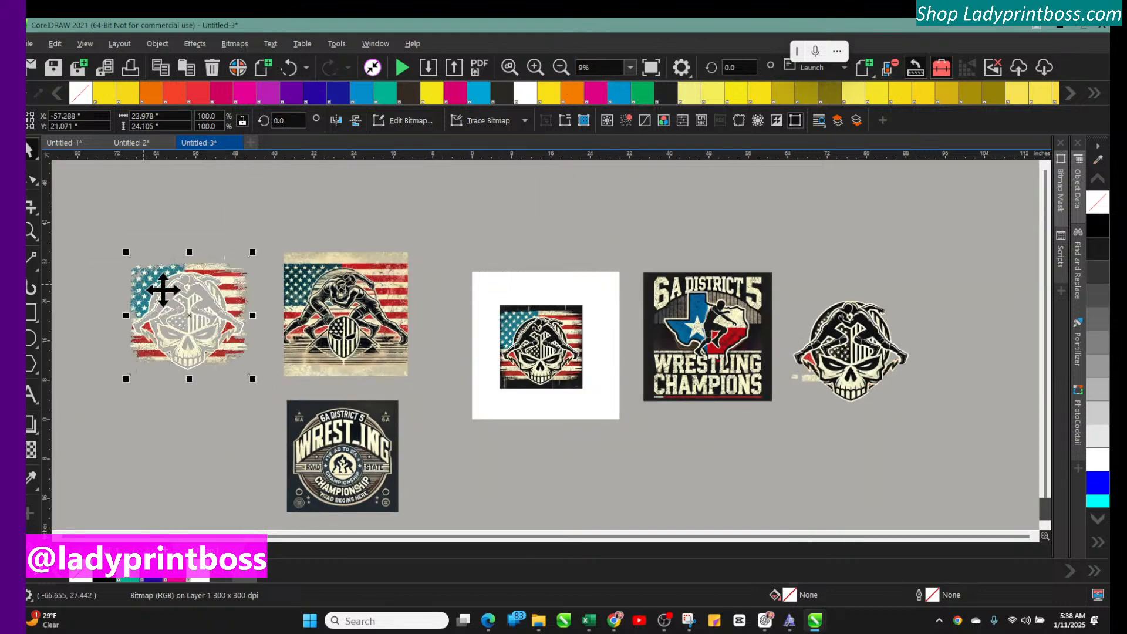
# Step: Enlarge 4.png from opposite corners to about 250%, making it about 28.13 inches square
pyautogui.click(583, 382)
pyautogui.moveTo(593, 392); pyautogui.dragTo(626, 414)
pyautogui.moveTo(486, 288); pyautogui.dragTo(461, 264)
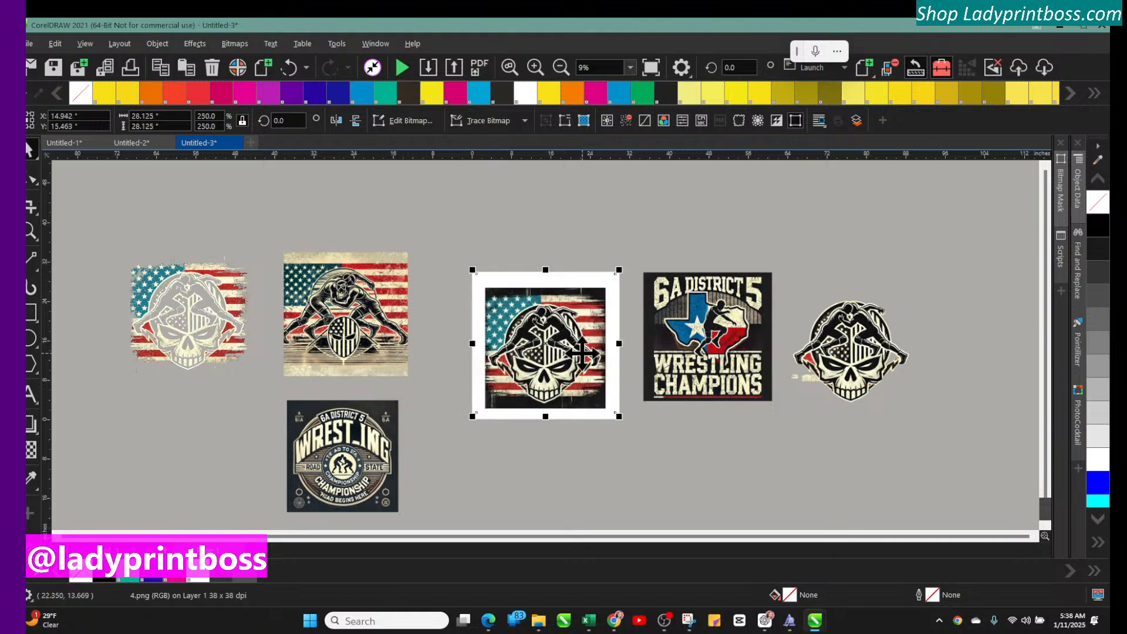
# Step: Crop the blank margin off 4.png, keeping an area of about 24.19 by 24.31 inches around the artwork
pyautogui.click(537, 68)
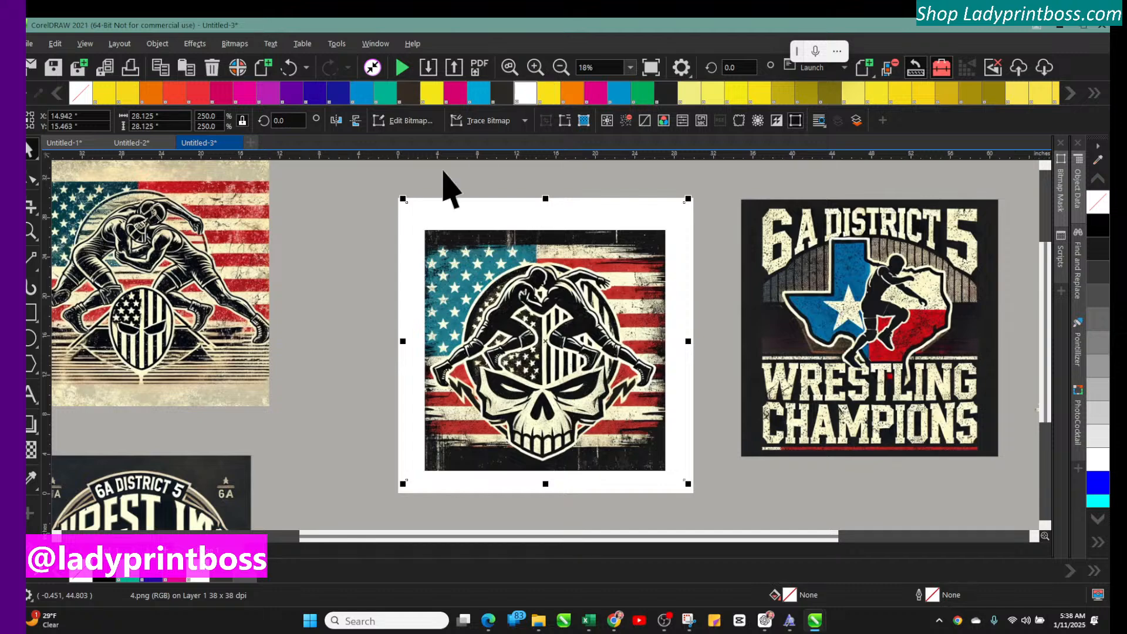
pyautogui.click(31, 206)
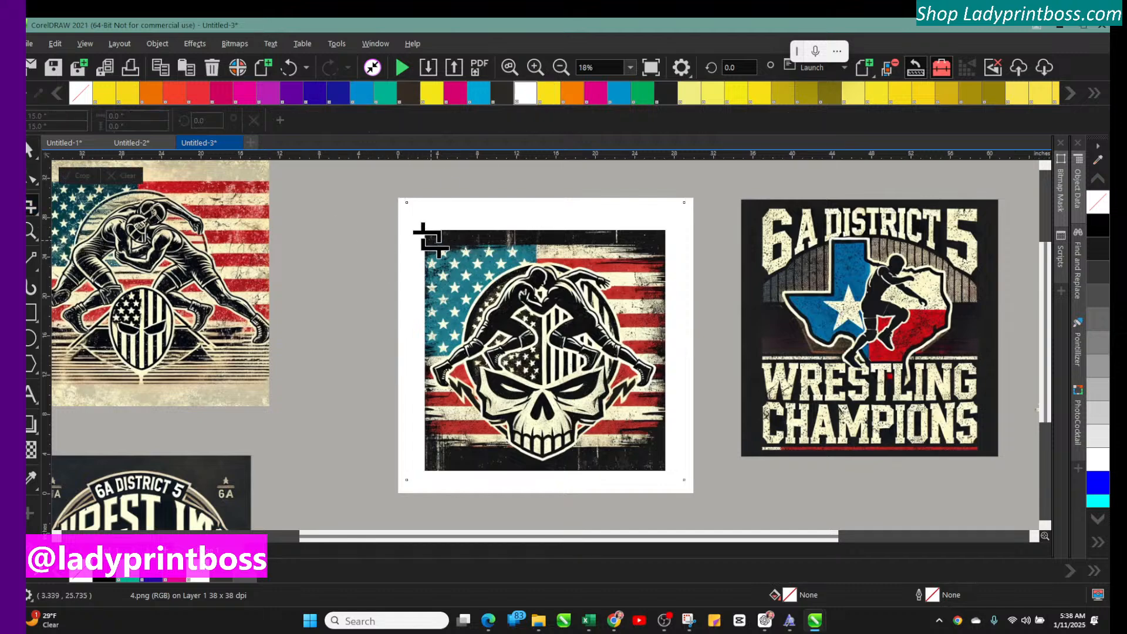
pyautogui.moveTo(433, 240); pyautogui.dragTo(664, 471)
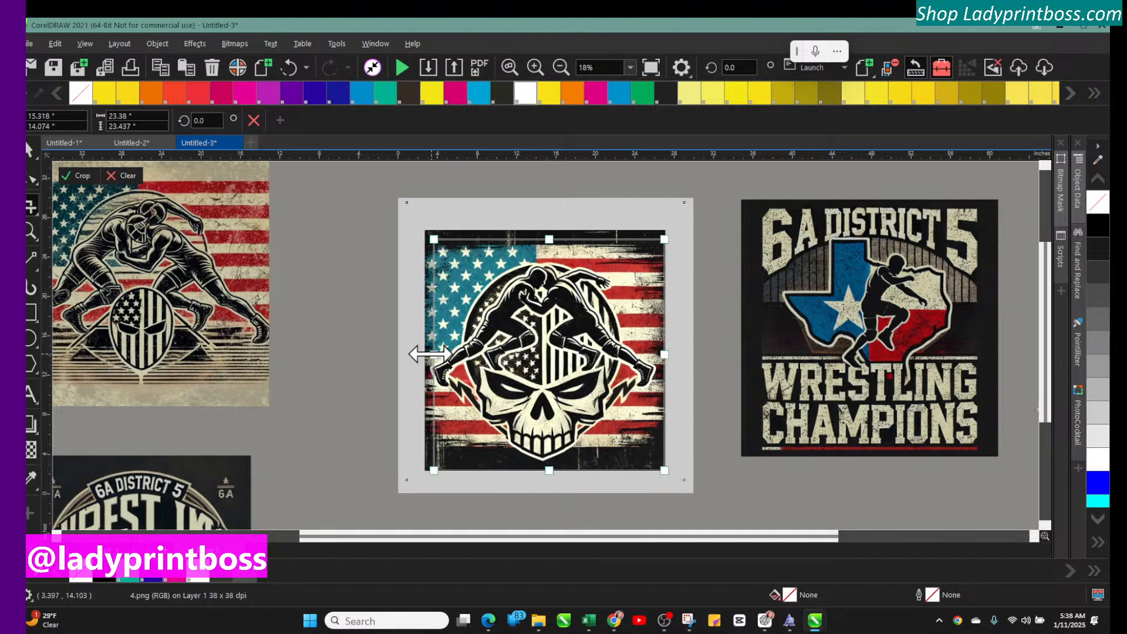
pyautogui.moveTo(430, 354); pyautogui.dragTo(426, 354)
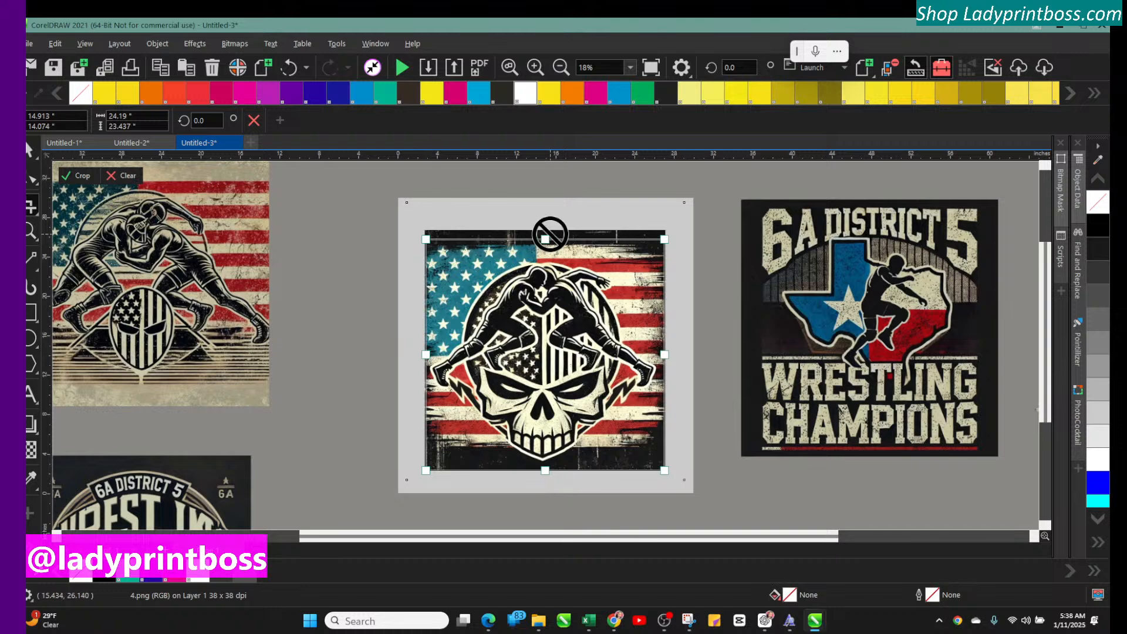
pyautogui.moveTo(545, 239); pyautogui.dragTo(545, 230)
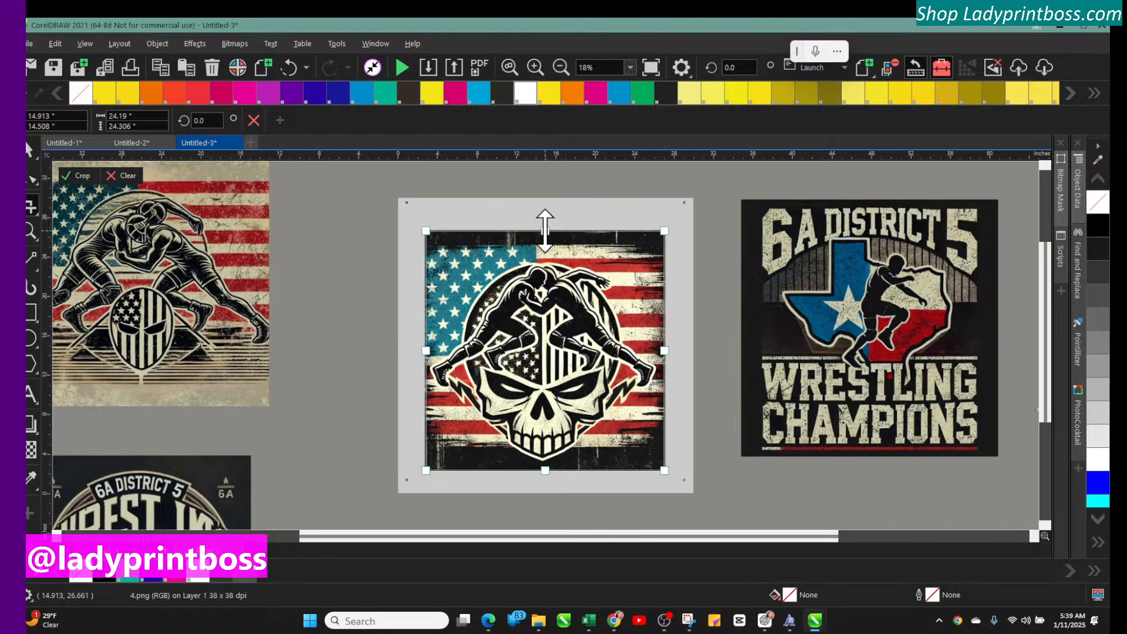
pyautogui.click(76, 176)
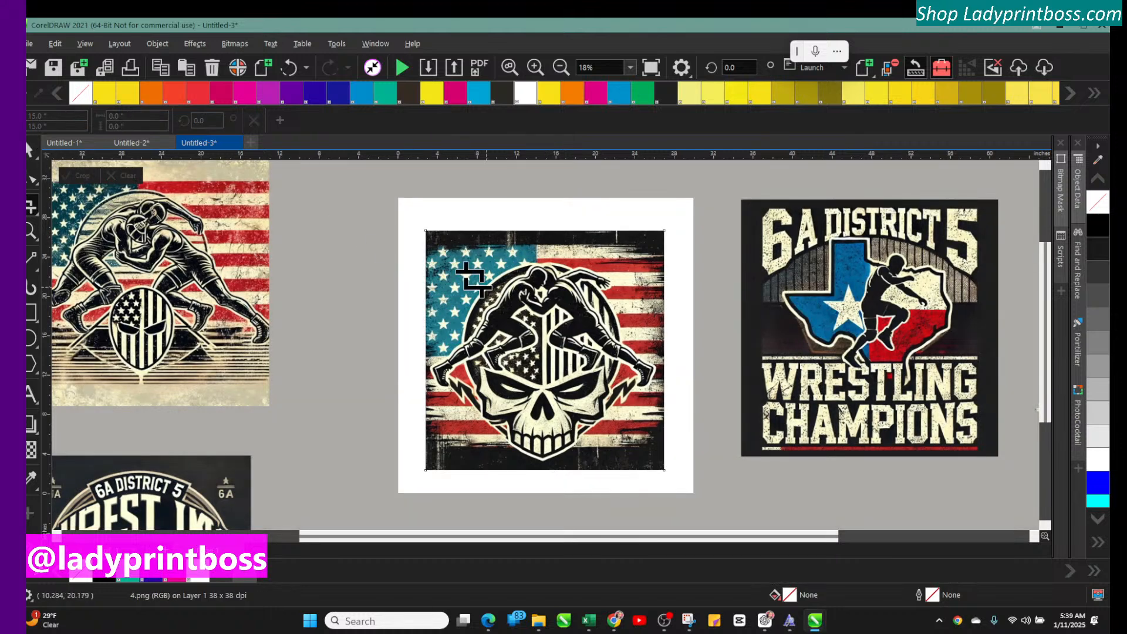
pyautogui.click(30, 151)
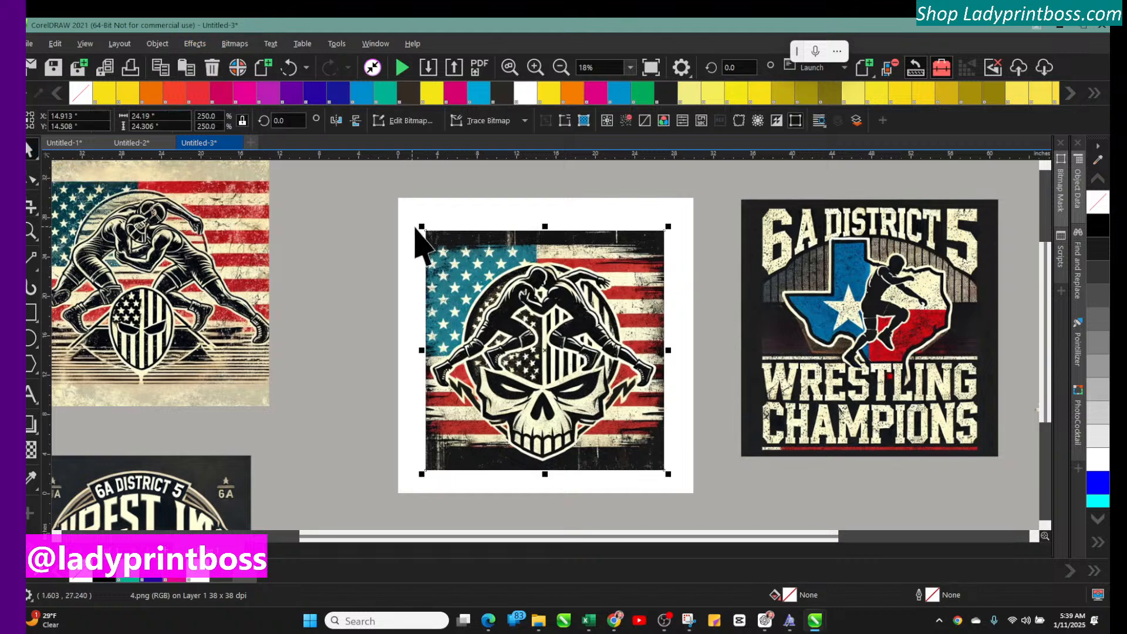
# Step: Scale the cropped artwork to about 28.39 by 28.53 inches and centre it on the page at about X 15.06, Y 15.23
pyautogui.moveTo(403, 212); pyautogui.dragTo(396, 206)
pyautogui.moveTo(667, 472); pyautogui.dragTo(687, 493)
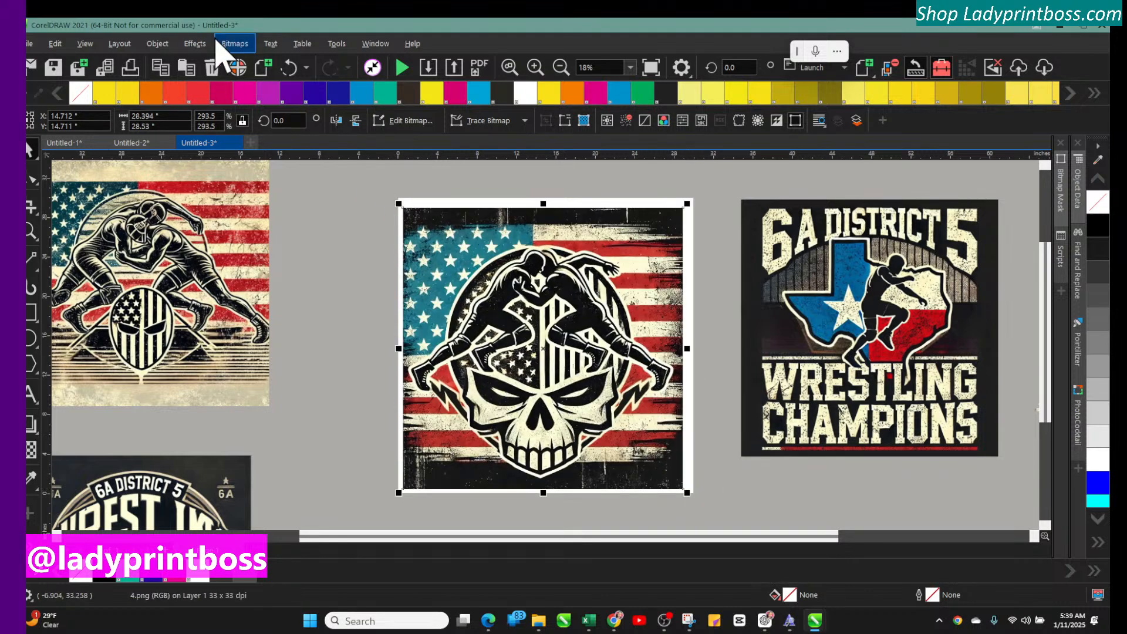
pyautogui.moveTo(461, 257); pyautogui.dragTo(464, 253)
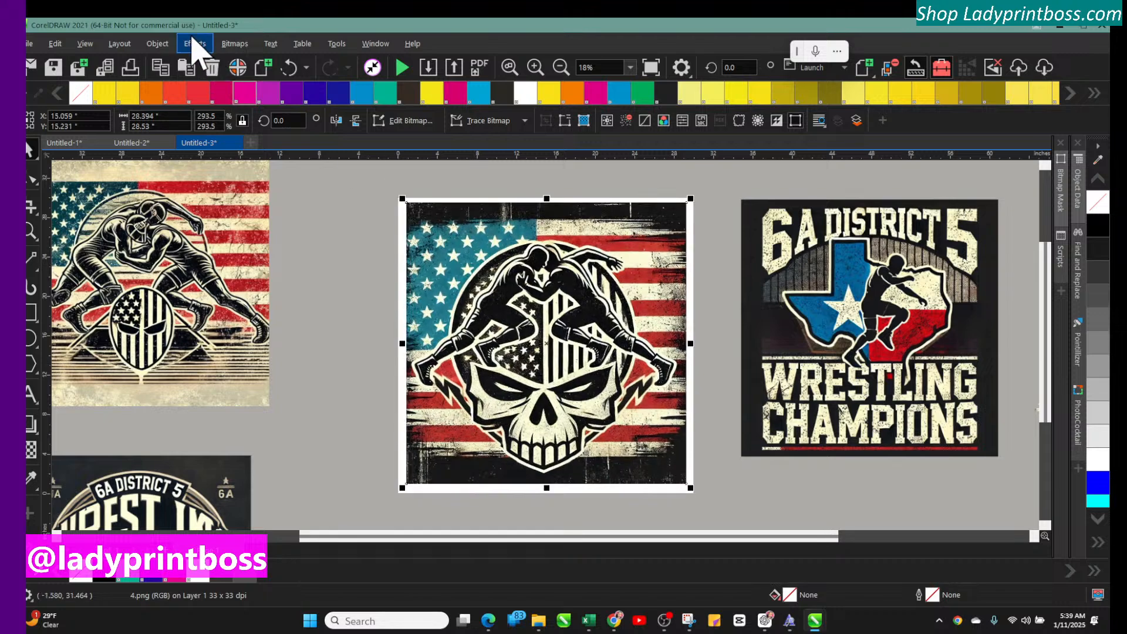
# Step: Convert the artwork to a 300 dpi CMYK Color (32-bit) bitmap with anti-aliasing and no transparent background
pyautogui.click(235, 44)
pyautogui.click(305, 32)
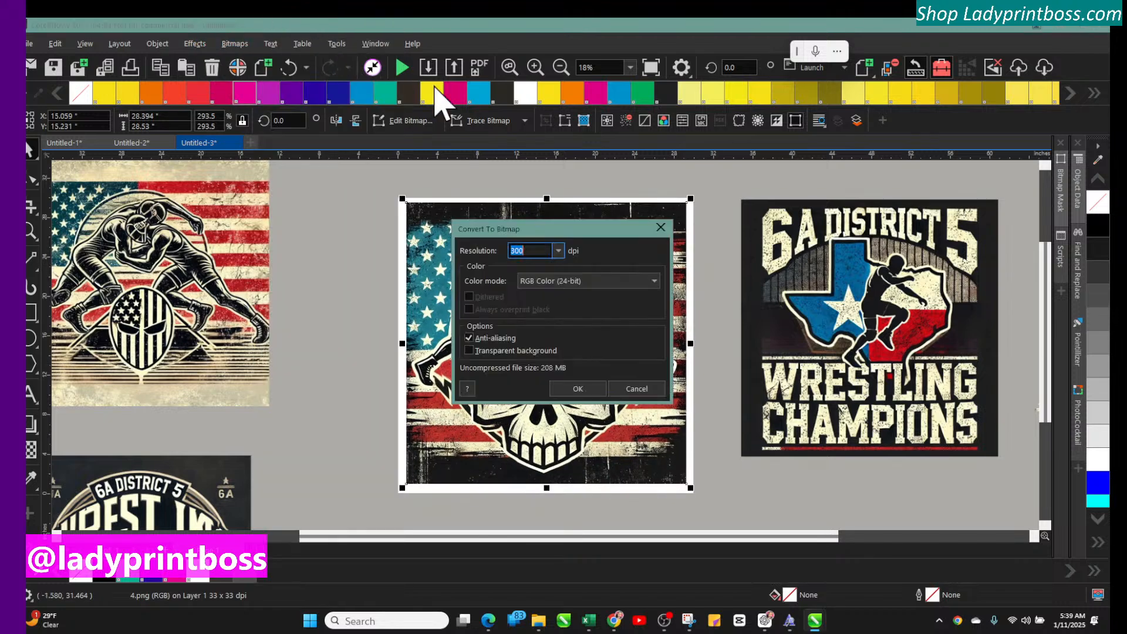
pyautogui.click(549, 281)
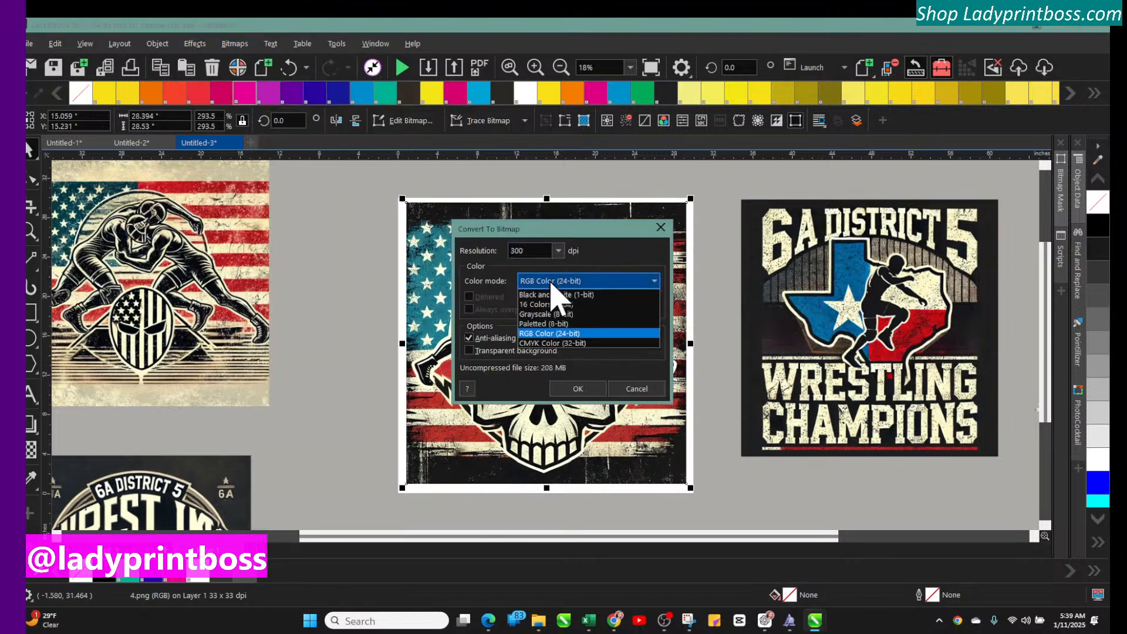
pyautogui.click(551, 343)
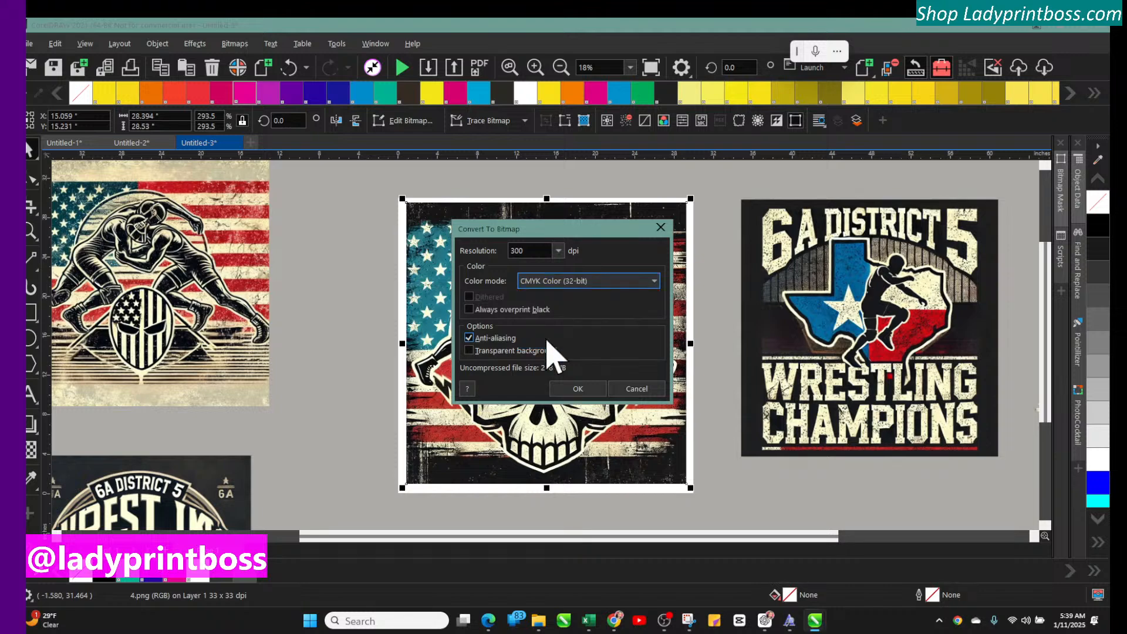
pyautogui.click(469, 351)
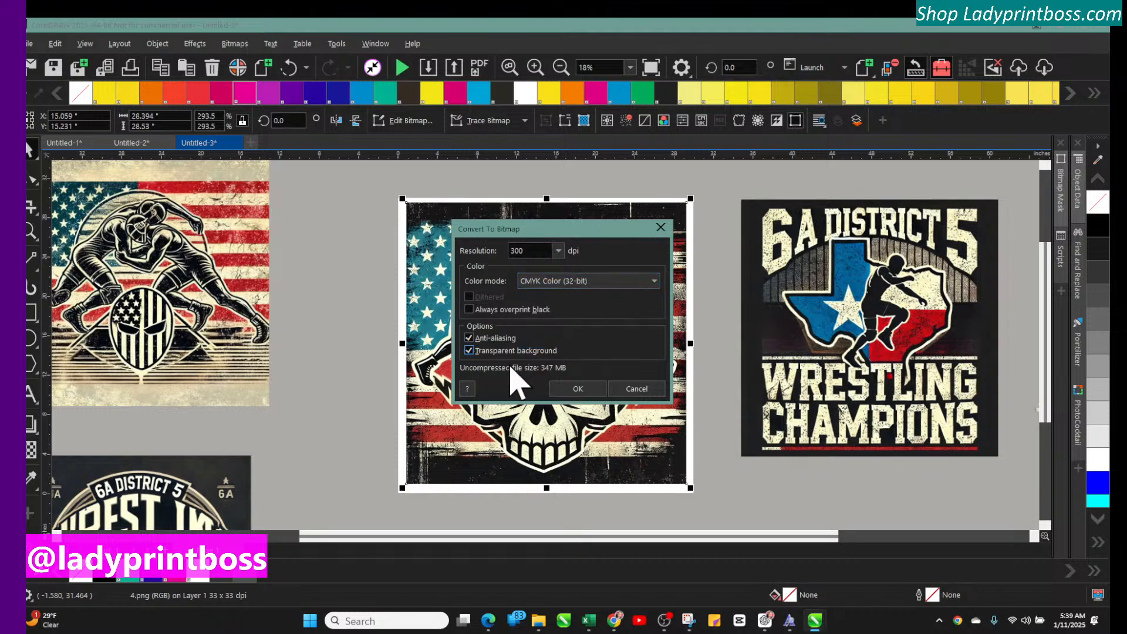
pyautogui.click(469, 351)
pyautogui.click(576, 390)
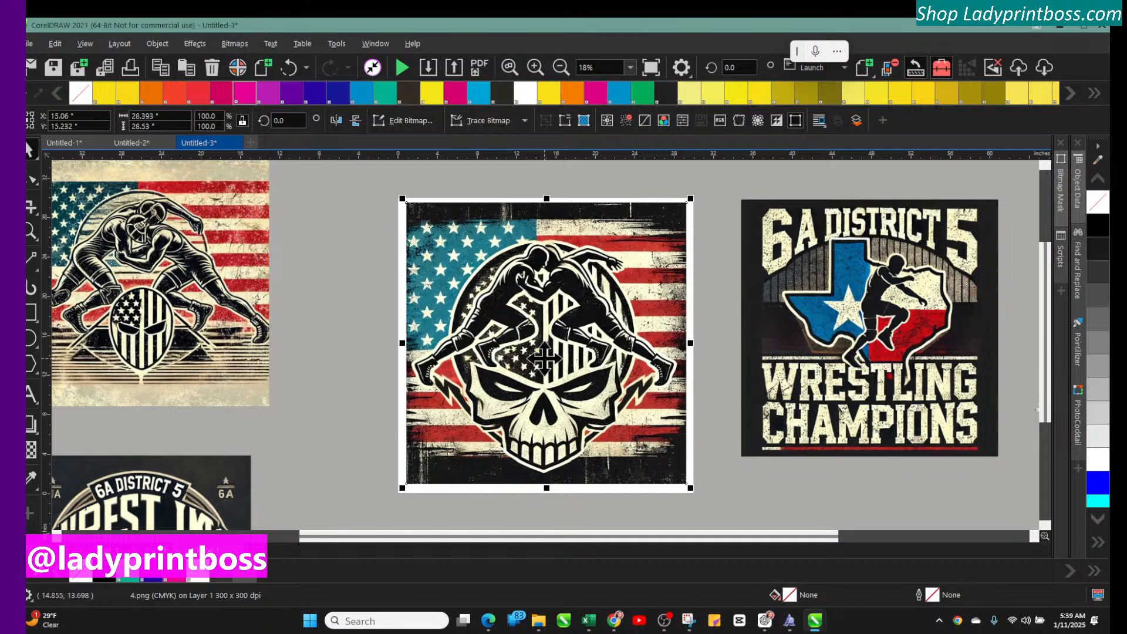
# Step: Apply Auto Adjust to the converted skull-and-flag bitmap
pyautogui.click(476, 346)
pyautogui.click(235, 43)
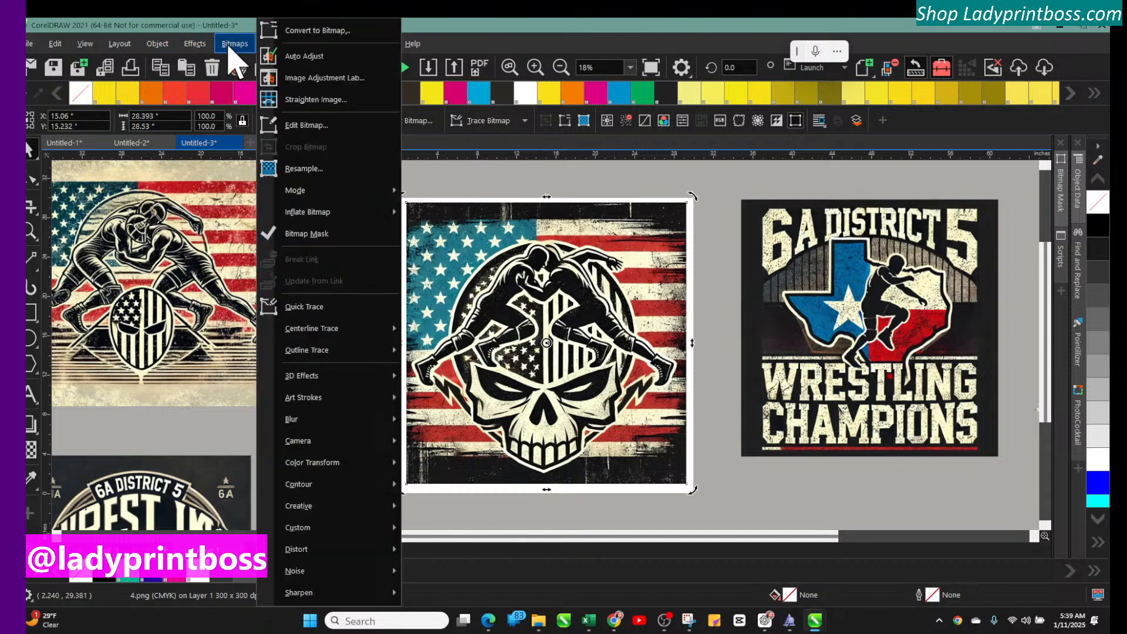
pyautogui.click(284, 51)
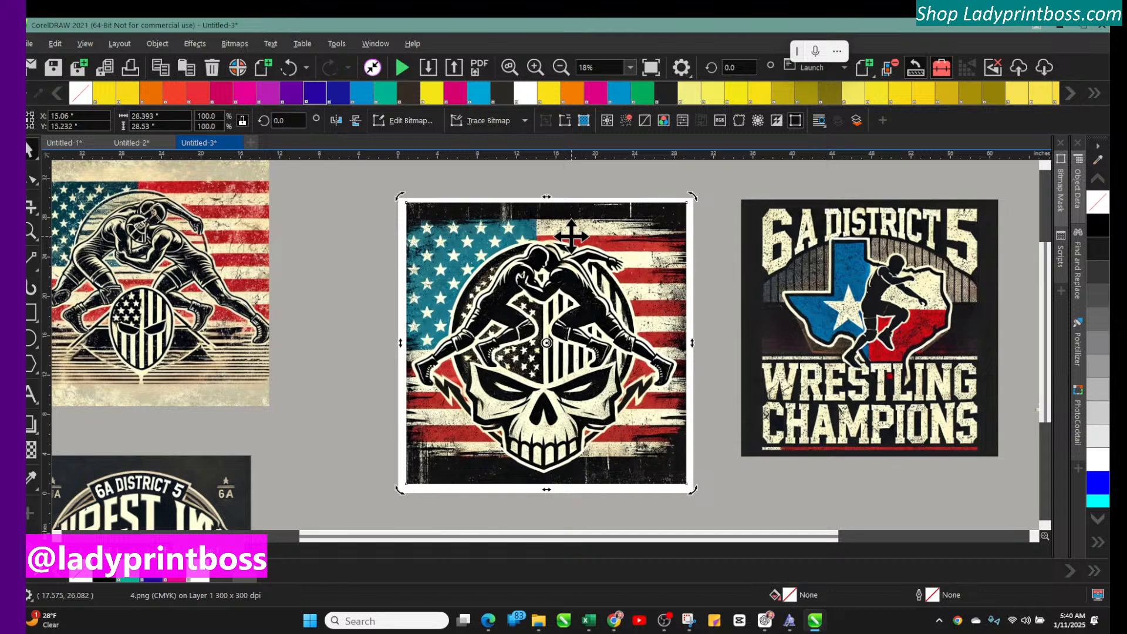
# Step: Inspect the skull bitmap up close and check its size and resolution in the Resample settings without changing them
pyautogui.click(534, 67)
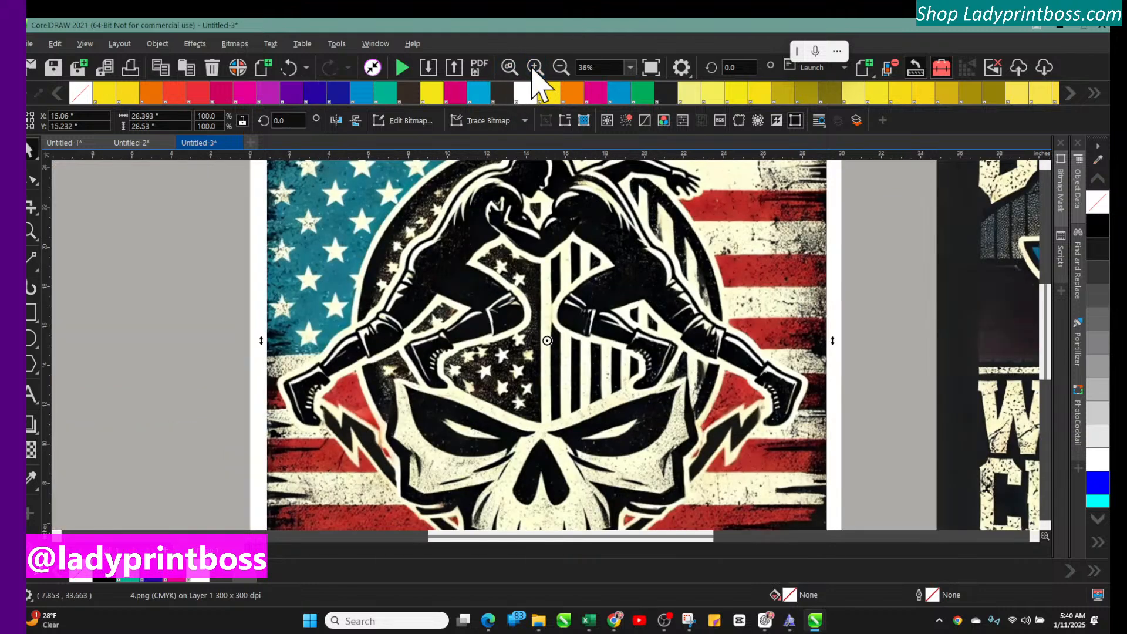
pyautogui.click(437, 240)
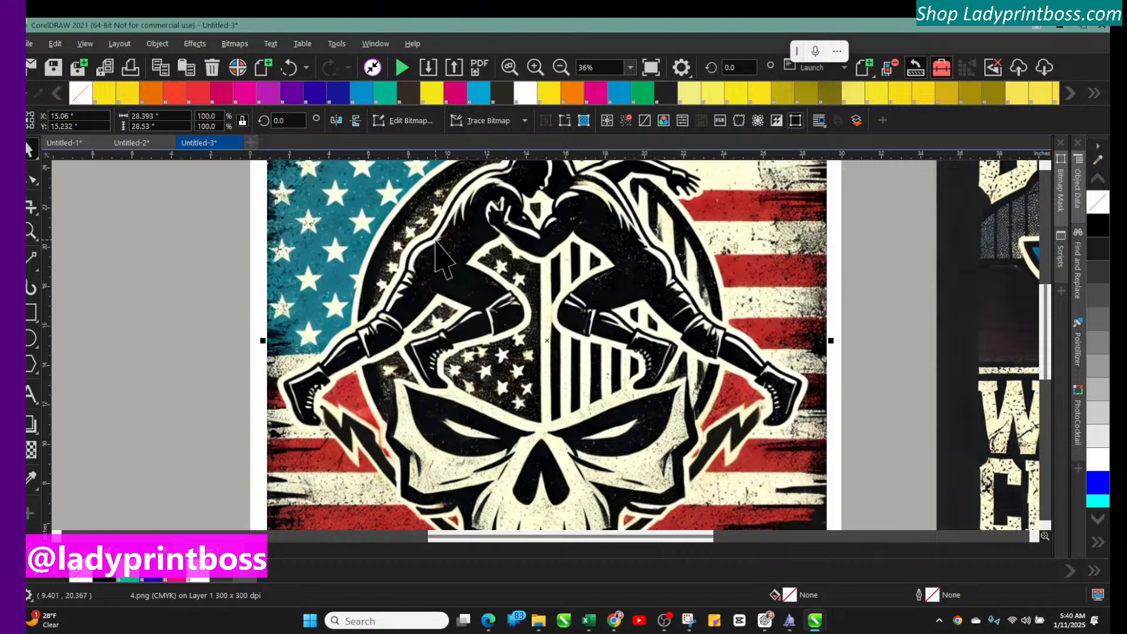
pyautogui.click(561, 68)
pyautogui.click(562, 218)
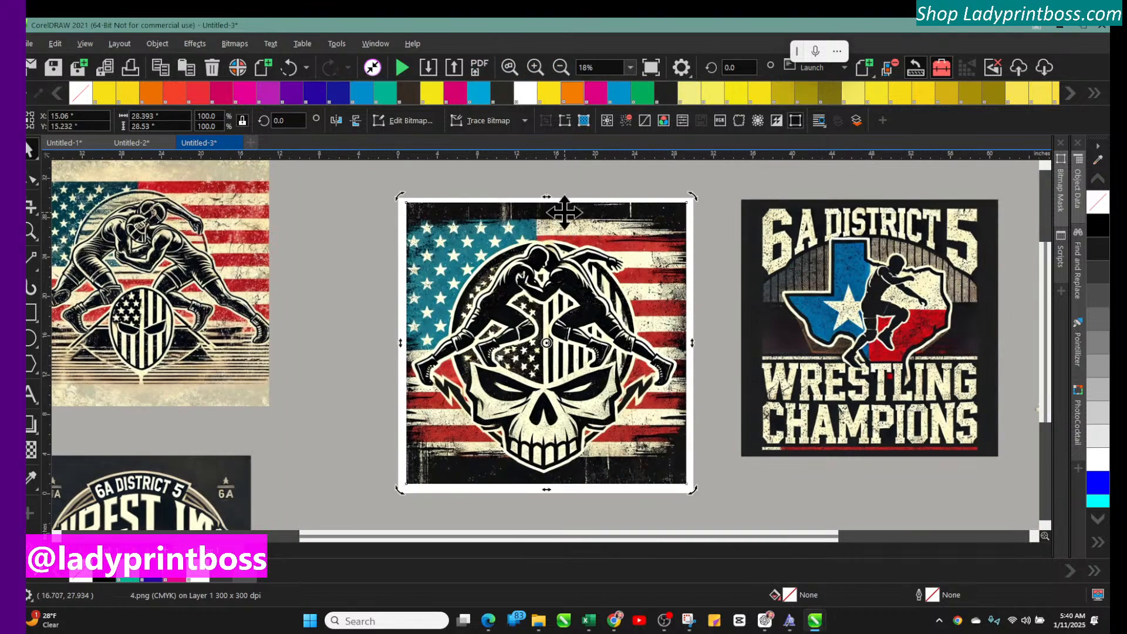
pyautogui.click(583, 121)
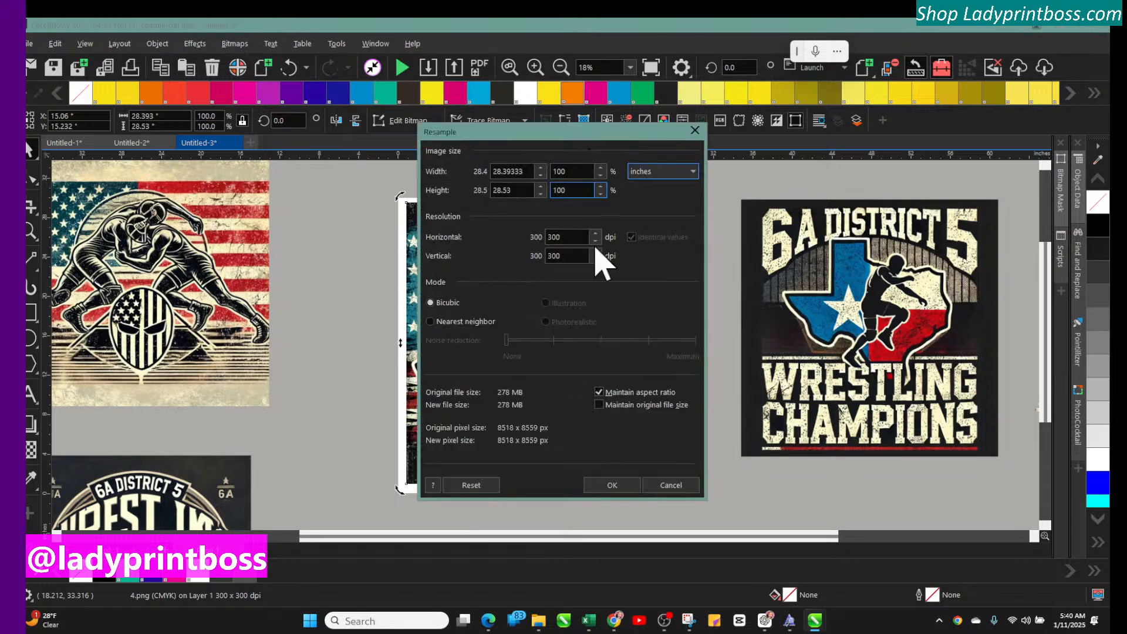
pyautogui.click(670, 486)
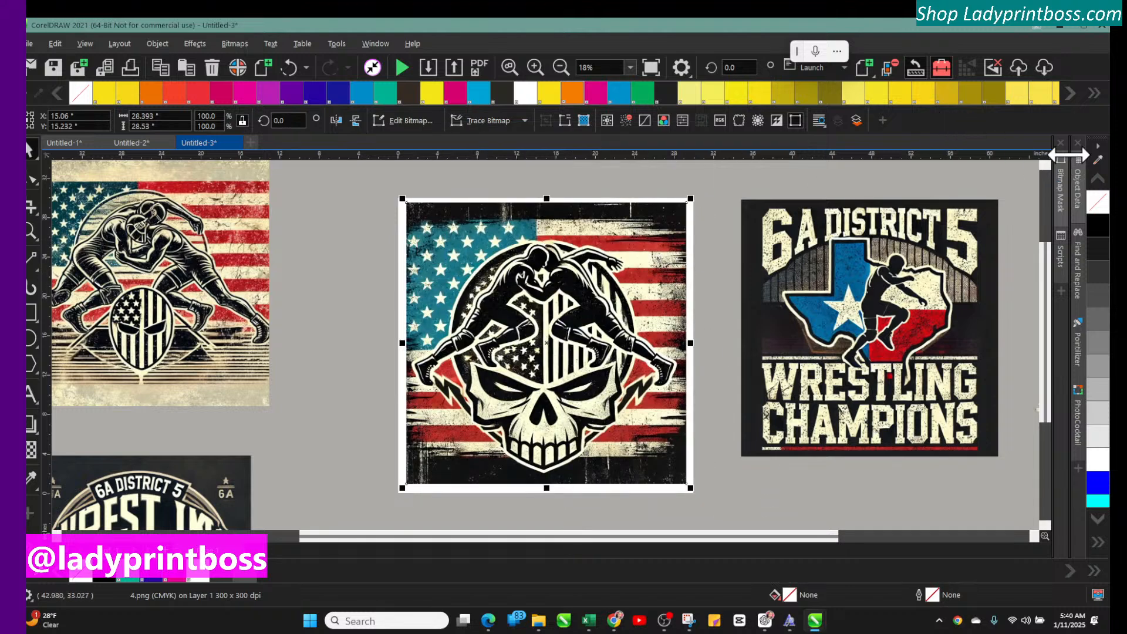
# Step: Check the artwork's black area with the colour eyedropper and deselect the bitmap
pyautogui.click(1098, 159)
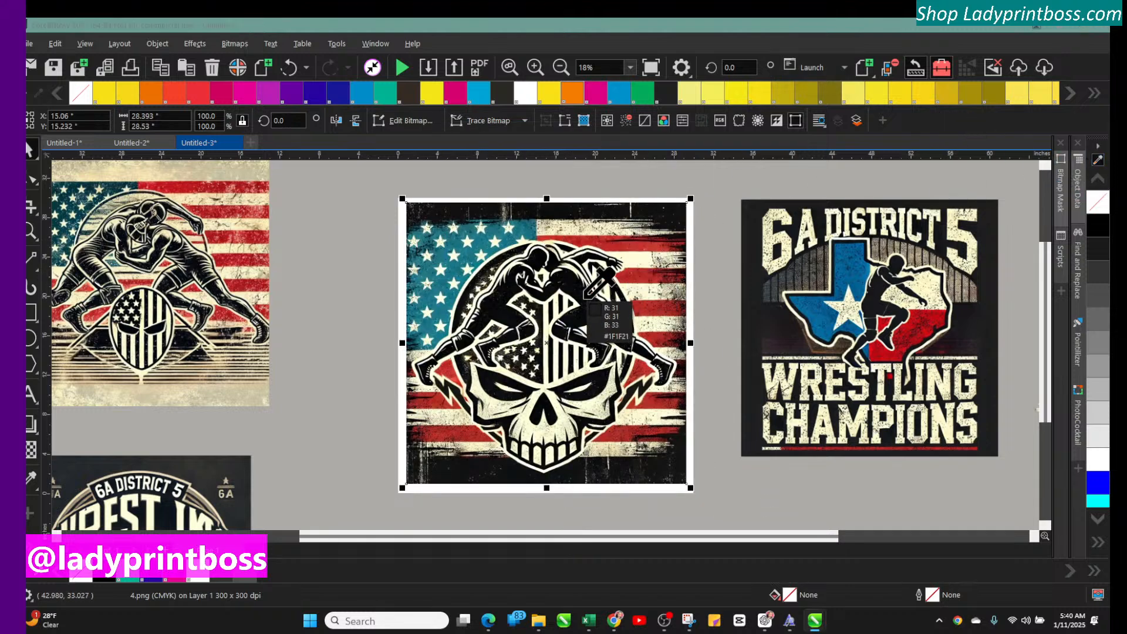
pyautogui.click(693, 203)
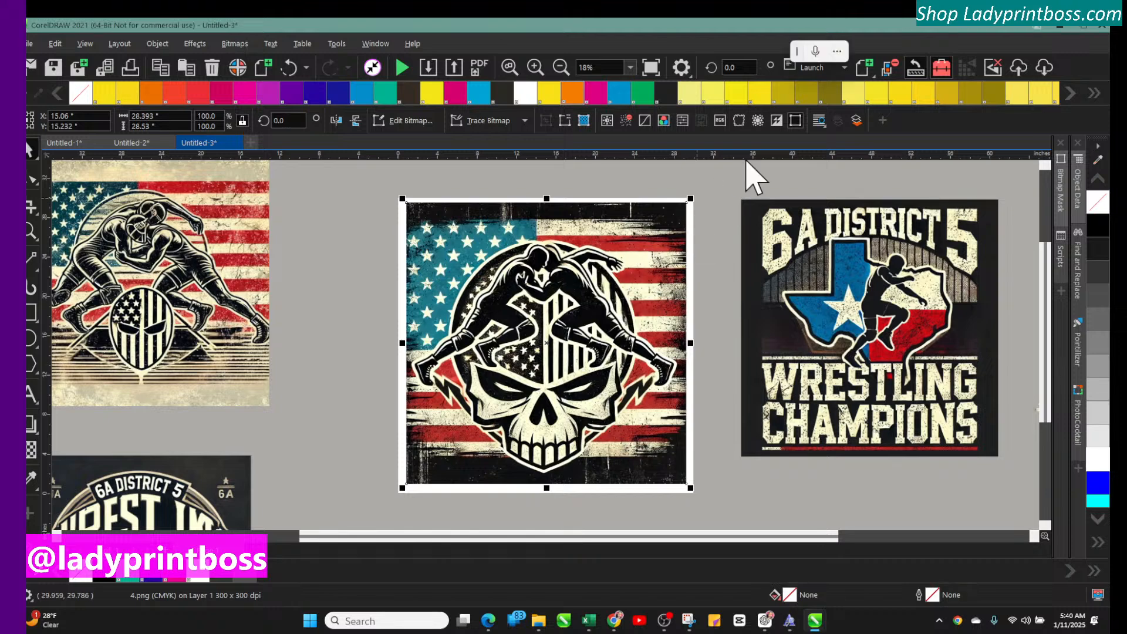
pyautogui.click(782, 182)
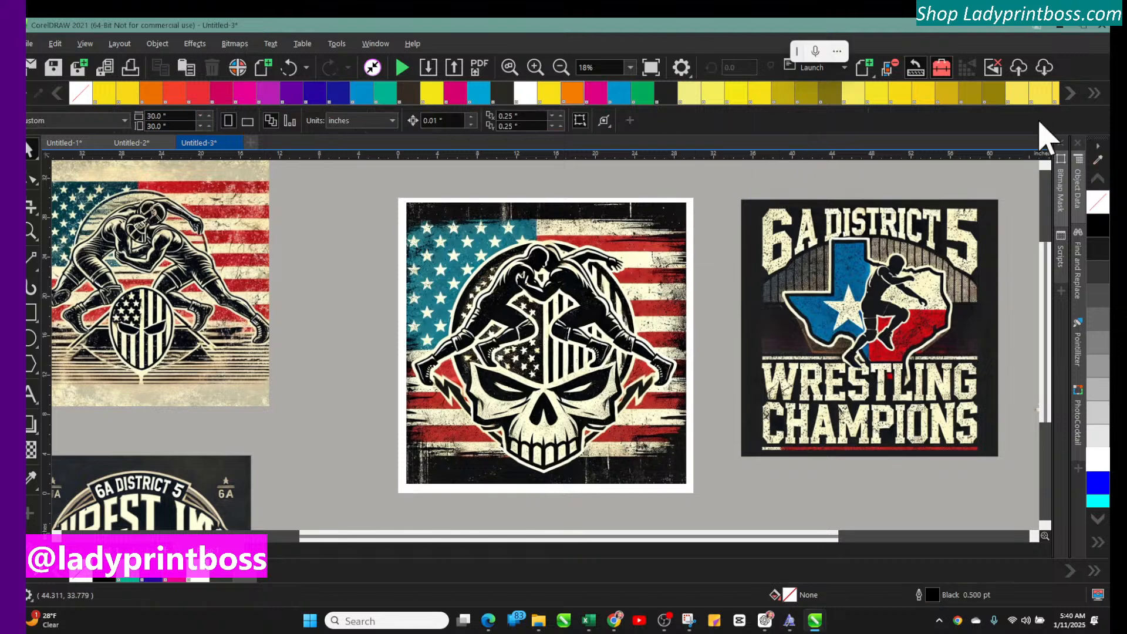
# Step: Display the CMYK palette and sample the black area near the skull artwork's lower edge with that palette's eyedropper
pyautogui.click(866, 71)
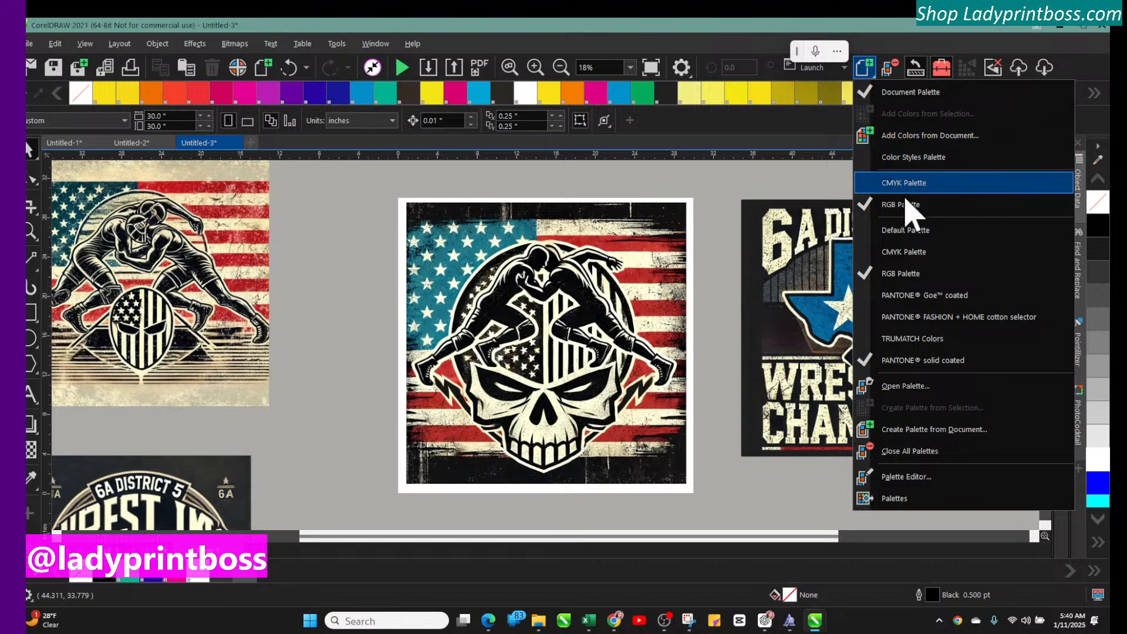
pyautogui.click(907, 183)
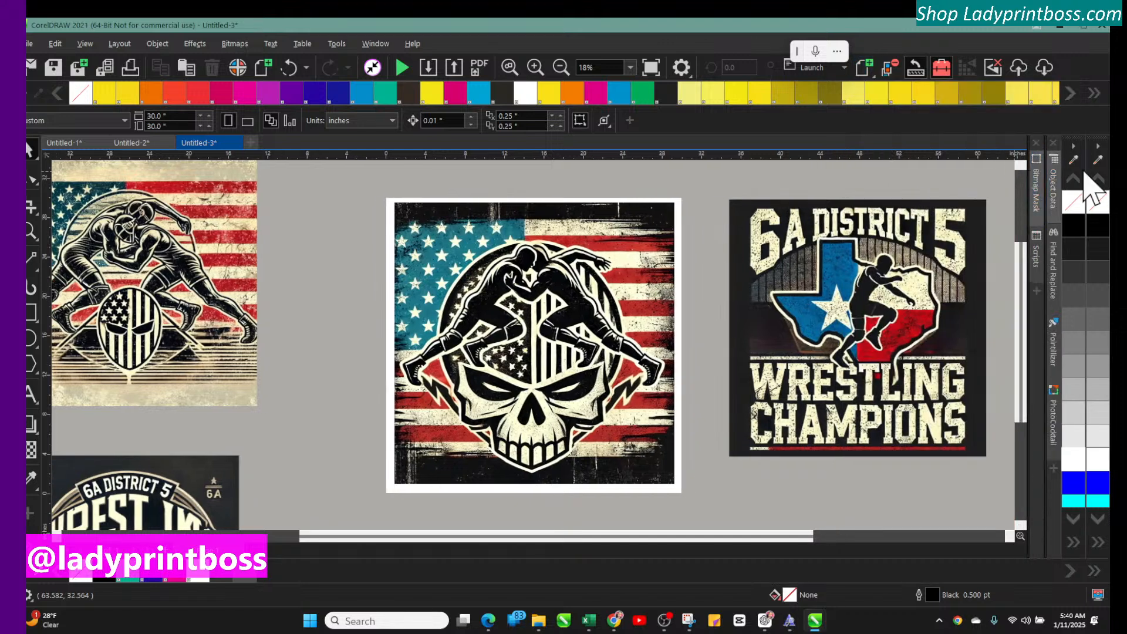
pyautogui.click(1073, 159)
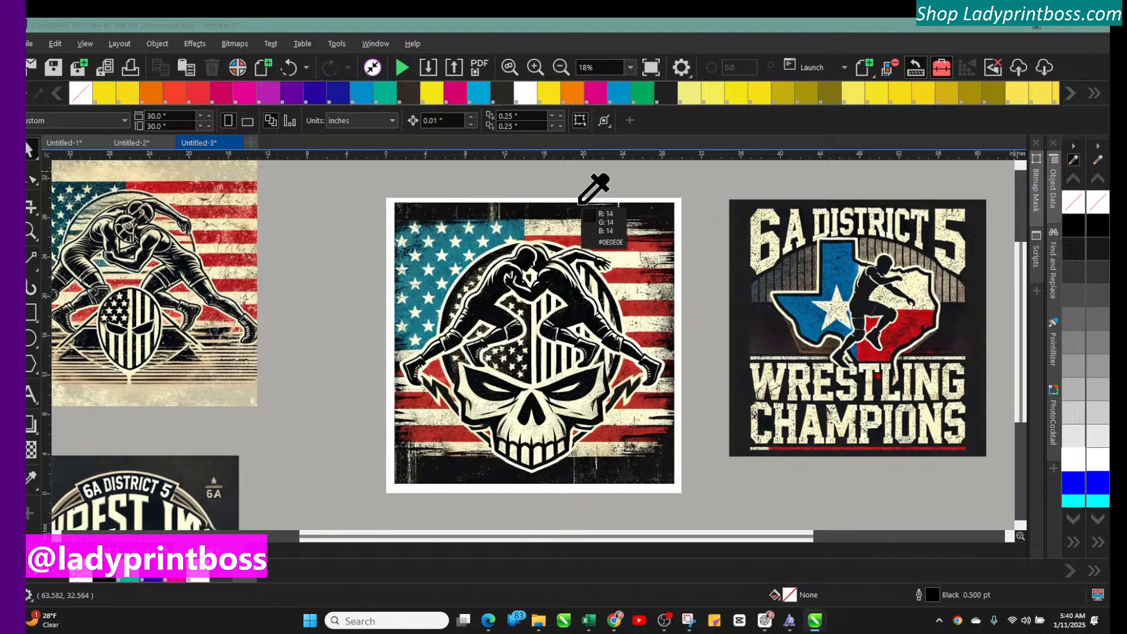
pyautogui.click(609, 472)
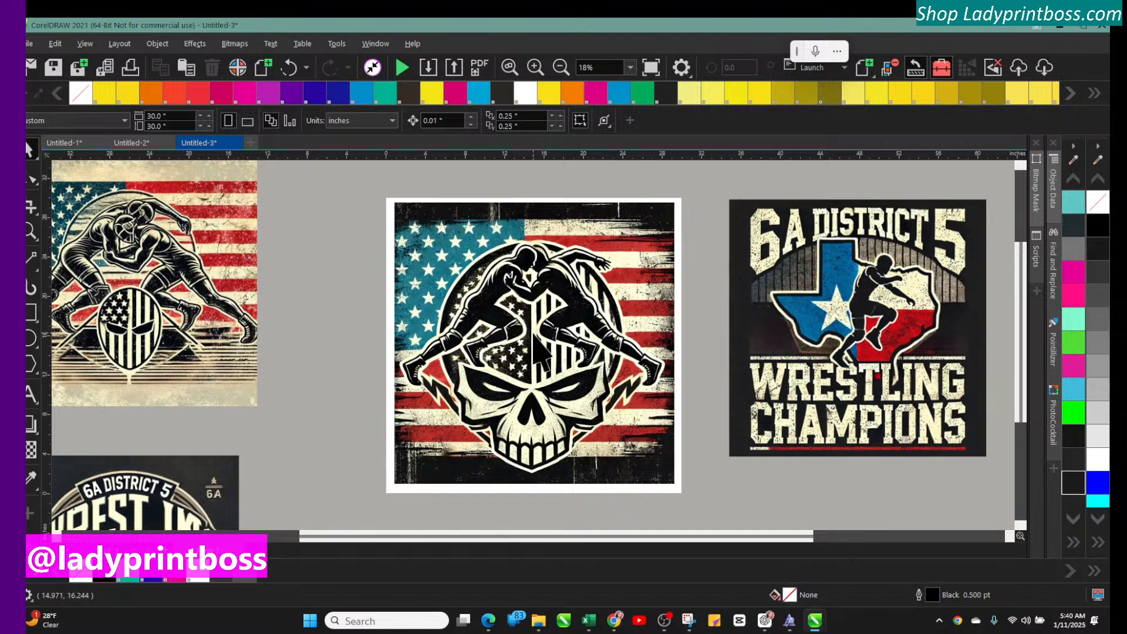
# Step: Try raising the skull bitmap's Master channel lightness to 59 with Hue/Saturation/Lightness
pyautogui.click(532, 333)
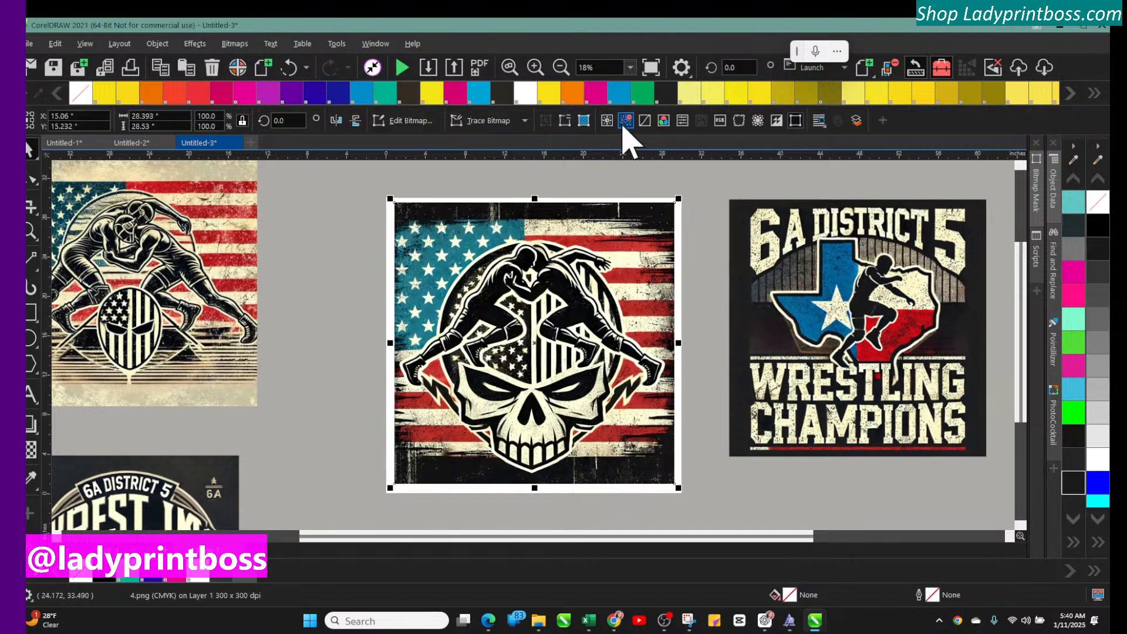
pyautogui.click(663, 121)
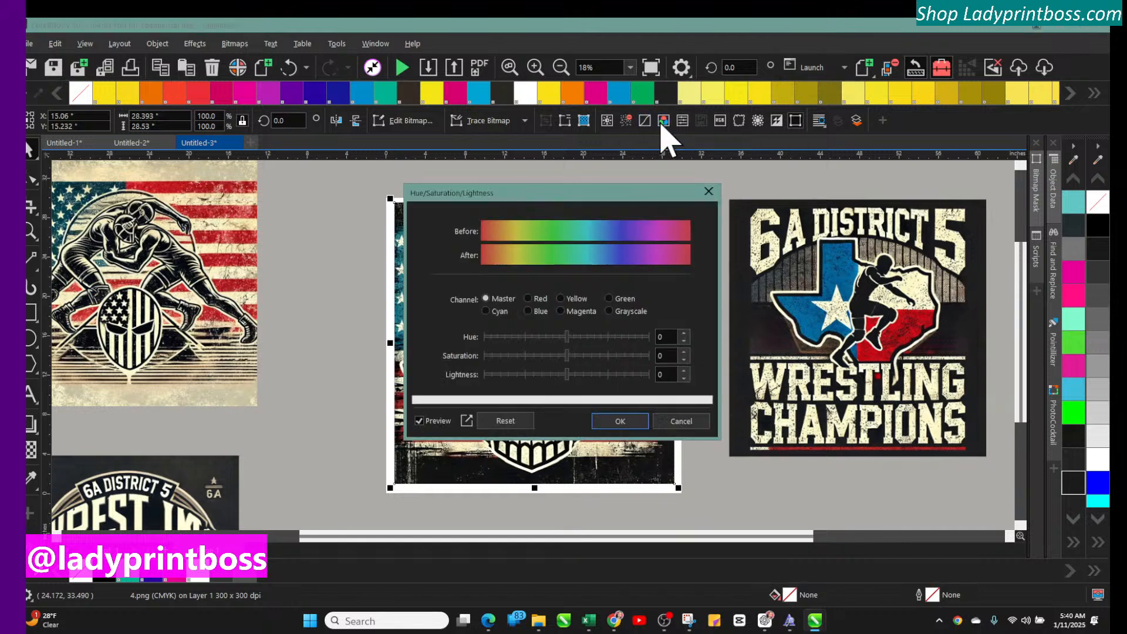
pyautogui.moveTo(555, 194); pyautogui.dragTo(830, 177)
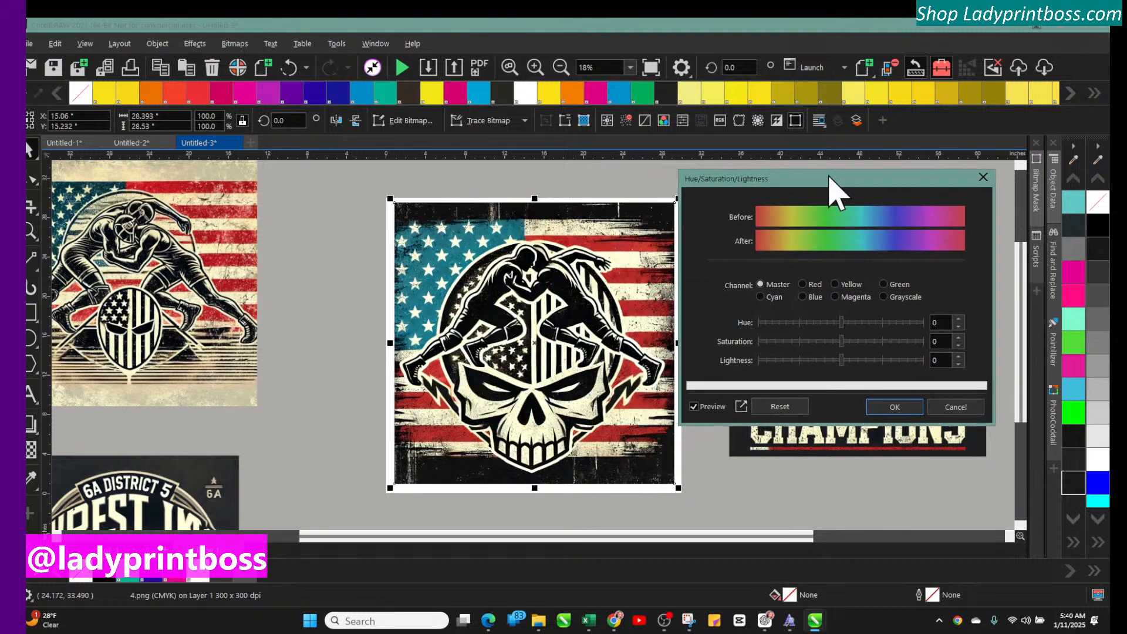
pyautogui.click(856, 361)
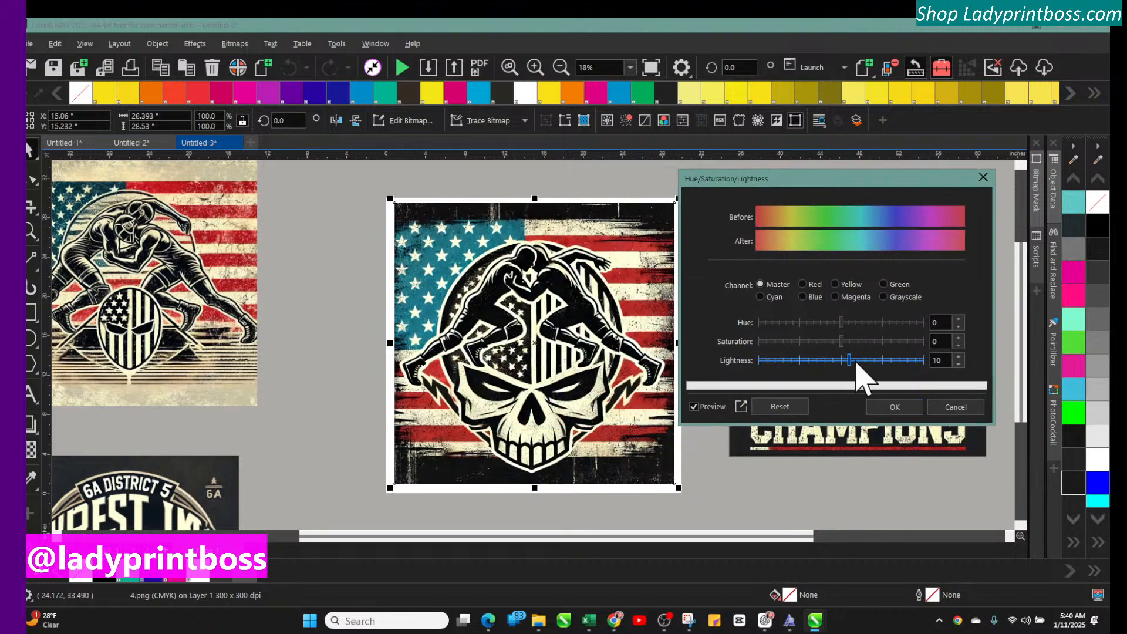
pyautogui.moveTo(856, 361); pyautogui.dragTo(892, 373)
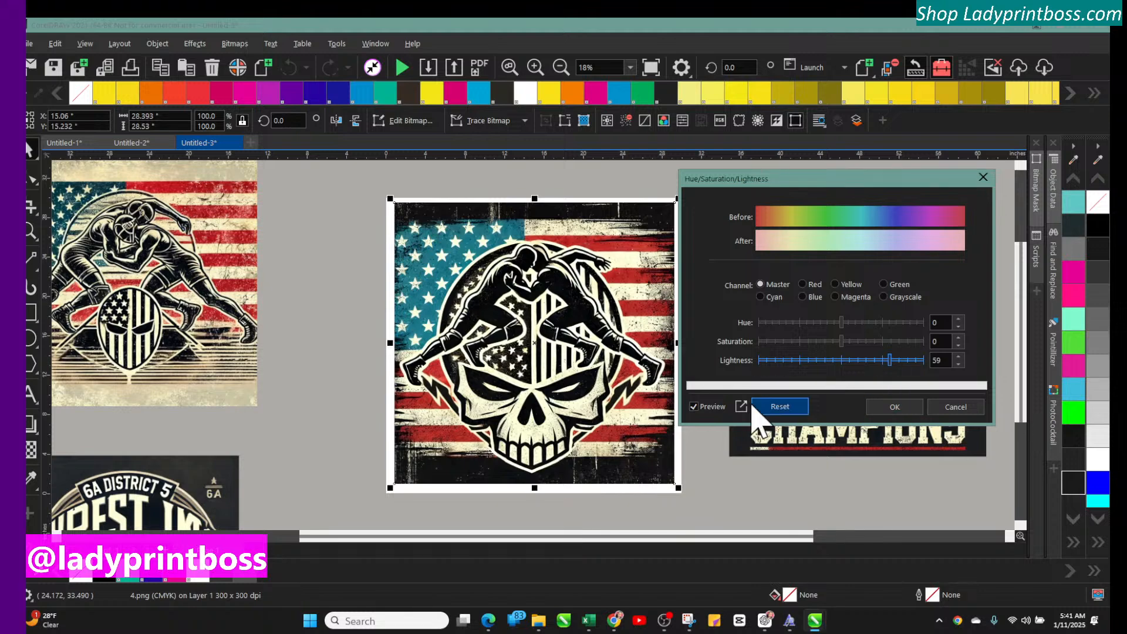
# Step: Compare the skull artwork side by side before and after the Master lightness change, examining the wrestlers and stars up close
pyautogui.click(694, 405)
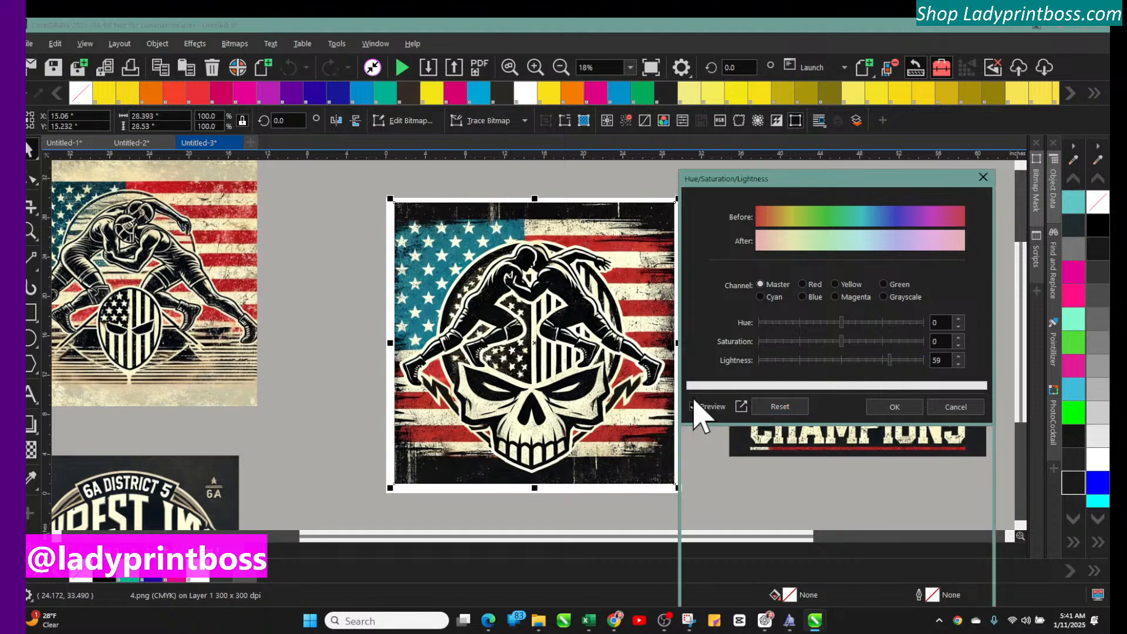
pyautogui.moveTo(587, 179); pyautogui.dragTo(442, 182)
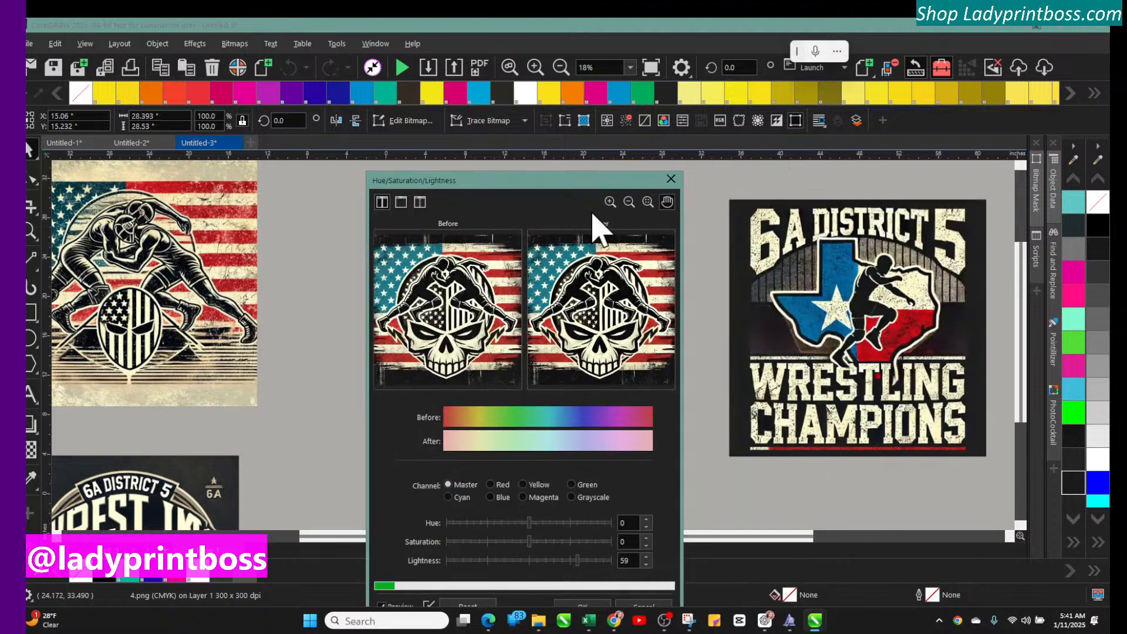
pyautogui.click(610, 202)
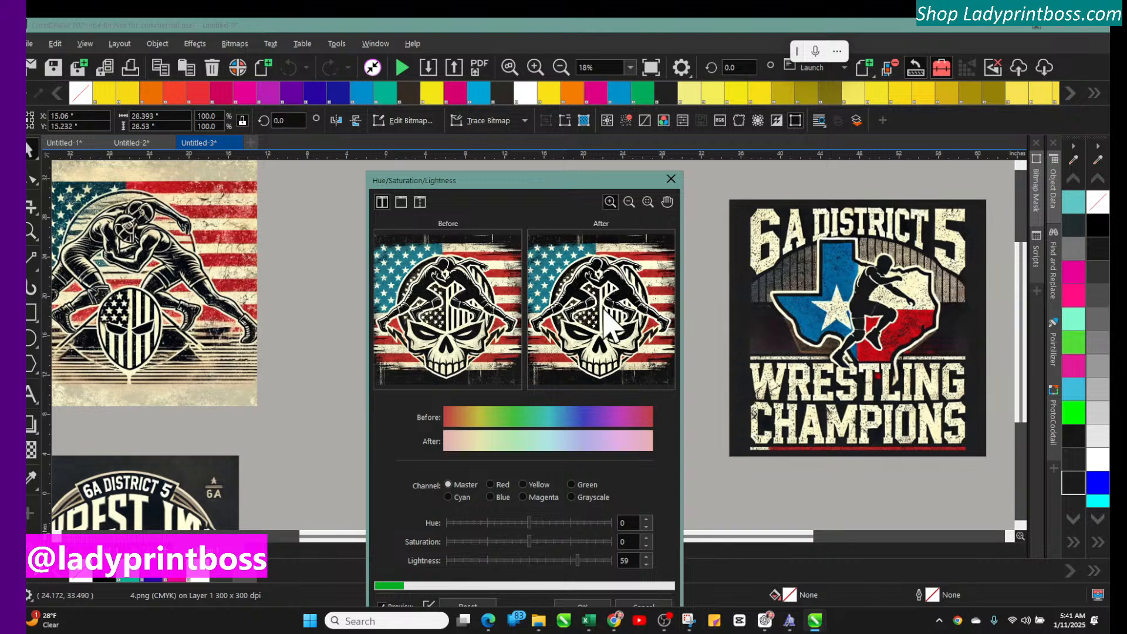
pyautogui.click(604, 317)
pyautogui.click(599, 311)
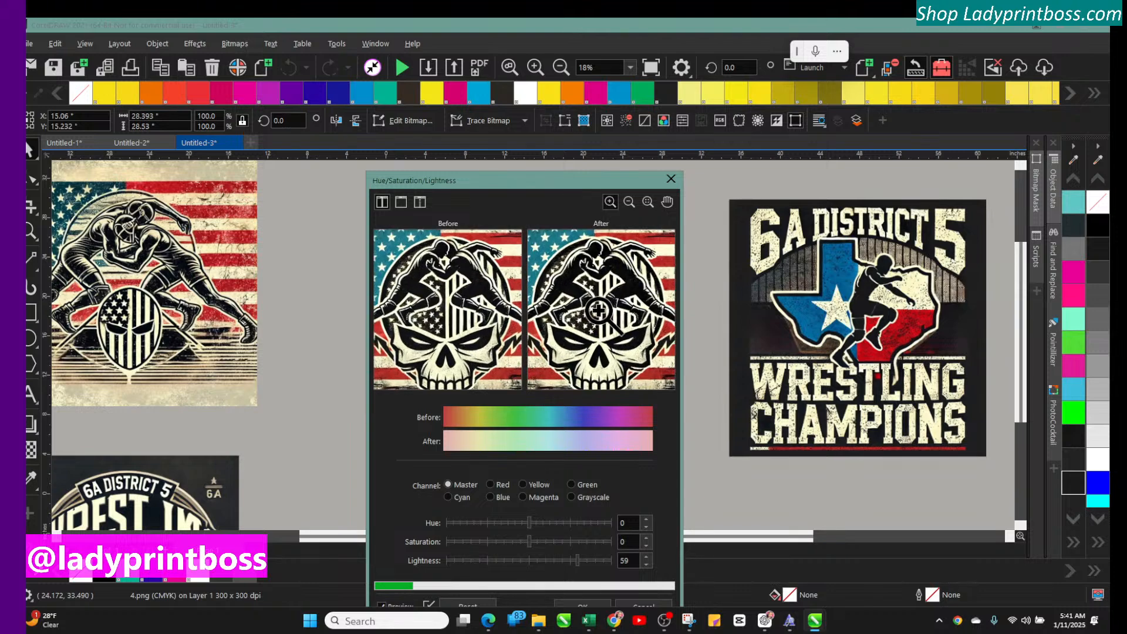
pyautogui.click(598, 311)
pyautogui.click(598, 311)
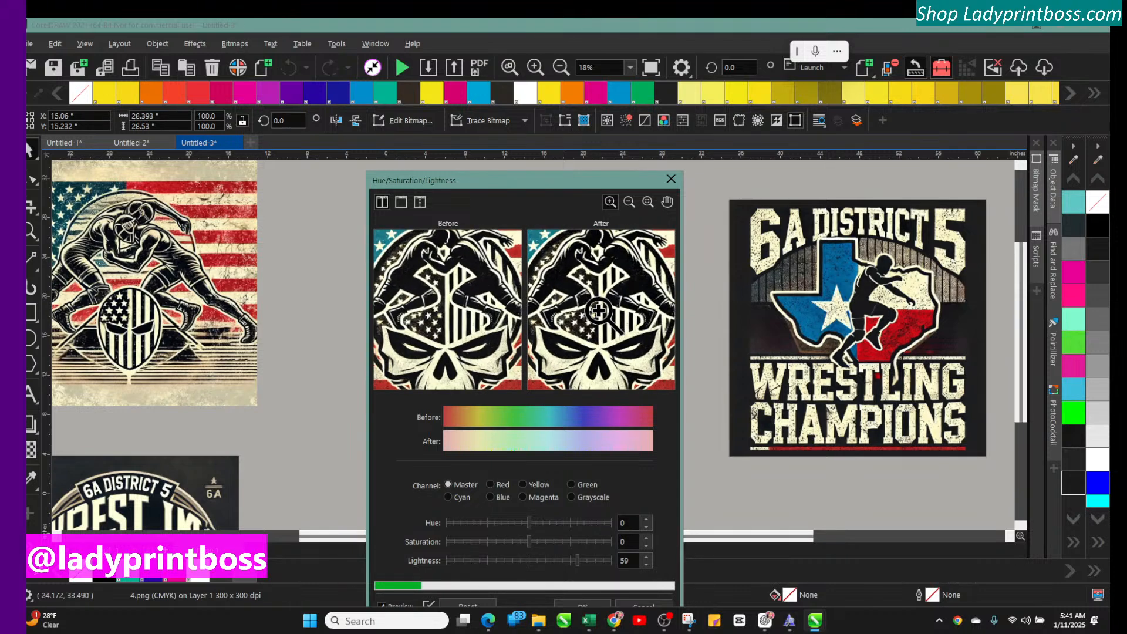
pyautogui.click(598, 311)
pyautogui.click(600, 314)
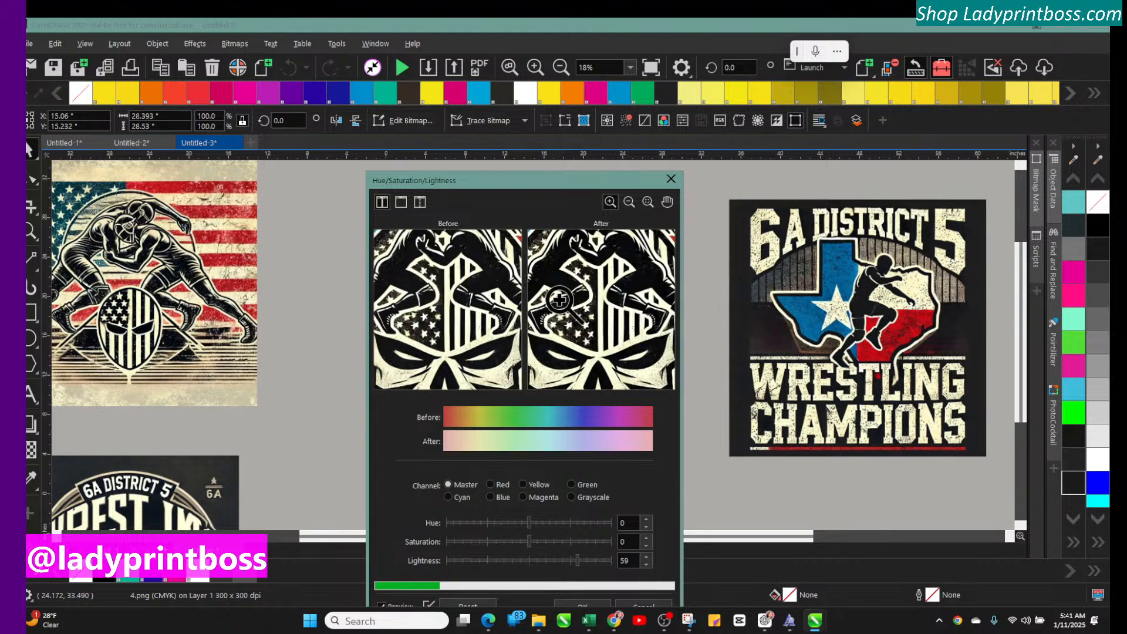
pyautogui.moveTo(507, 182); pyautogui.dragTo(509, 144)
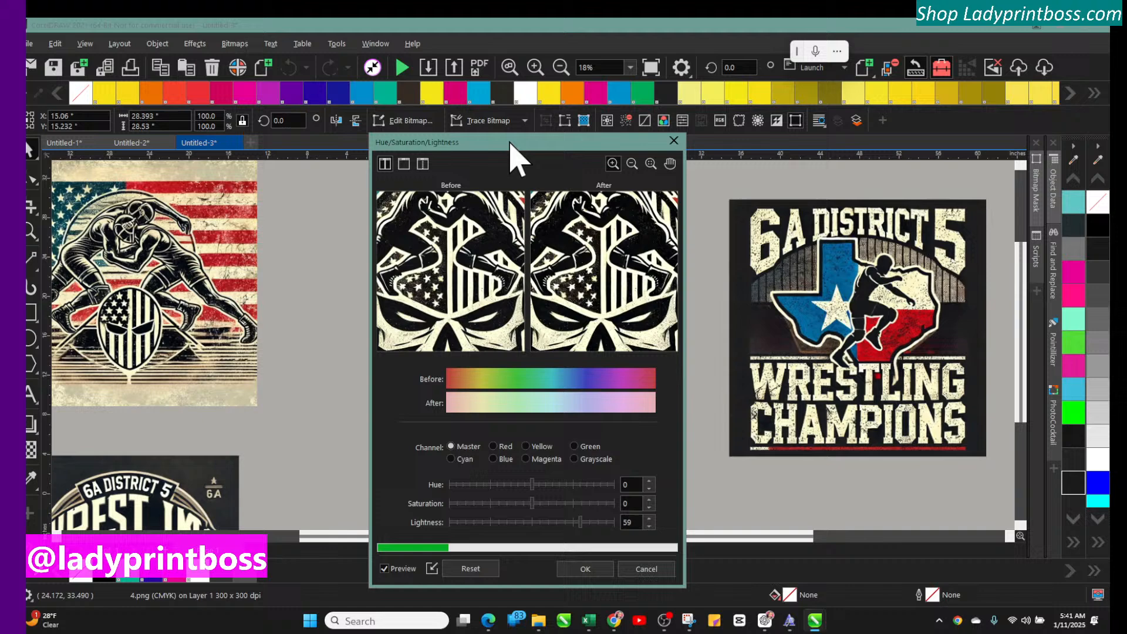
pyautogui.click(527, 304)
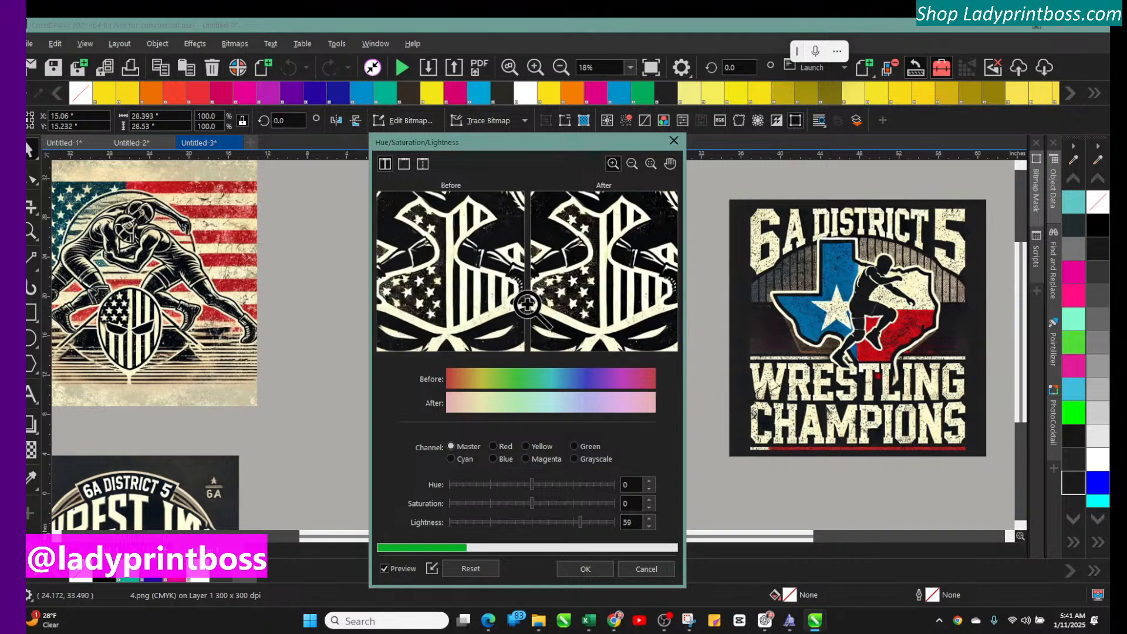
pyautogui.scroll(-4, 527, 304)
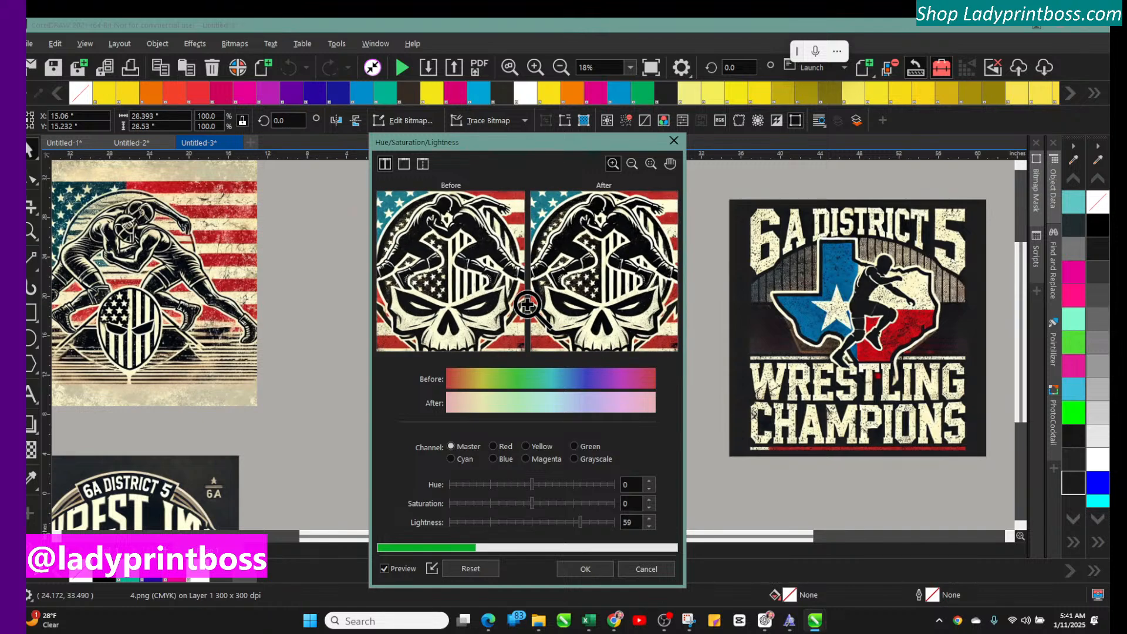
pyautogui.scroll(-1, 527, 304)
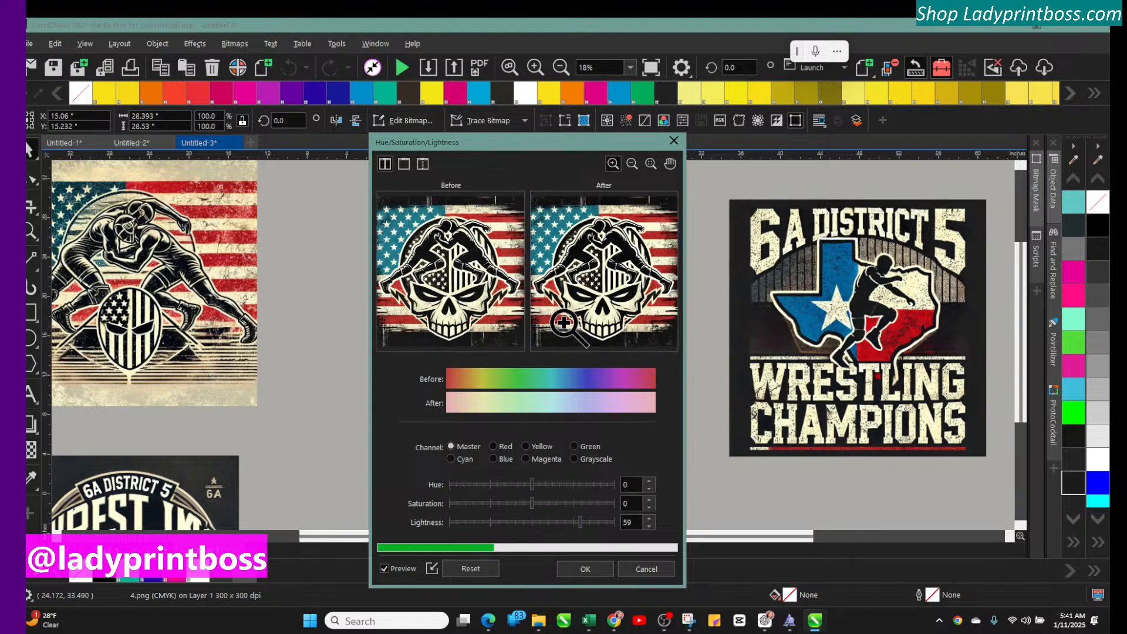
# Step: Try a Blue channel lightness of 66 and examine its effect on the stars and black areas in the before/after preview
pyautogui.click(493, 459)
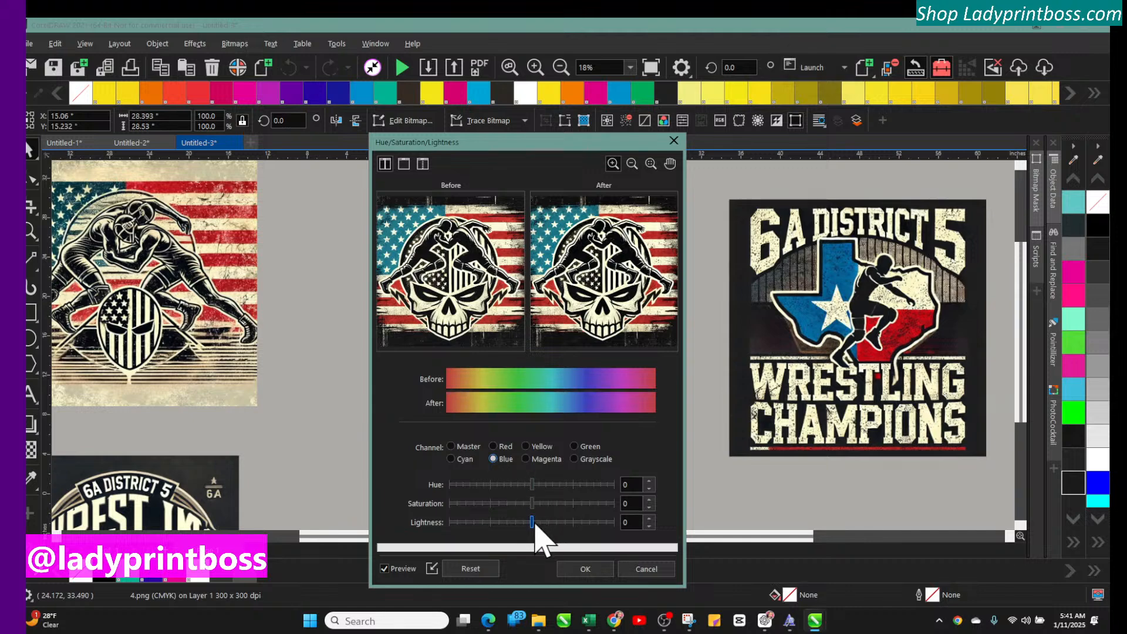
pyautogui.moveTo(533, 522); pyautogui.dragTo(587, 522)
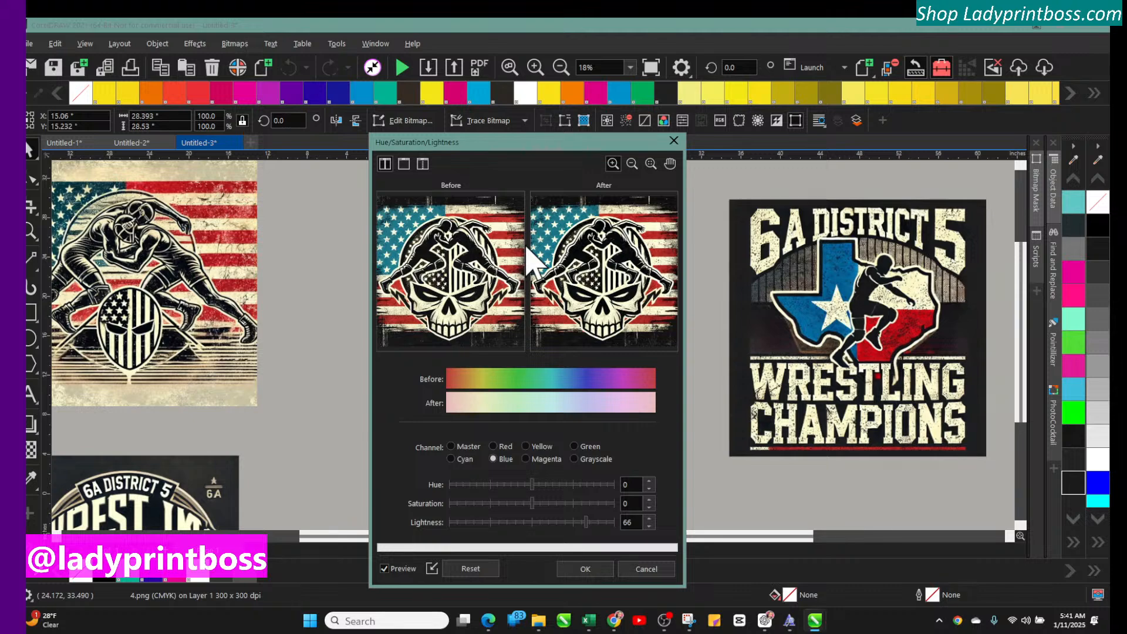
pyautogui.scroll(1, 493, 249)
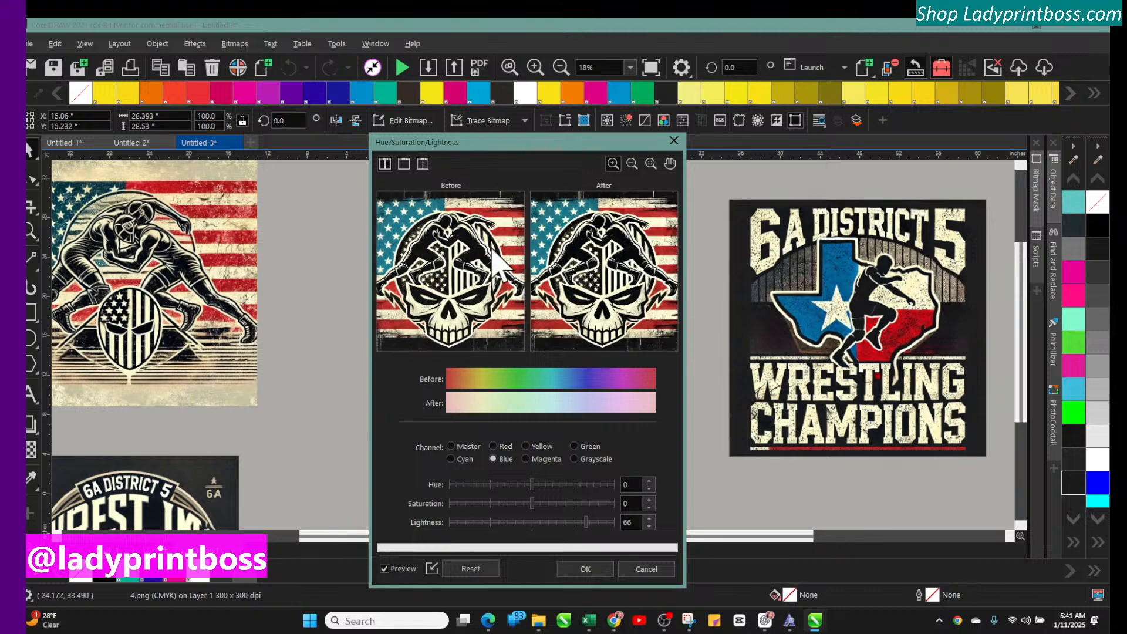
pyautogui.click(597, 292)
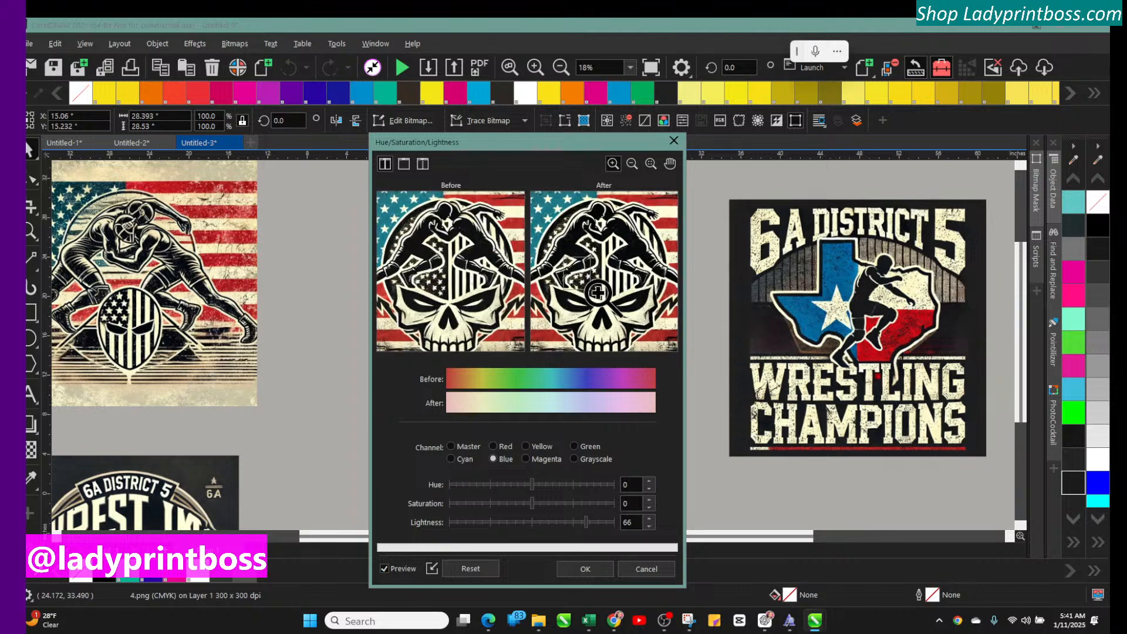
pyautogui.click(598, 293)
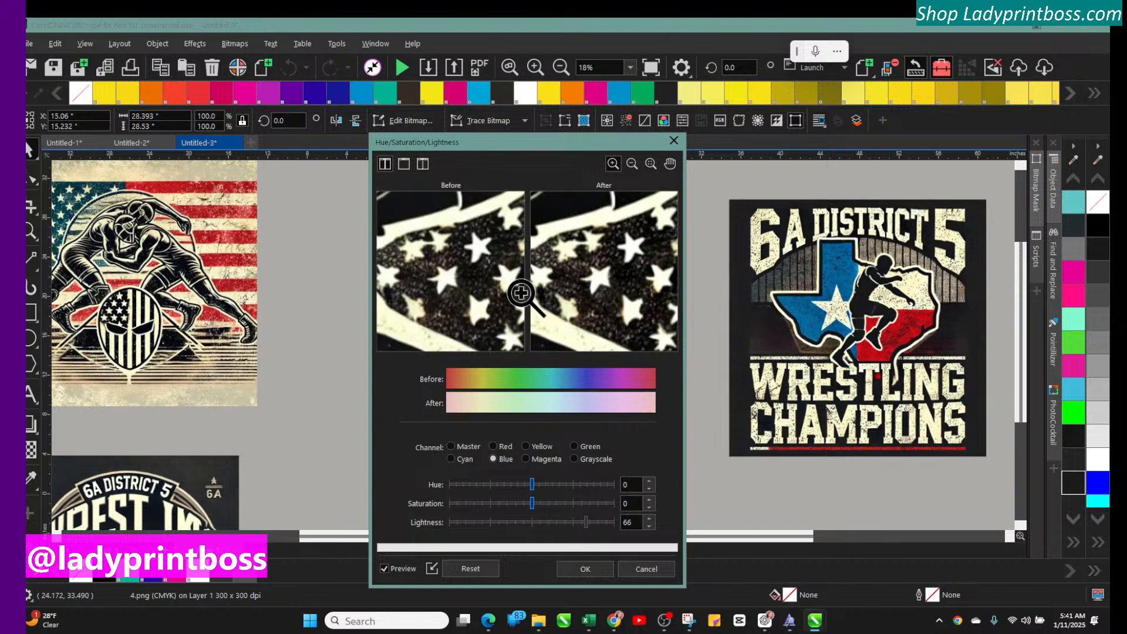
pyautogui.scroll(-3, 521, 293)
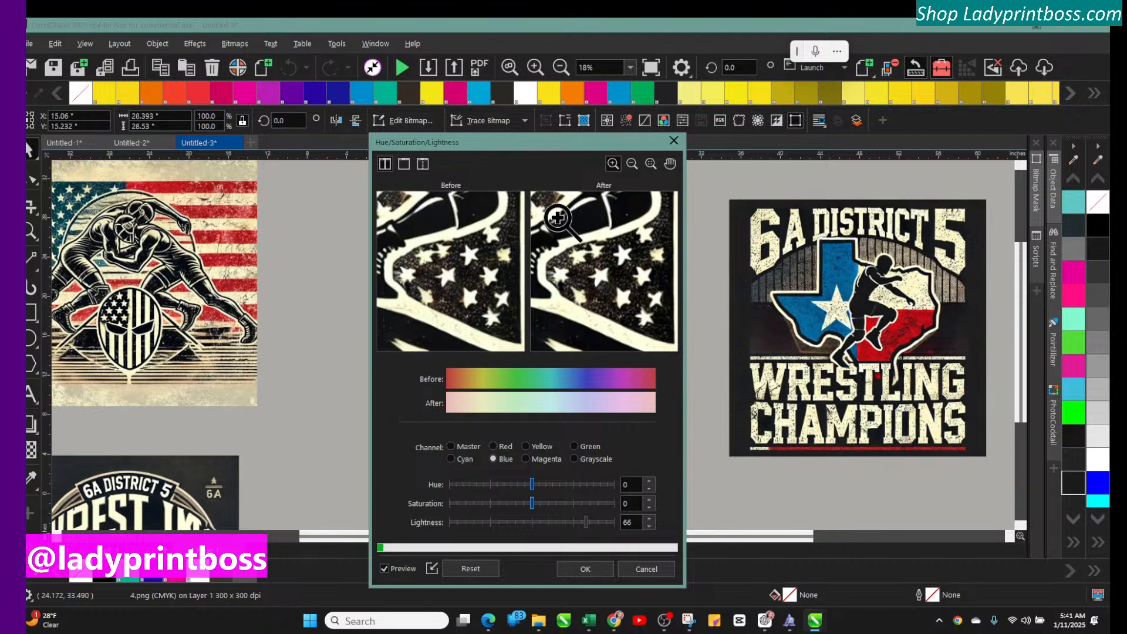
pyautogui.click(612, 212)
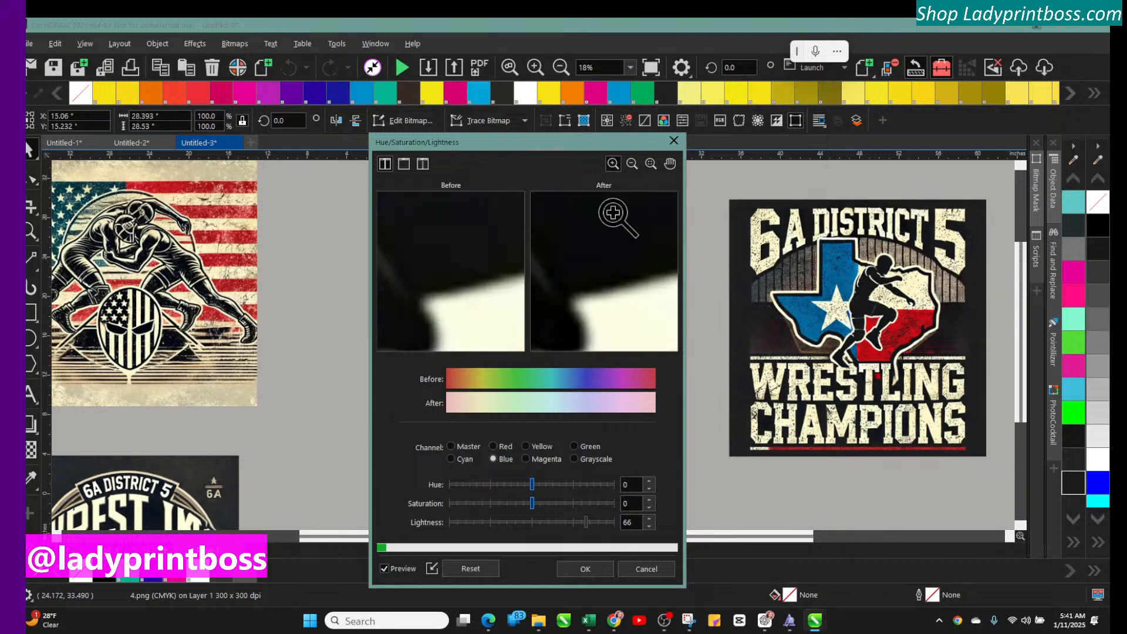
pyautogui.click(628, 165)
pyautogui.click(650, 164)
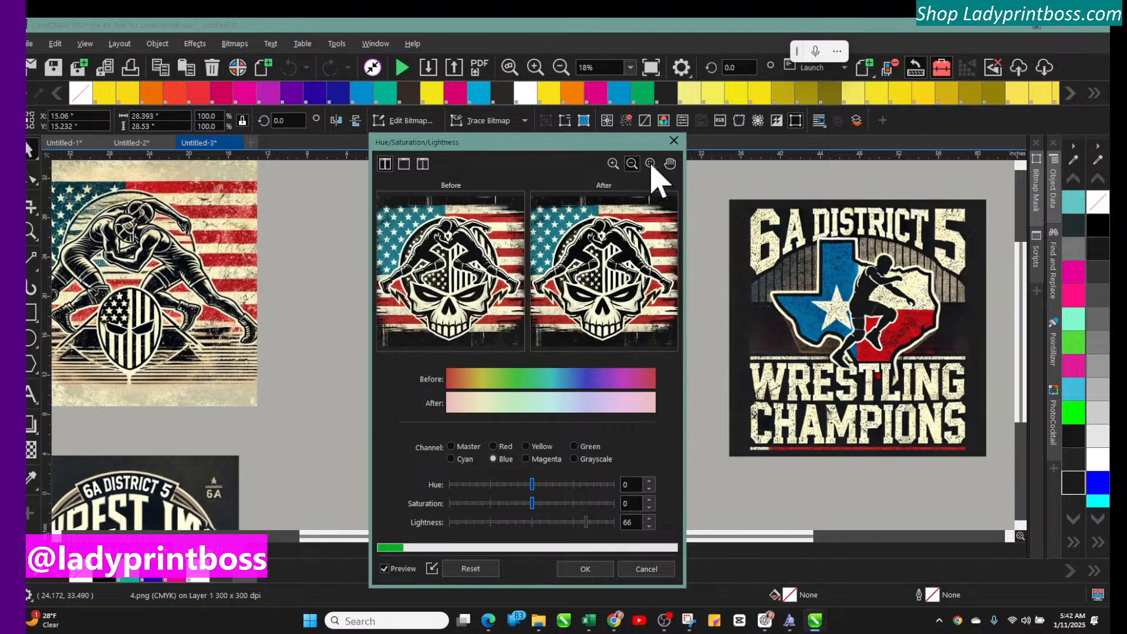
pyautogui.click(670, 164)
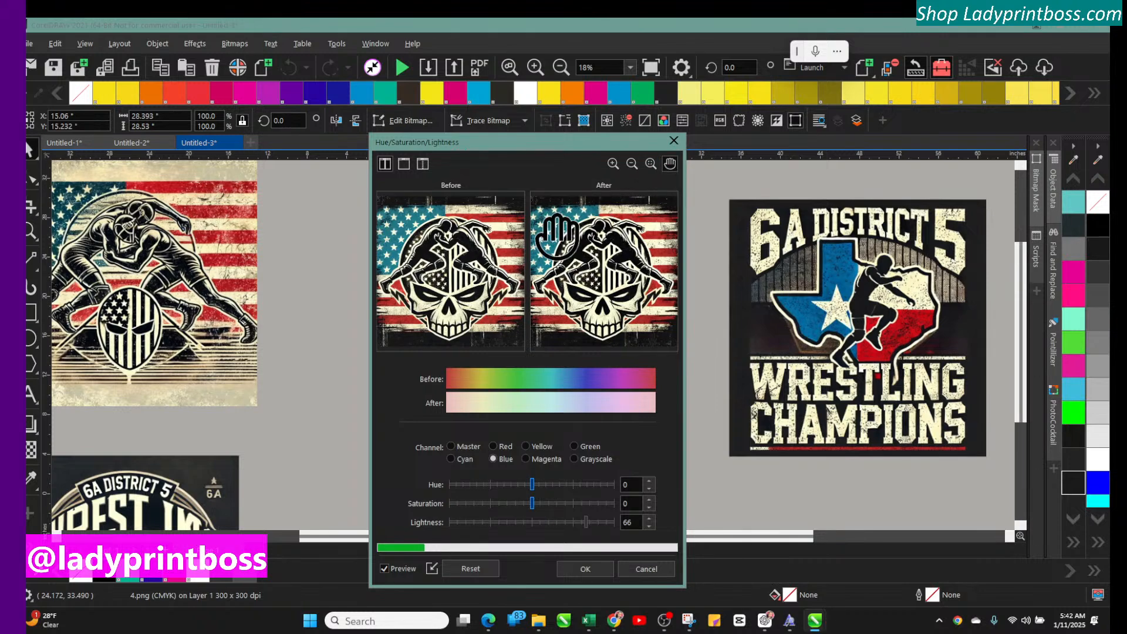
pyautogui.click(612, 165)
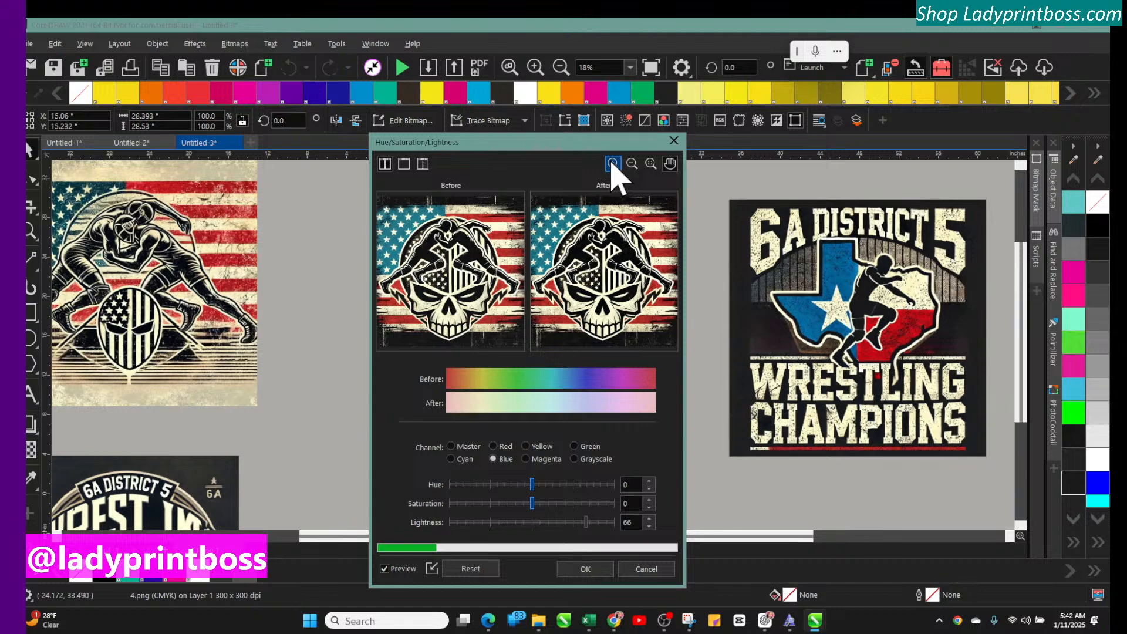
pyautogui.click(552, 247)
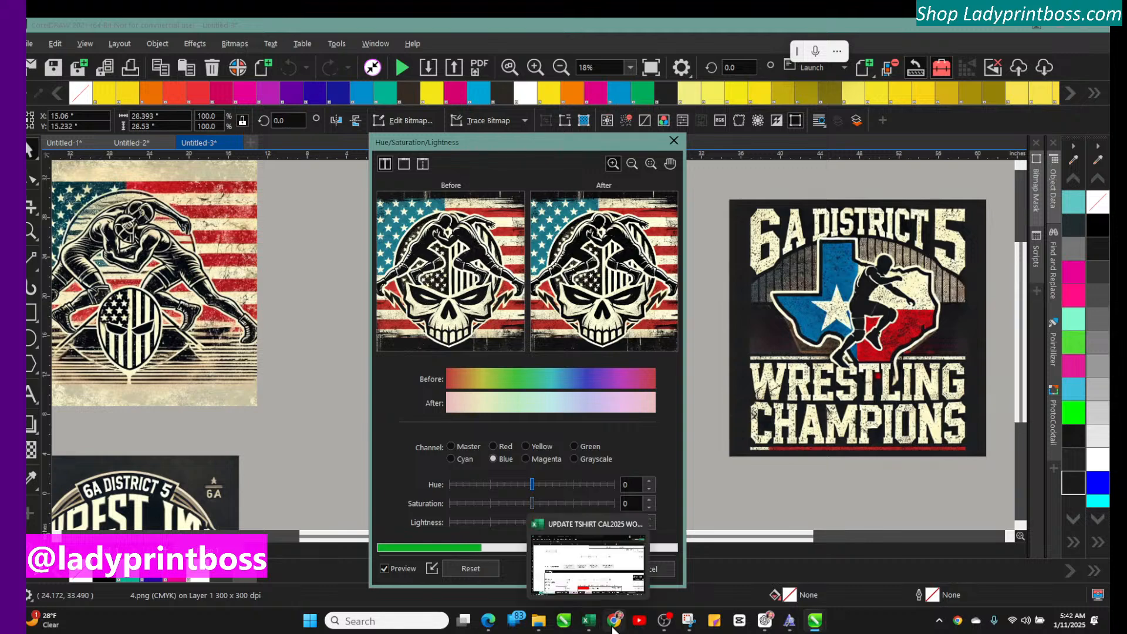
# Step: Cancel the Hue/Saturation/Lightness adjustment and deselect the skull bitmap
pyautogui.moveTo(622, 628)
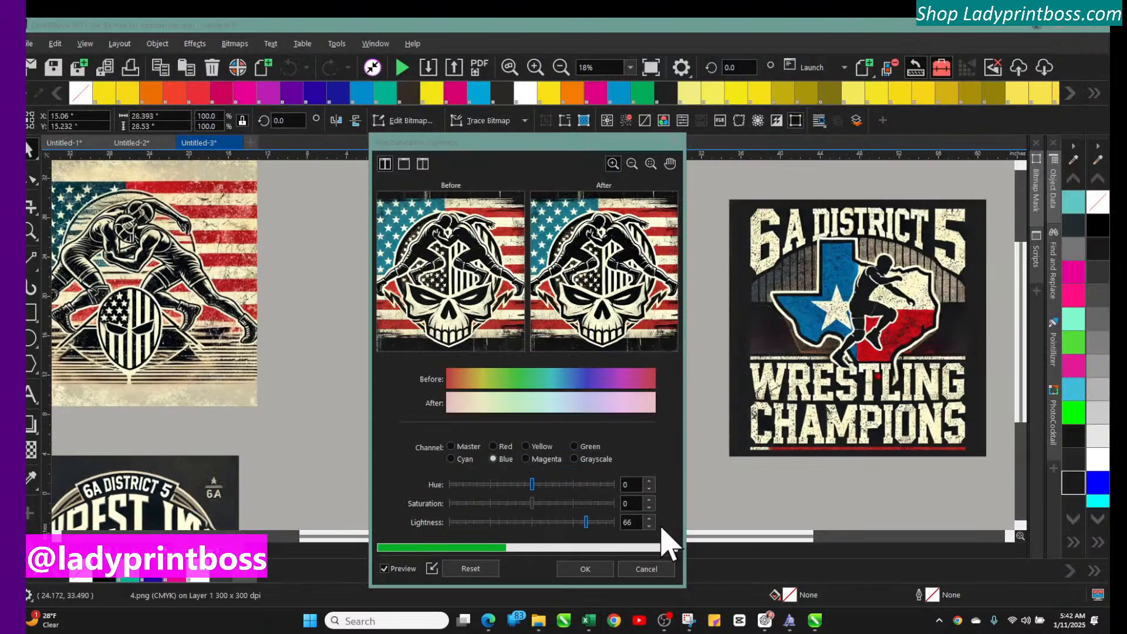
pyautogui.moveTo(490, 623)
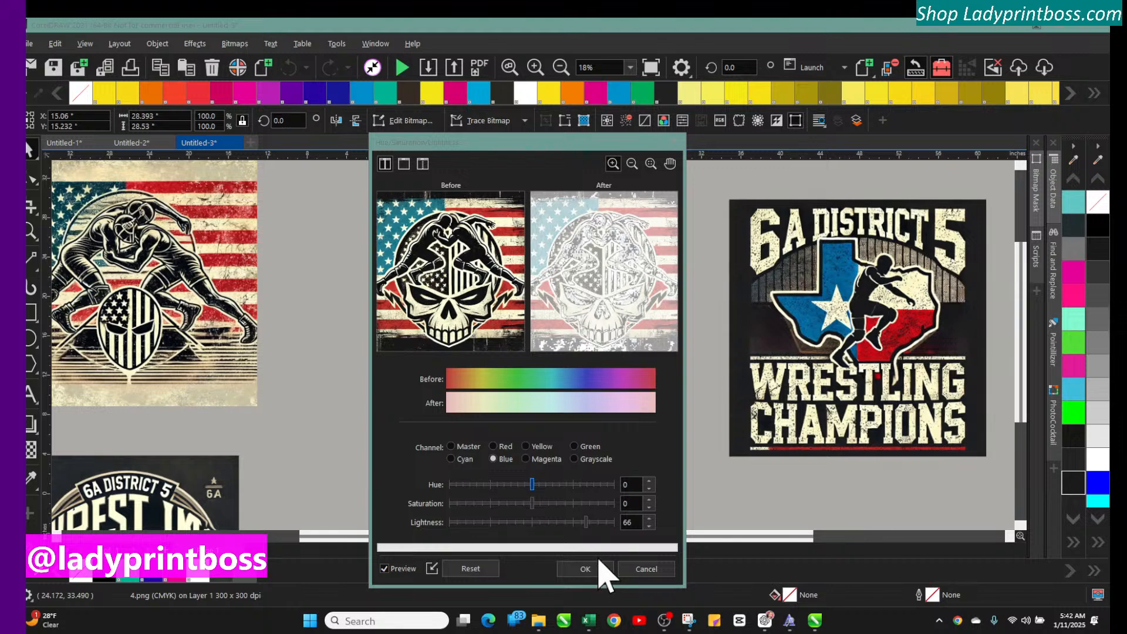
pyautogui.click(598, 562)
pyautogui.click(646, 568)
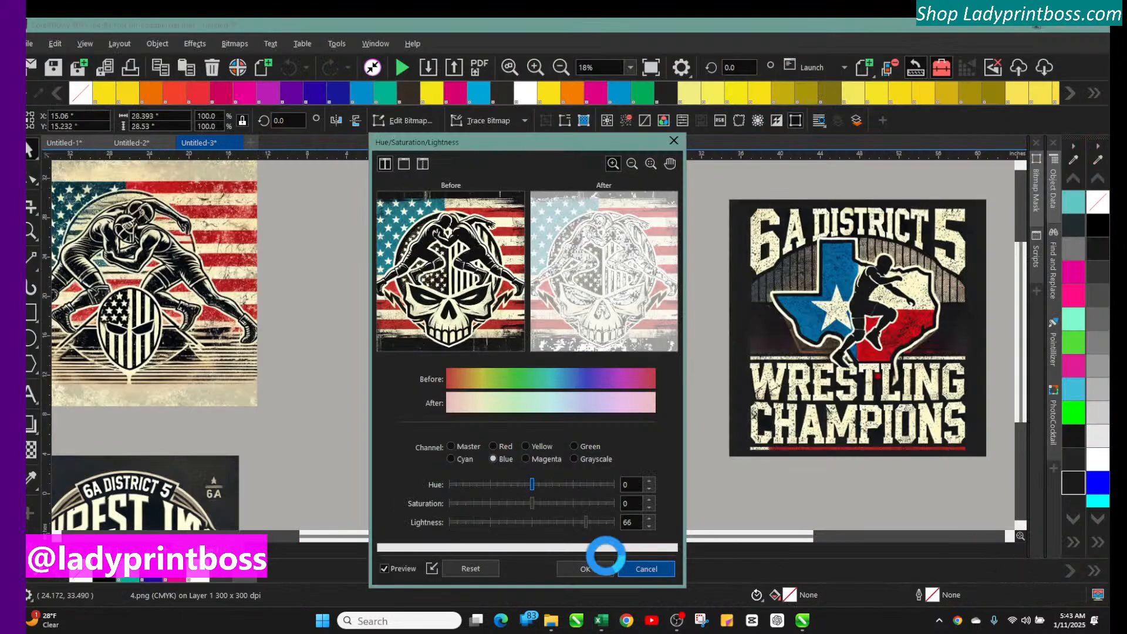
pyautogui.click(652, 569)
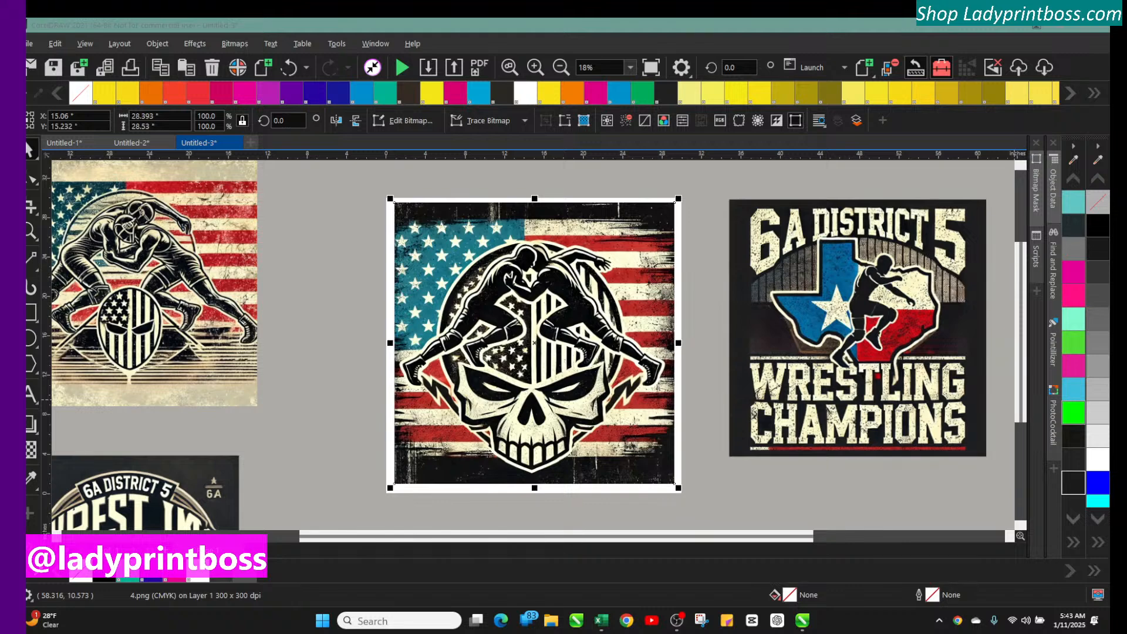
pyautogui.click(373, 277)
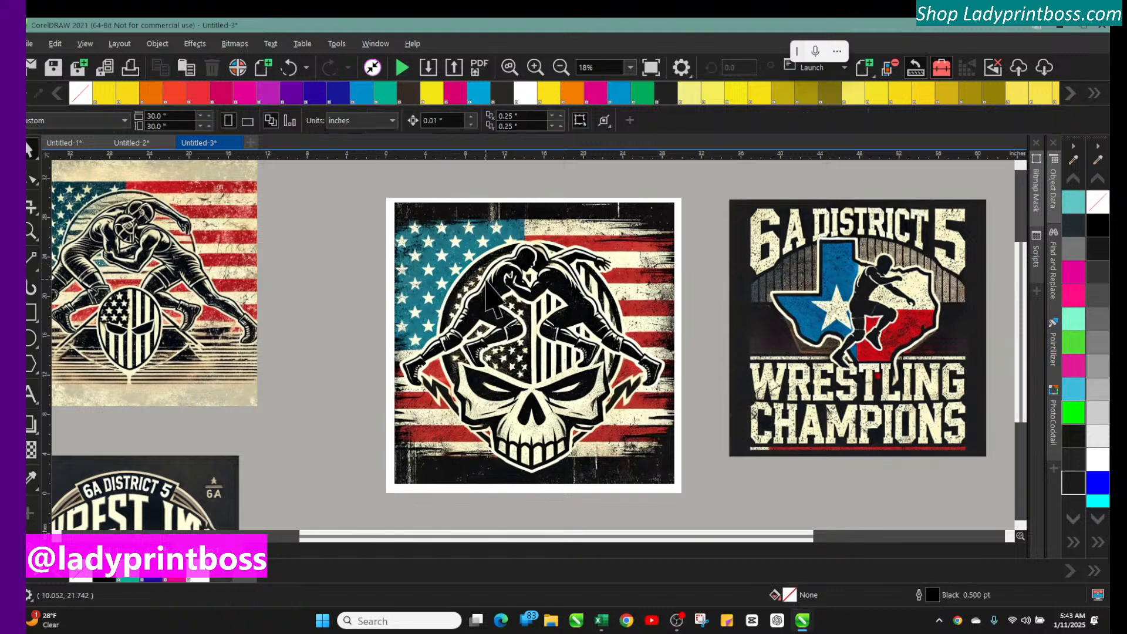
pyautogui.click(486, 280)
pyautogui.click(502, 243)
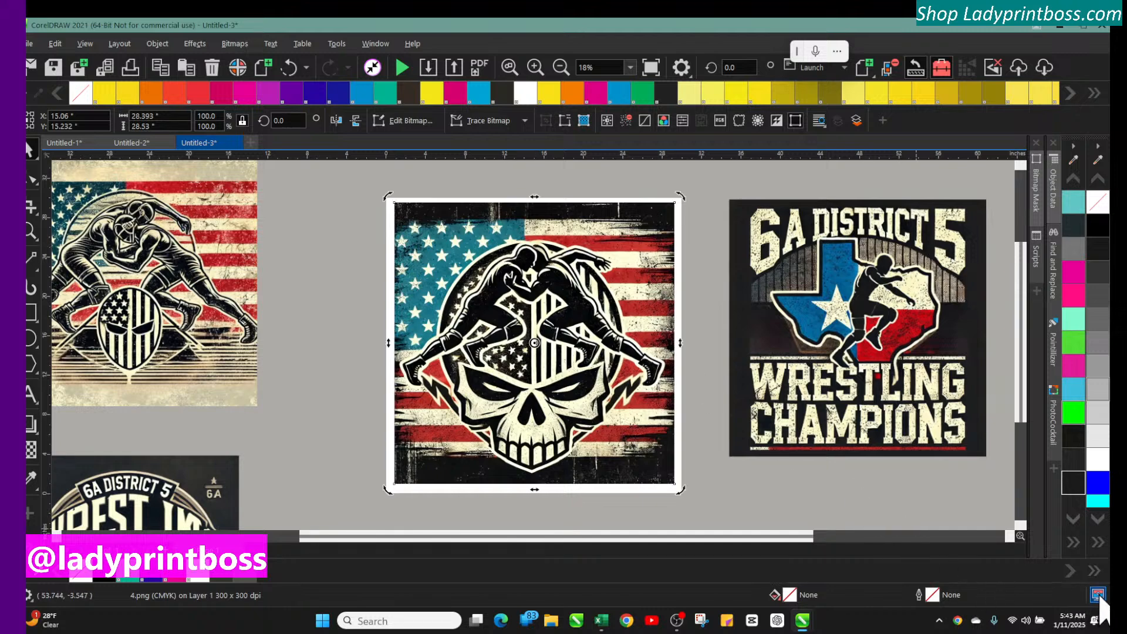
pyautogui.click(490, 312)
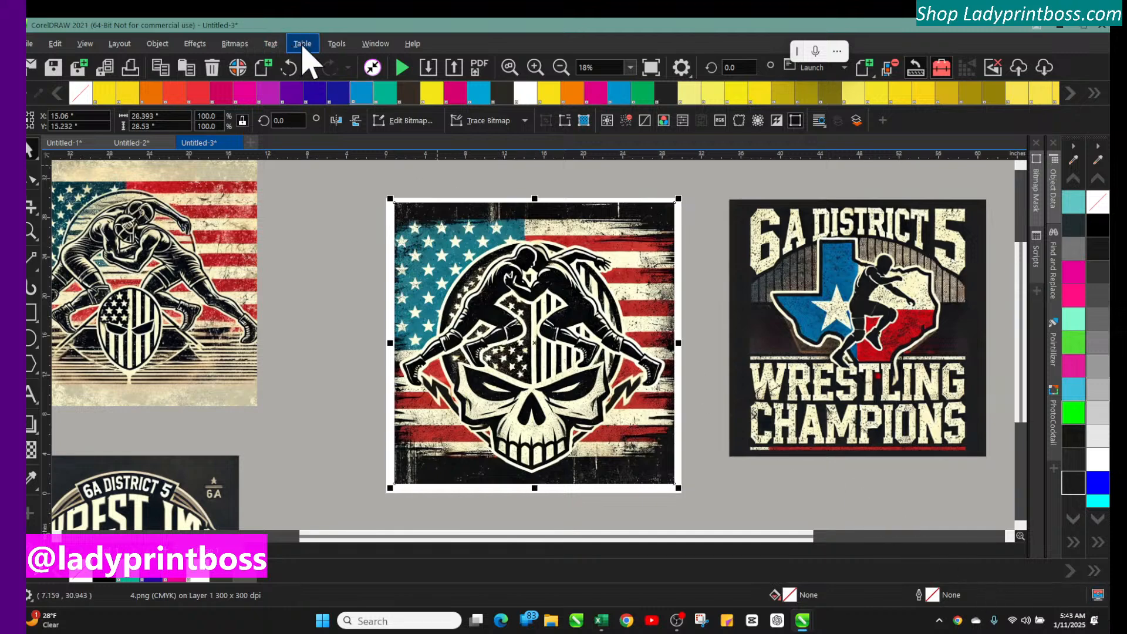
pyautogui.click(535, 68)
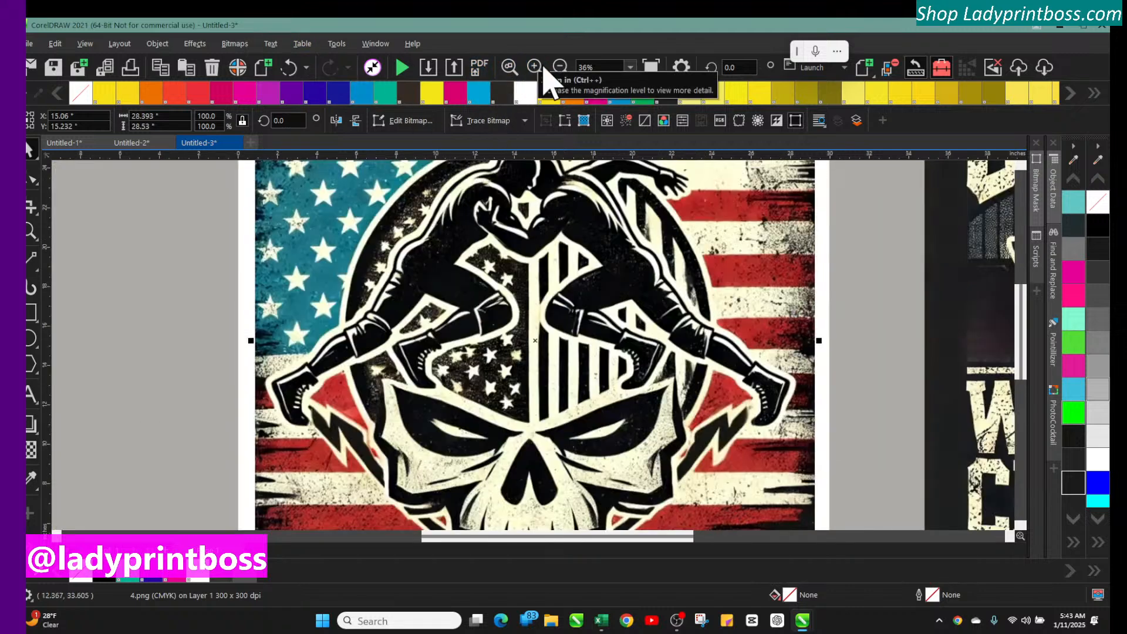
pyautogui.click(559, 68)
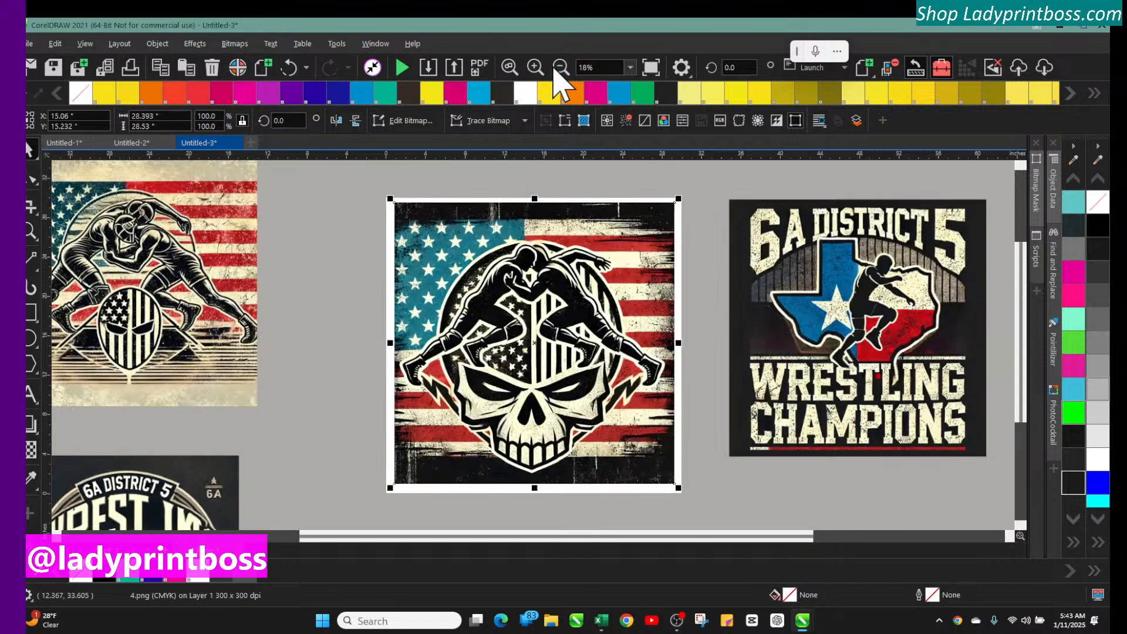
# Step: Open the Image Adjustment Lab for the skull-and-flag bitmap
pyautogui.click(506, 229)
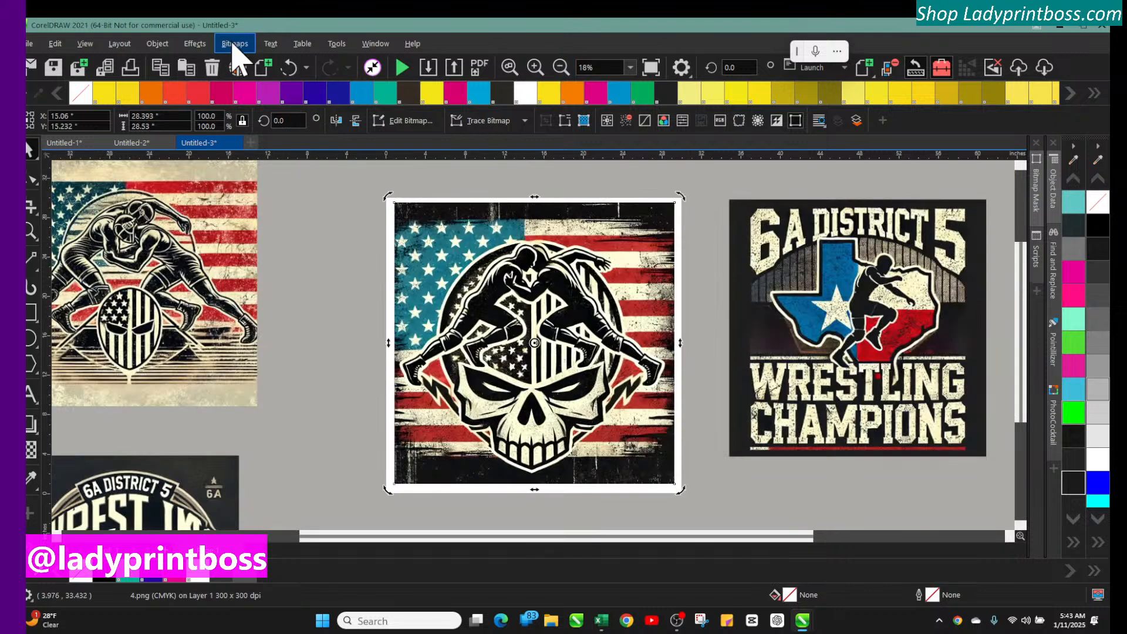
pyautogui.click(195, 43)
pyautogui.moveTo(232, 72)
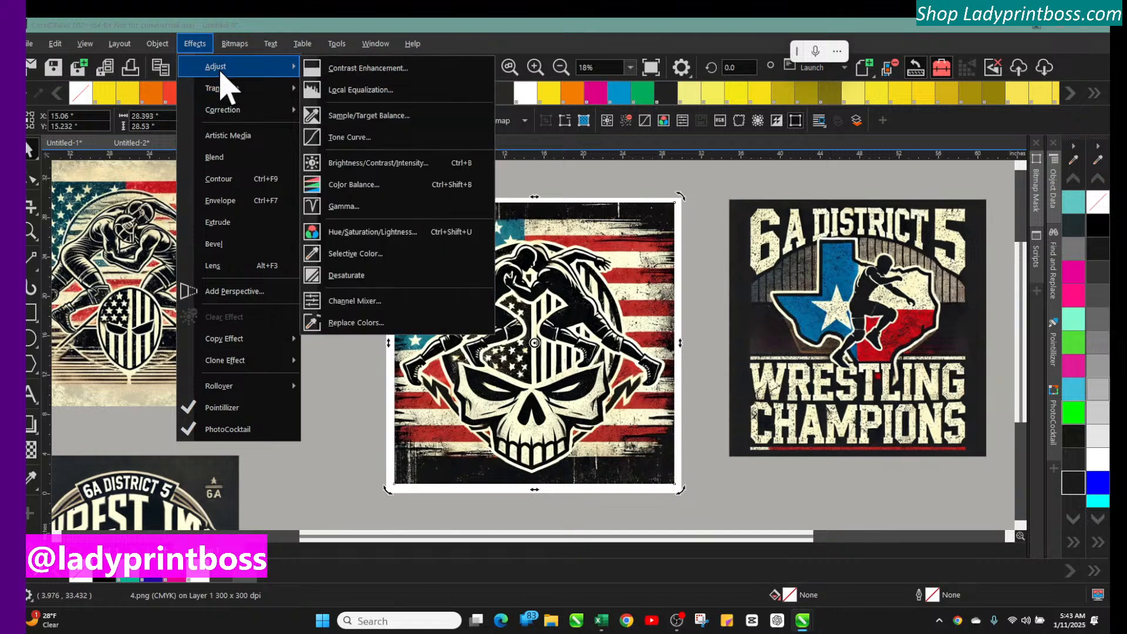
pyautogui.click(235, 43)
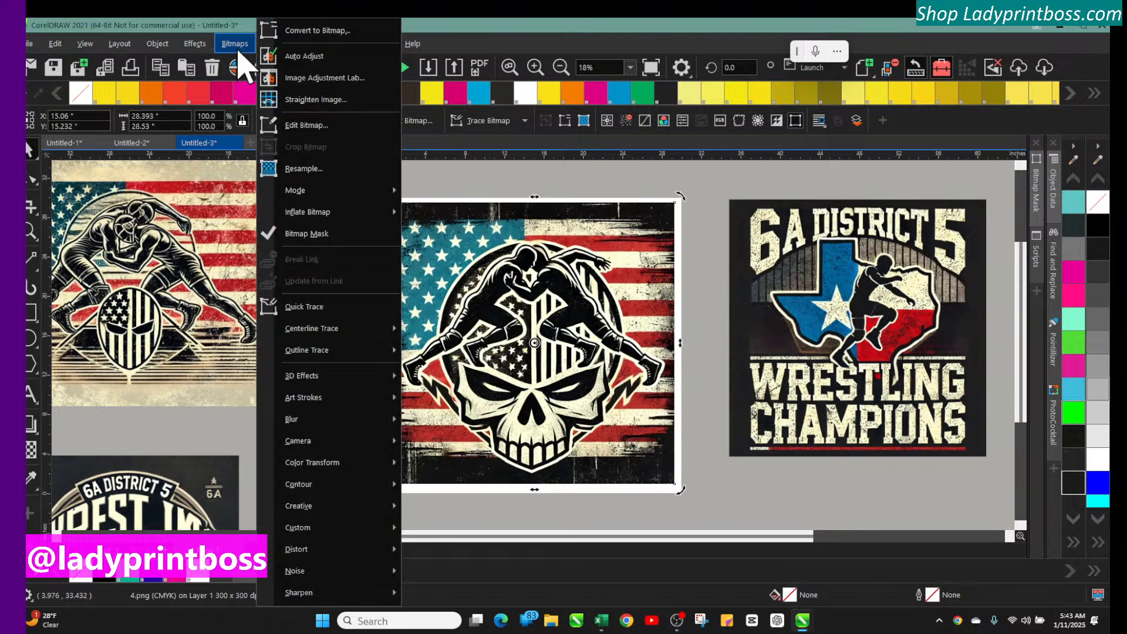
pyautogui.click(322, 80)
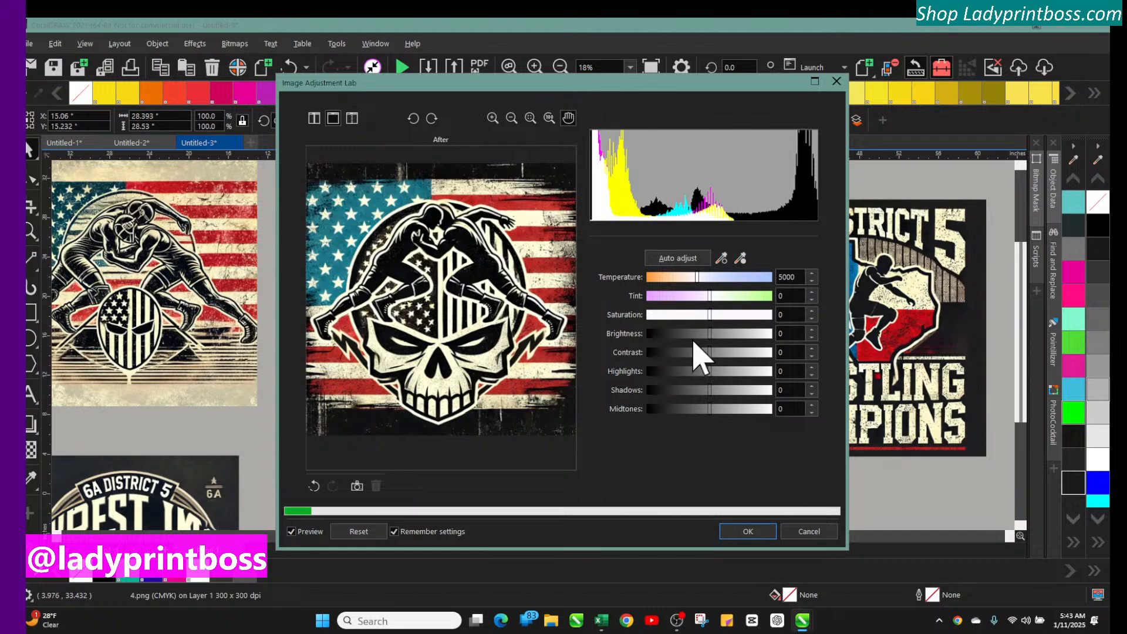
# Step: Try correcting the skull artwork's tones with the point-sampling eyedroppers, and cancel the Image Adjustment Lab
pyautogui.click(722, 258)
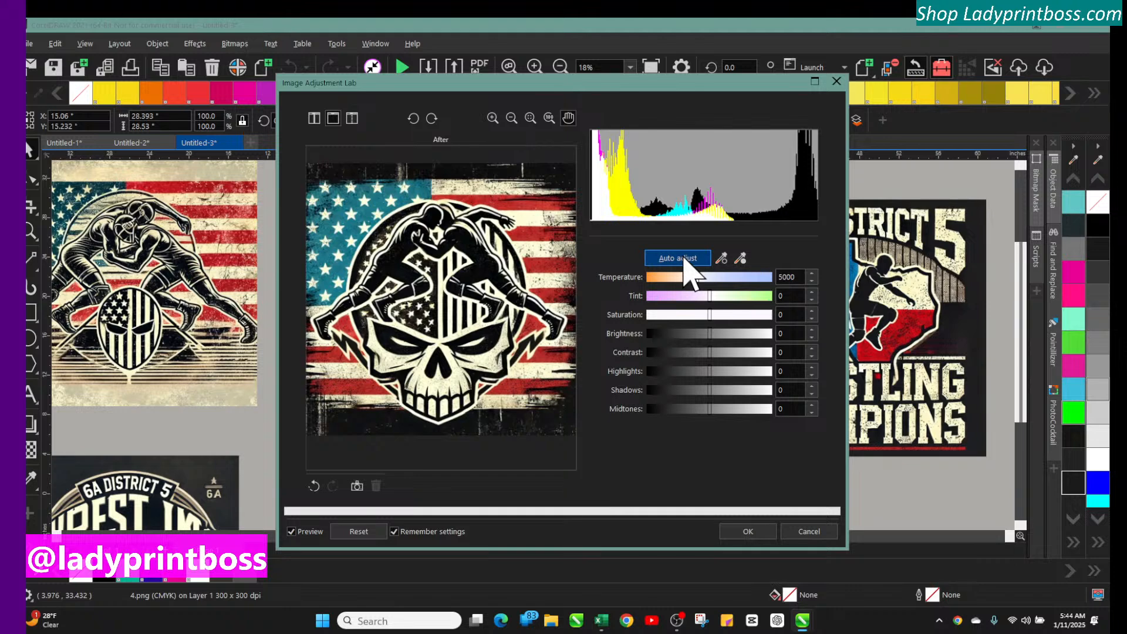
pyautogui.click(357, 486)
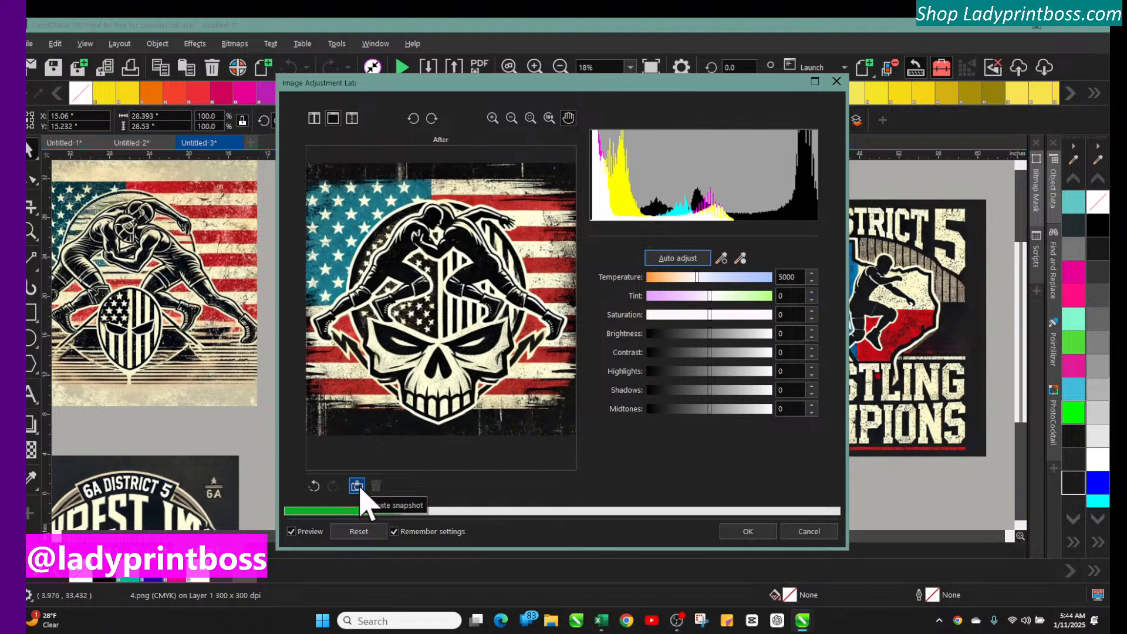
pyautogui.click(740, 258)
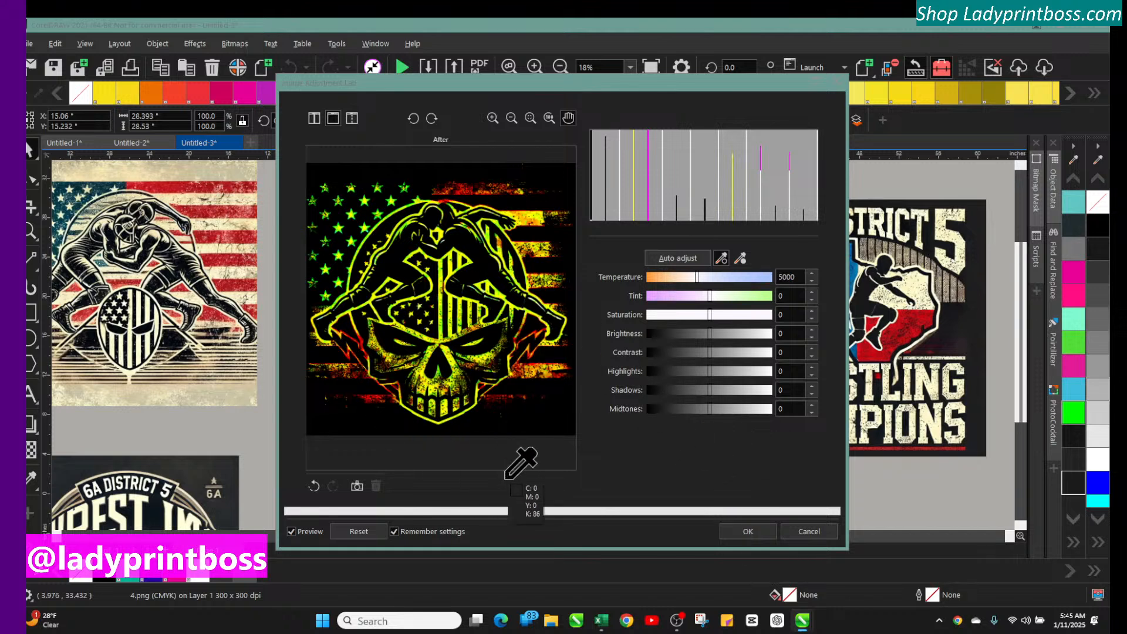
pyautogui.click(717, 499)
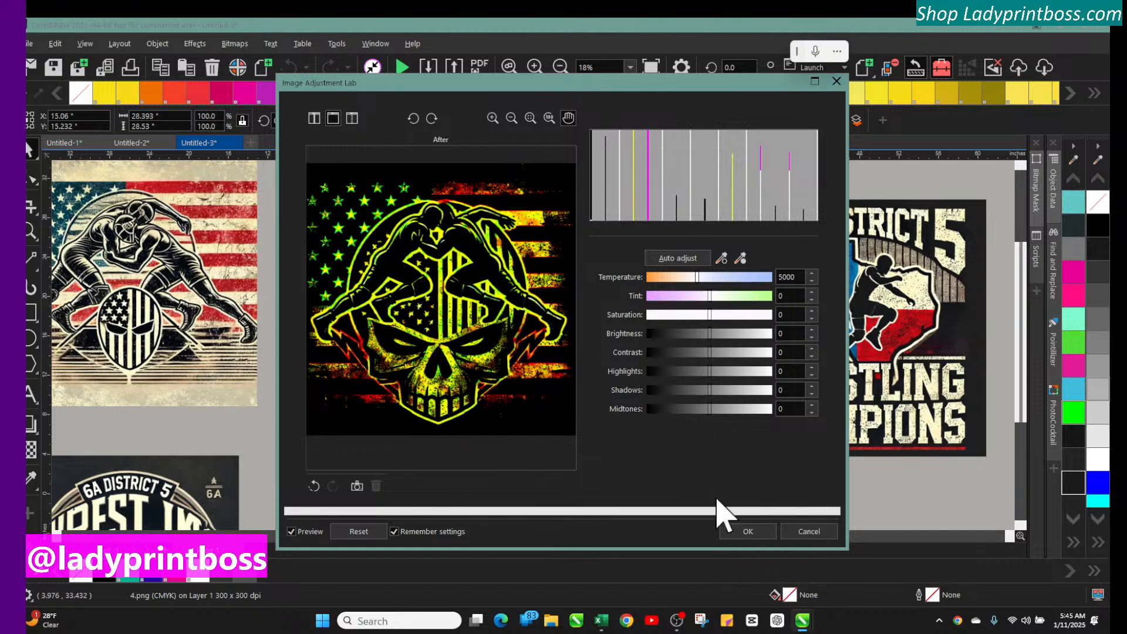
pyautogui.click(803, 530)
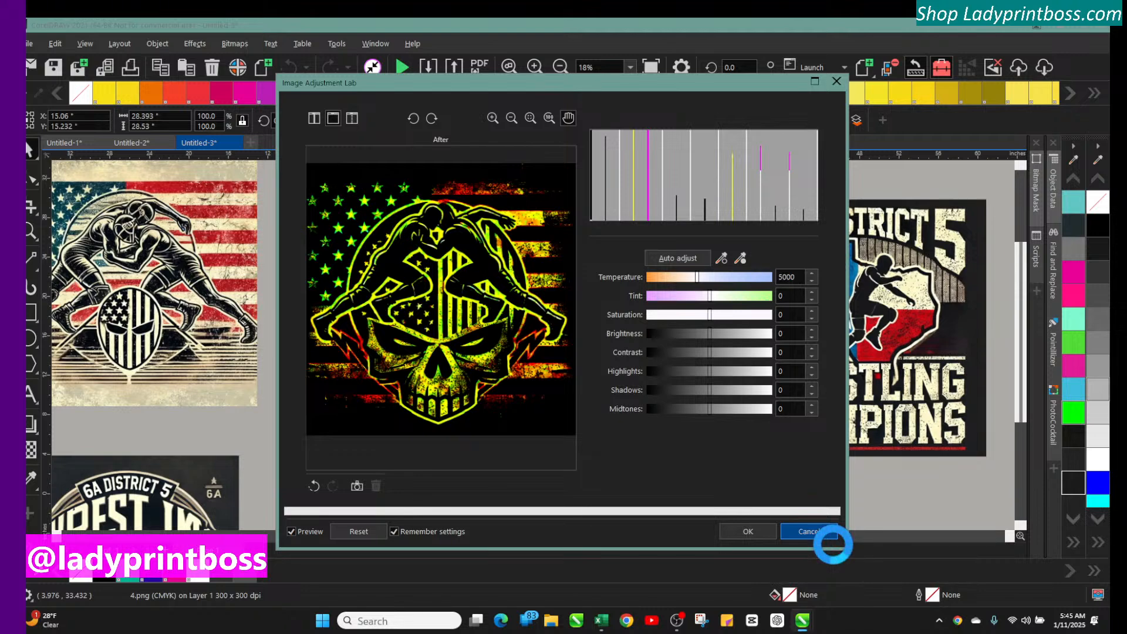
pyautogui.click(827, 532)
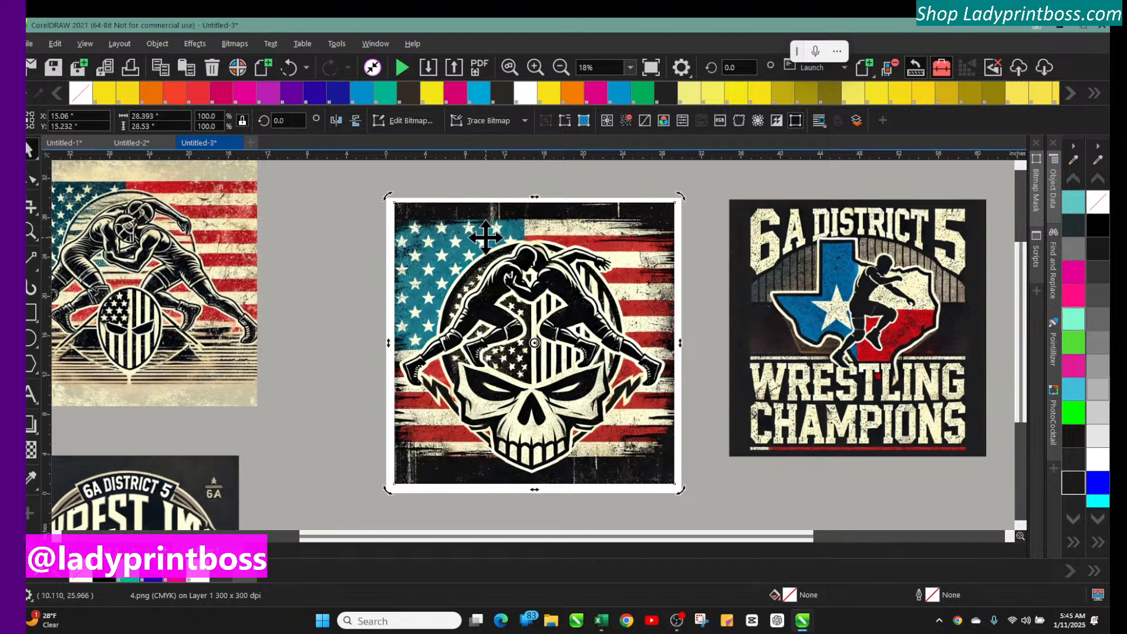
pyautogui.click(473, 222)
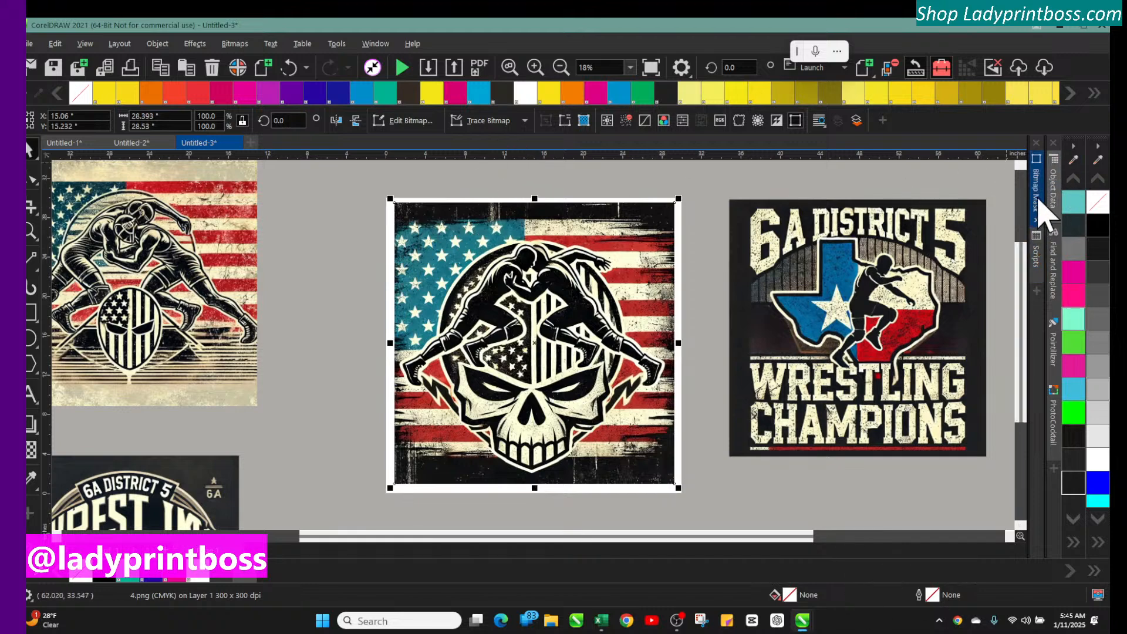
pyautogui.click(423, 248)
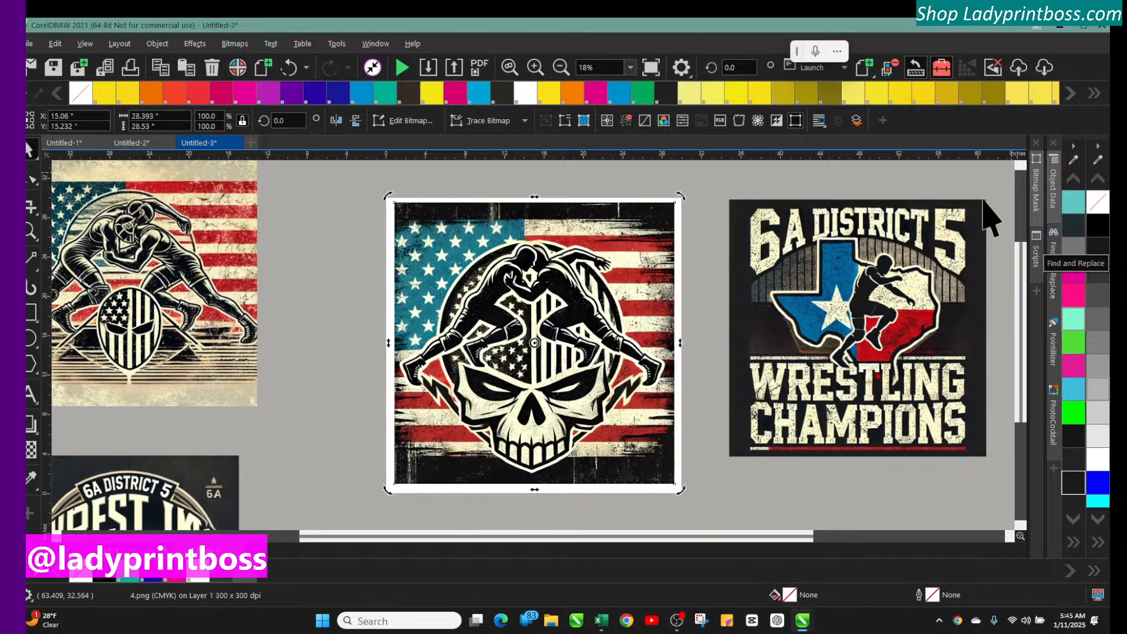
pyautogui.click(731, 188)
pyautogui.click(651, 226)
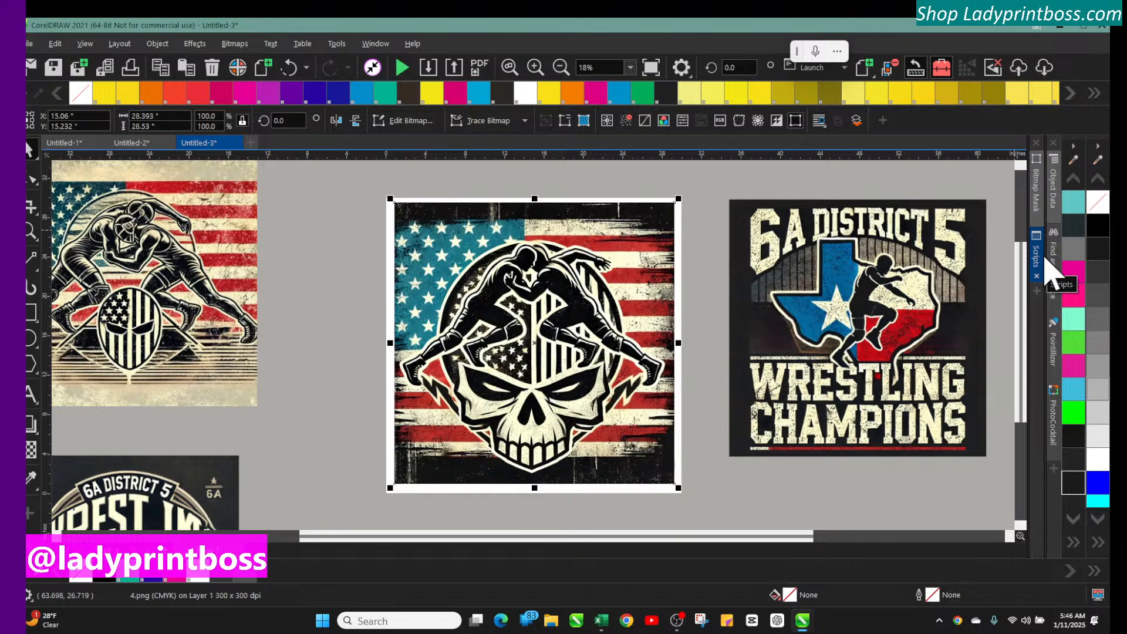
pyautogui.click(363, 294)
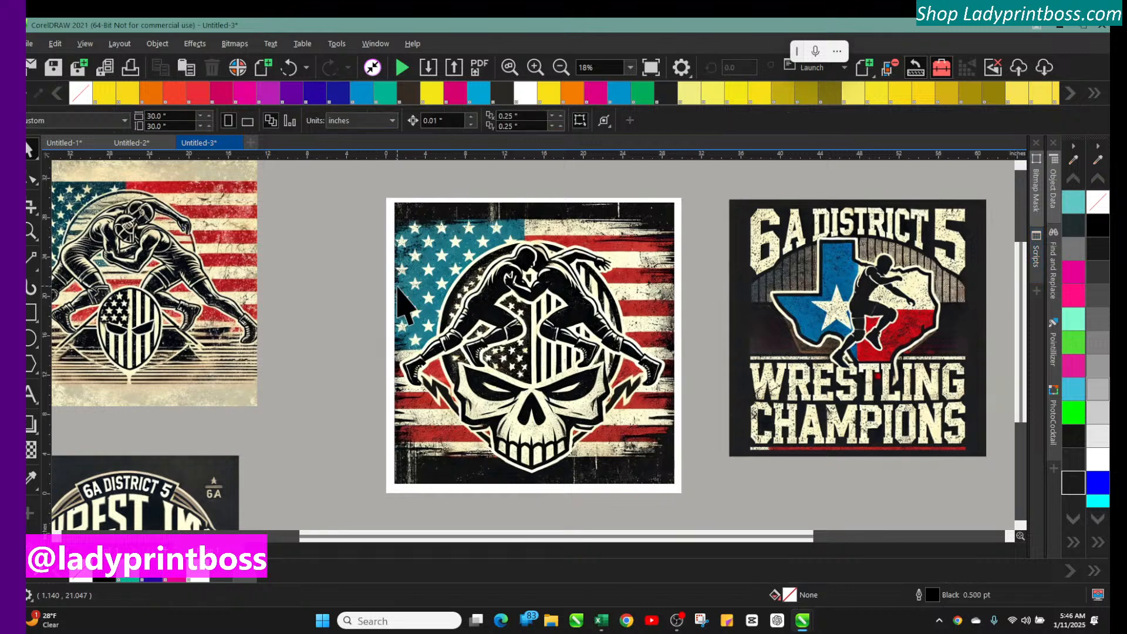
pyautogui.click(405, 308)
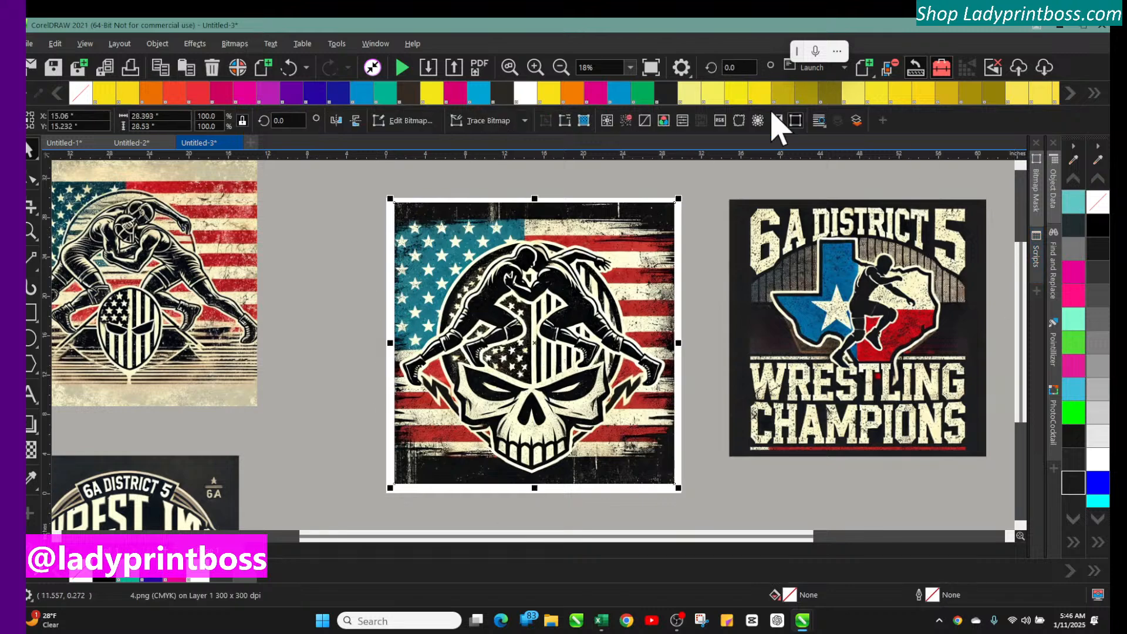
pyautogui.click(533, 68)
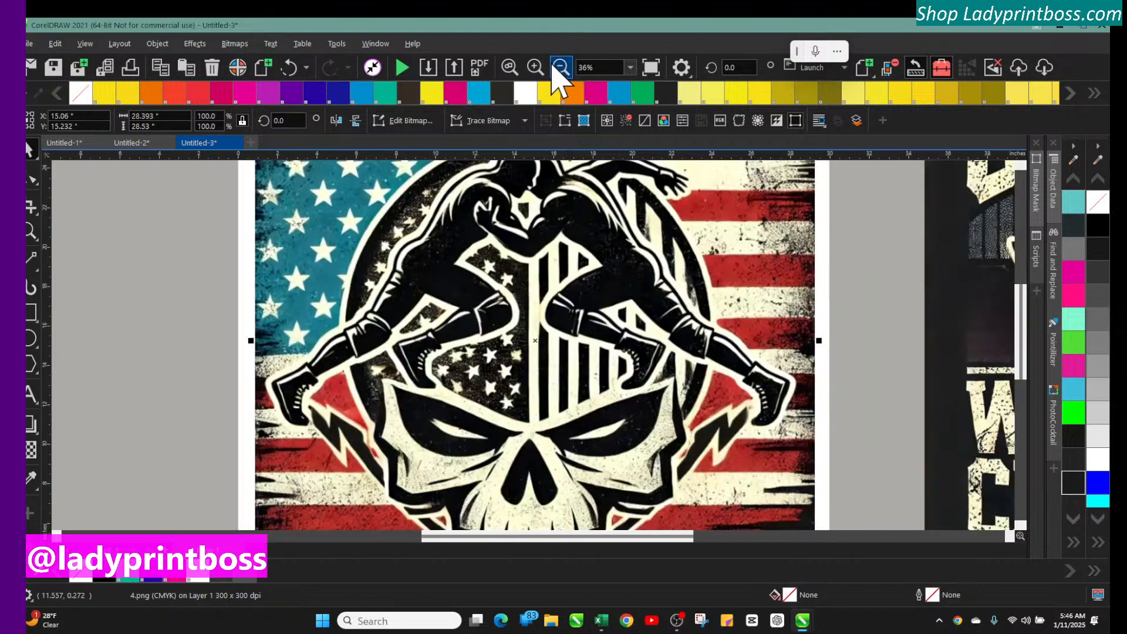
pyautogui.click(556, 68)
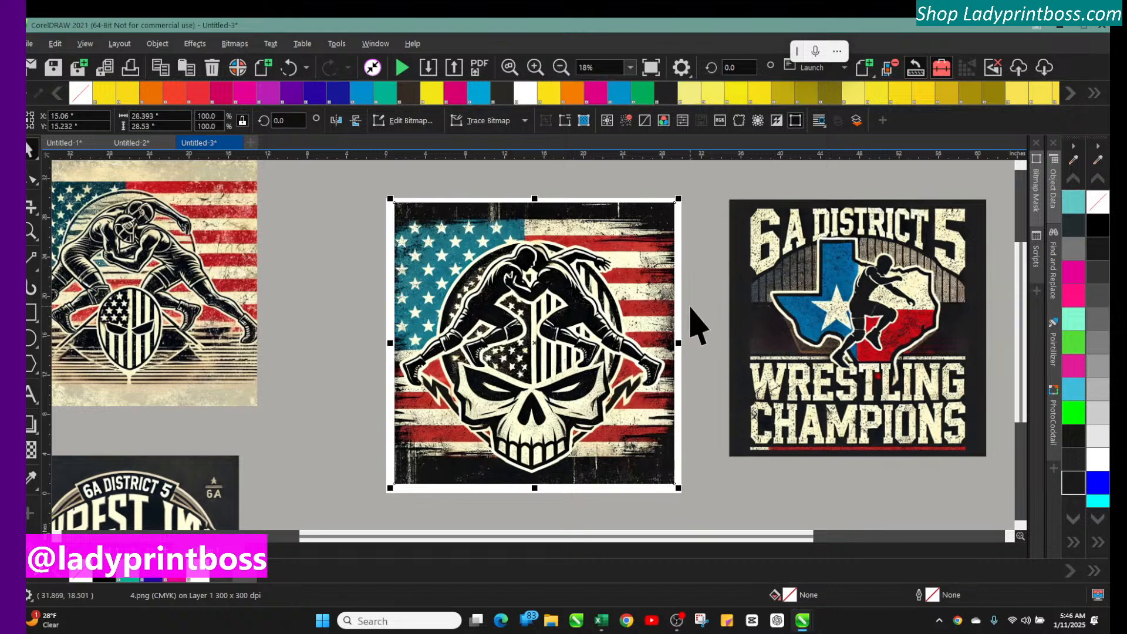
pyautogui.click(472, 251)
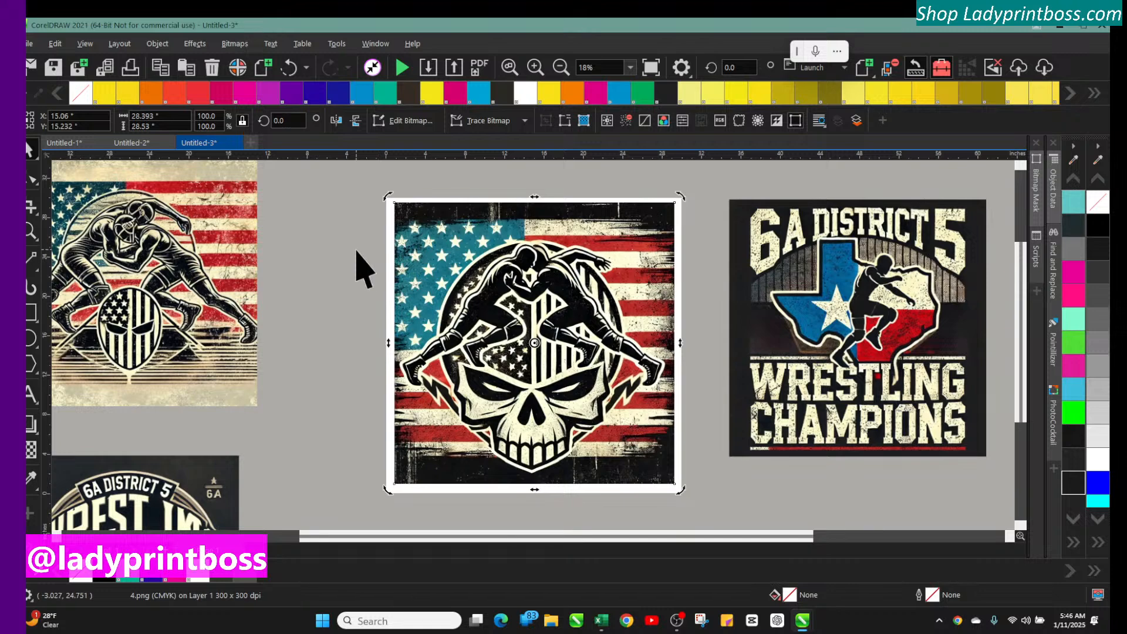
pyautogui.click(355, 250)
# Step: Apply a Bitmap Mask to the skull artwork with the first colour entry enabled, Hide selected and a 46% tolerance
pyautogui.click(462, 265)
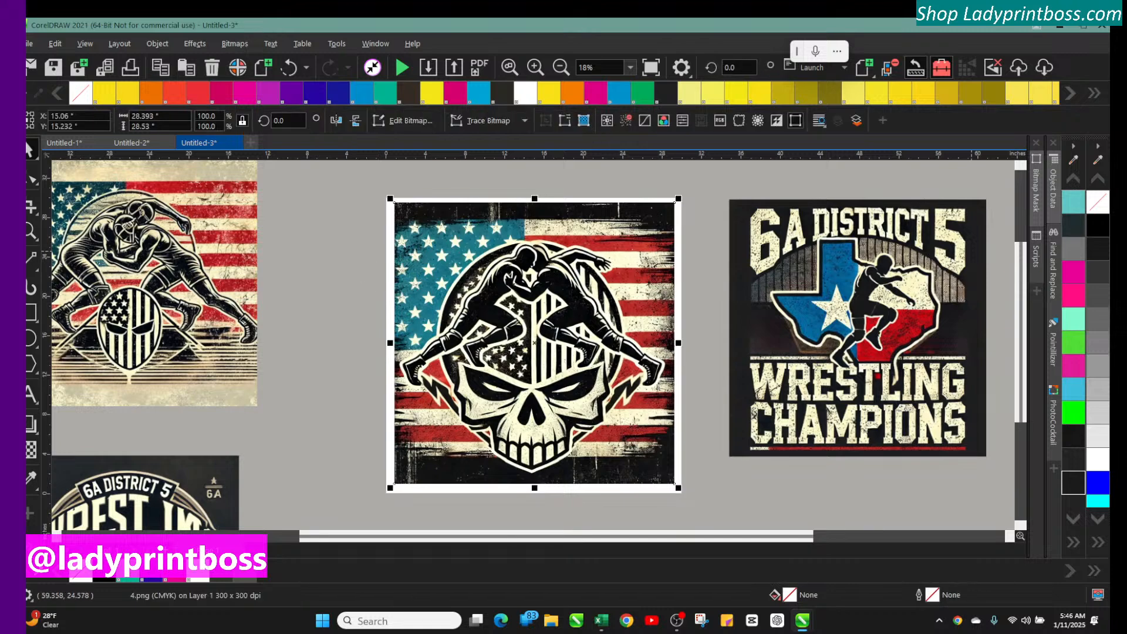
pyautogui.click(1036, 202)
pyautogui.click(830, 160)
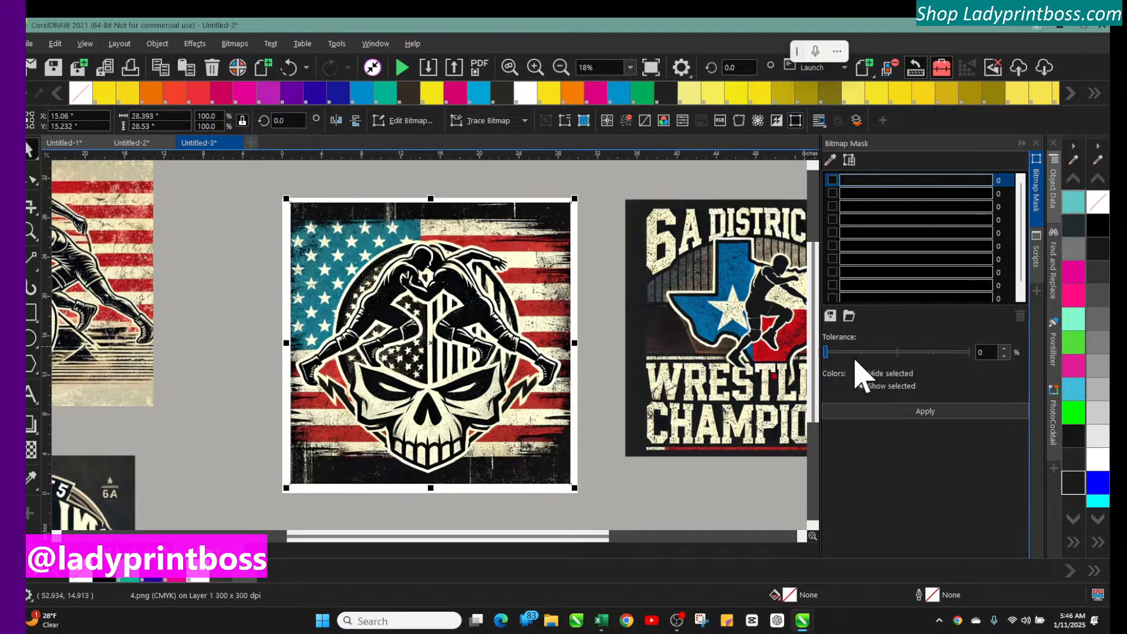
pyautogui.moveTo(856, 359); pyautogui.dragTo(892, 370)
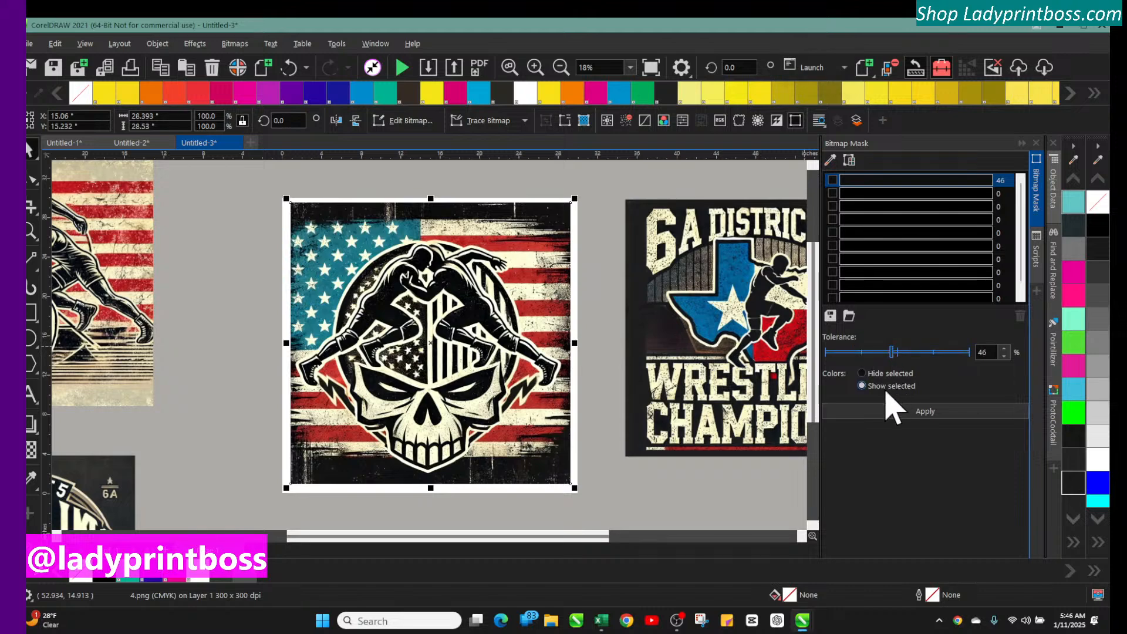
pyautogui.click(861, 373)
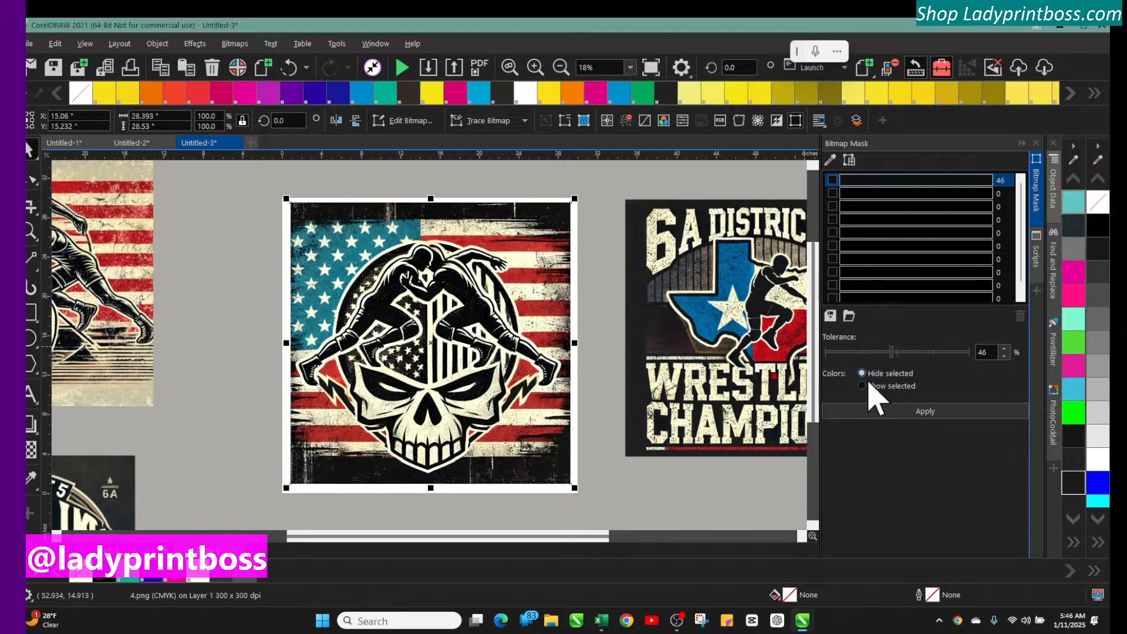
pyautogui.click(910, 414)
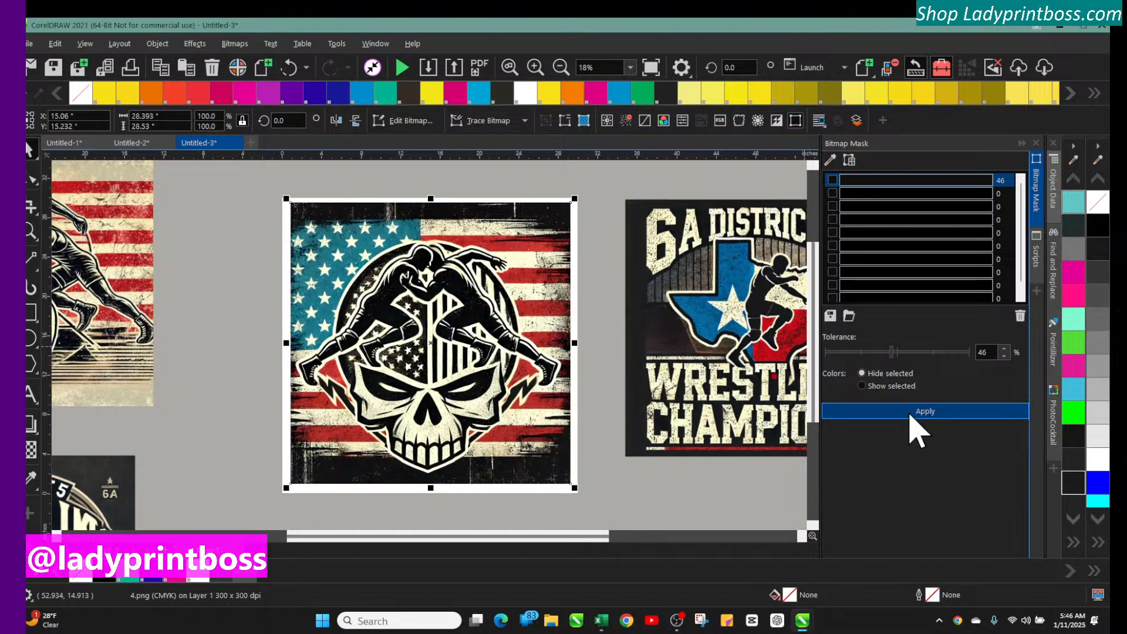
pyautogui.click(832, 180)
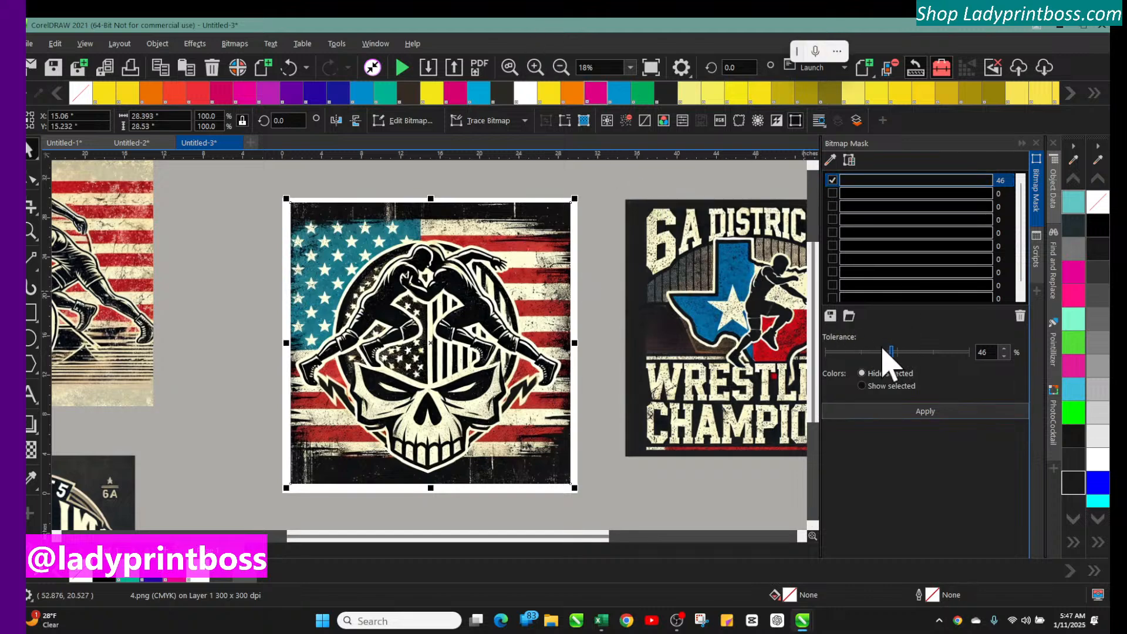
pyautogui.click(891, 411)
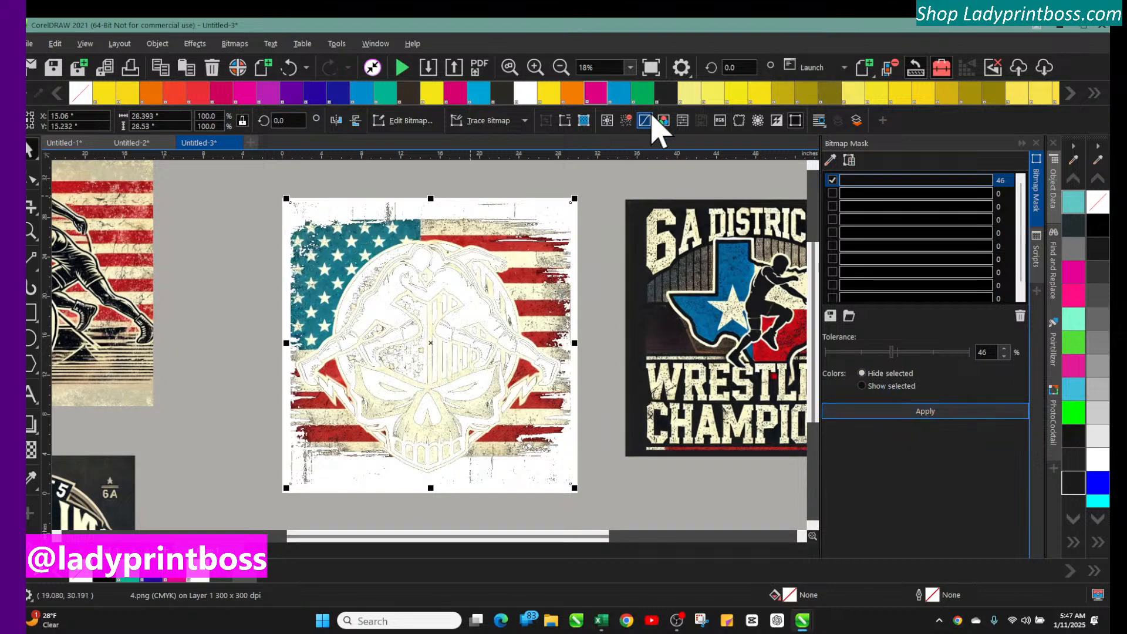
# Step: Try the skull artwork's black colour mask at tolerances of 64% and 85%, applying each one
pyautogui.moveTo(892, 353); pyautogui.dragTo(931, 358)
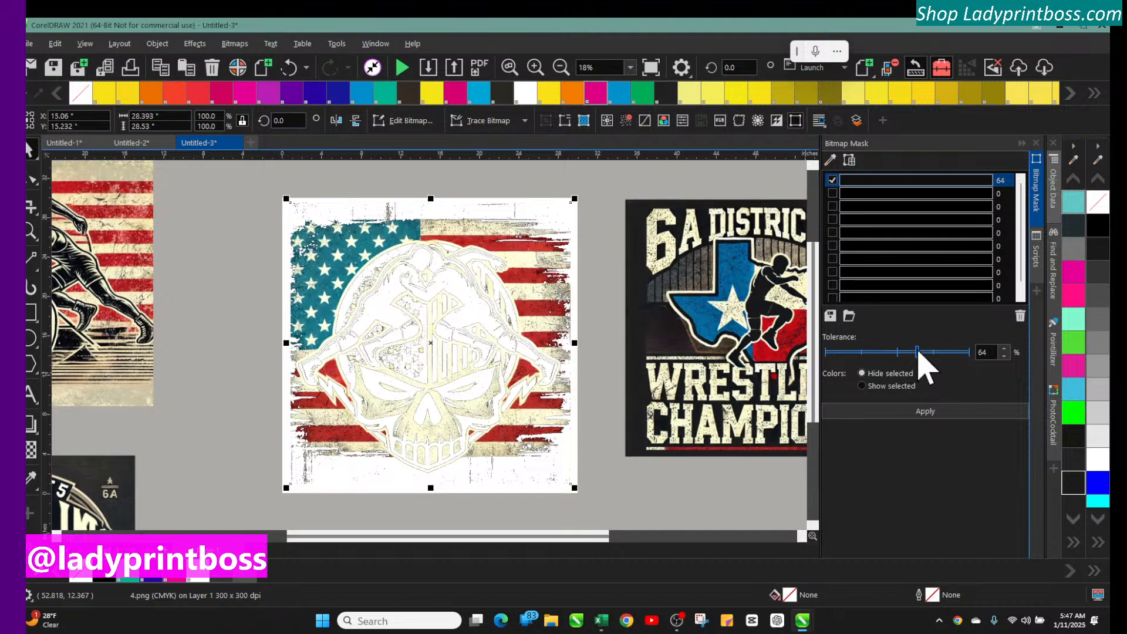
pyautogui.click(926, 413)
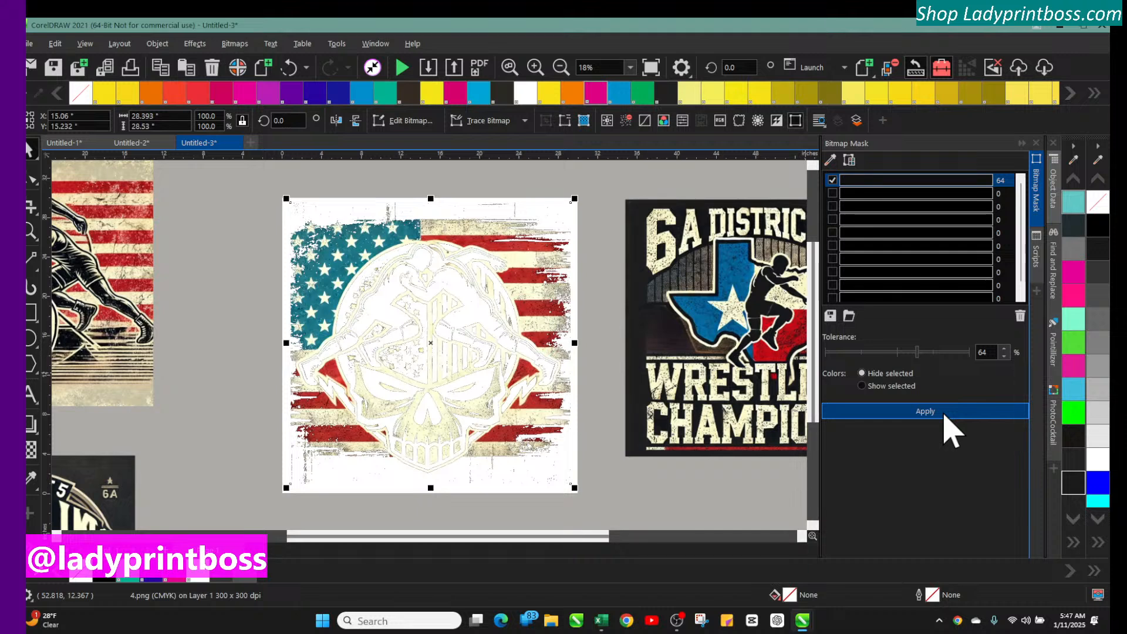
pyautogui.click(949, 352)
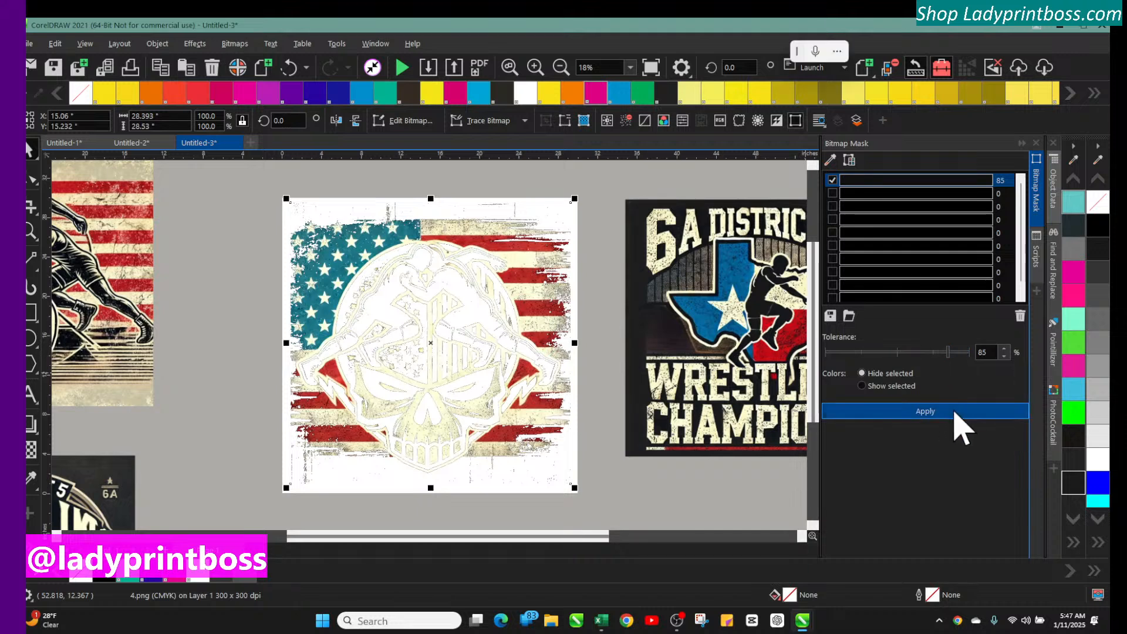
pyautogui.click(957, 411)
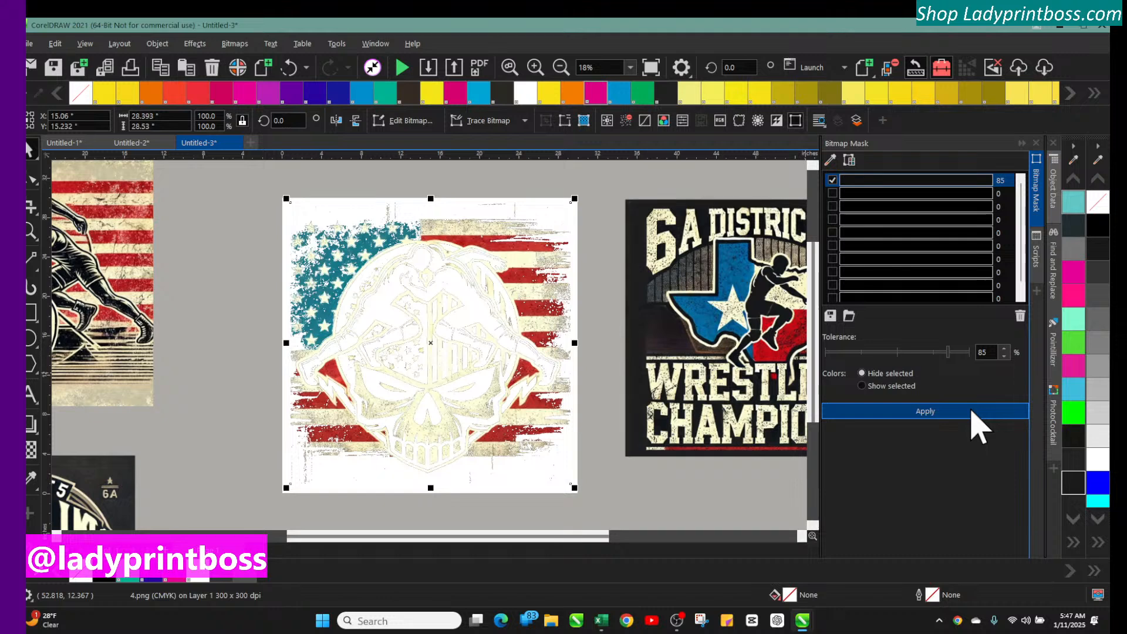
# Step: Apply the skull artwork's black colour mask at 33% tolerance, and set the mask tolerance to 37%
pyautogui.click(913, 352)
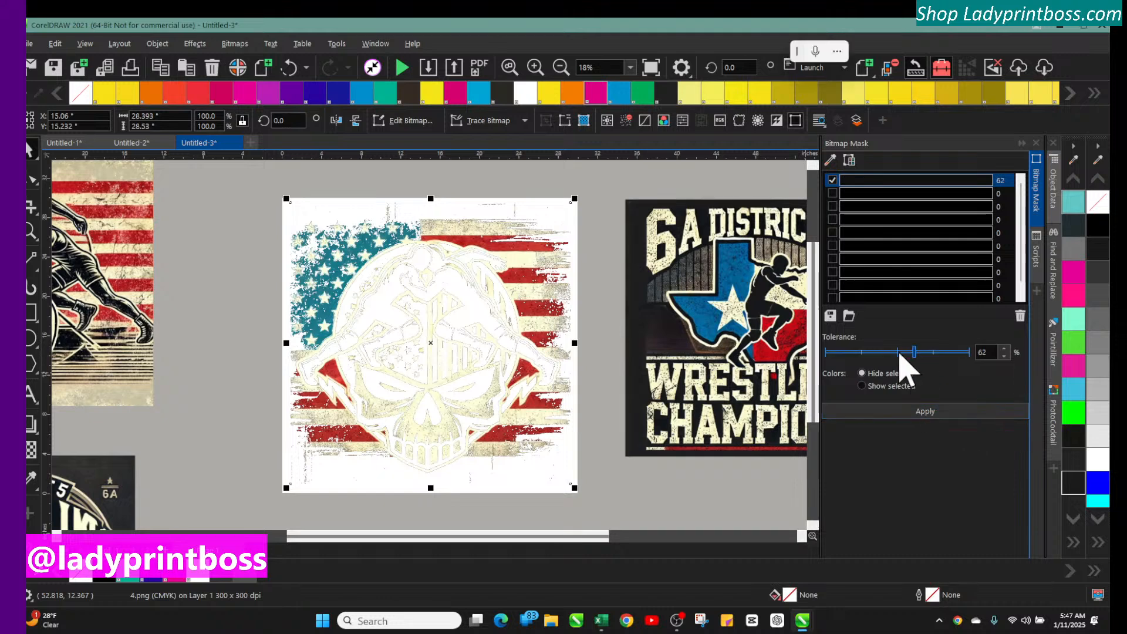
pyautogui.click(898, 352)
pyautogui.click(884, 353)
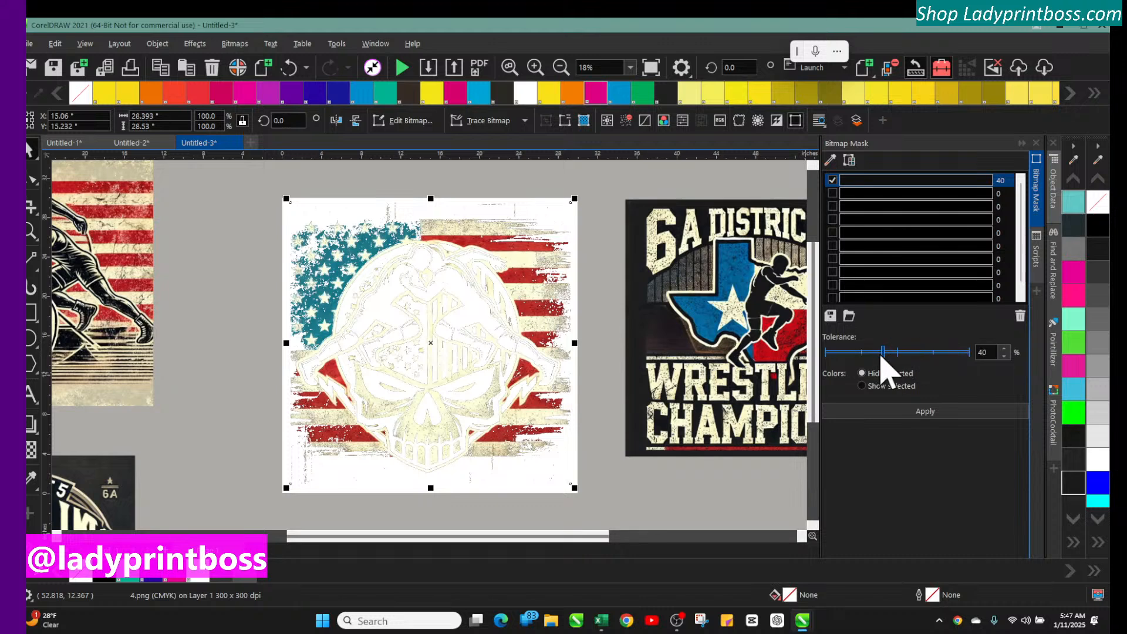
pyautogui.click(873, 352)
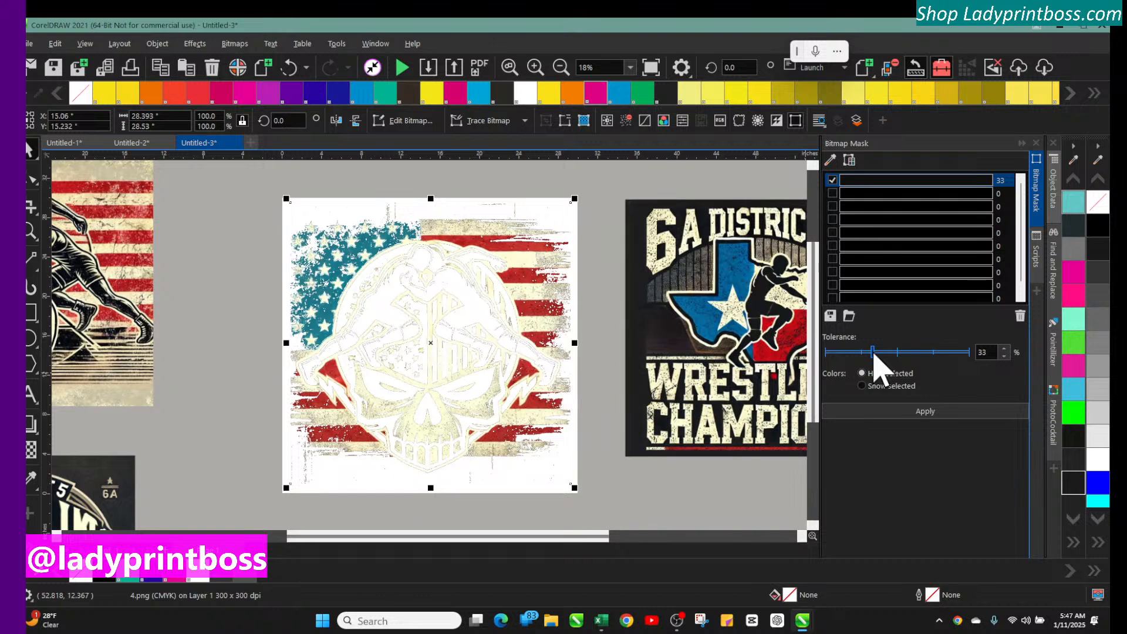
pyautogui.click(917, 418)
pyautogui.click(918, 414)
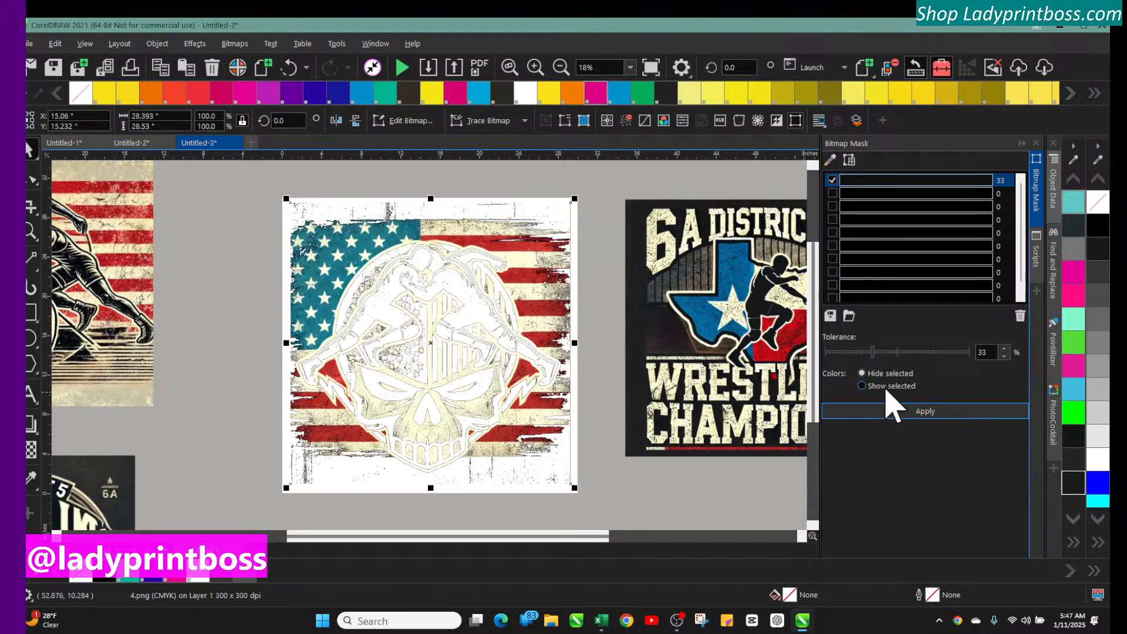
pyautogui.click(880, 352)
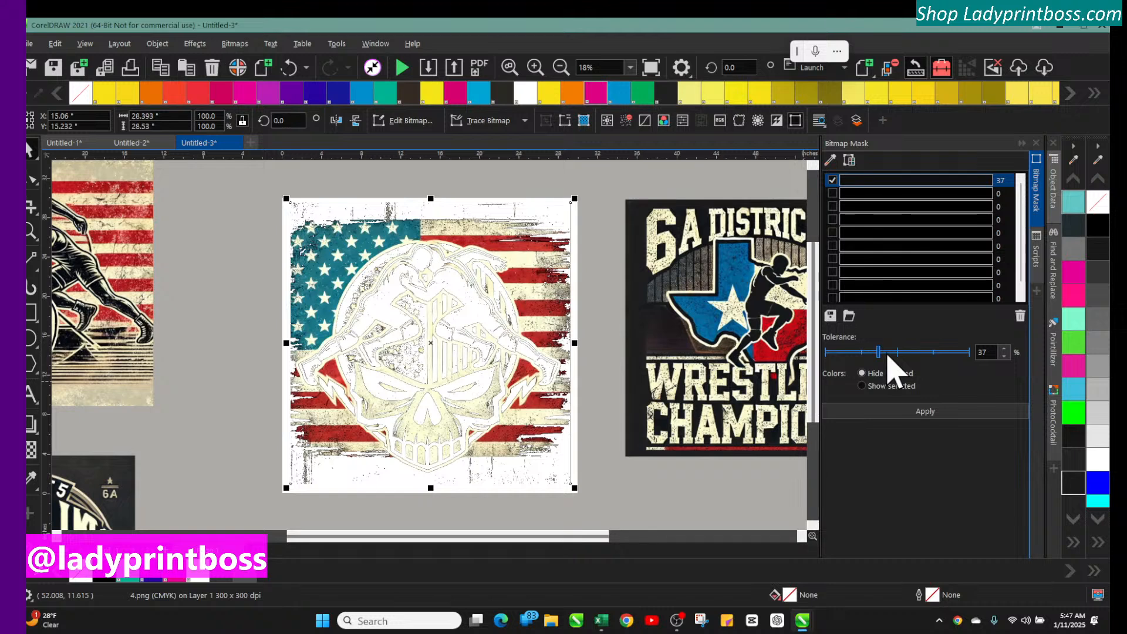
# Step: Undo the masks applied to the skull artwork back to the full black-background bitmap, and deselect it
pyautogui.click(288, 67)
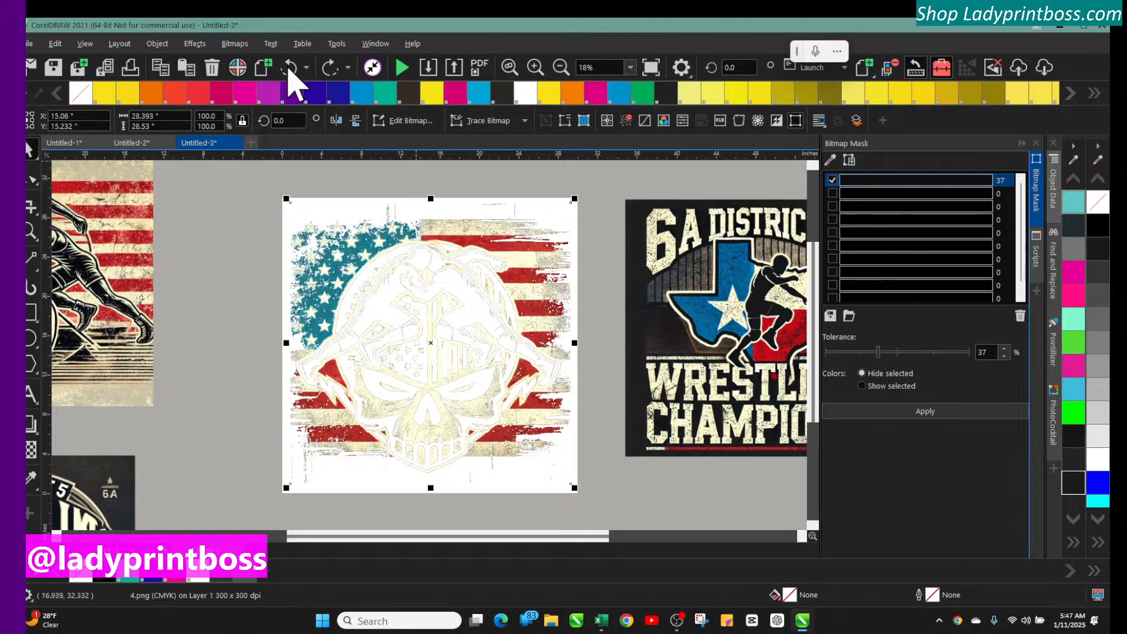
pyautogui.click(288, 68)
pyautogui.click(288, 67)
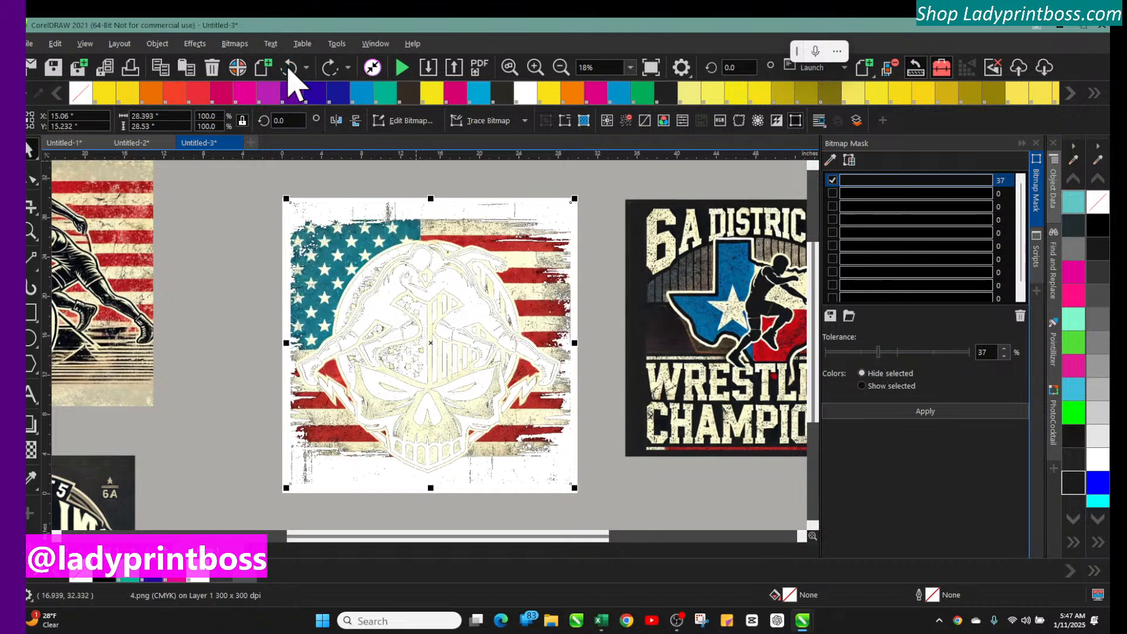
pyautogui.click(288, 68)
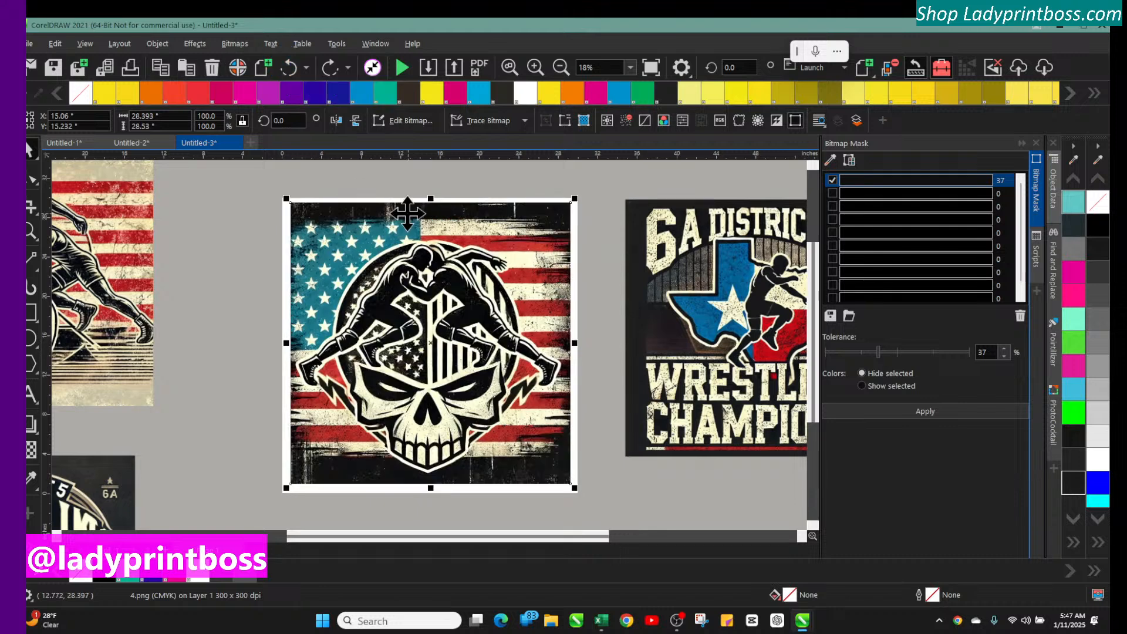
pyautogui.click(316, 187)
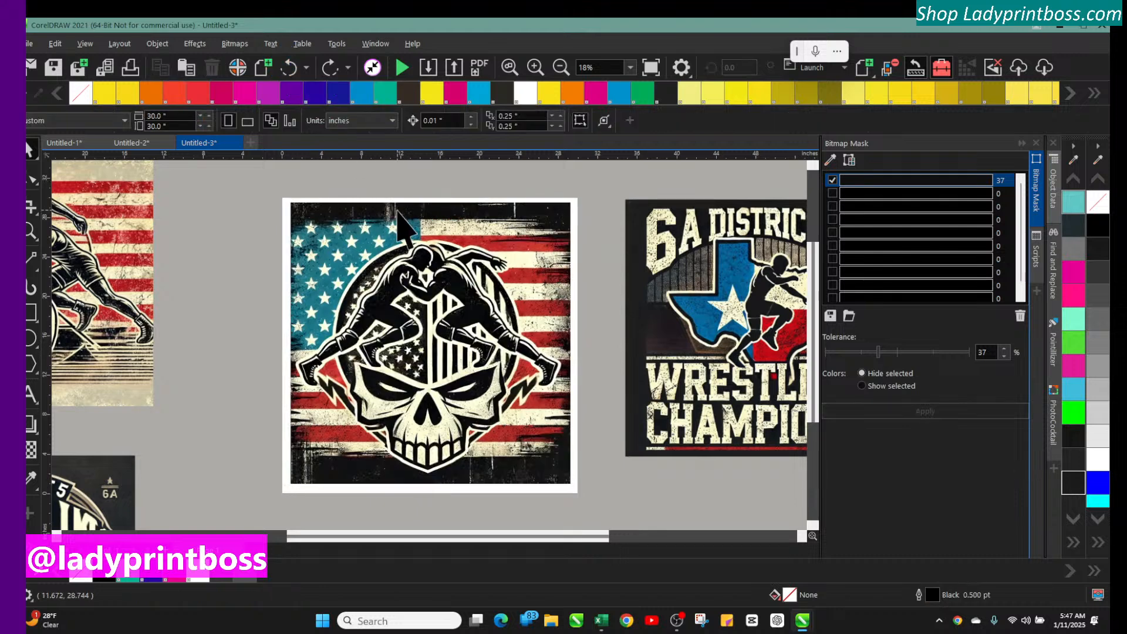
# Step: Move the 6A District 5 Wrestling Champions artwork above the wrestler-and-flag artwork and scale it down
pyautogui.click(561, 67)
pyautogui.click(598, 317)
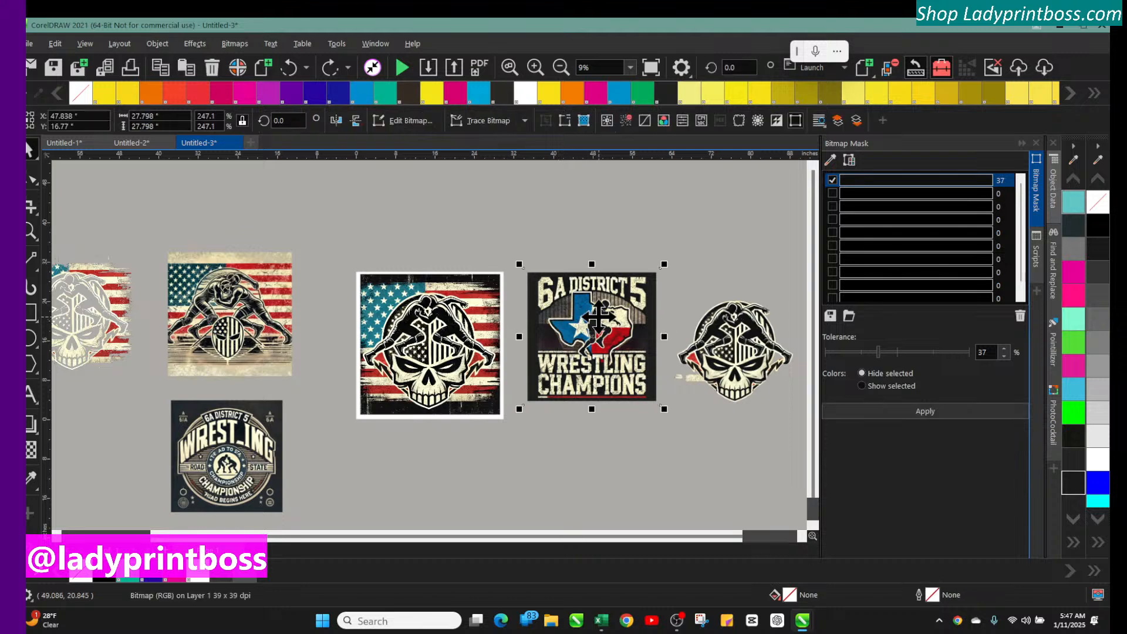
pyautogui.moveTo(598, 317); pyautogui.dragTo(252, 195)
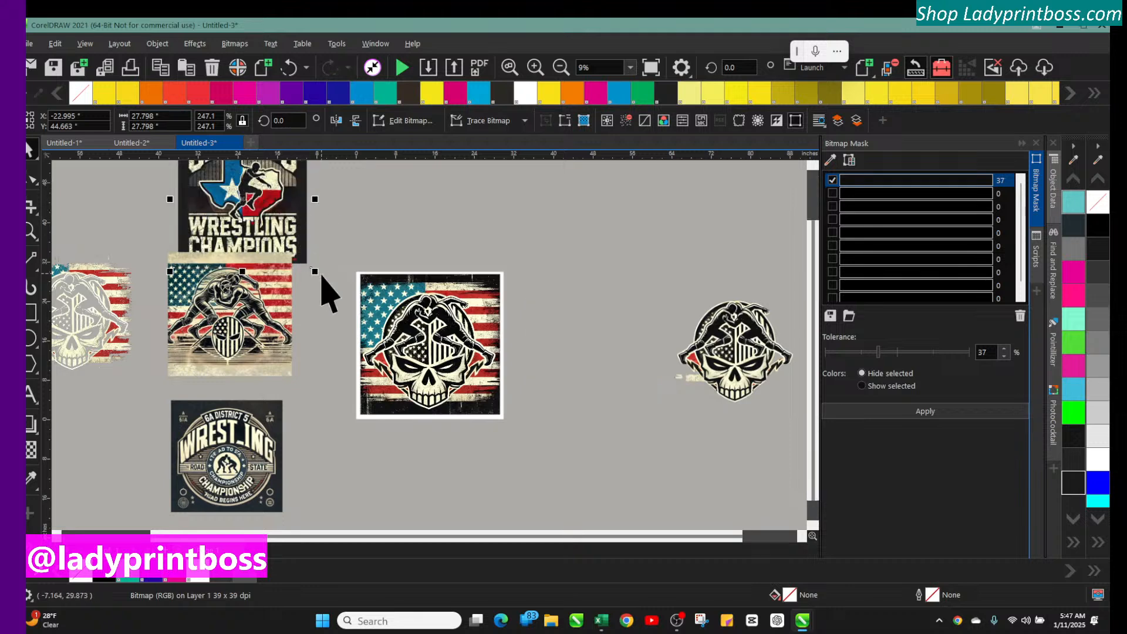
pyautogui.moveTo(314, 271); pyautogui.dragTo(333, 226)
# Step: Duplicate the skull-and-flag bitmap to the upper right of the page and run Quick Trace on the copy
pyautogui.click(422, 312)
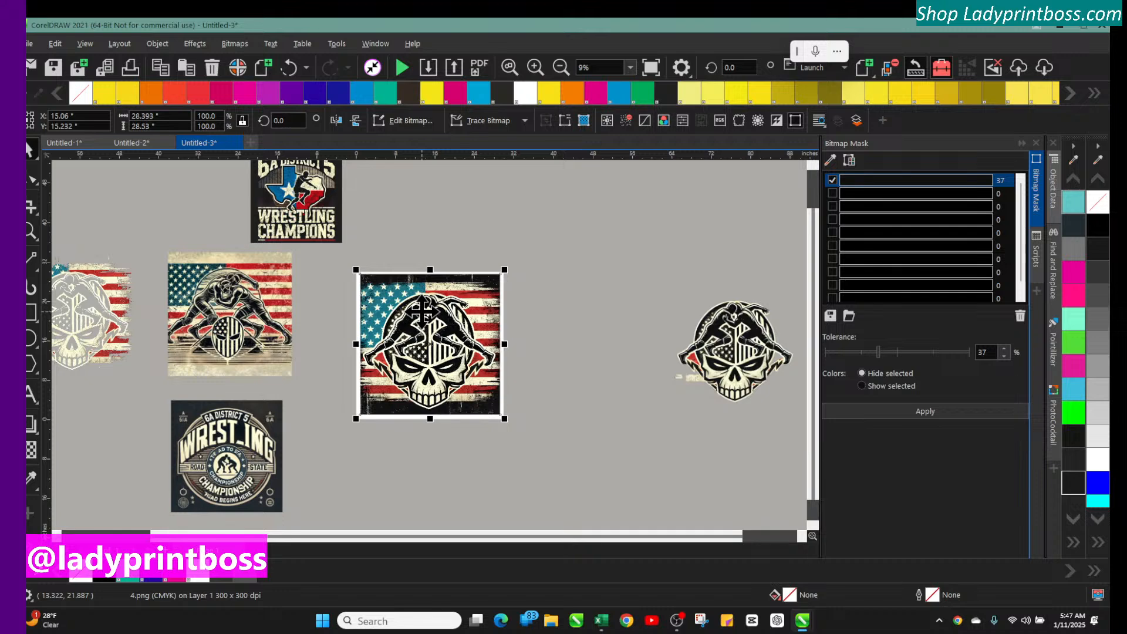
pyautogui.moveTo(421, 313)
pyautogui.mouseDown()
pyautogui.moveTo(717, 213)
pyautogui.moveTo(604, 221)
pyautogui.moveTo(622, 201)
pyautogui.mouseUp()
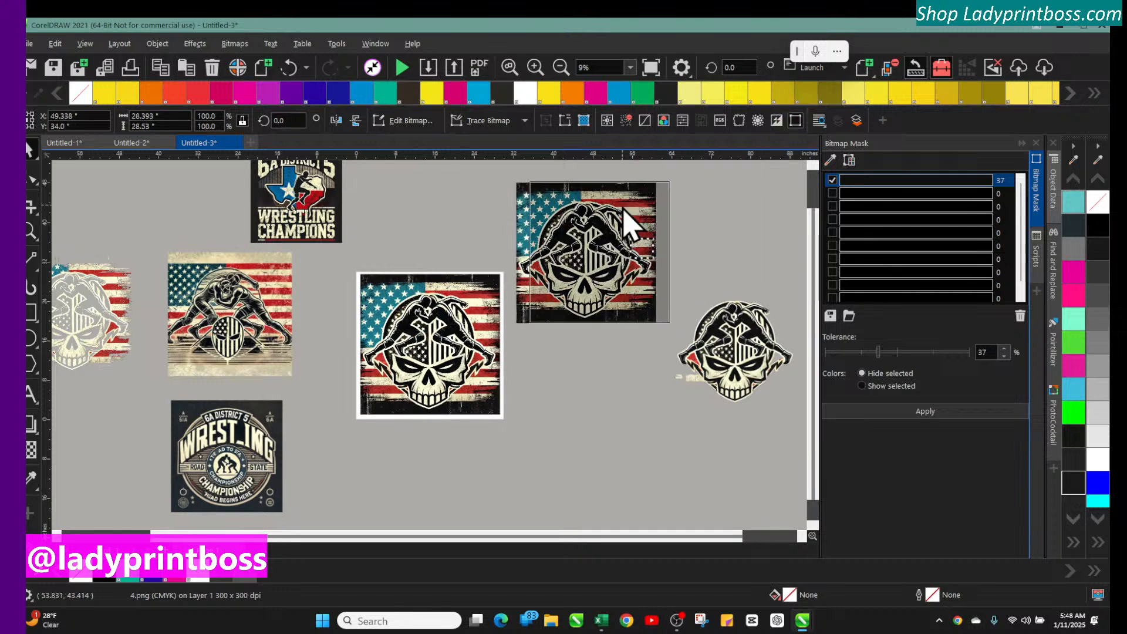
pyautogui.click(525, 121)
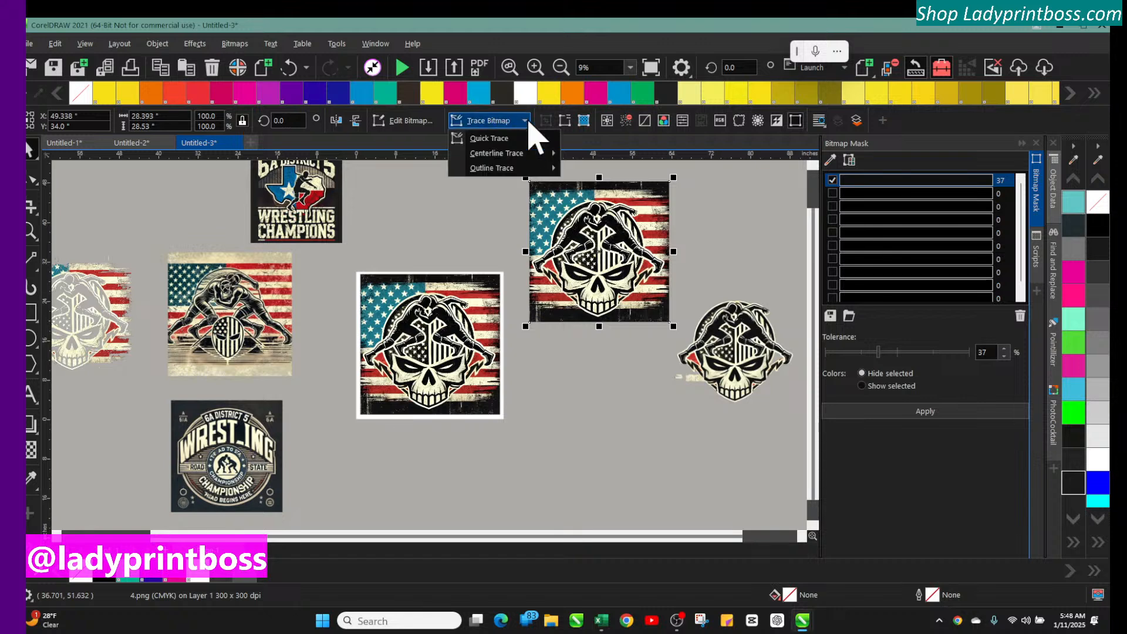
pyautogui.click(535, 135)
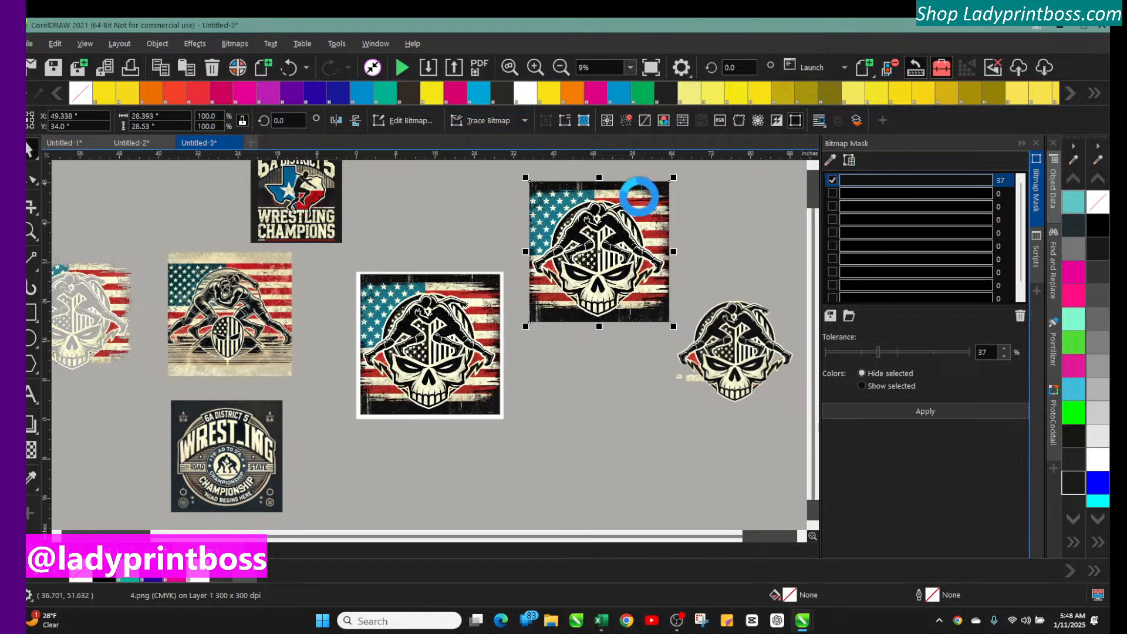
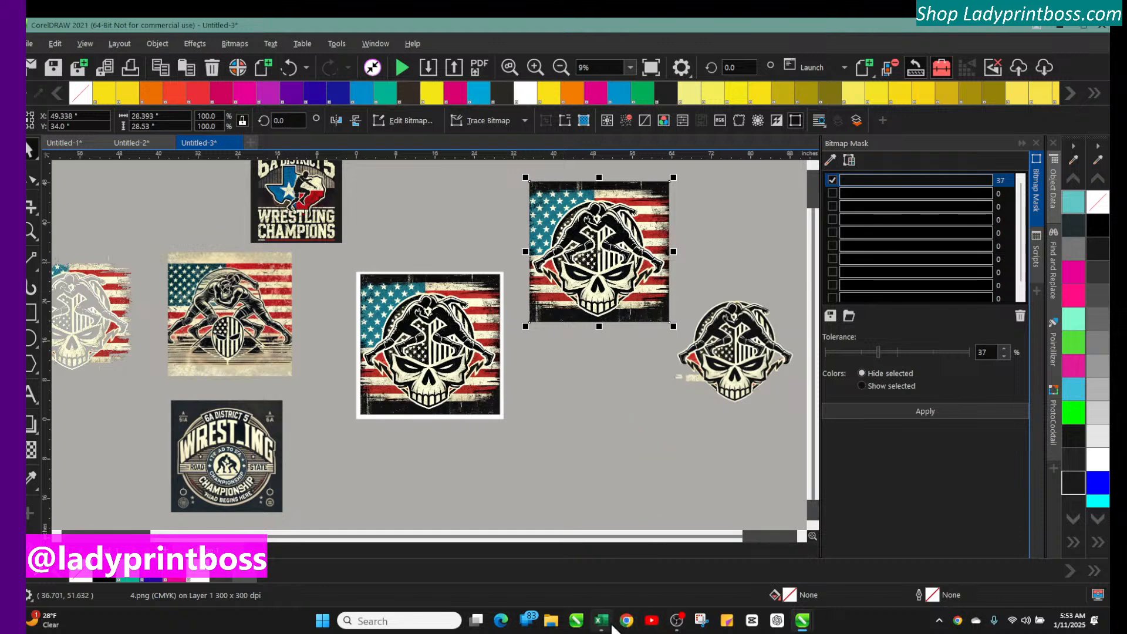
# Step: Switch to Excel, save the UPDATE TSHIRT CAL2025 WORKING 16.xlsm workbook, and move its window out of the way
pyautogui.moveTo(603, 627)
pyautogui.moveTo(1126, 118); pyautogui.dragTo(666, 124)
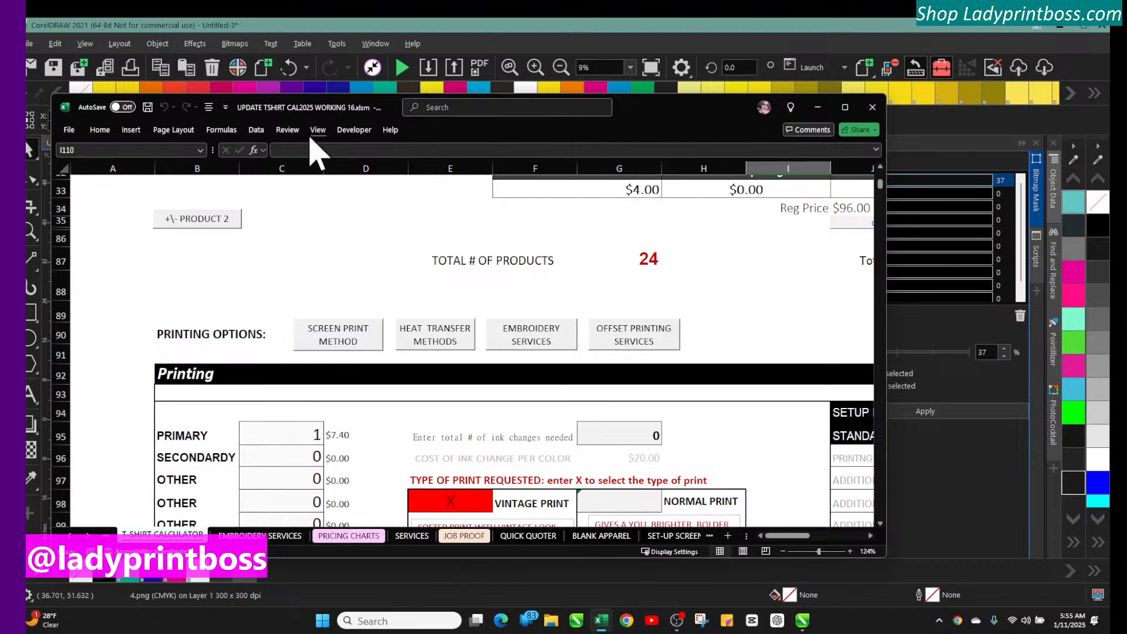
pyautogui.click(69, 130)
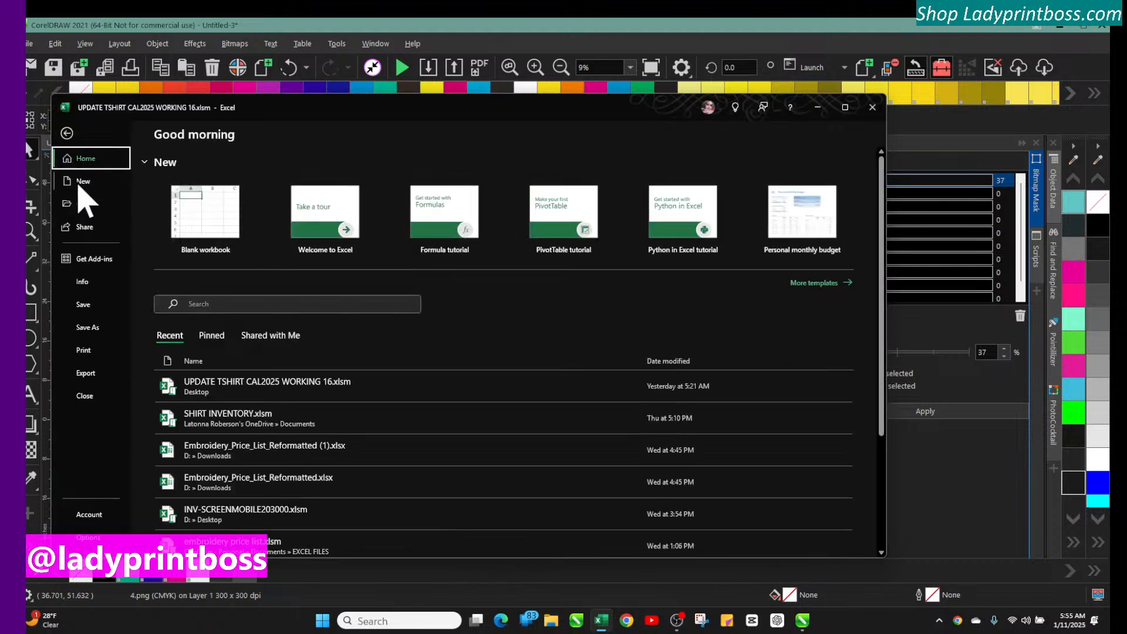
pyautogui.click(83, 304)
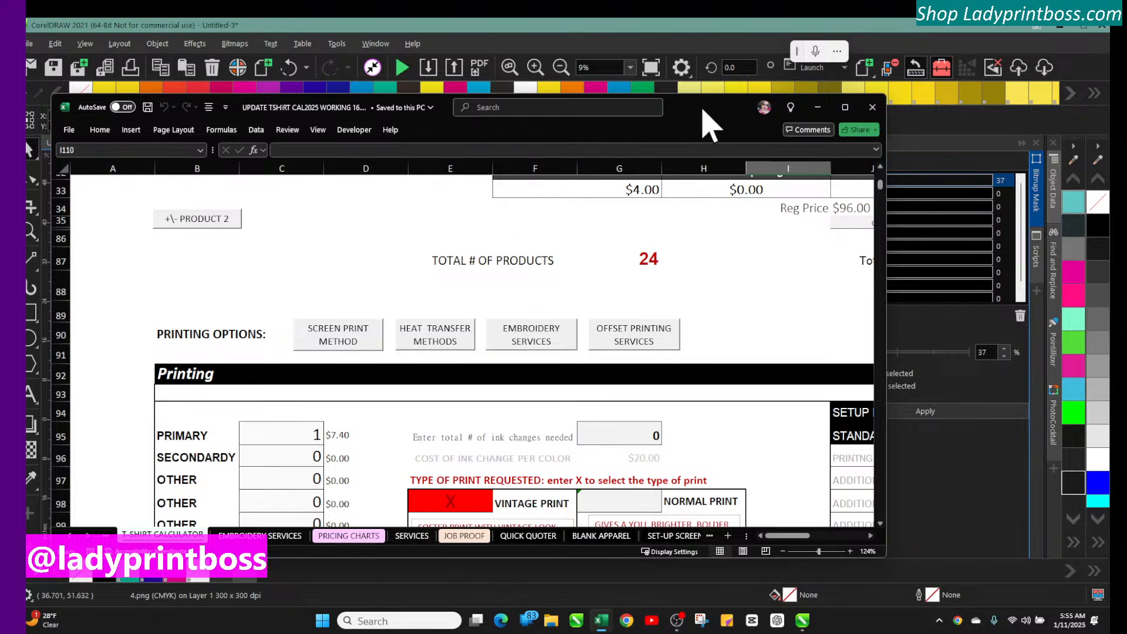
pyautogui.moveTo(702, 109); pyautogui.dragTo(26, 214)
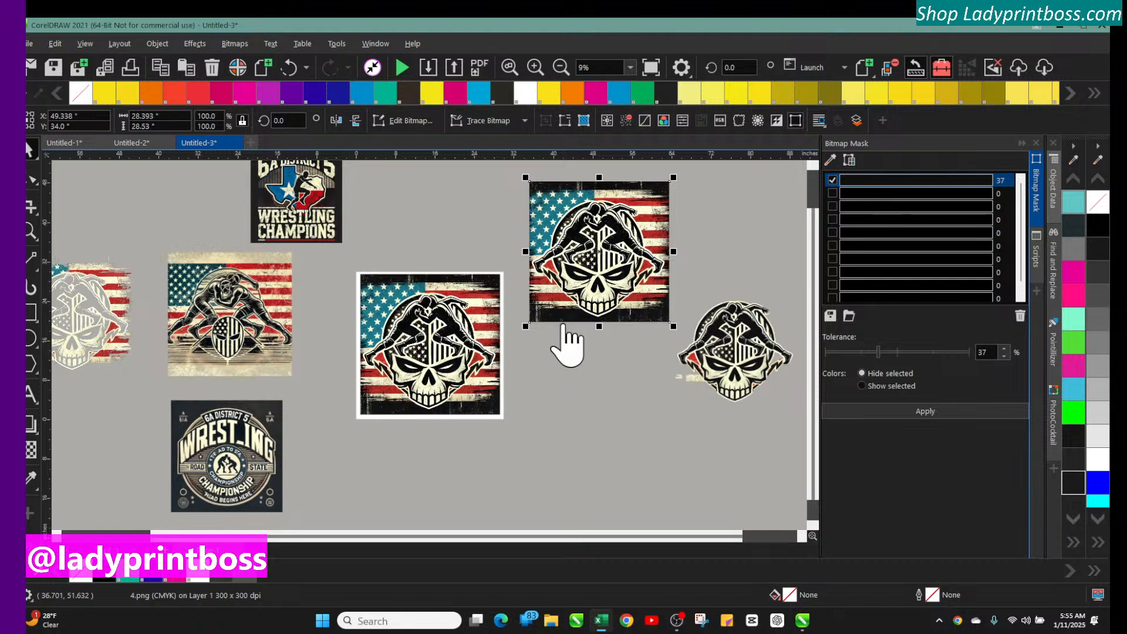
# Step: End the CorelDRAW 2021 task in Task Manager, and close Task Manager
pyautogui.hotkey('ctrl', 'shift', 'Escape')
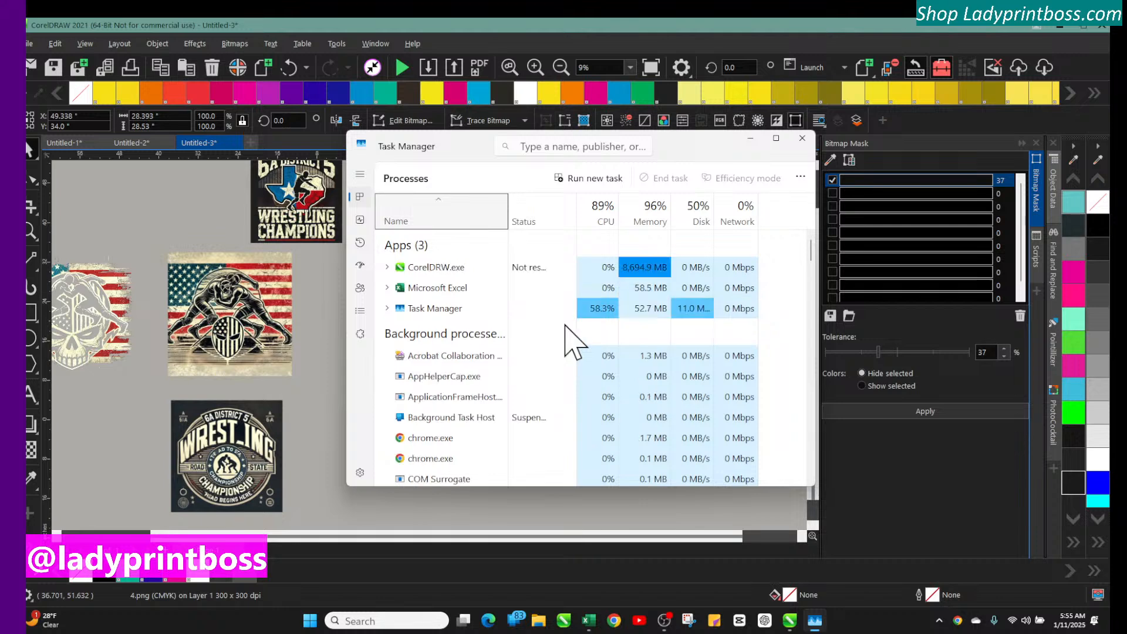
pyautogui.click(468, 272)
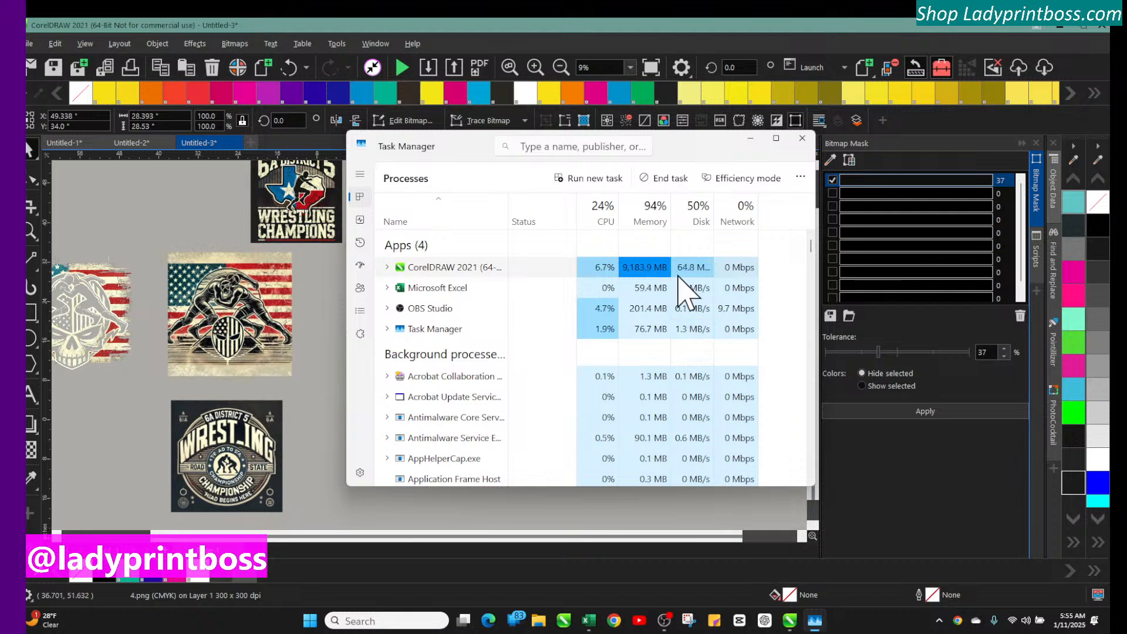
pyautogui.click(661, 178)
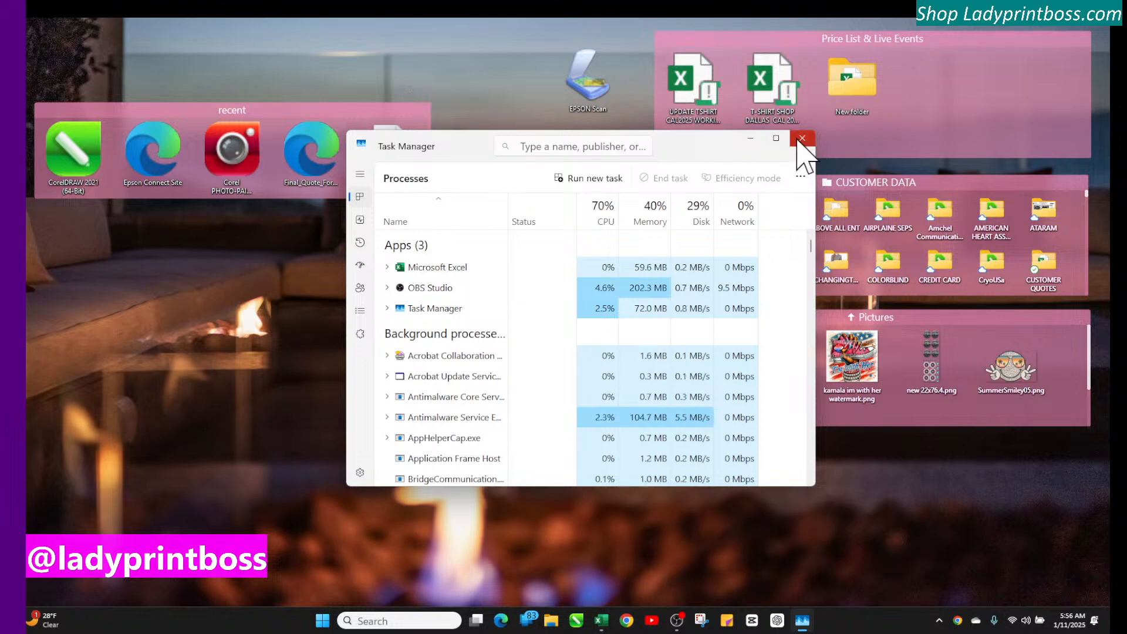
pyautogui.click(800, 140)
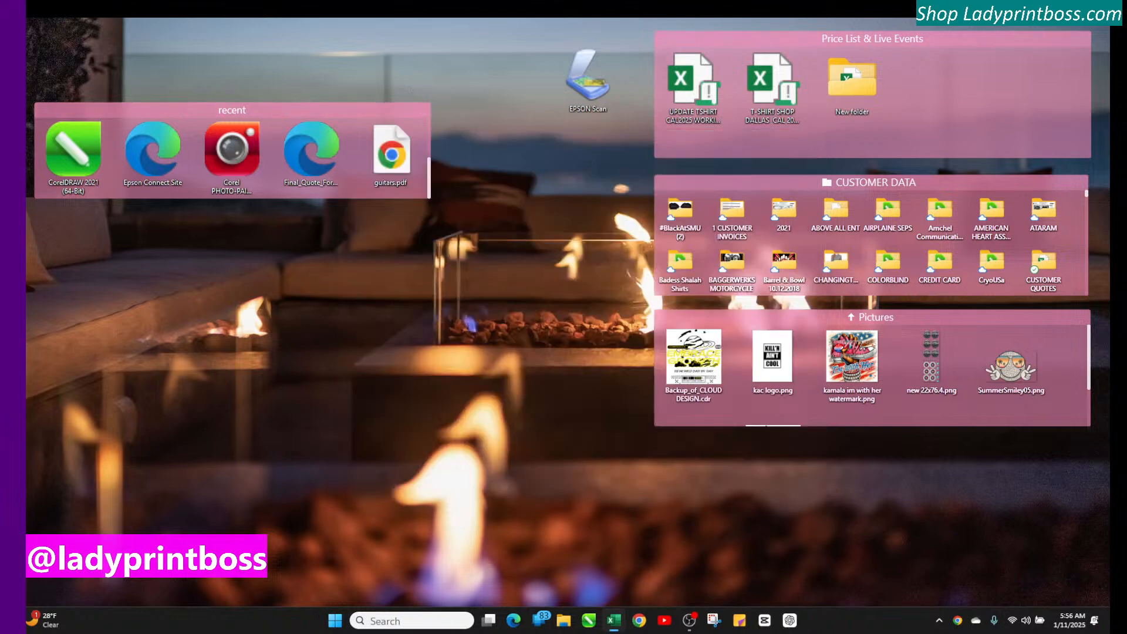
# Step: Relaunch CorelDRAW 2021 with the recovered documents and maximize its window
pyautogui.moveTo(306, 135); pyautogui.dragTo(1126, 61)
pyautogui.click(589, 623)
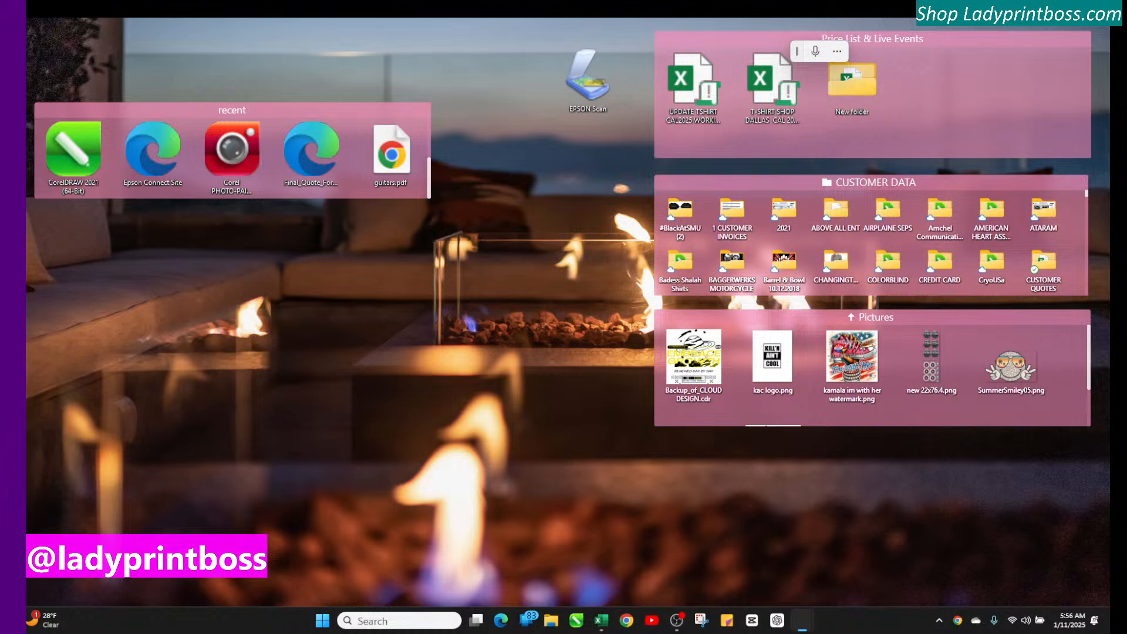
pyautogui.moveTo(27, 88); pyautogui.dragTo(616, 33)
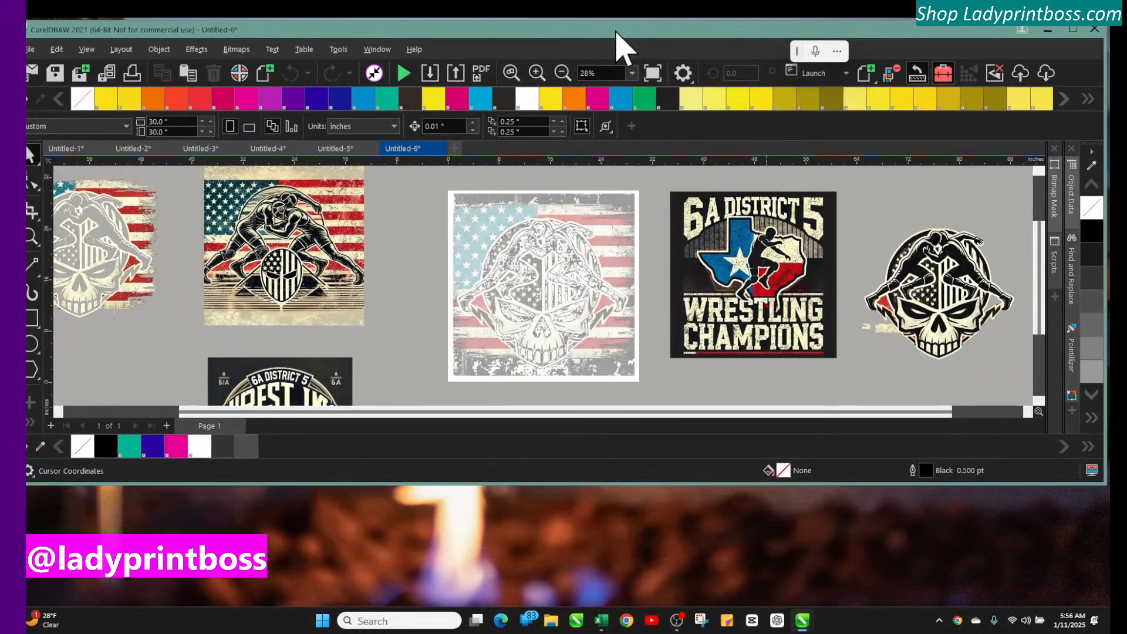
pyautogui.click(1072, 29)
# Step: Delete the faded skull-and-flag bitmap from the page
pyautogui.click(571, 237)
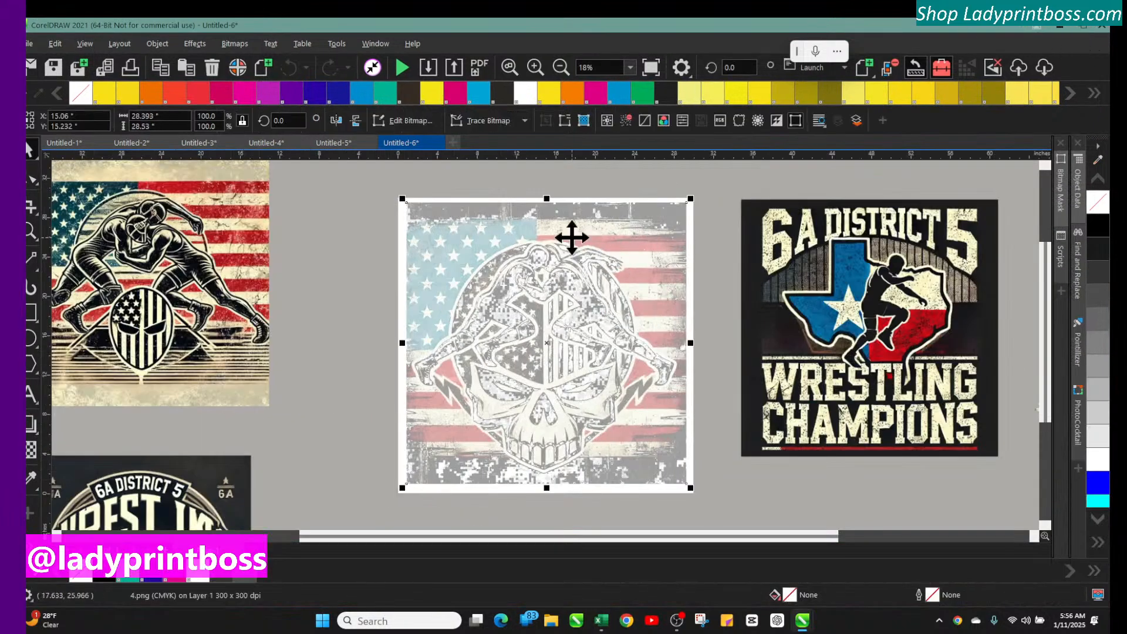
pyautogui.moveTo(558, 241); pyautogui.dragTo(523, 304)
pyautogui.moveTo(573, 367); pyautogui.dragTo(584, 301)
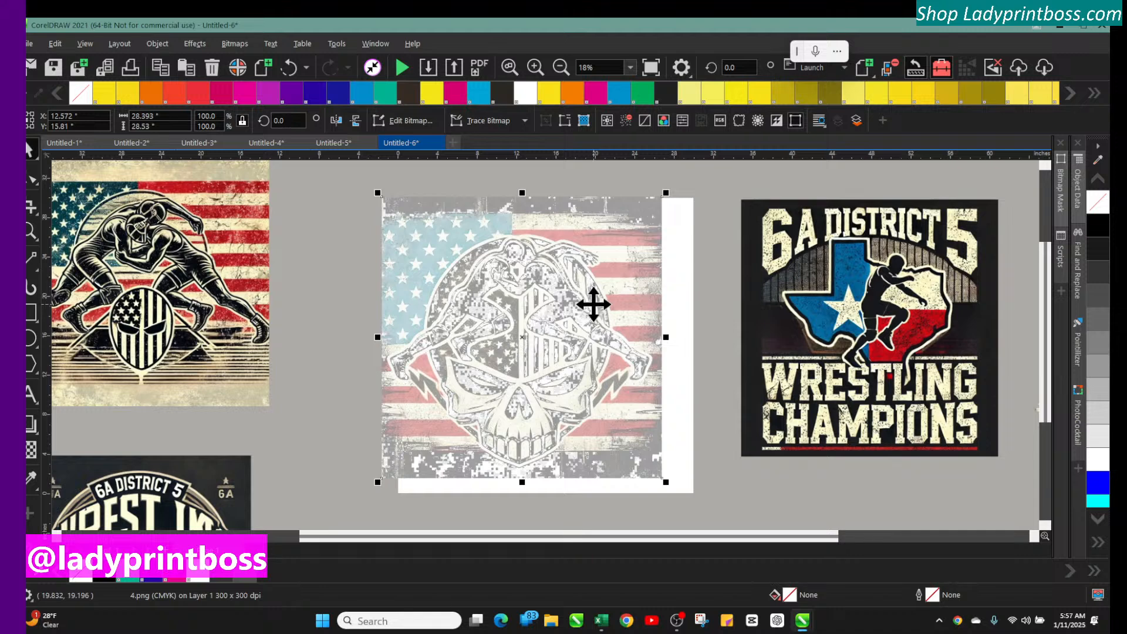
pyautogui.moveTo(438, 315); pyautogui.dragTo(462, 328)
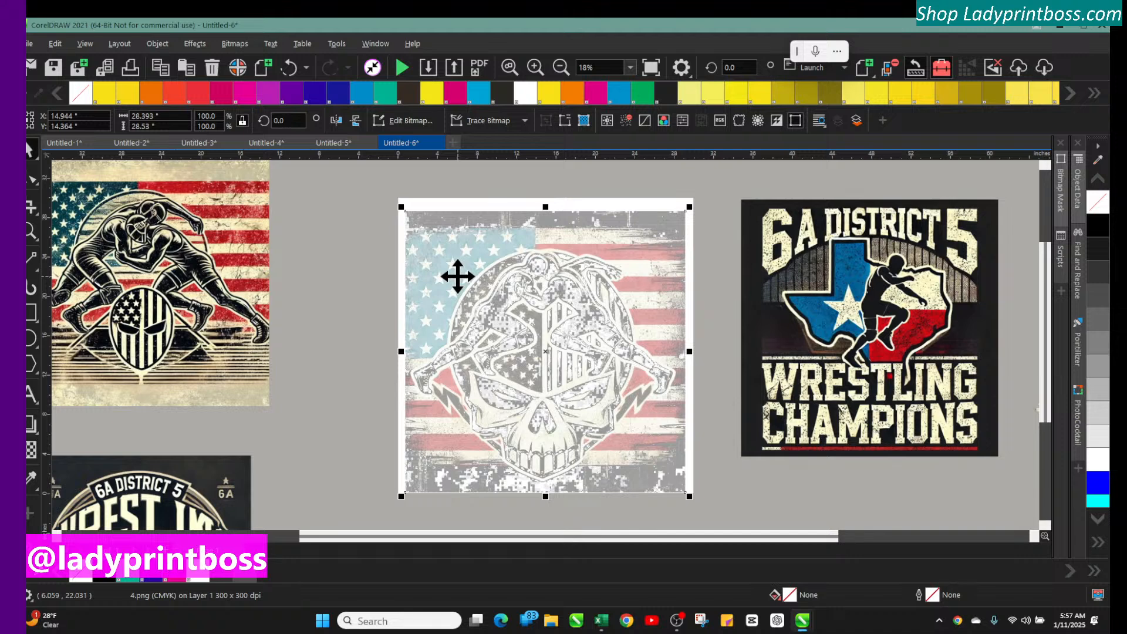
pyautogui.press('Delete')
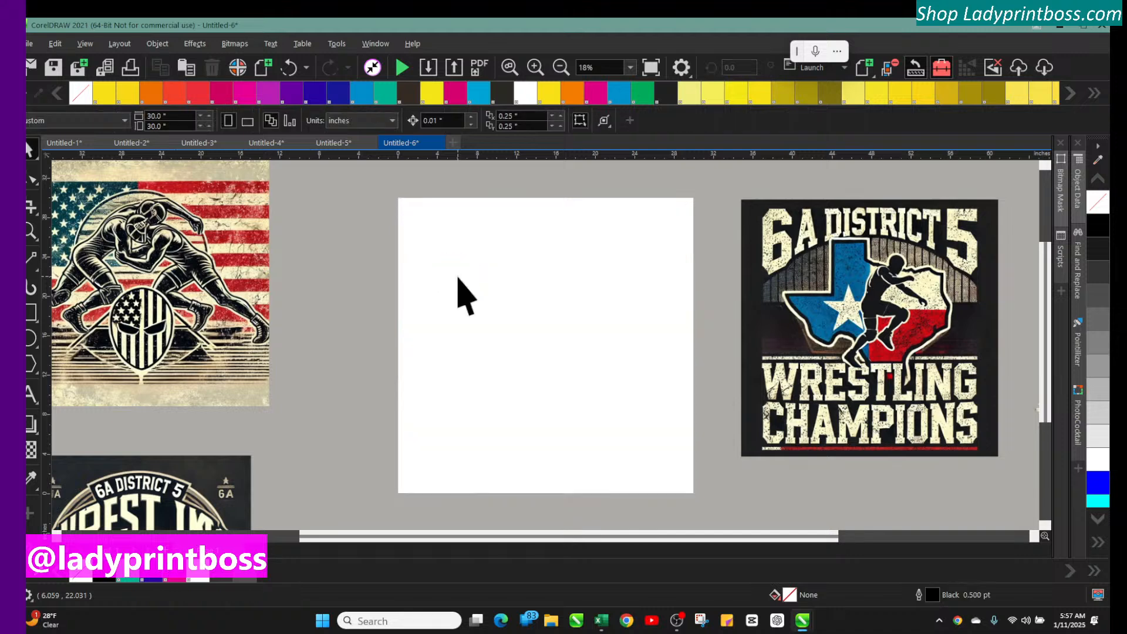
# Step: Move the masked skull-and-flag artwork from beside the wrestler artwork onto the blank page, roughly centred
pyautogui.click(562, 68)
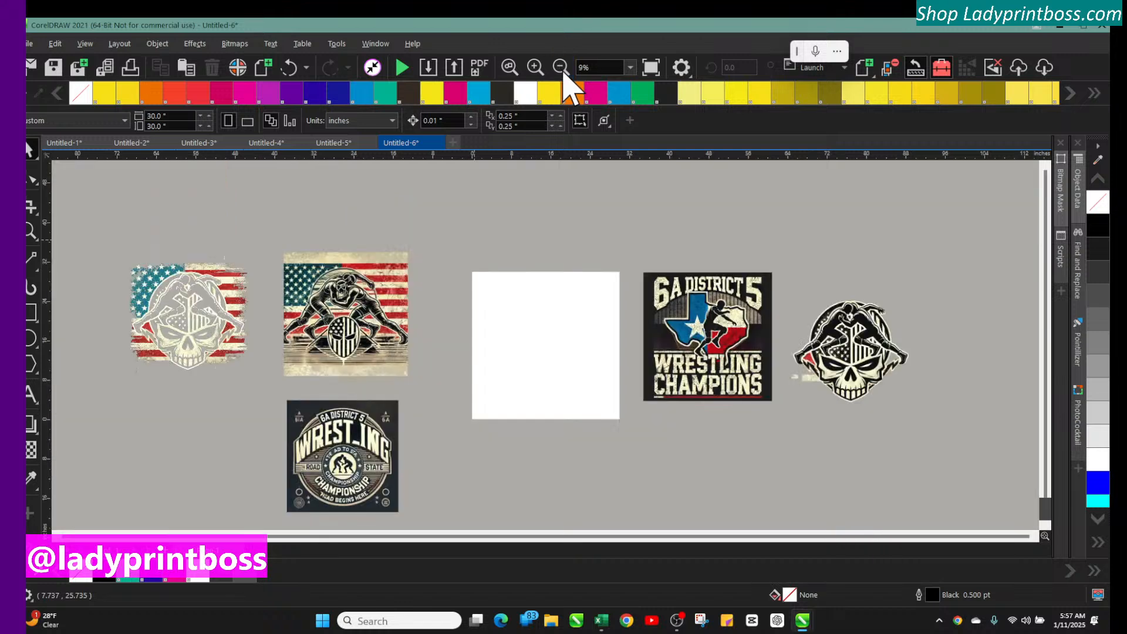
pyautogui.click(149, 295)
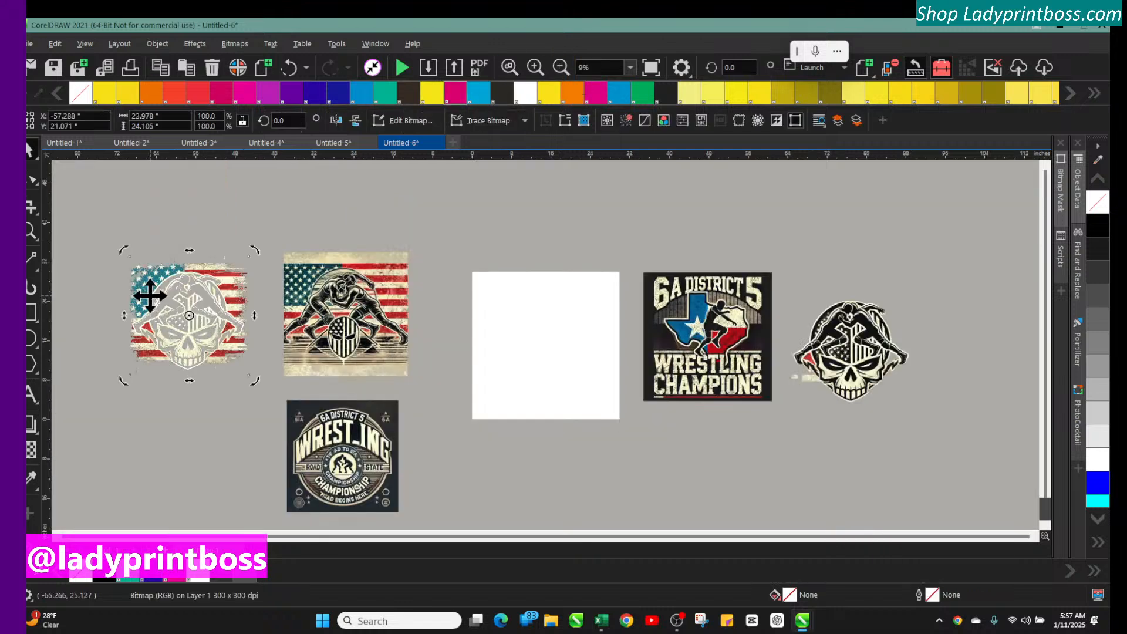
pyautogui.moveTo(149, 295); pyautogui.dragTo(507, 324)
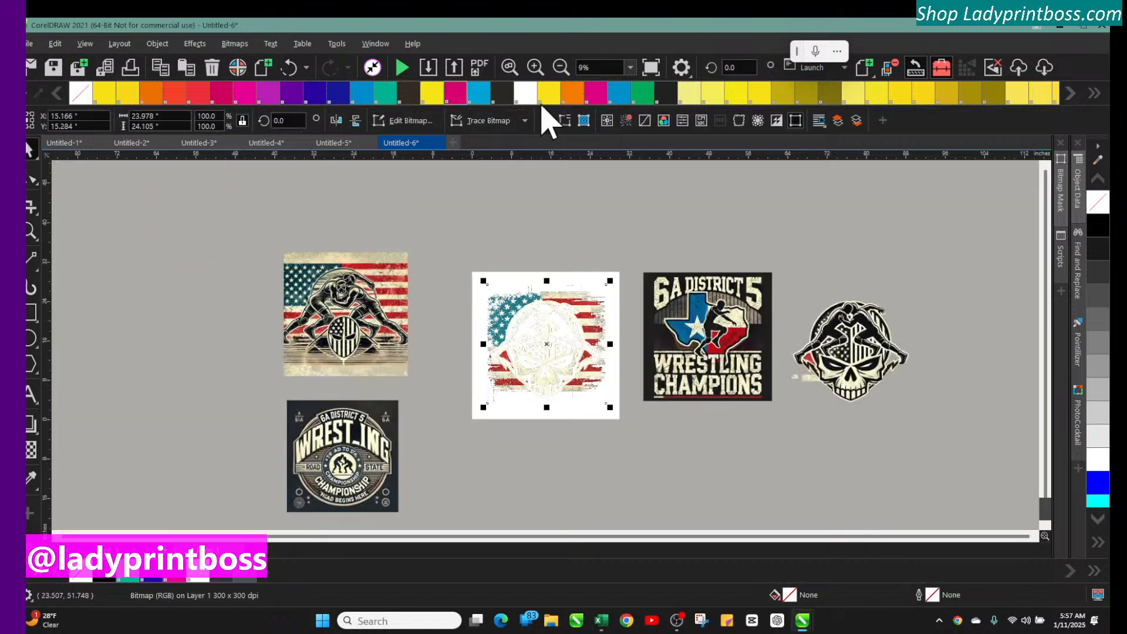
pyautogui.click(534, 66)
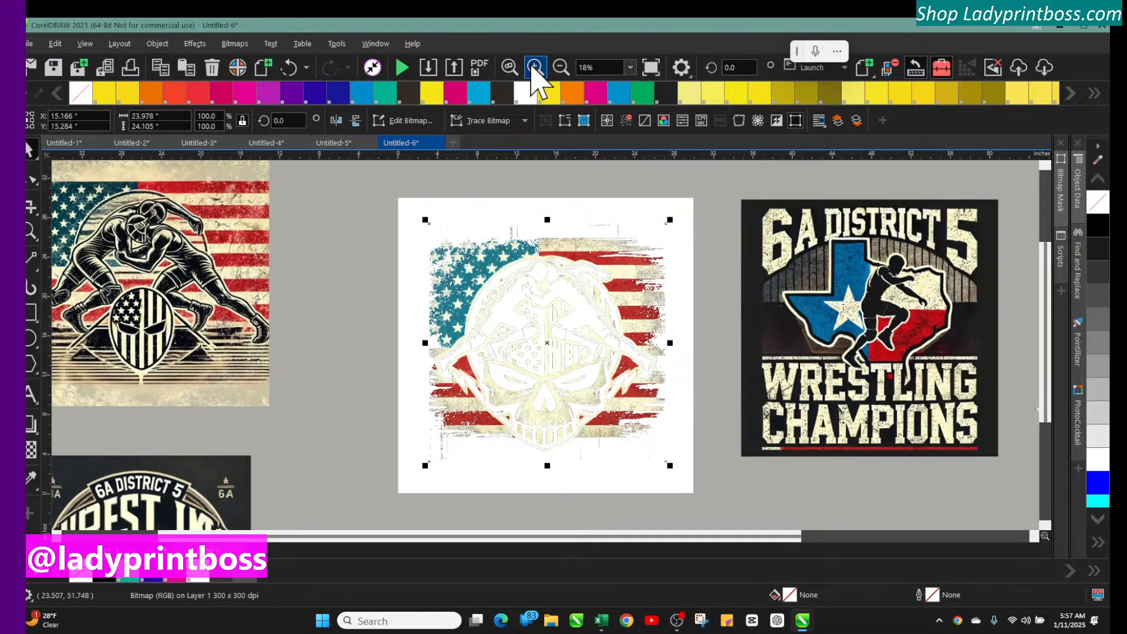
pyautogui.click(534, 66)
pyautogui.moveTo(583, 339)
pyautogui.mouseDown()
pyautogui.moveTo(591, 352)
pyautogui.moveTo(580, 330)
pyautogui.mouseUp()
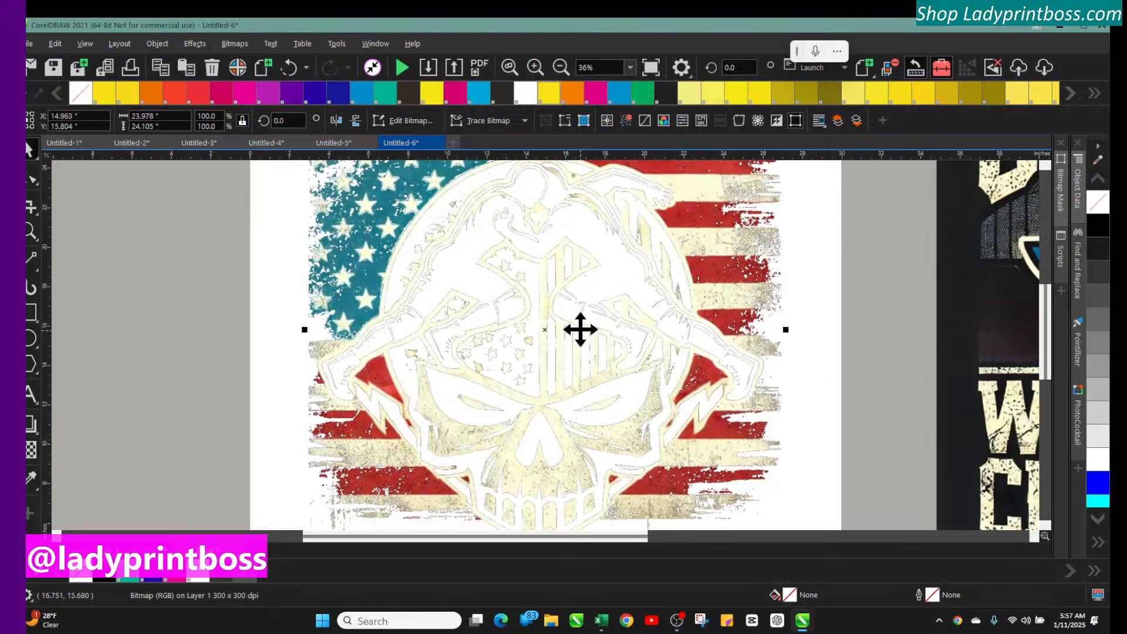
# Step: Shift the masked skull-and-flag artwork partly off the page's left edge, and bring it back to roughly the page centre
pyautogui.moveTo(508, 277)
pyautogui.mouseDown()
pyautogui.moveTo(521, 307)
pyautogui.moveTo(518, 294)
pyautogui.mouseUp()
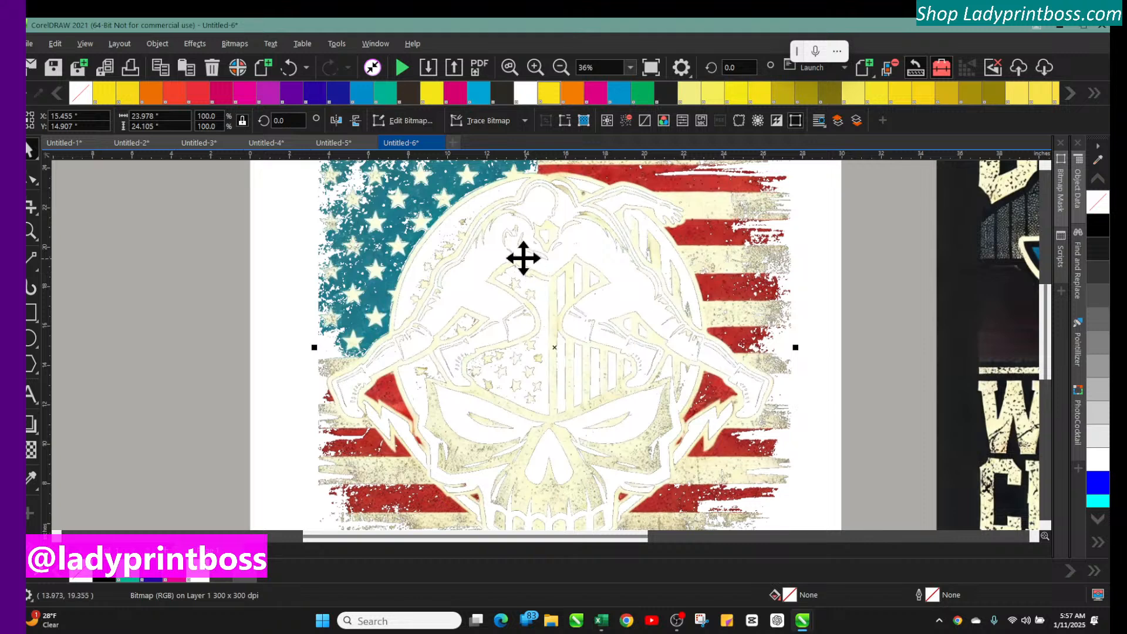
pyautogui.moveTo(548, 245); pyautogui.dragTo(304, 266)
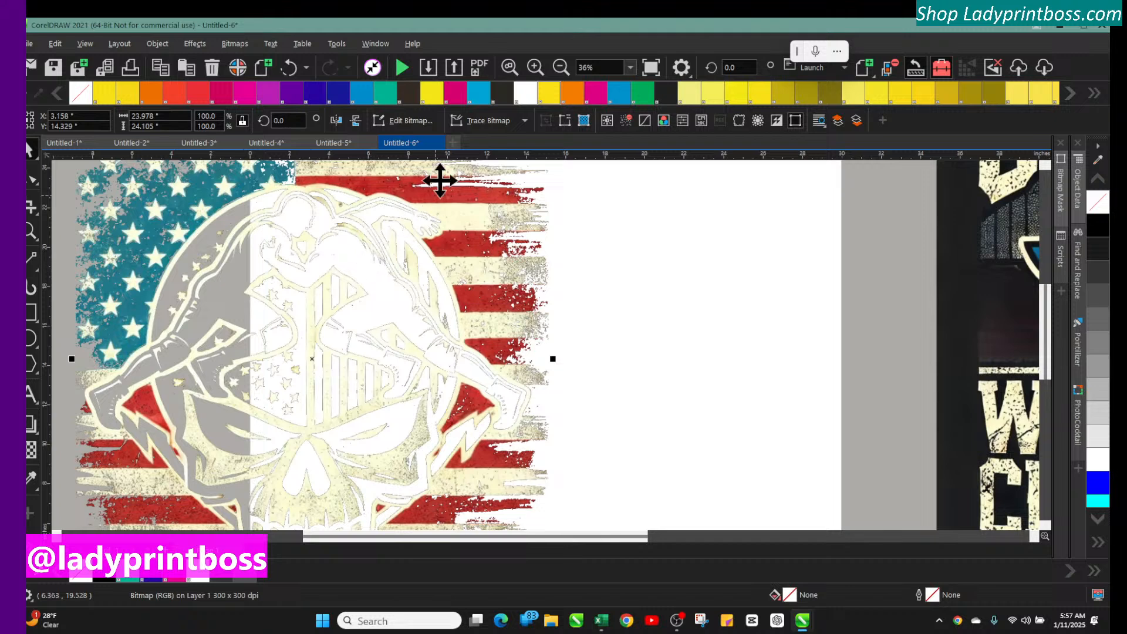
pyautogui.click(564, 70)
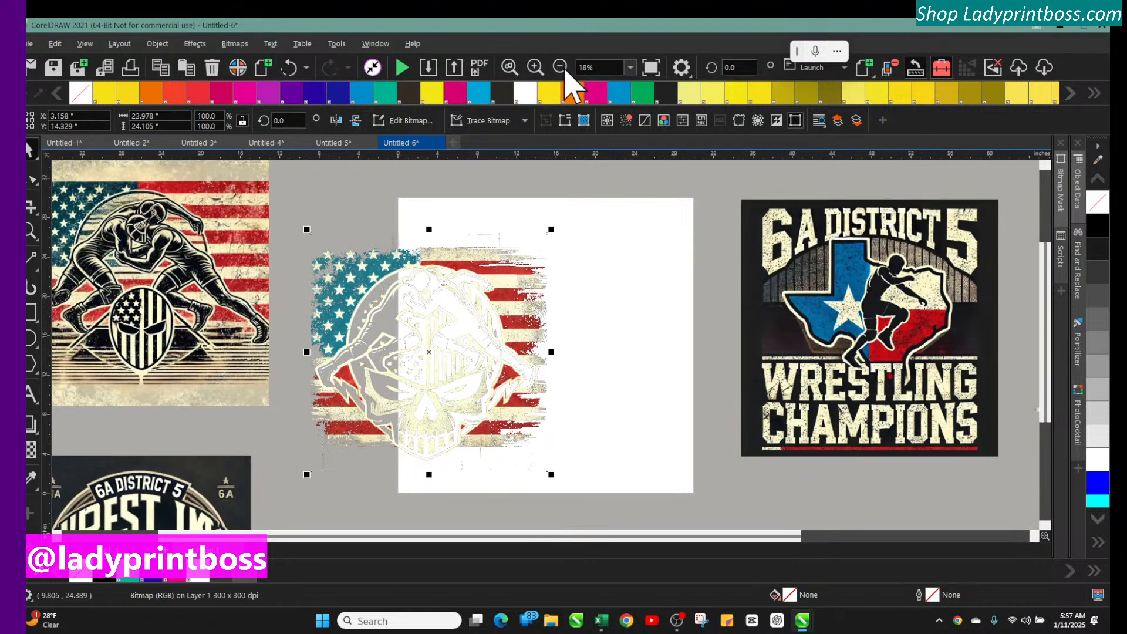
pyautogui.moveTo(395, 290); pyautogui.dragTo(505, 285)
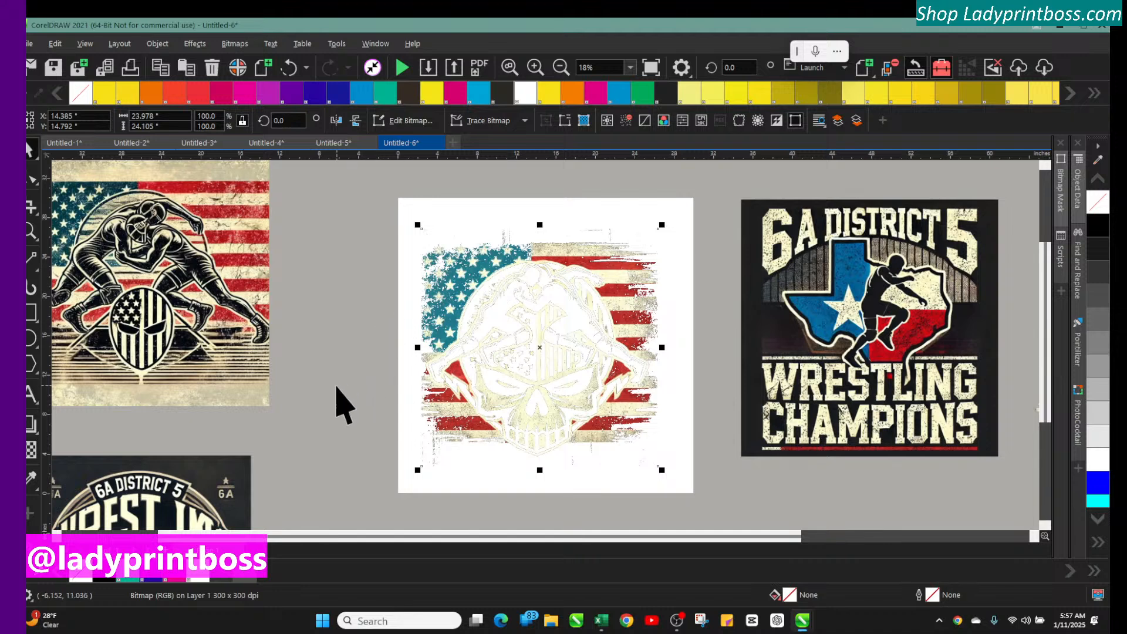
# Step: Move the masked skull-and-flag artwork off to the left of the page, and place the wrestlers-and-flag artwork roughly centred on the page
pyautogui.scroll(-1, 344, 405)
pyautogui.click(510, 350)
pyautogui.moveTo(526, 347); pyautogui.dragTo(512, 366)
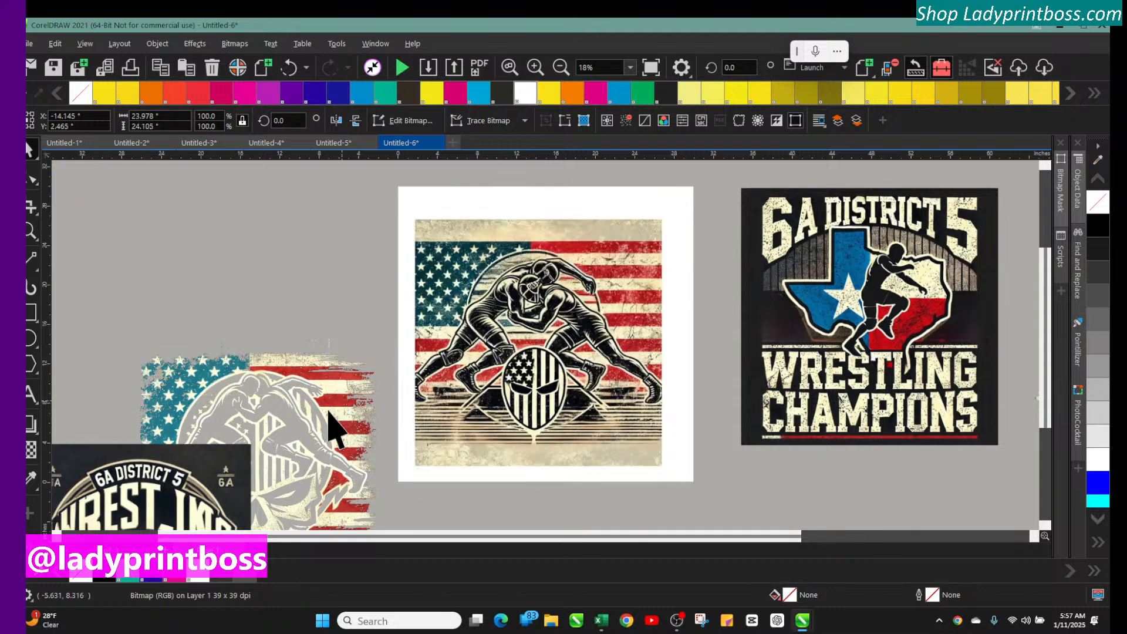
pyautogui.moveTo(327, 411); pyautogui.dragTo(253, 269)
pyautogui.moveTo(514, 390); pyautogui.dragTo(519, 384)
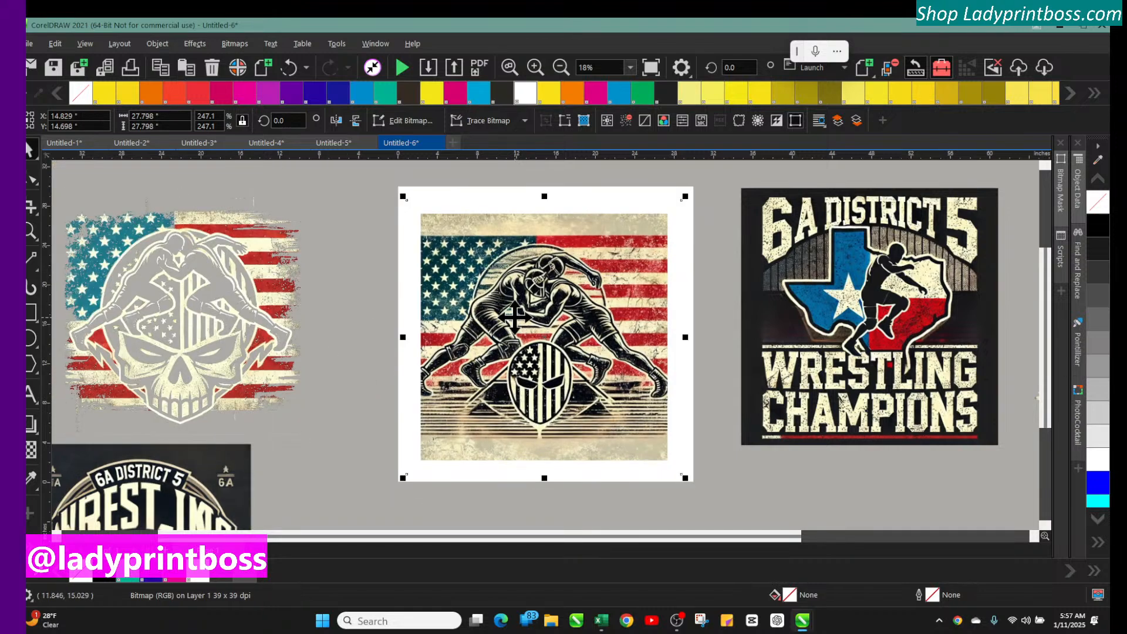
# Step: Move the wrestlers-and-flag artwork off the page onto the skull artwork, and centre the 6A District 5 Wrestling Champions artwork on the page
pyautogui.click(535, 66)
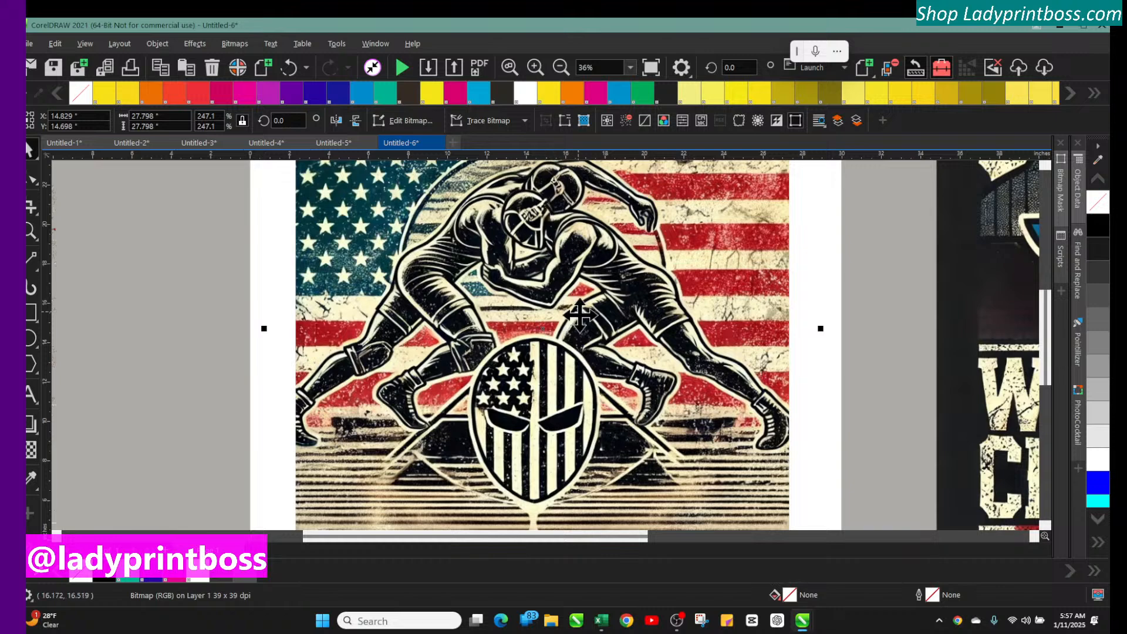
pyautogui.scroll(-2, 594, 361)
pyautogui.scroll(3, 594, 362)
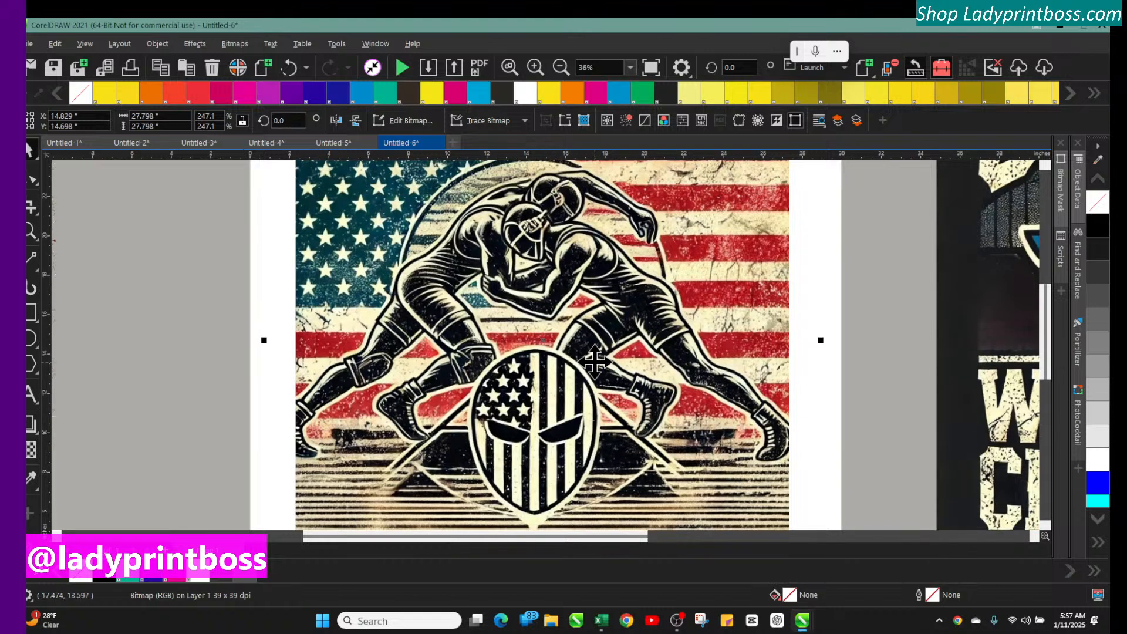
pyautogui.scroll(3, 594, 361)
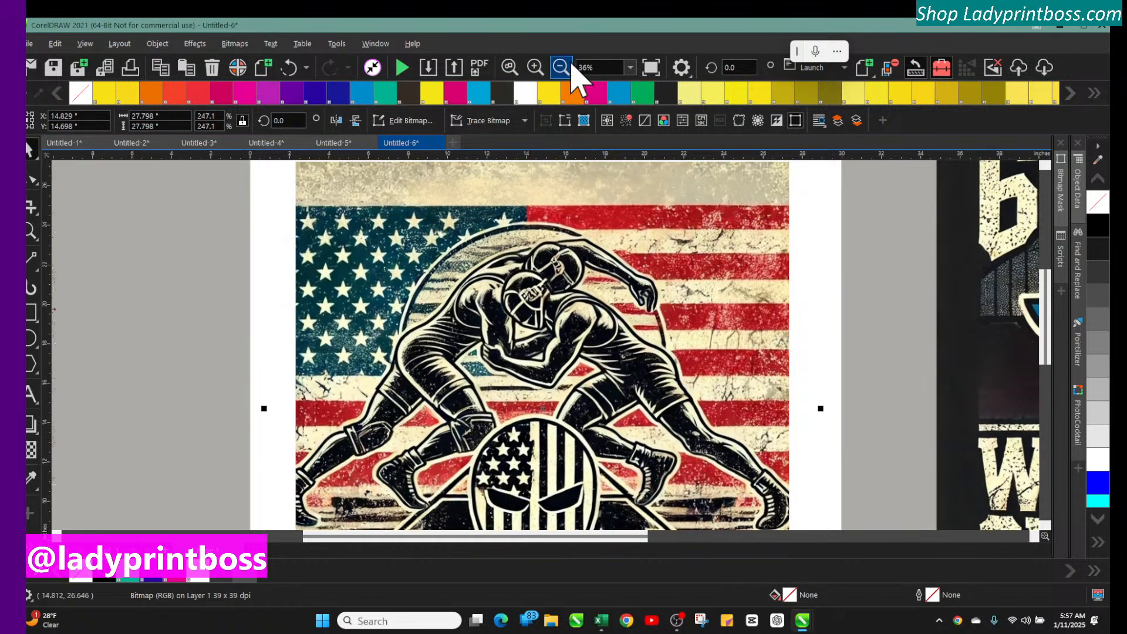
pyautogui.click(560, 67)
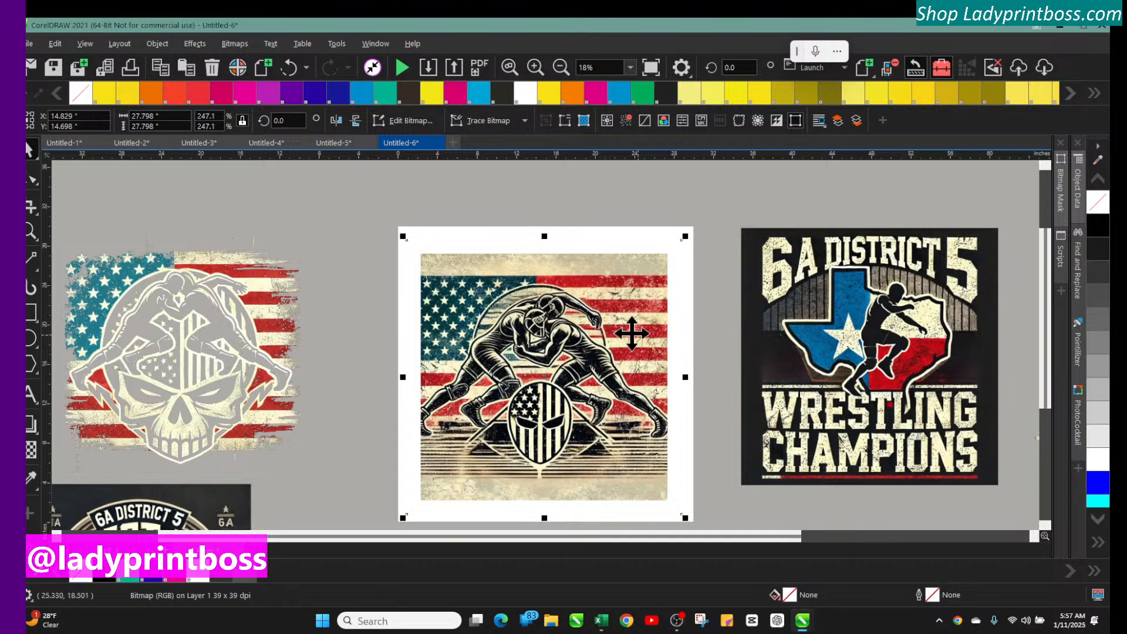
pyautogui.moveTo(632, 332); pyautogui.dragTo(275, 321)
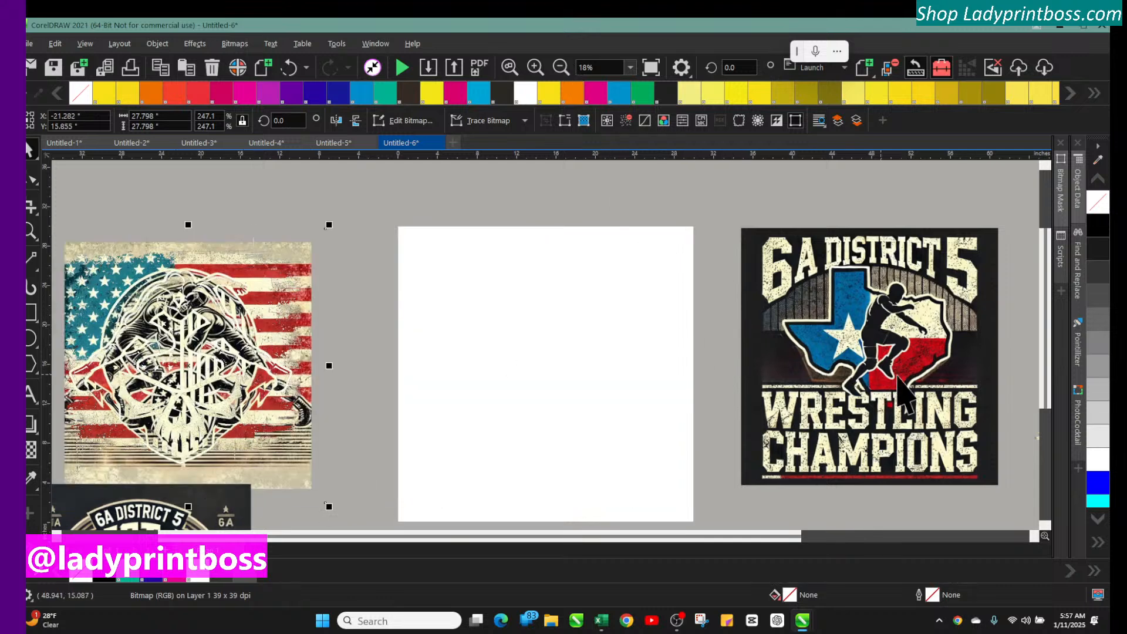
pyautogui.moveTo(907, 361); pyautogui.dragTo(581, 382)
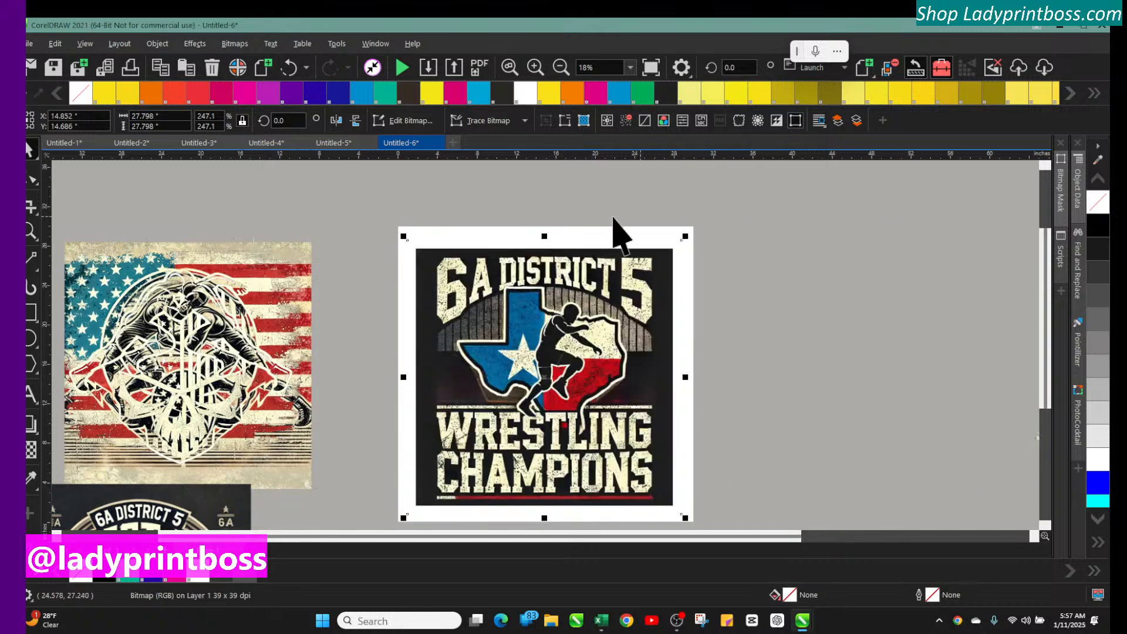
# Step: Examine the 6A District 5 Wrestling Champions artwork up close, including the Texas shape, the wrestler figure and the lettering
pyautogui.click(517, 121)
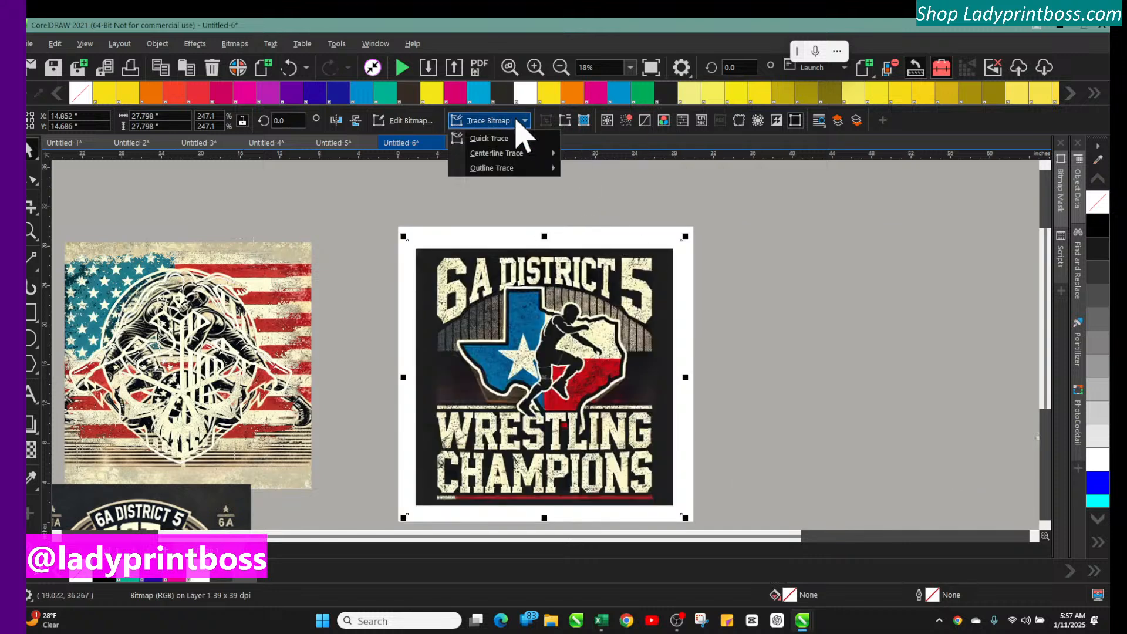
pyautogui.click(516, 293)
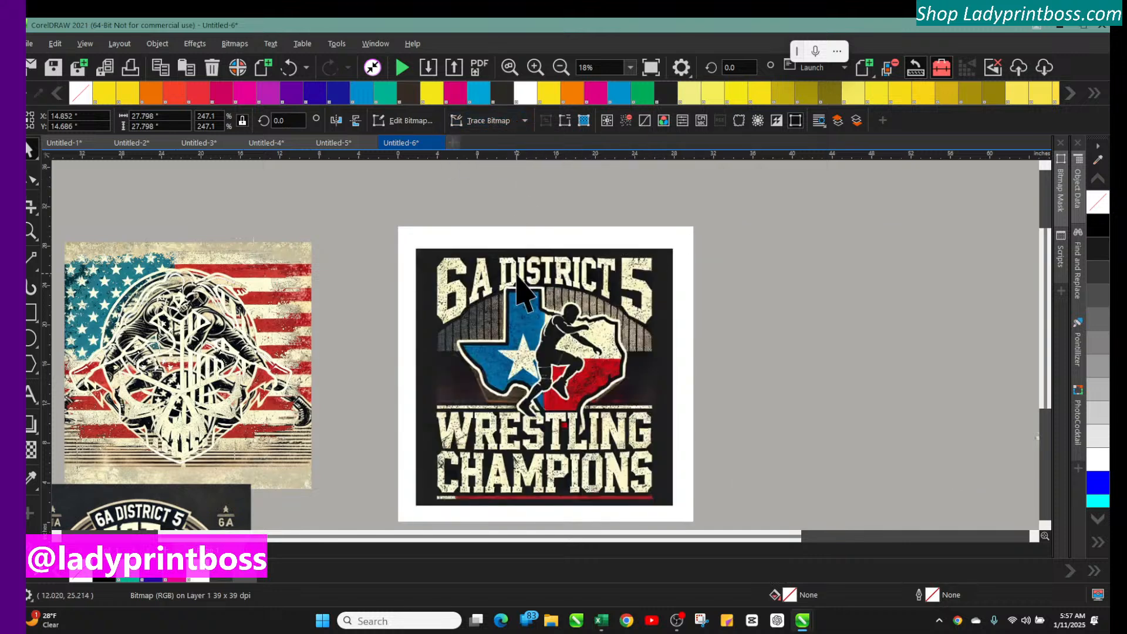
pyautogui.click(560, 68)
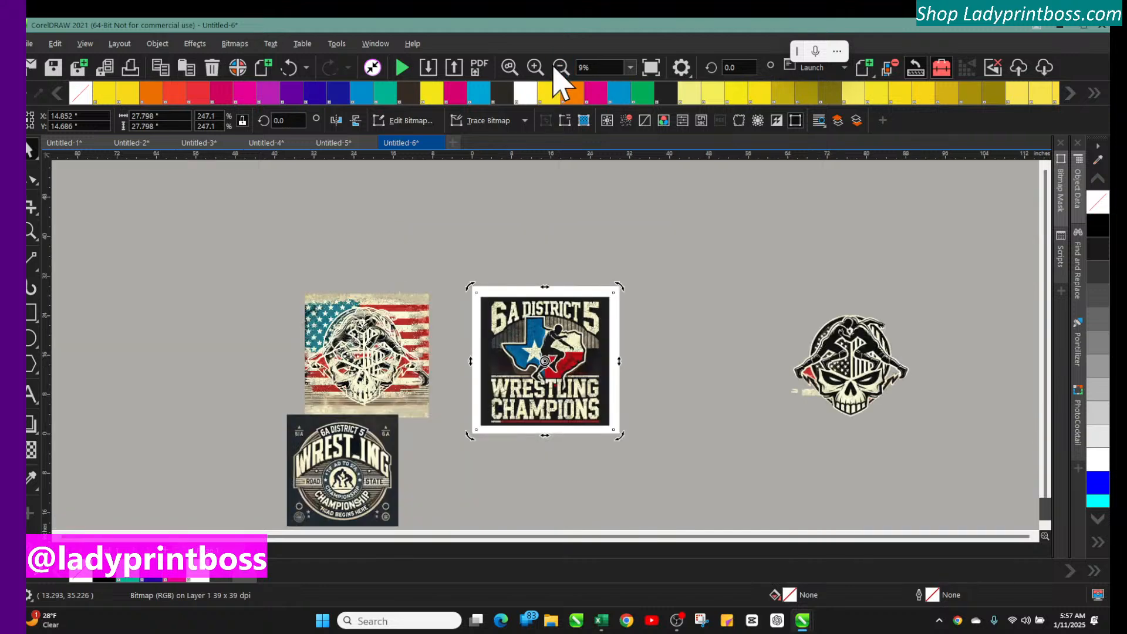
pyautogui.click(534, 70)
pyautogui.click(535, 70)
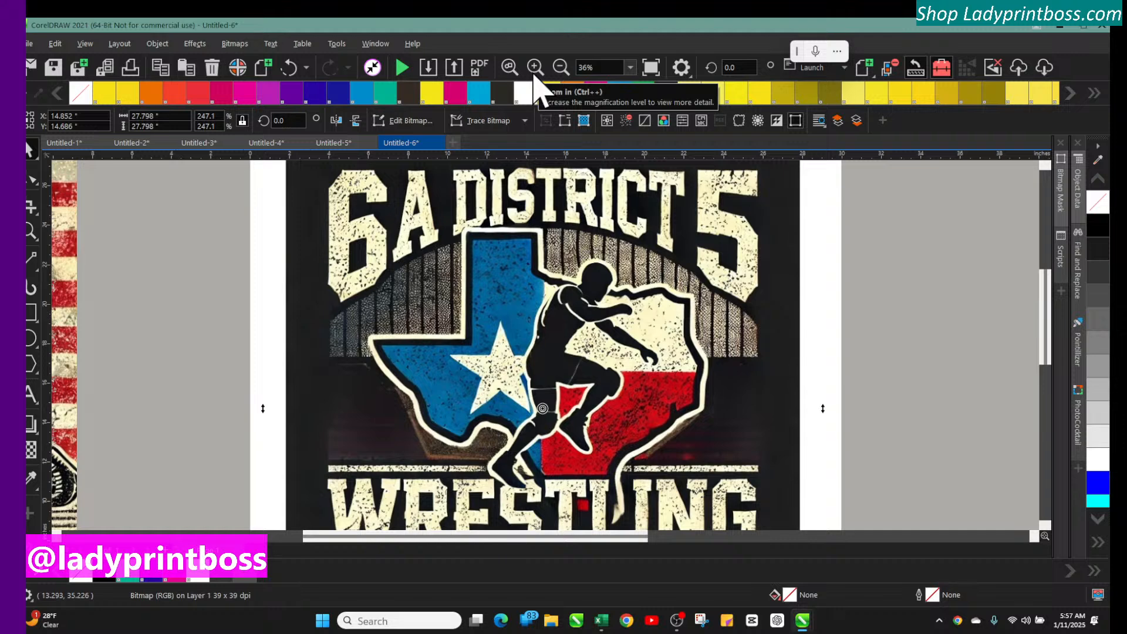
pyautogui.scroll(-3, 539, 384)
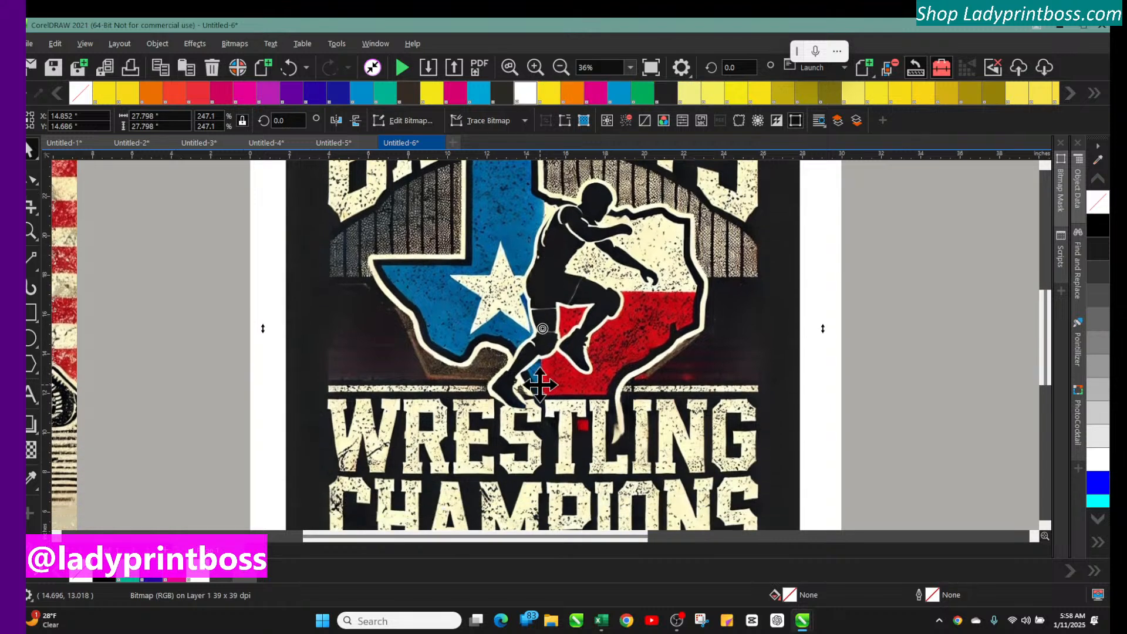
pyautogui.scroll(-2, 540, 385)
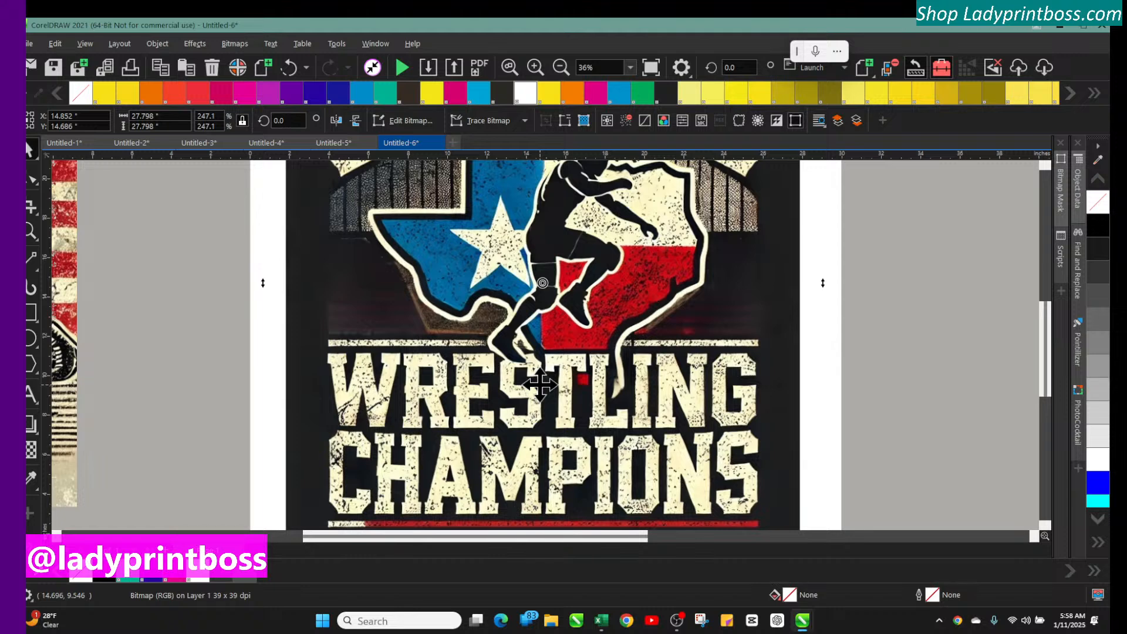
pyautogui.click(561, 68)
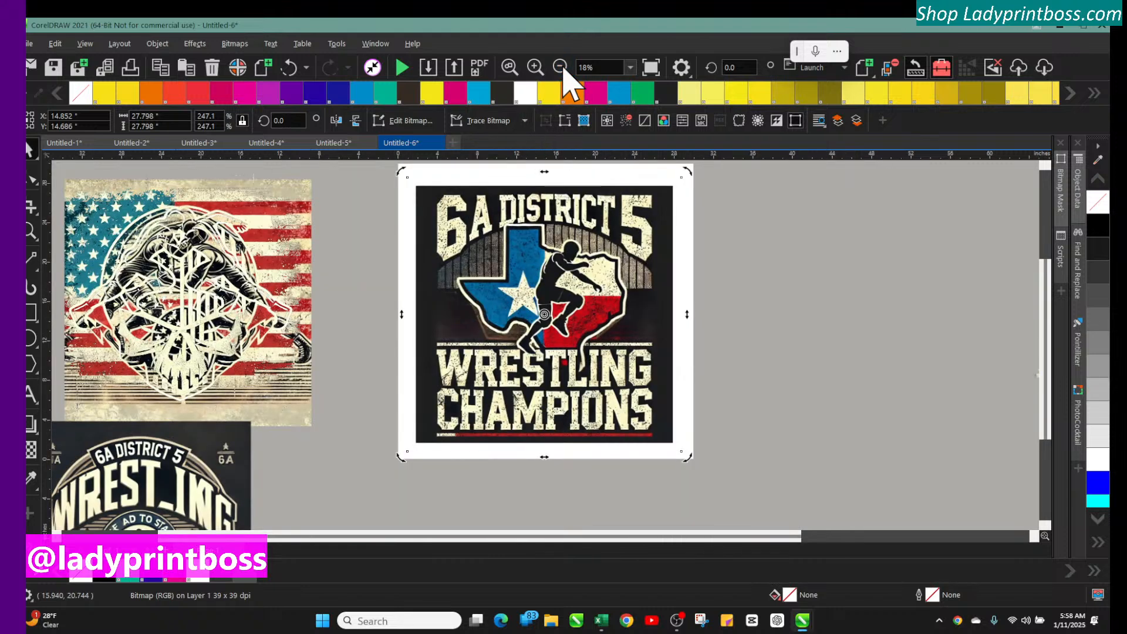
# Step: Move the 6A District 5 Wrestling Champions artwork to the right of the page, and copy it into a new blank document
pyautogui.moveTo(505, 291); pyautogui.dragTo(823, 298)
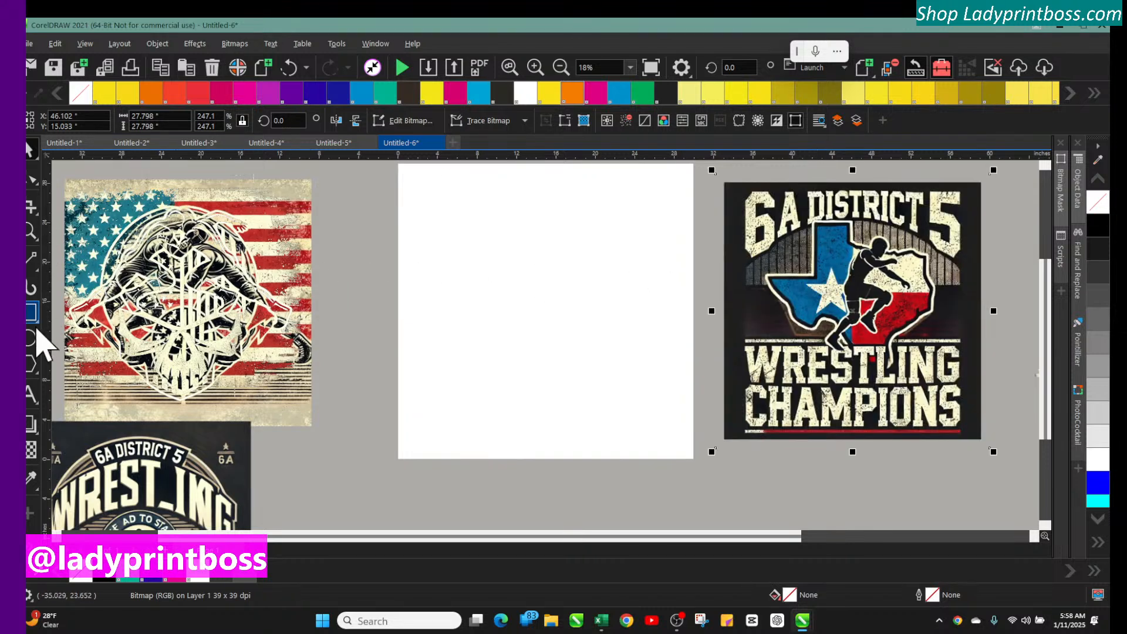
pyautogui.click(841, 261)
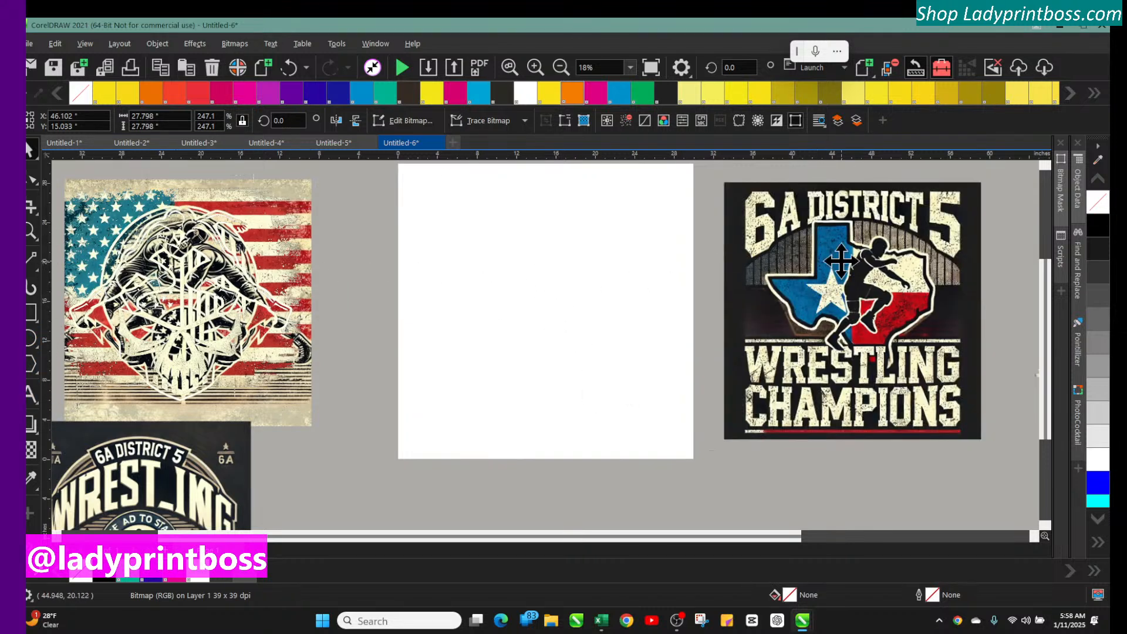
pyautogui.rightClick(841, 262)
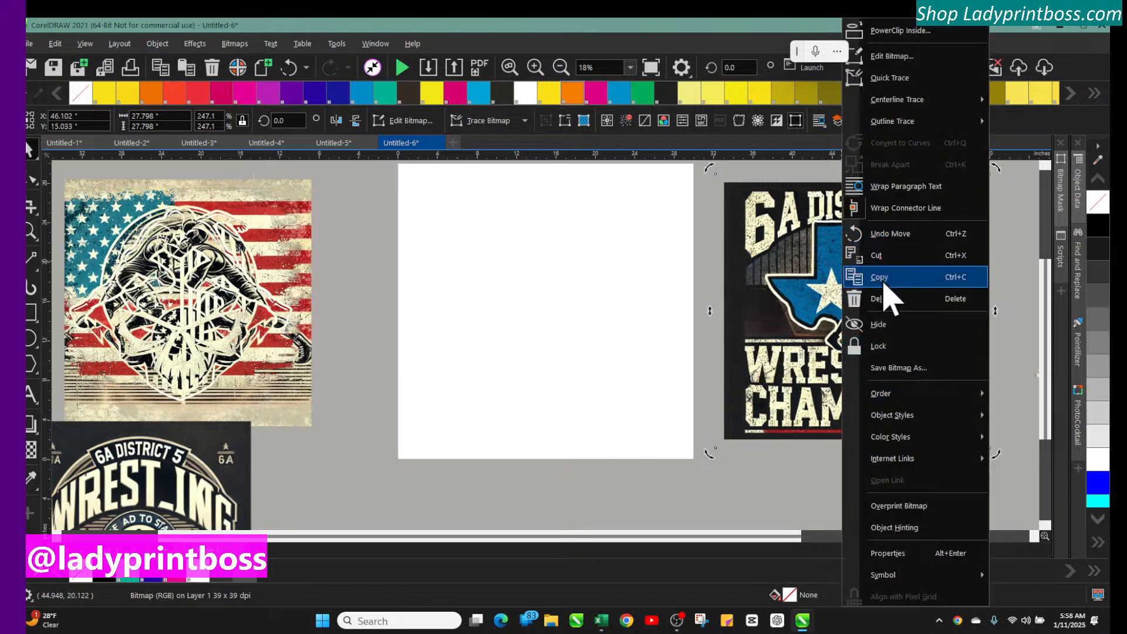
pyautogui.click(884, 280)
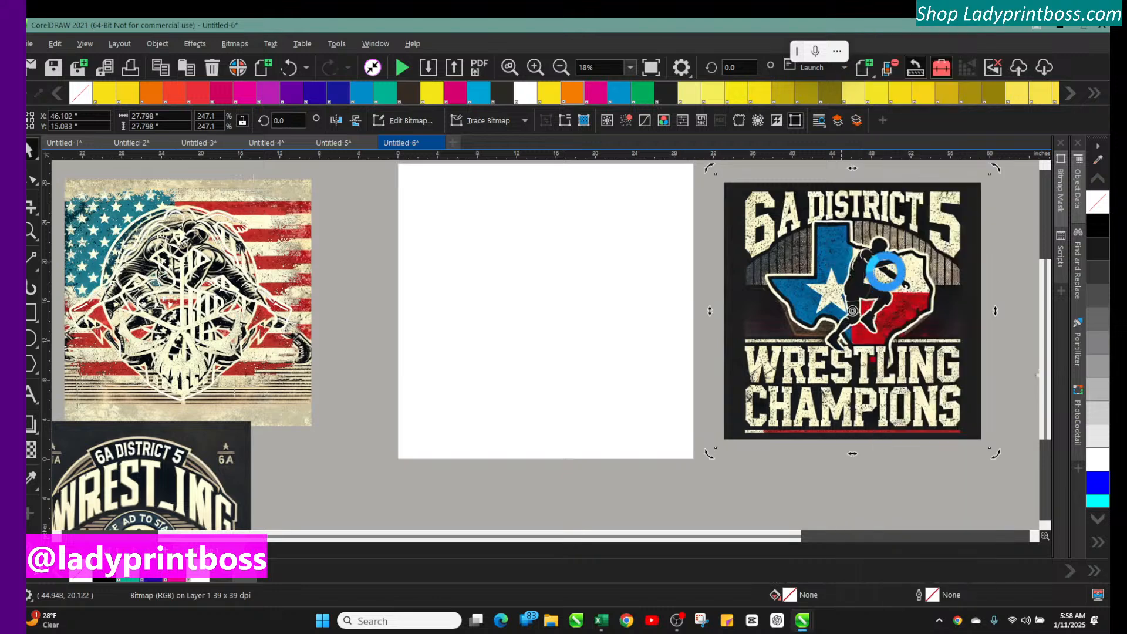
pyautogui.click(452, 142)
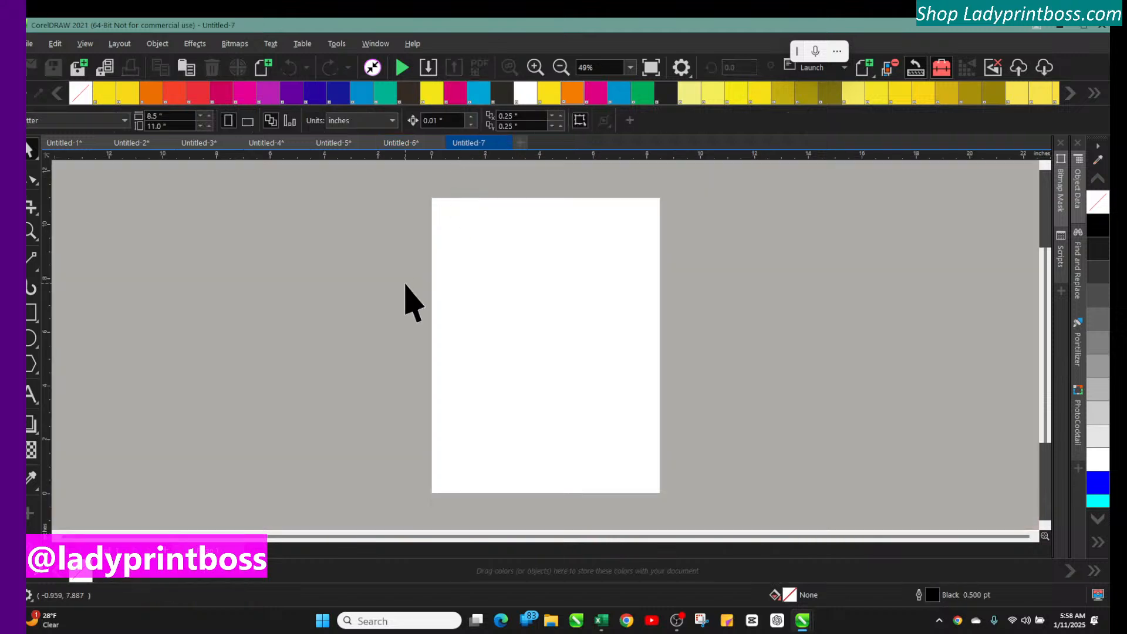
pyautogui.rightClick(443, 285)
pyautogui.click(483, 411)
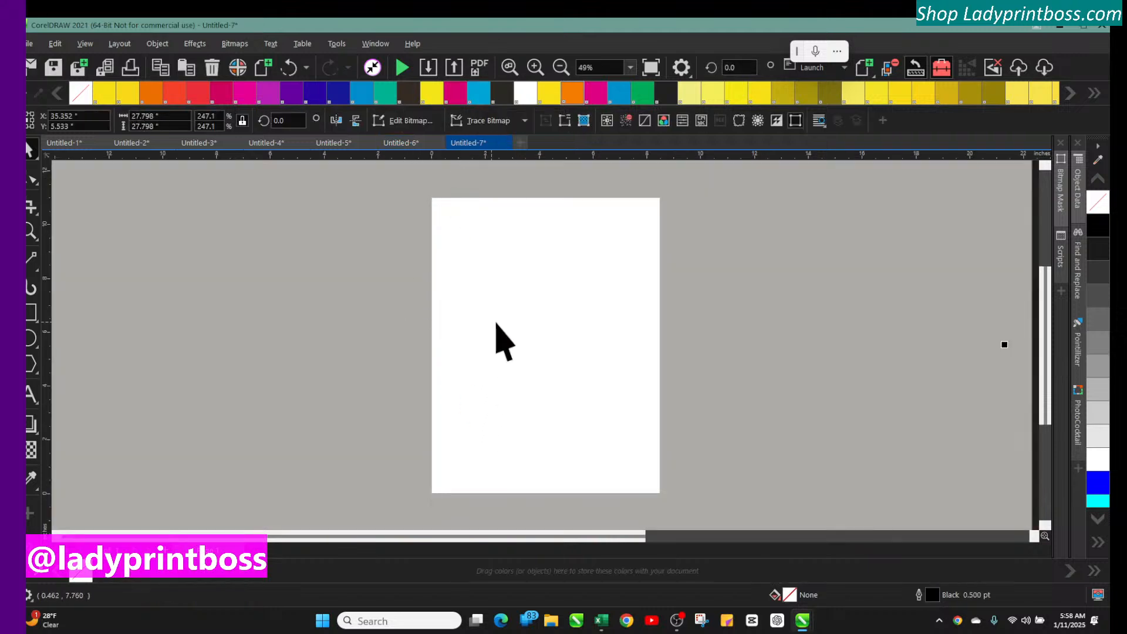
# Step: Scale the pasted Wrestling Champions artwork down to about 13.6 inches square, and place it just left of the letter-size page
pyautogui.click(560, 67)
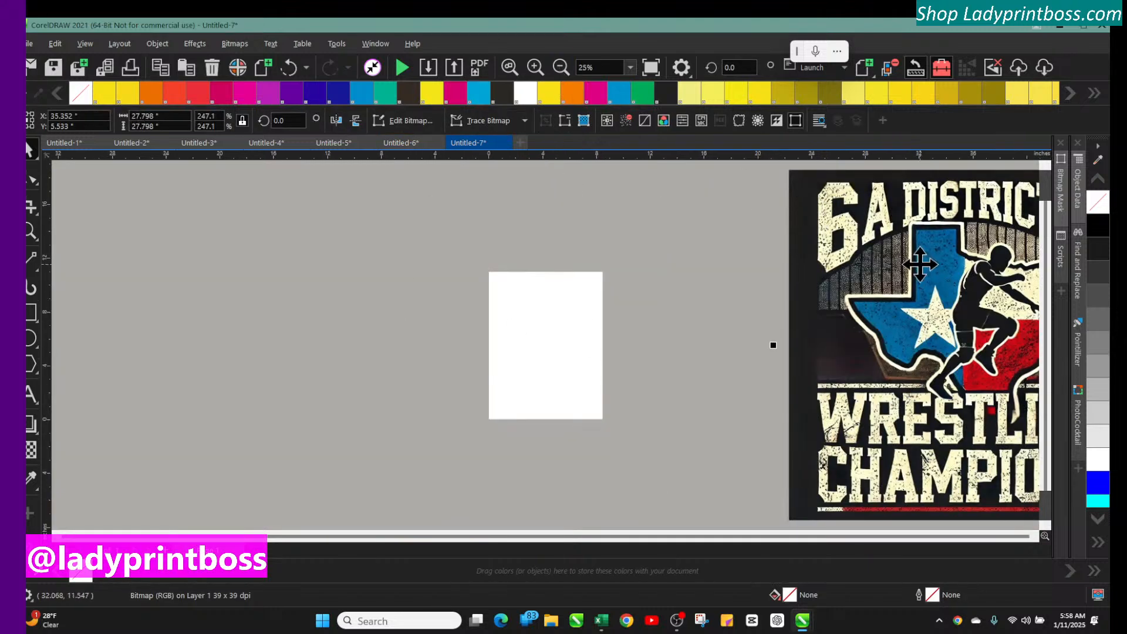
pyautogui.moveTo(918, 258); pyautogui.dragTo(264, 301)
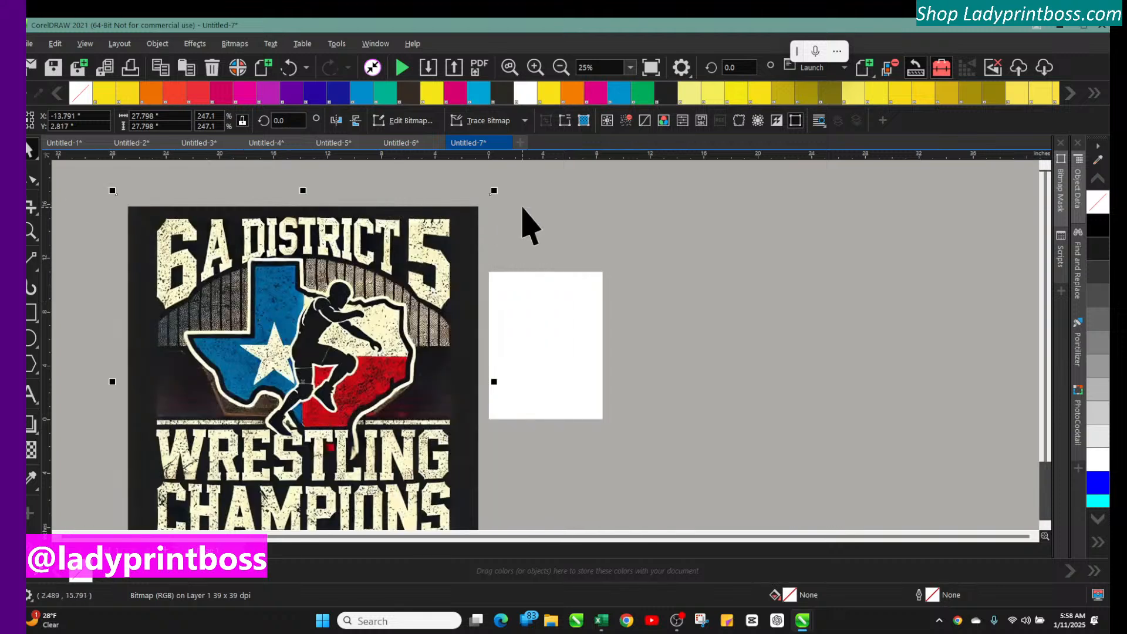
pyautogui.moveTo(494, 190); pyautogui.dragTo(298, 386)
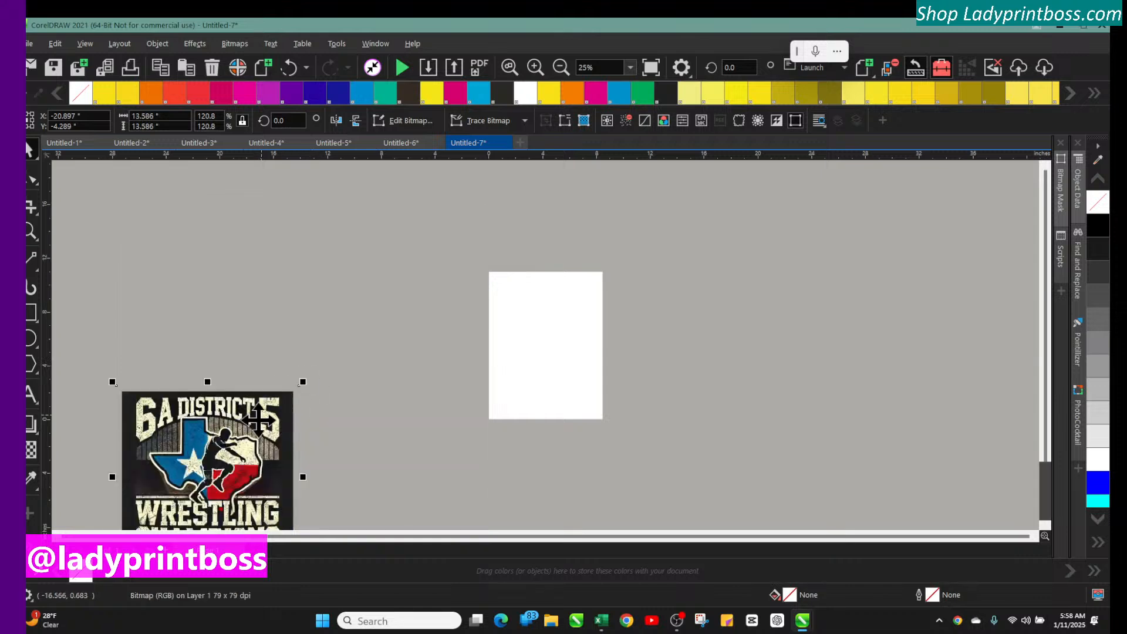
pyautogui.moveTo(242, 445); pyautogui.dragTo(411, 328)
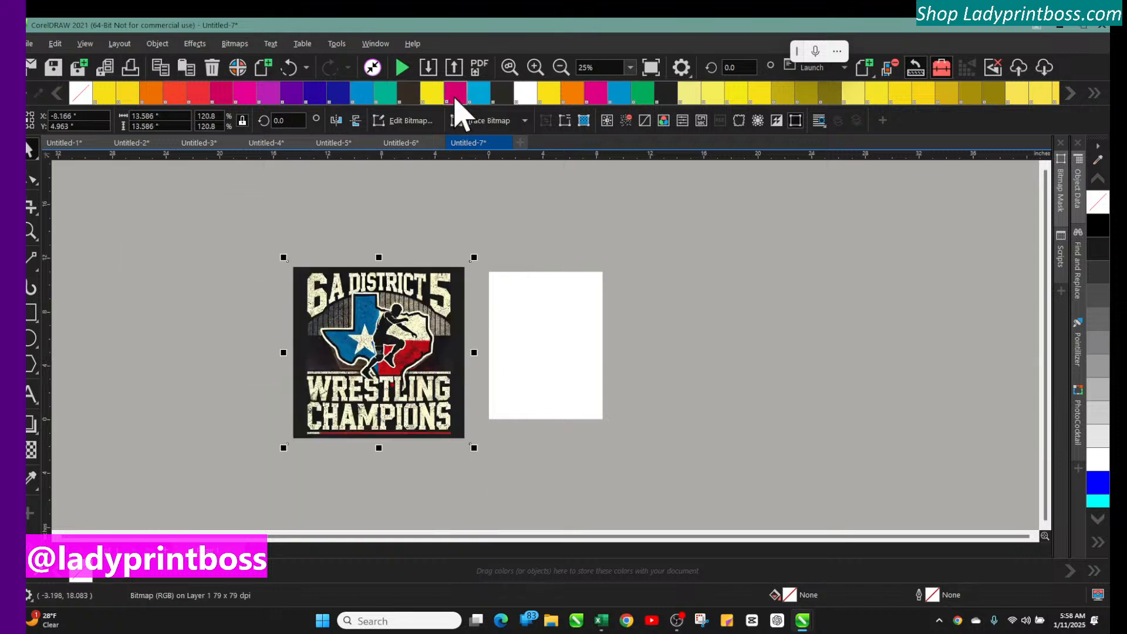
# Step: Resize the Wrestling Champions artwork to about 9.8 inches square, and position it beside the page's left edge
pyautogui.click(536, 67)
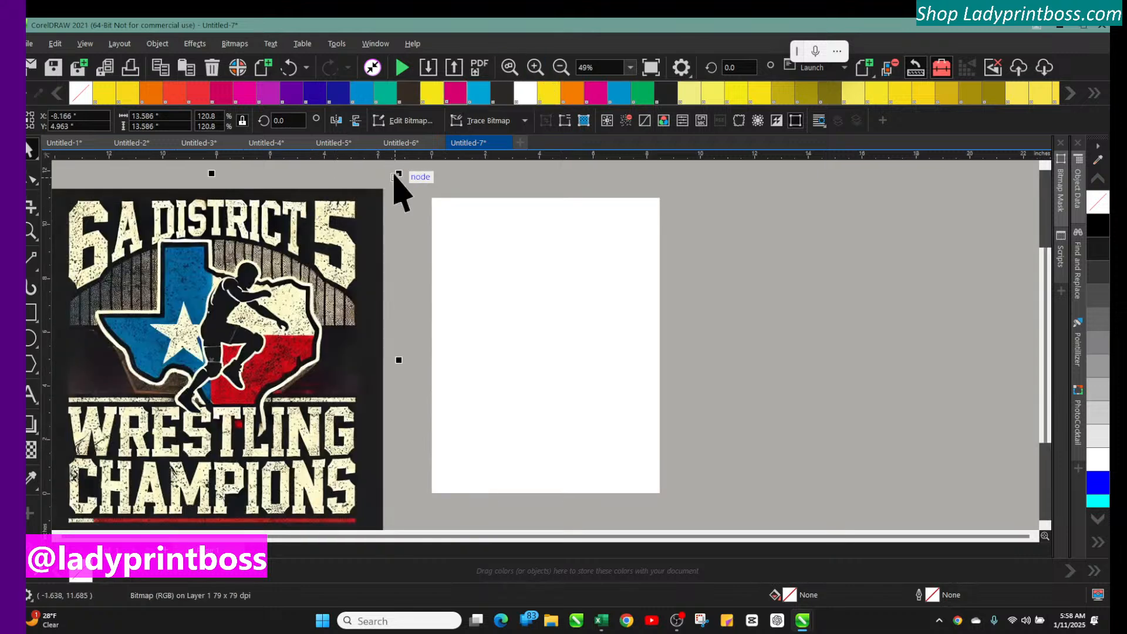
pyautogui.moveTo(402, 173); pyautogui.dragTo(244, 322)
pyautogui.moveTo(219, 413); pyautogui.dragTo(355, 314)
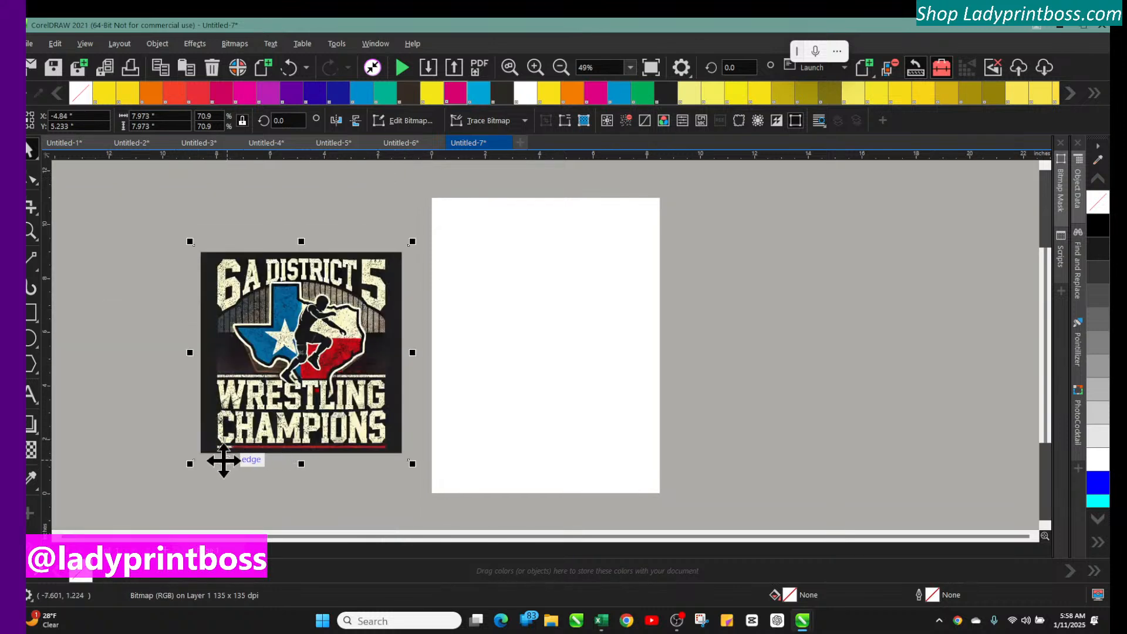
pyautogui.moveTo(191, 465); pyautogui.dragTo(163, 490)
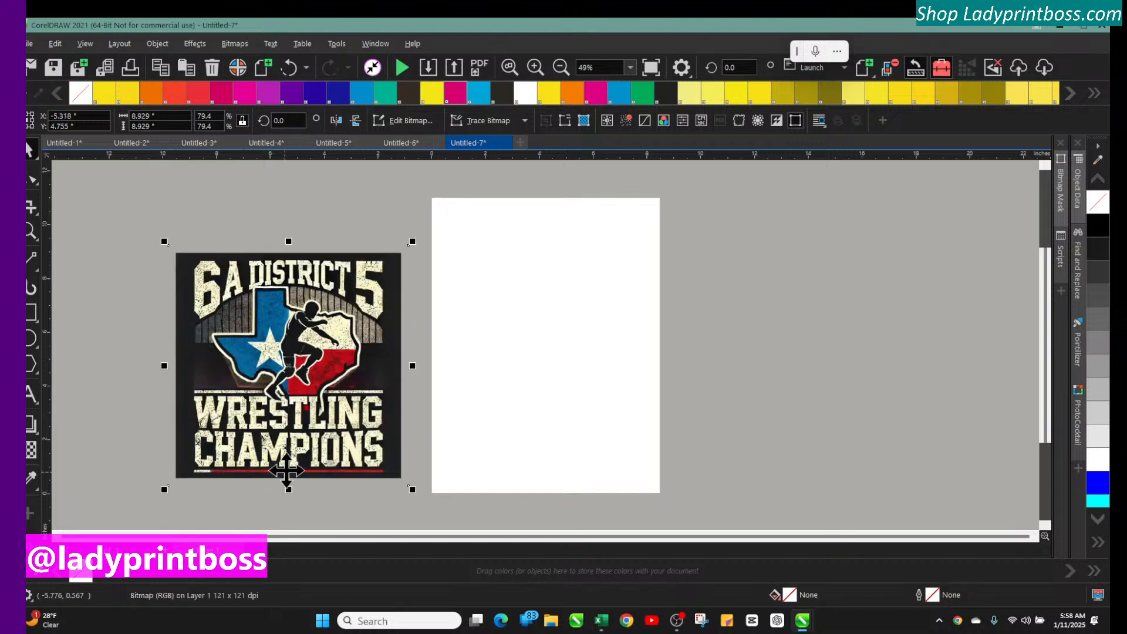
pyautogui.moveTo(293, 452); pyautogui.dragTo(310, 421)
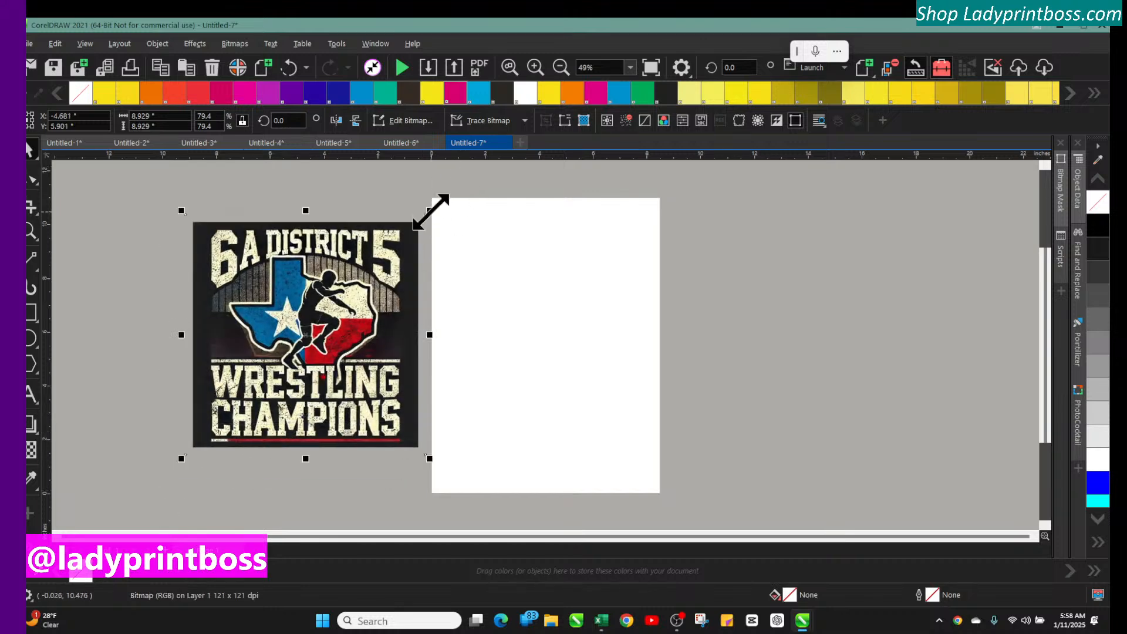
pyautogui.moveTo(430, 210); pyautogui.dragTo(448, 189)
pyautogui.moveTo(359, 275); pyautogui.dragTo(326, 288)
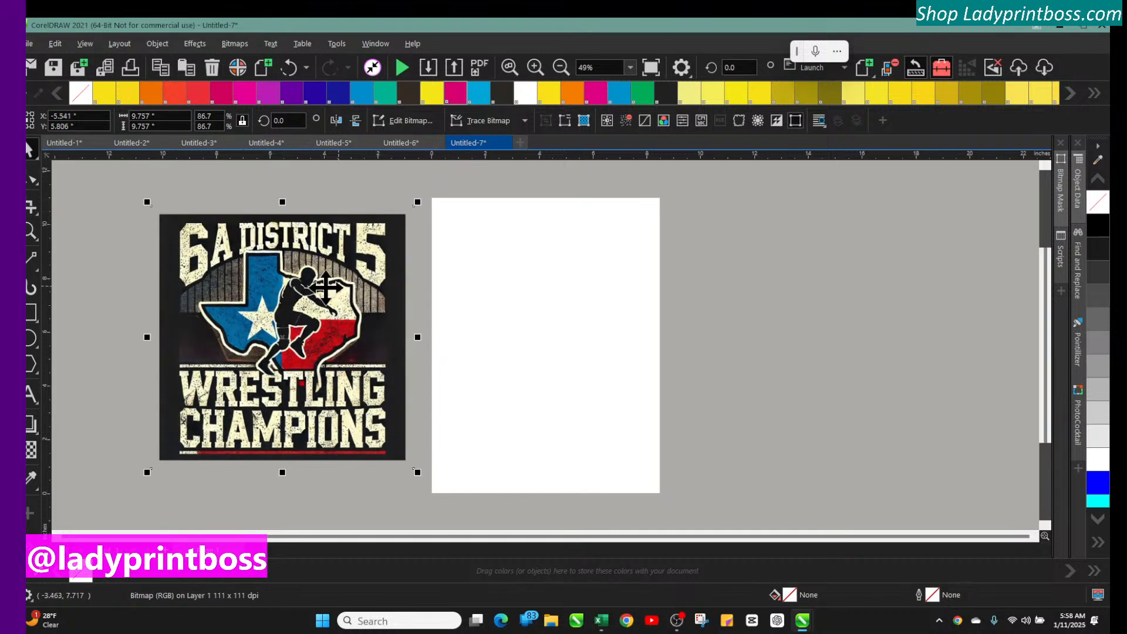
pyautogui.click(535, 68)
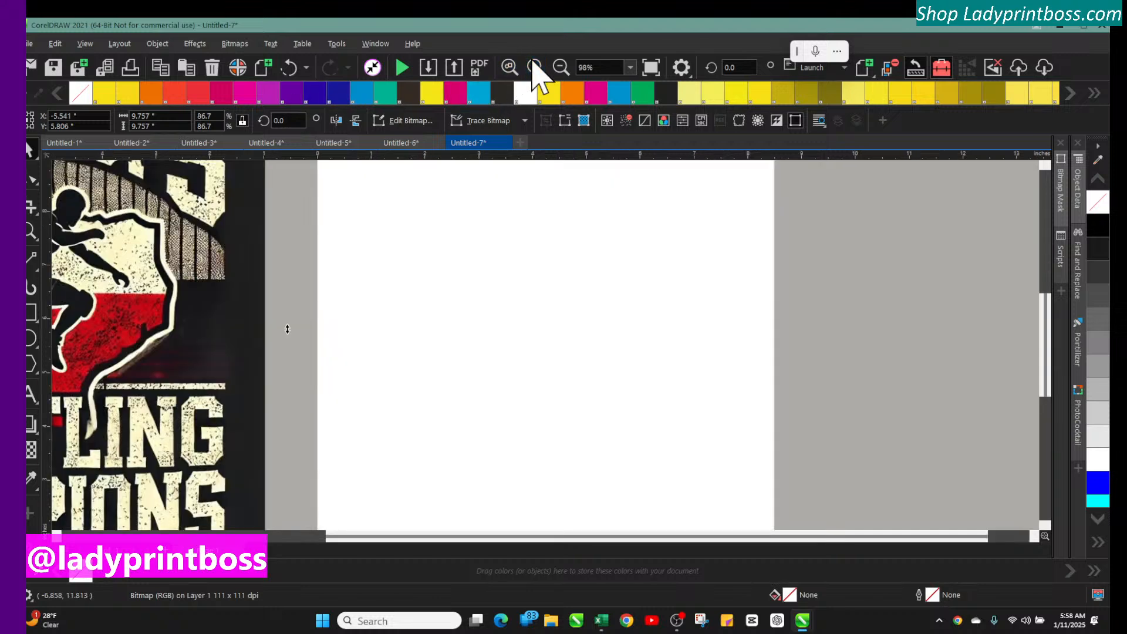
# Step: Move the Wrestling Champions artwork slightly down and farther from the page, centred at about X -5.9, Y 5.3 inches
pyautogui.moveTo(465, 536); pyautogui.dragTo(307, 557)
pyautogui.scroll(3, 342, 445)
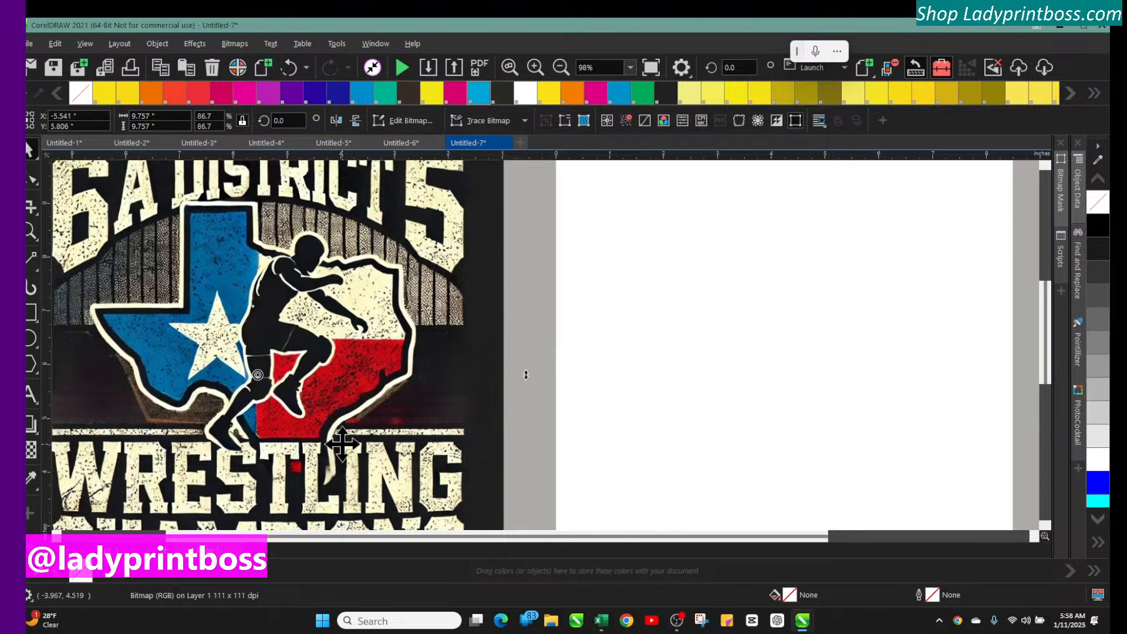
pyautogui.scroll(1, 342, 444)
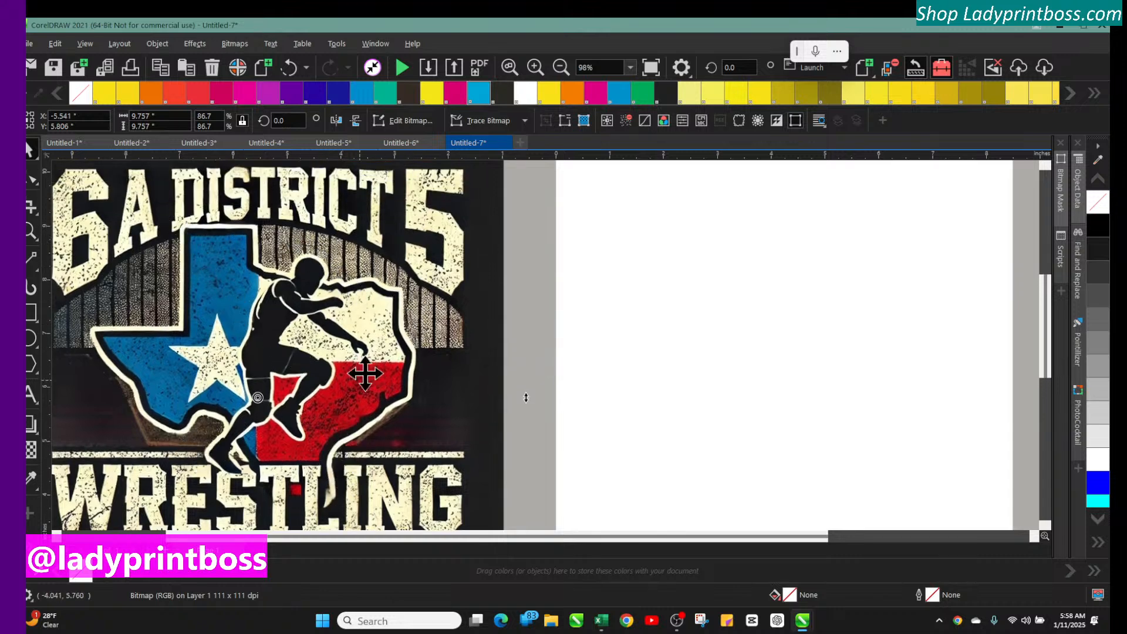
pyautogui.click(561, 67)
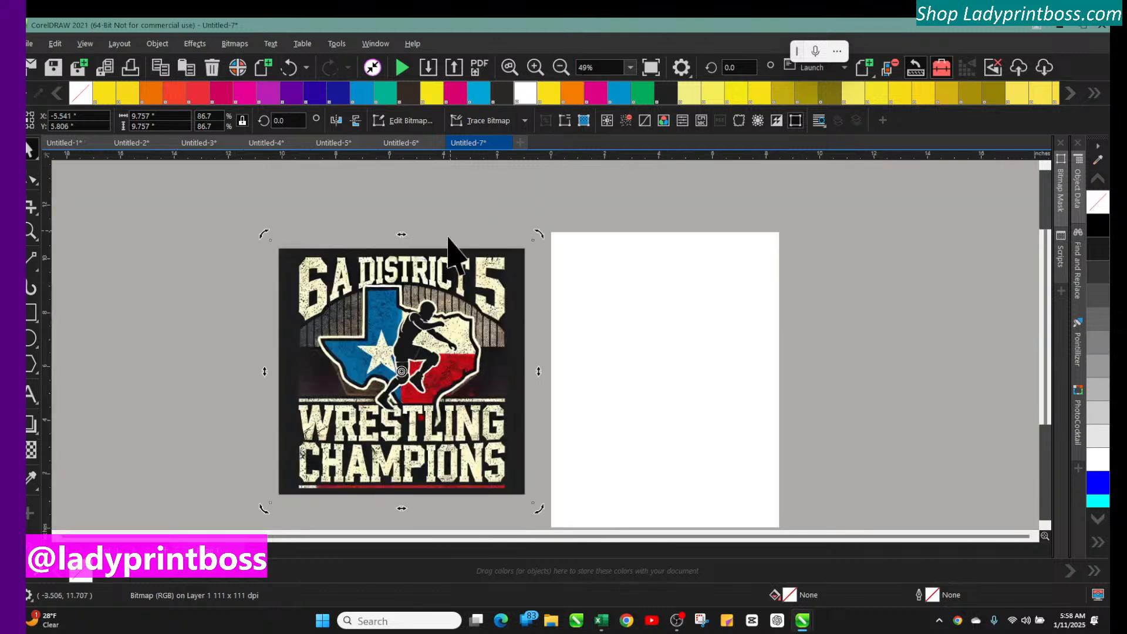
pyautogui.moveTo(406, 369); pyautogui.dragTo(395, 382)
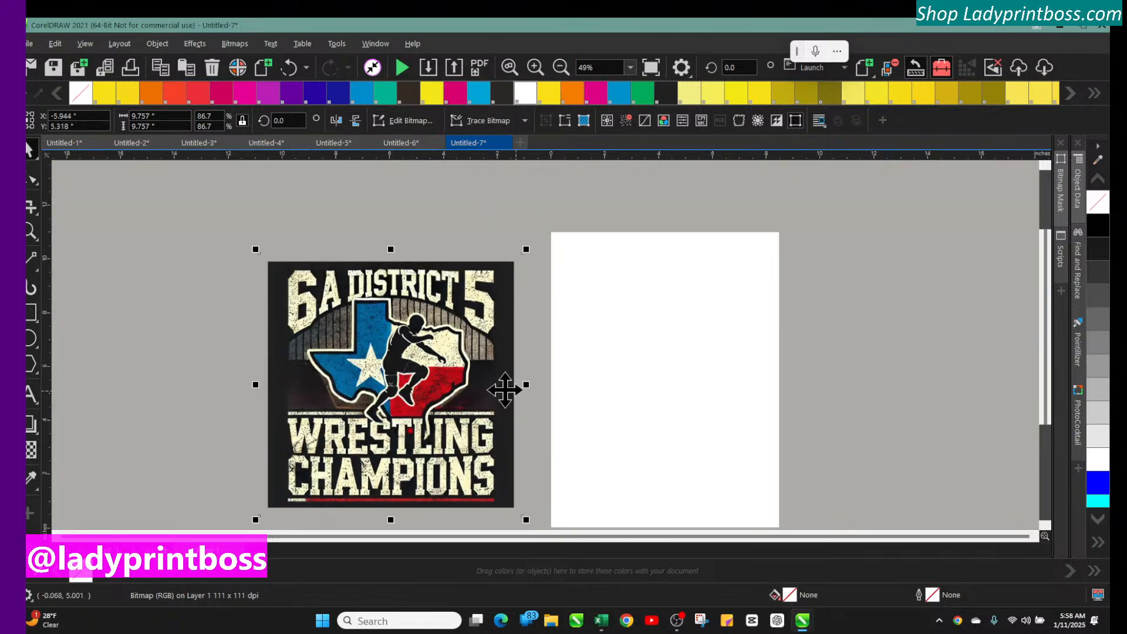
# Step: Duplicate the Wrestling Champions artwork, place the copy on the far side of it from the page, and select the one nearest the page
pyautogui.click(435, 388)
pyautogui.click(621, 407)
pyautogui.click(425, 402)
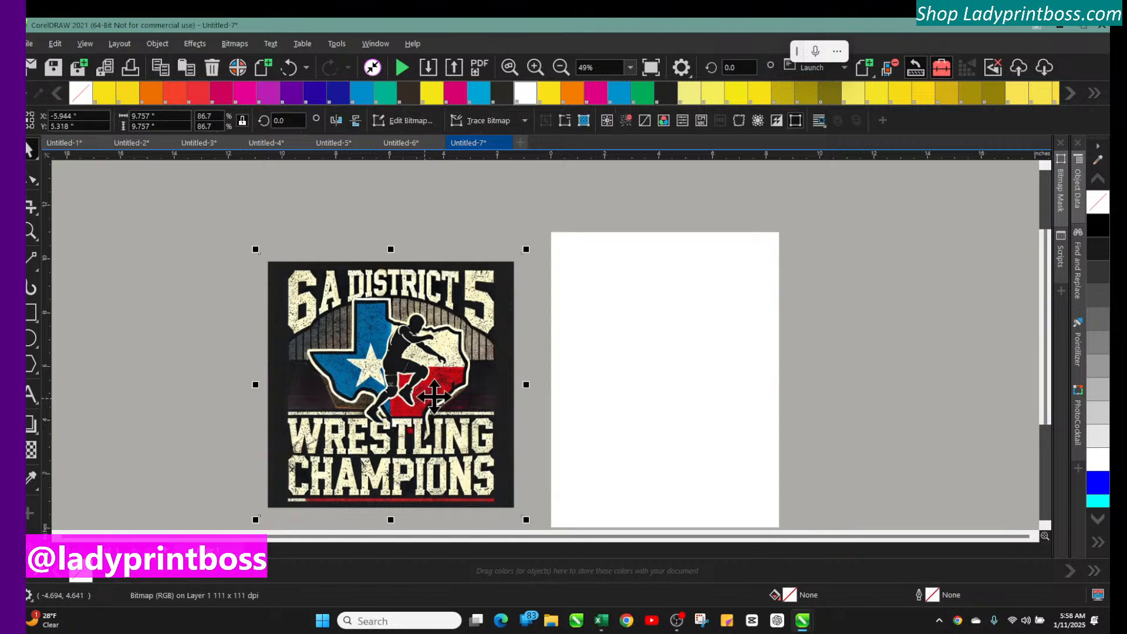
pyautogui.hotkey('ctrl', 'd')
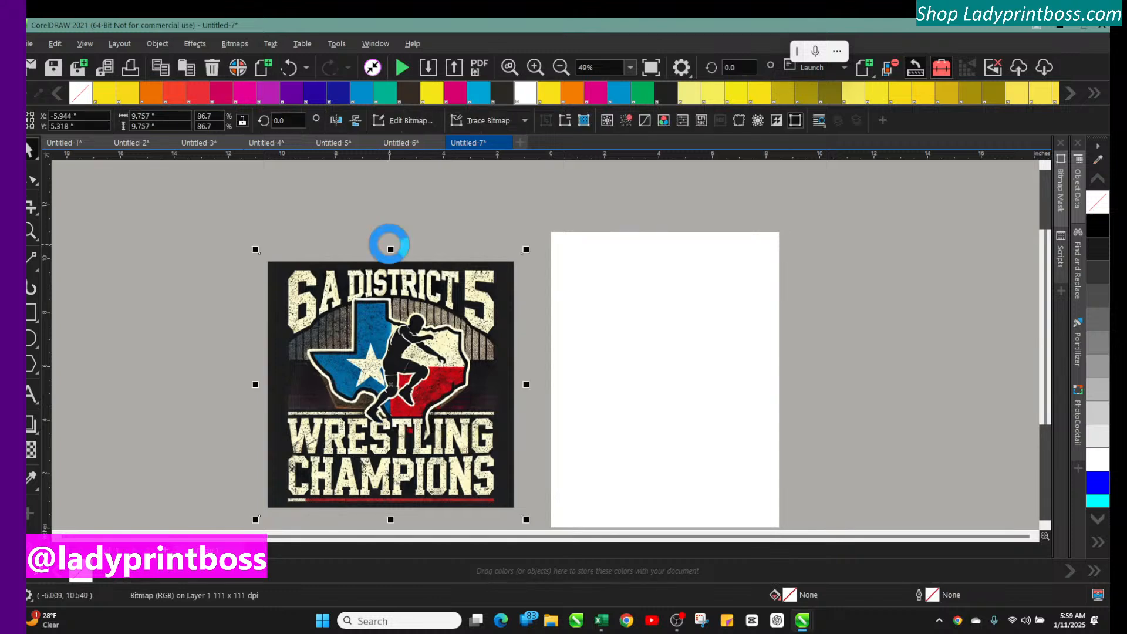
pyautogui.moveTo(383, 270); pyautogui.dragTo(112, 295)
pyautogui.click(375, 280)
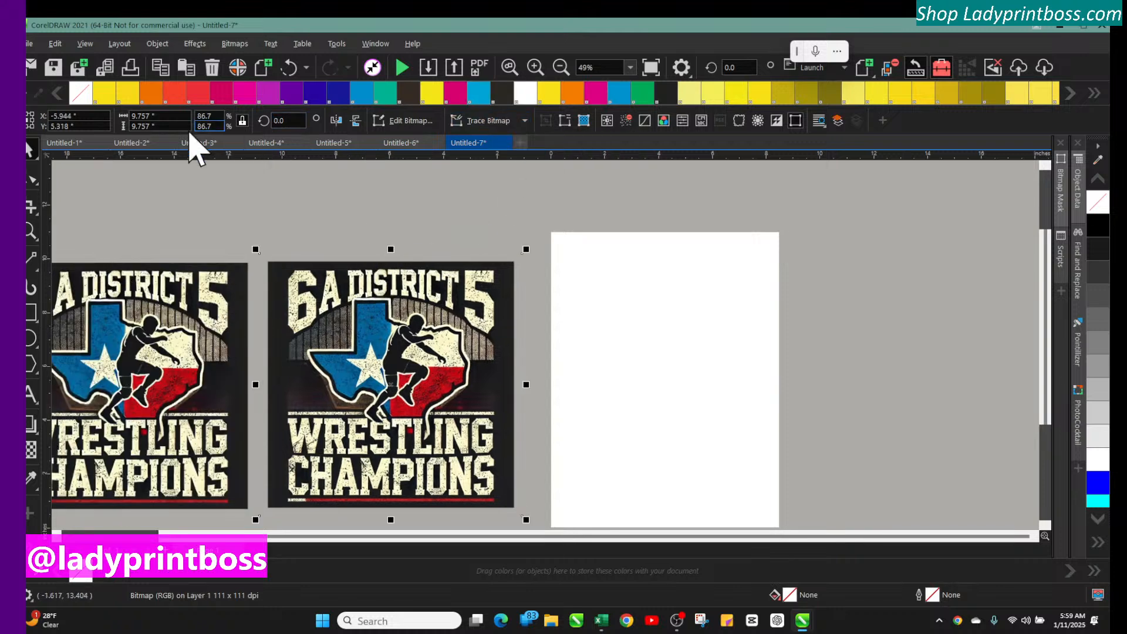
# Step: Save the Untitled-1 text layout as a CorelDRAW template named district 6a with default template properties, and close it
pyautogui.click(63, 144)
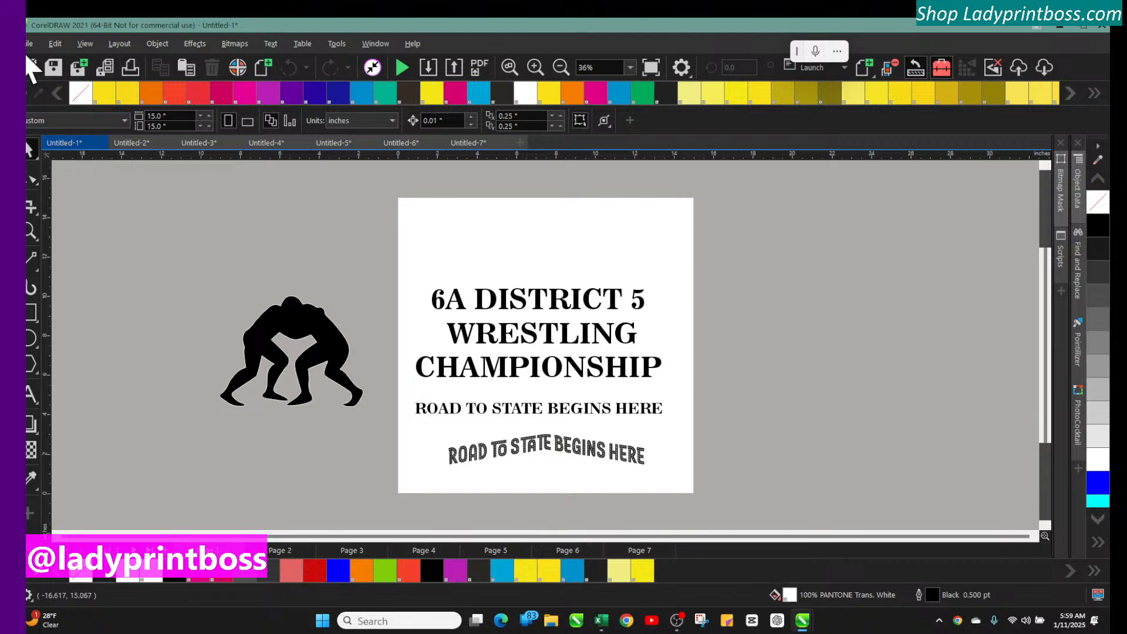
pyautogui.click(29, 45)
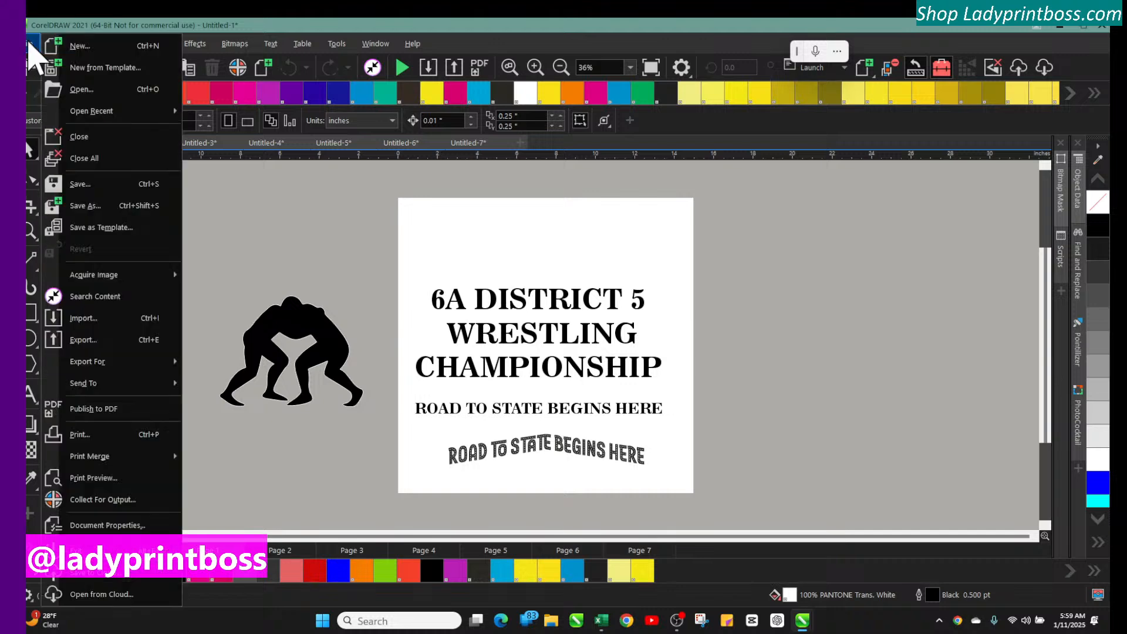
pyautogui.click(83, 229)
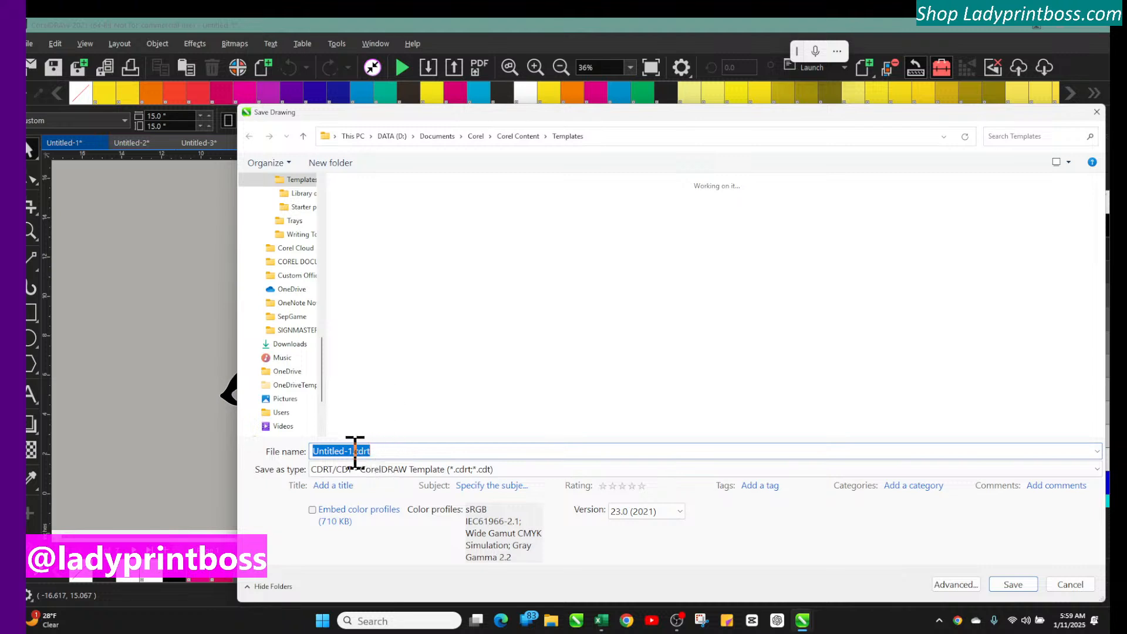
pyautogui.moveTo(353, 451); pyautogui.dragTo(305, 464)
pyautogui.write('district')
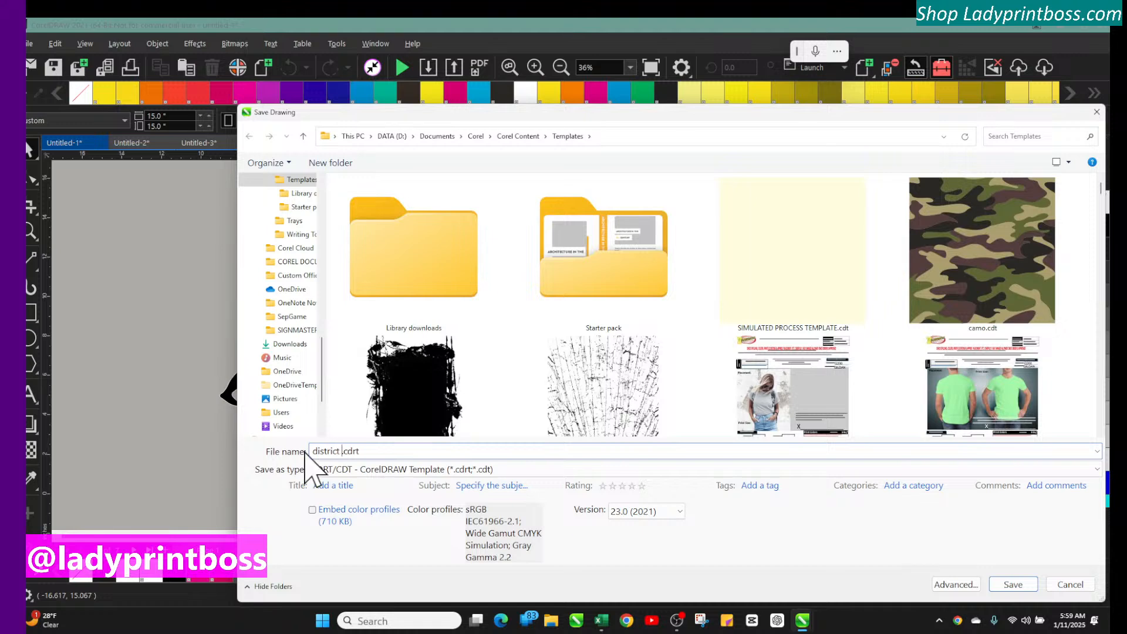
pyautogui.write(' 6a')
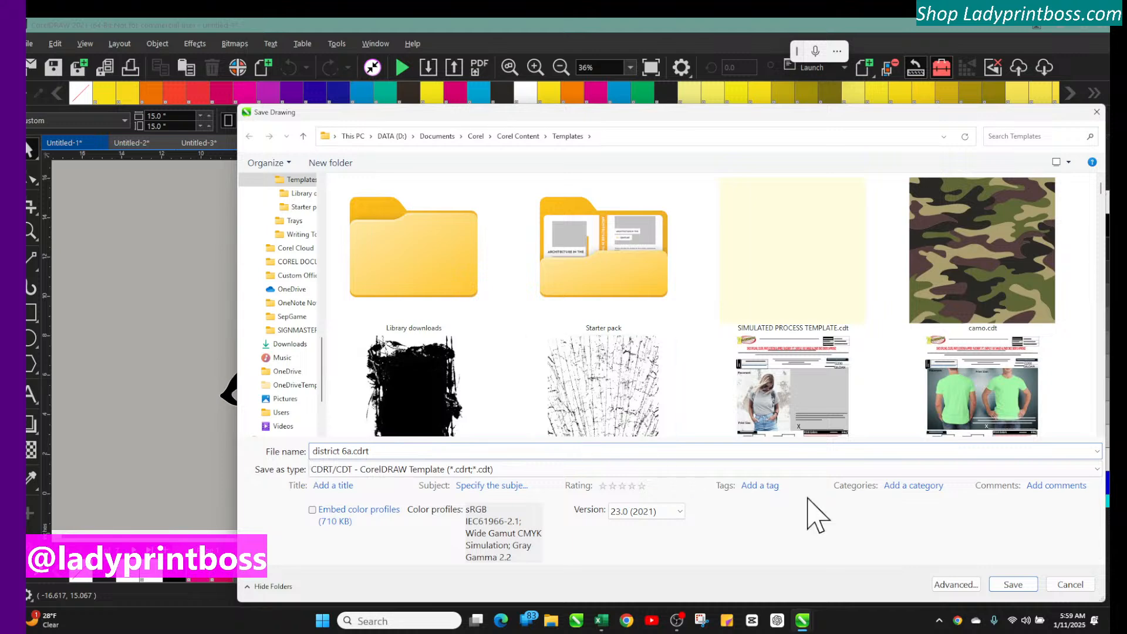
pyautogui.click(1005, 585)
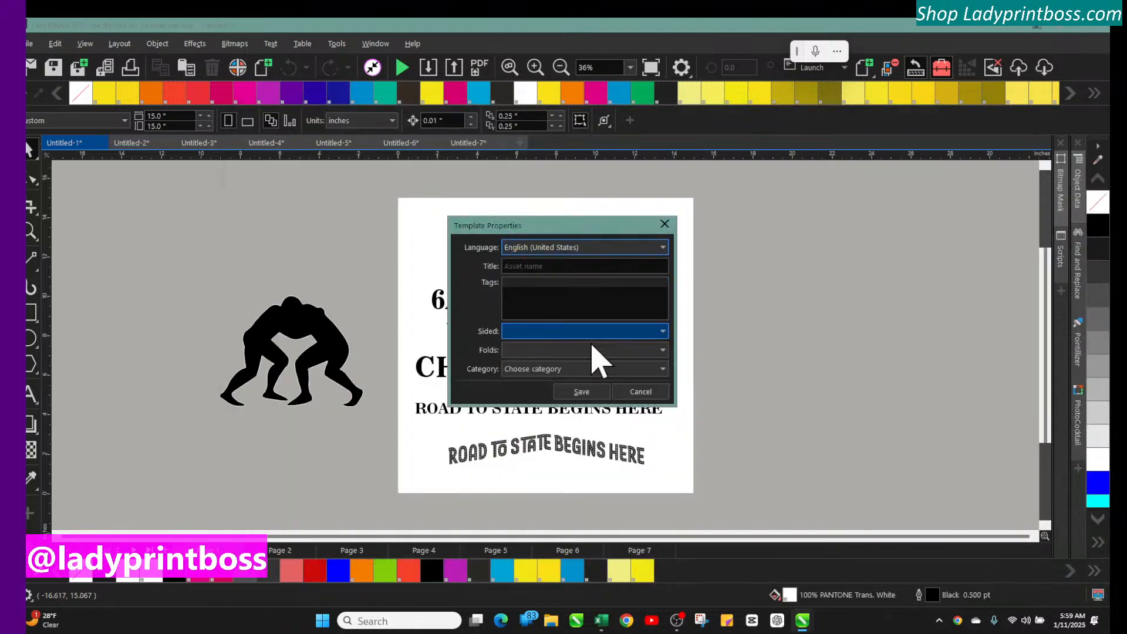
pyautogui.click(585, 391)
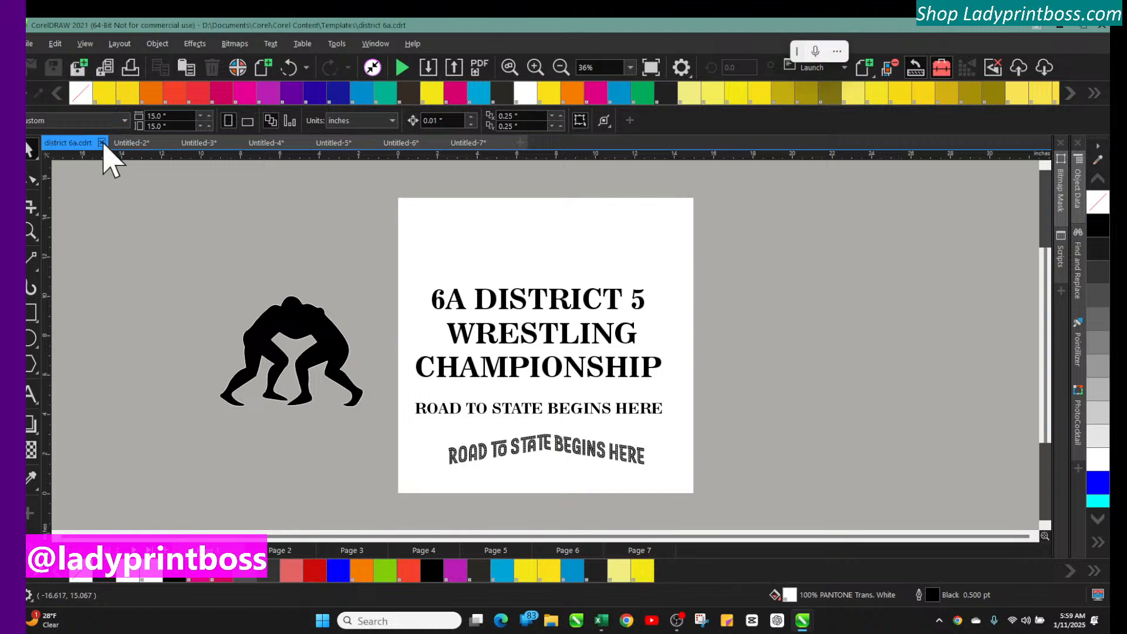
pyautogui.click(102, 143)
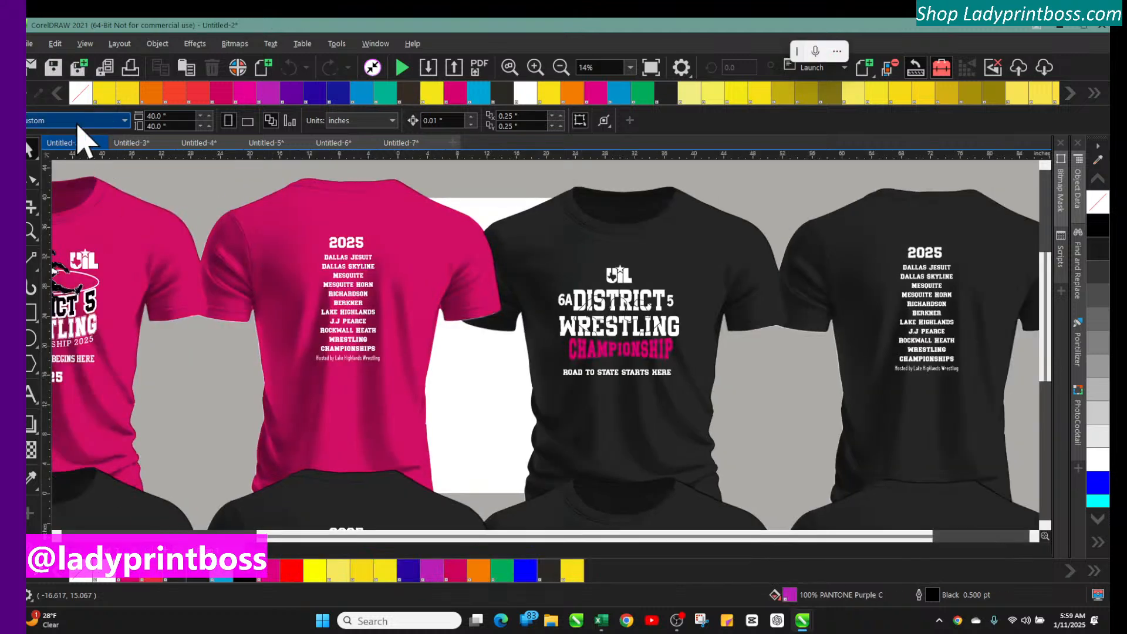
# Step: Save the Untitled-2 shirt mockups as a CorelDRAW template named 6a mockups, and close the document
pyautogui.click(28, 43)
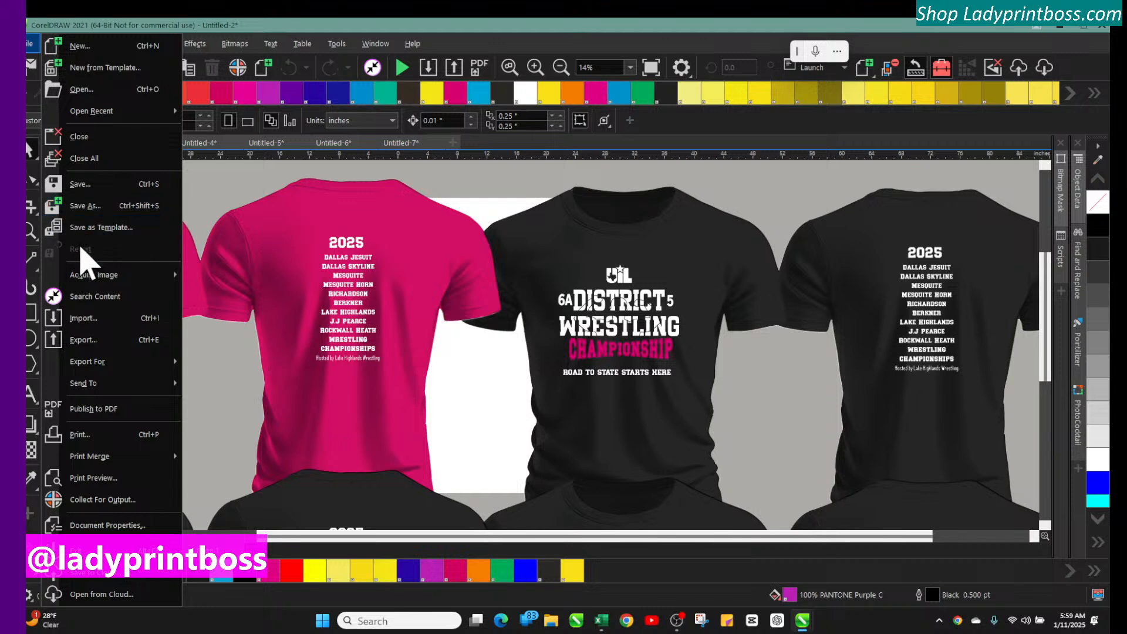
pyautogui.click(83, 229)
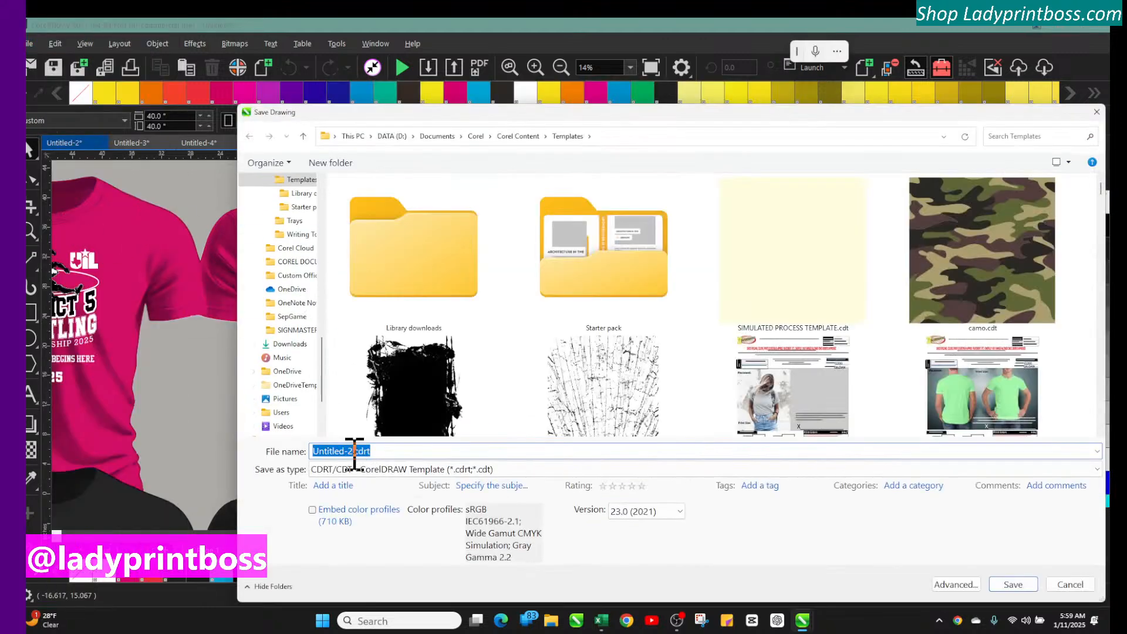
pyautogui.moveTo(354, 452); pyautogui.dragTo(229, 447)
pyautogui.write('6a mockups')
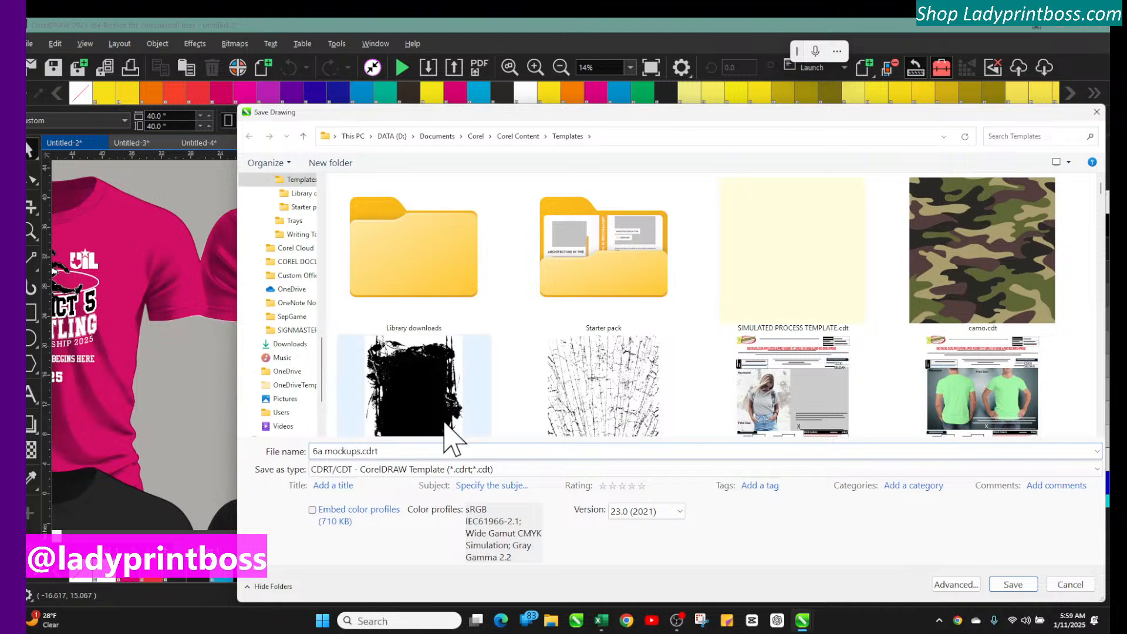
pyautogui.click(1014, 583)
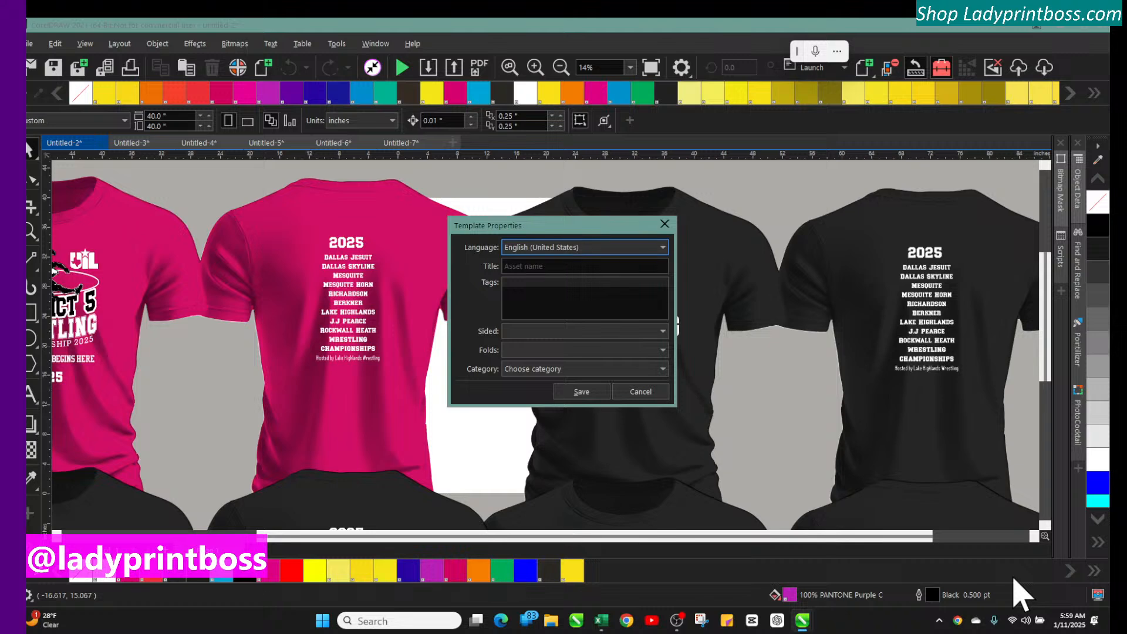
pyautogui.click(580, 392)
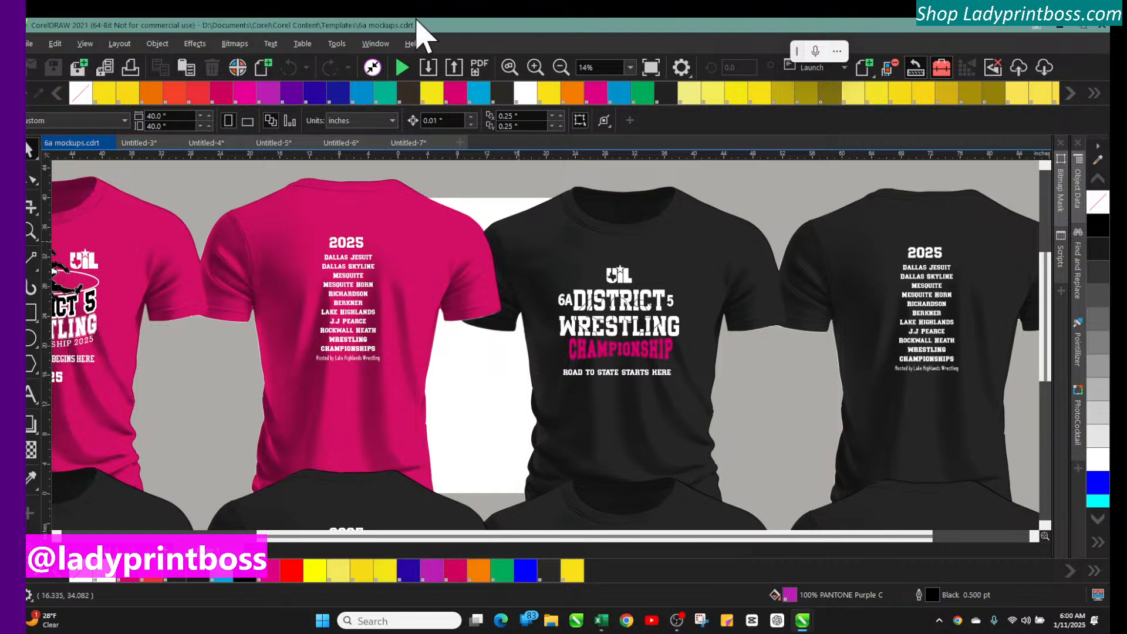
pyautogui.click(108, 143)
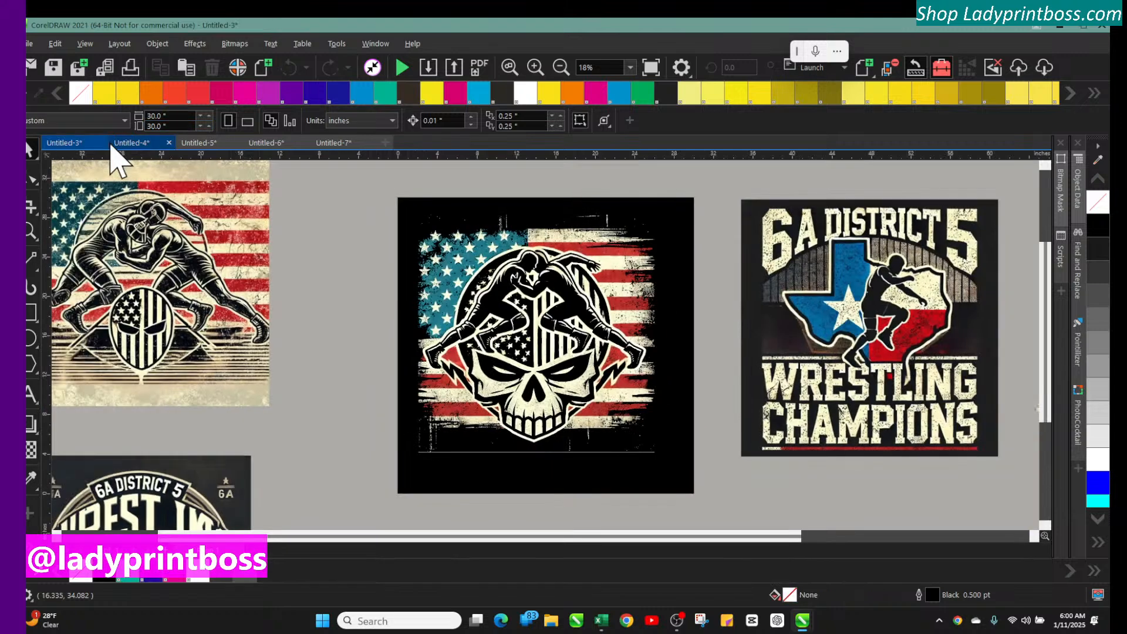
# Step: Close the duplicate text layout document Untitled-4 without saving it
pyautogui.click(151, 142)
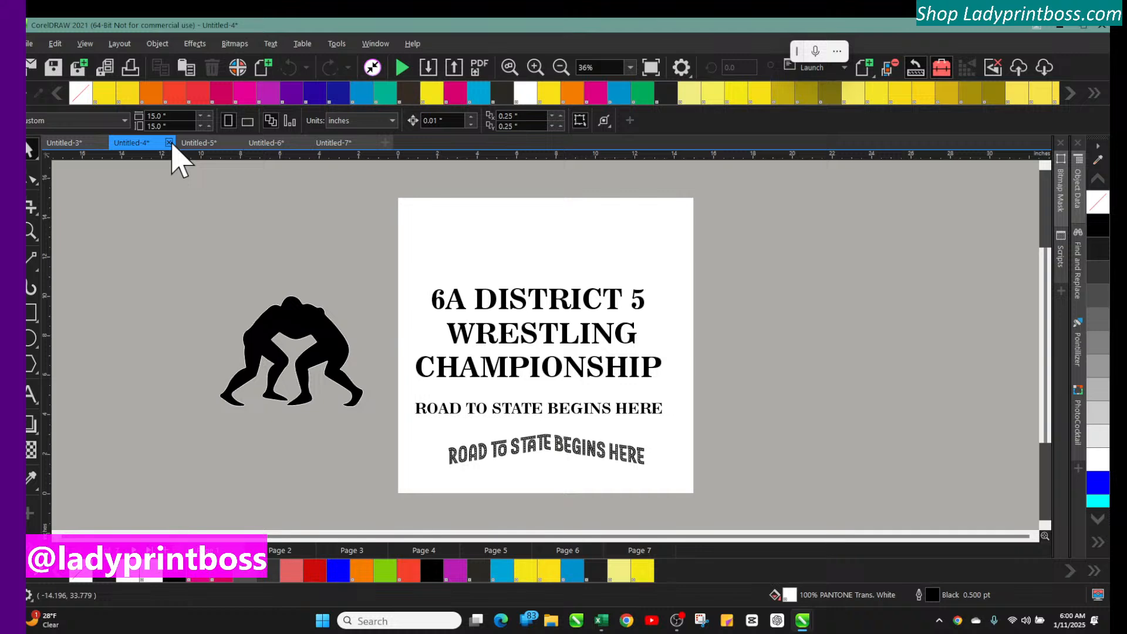
pyautogui.click(169, 143)
pyautogui.click(564, 351)
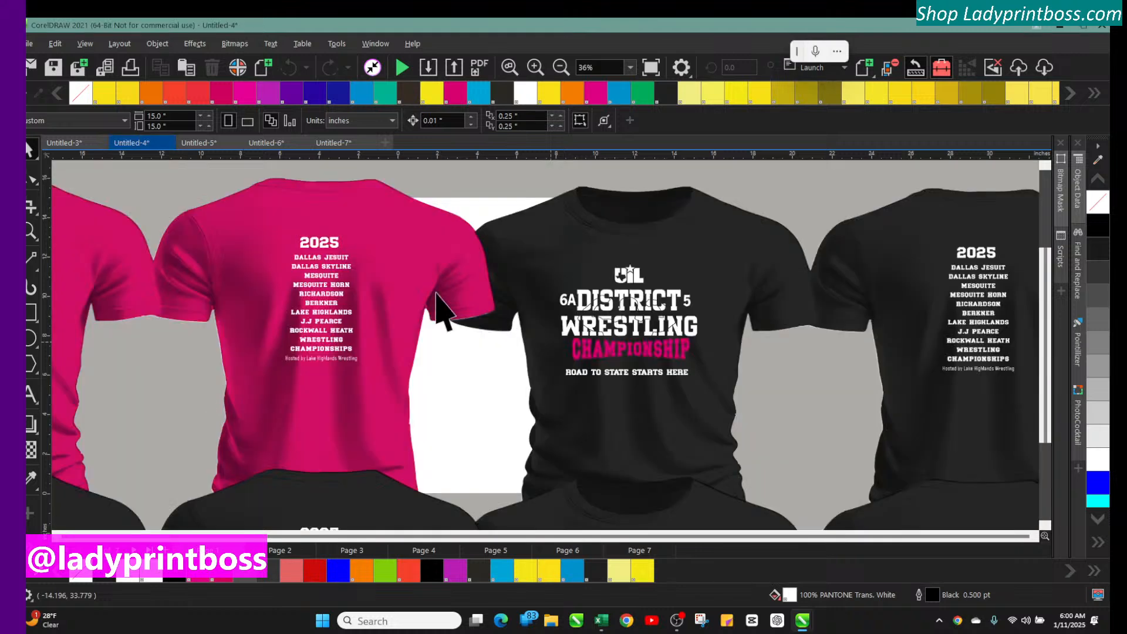
pyautogui.click(169, 143)
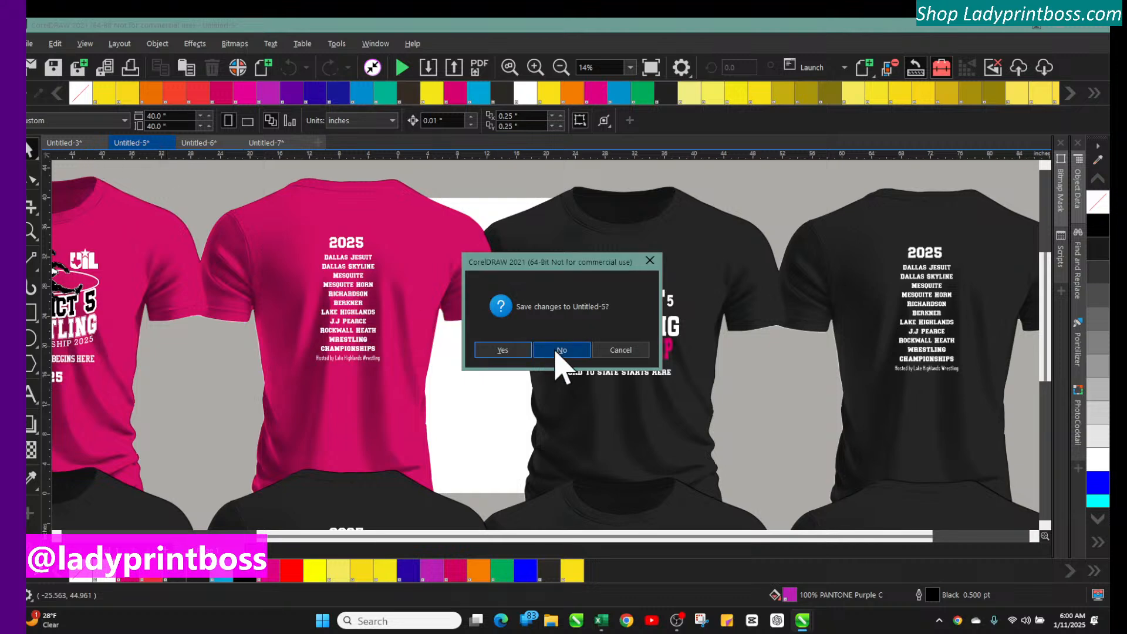
pyautogui.click(621, 351)
pyautogui.click(74, 145)
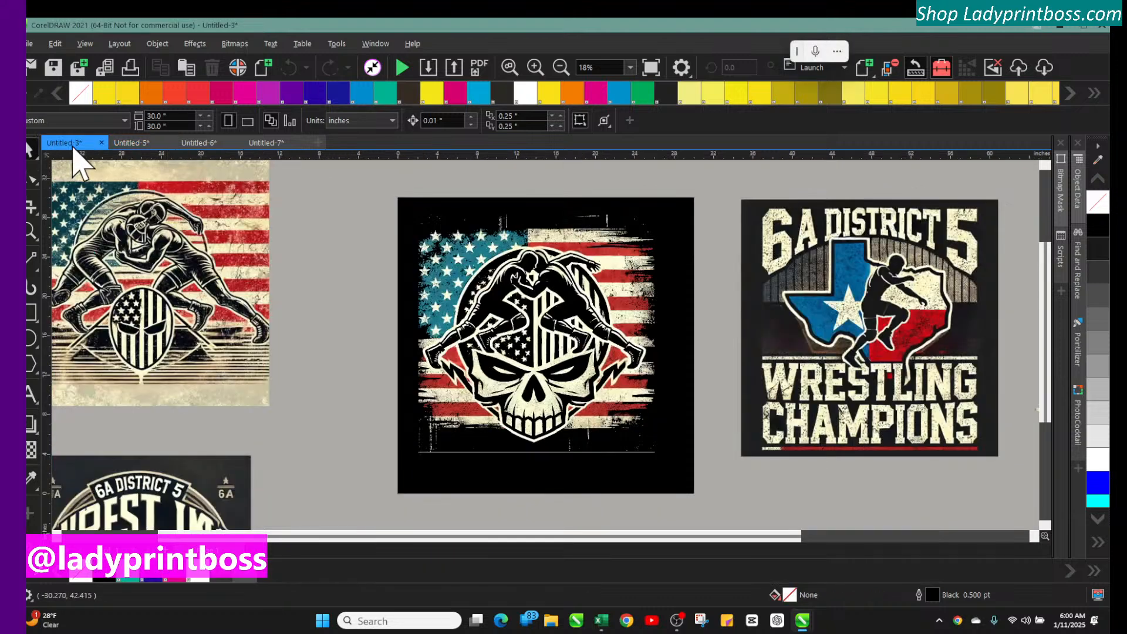
pyautogui.click(121, 147)
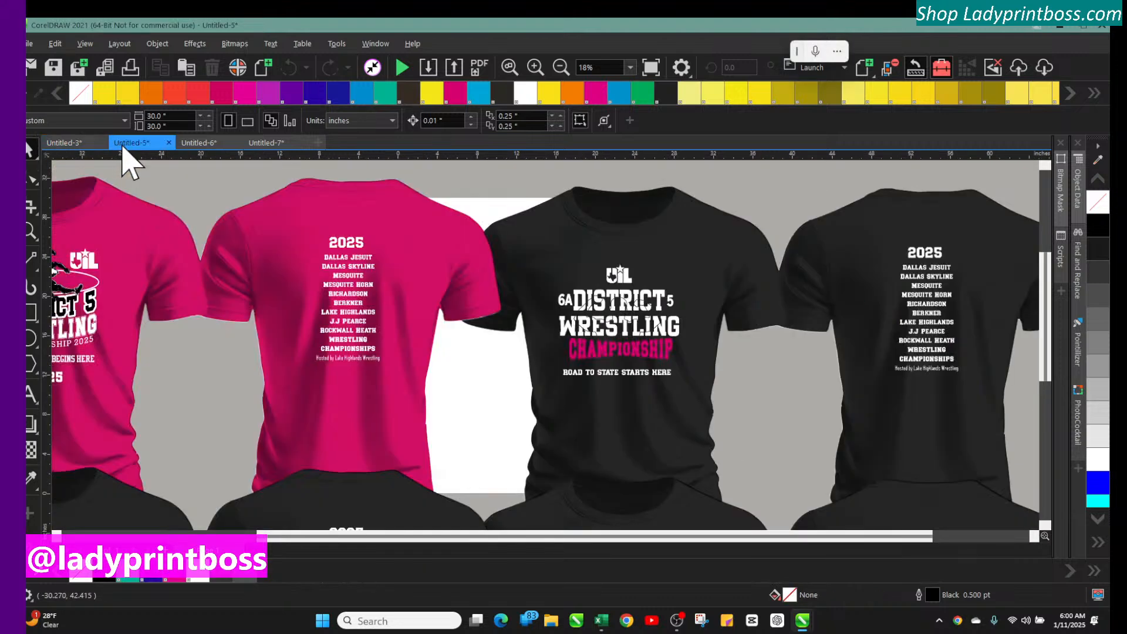
# Step: Move the skull and flag artwork off the wrestlers image in Untitled-6, and close that document without saving
pyautogui.click(203, 145)
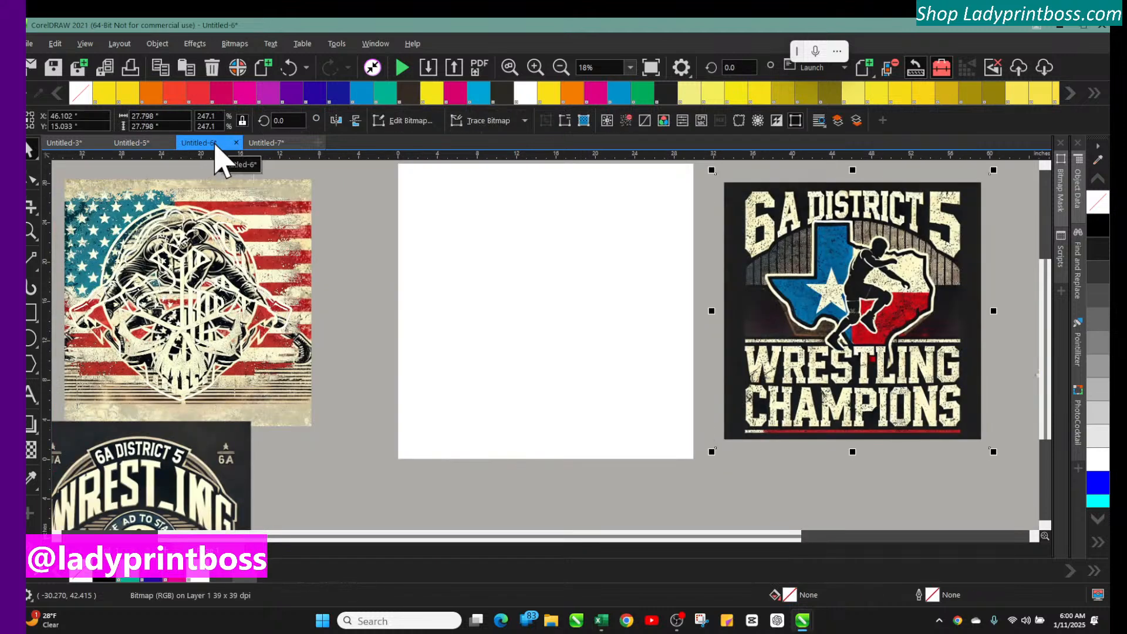
pyautogui.click(156, 226)
pyautogui.moveTo(157, 226); pyautogui.dragTo(427, 218)
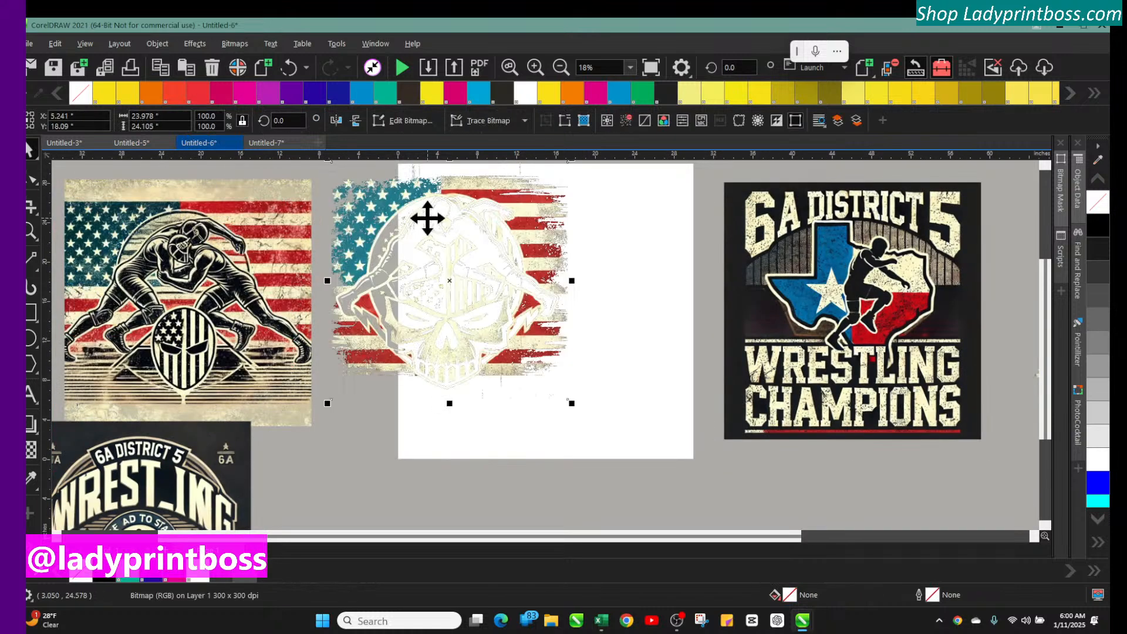
pyautogui.click(236, 143)
pyautogui.click(564, 351)
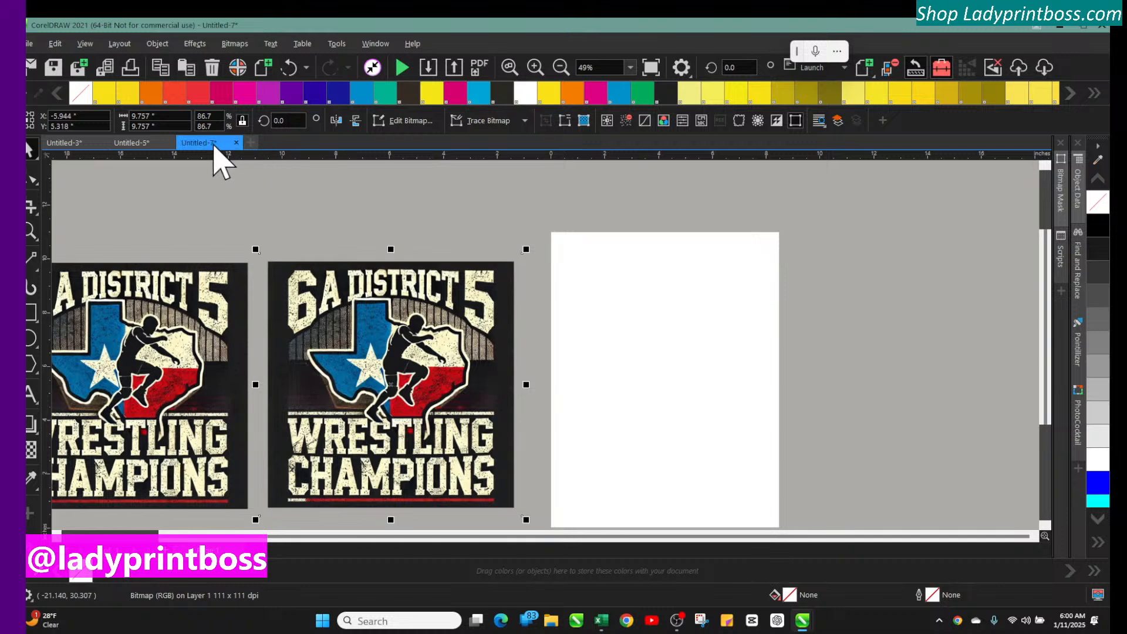
pyautogui.scroll(-1, 303, 344)
pyautogui.scroll(1, 303, 343)
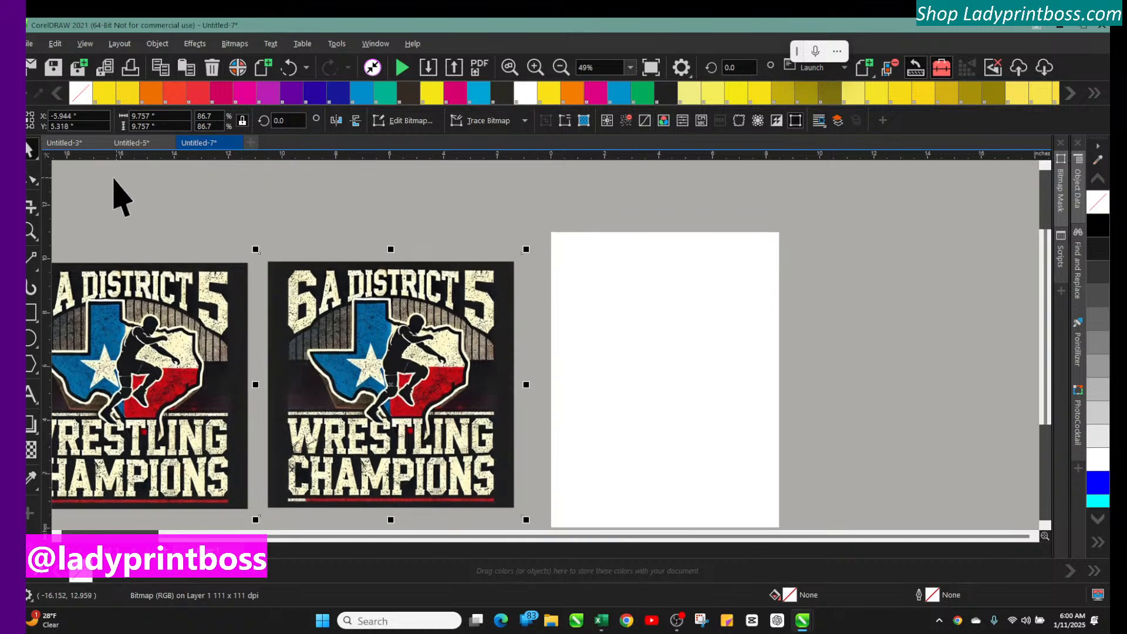
pyautogui.click(66, 144)
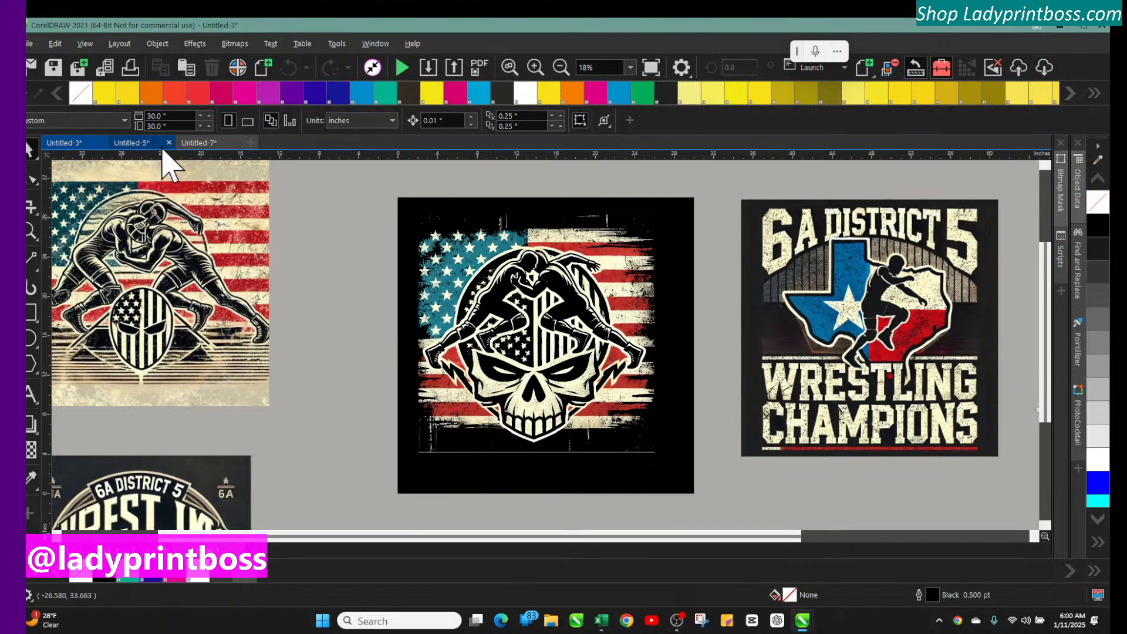
# Step: In Untitled-7, convert the Wrestling Champions bitmap nearest the page to vector shapes with Quick Trace
pyautogui.click(202, 143)
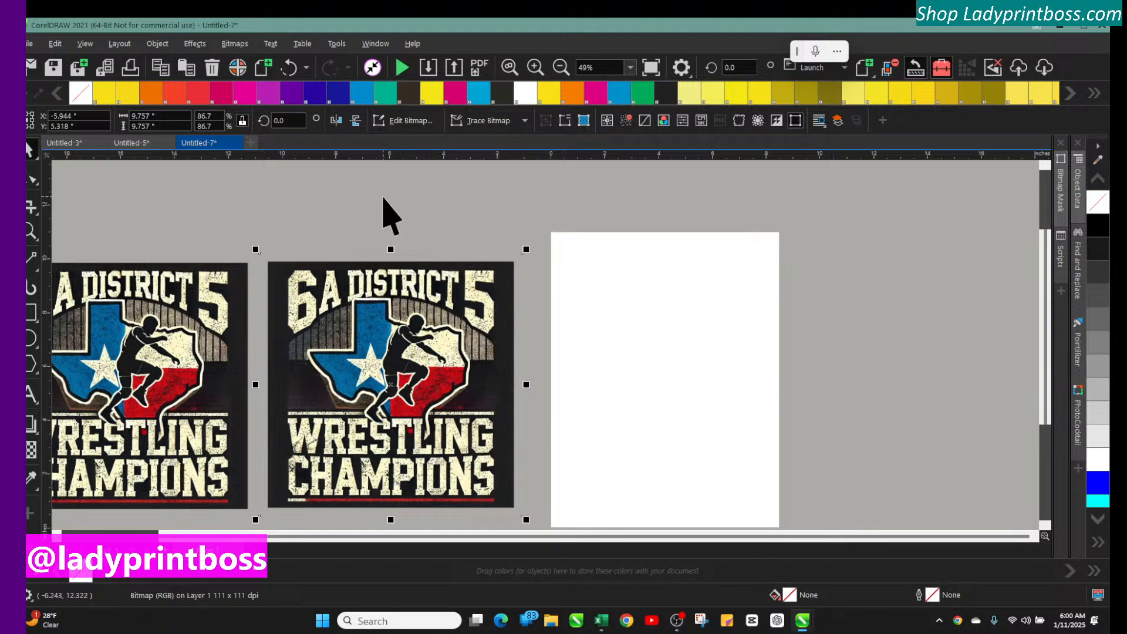
pyautogui.click(480, 121)
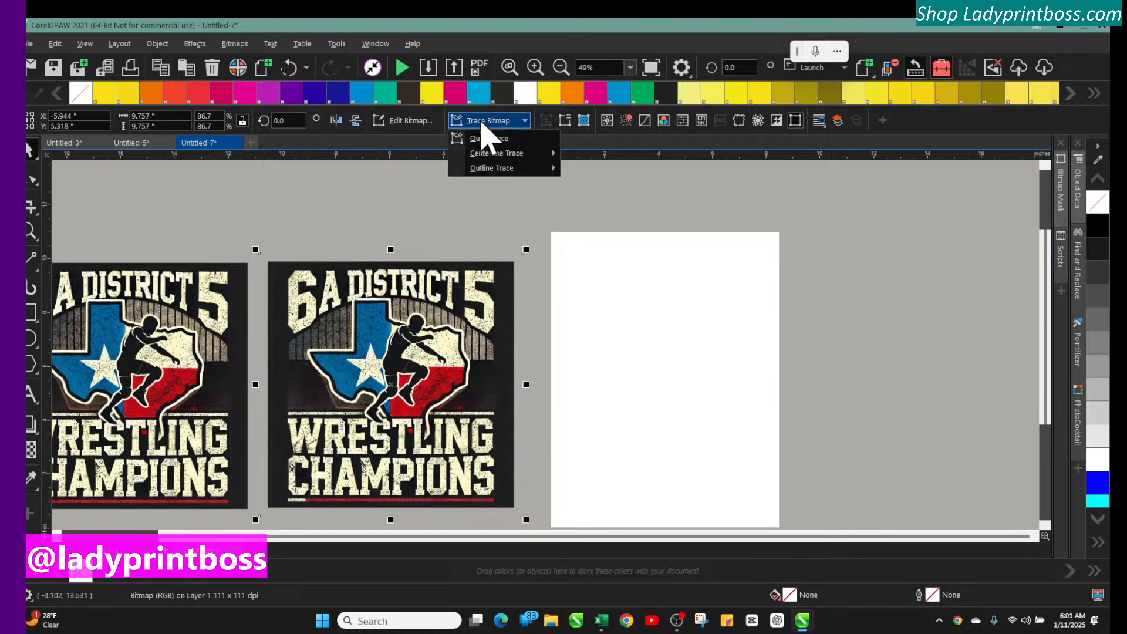
pyautogui.click(507, 138)
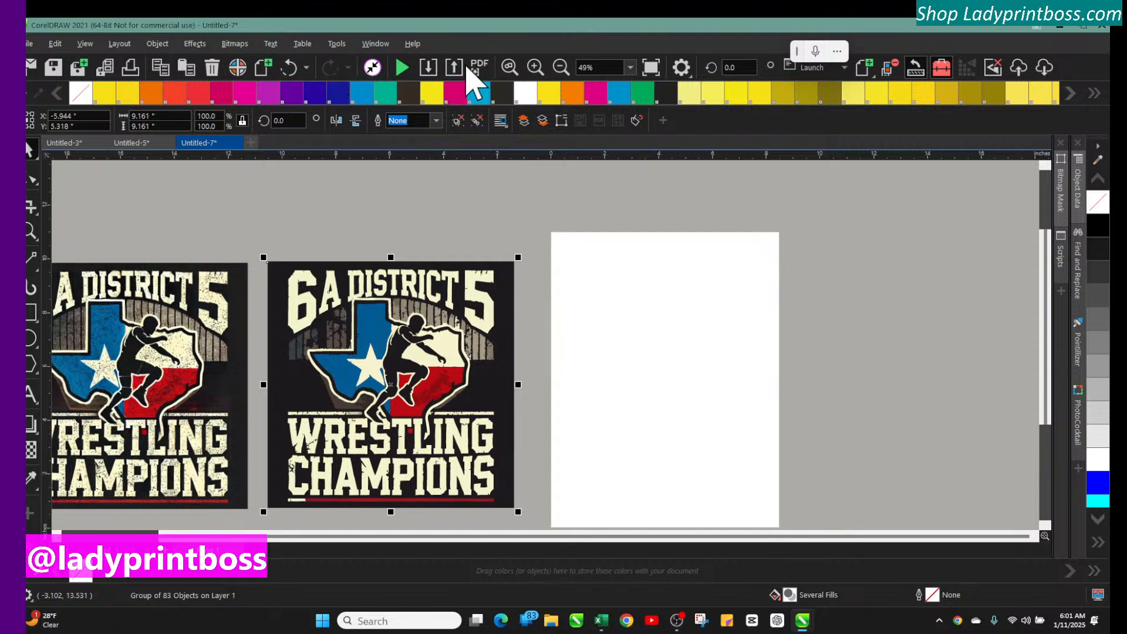
pyautogui.click(534, 67)
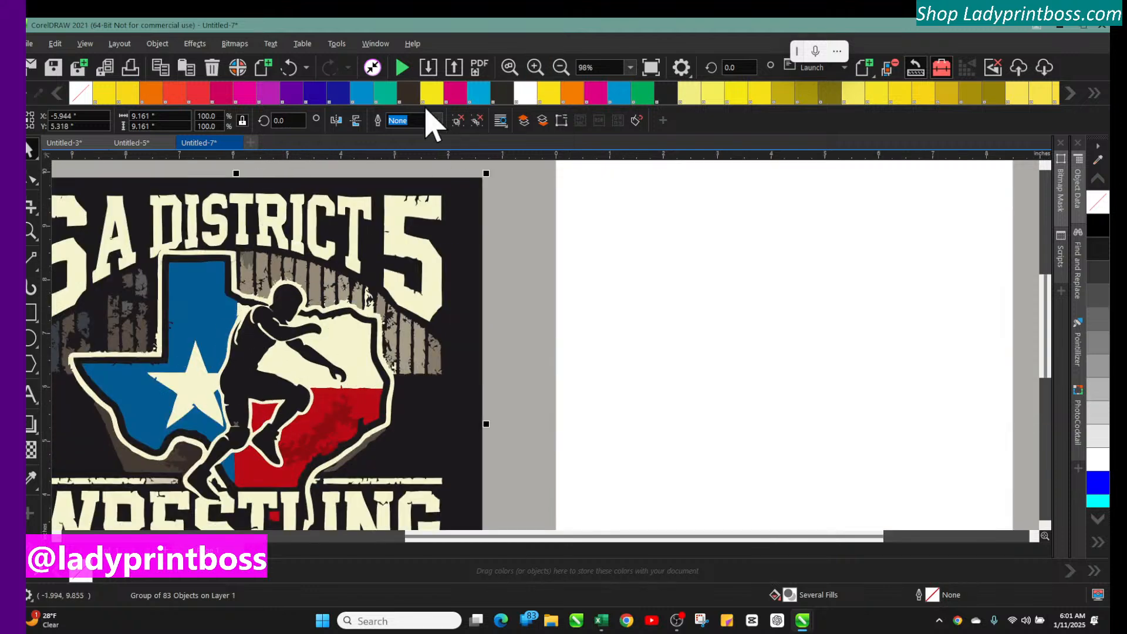
# Step: Undo the Quick Trace, and start an Outline Trace of the bitmap nearest the page as a Detailed Logo
pyautogui.click(289, 67)
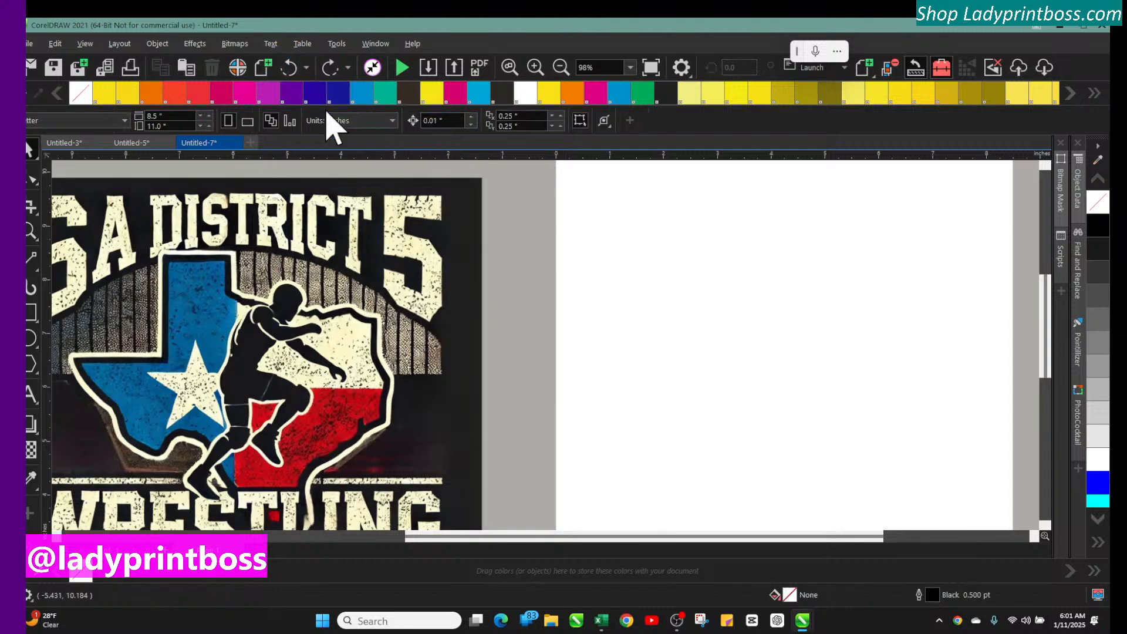
pyautogui.click(561, 67)
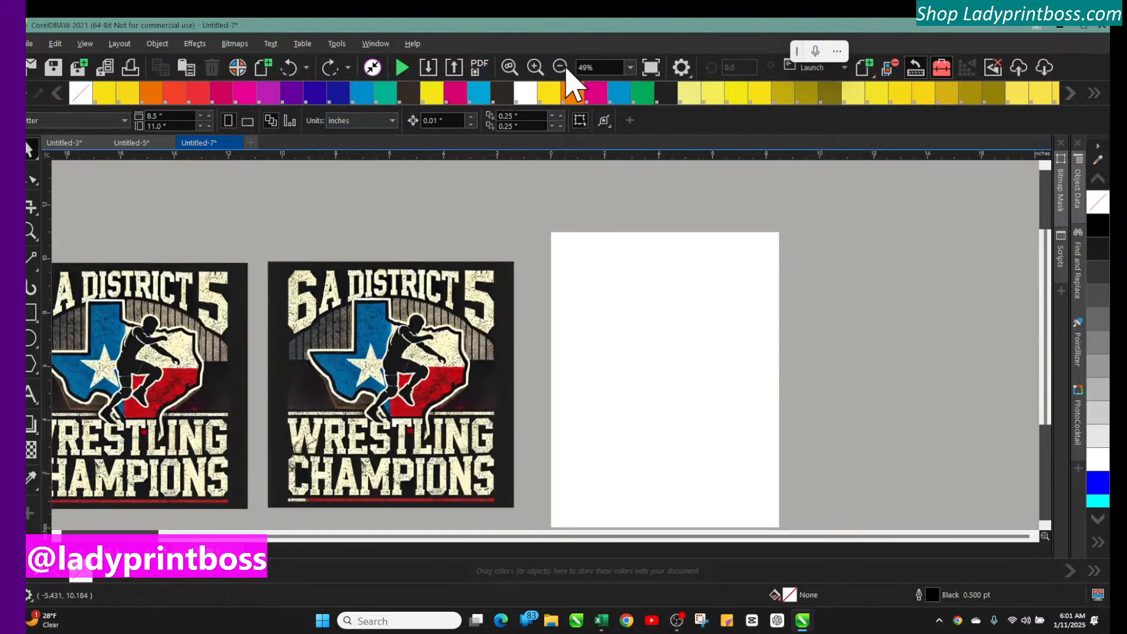
pyautogui.click(318, 302)
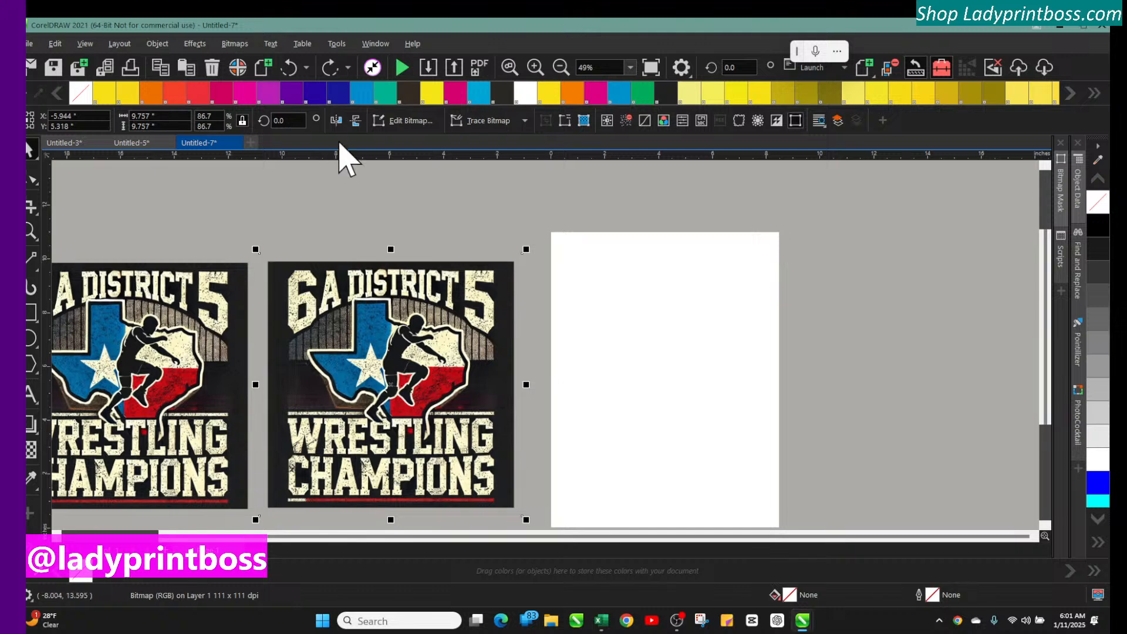
pyautogui.click(493, 122)
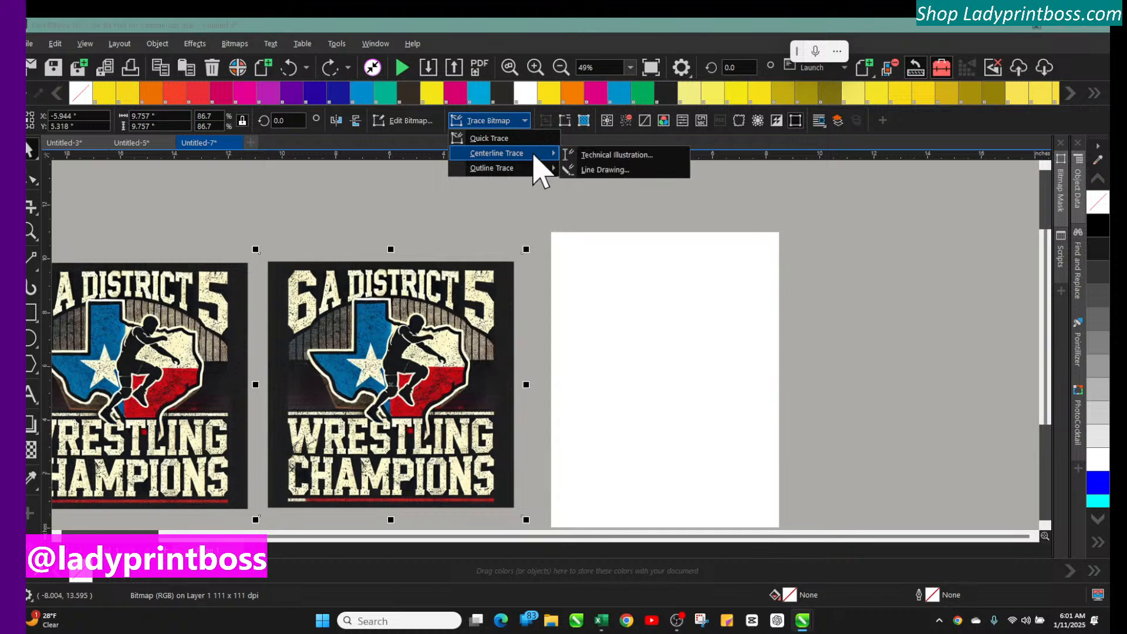
pyautogui.moveTo(537, 167)
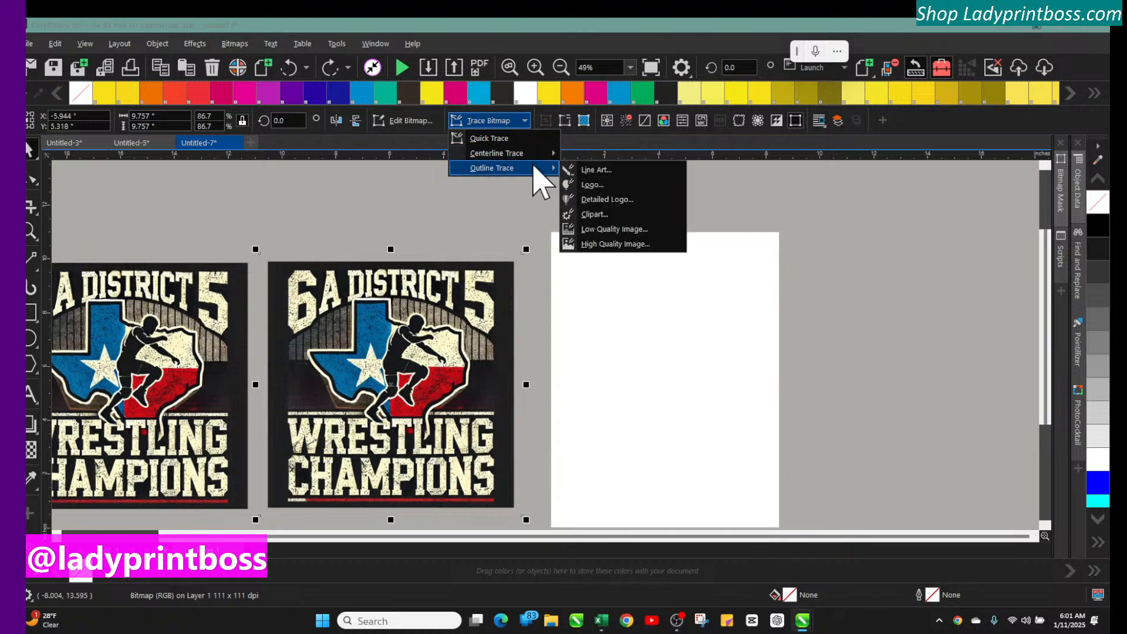
pyautogui.click(614, 201)
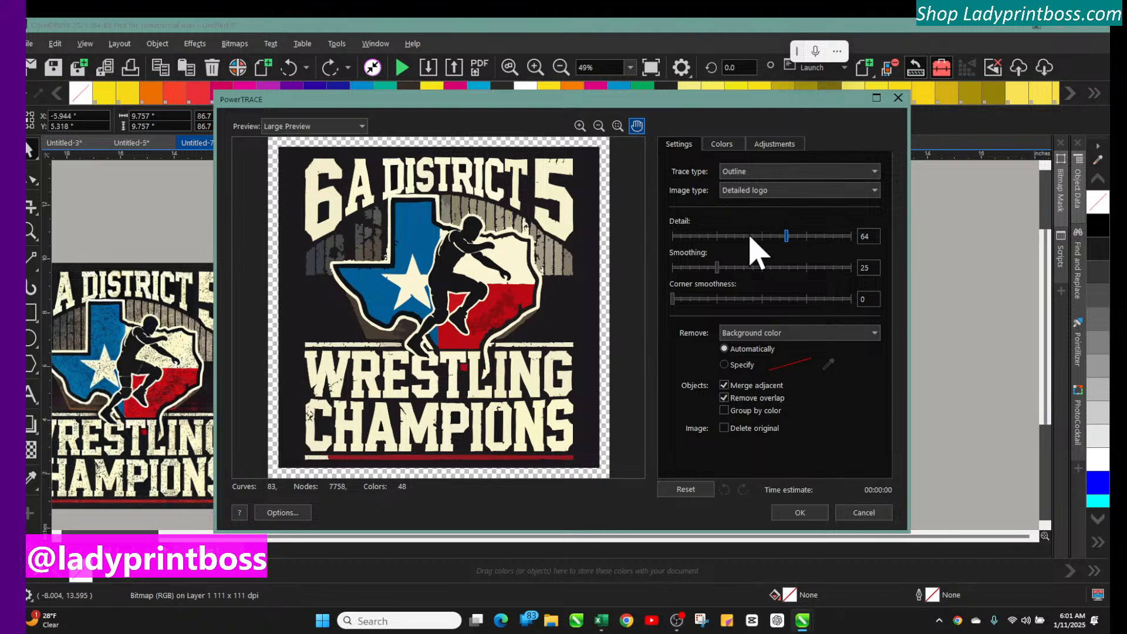
# Step: Try the higher trace Detail values 77, 89, 93 and 96 in the preview
pyautogui.click(812, 237)
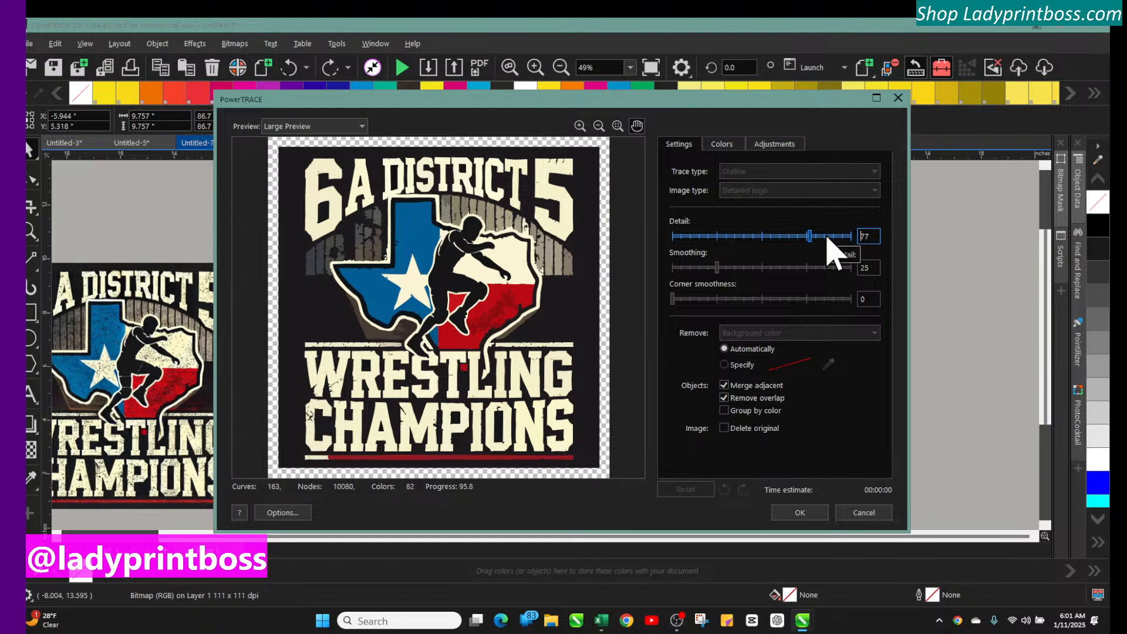
pyautogui.click(832, 236)
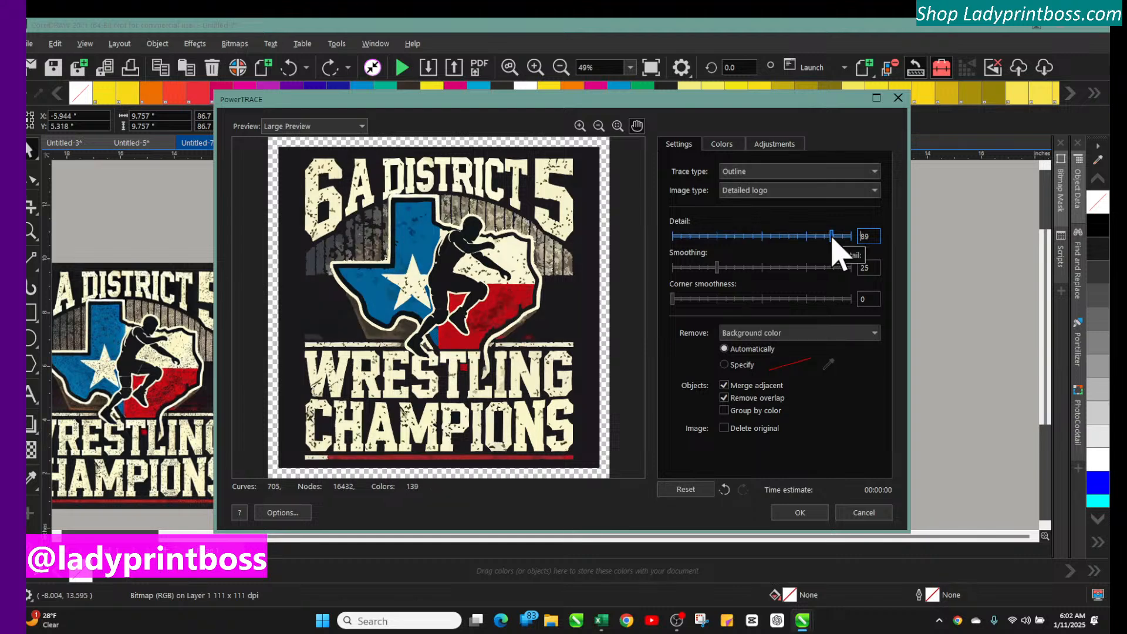
pyautogui.click(839, 237)
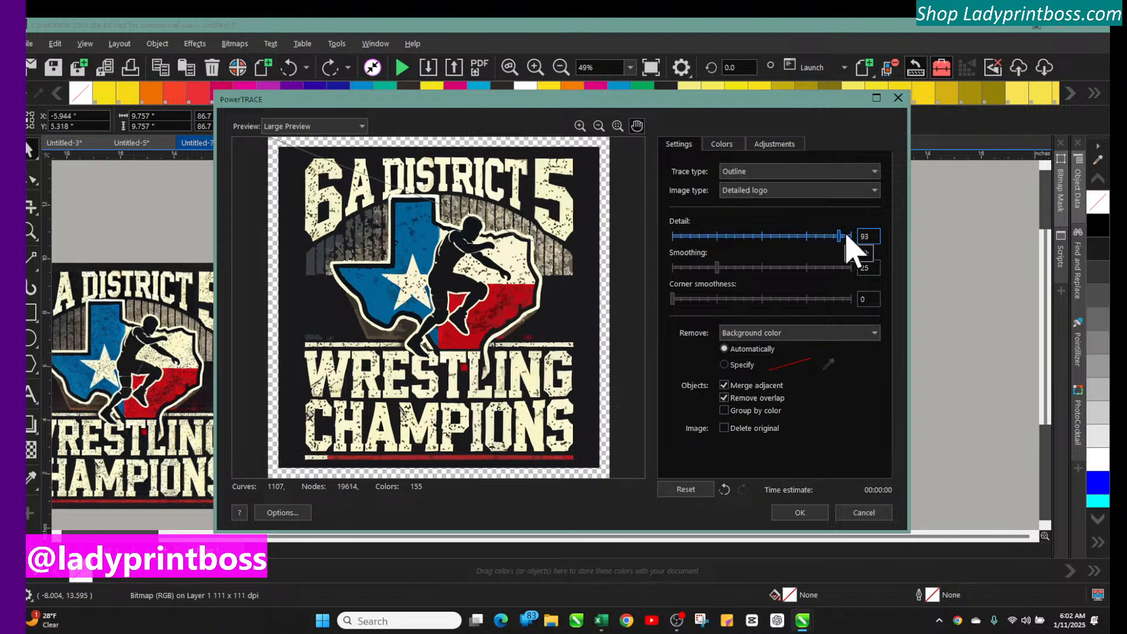
pyautogui.click(846, 236)
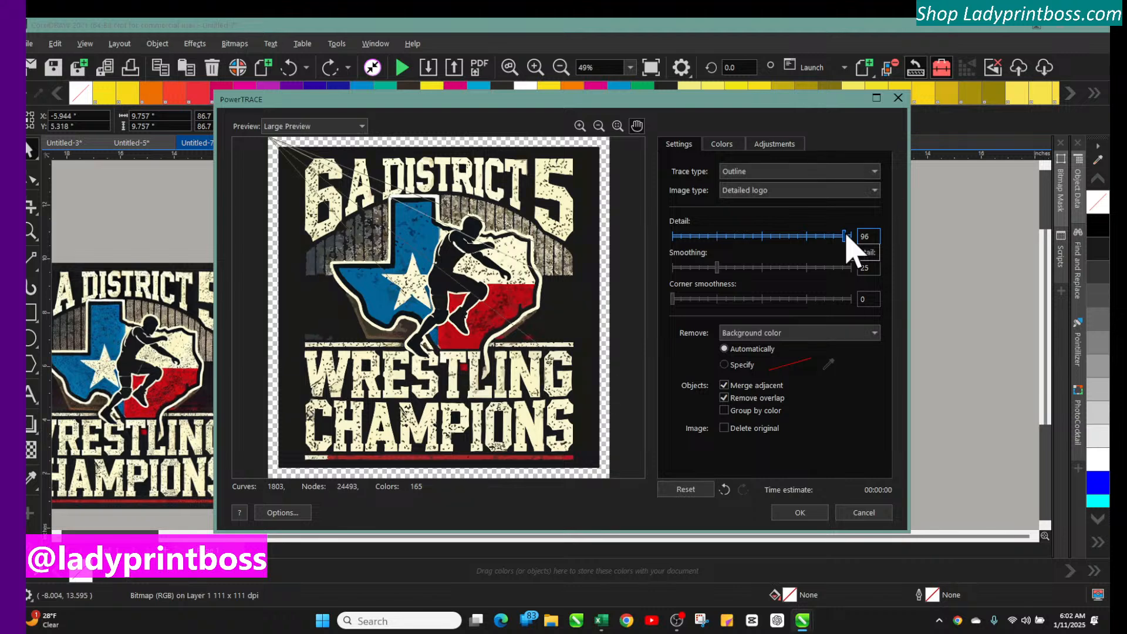
# Step: Lower the trace Detail to 57 and apply the trace
pyautogui.moveTo(846, 236); pyautogui.dragTo(823, 236)
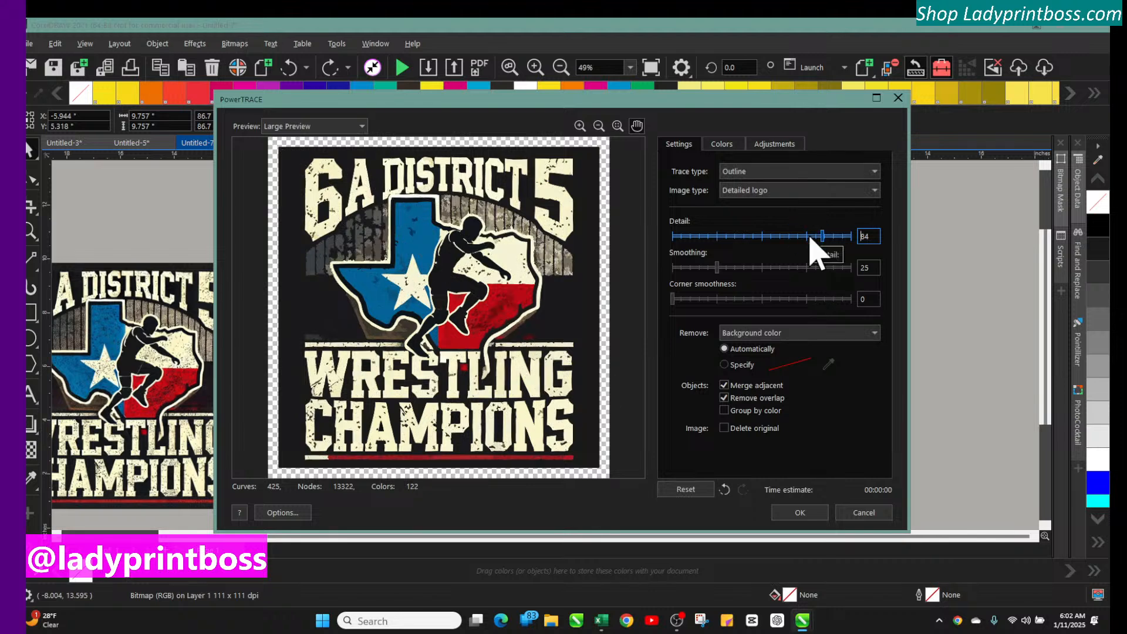
pyautogui.moveTo(812, 238); pyautogui.dragTo(757, 239)
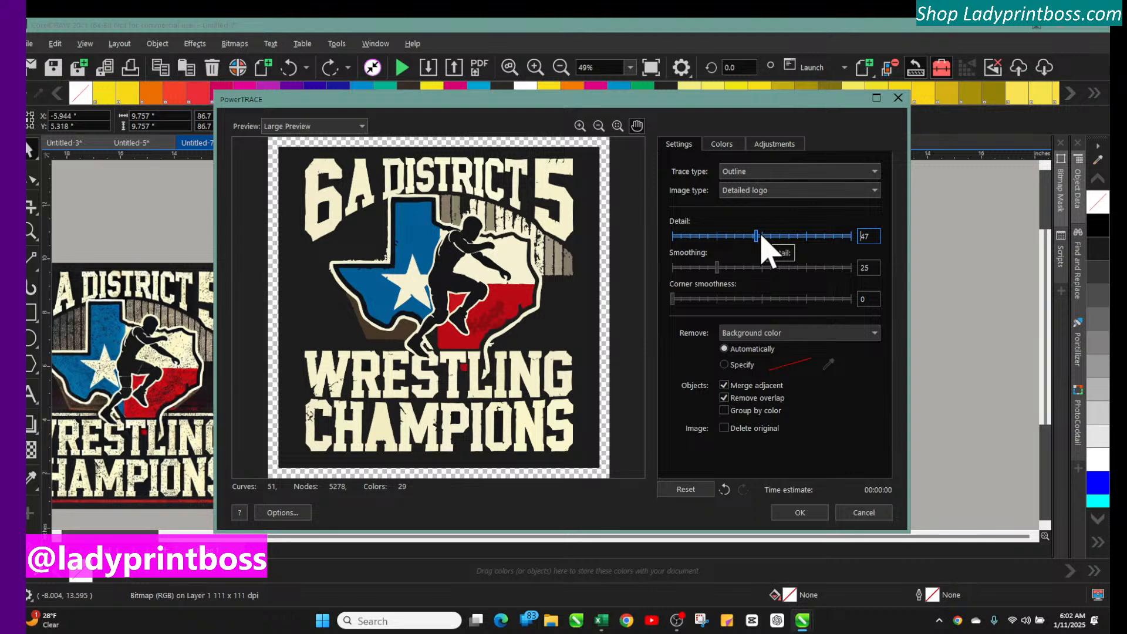
pyautogui.moveTo(761, 236); pyautogui.dragTo(781, 236)
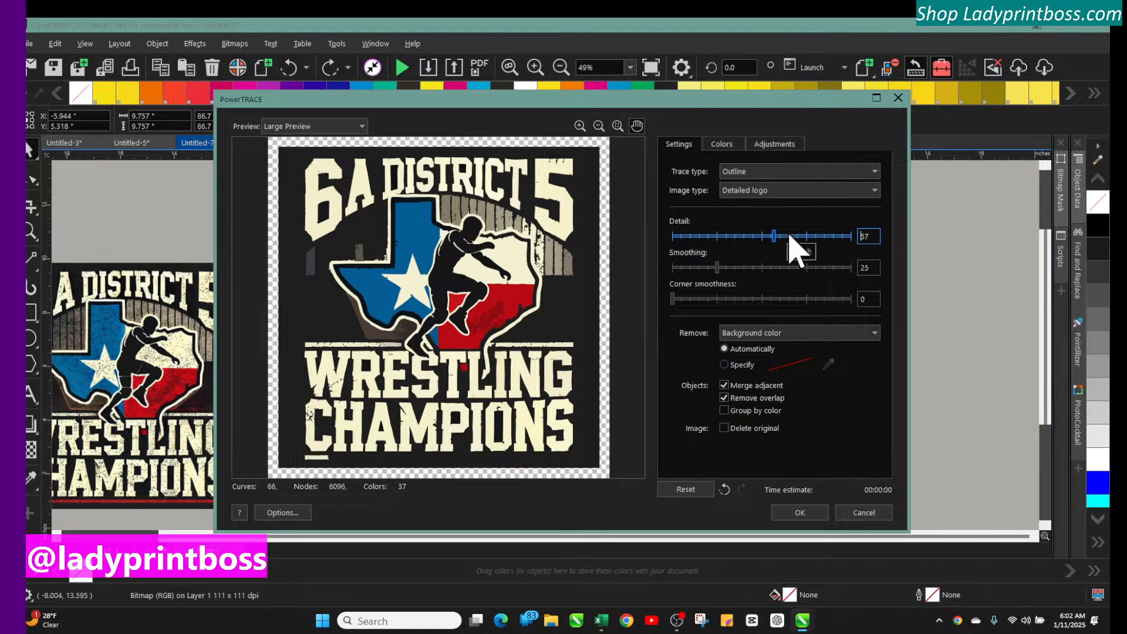
pyautogui.click(799, 512)
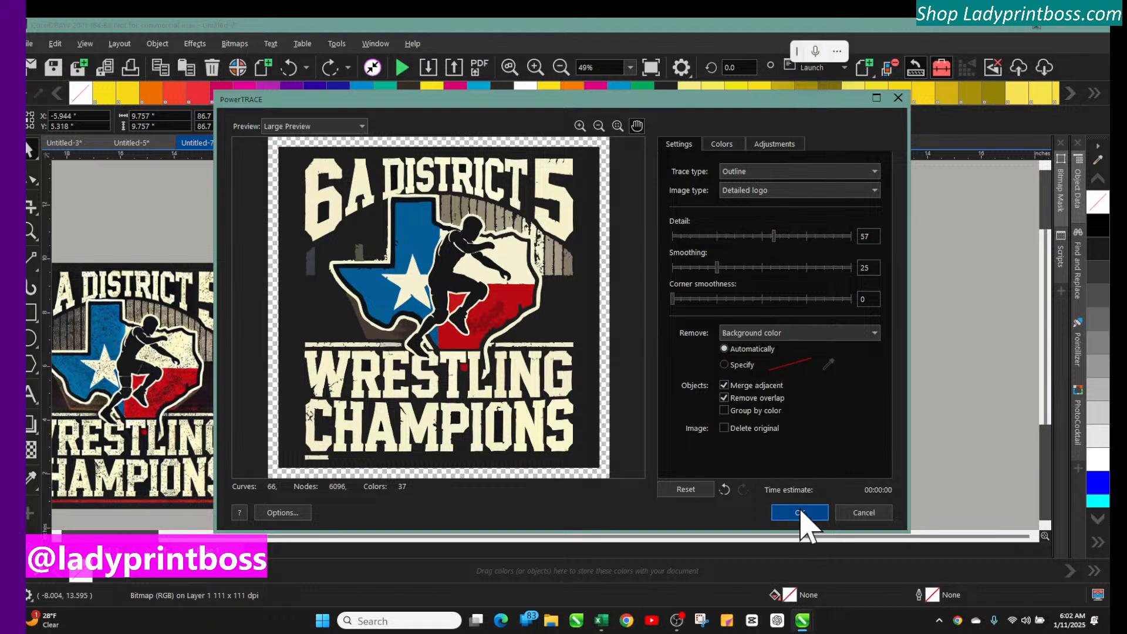
# Step: Move the traced group off the original bitmap, delete that bitmap, and place the traced group in its spot beside the page
pyautogui.moveTo(419, 353)
pyautogui.mouseDown()
pyautogui.moveTo(426, 319)
pyautogui.moveTo(705, 319)
pyautogui.mouseUp()
pyautogui.click(456, 324)
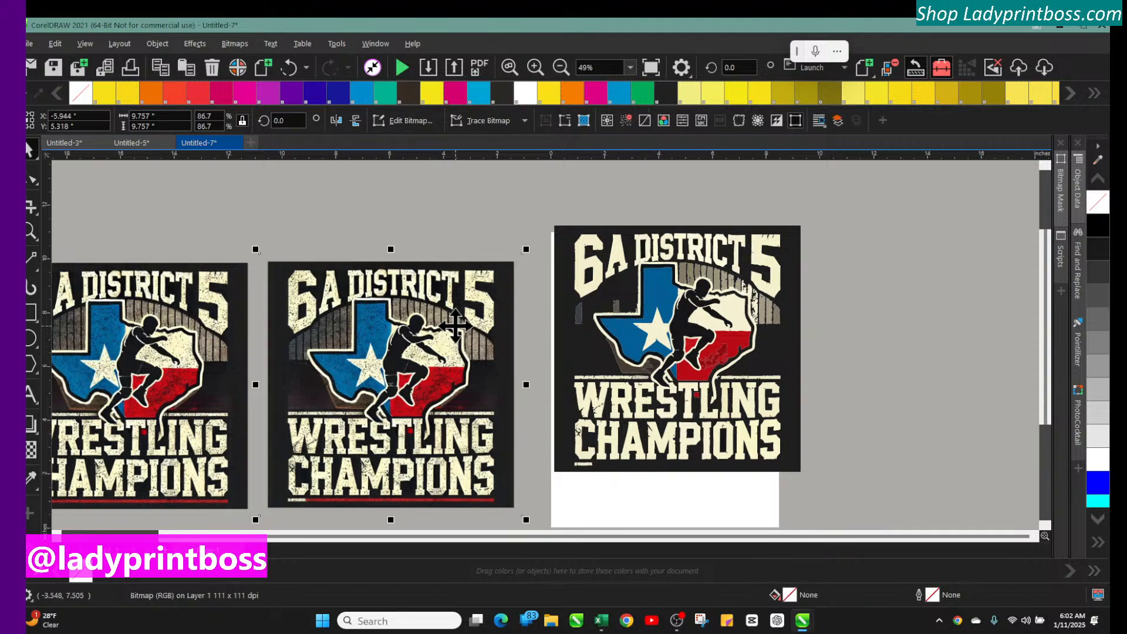
pyautogui.press('Delete')
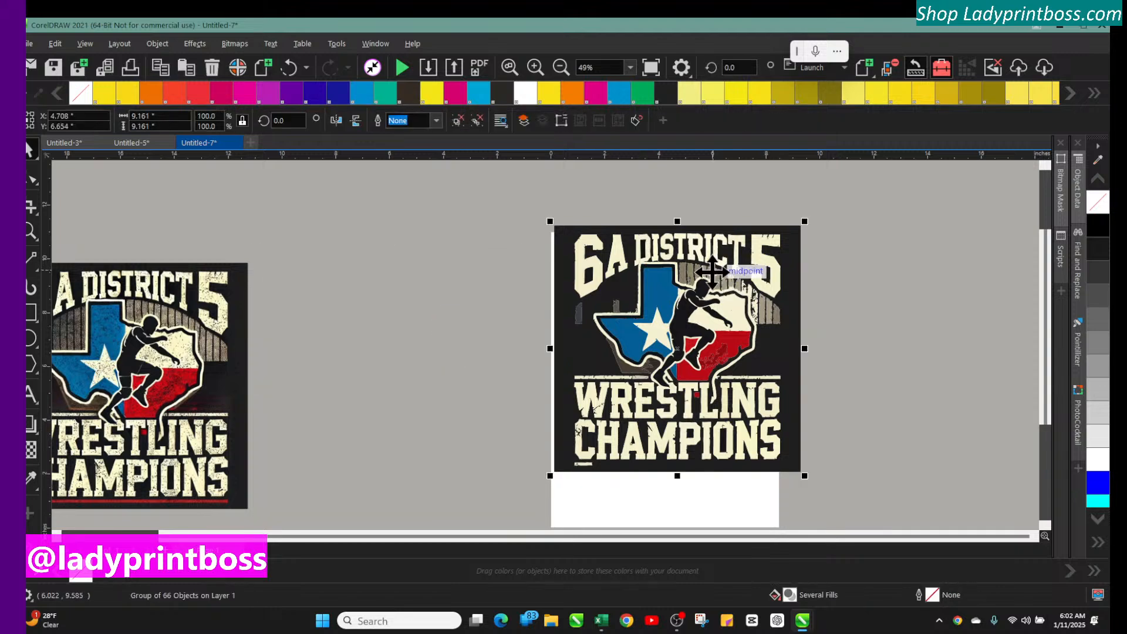
pyautogui.moveTo(723, 271)
pyautogui.mouseDown()
pyautogui.moveTo(390, 251)
pyautogui.moveTo(452, 277)
pyautogui.moveTo(423, 265)
pyautogui.mouseUp()
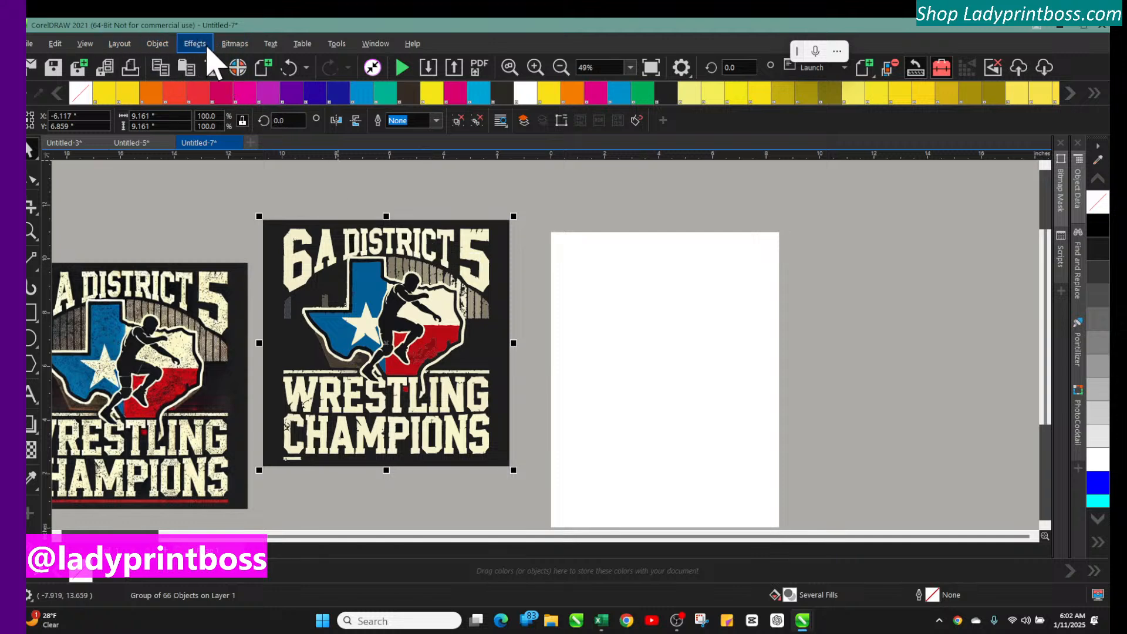
# Step: Ungroup the traced Wrestling Champions design and delete its dark background shape
pyautogui.click(159, 47)
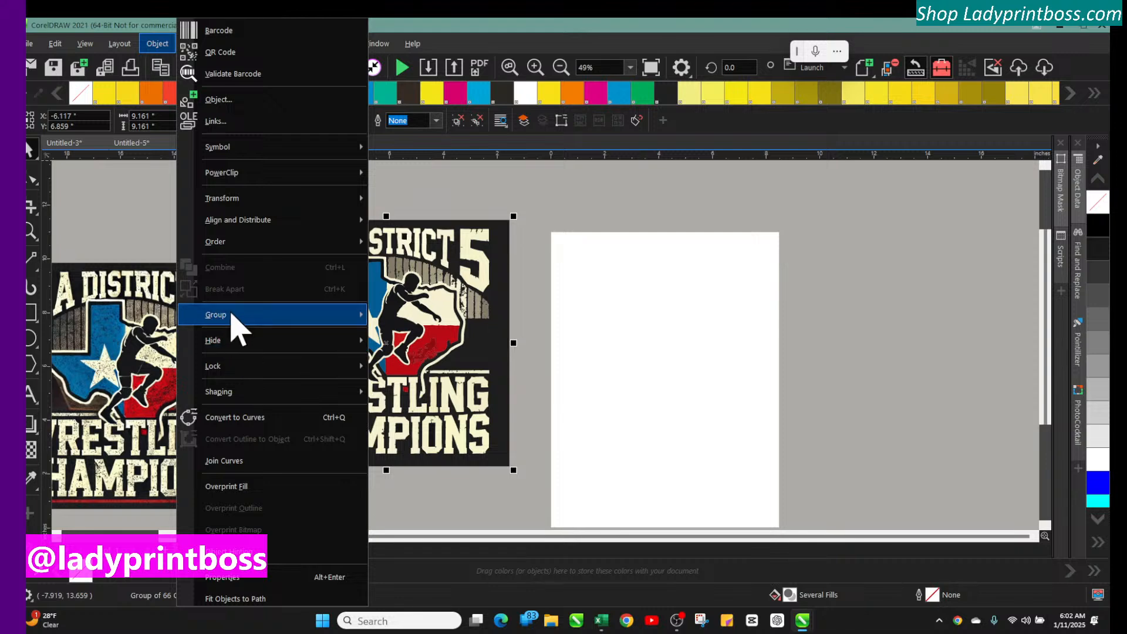
pyautogui.moveTo(342, 323)
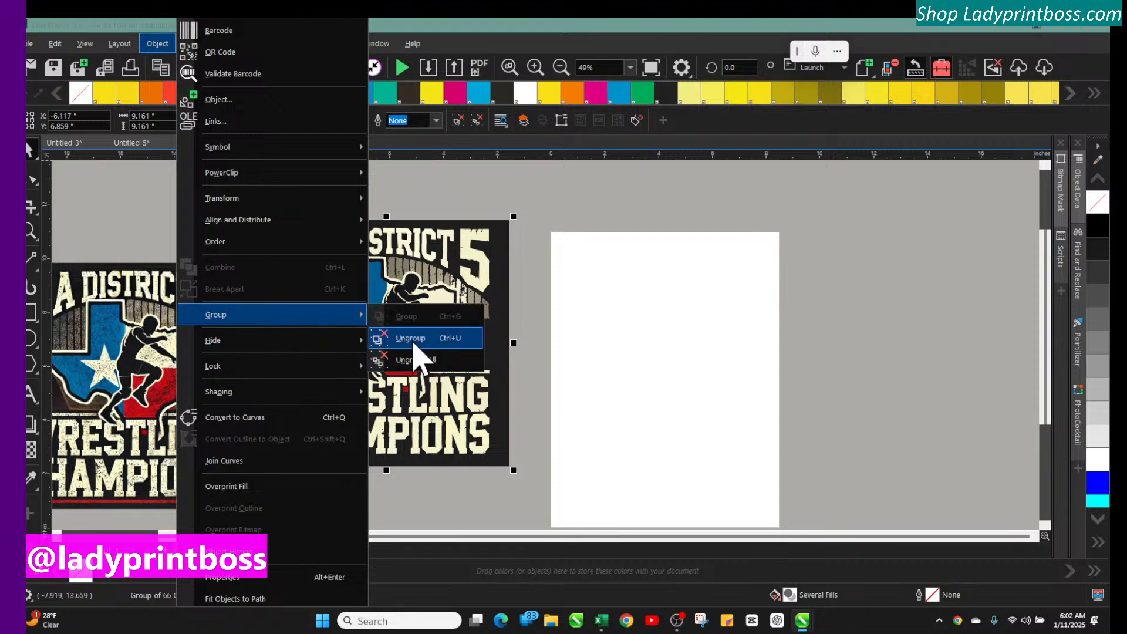
pyautogui.click(415, 357)
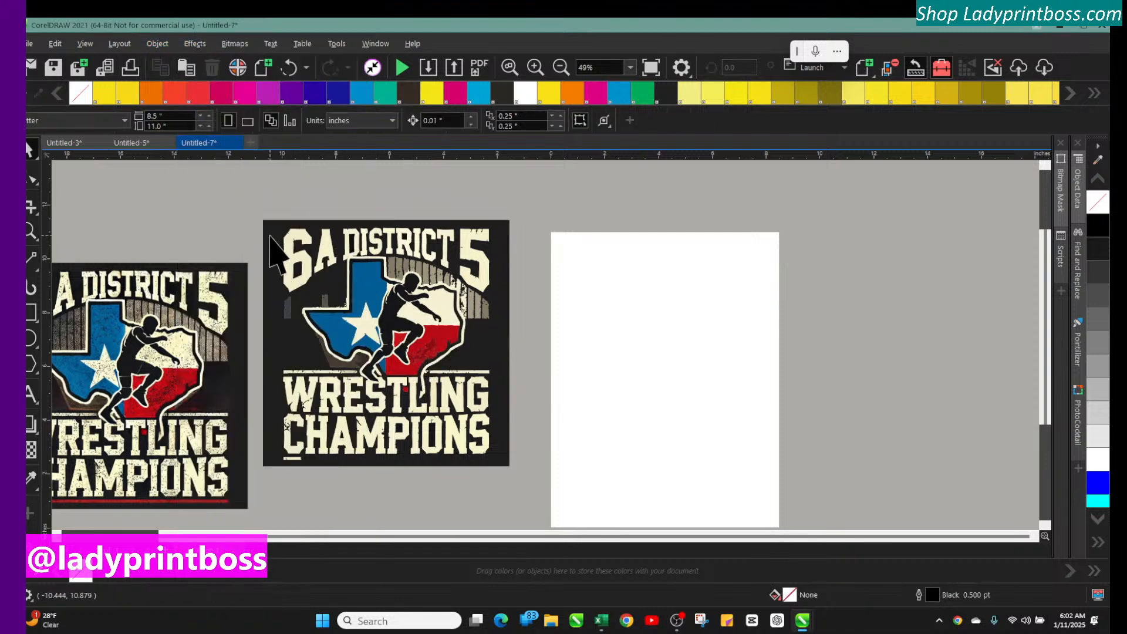
pyautogui.click(270, 235)
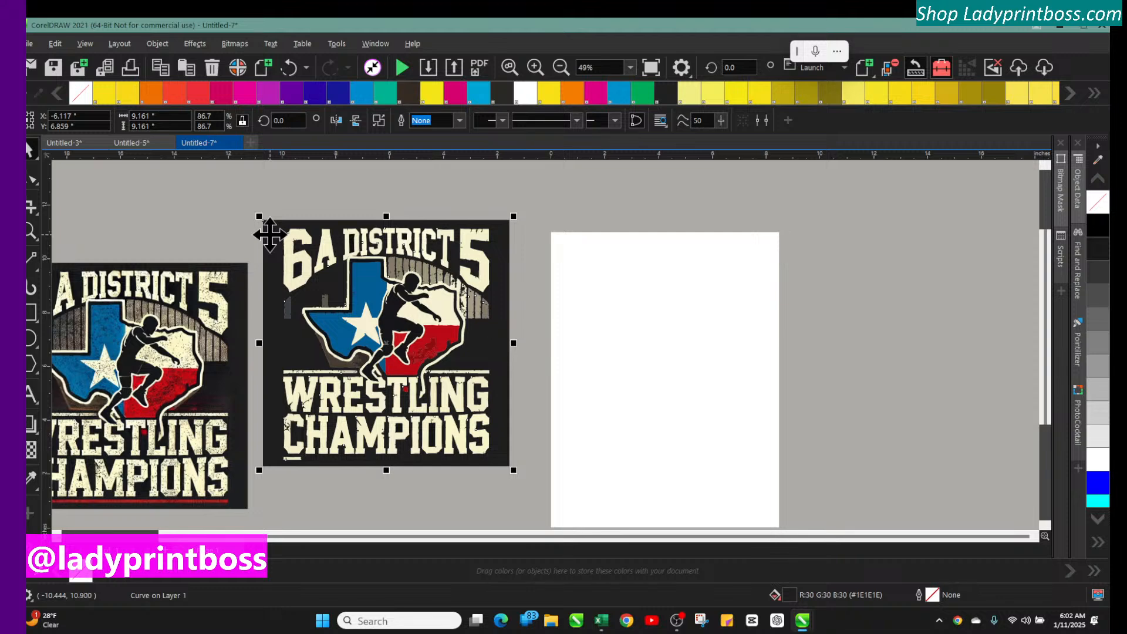
pyautogui.press('Delete')
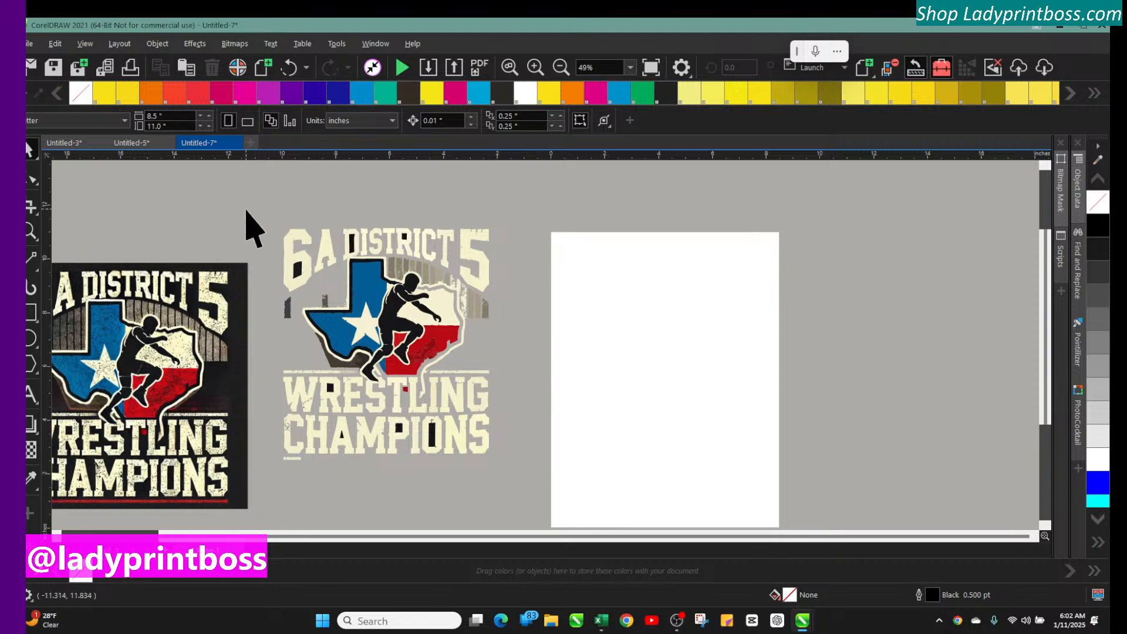
# Step: Delete the letters R, I, C and final T of DISTRICT, along with the number 5, from the traced design
pyautogui.moveTo(247, 208); pyautogui.dragTo(534, 276)
pyautogui.click(352, 197)
pyautogui.click(534, 66)
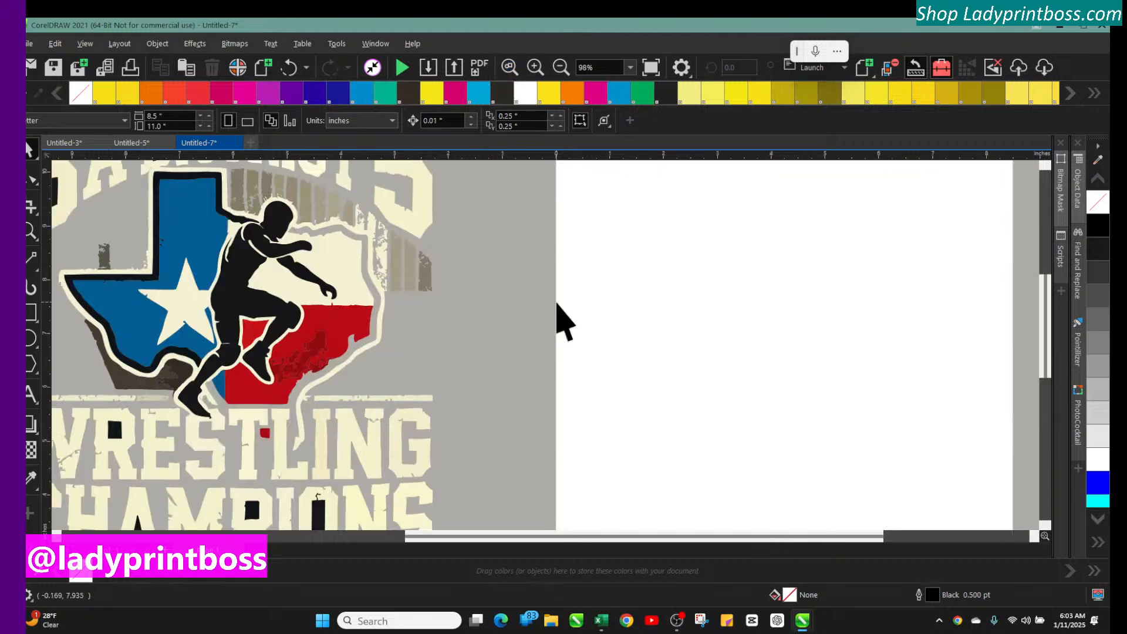
pyautogui.scroll(5, 545, 401)
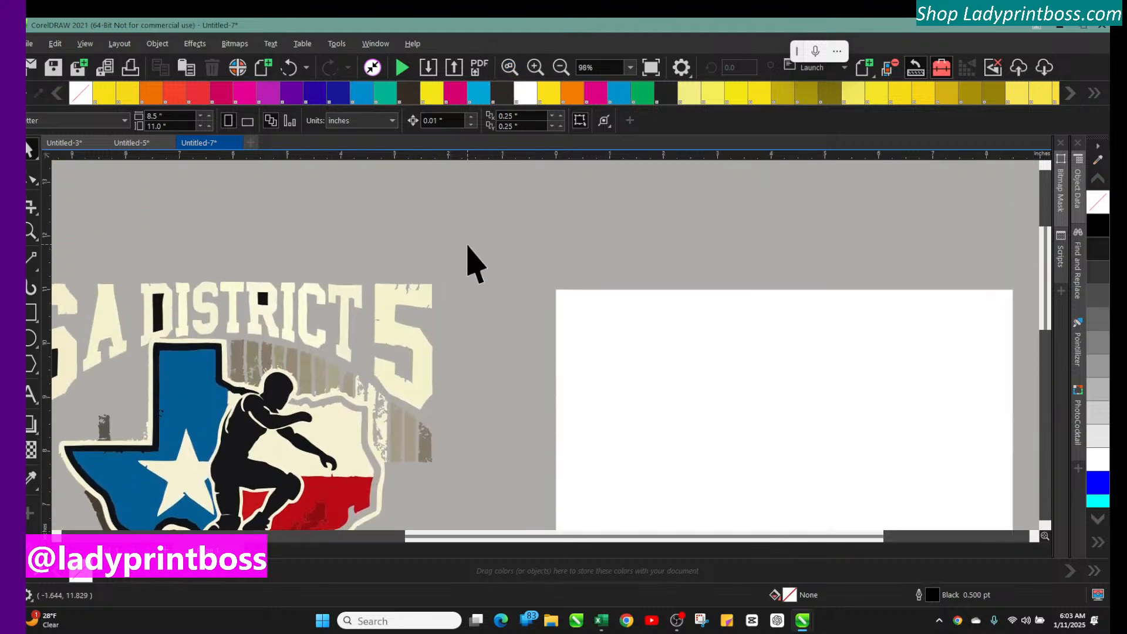
pyautogui.moveTo(224, 340)
pyautogui.mouseDown()
pyautogui.moveTo(236, 369)
pyautogui.moveTo(222, 352)
pyautogui.mouseUp()
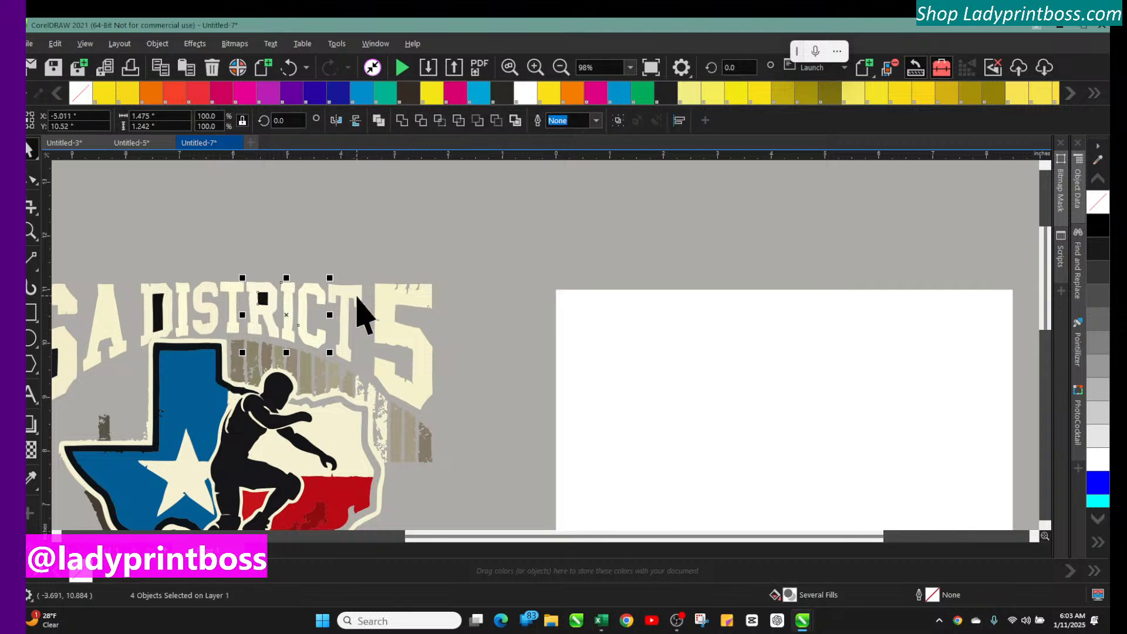
pyautogui.press('Delete')
pyautogui.moveTo(468, 262); pyautogui.dragTo(322, 364)
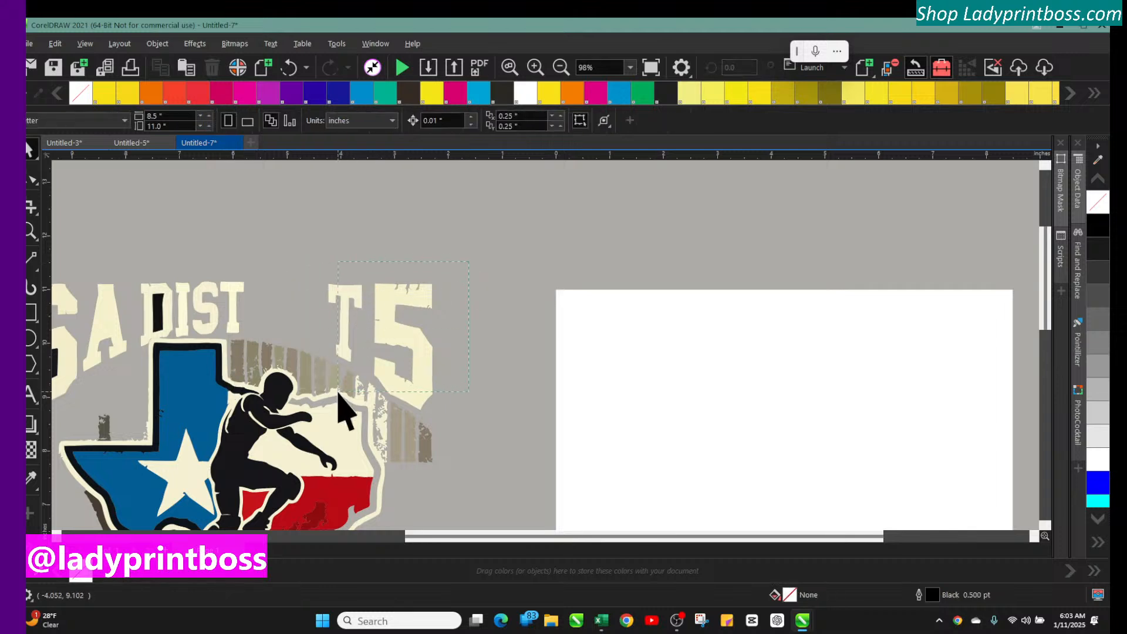
pyautogui.click(342, 315)
pyautogui.press('Delete')
pyautogui.click(398, 352)
pyautogui.press('Delete')
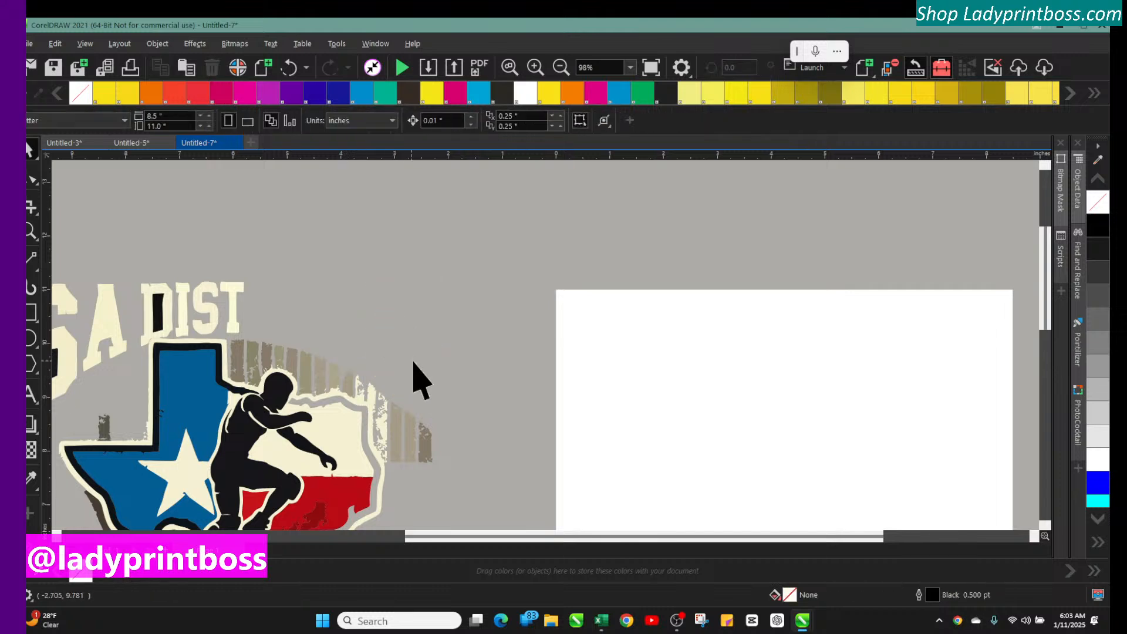
# Step: Delete the brown and gray vertical stripes between the lettering and the Texas shape, from the far end of the arc to the state's top
pyautogui.click(418, 462)
pyautogui.press('Delete')
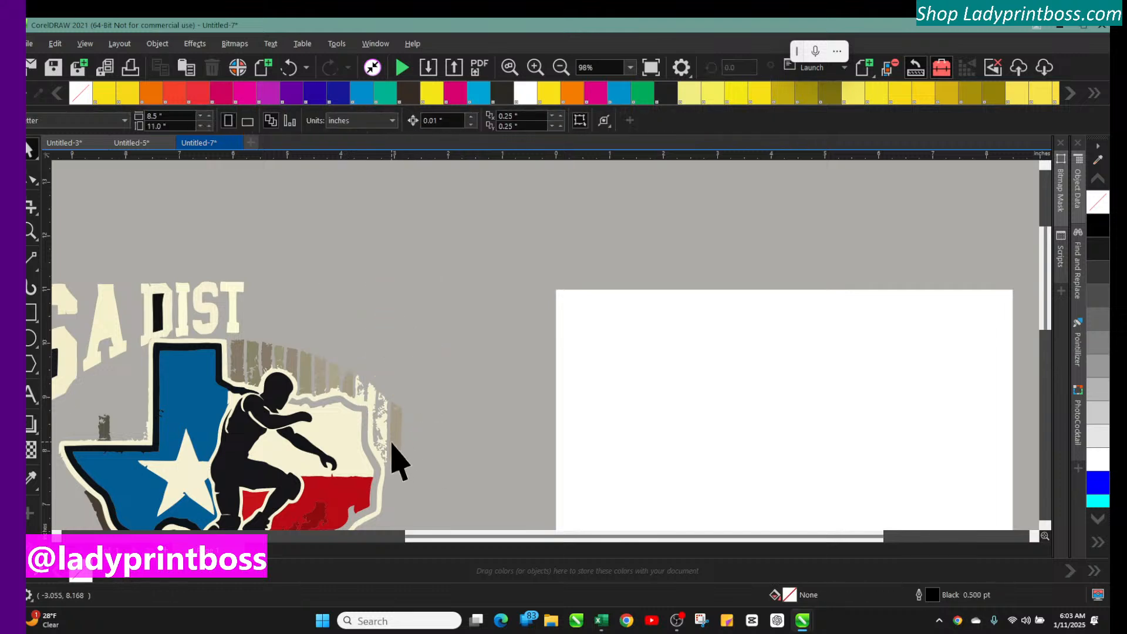
pyautogui.click(348, 384)
pyautogui.press('Delete')
pyautogui.click(323, 378)
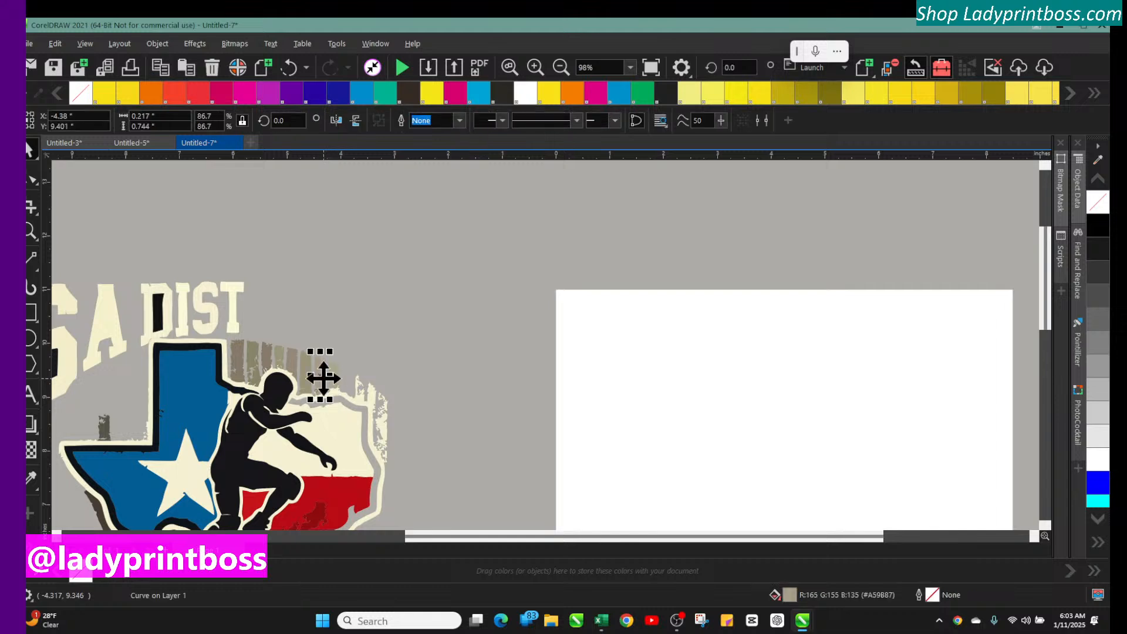
pyautogui.press('Delete')
pyautogui.click(333, 377)
pyautogui.press('Delete')
pyautogui.click(304, 367)
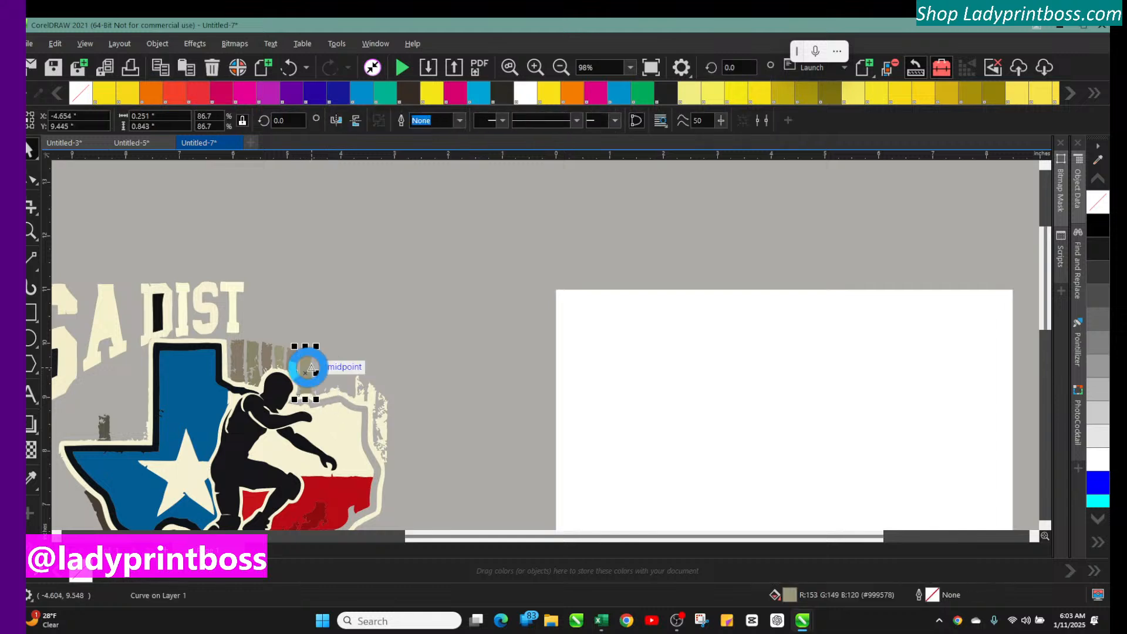
pyautogui.press('Delete')
pyautogui.click(287, 359)
pyautogui.press('Delete')
pyautogui.click(280, 358)
pyautogui.press('Delete')
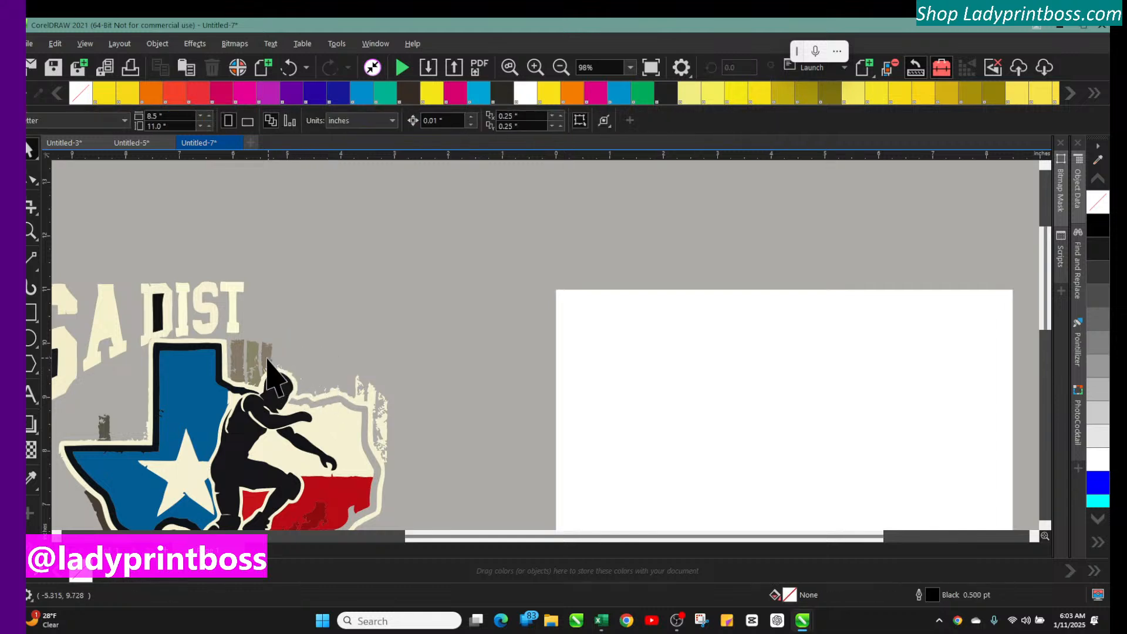
pyautogui.click(266, 358)
pyautogui.press('Delete')
pyautogui.click(252, 358)
pyautogui.press('Delete')
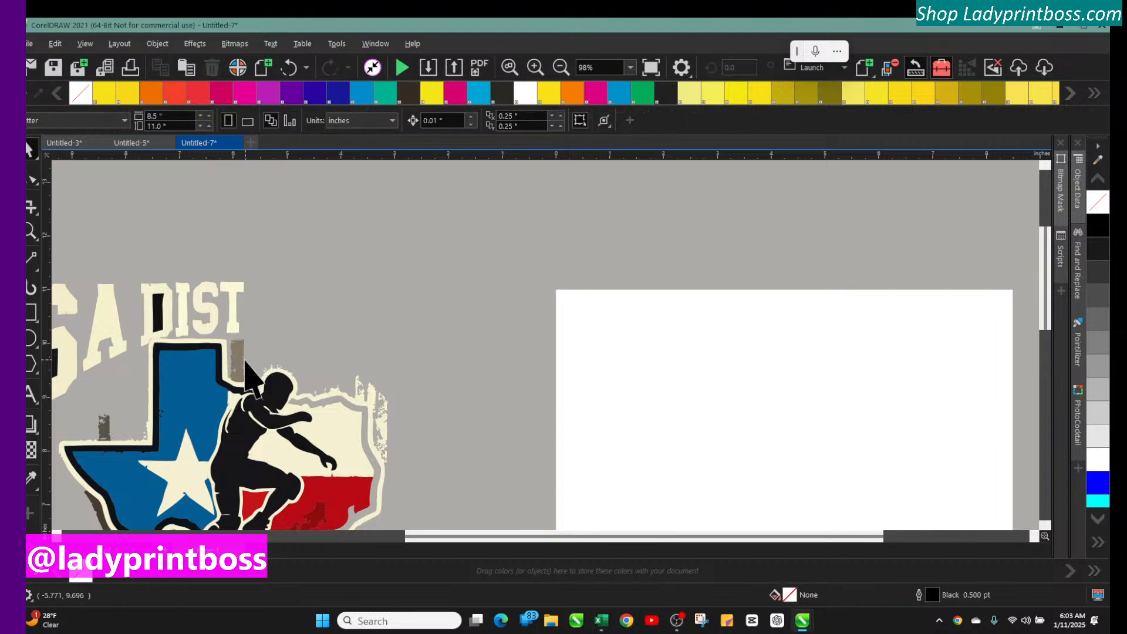
pyautogui.click(237, 352)
pyautogui.press('Delete')
# Step: Delete the letters T, S and I left in DISTRICT, and undo the deletion of the cream shape that includes the D
pyautogui.click(233, 331)
pyautogui.press('Delete')
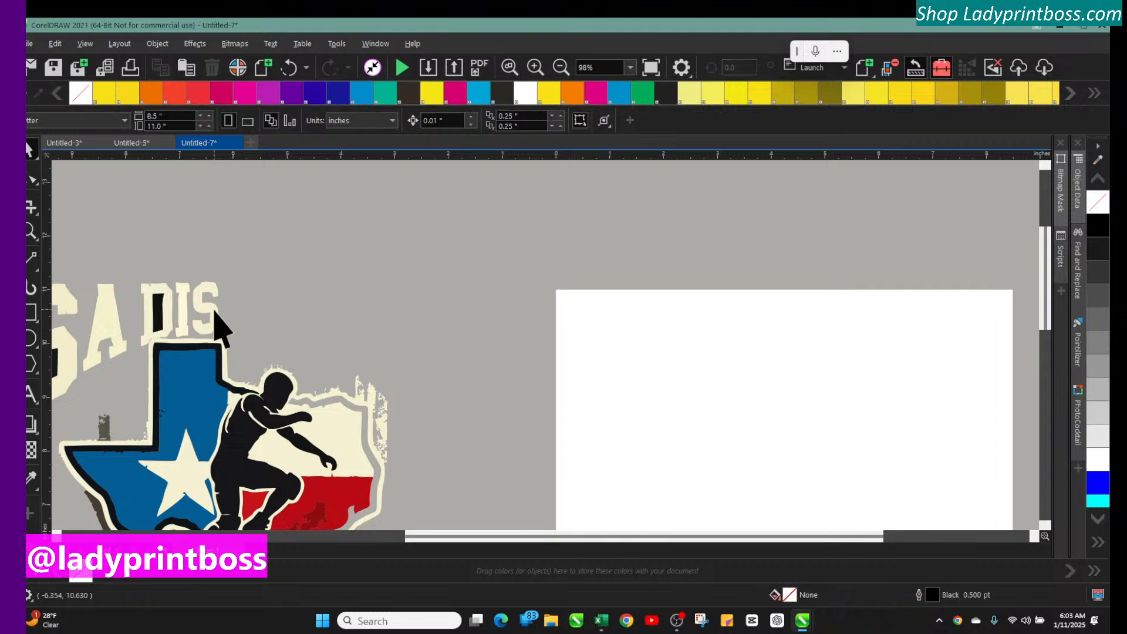
pyautogui.click(202, 320)
pyautogui.press('Delete')
pyautogui.click(184, 307)
pyautogui.press('Delete')
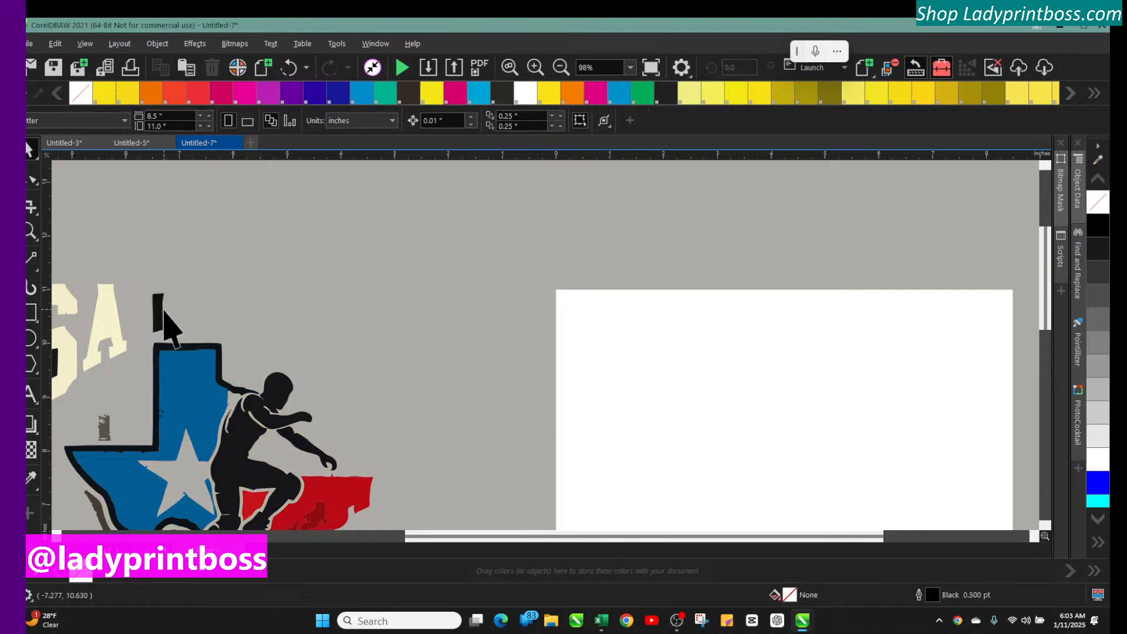
pyautogui.click(288, 67)
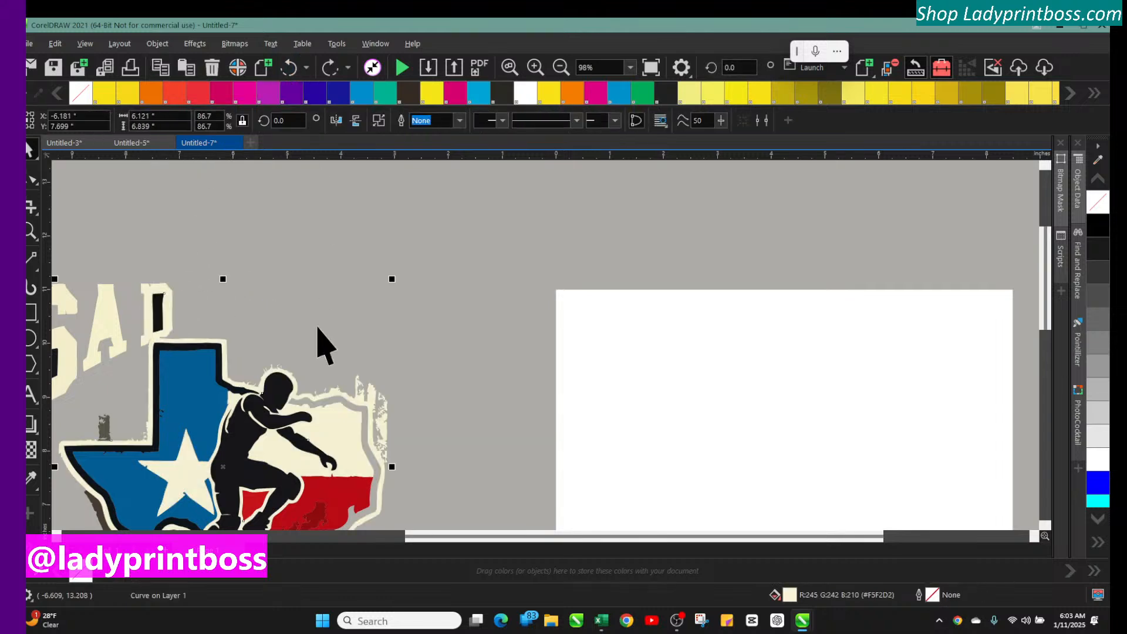
# Step: Delete the number 6, the letter A and the leftover gray stripe fragments beside the Texas shape
pyautogui.moveTo(427, 524); pyautogui.dragTo(282, 531)
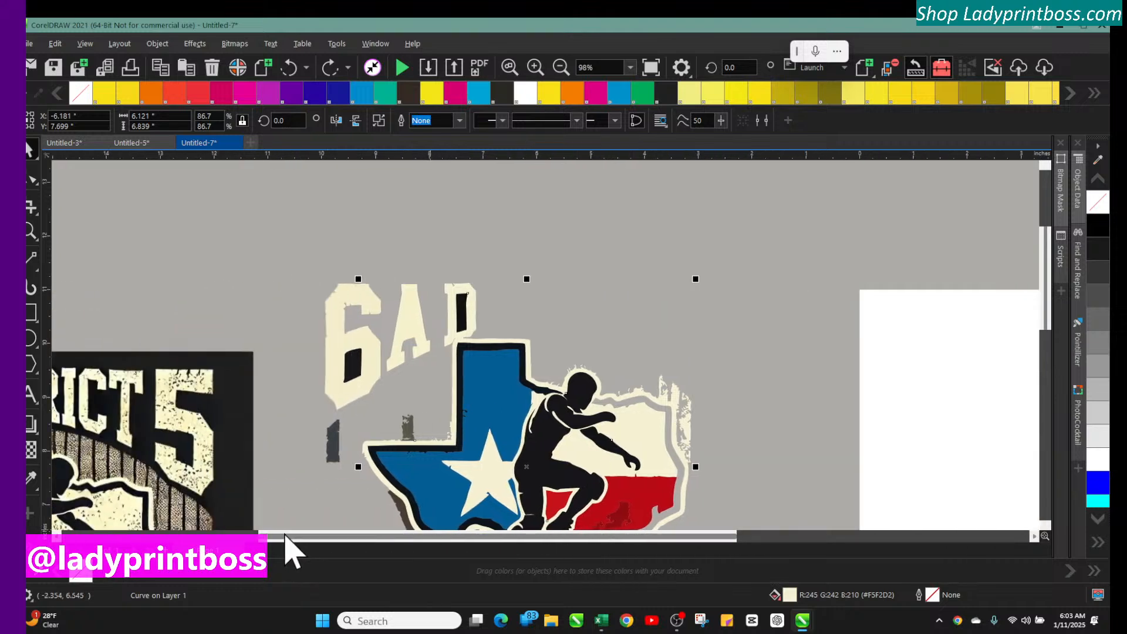
pyautogui.click(292, 252)
pyautogui.moveTo(279, 244); pyautogui.dragTo(438, 447)
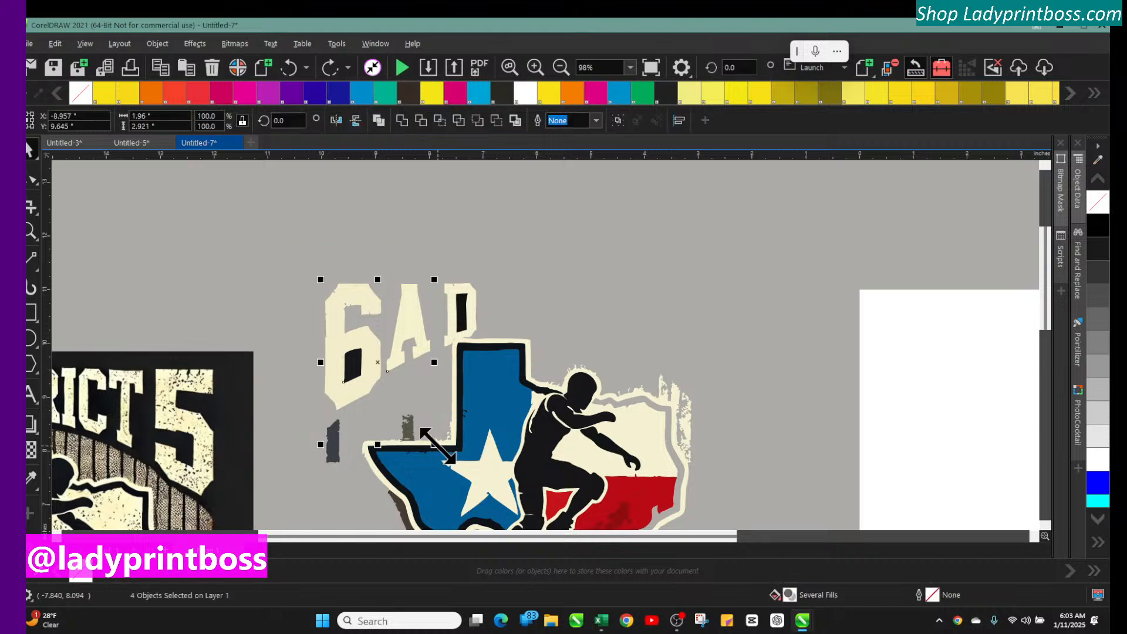
pyautogui.press('Delete')
pyautogui.click(333, 449)
pyautogui.press('Delete')
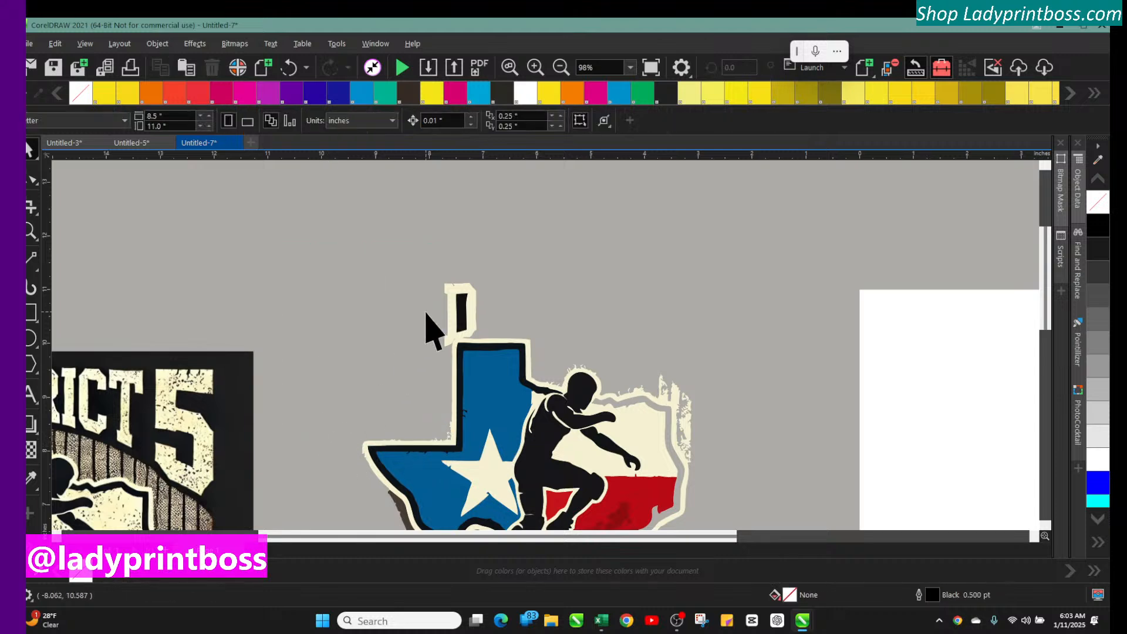
# Step: Try deleting the WRESTLING CHAMPIONS lettering as one selection, and undo the deletion
pyautogui.click(561, 68)
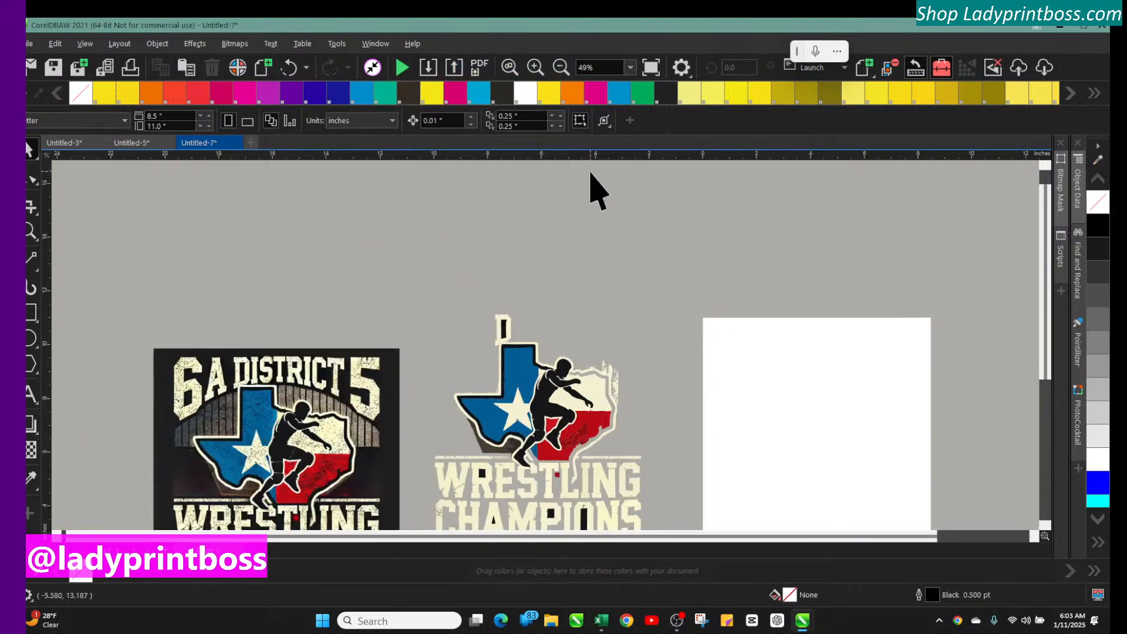
pyautogui.scroll(-3, 663, 379)
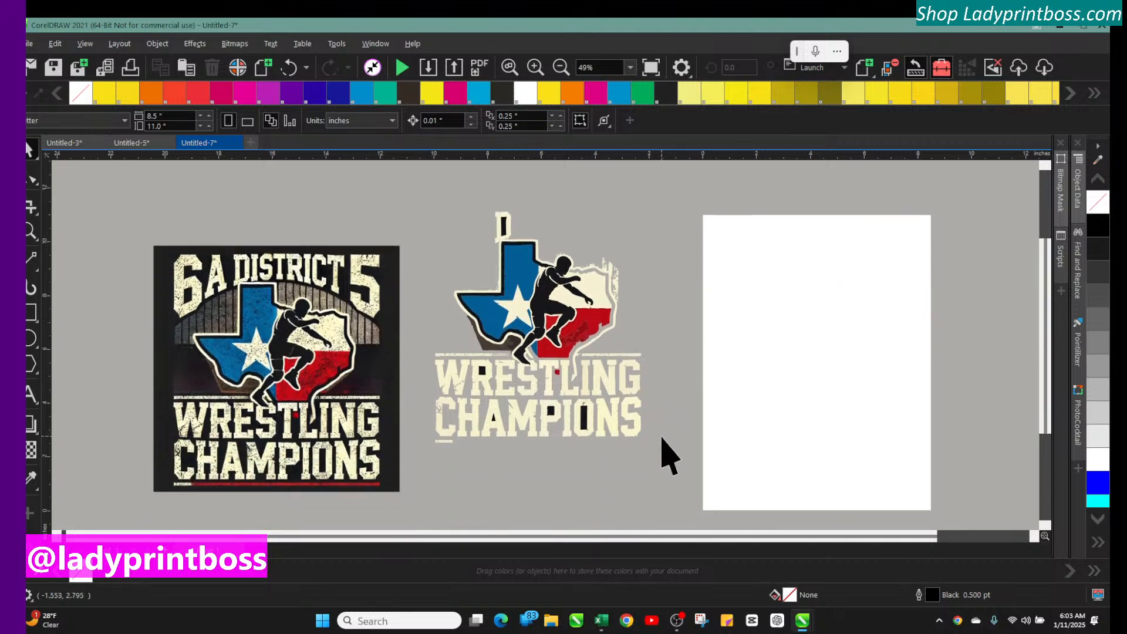
pyautogui.moveTo(662, 437); pyautogui.dragTo(425, 394)
pyautogui.click(608, 417)
pyautogui.moveTo(662, 455); pyautogui.dragTo(423, 348)
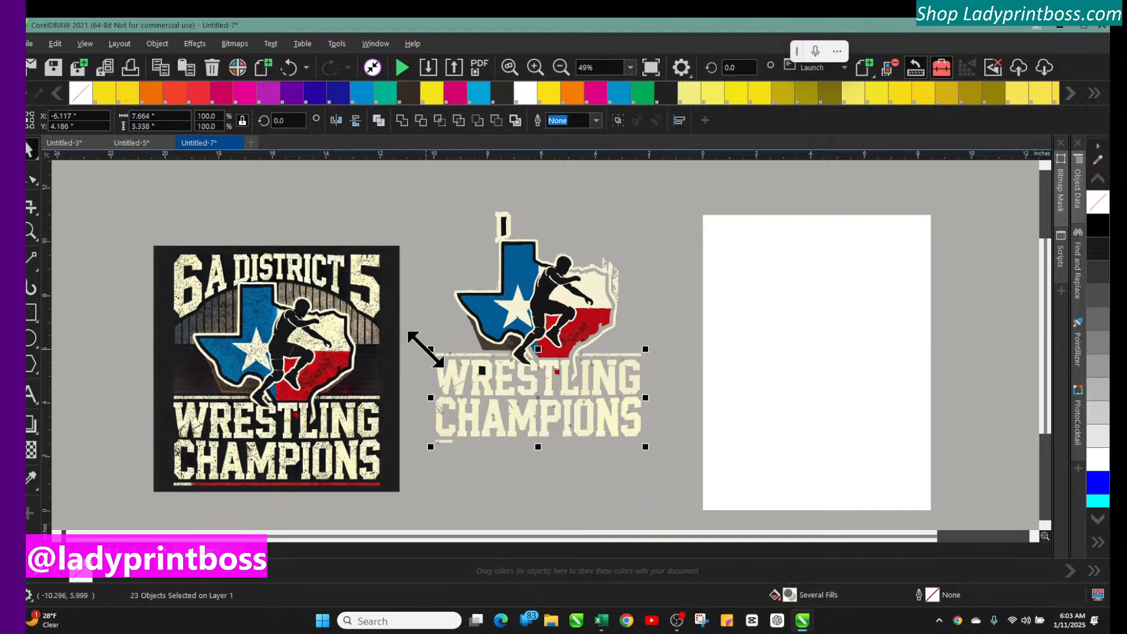
pyautogui.press('Delete')
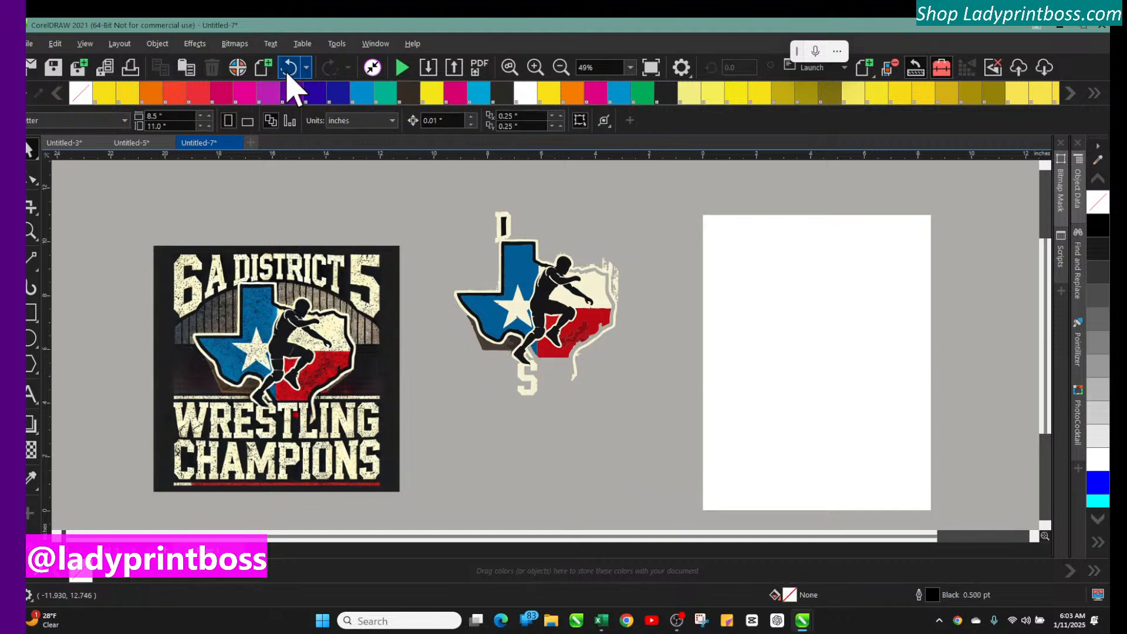
pyautogui.click(288, 68)
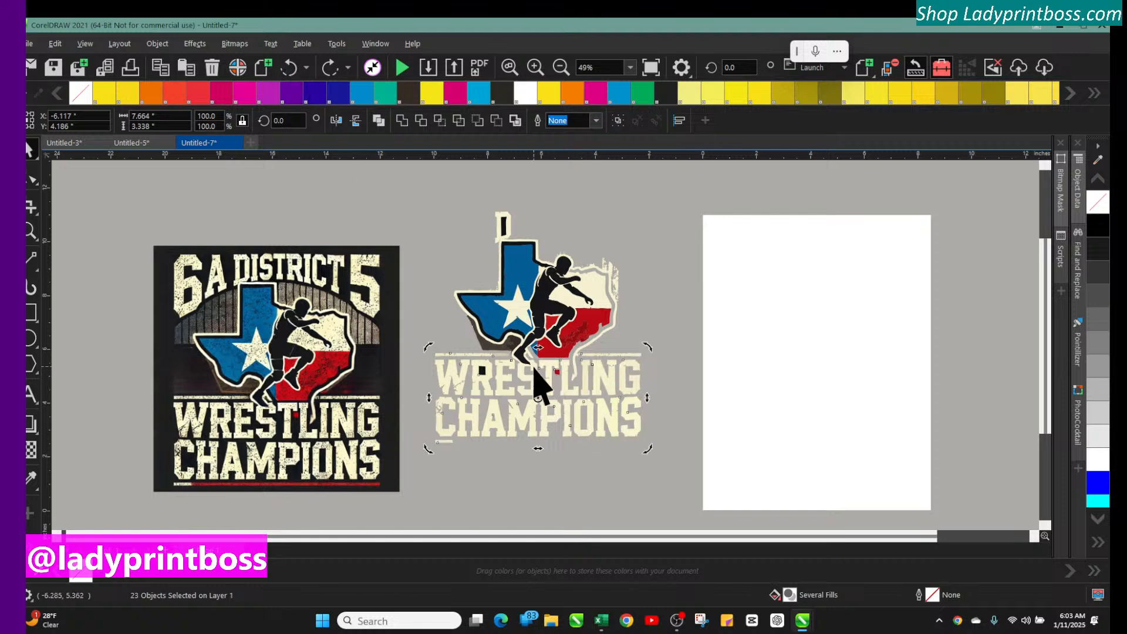
pyautogui.click(566, 395)
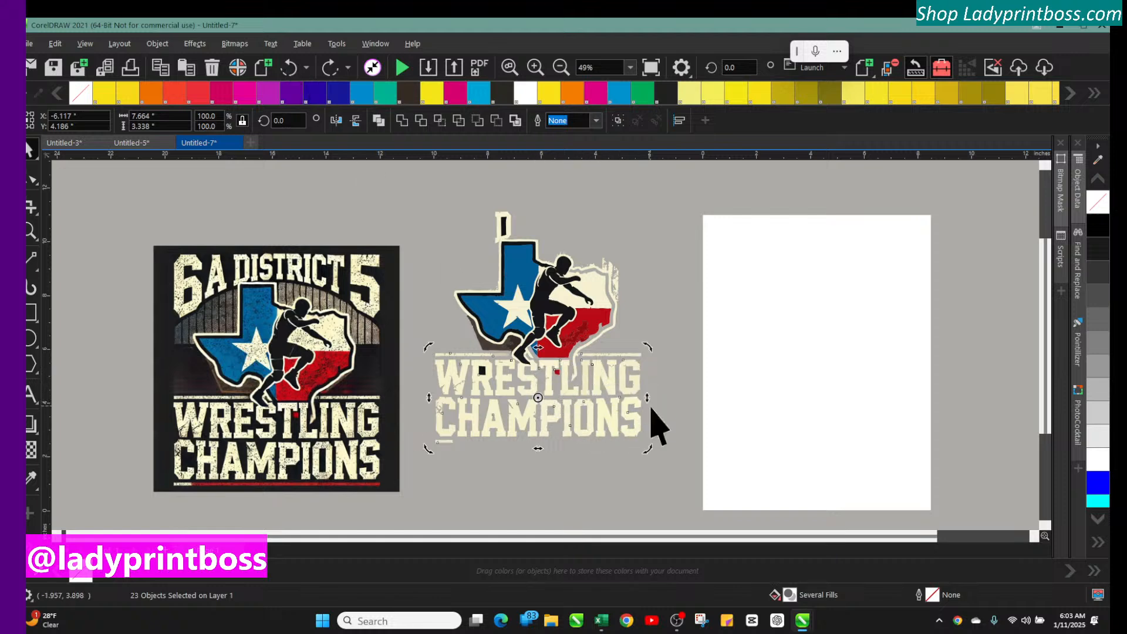
pyautogui.click(667, 402)
# Step: Delete the rule above the end of WRESTLING, its letters N and G, and the word CHAMPIONS with its short underline
pyautogui.click(607, 354)
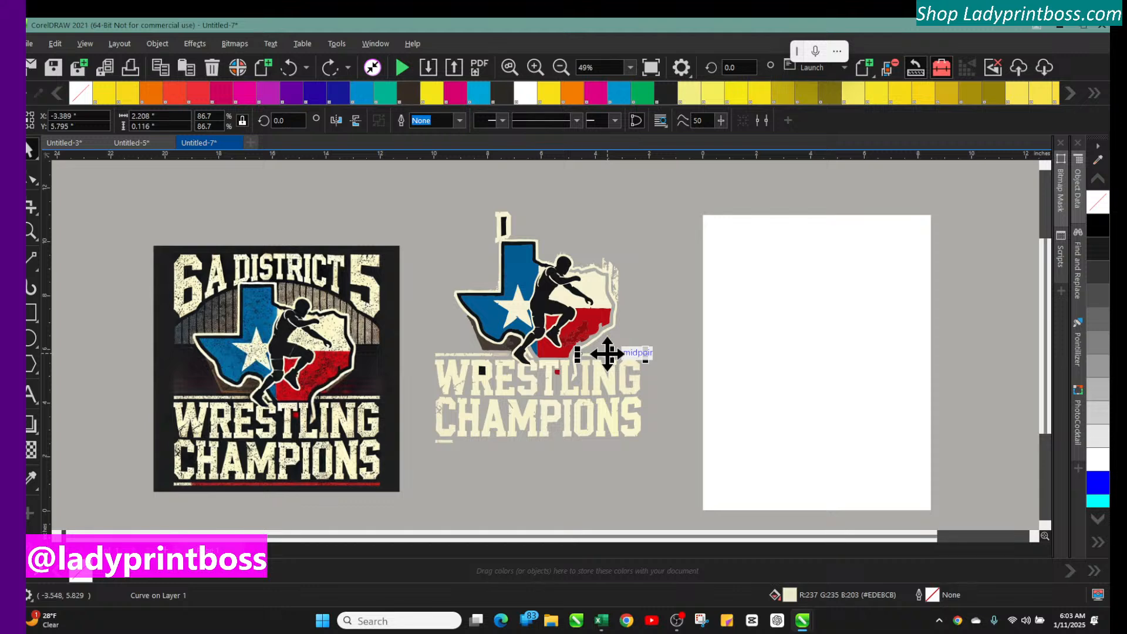
pyautogui.press('Delete')
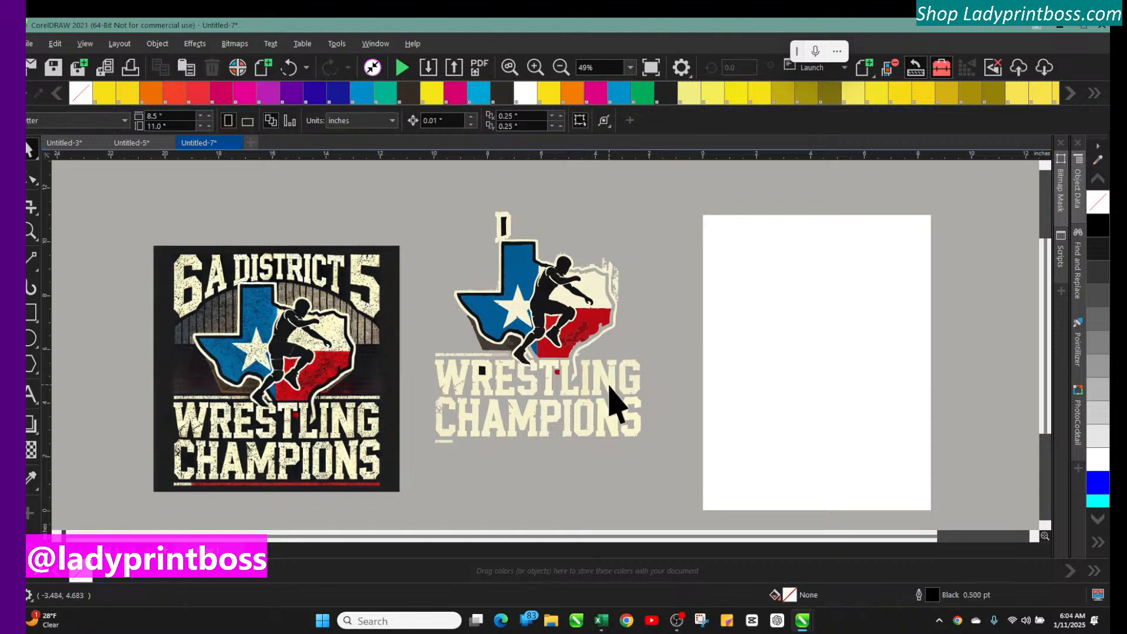
pyautogui.click(610, 387)
pyautogui.press('Delete')
pyautogui.click(626, 390)
pyautogui.press('Delete')
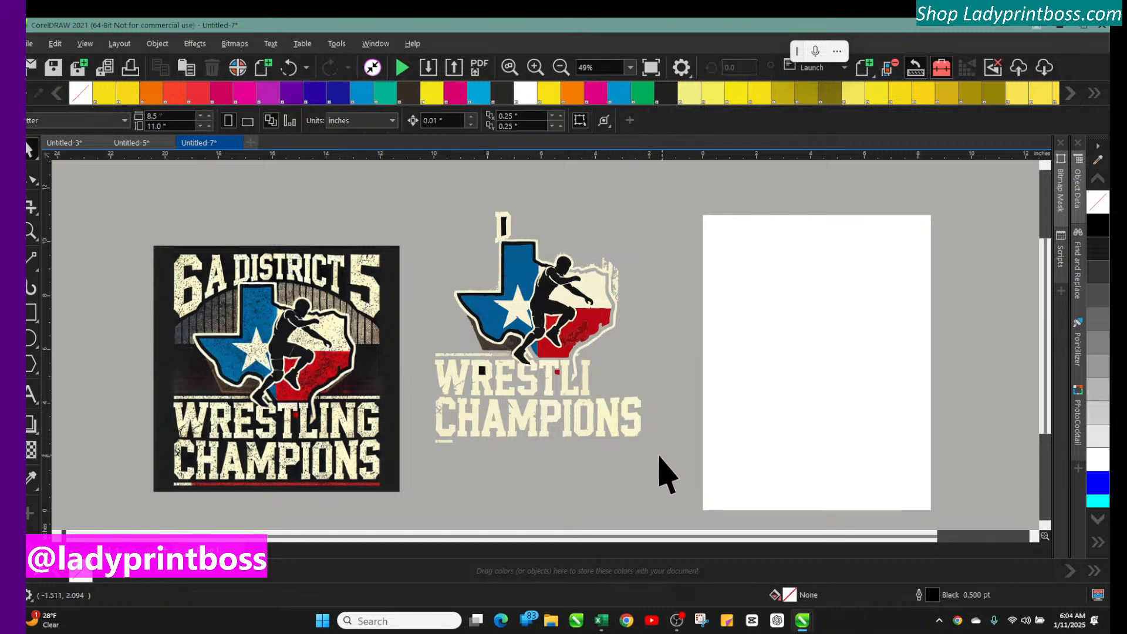
pyautogui.click(437, 411)
pyautogui.press('Delete')
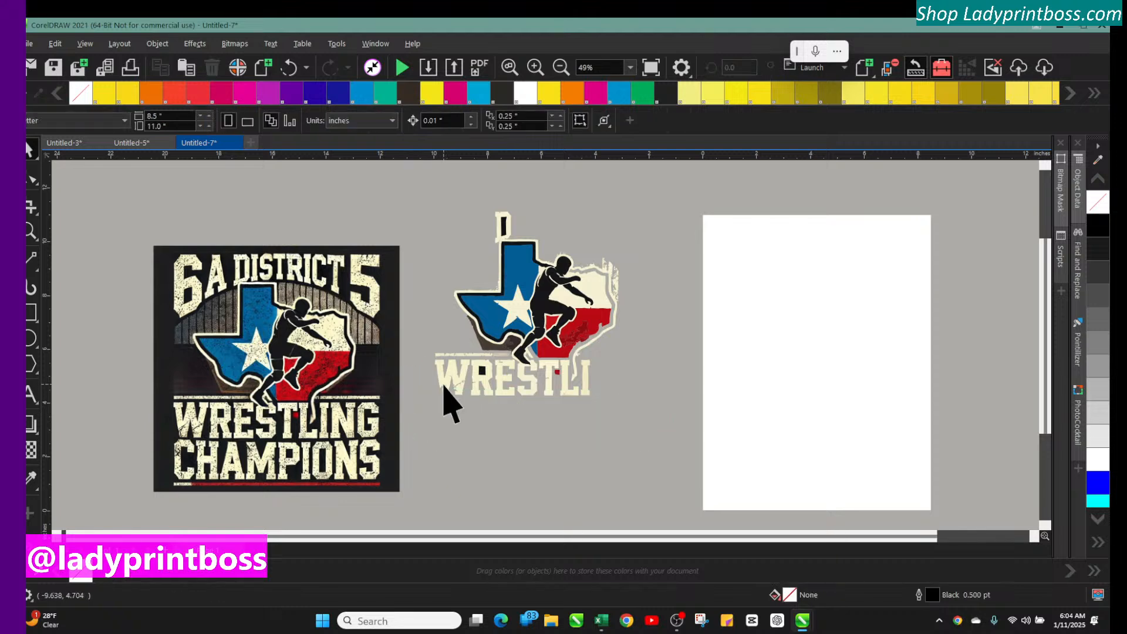
# Step: Delete the letter W and the remaining pieces of the cream rule above the start of WRESTLING
pyautogui.click(452, 382)
pyautogui.press('Delete')
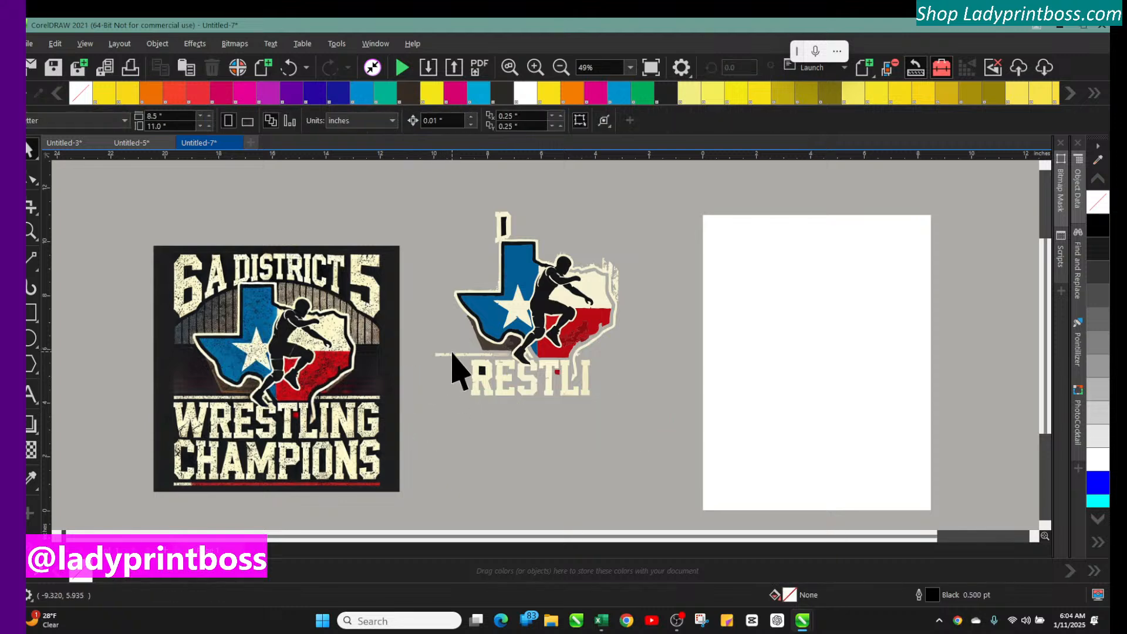
pyautogui.click(452, 354)
pyautogui.press('Delete')
pyautogui.click(497, 363)
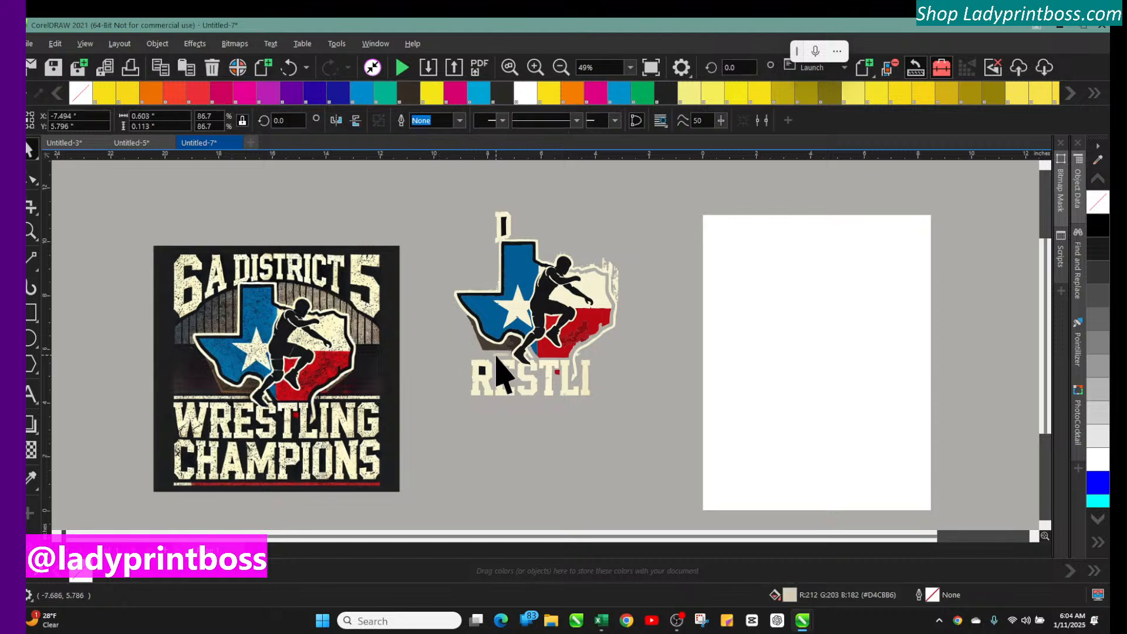
pyautogui.press('Delete')
# Step: Delete the brown shadow shapes beneath the blue part of the Texas outline
pyautogui.click(485, 340)
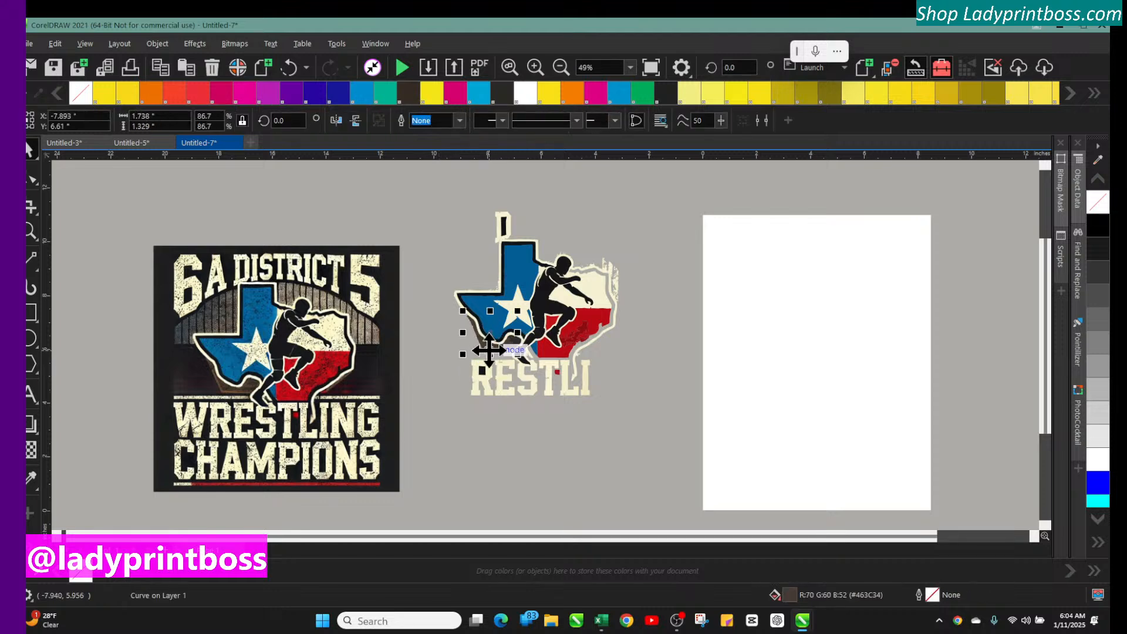
pyautogui.press('Delete')
pyautogui.click(517, 346)
pyautogui.press('Delete')
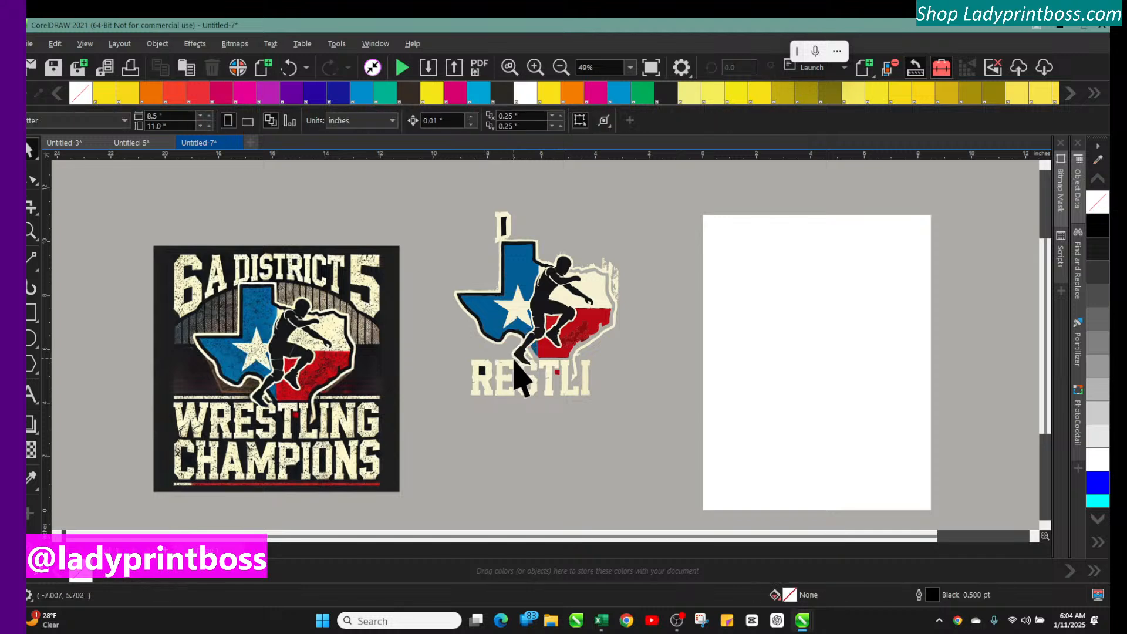
# Step: Delete the letters R, E, L, I and T left in WRESTLING, including the black counter of the R
pyautogui.click(522, 375)
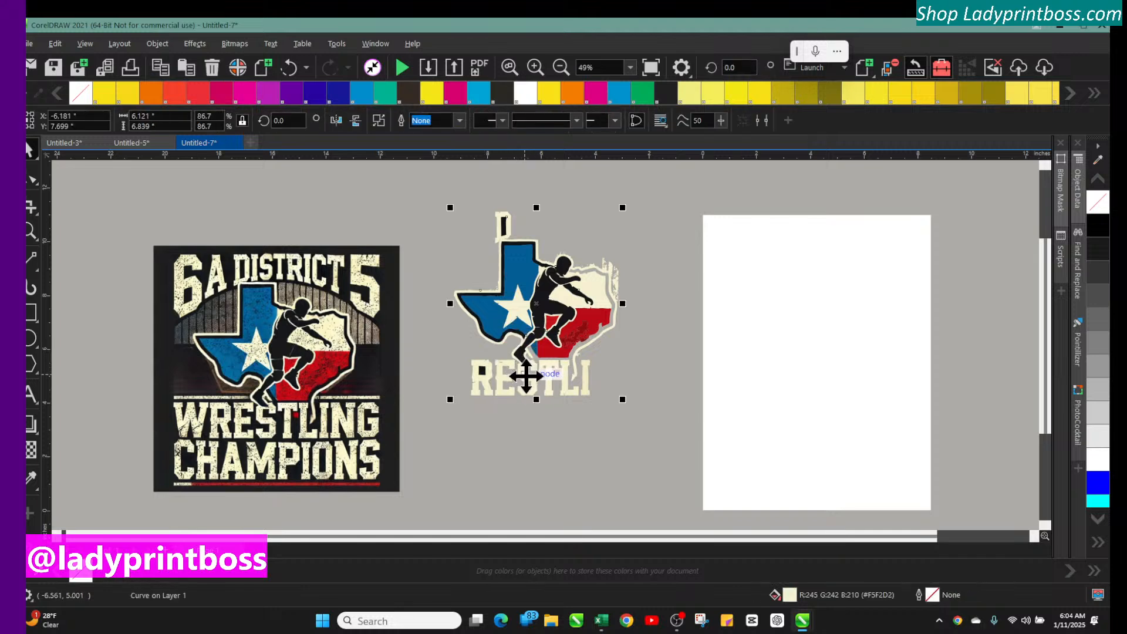
pyautogui.click(526, 378)
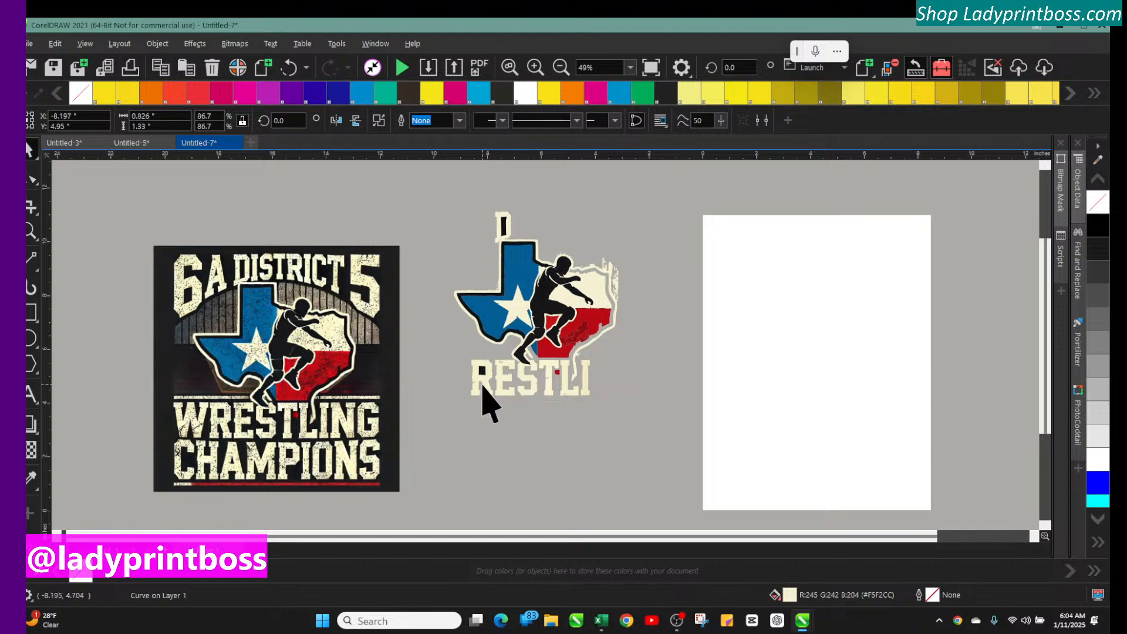
pyautogui.press('Delete')
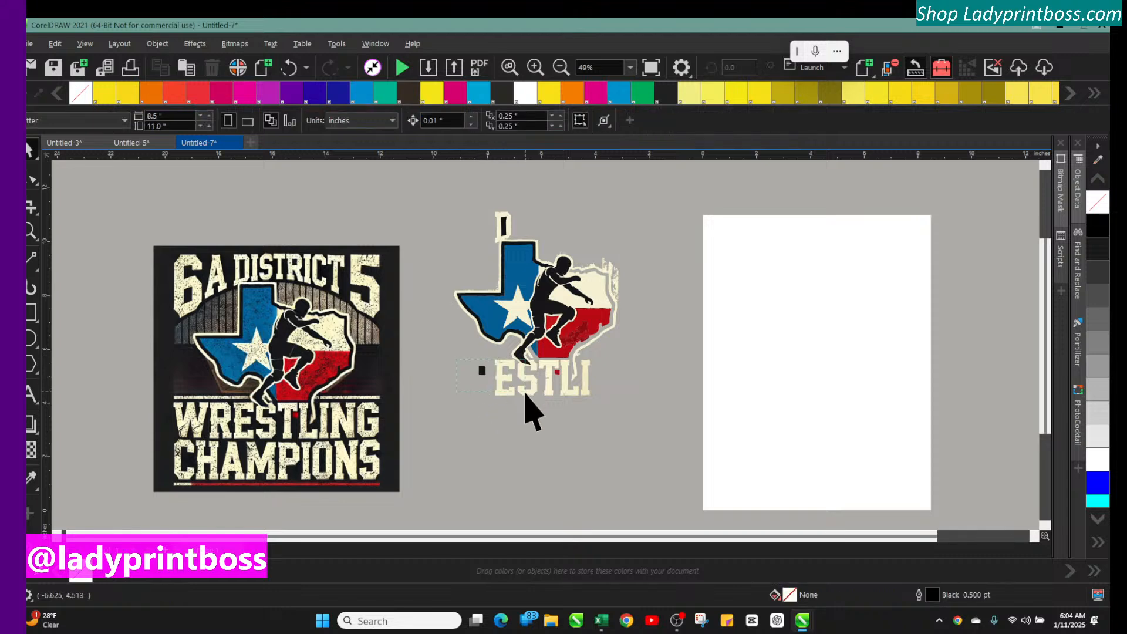
pyautogui.click(498, 393)
pyautogui.press('Delete')
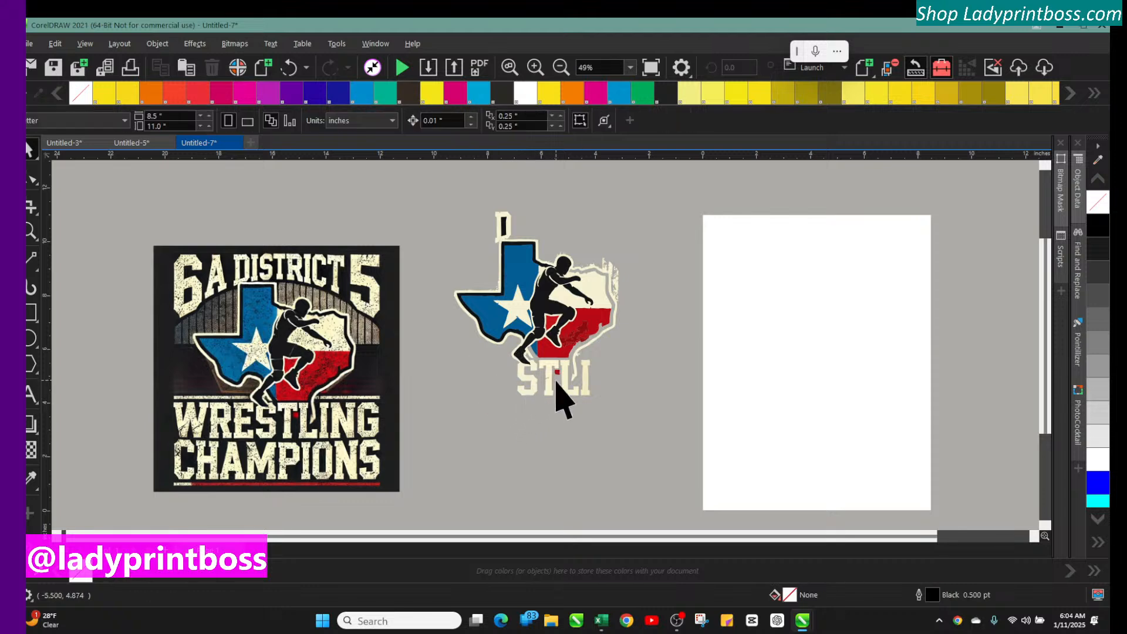
pyautogui.moveTo(545, 376); pyautogui.dragTo(559, 357)
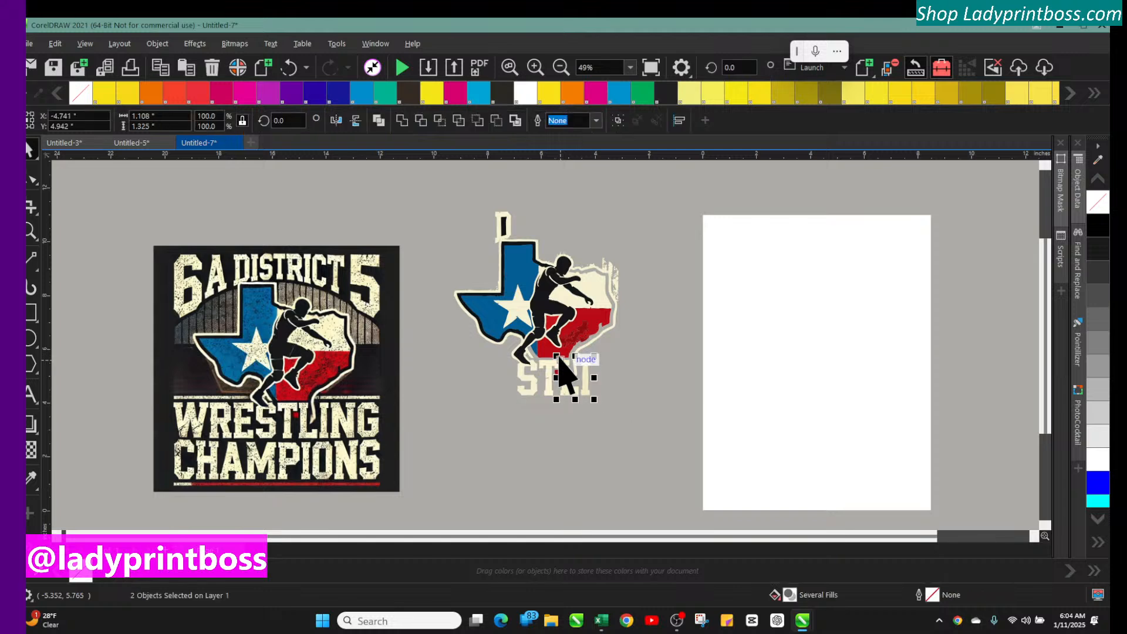
pyautogui.press('Delete')
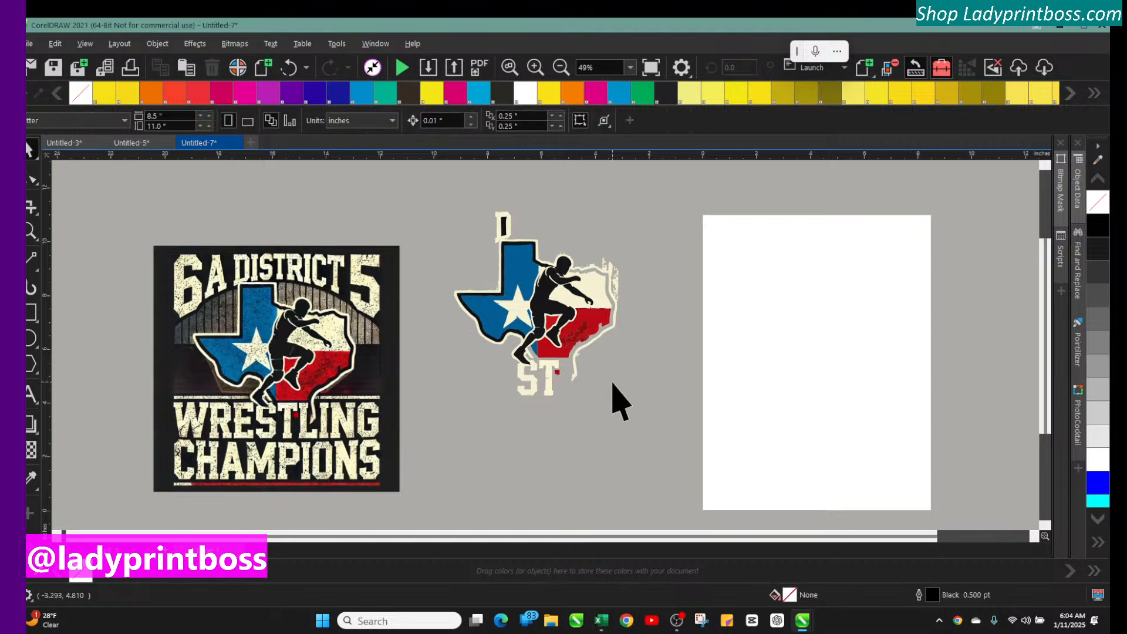
pyautogui.click(552, 386)
pyautogui.press('Delete')
# Step: Make Knife cuts through the cream shape along the sole of the wrestler's lower shoe, between the shoe and the letter S
pyautogui.click(534, 67)
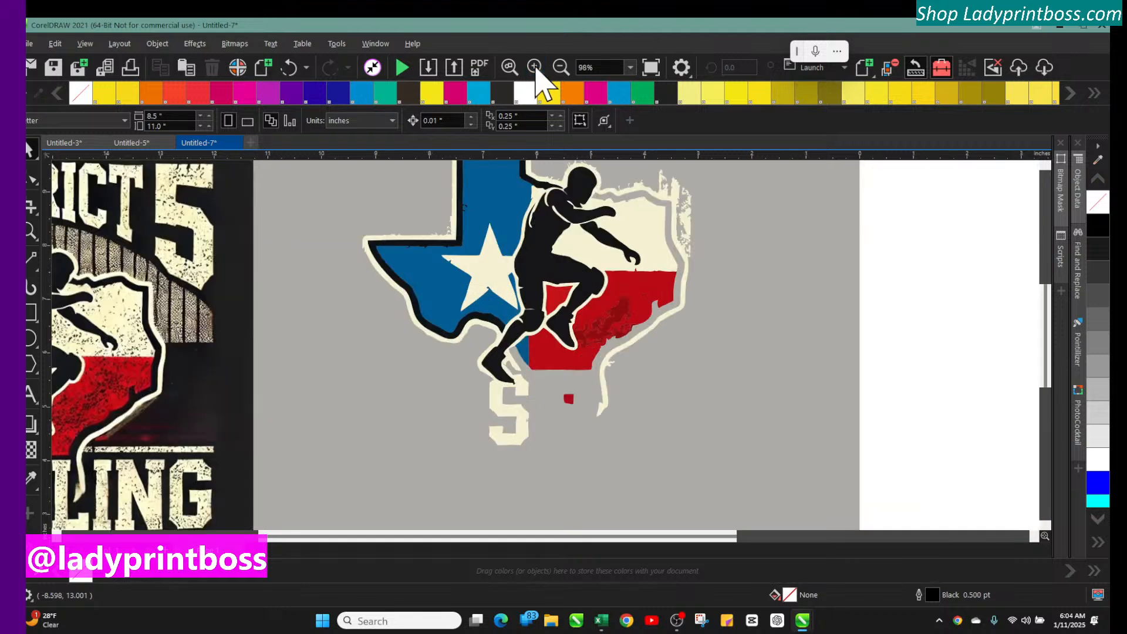
pyautogui.scroll(1, 629, 390)
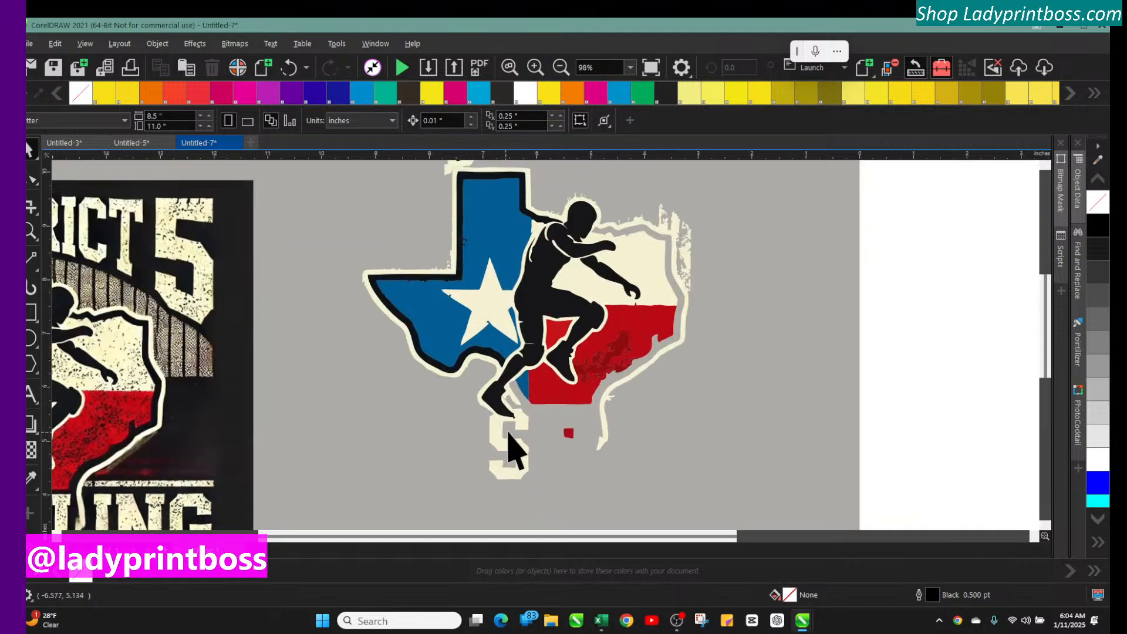
pyautogui.click(534, 68)
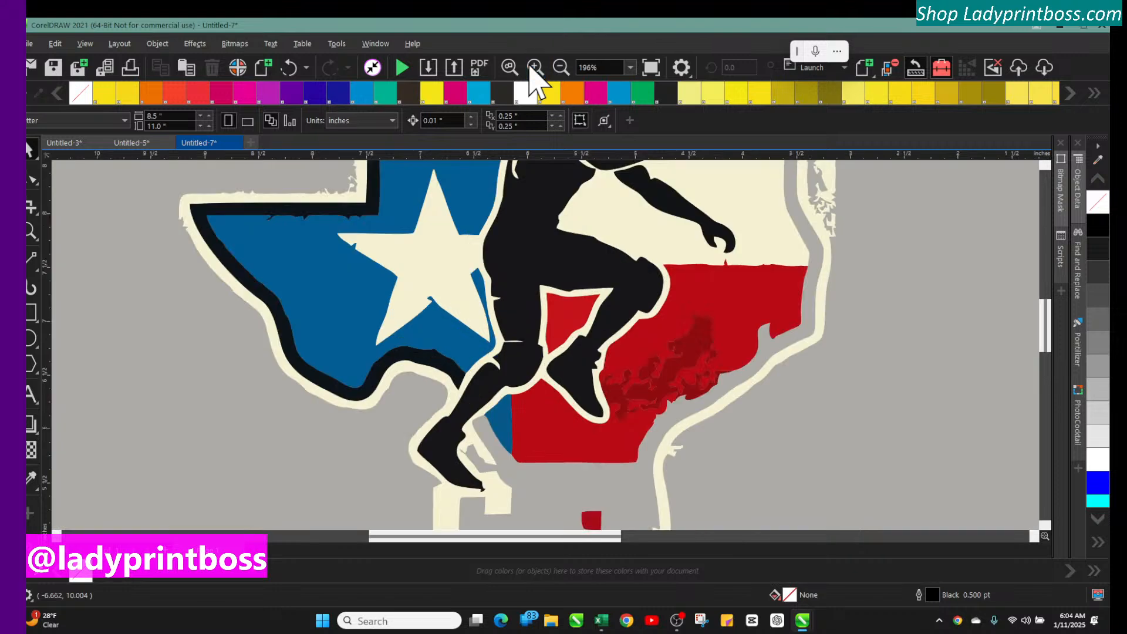
pyautogui.scroll(-2, 556, 432)
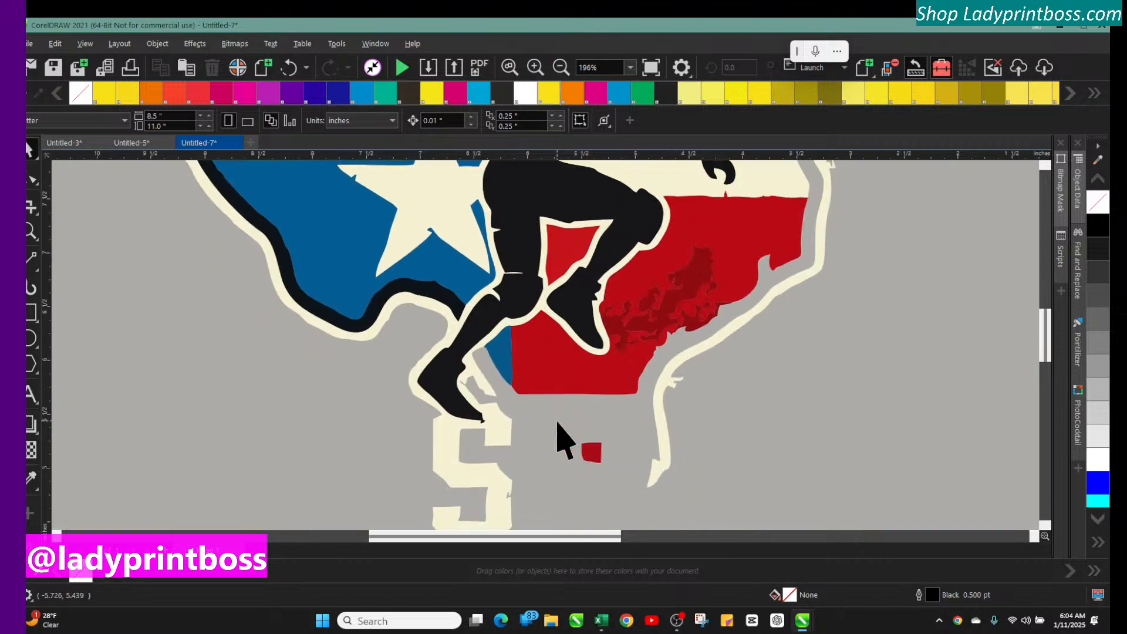
pyautogui.click(37, 213)
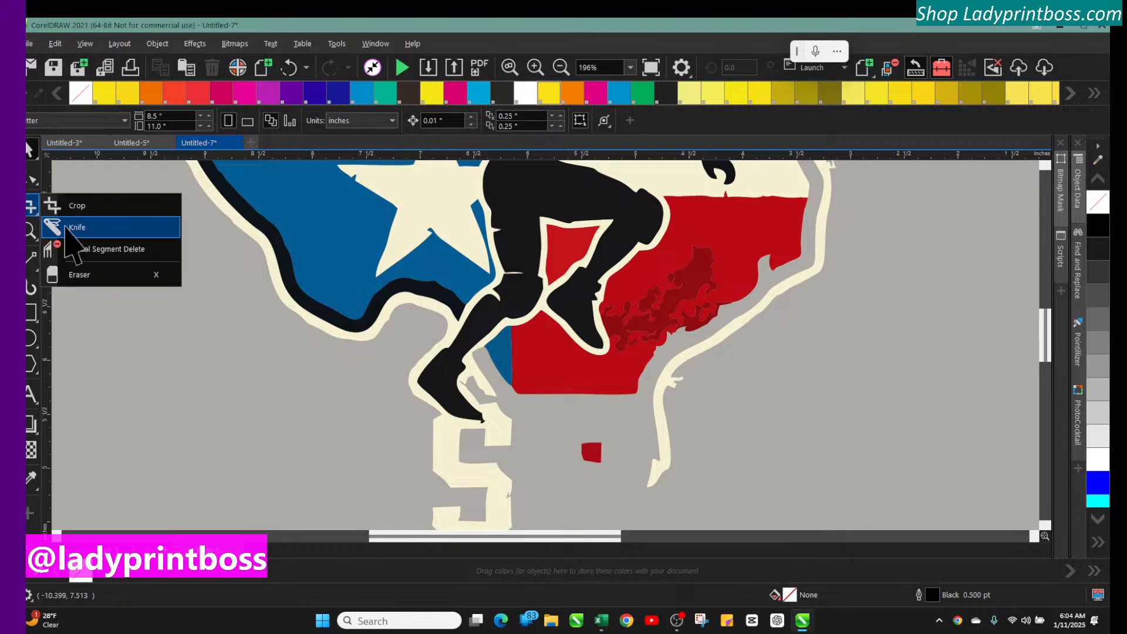
pyautogui.click(68, 227)
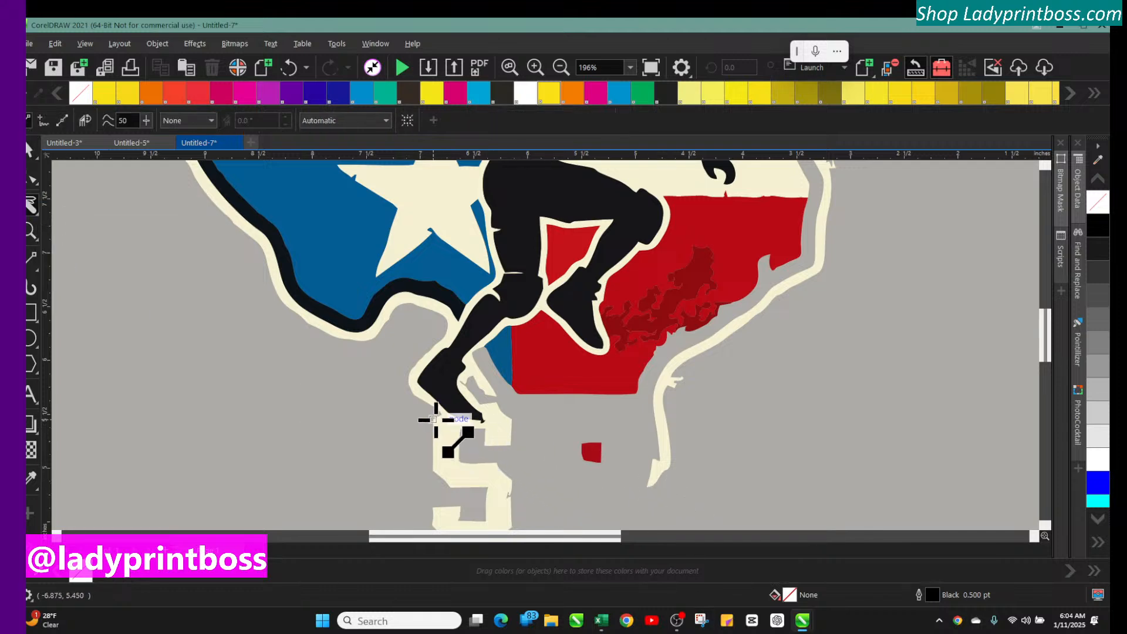
pyautogui.click(438, 416)
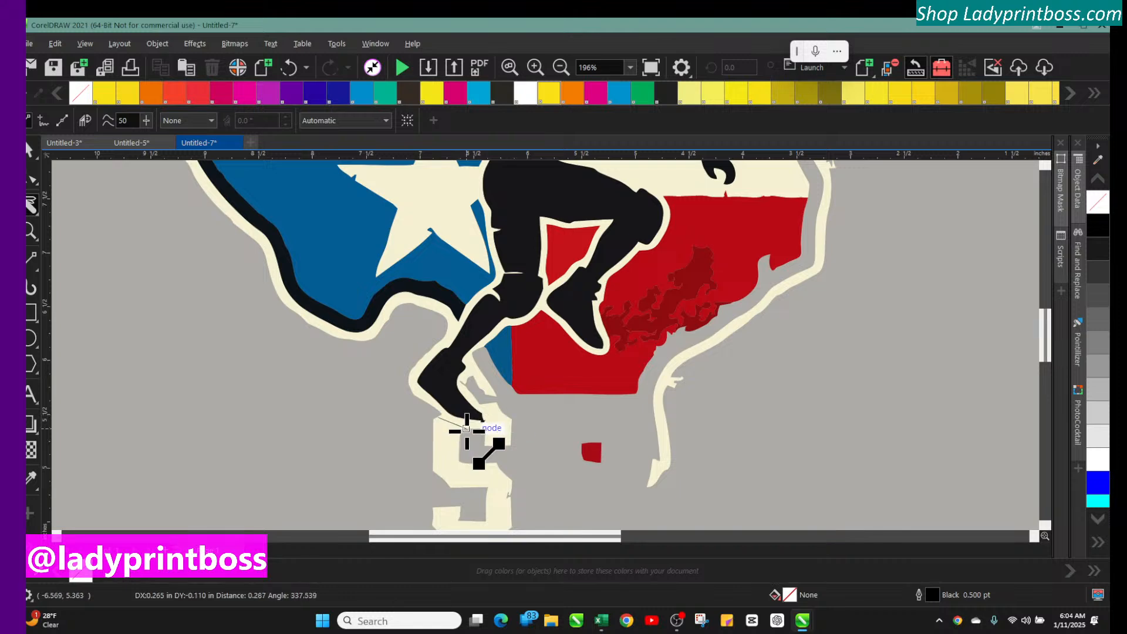
pyautogui.click(560, 438)
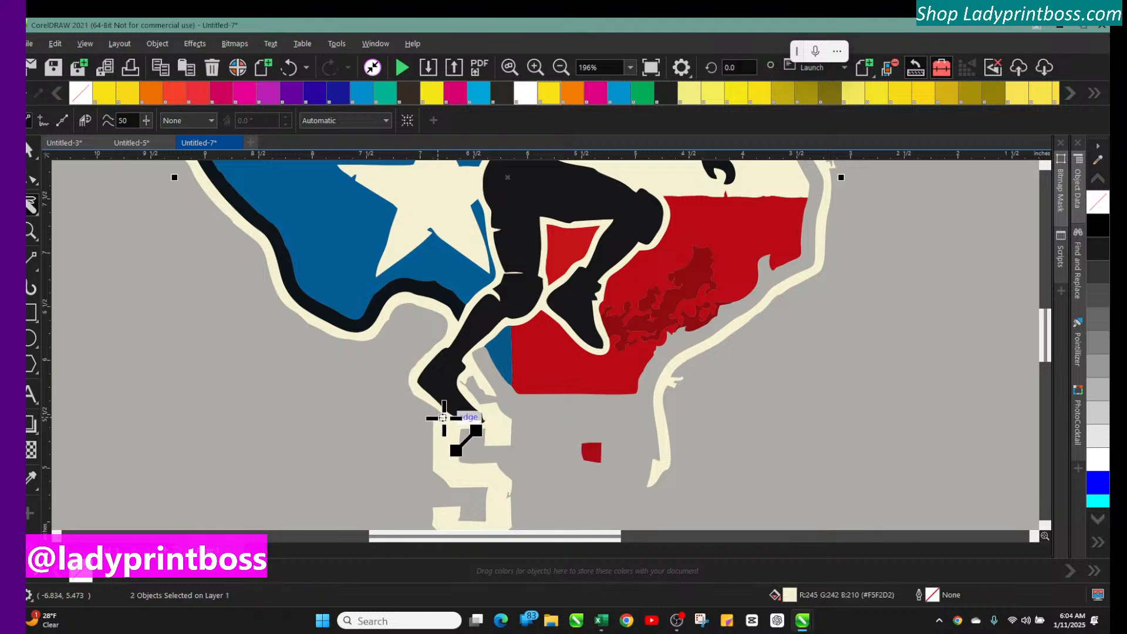
pyautogui.moveTo(439, 417); pyautogui.dragTo(466, 430)
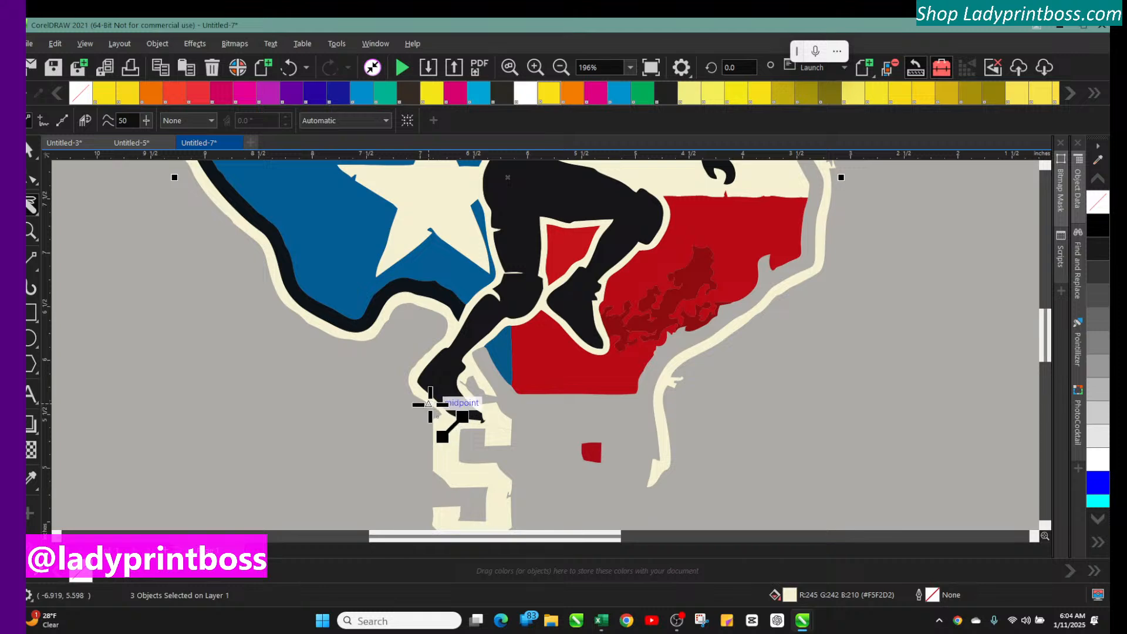
pyautogui.click(429, 404)
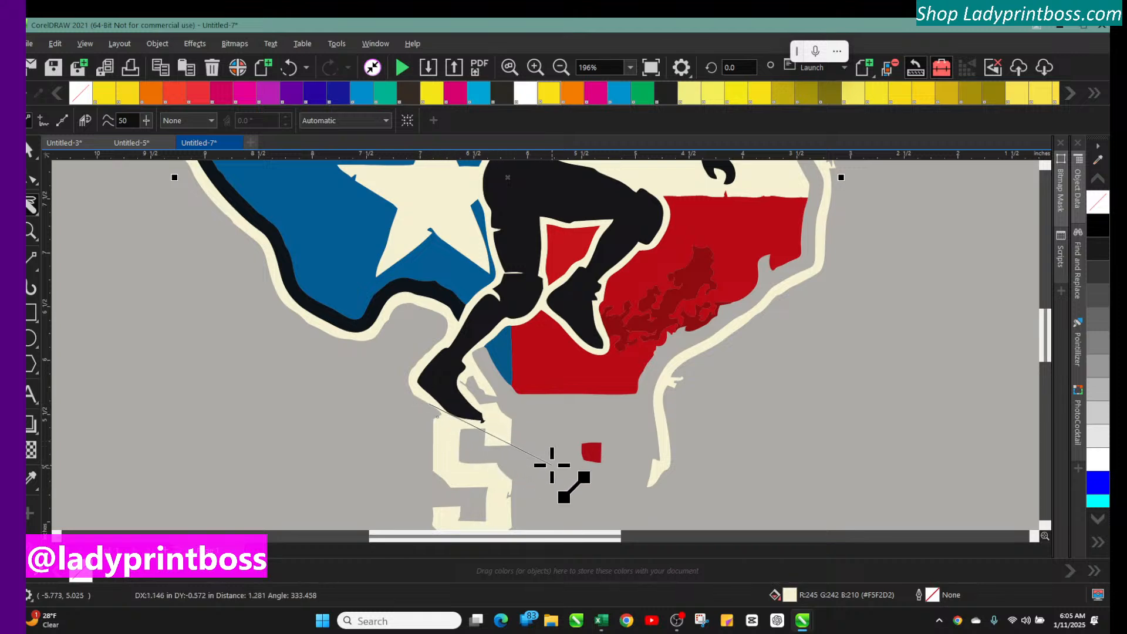
pyautogui.click(552, 465)
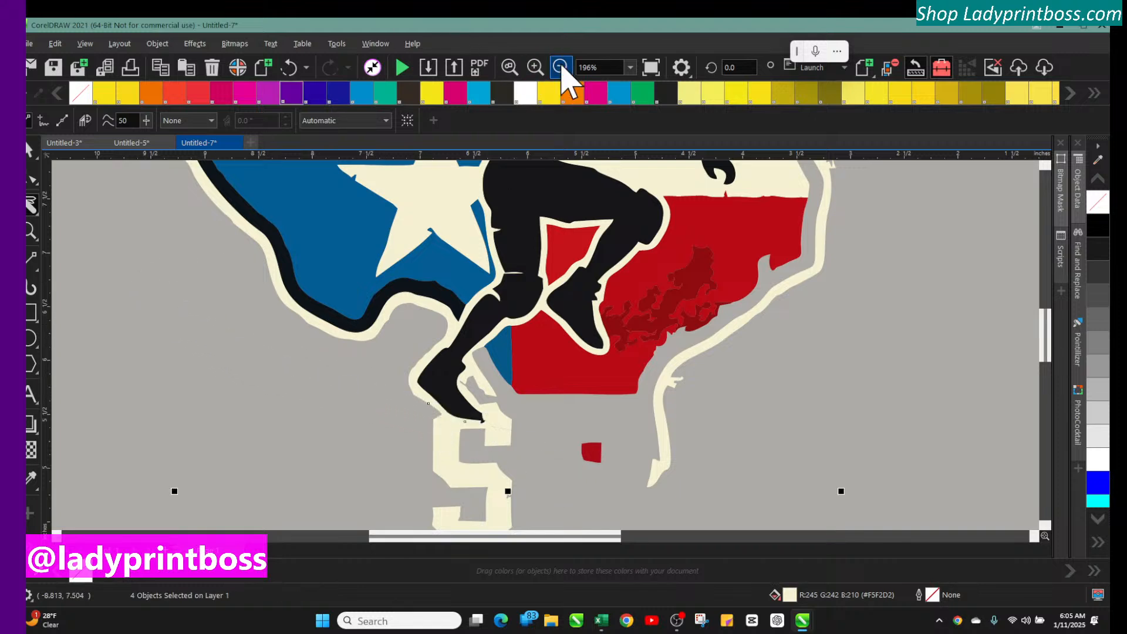
pyautogui.click(560, 67)
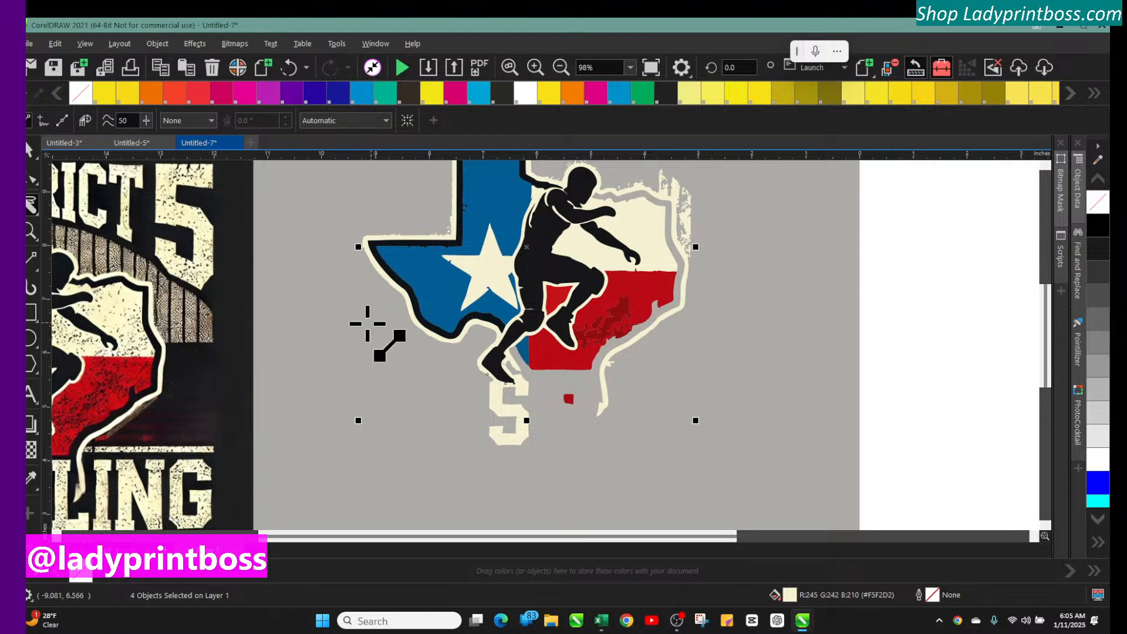
# Step: Make a straight Knife cut along the sole of the wrestler's lower shoe and delete the body of the letter S beneath it
pyautogui.click(334, 307)
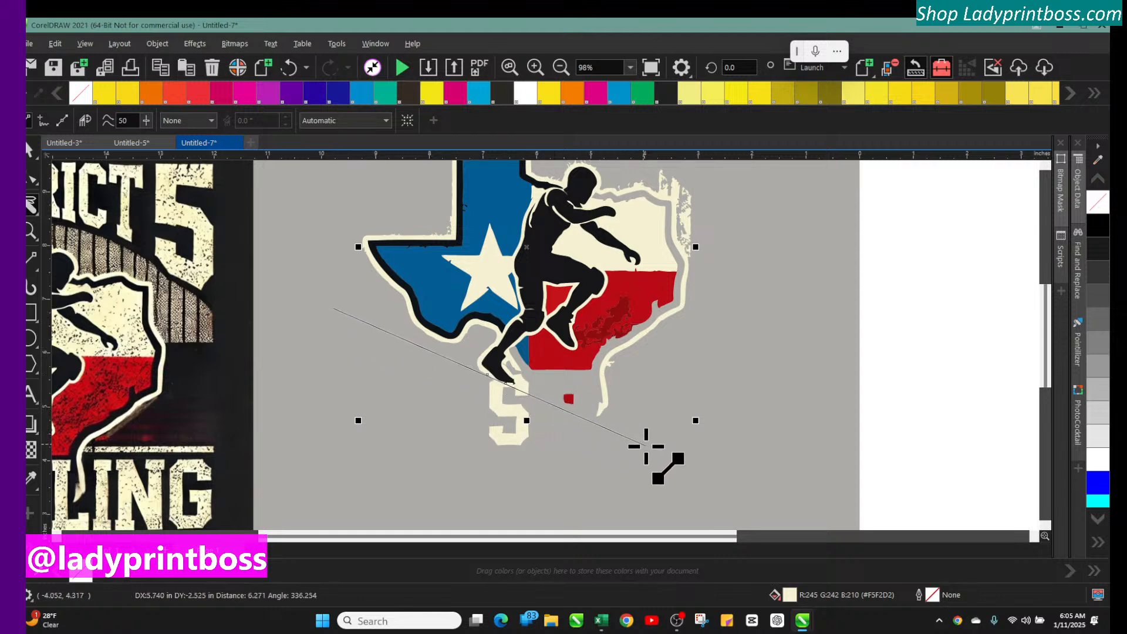
pyautogui.click(710, 474)
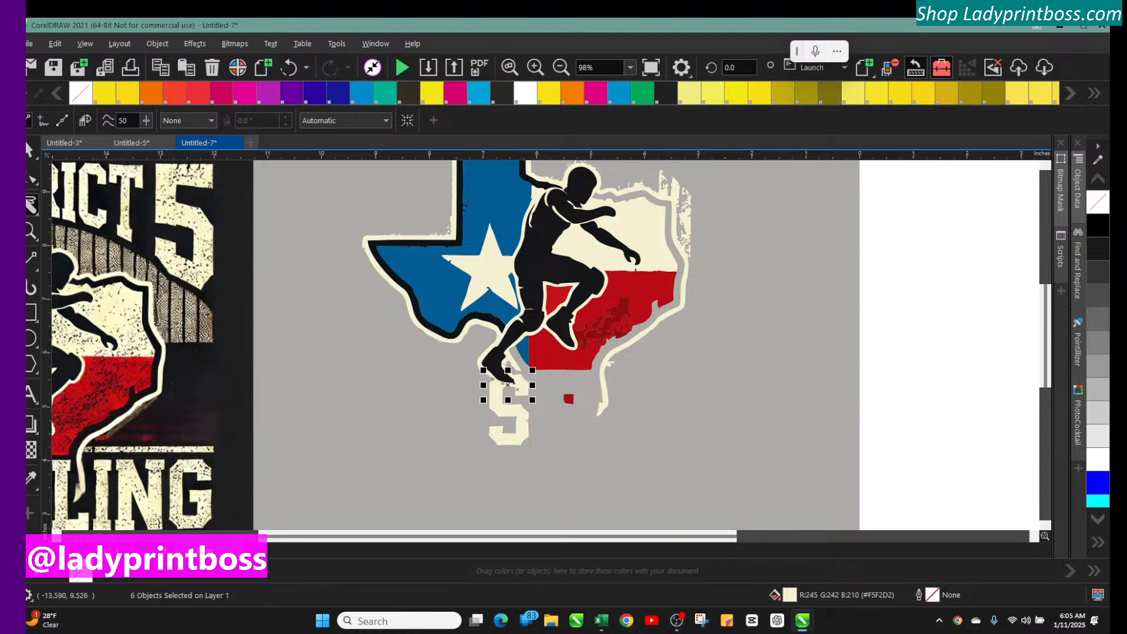
pyautogui.click(28, 154)
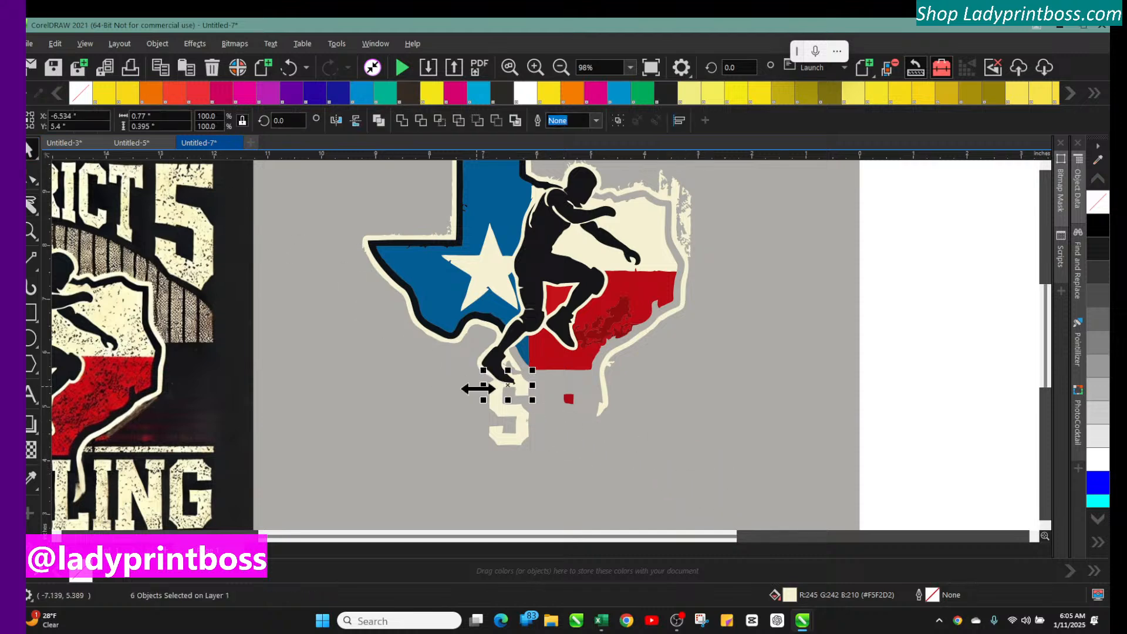
pyautogui.click(500, 410)
pyautogui.press('Delete')
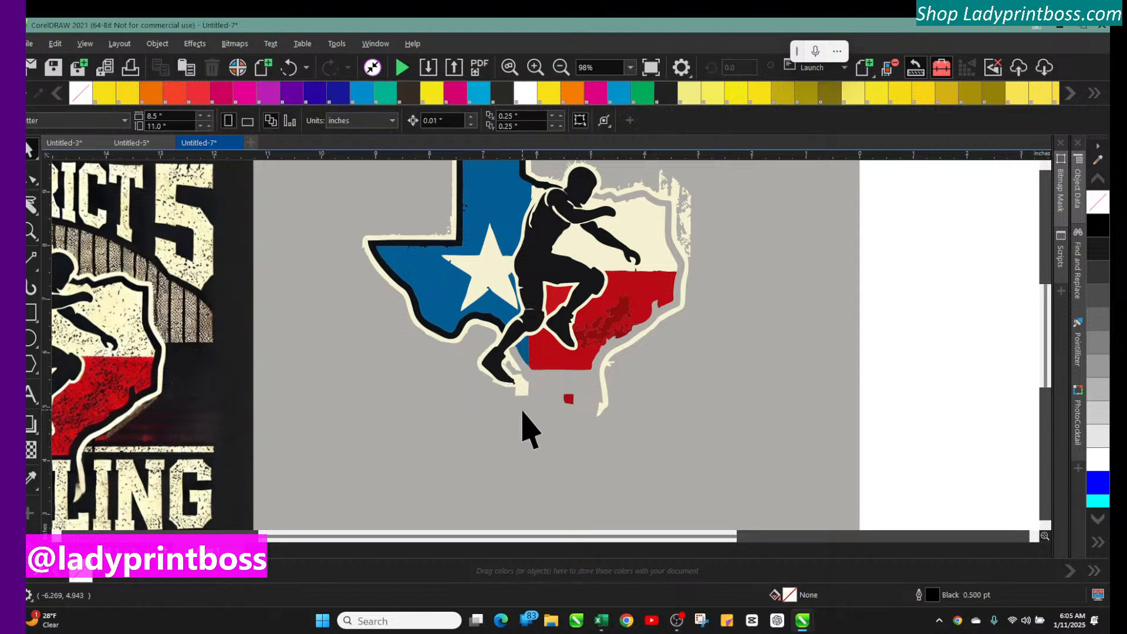
# Step: Delete the leftover cream square and small scraps of the letter S beside the toe of the lower shoe
pyautogui.click(500, 385)
pyautogui.press('Delete')
pyautogui.click(506, 388)
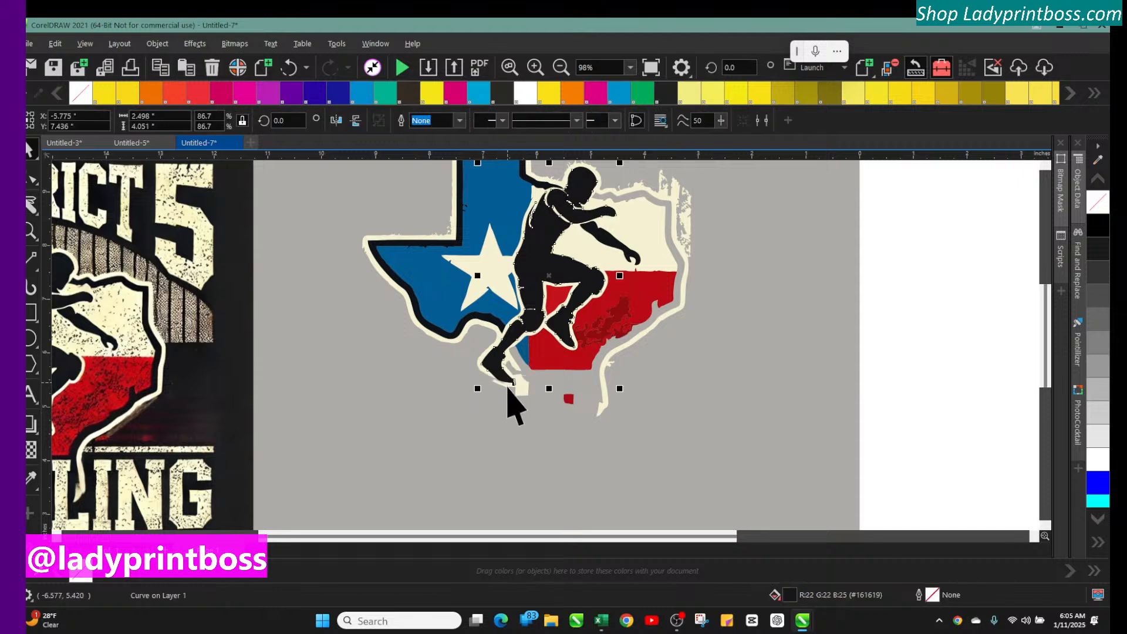
pyautogui.click(525, 394)
pyautogui.press('Delete')
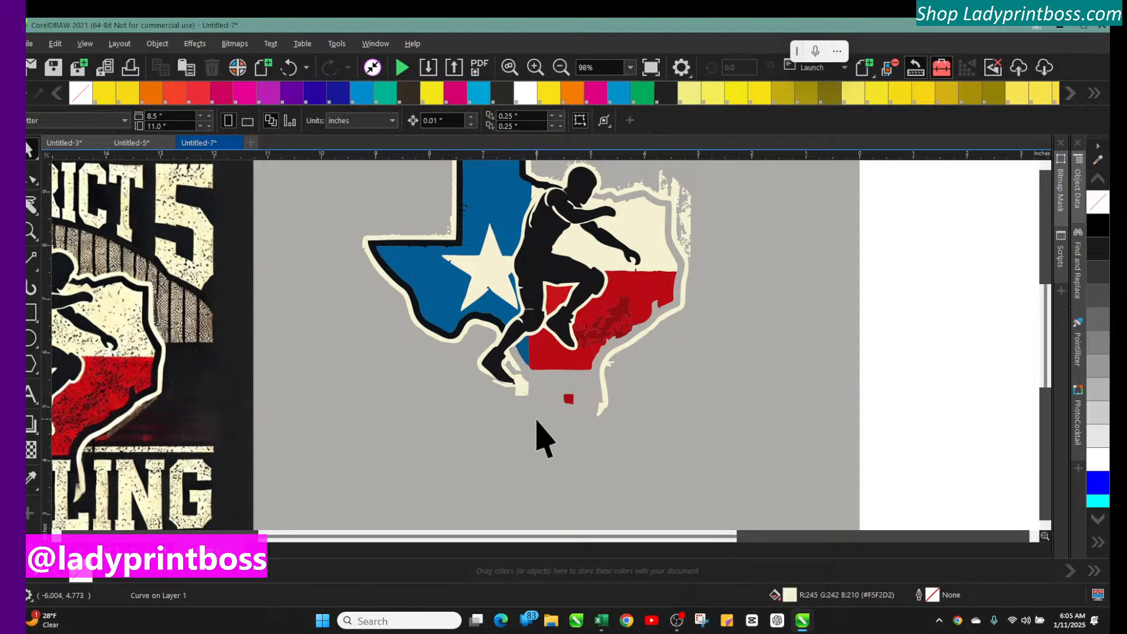
pyautogui.click(521, 389)
pyautogui.press('Delete')
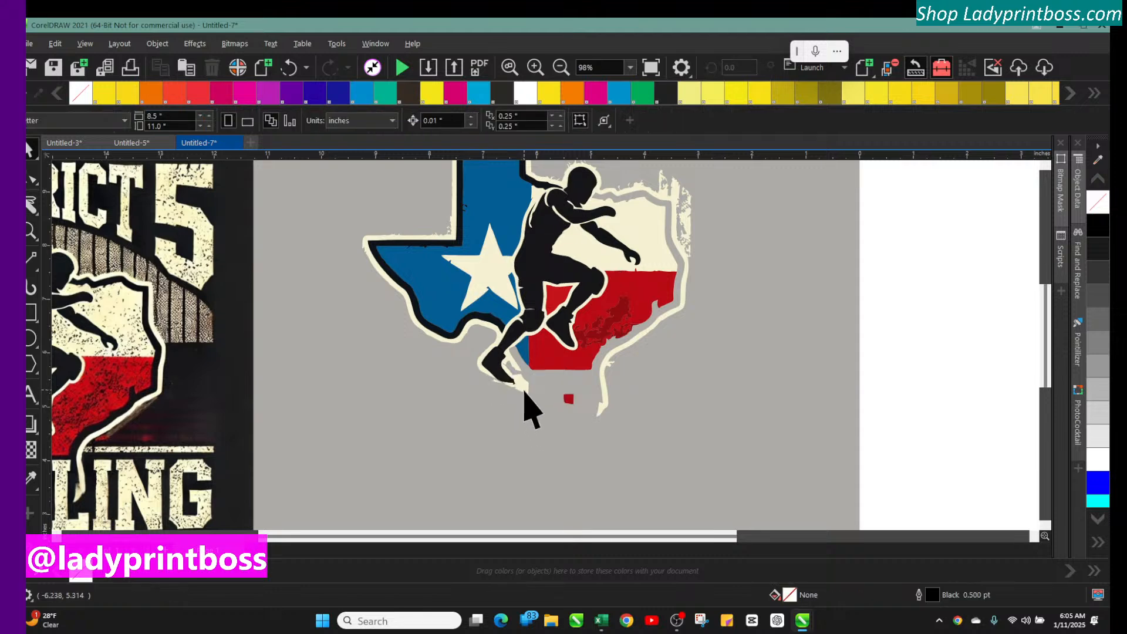
pyautogui.click(524, 392)
pyautogui.press('Delete')
pyautogui.click(522, 385)
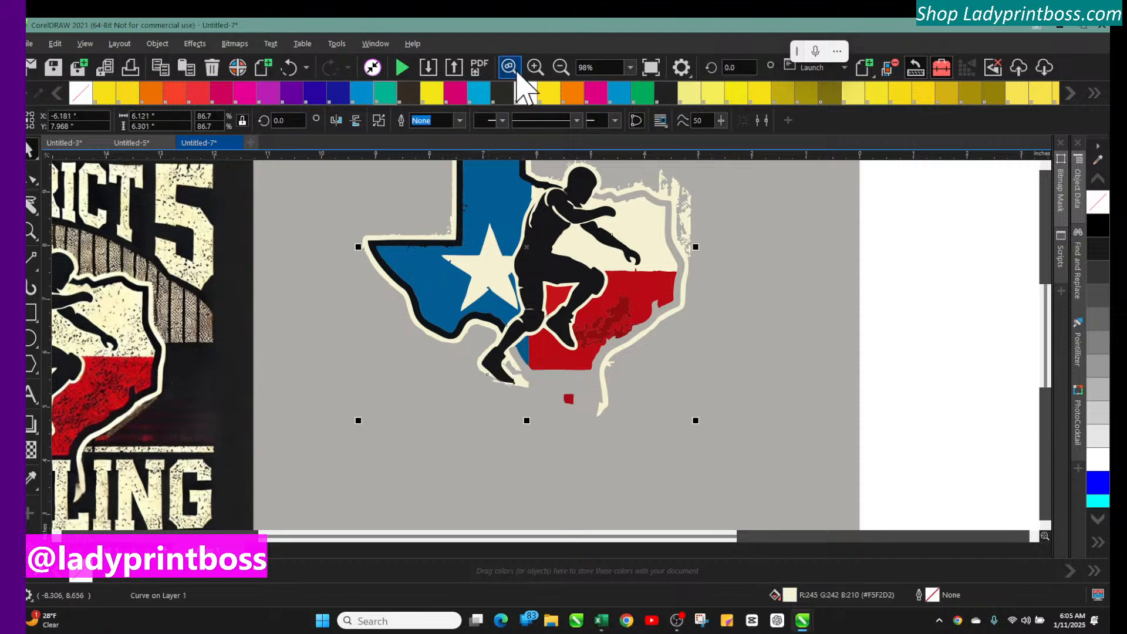
# Step: Delete the thin cream sliver overlapping the sole of the wrestler's lower shoe
pyautogui.click(534, 68)
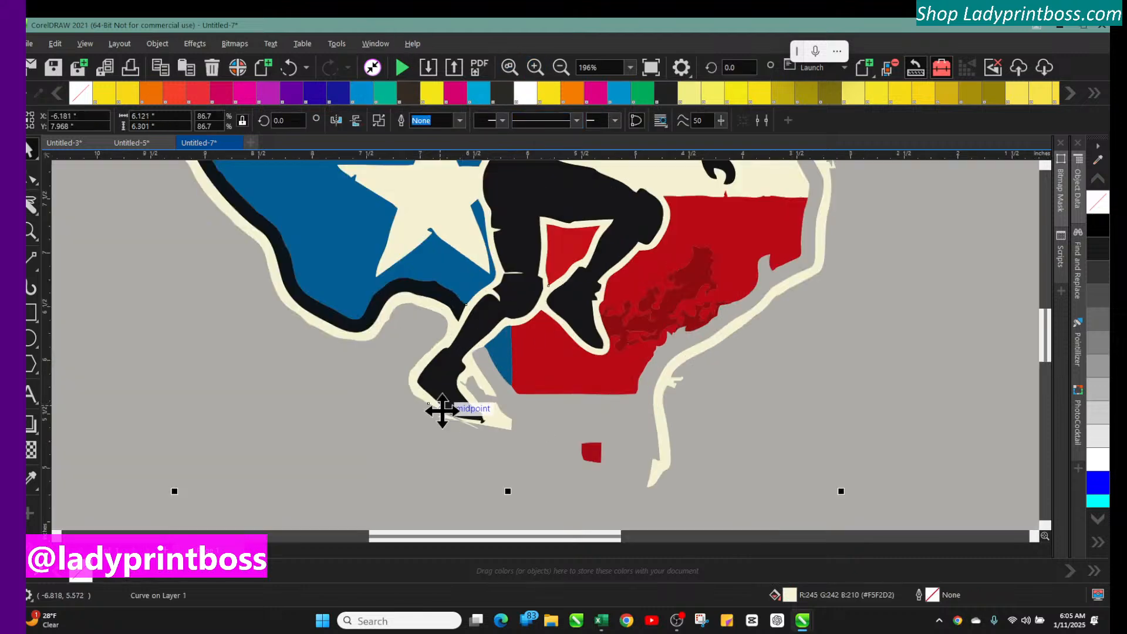
pyautogui.click(442, 415)
pyautogui.press('Delete')
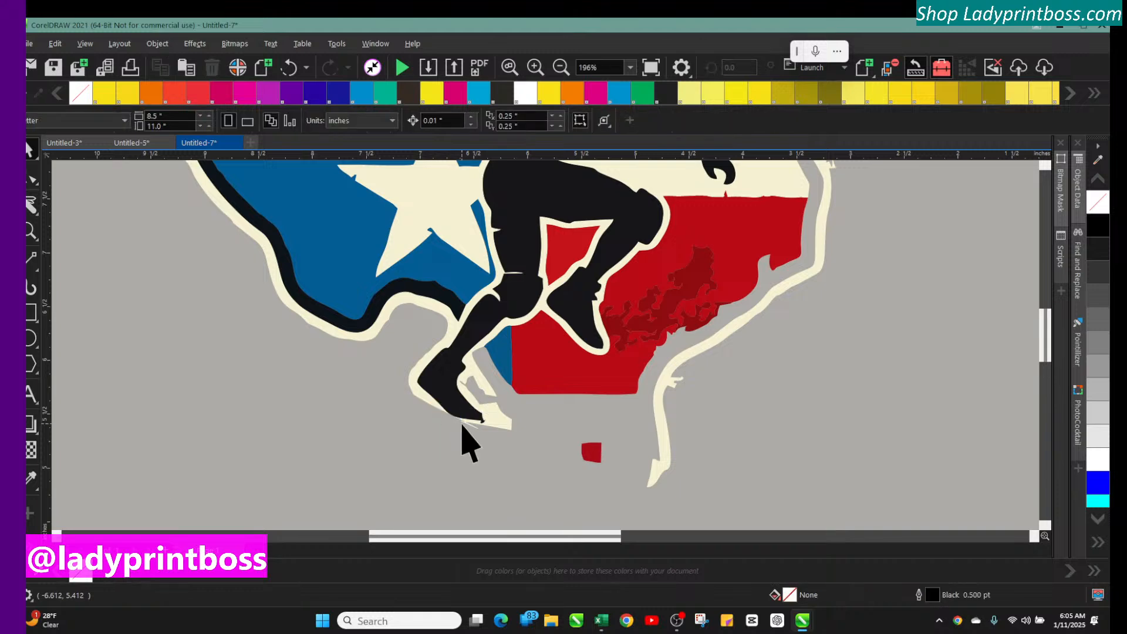
pyautogui.click(470, 426)
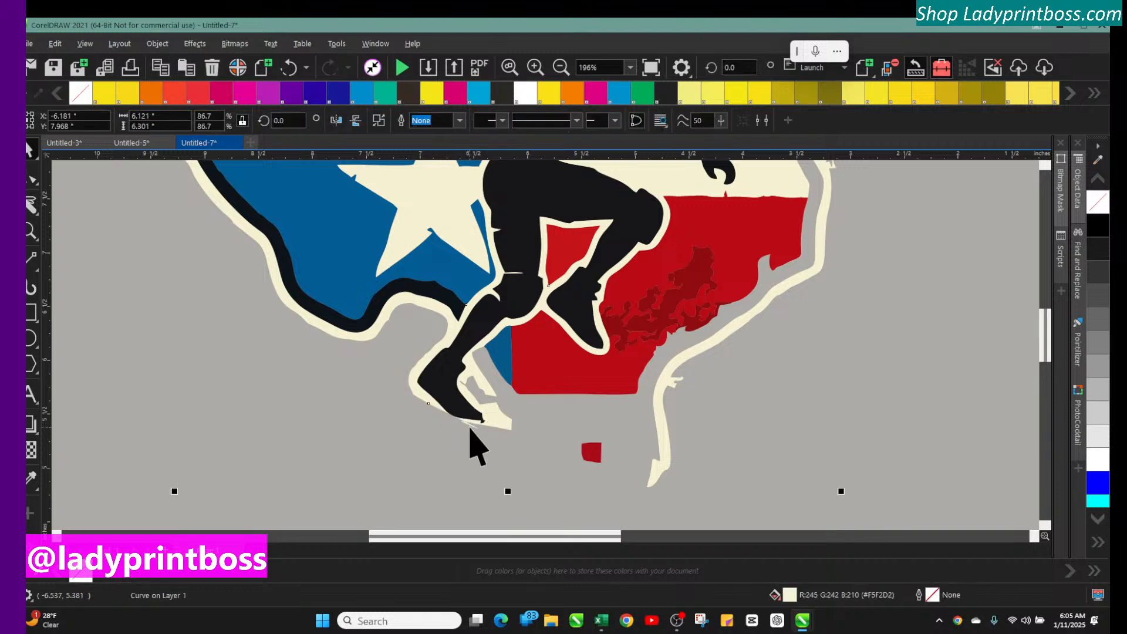
pyautogui.click(499, 435)
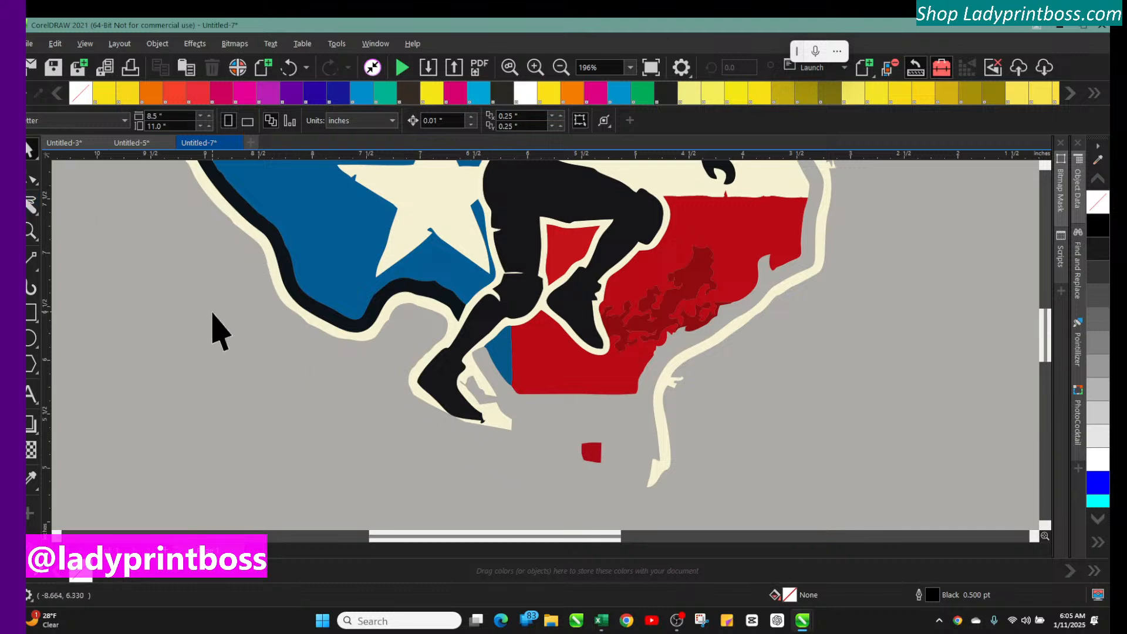
# Step: Make a Knife cut through the cream patch in front of the lower shoe's toe and delete the severed piece
pyautogui.click(31, 203)
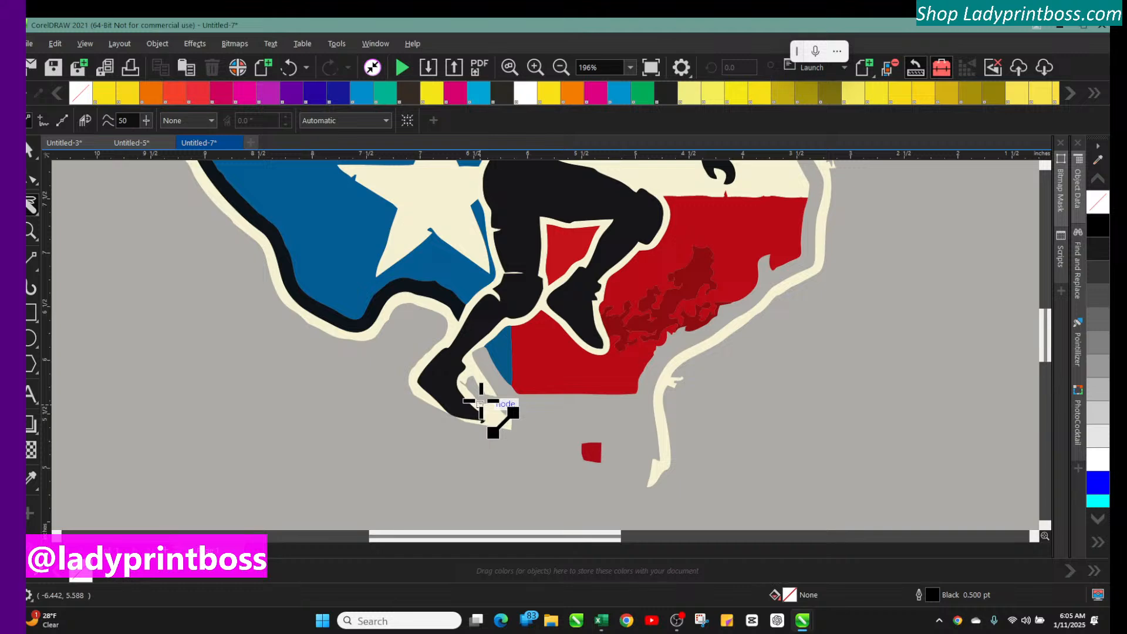
pyautogui.moveTo(476, 400); pyautogui.dragTo(496, 425)
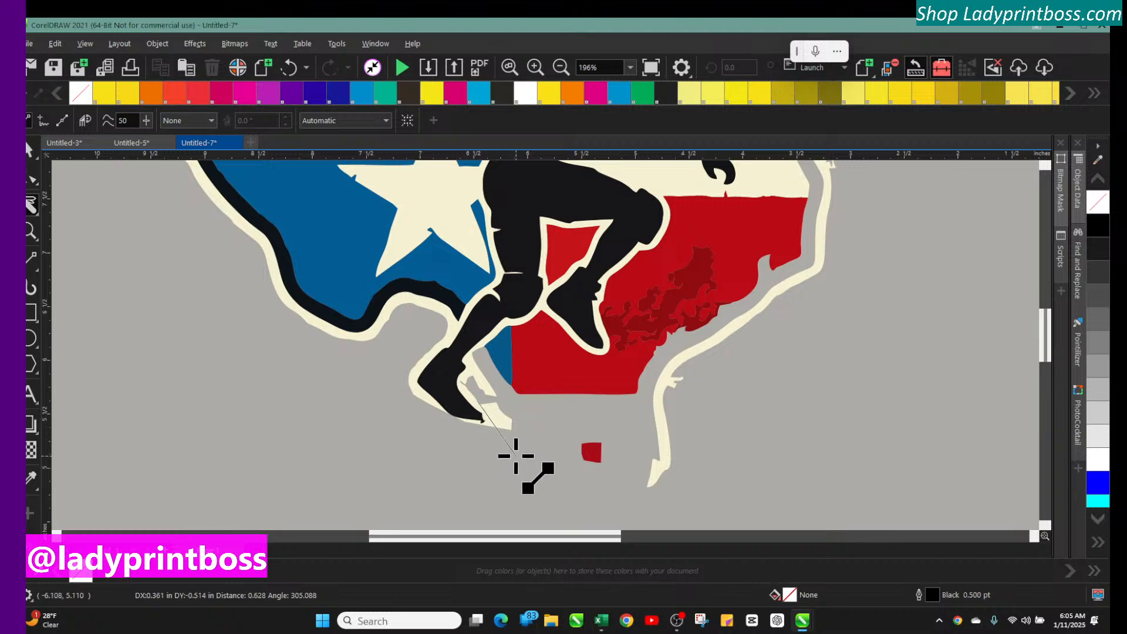
pyautogui.click(516, 456)
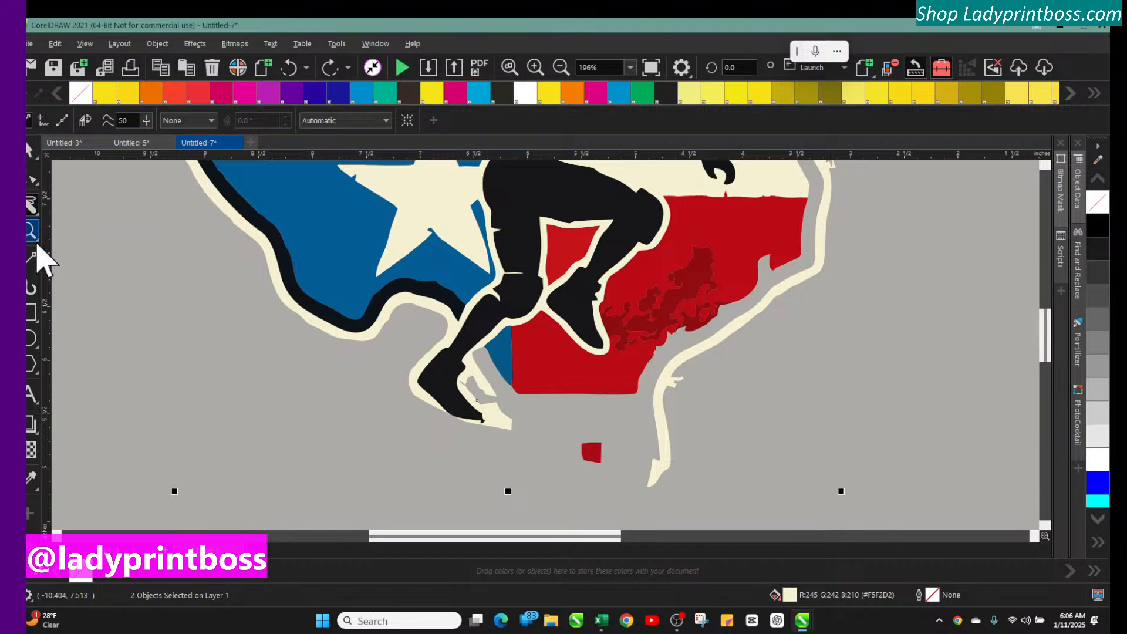
pyautogui.click(28, 150)
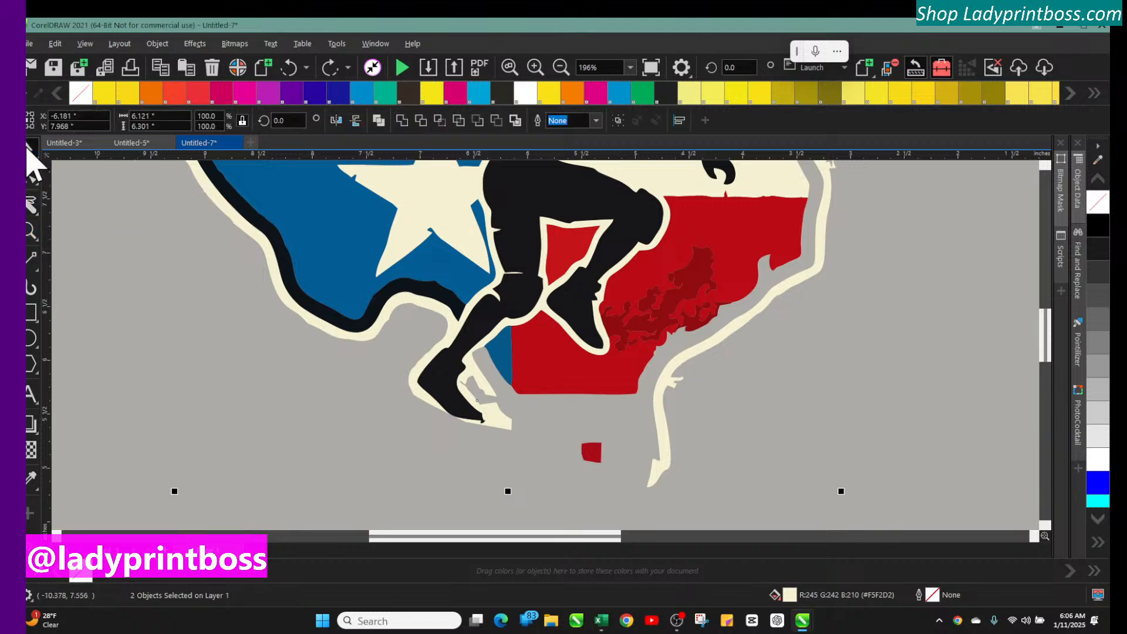
pyautogui.click(439, 444)
pyautogui.click(492, 417)
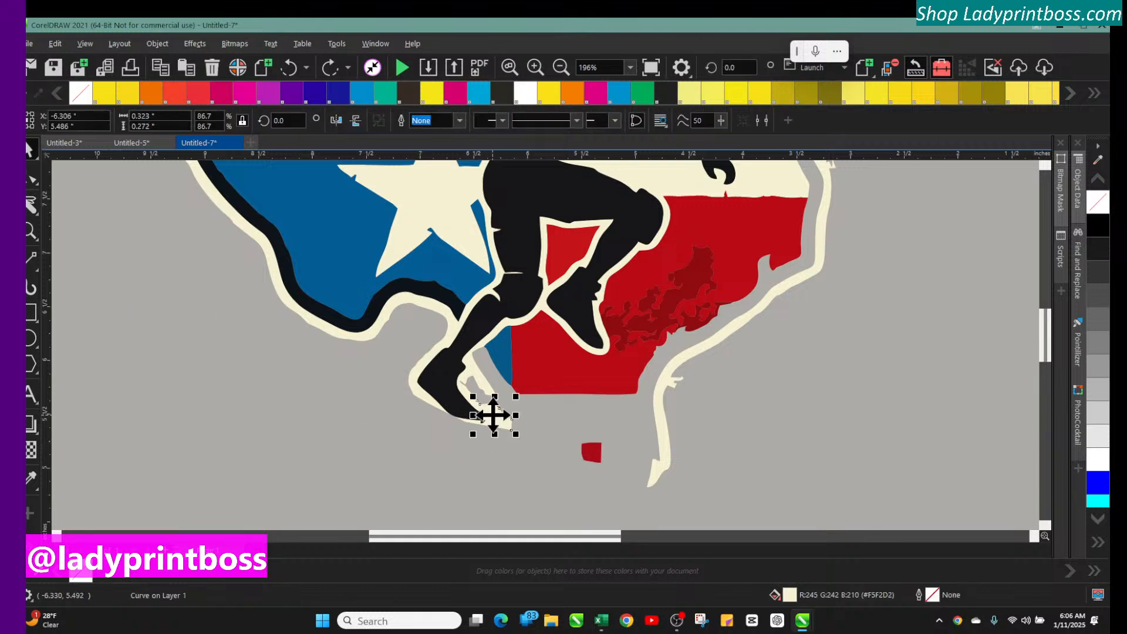
pyautogui.press('Delete')
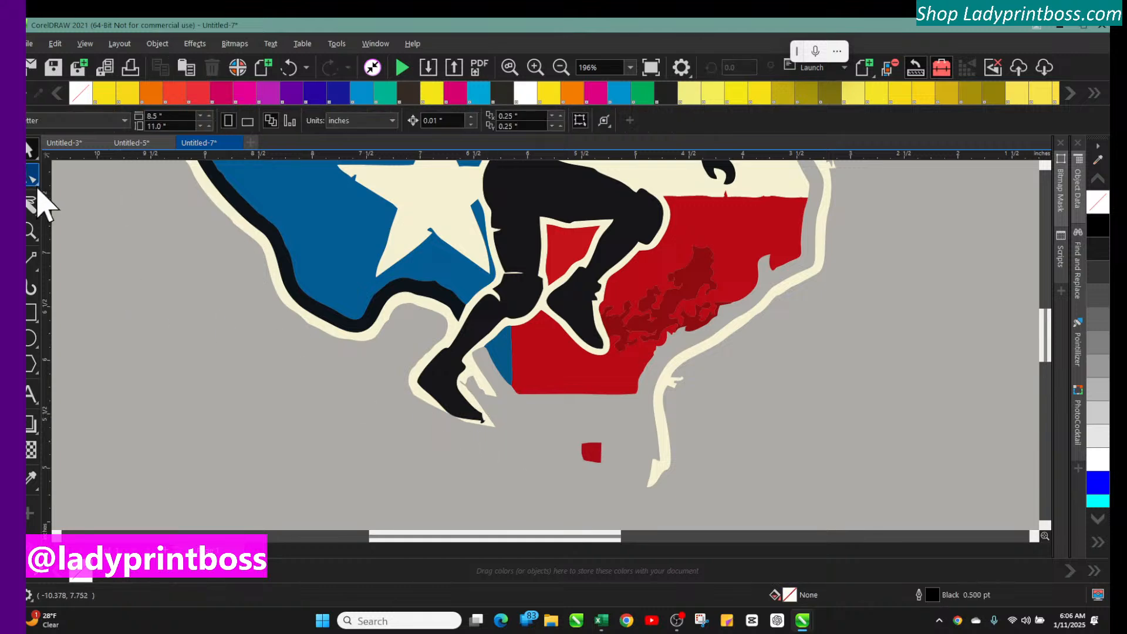
# Step: Make a short freehand Knife cut across the pointed cream tip at the lower shoe's toe
pyautogui.click(31, 212)
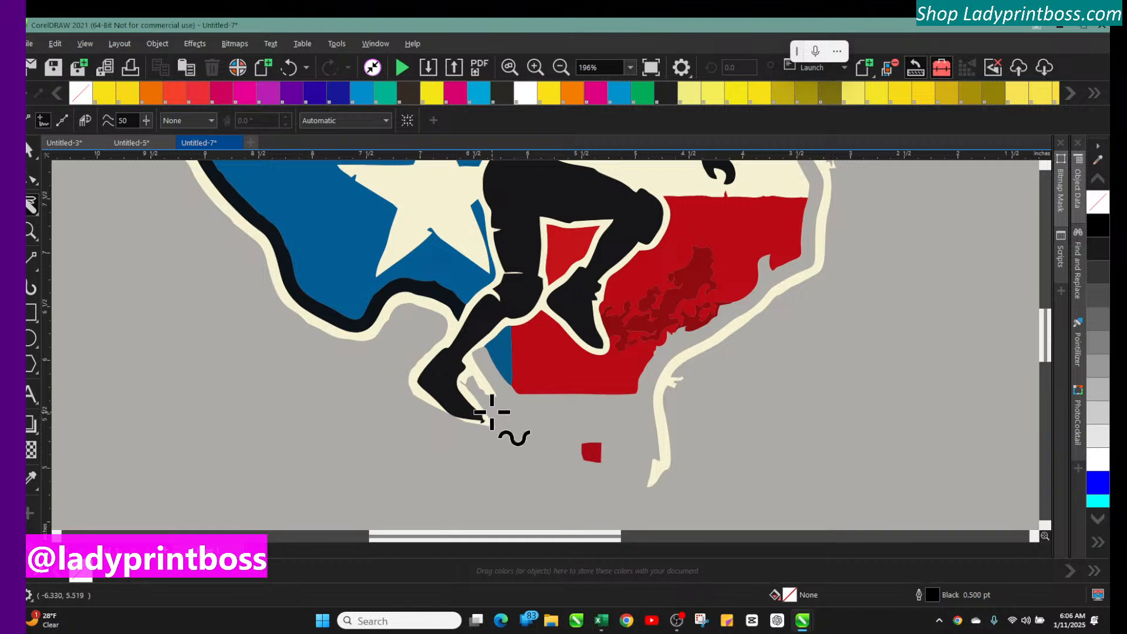
pyautogui.moveTo(486, 415)
pyautogui.mouseDown()
pyautogui.moveTo(481, 430)
pyautogui.moveTo(496, 433)
pyautogui.mouseUp()
pyautogui.click(31, 152)
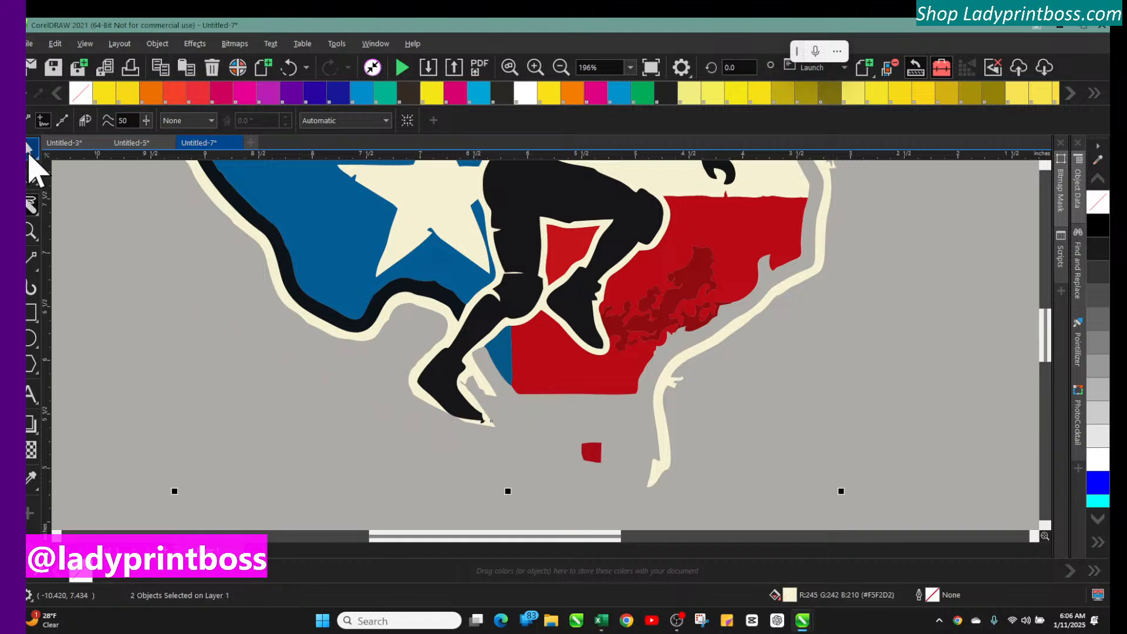
pyautogui.click(485, 434)
pyautogui.click(488, 423)
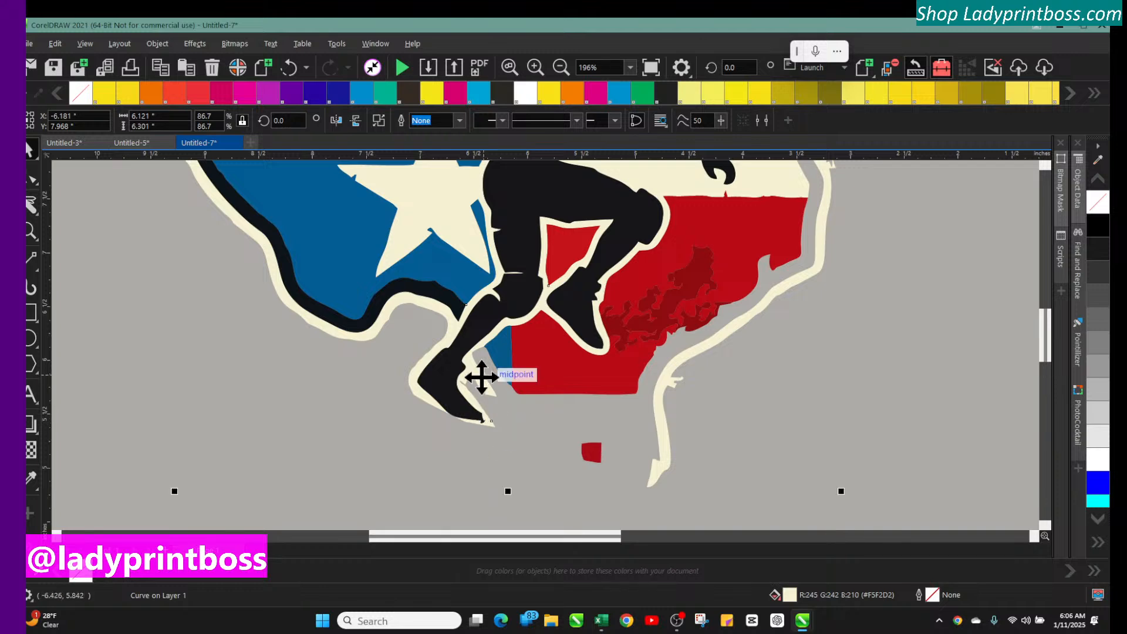
pyautogui.click(477, 377)
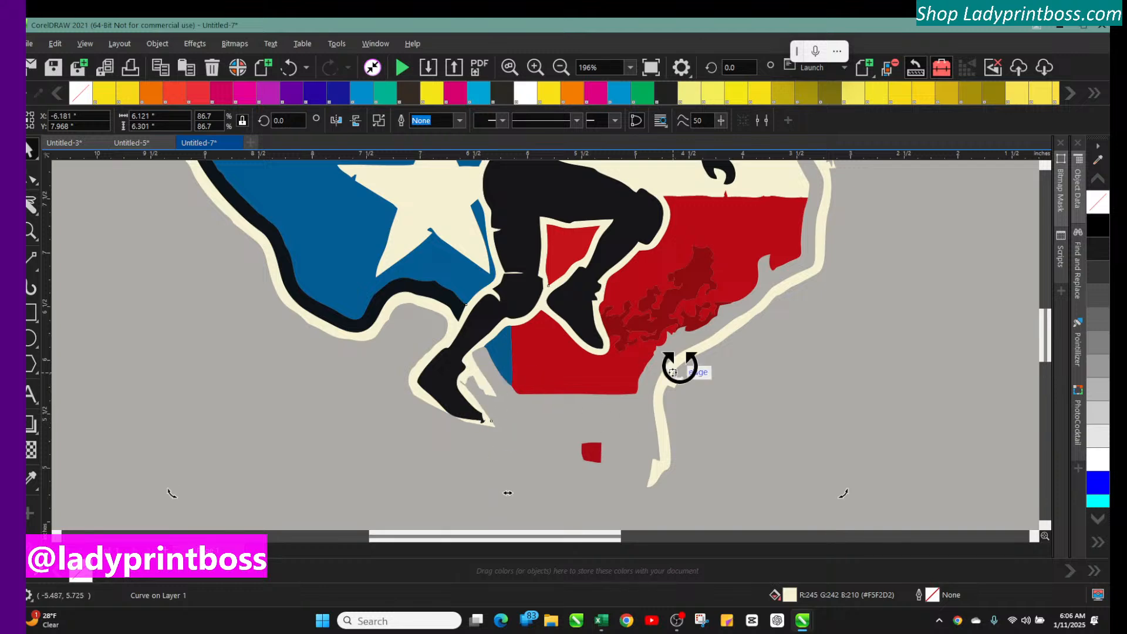
# Step: Try to separate the letter D above the Texas panhandle with a freehand Knife cut and delete it, and undo the deletion
pyautogui.click(561, 67)
pyautogui.click(560, 68)
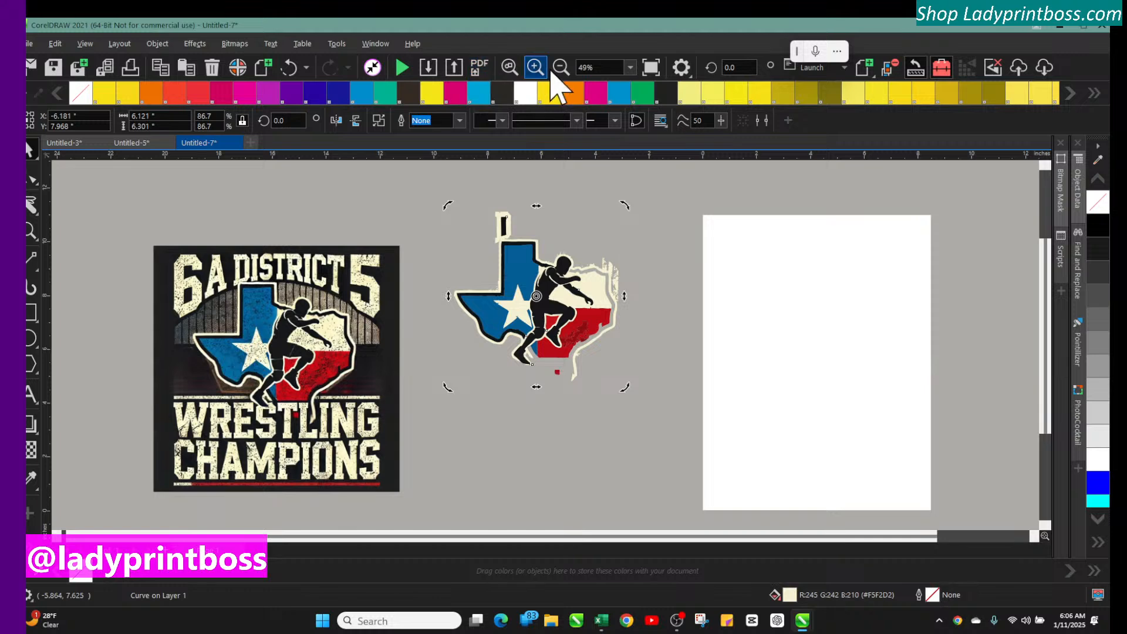
pyautogui.click(511, 68)
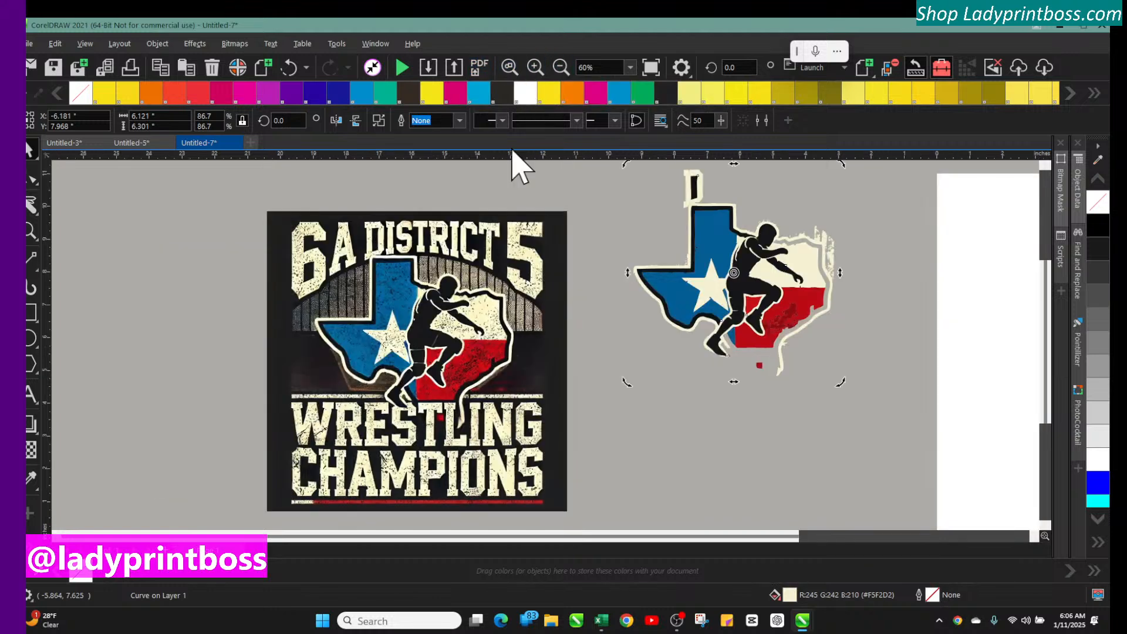
pyautogui.click(535, 67)
pyautogui.scroll(4, 744, 317)
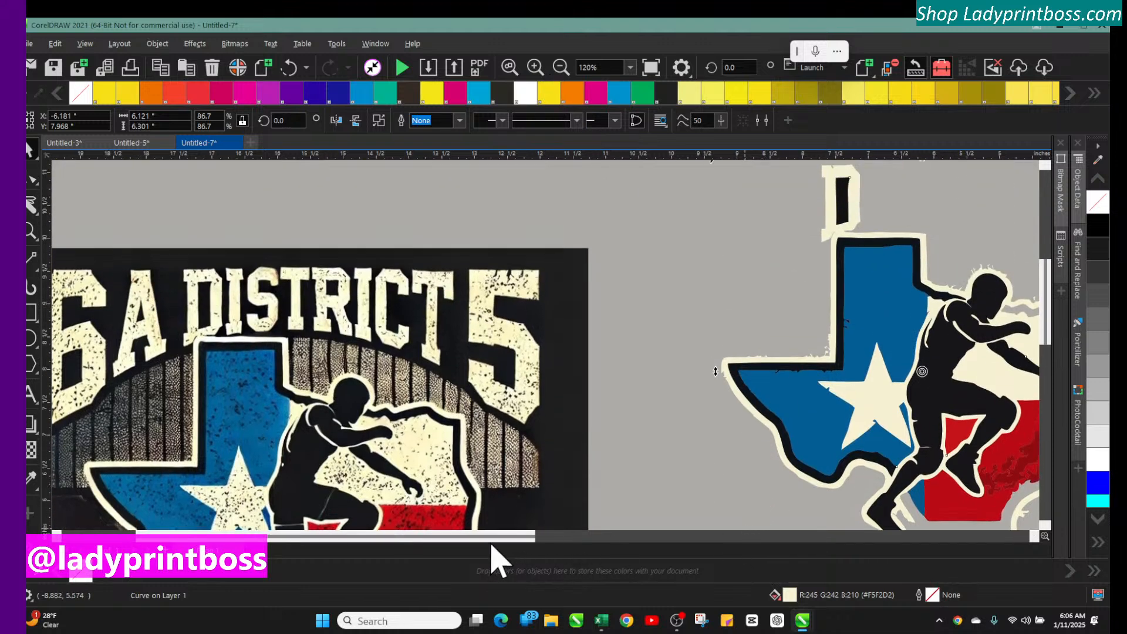
pyautogui.moveTo(495, 537); pyautogui.dragTo(664, 537)
pyautogui.scroll(2, 675, 478)
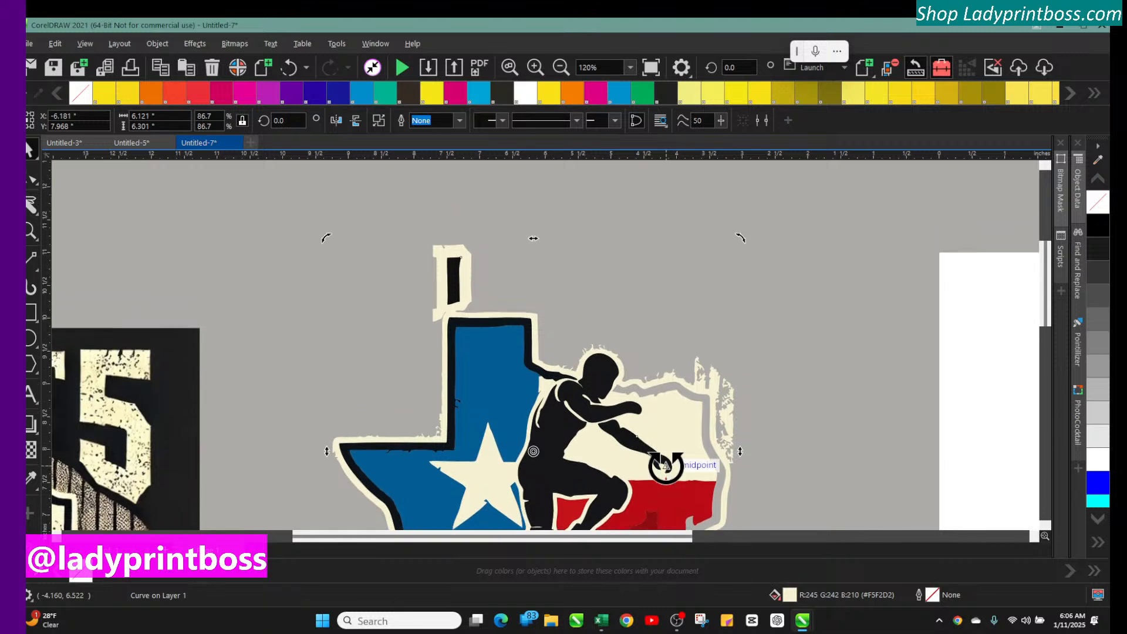
pyautogui.click(535, 66)
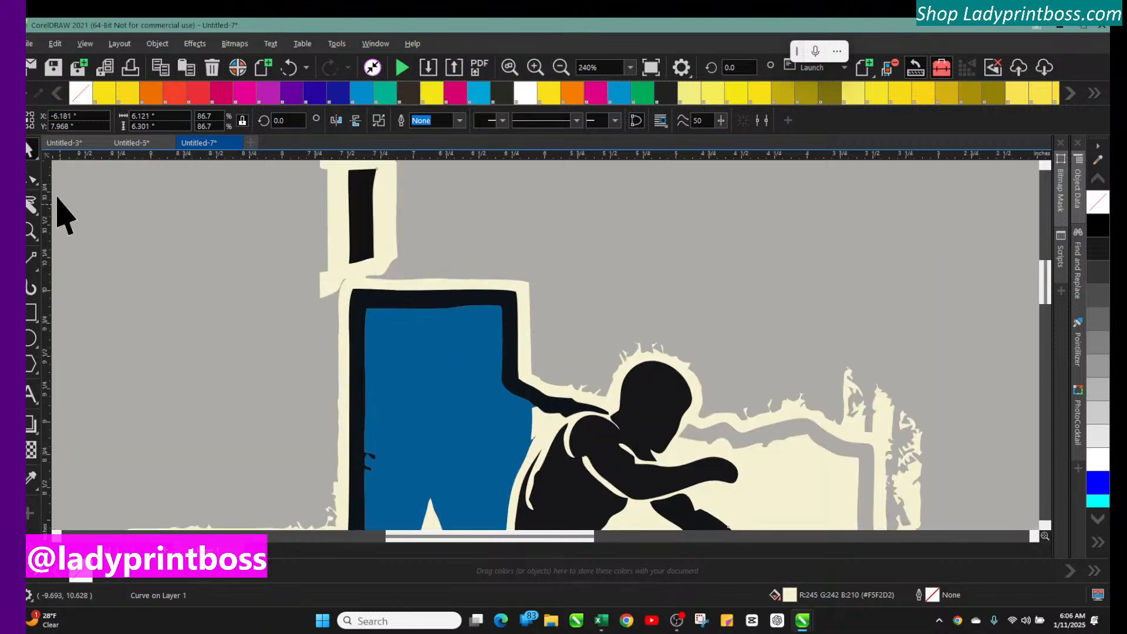
pyautogui.click(31, 206)
pyautogui.moveTo(297, 274); pyautogui.dragTo(429, 276)
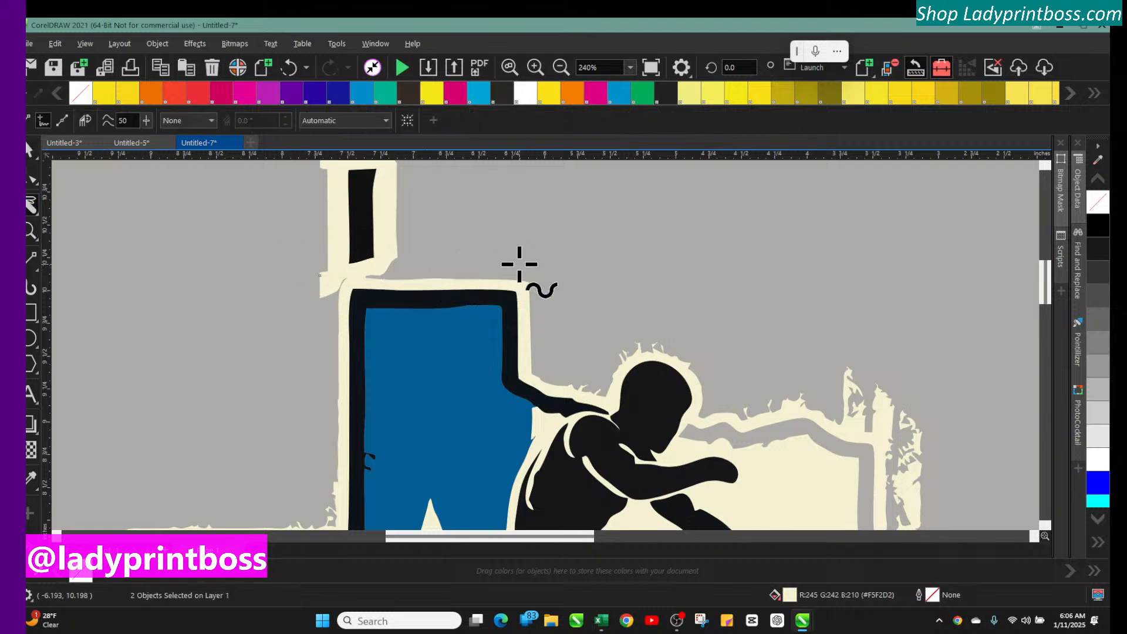
pyautogui.click(28, 151)
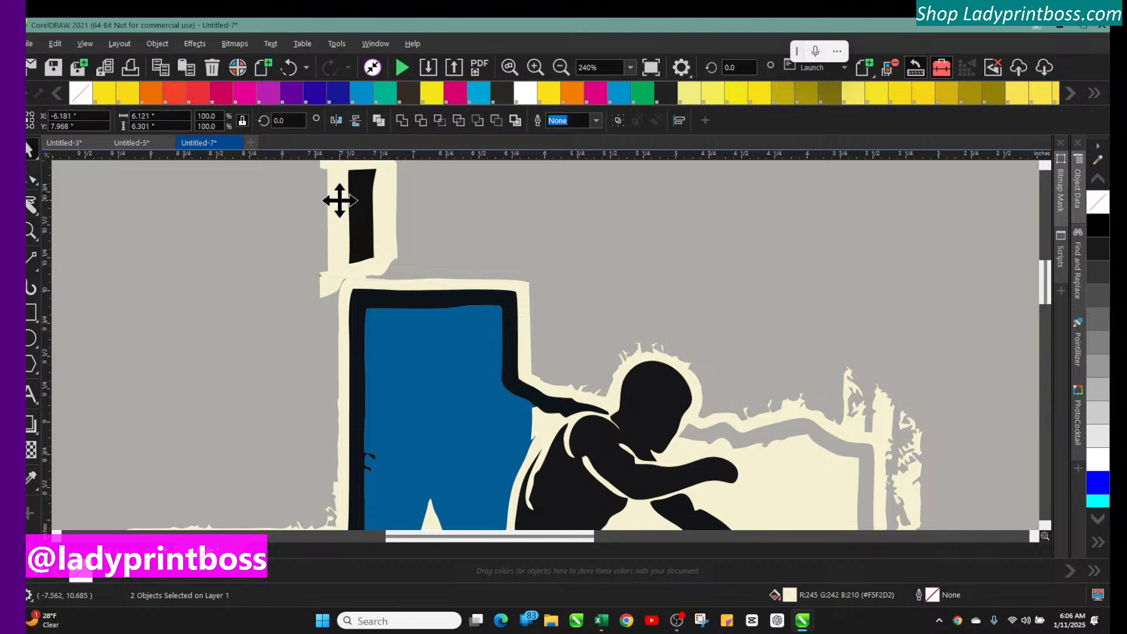
pyautogui.press('Delete')
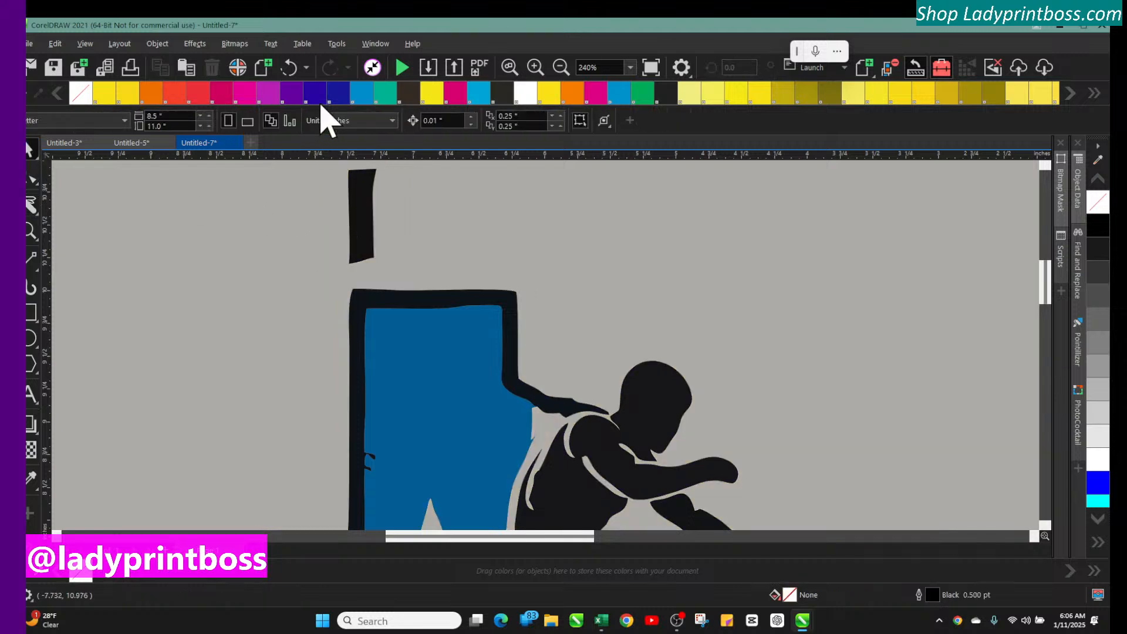
pyautogui.click(291, 69)
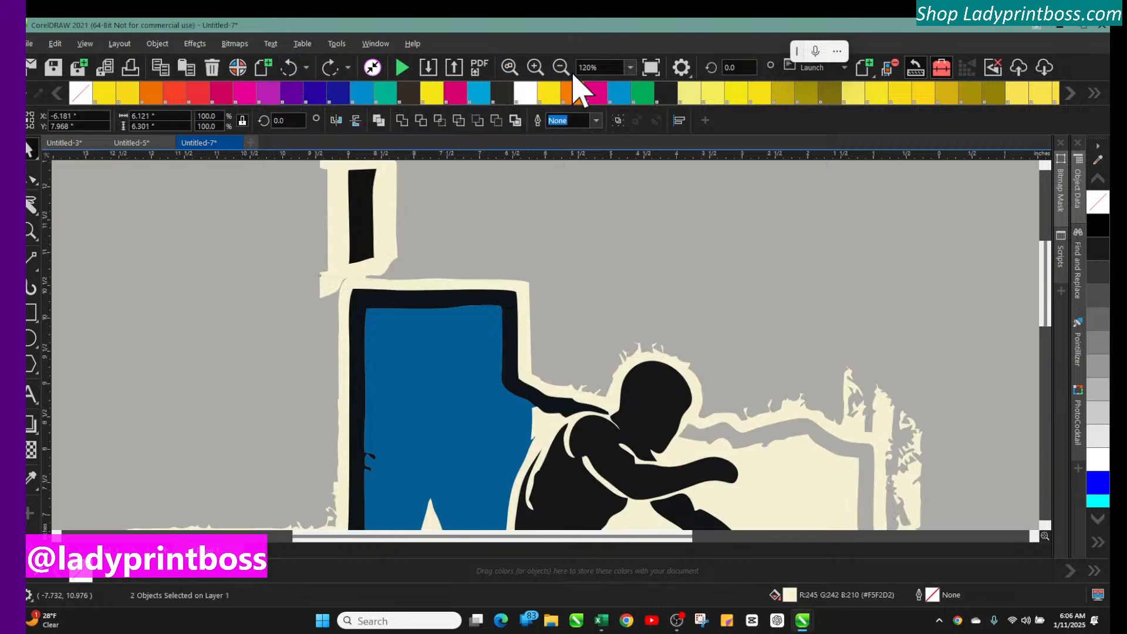
# Step: Sever the letter D above the Texas panhandle with a freehand Knife cut, and delete its black centre and cream body
pyautogui.click(369, 295)
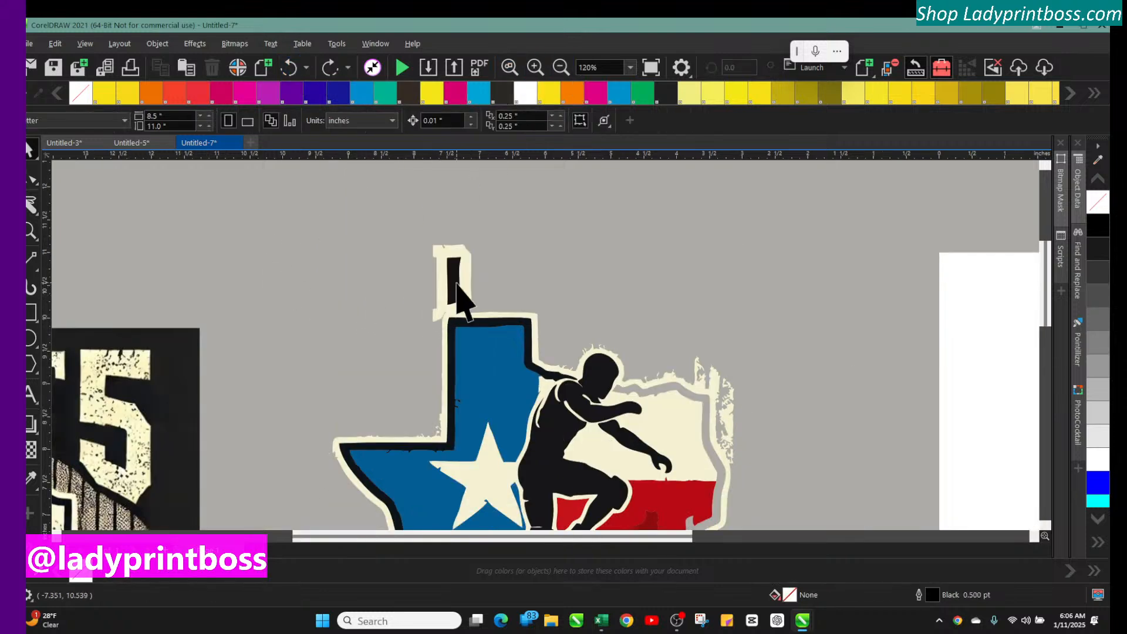
pyautogui.click(31, 204)
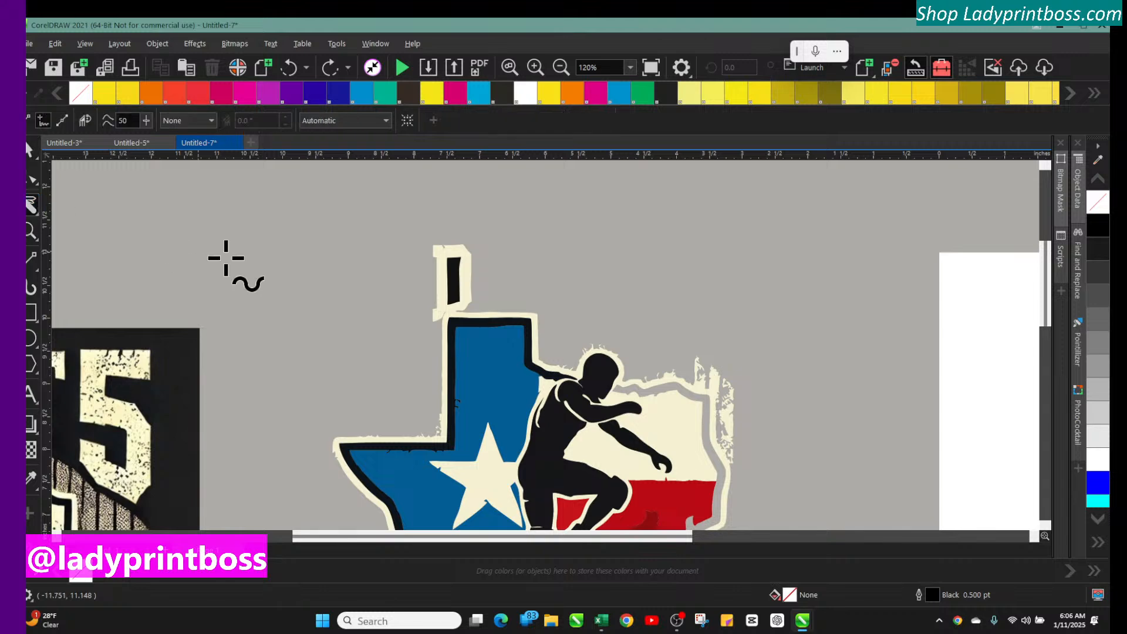
pyautogui.moveTo(243, 311); pyautogui.dragTo(868, 300)
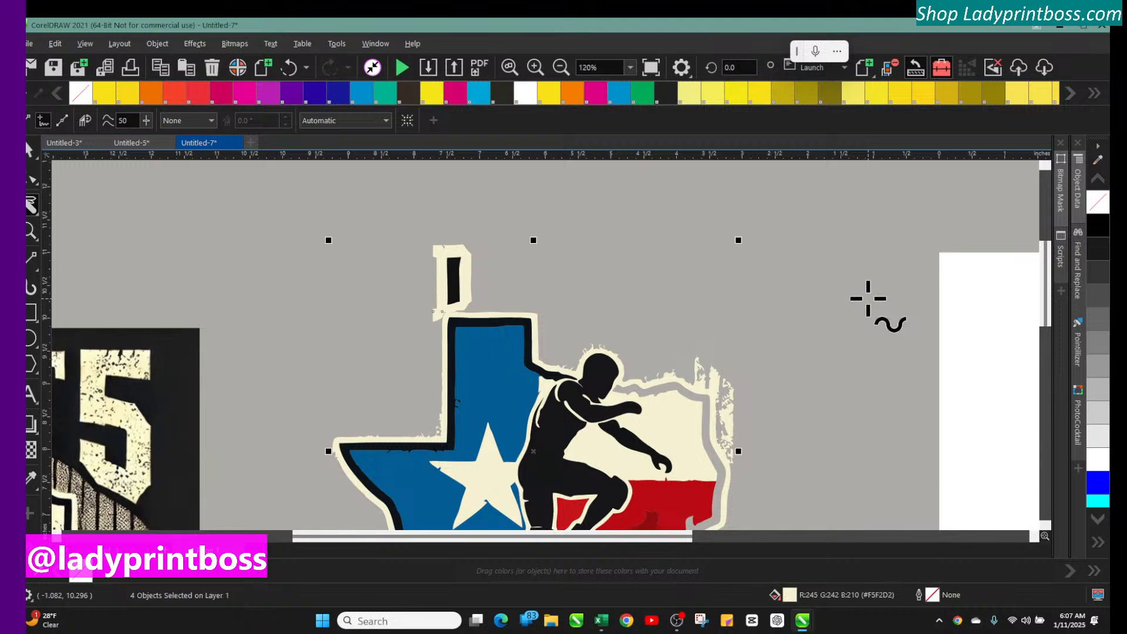
pyautogui.click(28, 151)
pyautogui.click(454, 261)
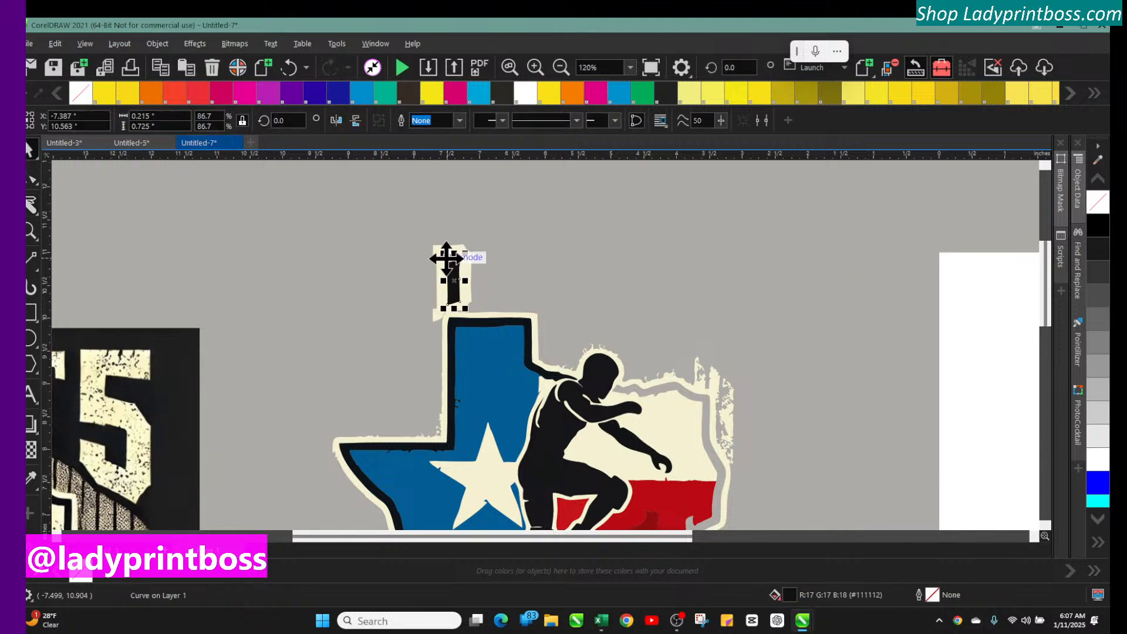
pyautogui.press('Delete')
pyautogui.click(445, 262)
pyautogui.press('Delete')
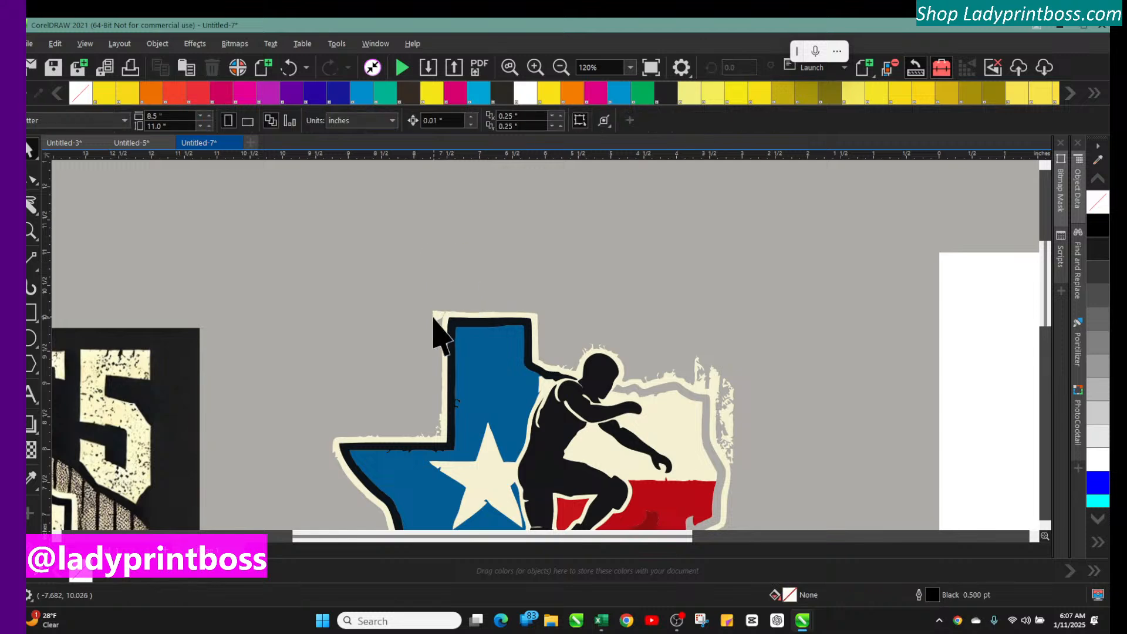
# Step: Make a freehand diagonal Knife cut across the leftover cream tip at the panhandle's upper-left corner
pyautogui.click(434, 317)
pyautogui.click(437, 314)
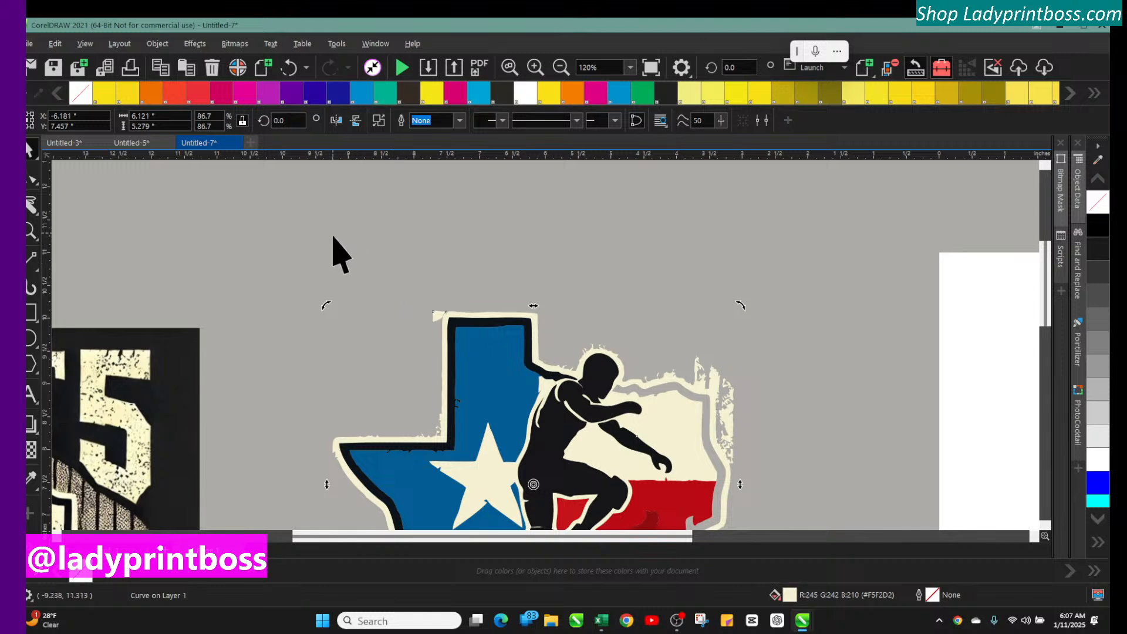
pyautogui.click(376, 254)
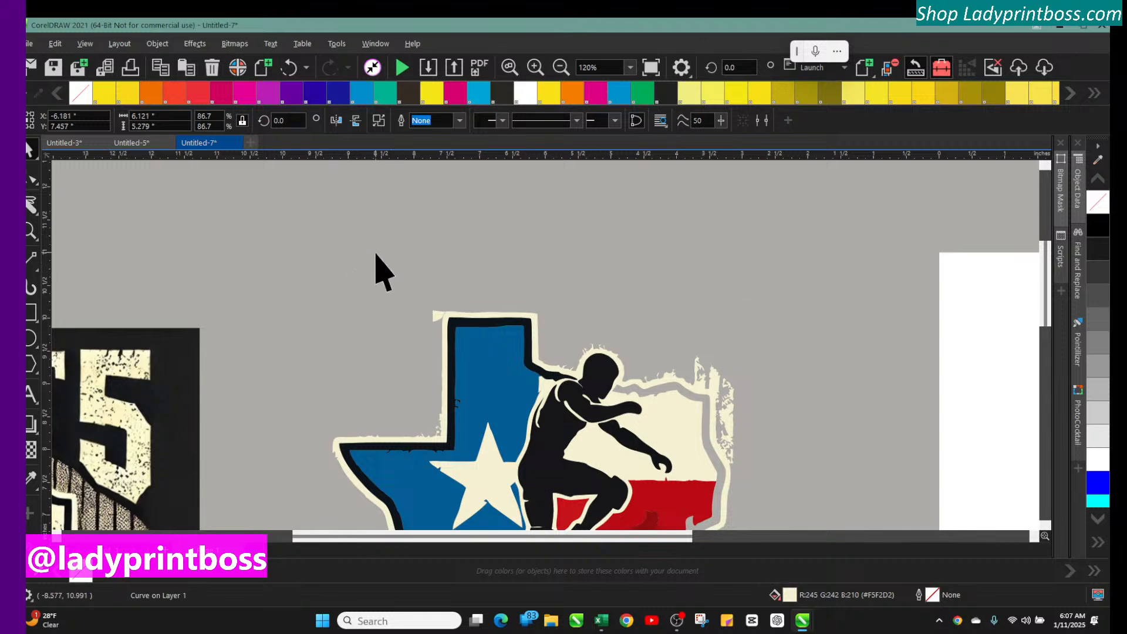
pyautogui.click(438, 318)
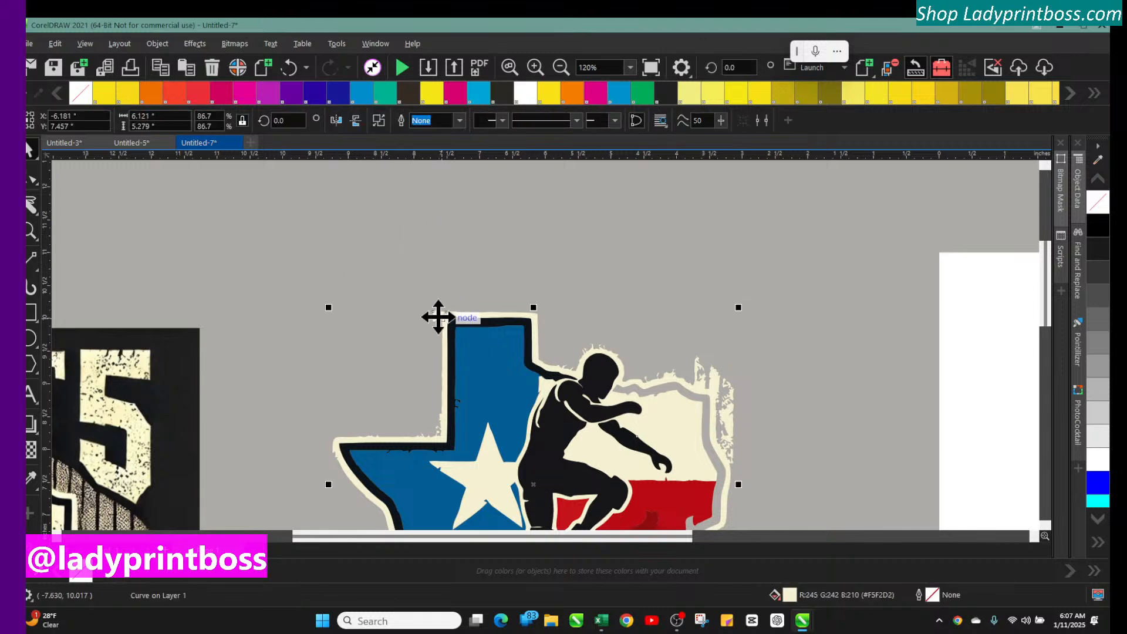
pyautogui.click(535, 67)
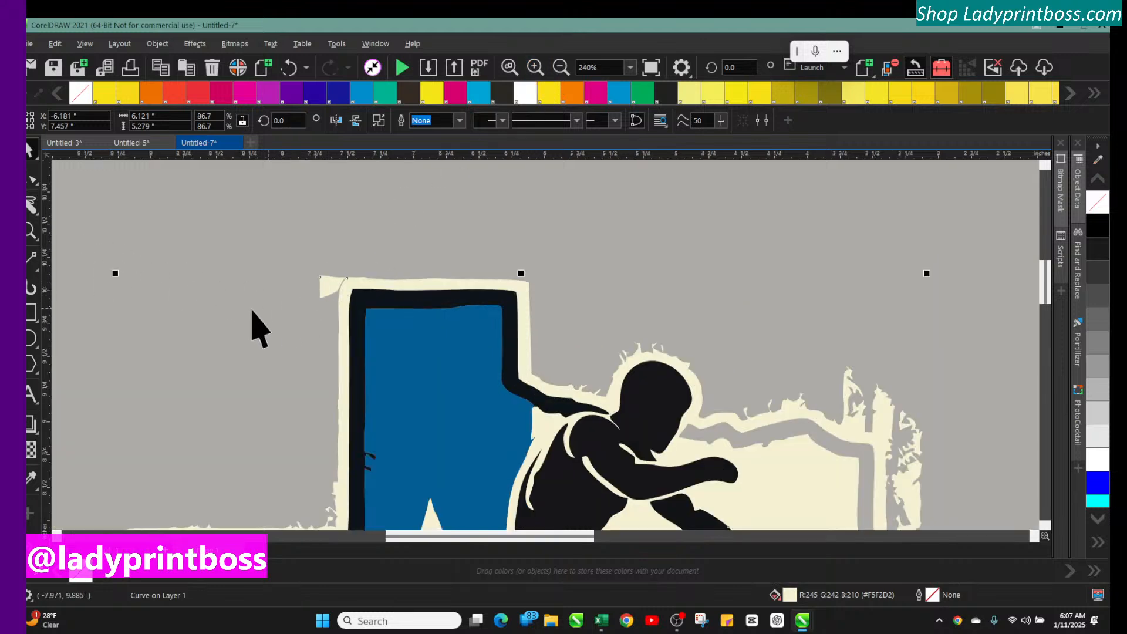
pyautogui.click(29, 203)
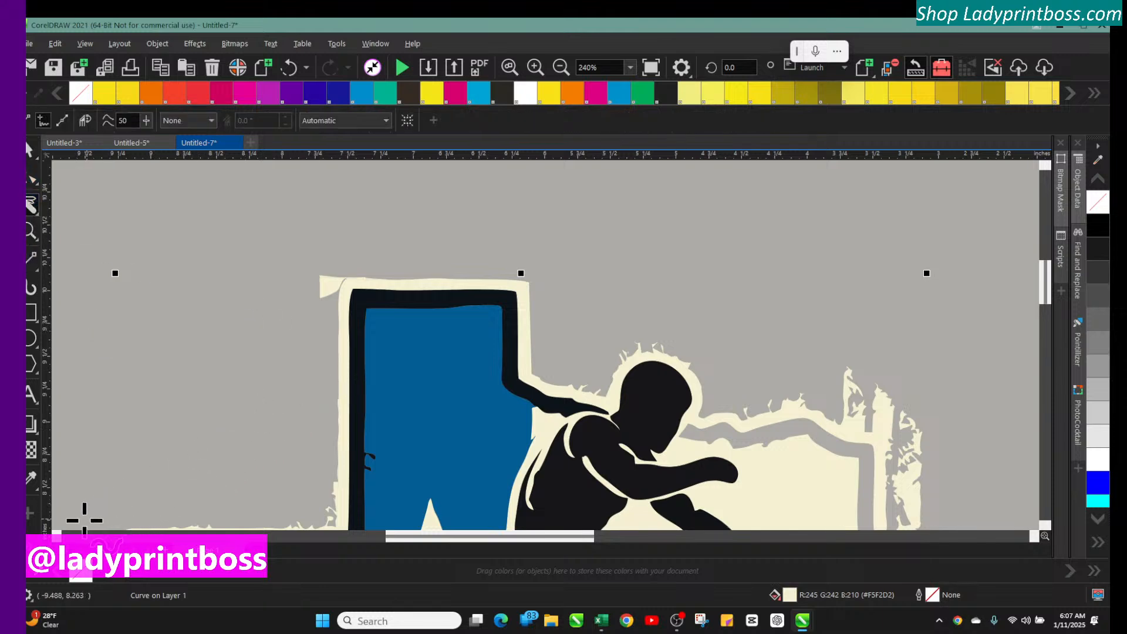
pyautogui.moveTo(76, 518)
pyautogui.mouseDown()
pyautogui.moveTo(229, 437)
pyautogui.moveTo(364, 332)
pyautogui.moveTo(374, 277)
pyautogui.moveTo(363, 230)
pyautogui.mouseUp()
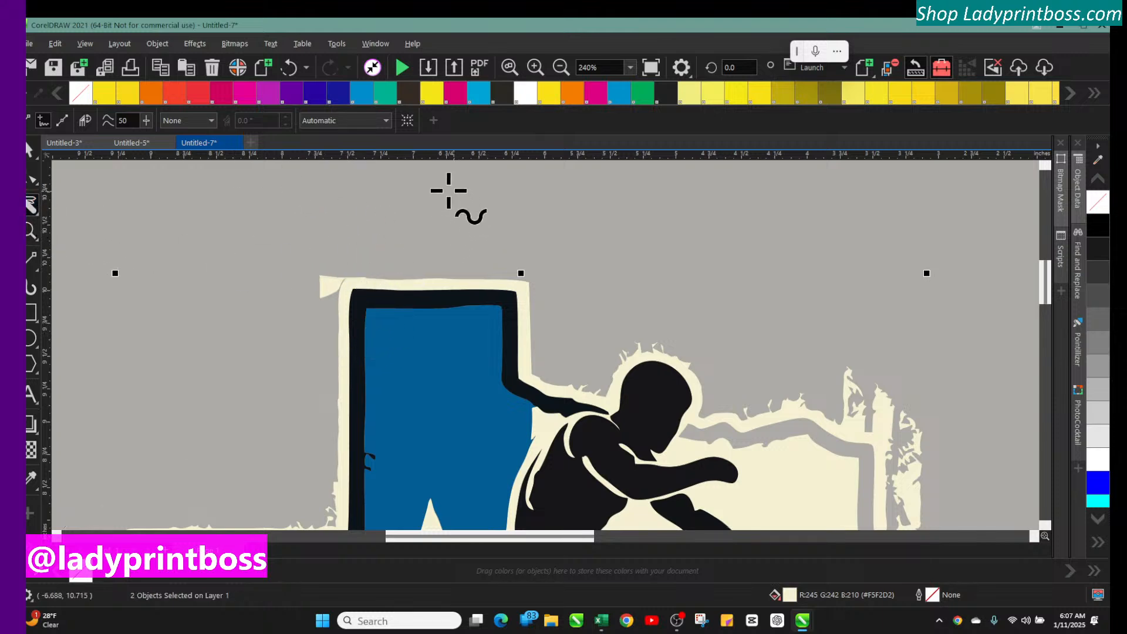
# Step: Try another freehand Knife cut and a straight diagonal Knife cut beside the panhandle's upper-left corner, and undo both
pyautogui.moveTo(432, 189); pyautogui.dragTo(343, 288)
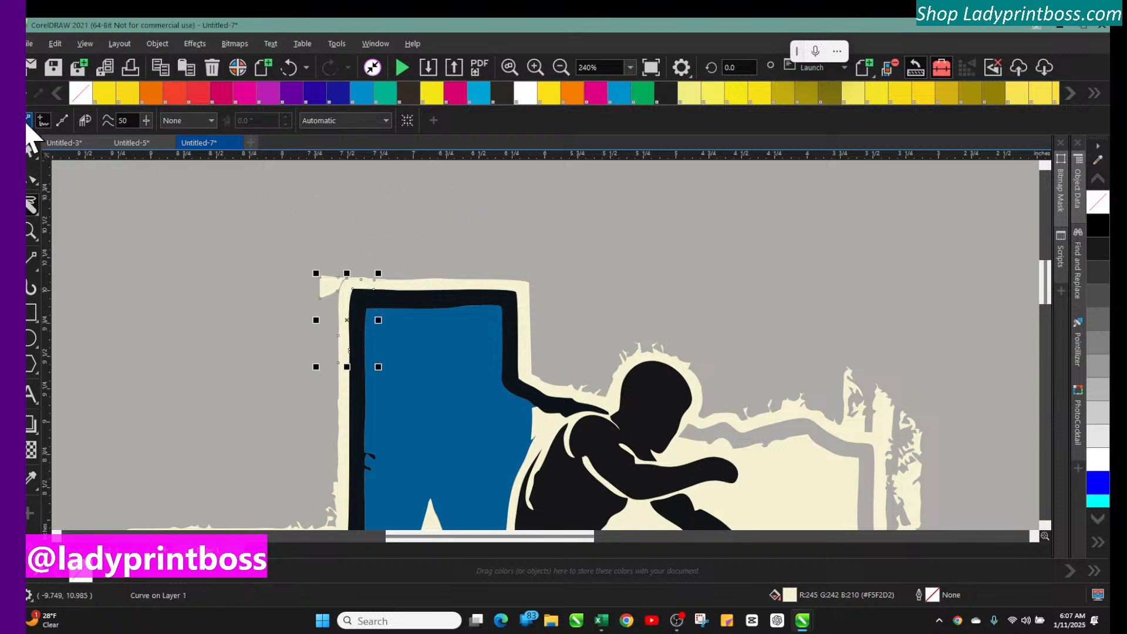
pyautogui.click(288, 68)
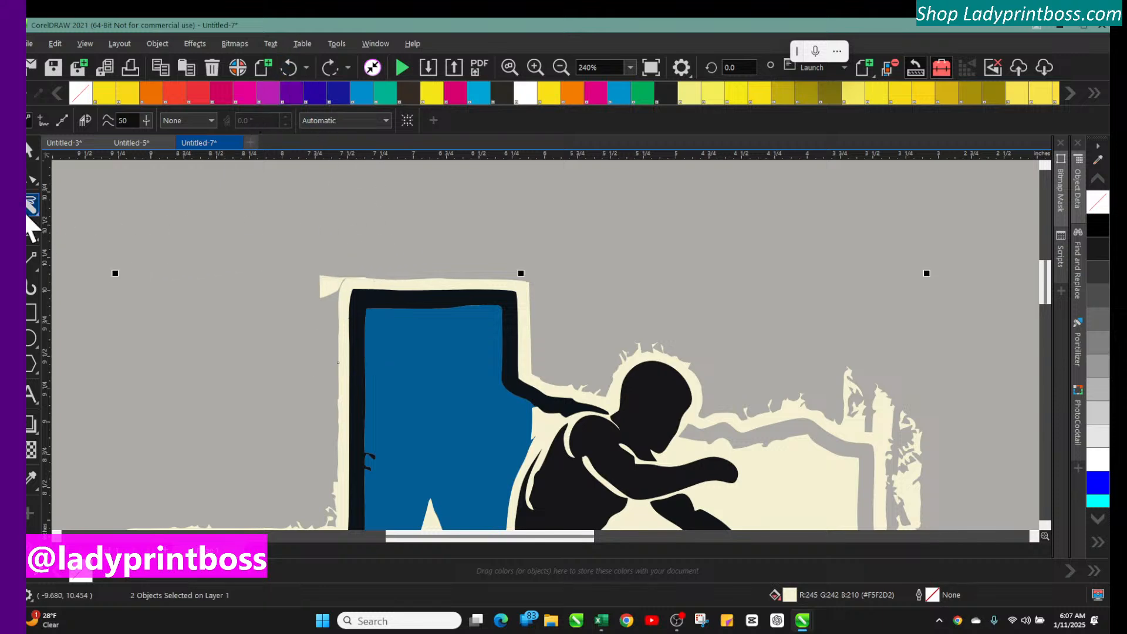
pyautogui.click(397, 230)
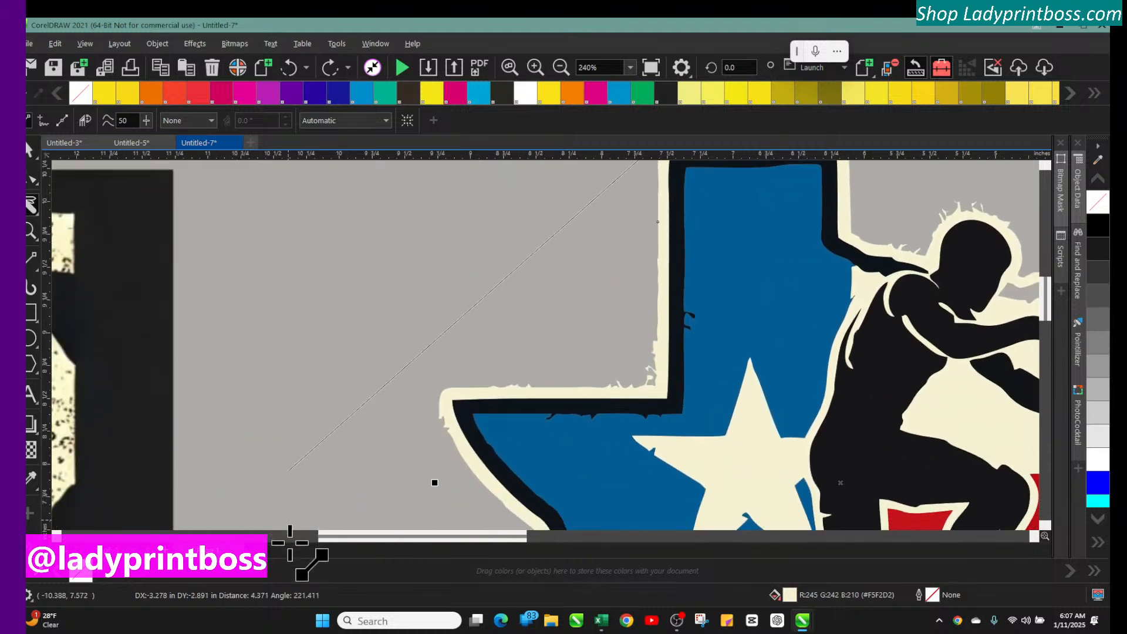
pyautogui.click(275, 506)
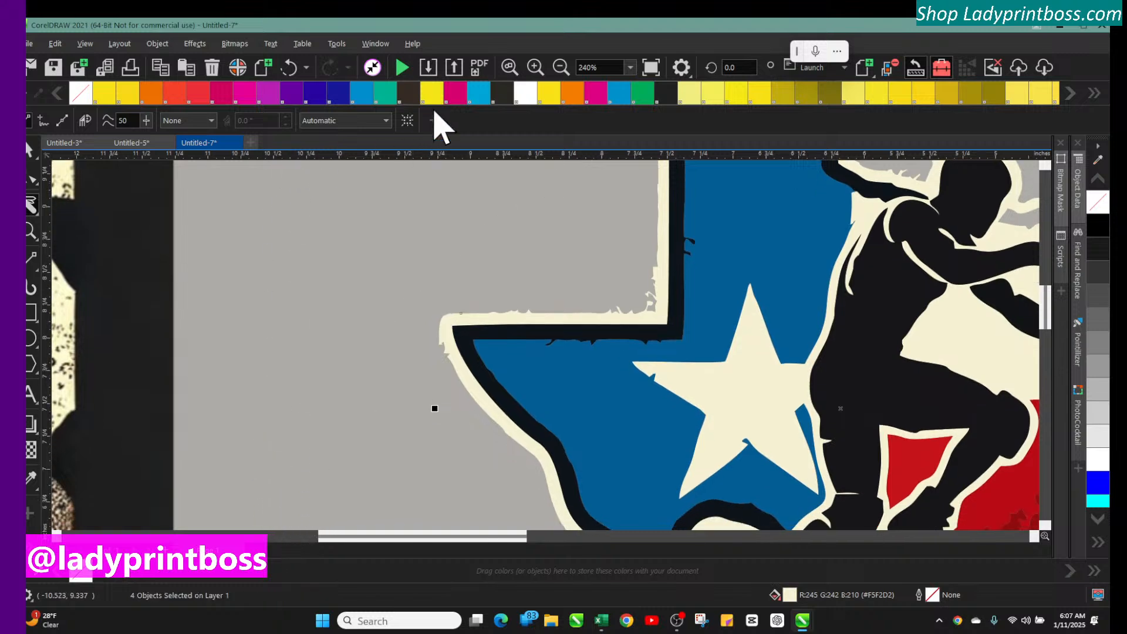
pyautogui.click(290, 68)
# Step: Delete the severed cream piece at the panhandle's upper-left corner
pyautogui.scroll(3, 387, 291)
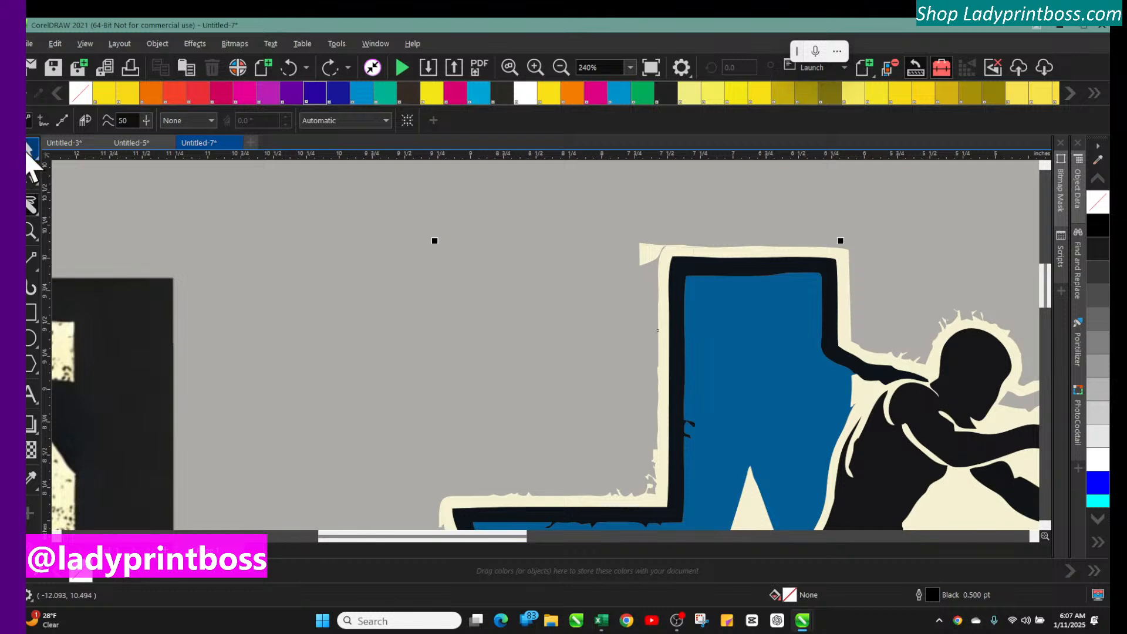
pyautogui.click(28, 150)
pyautogui.click(649, 259)
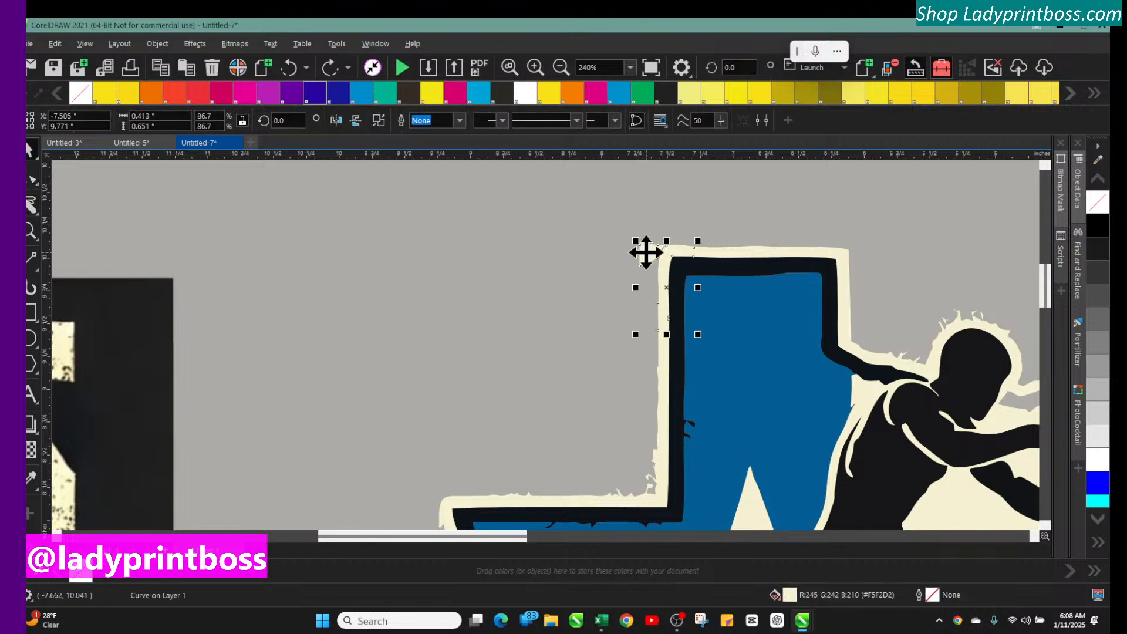
pyautogui.press('Delete')
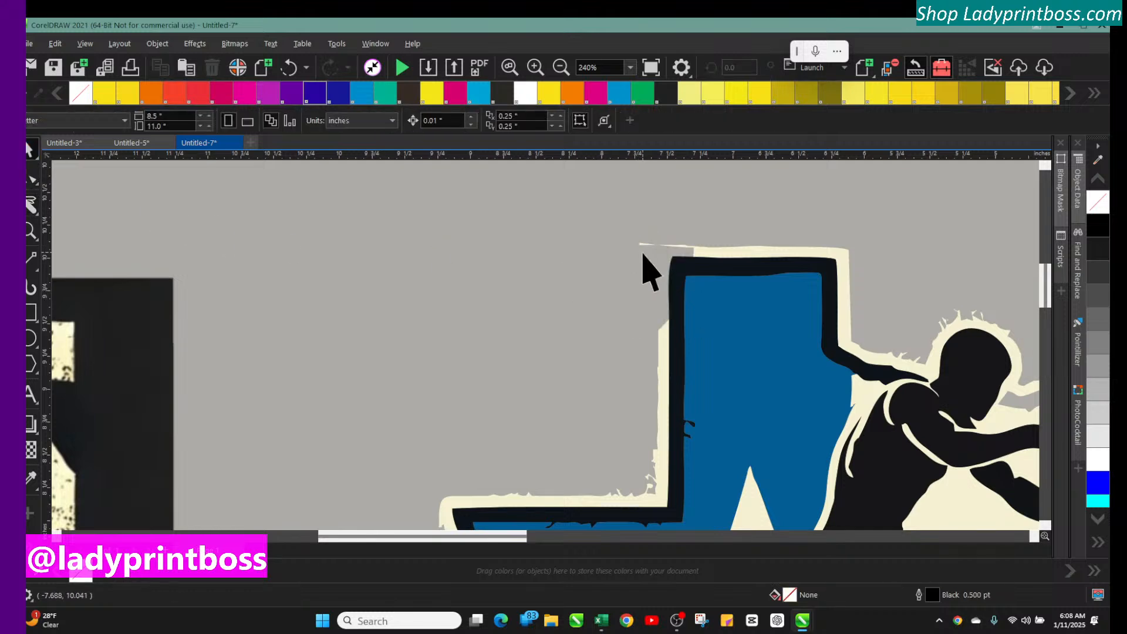
# Step: Undo the removal and cut of the cream piece at the Texas outline's upper-left corner
pyautogui.click(287, 66)
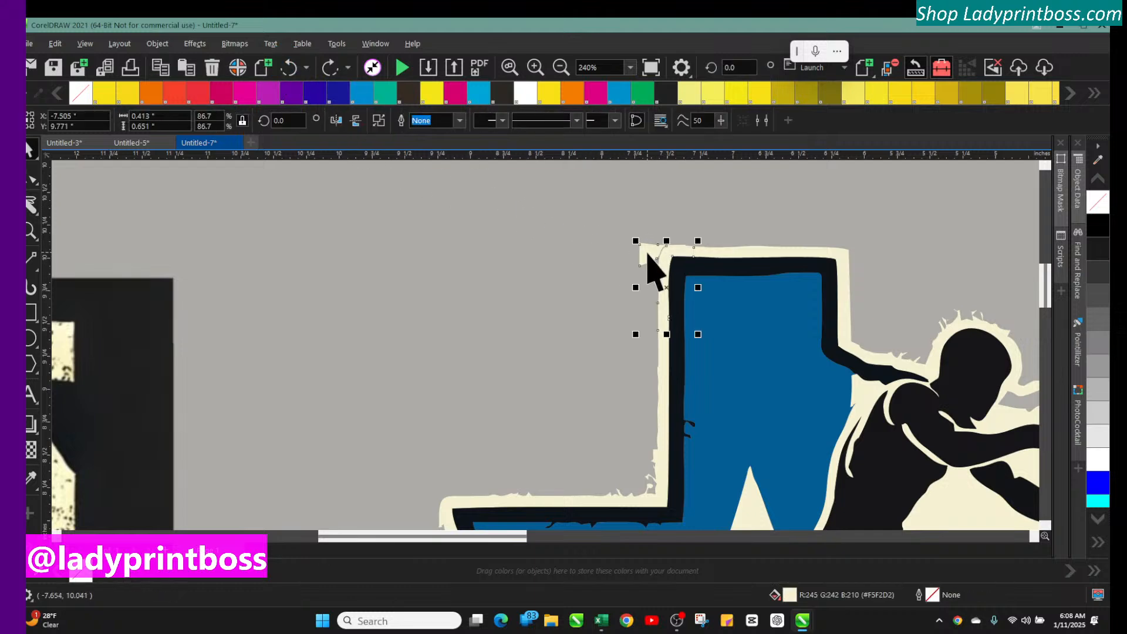
pyautogui.click(591, 221)
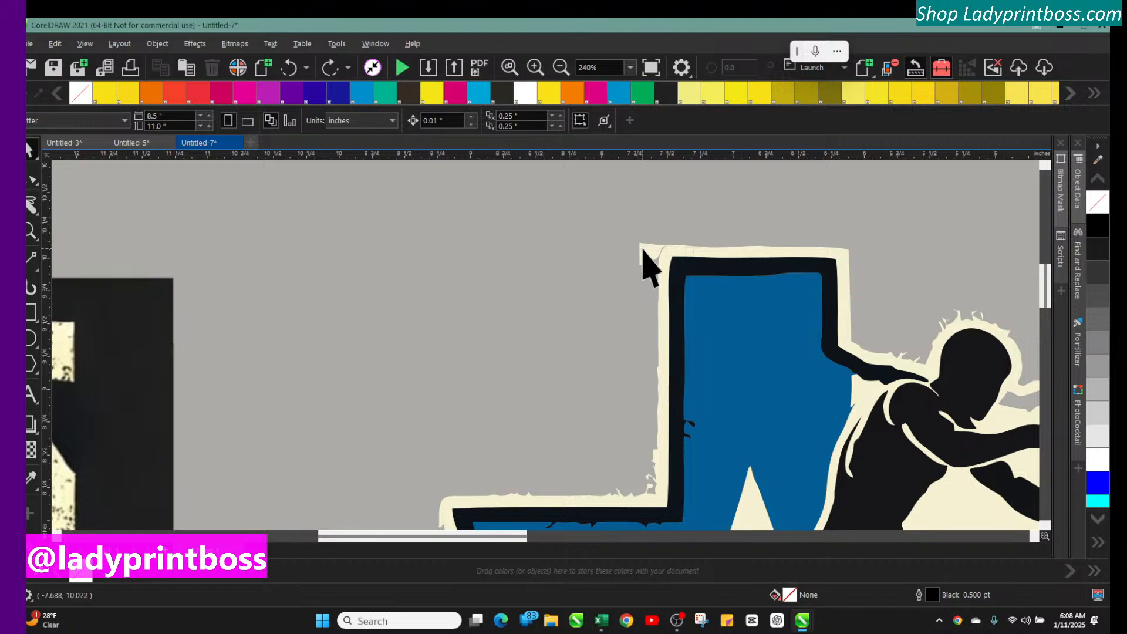
pyautogui.click(644, 251)
pyautogui.moveTo(644, 251); pyautogui.dragTo(475, 263)
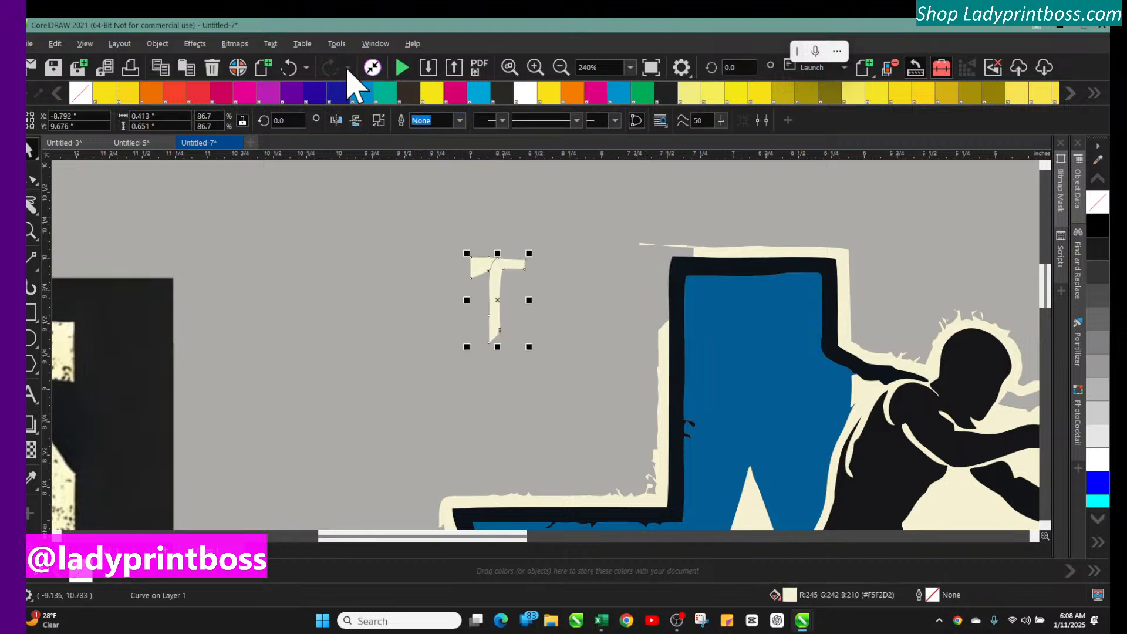
pyautogui.click(290, 68)
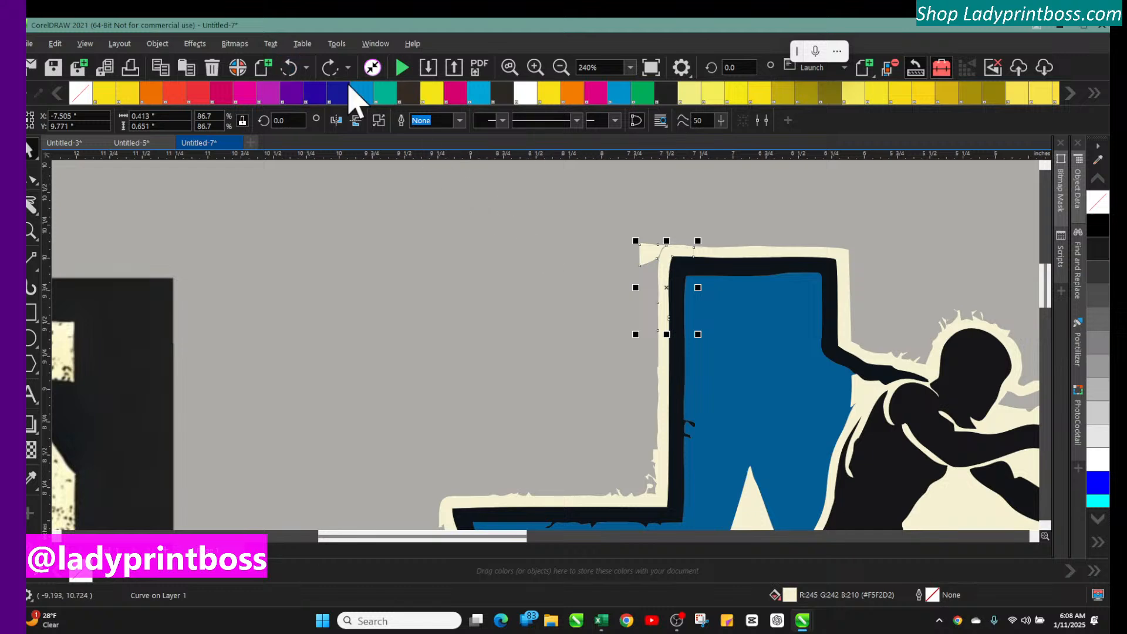
pyautogui.click(290, 68)
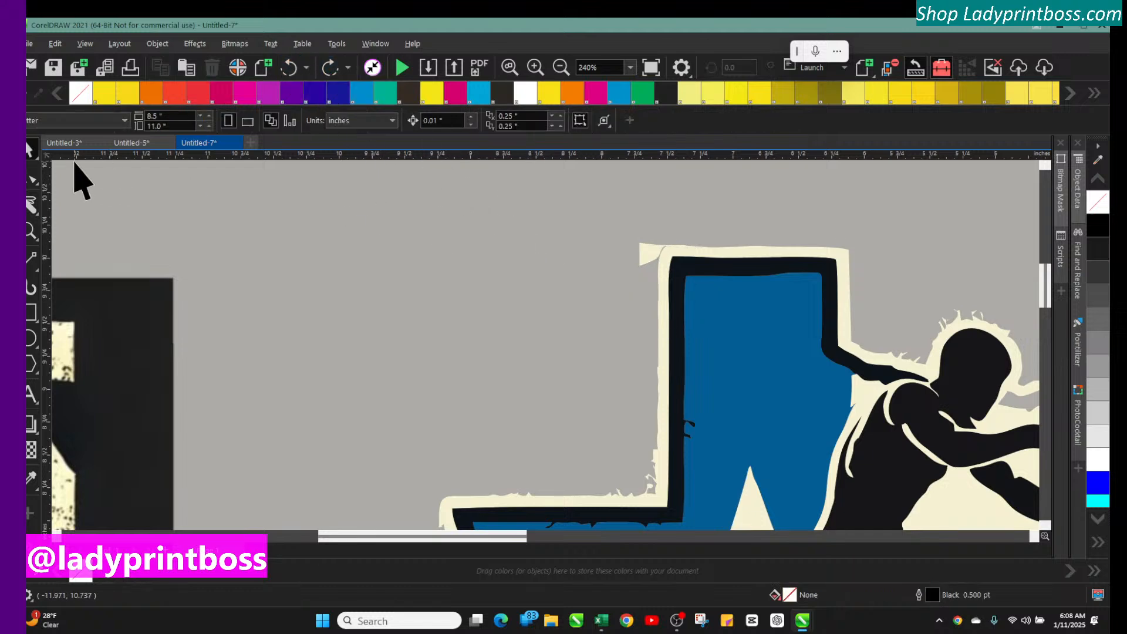
# Step: Delete the nodes that form the stray spur at the upper-left corner of the cream outline
pyautogui.click(33, 179)
pyautogui.click(642, 252)
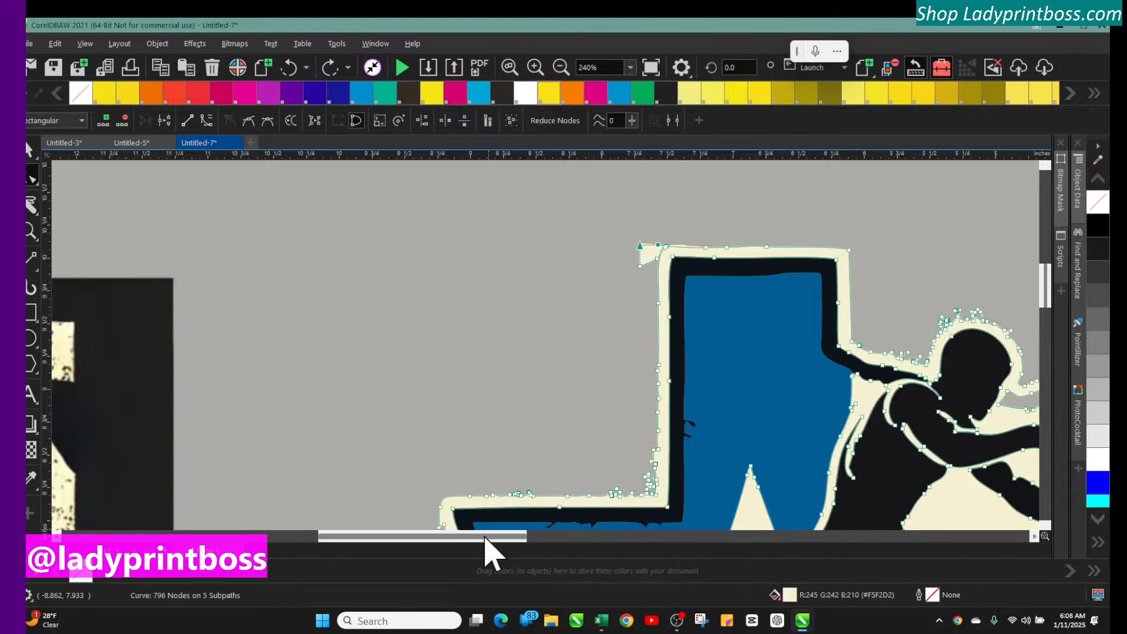
pyautogui.moveTo(486, 548); pyautogui.dragTo(527, 549)
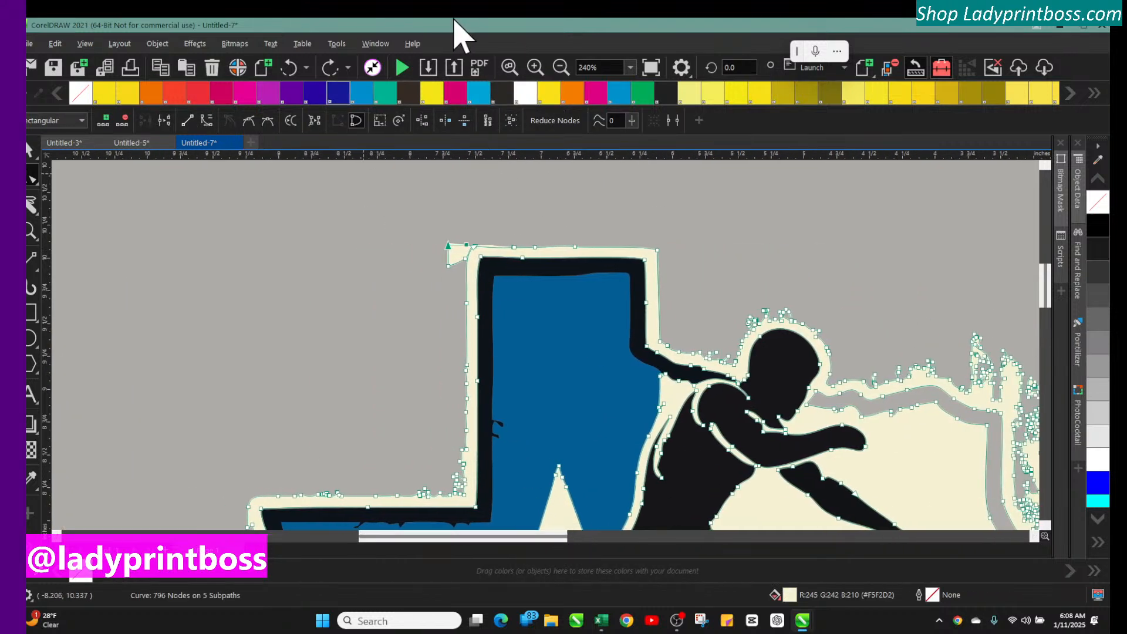
pyautogui.rightClick(466, 246)
pyautogui.click(487, 277)
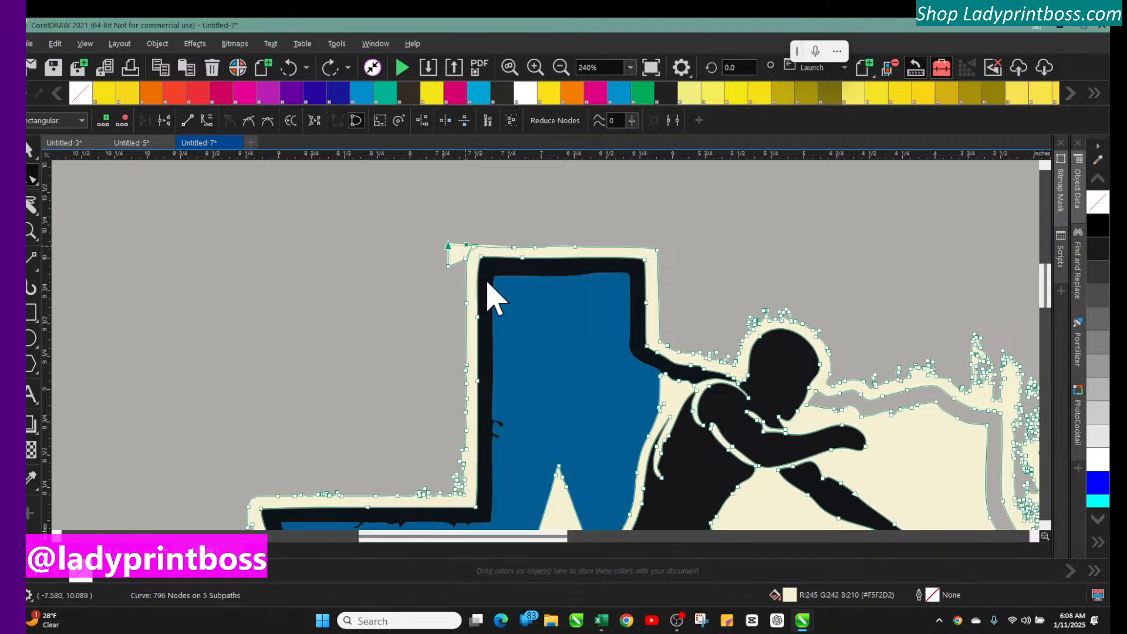
pyautogui.click(450, 266)
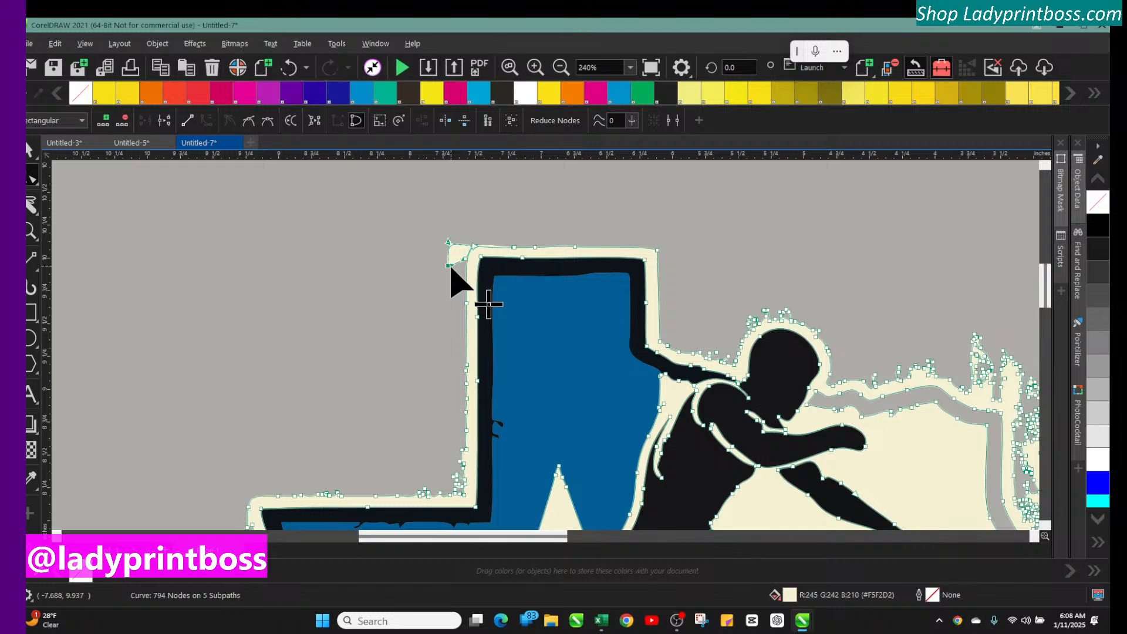
pyautogui.rightClick(451, 267)
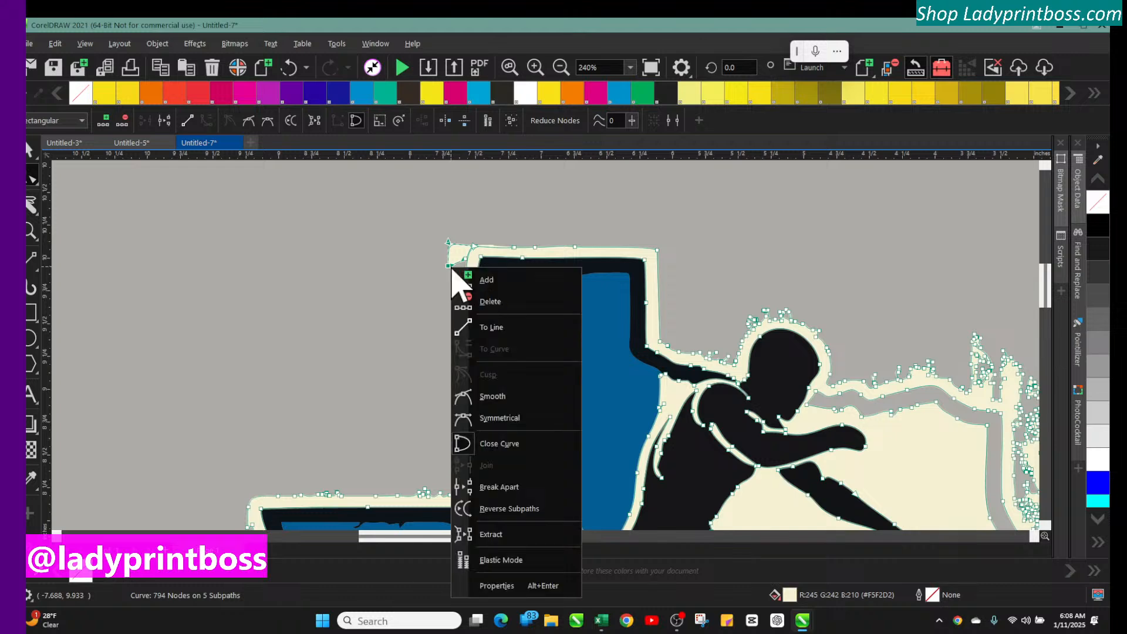
pyautogui.click(480, 302)
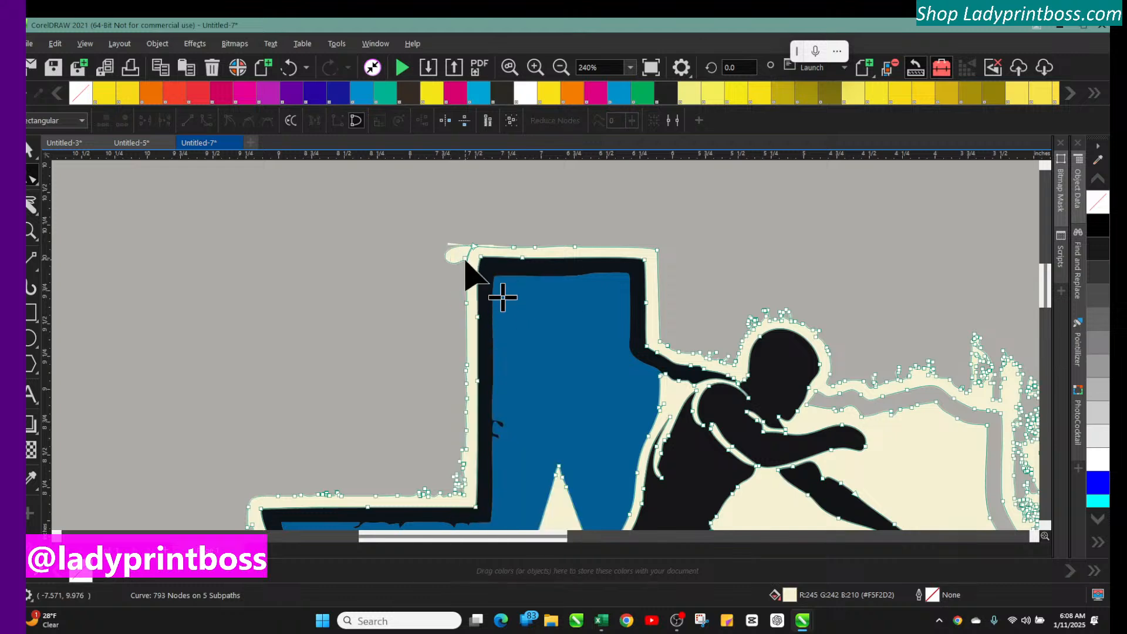
pyautogui.rightClick(467, 263)
pyautogui.click(483, 287)
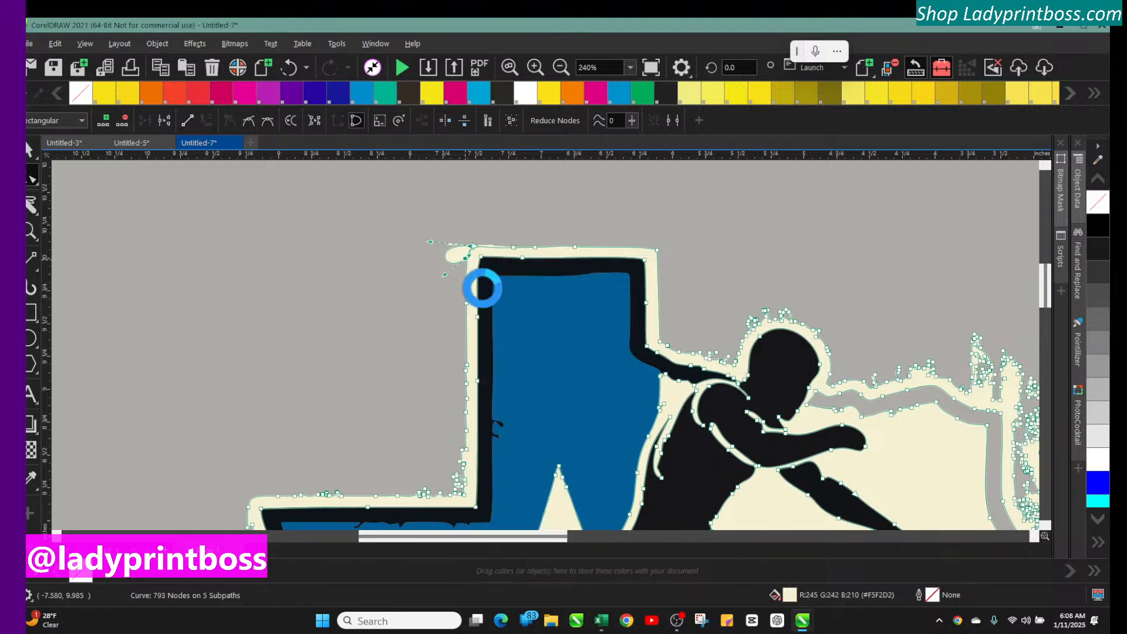
# Step: Pull in the curve handle of the cream outline's upper-left corner node and delete the leftover cream sliver beside it
pyautogui.click(473, 246)
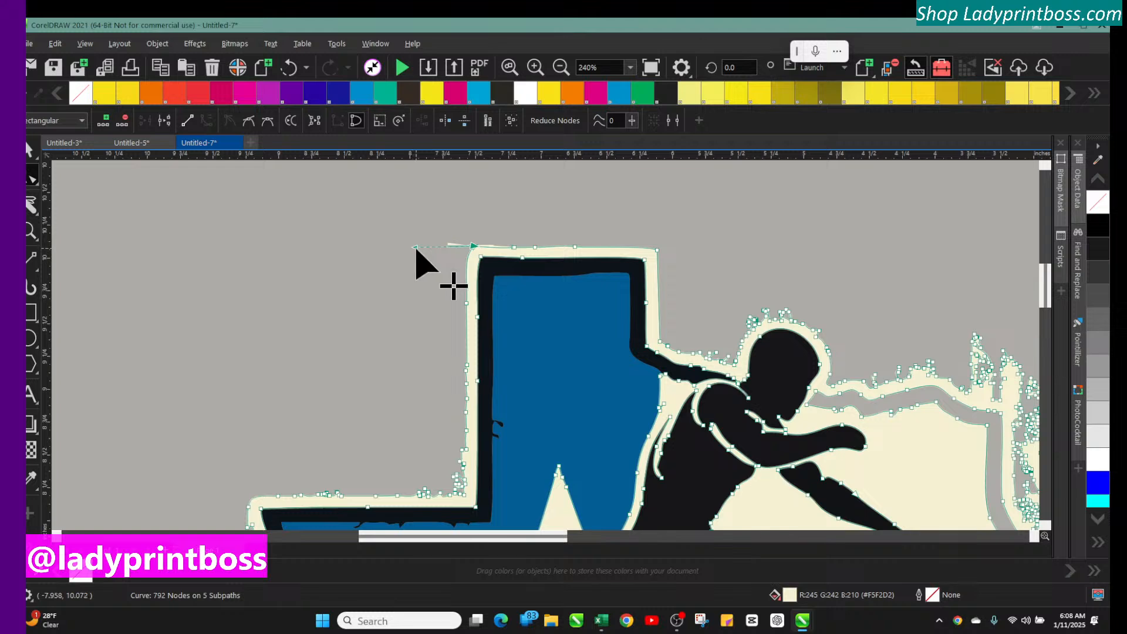
pyautogui.moveTo(416, 248); pyautogui.dragTo(481, 251)
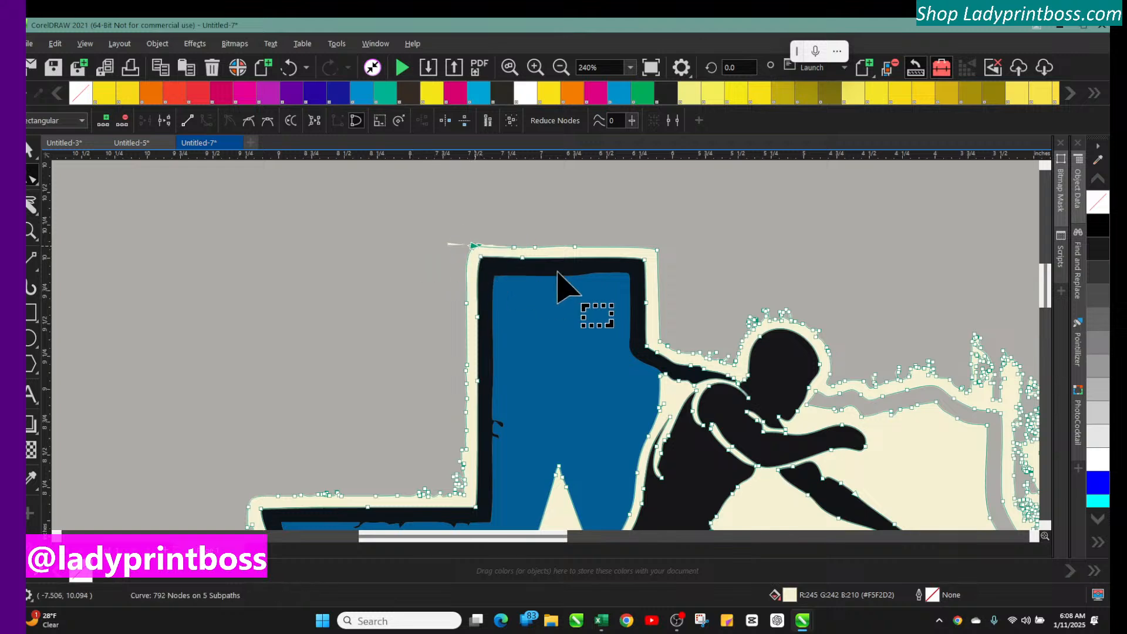
pyautogui.click(30, 150)
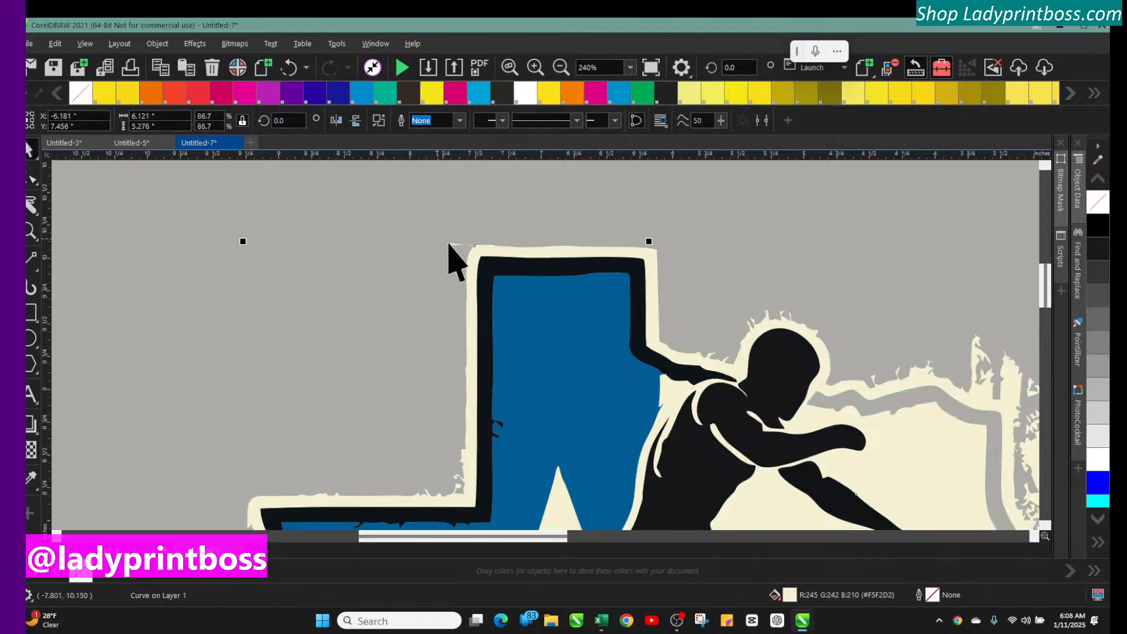
pyautogui.press('Delete')
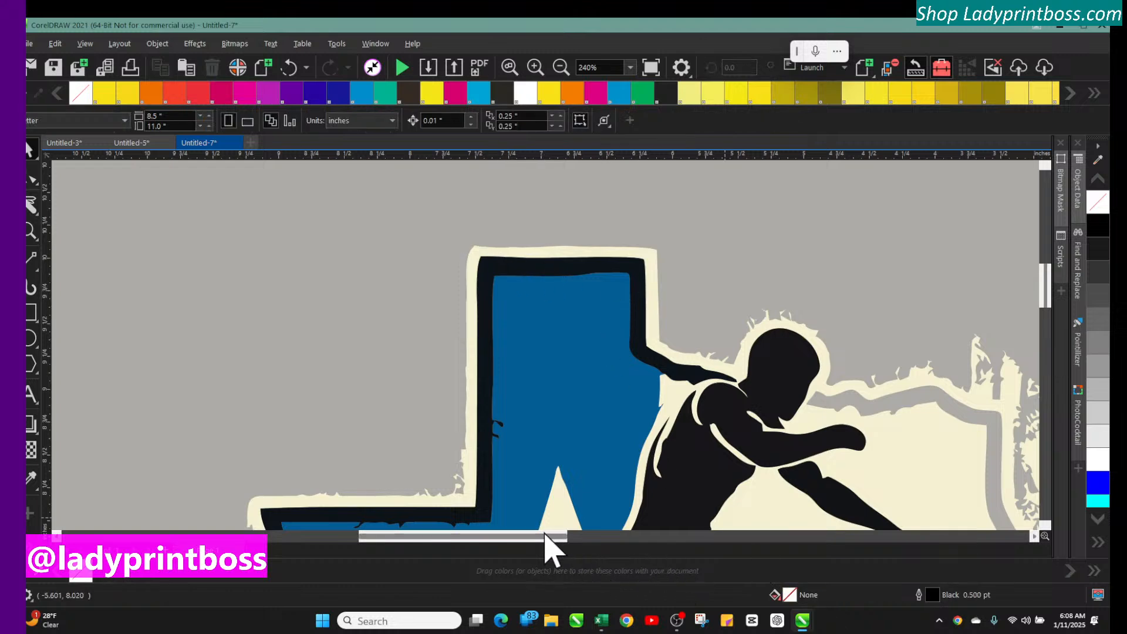
# Step: Cut the cream outline with the Knife tool beneath the jagged fragments sticking up at its upper-right corner
pyautogui.moveTo(548, 537); pyautogui.dragTo(644, 536)
pyautogui.scroll(-3, 774, 425)
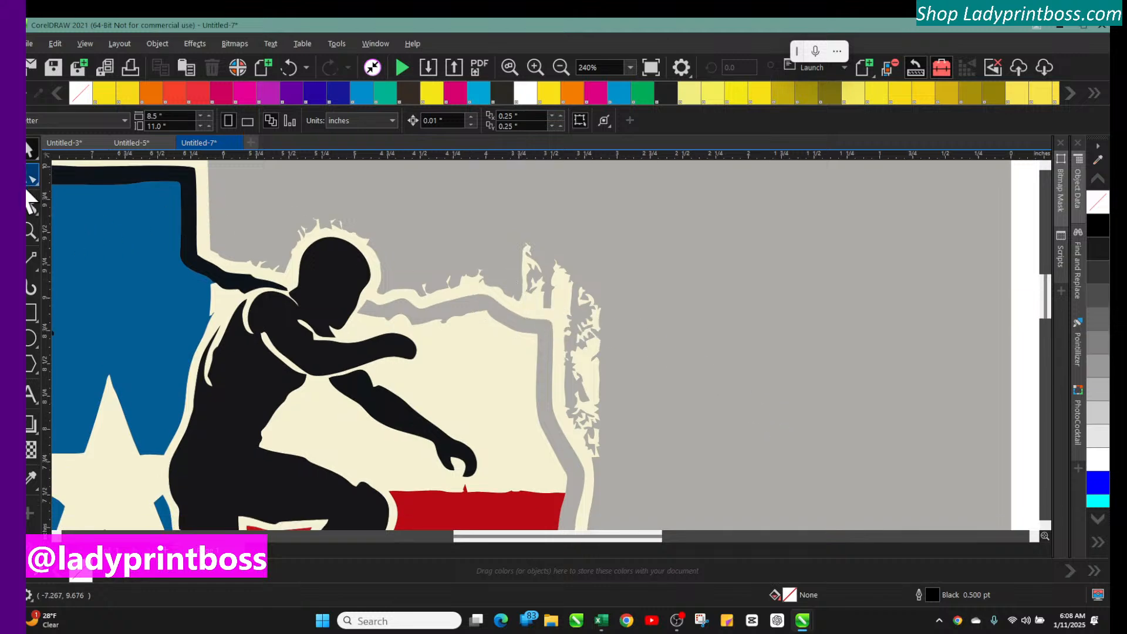
pyautogui.click(455, 295)
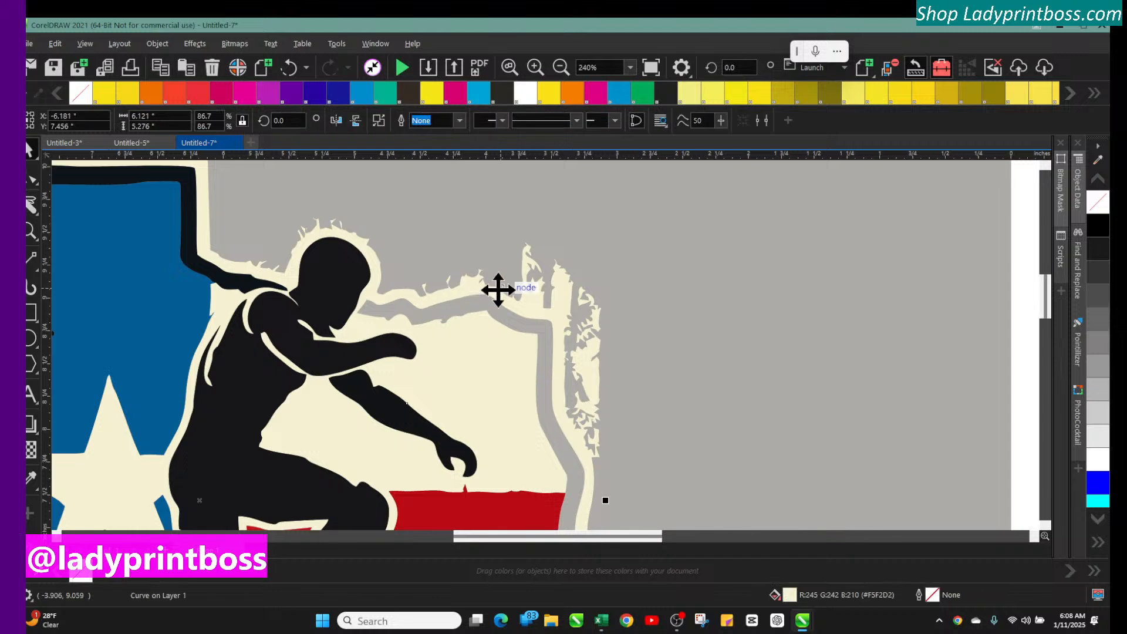
pyautogui.click(493, 293)
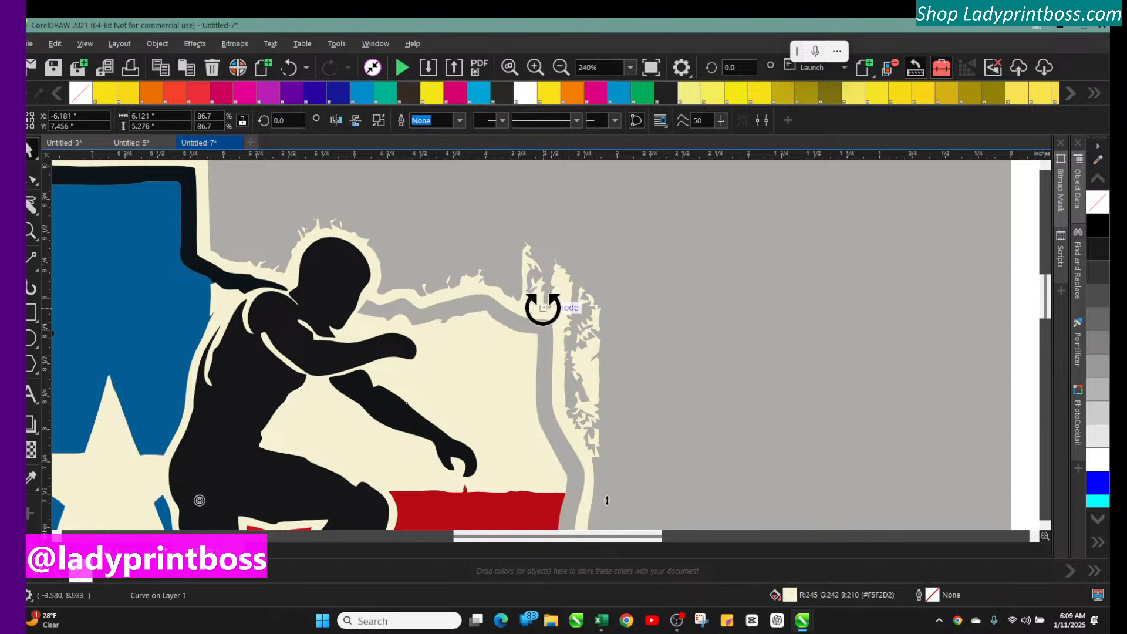
pyautogui.click(30, 206)
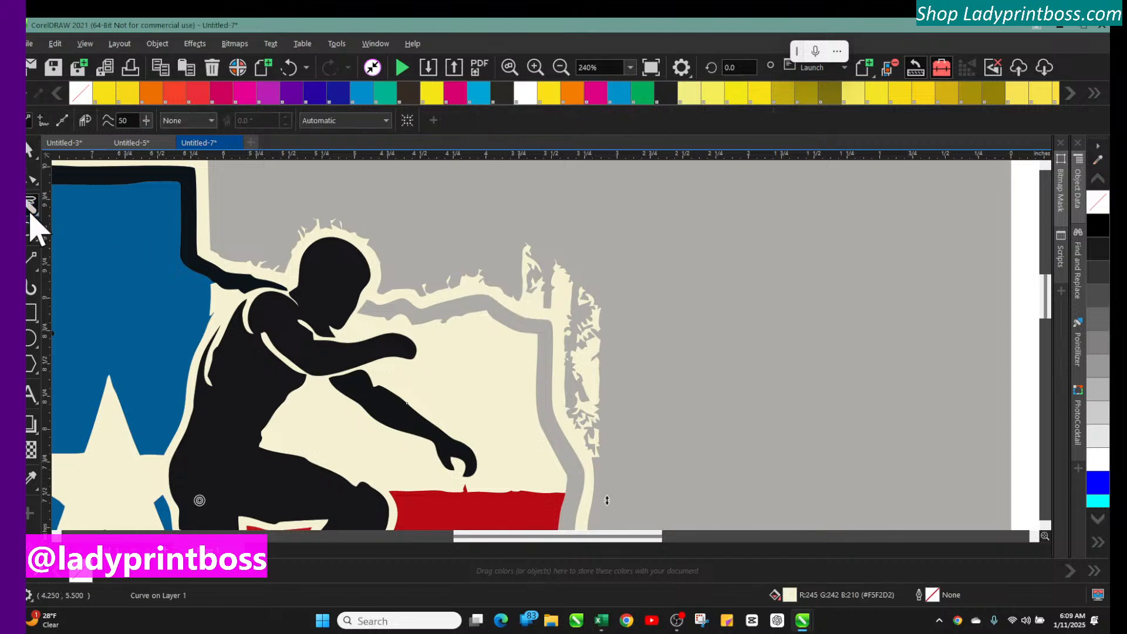
pyautogui.click(515, 297)
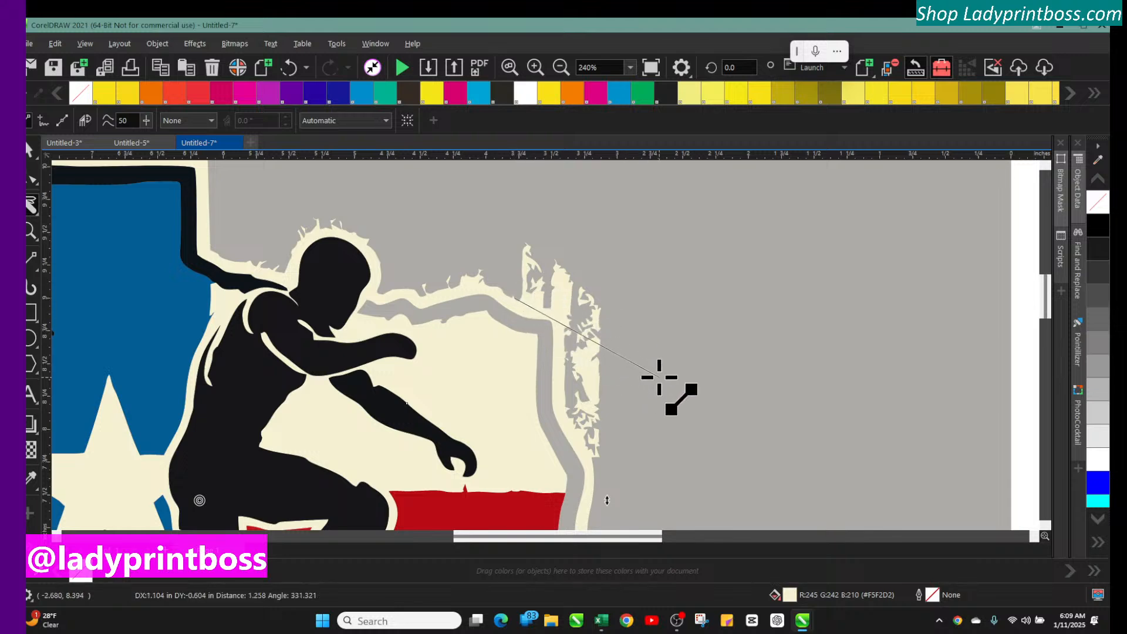
pyautogui.moveTo(662, 355); pyautogui.dragTo(689, 357)
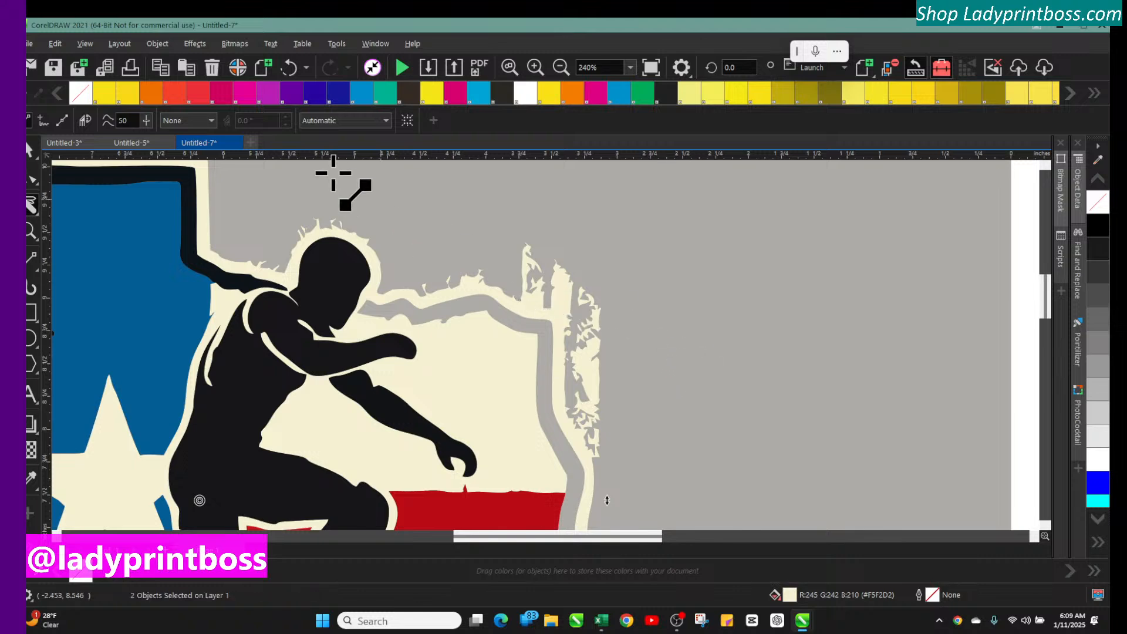
# Step: Delete the cut-off jagged cream fragments above the outline's upper-right corner
pyautogui.click(29, 150)
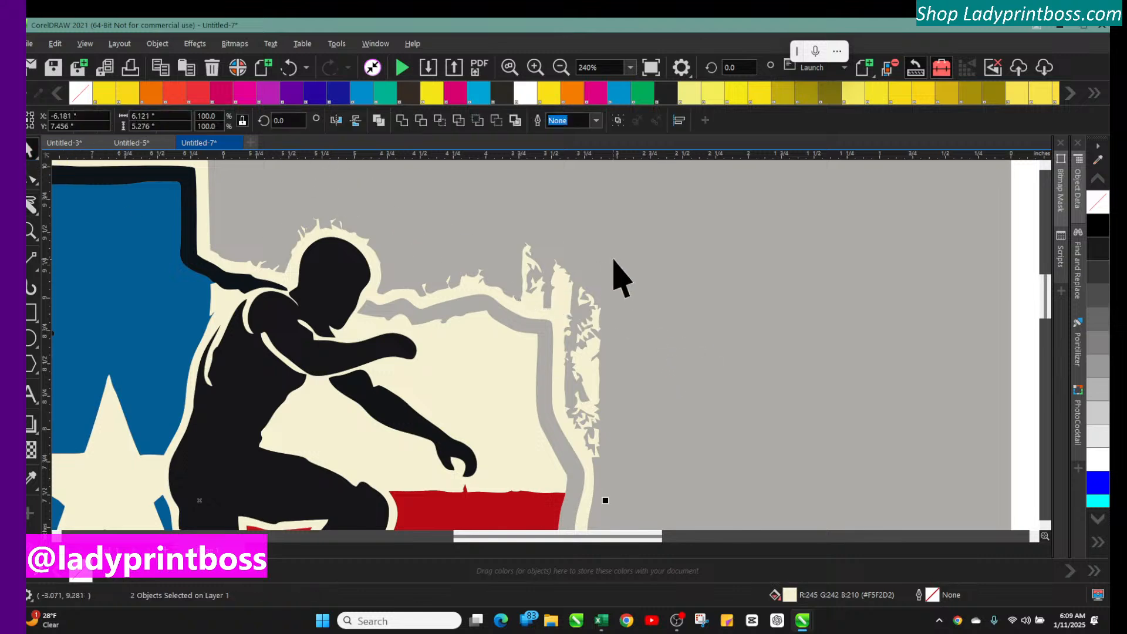
pyautogui.click(702, 259)
pyautogui.click(525, 264)
pyautogui.press('Delete')
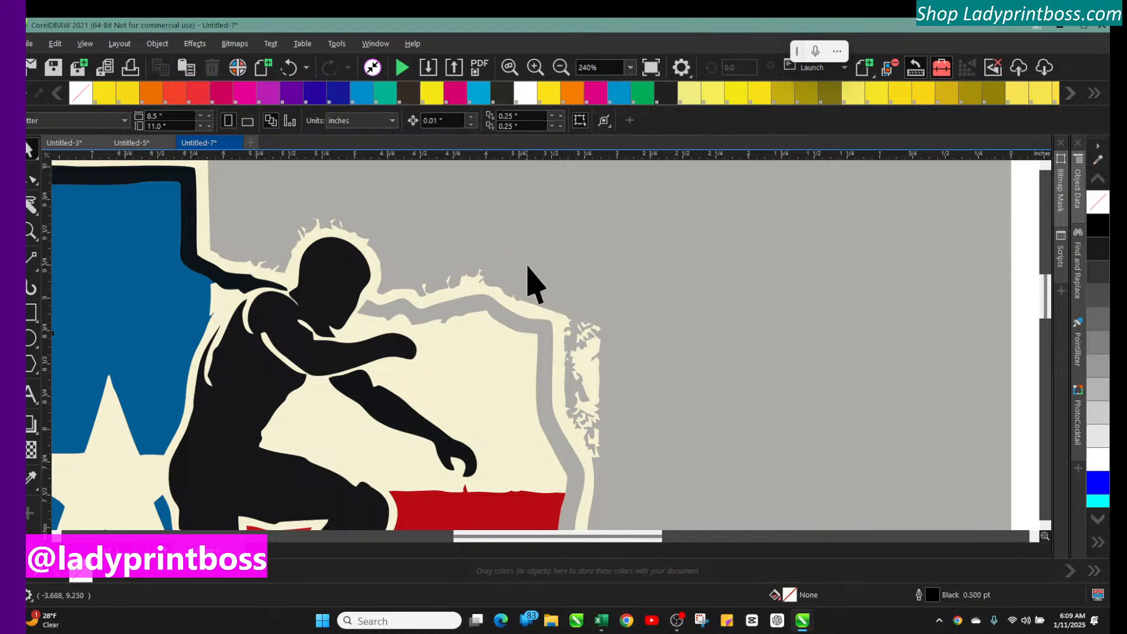
# Step: Cut the cream outline with the Knife tool along the upper part of the jagged fragments on its right side
pyautogui.click(585, 333)
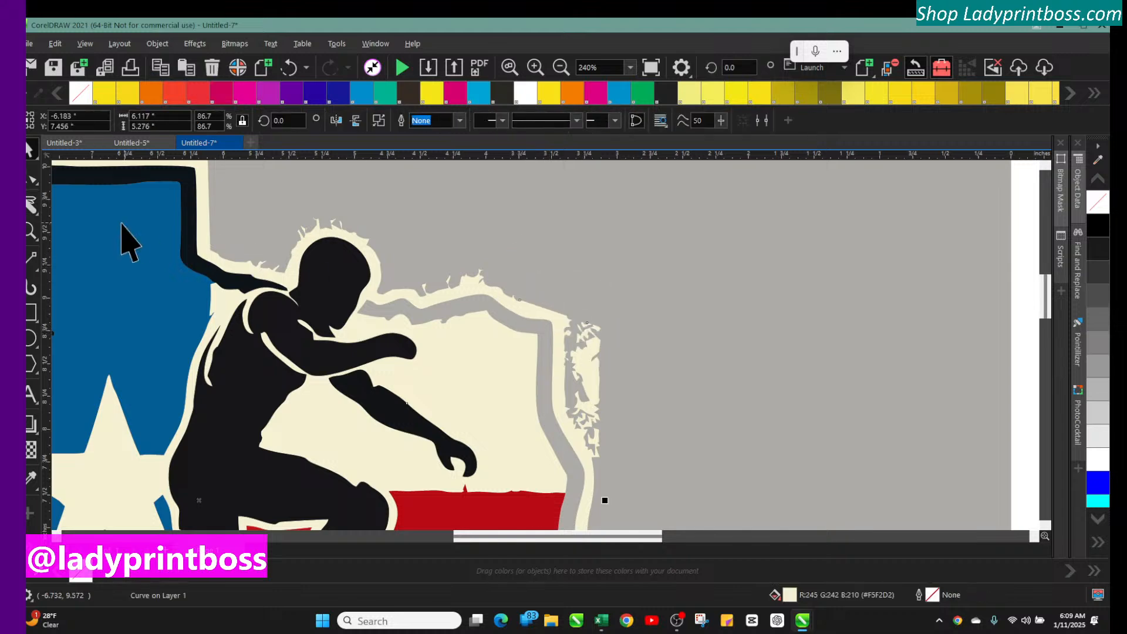
pyautogui.click(33, 214)
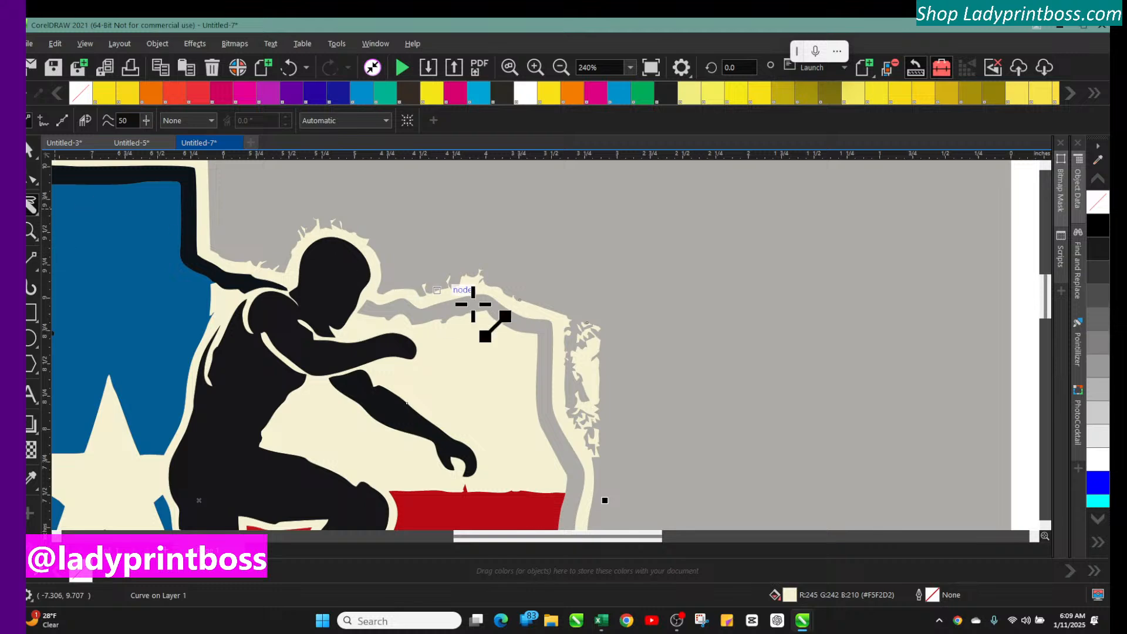
pyautogui.moveTo(571, 304); pyautogui.dragTo(568, 402)
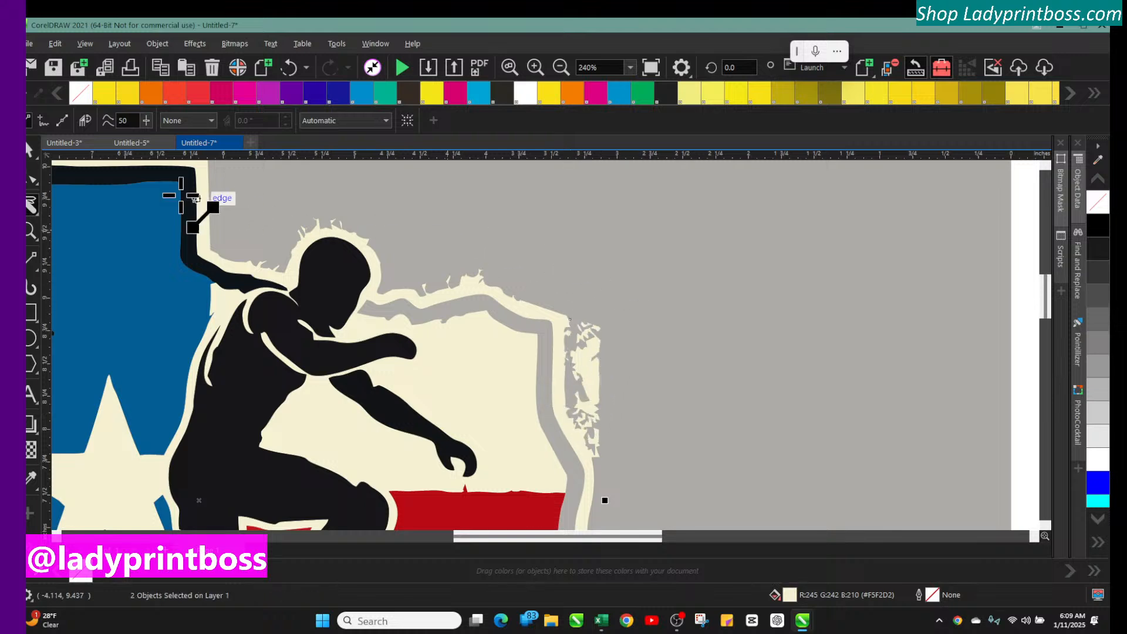
pyautogui.click(30, 149)
# Step: Reselect the cream outline and continue the knife cut below, along the lower part of the right-side jagged fragments
pyautogui.click(674, 352)
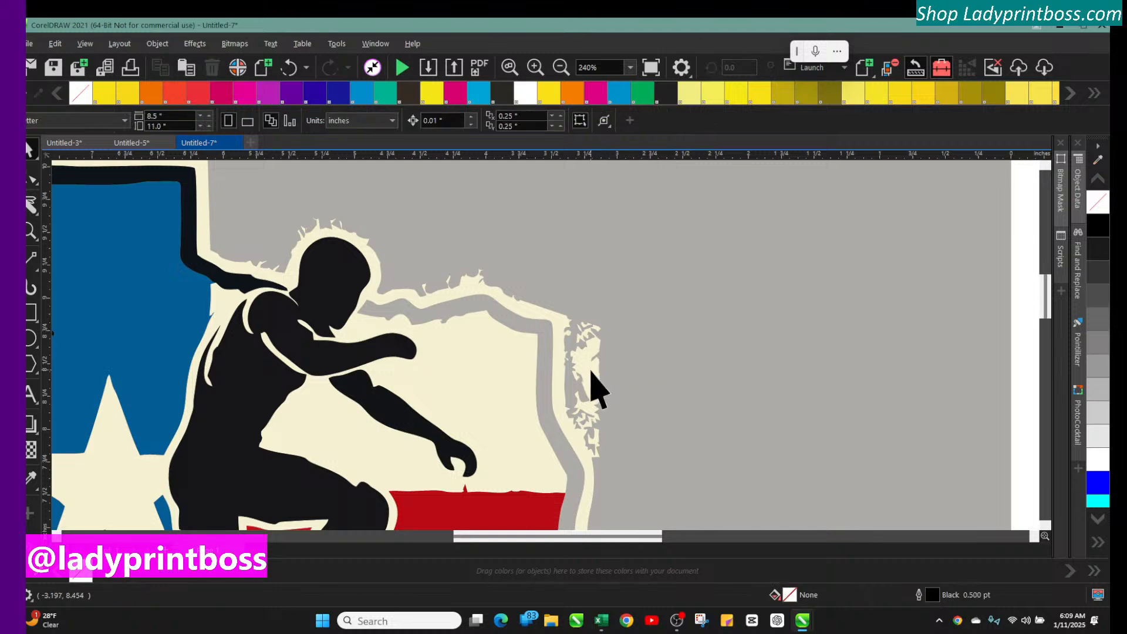
pyautogui.click(589, 371)
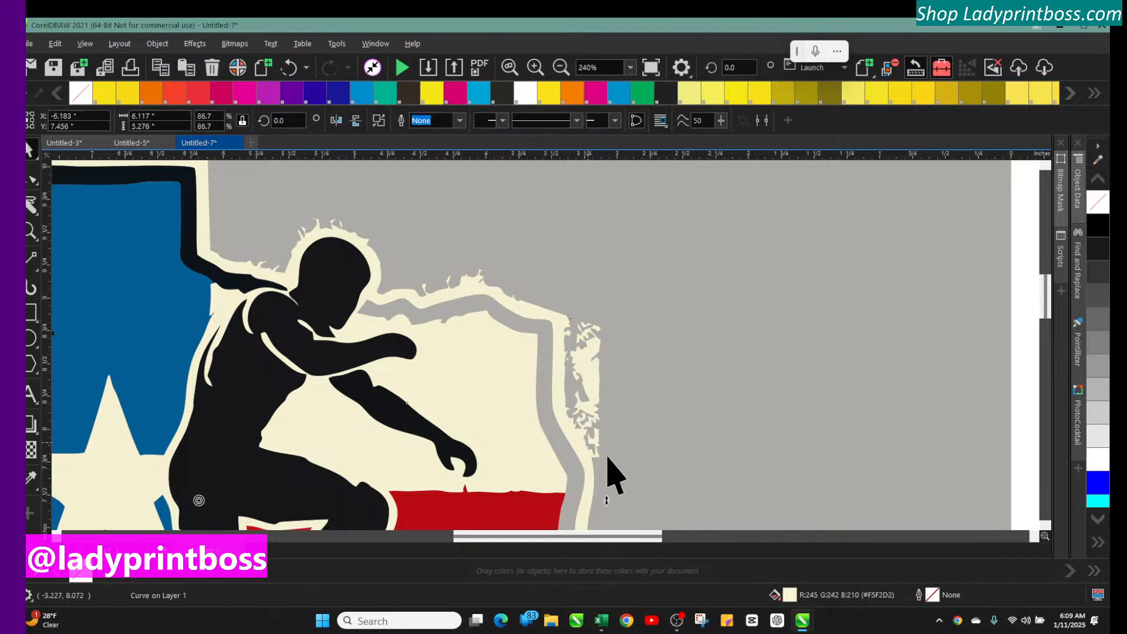
pyautogui.click(29, 206)
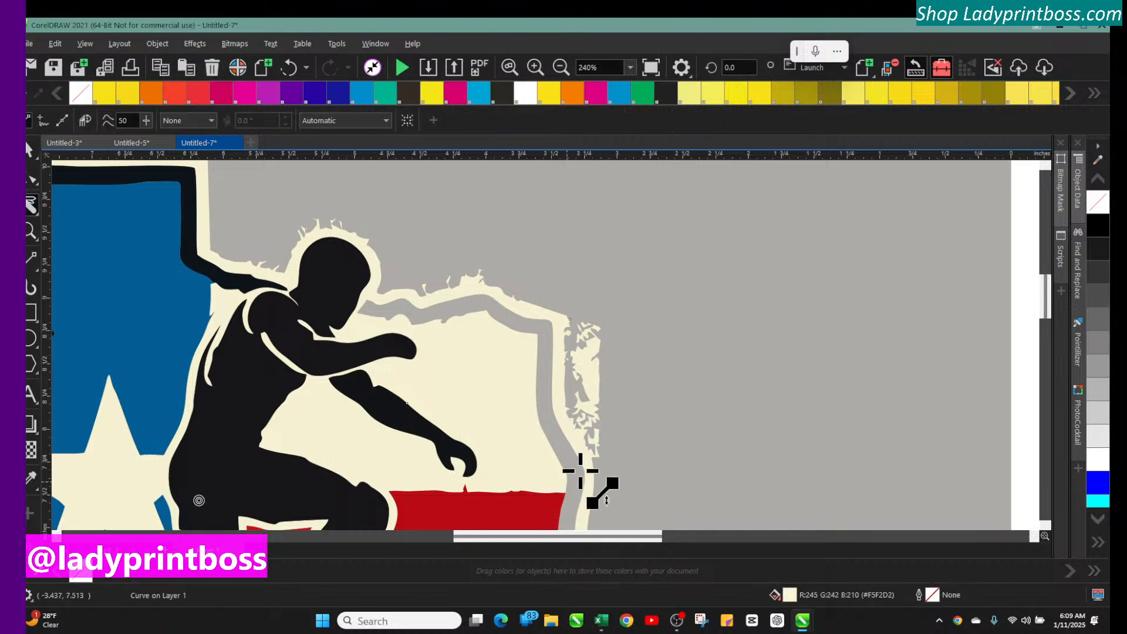
pyautogui.moveTo(573, 413); pyautogui.dragTo(606, 485)
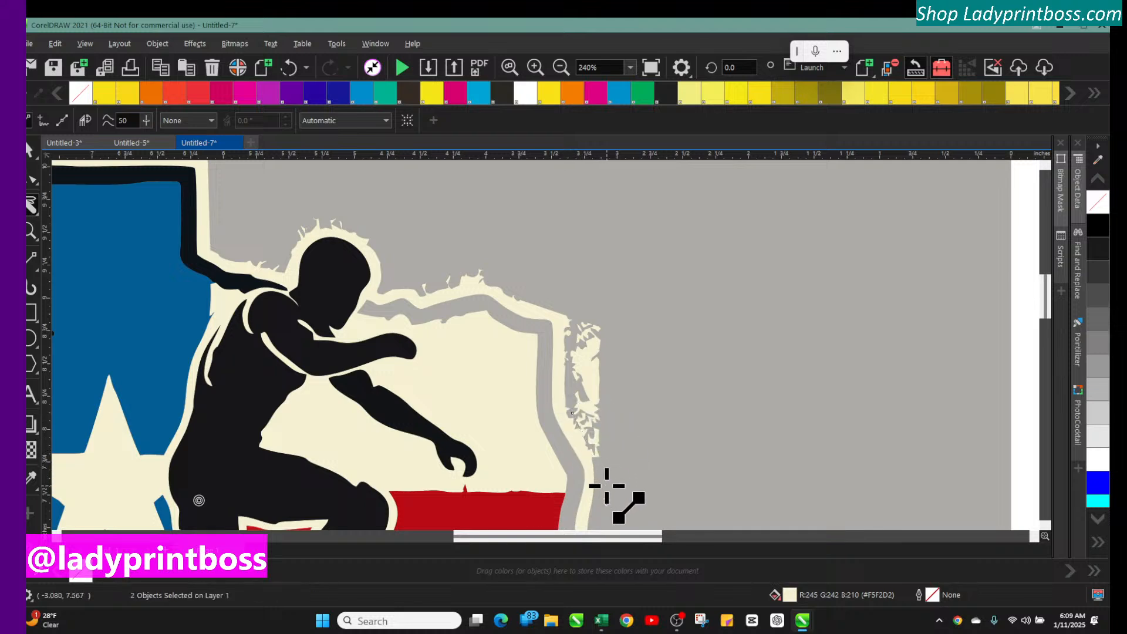
# Step: Delete the two cut-off pieces of jagged cream texture beside the outline's right edge
pyautogui.click(29, 150)
pyautogui.click(664, 351)
pyautogui.click(587, 355)
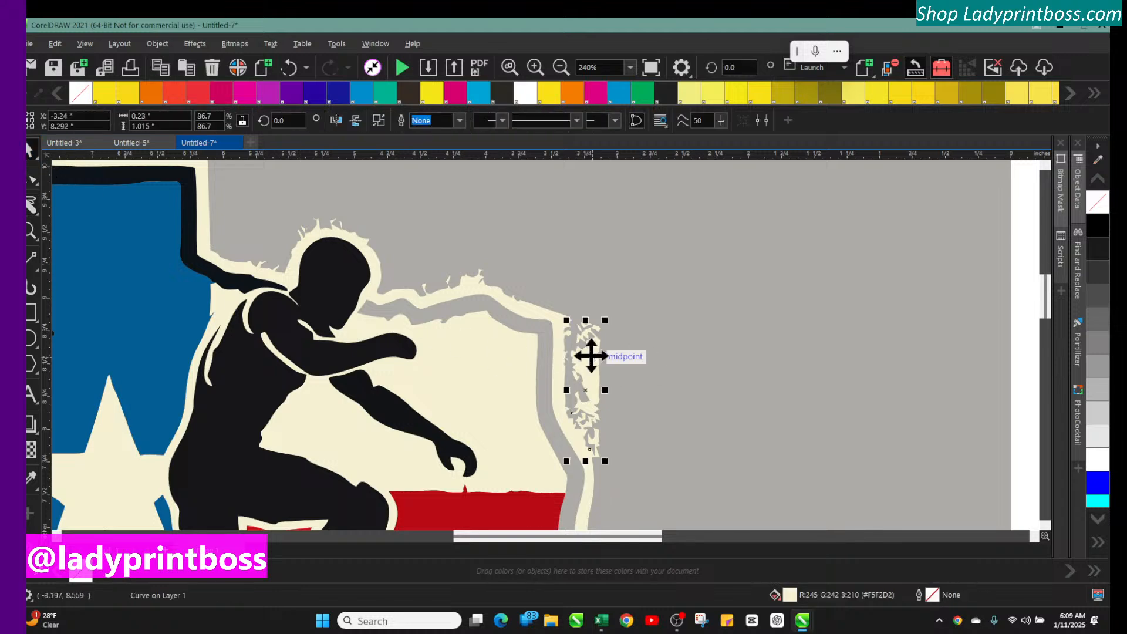
pyautogui.press('Delete')
pyautogui.click(584, 326)
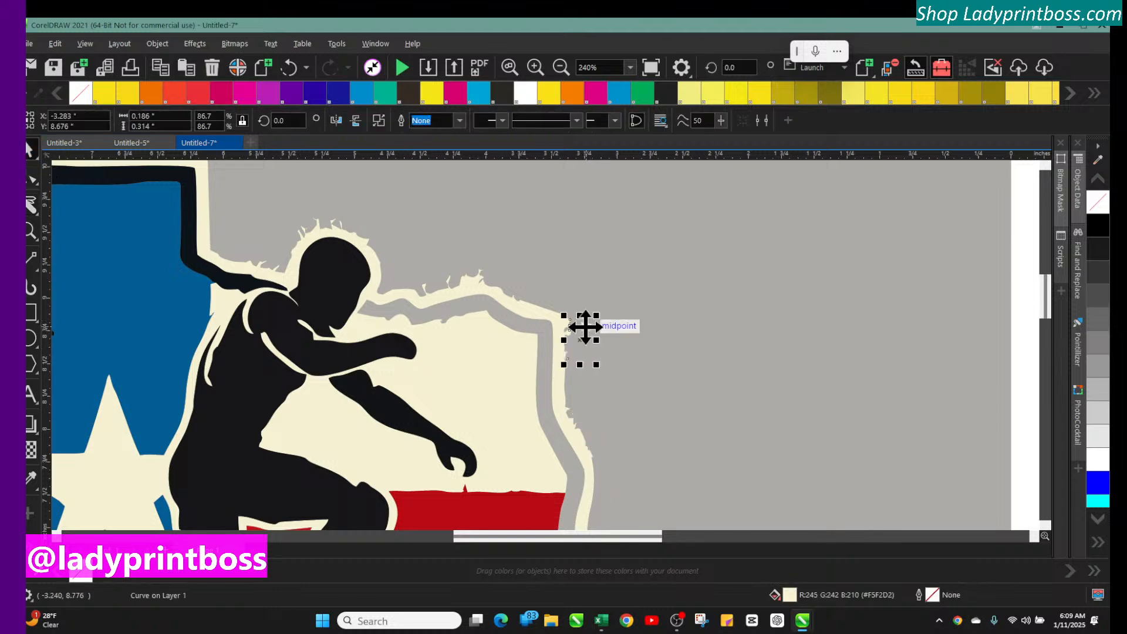
pyautogui.press('Delete')
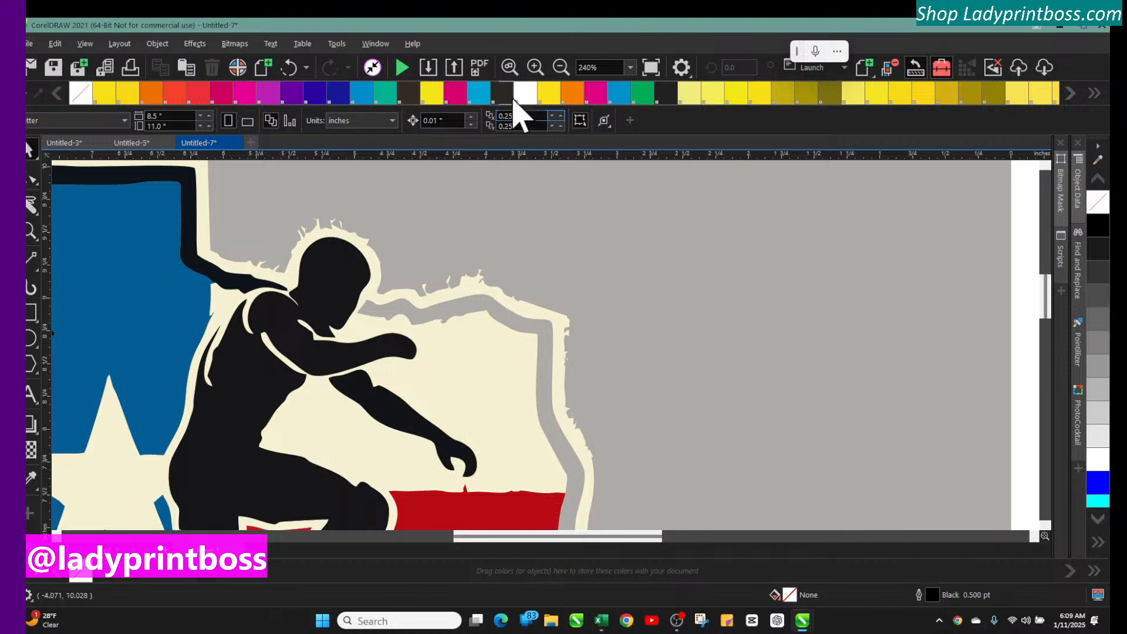
pyautogui.click(562, 71)
pyautogui.click(565, 75)
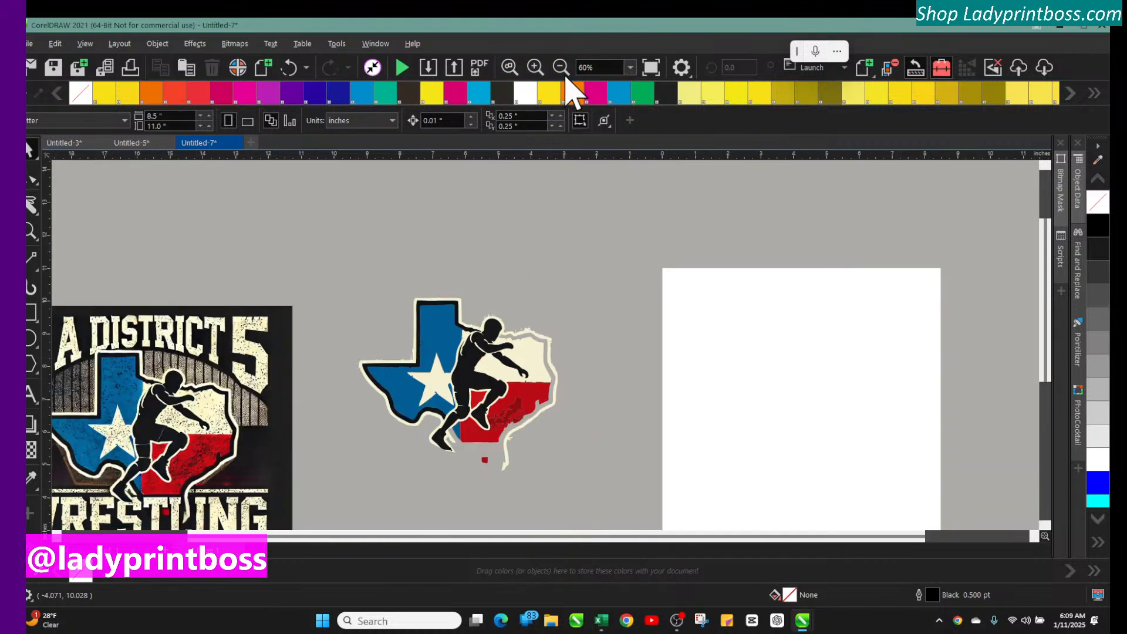
# Step: Move the whole traced Texas wrestler graphic onto the blank page and group all its objects
pyautogui.moveTo(355, 272); pyautogui.dragTo(602, 513)
pyautogui.moveTo(446, 373); pyautogui.dragTo(793, 380)
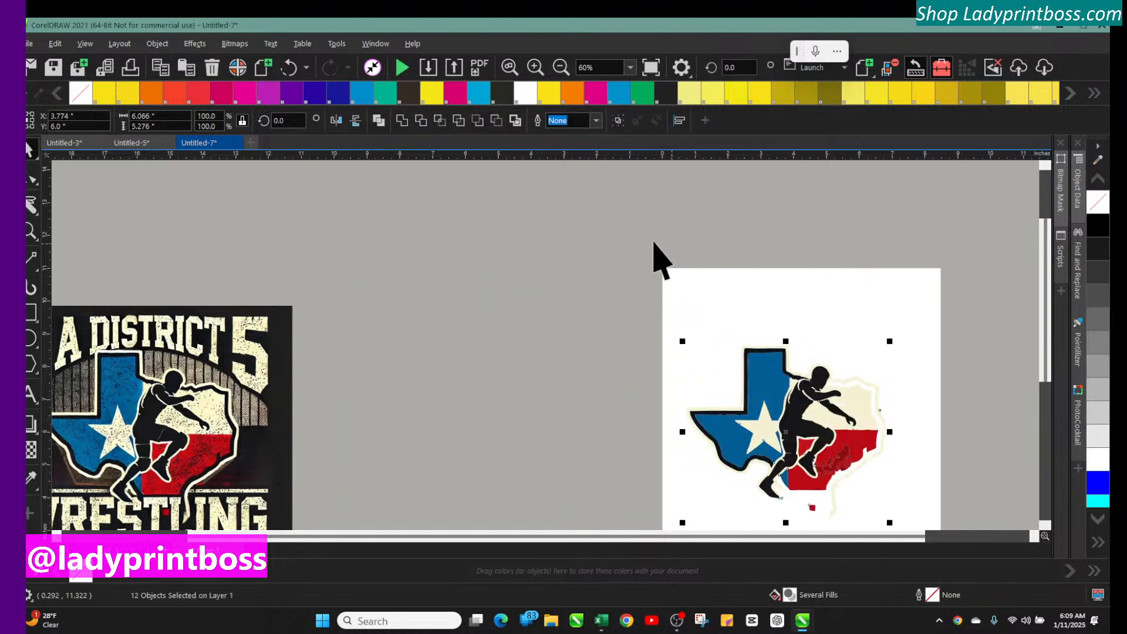
pyautogui.click(157, 45)
pyautogui.moveTo(226, 317)
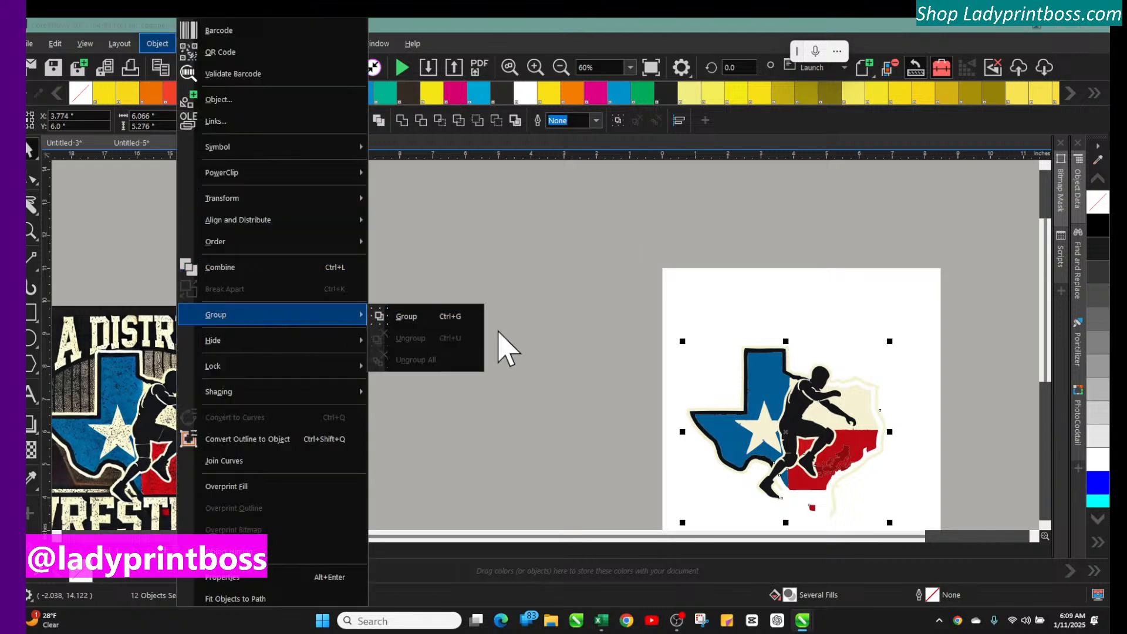
pyautogui.click(405, 320)
pyautogui.moveTo(675, 537); pyautogui.dragTo(779, 526)
pyautogui.click(982, 382)
pyautogui.scroll(-3, 990, 399)
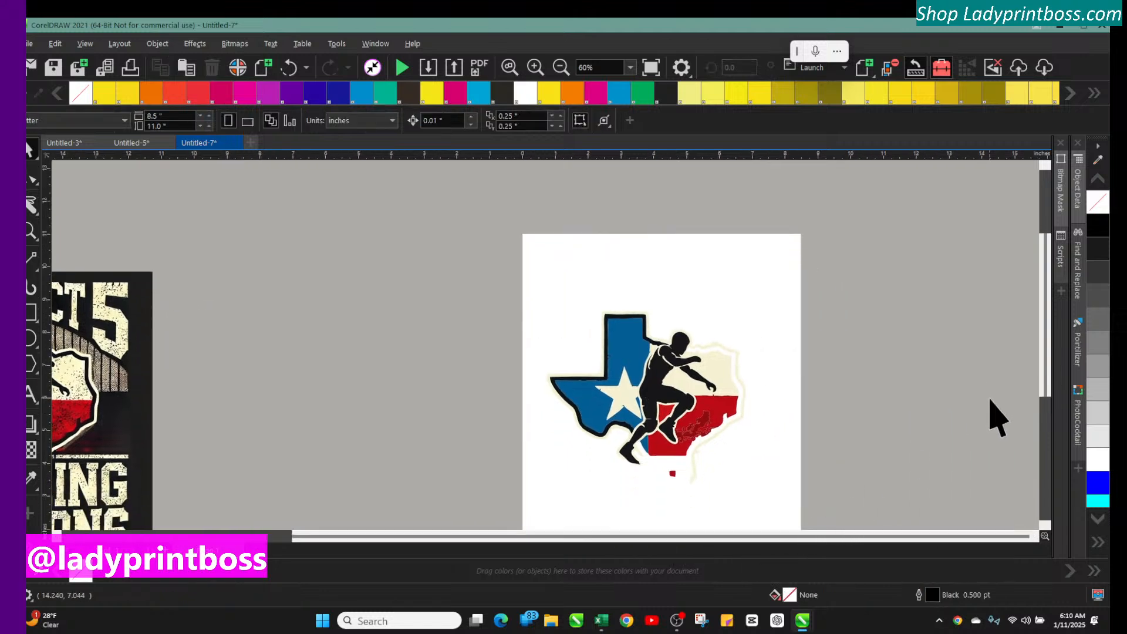
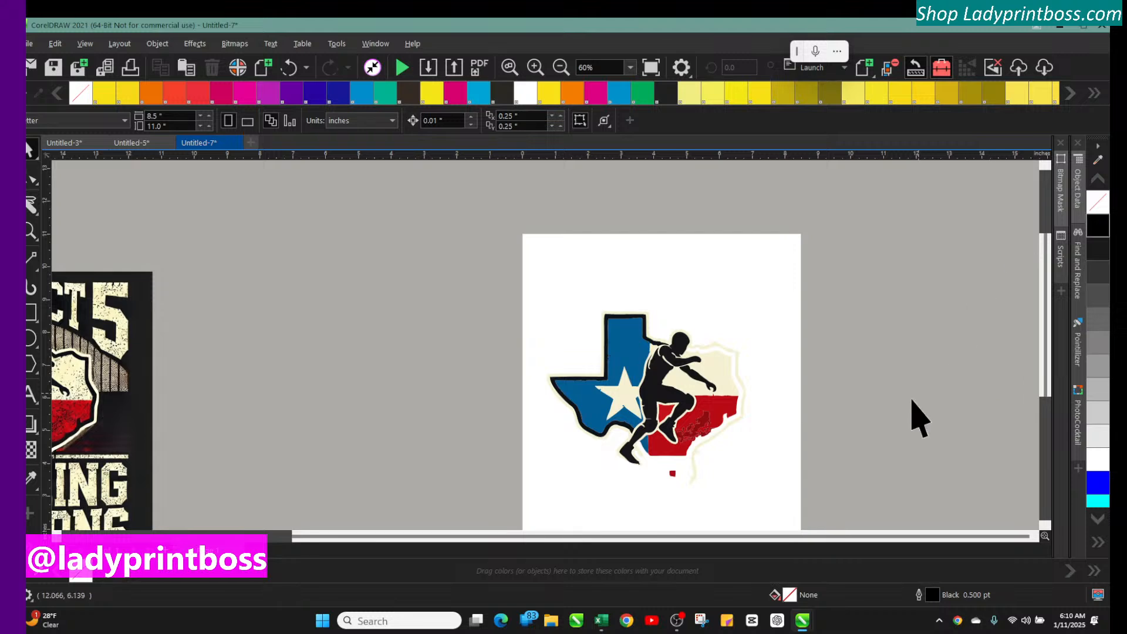
# Step: Move the original wrestling champions bitmap close beside the page's left edge as a layout reference
pyautogui.click(1036, 535)
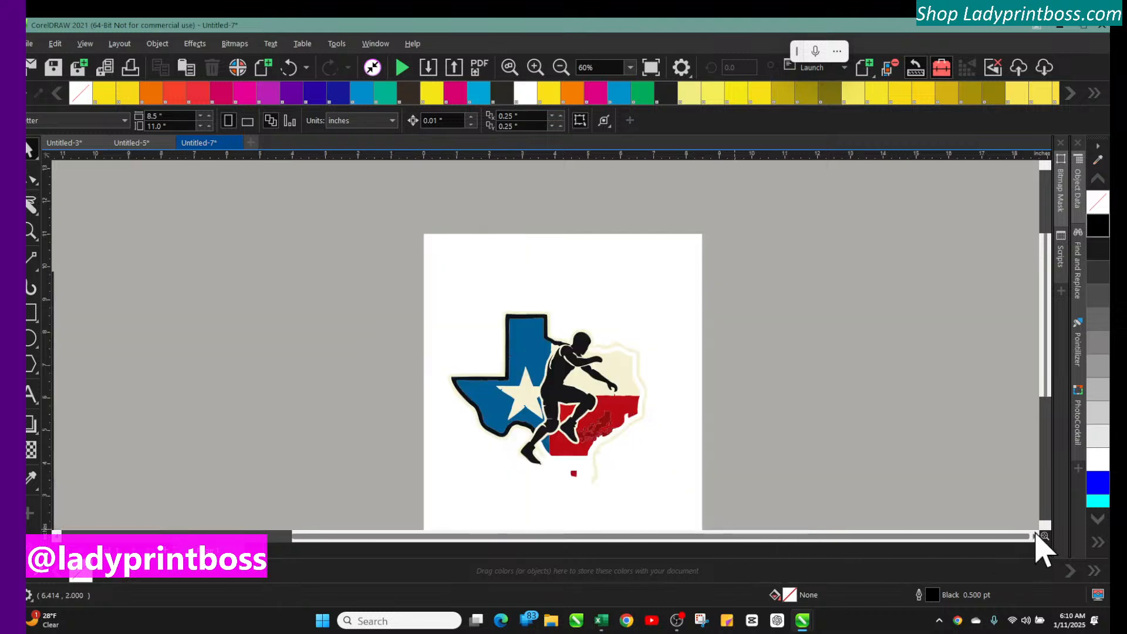
pyautogui.click(1036, 536)
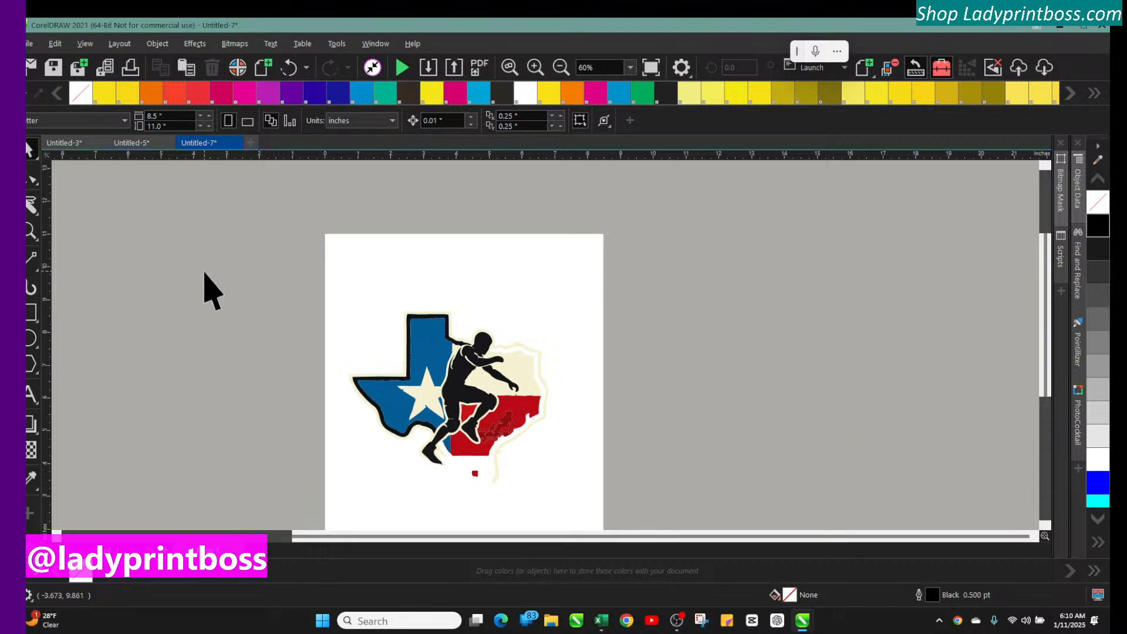
pyautogui.moveTo(316, 538); pyautogui.dragTo(250, 538)
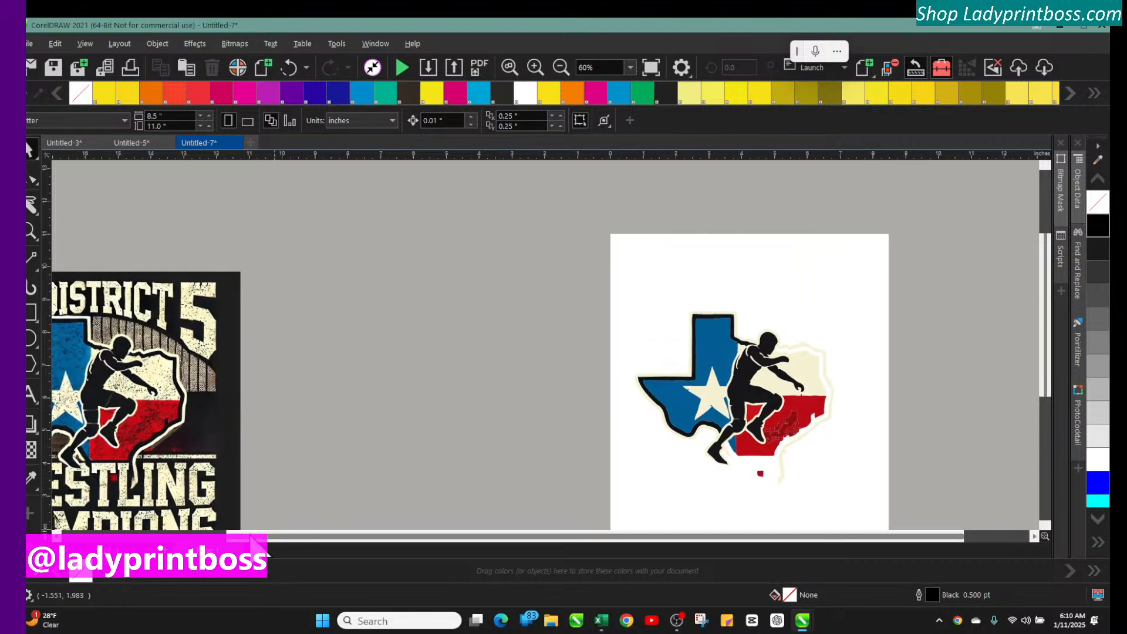
pyautogui.moveTo(106, 354); pyautogui.dragTo(416, 306)
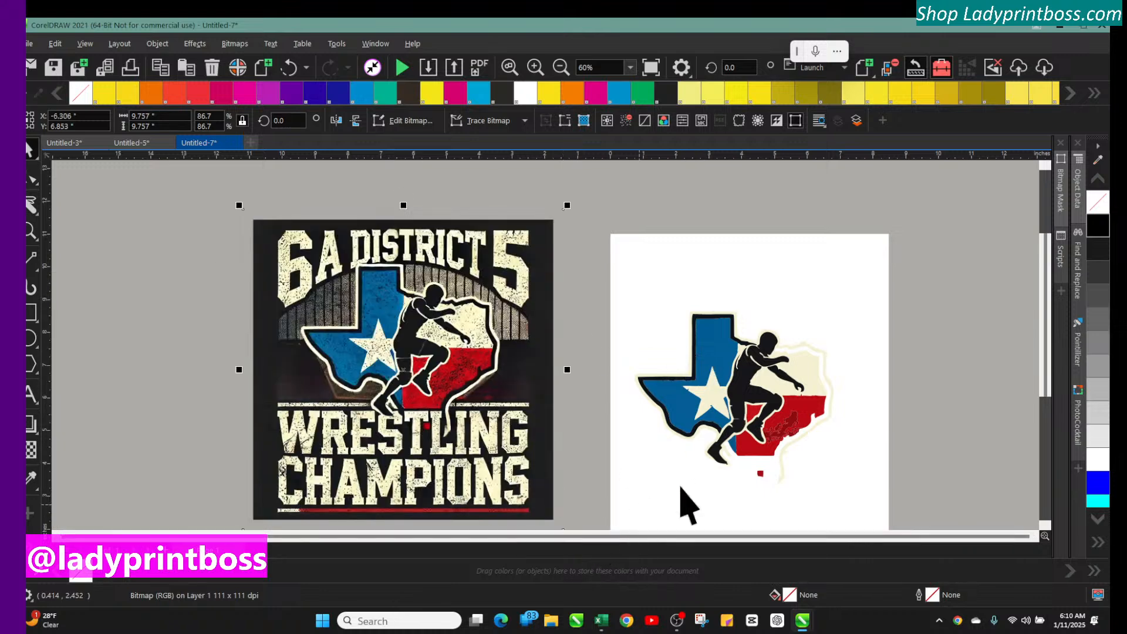
pyautogui.moveTo(1046, 302)
pyautogui.mouseDown()
pyautogui.moveTo(1042, 338)
pyautogui.moveTo(1039, 315)
pyautogui.mouseUp()
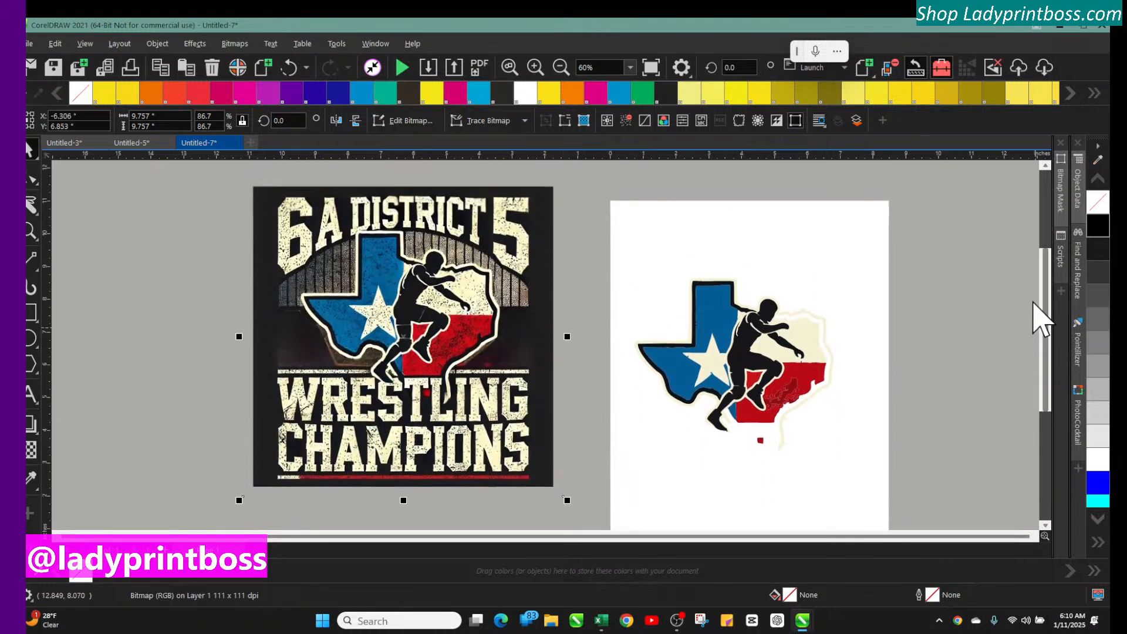
pyautogui.moveTo(346, 253); pyautogui.dragTo(341, 299)
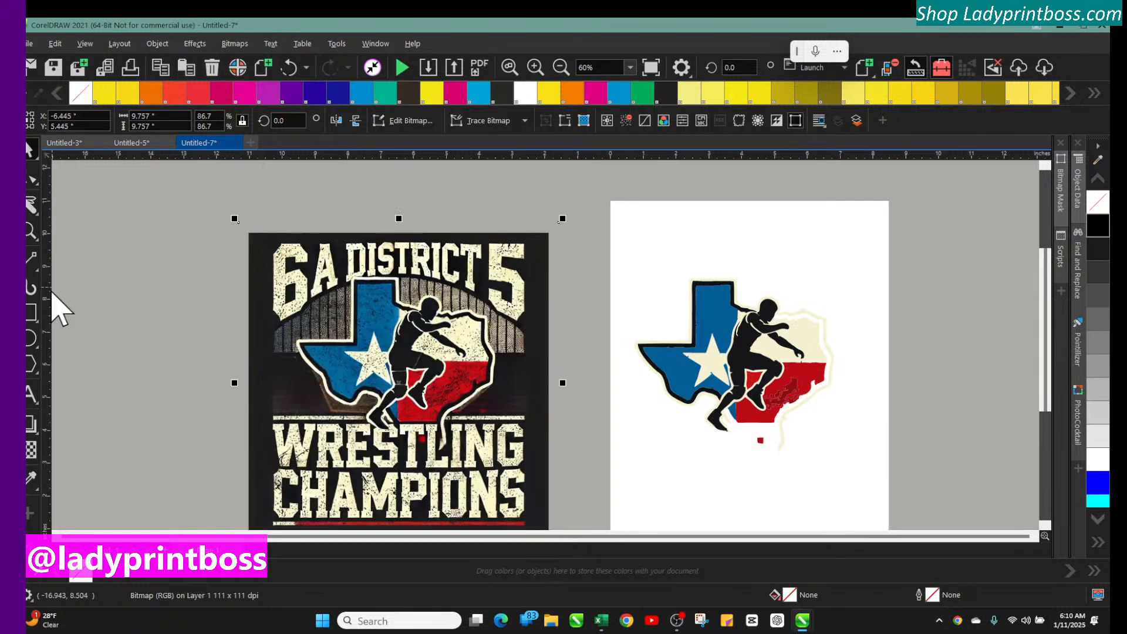
# Step: Add the text "6a district 5" above the Texas graphic and enlarge it to about 6.7 inches wide
pyautogui.click(31, 394)
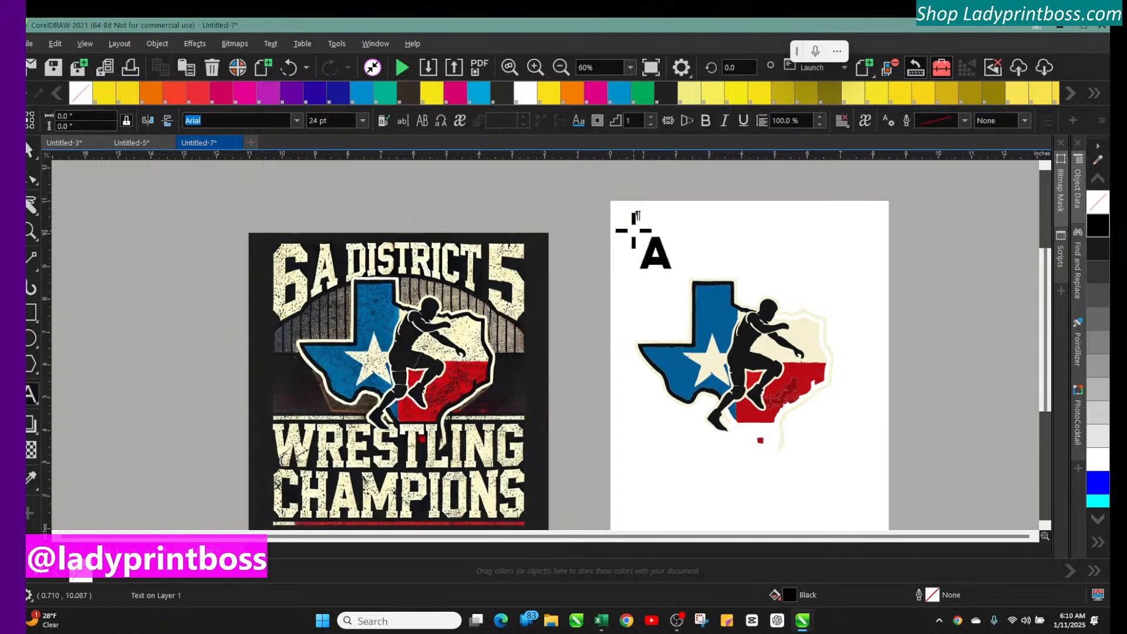
pyautogui.write('6a district 5')
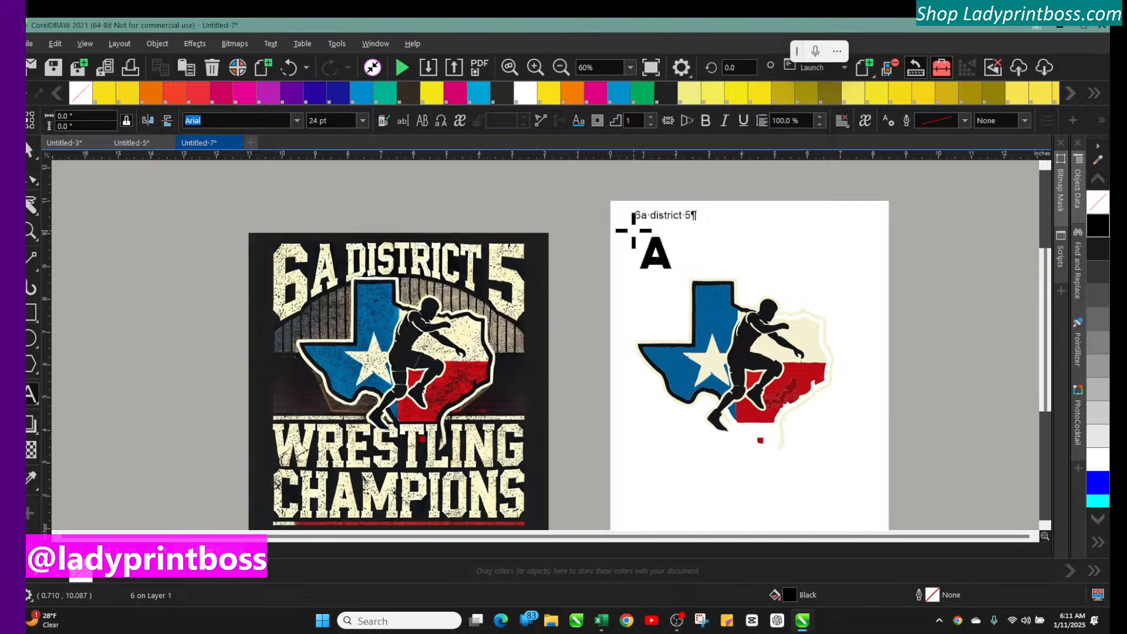
pyautogui.moveTo(696, 223); pyautogui.dragTo(860, 266)
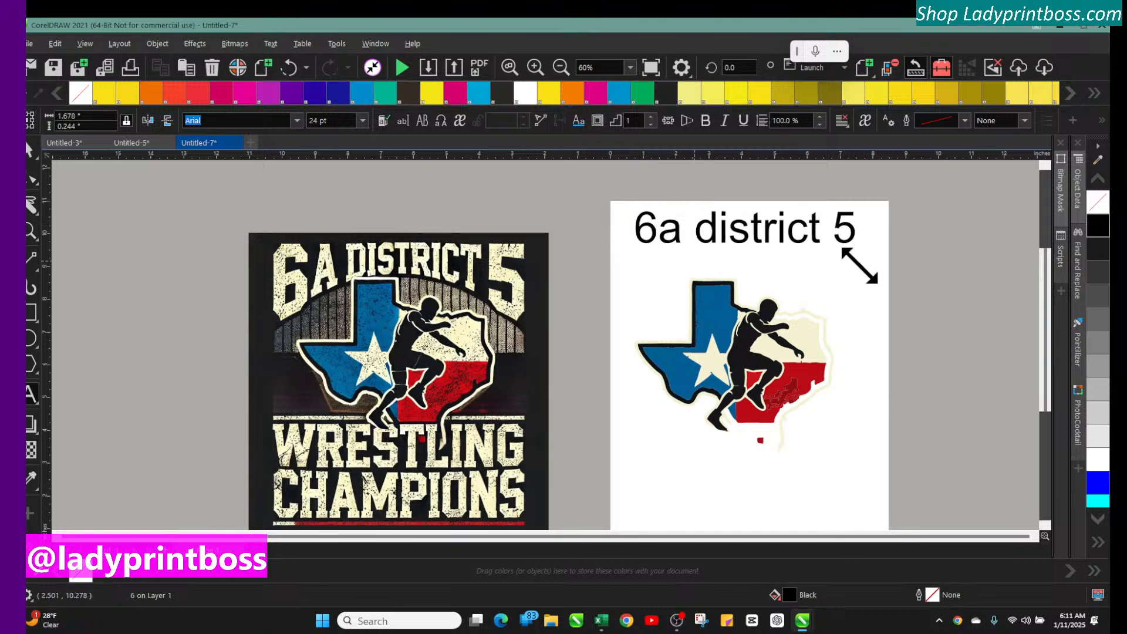
# Step: Convert the "6a district 5" text to uppercase
pyautogui.click(637, 234)
pyautogui.moveTo(636, 234); pyautogui.dragTo(863, 230)
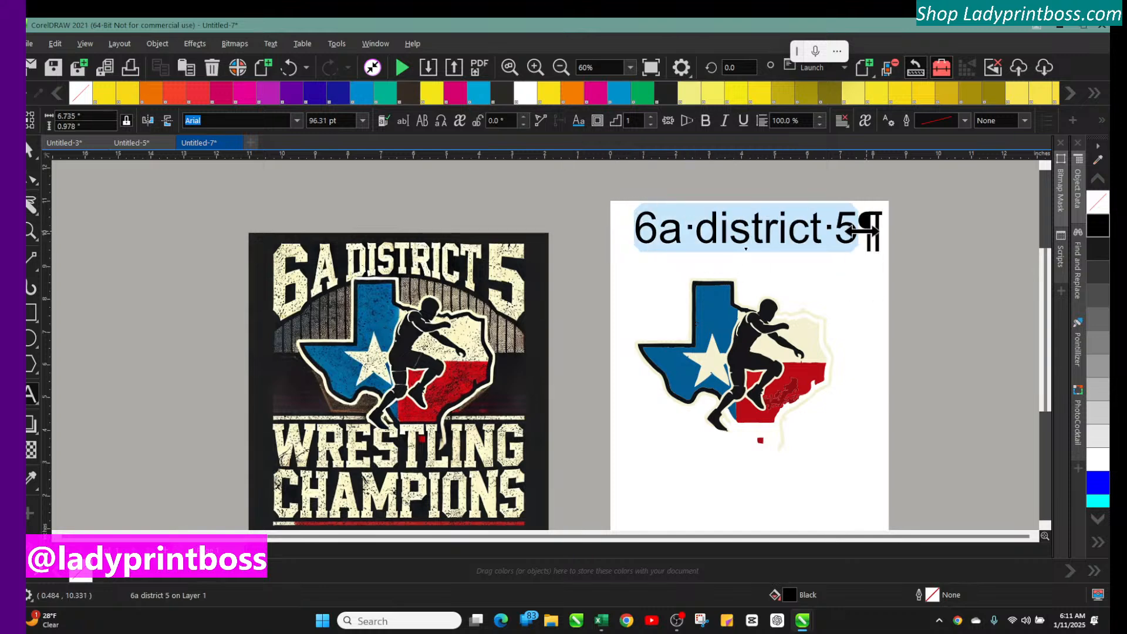
pyautogui.rightClick(838, 225)
pyautogui.moveTo(886, 428)
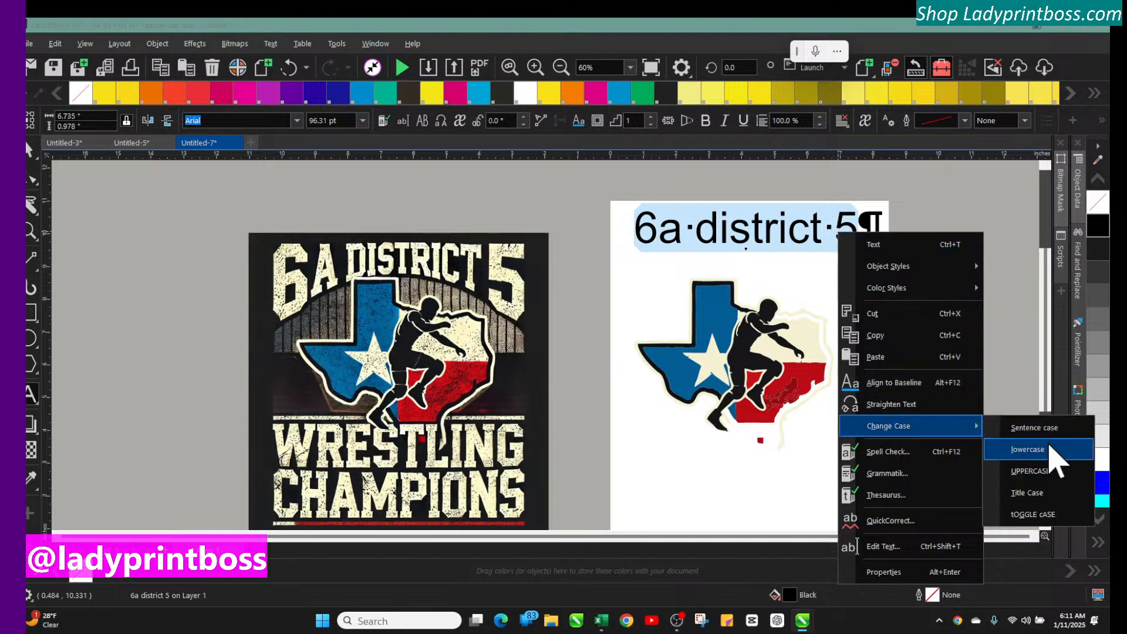
pyautogui.click(1033, 471)
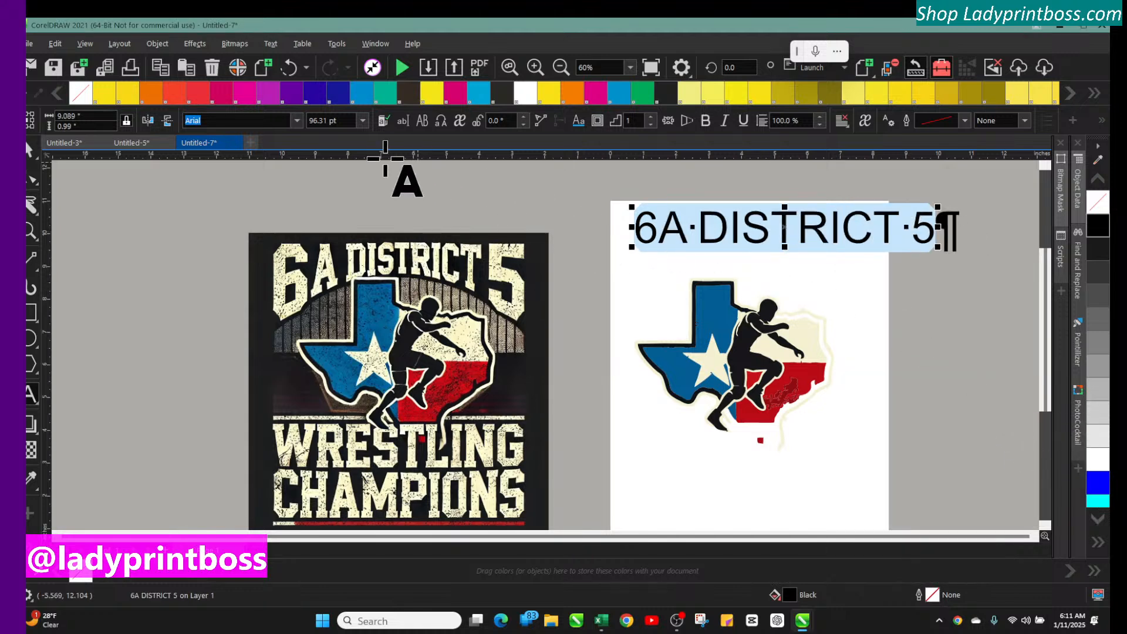
# Step: Add the text "wrestling champions" on two lines below the graphic and enlarge it to about 6.8 inches wide
pyautogui.click(666, 489)
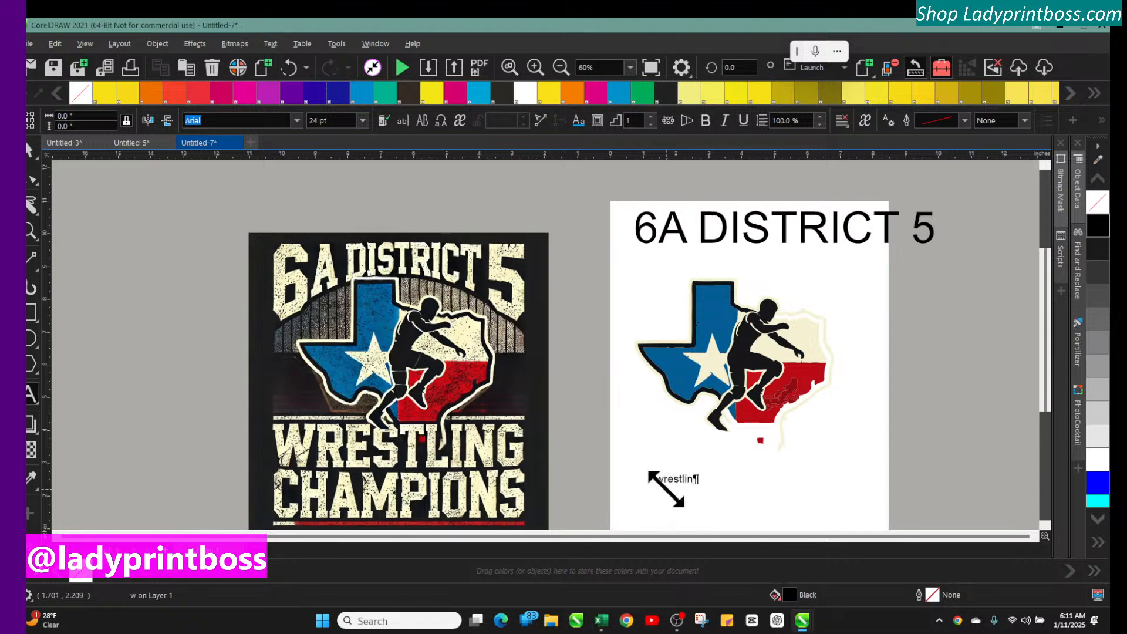
pyautogui.write('wrestling champions')
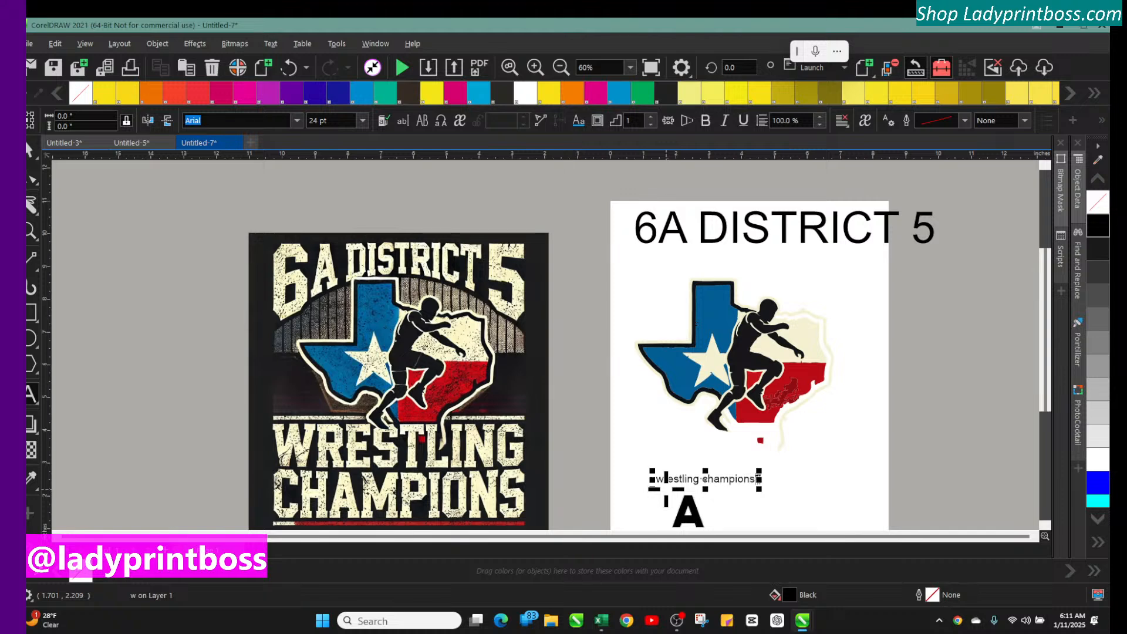
pyautogui.click(704, 481)
pyautogui.press('Return')
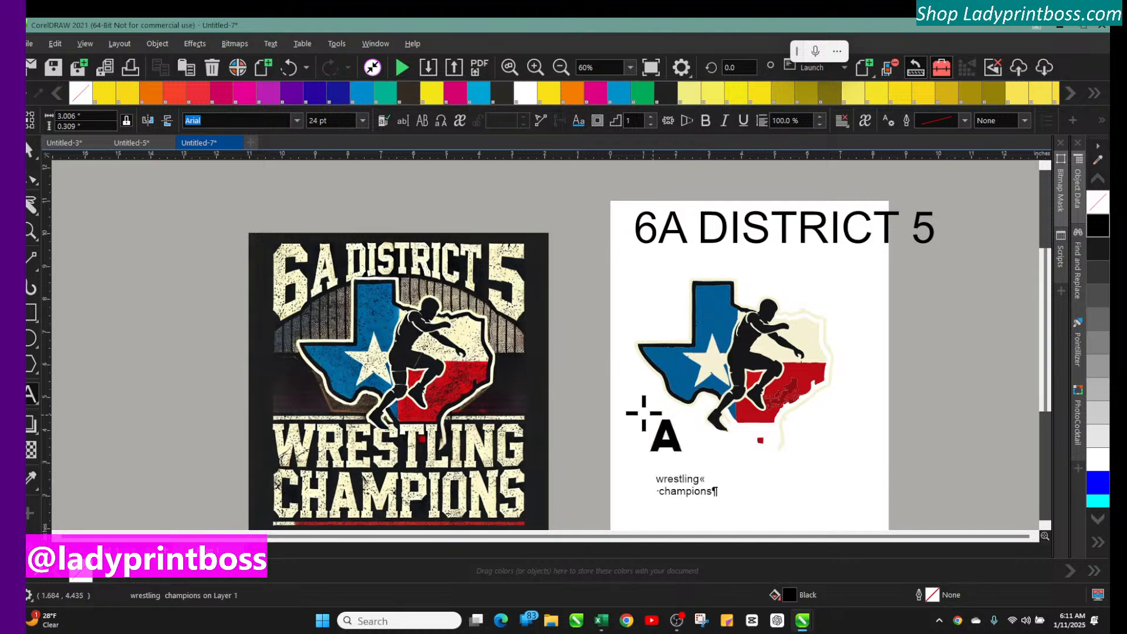
pyautogui.scroll(-1, 885, 393)
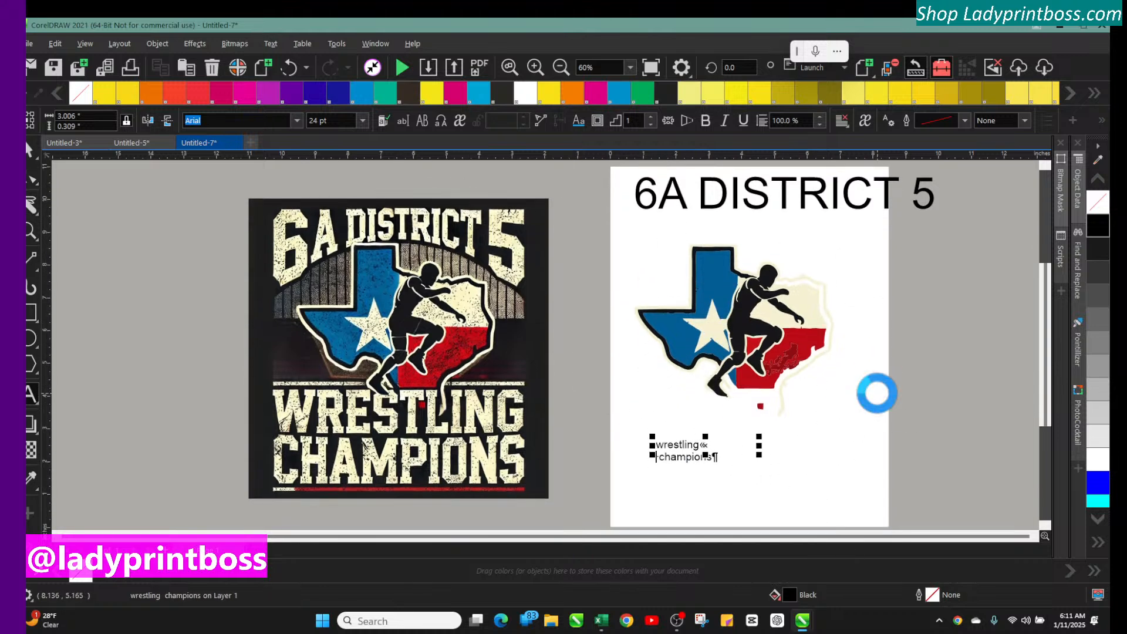
pyautogui.click(30, 150)
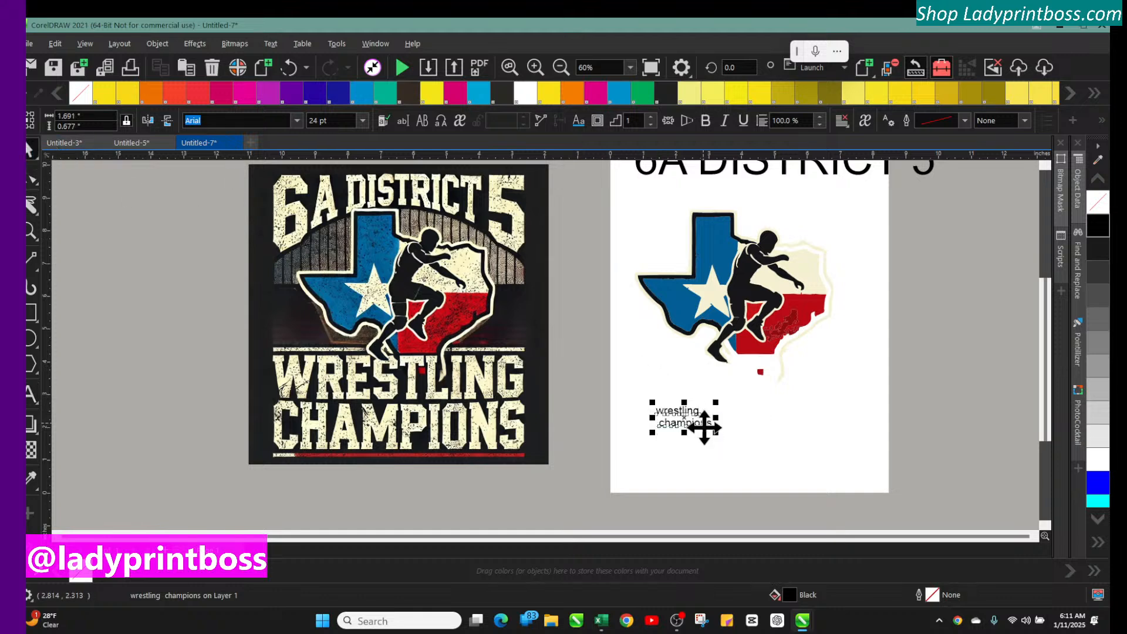
pyautogui.moveTo(722, 439); pyautogui.dragTo(883, 510)
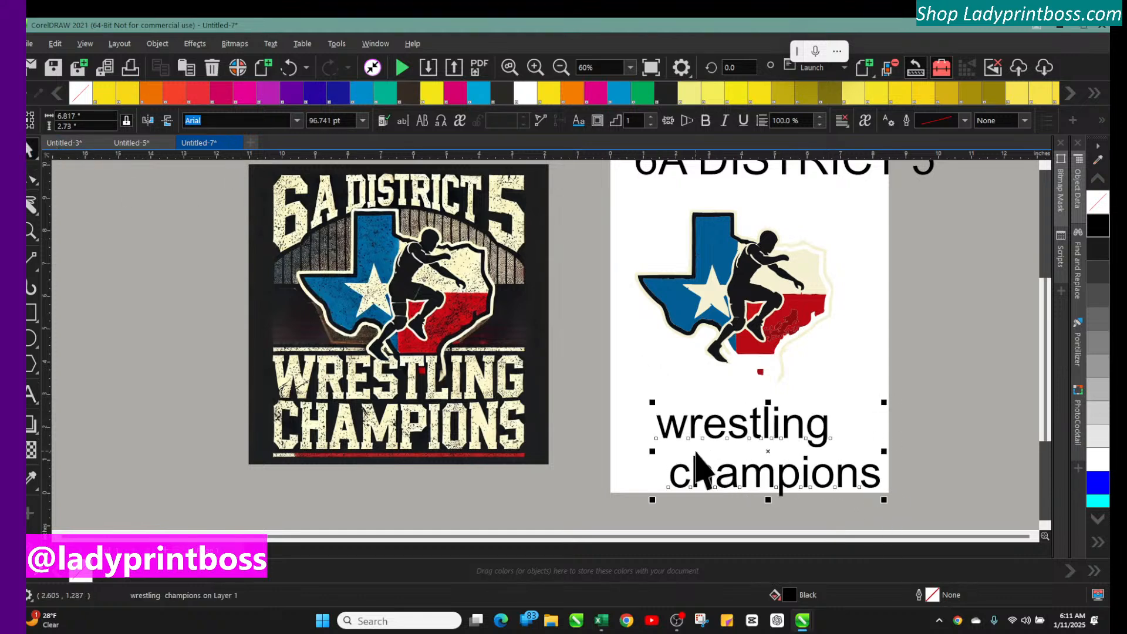
# Step: Remove the leading space before "champions" and convert both lines of that text to uppercase
pyautogui.doubleClick(680, 429)
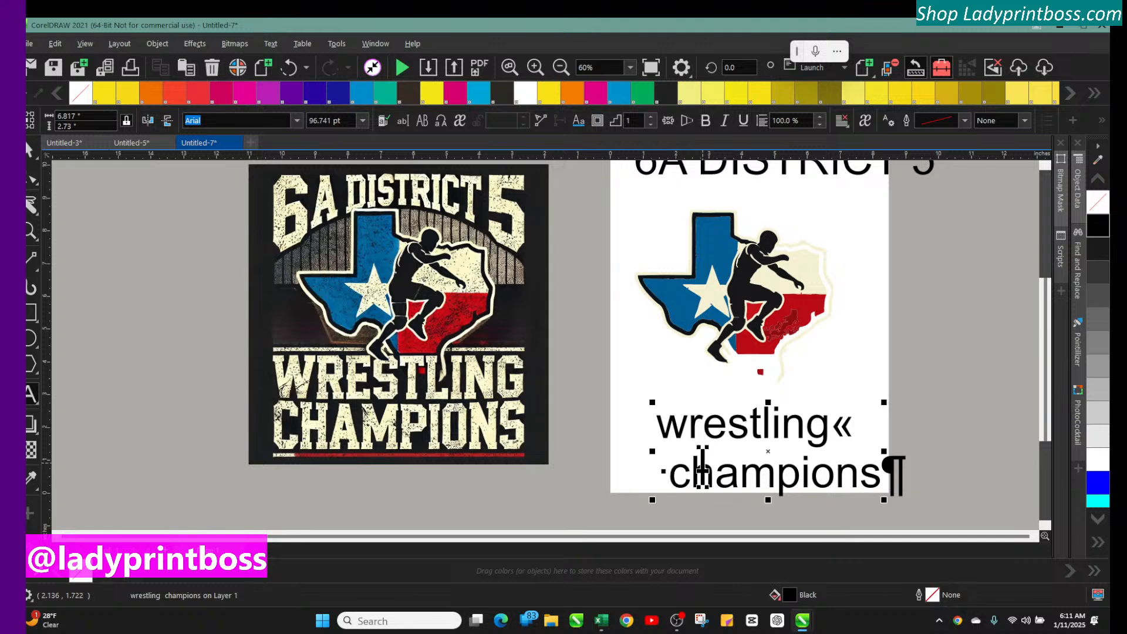
pyautogui.press('BackSpace')
pyautogui.moveTo(665, 434); pyautogui.dragTo(880, 483)
pyautogui.rightClick(785, 452)
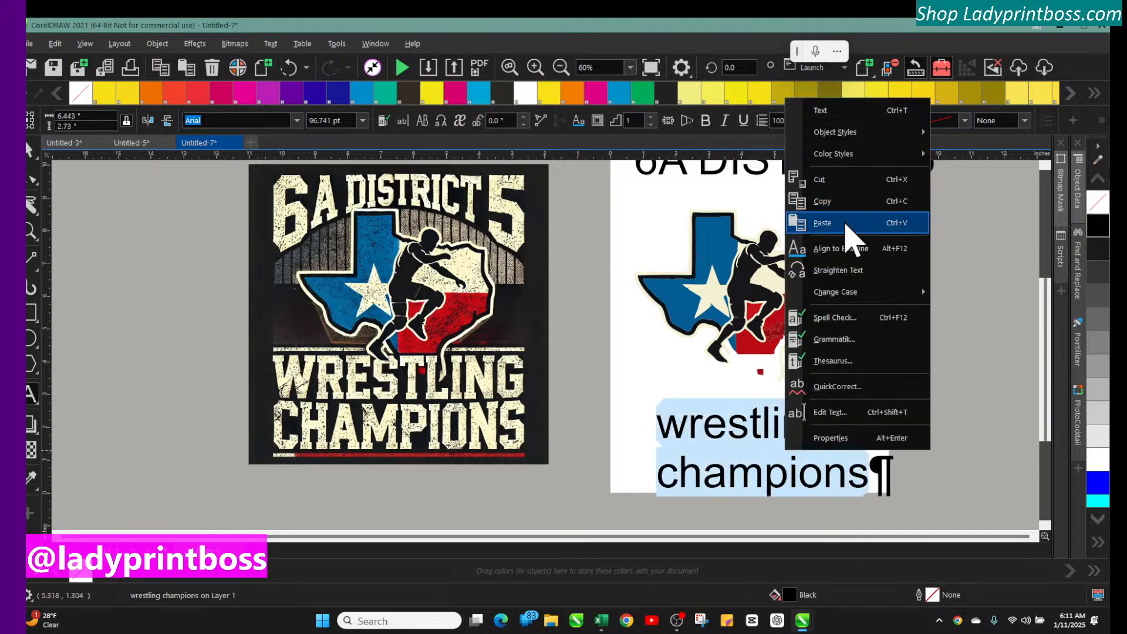
pyautogui.moveTo(880, 293)
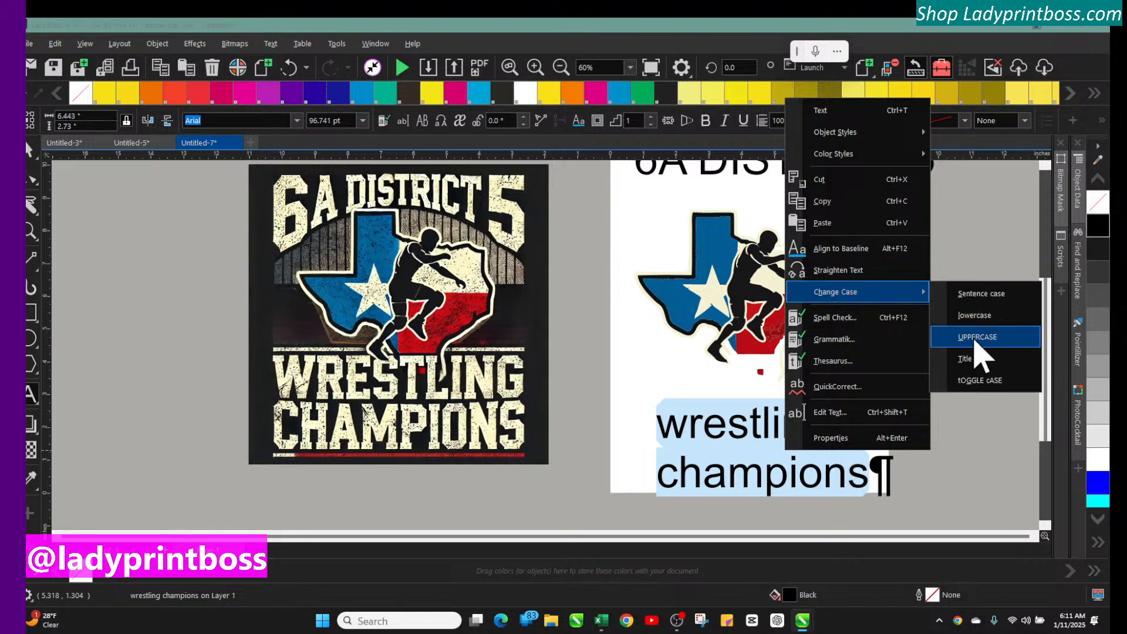
pyautogui.click(975, 339)
# Step: Move the "WRESTLING CHAMPIONS" text within the page edges and scale "6A DISTRICT 5" to about 8.3 inches wide above the graphic
pyautogui.click(560, 69)
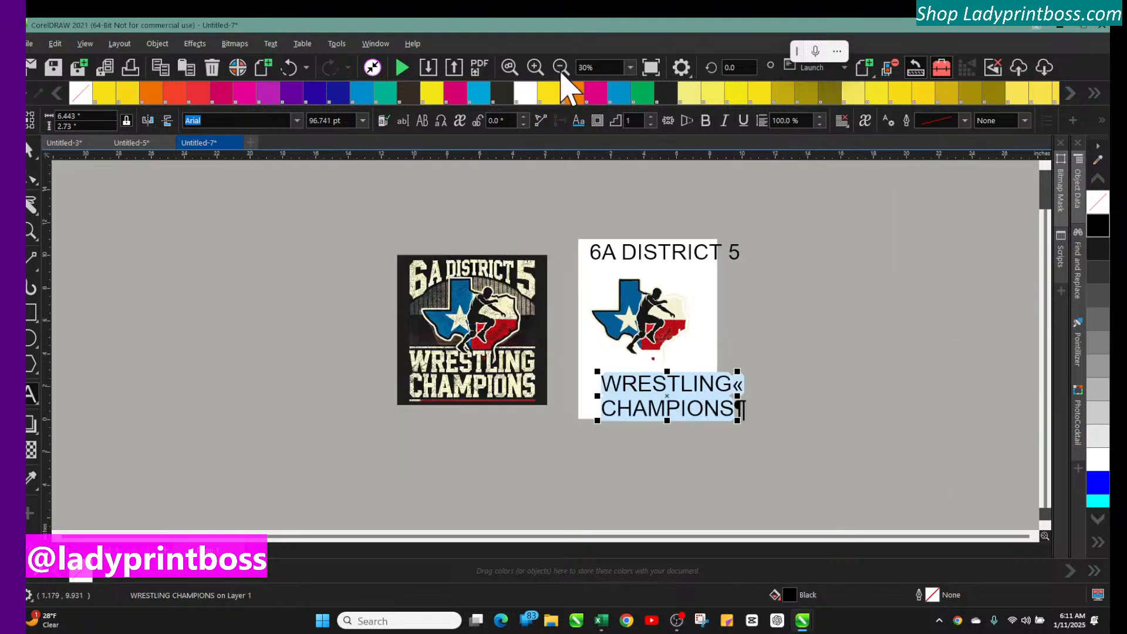
pyautogui.click(288, 304)
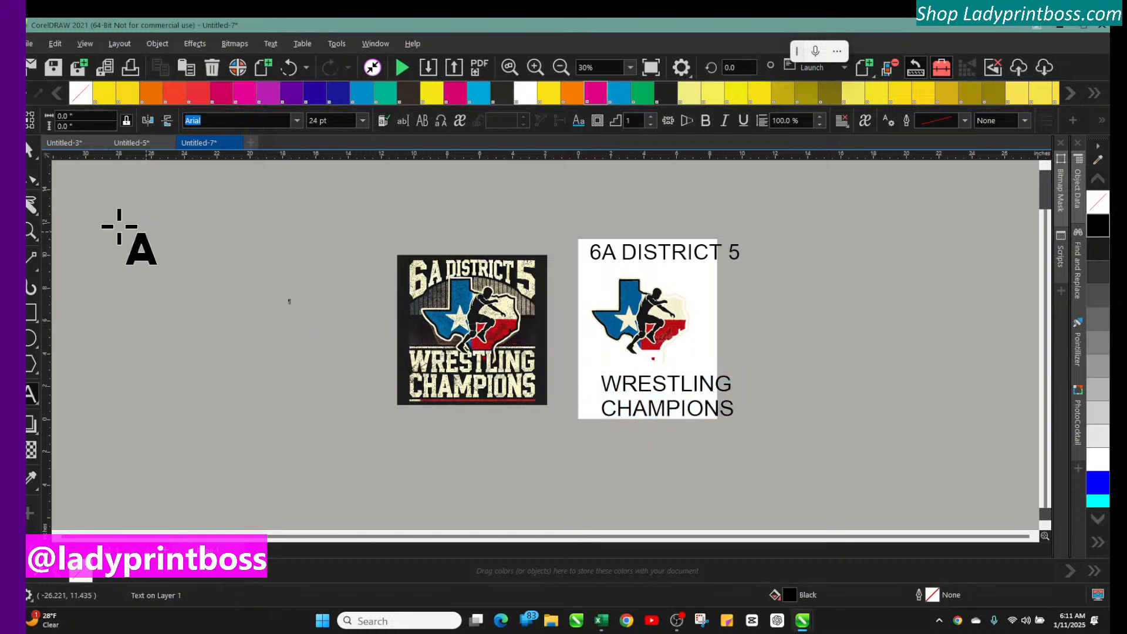
pyautogui.click(30, 150)
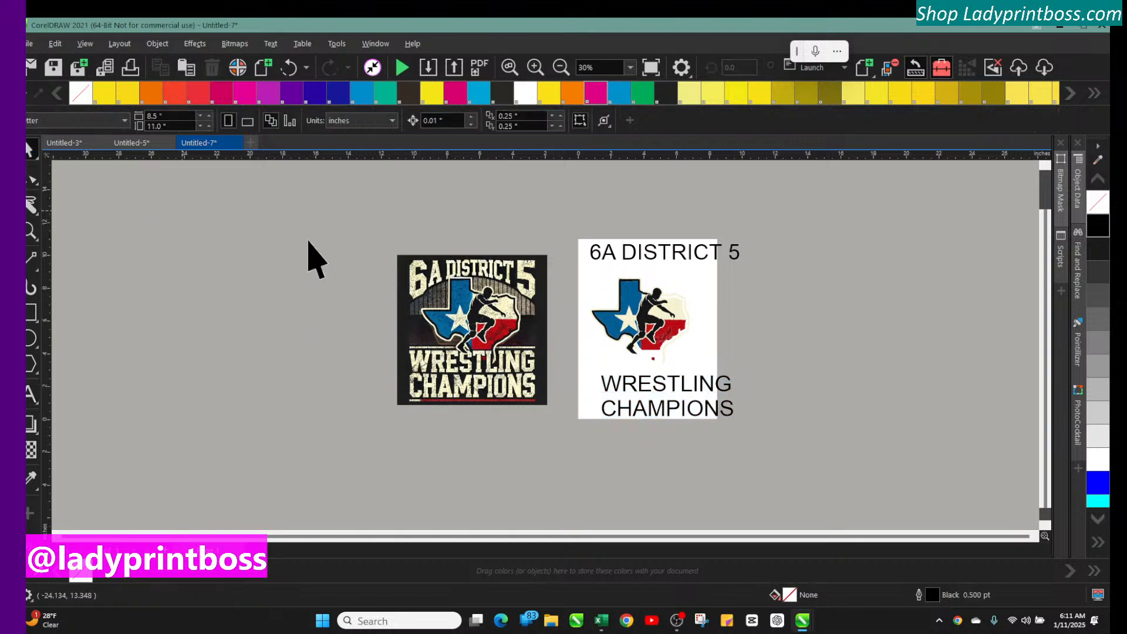
pyautogui.click(631, 402)
pyautogui.moveTo(634, 383)
pyautogui.mouseDown()
pyautogui.moveTo(639, 397)
pyautogui.moveTo(629, 365)
pyautogui.mouseUp()
pyautogui.click(685, 251)
pyautogui.moveTo(685, 251); pyautogui.dragTo(723, 247)
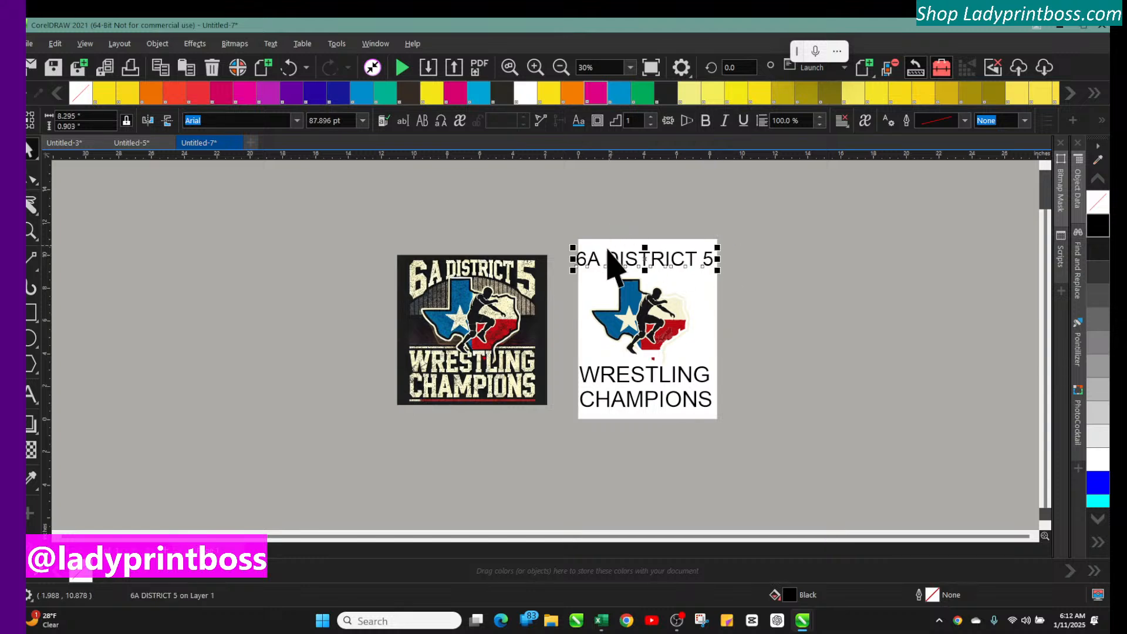
# Step: Set the font of the "6A DISTRICT 5" text to Rockwell
pyautogui.click(297, 120)
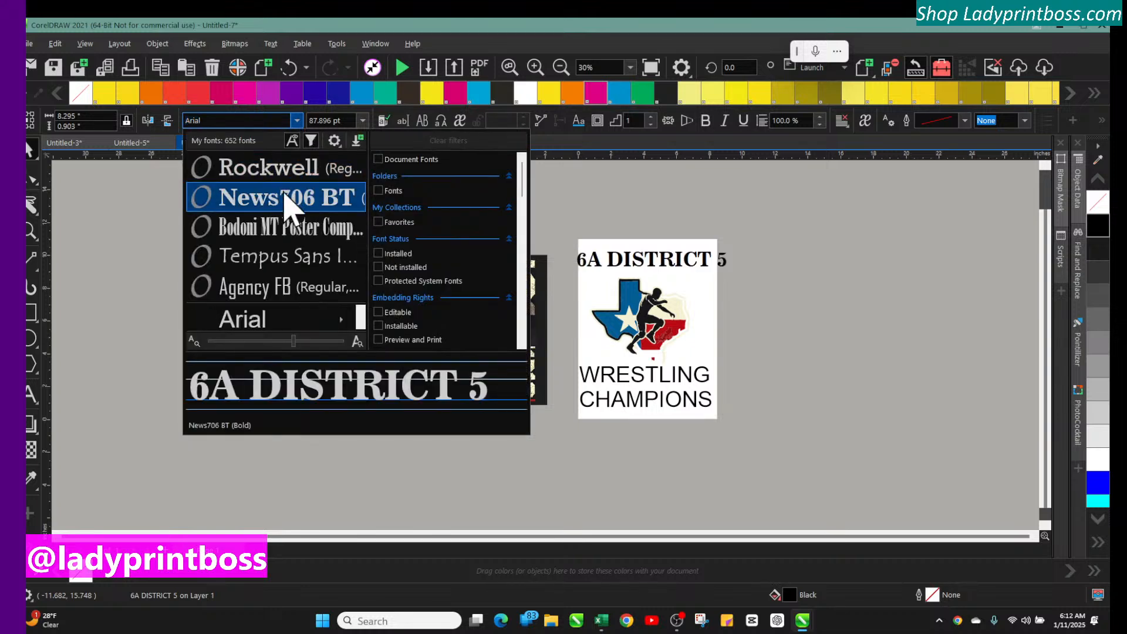
pyautogui.click(268, 174)
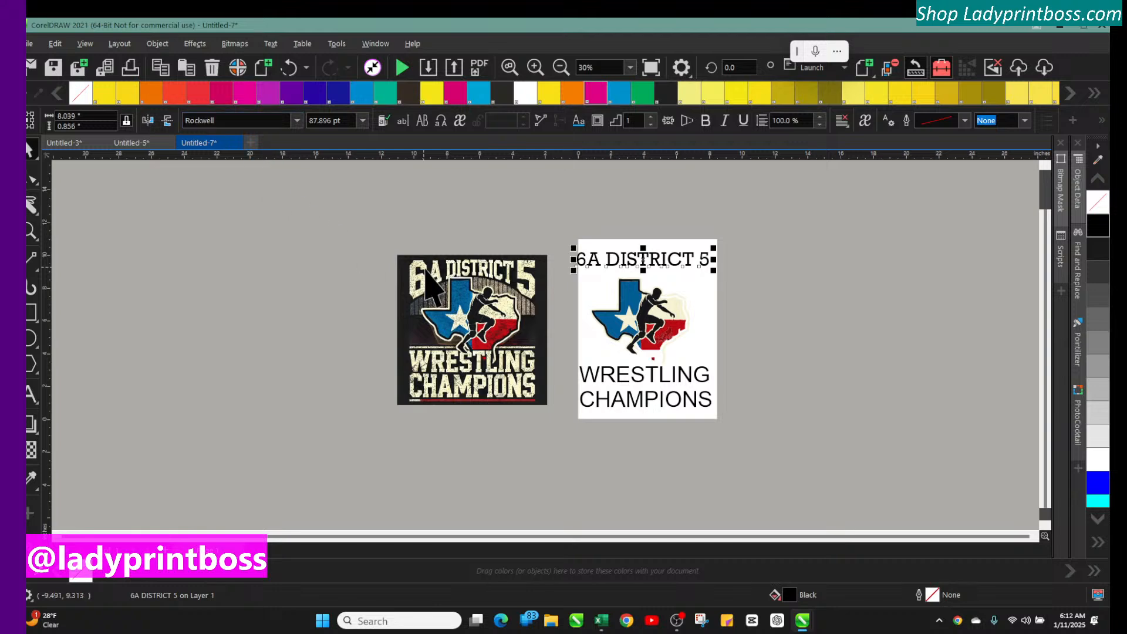
# Step: Move the reference bitmap to the opposite side of the page and select the "WRESTLING CHAMPIONS" text
pyautogui.moveTo(432, 287); pyautogui.dragTo(774, 291)
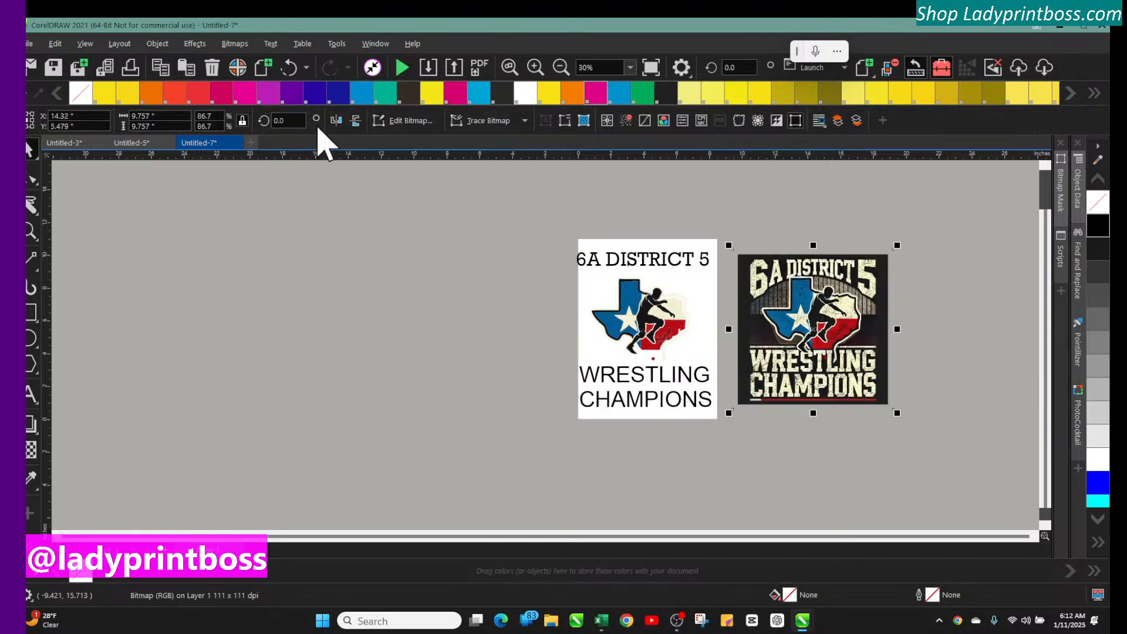
pyautogui.click(534, 67)
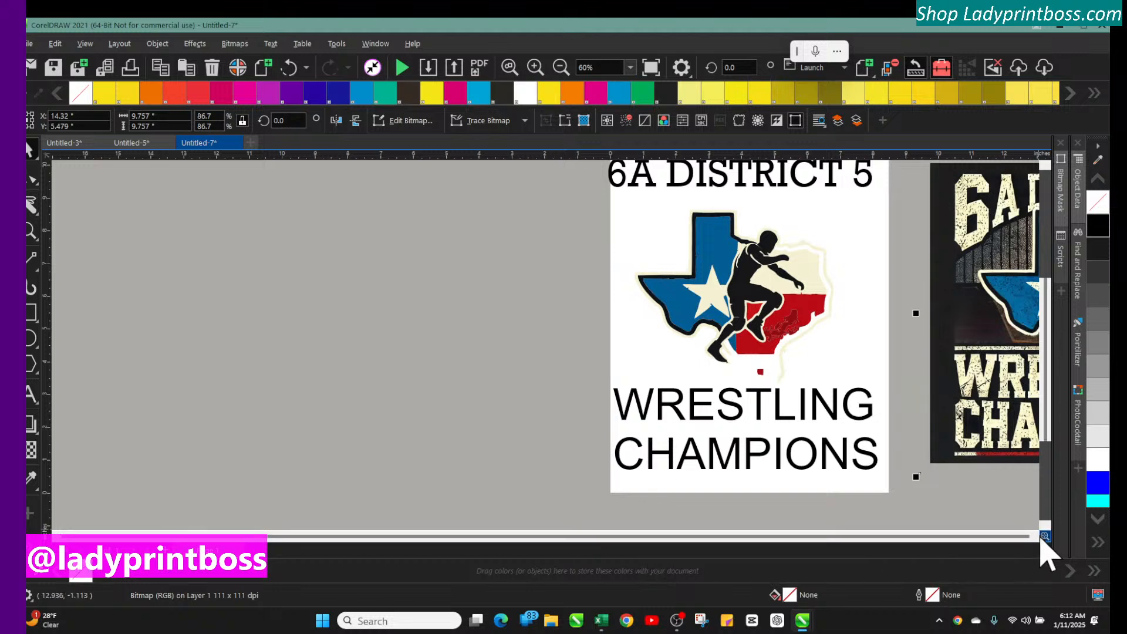
pyautogui.hscroll(4, 1042, 538)
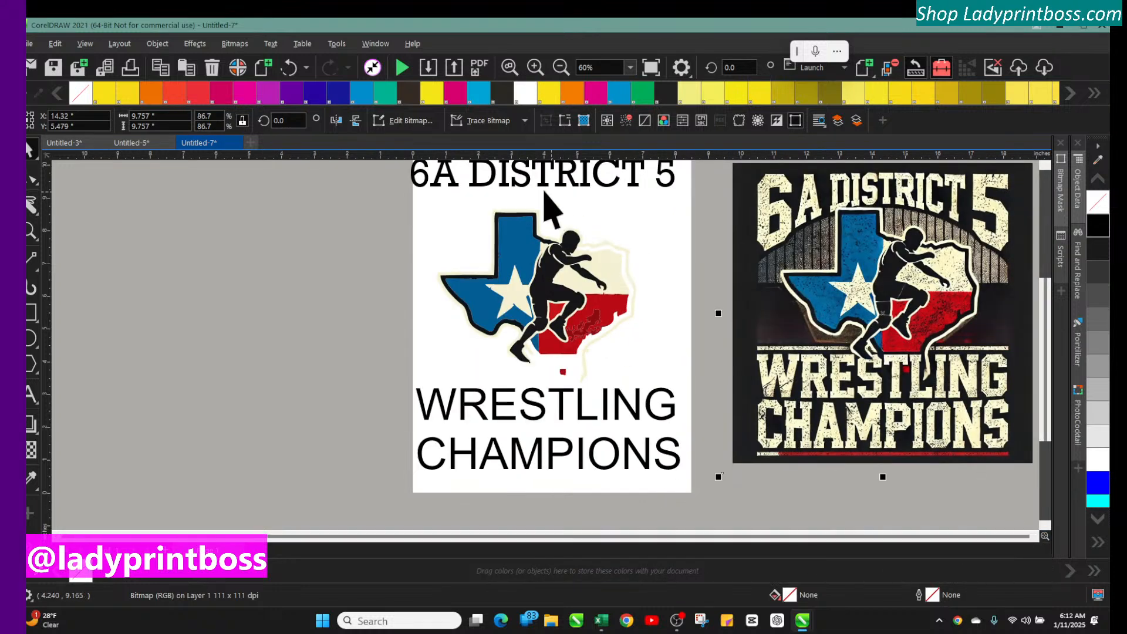
pyautogui.click(491, 411)
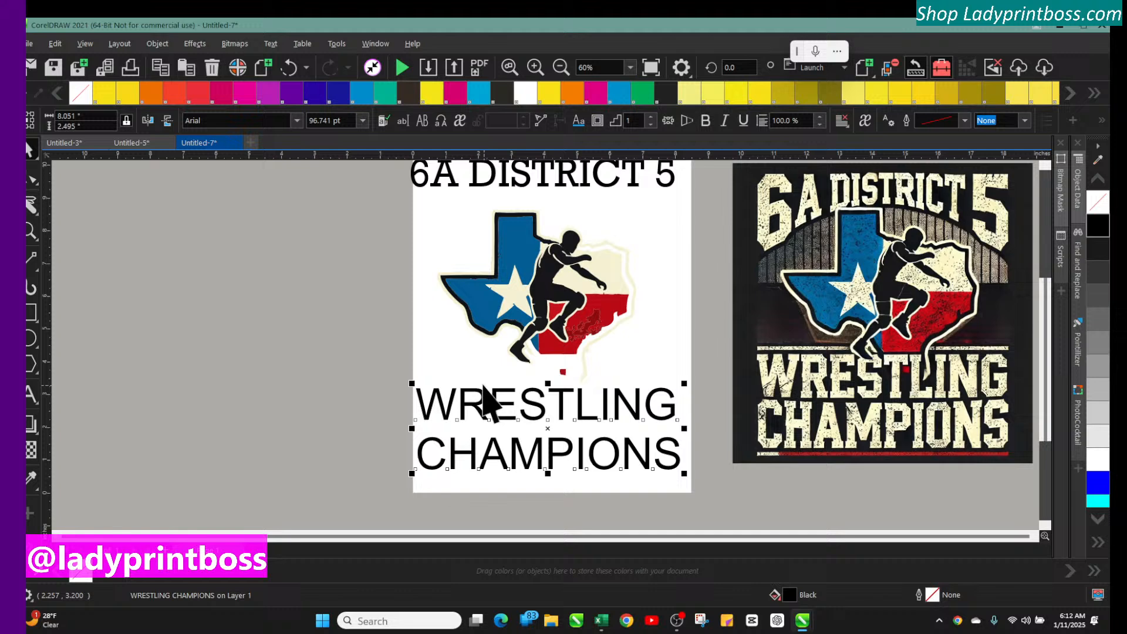
# Step: Open the font choices for the "WRESTLING CHAMPIONS" text, keeping the sample preview shown and hiding the font filters
pyautogui.click(297, 123)
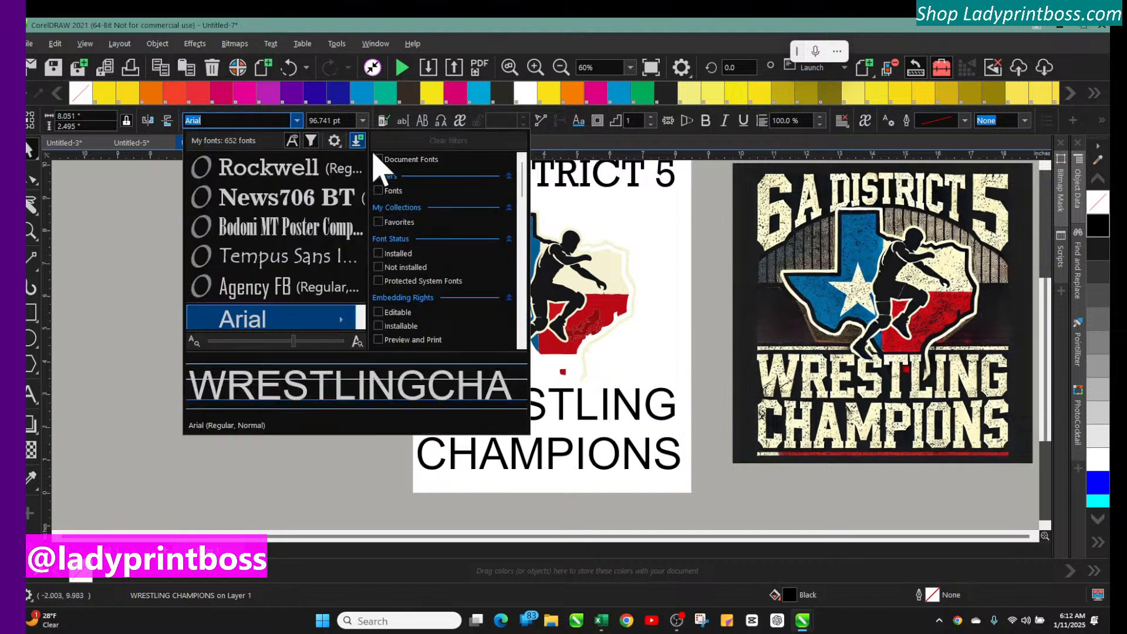
pyautogui.click(293, 142)
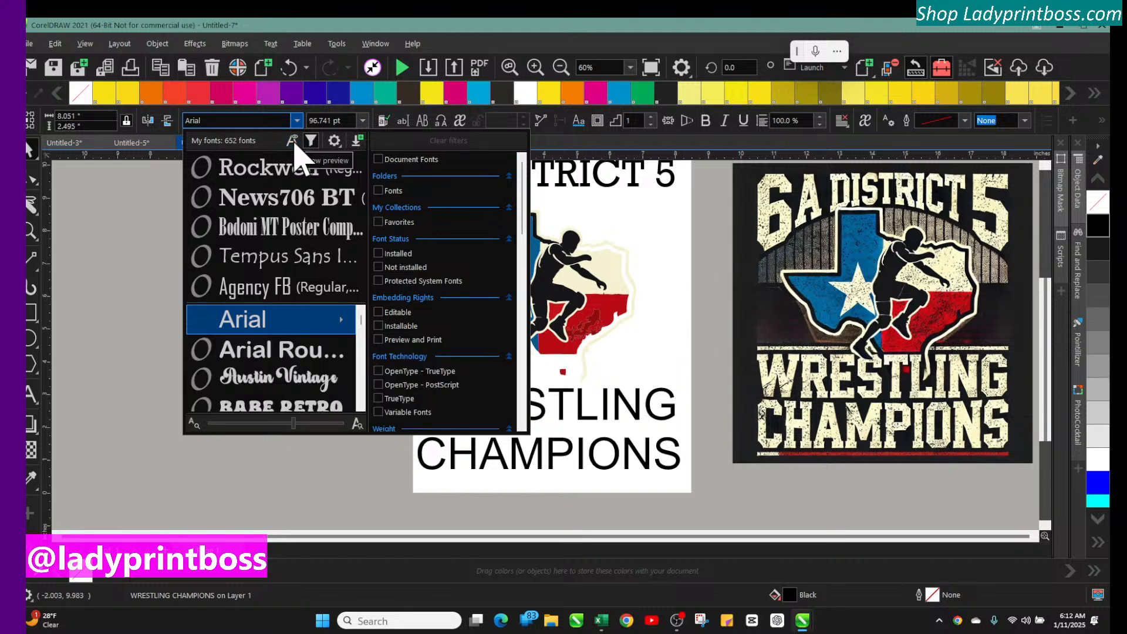
pyautogui.click(293, 143)
pyautogui.click(312, 141)
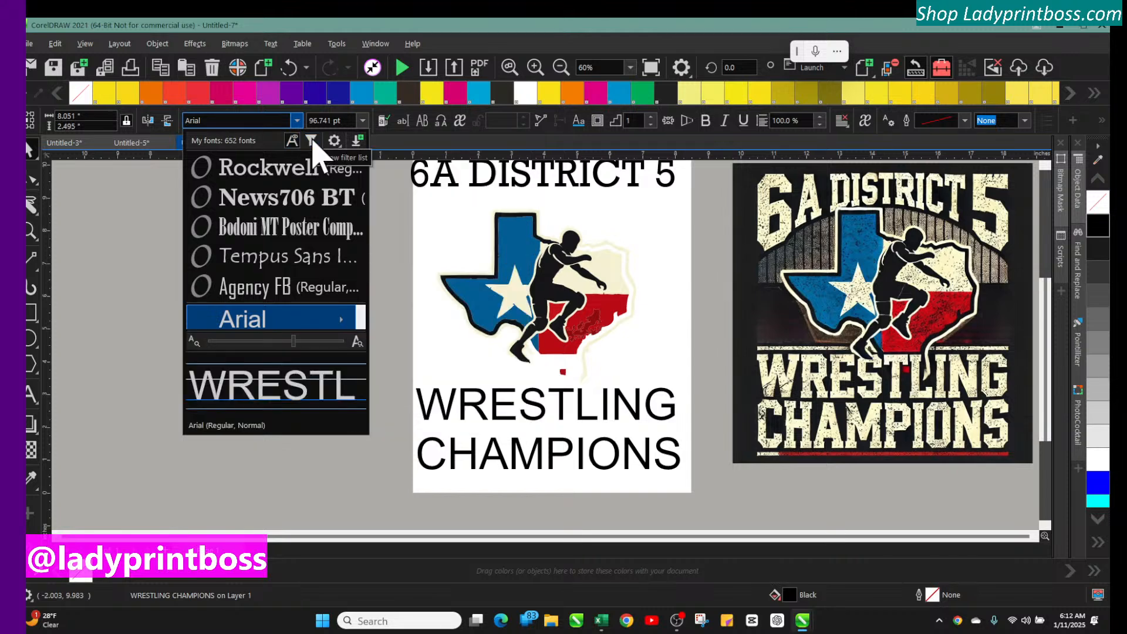
# Step: Preview the fonts from Rockwell through the Cascadia family on "WRESTLING CHAMPIONS", comparing each with the reference lettering, and close without applying one
pyautogui.click(239, 223)
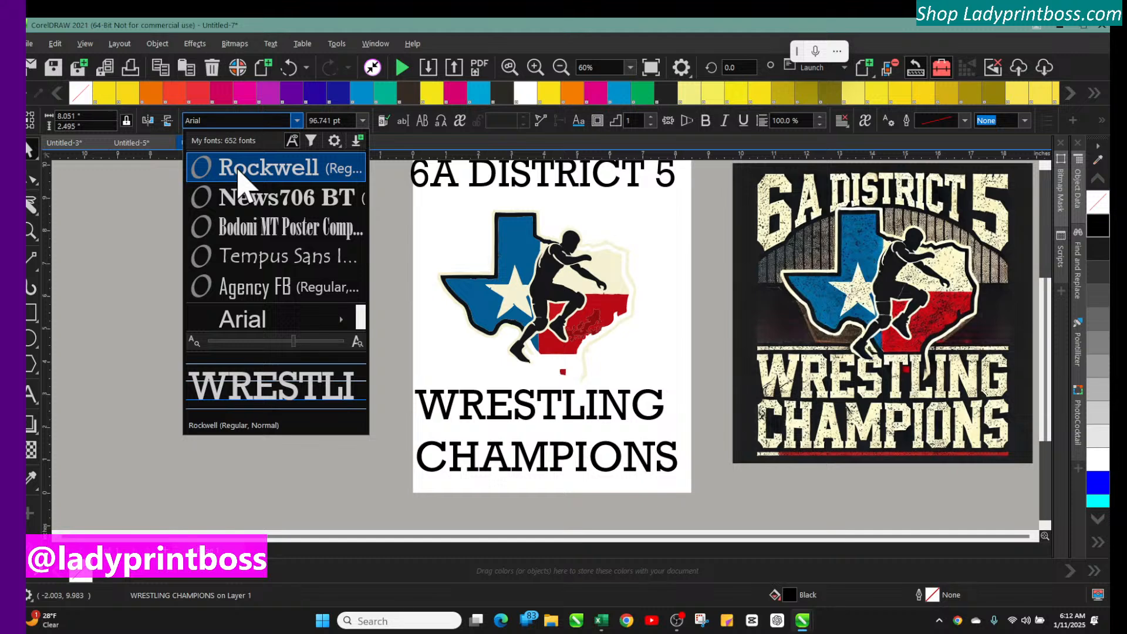
pyautogui.press('Down')
pyautogui.press('Down')
pyautogui.press('Down')
pyautogui.press('Down')
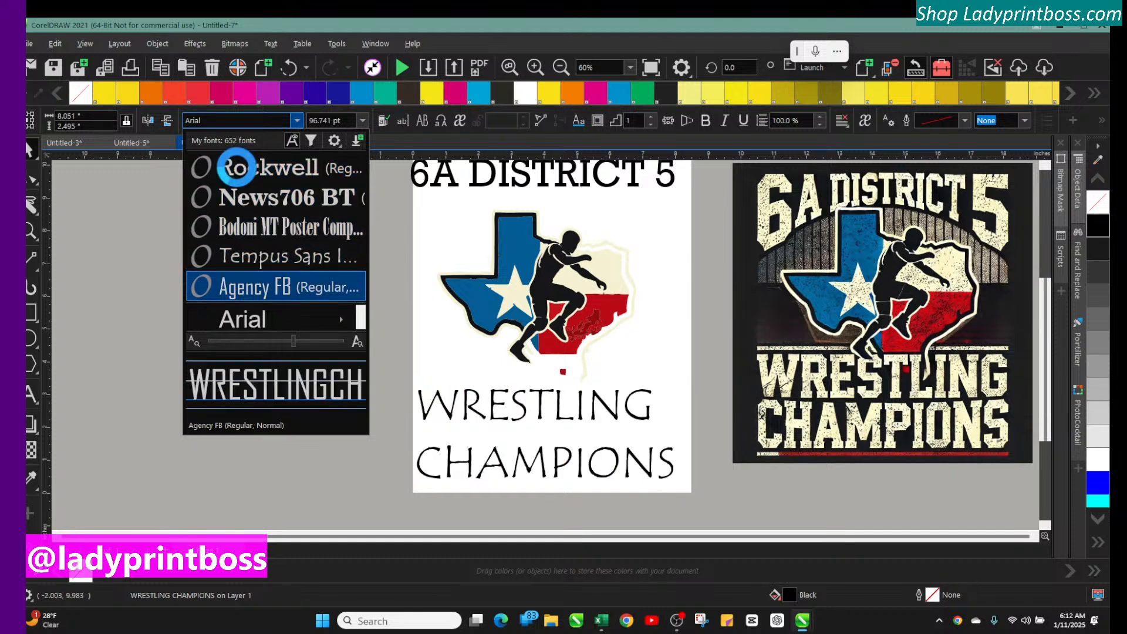
pyautogui.press('Down')
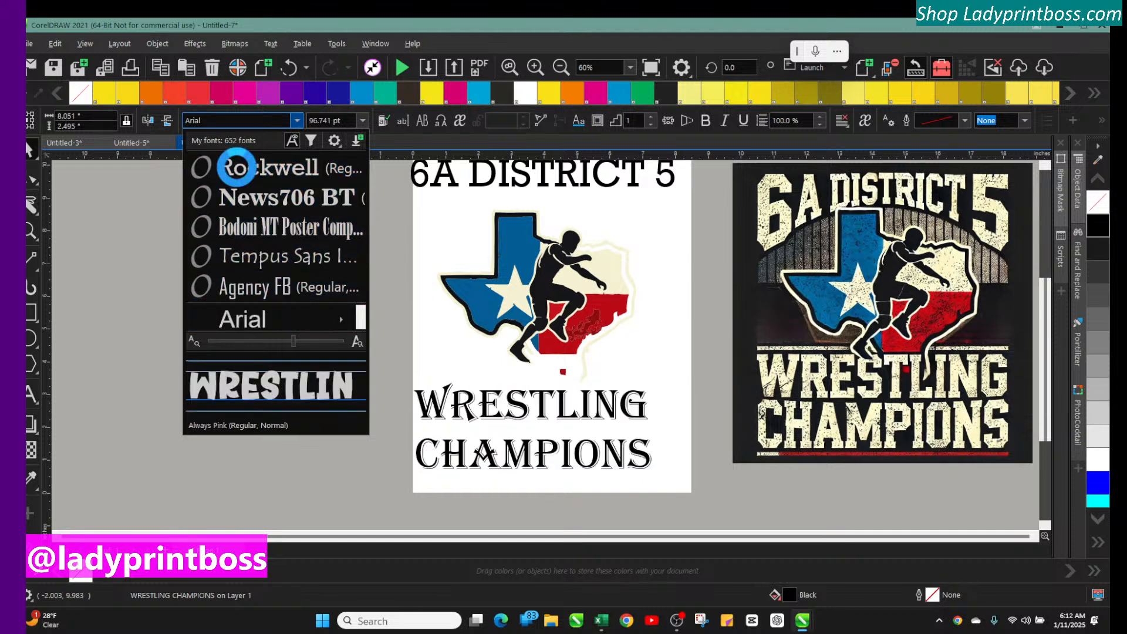
pyautogui.press('Down')
pyautogui.press('Down')
pyautogui.press('Down')
pyautogui.press('Down')
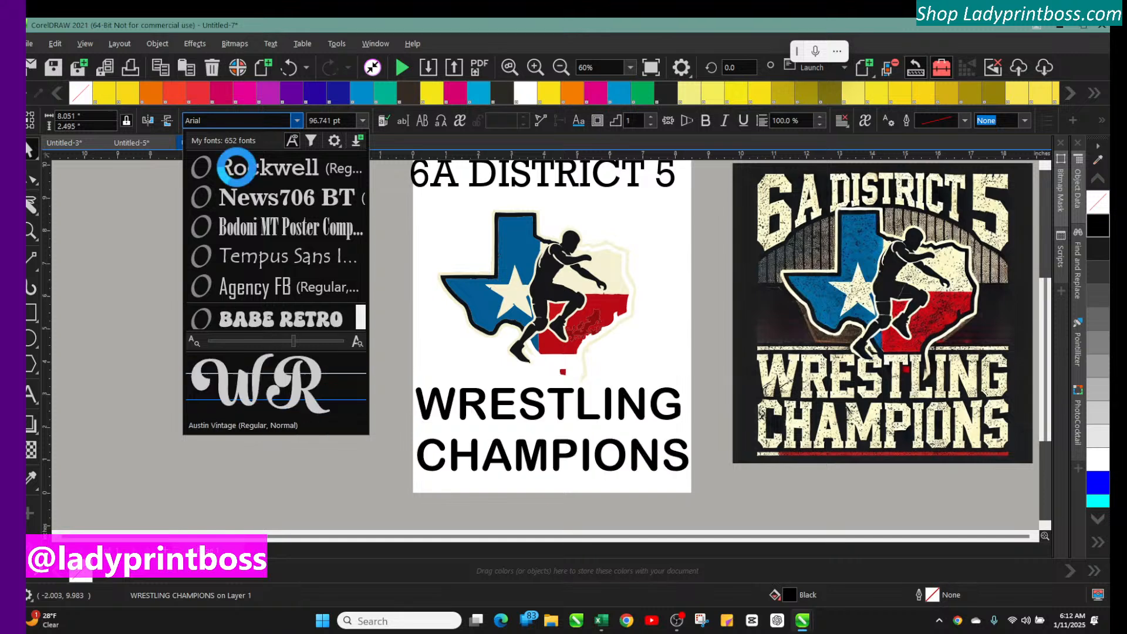
pyautogui.press('Down')
pyautogui.press('Down')
pyautogui.press('Down')
pyautogui.press('Down')
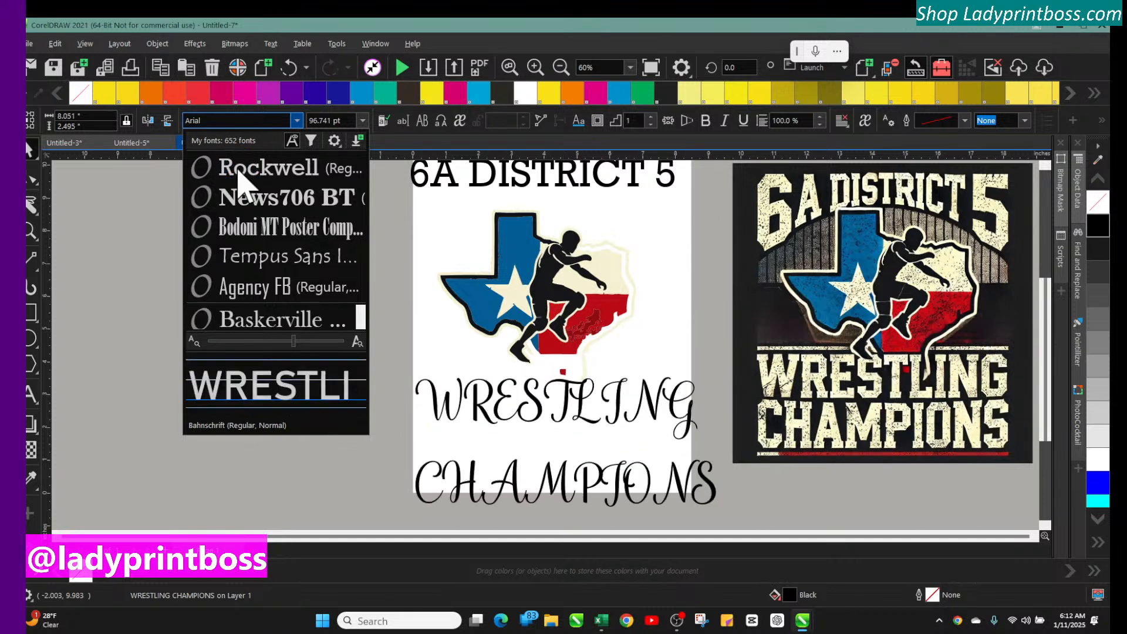
pyautogui.press('Down')
pyautogui.press('Down')
pyautogui.press('Down')
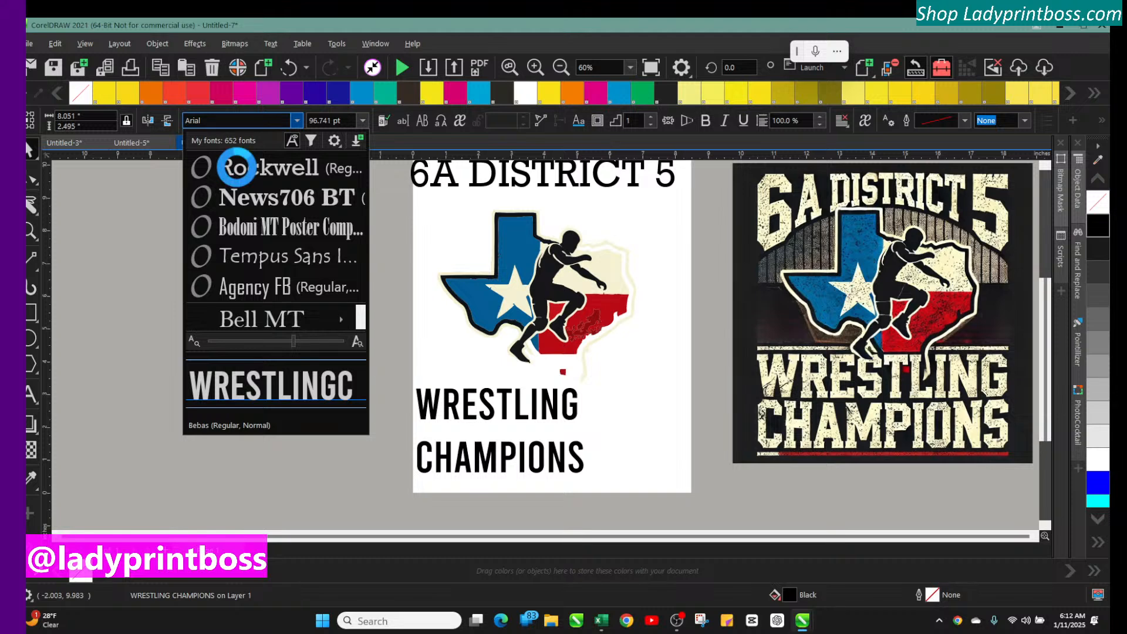
pyautogui.press('Up')
pyautogui.press('Up')
pyautogui.press('Down')
pyautogui.press('Down')
pyautogui.press('Down')
pyautogui.press('Down')
pyautogui.press('Down')
pyautogui.press('Down')
pyautogui.press('Down')
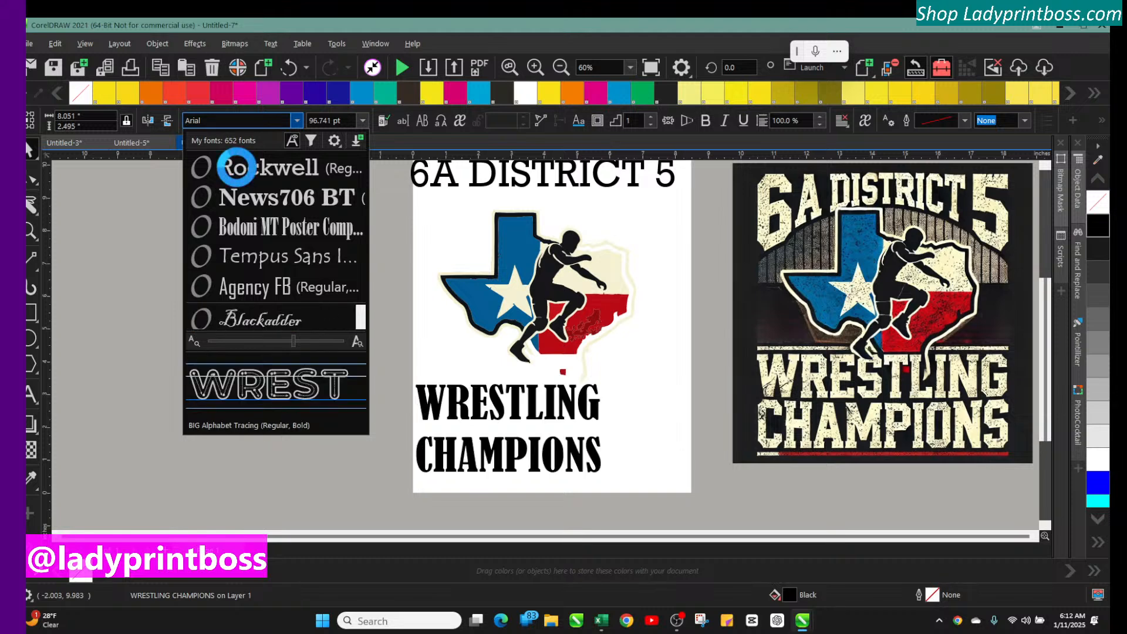
pyautogui.press('Up')
pyautogui.press('Down')
pyautogui.press('Down')
pyautogui.press('Down')
pyautogui.press('Down')
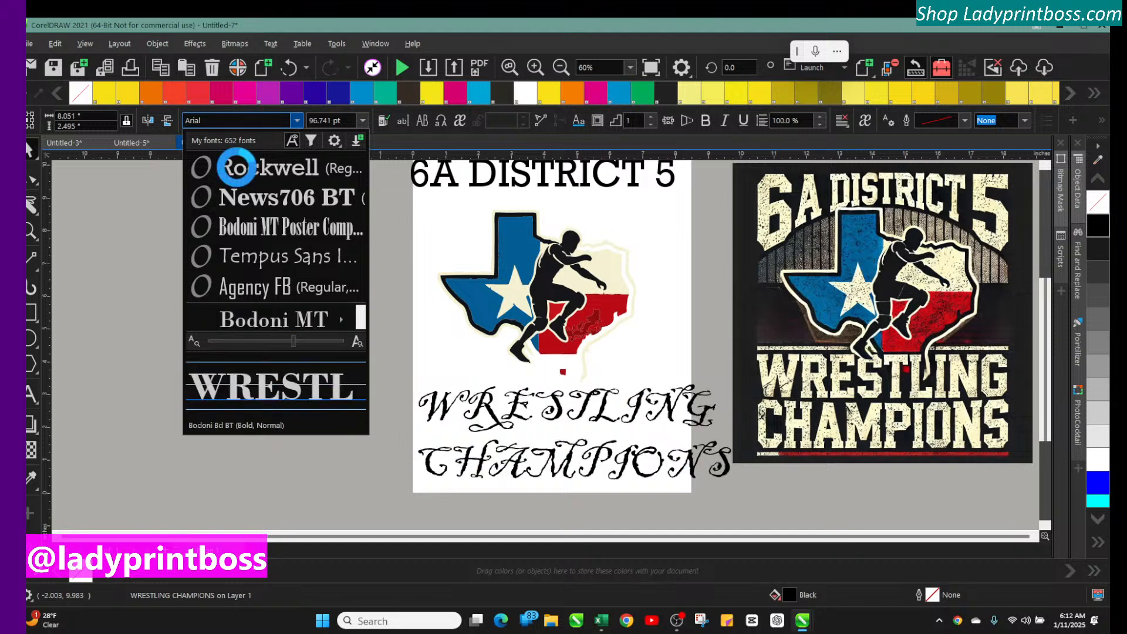
pyautogui.press('Down')
pyautogui.press('Down')
pyautogui.press('Down')
pyautogui.press('Down')
pyautogui.press('Down')
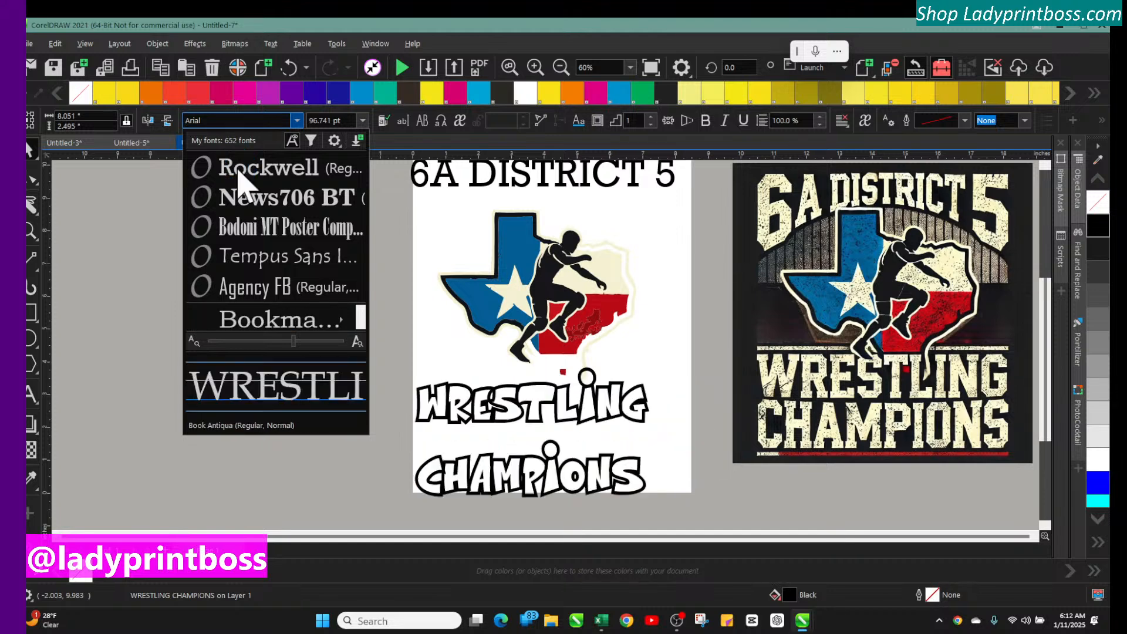
pyautogui.press('Down')
pyautogui.press('Down')
pyautogui.press('Down')
pyautogui.press('Down')
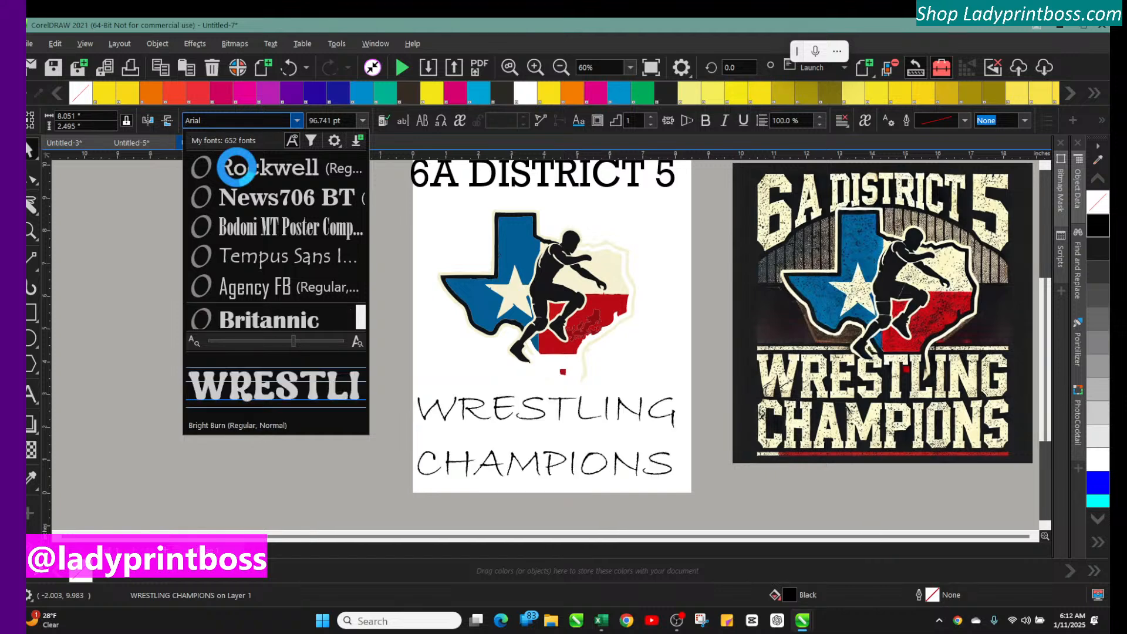
pyautogui.press('Down')
pyautogui.press('Down')
pyautogui.press('Down')
pyautogui.press('Down')
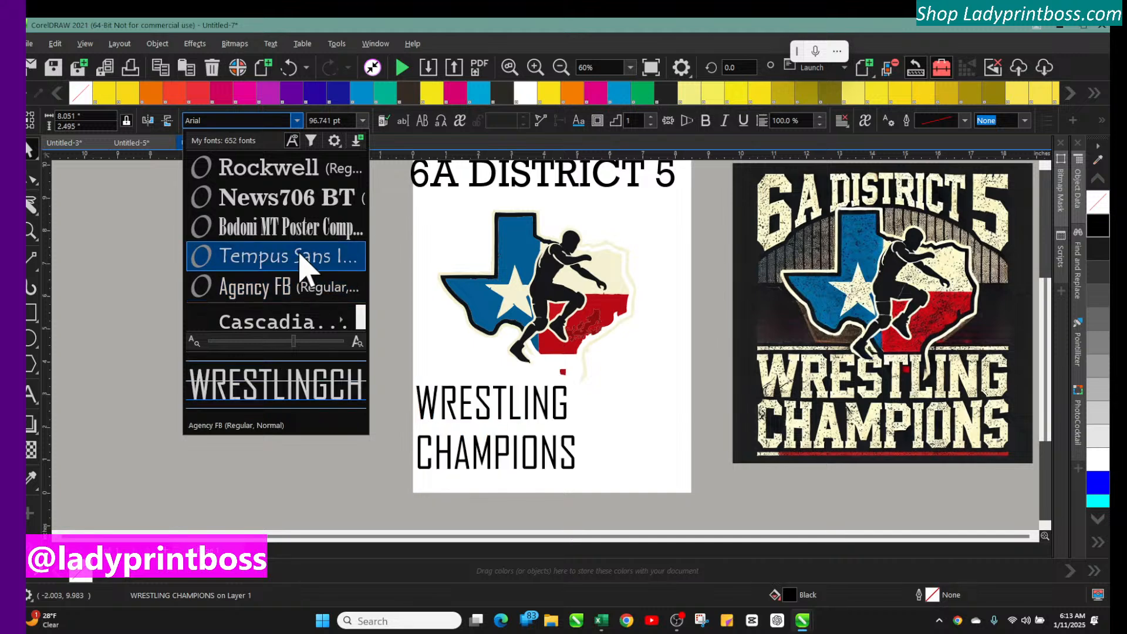
pyautogui.press('Escape')
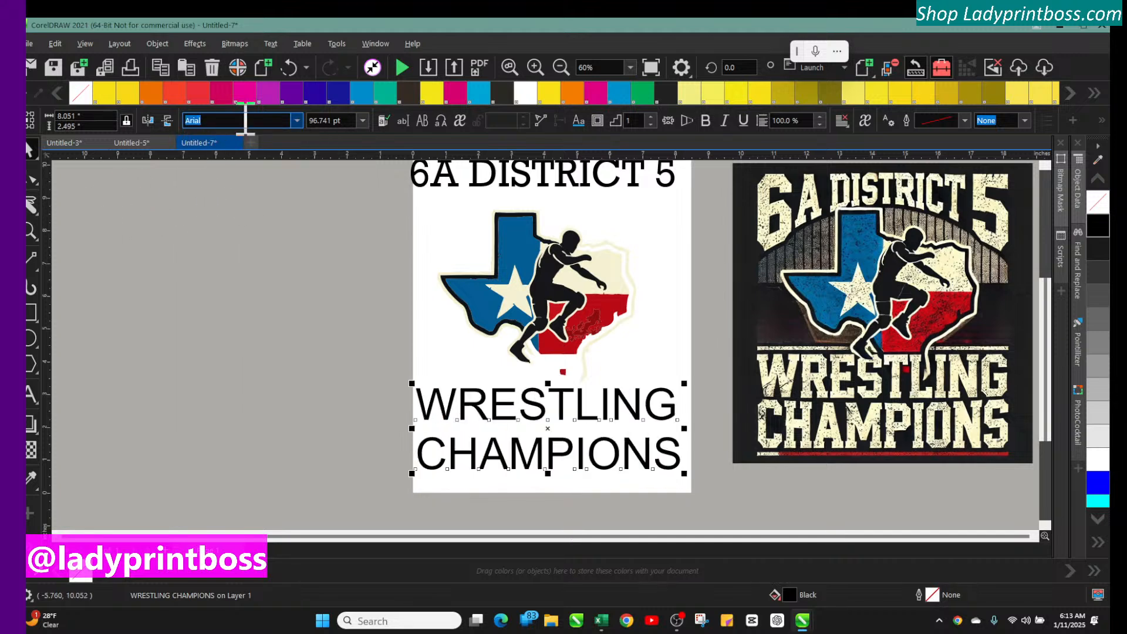
# Step: Reopen the font choices for "WRESTLING CHAMPIONS" and reduce the size of the listed font samples
pyautogui.click(296, 121)
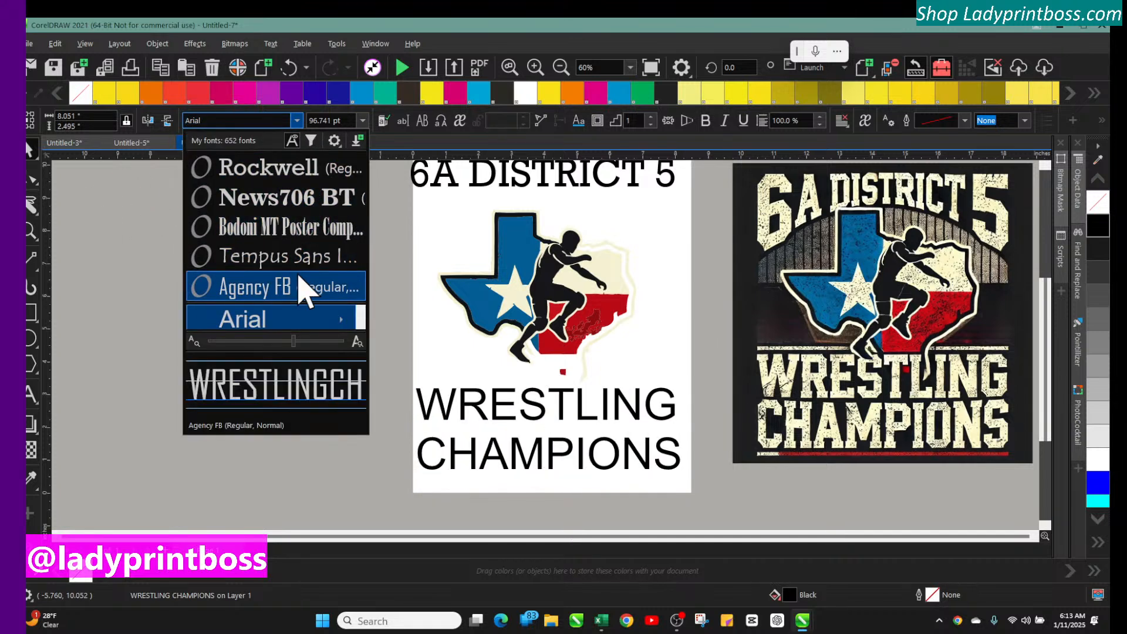
pyautogui.click(280, 342)
pyautogui.moveTo(257, 342)
pyautogui.mouseDown()
pyautogui.moveTo(214, 346)
pyautogui.moveTo(244, 342)
pyautogui.mouseUp()
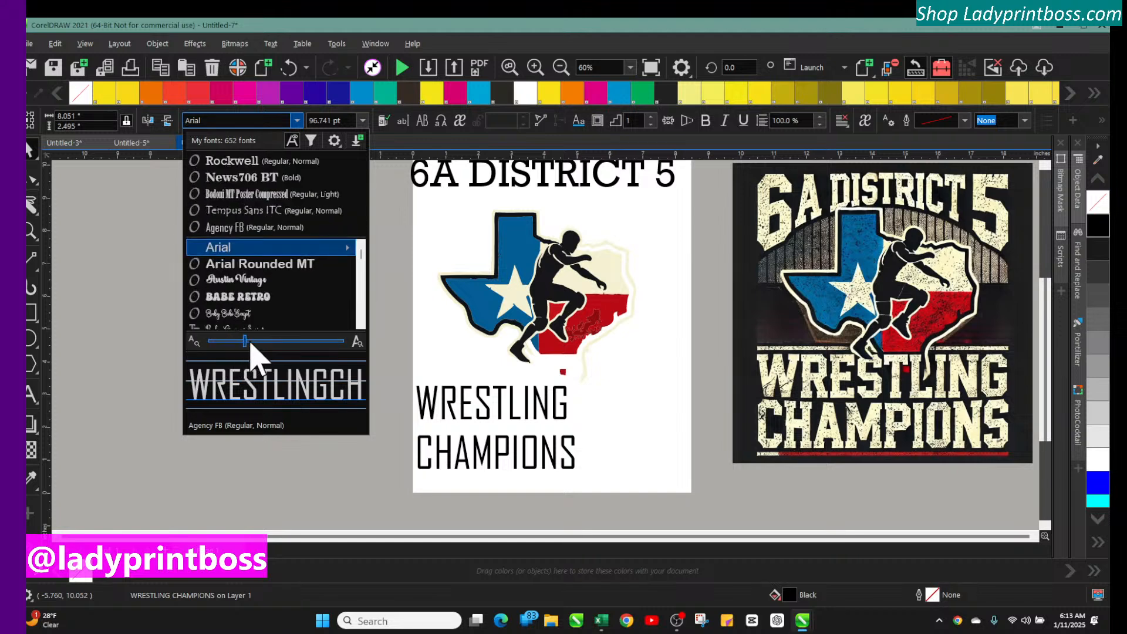
# Step: Preview the fonts from Arial through Cowboys on "WRESTLING CHAMPIONS", comparing each with the reference lettering
pyautogui.scroll(-5, 305, 305)
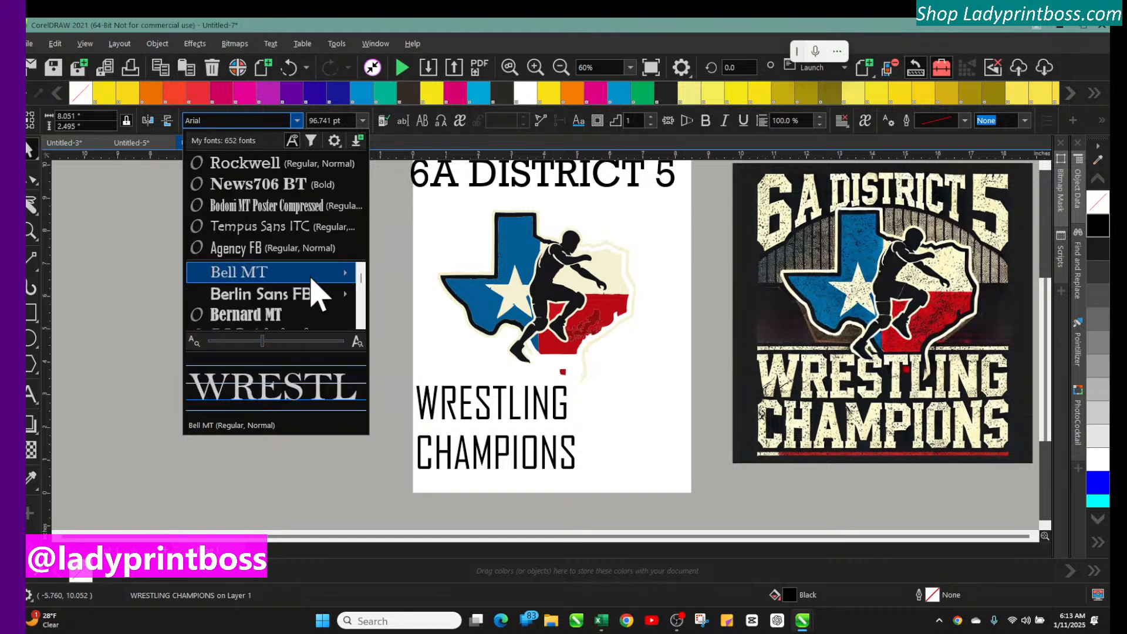
pyautogui.scroll(-3, 317, 294)
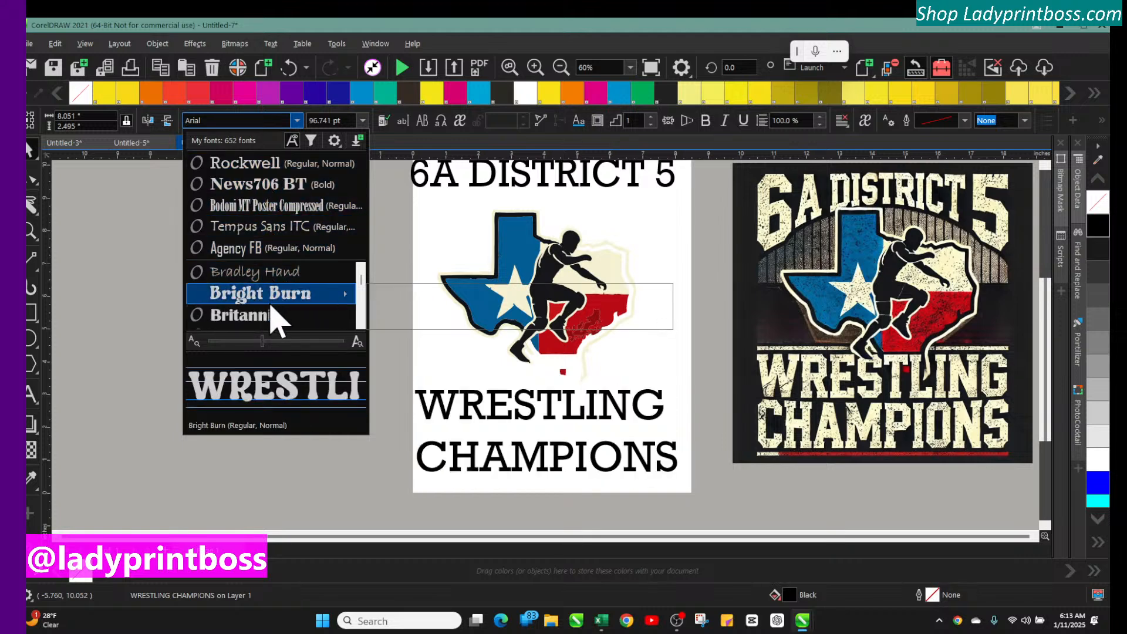
pyautogui.scroll(-2, 273, 314)
pyautogui.scroll(3, 274, 317)
pyautogui.scroll(-3, 275, 311)
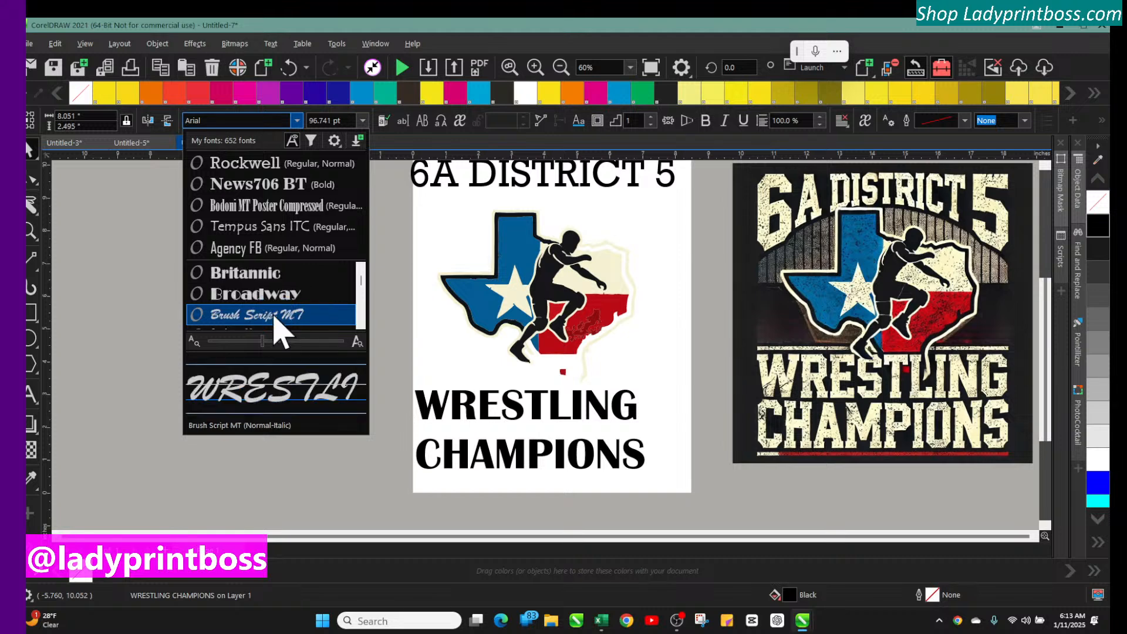
pyautogui.scroll(-3, 273, 314)
pyautogui.scroll(-4, 273, 316)
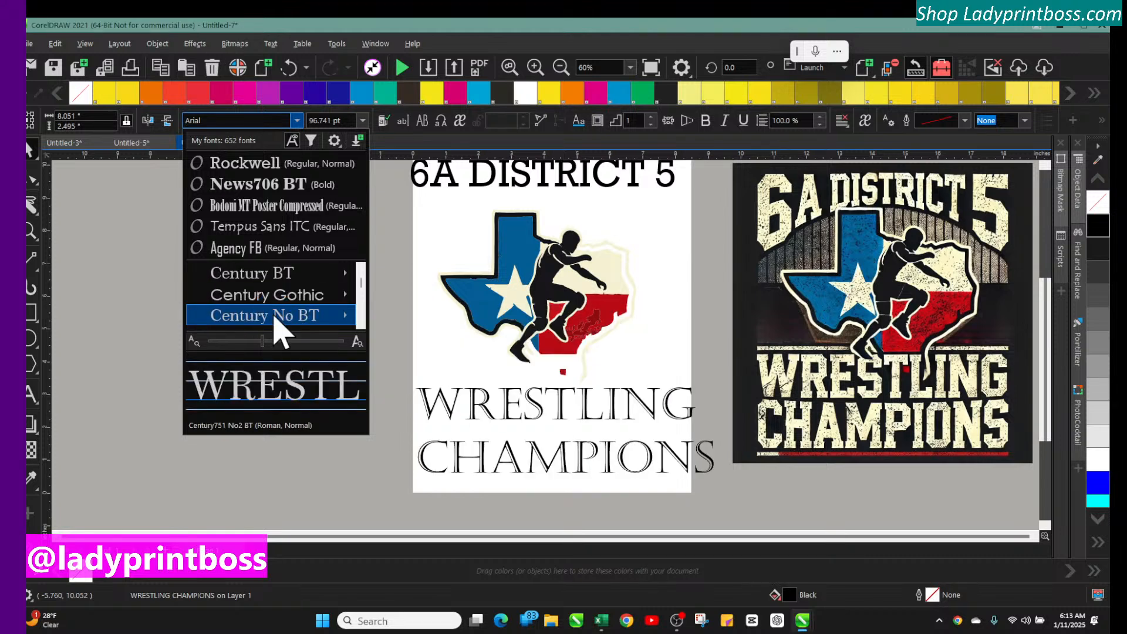
pyautogui.scroll(-2, 274, 319)
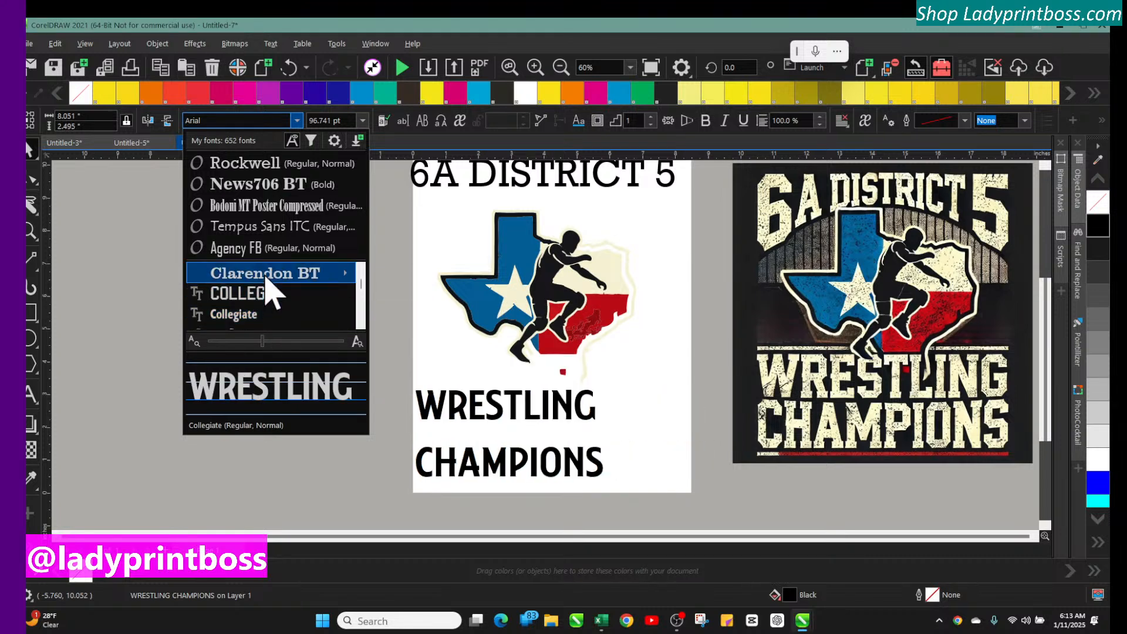
pyautogui.moveTo(264, 277)
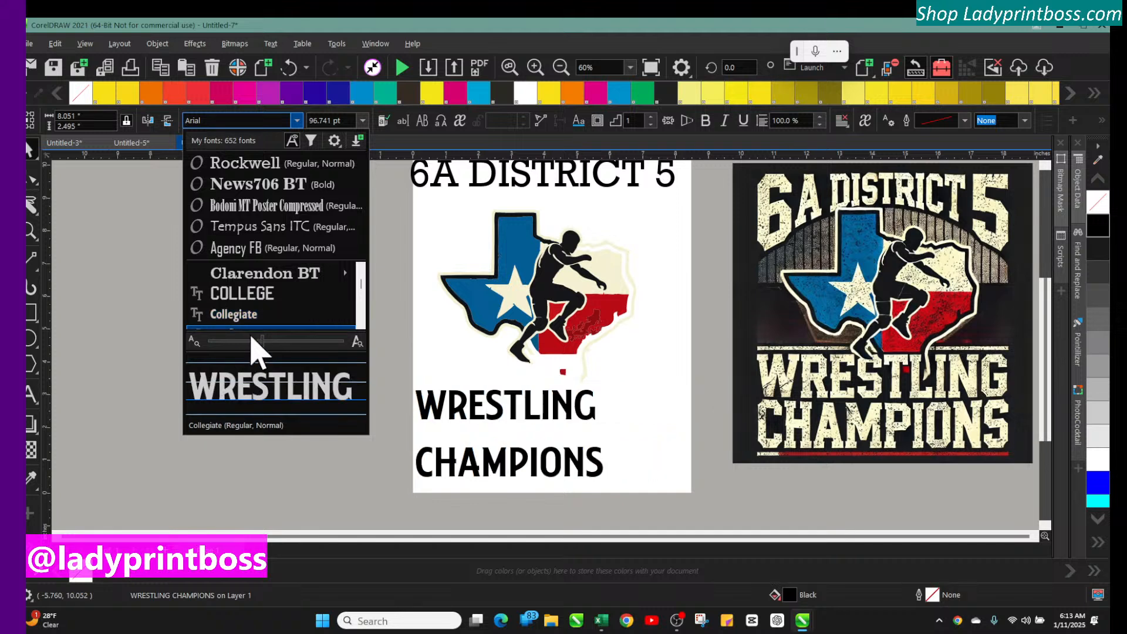
pyautogui.scroll(-1, 247, 323)
pyautogui.scroll(-5, 236, 296)
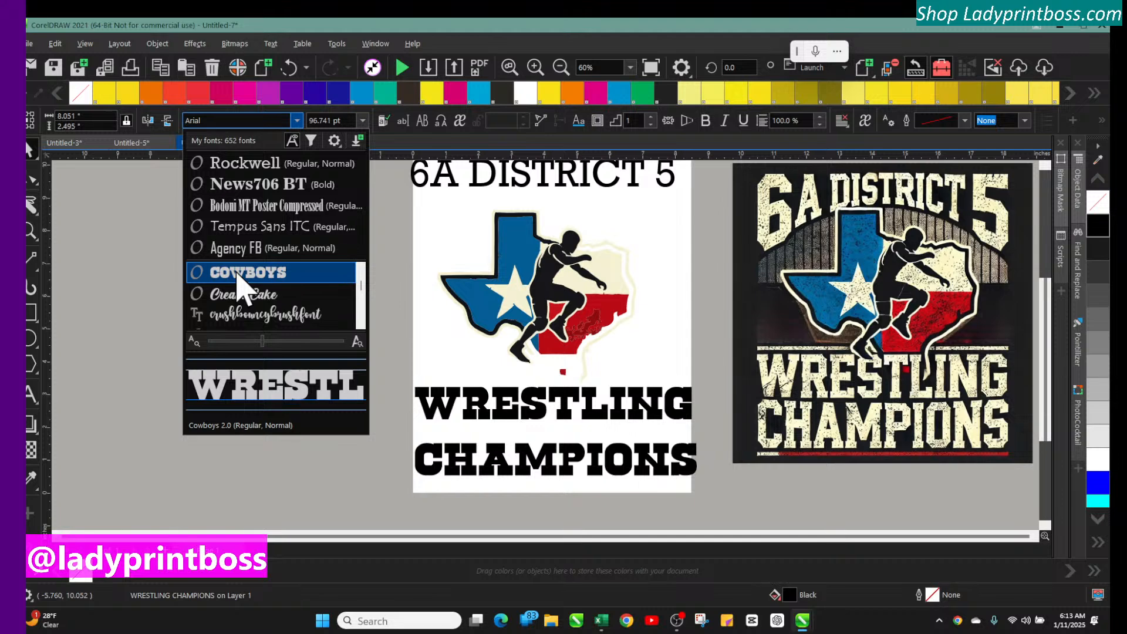
# Step: Preview the fonts after Cowboys through Lucida Bright on "WRESTLING CHAMPIONS", looking for block lettering like the reference
pyautogui.scroll(-3, 237, 287)
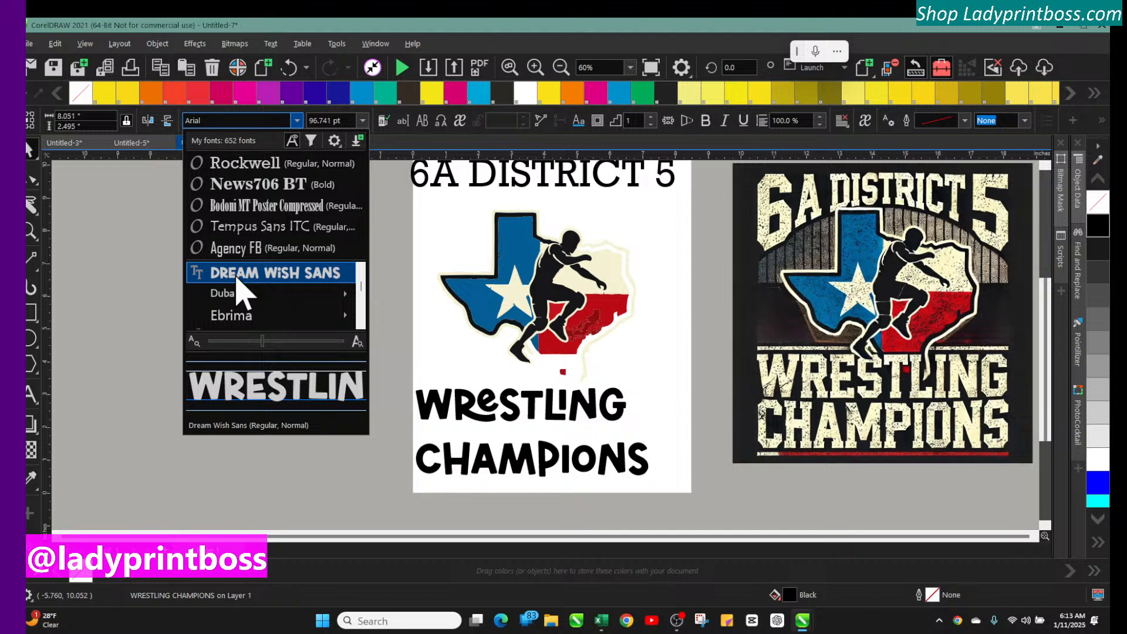
pyautogui.scroll(-3, 238, 291)
pyautogui.click(234, 273)
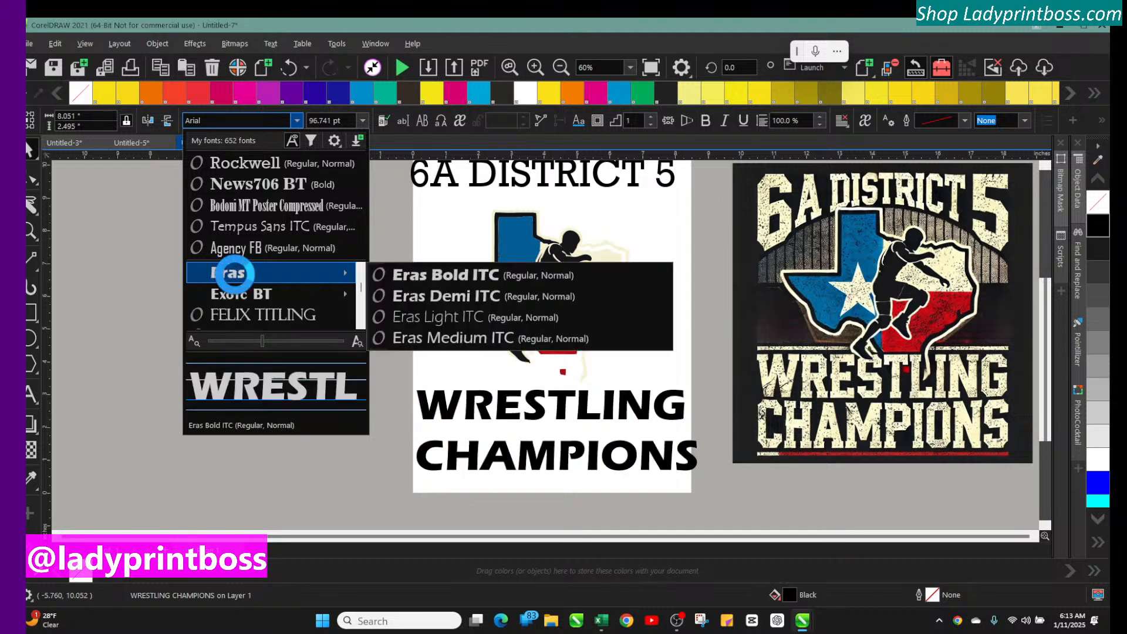
pyautogui.scroll(-4, 235, 276)
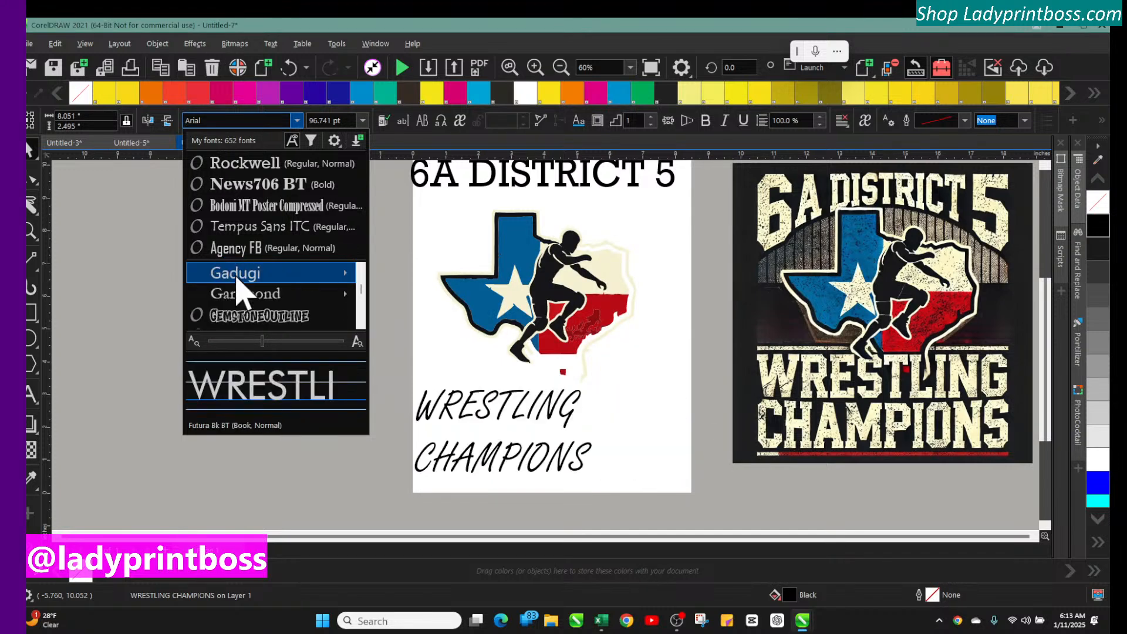
pyautogui.scroll(-1, 240, 297)
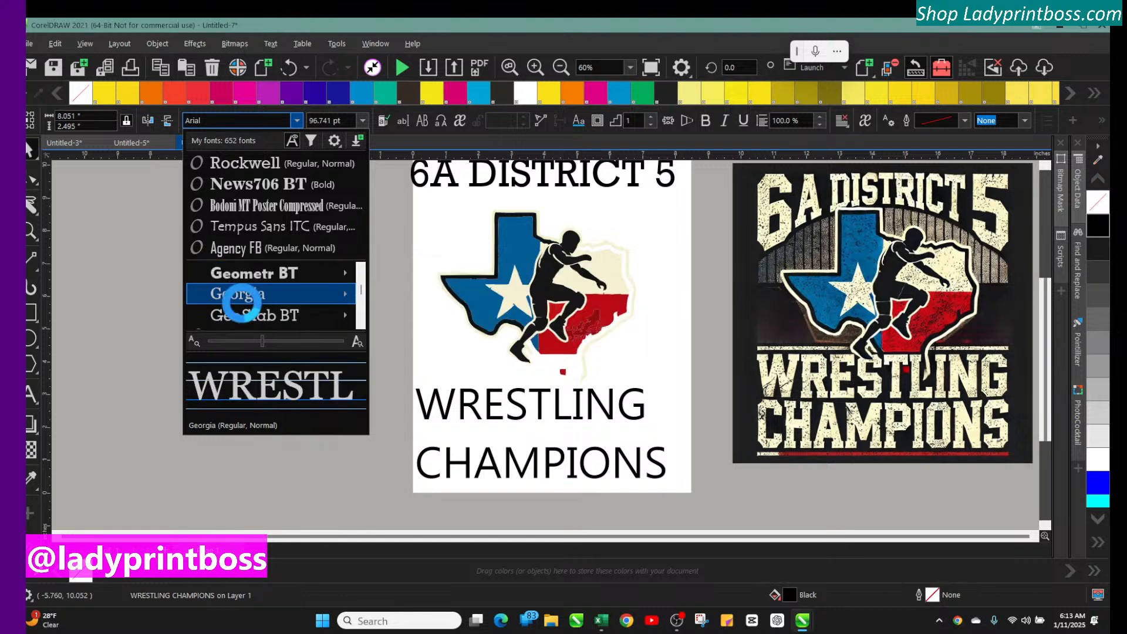
pyautogui.scroll(-2, 237, 294)
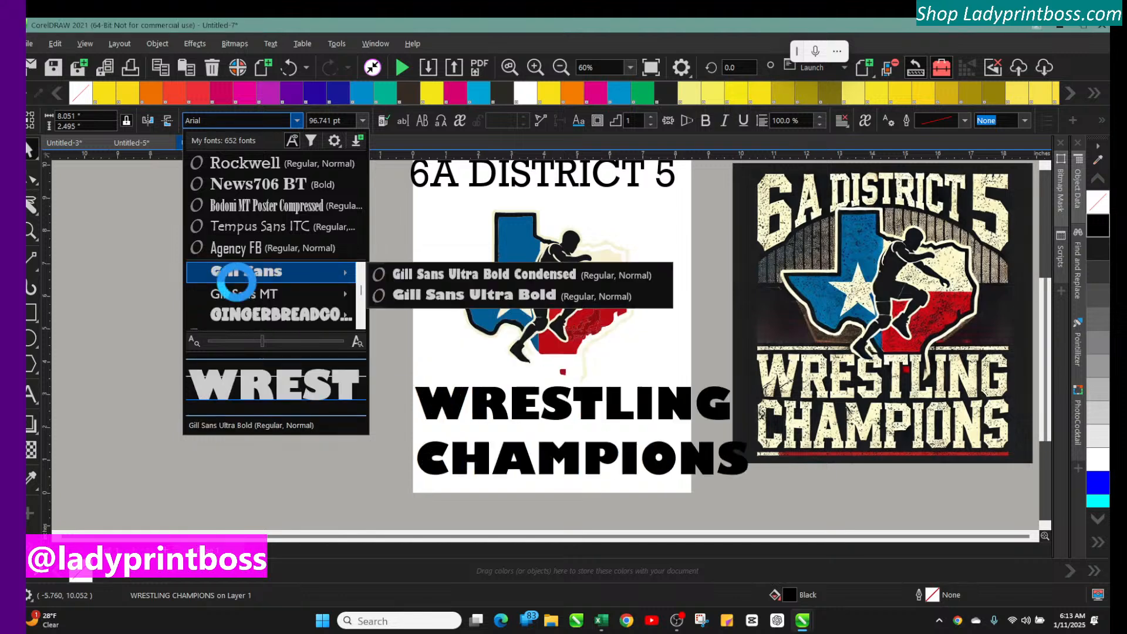
pyautogui.scroll(-2, 236, 282)
pyautogui.scroll(-4, 240, 296)
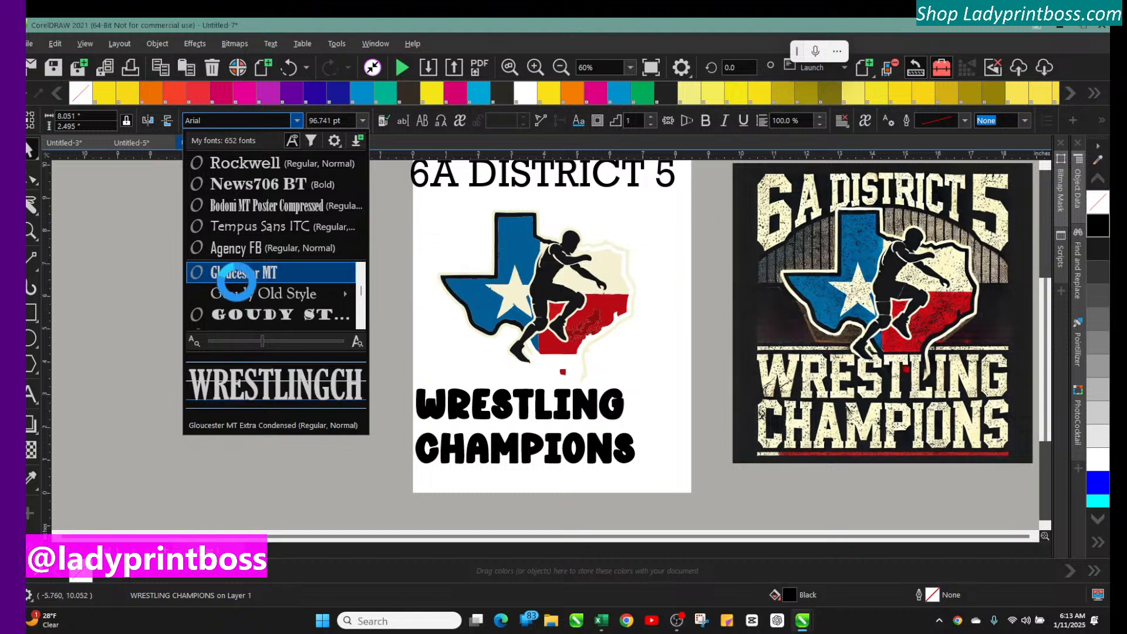
pyautogui.scroll(-5, 240, 293)
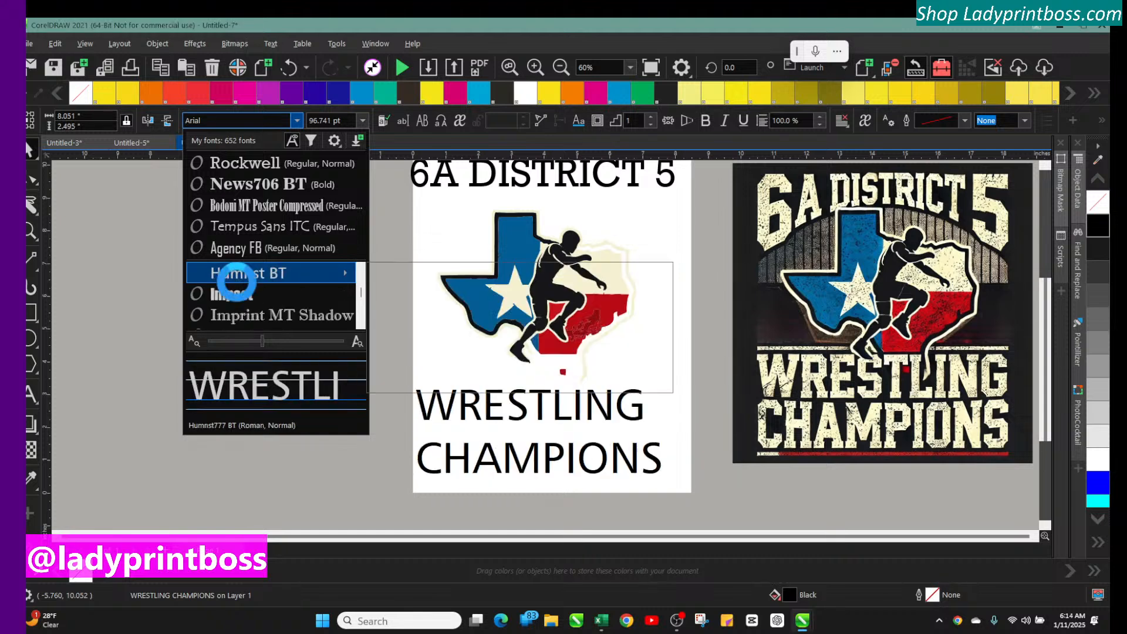
pyautogui.scroll(-5, 238, 287)
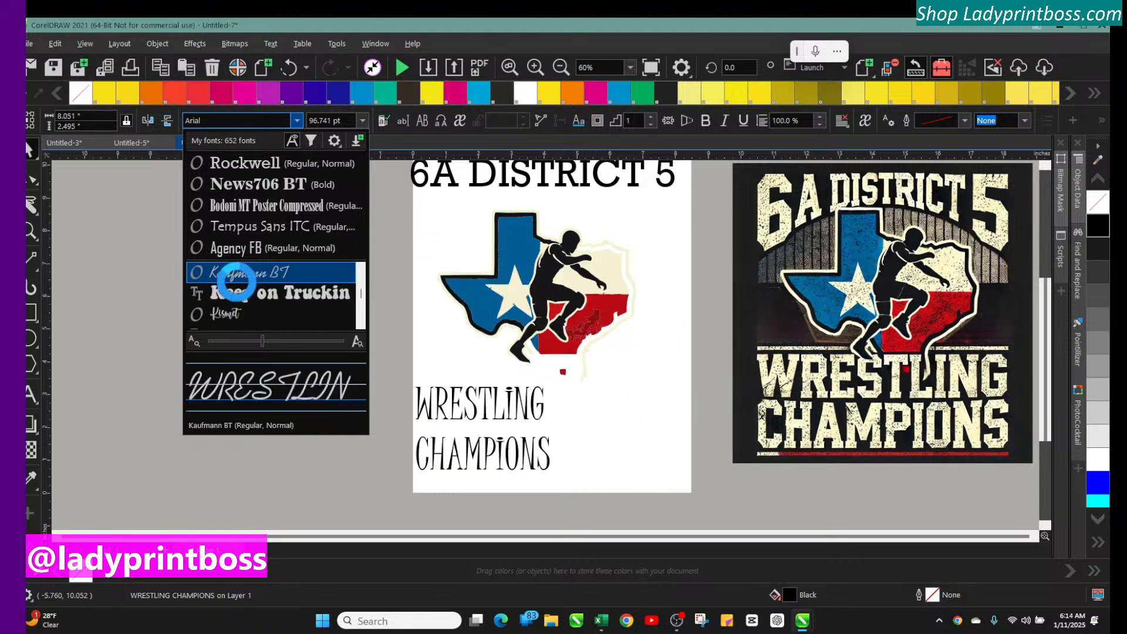
pyautogui.scroll(-5, 238, 286)
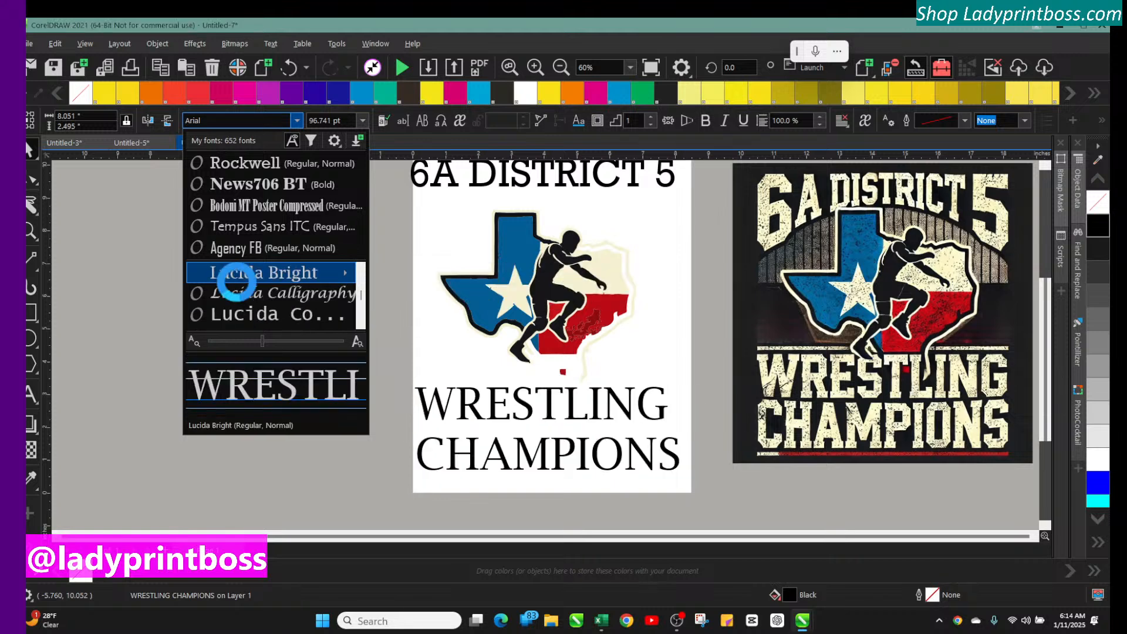
# Step: Preview the fonts from Magic Retro through Parchment on "WRESTLING CHAMPIONS", comparing them with the reference lettering
pyautogui.scroll(-3, 236, 281)
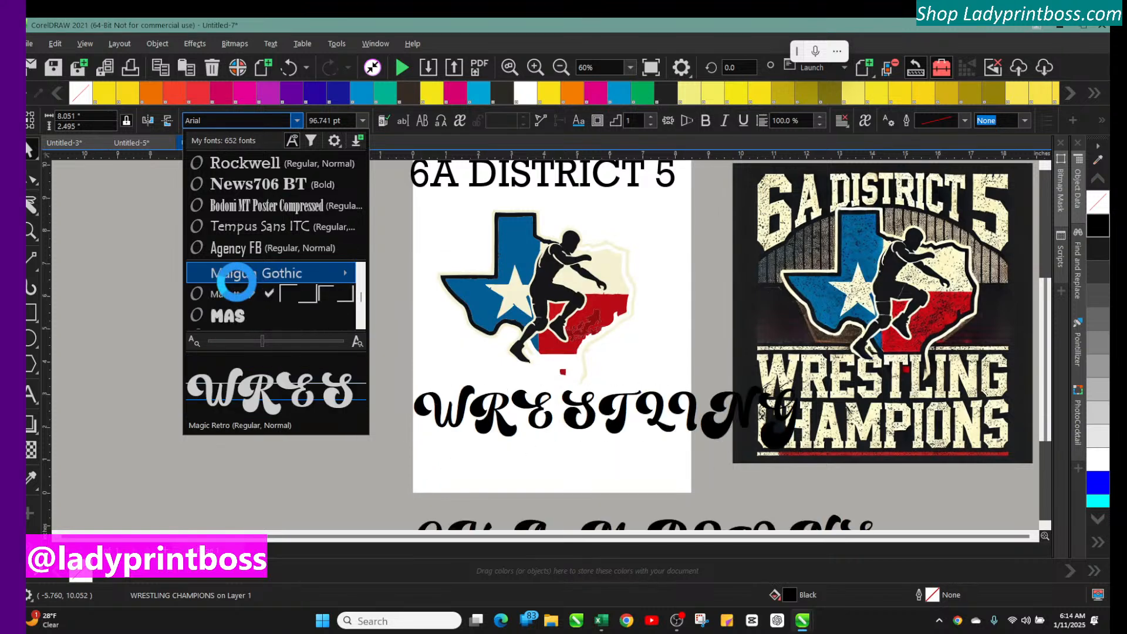
pyautogui.scroll(-5, 237, 283)
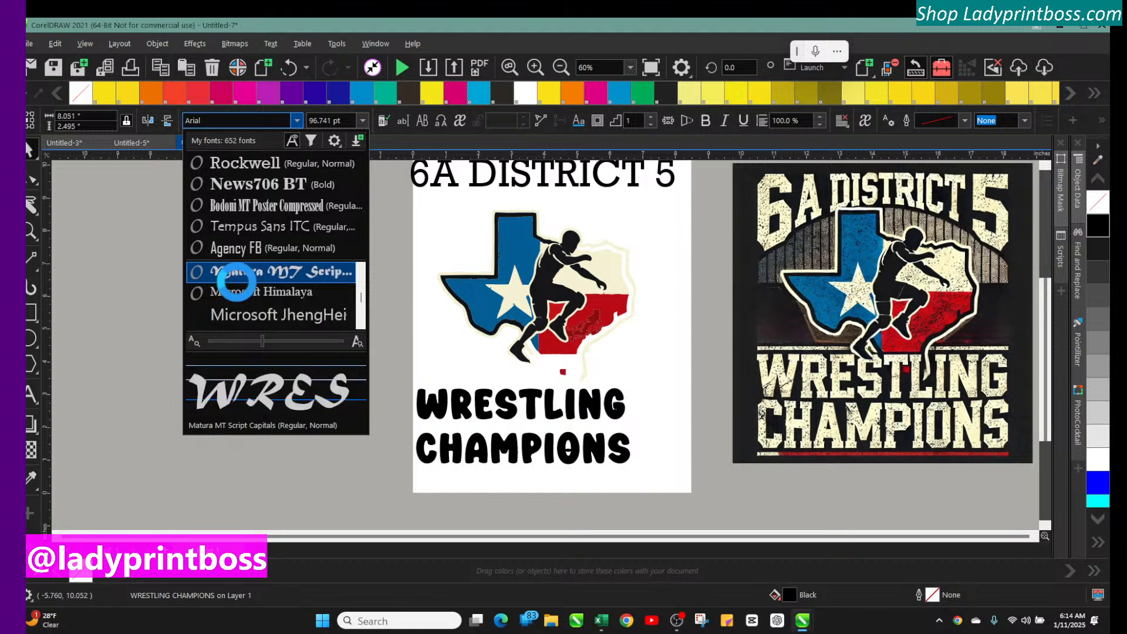
pyautogui.scroll(-5, 240, 293)
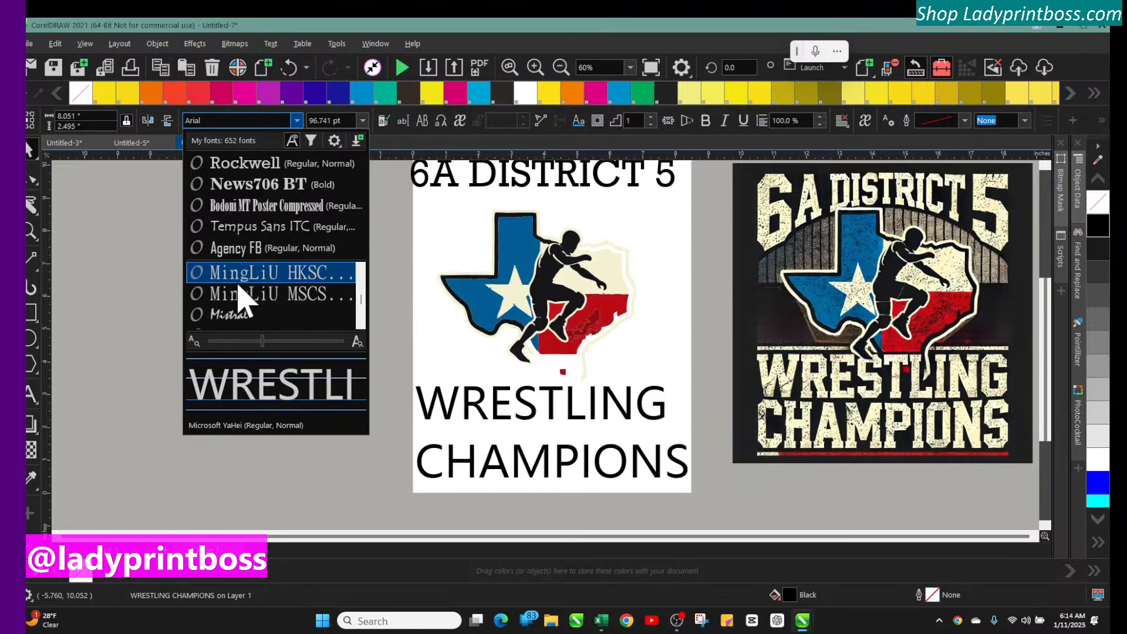
pyautogui.scroll(-5, 238, 284)
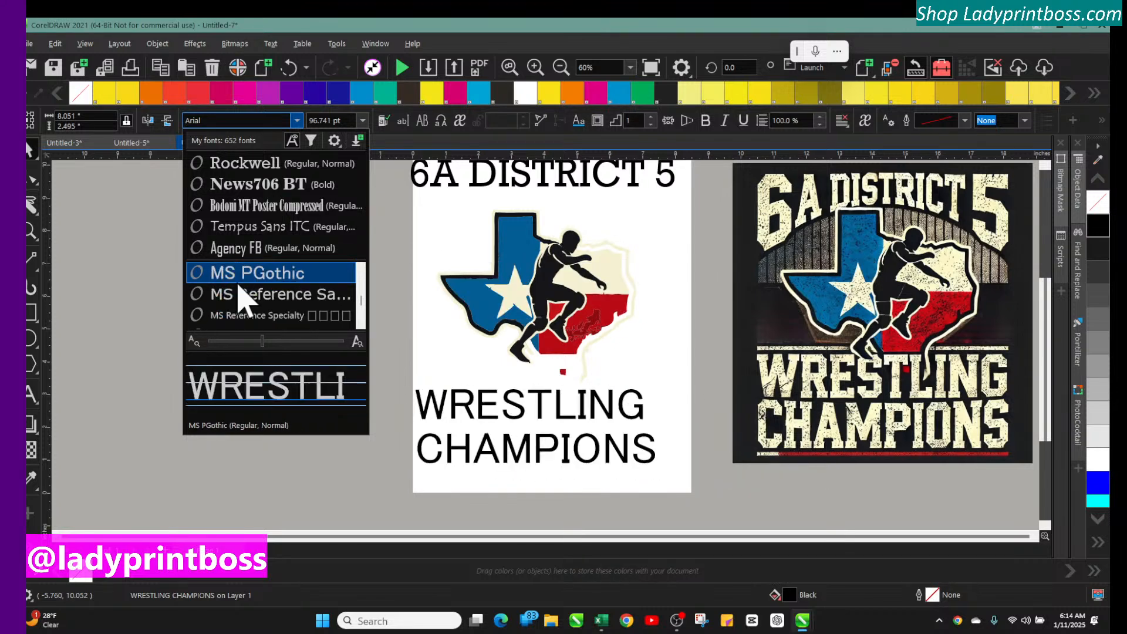
pyautogui.scroll(-1, 240, 297)
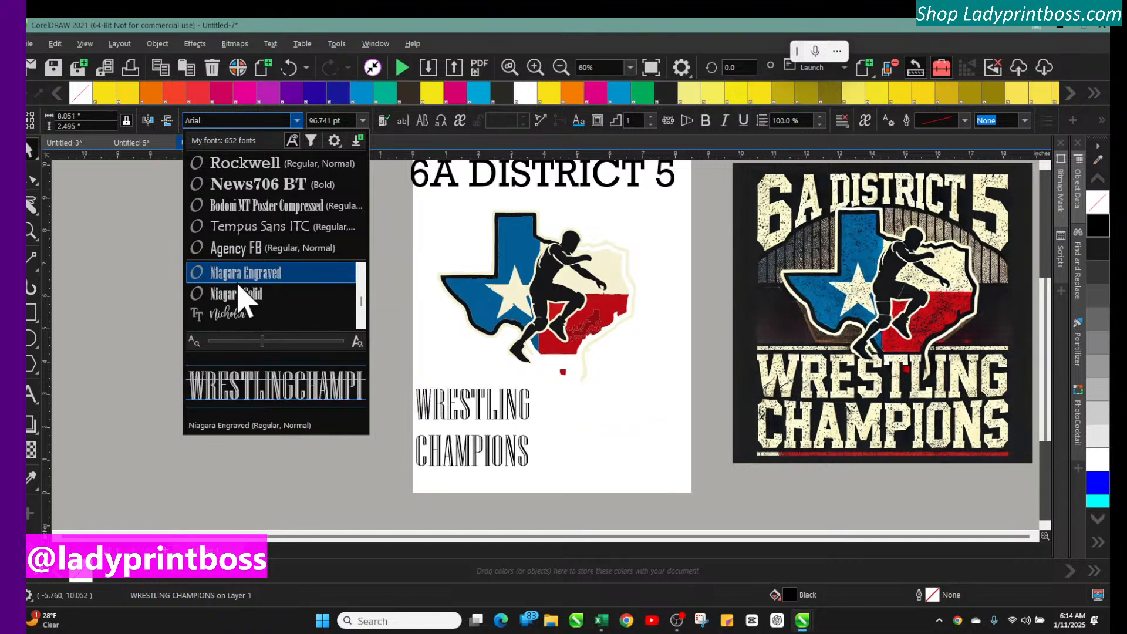
pyautogui.scroll(-4, 259, 311)
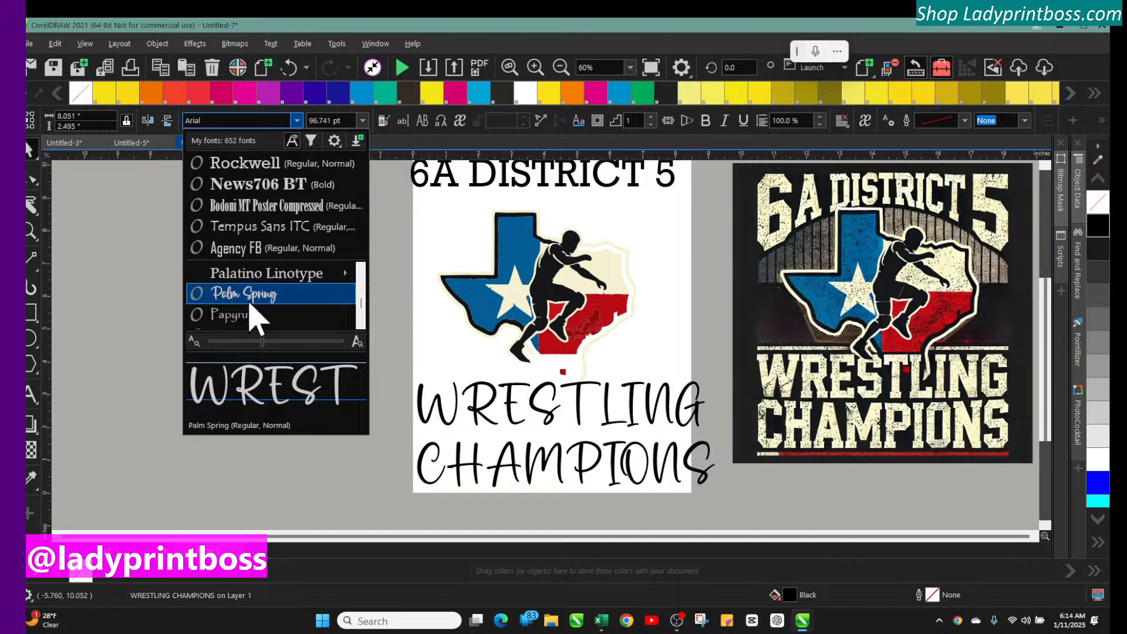
pyautogui.scroll(-1, 249, 317)
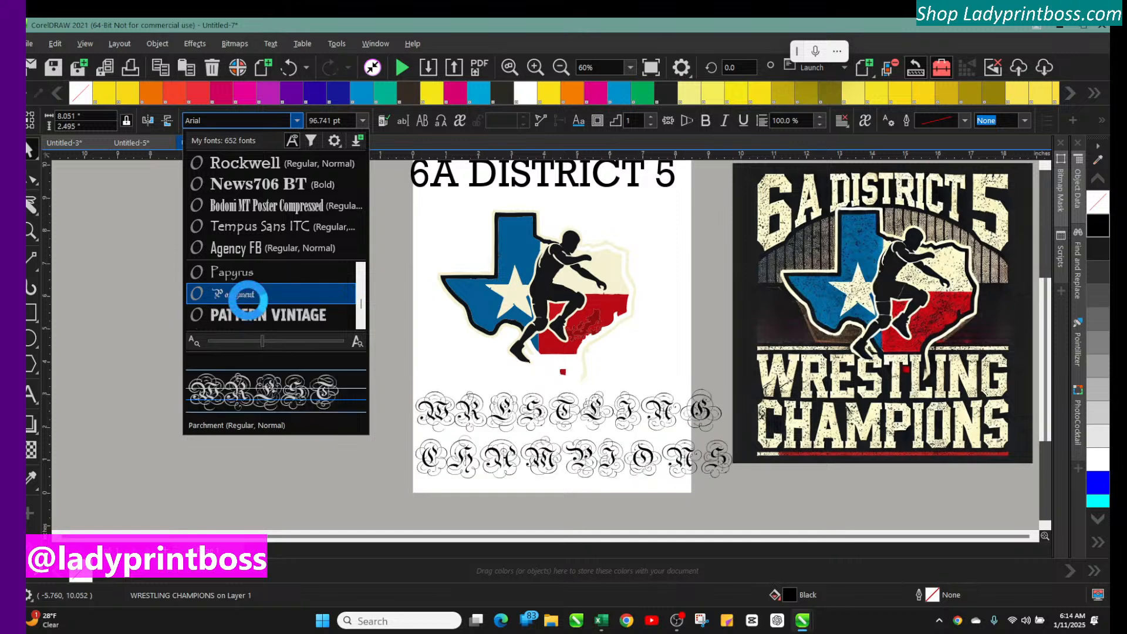
# Step: Apply the Pattern Vintage font to "WRESTLING CHAMPIONS" and enlarge the text to about 8.74 inches wide just below the Texas graphic
pyautogui.scroll(-1, 248, 300)
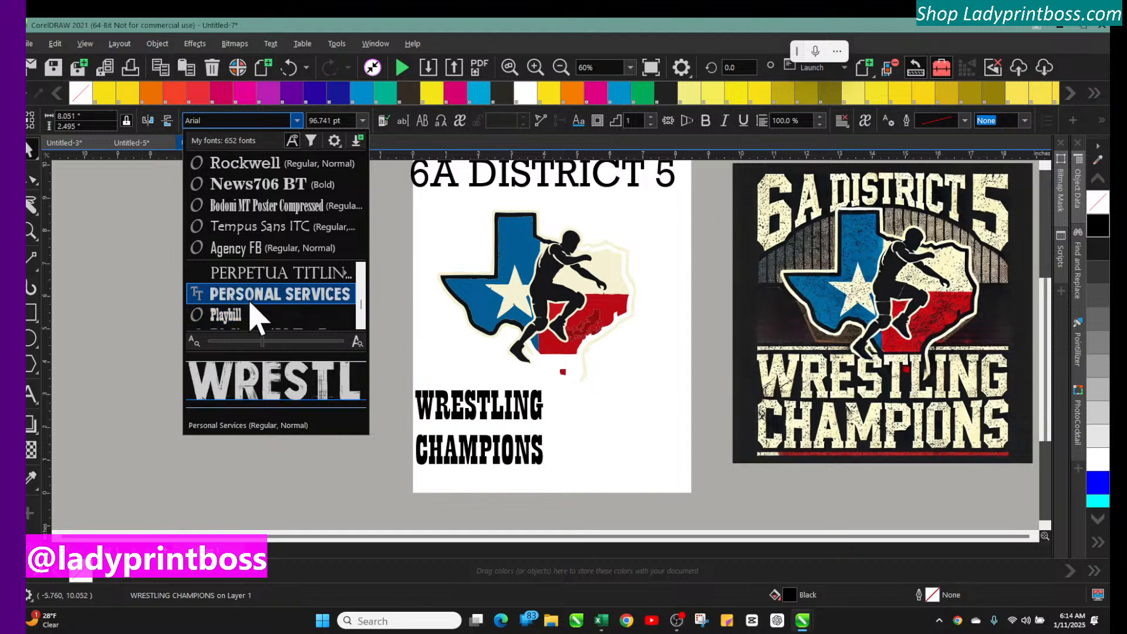
pyautogui.scroll(2, 253, 311)
pyautogui.moveTo(250, 304)
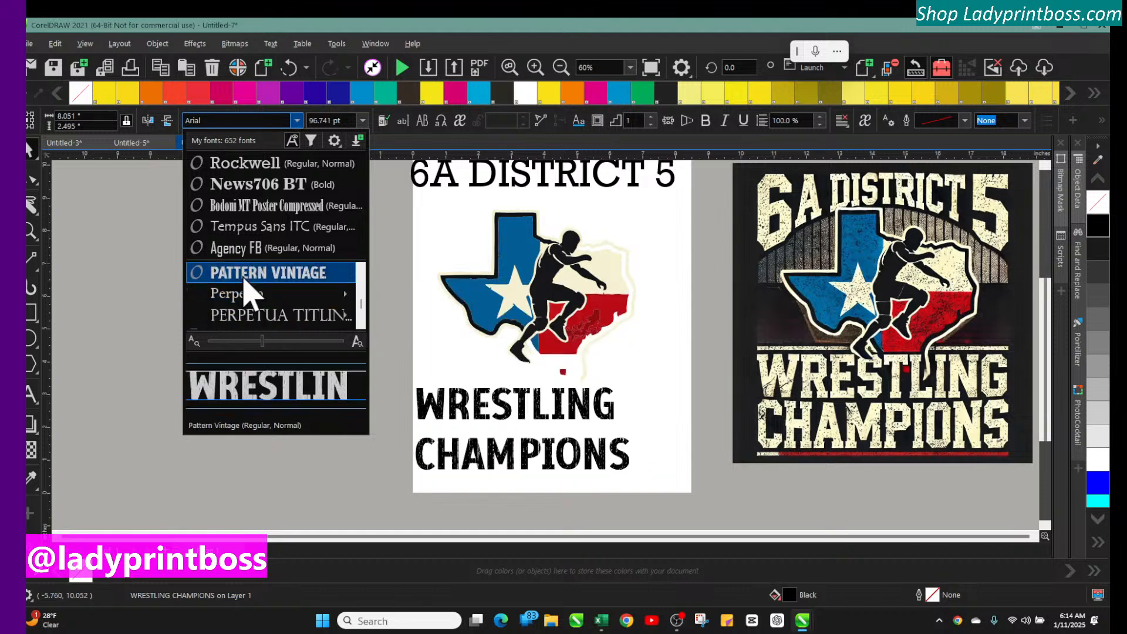
pyautogui.click(245, 278)
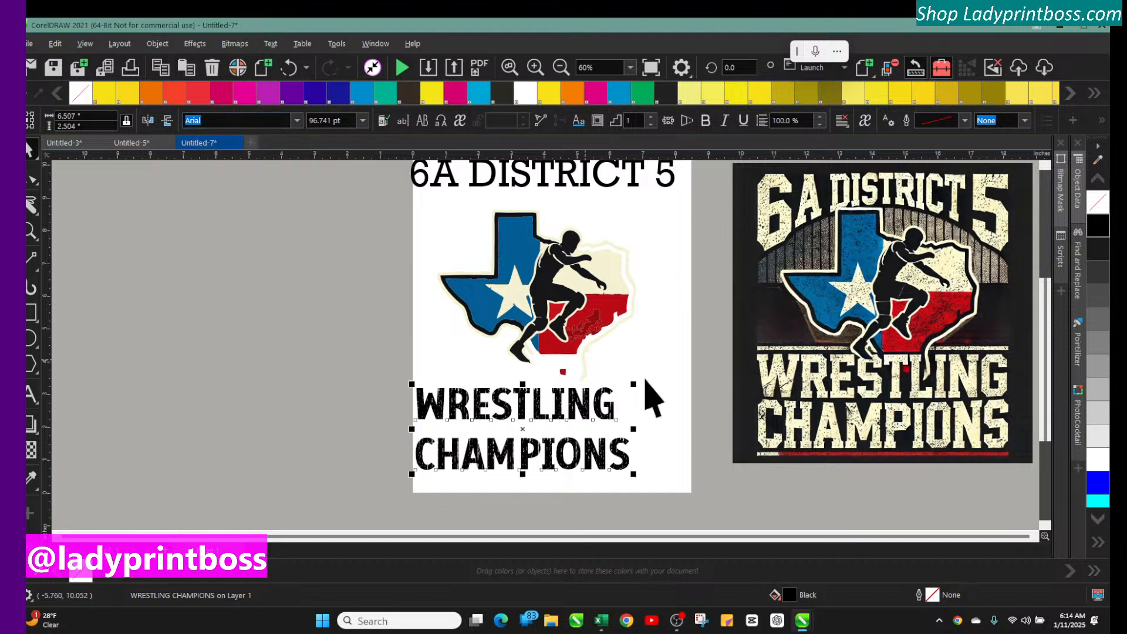
pyautogui.moveTo(638, 383); pyautogui.dragTo(712, 333)
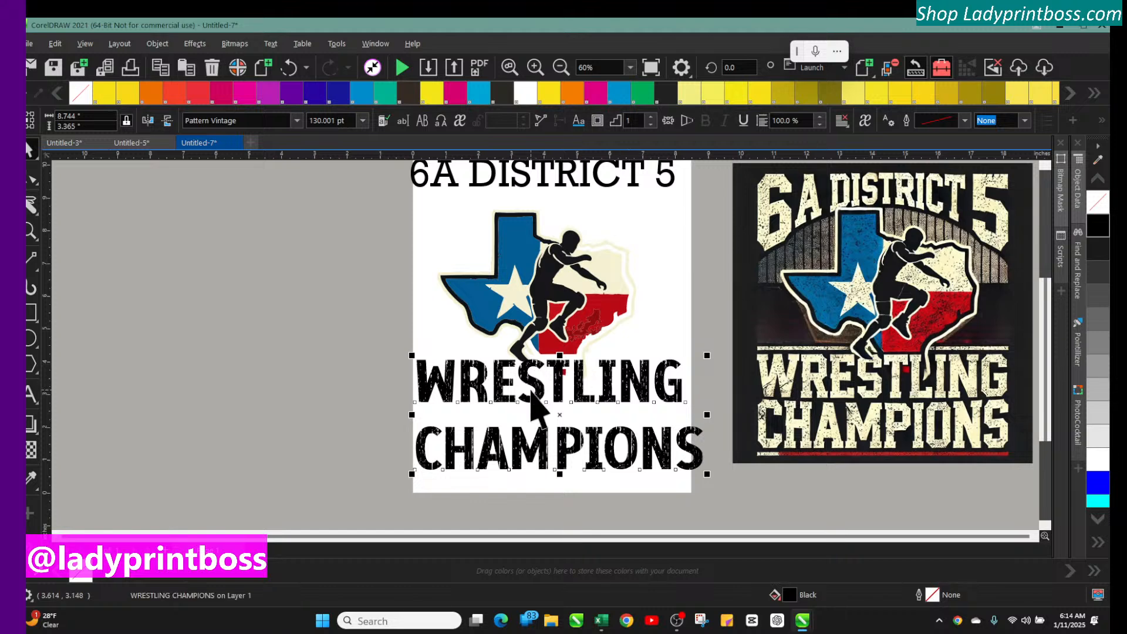
pyautogui.moveTo(529, 382); pyautogui.dragTo(531, 389)
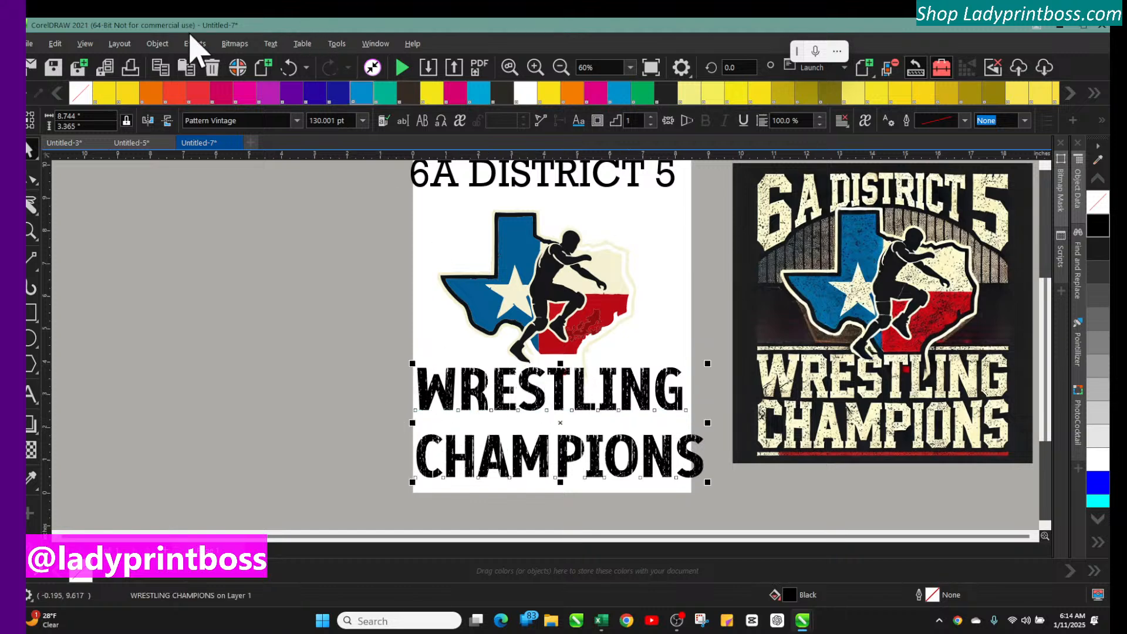
# Step: Break the text apart into separate lines and move "CHAMPIONS" up close beneath "WRESTLING", roughly centered
pyautogui.click(158, 44)
pyautogui.click(211, 288)
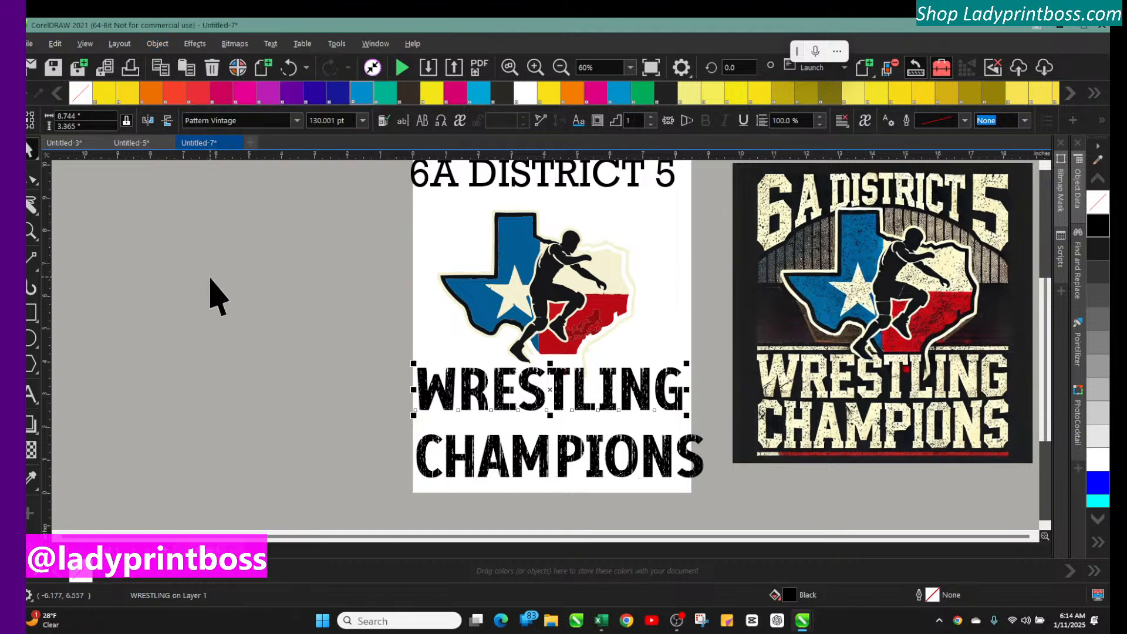
pyautogui.click(610, 414)
pyautogui.click(540, 405)
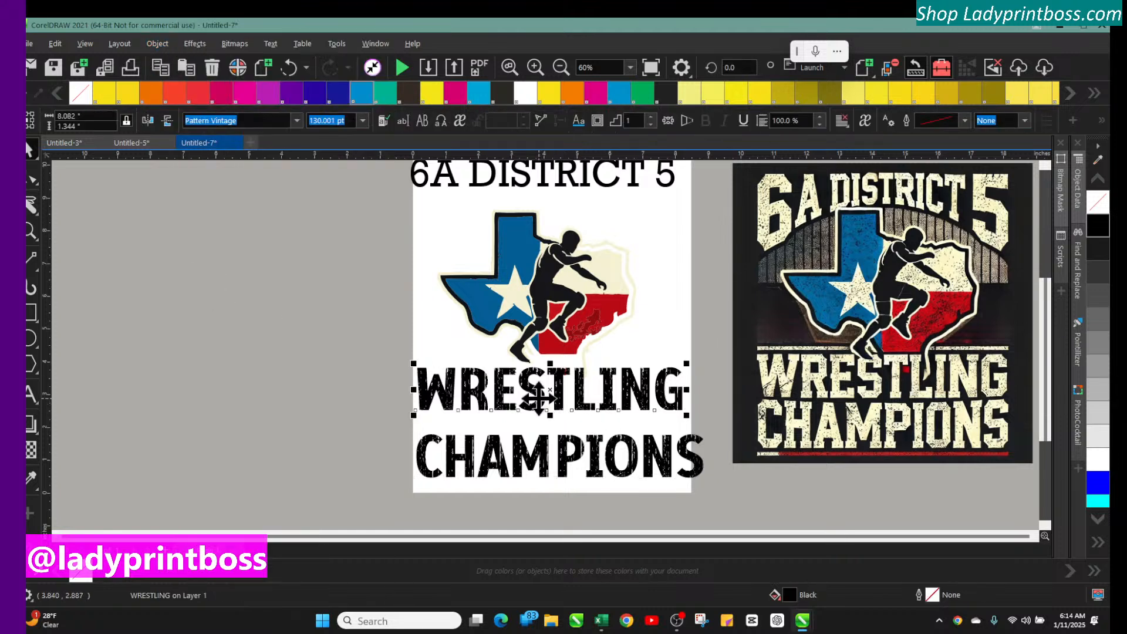
pyautogui.moveTo(537, 453)
pyautogui.mouseDown()
pyautogui.moveTo(547, 453)
pyautogui.moveTo(539, 473)
pyautogui.moveTo(534, 442)
pyautogui.mouseUp()
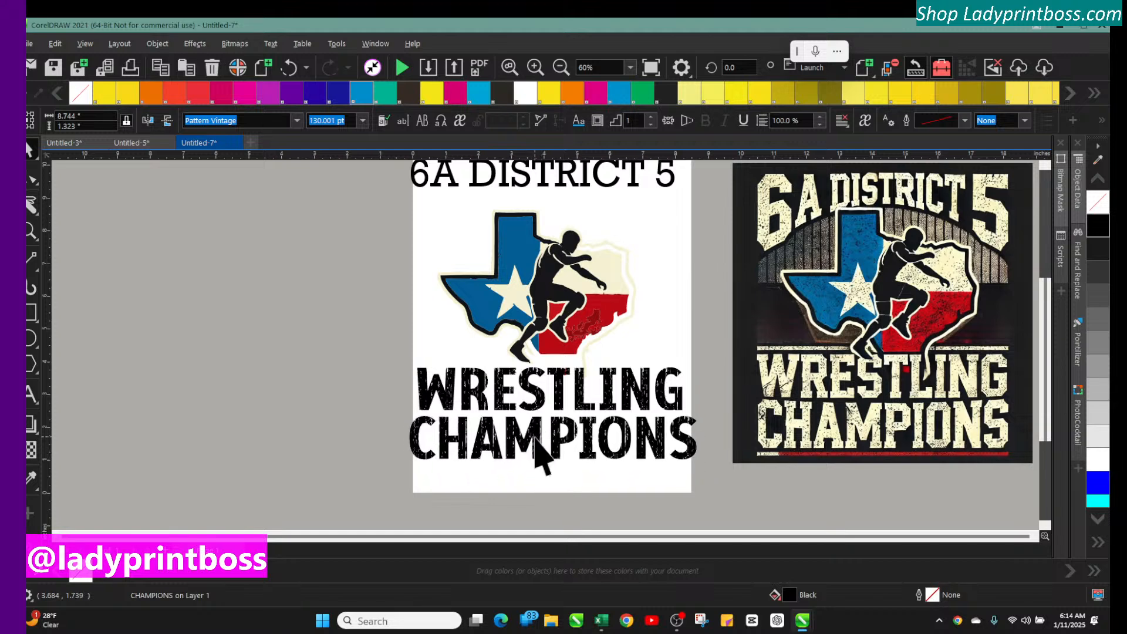
# Step: Enlarge "WRESTLING" and shift it sideways so both its edges line up with "CHAMPIONS" below it
pyautogui.click(418, 381)
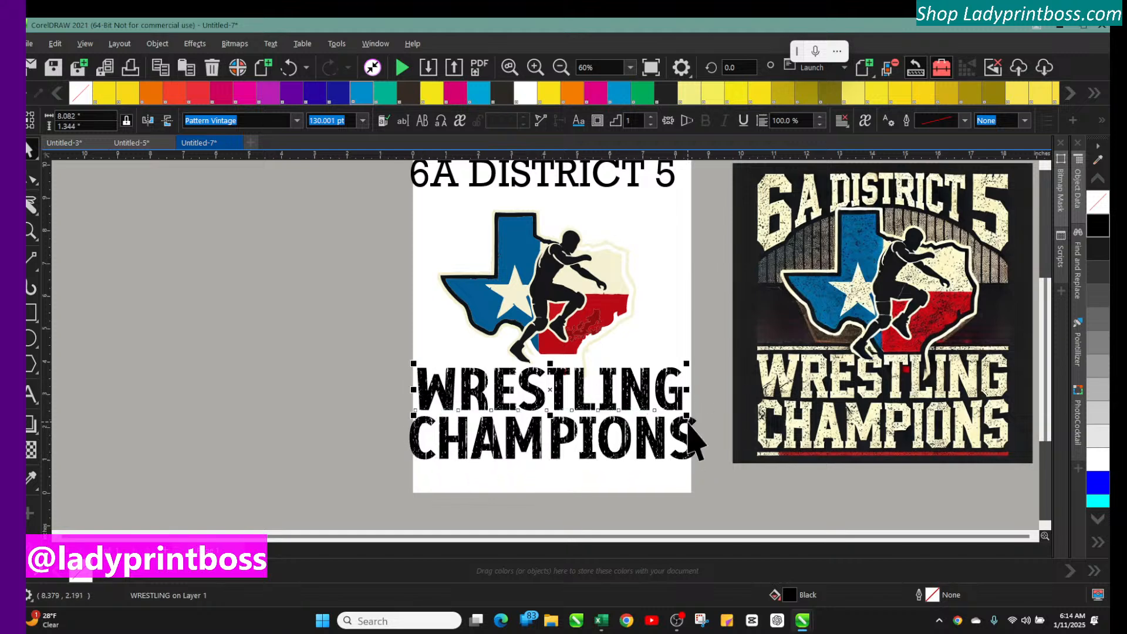
pyautogui.moveTo(686, 415); pyautogui.dragTo(712, 420)
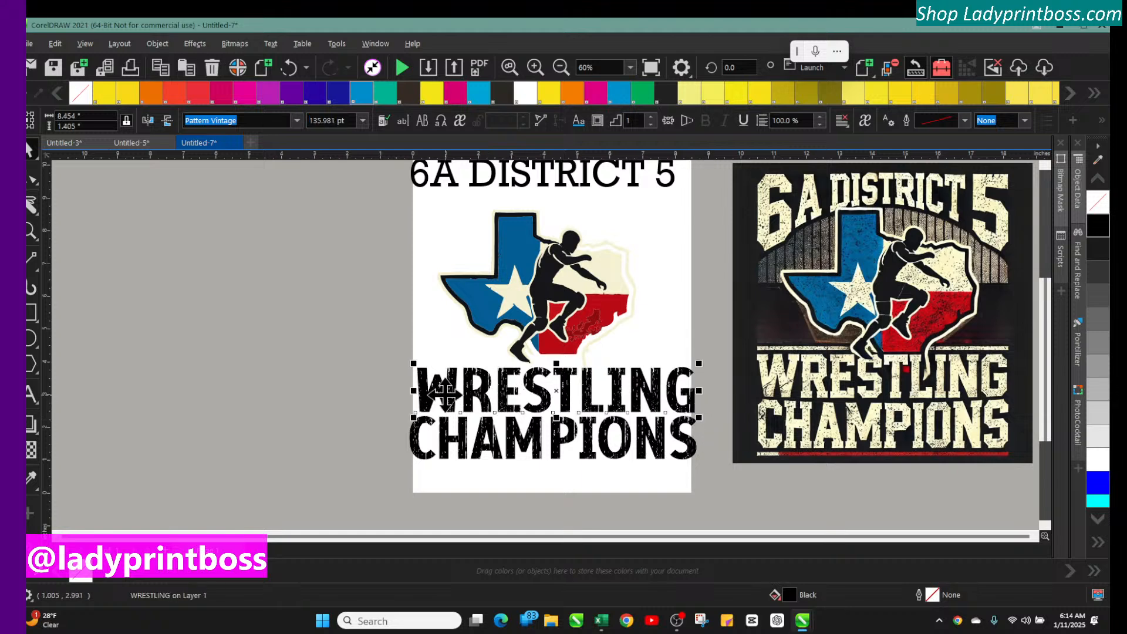
pyautogui.moveTo(446, 402); pyautogui.dragTo(438, 402)
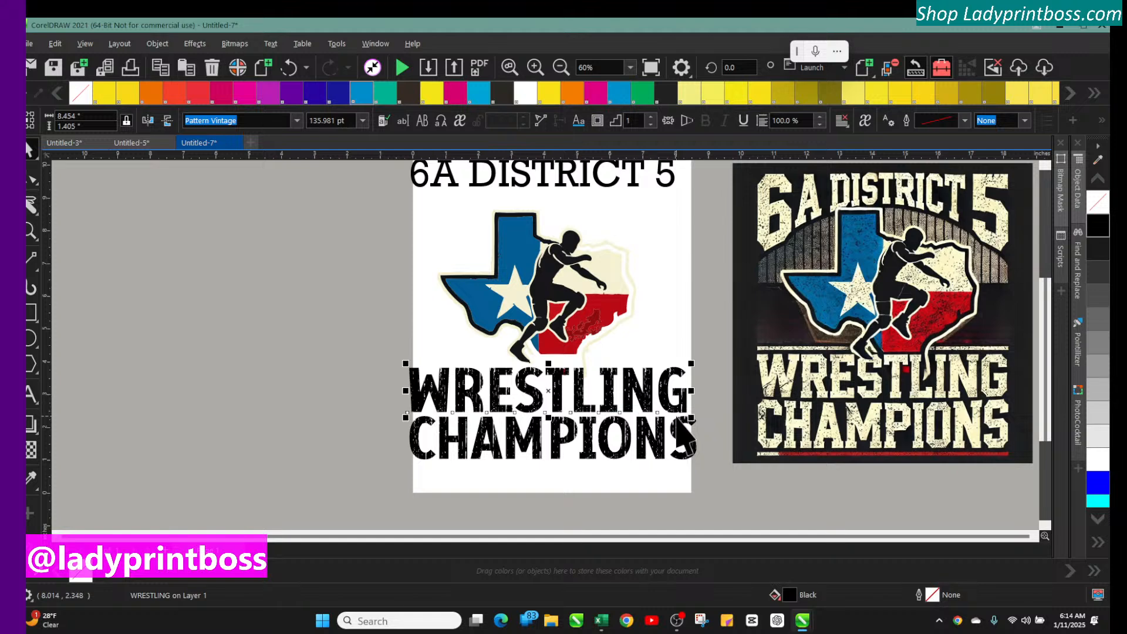
pyautogui.moveTo(682, 405); pyautogui.dragTo(688, 409)
pyautogui.click(557, 452)
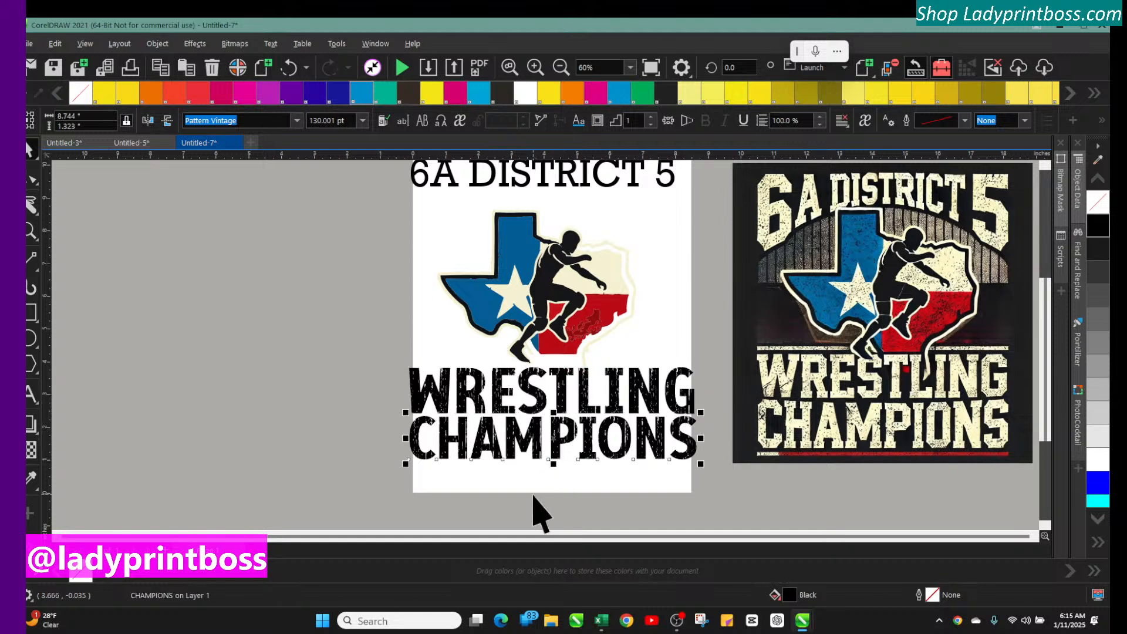
# Step: Stretch "CHAMPIONS" to about 1.49 inches tall and shift it slightly sideways together with "WRESTLING" beneath the Texas graphic
pyautogui.moveTo(554, 468); pyautogui.dragTo(554, 472)
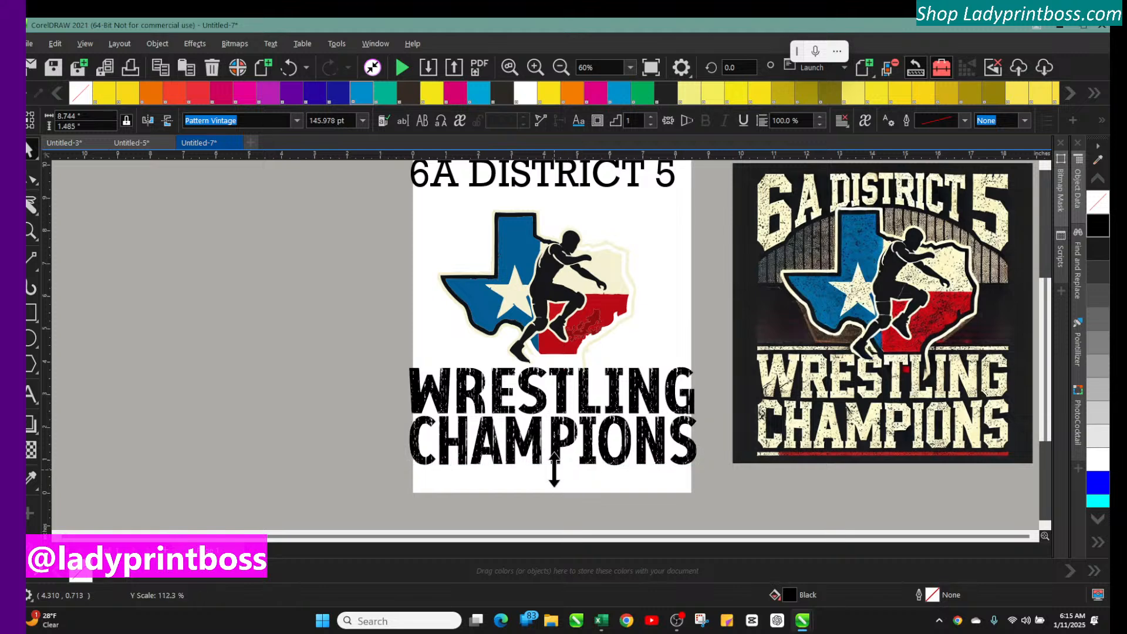
pyautogui.click(309, 407)
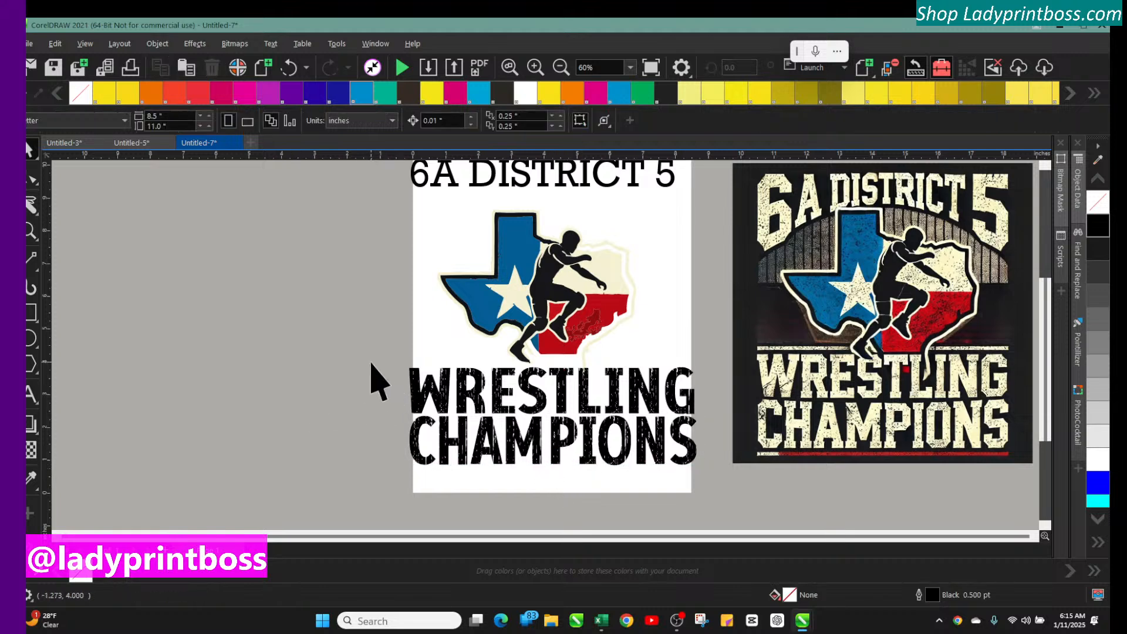
pyautogui.moveTo(718, 493); pyautogui.dragTo(718, 493)
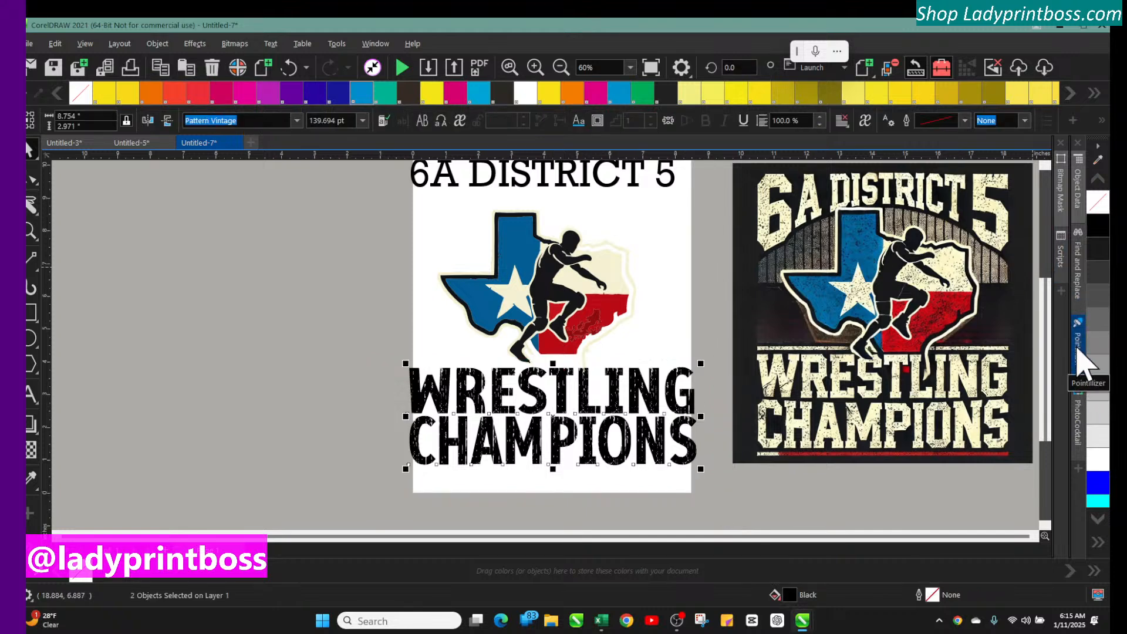
pyautogui.moveTo(557, 424); pyautogui.dragTo(560, 422)
pyautogui.scroll(1, 345, 332)
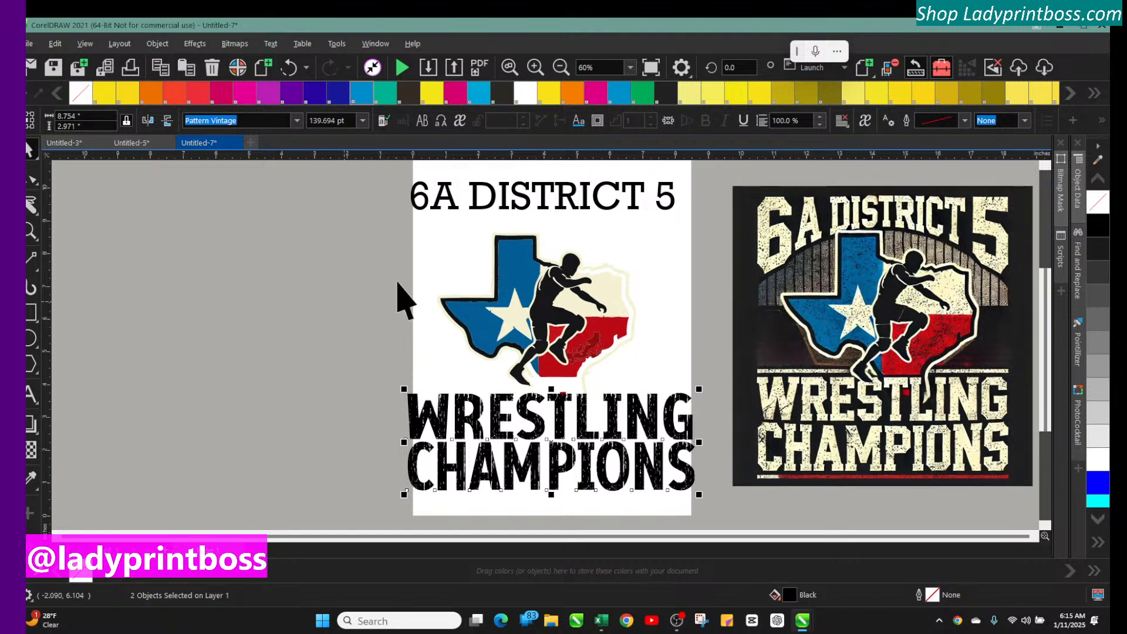
# Step: Apply the Pattern Vintage font to "6A DISTRICT 5", enlarge it to about 8.53 inches wide, and lower it close above the Texas graphic
pyautogui.click(491, 198)
pyautogui.click(297, 120)
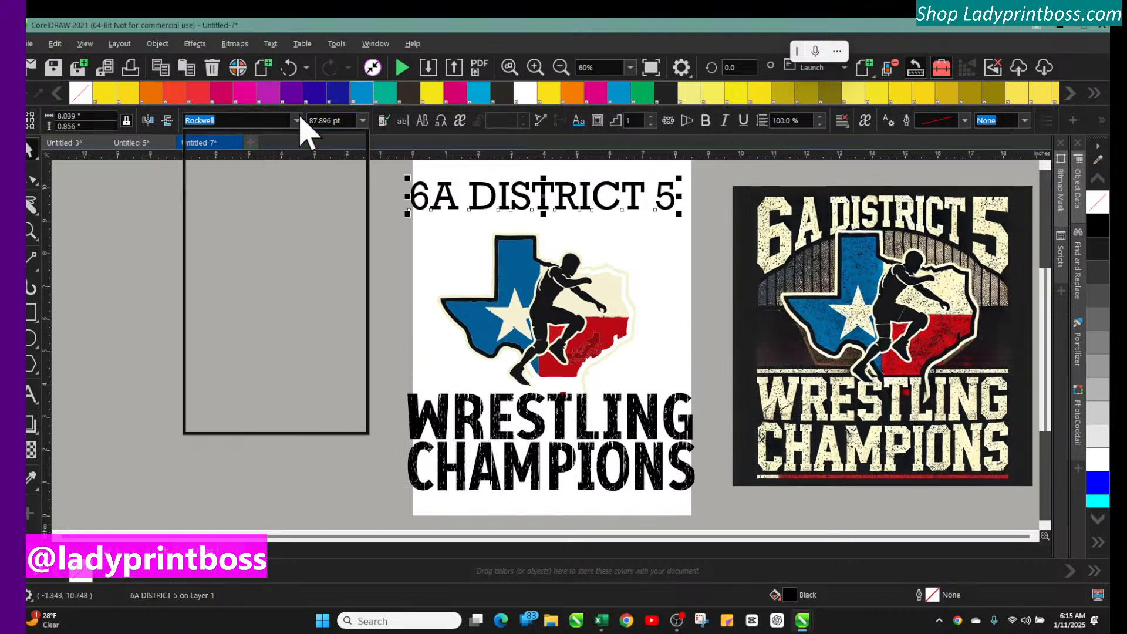
pyautogui.click(270, 160)
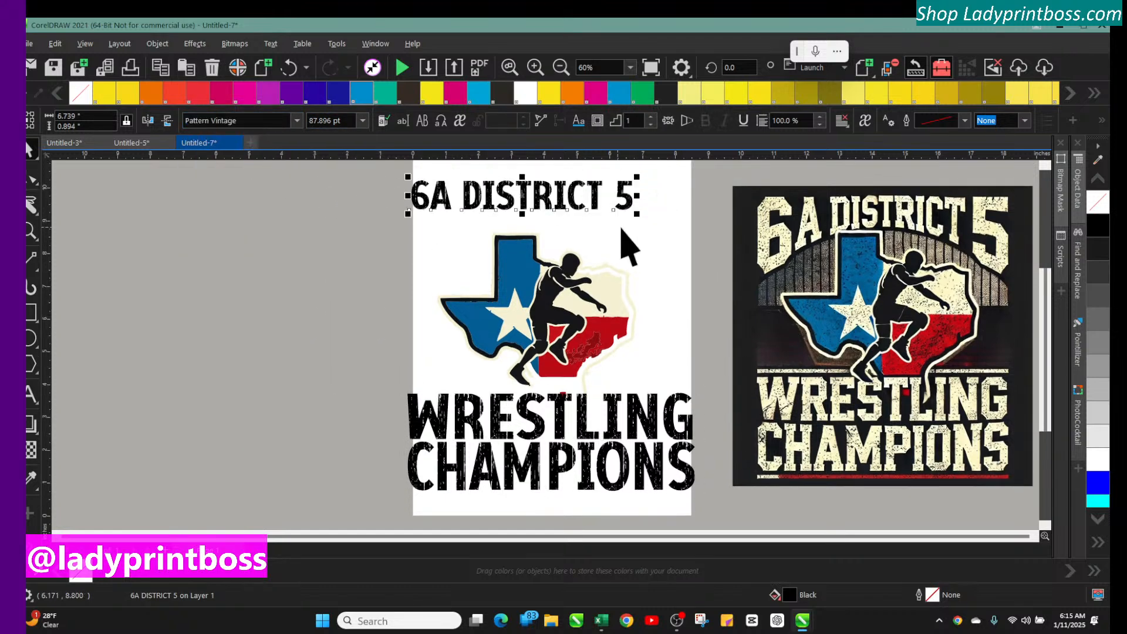
pyautogui.moveTo(636, 214); pyautogui.dragTo(698, 233)
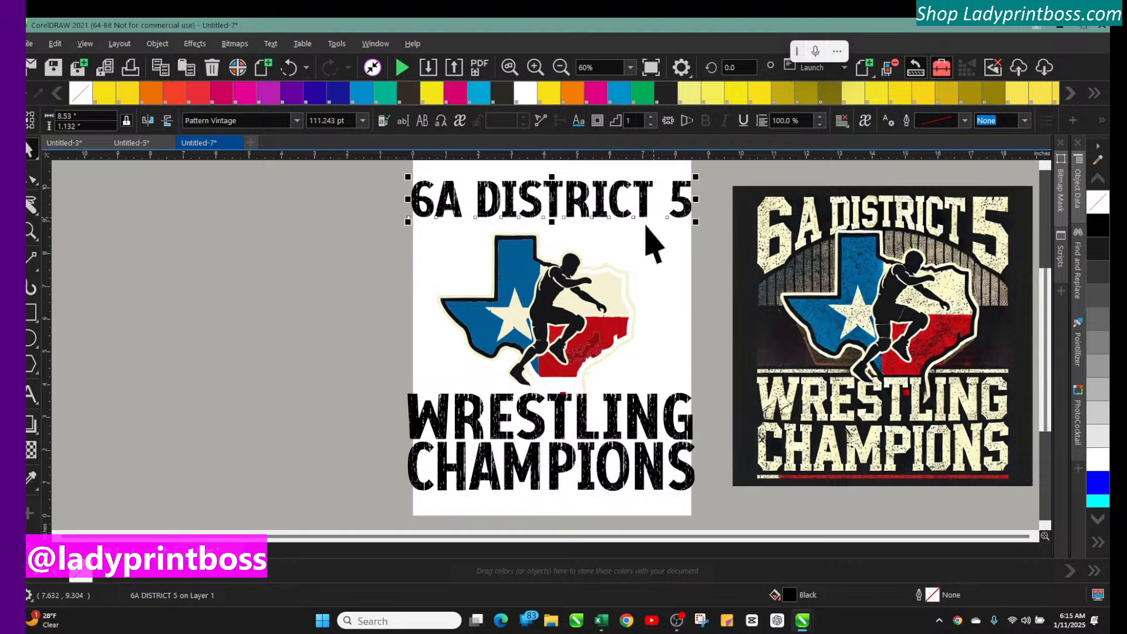
pyautogui.click(851, 249)
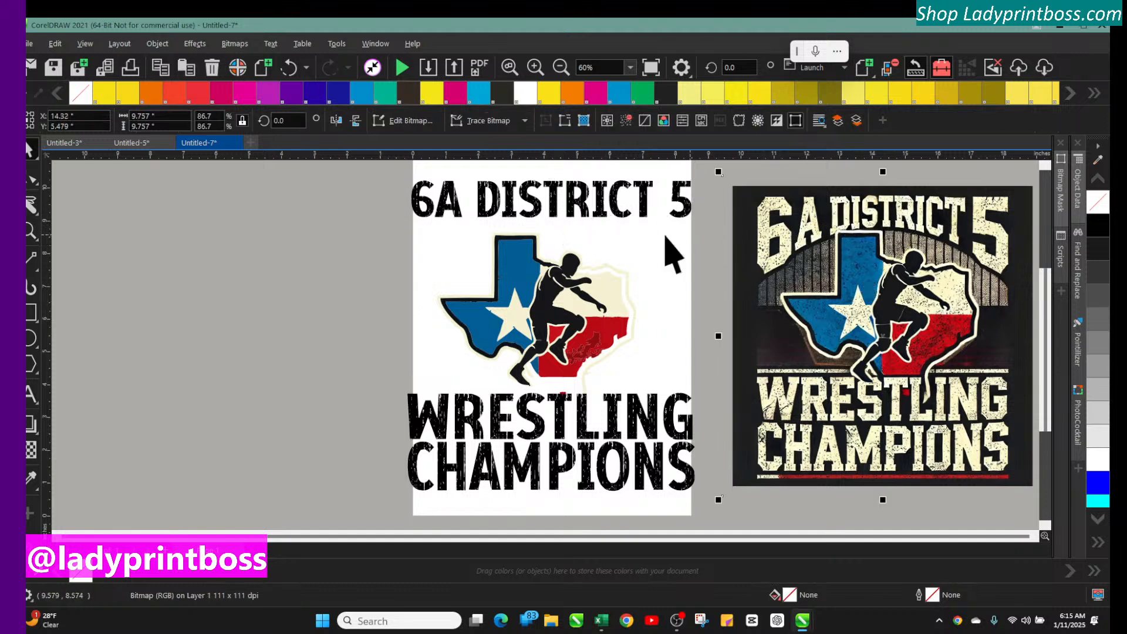
pyautogui.click(570, 208)
pyautogui.moveTo(568, 206)
pyautogui.mouseDown()
pyautogui.moveTo(576, 223)
pyautogui.moveTo(570, 212)
pyautogui.mouseUp()
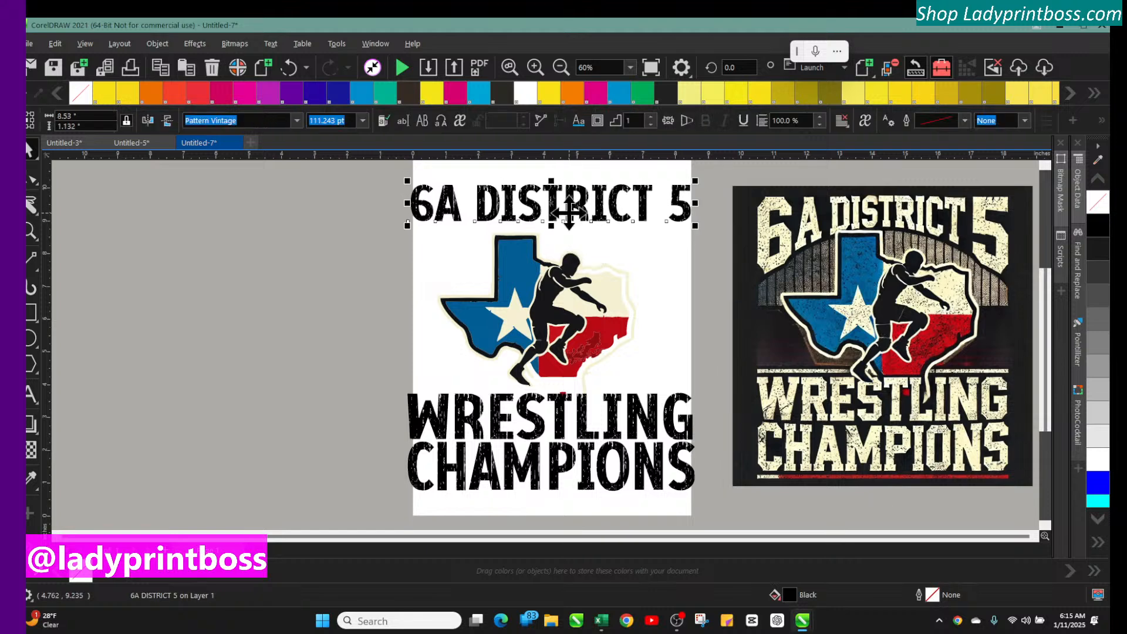
# Step: Draw a guide ellipse about 10.44 by 7.35 inches around the Texas graphic, with its upper edge just below "6A DISTRICT 5"
pyautogui.click(30, 340)
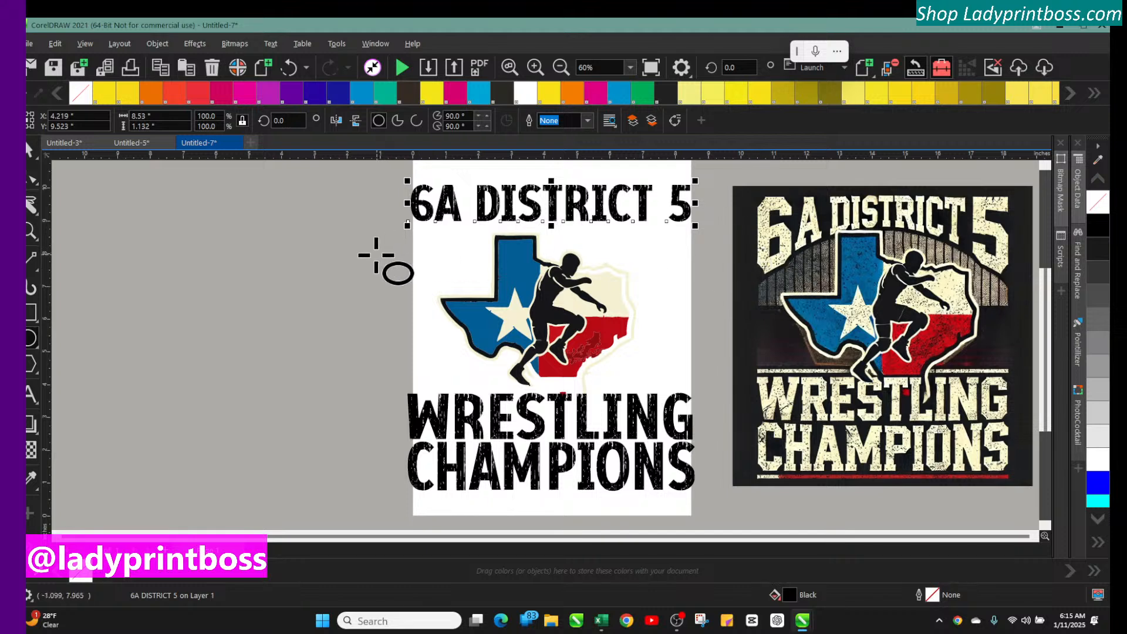
pyautogui.moveTo(376, 255); pyautogui.dragTo(719, 495)
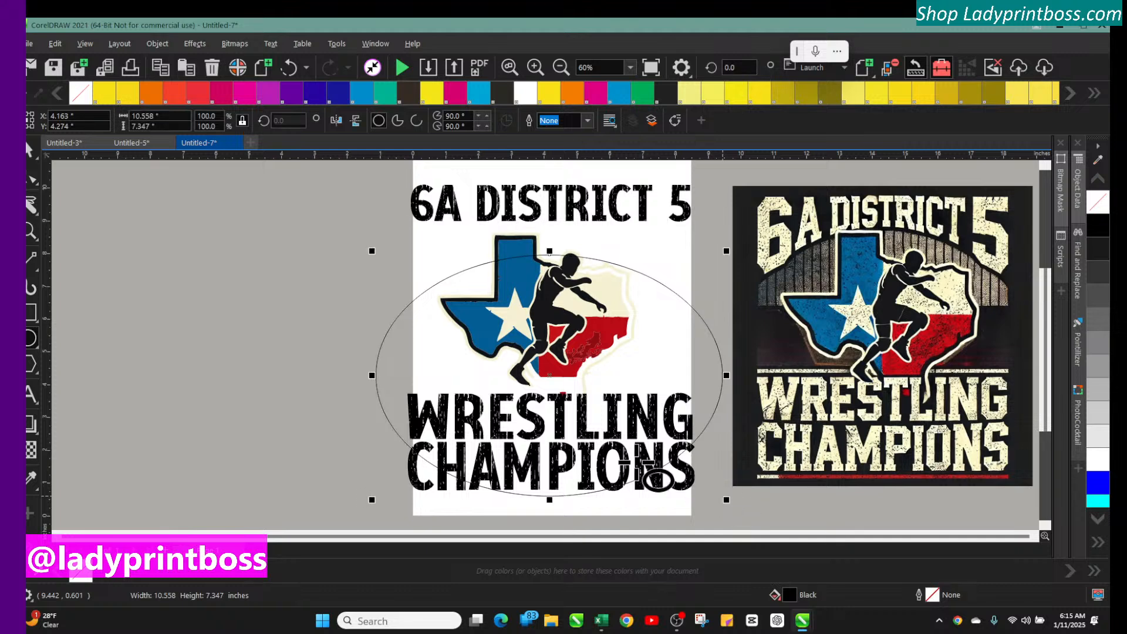
pyautogui.click(30, 150)
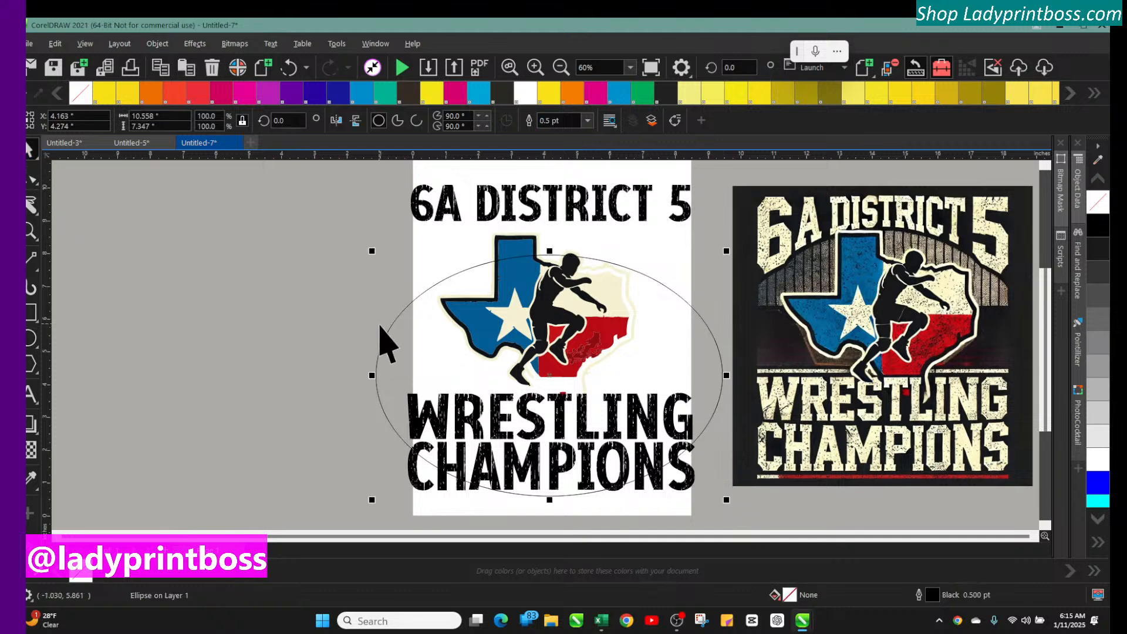
pyautogui.moveTo(382, 333); pyautogui.dragTo(382, 307)
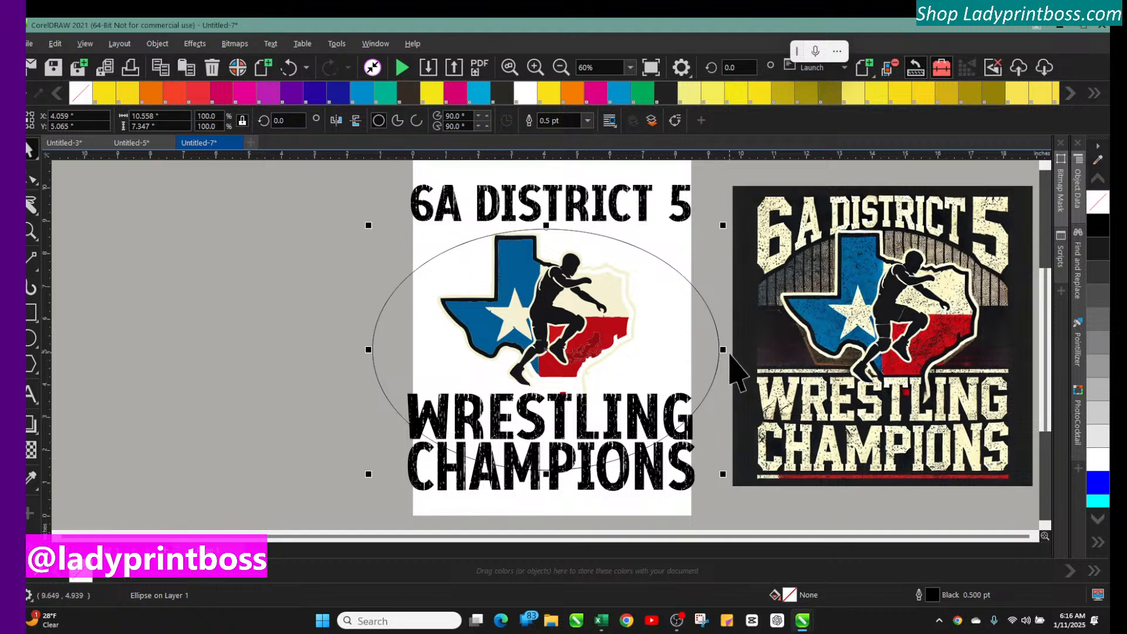
pyautogui.moveTo(724, 351)
pyautogui.mouseDown()
pyautogui.moveTo(694, 350)
pyautogui.moveTo(720, 346)
pyautogui.mouseUp()
pyautogui.click(317, 253)
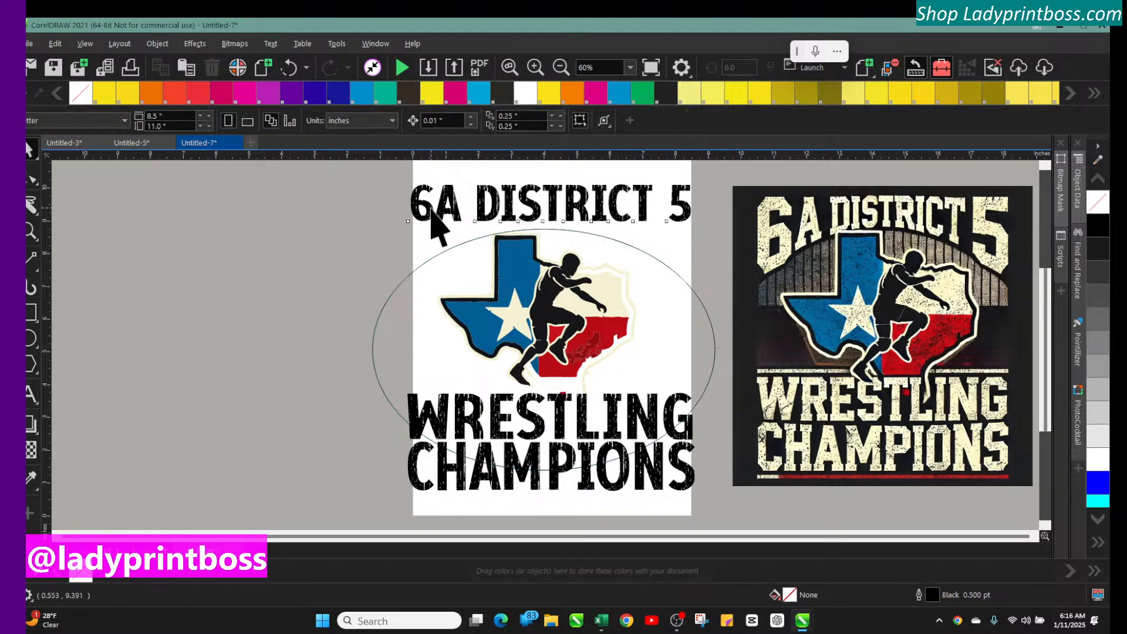
# Step: Stretch "6A DISTRICT 5" to about 1.34 inches tall and arch its lower edge slightly upward with a Single Arc envelope
pyautogui.click(432, 214)
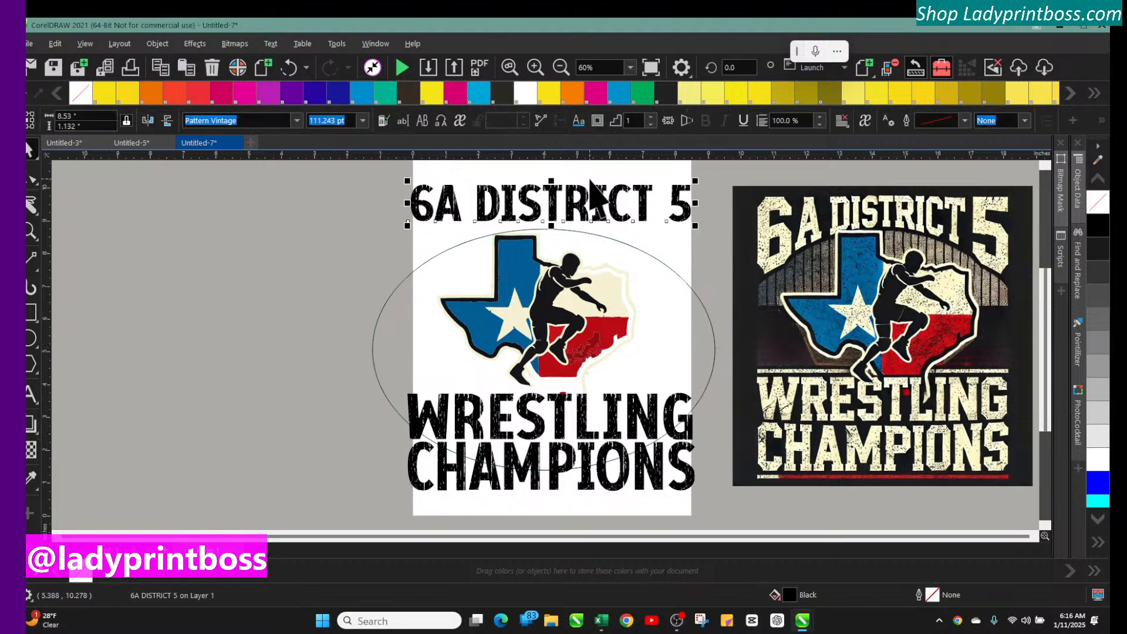
pyautogui.moveTo(552, 177); pyautogui.dragTo(551, 173)
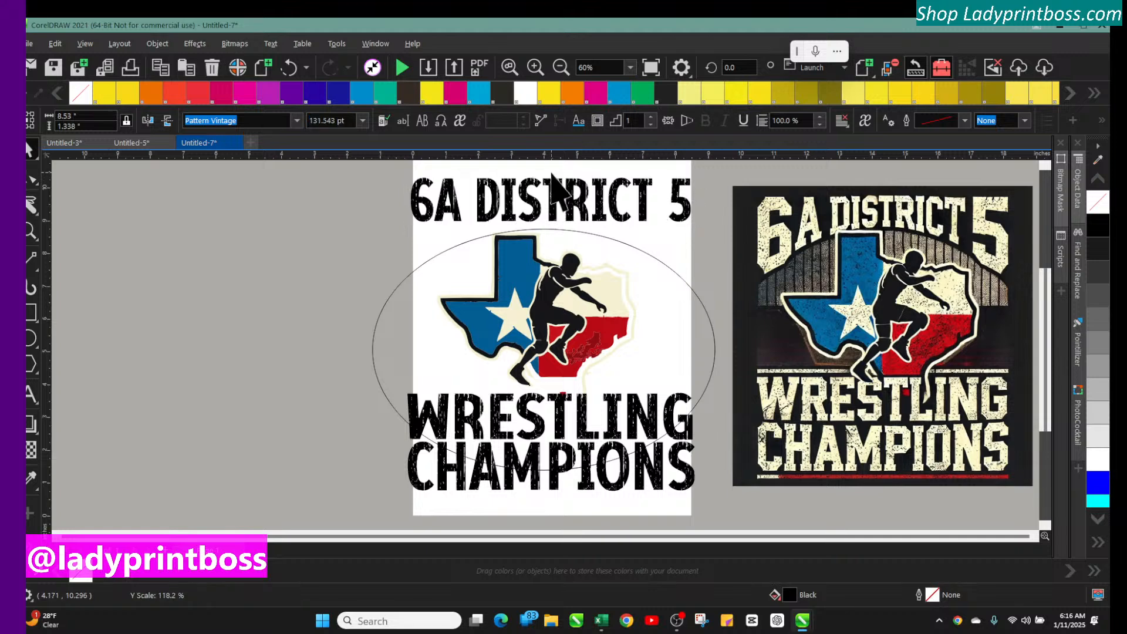
pyautogui.click(39, 435)
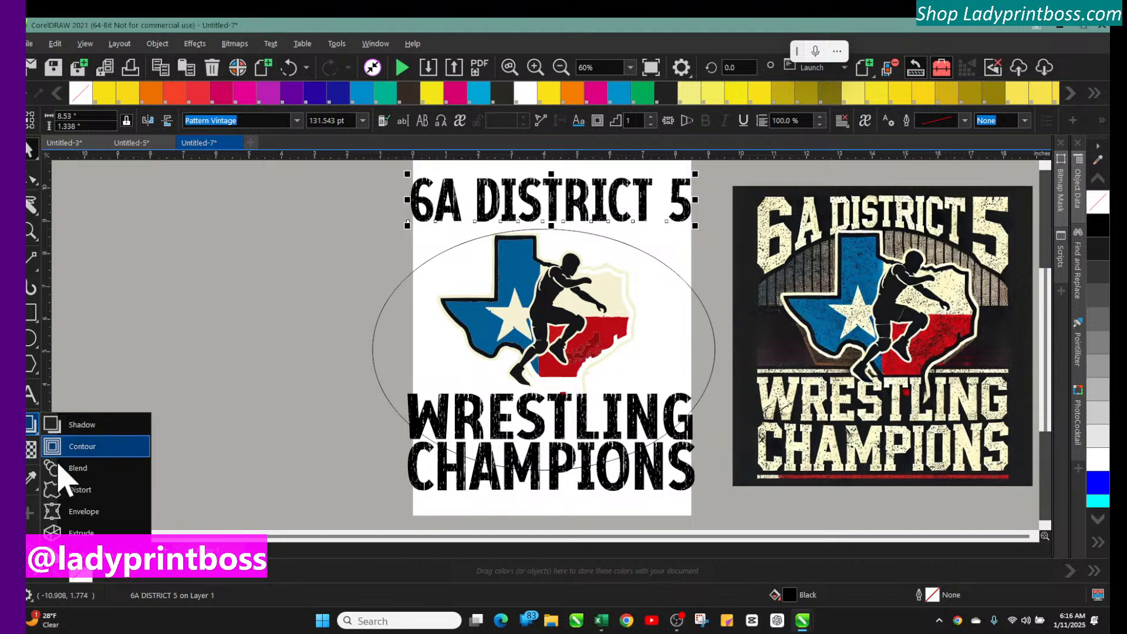
pyautogui.click(70, 516)
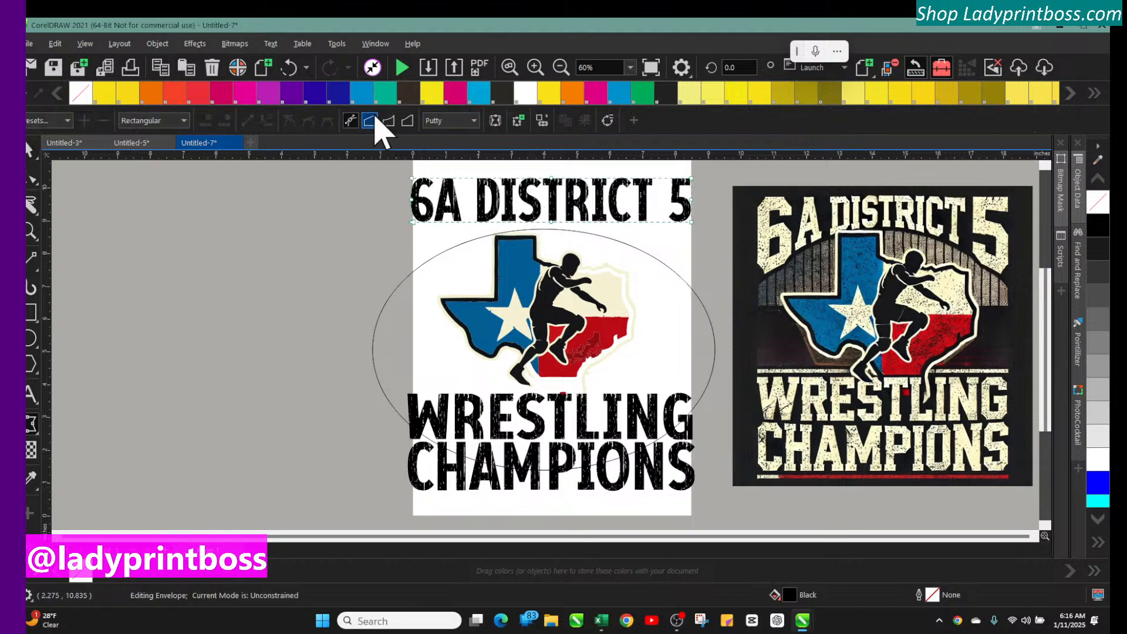
pyautogui.click(388, 121)
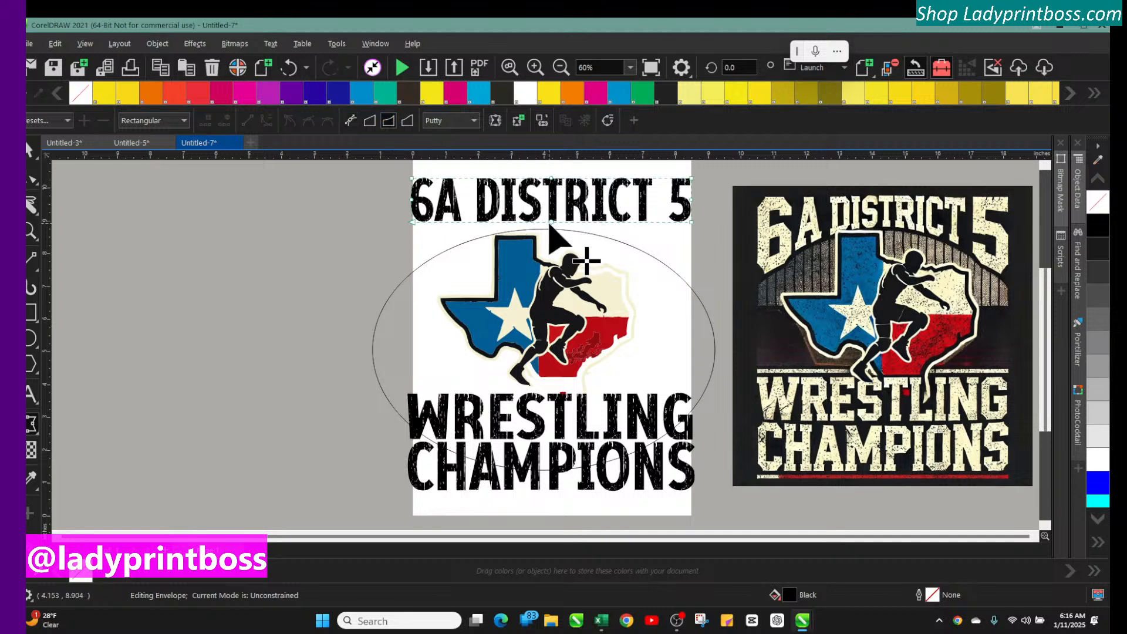
pyautogui.moveTo(552, 223); pyautogui.dragTo(551, 209)
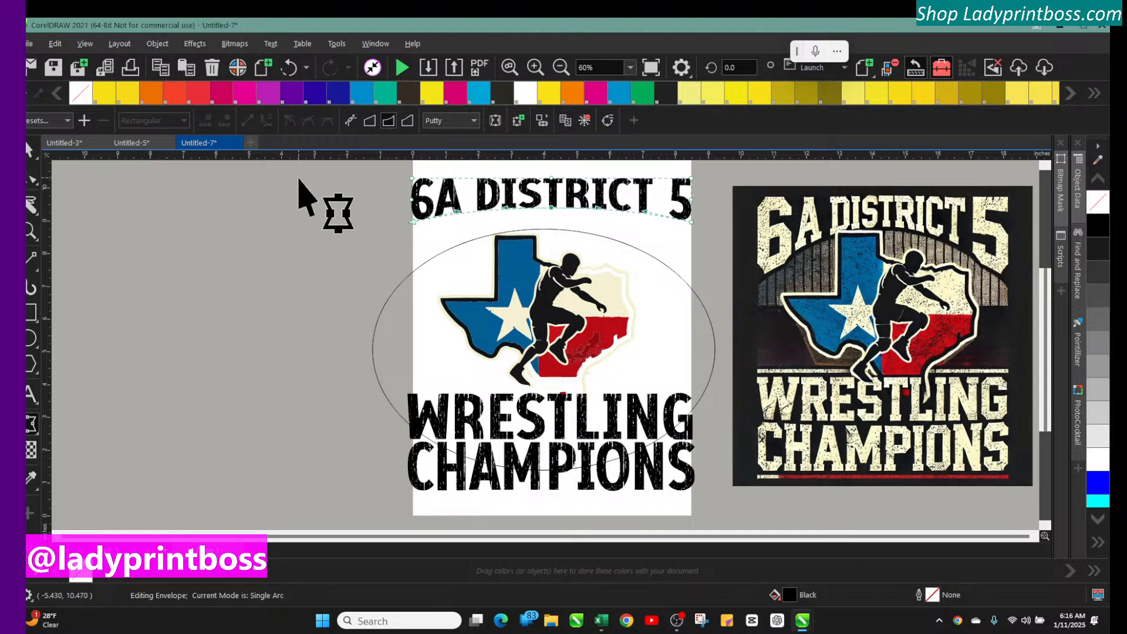
pyautogui.click(28, 151)
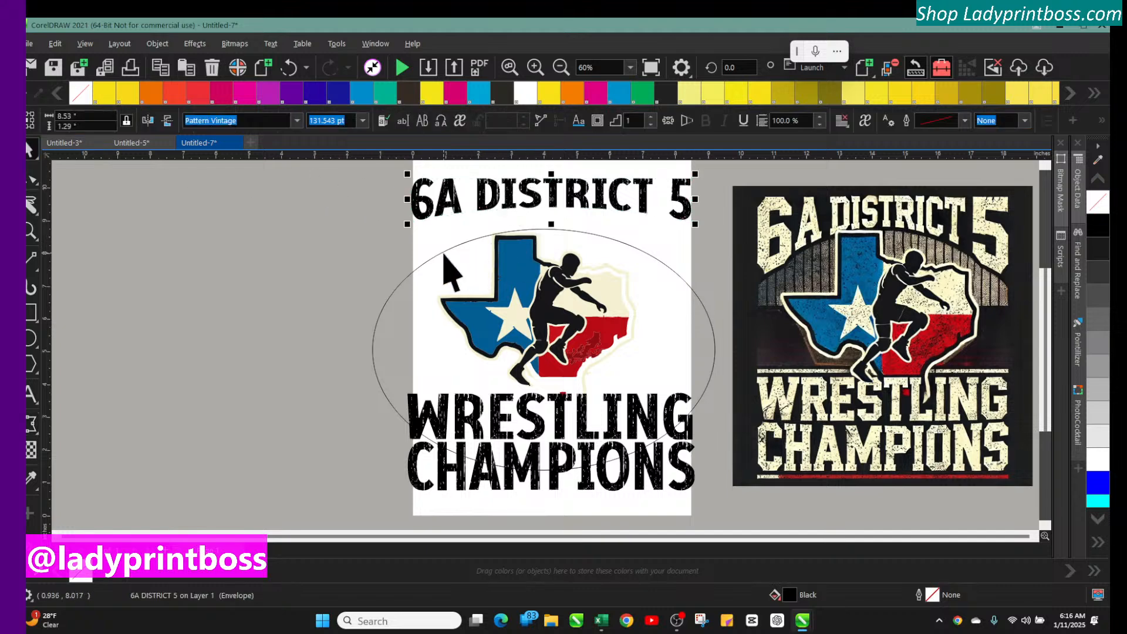
# Step: Extend the guide ellipse upward to about 7.76 inches tall and center "6A DISTRICT 5" right over its upper edge
pyautogui.click(510, 191)
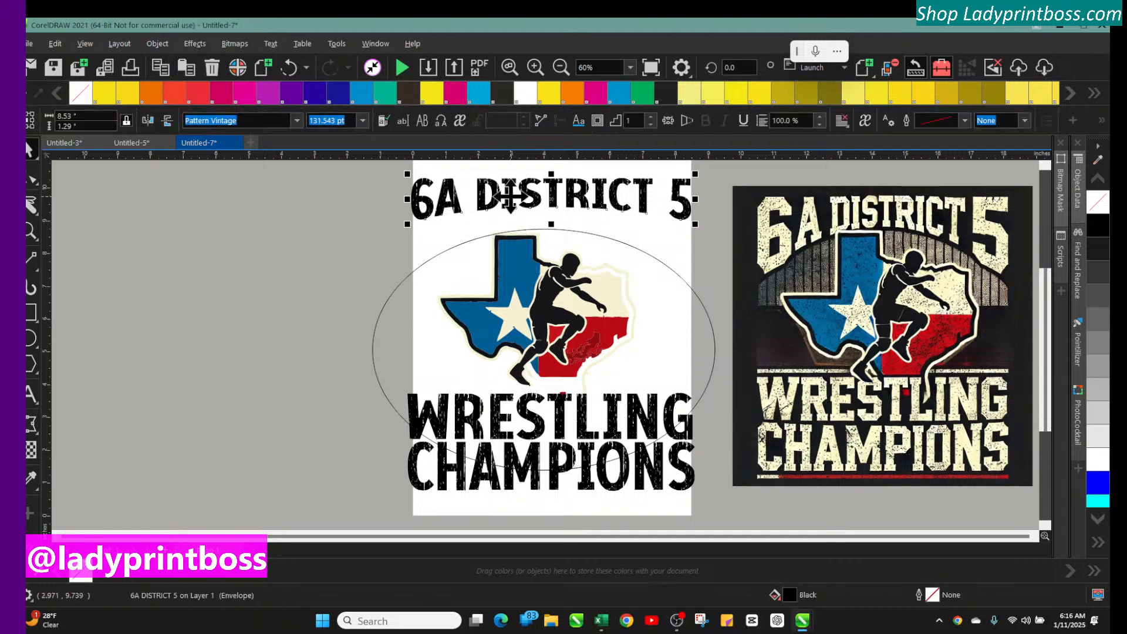
pyautogui.click(541, 230)
pyautogui.moveTo(545, 226); pyautogui.dragTo(546, 213)
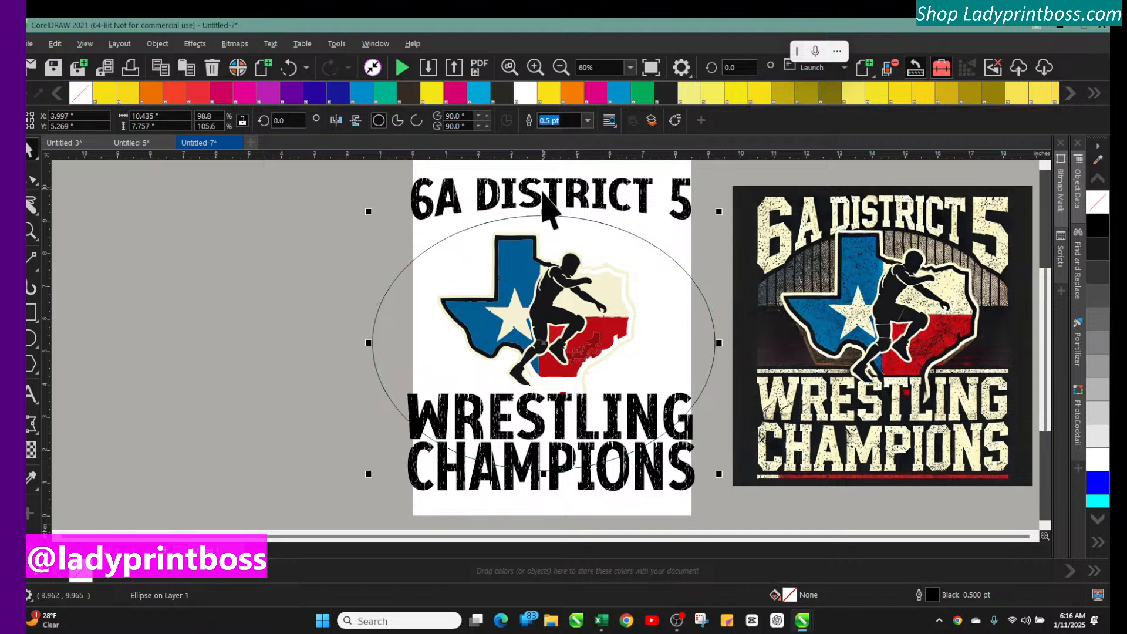
pyautogui.click(534, 200)
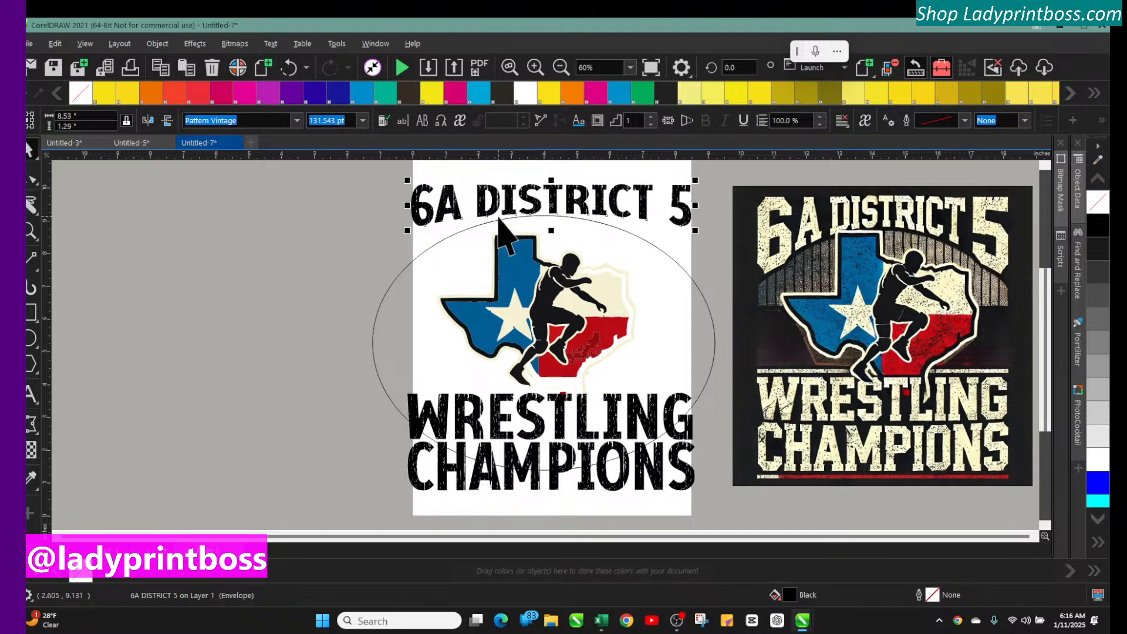
pyautogui.click(530, 197)
pyautogui.moveTo(531, 197); pyautogui.dragTo(529, 198)
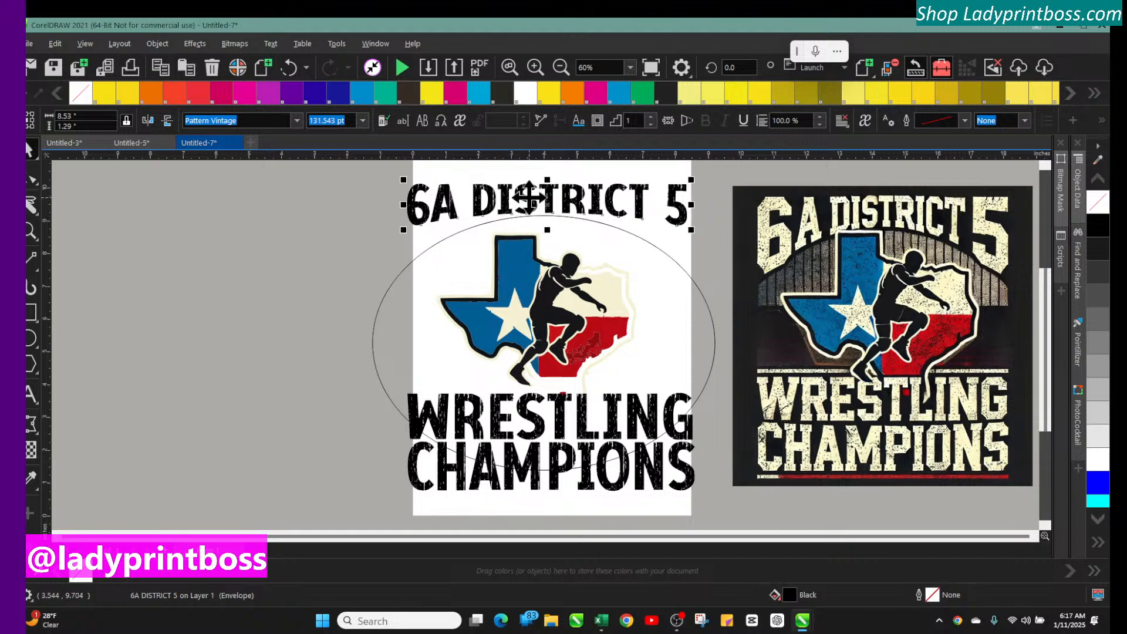
# Step: Pull the lower-left envelope corner of "6A DISTRICT 5" down to the guide ellipse in Straight Line mode
pyautogui.click(32, 423)
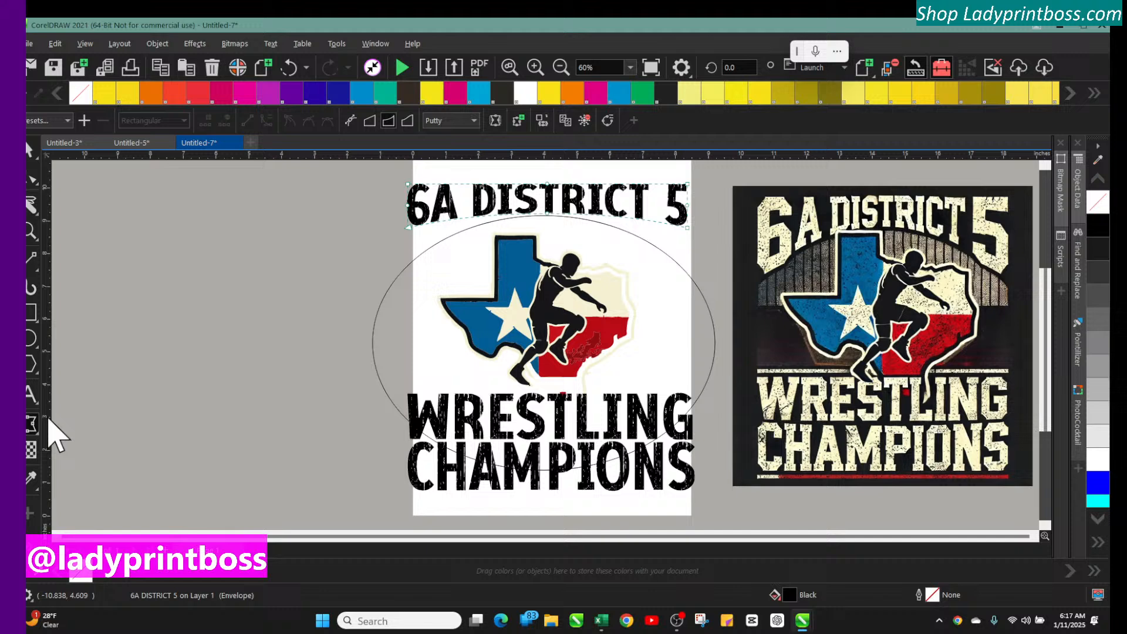
pyautogui.click(371, 121)
pyautogui.moveTo(410, 228); pyautogui.dragTo(414, 263)
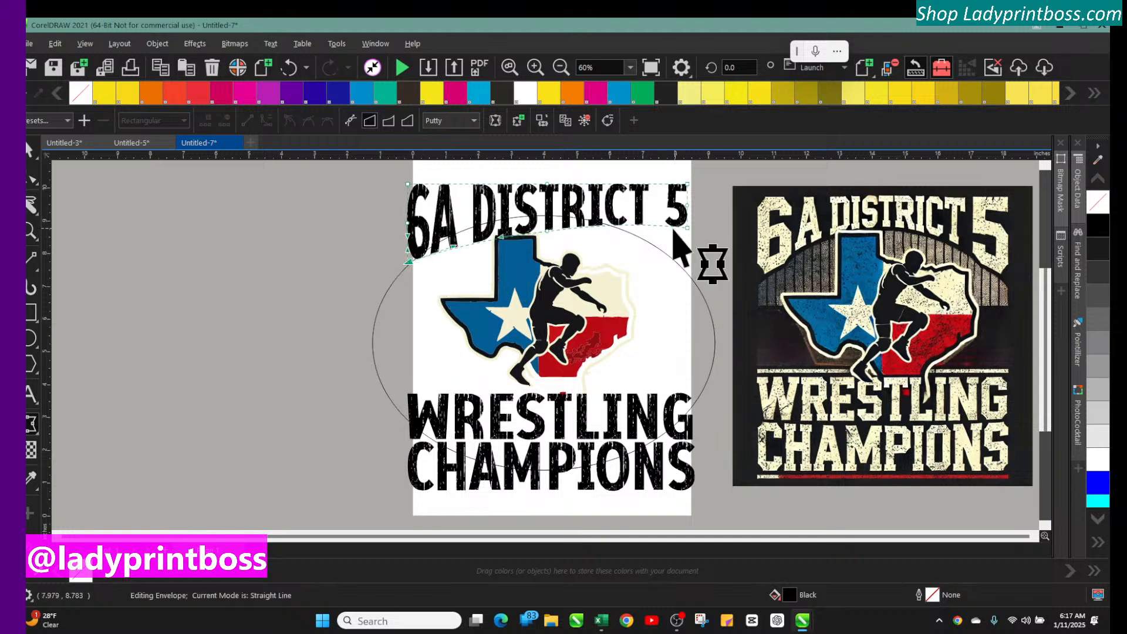
# Step: Try to raise the middle of the envelope's lower edge, first in Straight Line mode and again in Single Arc mode
pyautogui.moveTo(550, 233); pyautogui.dragTo(545, 217)
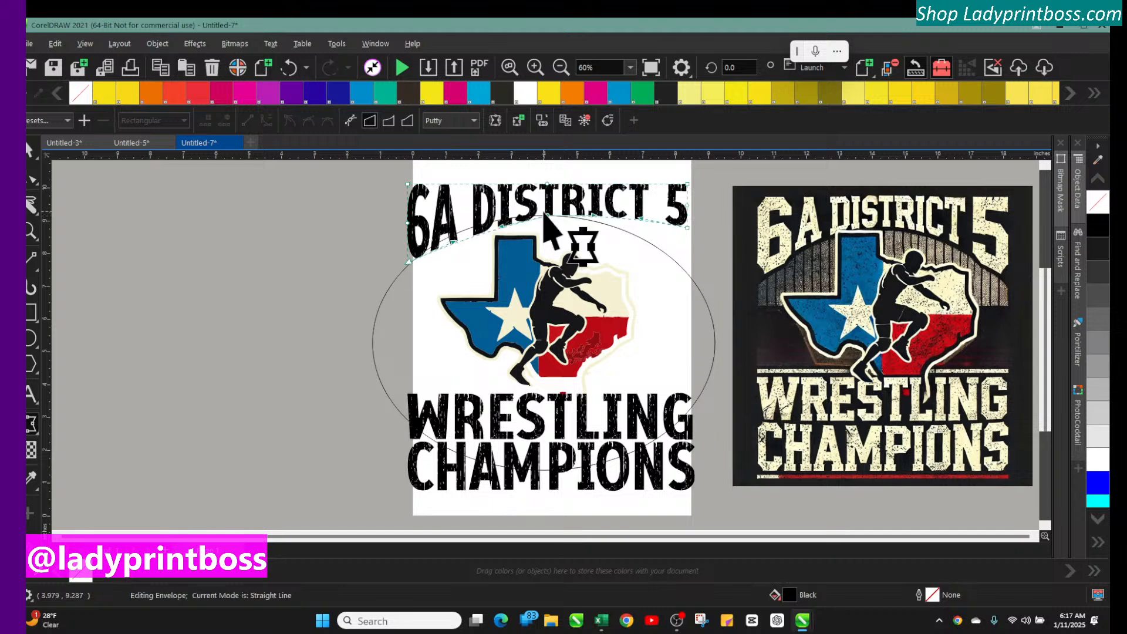
pyautogui.click(288, 69)
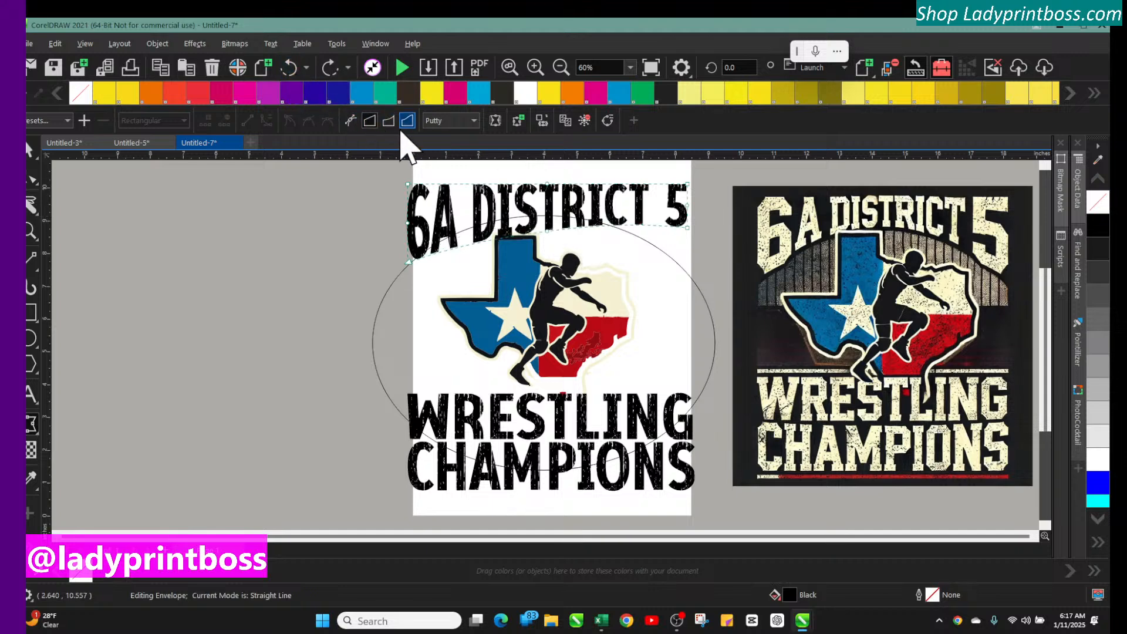
pyautogui.click(388, 120)
pyautogui.moveTo(547, 233); pyautogui.dragTo(516, 214)
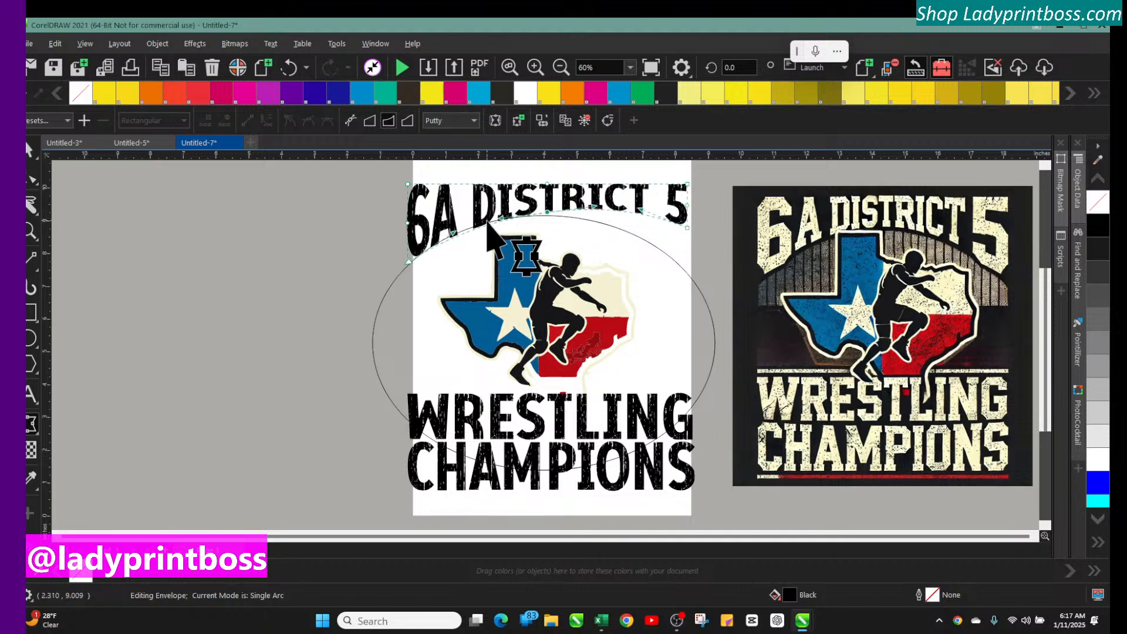
# Step: Lower the envelope's lower-right corner of "6A DISTRICT 5" in Straight Line mode and curve its lower edge along the ellipse with Single Arc
pyautogui.click(369, 121)
pyautogui.moveTo(688, 229); pyautogui.dragTo(672, 272)
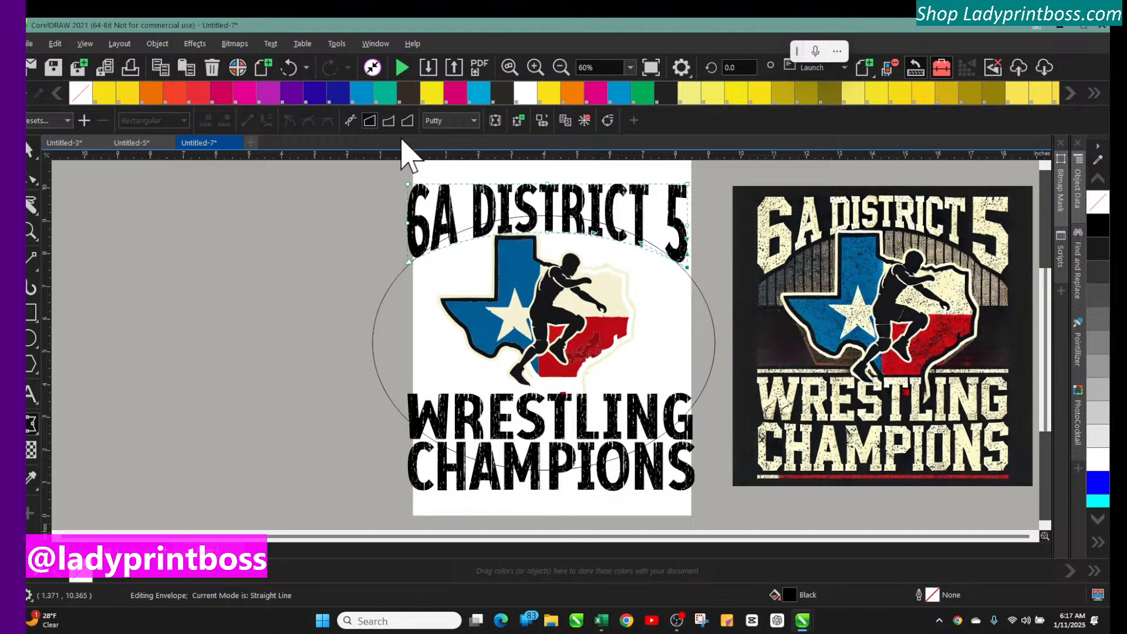
pyautogui.click(388, 121)
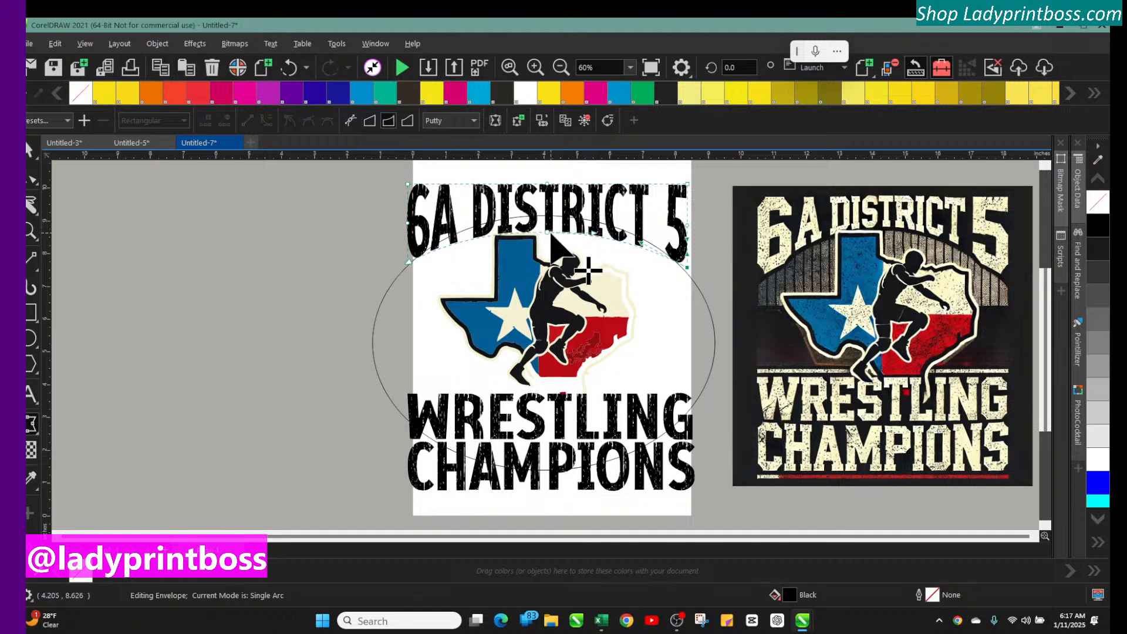
pyautogui.moveTo(547, 232); pyautogui.dragTo(546, 217)
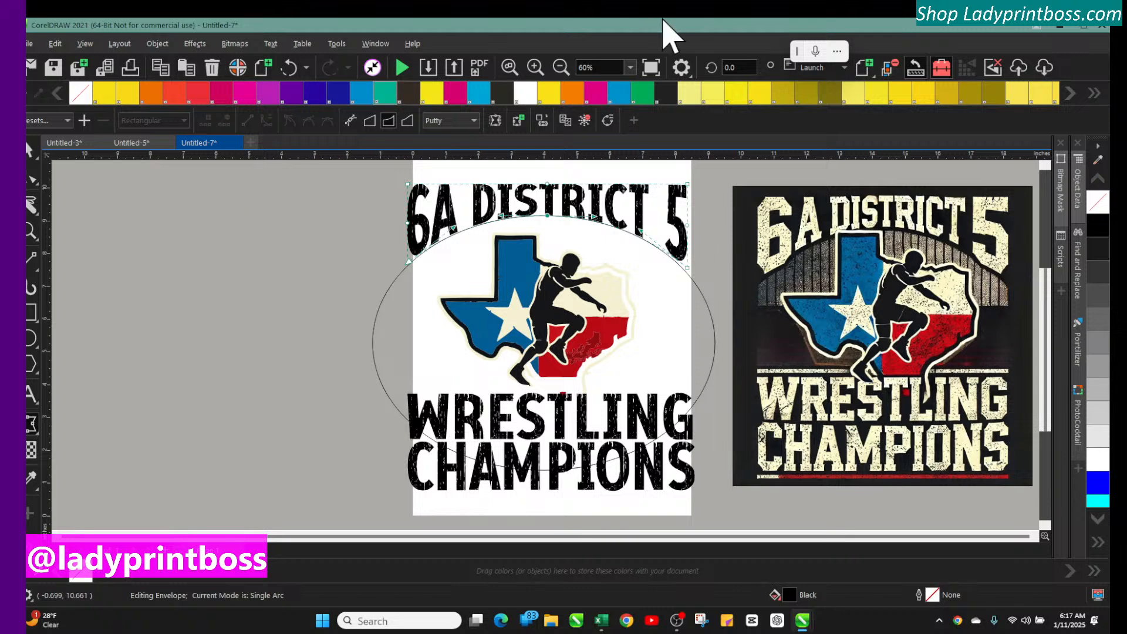
pyautogui.click(30, 151)
pyautogui.click(392, 210)
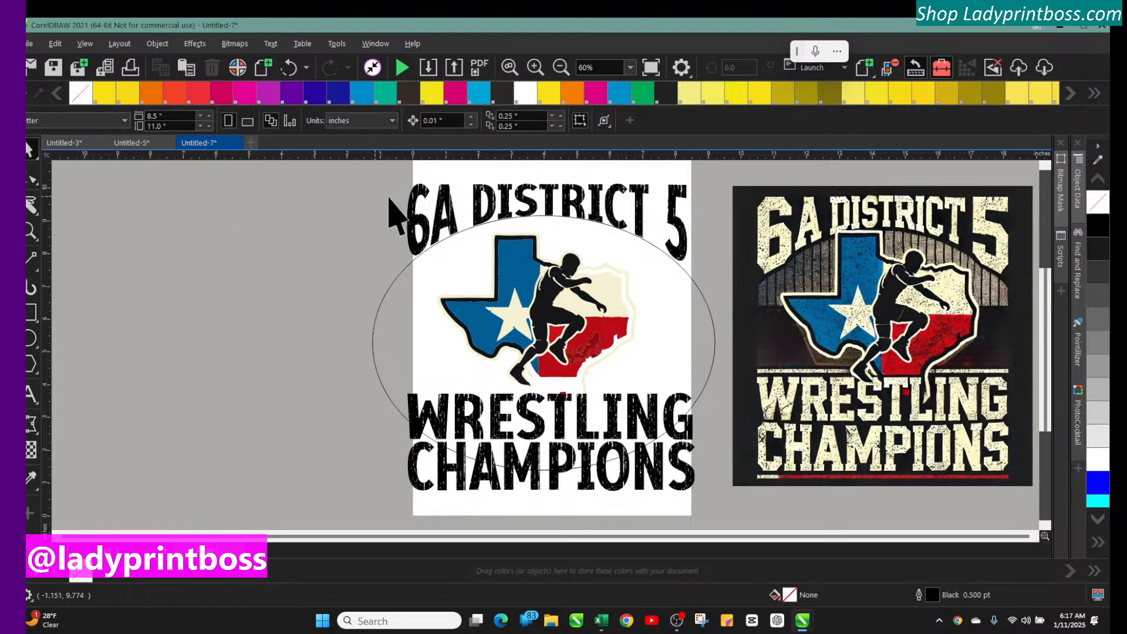
pyautogui.click(547, 196)
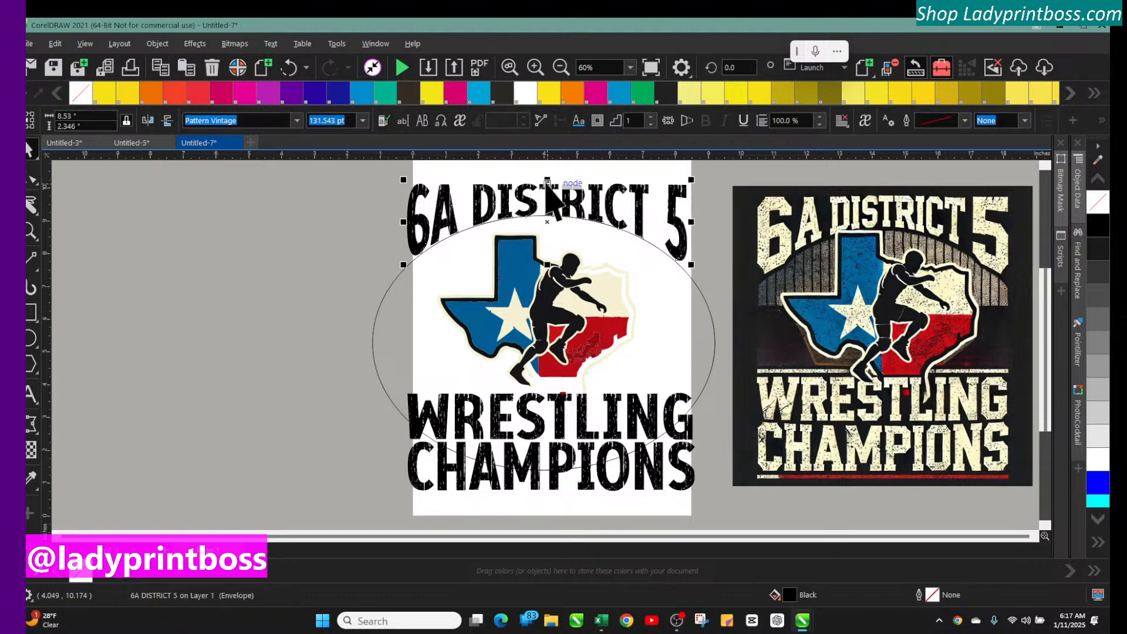
# Step: Stretch "6A DISTRICT 5" upward to about 2.69 inches tall and adjust the middle of its lower envelope edge to meet the guide ellipse
pyautogui.moveTo(547, 176); pyautogui.dragTo(547, 168)
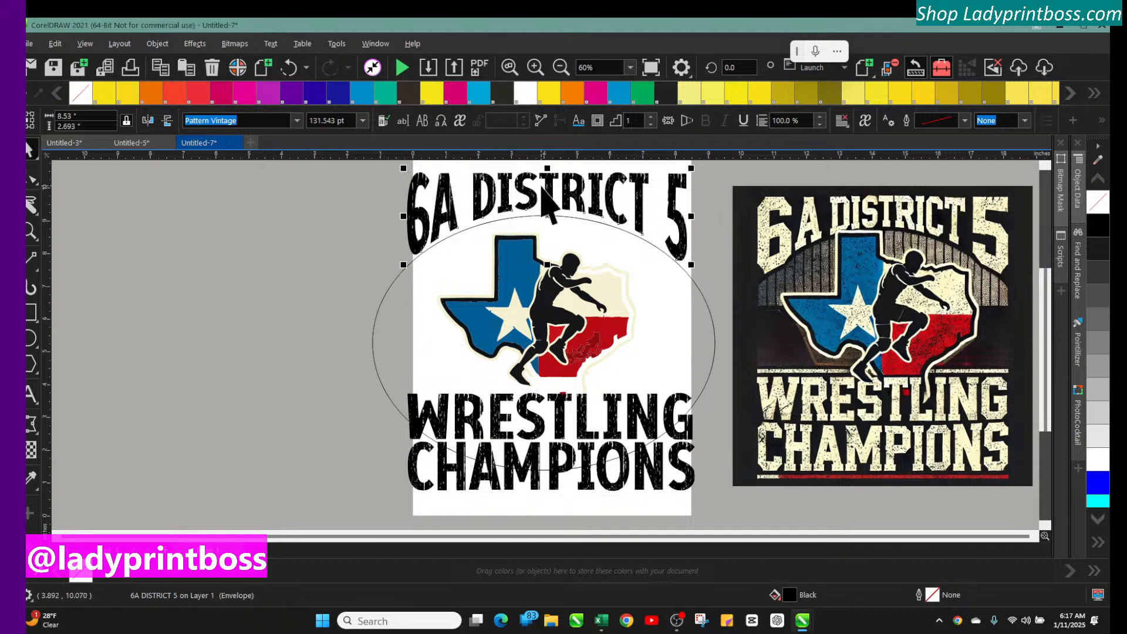
pyautogui.click(32, 424)
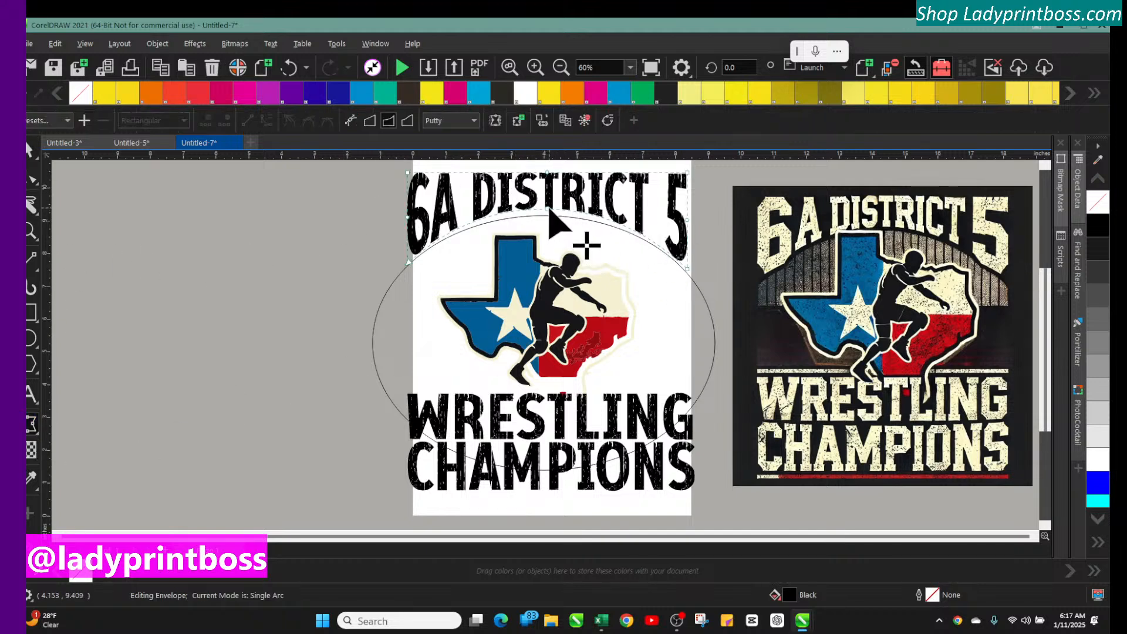
pyautogui.moveTo(548, 210); pyautogui.dragTo(547, 216)
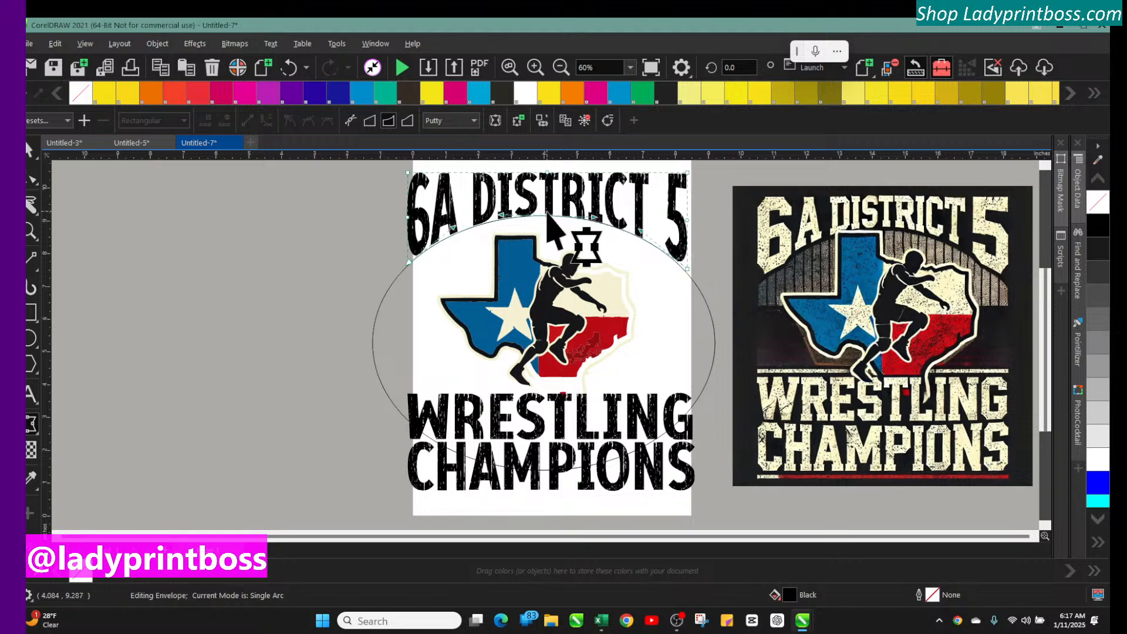
pyautogui.click(28, 151)
pyautogui.click(270, 228)
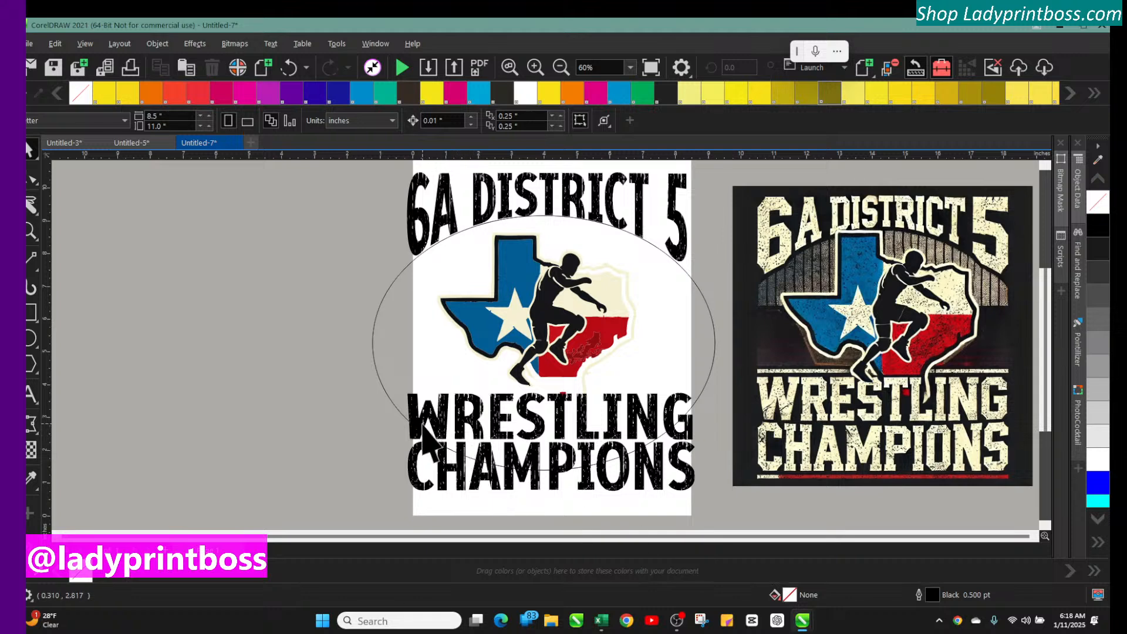
# Step: Delete the guide ellipse and move the Texas wrestler graphic up closer beneath the arched "6A DISTRICT 5"
pyautogui.click(379, 317)
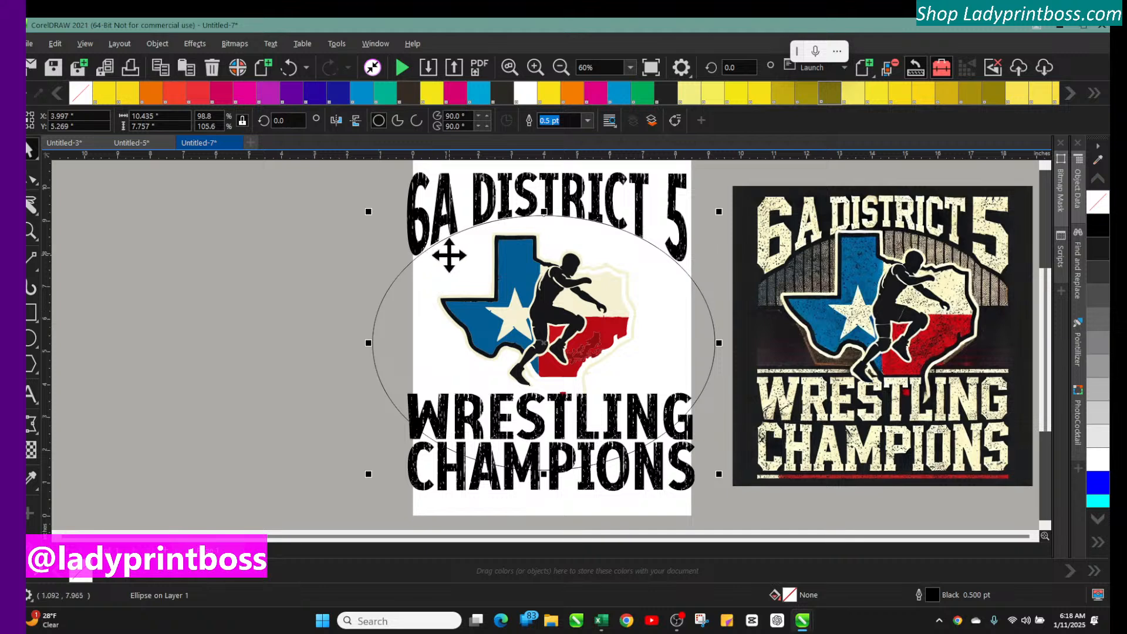
pyautogui.press('Delete')
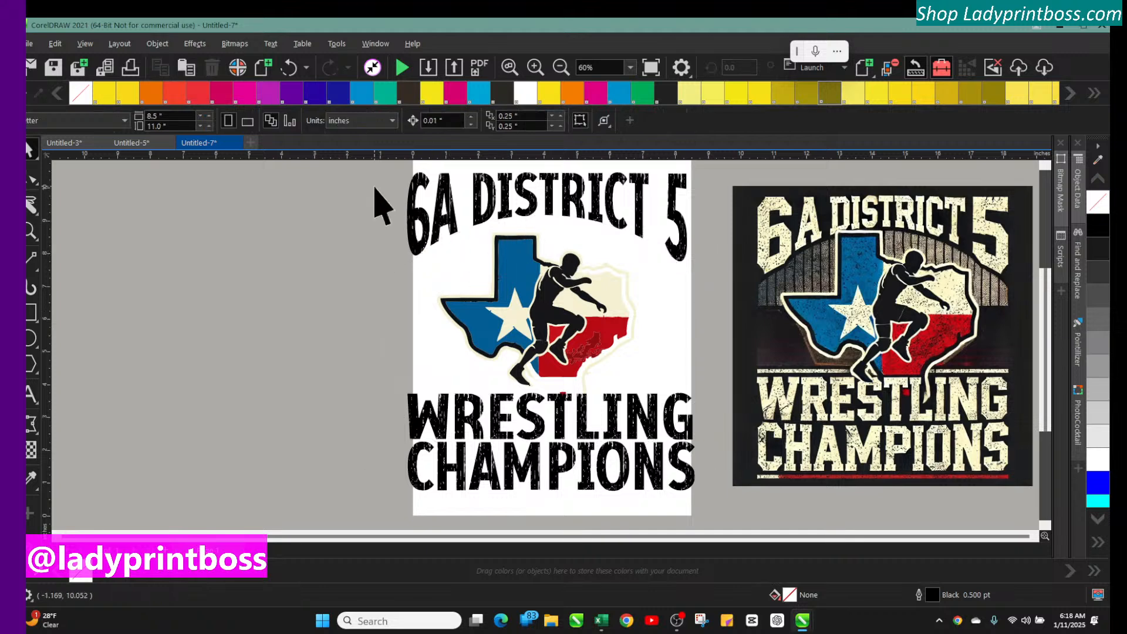
pyautogui.click(534, 291)
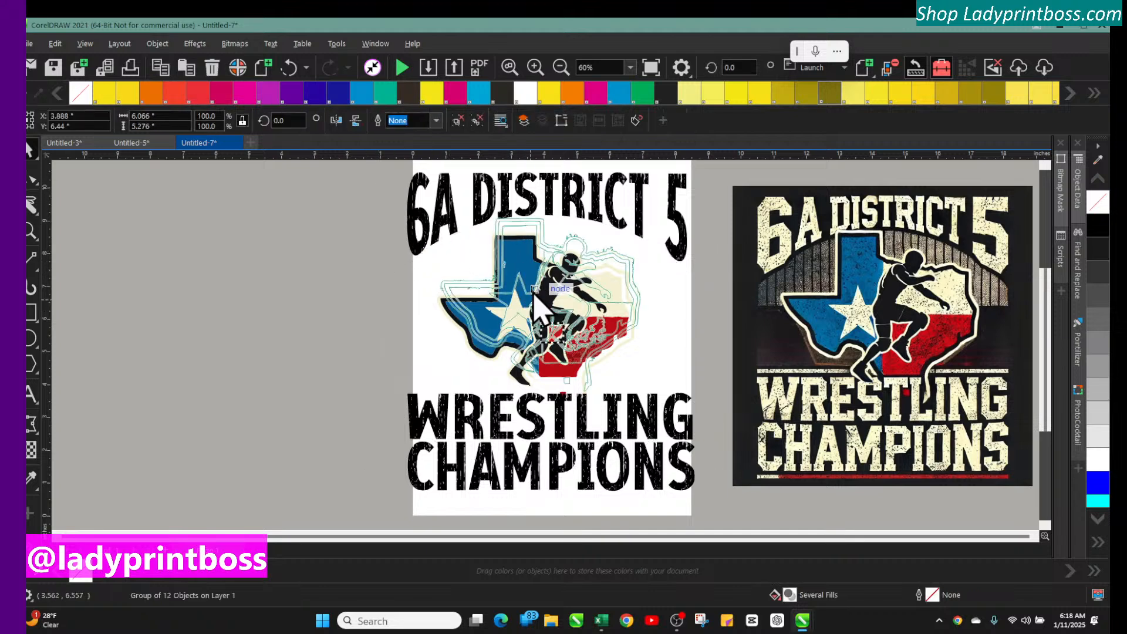
pyautogui.moveTo(534, 292); pyautogui.dragTo(535, 293)
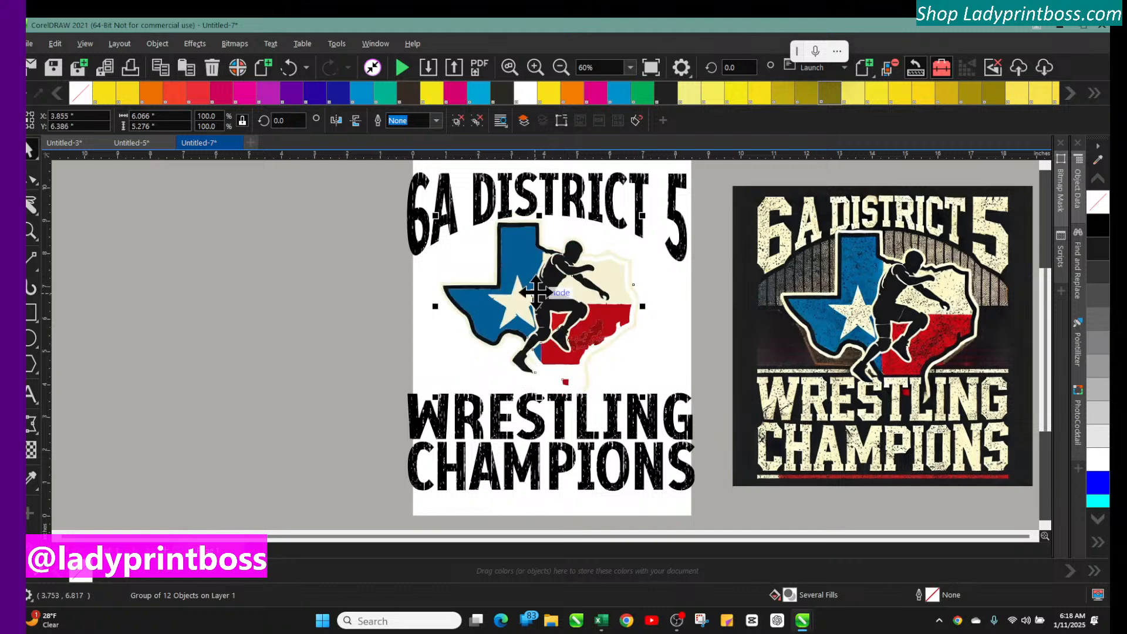
# Step: Sample the cream colour from the Texas graphic and fill "6A DISTRICT 5" with #F5F2D2
pyautogui.click(498, 210)
pyautogui.click(498, 210)
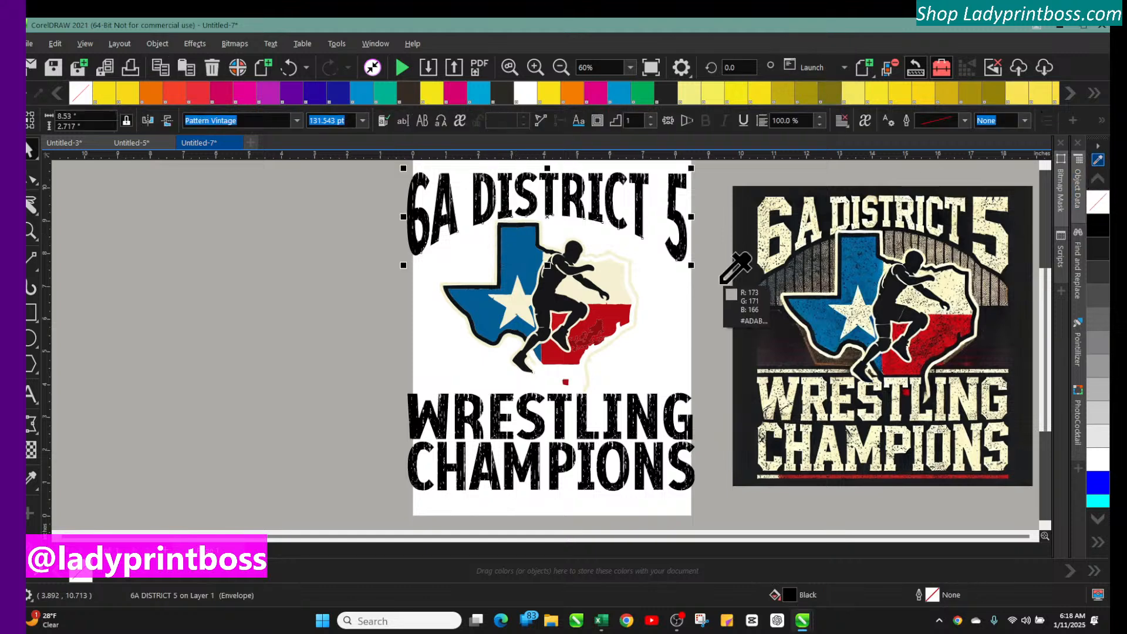
pyautogui.click(611, 285)
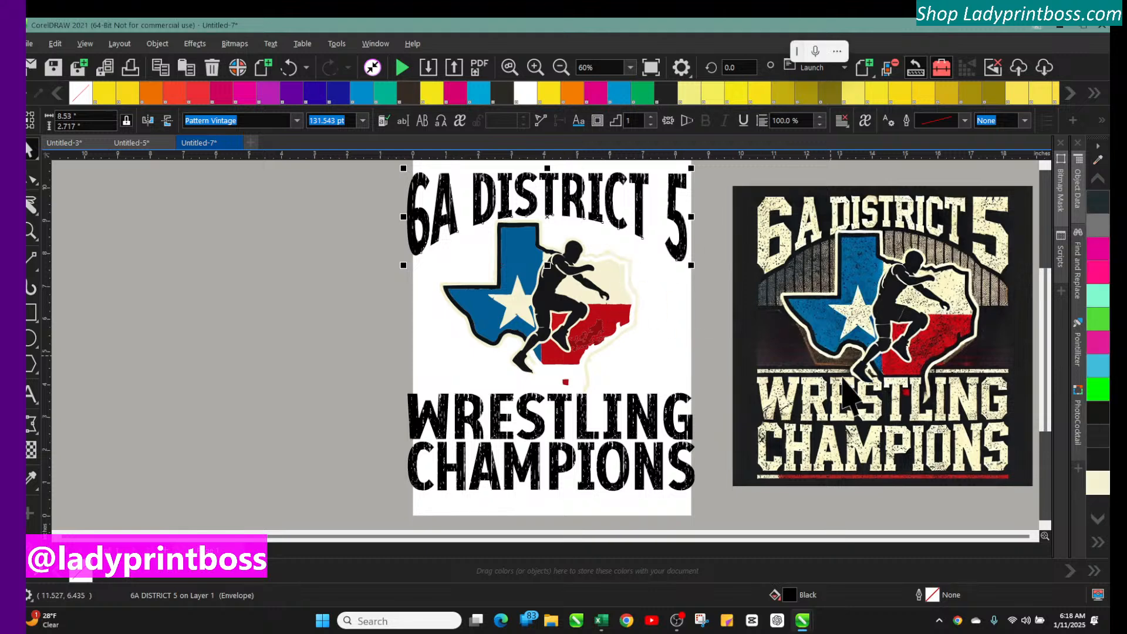
pyautogui.click(1099, 485)
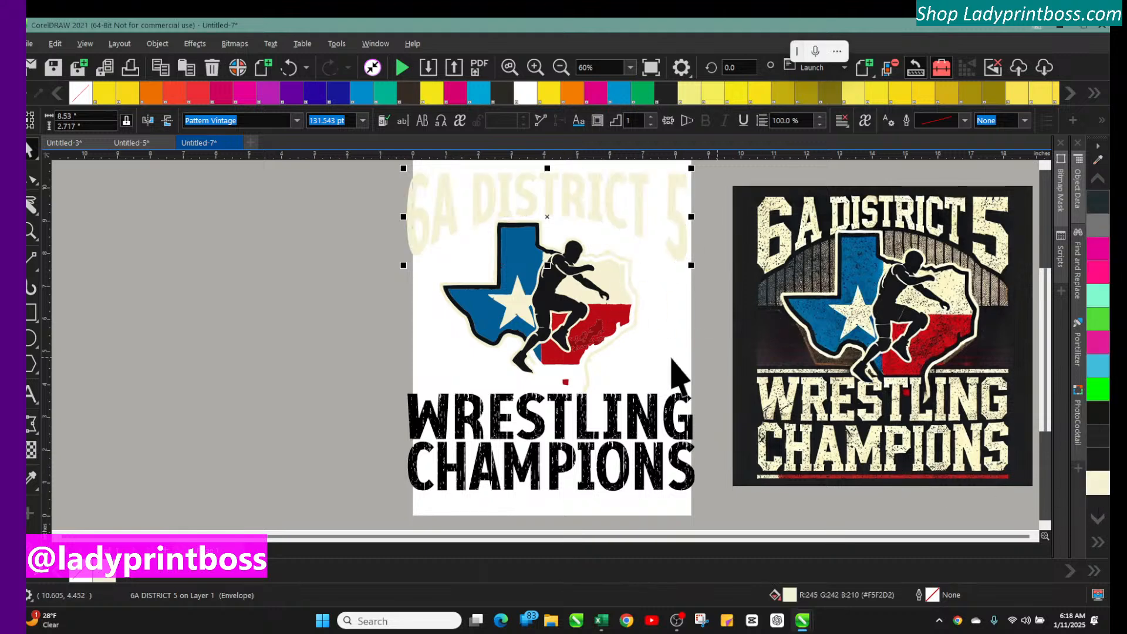
pyautogui.click(370, 295)
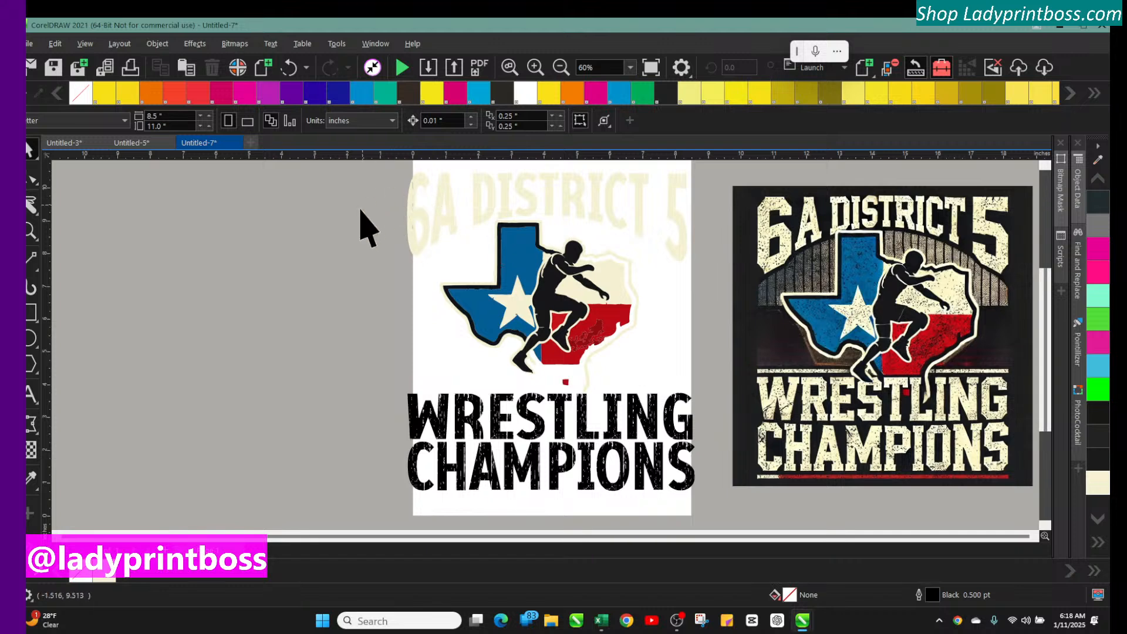
# Step: Add a page-sized 8.5 by 11 inch background rectangle behind the design and fill it with grey #767676
pyautogui.doubleClick(31, 313)
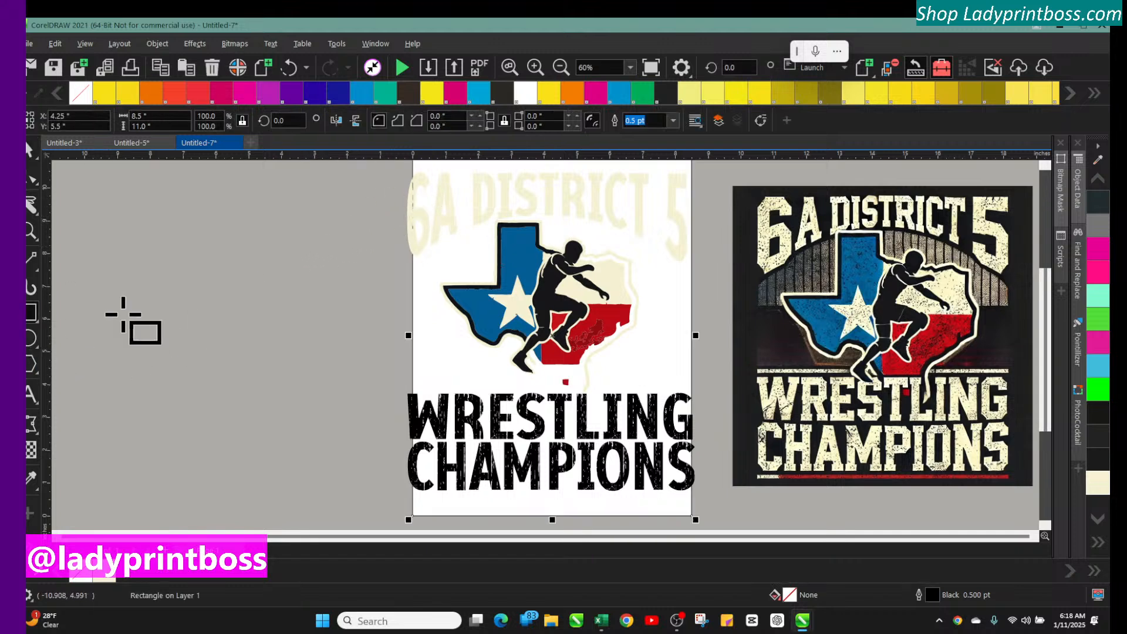
pyautogui.click(1098, 226)
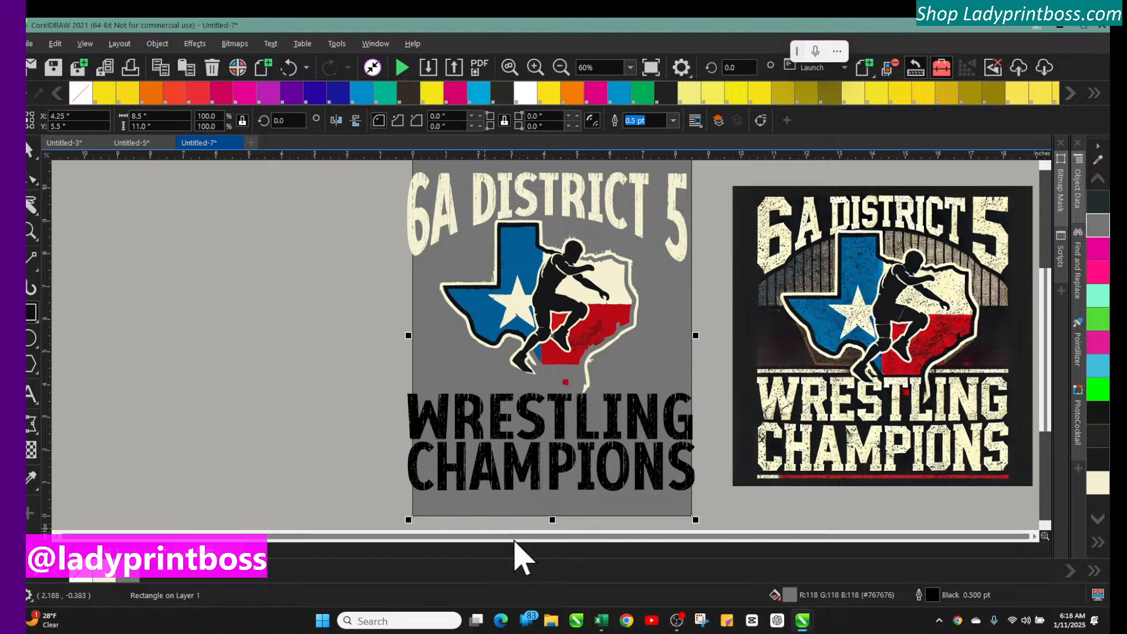
pyautogui.click(1034, 536)
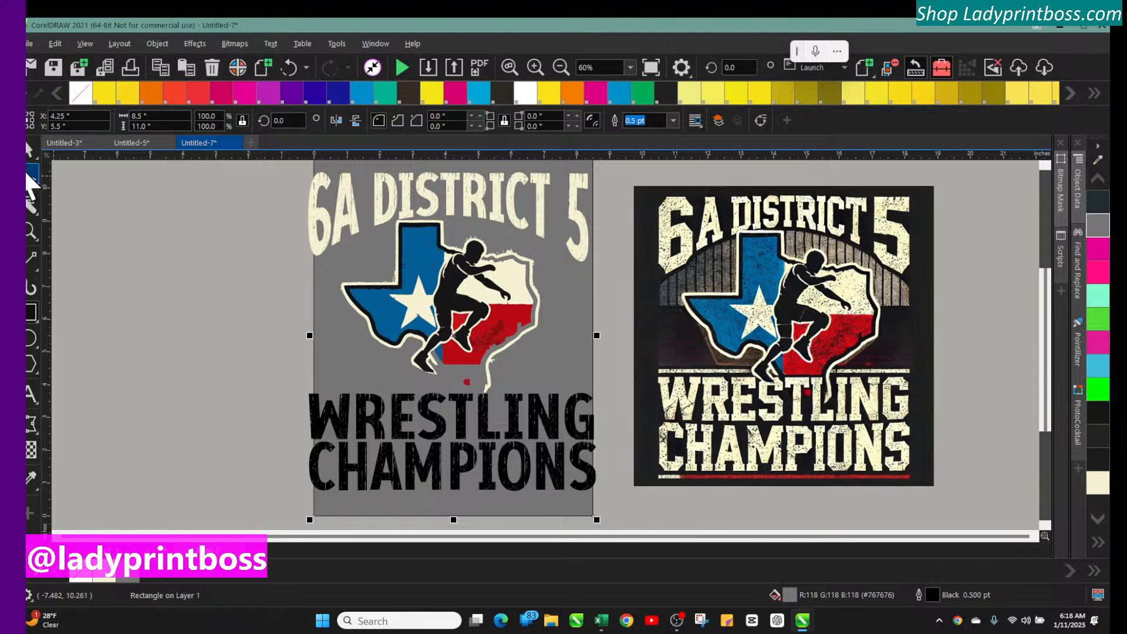
# Step: Recolor both "WRESTLING" and "CHAMPIONS" with the same cream as "6A DISTRICT 5"
pyautogui.click(30, 150)
pyautogui.click(337, 434)
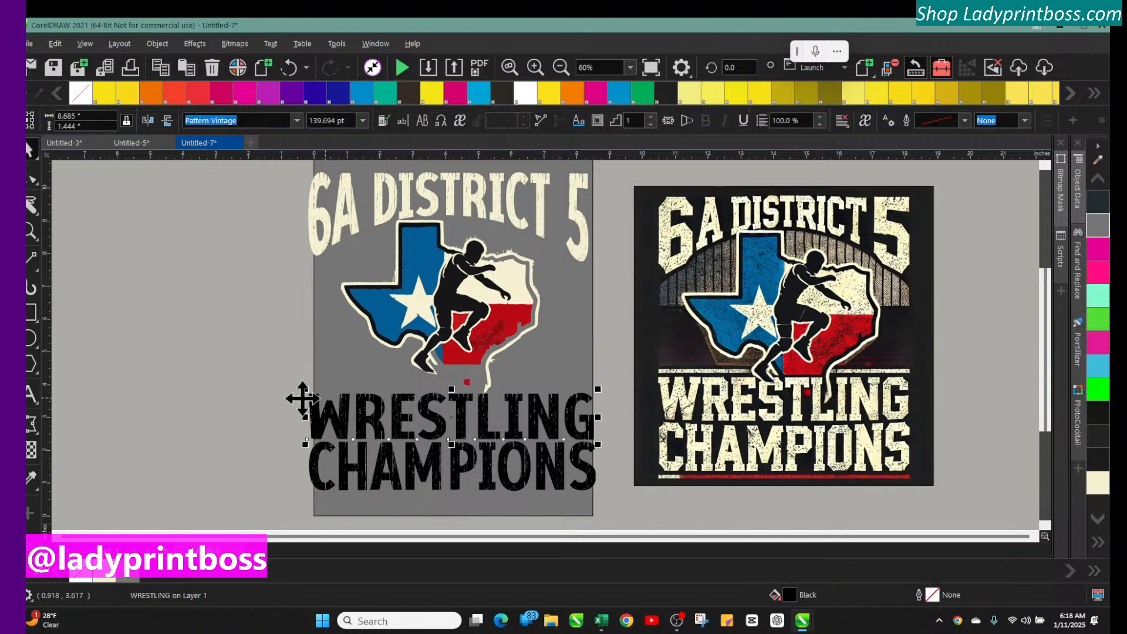
pyautogui.moveTo(256, 392); pyautogui.dragTo(636, 521)
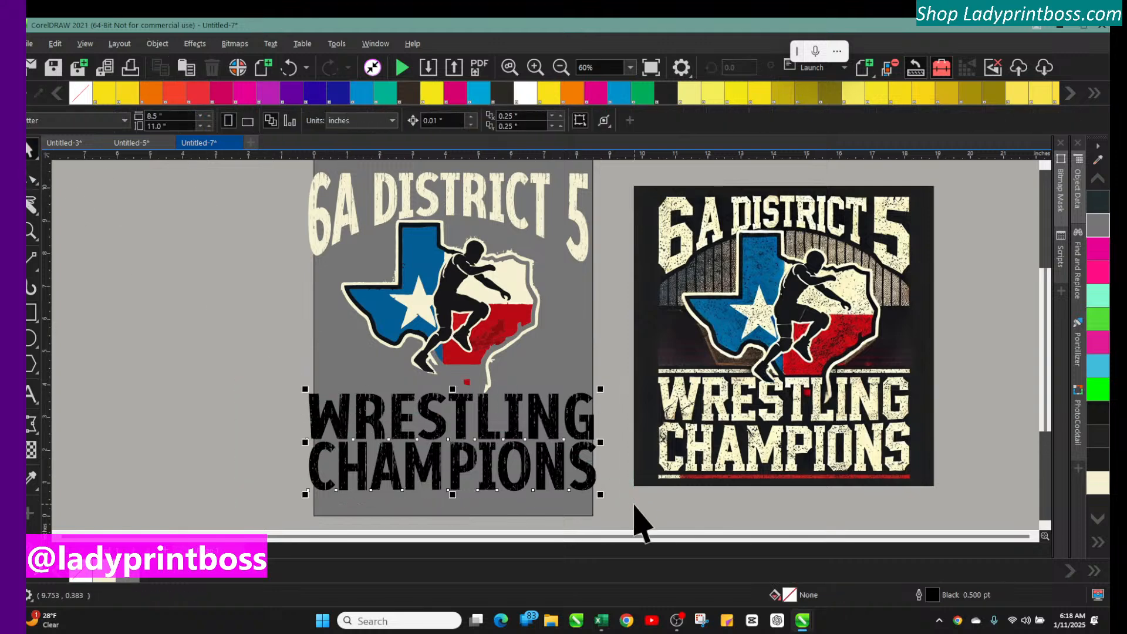
pyautogui.click(290, 408)
pyautogui.moveTo(276, 387); pyautogui.dragTo(645, 519)
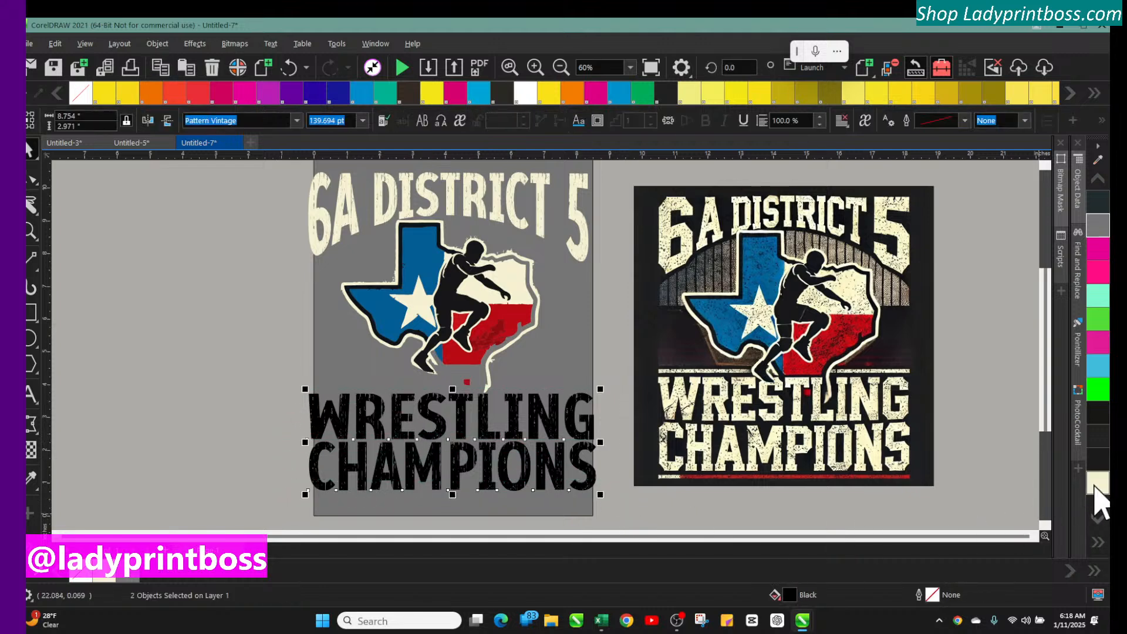
pyautogui.click(1096, 486)
pyautogui.click(234, 276)
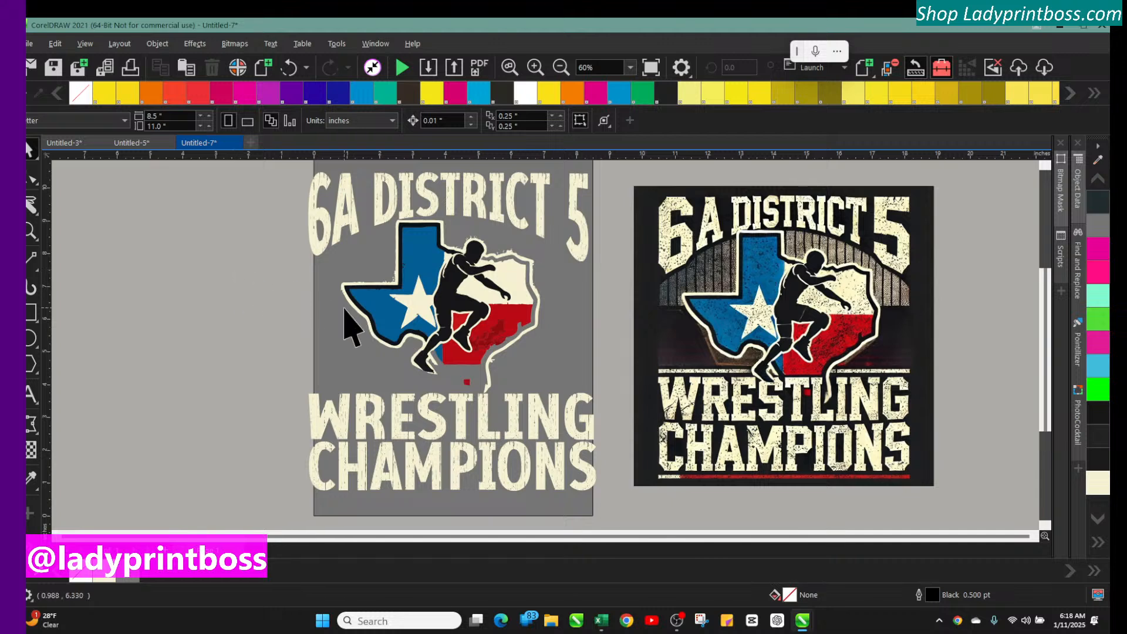
# Step: Widen the grey background rectangle on both sides to about 11.69 inches and move the reference image farther away from it
pyautogui.click(319, 307)
pyautogui.moveTo(304, 336); pyautogui.dragTo(204, 326)
pyautogui.moveTo(302, 335)
pyautogui.mouseDown()
pyautogui.moveTo(300, 352)
pyautogui.moveTo(304, 342)
pyautogui.mouseUp()
pyautogui.moveTo(689, 349); pyautogui.dragTo(755, 336)
pyautogui.click(175, 369)
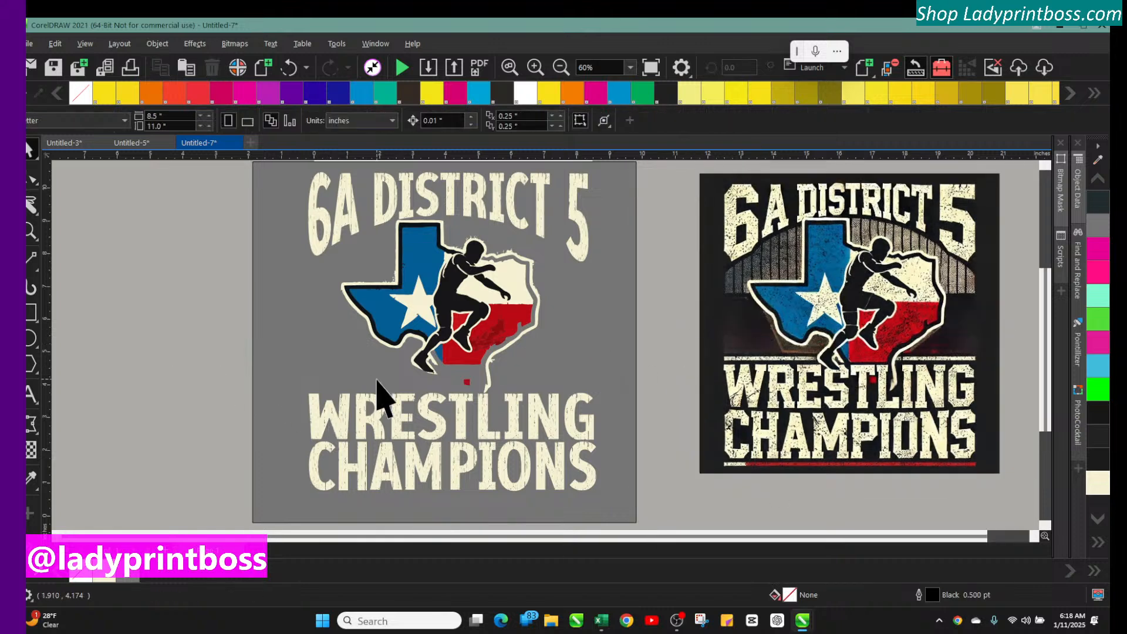
pyautogui.moveTo(215, 370); pyautogui.dragTo(624, 514)
pyautogui.click(100, 372)
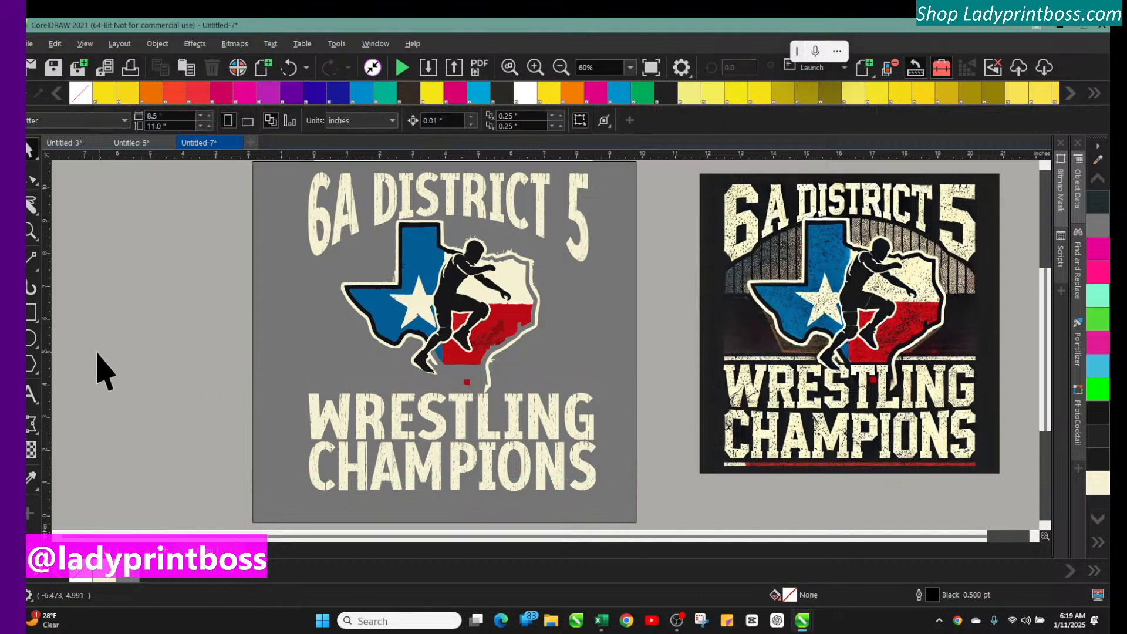
# Step: Draw a thin bar about 10.37 by 0.23 inches above "WRESTLING", position it across the wrestler's rear foot, and fill it with cream #F5F2D2
pyautogui.click(31, 311)
pyautogui.moveTo(282, 377); pyautogui.dragTo(622, 383)
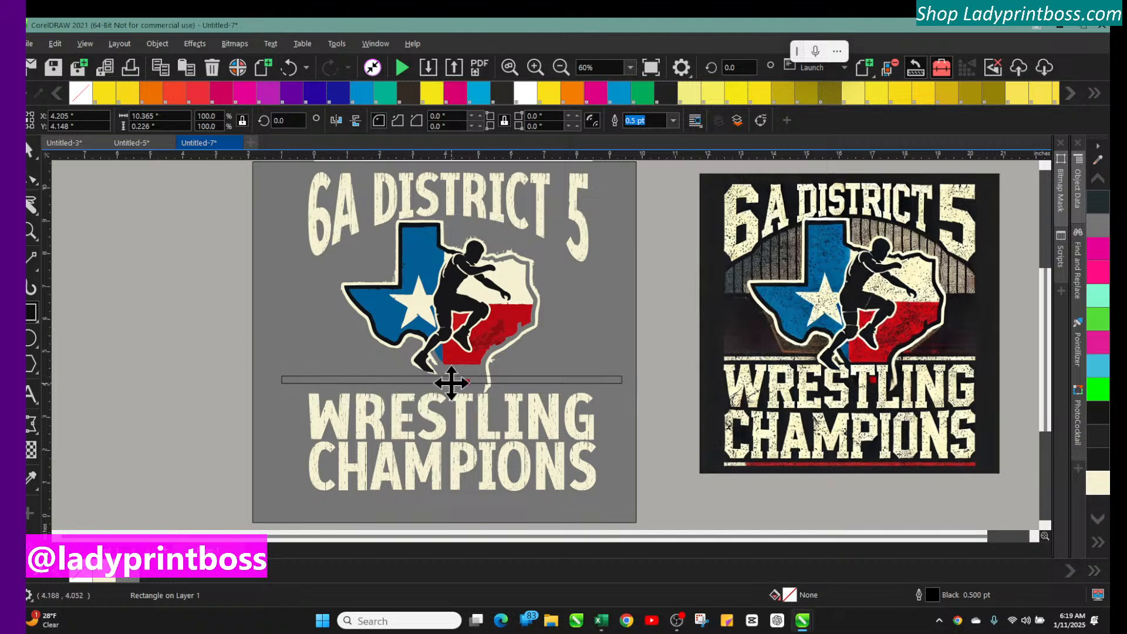
pyautogui.moveTo(451, 382)
pyautogui.mouseDown()
pyautogui.moveTo(457, 396)
pyautogui.moveTo(446, 372)
pyautogui.mouseUp()
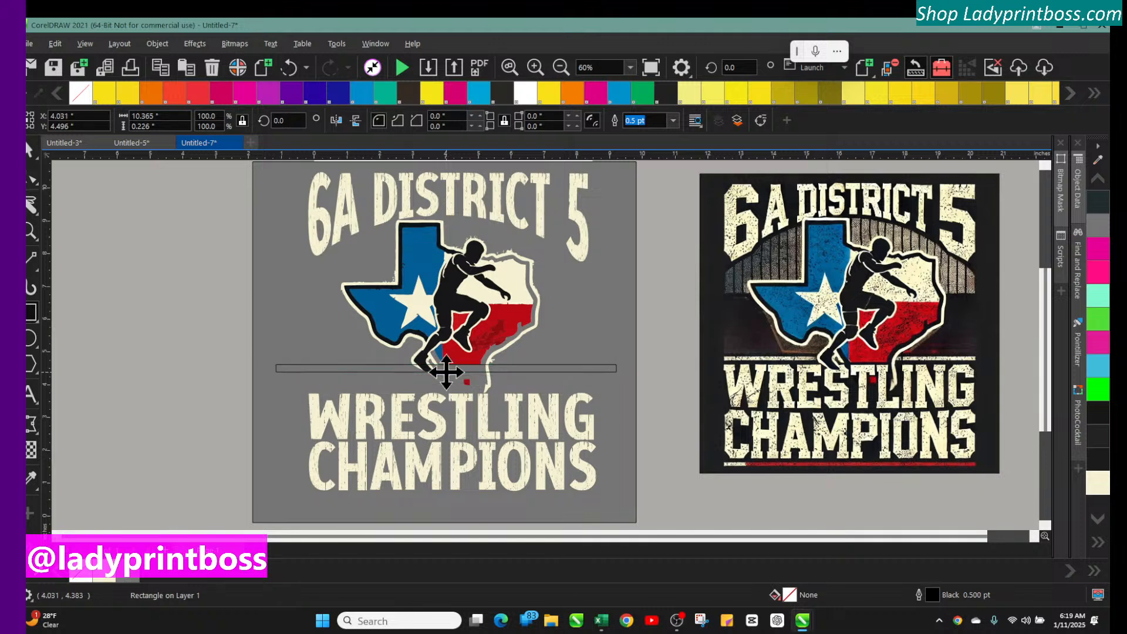
pyautogui.moveTo(446, 372); pyautogui.dragTo(445, 366)
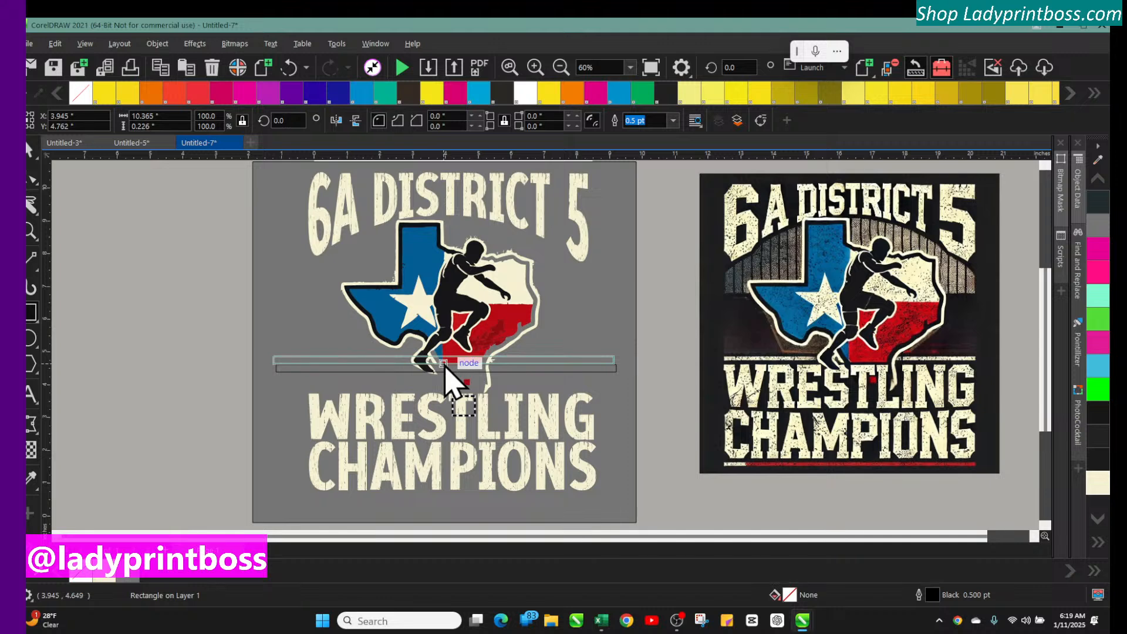
pyautogui.moveTo(444, 365); pyautogui.dragTo(444, 363)
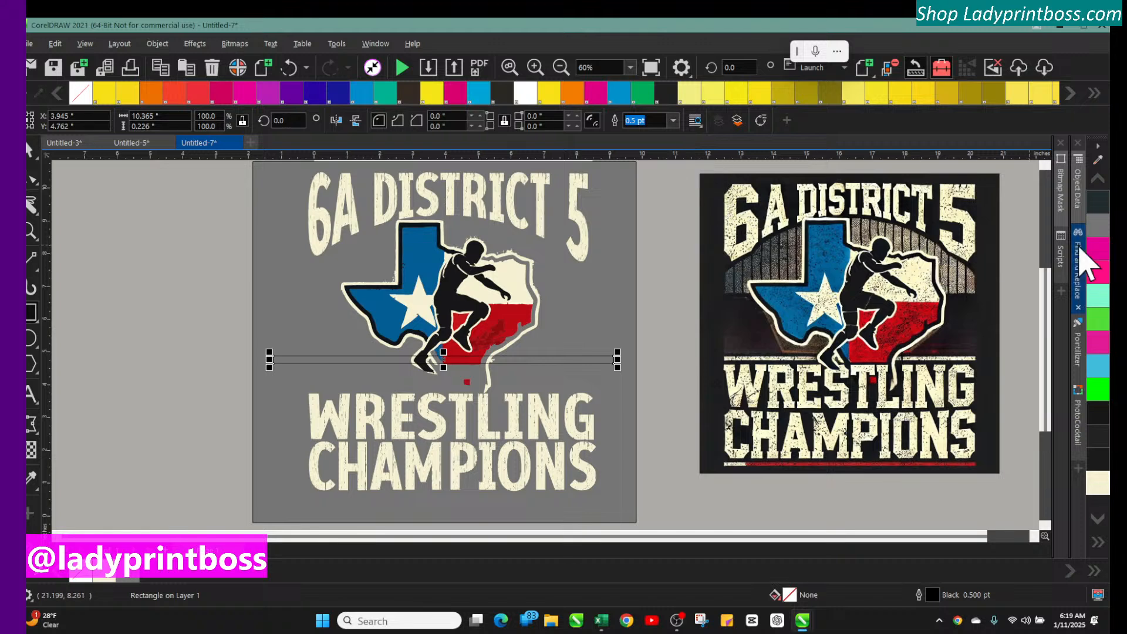
pyautogui.click(1099, 482)
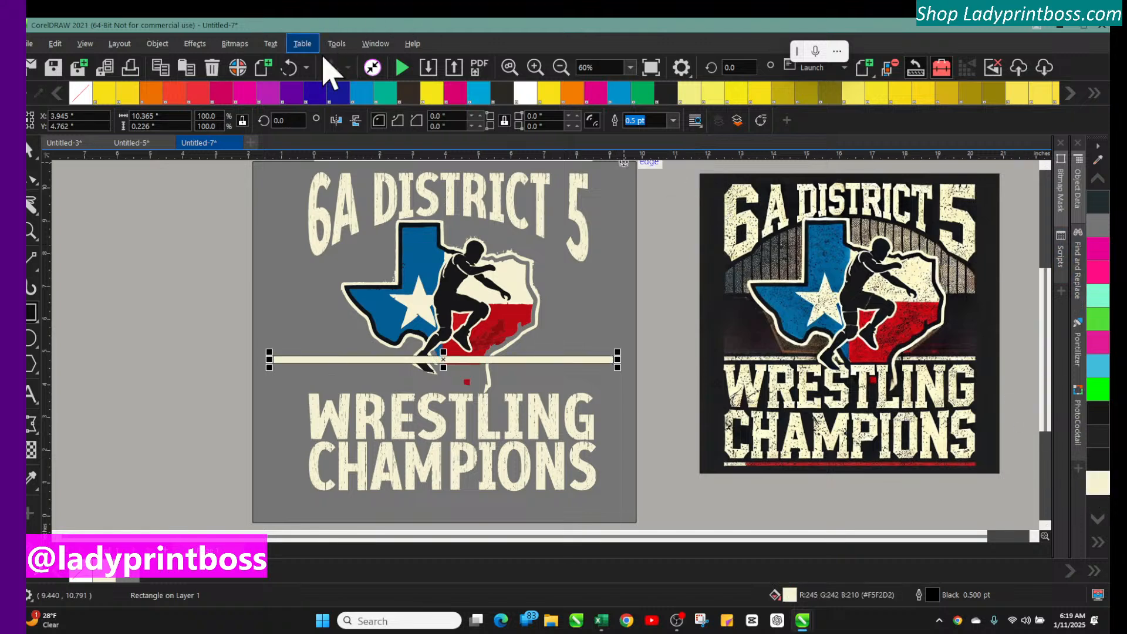
# Step: Send the cream bar back one level in the stacking order
pyautogui.rightClick(338, 358)
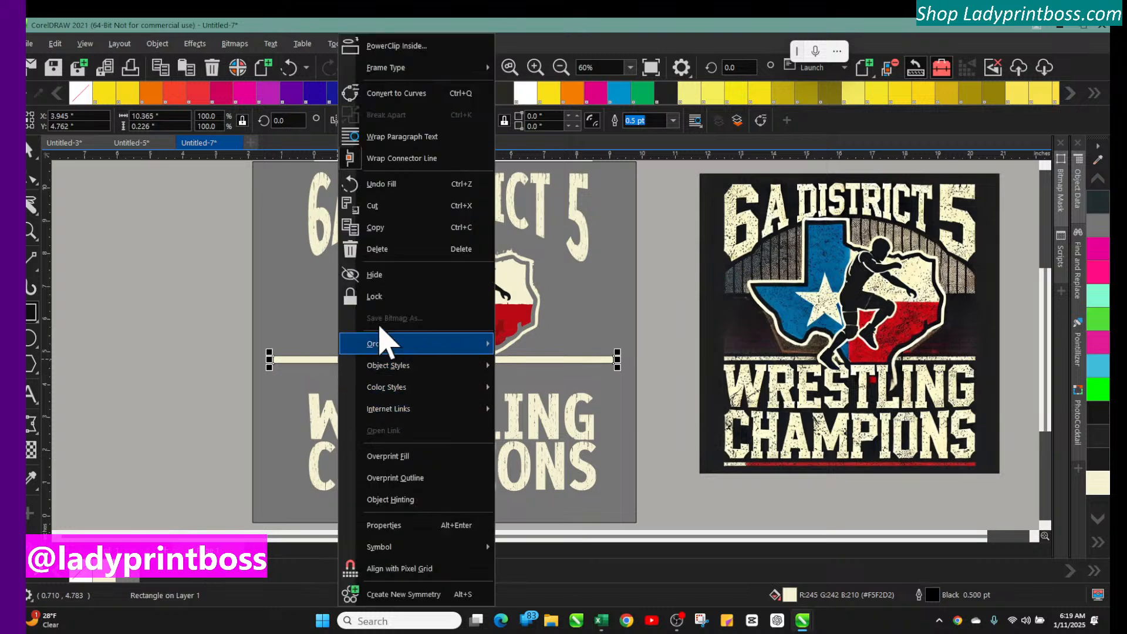
pyautogui.moveTo(435, 350)
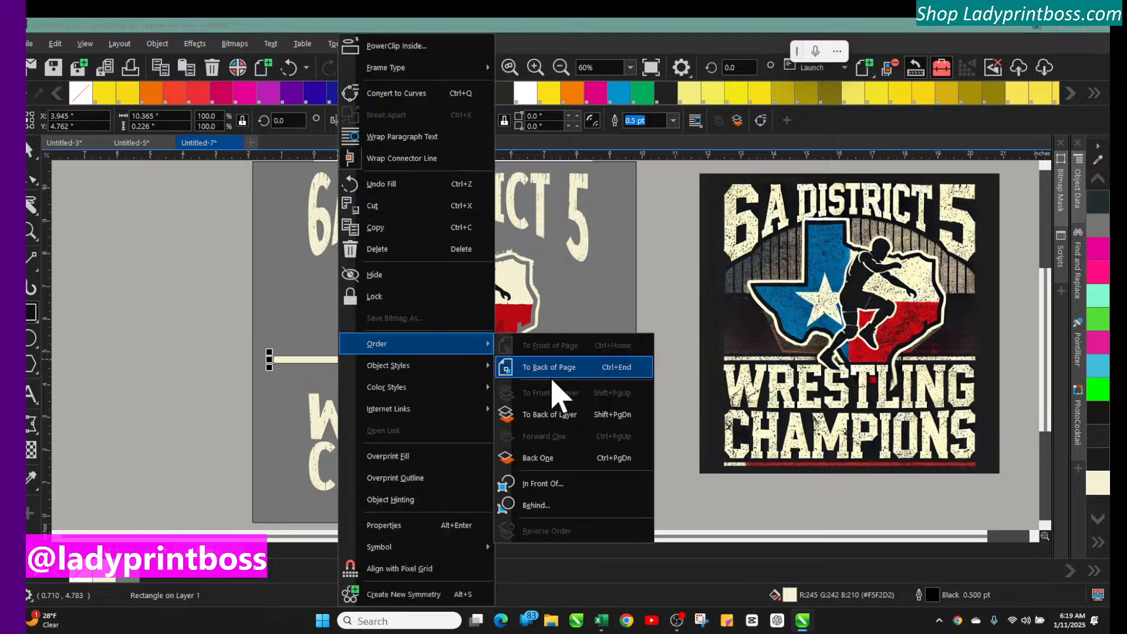
pyautogui.click(552, 461)
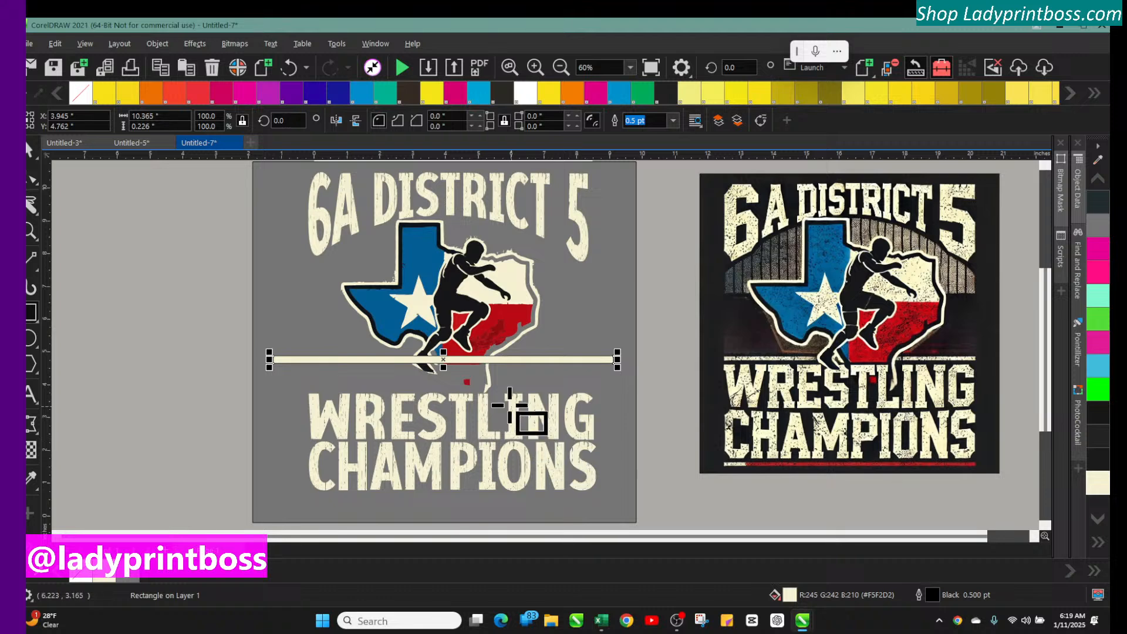
# Step: Bring the Texas wrestler graphic to the front of the page, over the cream bar
pyautogui.click(30, 150)
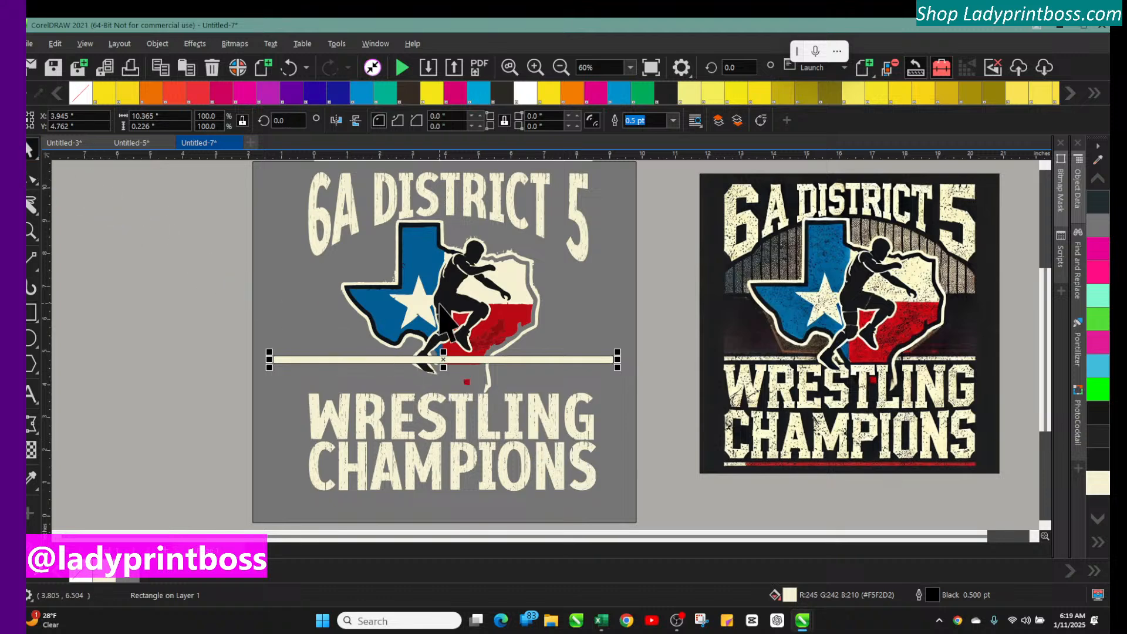
pyautogui.click(449, 323)
pyautogui.click(153, 44)
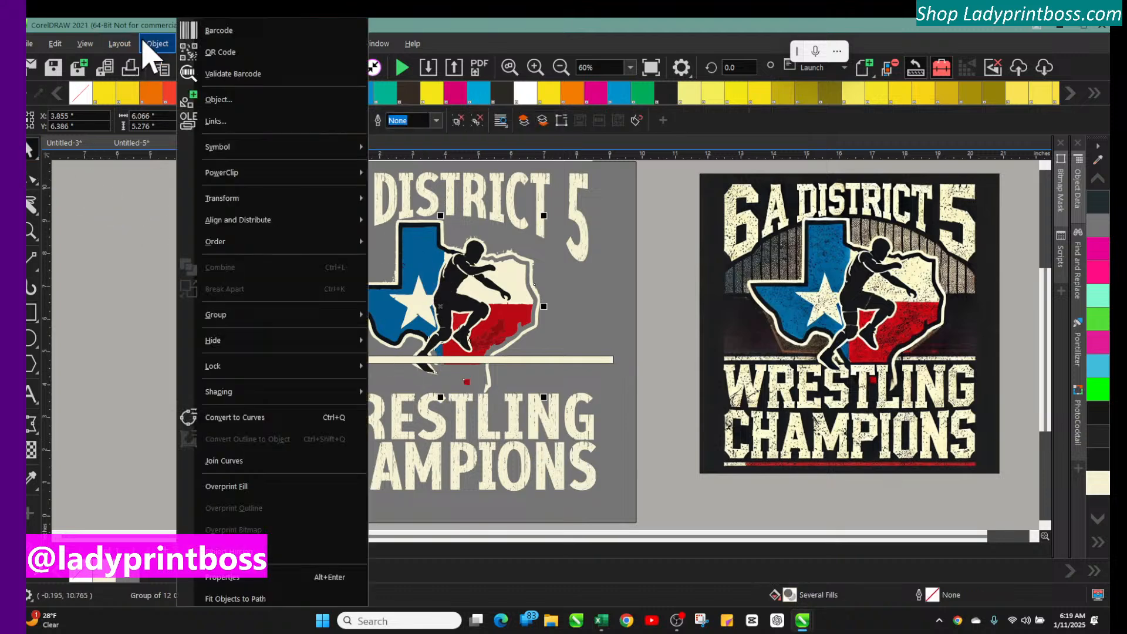
pyautogui.moveTo(217, 242)
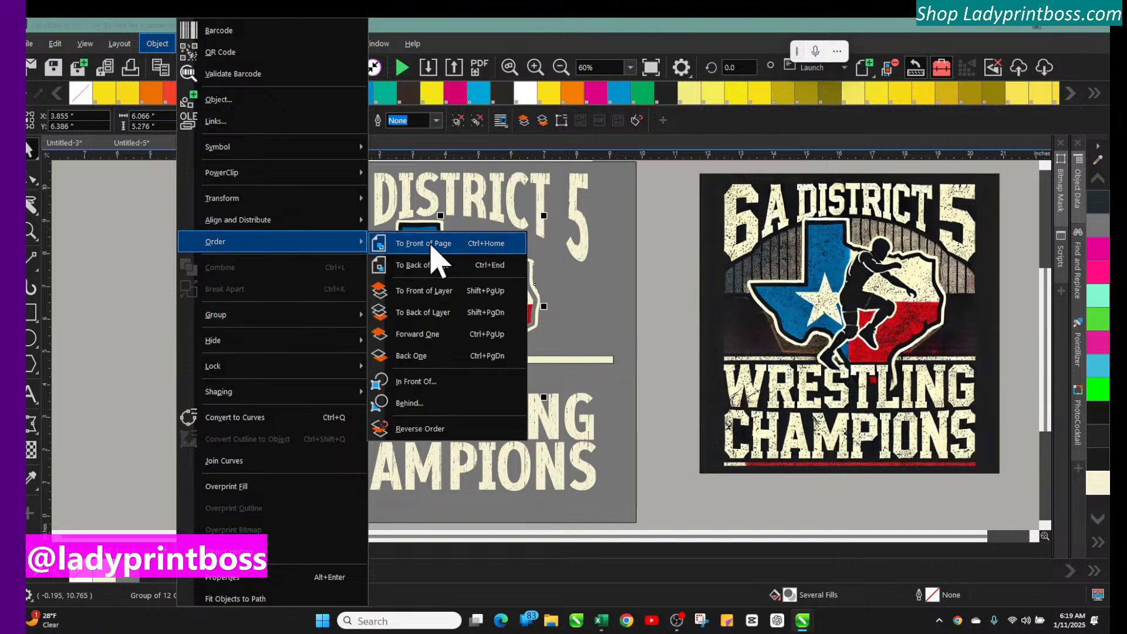
pyautogui.click(432, 246)
pyautogui.click(198, 270)
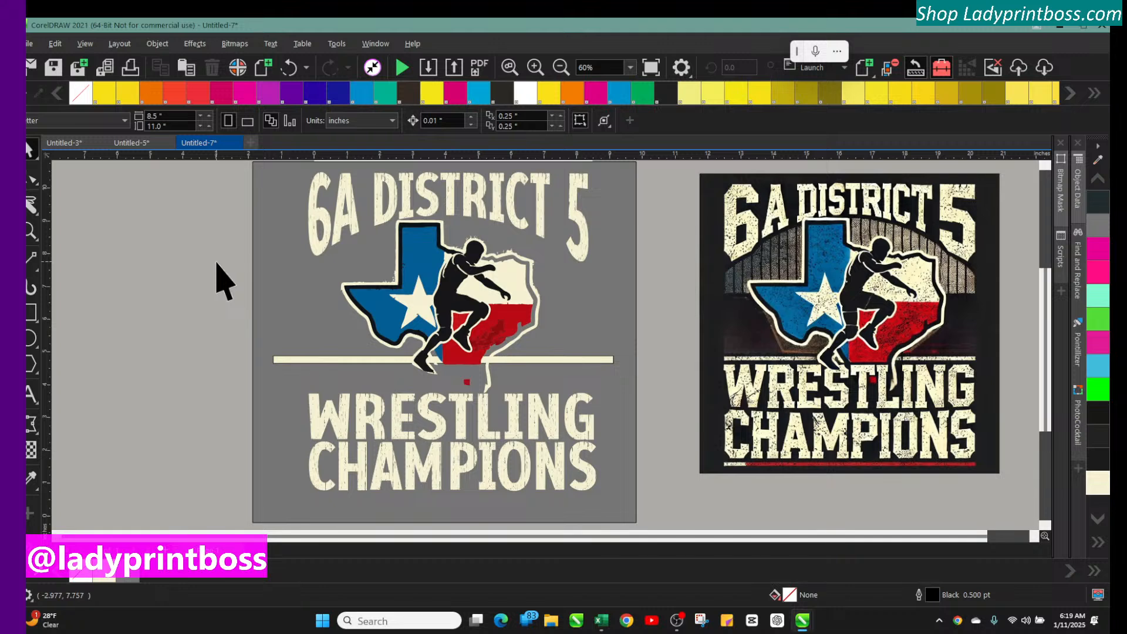
# Step: Fill the background rectangle with the dark palette colour C:87 M:83 Y:82 K:0
pyautogui.click(297, 276)
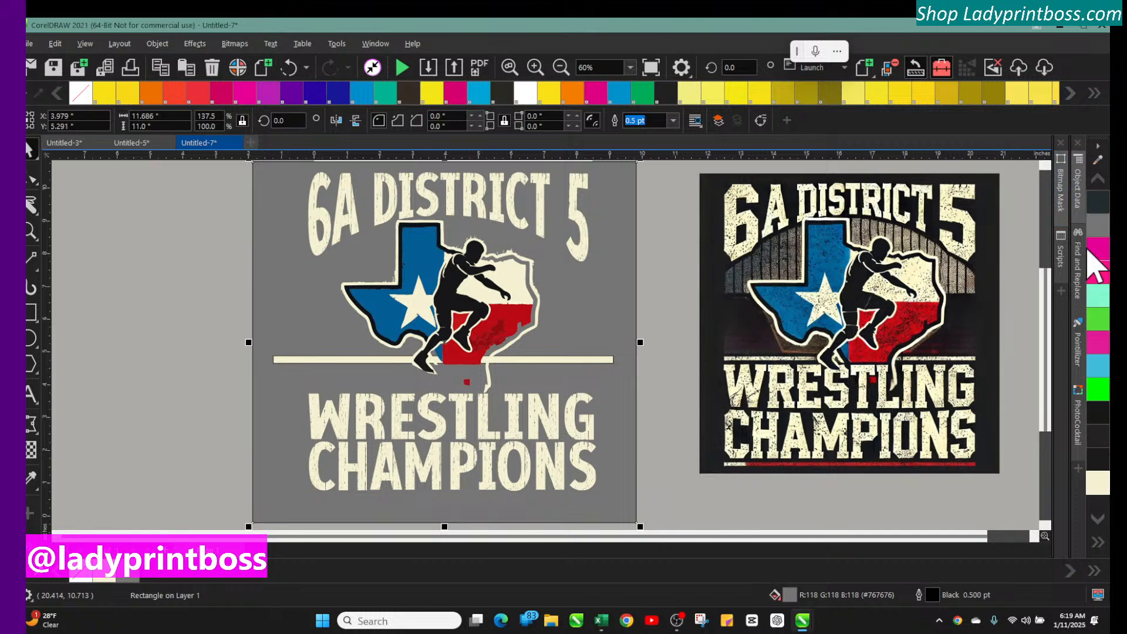
pyautogui.click(1096, 203)
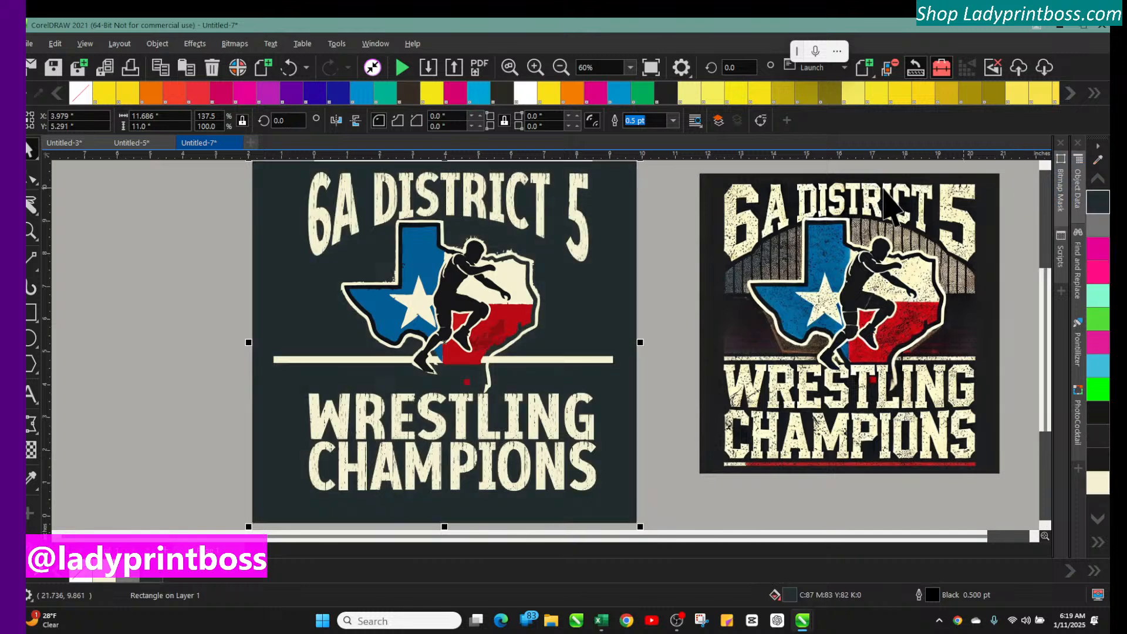
pyautogui.click(144, 379)
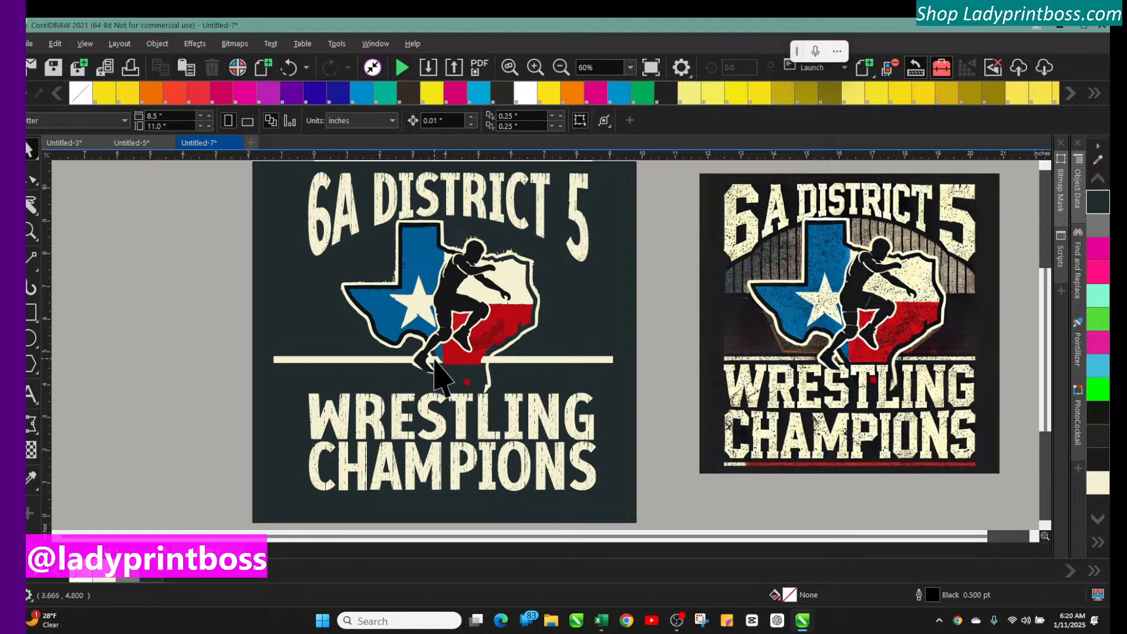
pyautogui.click(460, 413)
pyautogui.moveTo(231, 394); pyautogui.dragTo(609, 508)
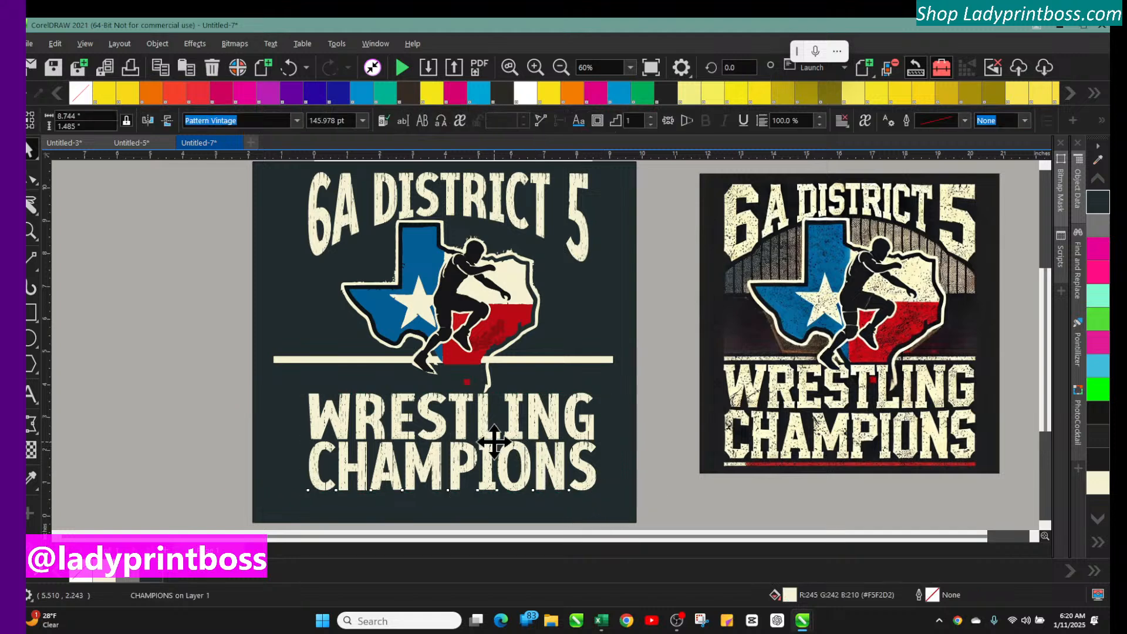
pyautogui.moveTo(494, 442); pyautogui.dragTo(497, 448)
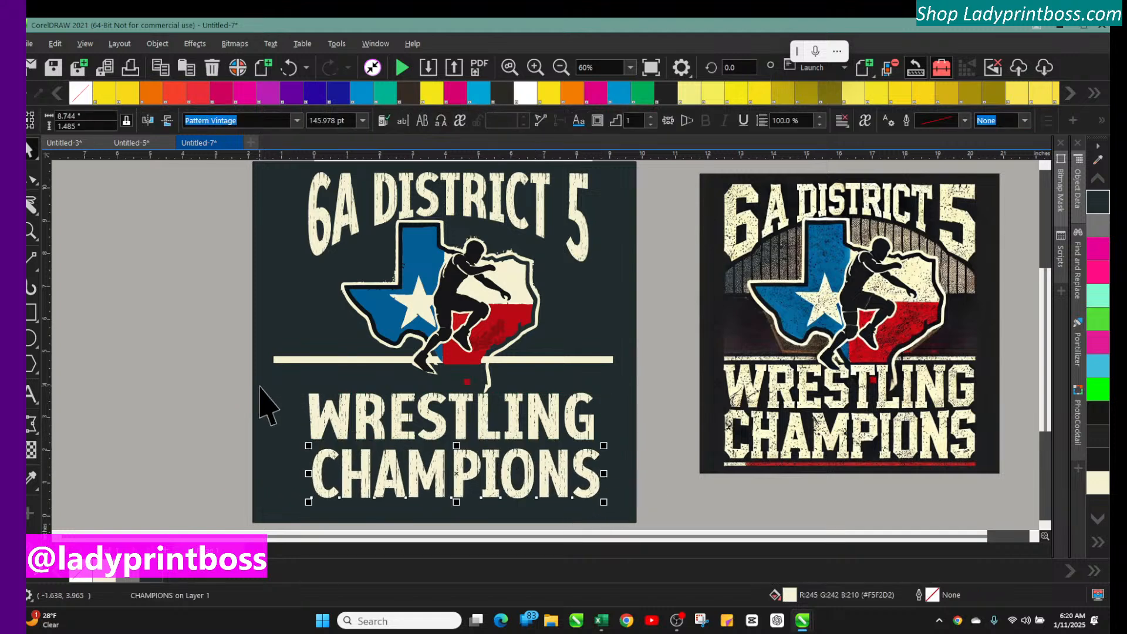
pyautogui.click(289, 67)
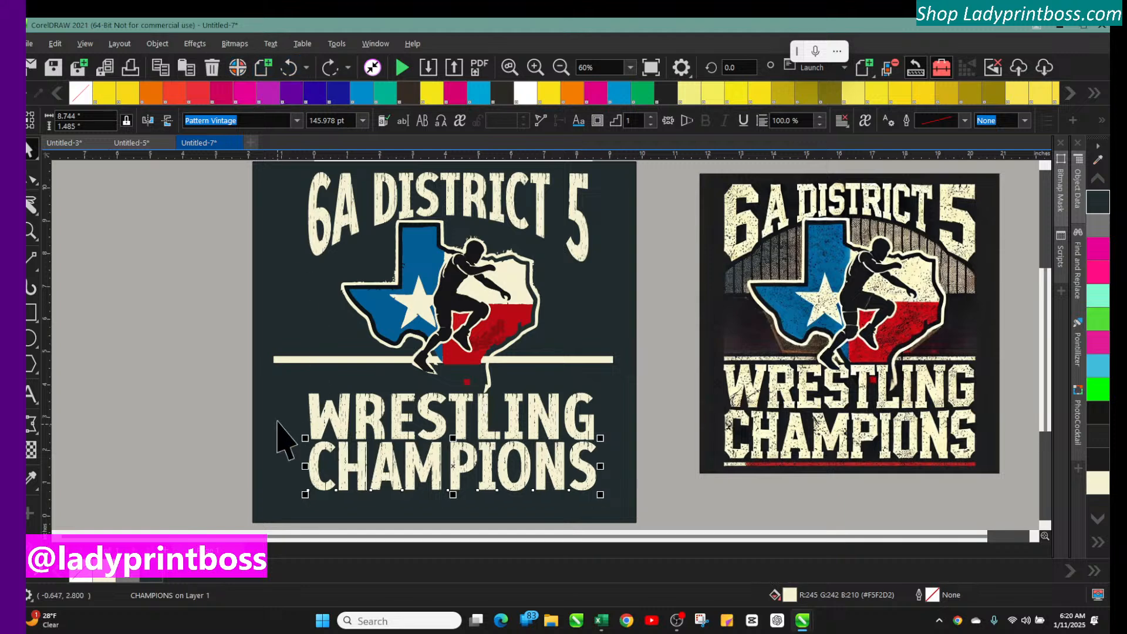
# Step: Move the "WRESTLING" and "CHAMPIONS" text lines together up to just beneath the cream bar
pyautogui.moveTo(219, 380); pyautogui.dragTo(620, 481)
pyautogui.click(302, 414)
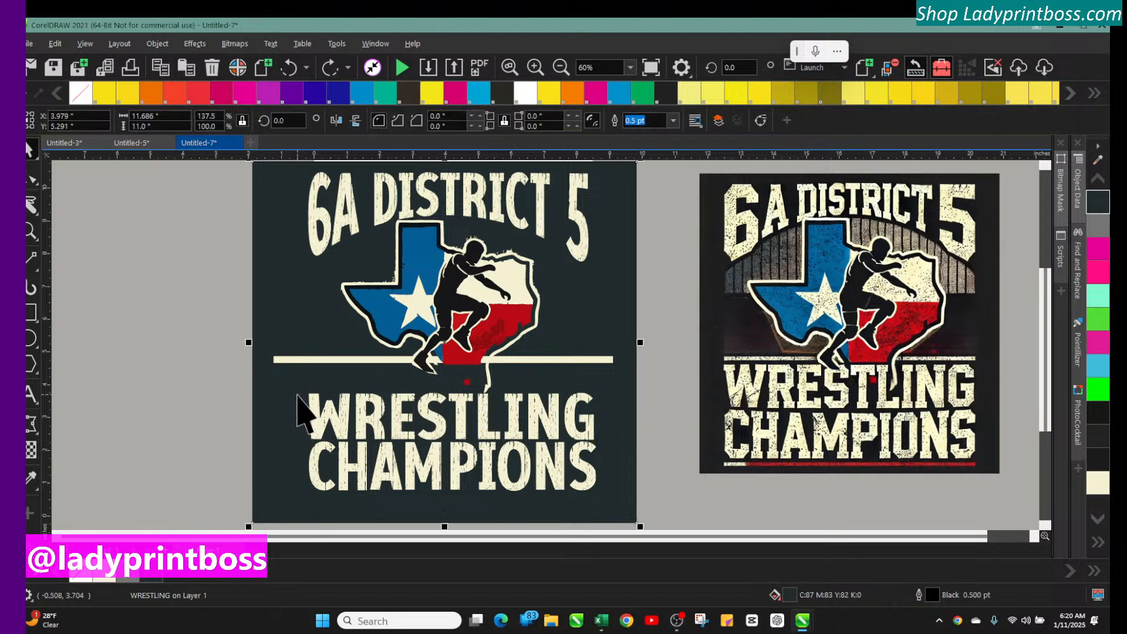
pyautogui.moveTo(206, 391); pyautogui.dragTo(688, 510)
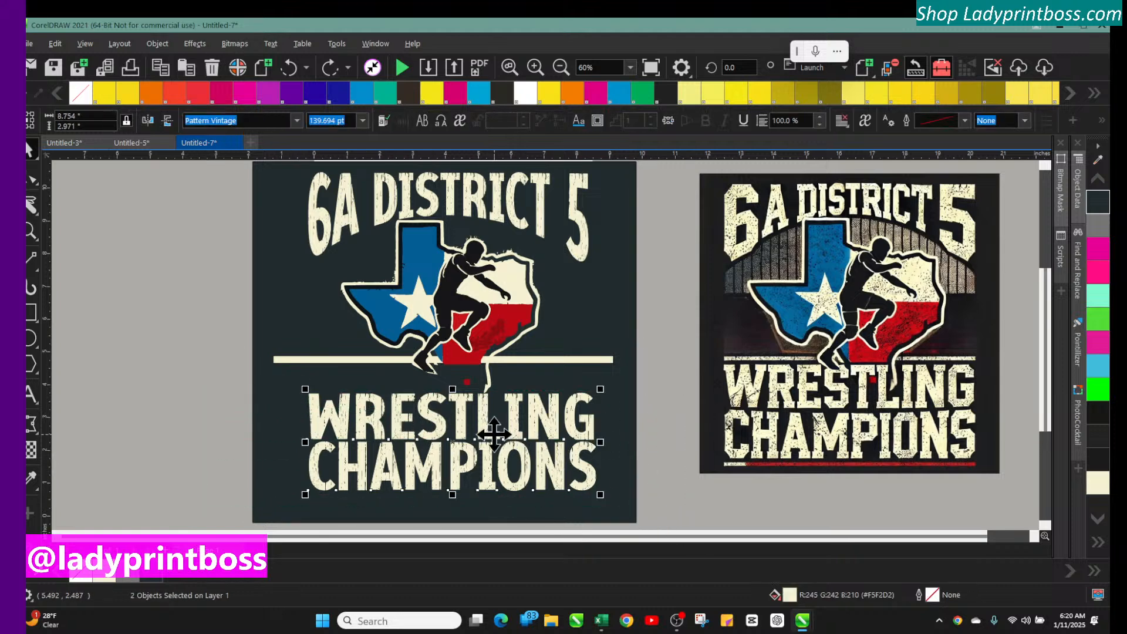
pyautogui.moveTo(498, 447); pyautogui.dragTo(489, 414)
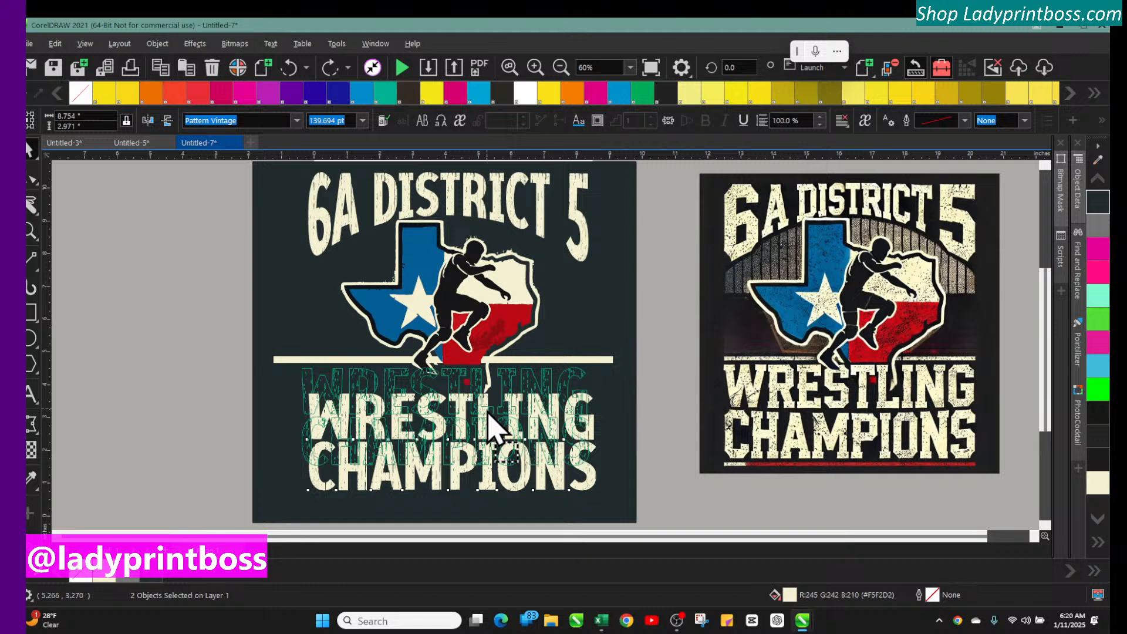
pyautogui.moveTo(488, 412)
pyautogui.mouseDown()
pyautogui.moveTo(495, 422)
pyautogui.moveTo(487, 406)
pyautogui.mouseUp()
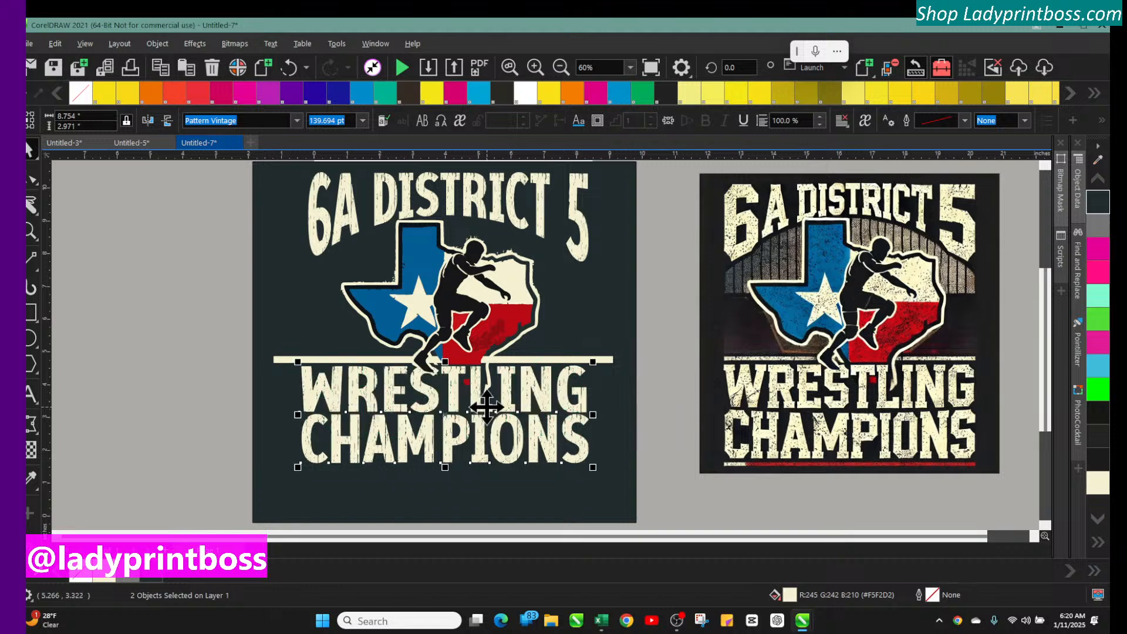
pyautogui.click(154, 385)
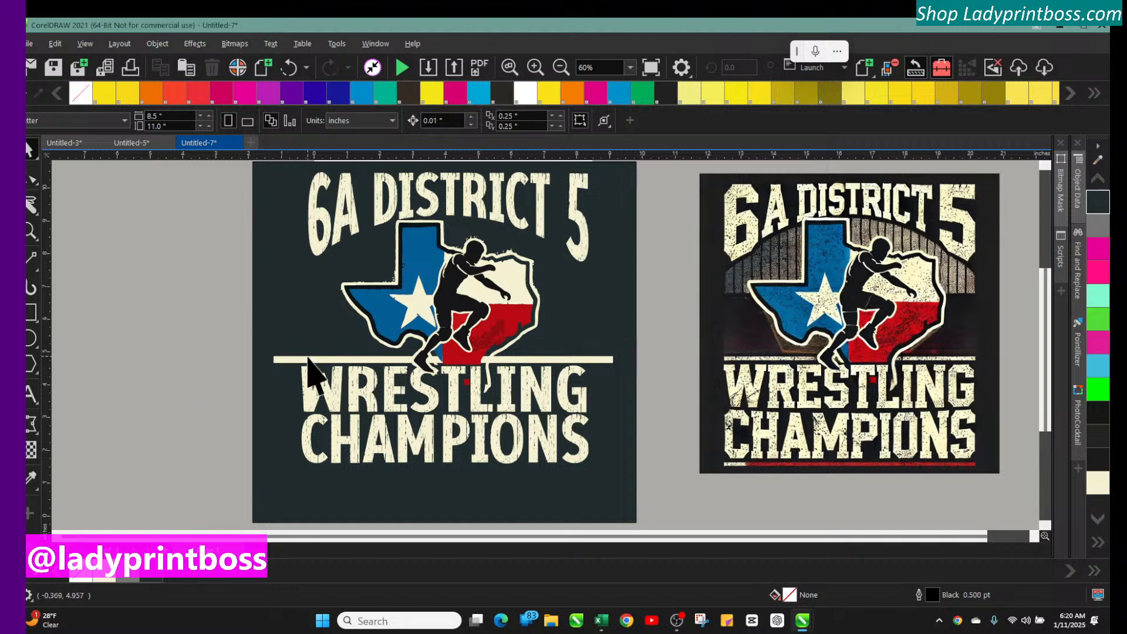
# Step: Shorten the cream bar from both ends to about 8.68 inches so it matches the text width
pyautogui.click(333, 359)
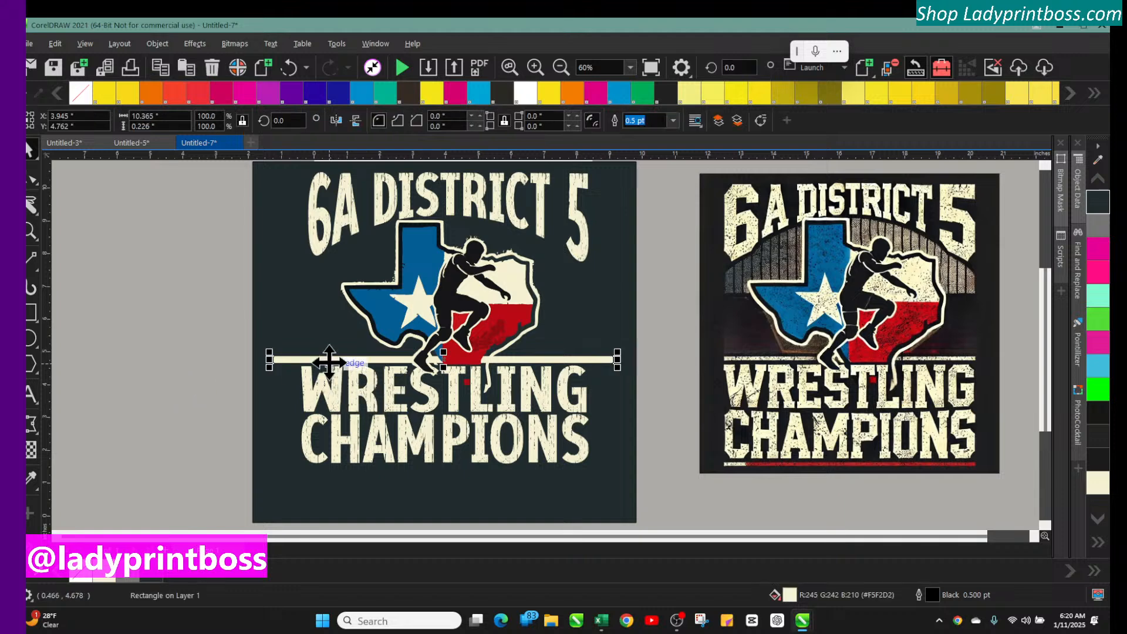
pyautogui.moveTo(620, 360); pyautogui.dragTo(594, 359)
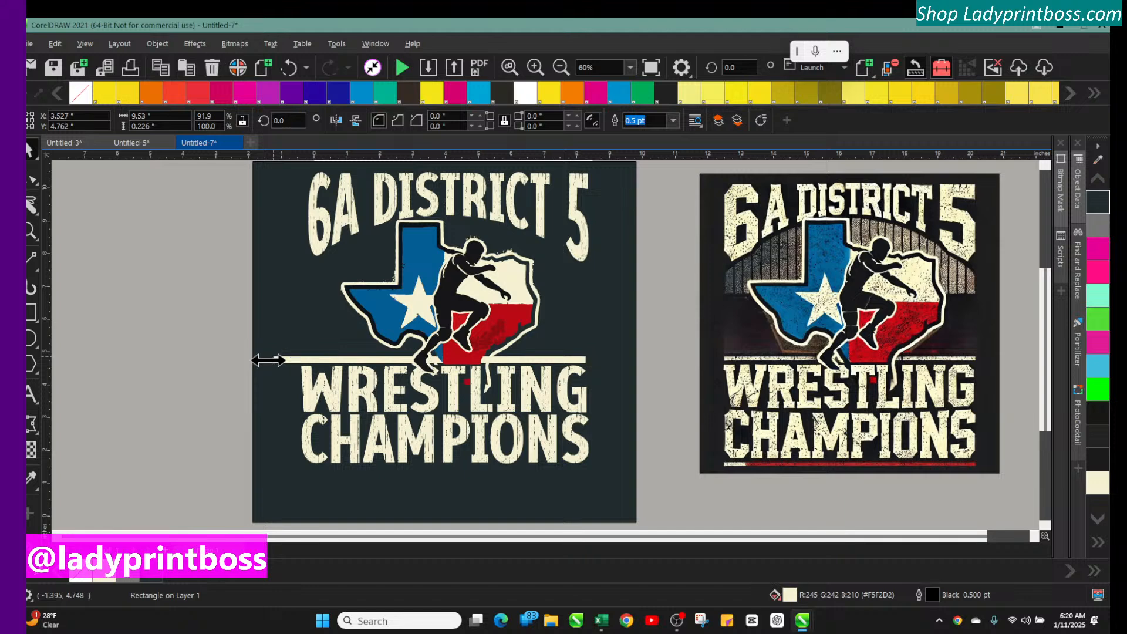
pyautogui.moveTo(267, 360); pyautogui.dragTo(301, 359)
pyautogui.click(217, 354)
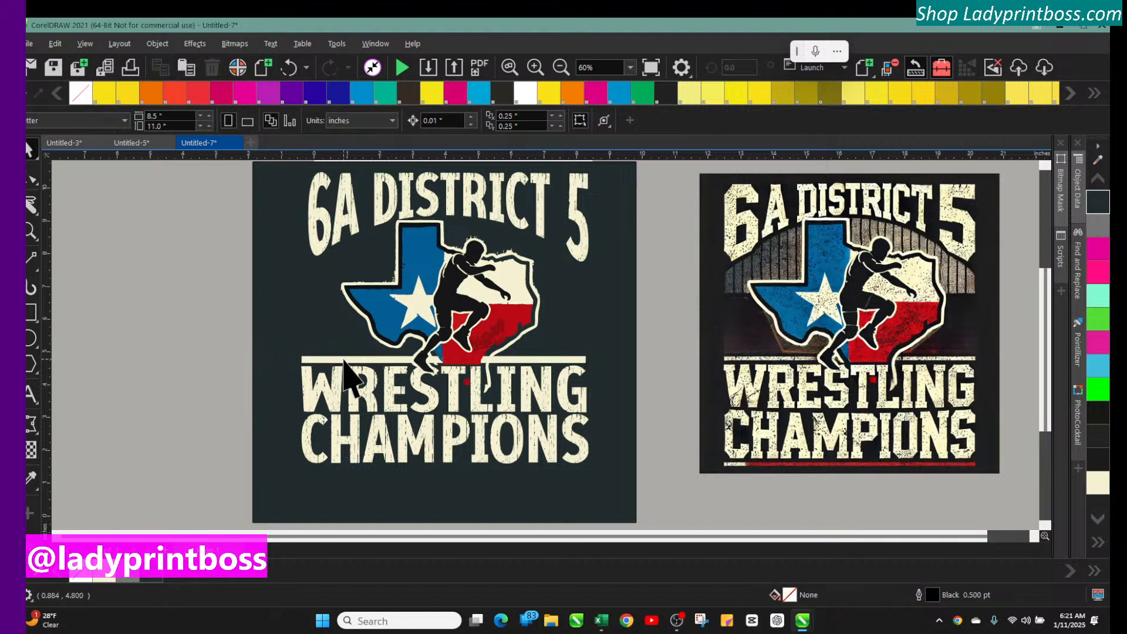
# Step: Duplicate the cream bar, place the copy just below "CHAMPIONS", and reduce its height to about 0.11 inches
pyautogui.click(344, 360)
pyautogui.press('Up')
pyautogui.press('Right')
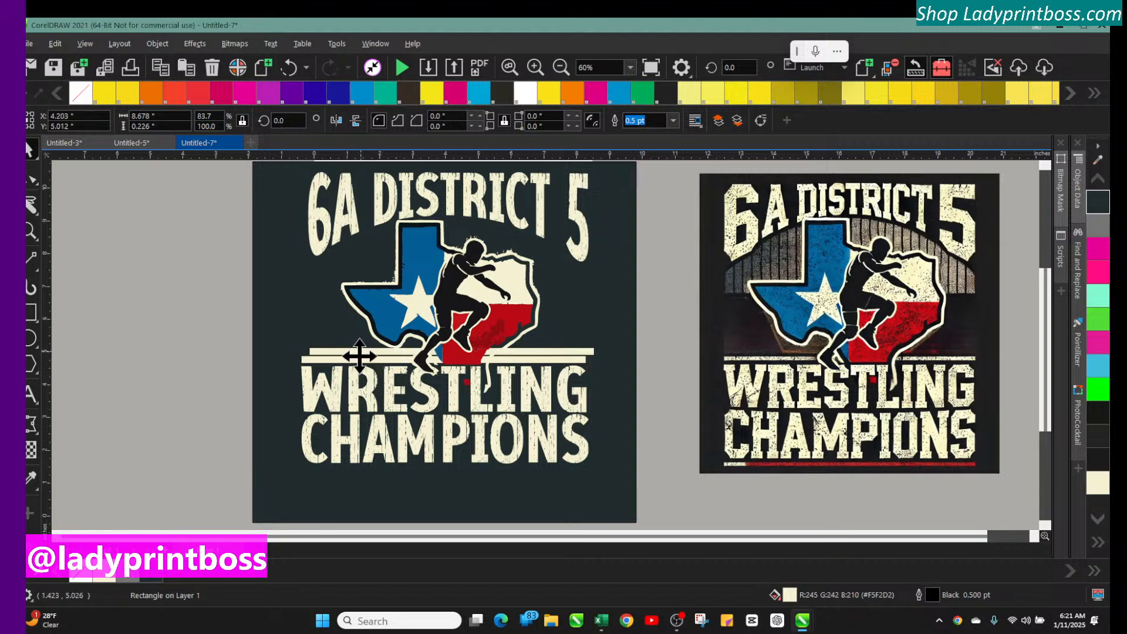
pyautogui.moveTo(355, 356); pyautogui.dragTo(349, 471)
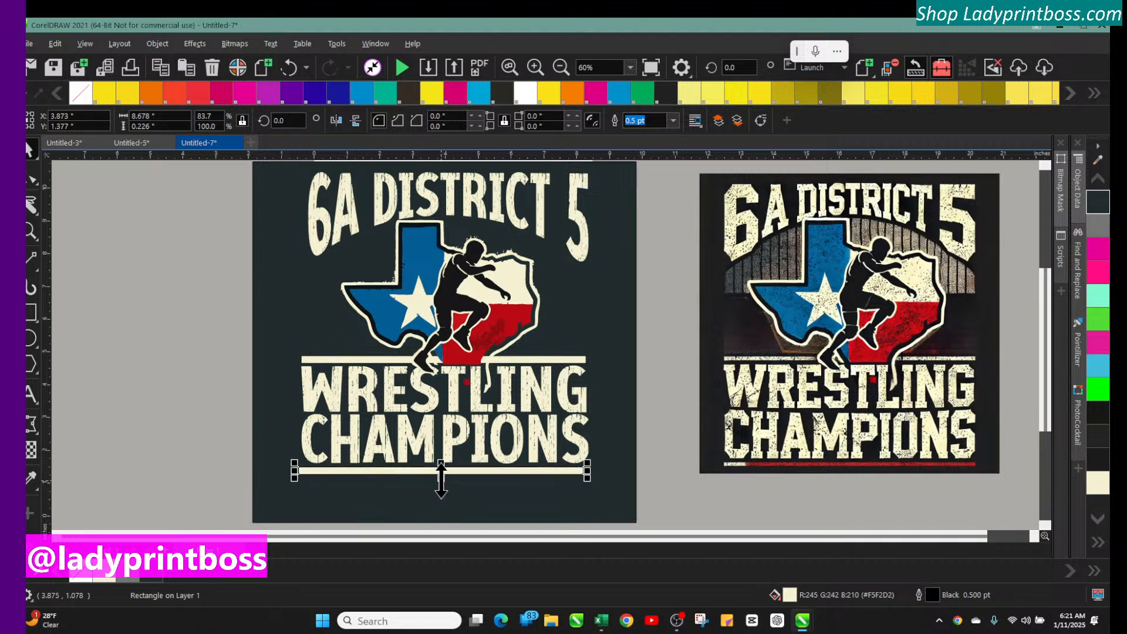
pyautogui.moveTo(441, 479); pyautogui.dragTo(442, 475)
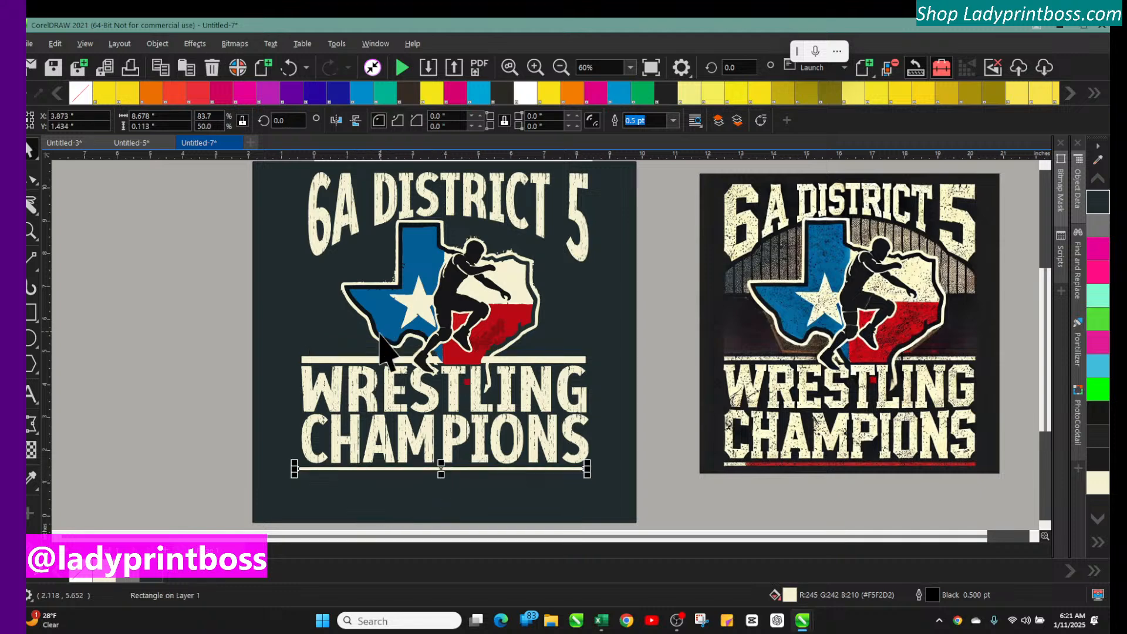
# Step: Reduce the upper cream bar's height to about 0.11 inches and nudge it down to sit closer above "WRESTLING"
pyautogui.click(373, 356)
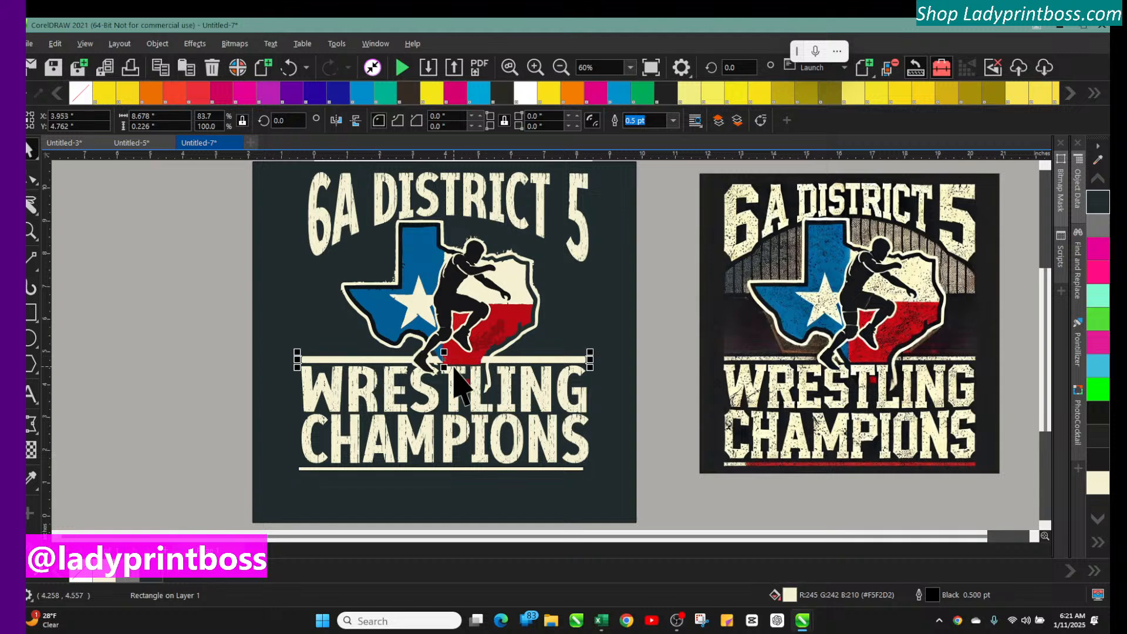
pyautogui.moveTo(446, 368); pyautogui.dragTo(446, 365)
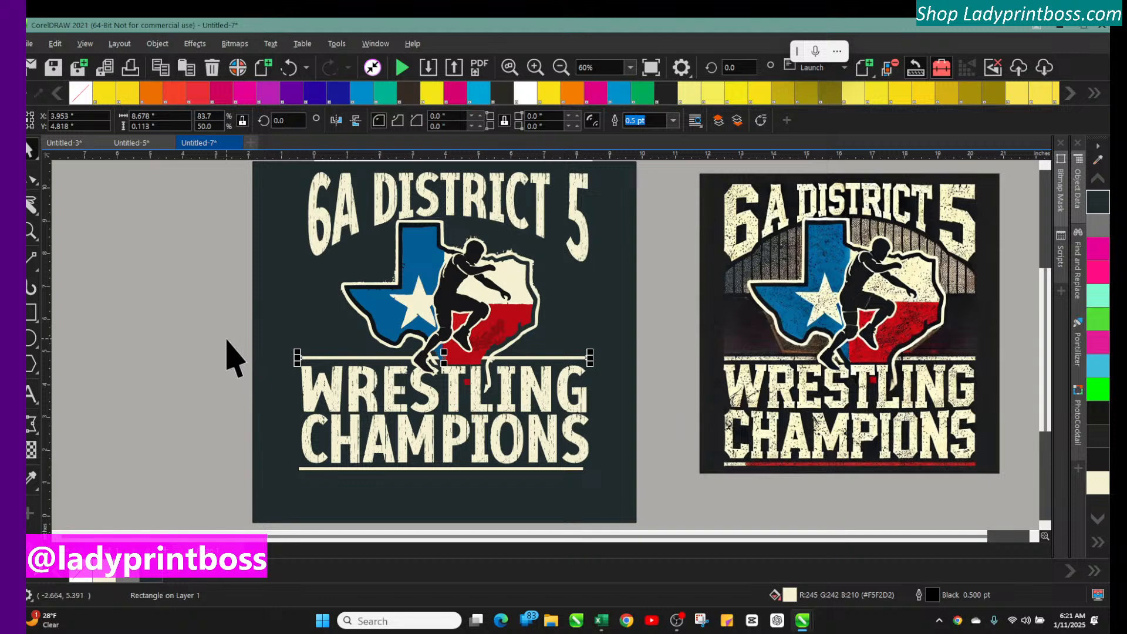
pyautogui.press('Down')
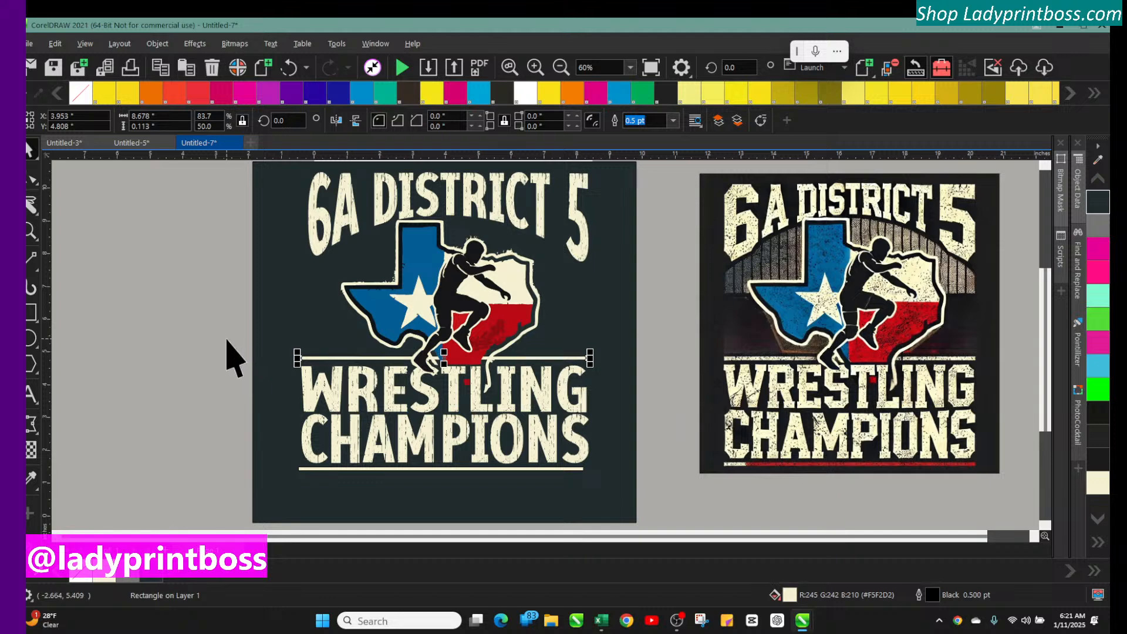
pyautogui.press('Down')
pyautogui.press('Down')
pyautogui.press('Down')
pyautogui.press('Down')
pyautogui.press('Down')
pyautogui.press('Down')
pyautogui.press('Down')
pyautogui.press('Down')
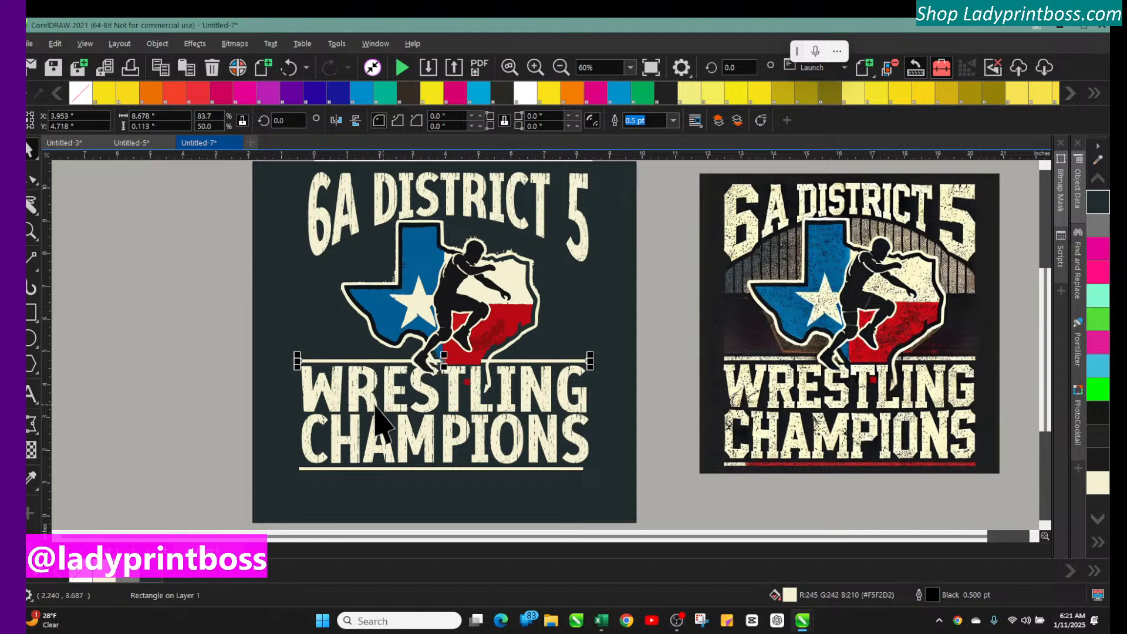
# Step: Sample the red from the Texas graphic into the palette and fill the bar below "CHAMPIONS" with that red, #B80B16
pyautogui.click(363, 468)
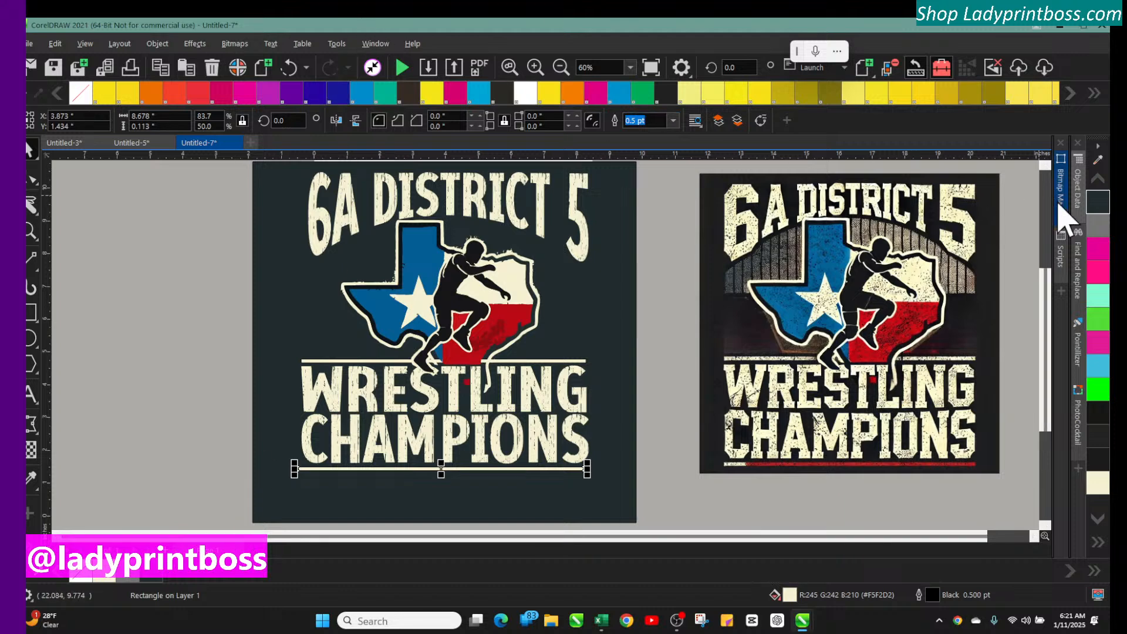
pyautogui.click(1098, 162)
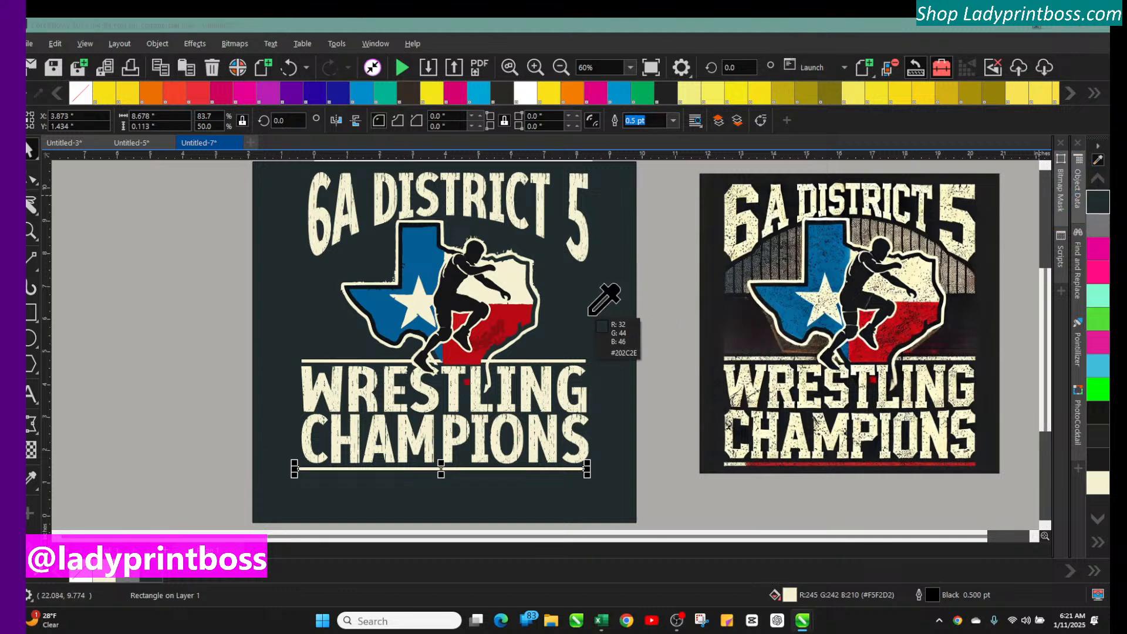
pyautogui.click(516, 316)
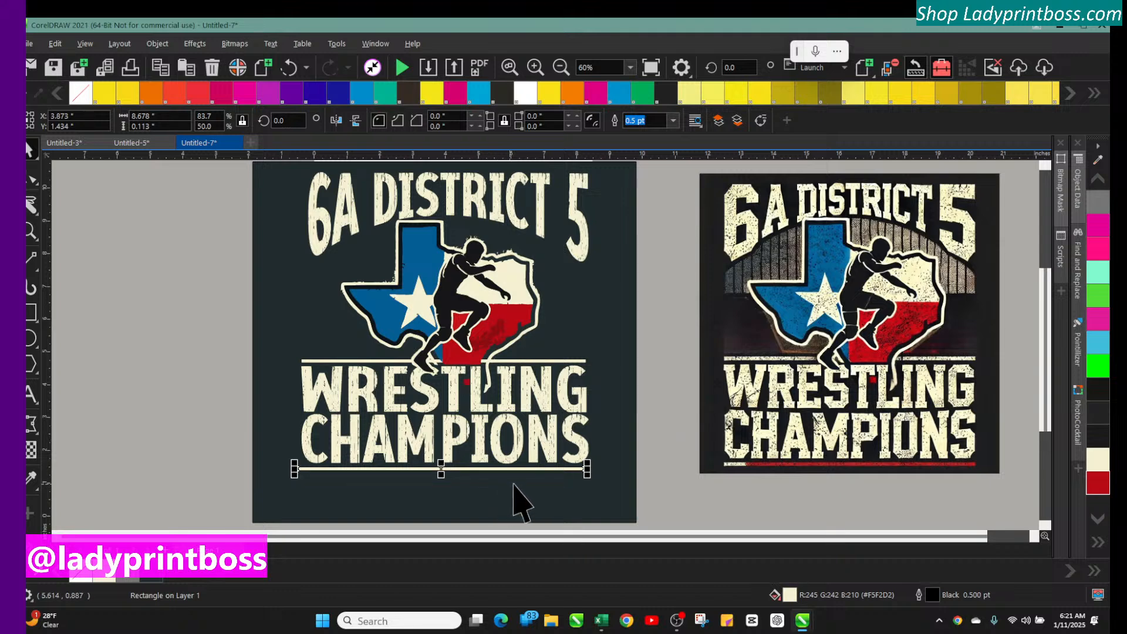
pyautogui.click(1103, 490)
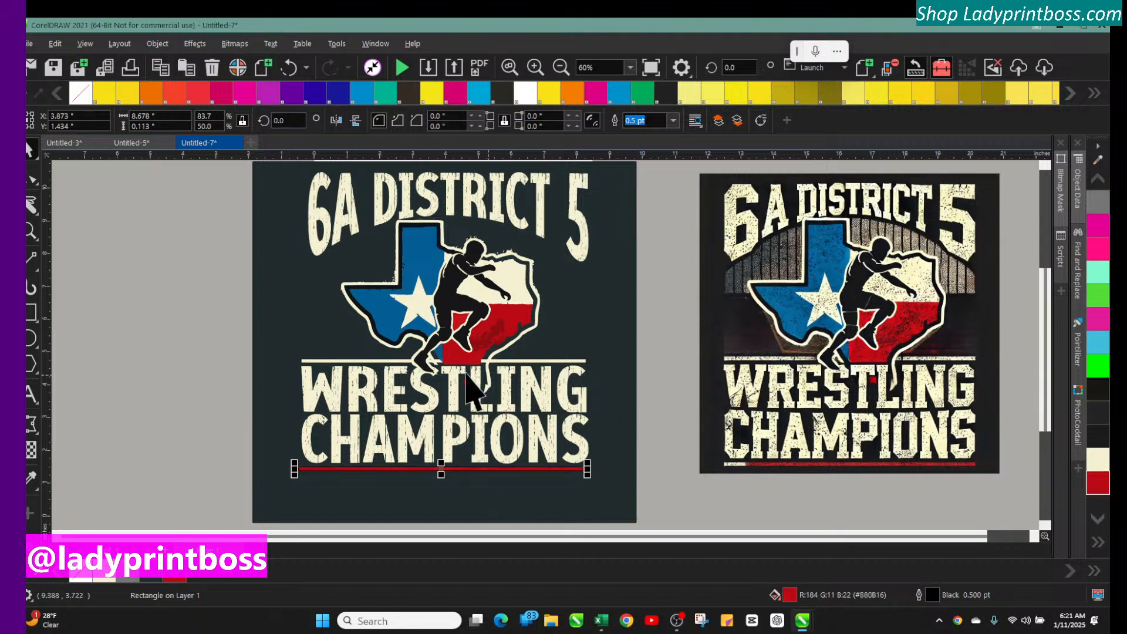
pyautogui.click(150, 370)
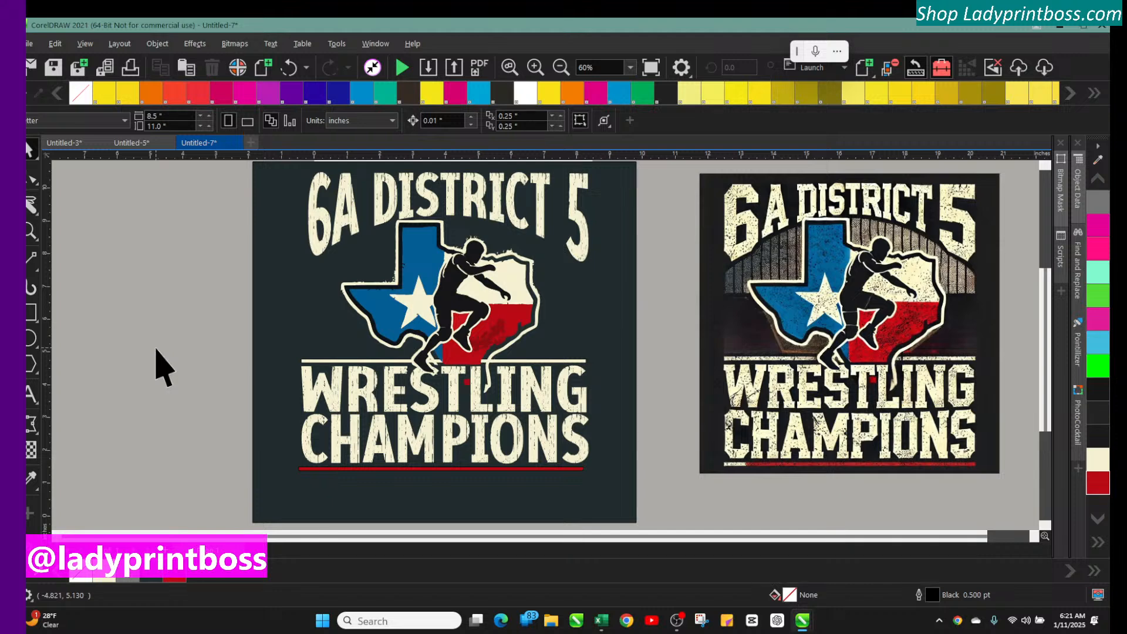
# Step: Smooth the rough outline of the Texas graphic at the inner corner beside the panhandle with the Smooth tool
pyautogui.click(466, 296)
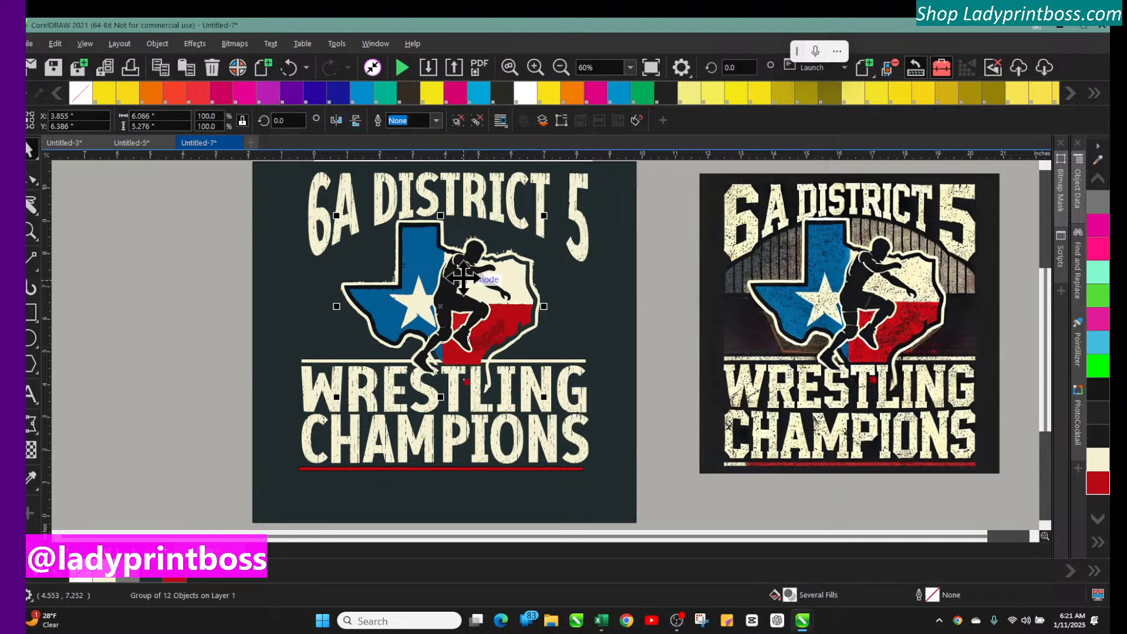
pyautogui.click(34, 179)
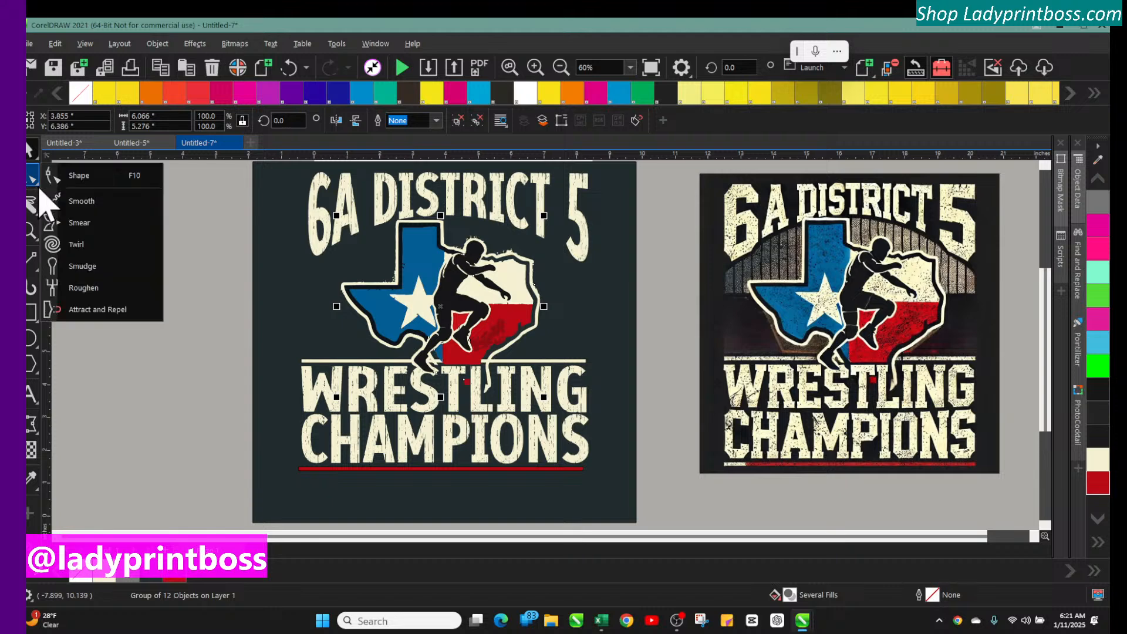
pyautogui.click(88, 171)
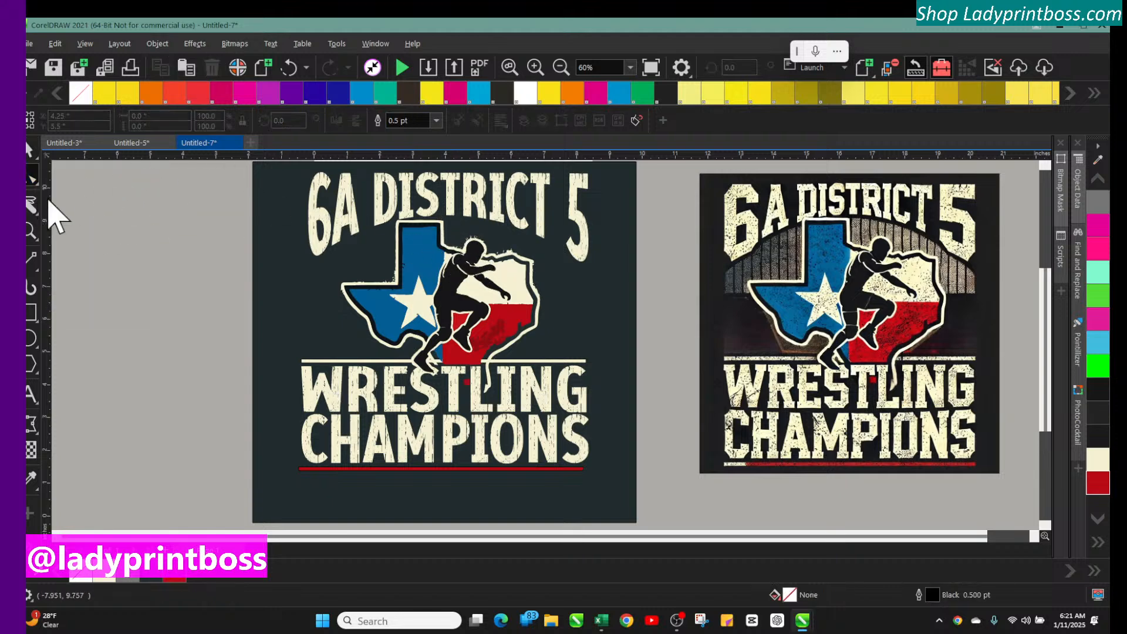
pyautogui.click(33, 179)
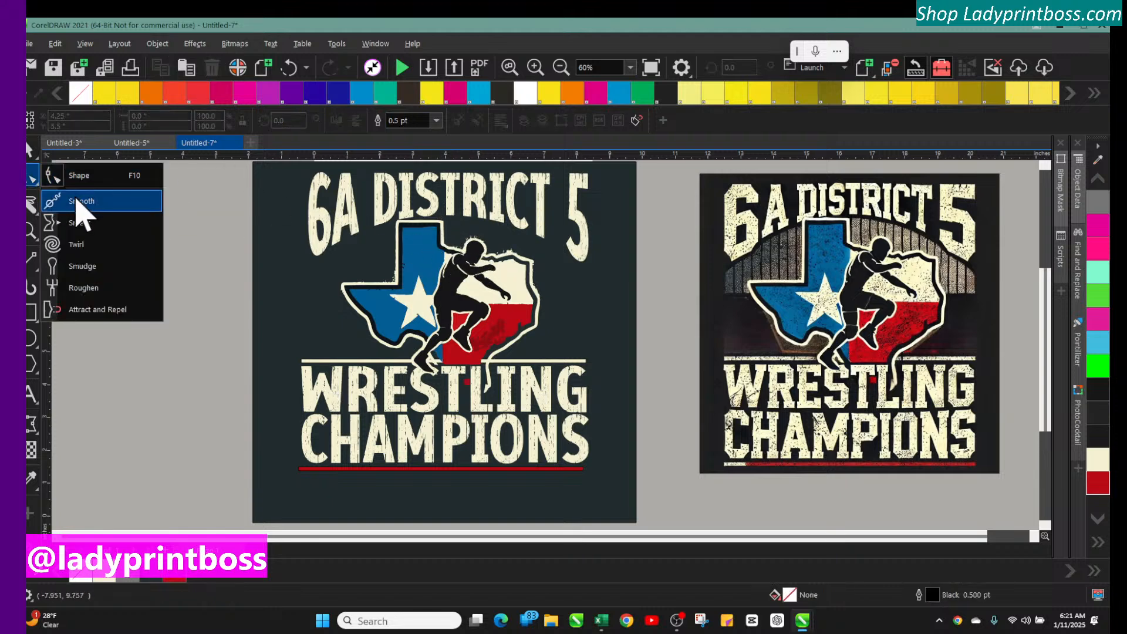
pyautogui.click(76, 201)
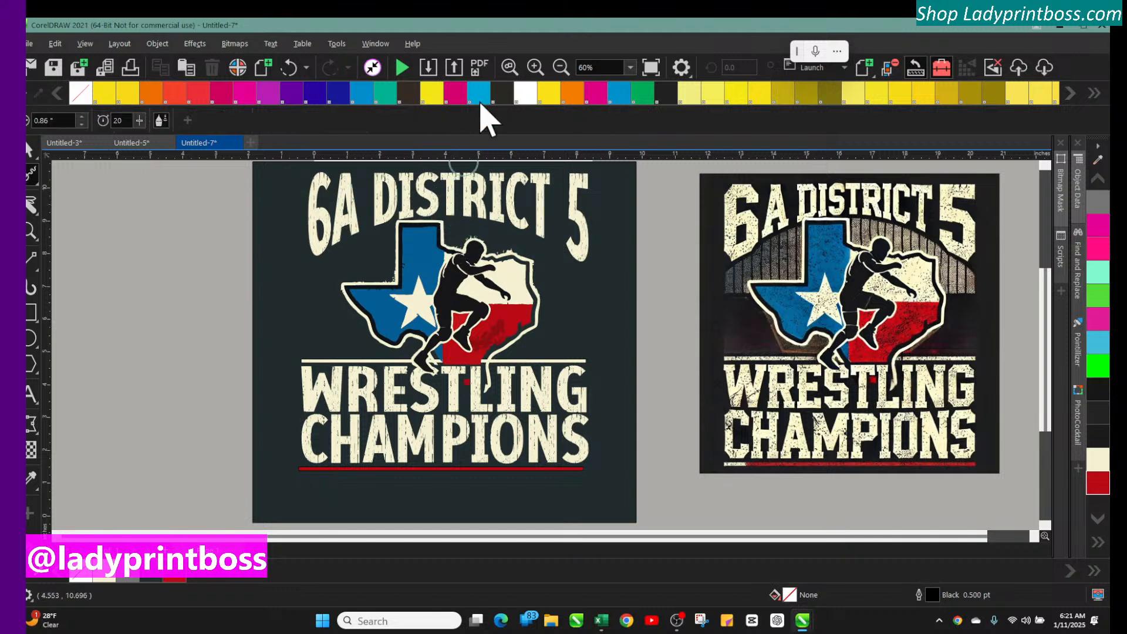
pyautogui.click(535, 67)
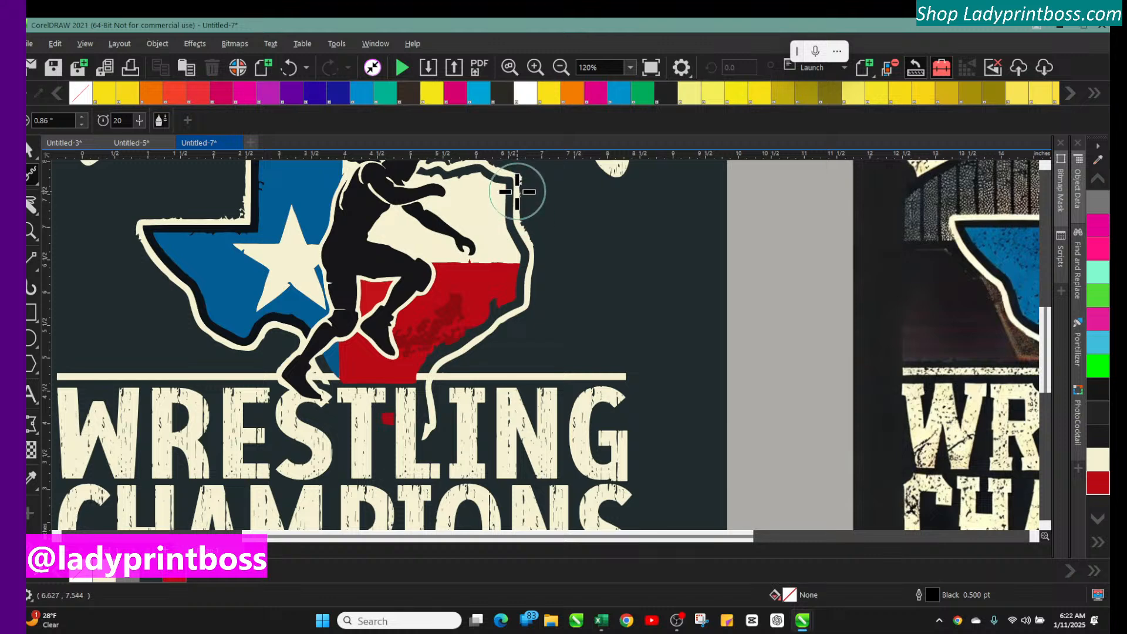
pyautogui.click(473, 218)
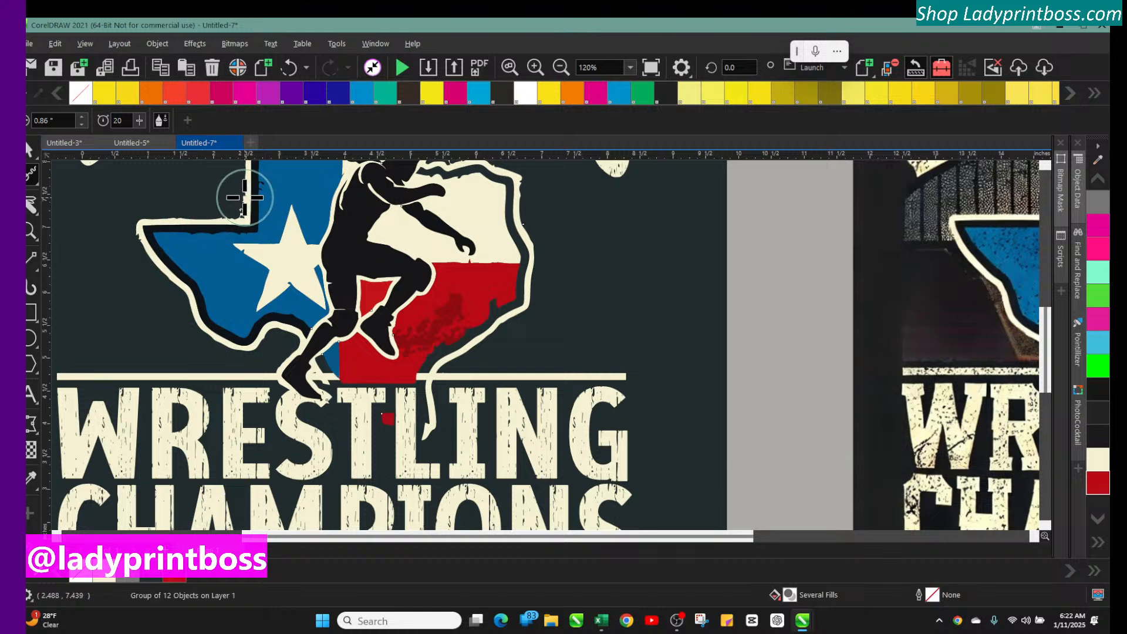
pyautogui.moveTo(244, 197); pyautogui.dragTo(245, 209)
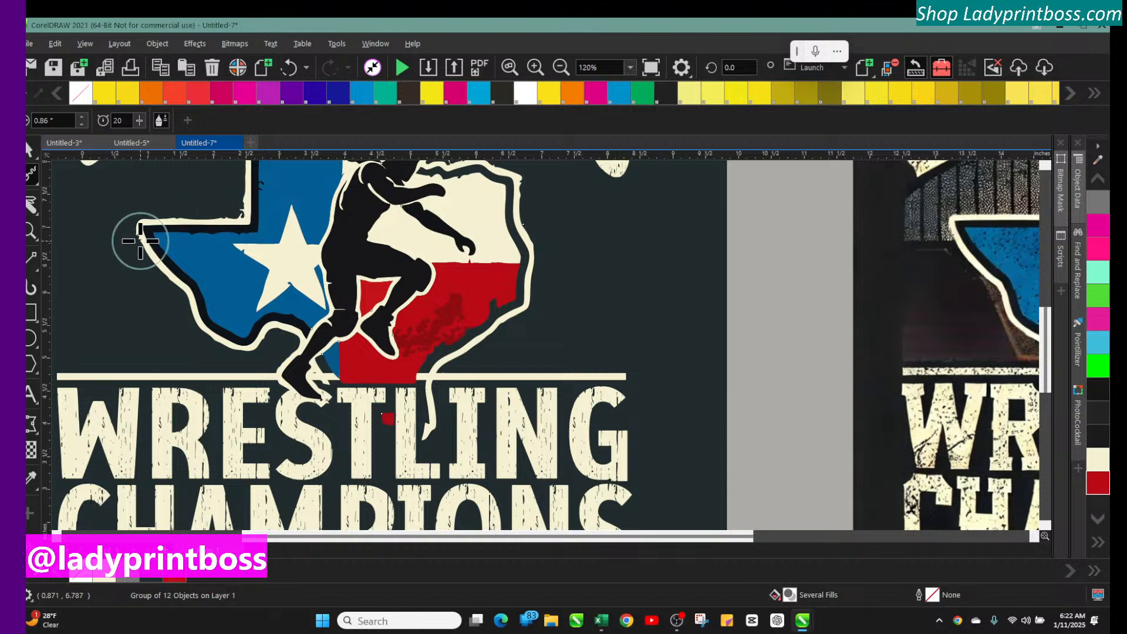
# Step: Set the Smooth tool's rate to 16
pyautogui.scroll(5, 312, 287)
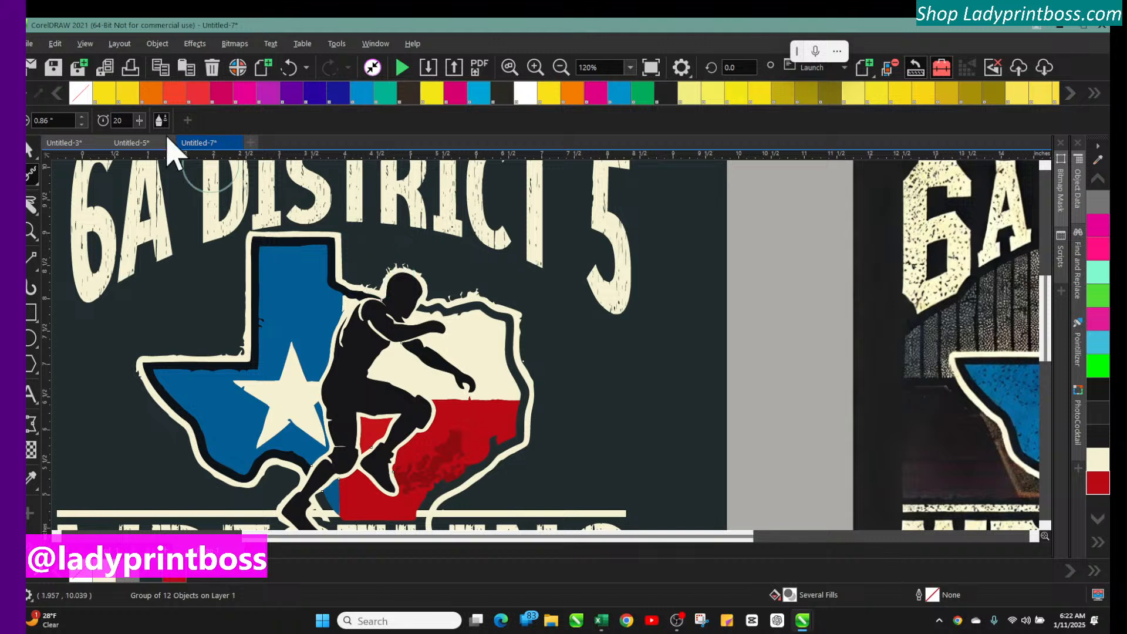
pyautogui.click(140, 121)
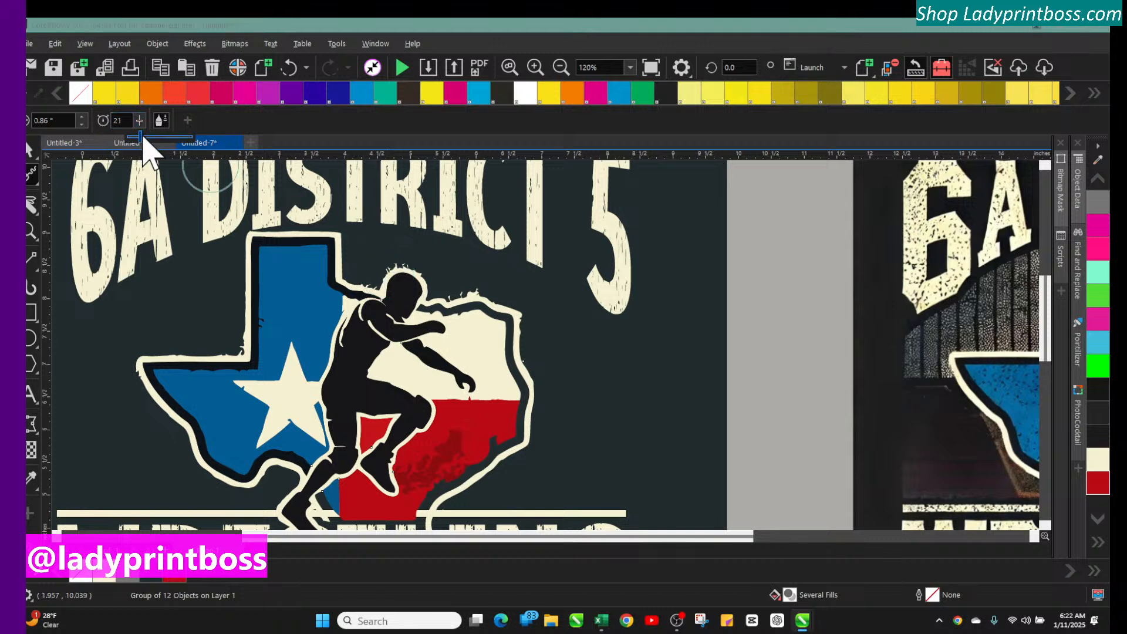
pyautogui.click(137, 139)
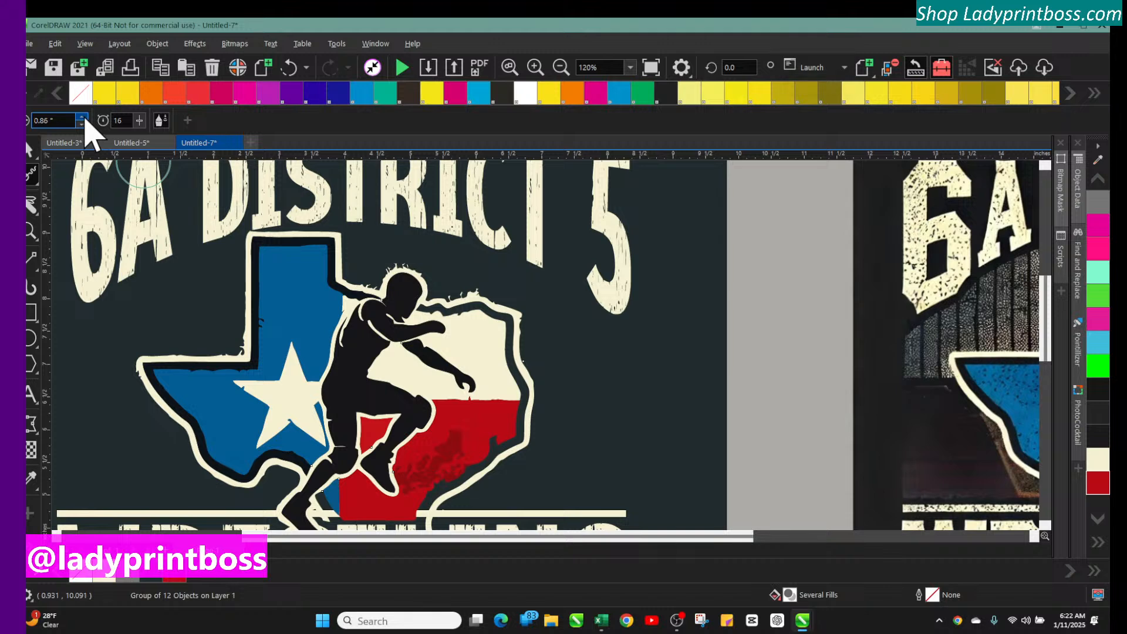
# Step: Set the Smooth tool's nib size to 0.91 inches and smooth the rough Texas outline around the wrestler's head, upper edge, panhandle corner and western tip
pyautogui.click(85, 117)
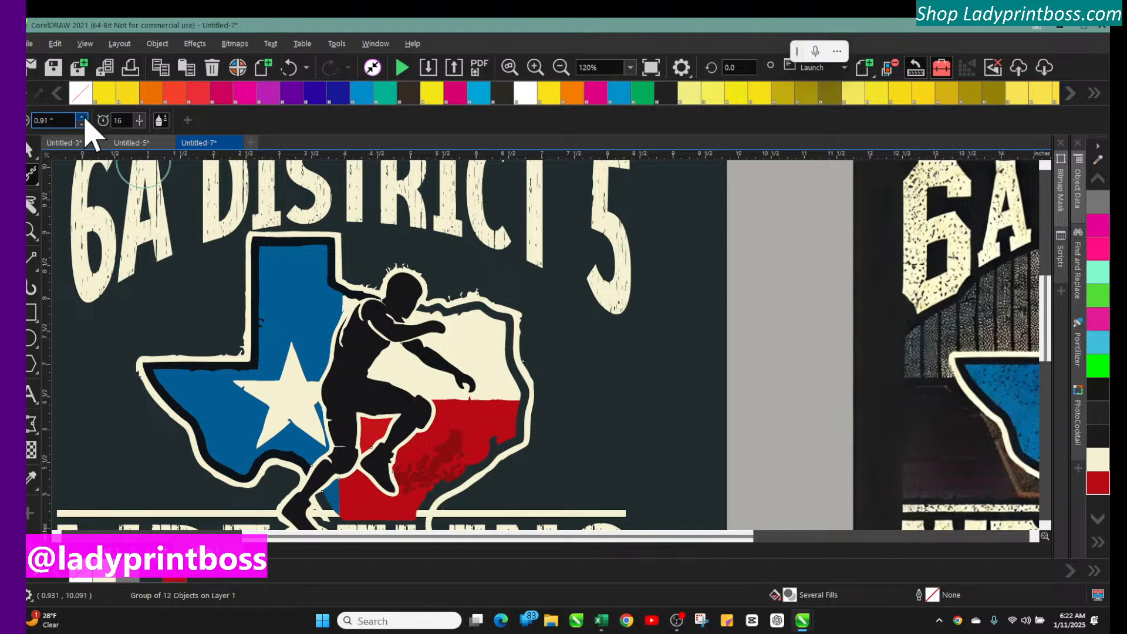
pyautogui.click(84, 116)
pyautogui.moveTo(381, 282)
pyautogui.mouseDown()
pyautogui.moveTo(418, 275)
pyautogui.moveTo(380, 267)
pyautogui.moveTo(369, 288)
pyautogui.mouseUp()
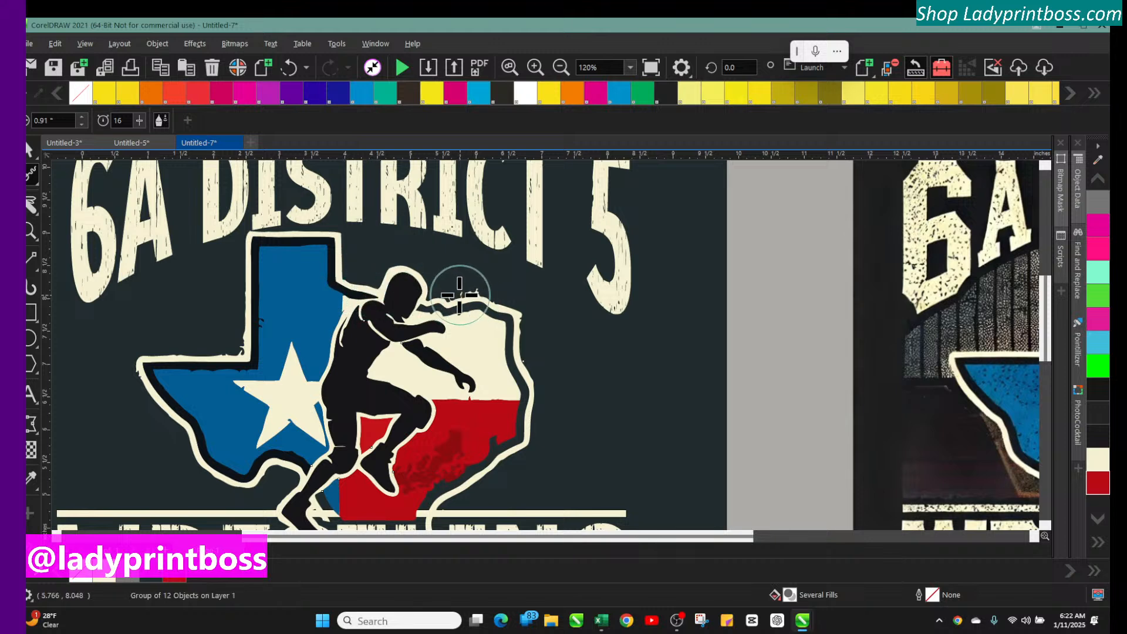
pyautogui.moveTo(461, 296)
pyautogui.mouseDown()
pyautogui.moveTo(468, 286)
pyautogui.moveTo(471, 296)
pyautogui.moveTo(467, 283)
pyautogui.moveTo(476, 294)
pyautogui.mouseUp()
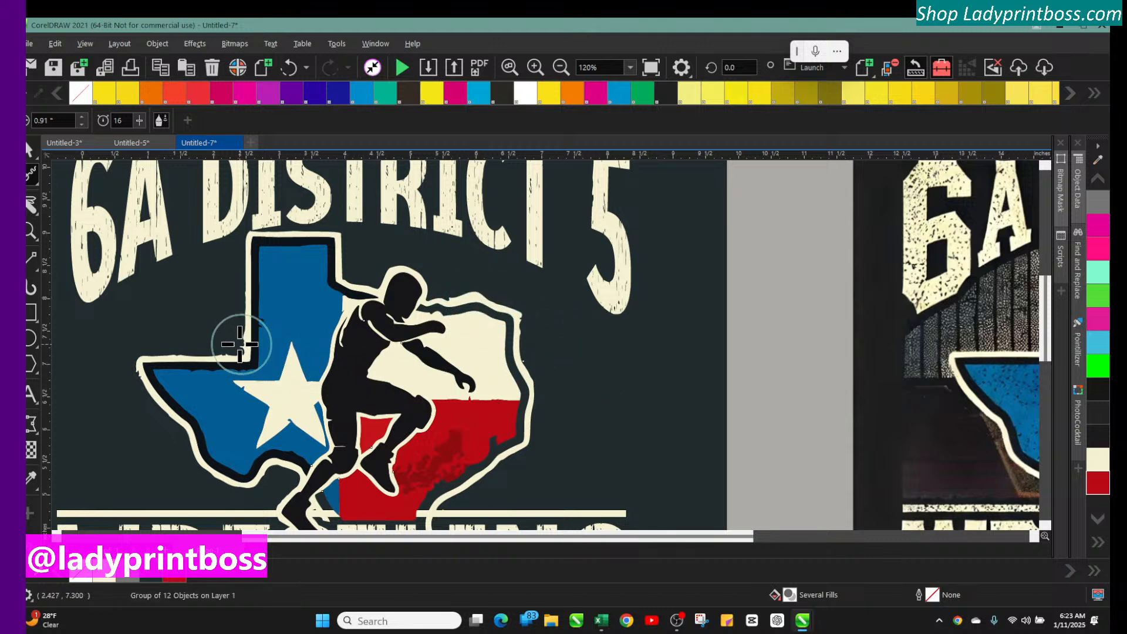
pyautogui.moveTo(242, 346); pyautogui.dragTo(238, 347)
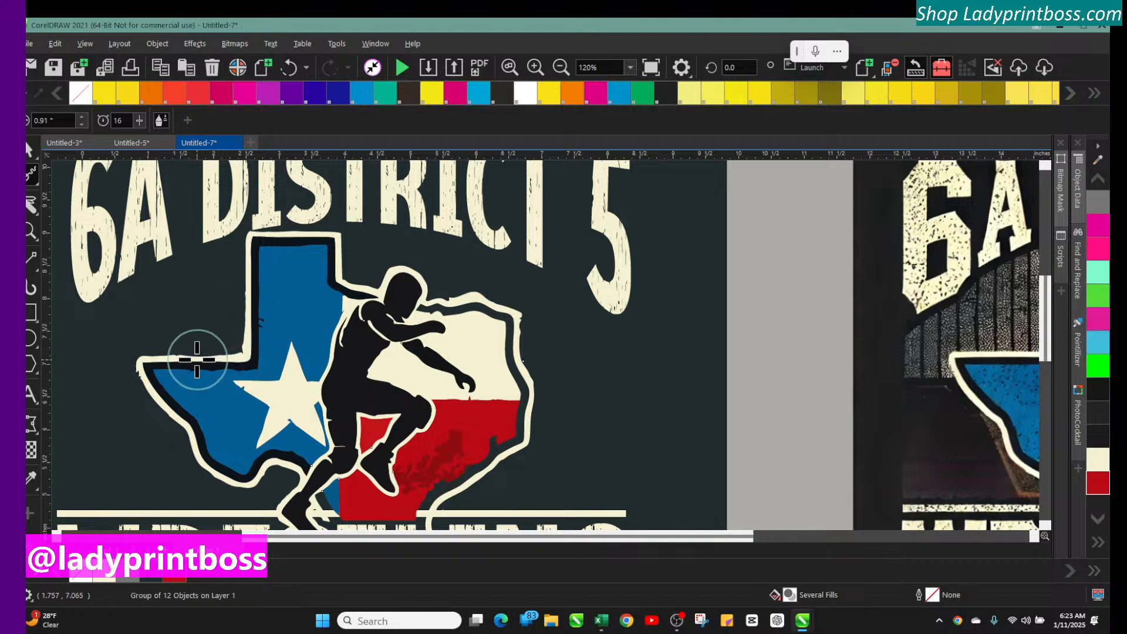
pyautogui.moveTo(139, 372); pyautogui.dragTo(136, 376)
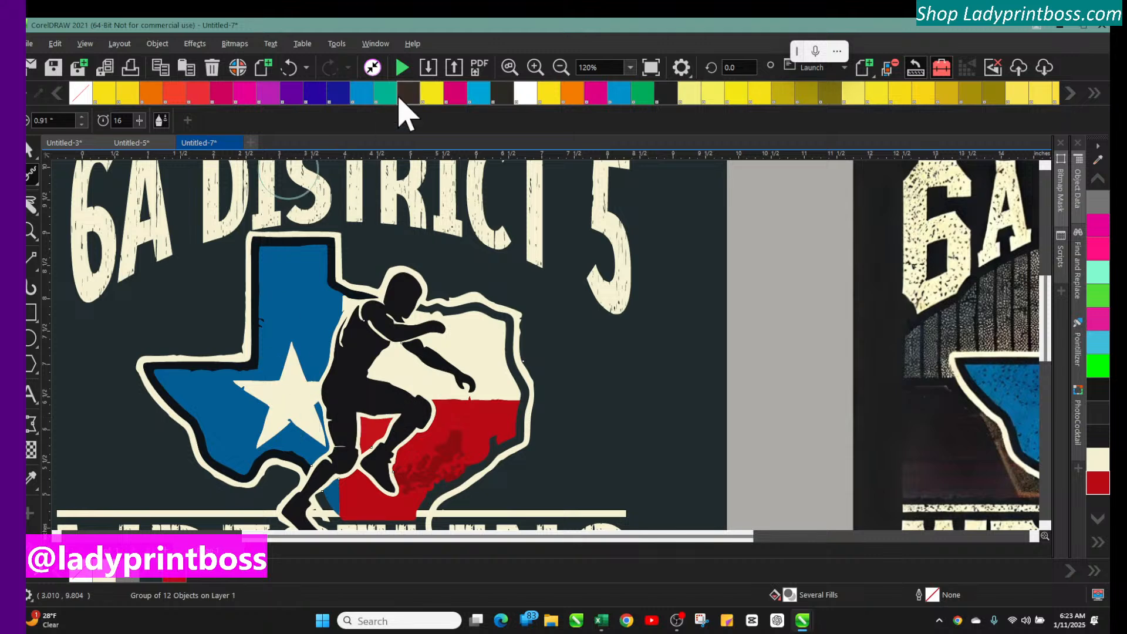
# Step: Draw an ellipse about 9.17 by 5.2 inches around the Texas graphic, its top arc following the underside of "6A DISTRICT 5"
pyautogui.click(564, 69)
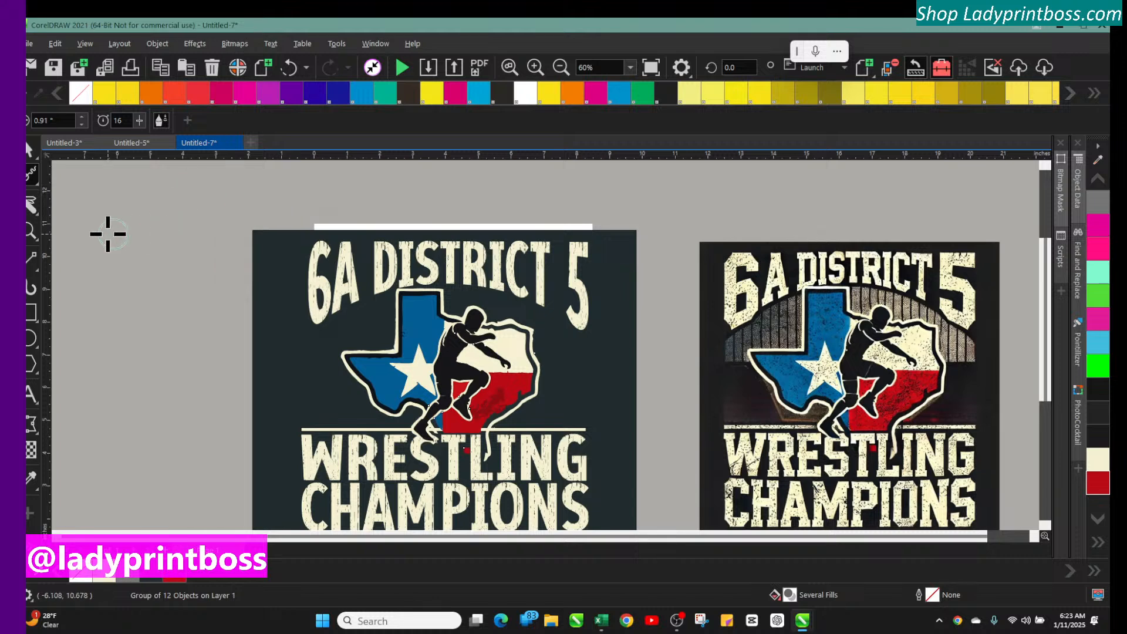
pyautogui.click(30, 151)
pyautogui.click(62, 265)
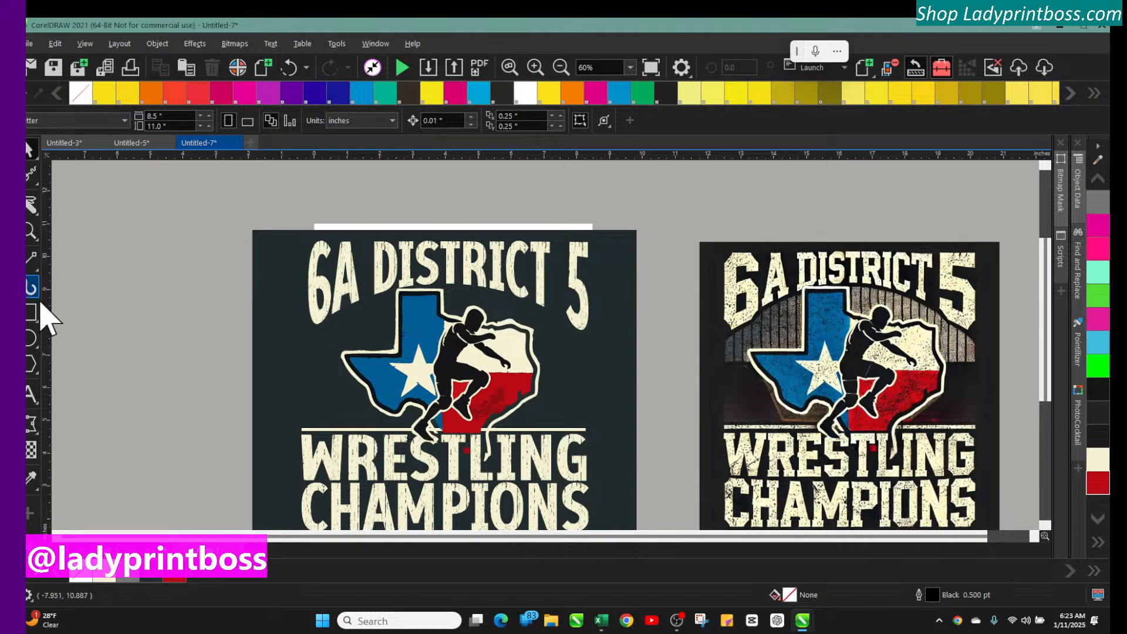
pyautogui.click(30, 338)
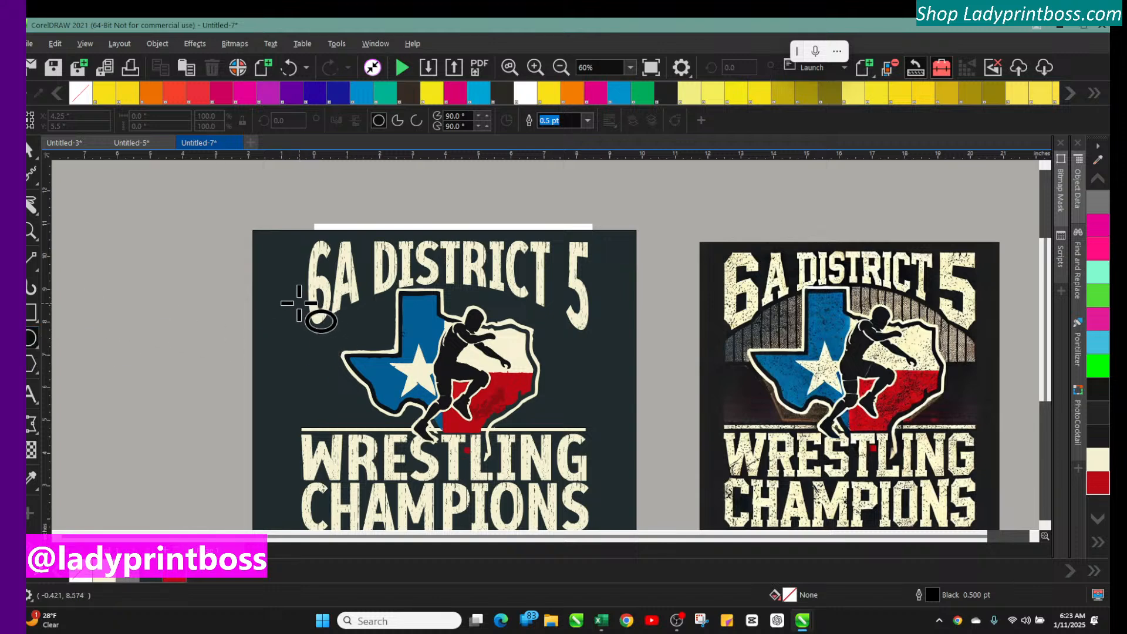
pyautogui.moveTo(295, 308)
pyautogui.mouseDown()
pyautogui.moveTo(432, 423)
pyautogui.moveTo(605, 455)
pyautogui.mouseUp()
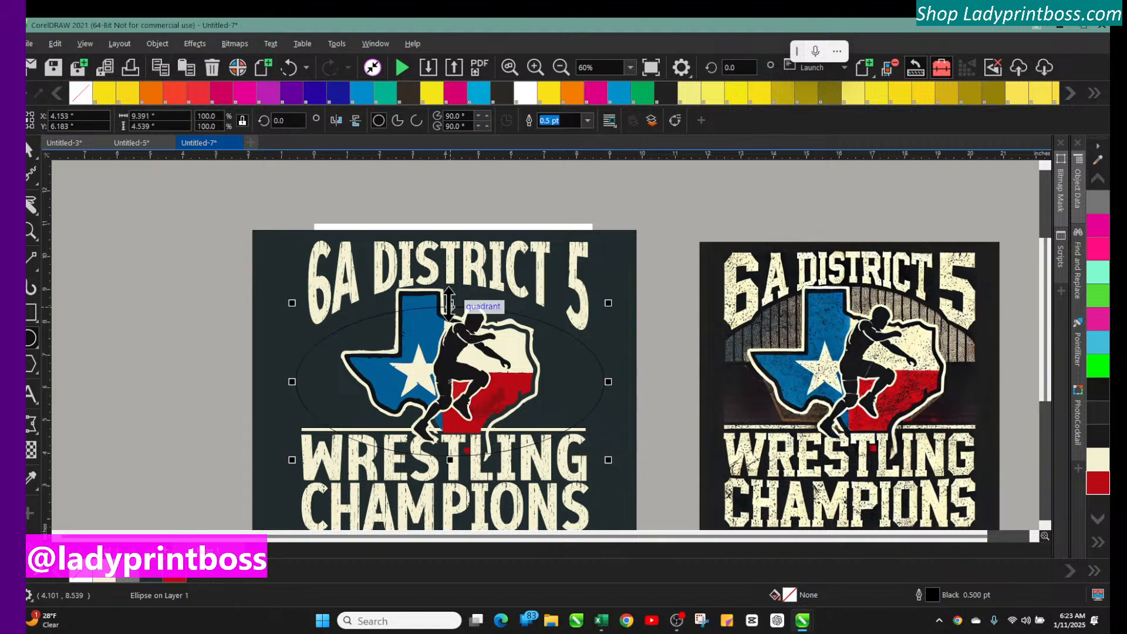
pyautogui.moveTo(449, 306); pyautogui.dragTo(449, 282)
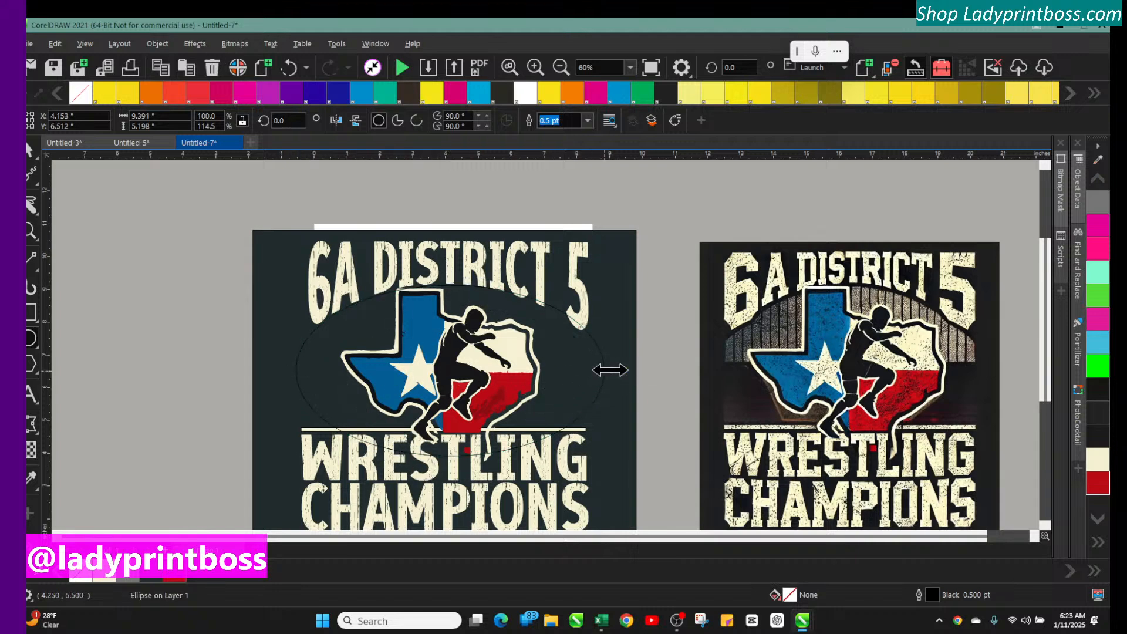
pyautogui.moveTo(608, 370); pyautogui.dragTo(601, 372)
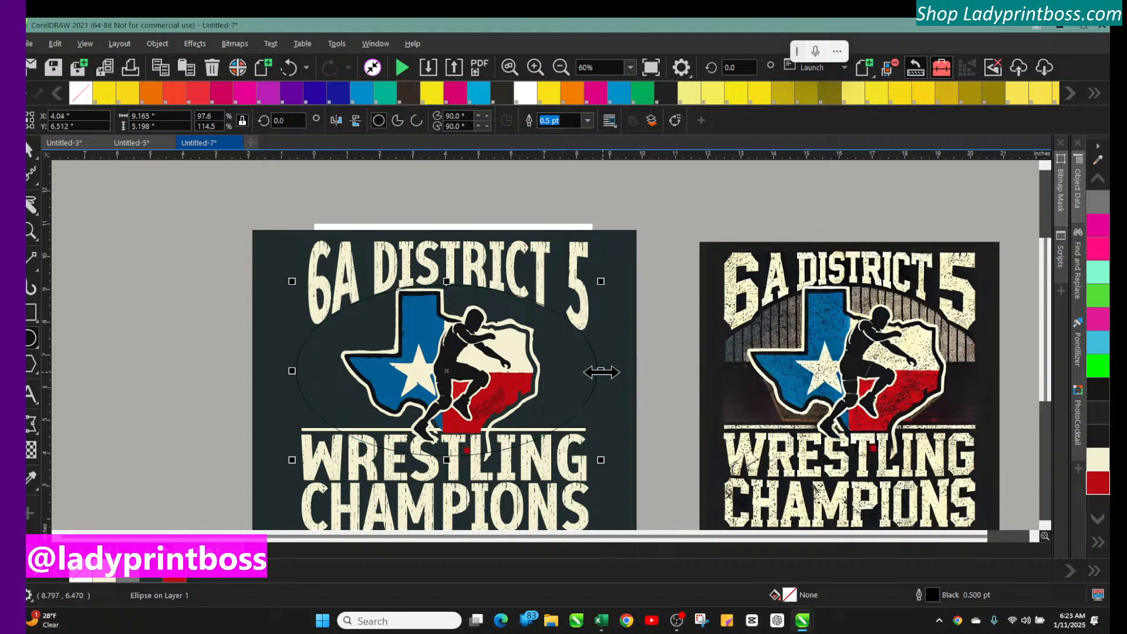
pyautogui.moveTo(296, 371); pyautogui.dragTo(308, 371)
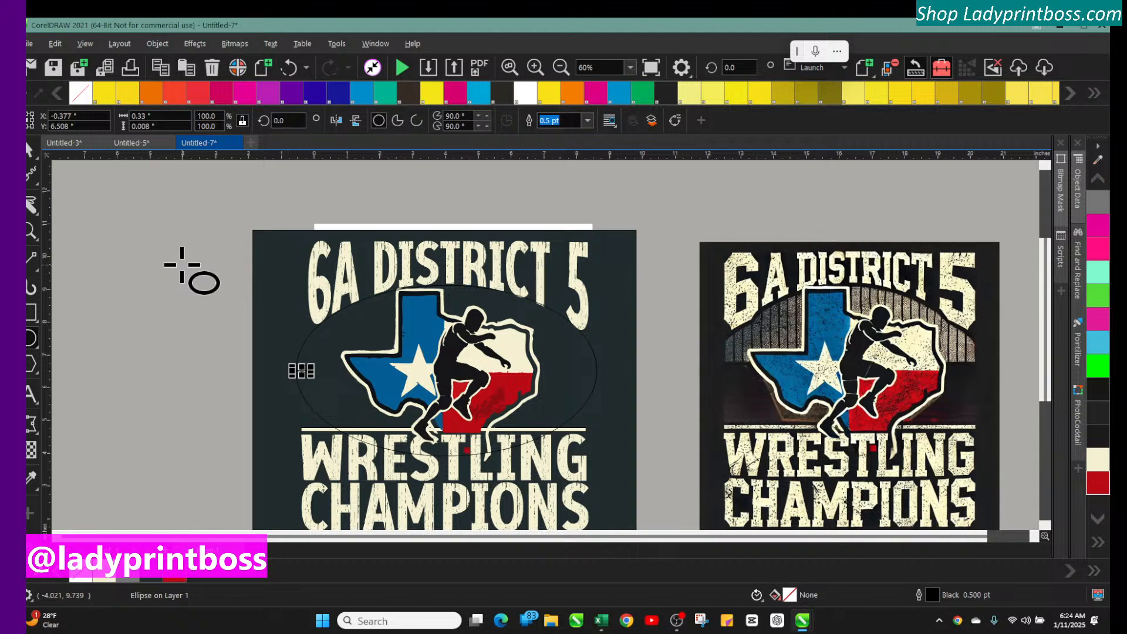
# Step: Draw a rectangle about 8.39 by 4.34 inches over the Texas graphic, from the ellipse's top down to the cream bar above "WRESTLING"
pyautogui.click(31, 313)
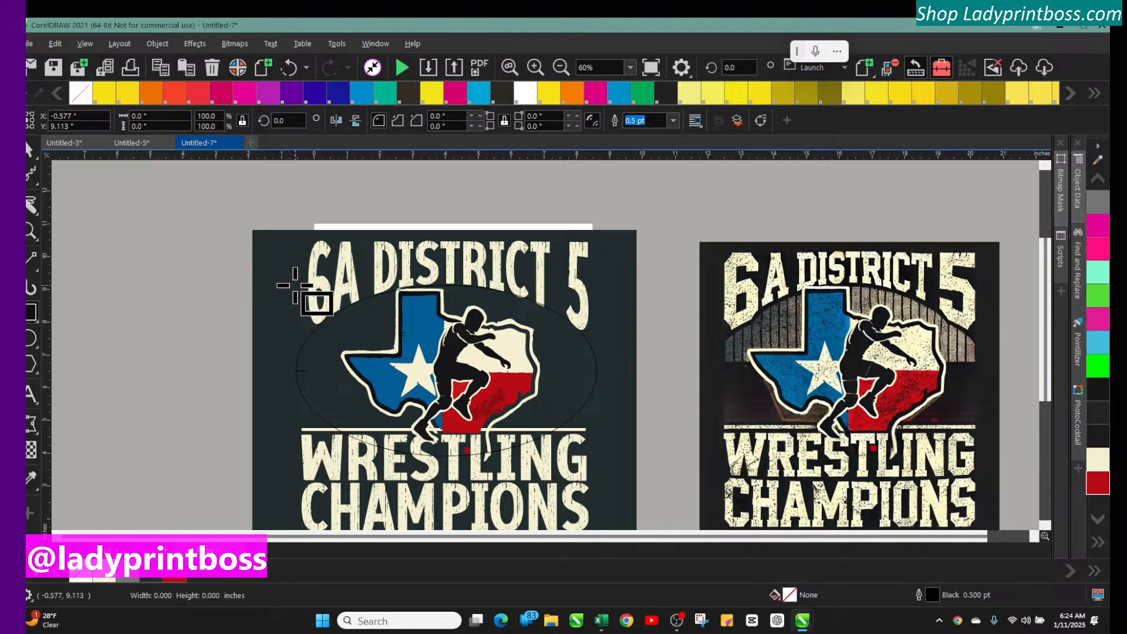
pyautogui.moveTo(304, 286)
pyautogui.mouseDown()
pyautogui.moveTo(317, 376)
pyautogui.moveTo(372, 432)
pyautogui.moveTo(584, 438)
pyautogui.mouseUp()
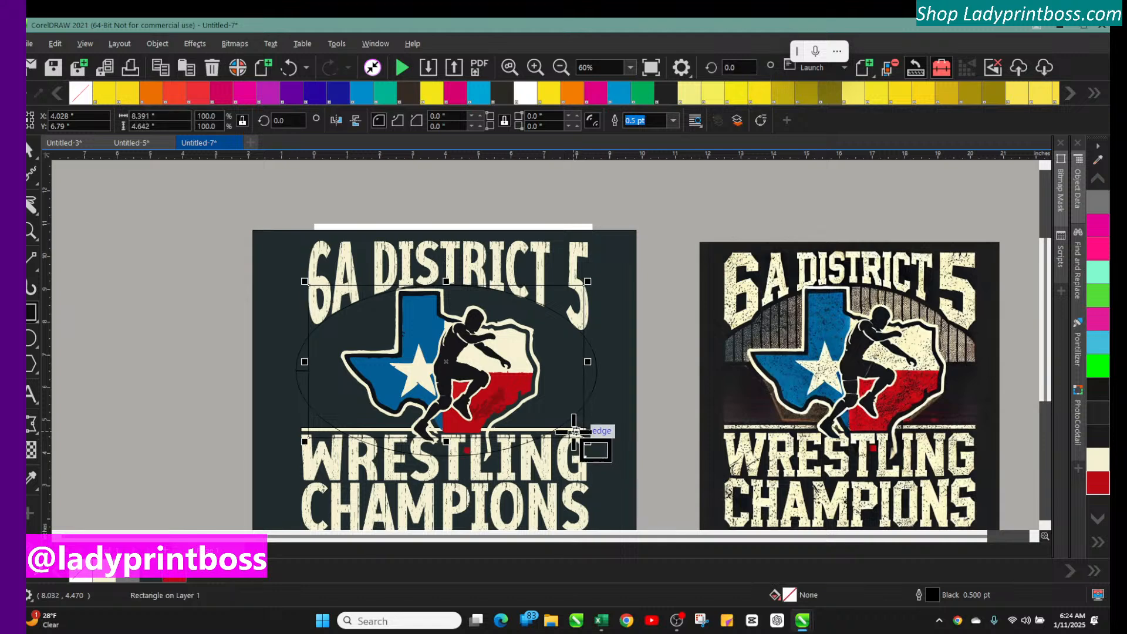
pyautogui.click(29, 150)
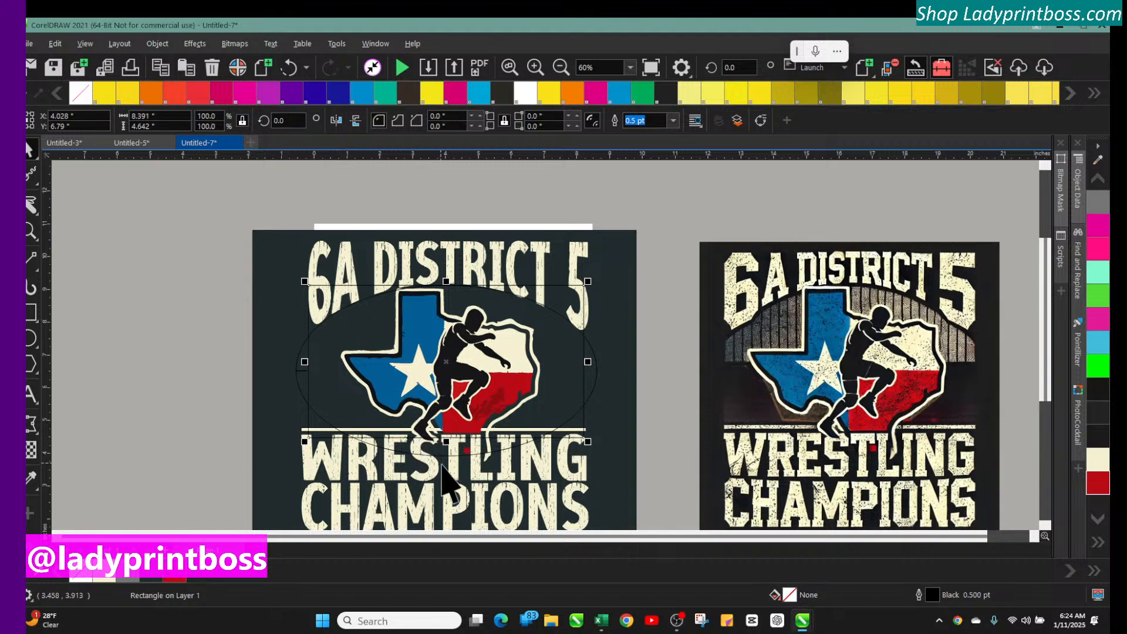
pyautogui.moveTo(448, 445); pyautogui.dragTo(447, 432)
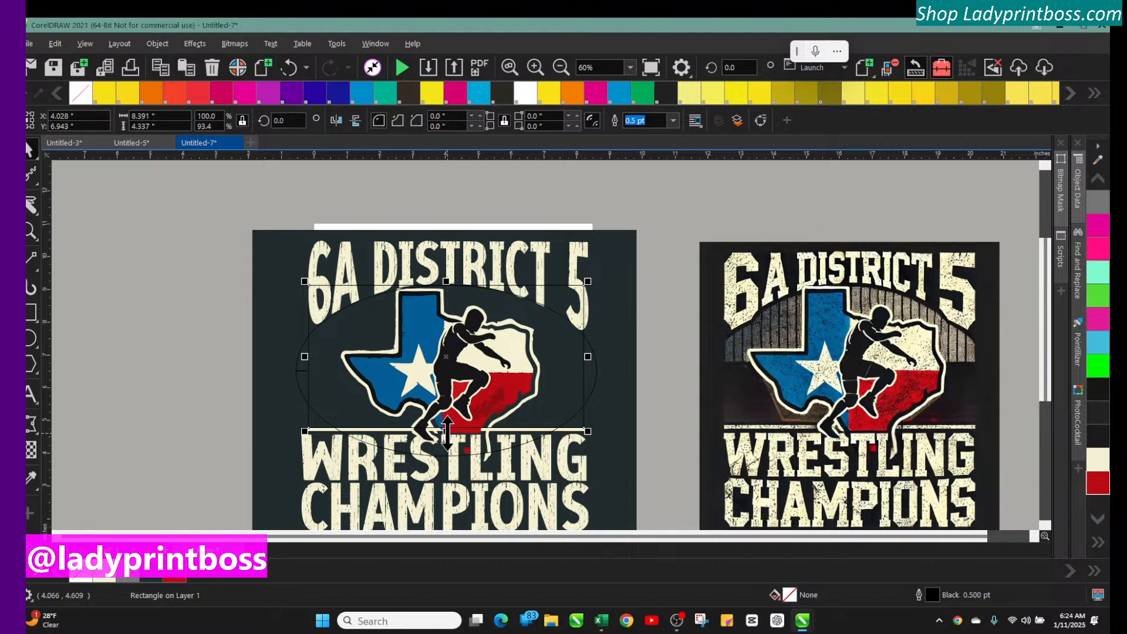
pyautogui.click(105, 243)
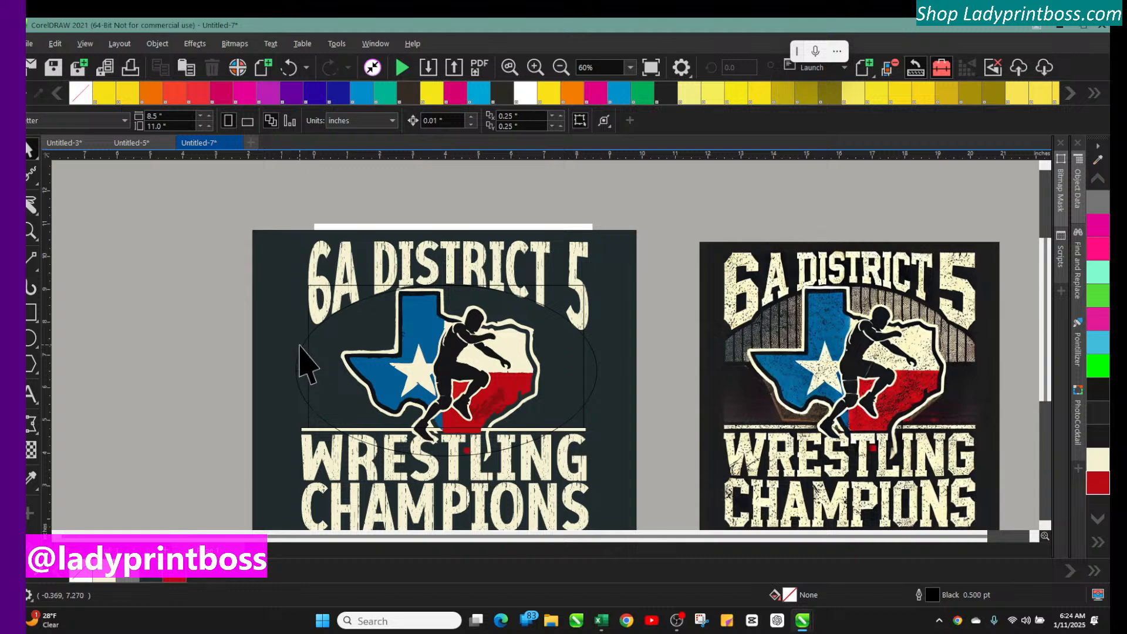
pyautogui.click(350, 287)
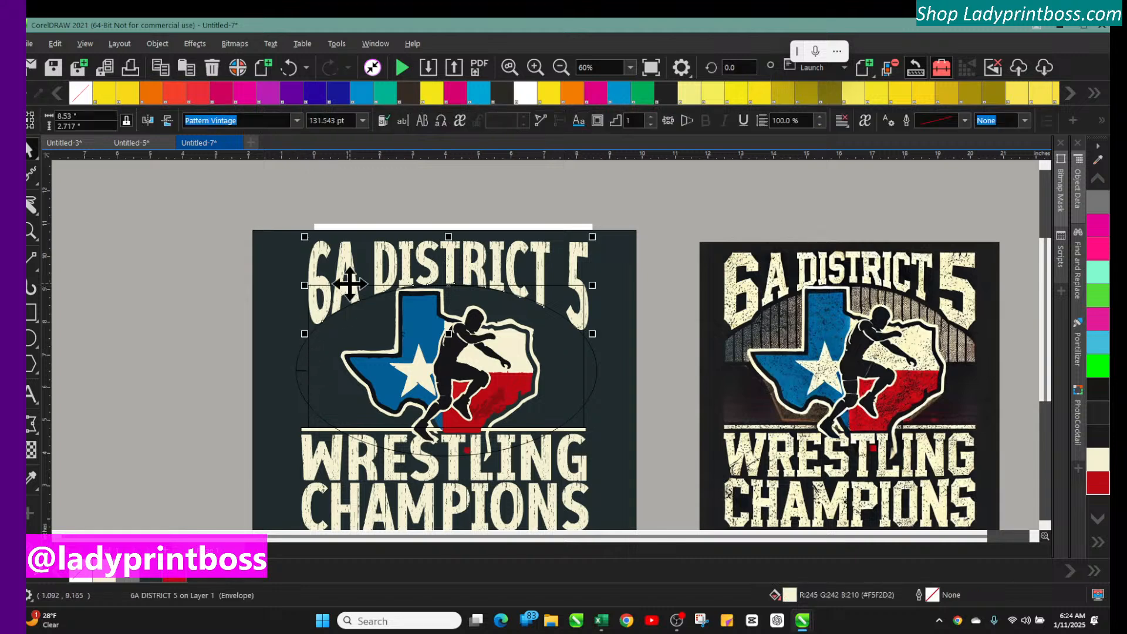
pyautogui.click(307, 353)
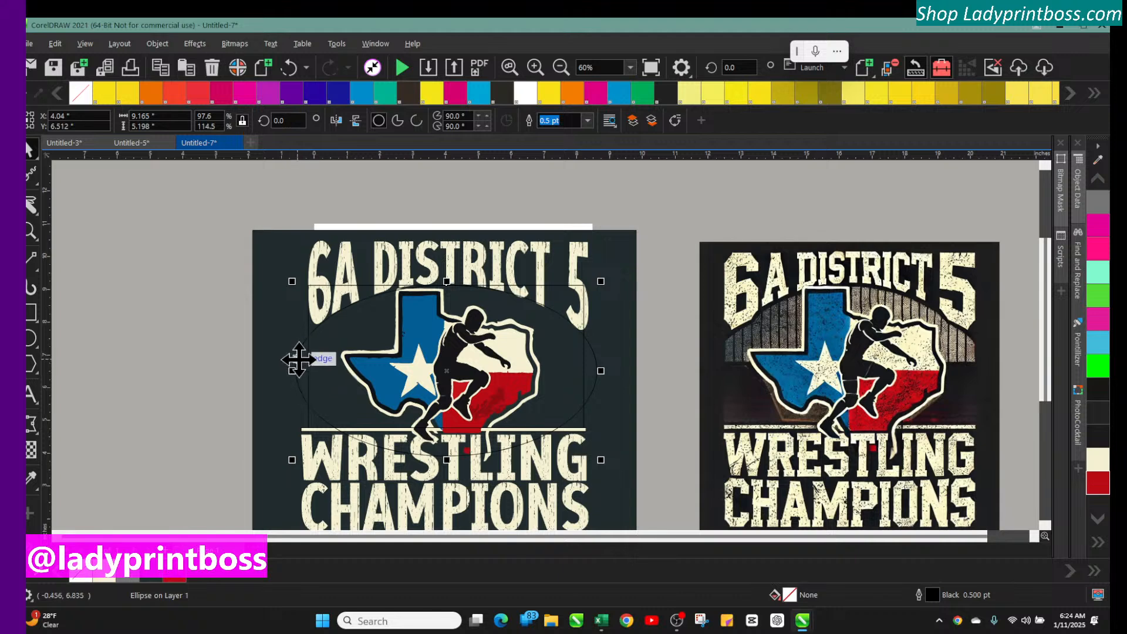
pyautogui.press('Escape')
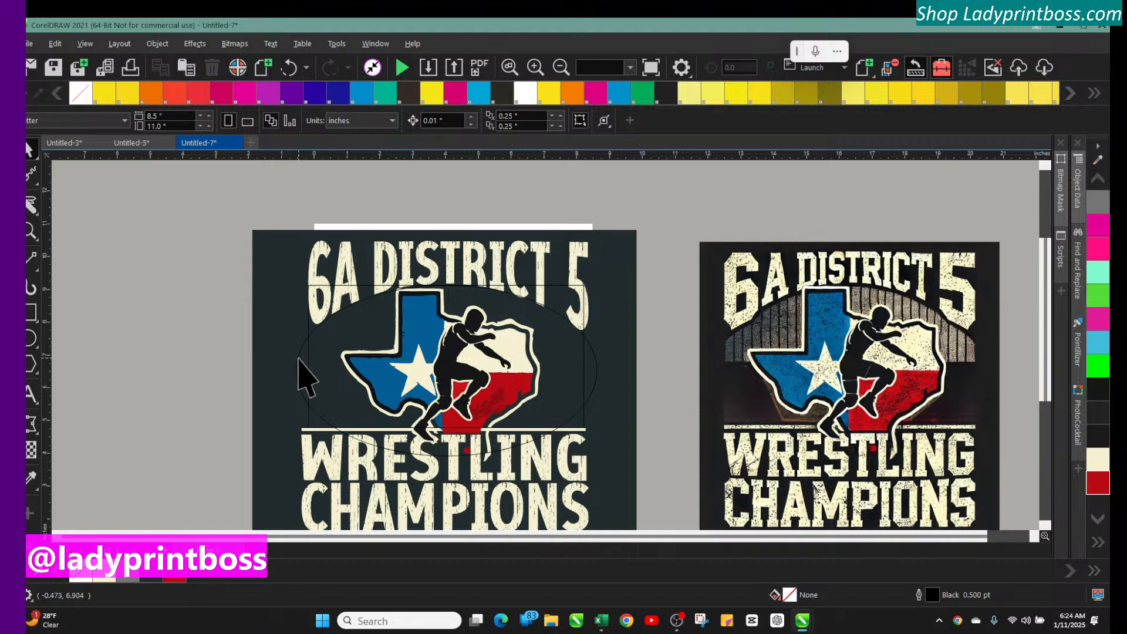
pyautogui.click(298, 357)
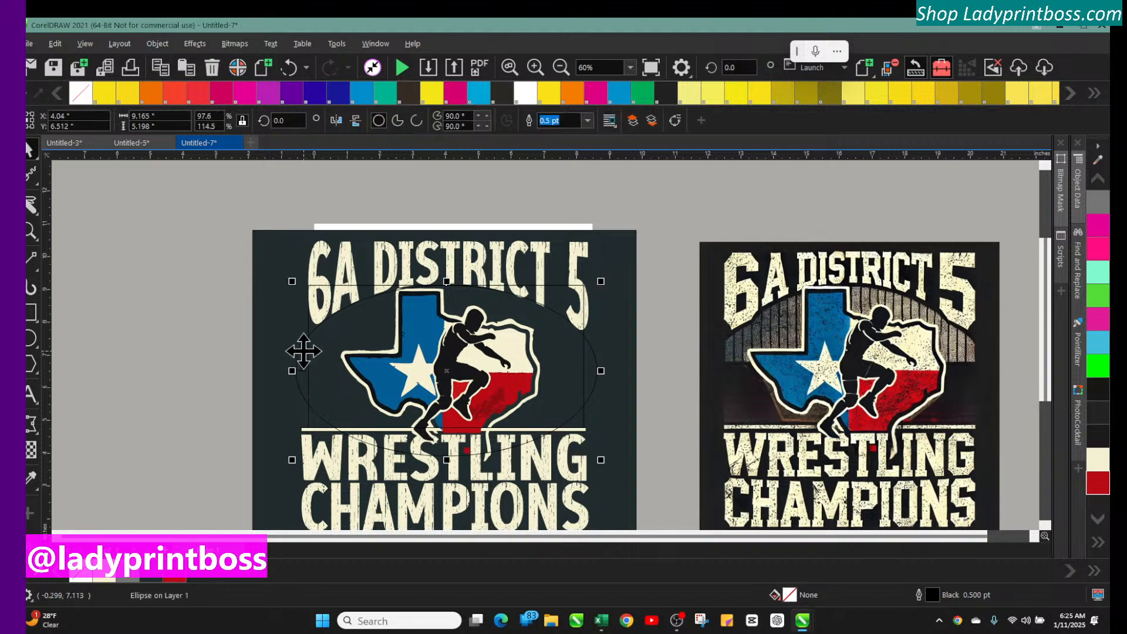
pyautogui.press('Escape')
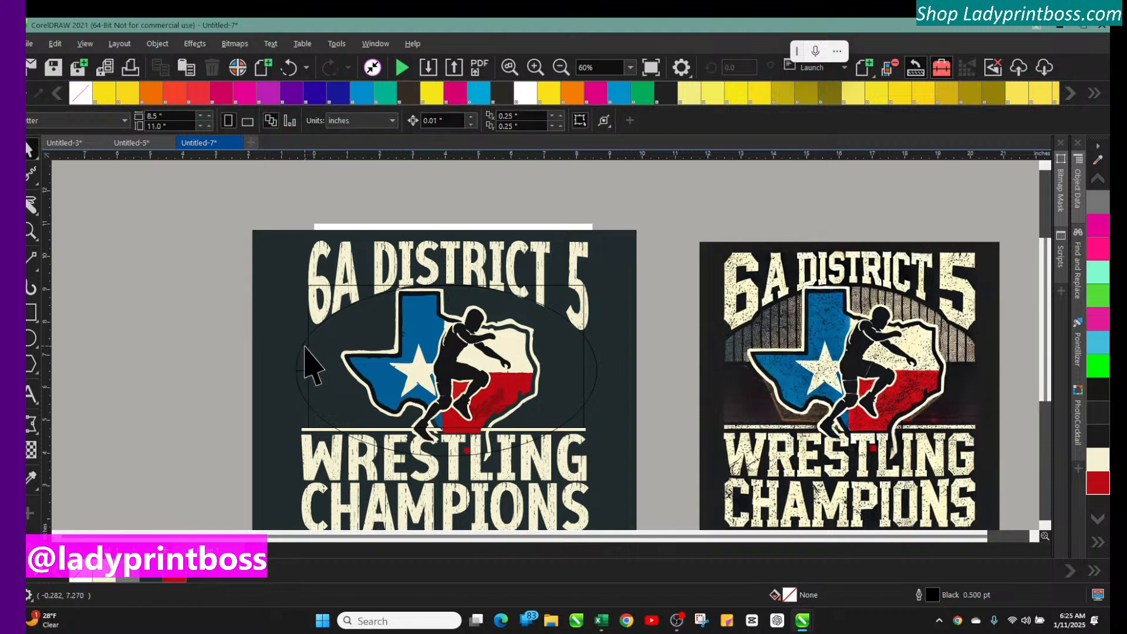
pyautogui.click(305, 346)
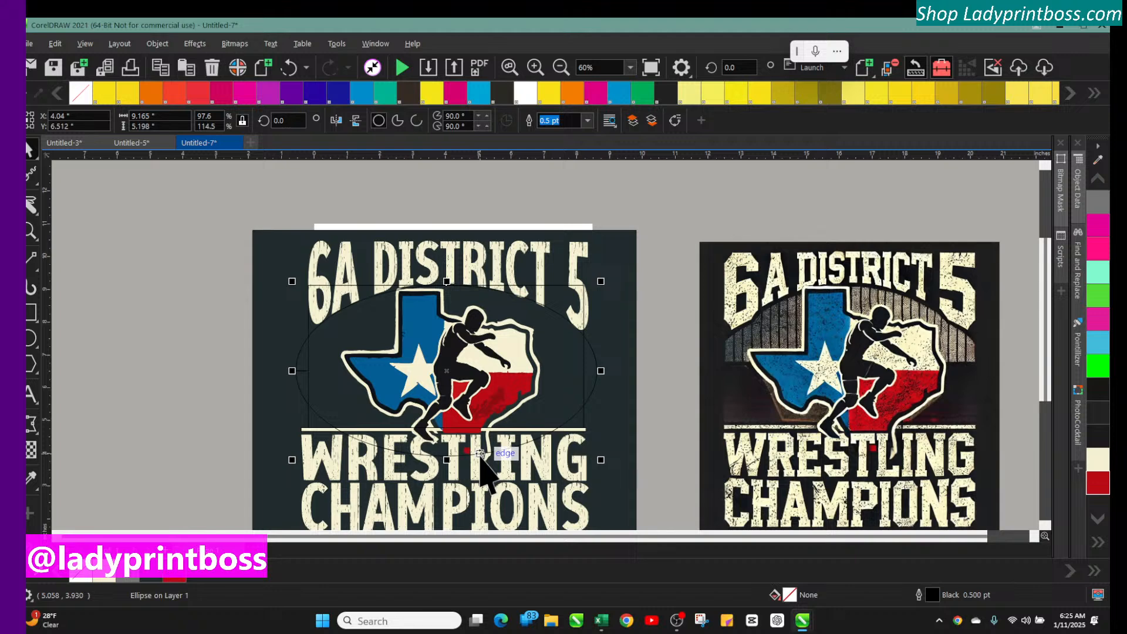
pyautogui.press('Escape')
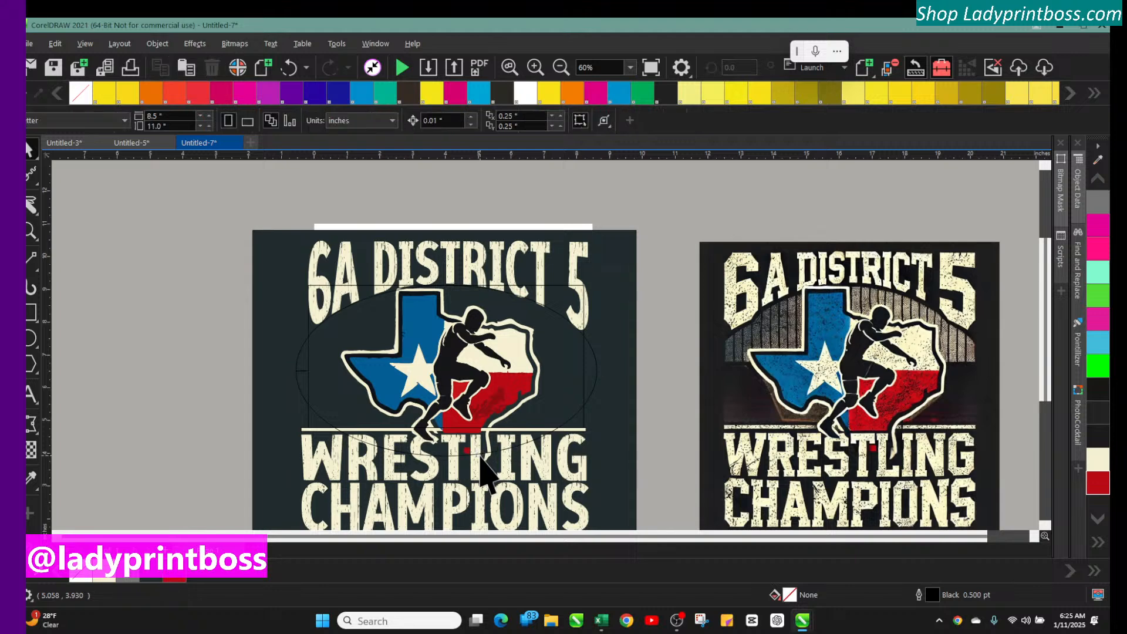
# Step: Fill the rectangle over the Texas graphic with red #B80B16 and the ellipse with cream #F5F2D2
pyautogui.click(534, 66)
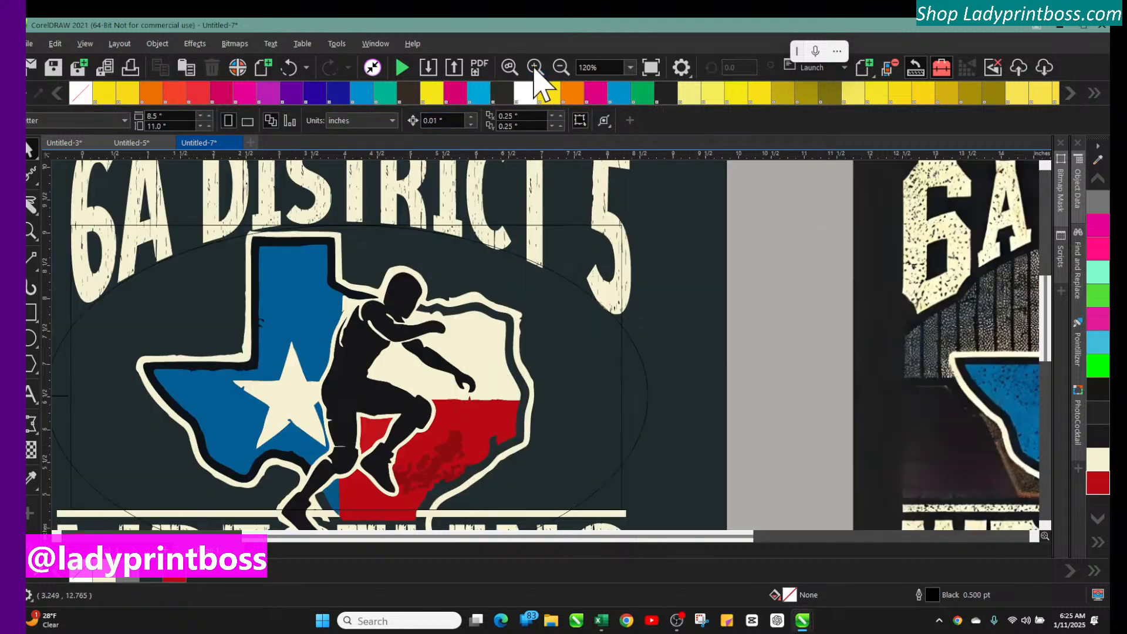
pyautogui.click(639, 358)
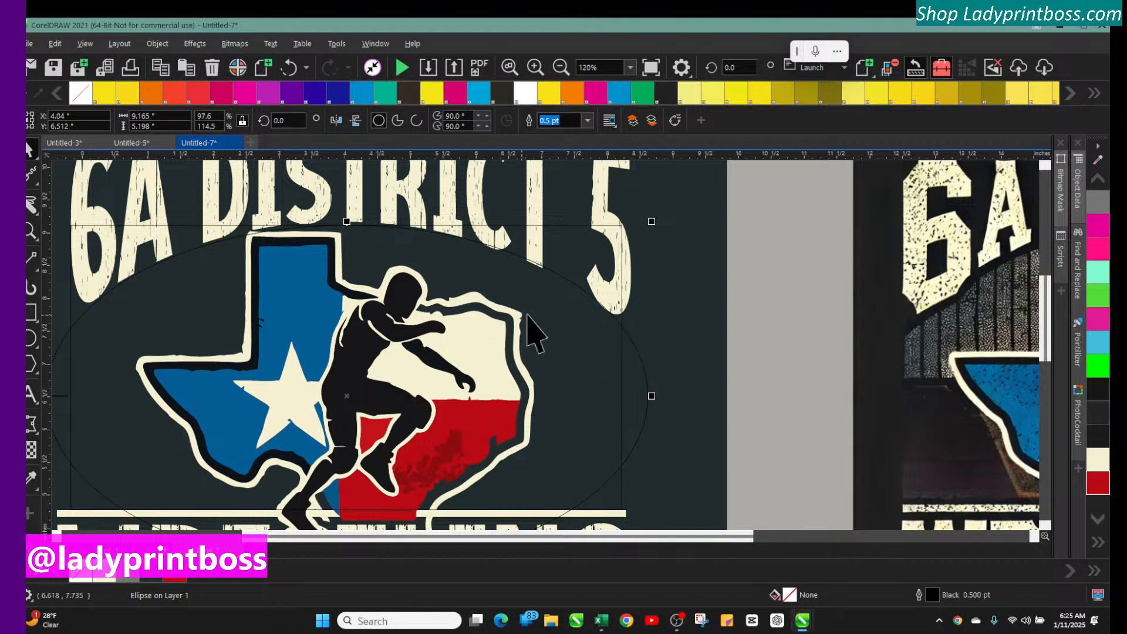
pyautogui.click(549, 311)
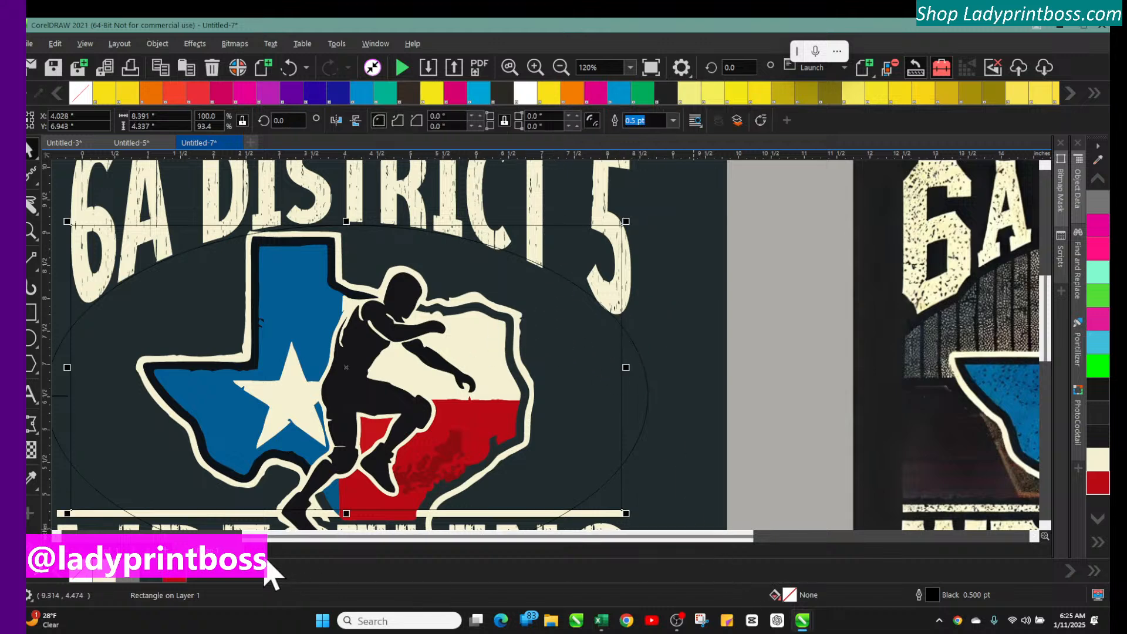
pyautogui.click(179, 576)
pyautogui.click(645, 404)
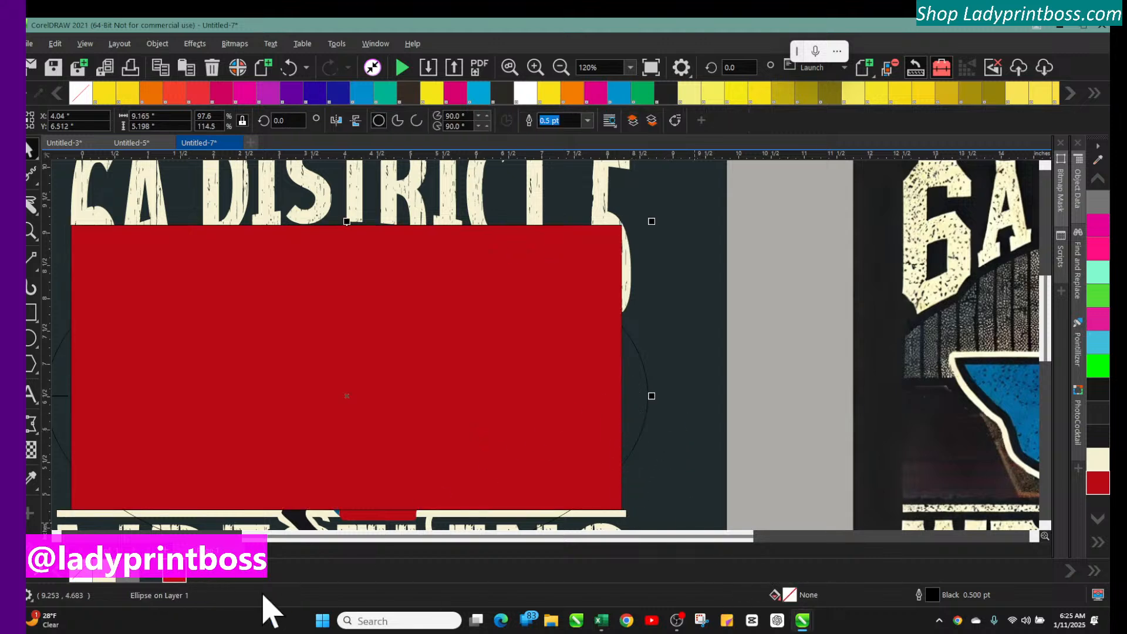
pyautogui.click(104, 577)
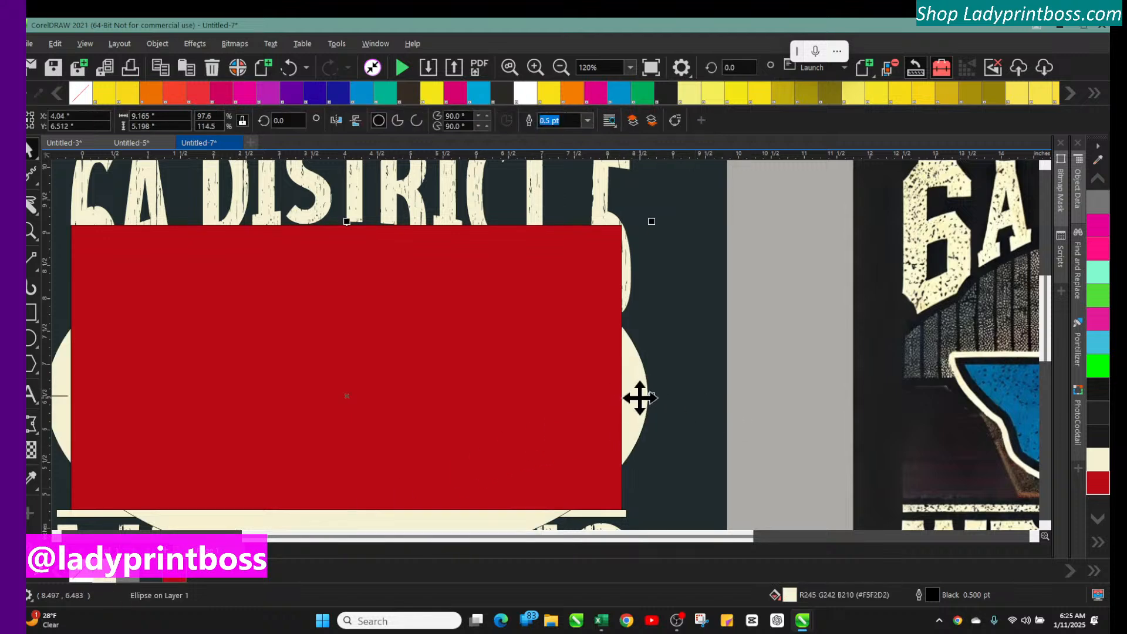
# Step: Move the cream ellipse and the red rectangle off the artwork onto the blank area beside it, with the rectangle covering the ellipse's upper part
pyautogui.keyDown('shift'); pyautogui.click(582, 374); pyautogui.keyUp('shift')
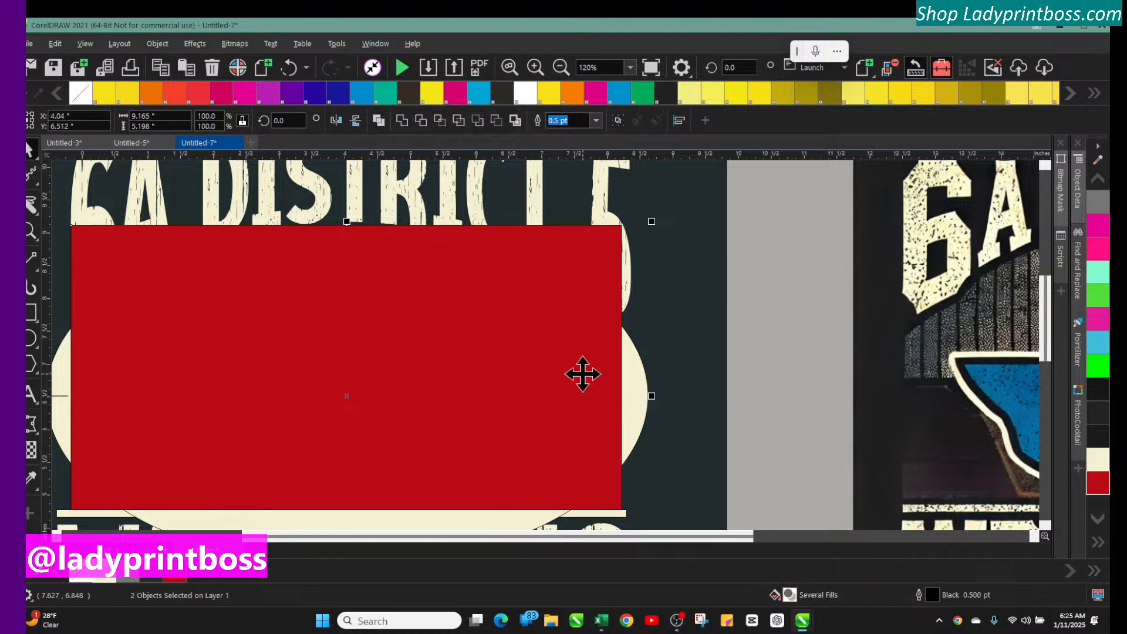
pyautogui.keyDown('shift'); pyautogui.click(583, 374); pyautogui.keyUp('shift')
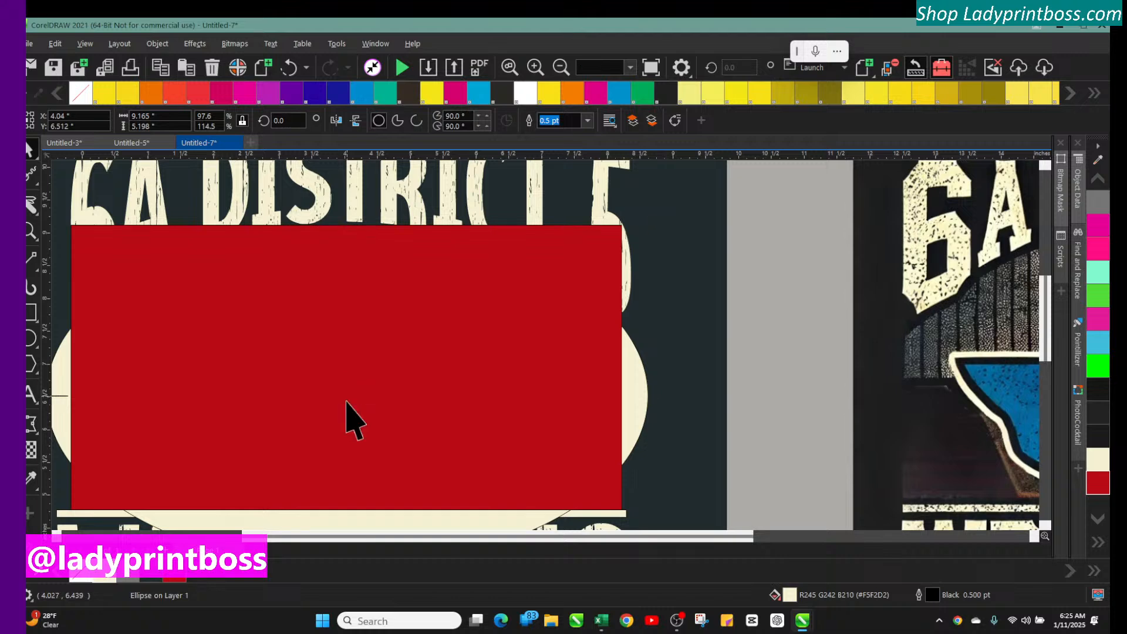
pyautogui.press('Escape')
pyautogui.click(433, 388)
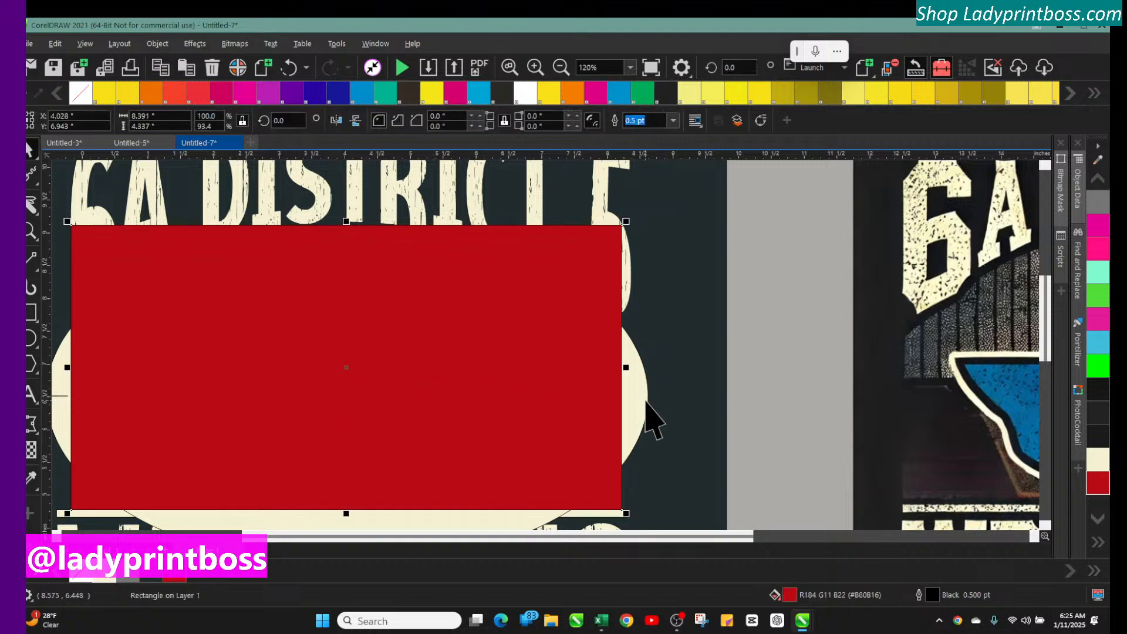
pyautogui.moveTo(646, 401); pyautogui.dragTo(711, 284)
pyautogui.click(561, 67)
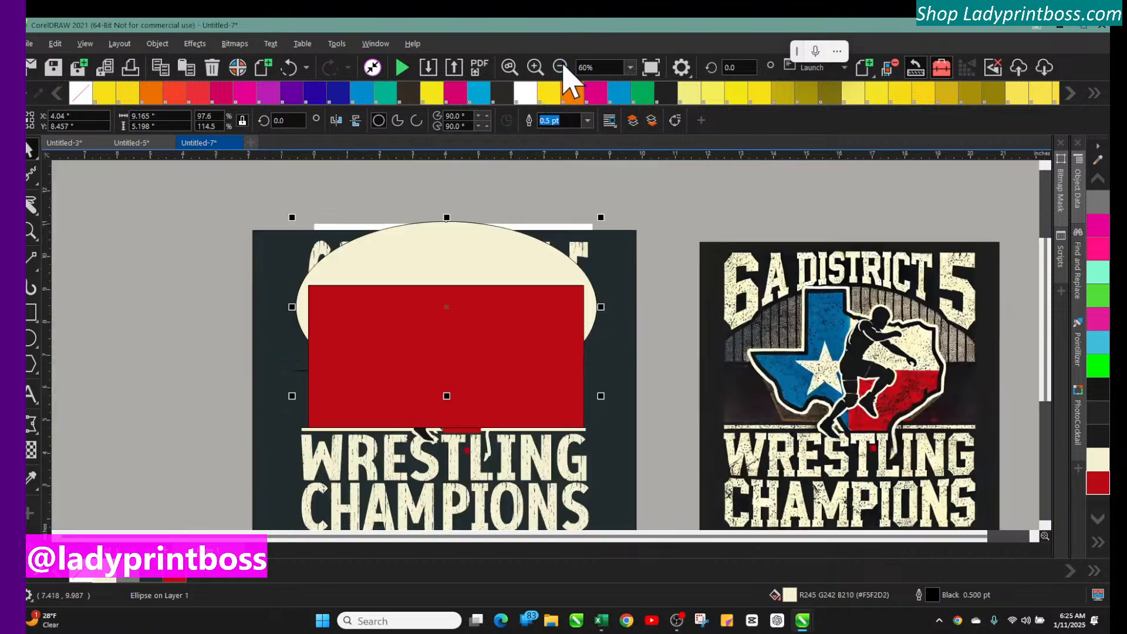
pyautogui.click(560, 67)
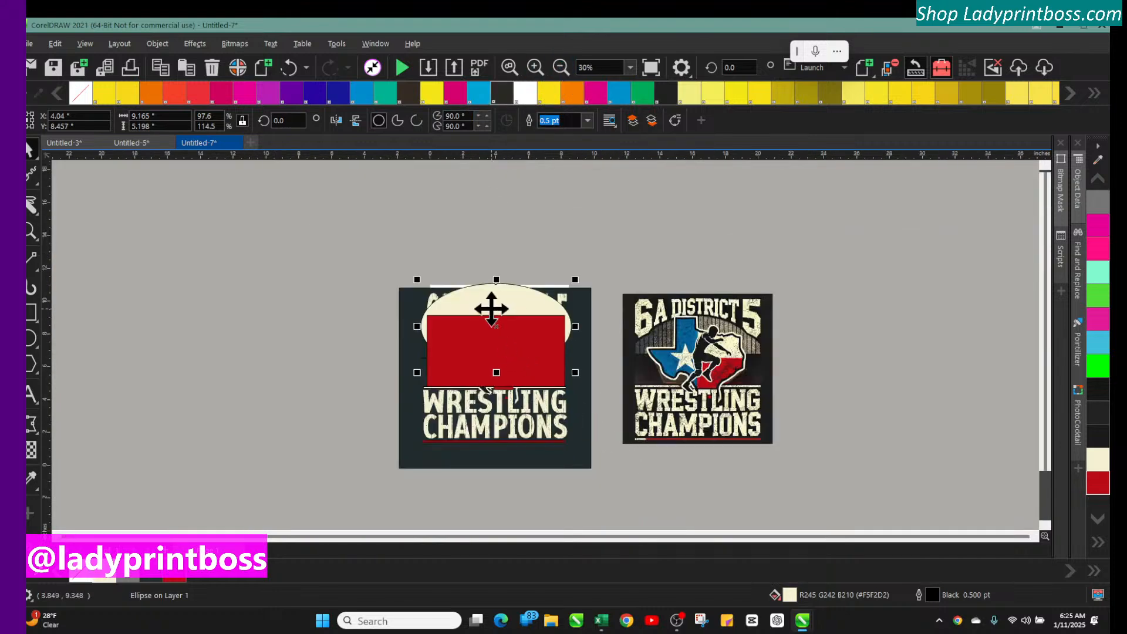
pyautogui.moveTo(490, 306); pyautogui.dragTo(253, 271)
pyautogui.moveTo(533, 359); pyautogui.dragTo(274, 296)
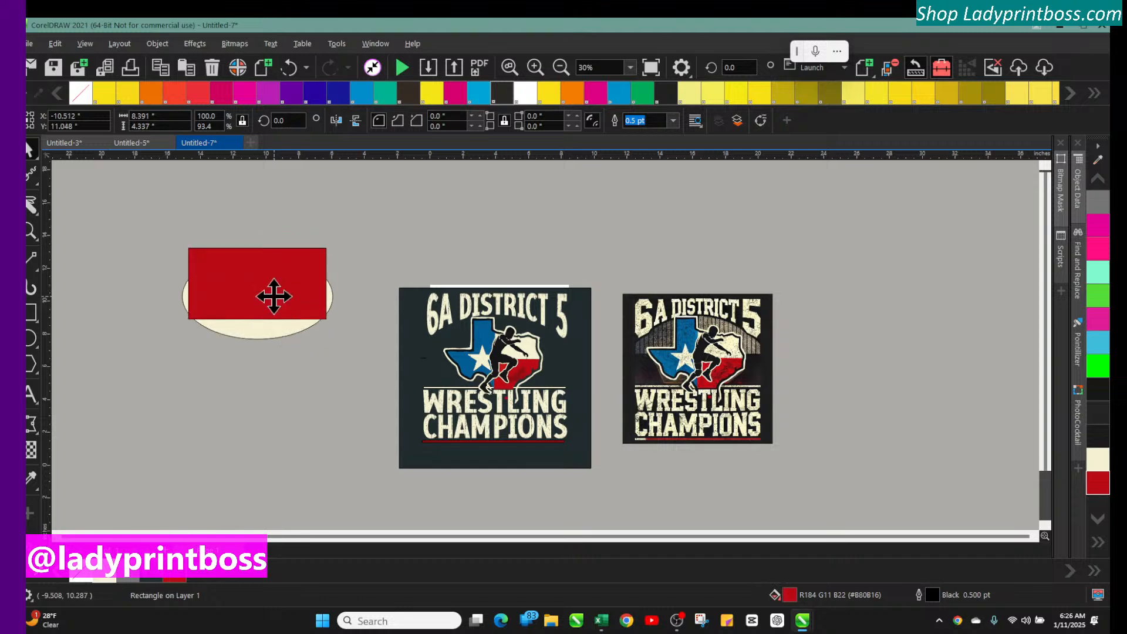
# Step: Align the cream ellipse and the red rectangle on their horizontal centers
pyautogui.moveTo(131, 234); pyautogui.dragTo(370, 411)
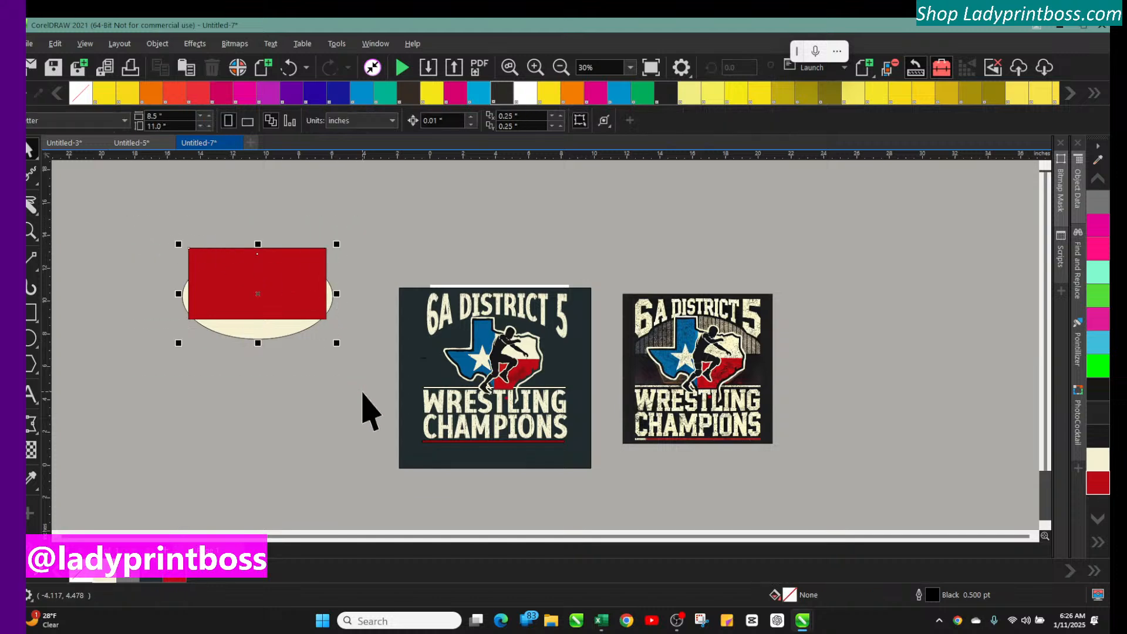
pyautogui.click(157, 43)
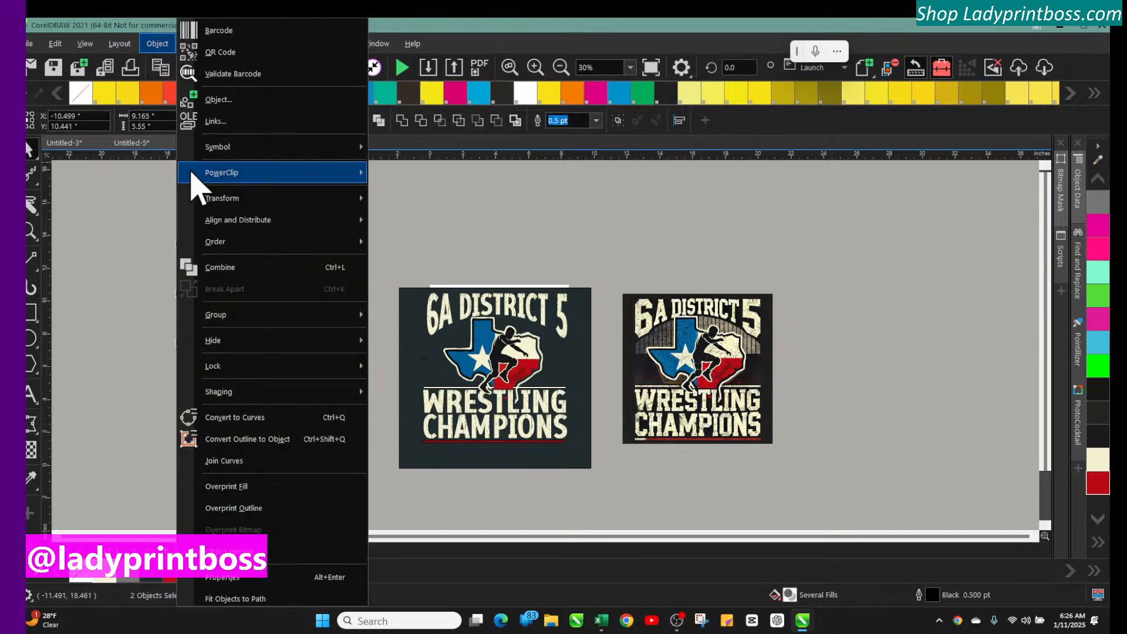
pyautogui.moveTo(228, 222)
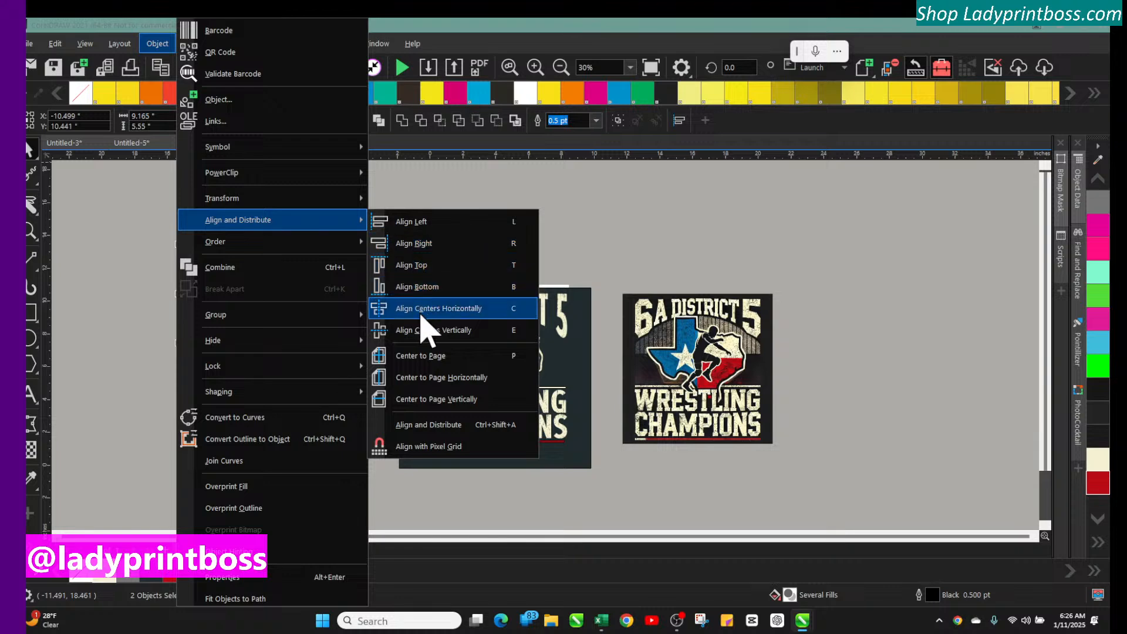
pyautogui.click(420, 317)
# Step: Remove the fill from the rectangle and the ellipse, leaving only their outlines
pyautogui.click(221, 259)
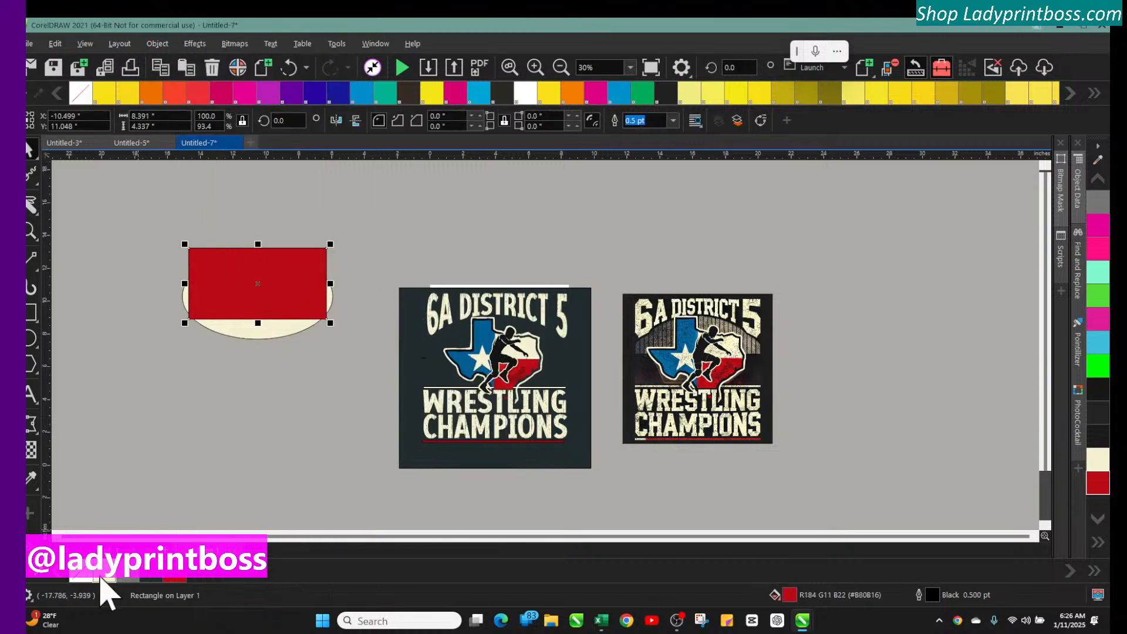
pyautogui.click(83, 577)
pyautogui.click(246, 327)
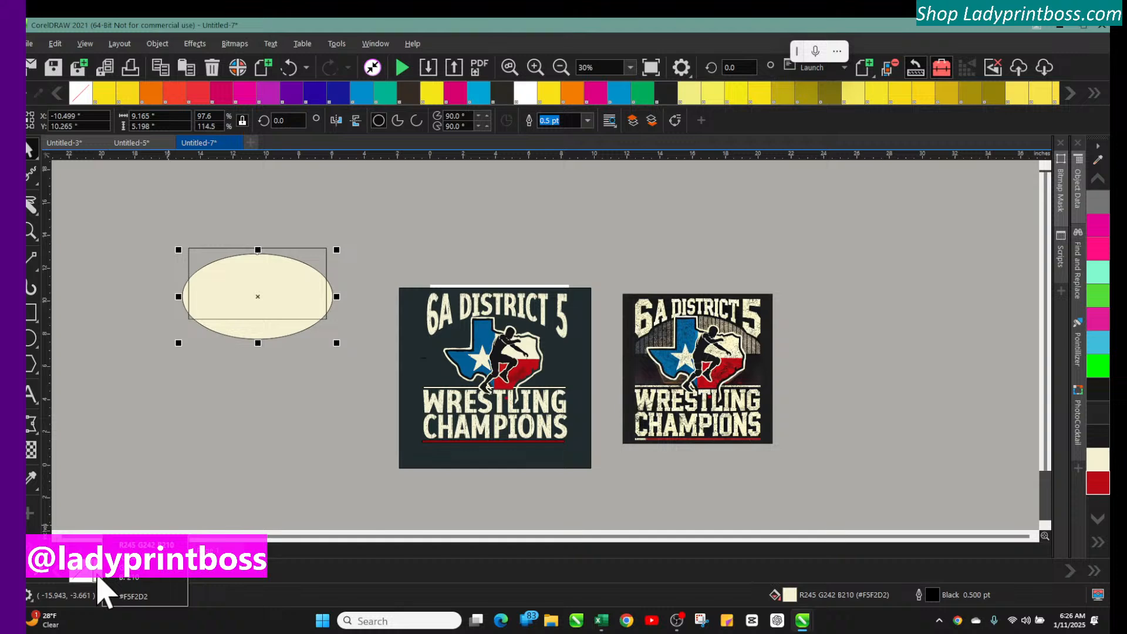
pyautogui.click(88, 581)
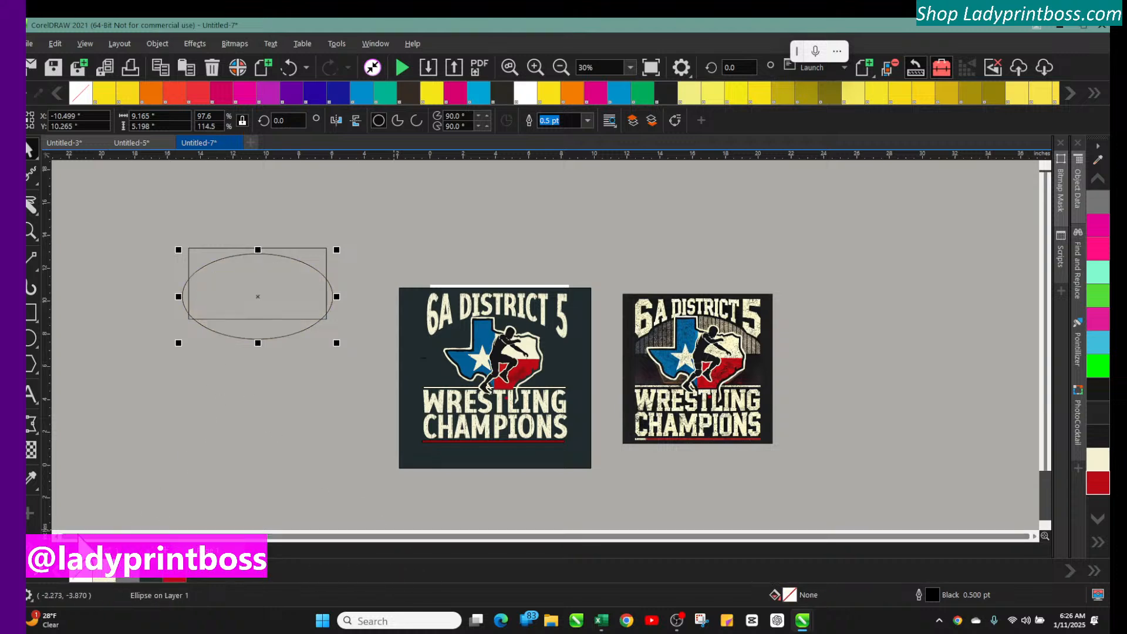
# Step: Try Simplify, Front Minus Back and Back Minus Front on the overlapping rectangle and ellipse, undoing each one
pyautogui.click(57, 536)
pyautogui.click(57, 537)
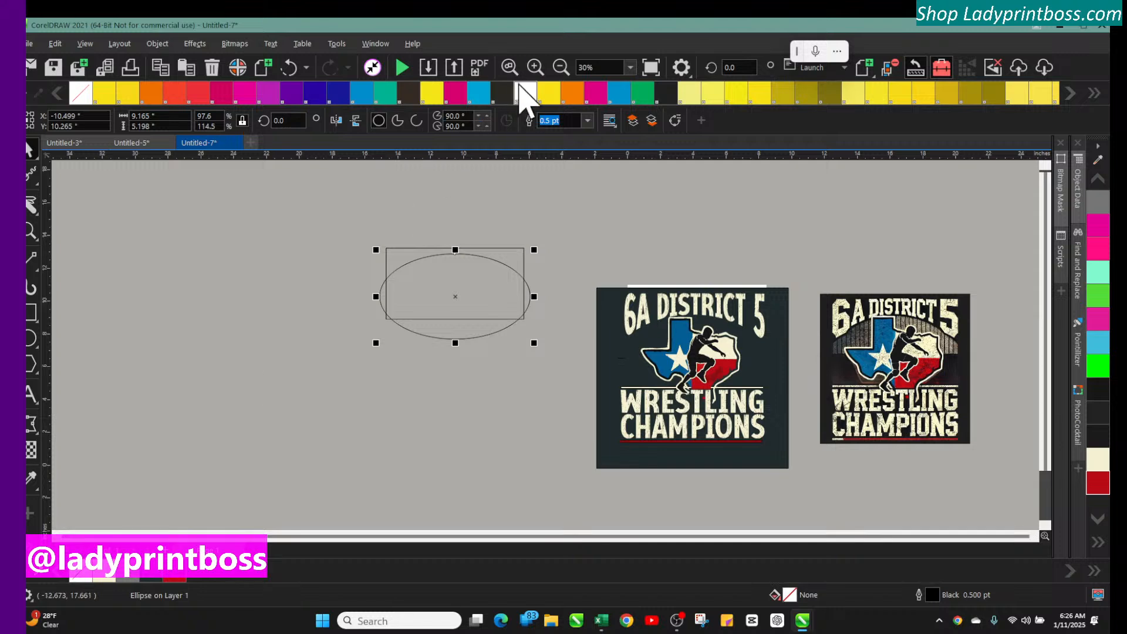
pyautogui.click(535, 68)
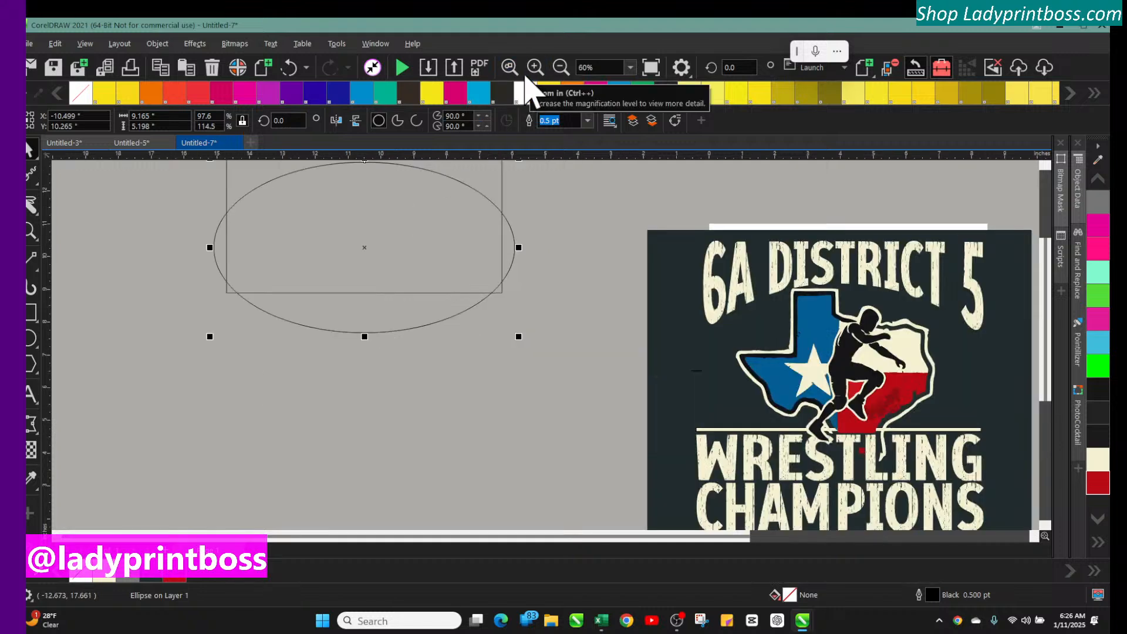
pyautogui.scroll(3, 503, 440)
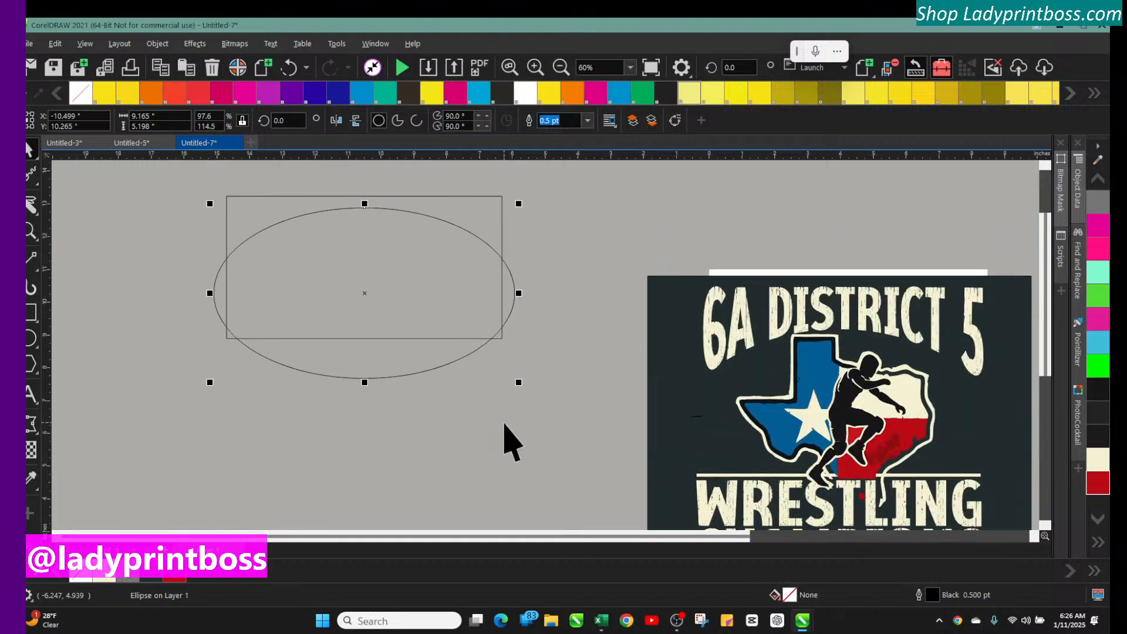
pyautogui.click(164, 212)
pyautogui.moveTo(155, 205); pyautogui.dragTo(567, 465)
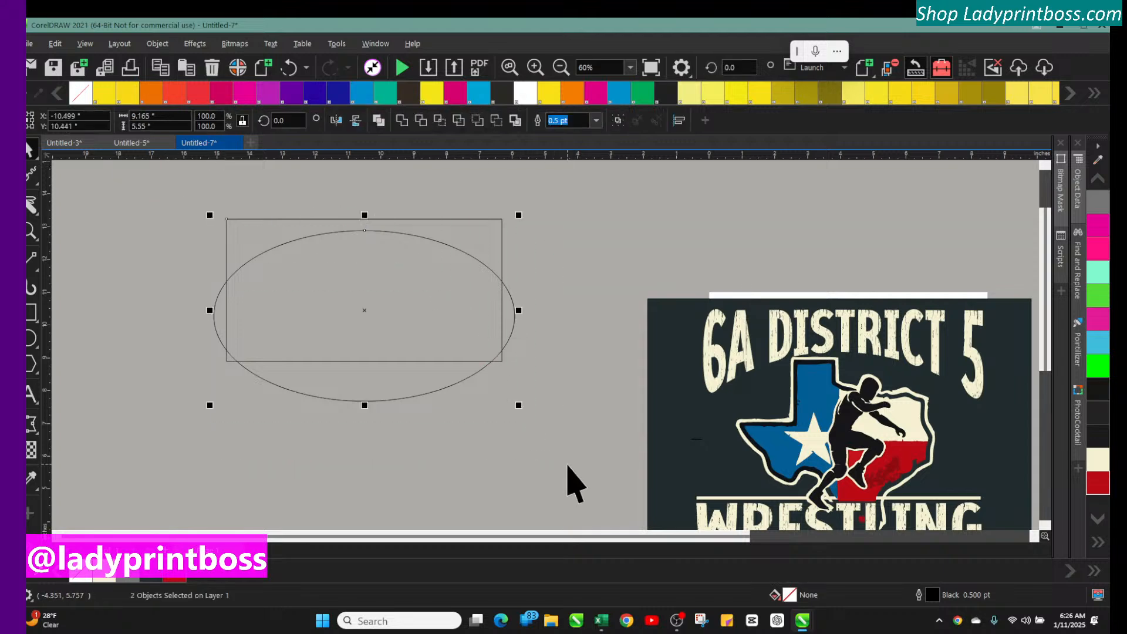
pyautogui.click(459, 121)
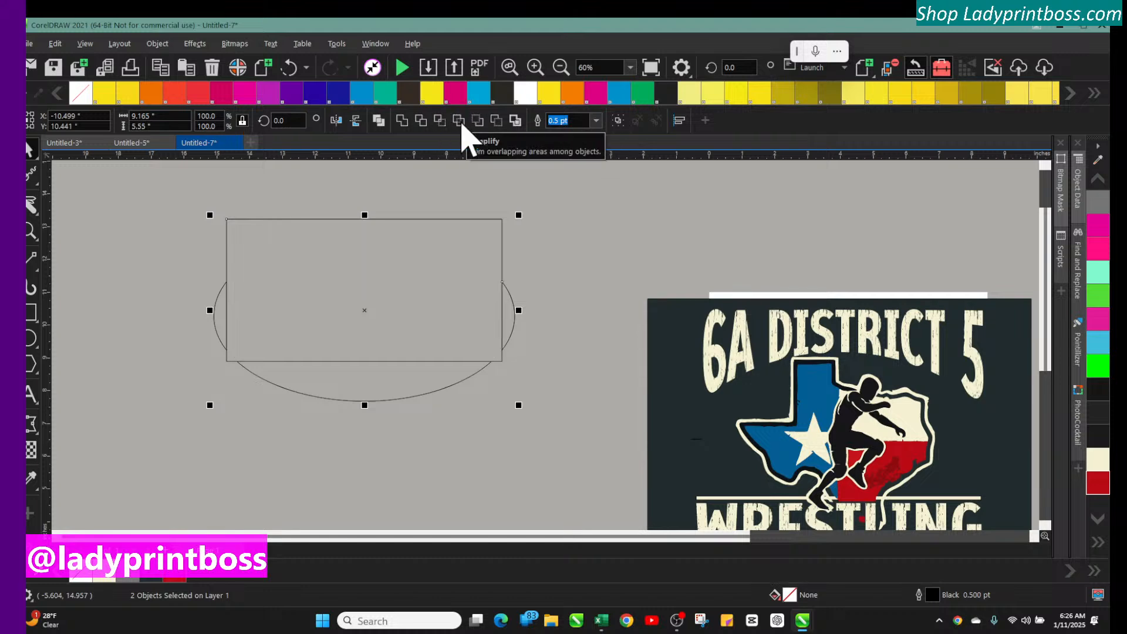
pyautogui.click(288, 69)
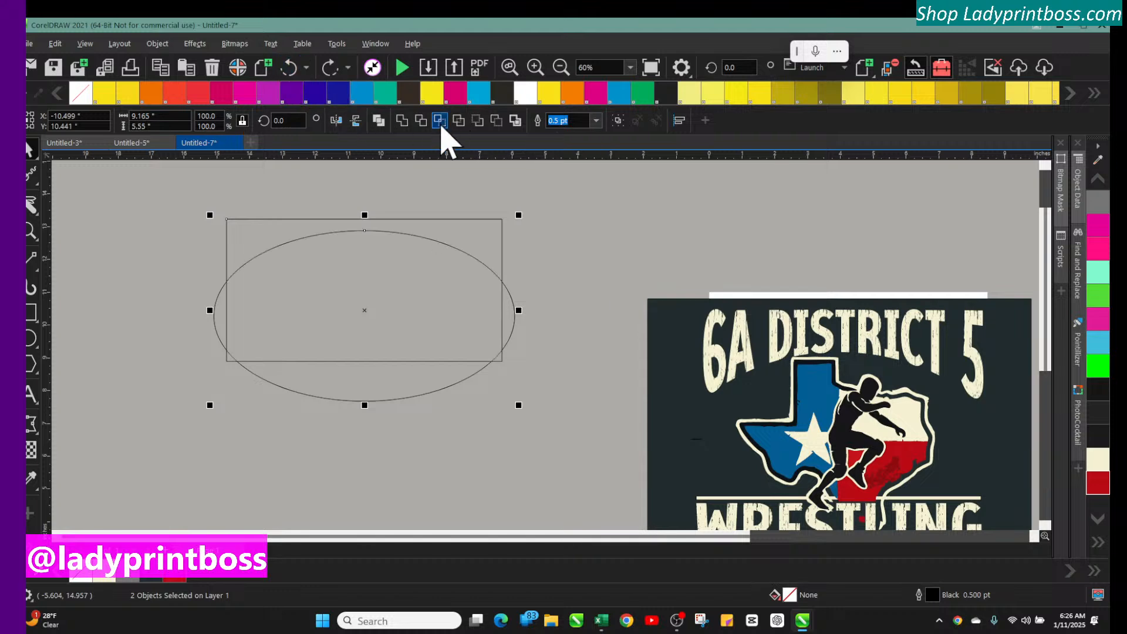
pyautogui.click(478, 121)
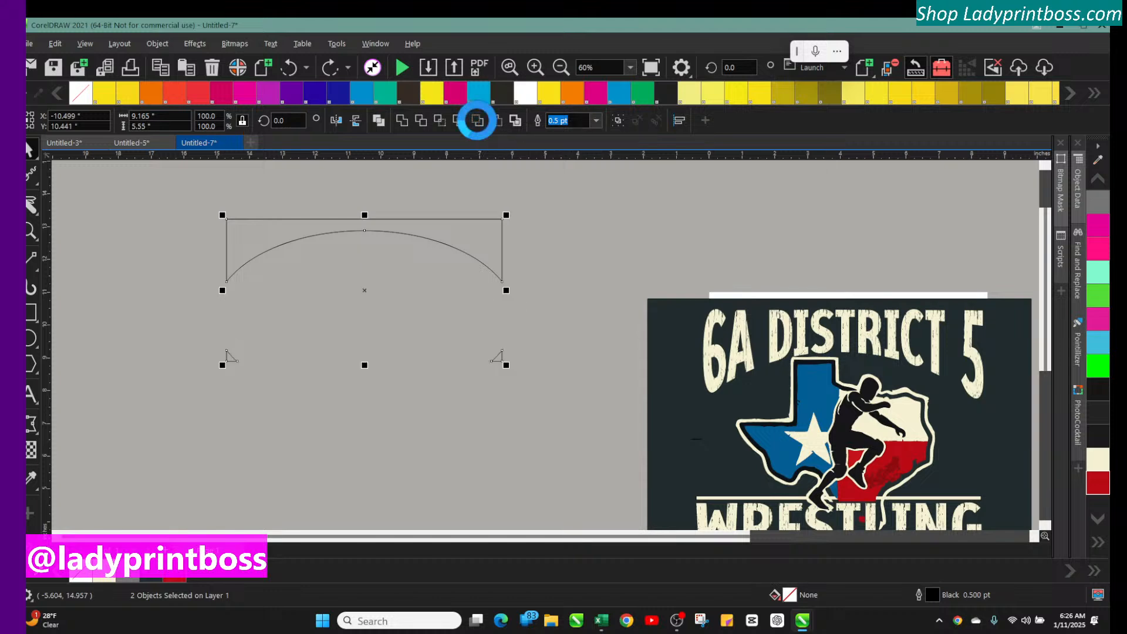
pyautogui.click(288, 66)
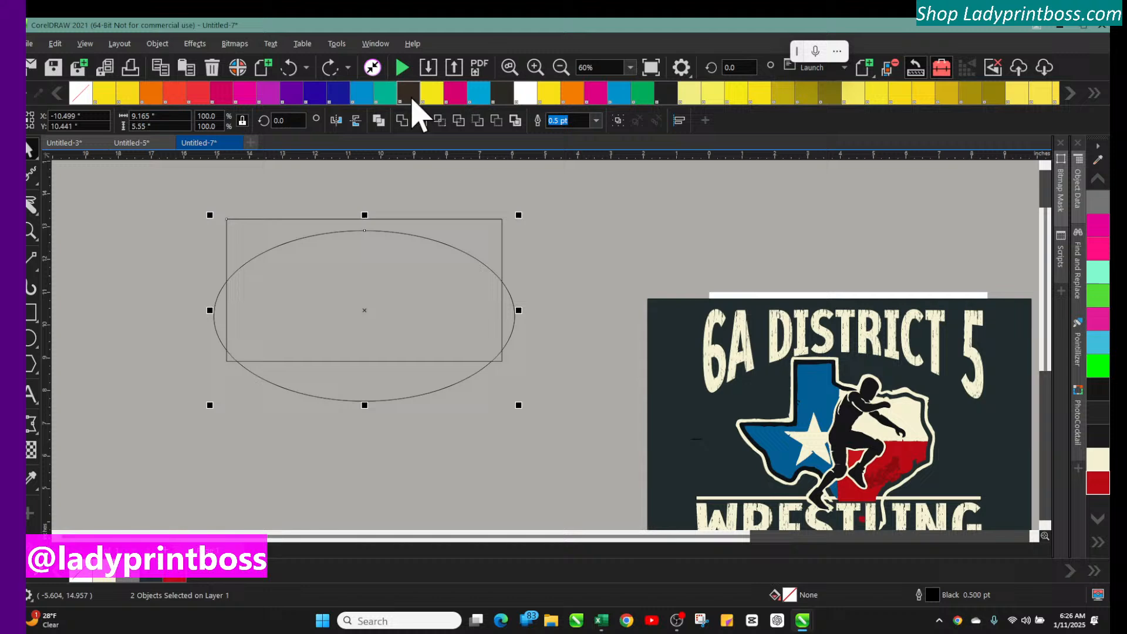
pyautogui.click(497, 121)
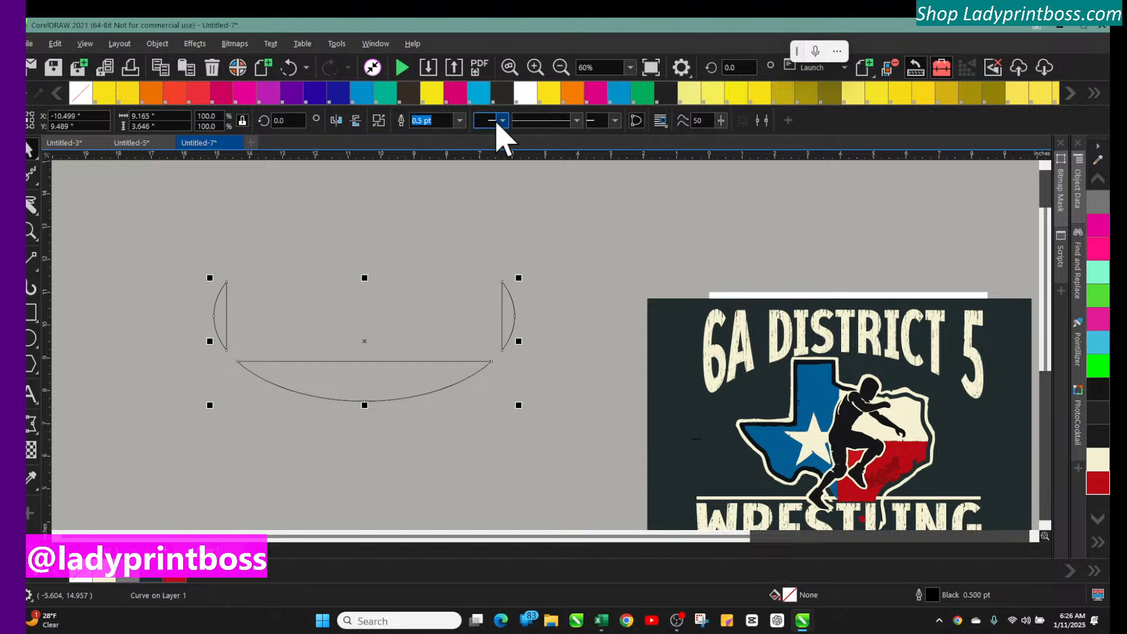
pyautogui.click(288, 68)
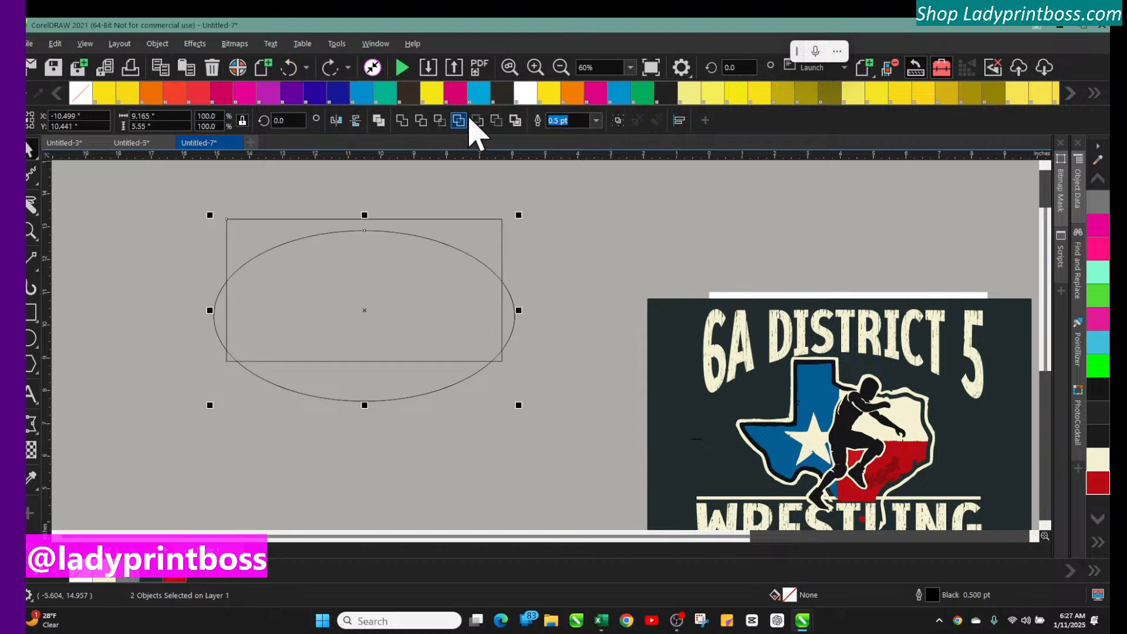
# Step: Create a boundary outline around the combined rectangle and ellipse, keeping it in place over them
pyautogui.click(515, 121)
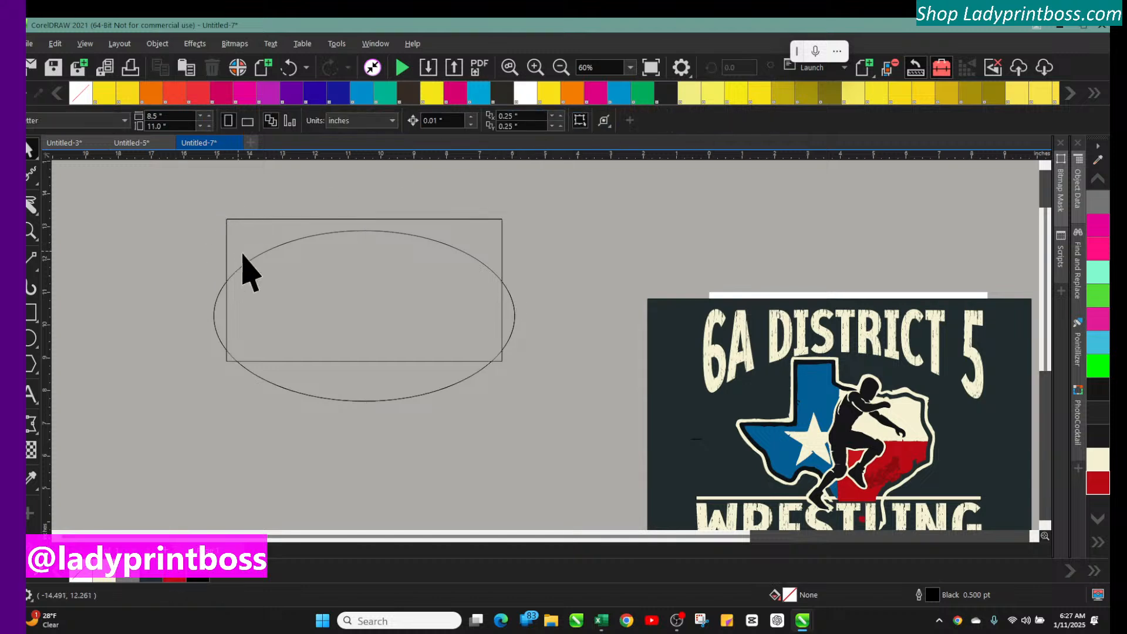
pyautogui.moveTo(262, 251); pyautogui.dragTo(288, 270)
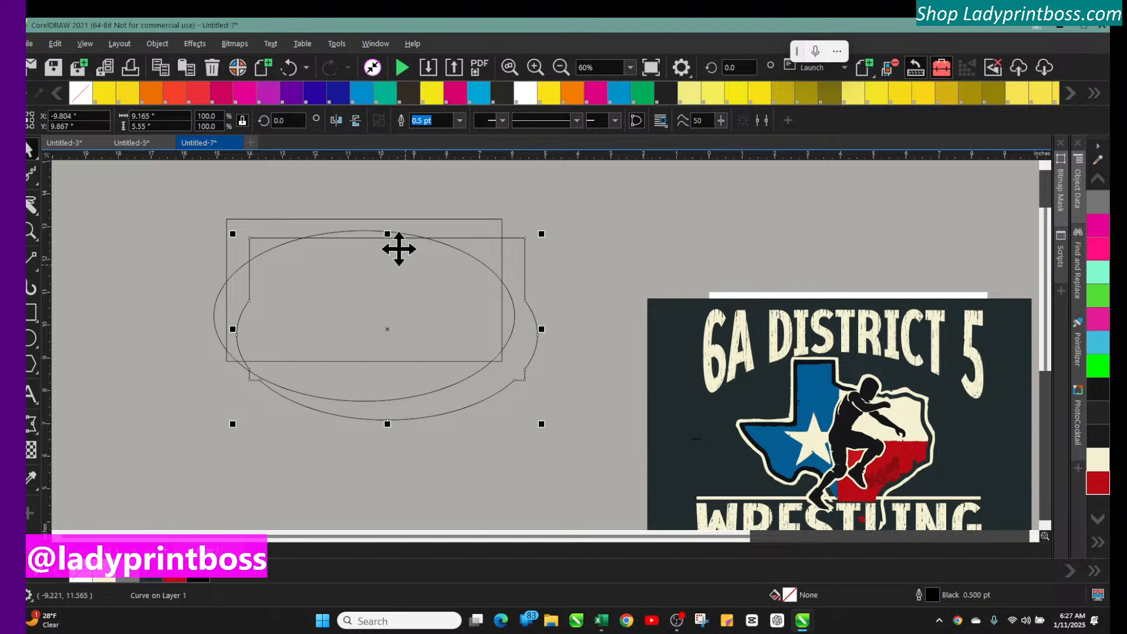
pyautogui.click(290, 71)
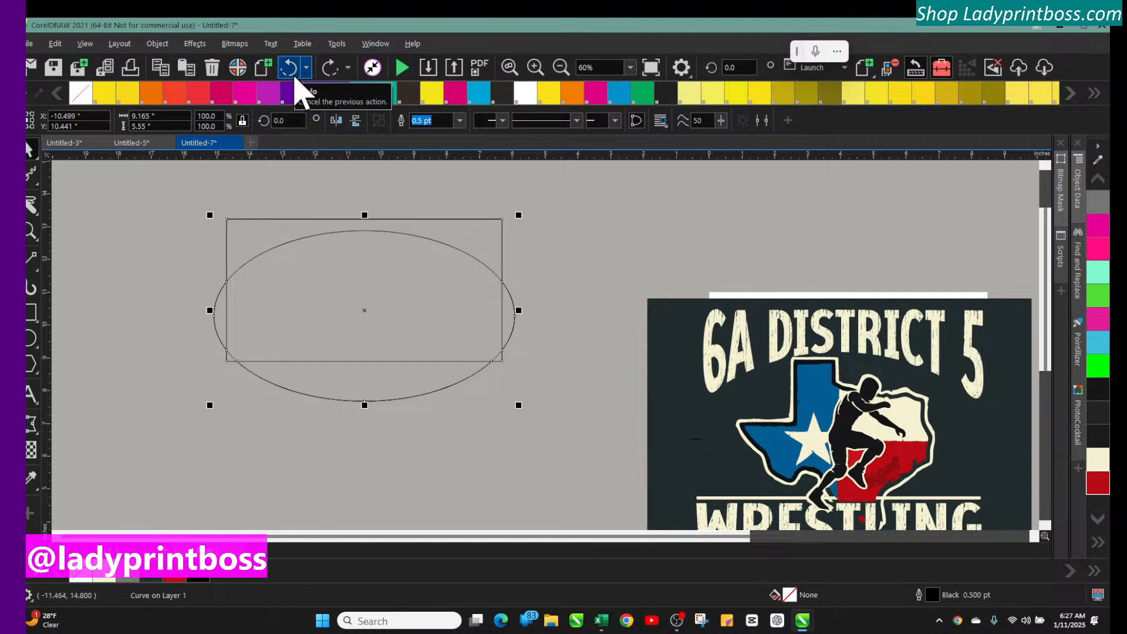
pyautogui.click(177, 201)
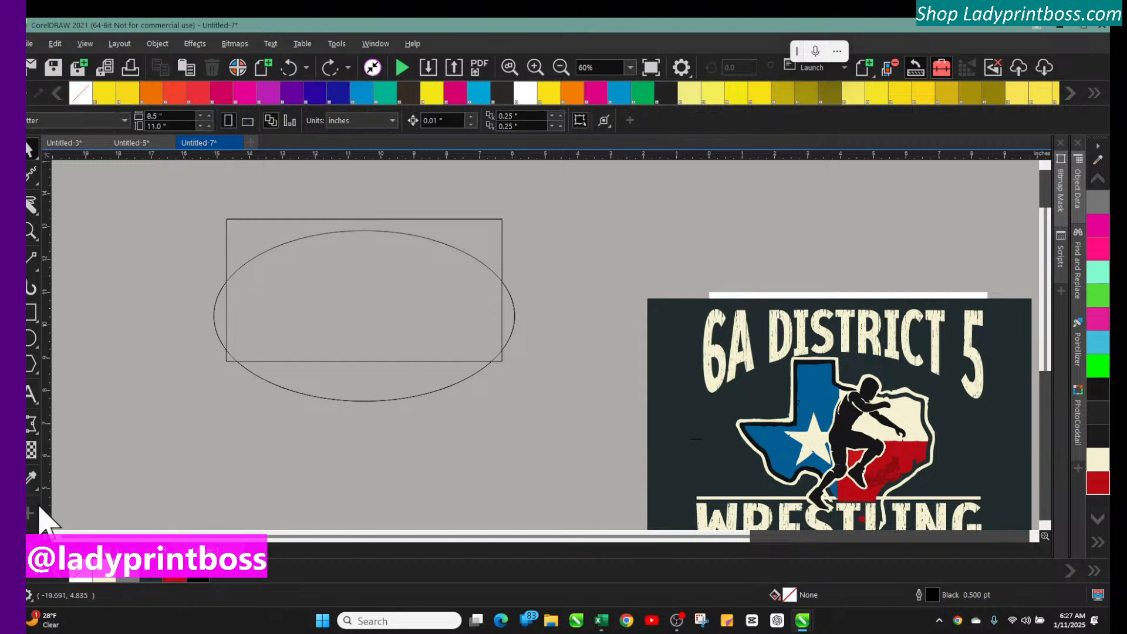
# Step: Smart Fill the area where the rectangle and the ellipse overlap with black
pyautogui.click(38, 489)
pyautogui.click(37, 493)
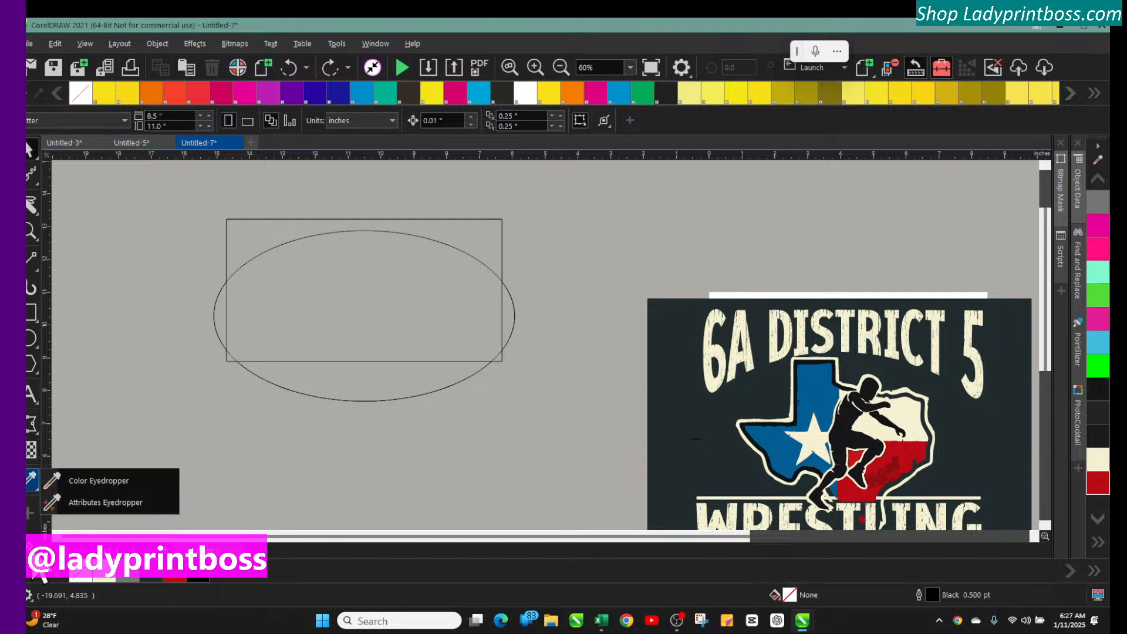
pyautogui.click(31, 548)
pyautogui.click(57, 484)
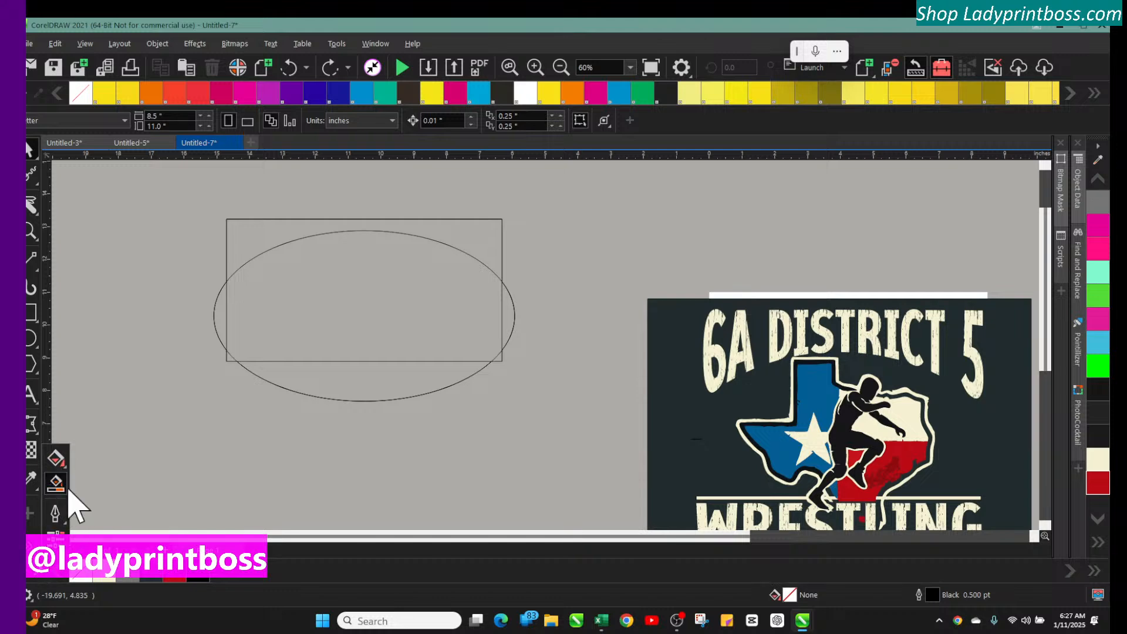
pyautogui.click(338, 280)
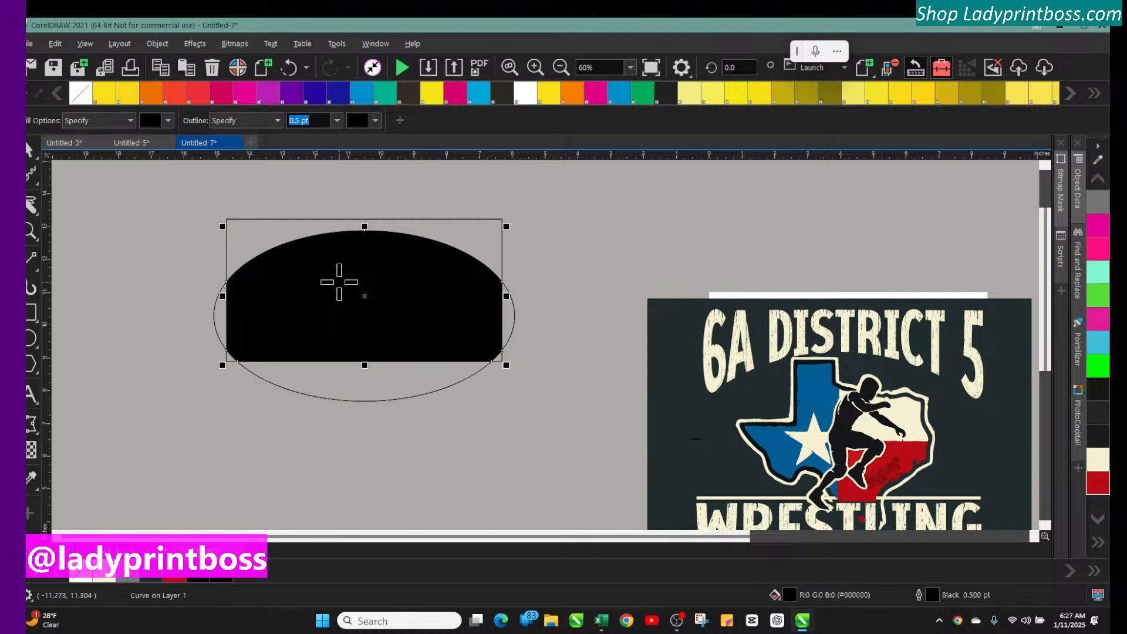
pyautogui.click(29, 150)
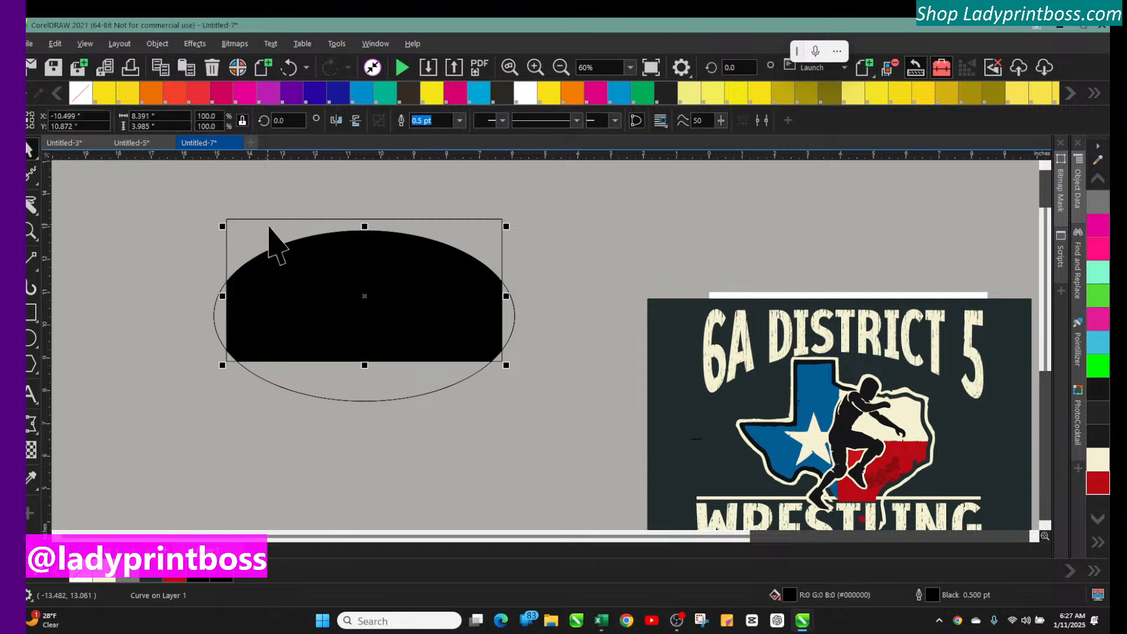
# Step: Move the combined boundary outline off the shapes onto the blank area below them
pyautogui.moveTo(262, 219); pyautogui.dragTo(730, 135)
pyautogui.click(489, 233)
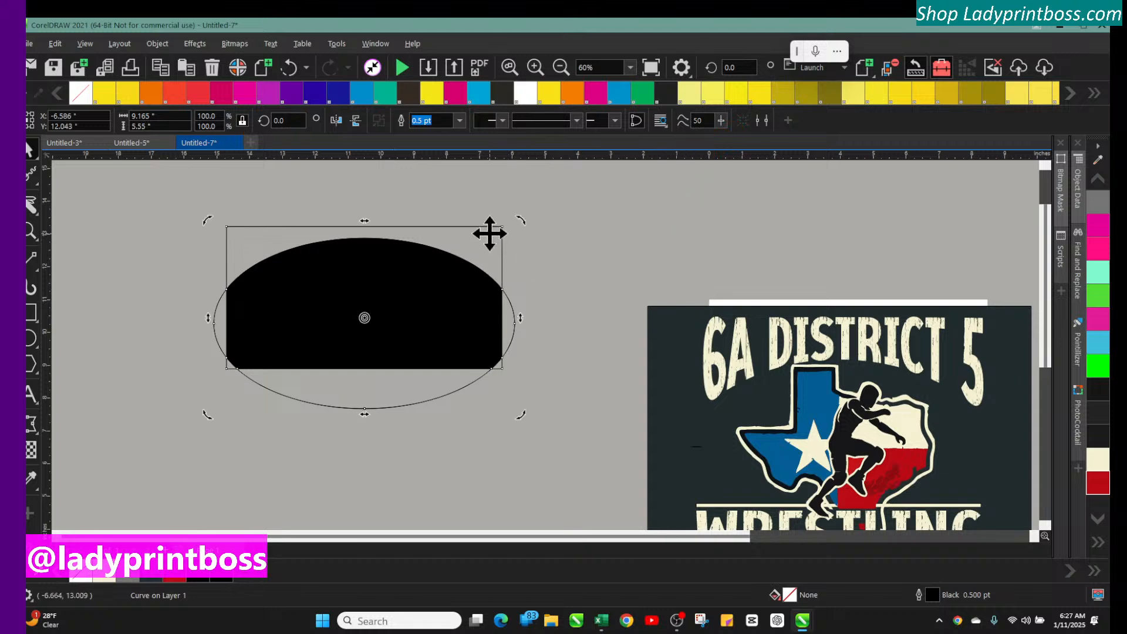
pyautogui.moveTo(490, 234); pyautogui.dragTo(428, 441)
# Step: Move the black arched shape under "6A DISTRICT 5" and stretch it down to the cream bar, about 4.31 inches tall
pyautogui.click(383, 317)
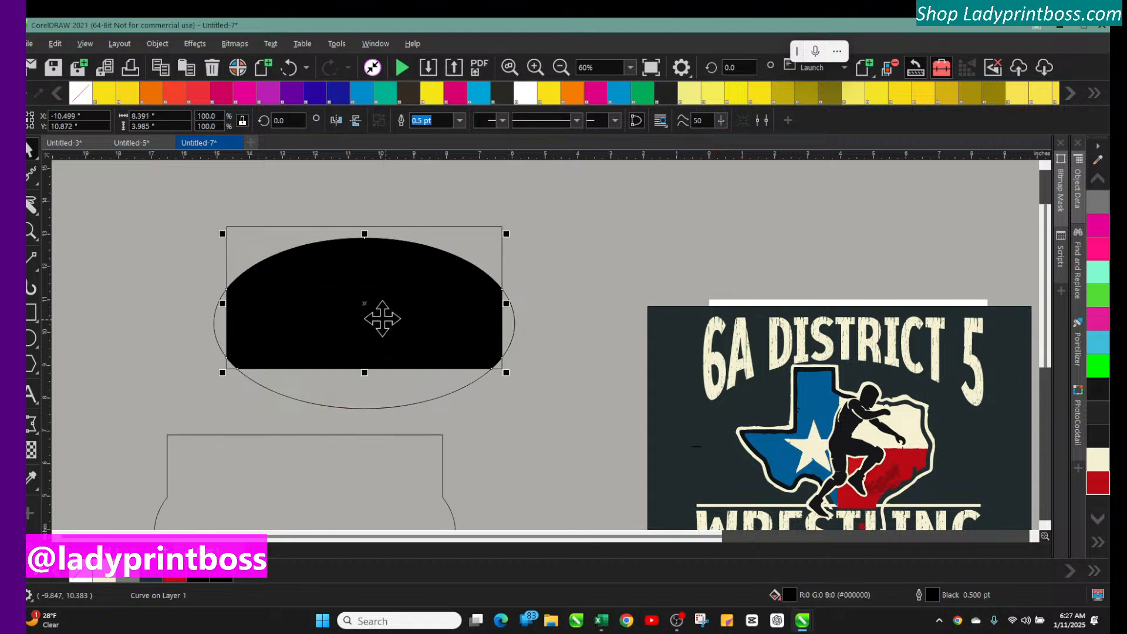
pyautogui.moveTo(382, 317); pyautogui.dragTo(847, 440)
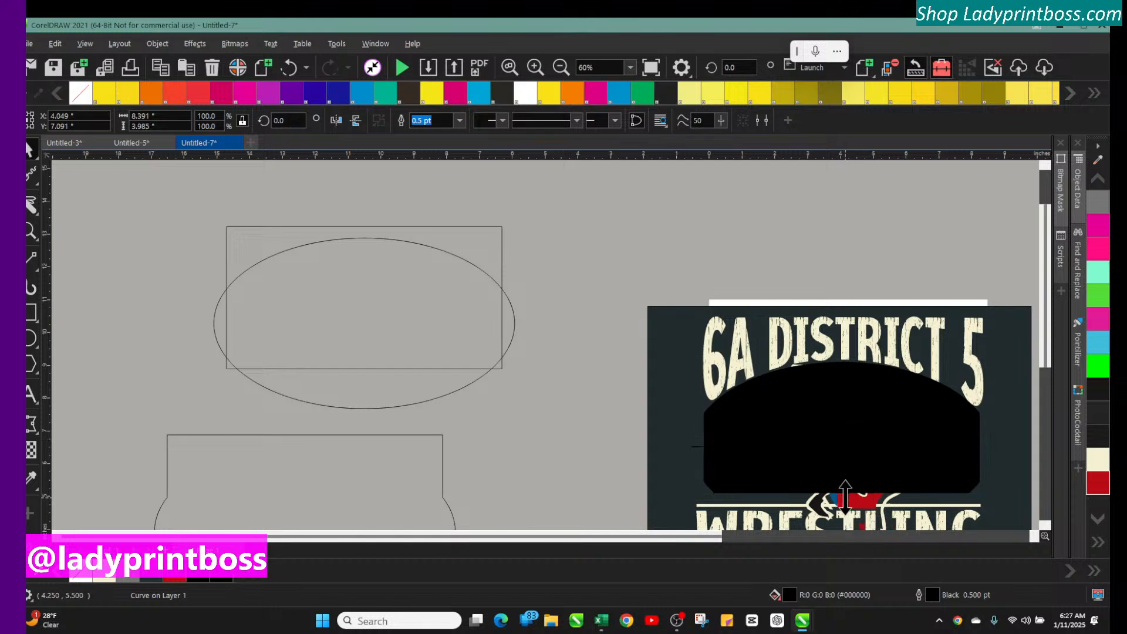
pyautogui.moveTo(845, 496); pyautogui.dragTo(842, 507)
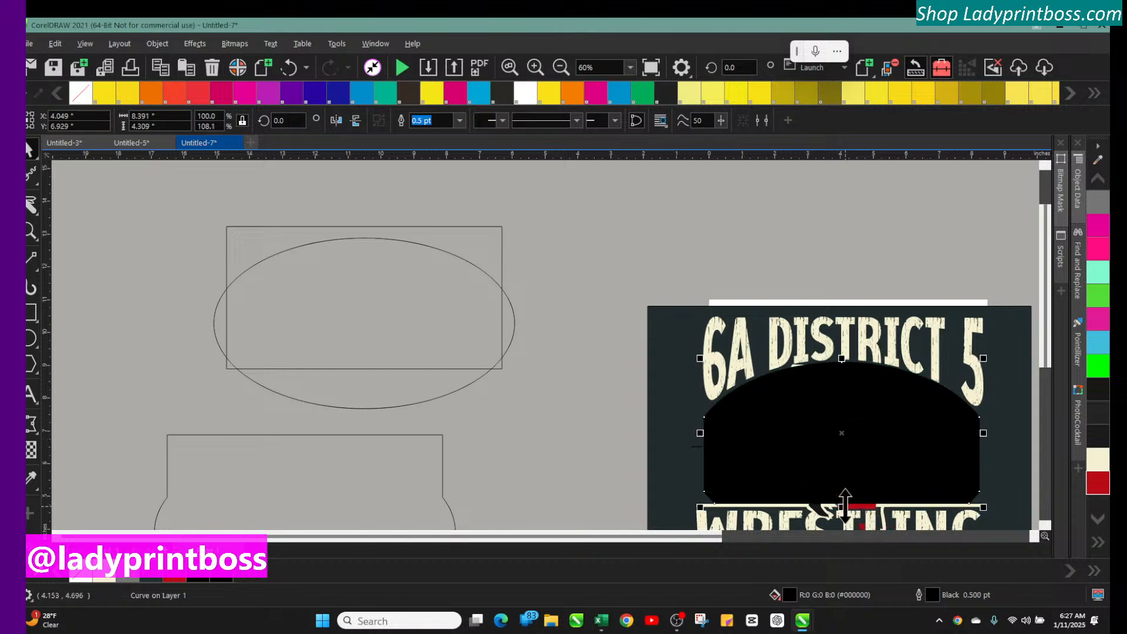
pyautogui.click(834, 471)
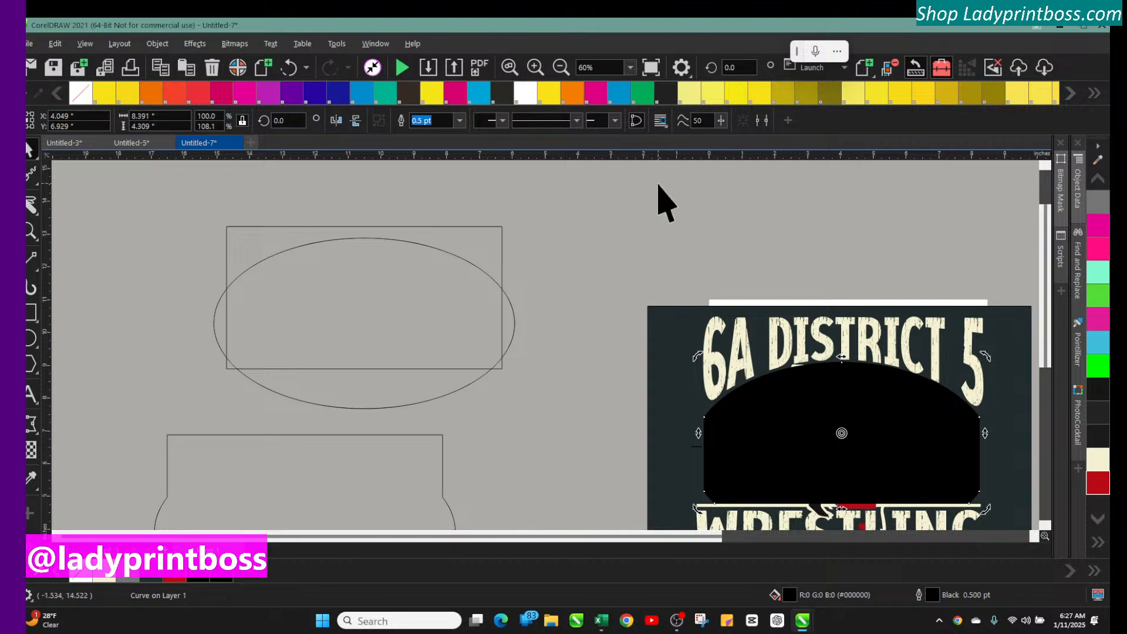
# Step: Delete the leftover rectangle and ellipse outlines from the blank area beside the artwork
pyautogui.moveTo(168, 207); pyautogui.dragTo(461, 419)
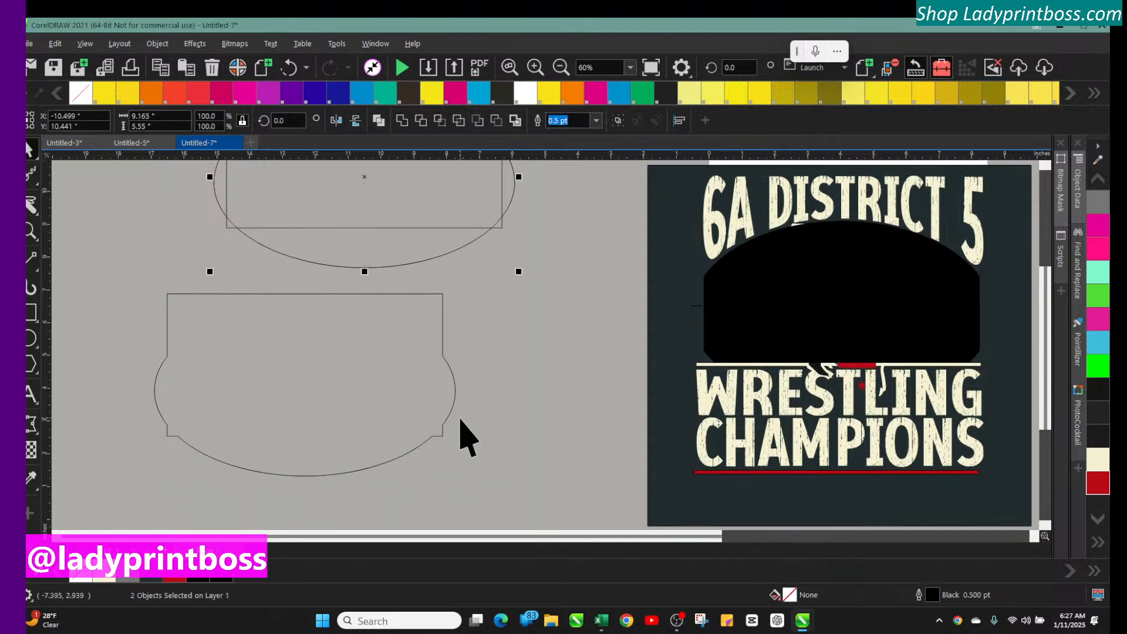
pyautogui.press('Delete')
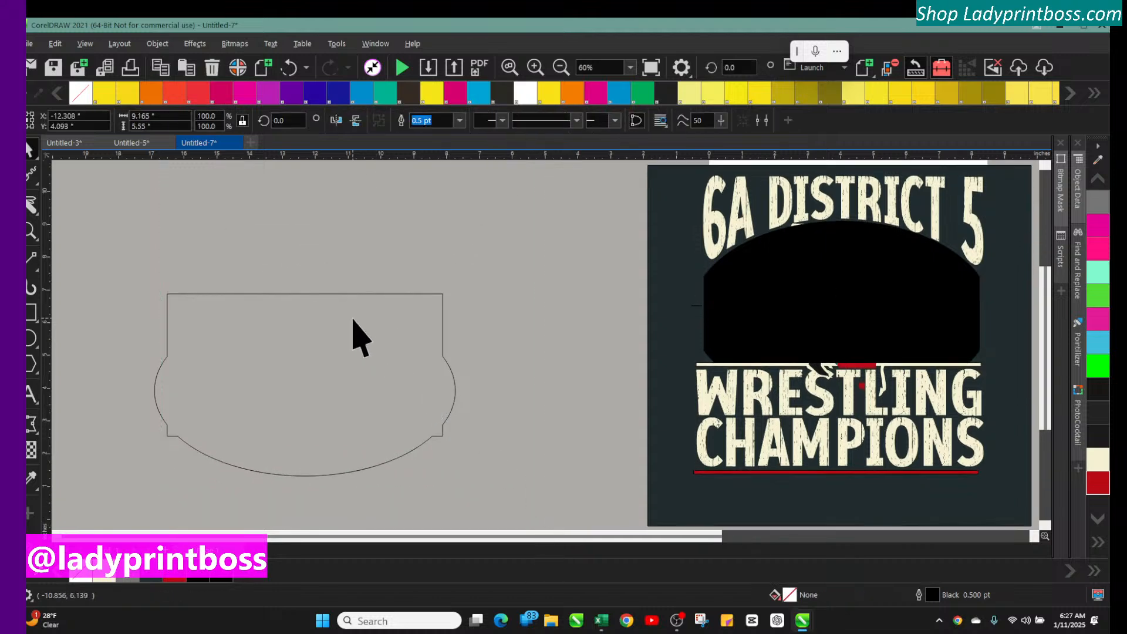
# Step: Fill the dark green background rectangle behind the artwork with the near-black palette color
pyautogui.moveTo(594, 536); pyautogui.dragTo(638, 527)
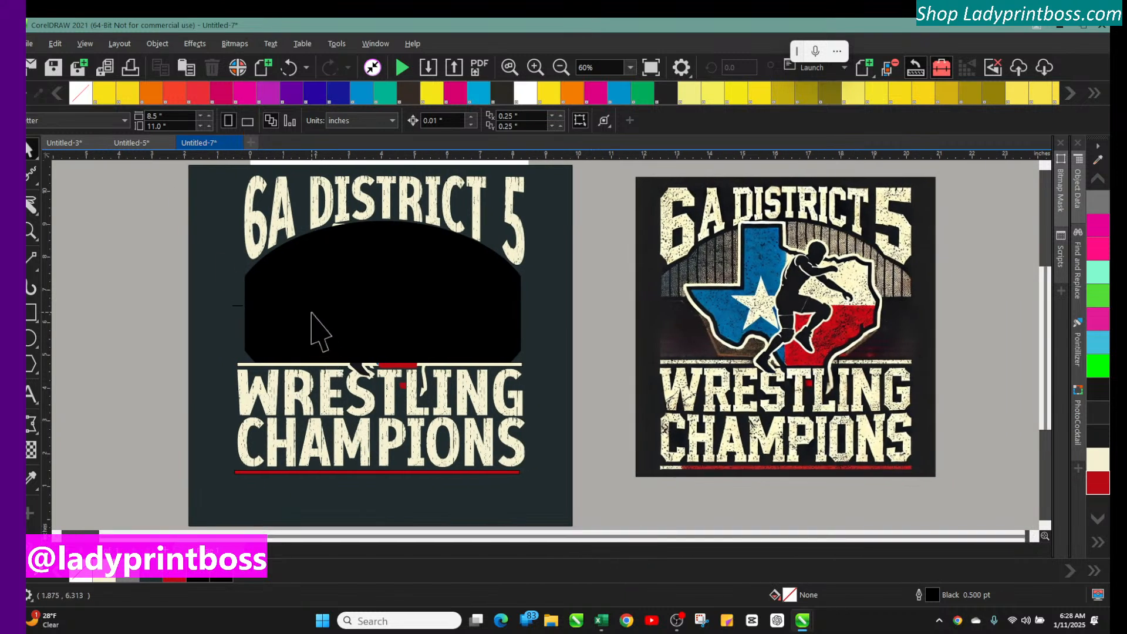
pyautogui.click(237, 309)
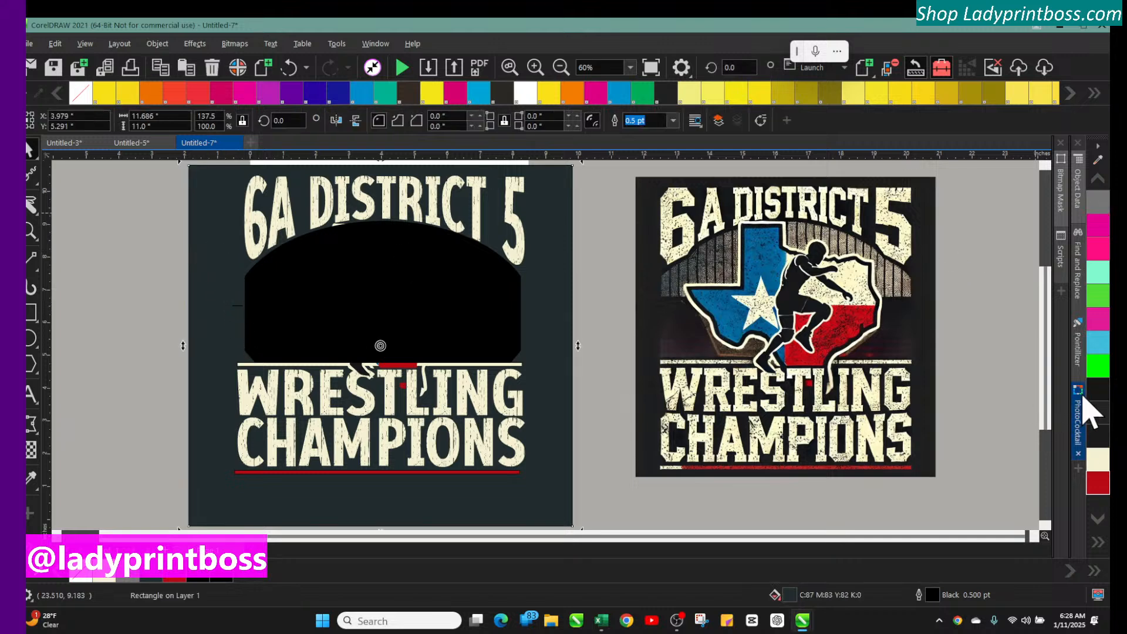
pyautogui.click(1091, 384)
# Step: Move the black arched shape off the artwork onto the blank area beside the dark background
pyautogui.click(375, 285)
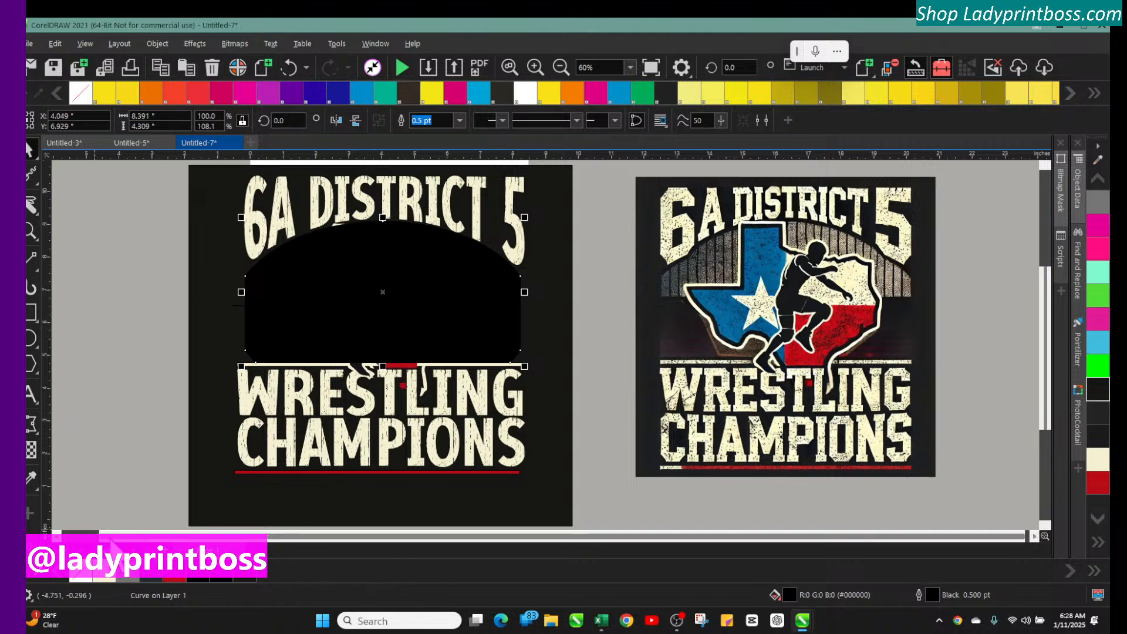
pyautogui.moveTo(111, 538); pyautogui.dragTo(74, 538)
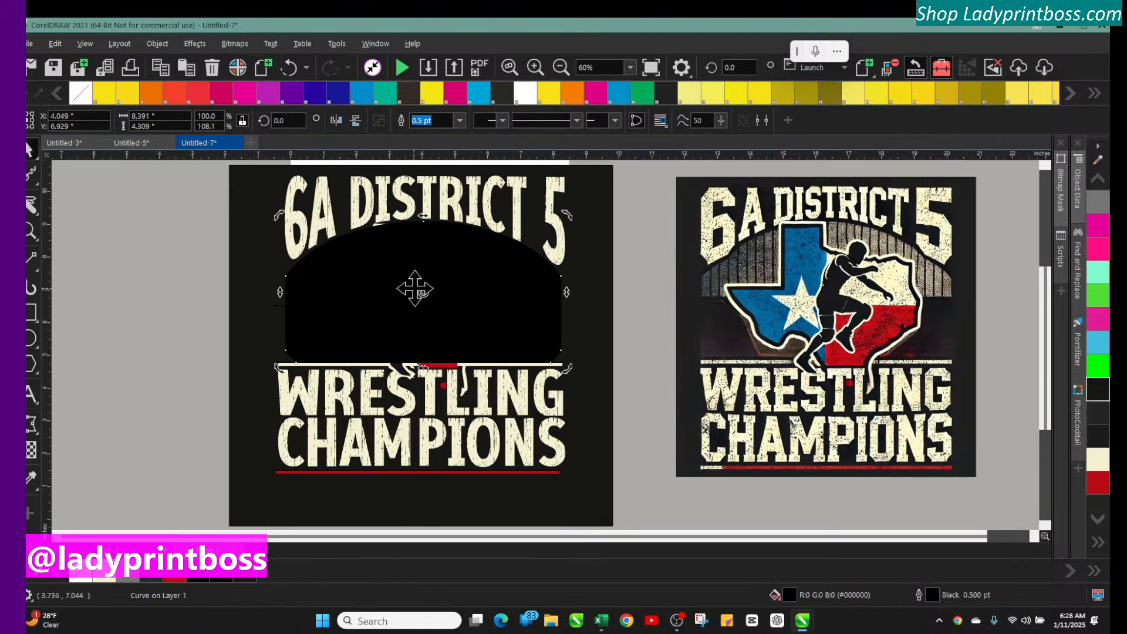
pyautogui.moveTo(415, 284); pyautogui.dragTo(222, 307)
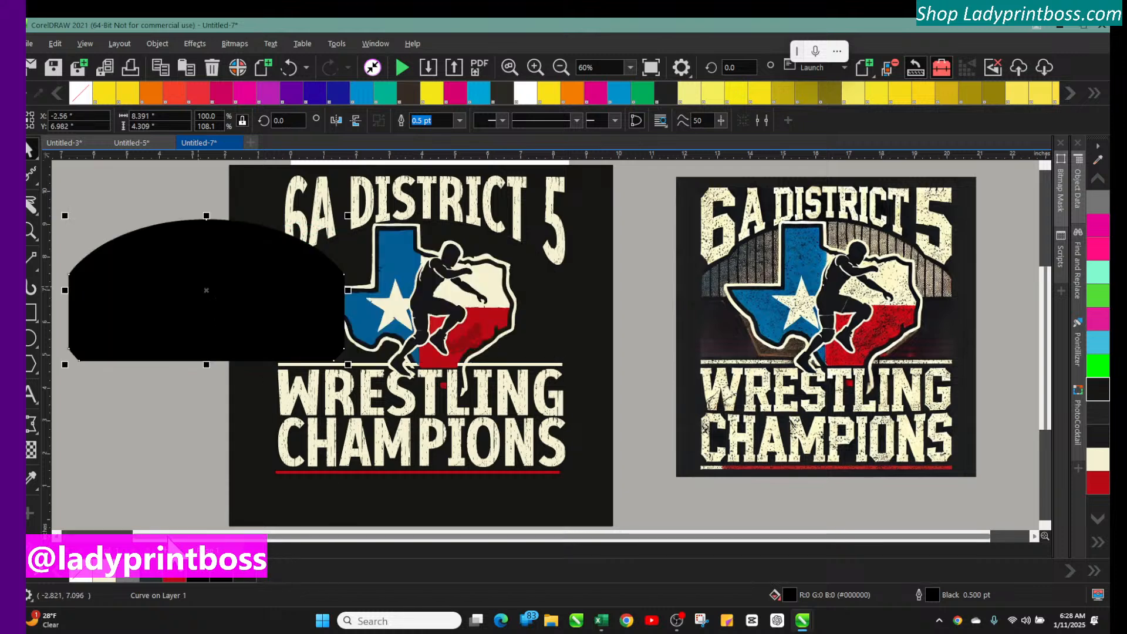
pyautogui.moveTo(299, 537); pyautogui.dragTo(223, 537)
pyautogui.moveTo(249, 300); pyautogui.dragTo(184, 305)
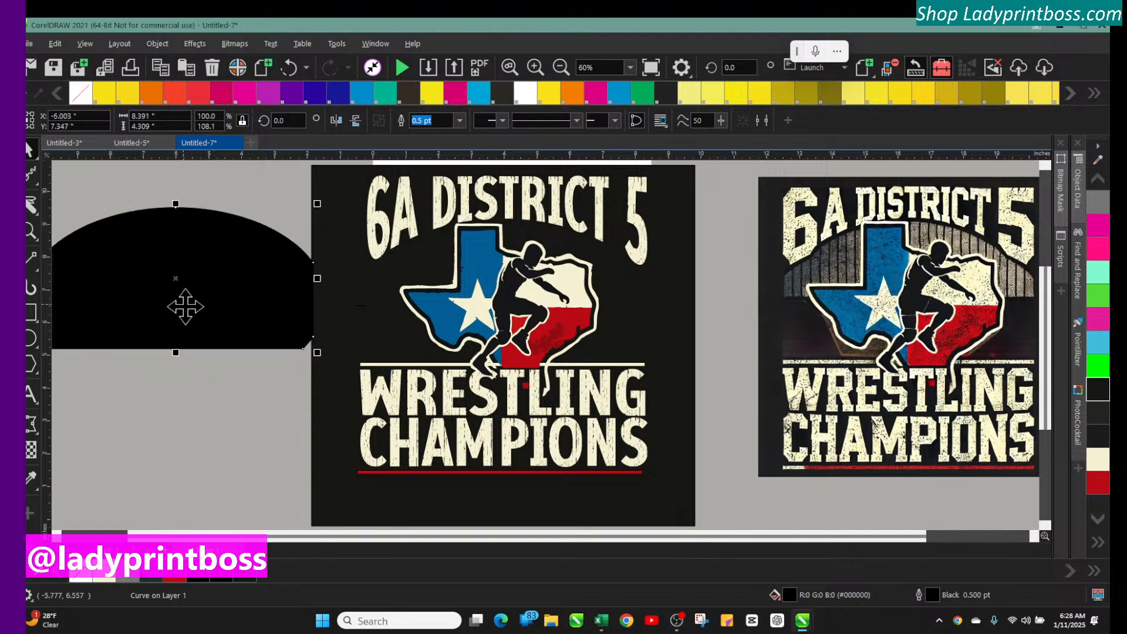
pyautogui.moveTo(199, 538); pyautogui.dragTo(149, 539)
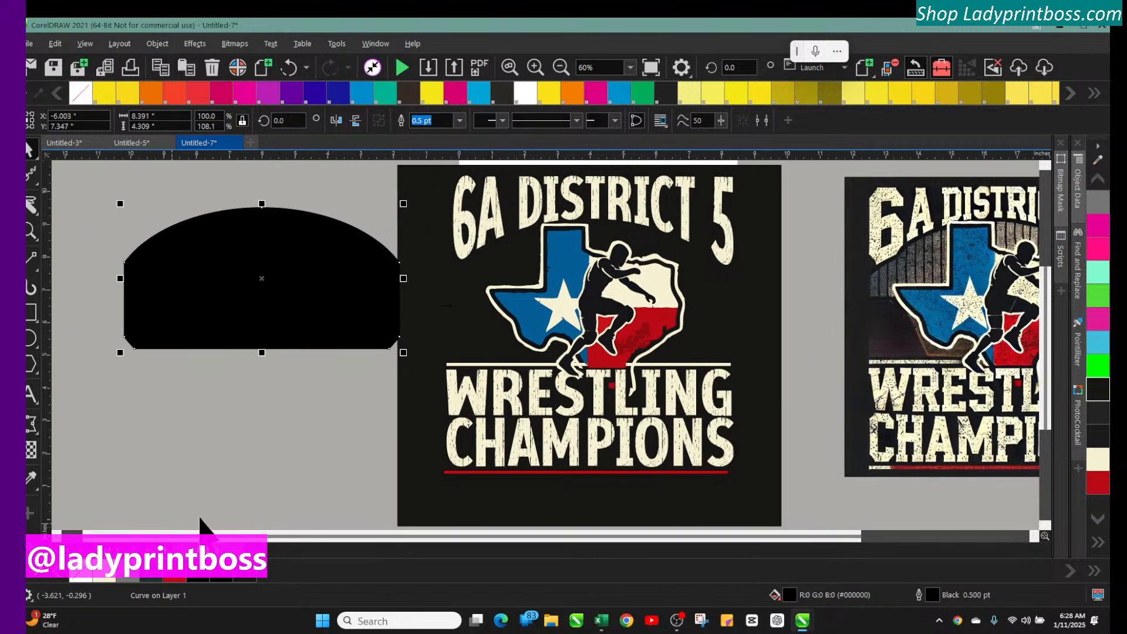
pyautogui.moveTo(267, 297); pyautogui.dragTo(246, 320)
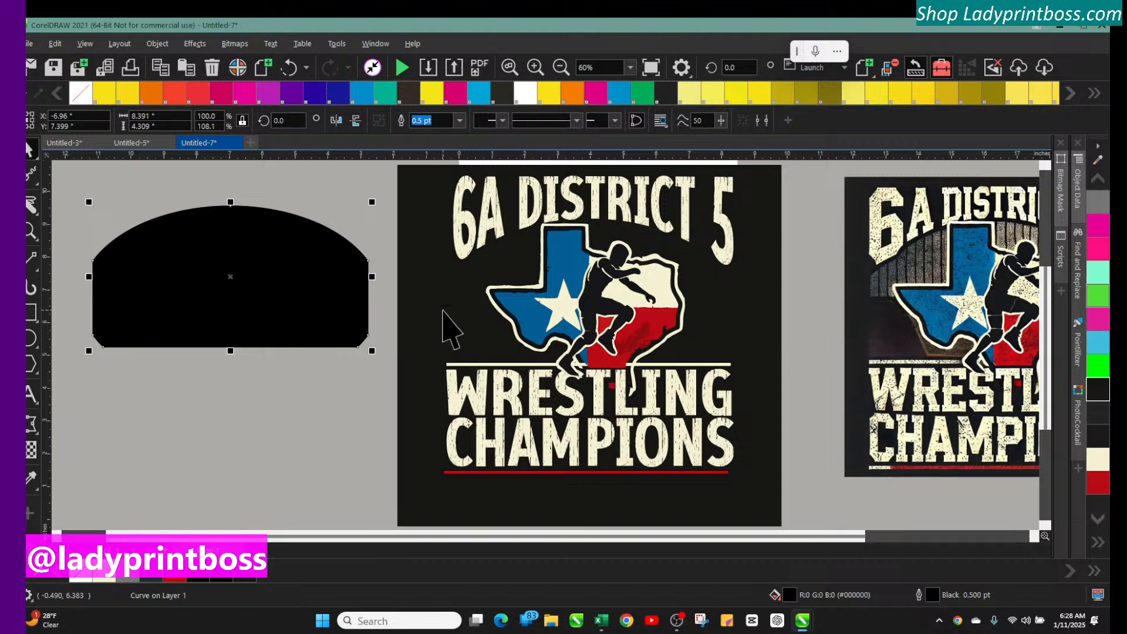
# Step: Fill the black arched shape with the cream palette color, #F5F2D2
pyautogui.click(343, 312)
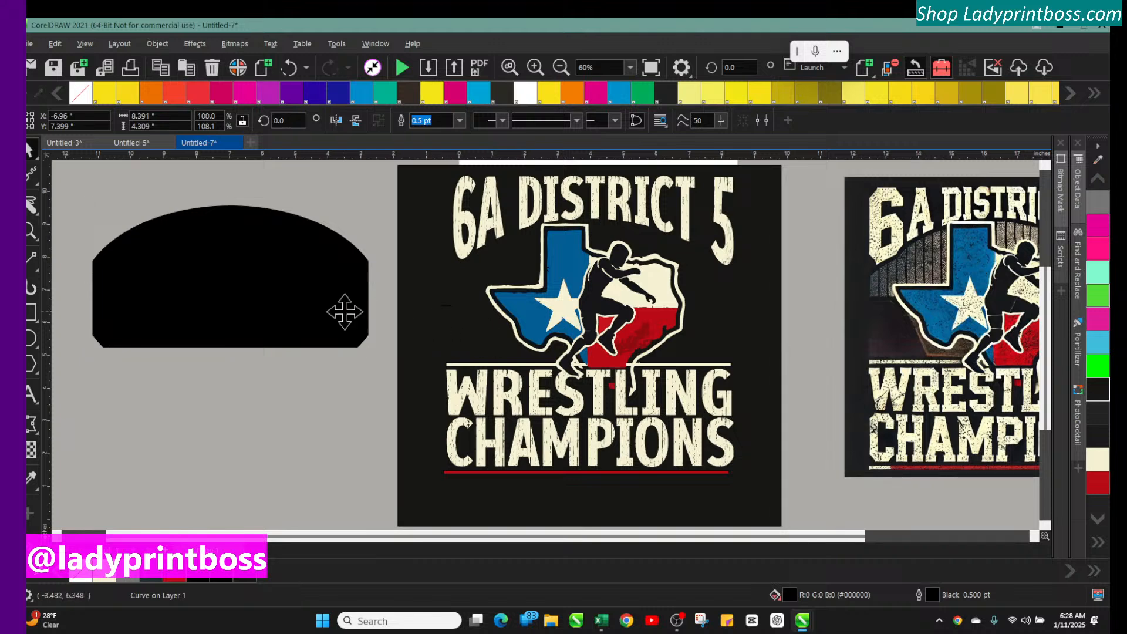
pyautogui.click(106, 578)
pyautogui.click(136, 322)
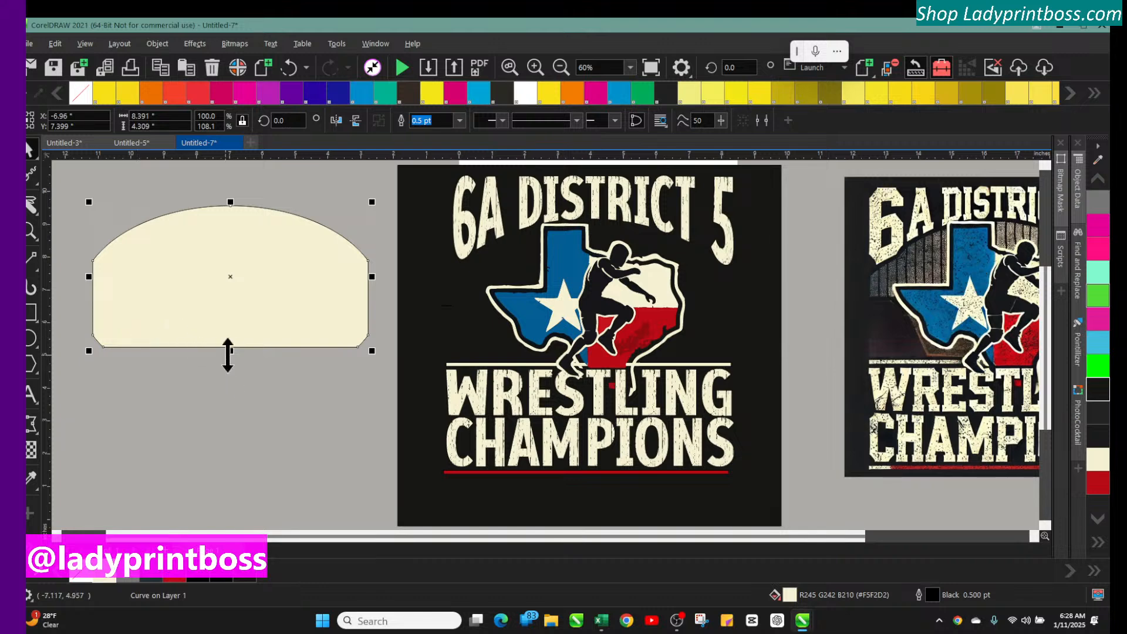
pyautogui.moveTo(231, 355)
pyautogui.mouseDown()
pyautogui.moveTo(233, 383)
pyautogui.moveTo(236, 356)
pyautogui.mouseUp()
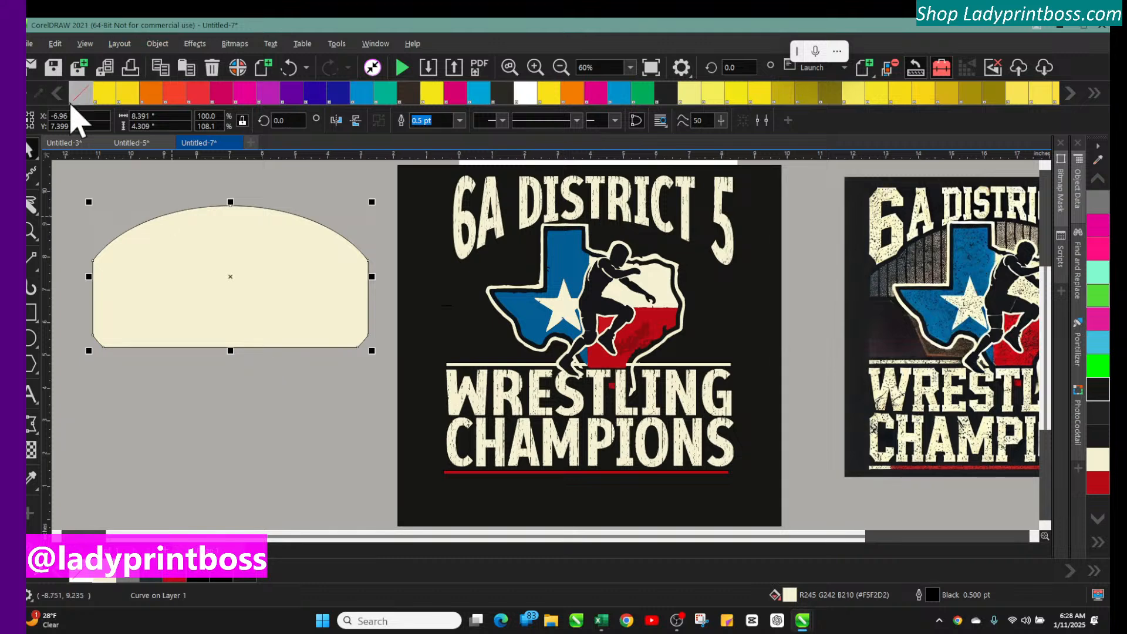
# Step: Square off the arched shape's lower corners by deleting the extra left node and moving the bottom-right node outward
pyautogui.click(38, 189)
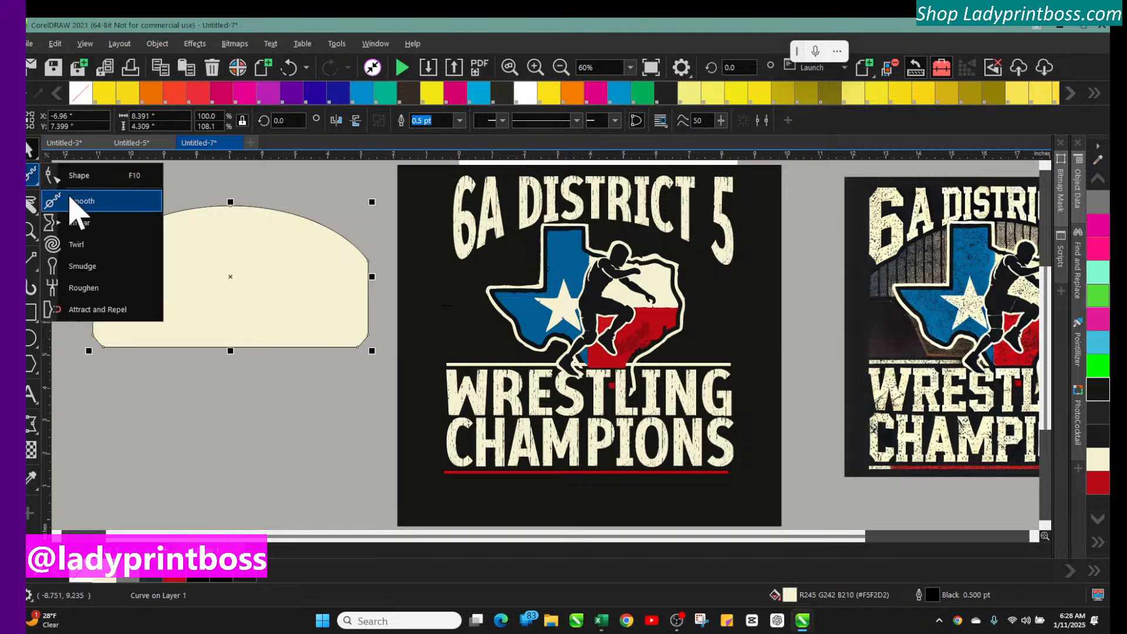
pyautogui.click(67, 175)
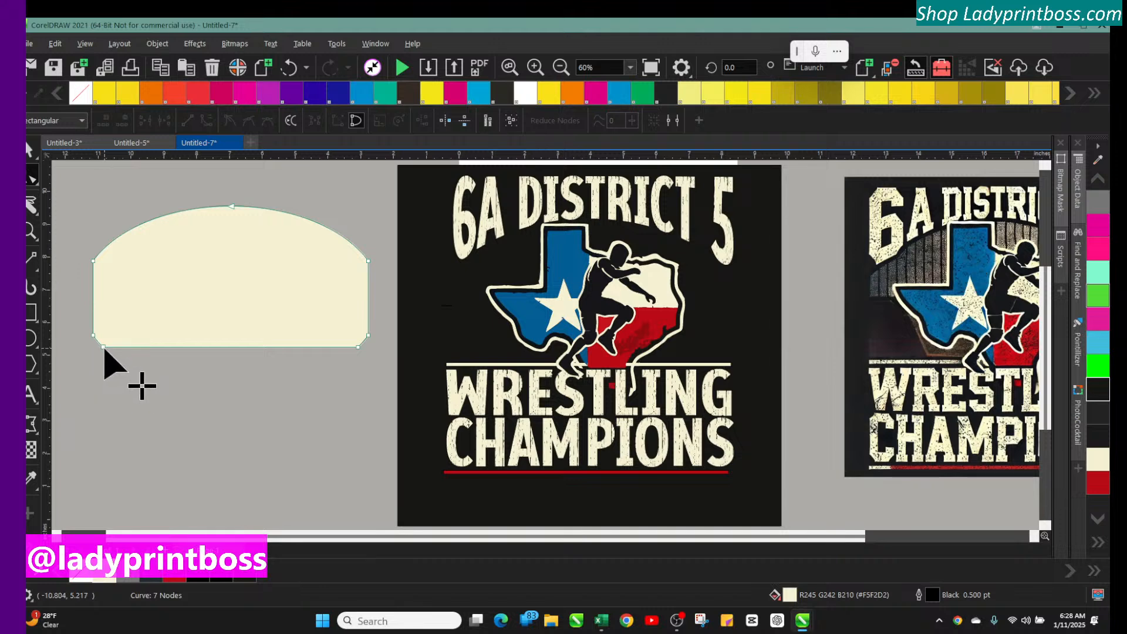
pyautogui.moveTo(103, 347); pyautogui.dragTo(92, 344)
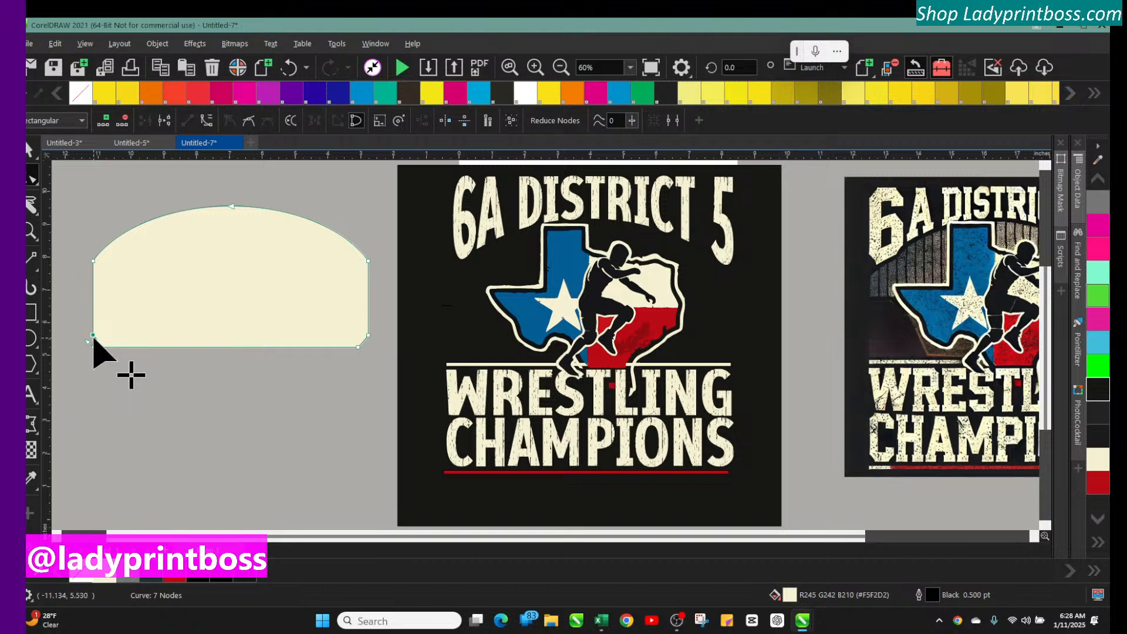
pyautogui.rightClick(94, 338)
pyautogui.click(127, 308)
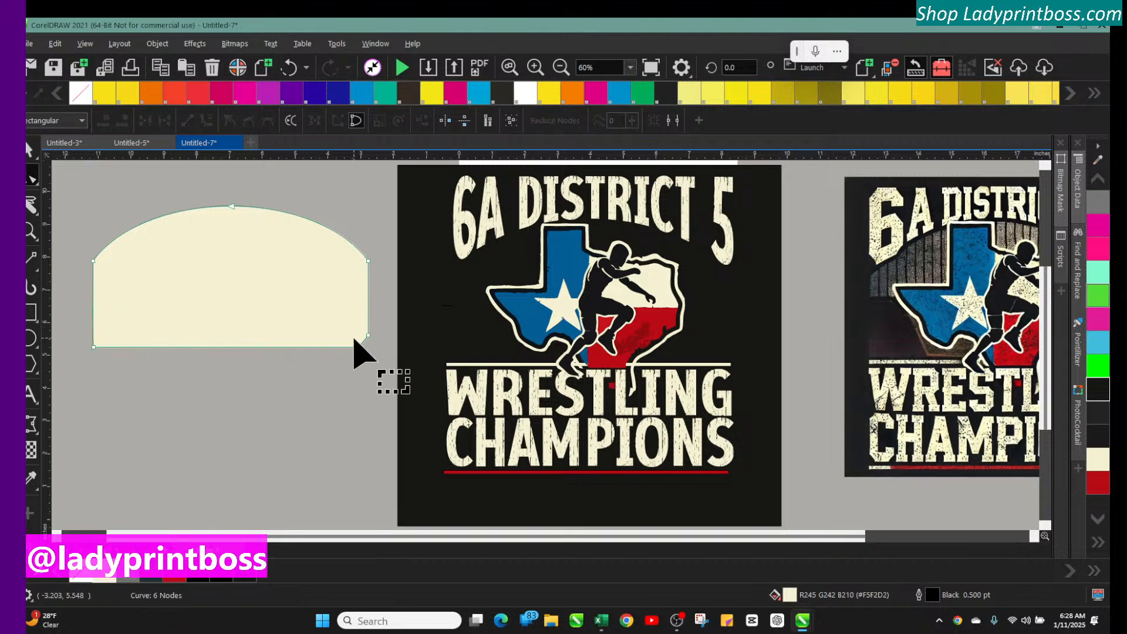
pyautogui.moveTo(358, 348); pyautogui.dragTo(365, 348)
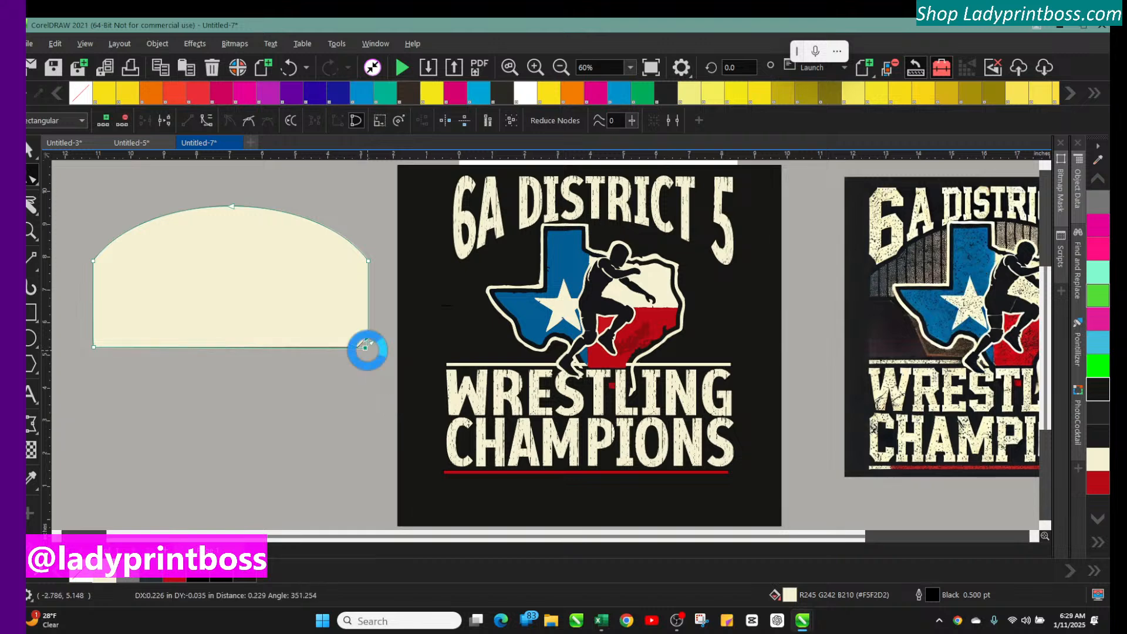
pyautogui.click(355, 394)
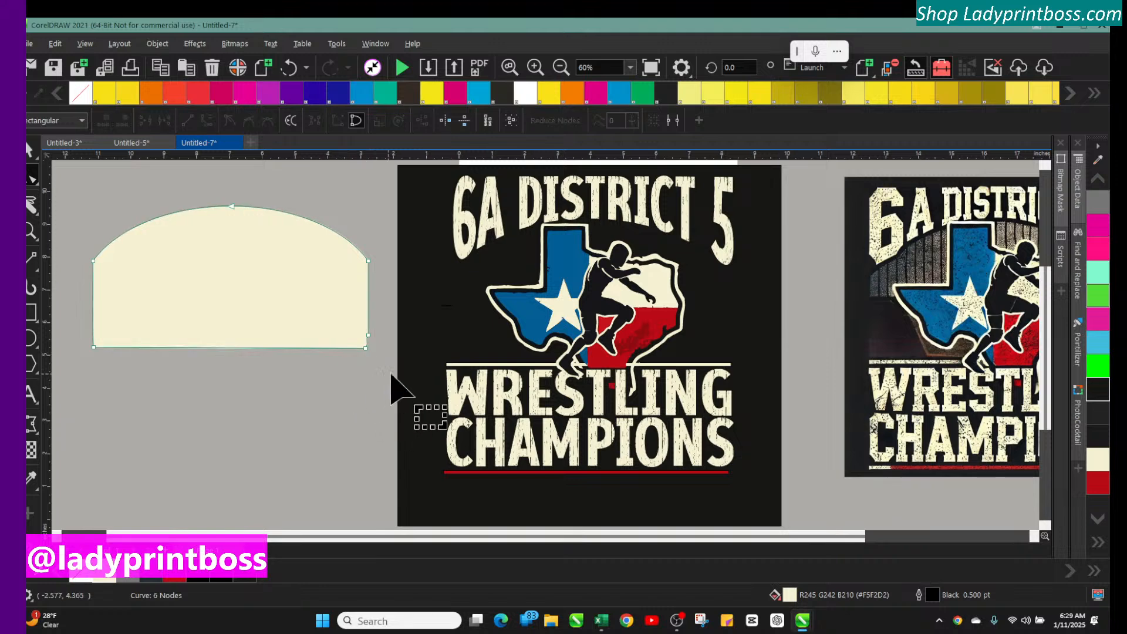
pyautogui.click(30, 150)
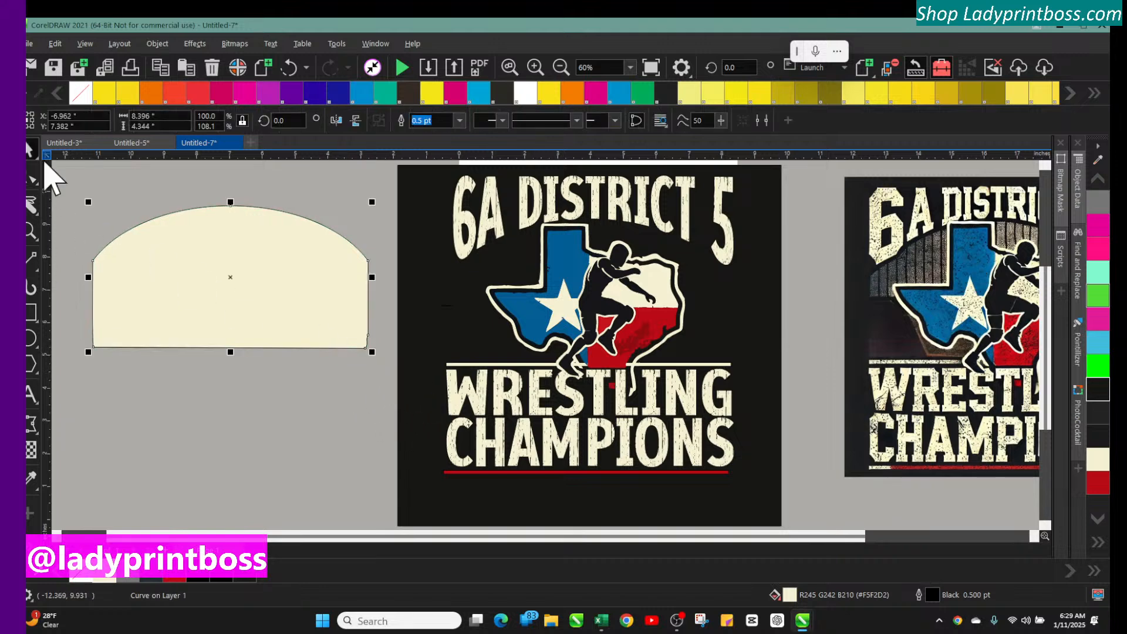
# Step: Set the cream arched shape's outline width to None
pyautogui.click(112, 207)
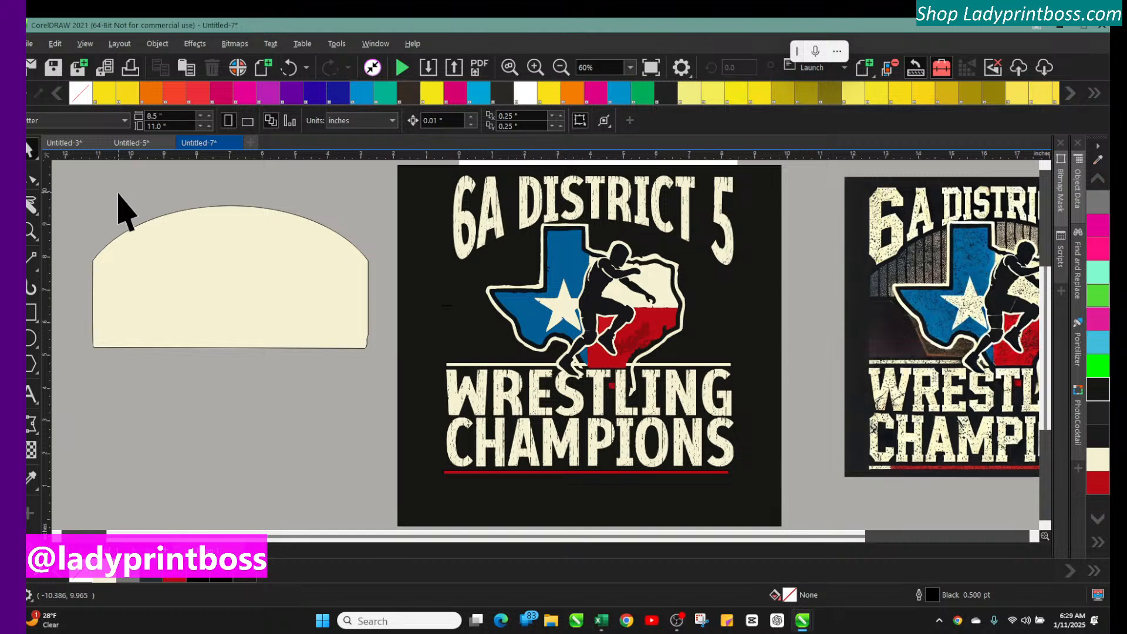
pyautogui.click(126, 261)
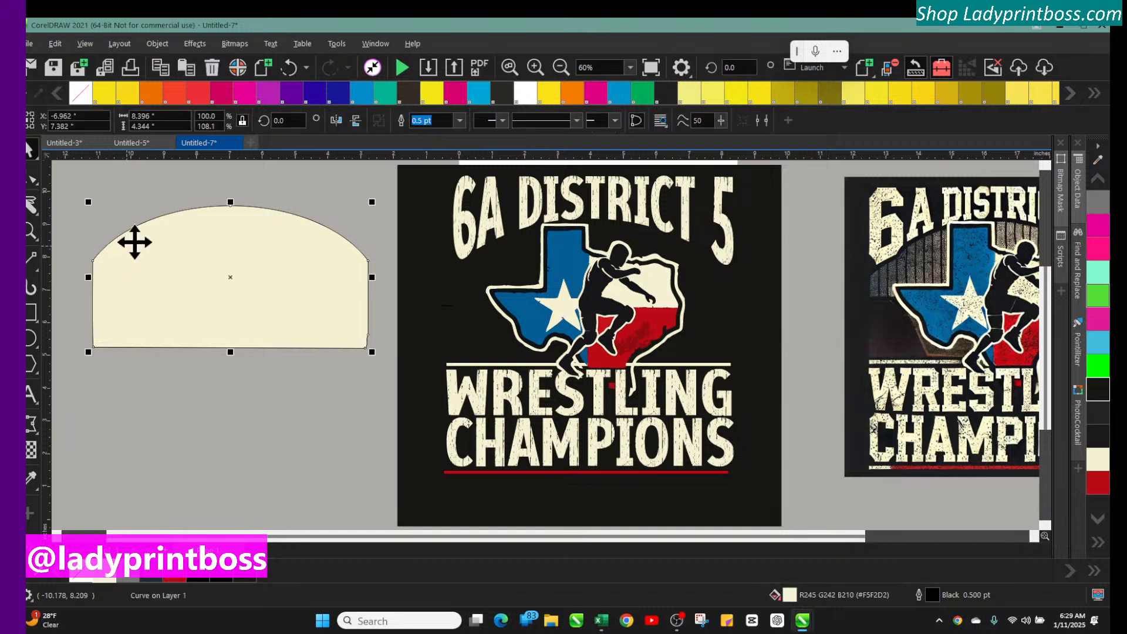
pyautogui.click(459, 120)
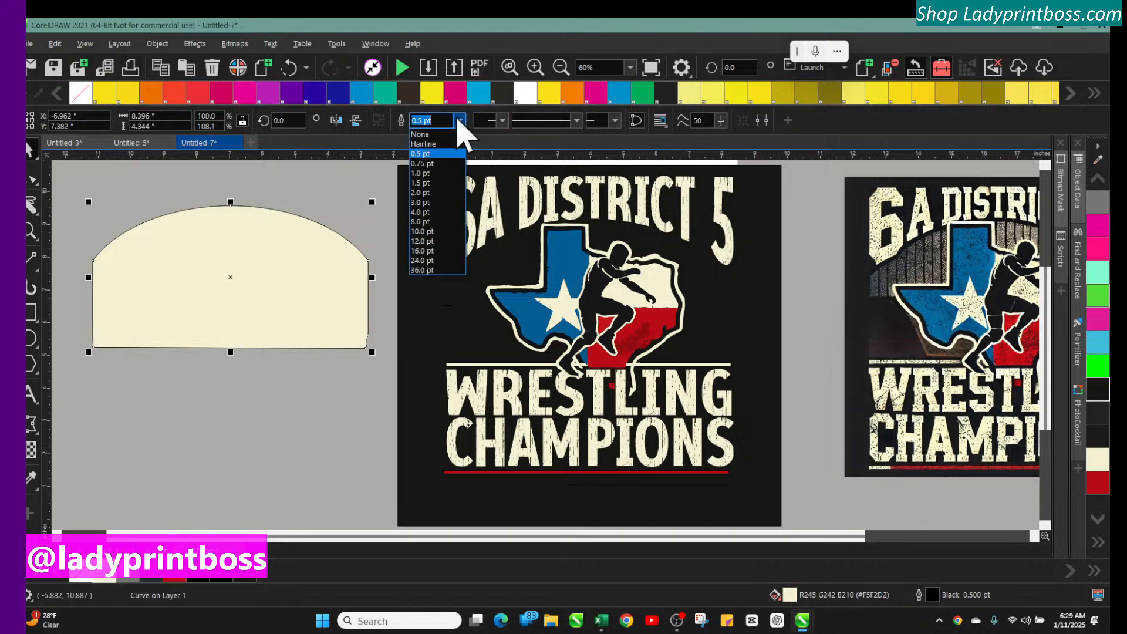
pyautogui.click(424, 134)
pyautogui.click(181, 229)
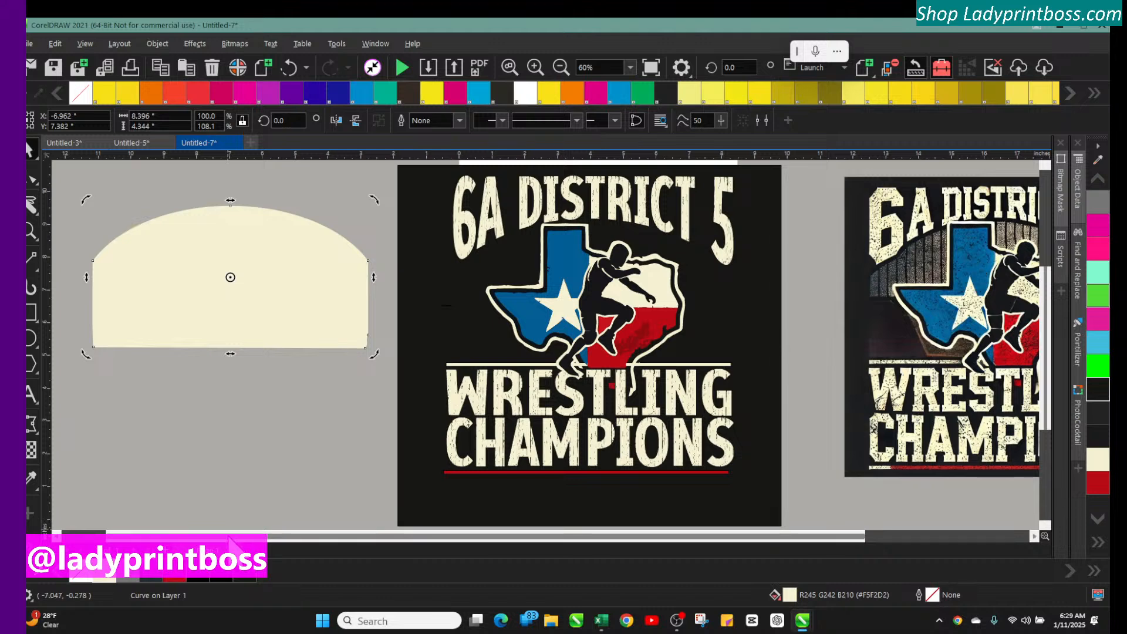
# Step: Show the document grid behind the cream arched shape
pyautogui.moveTo(228, 537); pyautogui.dragTo(130, 539)
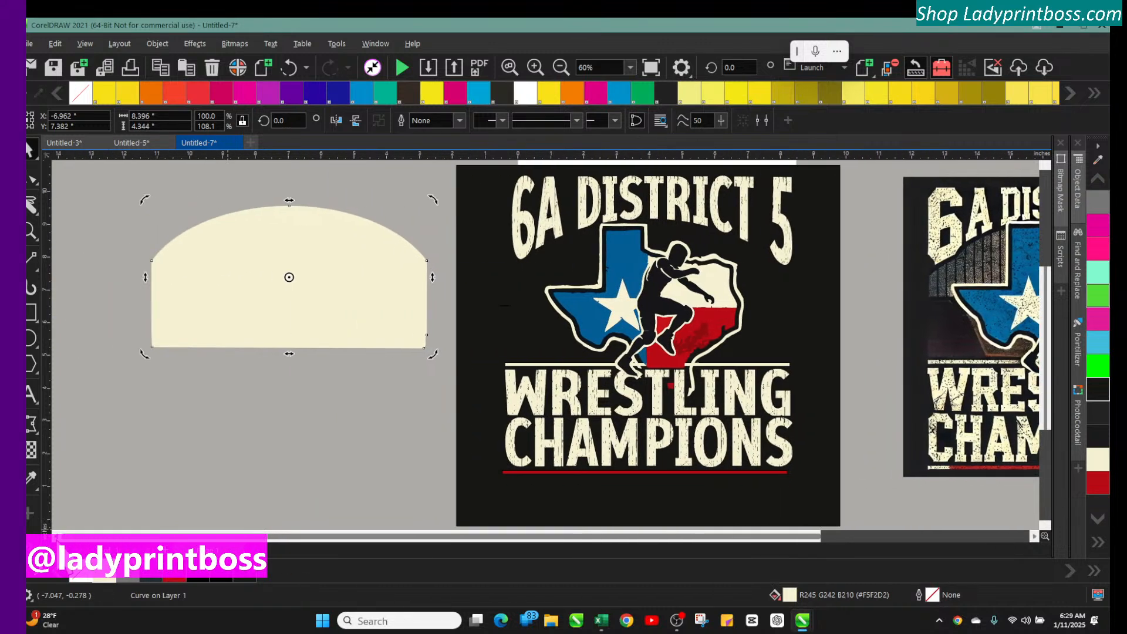
pyautogui.click(85, 44)
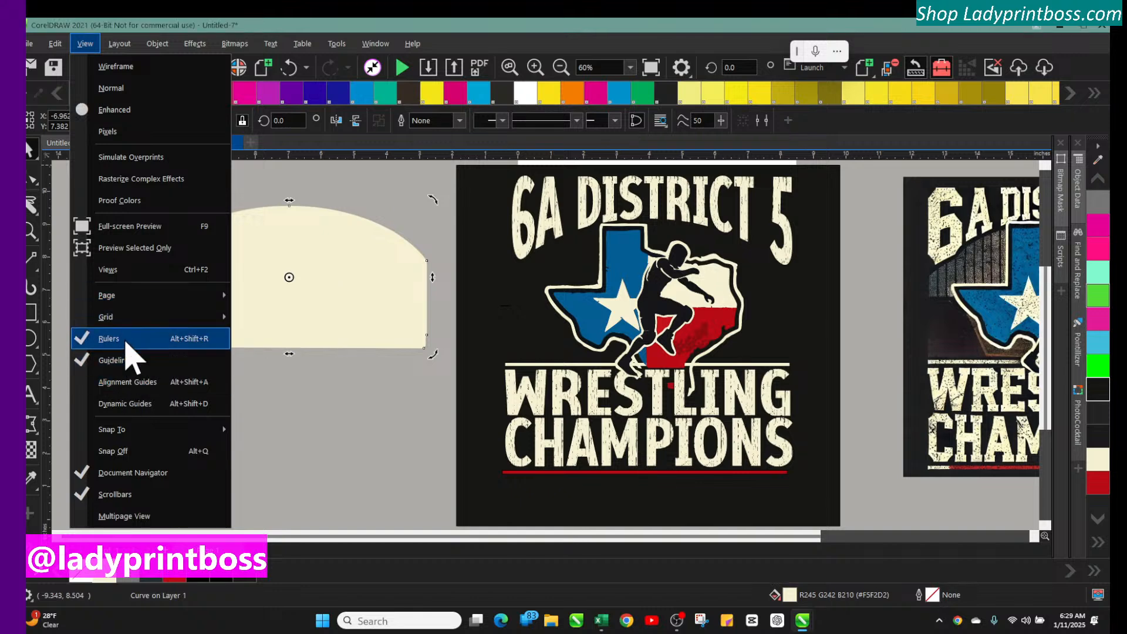
pyautogui.moveTo(115, 317)
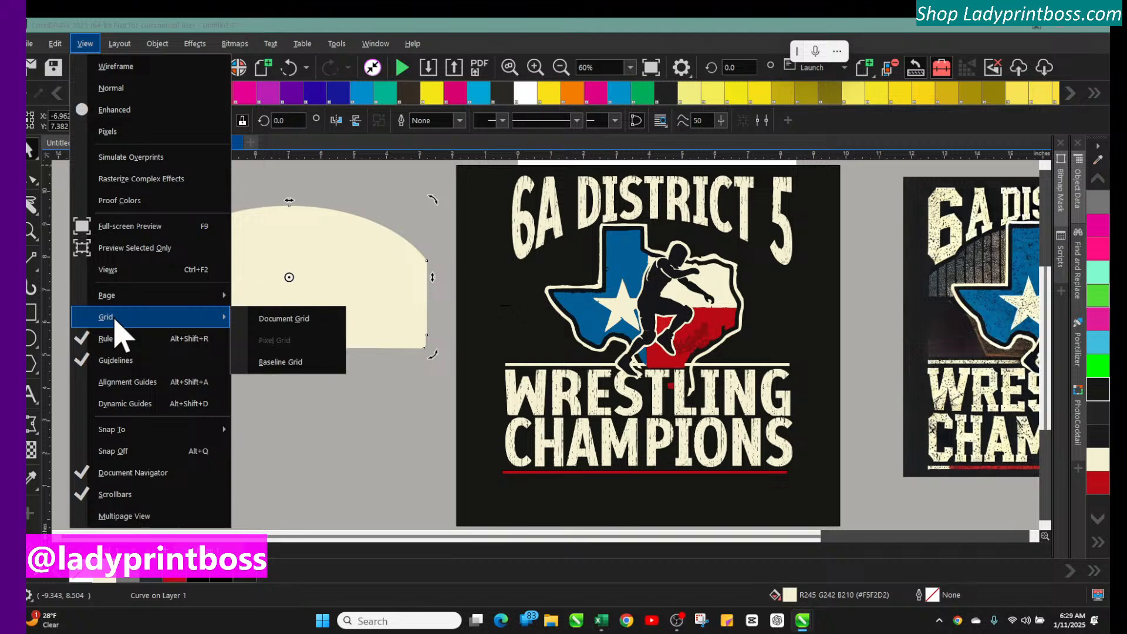
pyautogui.click(262, 321)
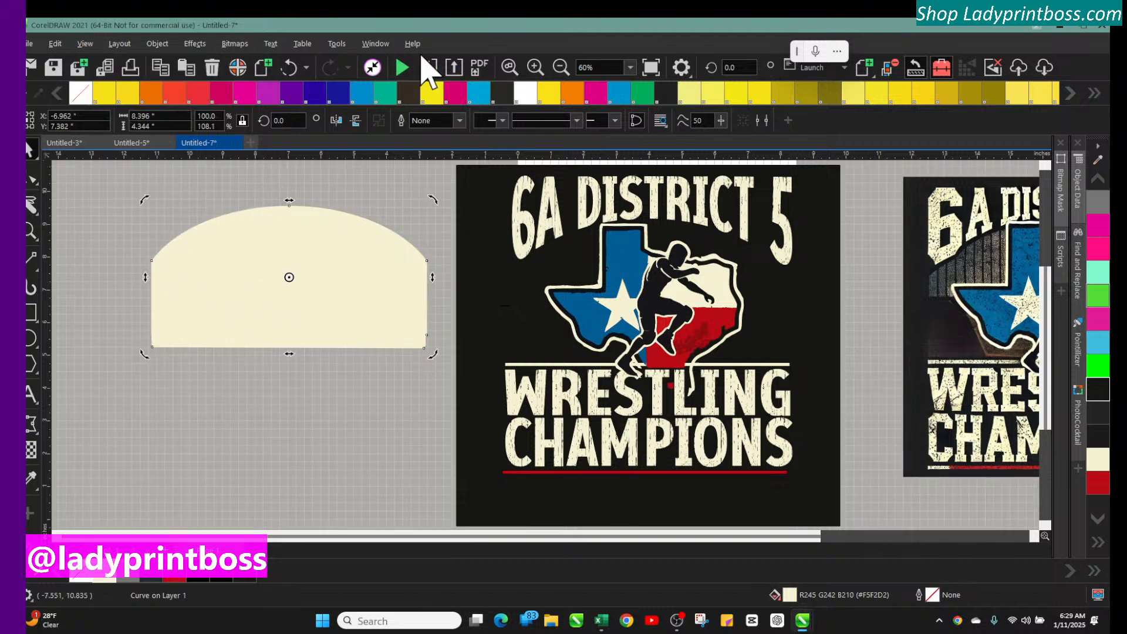
# Step: Slice three narrow vertical strips off the left end of the cream arched shape with straight Knife cuts about 0.25 inch apart
pyautogui.click(534, 68)
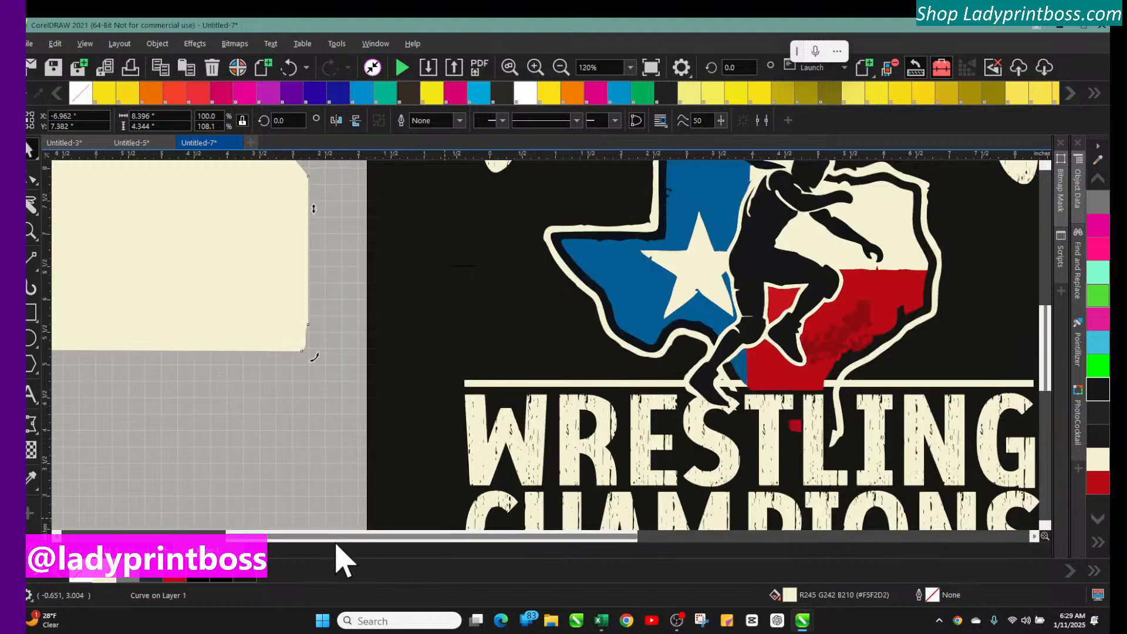
pyautogui.moveTo(332, 537); pyautogui.dragTo(152, 539)
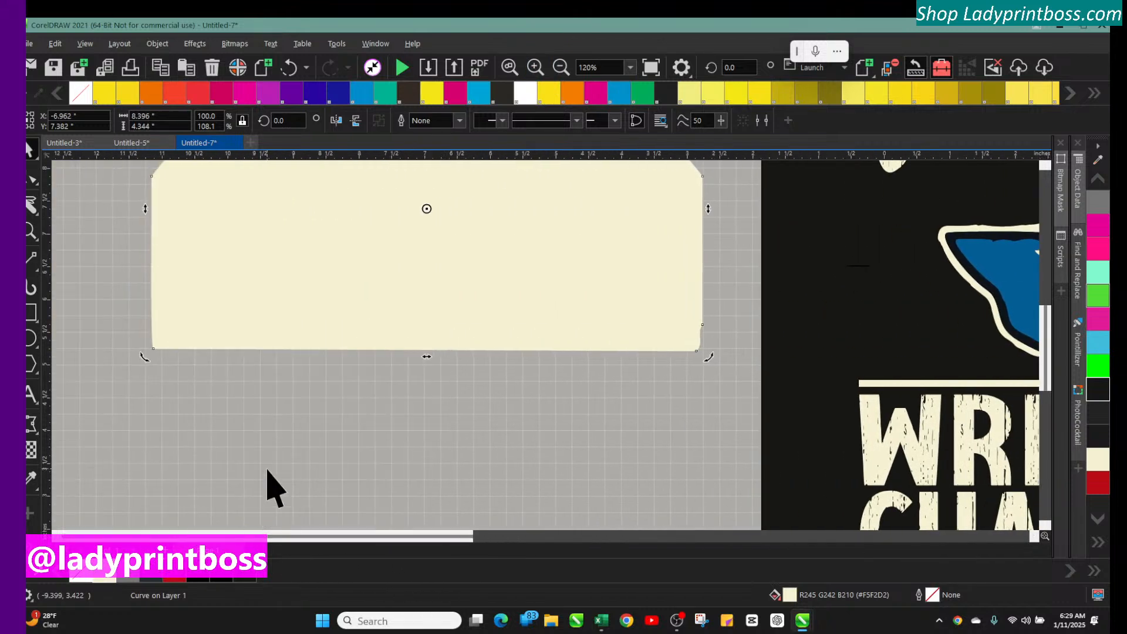
pyautogui.scroll(5, 269, 484)
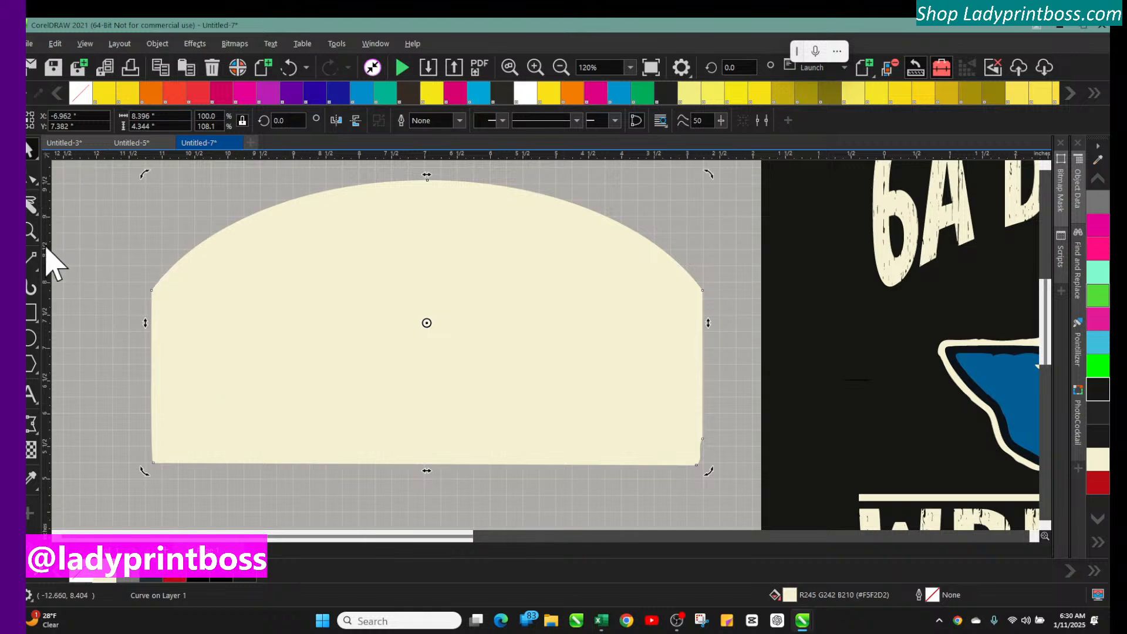
pyautogui.click(31, 204)
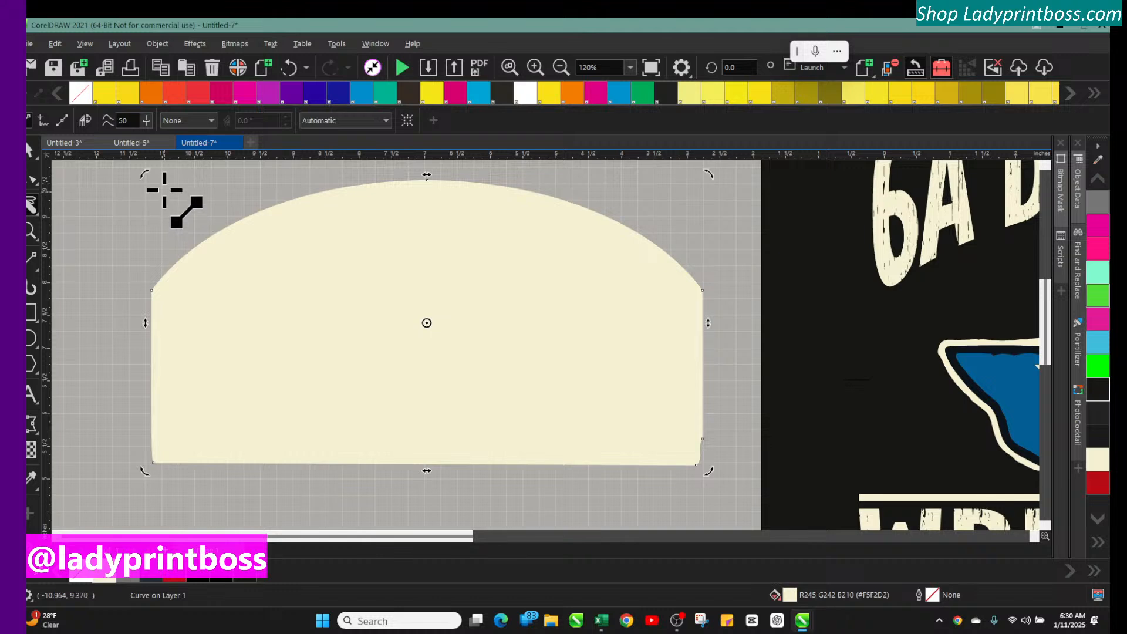
pyautogui.scroll(3, 169, 214)
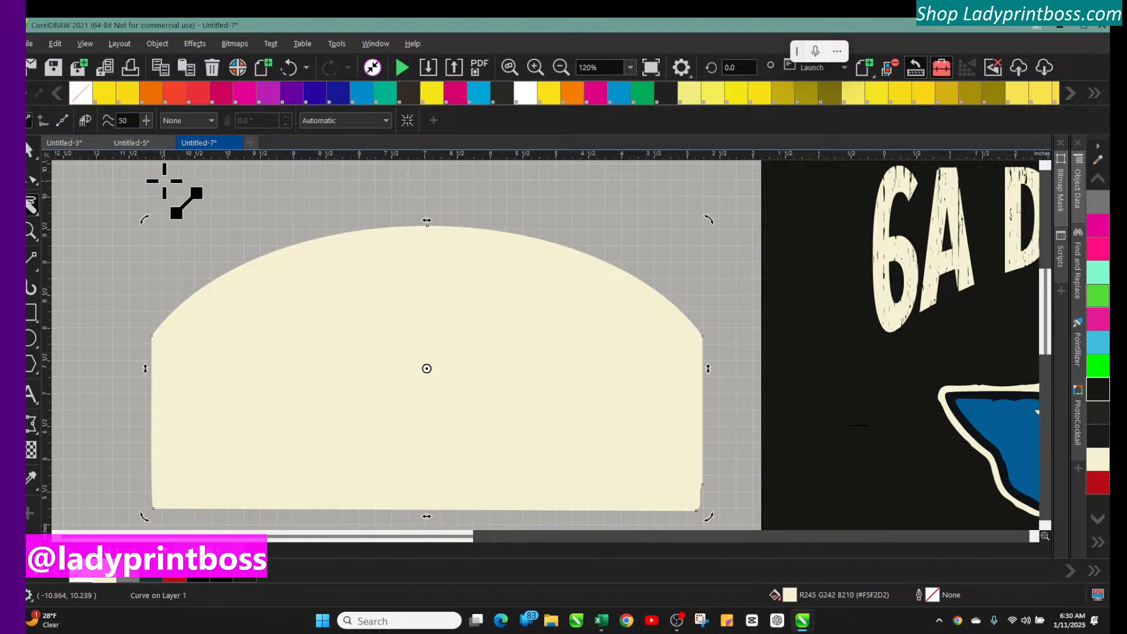
pyautogui.moveTo(162, 183)
pyautogui.mouseDown()
pyautogui.moveTo(164, 522)
pyautogui.moveTo(162, 492)
pyautogui.mouseUp()
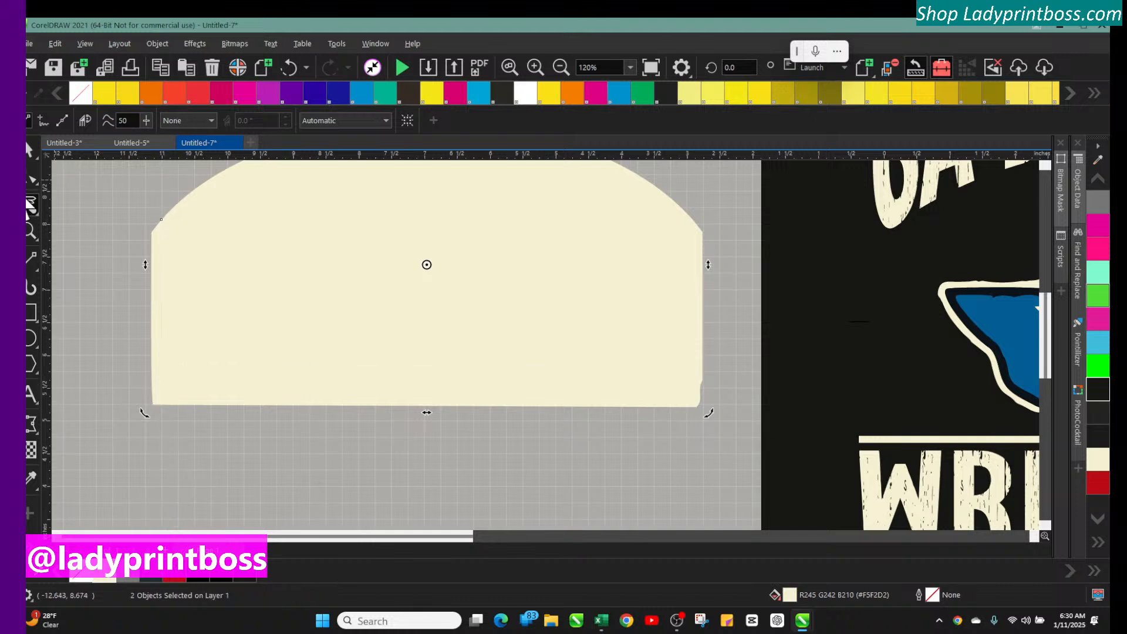
pyautogui.scroll(2, 116, 186)
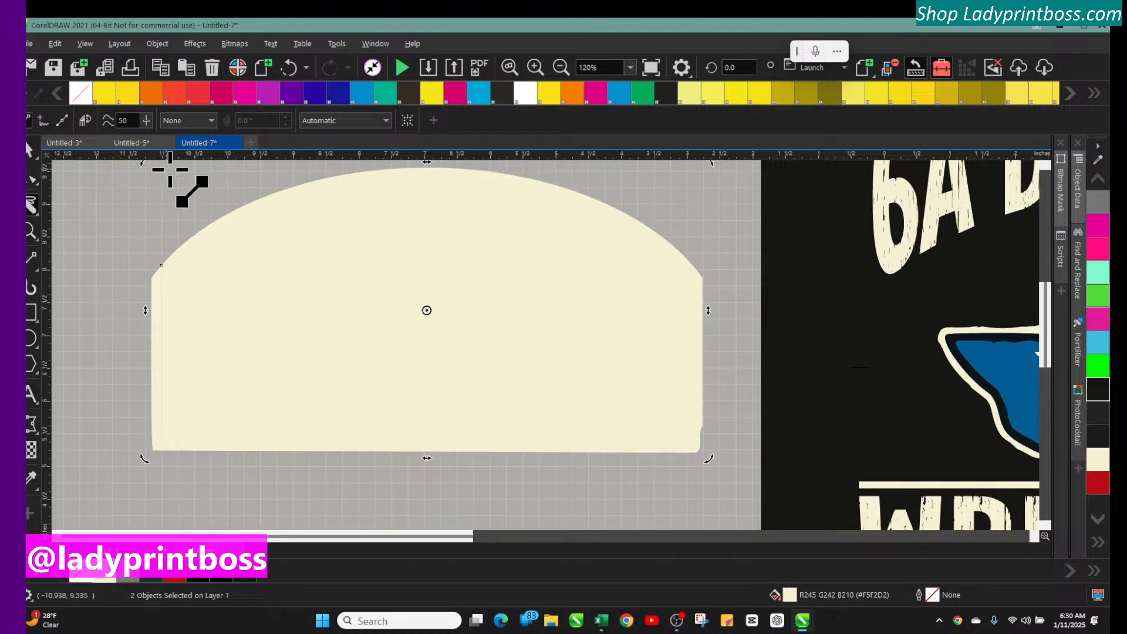
pyautogui.scroll(1, 186, 190)
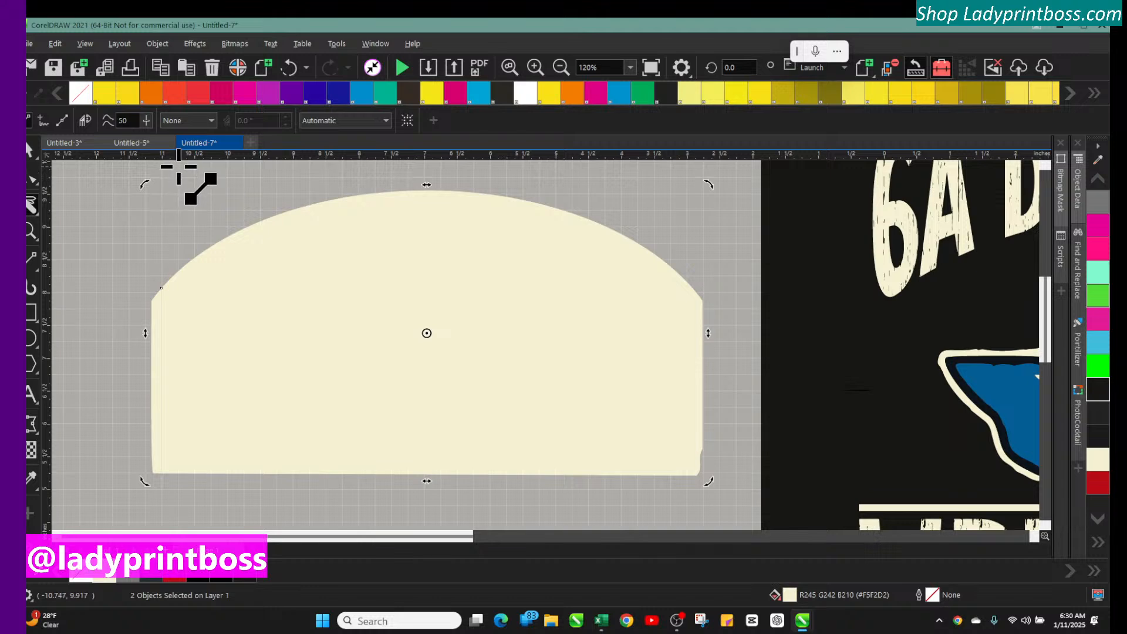
pyautogui.moveTo(179, 166); pyautogui.dragTo(179, 503)
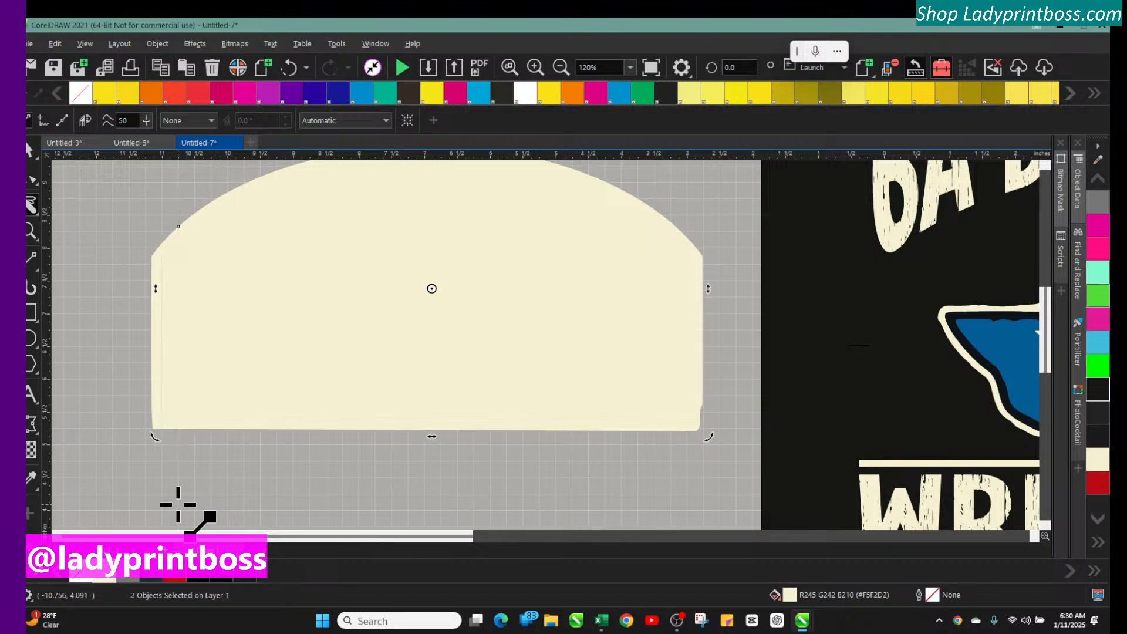
pyautogui.click(560, 67)
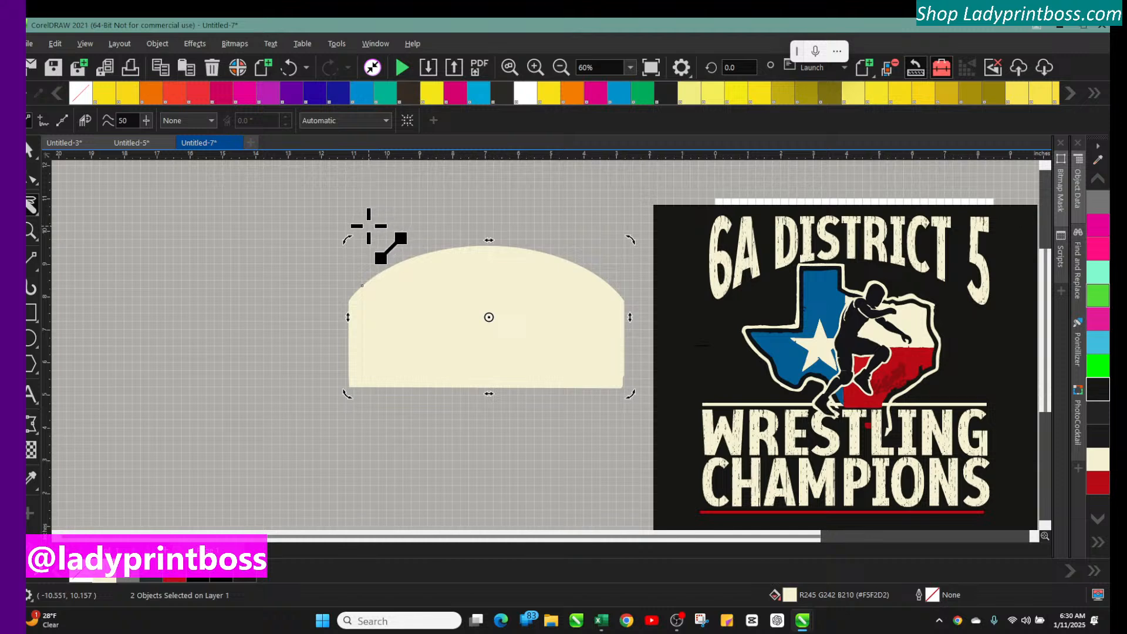
pyautogui.moveTo(368, 226); pyautogui.dragTo(371, 443)
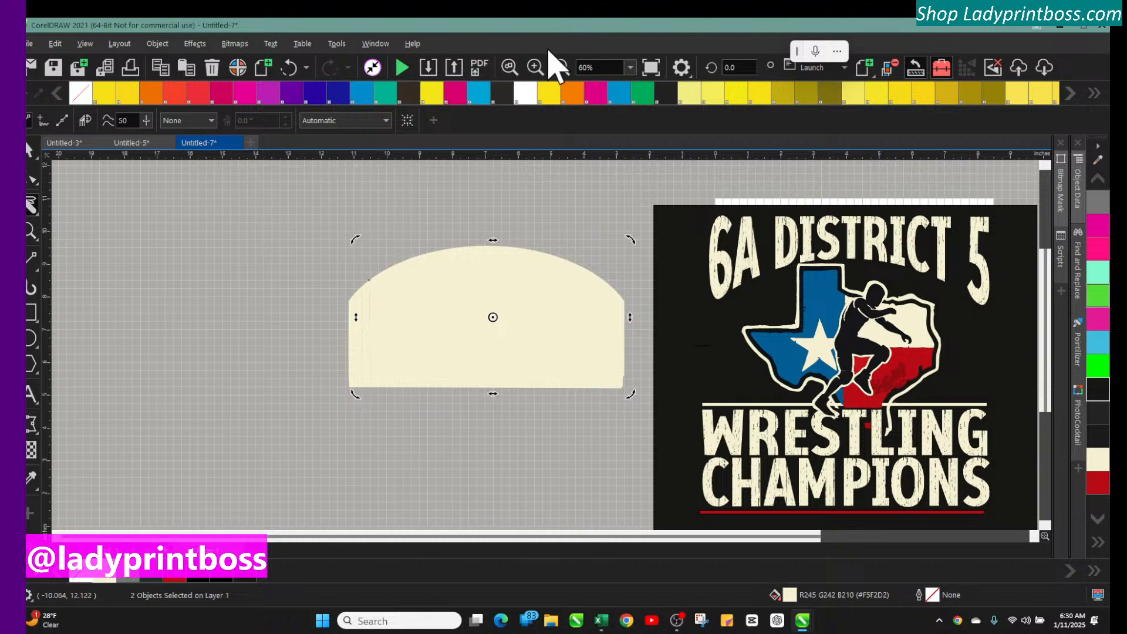
# Step: Continue slicing the arched shape with vertical Knife cuts at about x -10.25, -10.0 and -9.75 inches
pyautogui.click(534, 67)
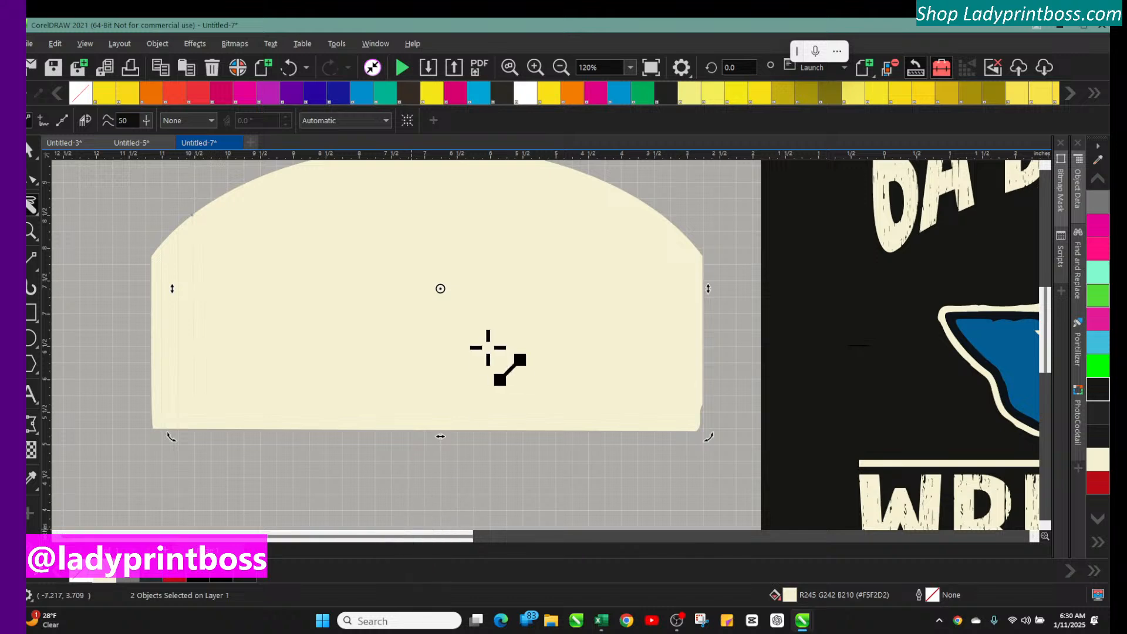
pyautogui.click(630, 68)
pyautogui.click(600, 82)
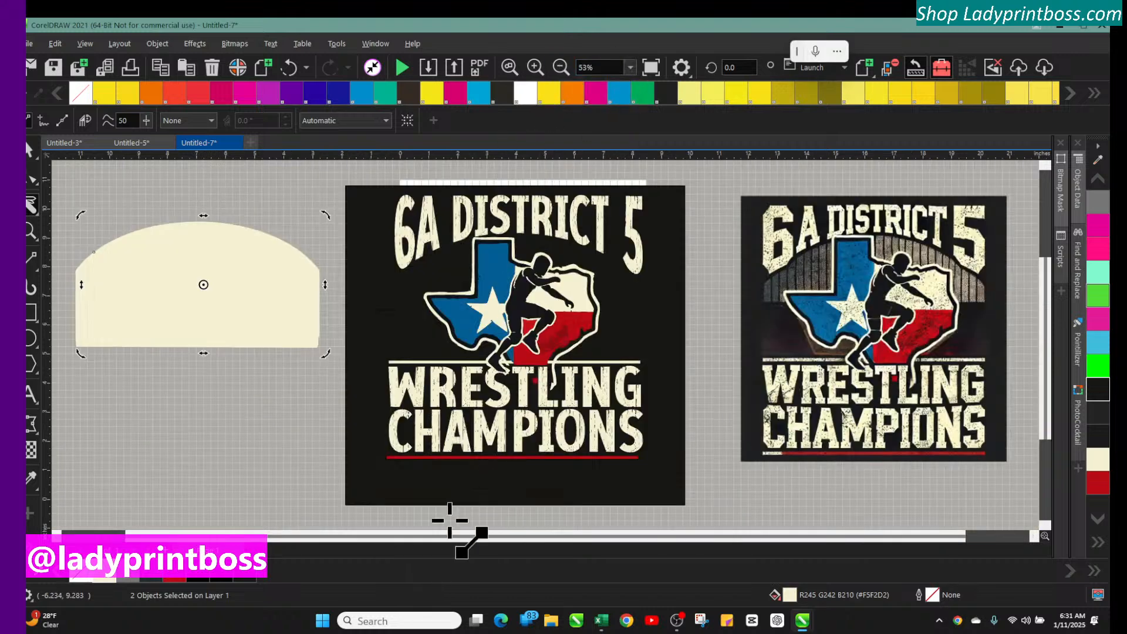
pyautogui.click(57, 537)
pyautogui.click(57, 537)
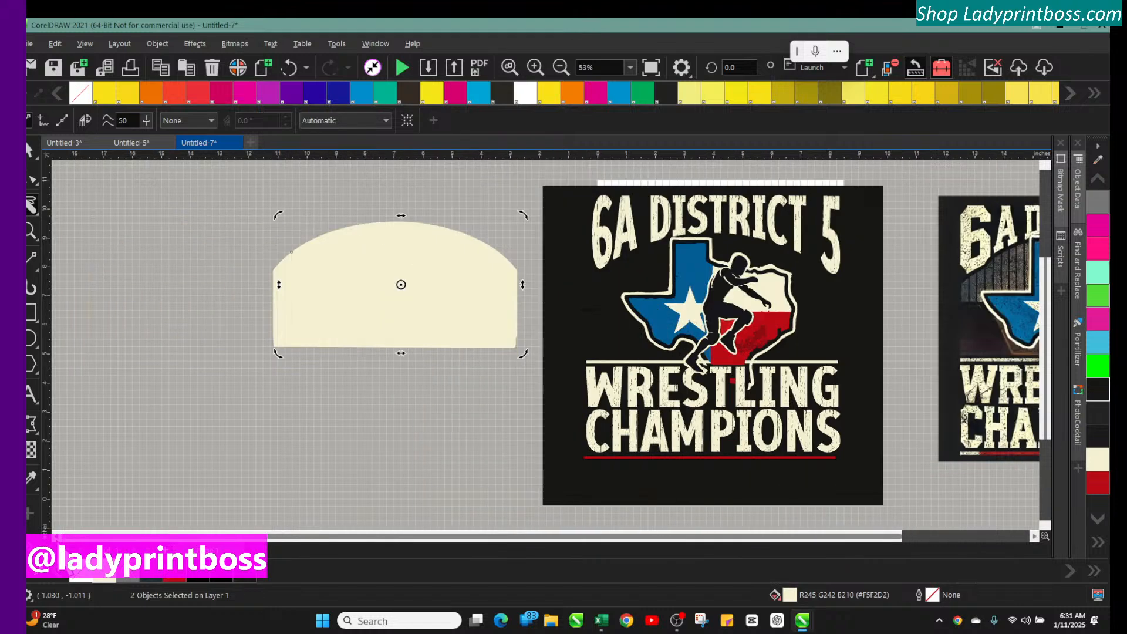
pyautogui.click(57, 537)
pyautogui.click(535, 68)
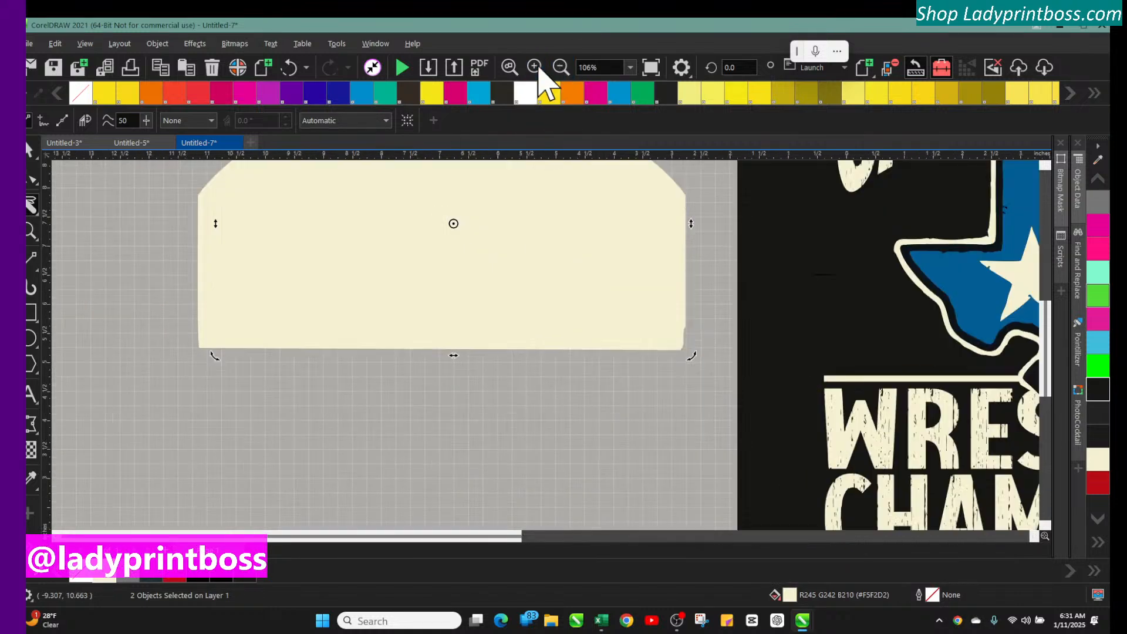
pyautogui.scroll(2, 596, 336)
pyautogui.scroll(3, 596, 336)
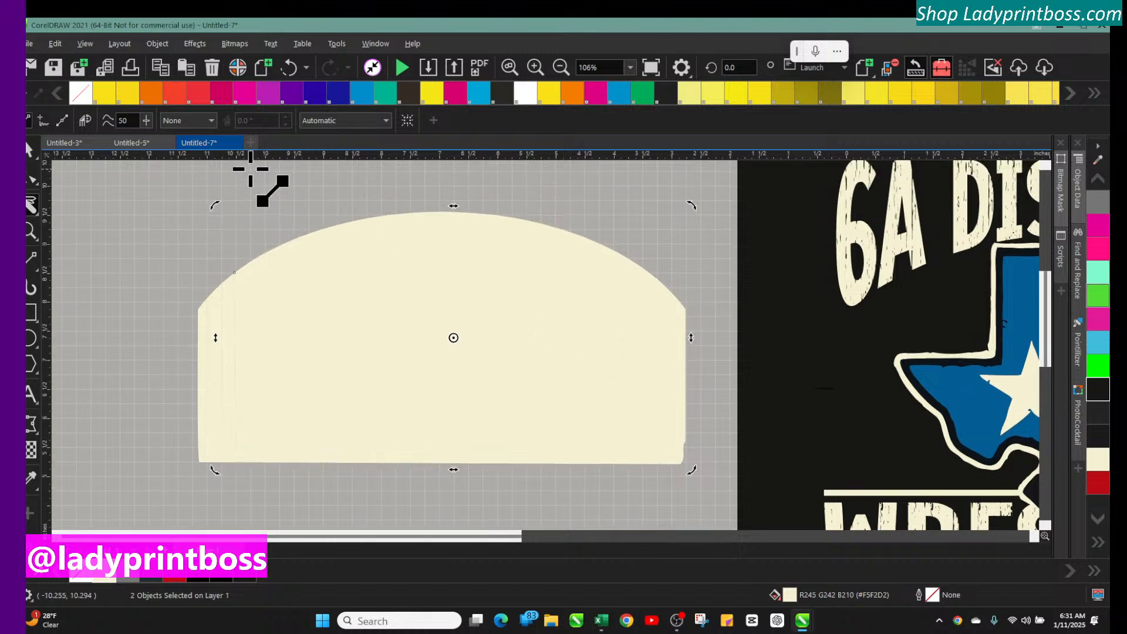
pyautogui.moveTo(249, 165); pyautogui.dragTo(250, 510)
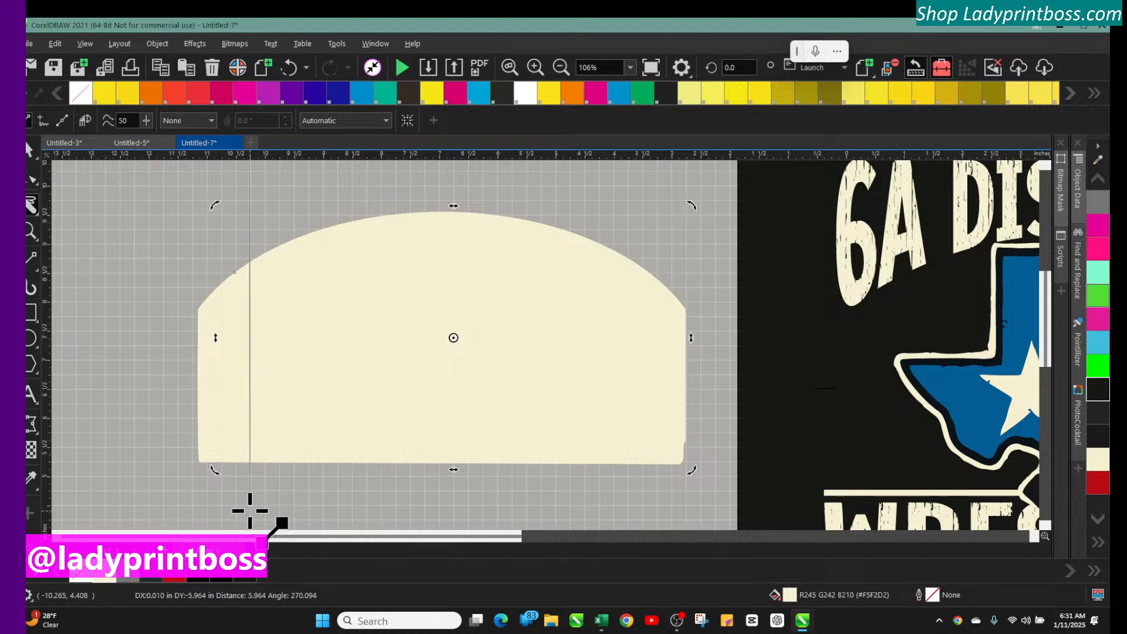
pyautogui.moveTo(250, 510); pyautogui.dragTo(250, 509)
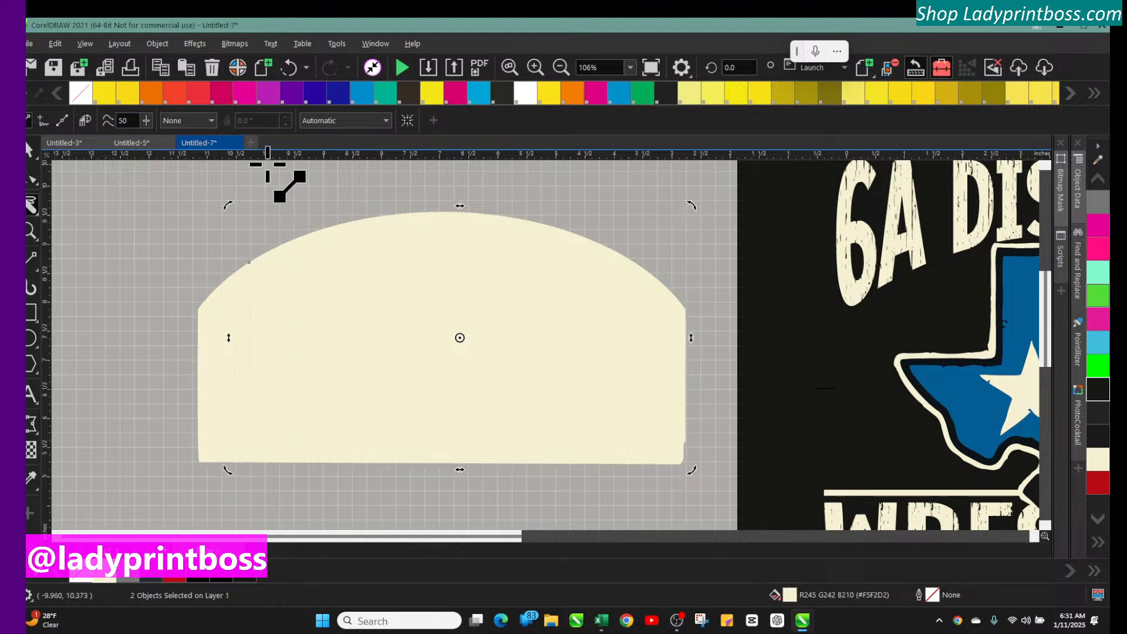
pyautogui.moveTo(266, 164); pyautogui.dragTo(265, 496)
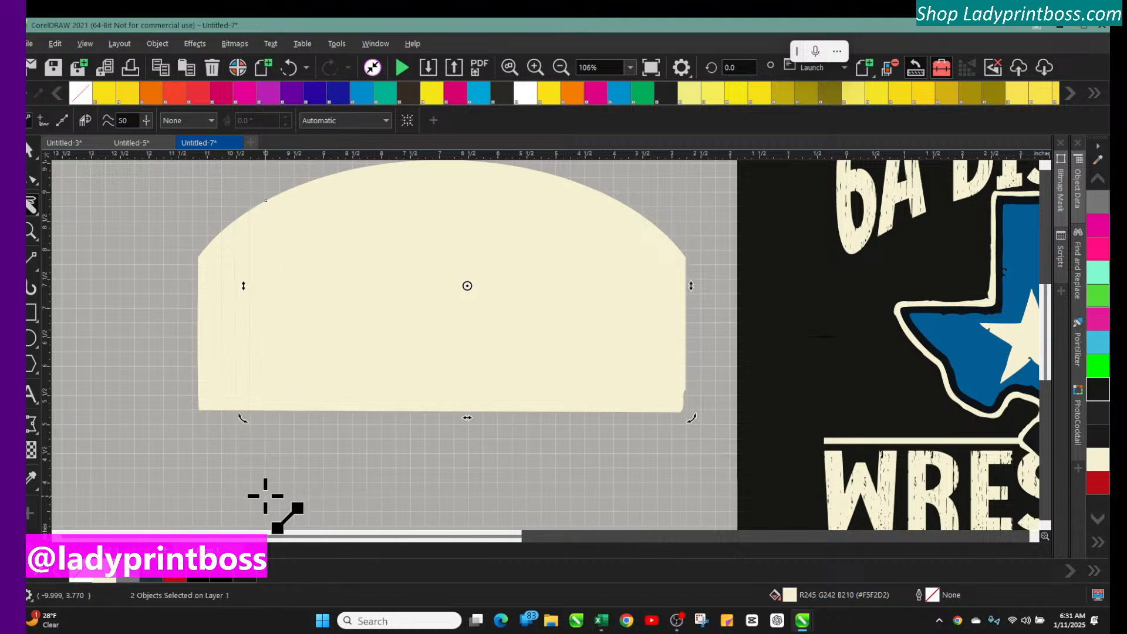
pyautogui.scroll(2, 345, 272)
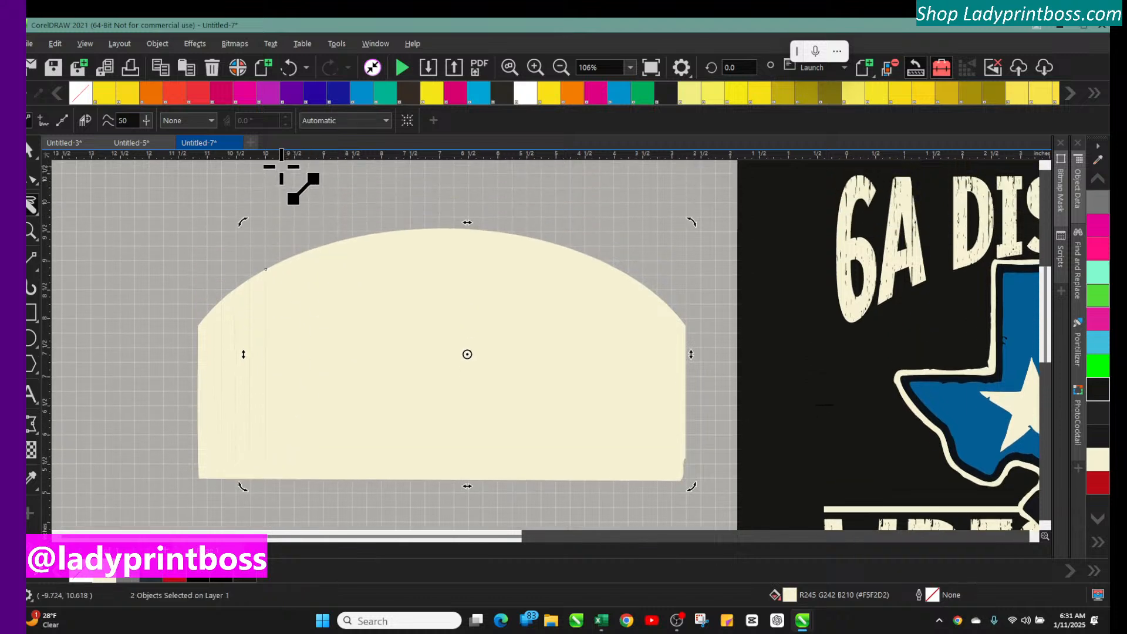
pyautogui.moveTo(279, 170)
pyautogui.mouseDown()
pyautogui.moveTo(278, 528)
pyautogui.moveTo(277, 496)
pyautogui.moveTo(278, 507)
pyautogui.mouseUp()
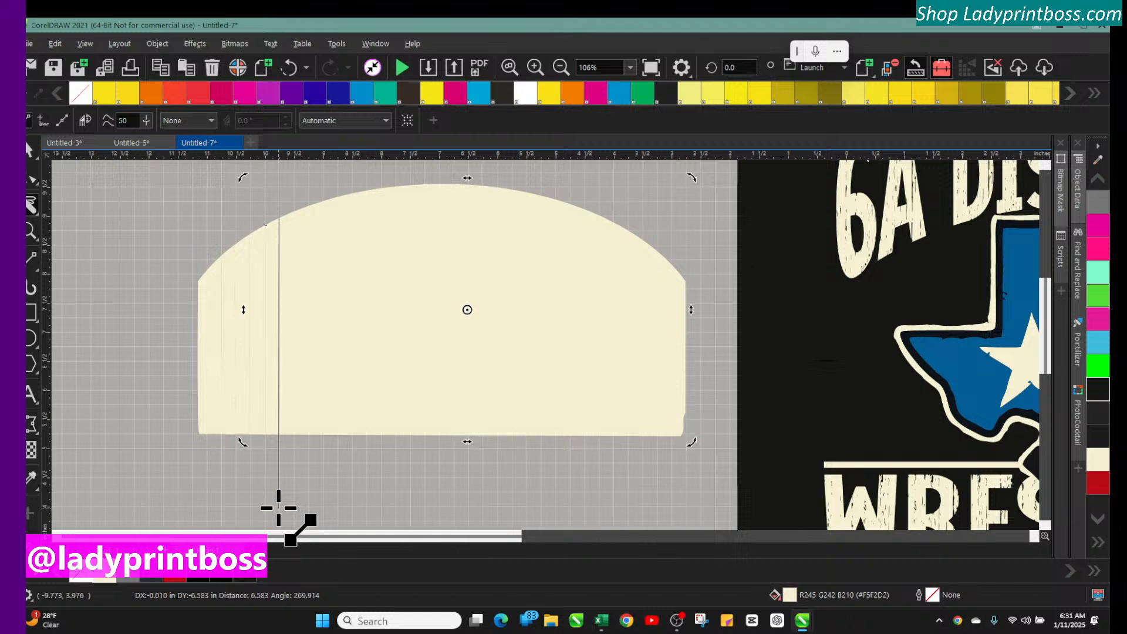
pyautogui.moveTo(278, 507); pyautogui.dragTo(276, 502)
# Step: Cut a double-width strip at about x -9.25 inches and split it in half with a vertical Knife cut near -9.5 inches
pyautogui.scroll(2, 302, 222)
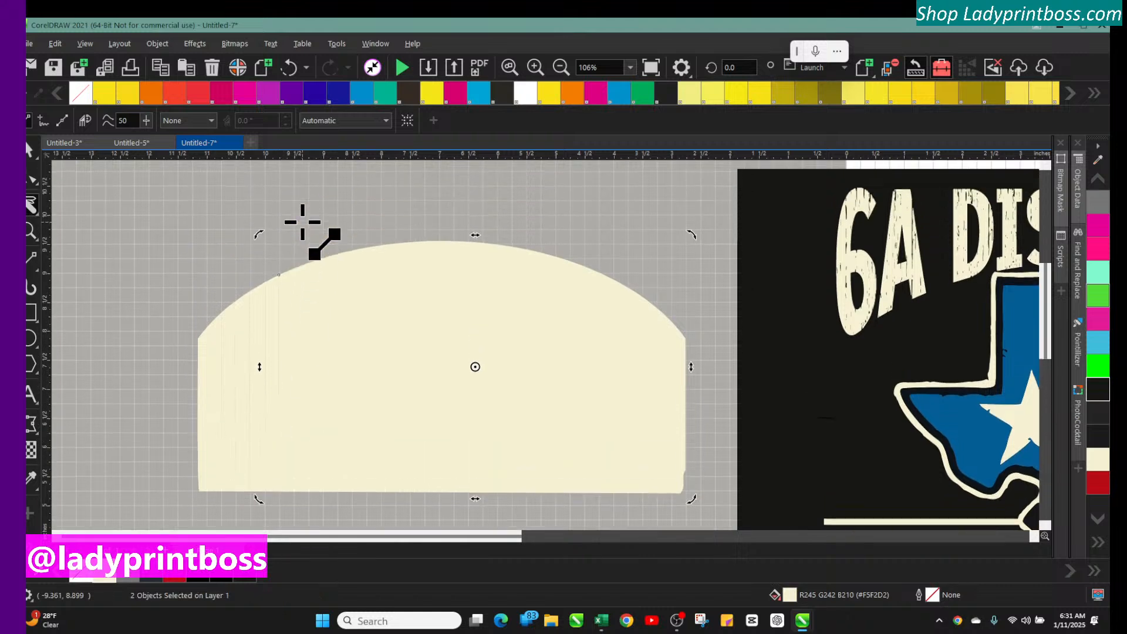
pyautogui.scroll(1, 302, 222)
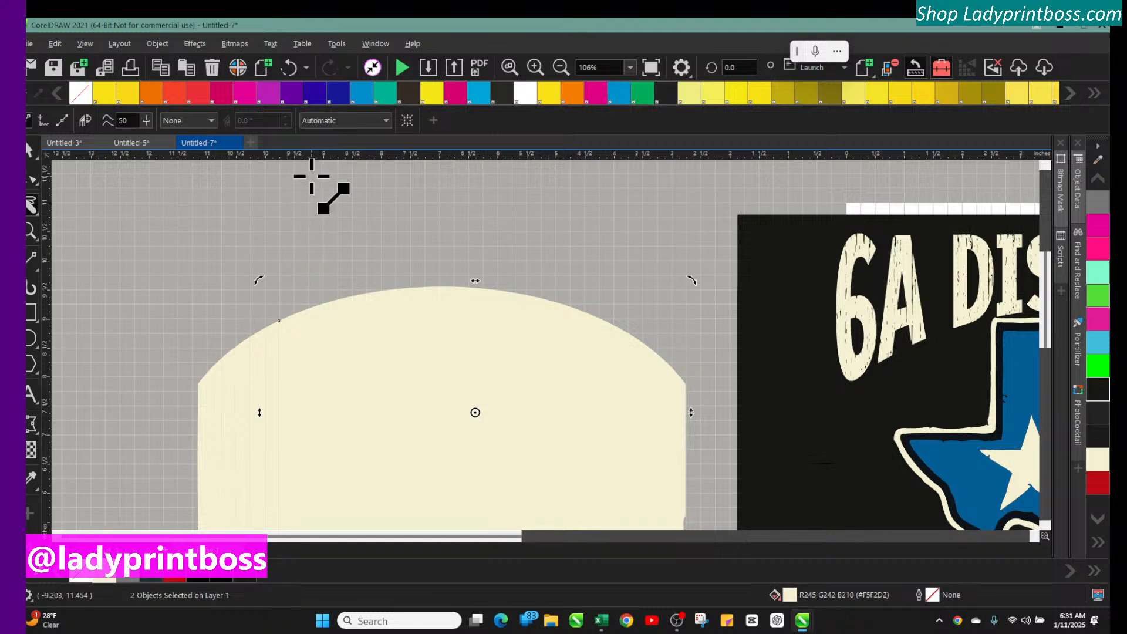
pyautogui.moveTo(312, 179); pyautogui.dragTo(309, 522)
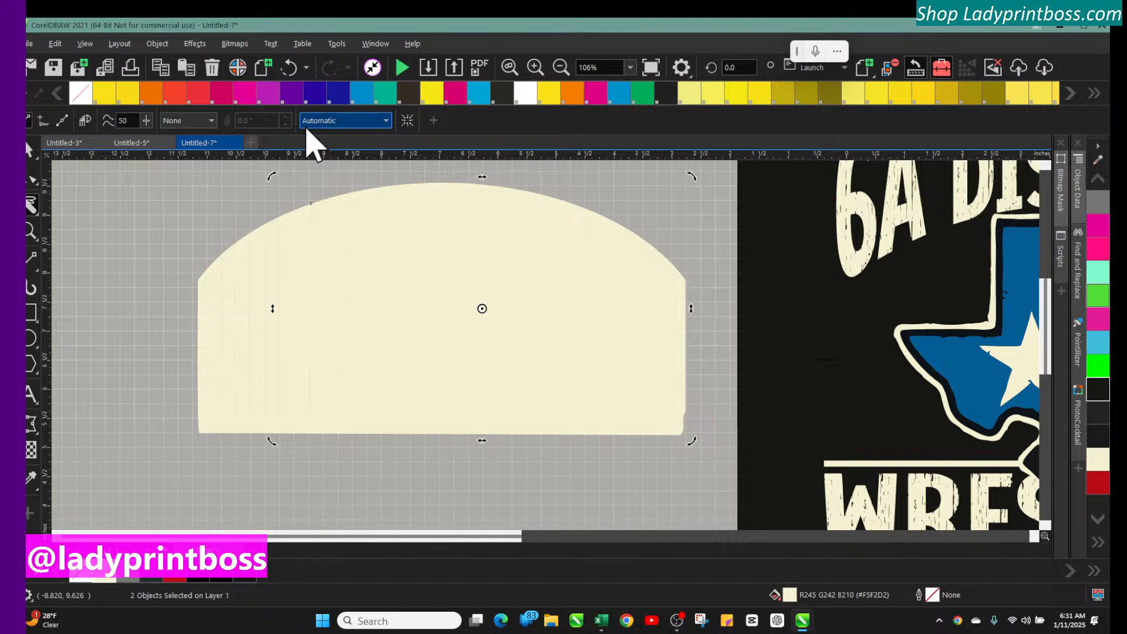
pyautogui.scroll(3, 306, 246)
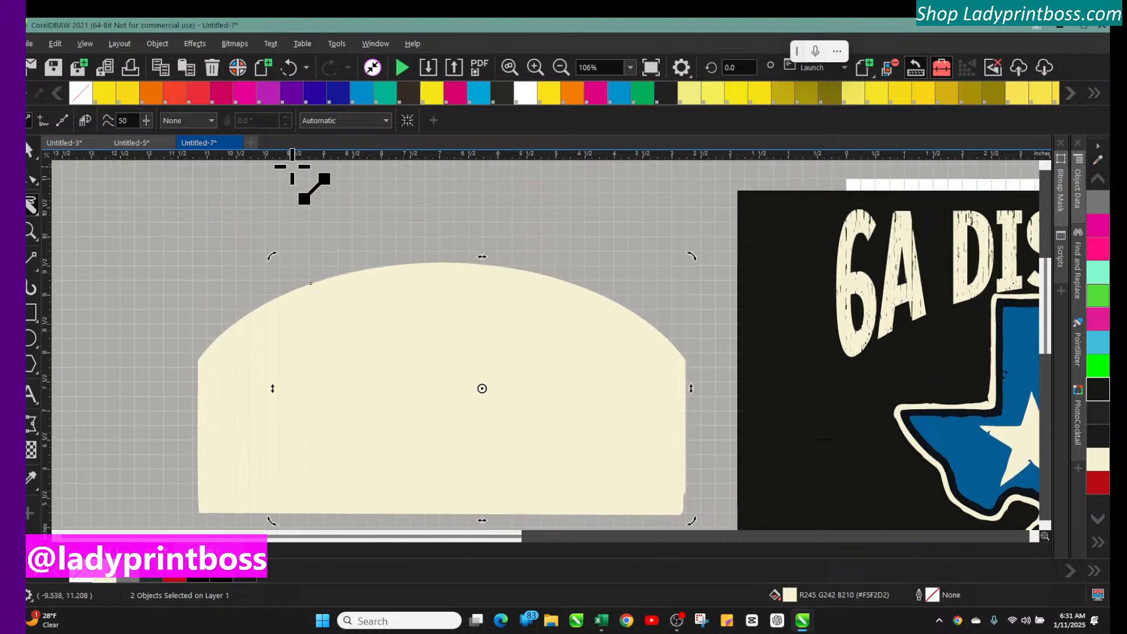
pyautogui.moveTo(296, 171); pyautogui.dragTo(293, 499)
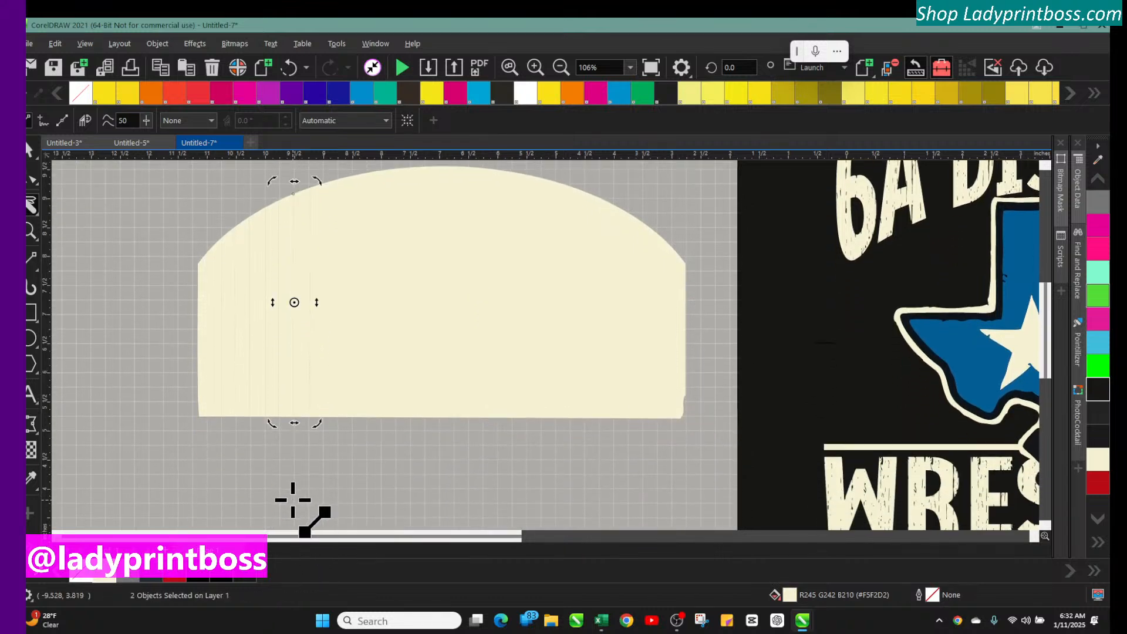
# Step: Knife three more vertical cuts through the arched shape at about x -9.0, -8.75 and -8.5 inches, and return to the Pick tool
pyautogui.scroll(3, 415, 415)
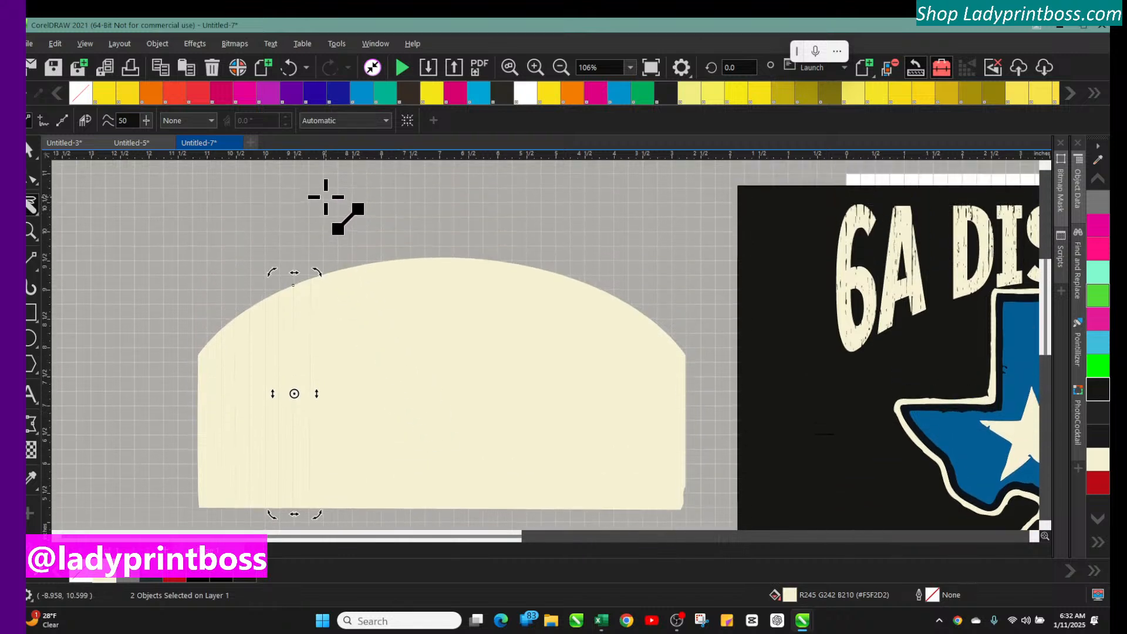
pyautogui.moveTo(323, 197)
pyautogui.mouseDown()
pyautogui.moveTo(323, 443)
pyautogui.moveTo(336, 524)
pyautogui.moveTo(335, 509)
pyautogui.moveTo(326, 517)
pyautogui.mouseUp()
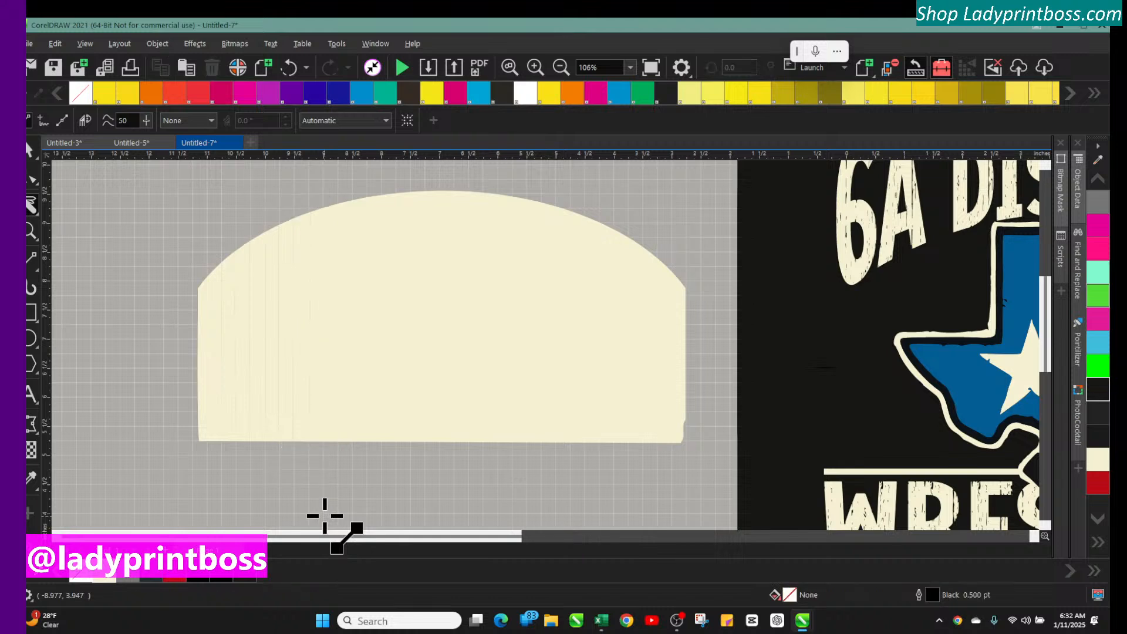
pyautogui.scroll(2, 349, 202)
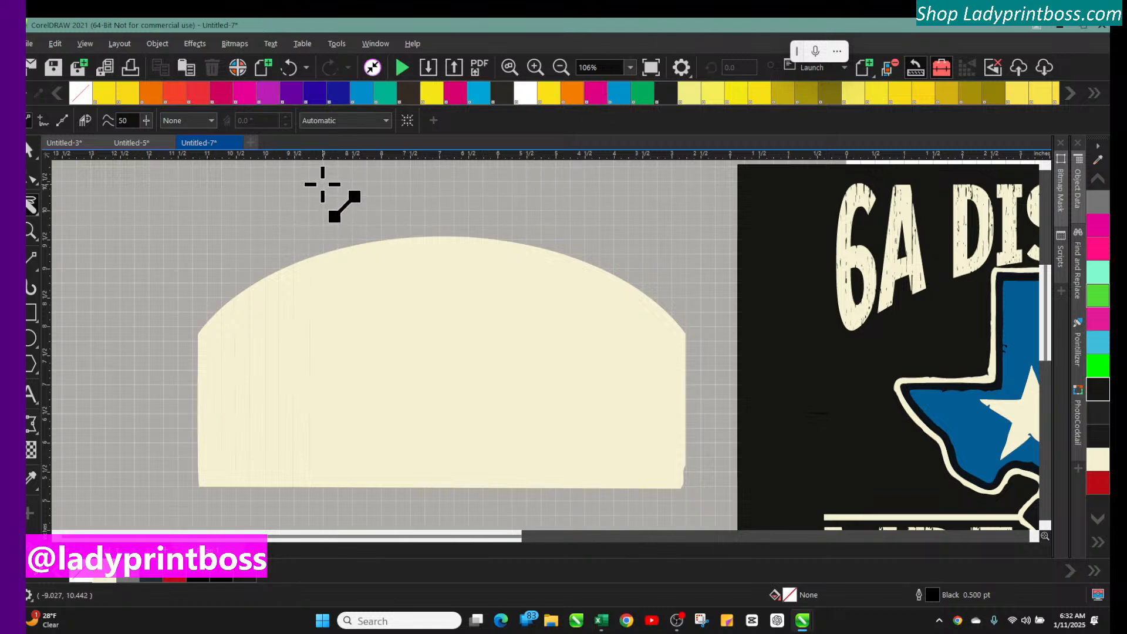
pyautogui.moveTo(323, 187); pyautogui.dragTo(324, 513)
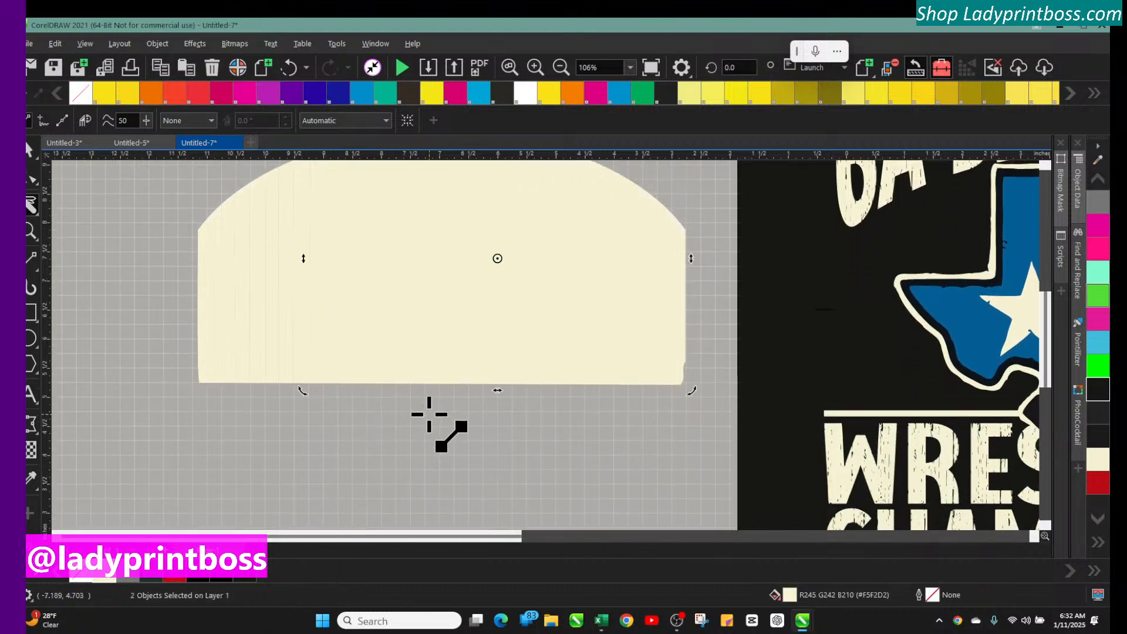
pyautogui.scroll(2, 428, 415)
pyautogui.scroll(1, 427, 399)
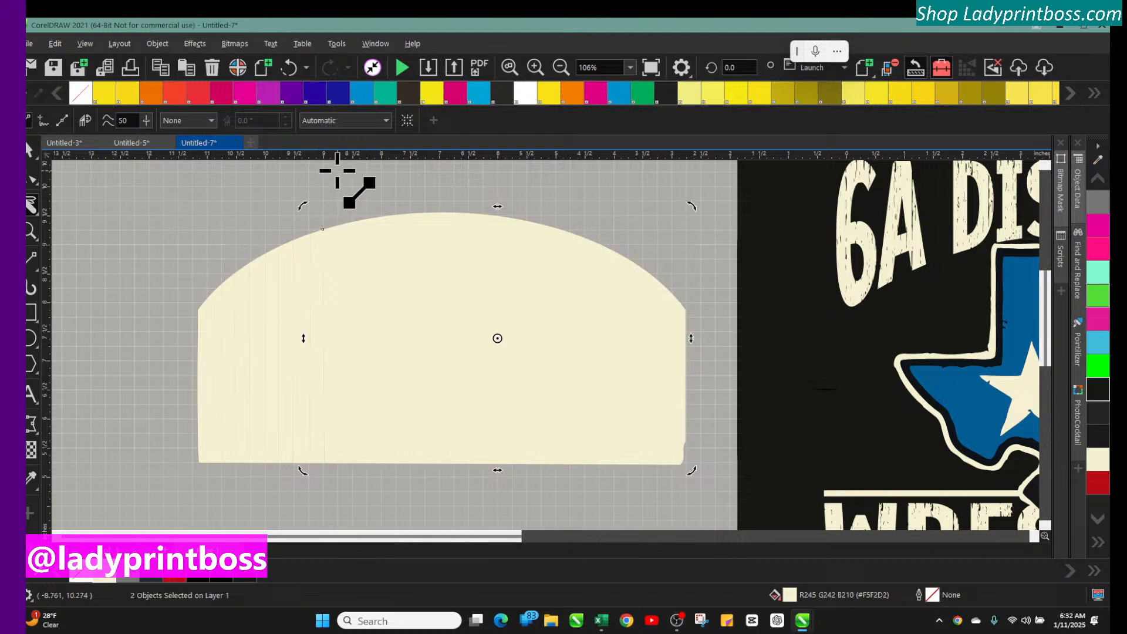
pyautogui.moveTo(337, 162); pyautogui.dragTo(339, 521)
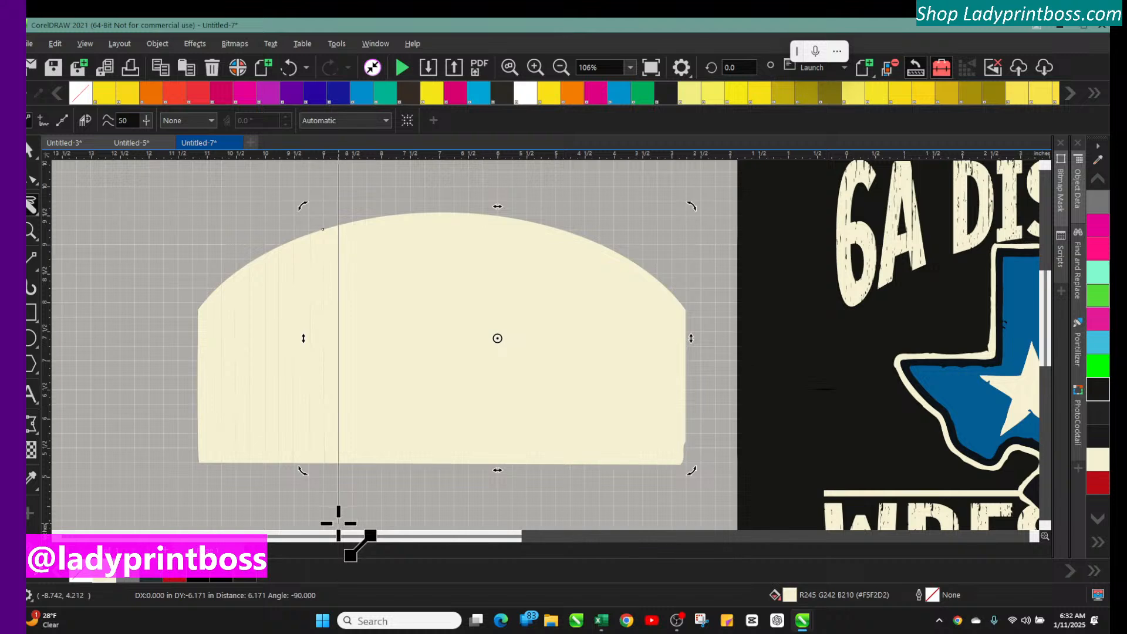
pyautogui.moveTo(338, 523); pyautogui.dragTo(339, 524)
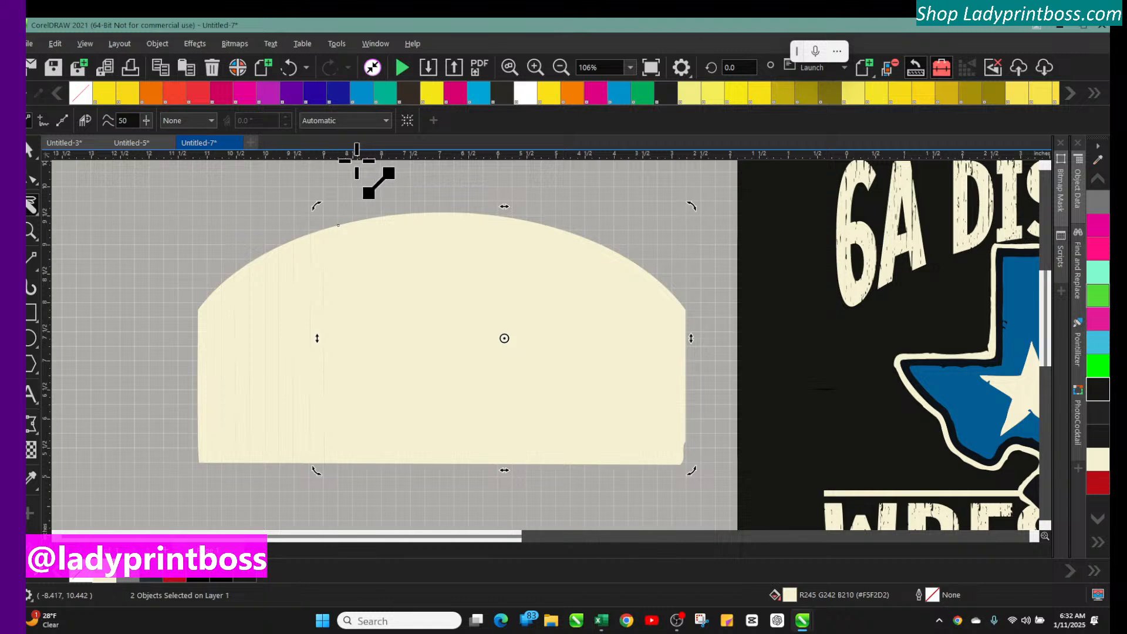
pyautogui.moveTo(352, 161); pyautogui.dragTo(357, 517)
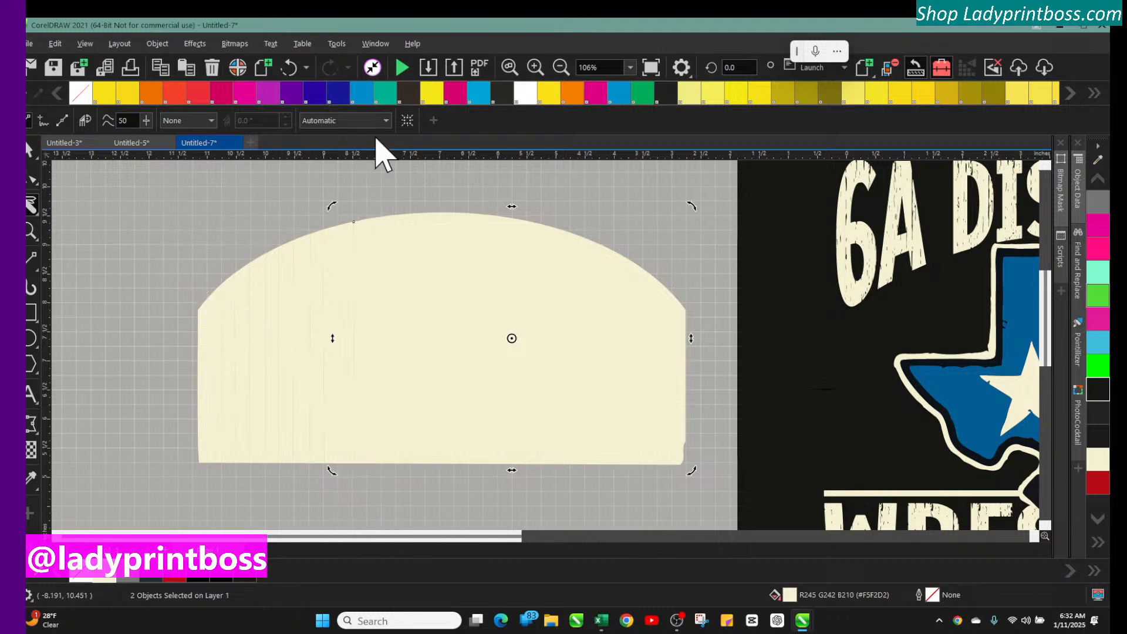
pyautogui.click(29, 155)
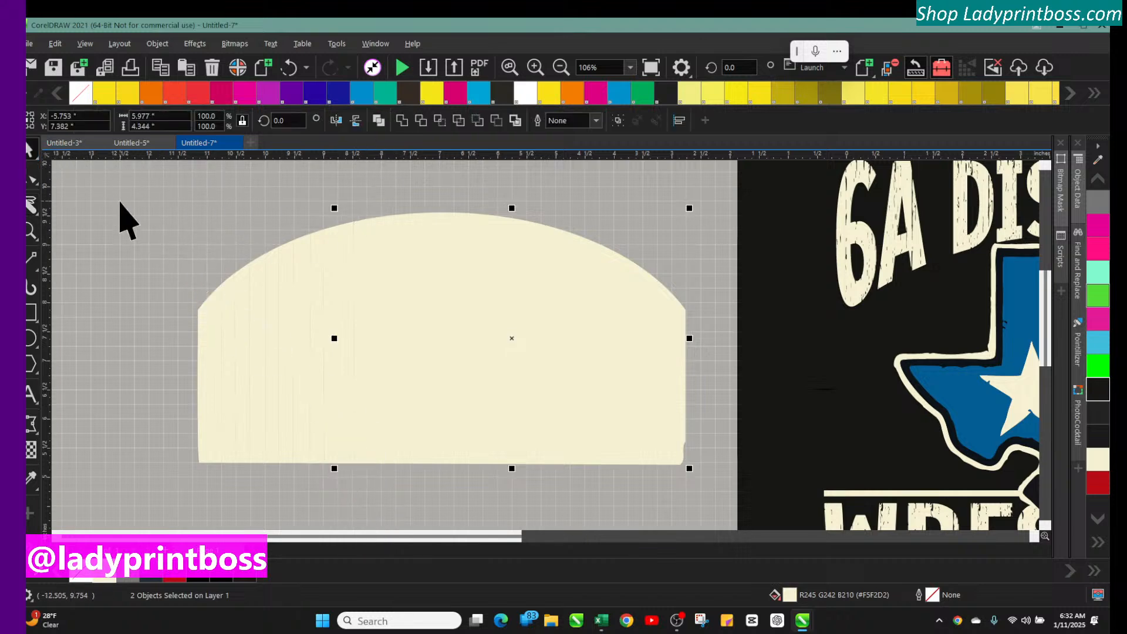
# Step: Fill the second and fourth vertical strips from the left end of the arched shape with red #B80B16
pyautogui.click(118, 221)
pyautogui.click(201, 327)
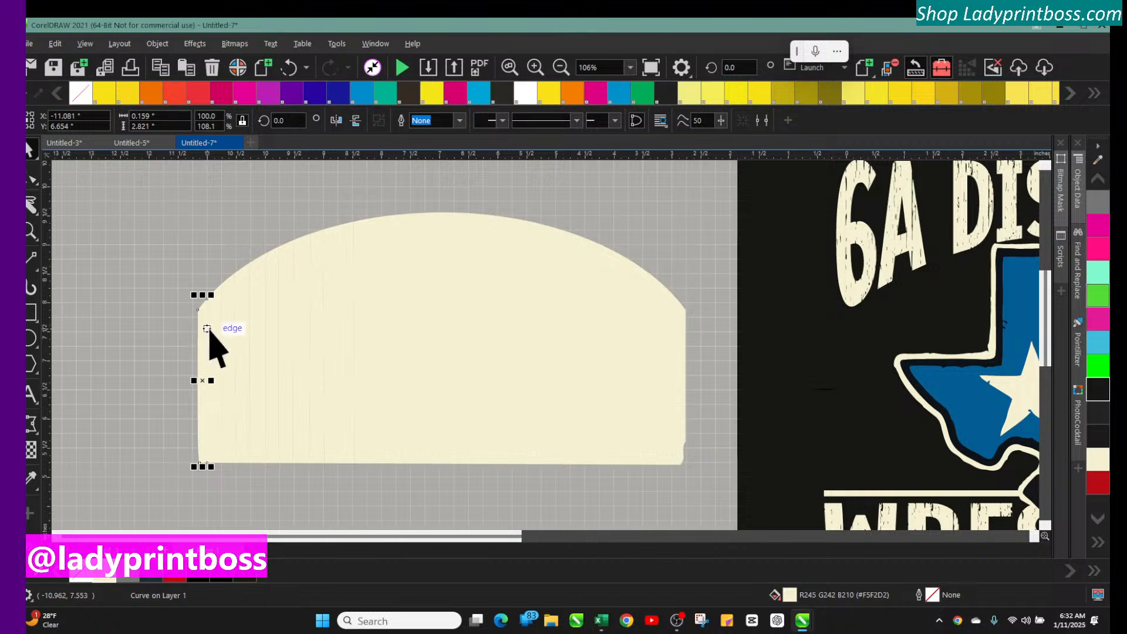
pyautogui.click(210, 332)
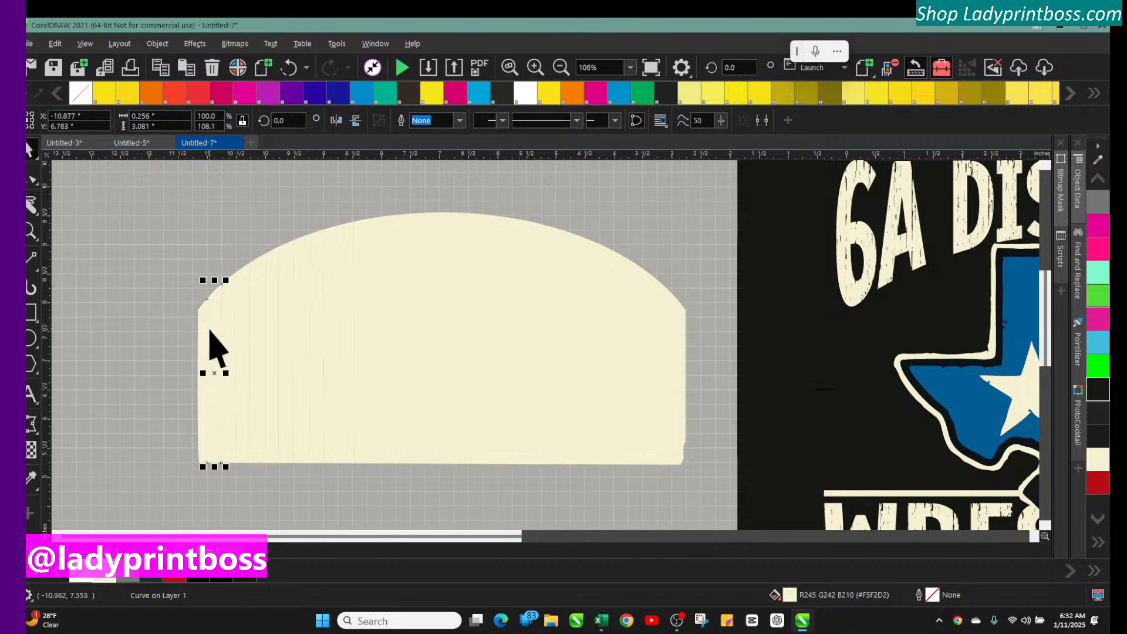
pyautogui.click(175, 579)
pyautogui.click(242, 414)
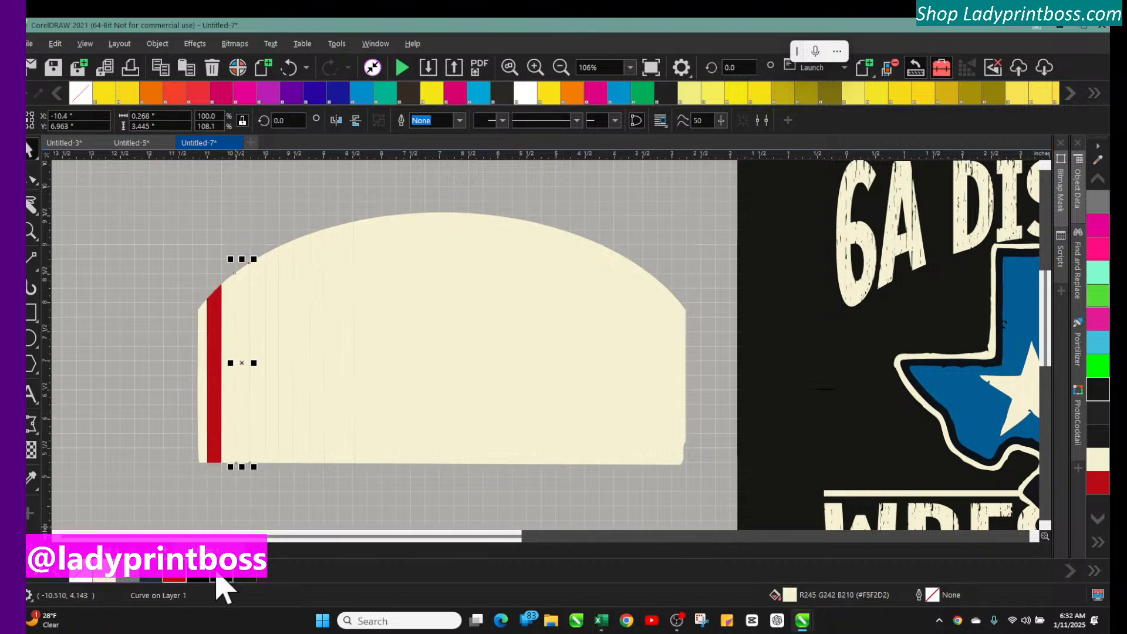
pyautogui.click(175, 580)
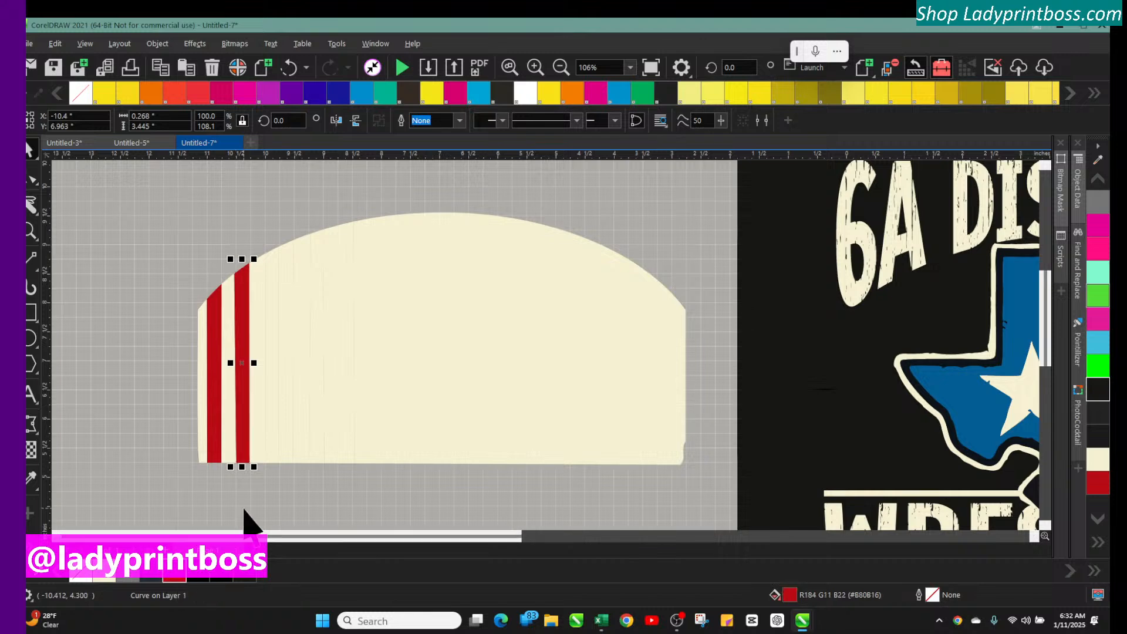
# Step: Continue the alternating stripes by filling the sixth, eighth and tenth strips of the arched shape with red #B80B16
pyautogui.click(271, 461)
pyautogui.click(174, 579)
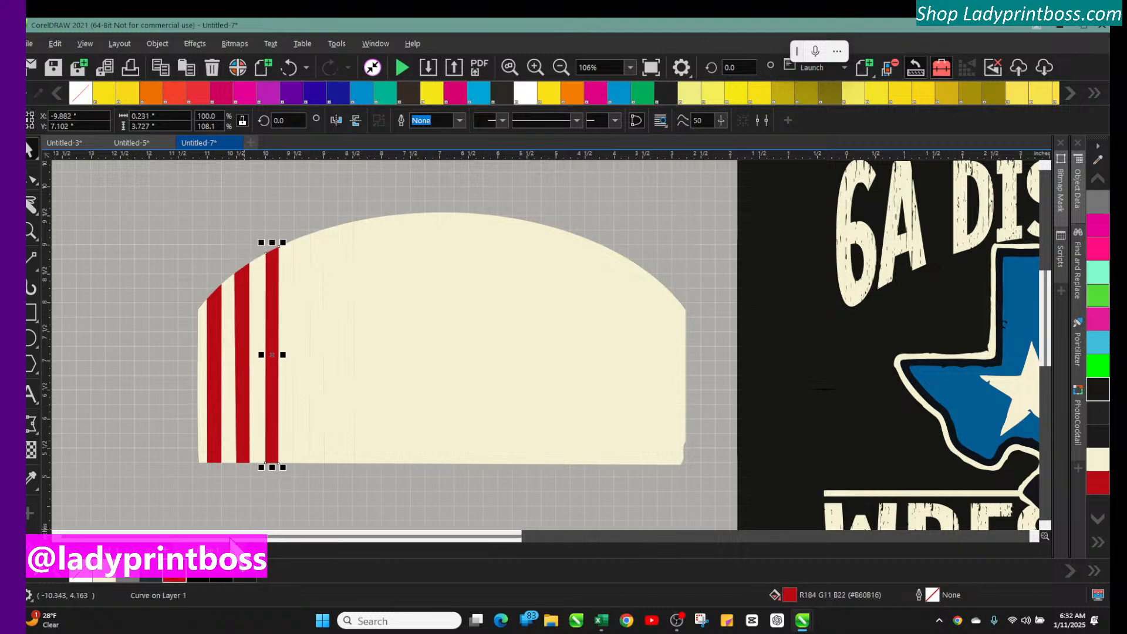
pyautogui.click(297, 457)
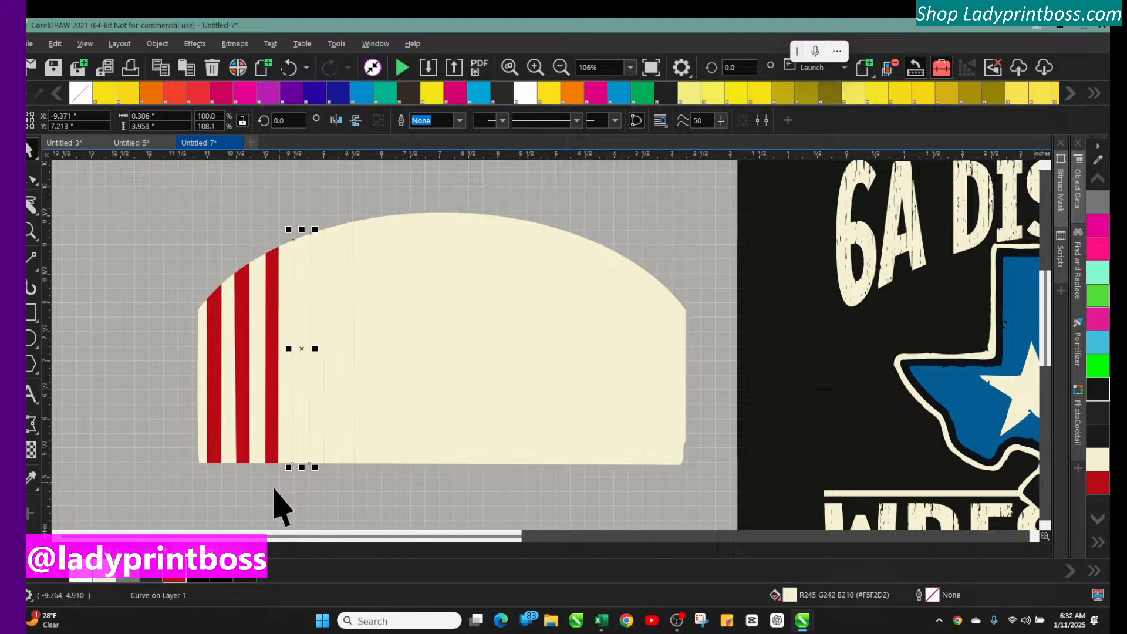
pyautogui.click(175, 580)
pyautogui.click(327, 453)
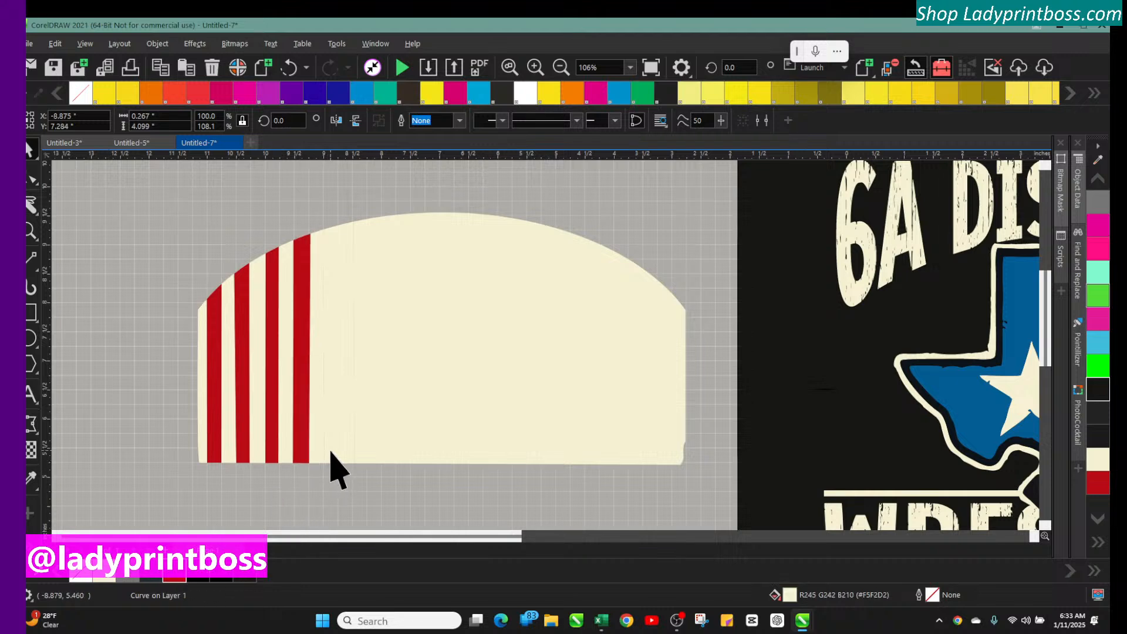
pyautogui.click(175, 579)
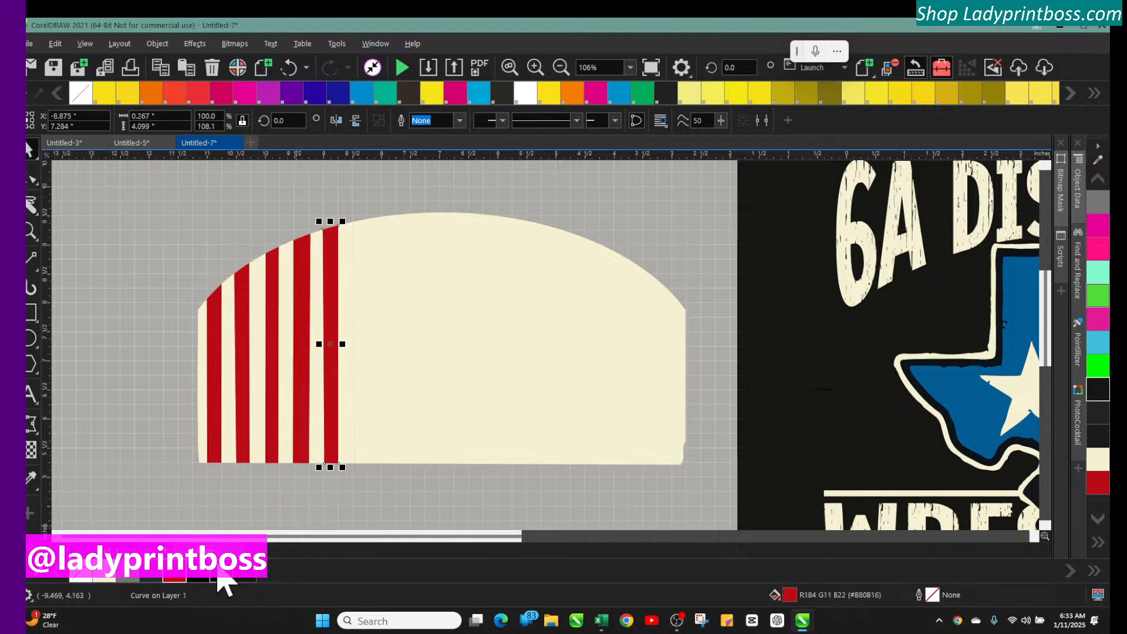
pyautogui.click(351, 449)
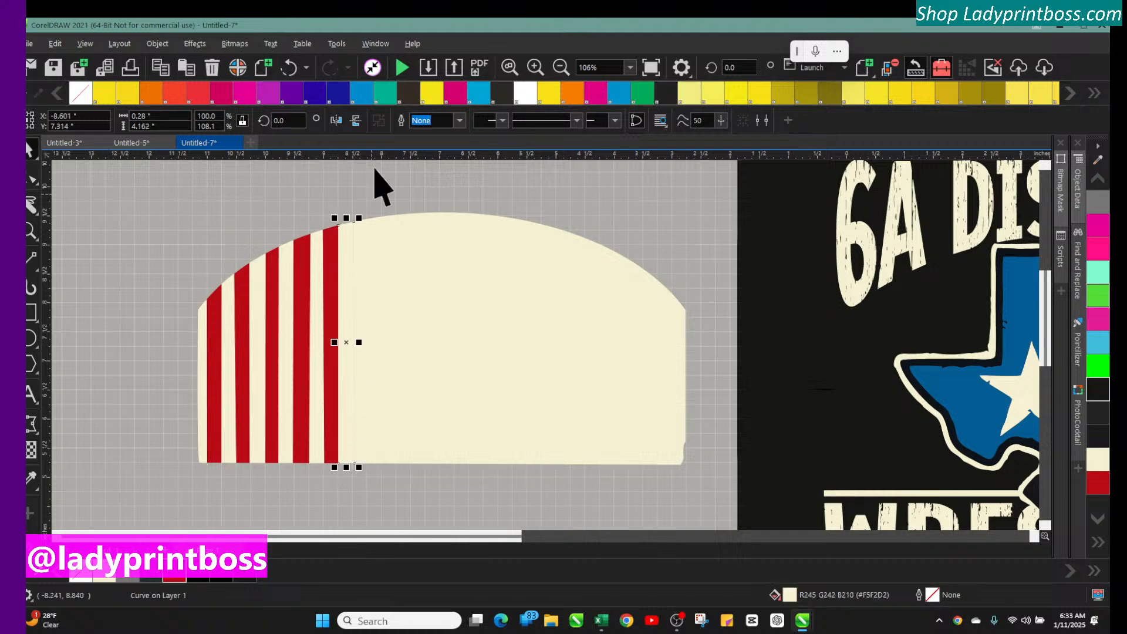